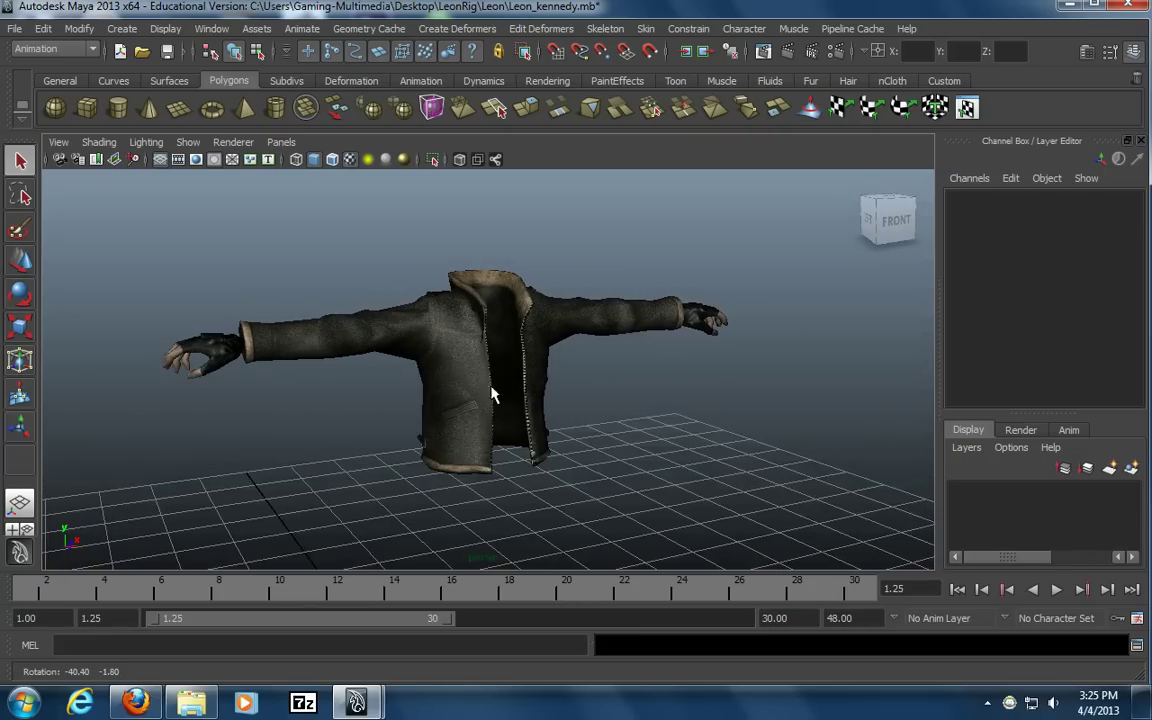
# Examine the jacket and gloved arms model as a whole from several angles
pyautogui.scroll(5, 776, 347)
pyautogui.keyDown('alt'); pyautogui.moveTo(776, 347); pyautogui.dragTo(620, 414); pyautogui.keyUp('alt')
pyautogui.scroll(-3, 754, 391)
pyautogui.keyDown('alt'); pyautogui.moveTo(469, 401); pyautogui.dragTo(722, 410); pyautogui.keyUp('alt')
pyautogui.keyDown('alt'); pyautogui.moveTo(408, 409); pyautogui.dragTo(565, 430); pyautogui.keyUp('alt')
pyautogui.click(517, 405)
pyautogui.click(410, 356)
pyautogui.keyDown('alt'); pyautogui.moveTo(456, 375); pyautogui.dragTo(419, 378, button='right'); pyautogui.keyUp('alt')
pyautogui.keyDown('alt'); pyautogui.moveTo(382, 378); pyautogui.dragTo(716, 371); pyautogui.keyUp('alt')
pyautogui.click(679, 386)
pyautogui.moveTo(518, 378)
pyautogui.keyDown('alt'); pyautogui.mouseDown()
pyautogui.moveTo(586, 381)
pyautogui.moveTo(540, 381)
pyautogui.mouseUp(); pyautogui.keyUp('alt')
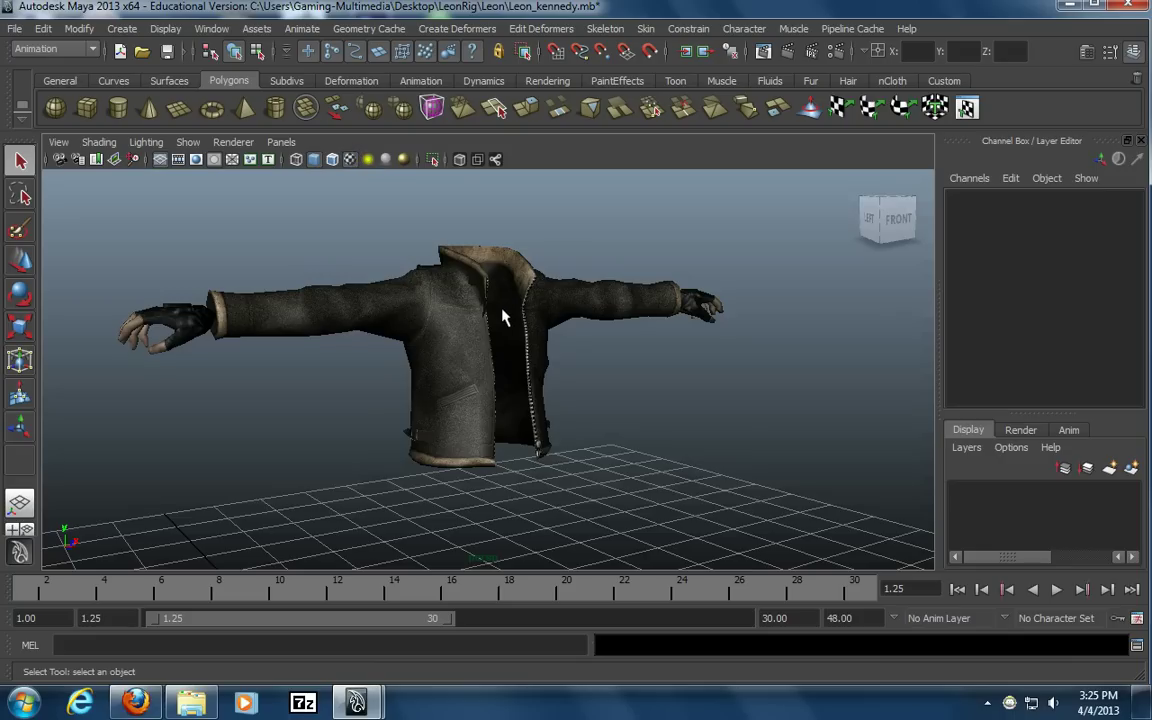
pyautogui.keyDown('alt'); pyautogui.moveTo(477, 338); pyautogui.dragTo(506, 417); pyautogui.keyUp('alt')
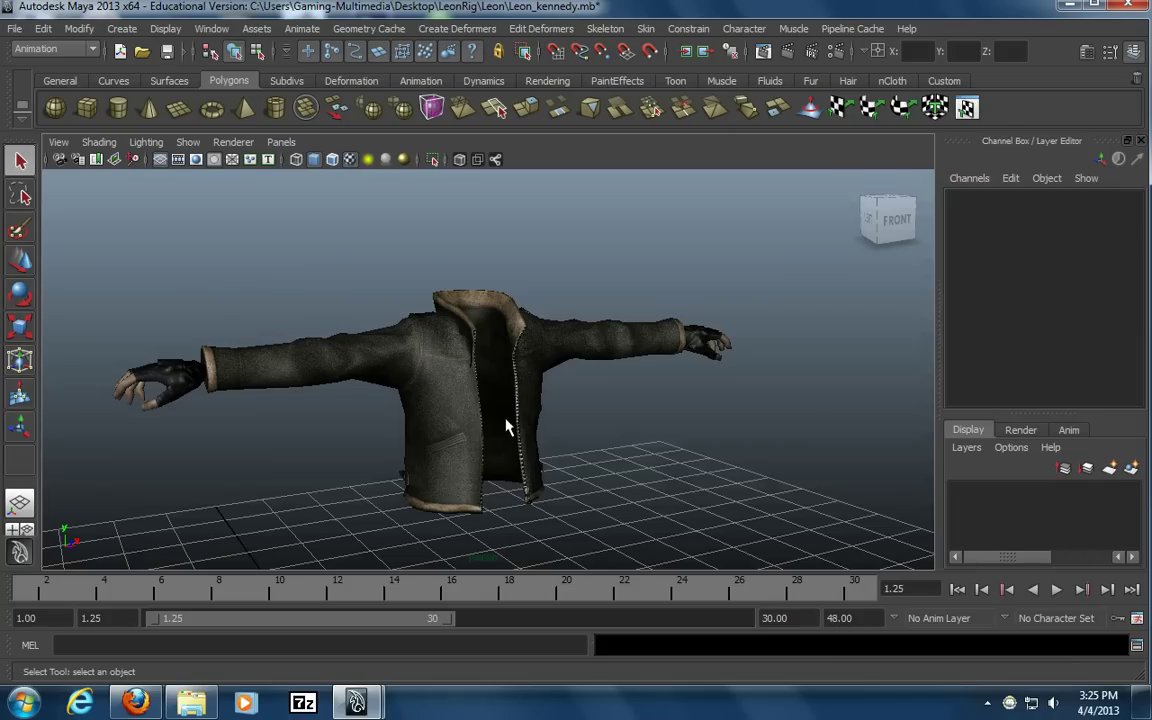
# Examine the sleeves, gloved hands and collar of the jacket model up close
pyautogui.keyDown('alt'); pyautogui.moveTo(437, 391); pyautogui.dragTo(219, 473); pyautogui.keyUp('alt')
pyautogui.keyDown('alt'); pyautogui.moveTo(219, 473); pyautogui.dragTo(753, 442, button='right'); pyautogui.keyUp('alt')
pyautogui.keyDown('alt'); pyautogui.moveTo(753, 442); pyautogui.dragTo(756, 478, button='middle'); pyautogui.keyUp('alt')
pyautogui.keyDown('alt'); pyautogui.moveTo(740, 493); pyautogui.dragTo(515, 450); pyautogui.keyUp('alt')
pyautogui.keyDown('alt'); pyautogui.moveTo(515, 450); pyautogui.dragTo(460, 455, button='middle'); pyautogui.keyUp('alt')
pyautogui.keyDown('alt'); pyautogui.moveTo(470, 458); pyautogui.dragTo(1147, 455, button='right'); pyautogui.keyUp('alt')
pyautogui.keyDown('alt'); pyautogui.moveTo(545, 445); pyautogui.dragTo(419, 450, button='middle'); pyautogui.keyUp('alt')
pyautogui.keyDown('alt'); pyautogui.moveTo(427, 481); pyautogui.dragTo(437, 486); pyautogui.keyUp('alt')
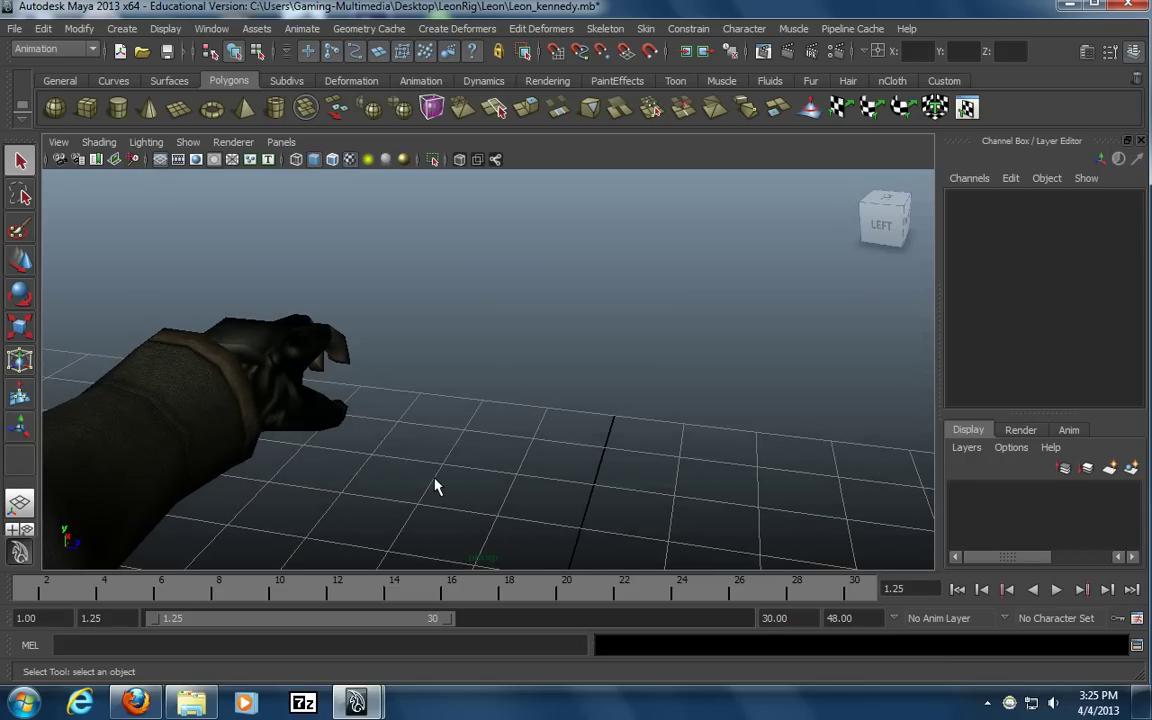
pyautogui.keyDown('alt'); pyautogui.moveTo(681, 432); pyautogui.dragTo(378, 373); pyautogui.keyUp('alt')
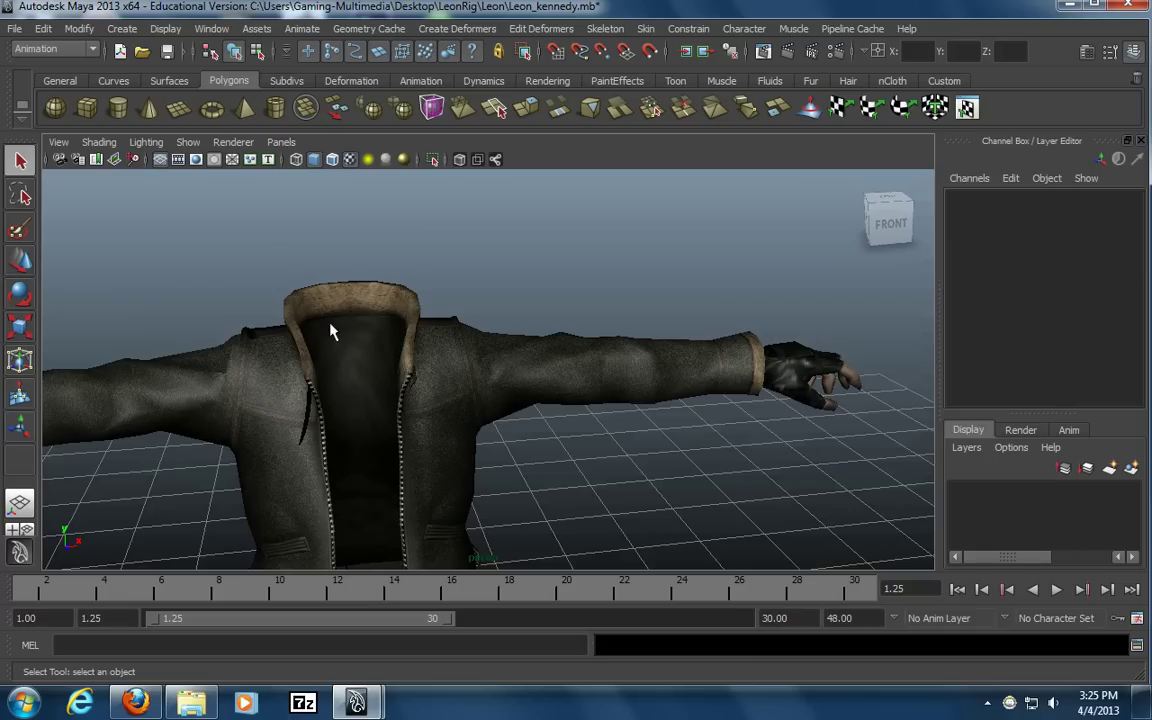
pyautogui.keyDown('alt'); pyautogui.moveTo(424, 504); pyautogui.dragTo(367, 487); pyautogui.keyUp('alt')
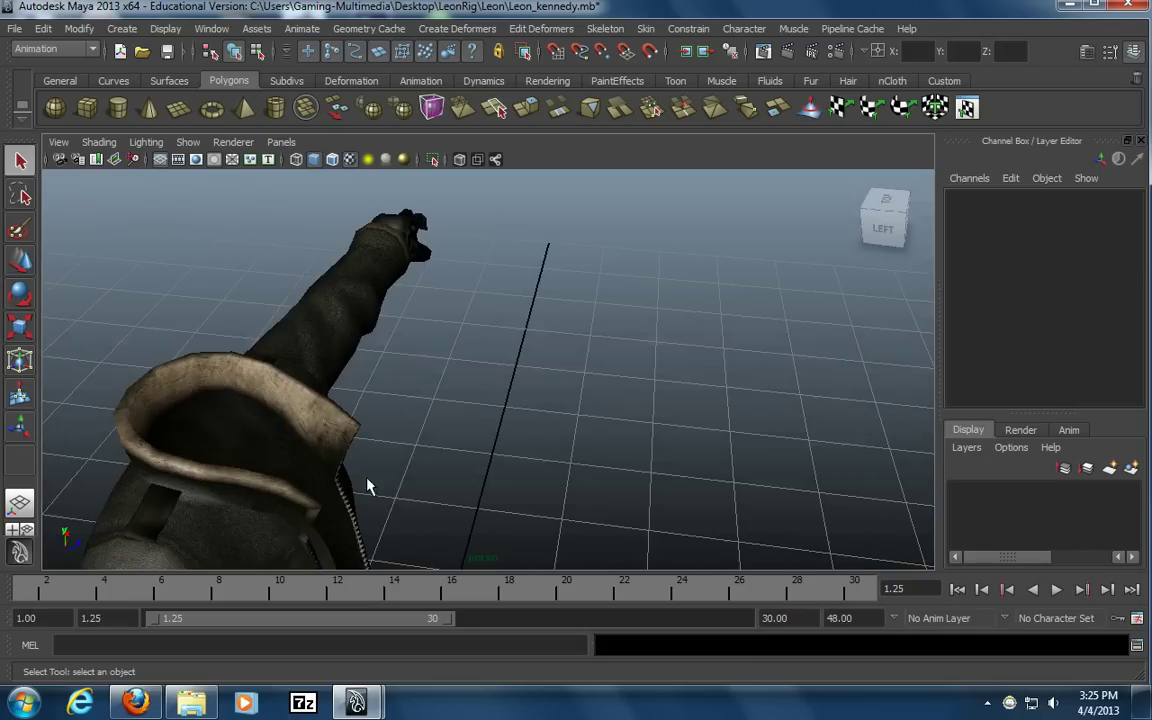
# Select the jacket mesh and examine its wireframe on the back and around the body
pyautogui.click(244, 391)
pyautogui.keyDown('alt'); pyautogui.moveTo(180, 418); pyautogui.dragTo(405, 432); pyautogui.keyUp('alt')
pyautogui.keyDown('alt'); pyautogui.moveTo(405, 432); pyautogui.dragTo(350, 376, button='middle'); pyautogui.keyUp('alt')
pyautogui.keyDown('alt'); pyautogui.moveTo(350, 376); pyautogui.dragTo(443, 333); pyautogui.keyUp('alt')
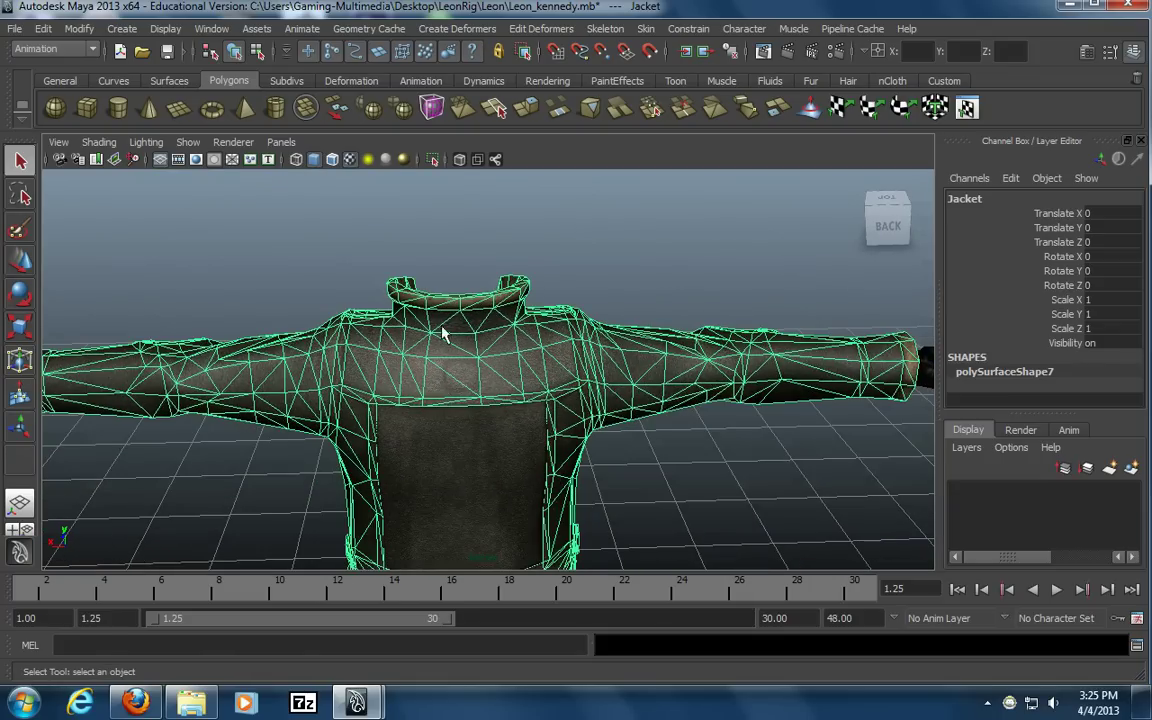
pyautogui.keyDown('alt'); pyautogui.moveTo(530, 359); pyautogui.dragTo(548, 293); pyautogui.keyUp('alt')
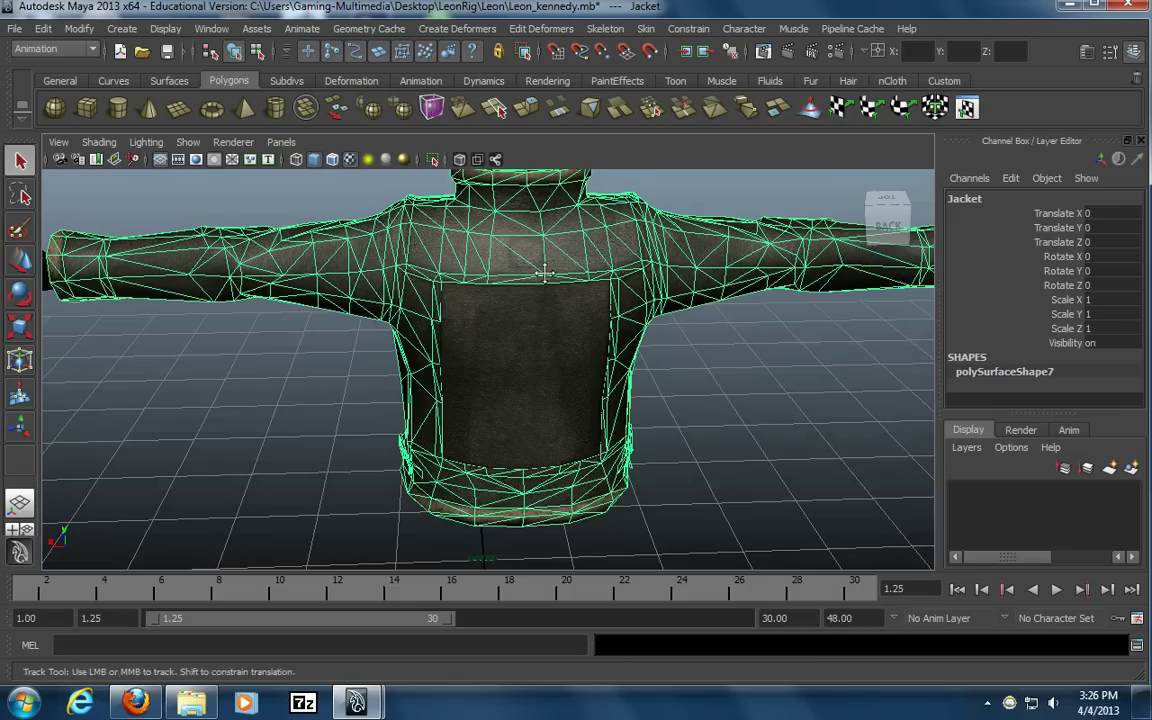
pyautogui.keyDown('alt'); pyautogui.moveTo(509, 188); pyautogui.dragTo(322, 398); pyautogui.keyUp('alt')
pyautogui.keyDown('alt'); pyautogui.moveTo(362, 276); pyautogui.dragTo(531, 393); pyautogui.keyUp('alt')
pyautogui.click(661, 520)
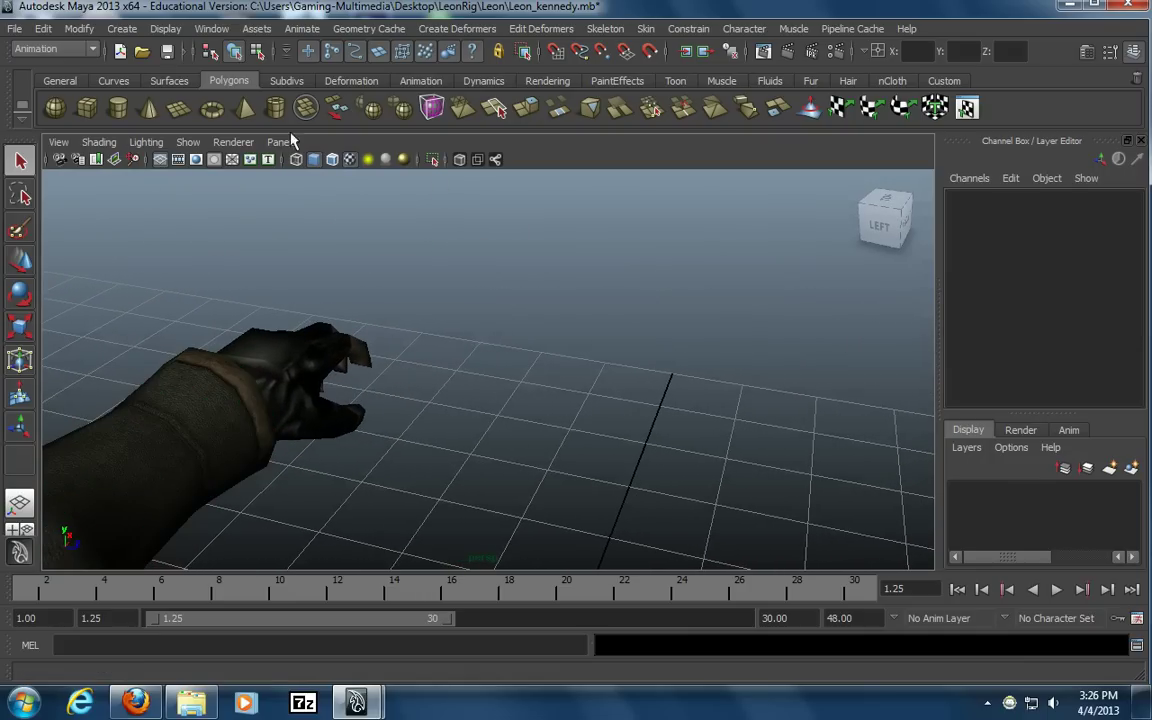
pyautogui.keyDown('alt'); pyautogui.moveTo(705, 393); pyautogui.dragTo(408, 296); pyautogui.keyUp('alt')
# Open the scene Shotgun.mb from the Weapons folder without saving changes to the Leon scene
pyautogui.click(15, 28)
pyautogui.click(40, 72)
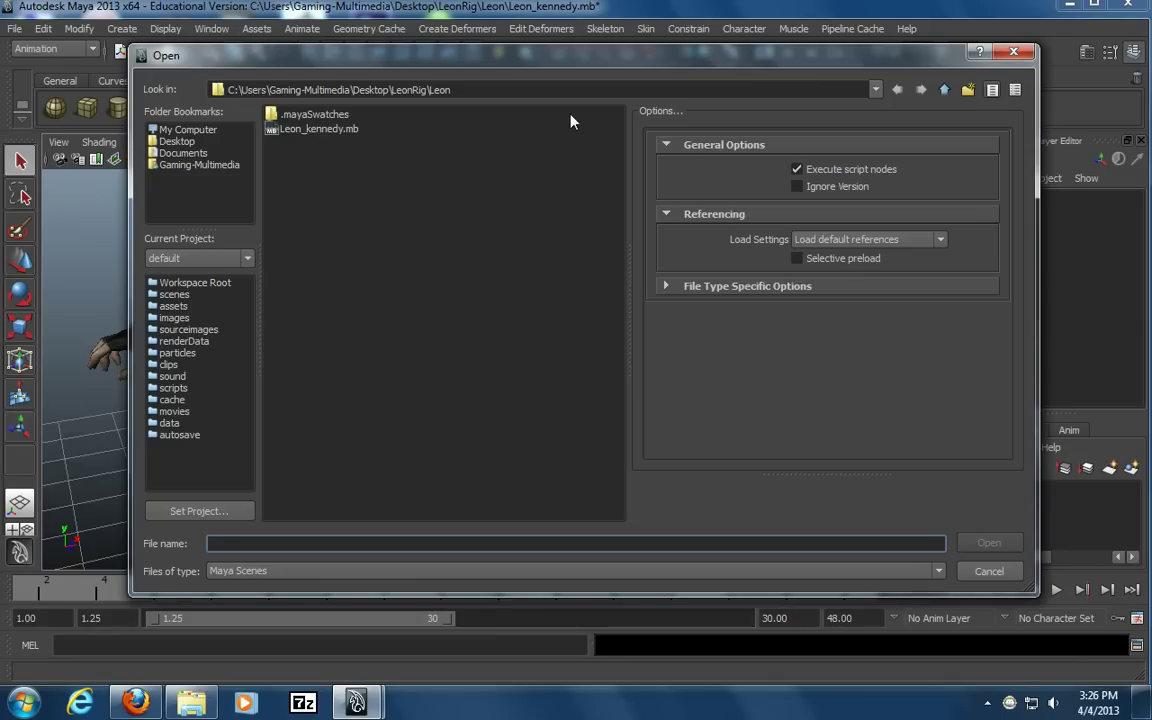
pyautogui.click(944, 90)
pyautogui.doubleClick(282, 128)
pyautogui.doubleClick(285, 114)
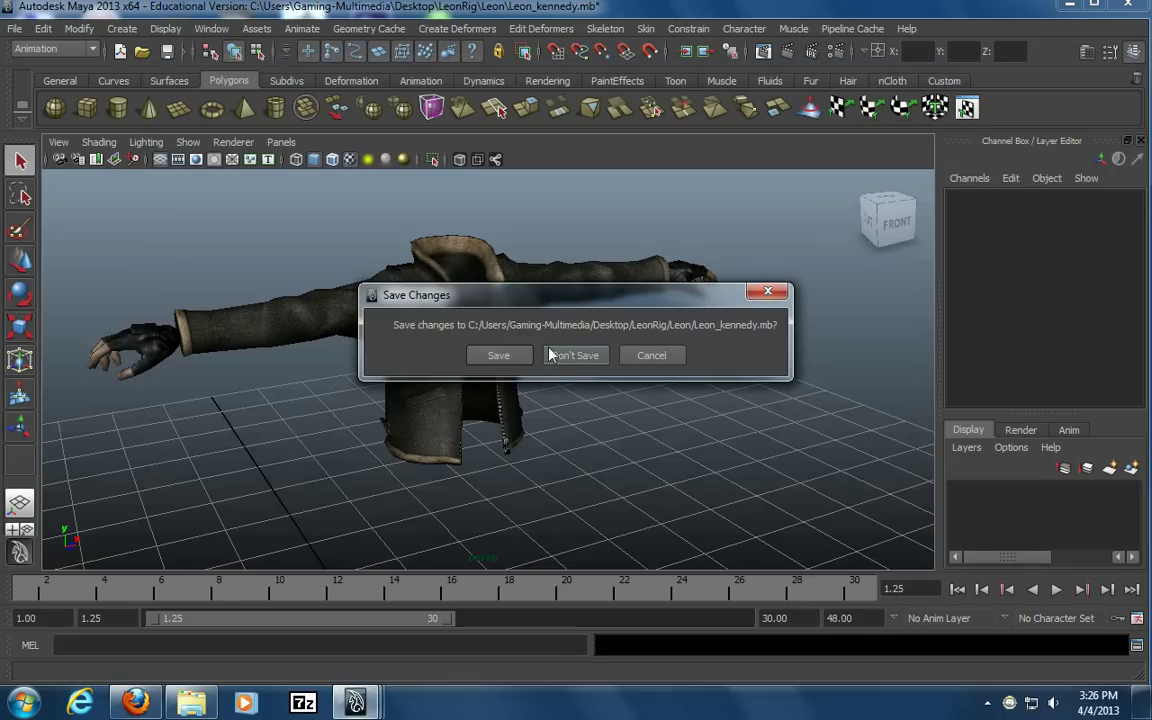
pyautogui.click(575, 354)
# Examine the shotgun model and its mesh from both sides
pyautogui.click(574, 383)
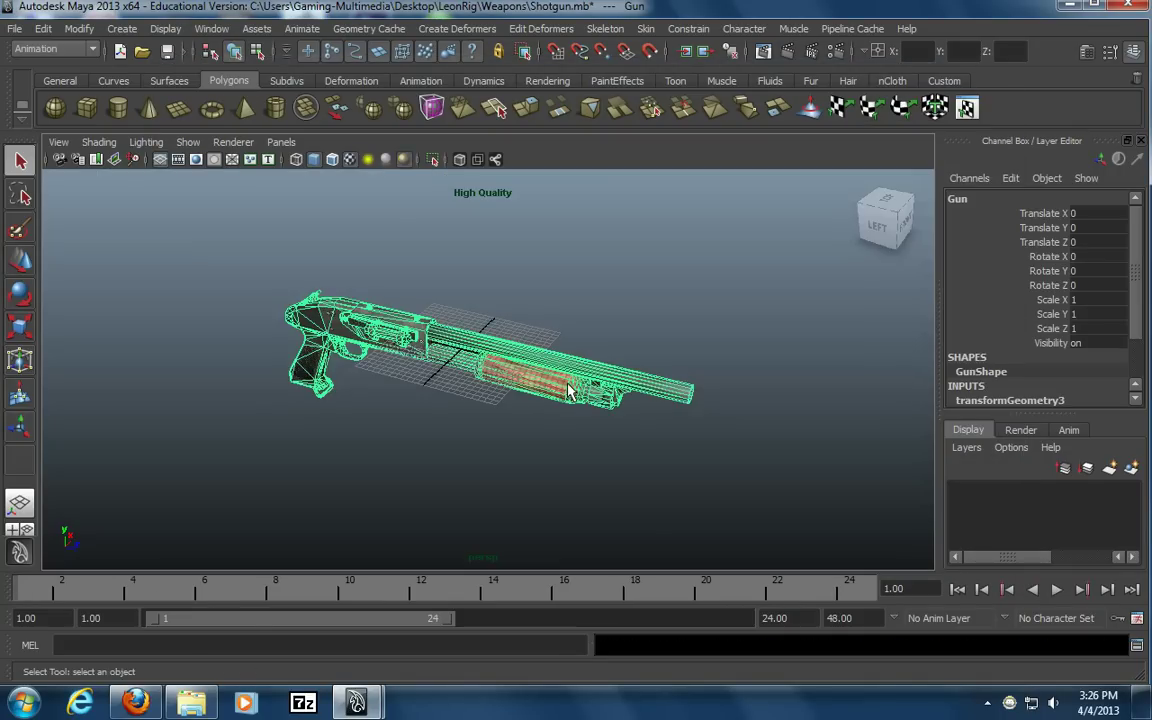
pyautogui.scroll(4, 508, 438)
pyautogui.keyDown('alt'); pyautogui.moveTo(440, 449); pyautogui.dragTo(506, 414); pyautogui.keyUp('alt')
pyautogui.click(494, 434)
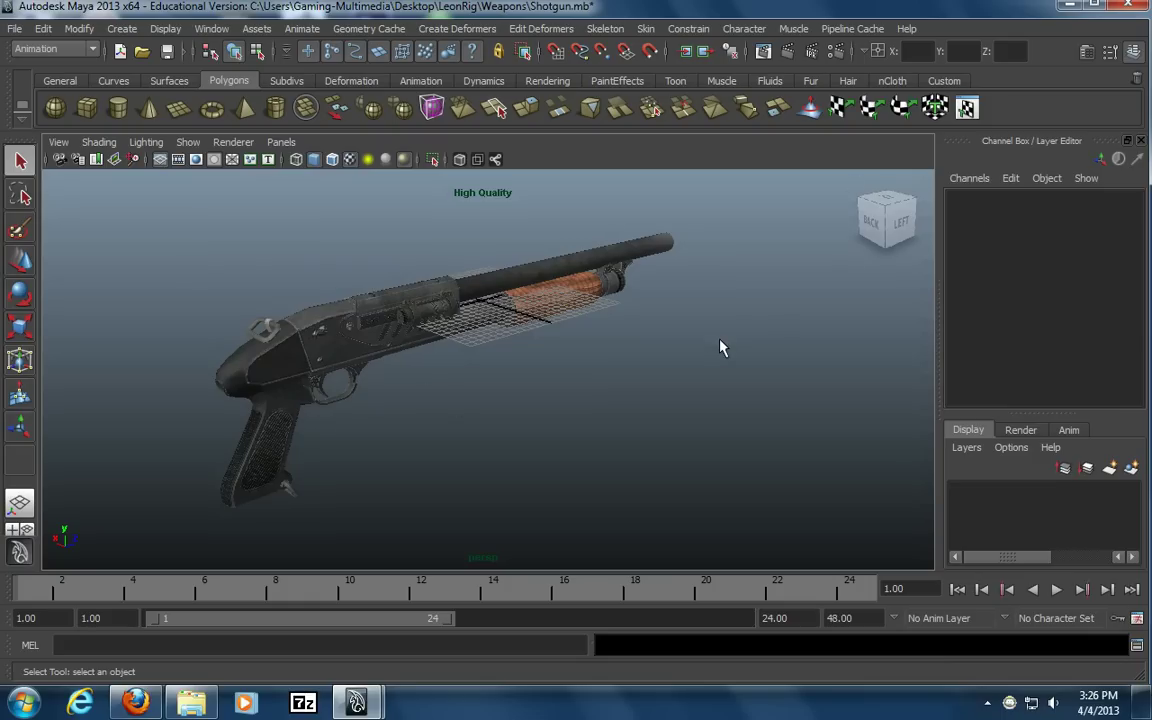
pyautogui.keyDown('alt'); pyautogui.moveTo(730, 347); pyautogui.dragTo(507, 432); pyautogui.keyUp('alt')
pyautogui.click(426, 326)
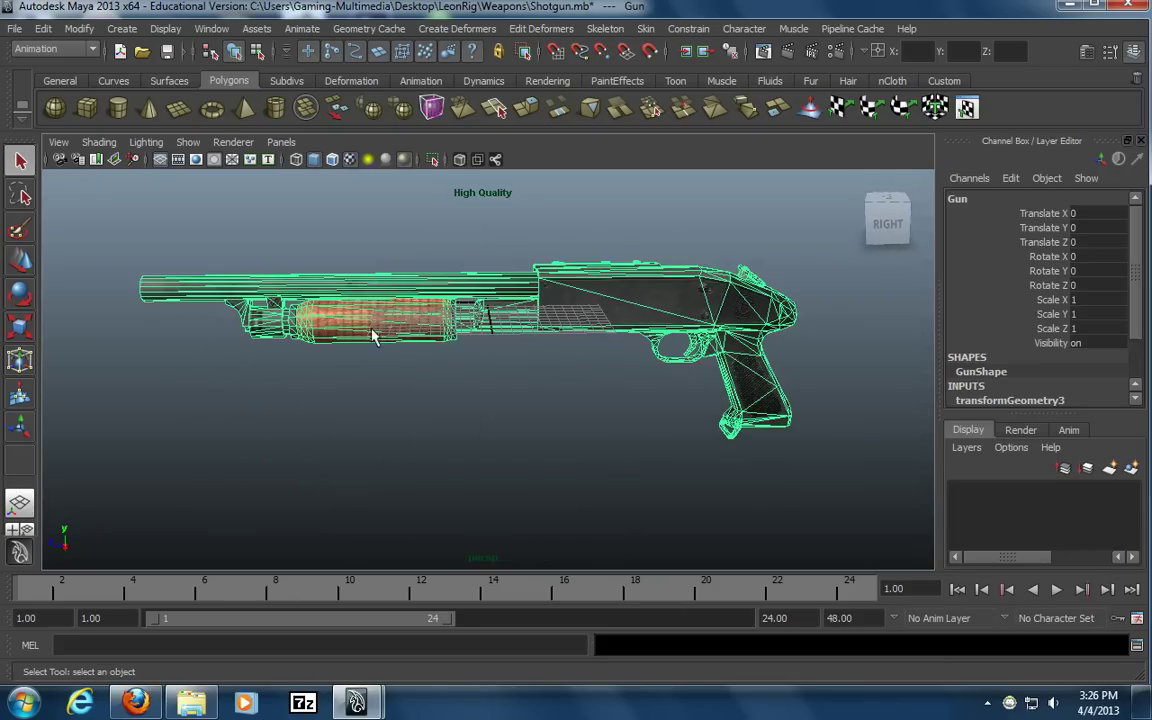
pyautogui.moveTo(656, 416)
pyautogui.keyDown('alt'); pyautogui.mouseDown()
pyautogui.moveTo(779, 450)
pyautogui.moveTo(447, 442)
pyautogui.moveTo(460, 424)
pyautogui.moveTo(665, 432)
pyautogui.mouseUp(); pyautogui.keyUp('alt')
pyautogui.click(427, 419)
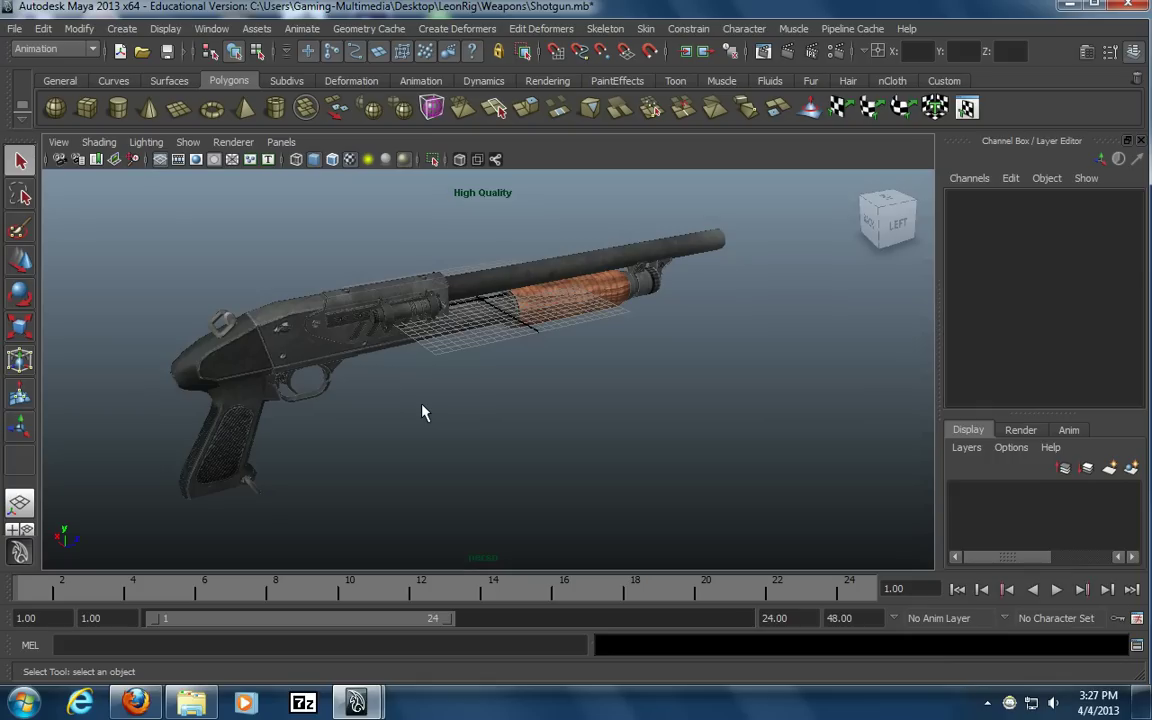
# Create a new empty scene without saving changes to the shotgun scene
pyautogui.click(15, 28)
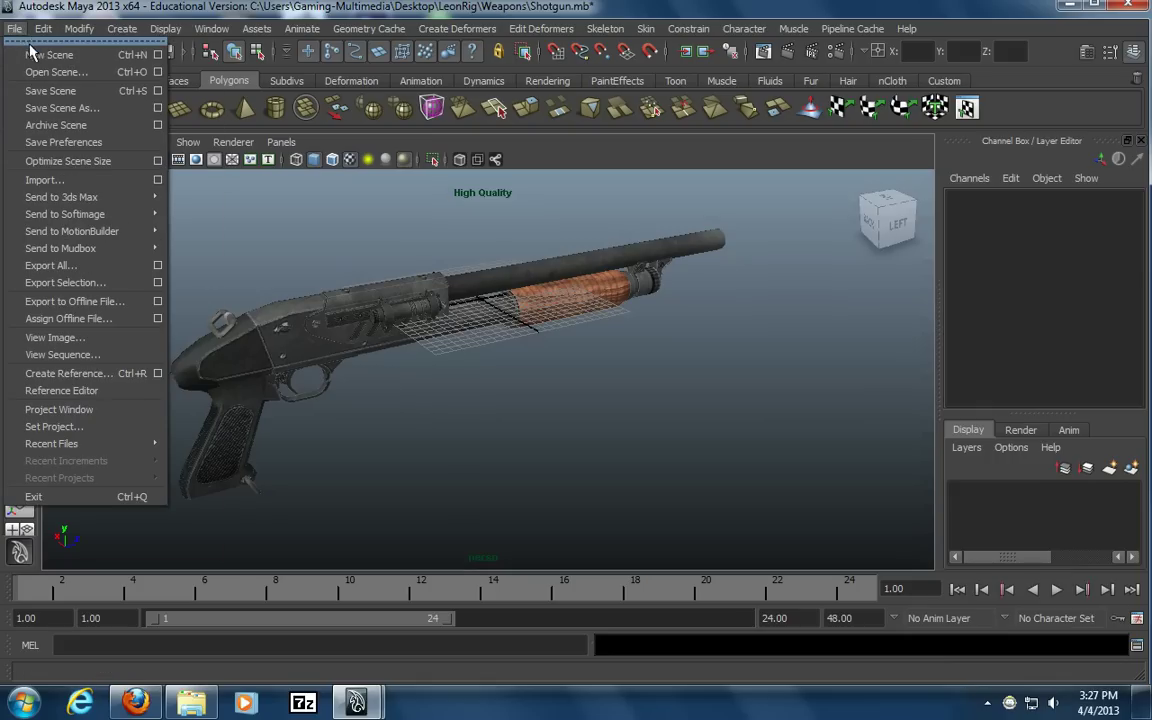
pyautogui.click(40, 54)
pyautogui.click(576, 355)
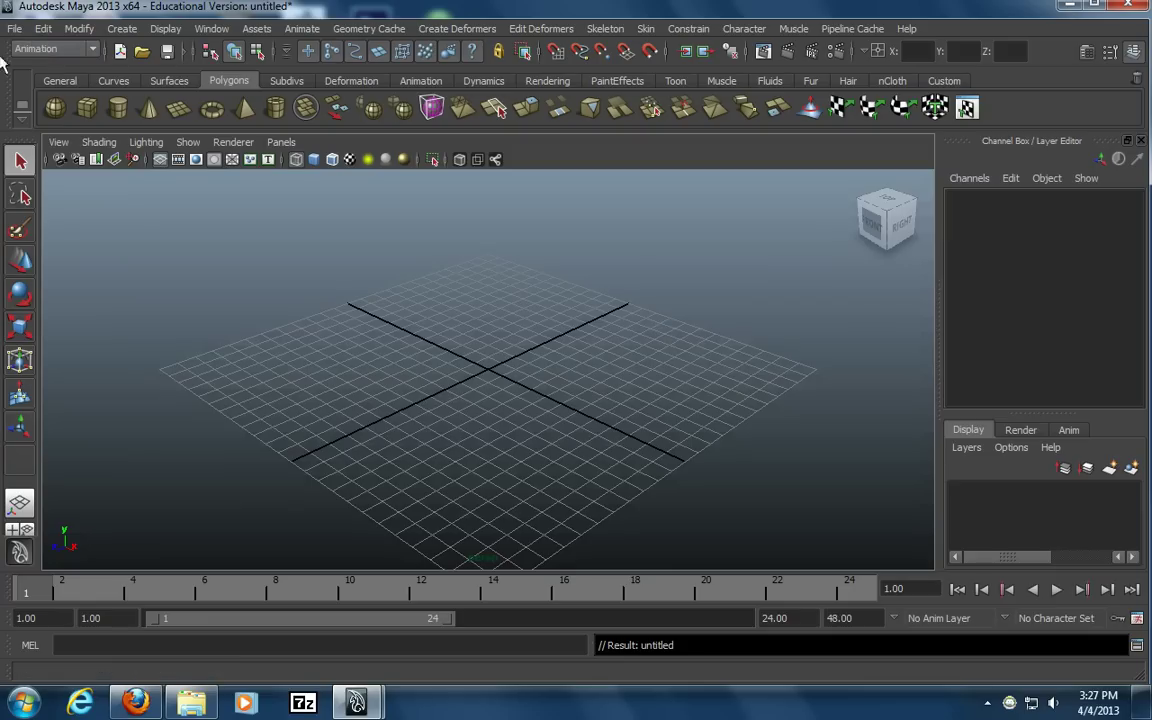
# Open the Create Reference options and set them to add a new namespace string named "Leon" under the root namespace
pyautogui.click(15, 29)
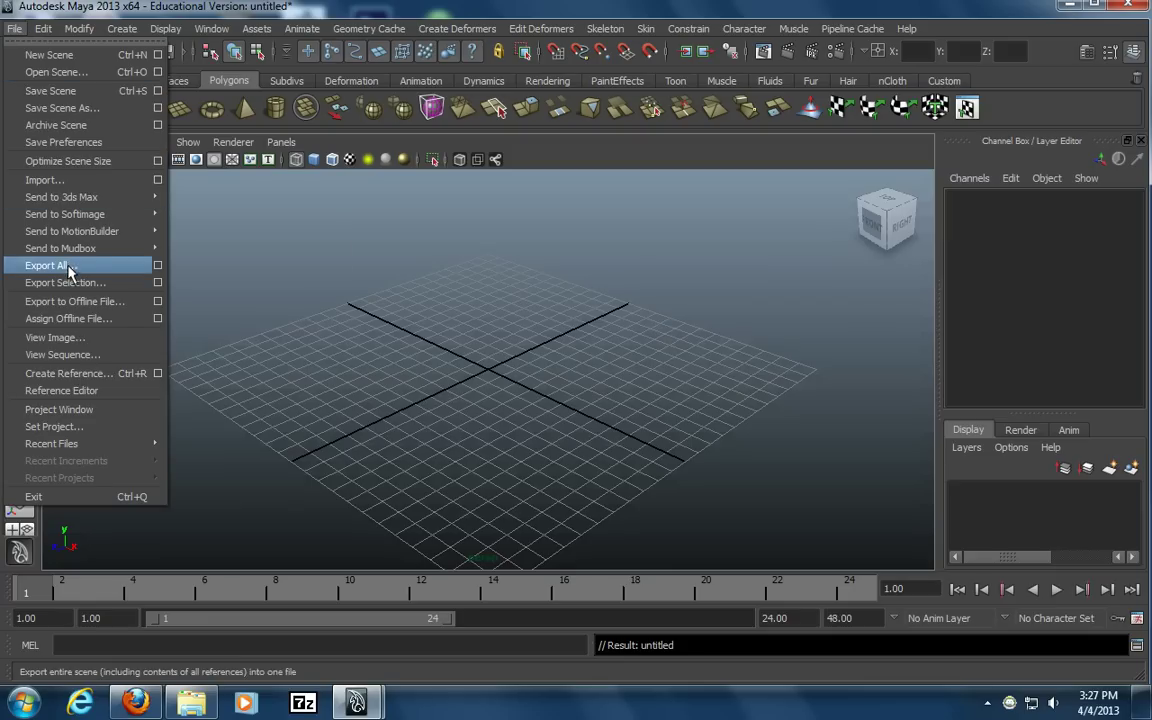
pyautogui.click(156, 374)
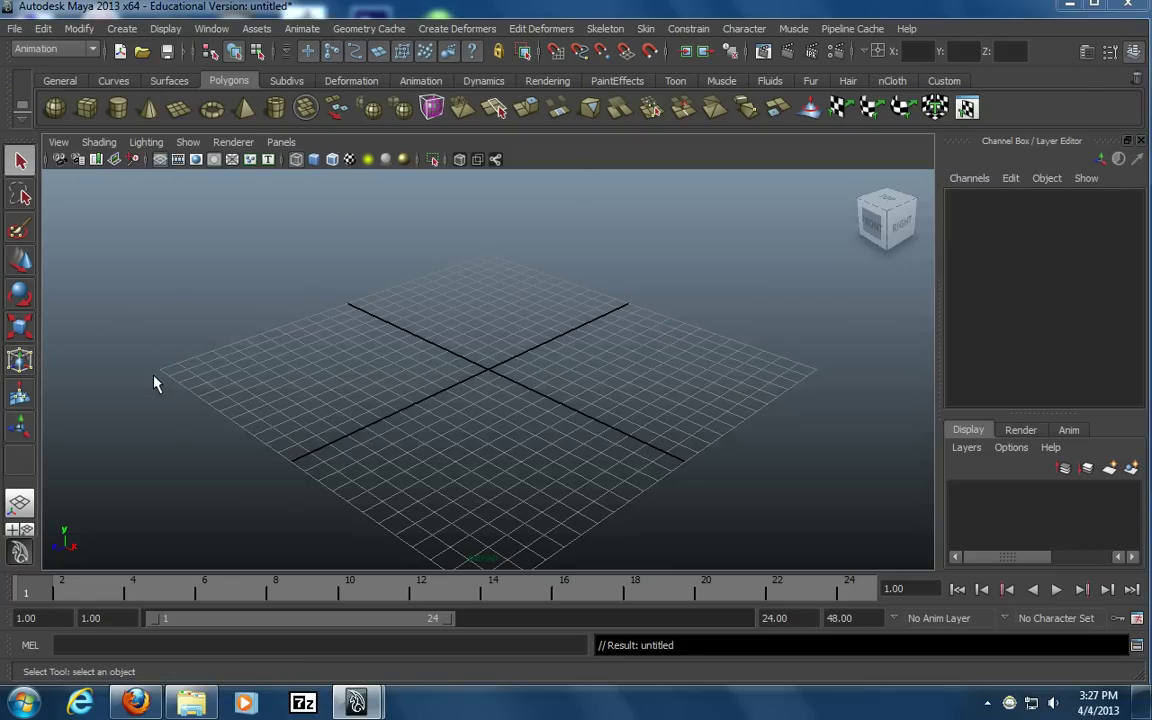
pyautogui.moveTo(655, 85); pyautogui.dragTo(290, 73)
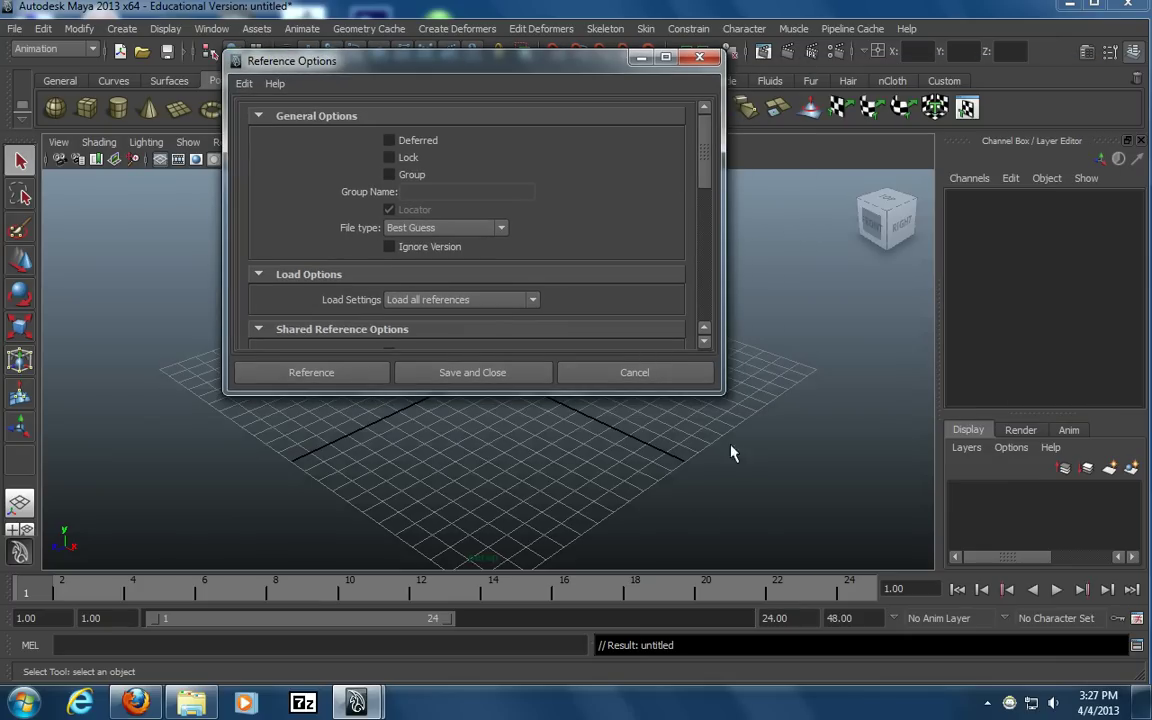
pyautogui.moveTo(727, 392); pyautogui.dragTo(882, 545)
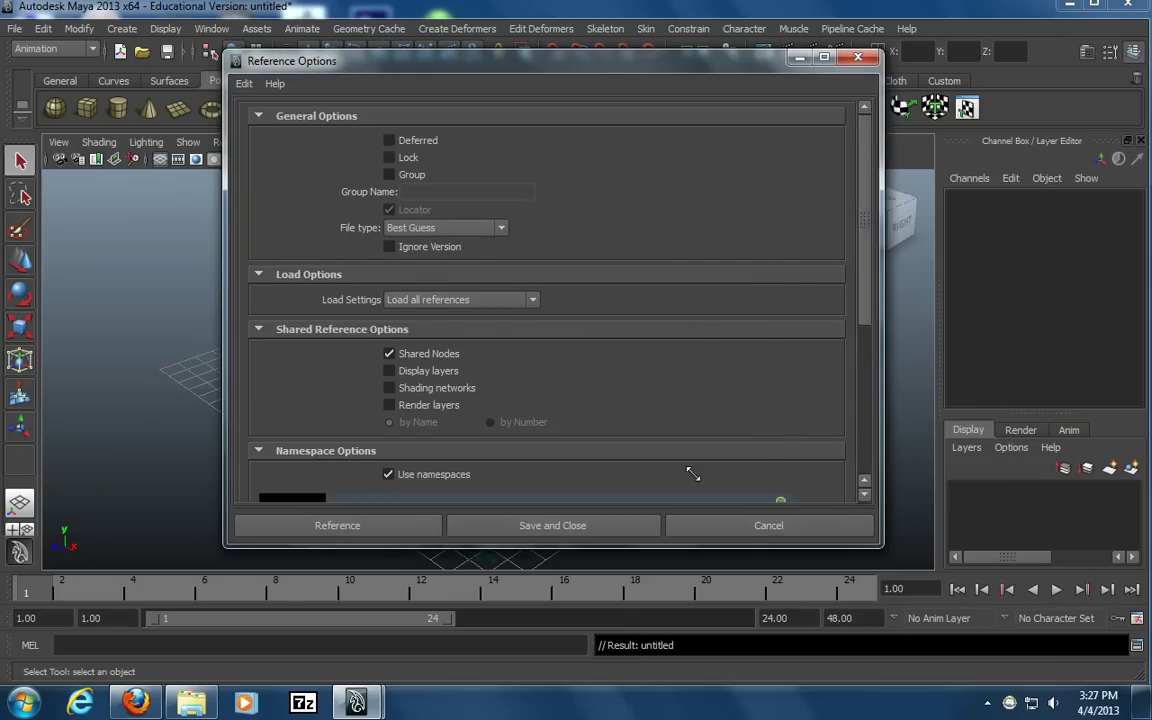
pyautogui.scroll(-5, 695, 481)
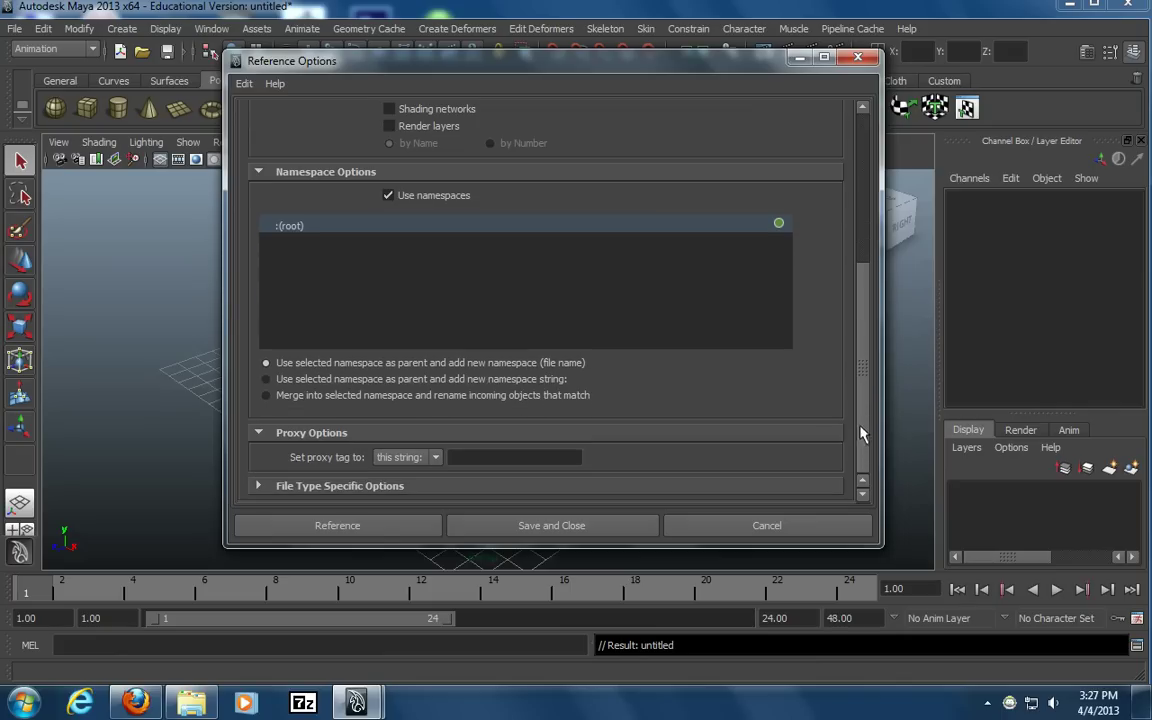
pyautogui.click(266, 380)
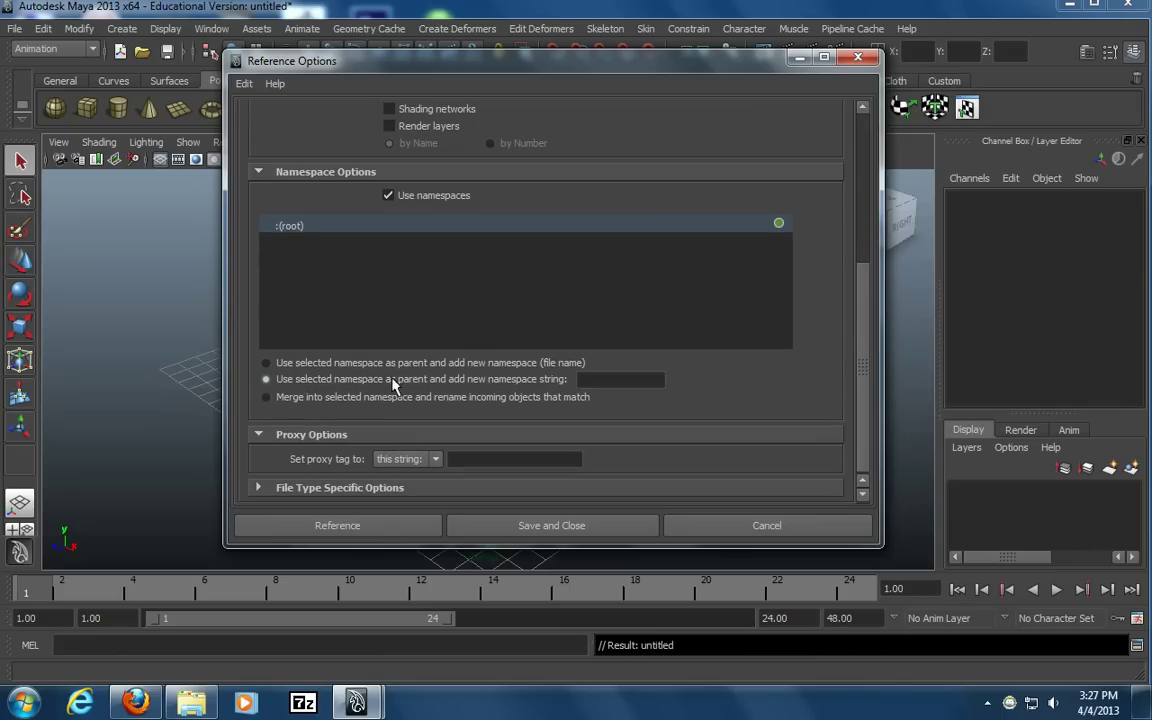
pyautogui.click(626, 382)
pyautogui.write('Leon')
# Reference Leon_kennedy.mb from the Leon folder into the scene
pyautogui.click(319, 532)
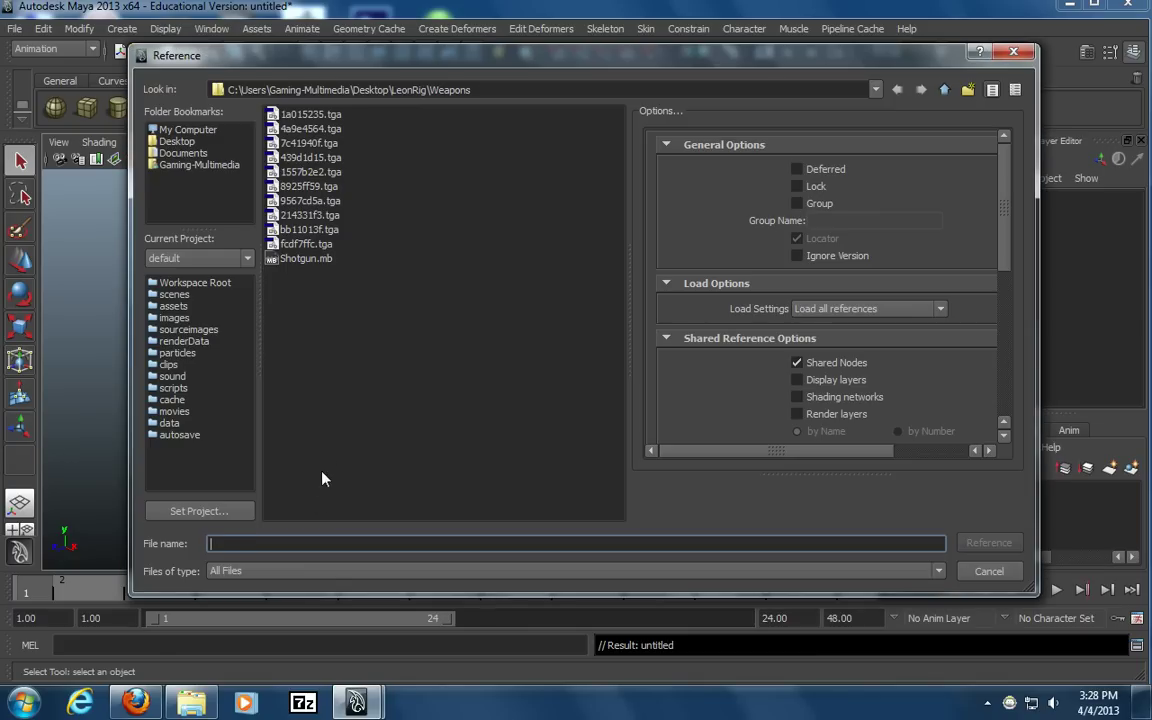
pyautogui.click(944, 90)
pyautogui.doubleClick(290, 114)
pyautogui.doubleClick(312, 128)
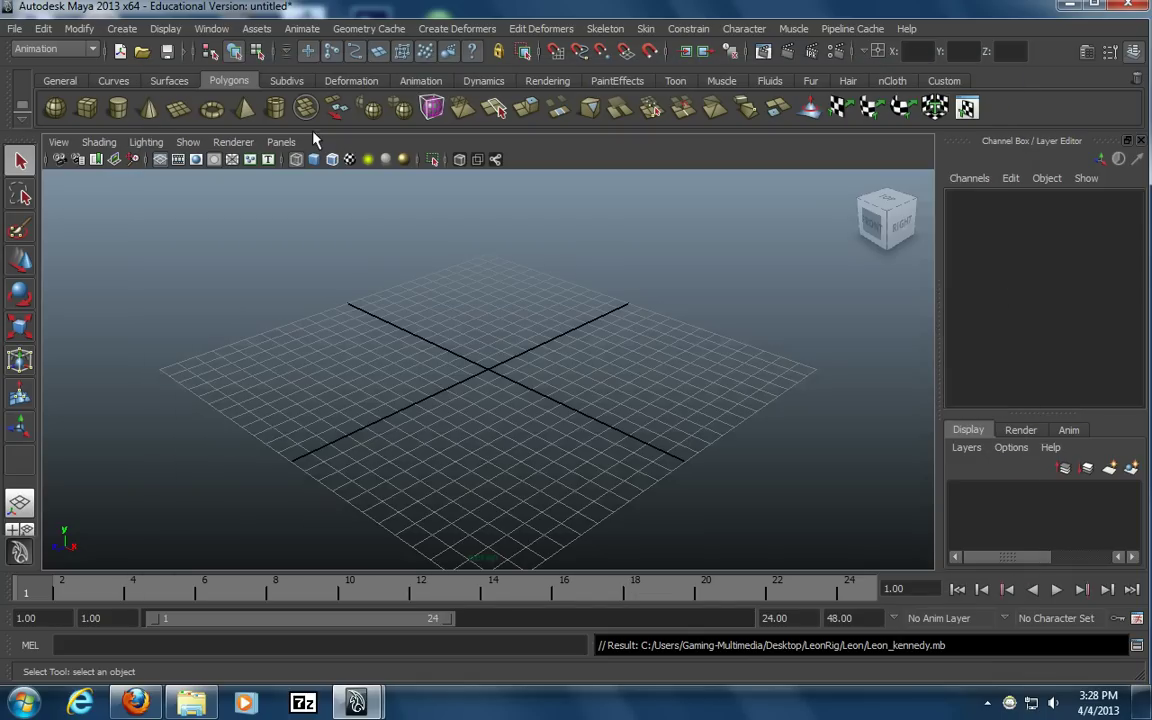
# Bring the referenced jacket model fully into view and turn on textured shading
pyautogui.keyDown('alt'); pyautogui.moveTo(769, 408); pyautogui.dragTo(355, 325, button='right'); pyautogui.keyUp('alt')
pyautogui.keyDown('alt'); pyautogui.moveTo(355, 325); pyautogui.dragTo(353, 452, button='middle'); pyautogui.keyUp('alt')
pyautogui.keyDown('alt'); pyautogui.moveTo(355, 440); pyautogui.dragTo(200, 350, button='right'); pyautogui.keyUp('alt')
pyautogui.keyDown('alt'); pyautogui.moveTo(321, 362); pyautogui.dragTo(321, 404, button='middle'); pyautogui.keyUp('alt')
pyautogui.keyDown('alt'); pyautogui.moveTo(739, 403); pyautogui.dragTo(656, 416, button='middle'); pyautogui.keyUp('alt')
pyautogui.keyDown('alt'); pyautogui.moveTo(656, 408); pyautogui.dragTo(260, 346, button='right'); pyautogui.keyUp('alt')
pyautogui.keyDown('alt'); pyautogui.moveTo(260, 346); pyautogui.dragTo(428, 382); pyautogui.keyUp('alt')
pyautogui.keyDown('alt'); pyautogui.moveTo(428, 382); pyautogui.dragTo(790, 343, button='right'); pyautogui.keyUp('alt')
pyautogui.keyDown('alt'); pyautogui.moveTo(563, 308); pyautogui.dragTo(471, 345, button='middle'); pyautogui.keyUp('alt')
pyautogui.keyDown('alt'); pyautogui.moveTo(473, 353); pyautogui.dragTo(478, 363); pyautogui.keyUp('alt')
pyautogui.press('6')
pyautogui.keyDown('alt'); pyautogui.moveTo(525, 365); pyautogui.dragTo(548, 401, button='right'); pyautogui.keyUp('alt')
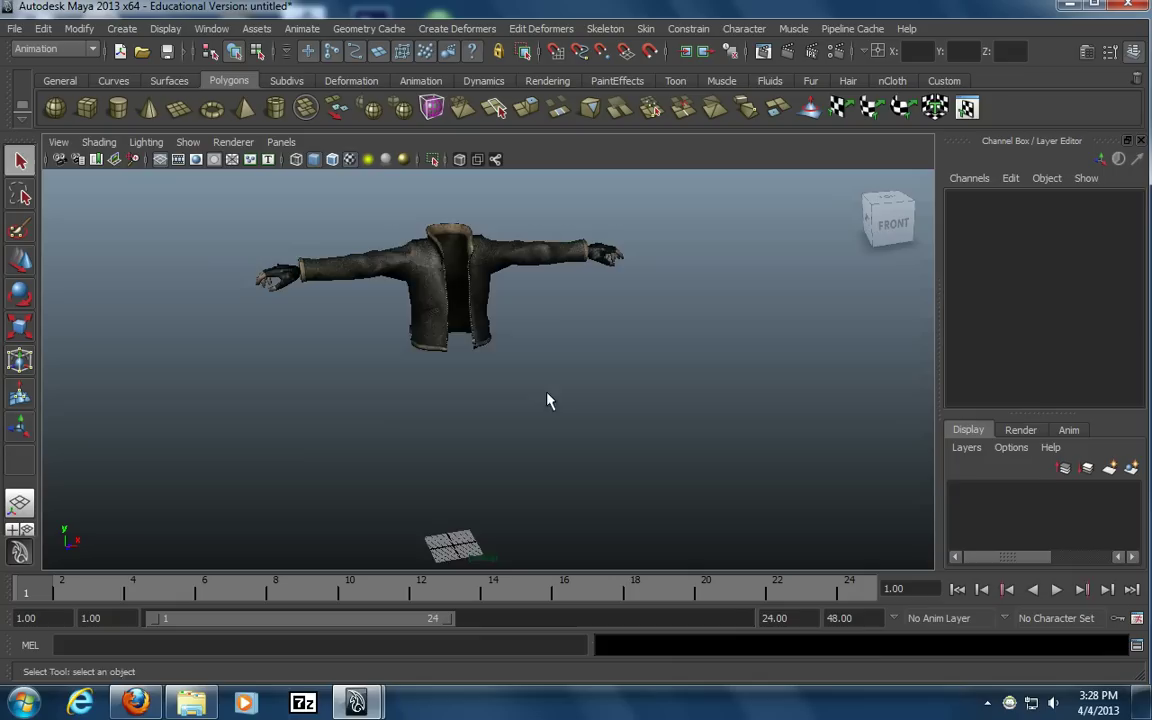
# Select the referenced jacket to check its namespace prefix, and clear the selection
pyautogui.click(472, 320)
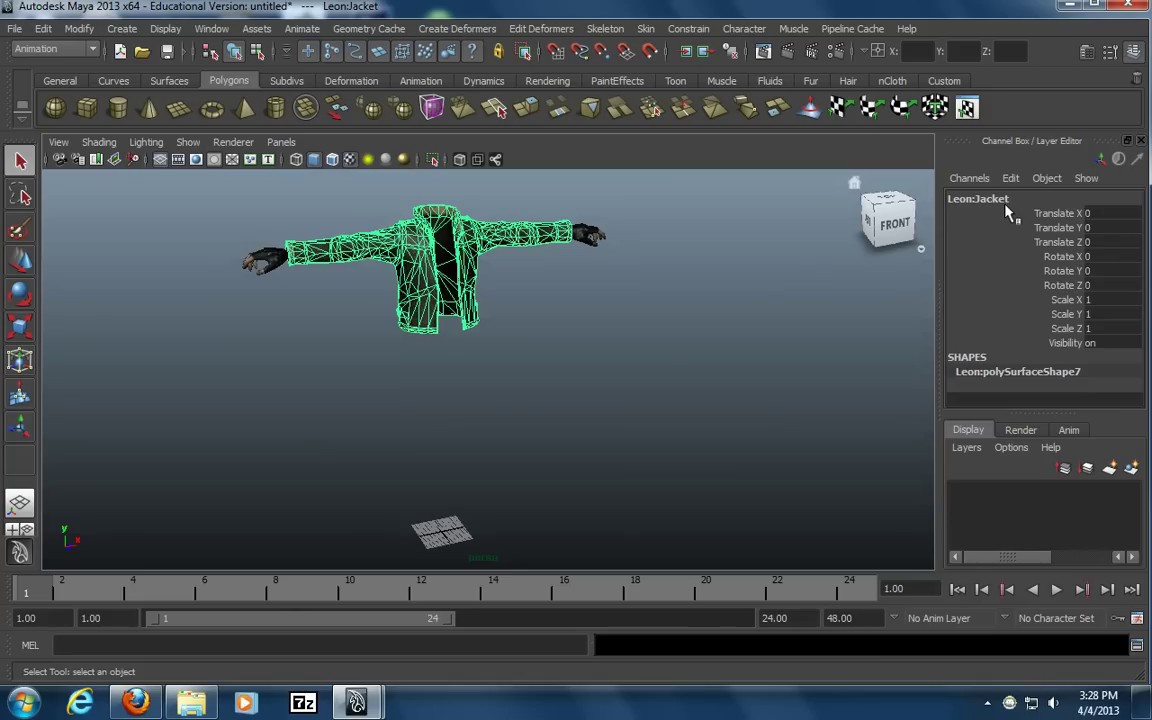
pyautogui.click(481, 342)
pyautogui.click(410, 272)
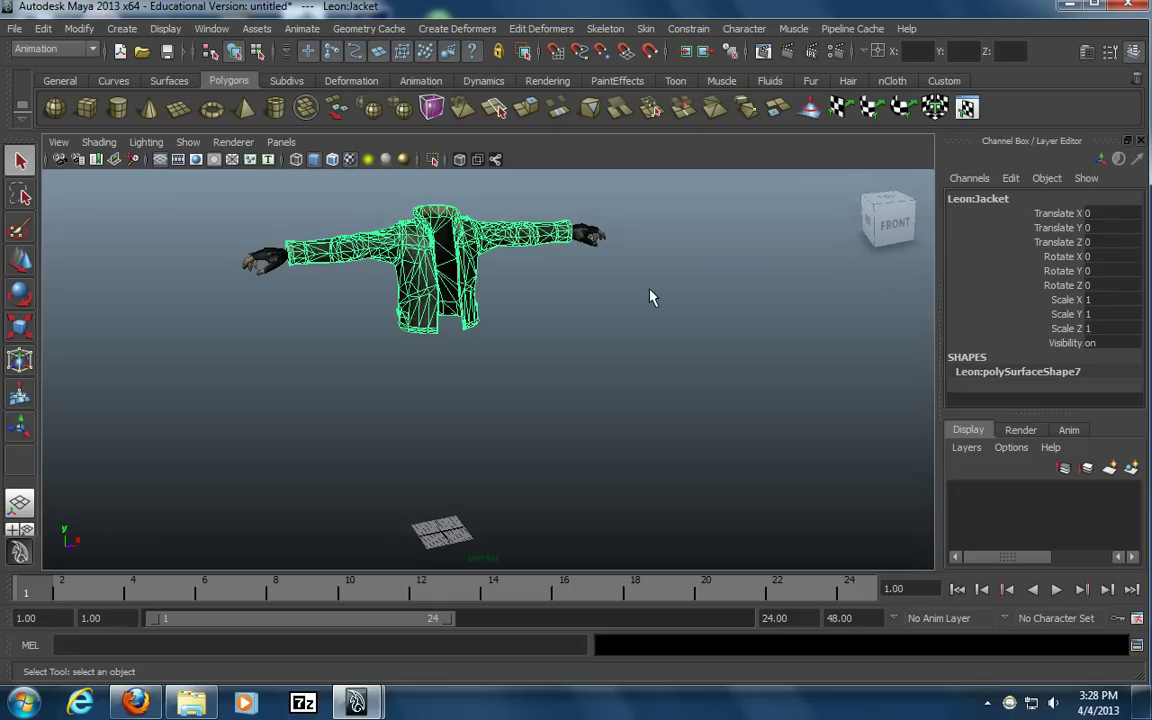
pyautogui.click(704, 309)
pyautogui.keyDown('alt'); pyautogui.moveTo(704, 309); pyautogui.dragTo(630, 314, button='middle'); pyautogui.keyUp('alt')
pyautogui.click(15, 28)
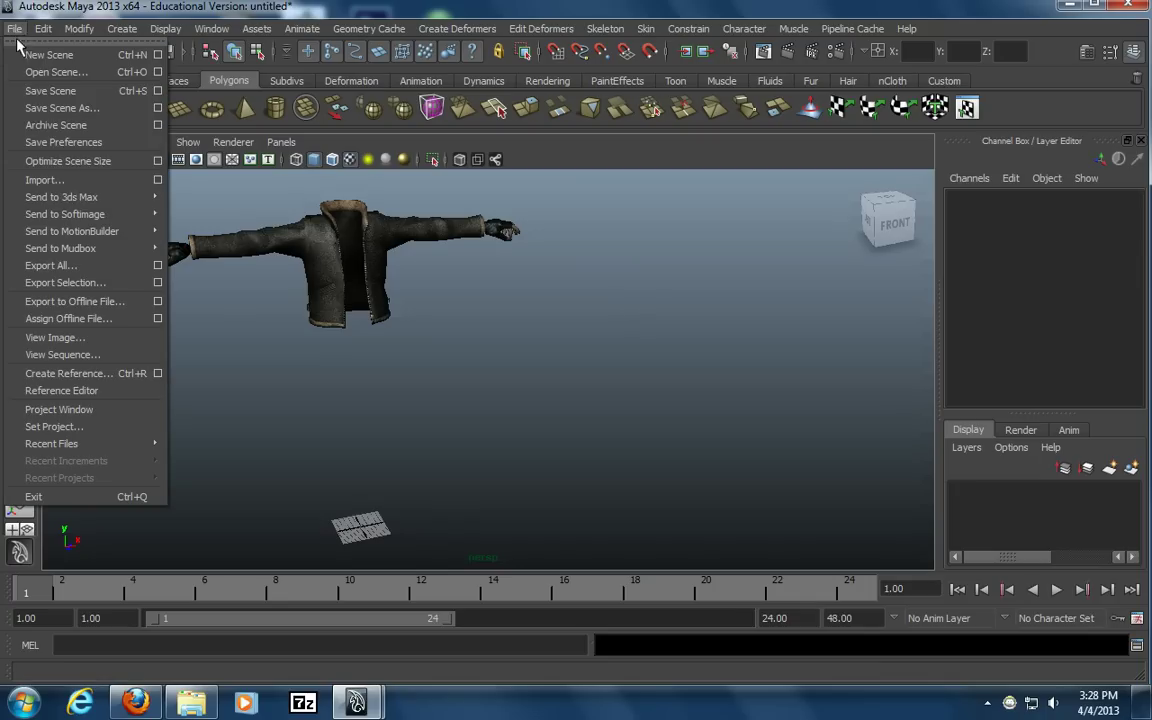
pyautogui.click(90, 378)
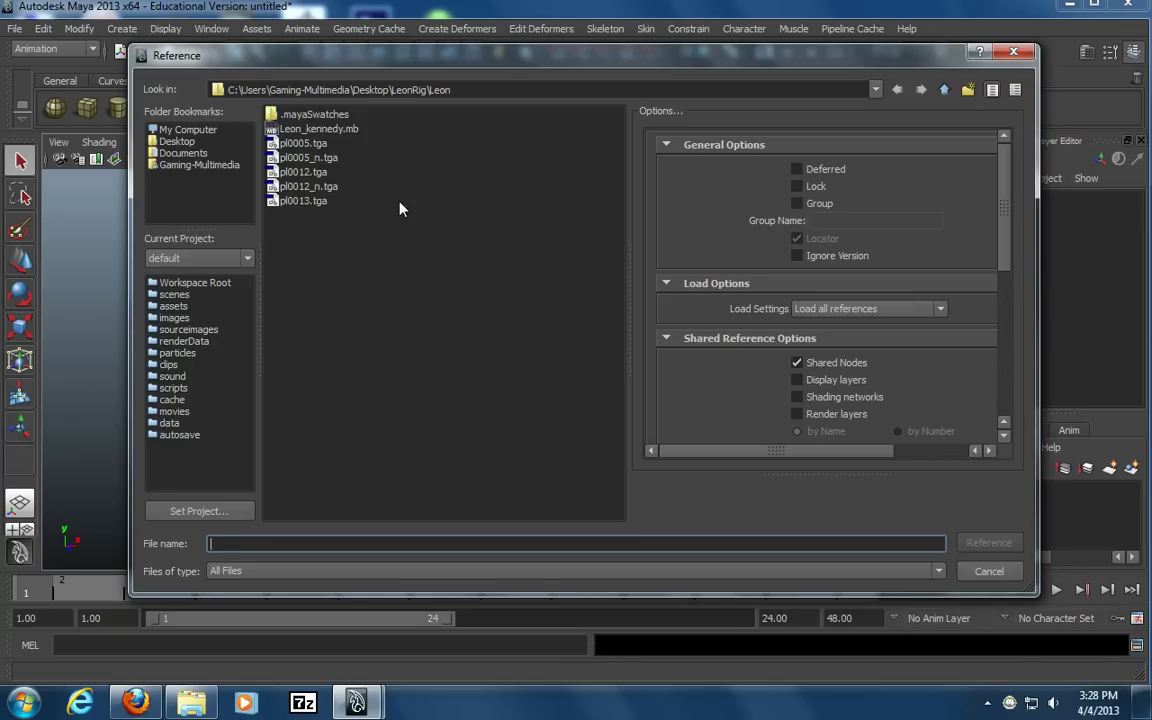
pyautogui.click(1013, 51)
# Open the Create Reference options and change the new namespace string to "Shotgun"
pyautogui.click(15, 28)
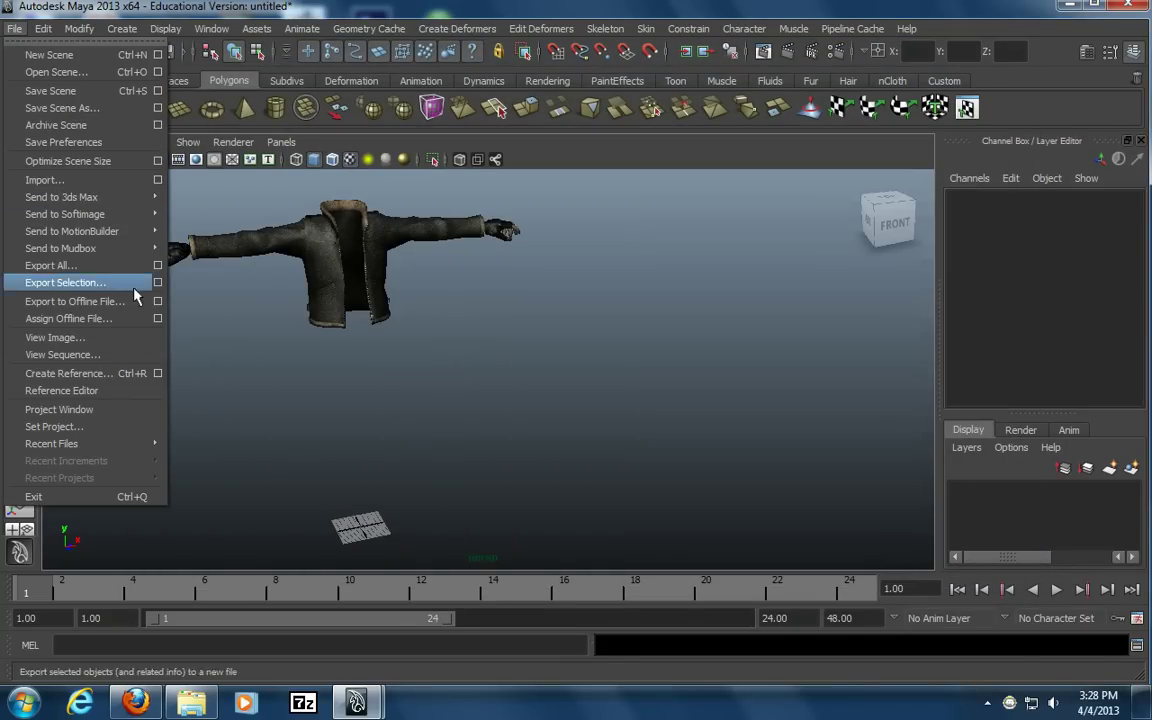
pyautogui.click(158, 374)
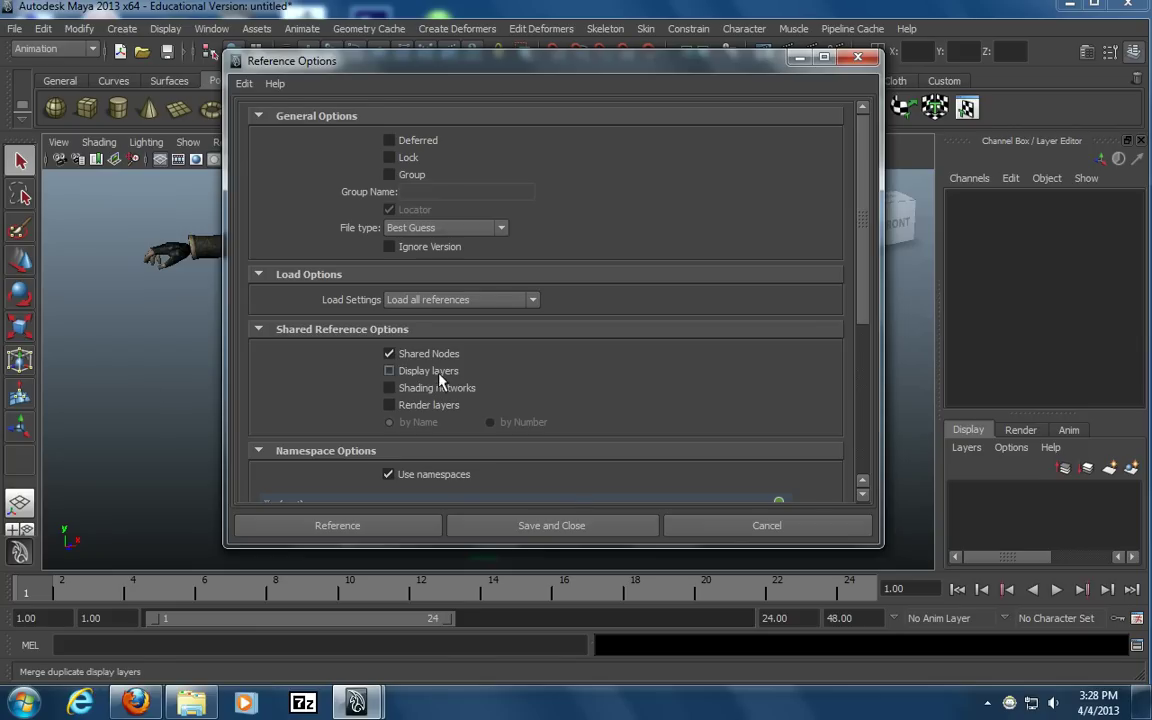
pyautogui.scroll(-3, 444, 382)
pyautogui.scroll(3, 635, 301)
pyautogui.scroll(-4, 635, 301)
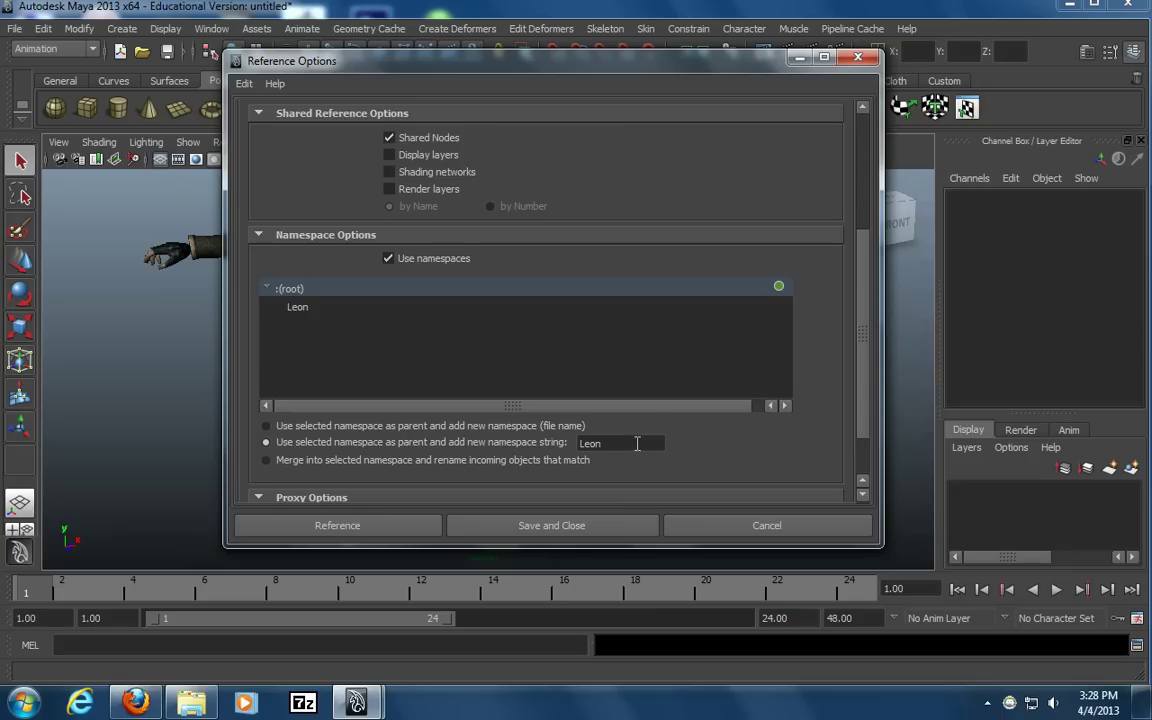
pyautogui.moveTo(632, 443); pyautogui.dragTo(530, 440)
pyautogui.write('Shotgun')
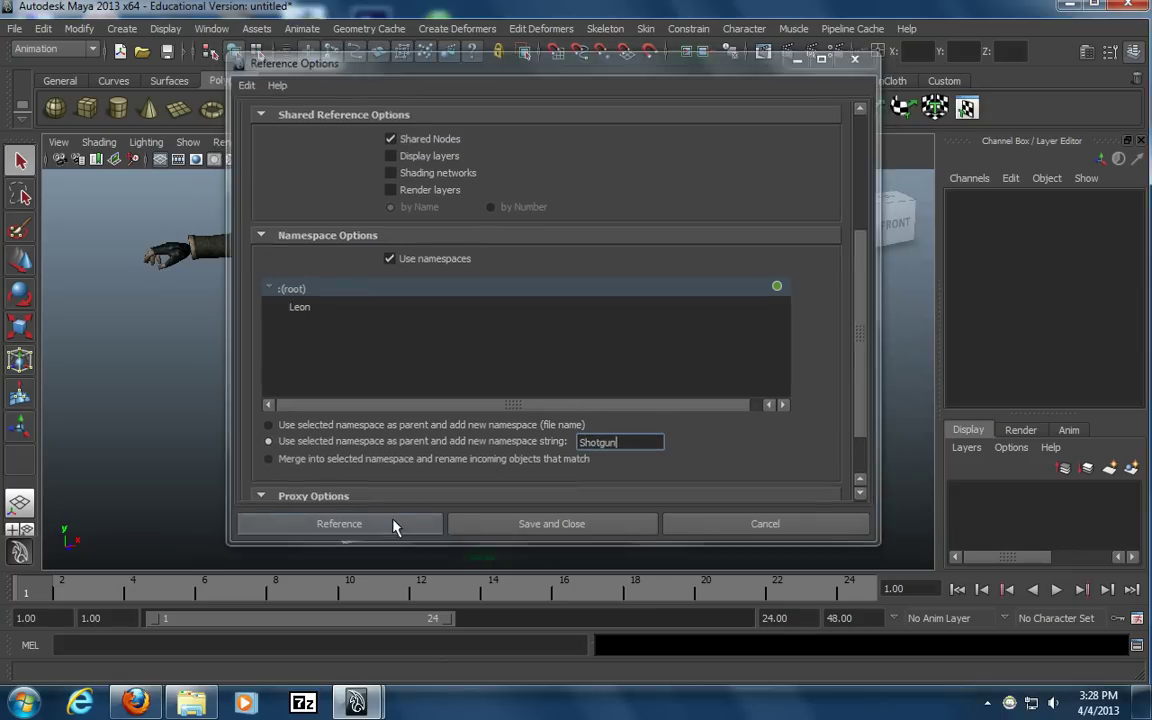
# Reference Shotgun.mb from the Weapons folder under LeonRig into the scene with the Shotgun namespace
pyautogui.click(393, 527)
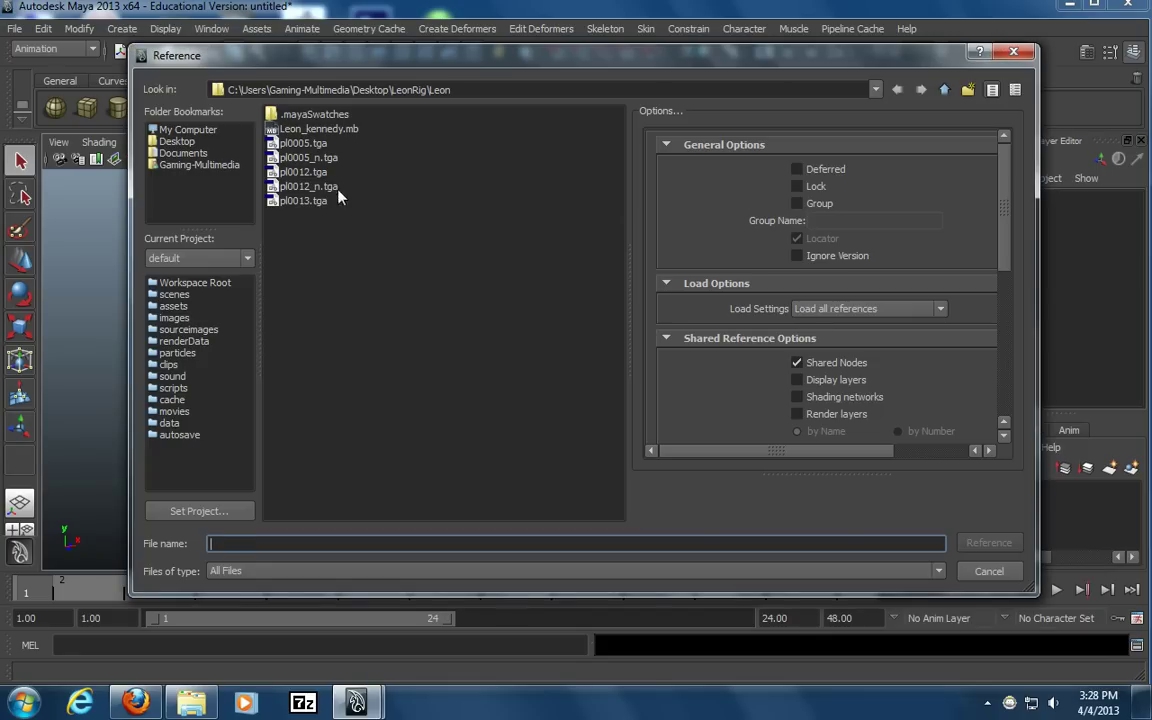
pyautogui.click(943, 89)
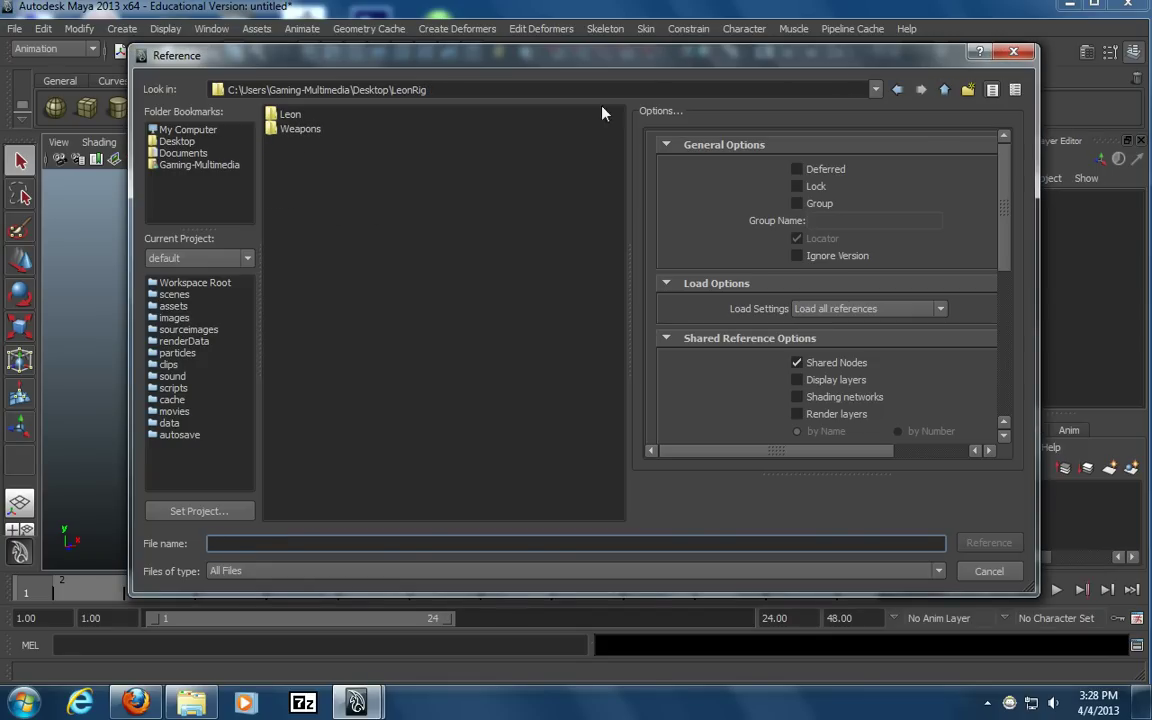
pyautogui.doubleClick(298, 129)
pyautogui.doubleClick(285, 255)
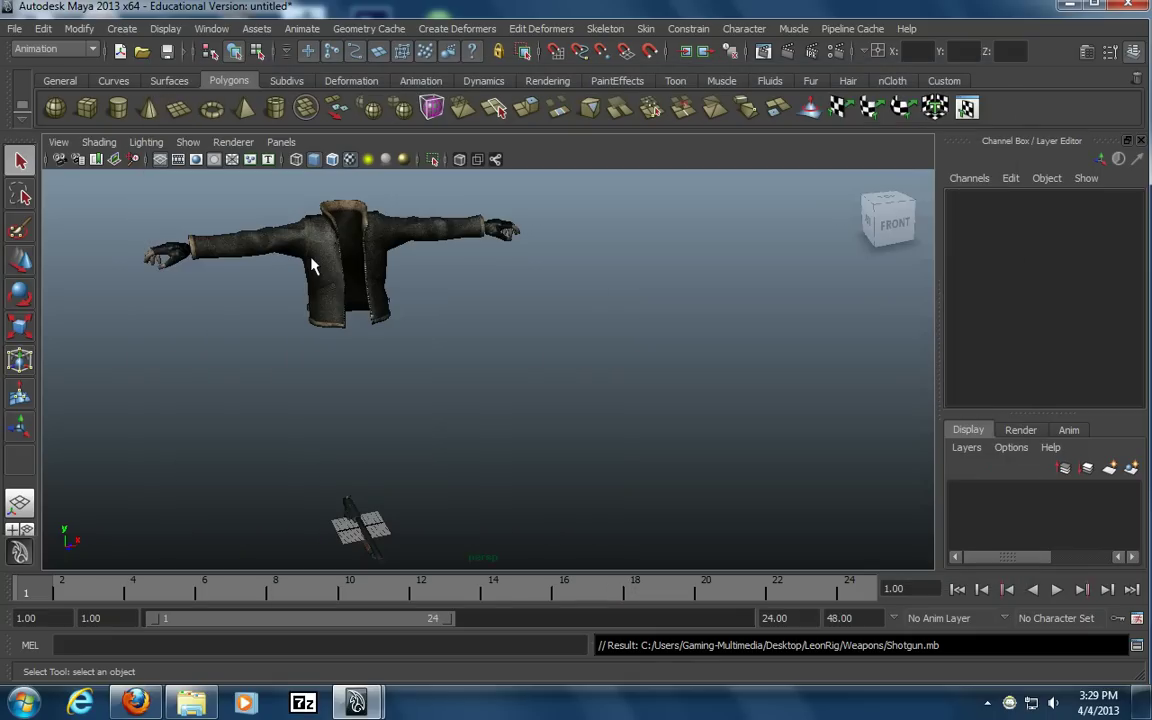
# Open the Reference Editor, enlarge its window and place it beside the jacket and shotgun models
pyautogui.keyDown('alt'); pyautogui.moveTo(497, 324); pyautogui.dragTo(391, 328); pyautogui.keyUp('alt')
pyautogui.keyDown('alt'); pyautogui.moveTo(391, 328); pyautogui.dragTo(338, 300, button='middle'); pyautogui.keyUp('alt')
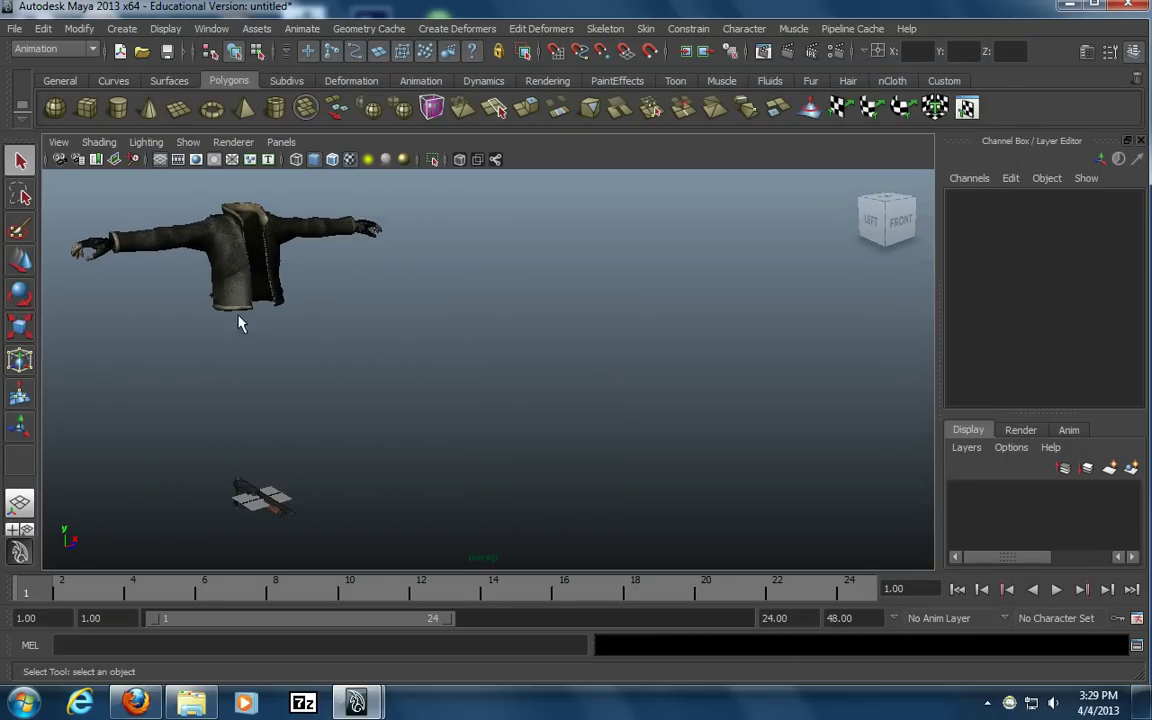
pyautogui.click(15, 28)
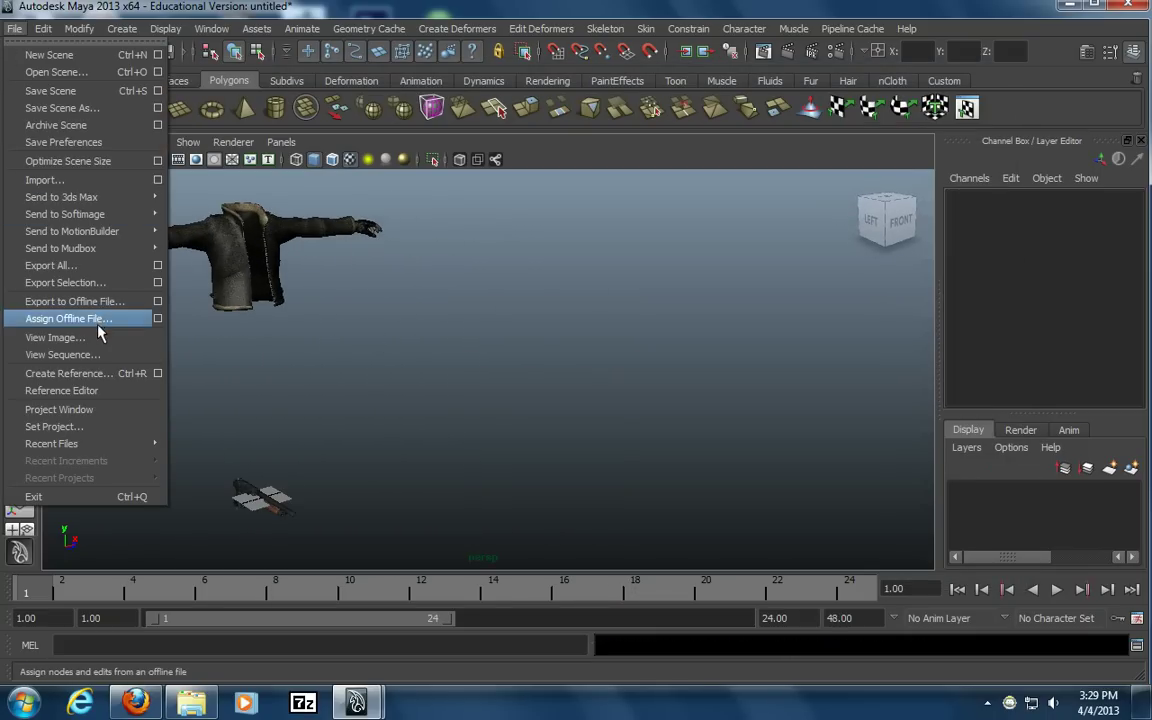
pyautogui.click(76, 390)
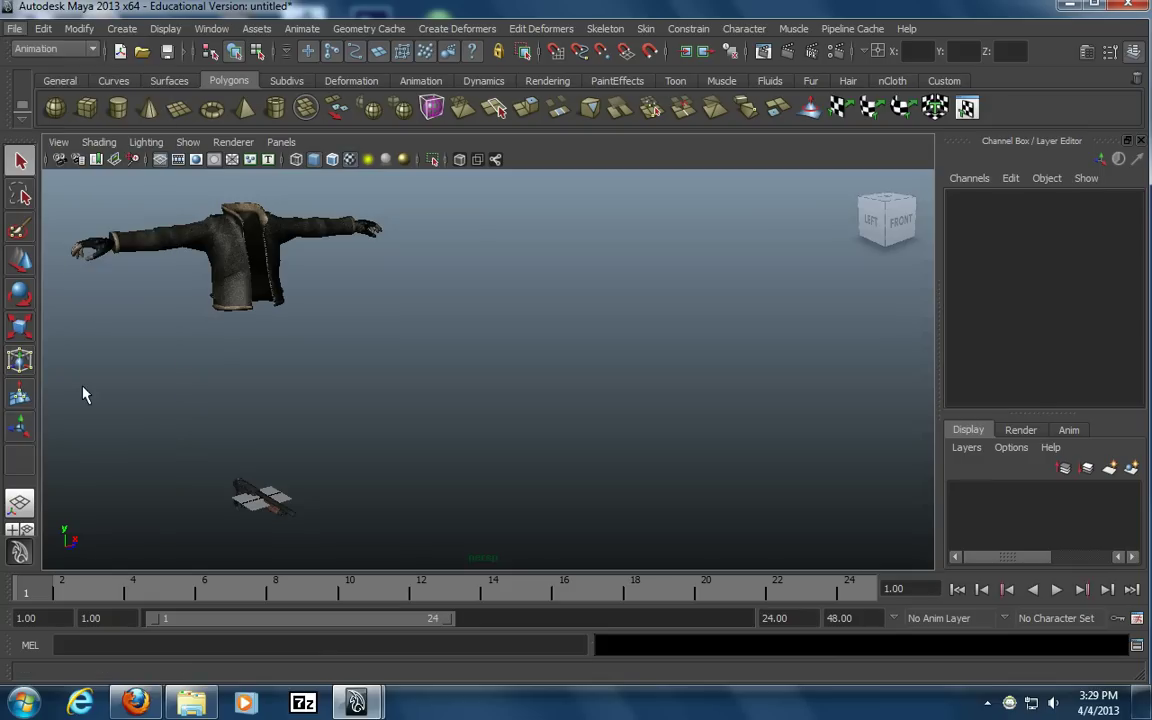
pyautogui.moveTo(298, 51); pyautogui.dragTo(792, 87)
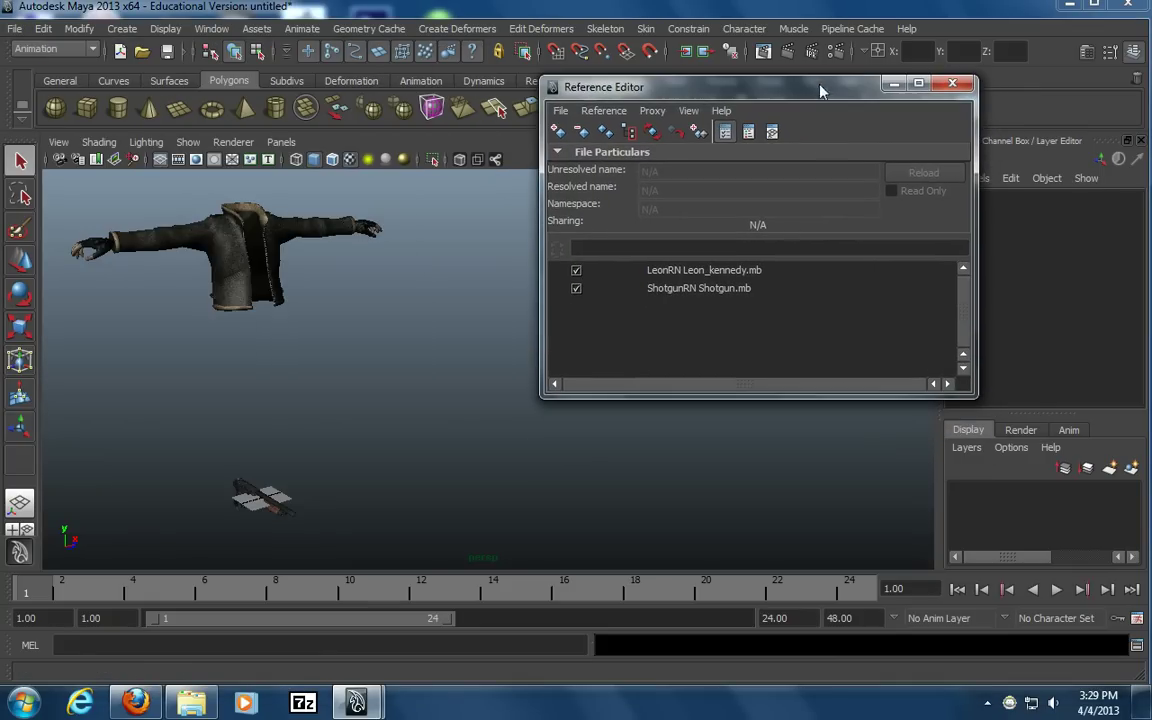
pyautogui.moveTo(541, 398); pyautogui.dragTo(499, 450)
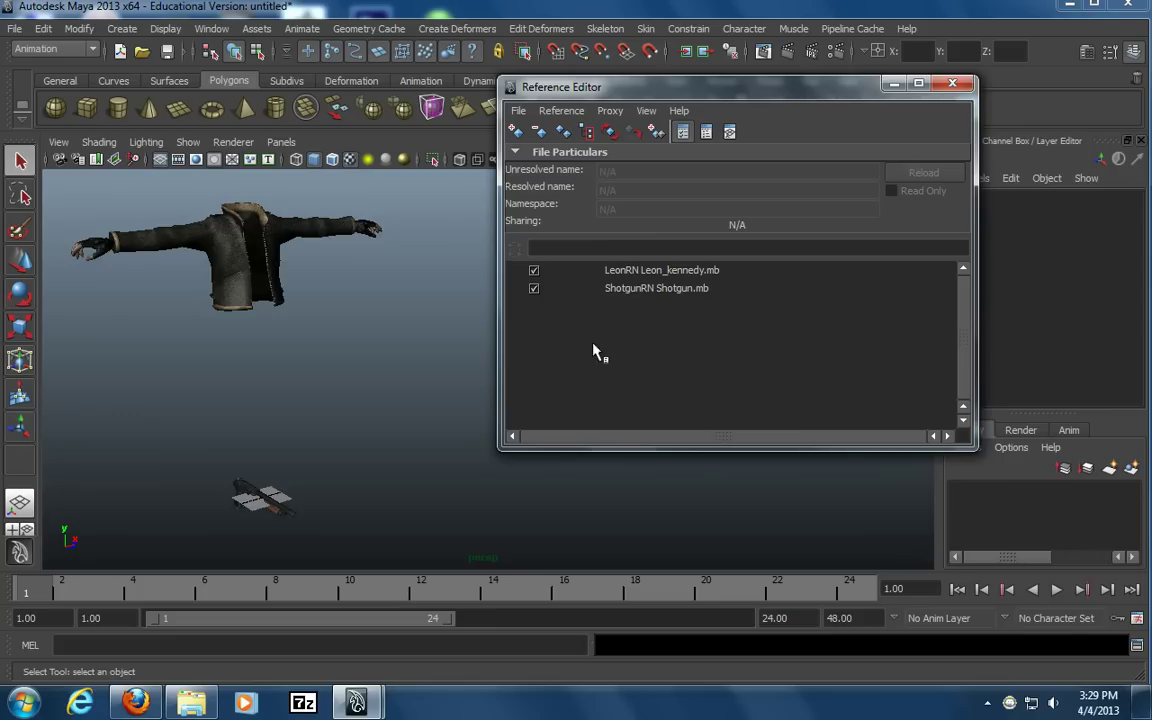
pyautogui.moveTo(648, 87); pyautogui.dragTo(676, 78)
pyautogui.keyDown('alt'); pyautogui.moveTo(368, 242); pyautogui.dragTo(408, 246, button='middle'); pyautogui.keyUp('alt')
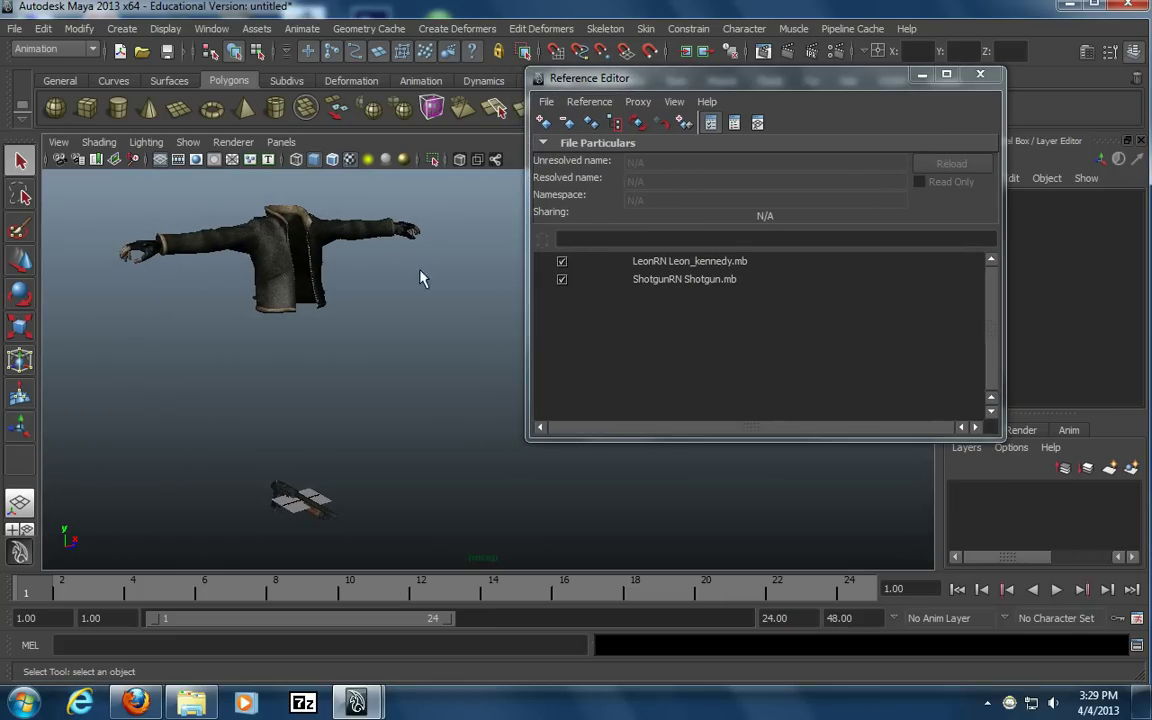
# Unload both the Shotgun.mb and Leon_kennedy.mb references and load them back into the scene
pyautogui.click(562, 282)
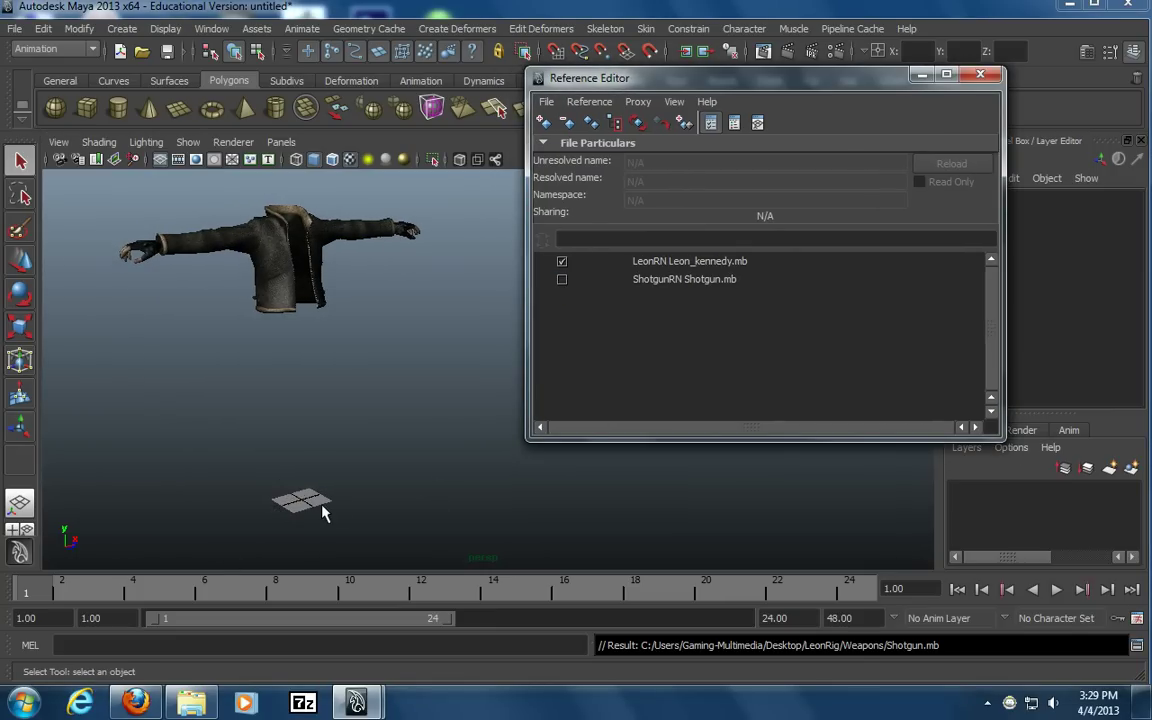
pyautogui.click(562, 280)
pyautogui.click(561, 280)
pyautogui.click(562, 263)
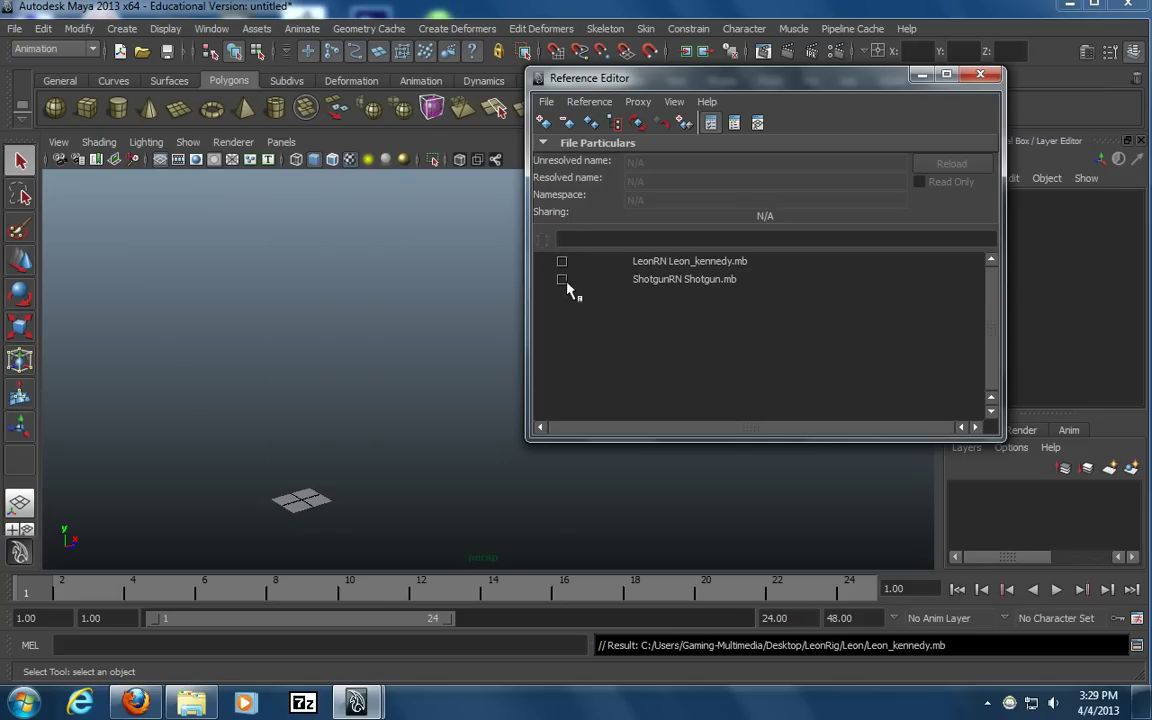
pyautogui.click(562, 281)
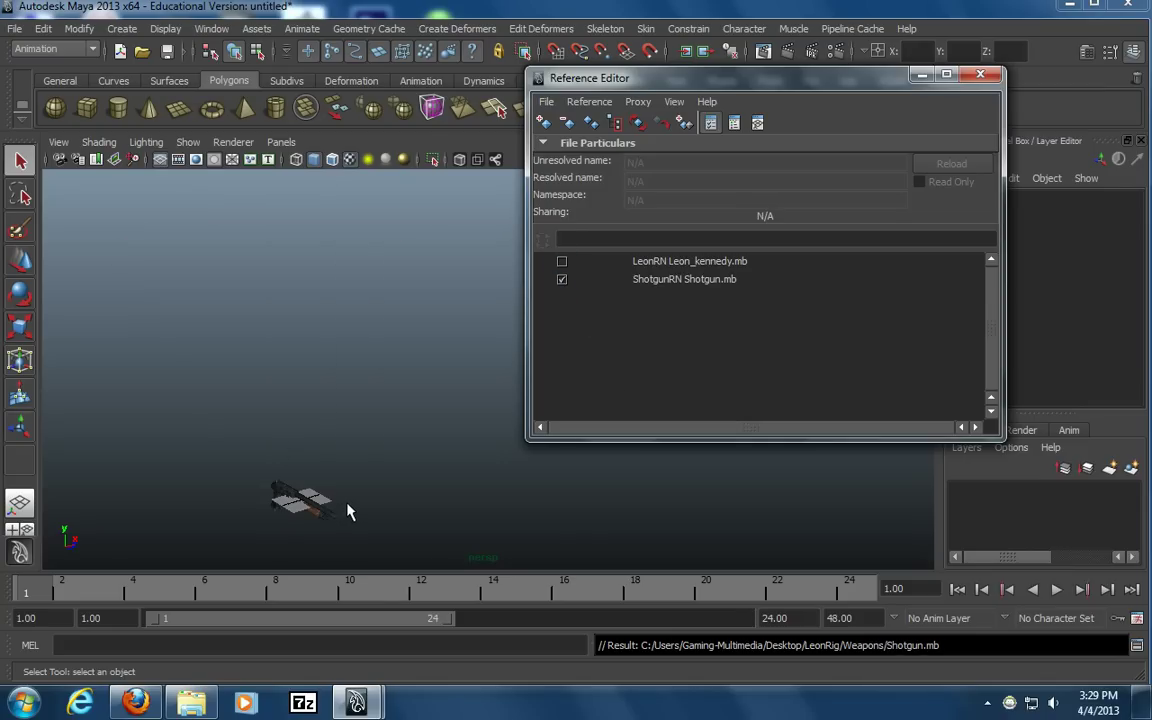
pyautogui.click(559, 264)
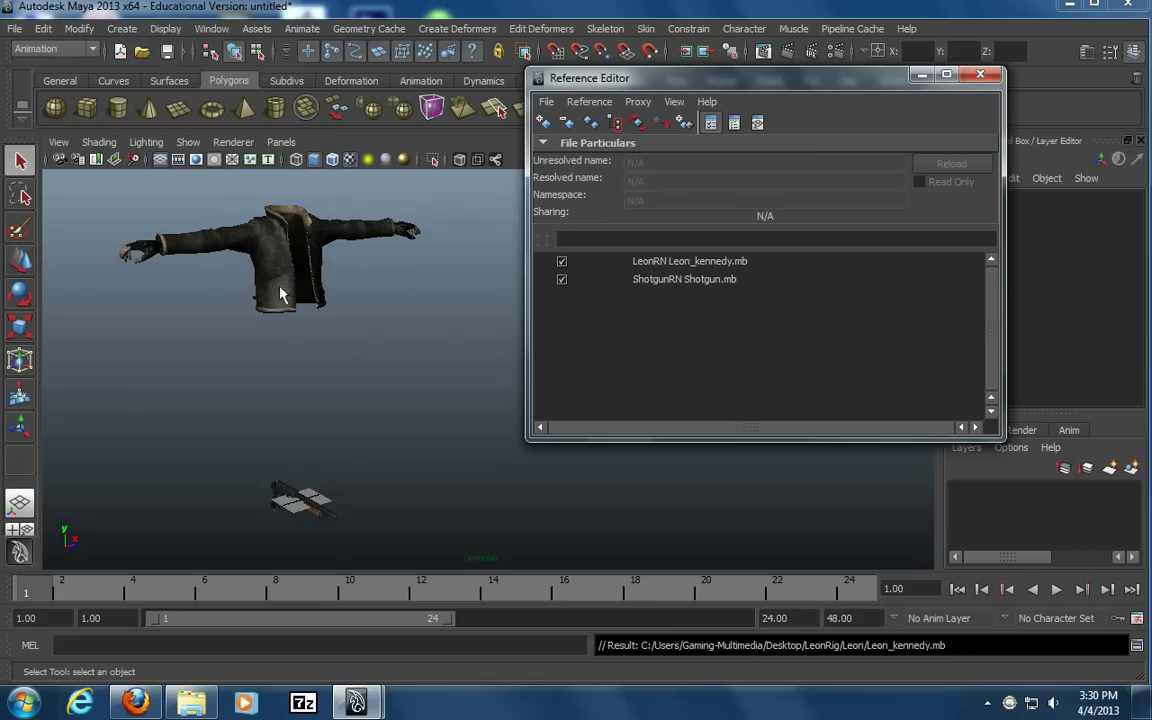
# Unload and reload Shotgun.mb and Leon_kennedy.mb one at a time, repeating the toggle once more for Shotgun.mb
pyautogui.click(562, 281)
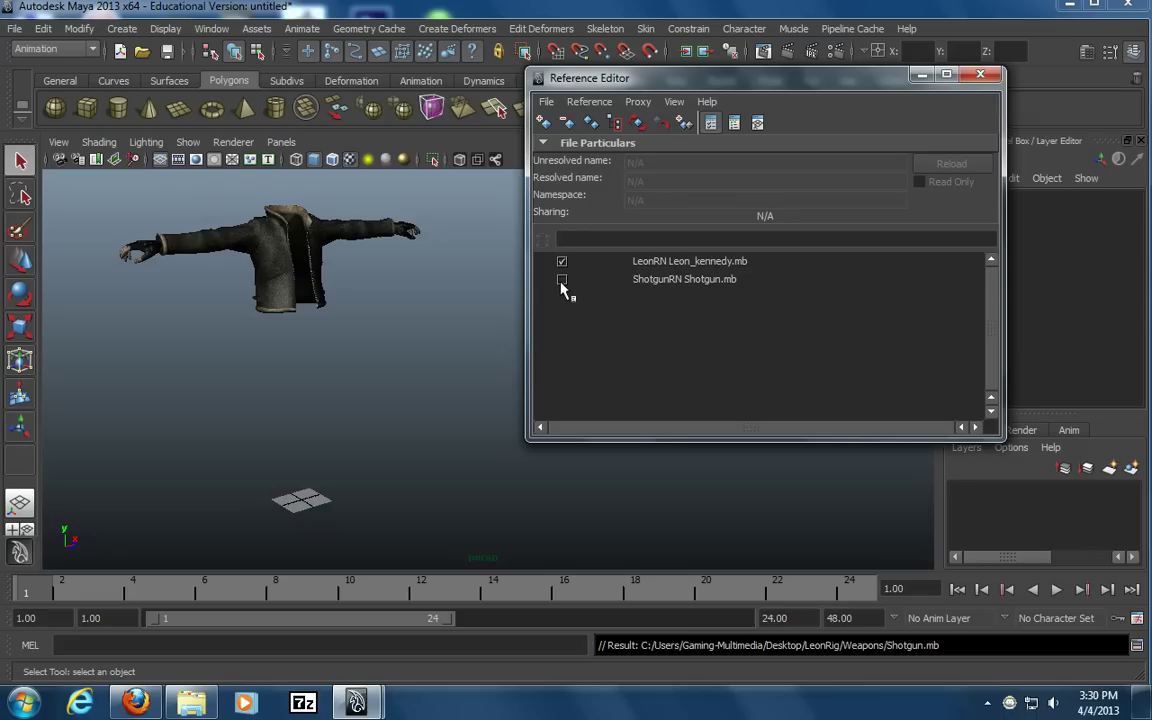
pyautogui.click(562, 281)
pyautogui.click(562, 262)
pyautogui.click(562, 262)
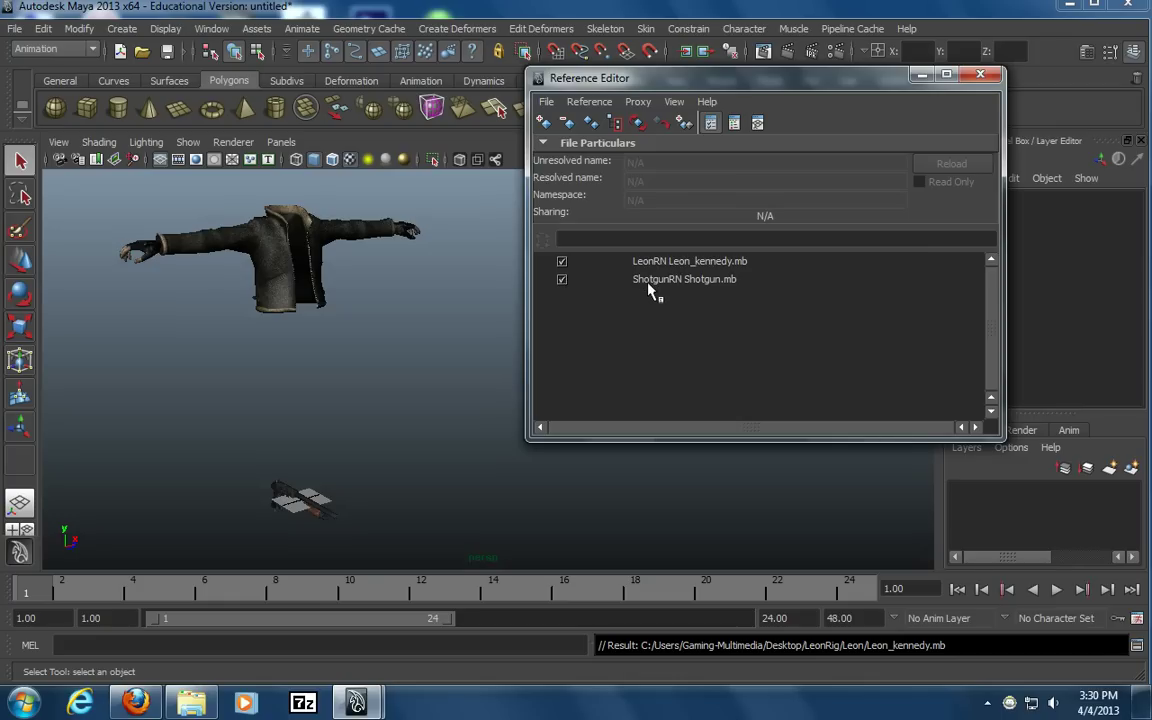
pyautogui.click(562, 280)
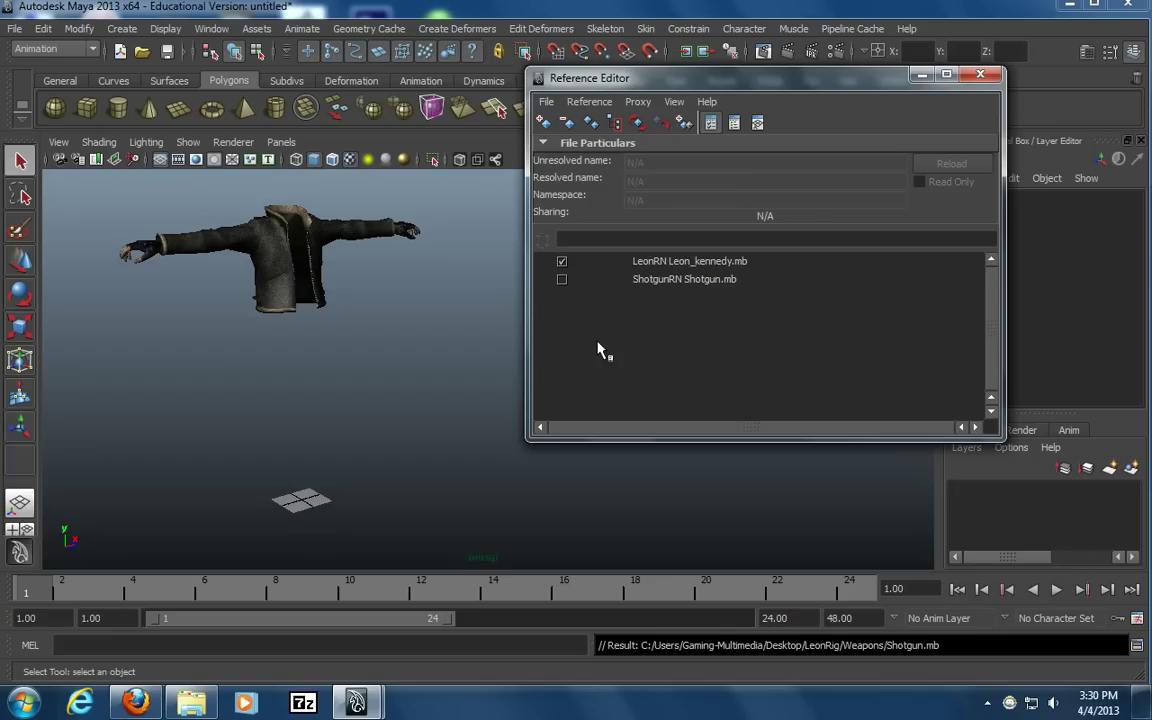
pyautogui.click(562, 280)
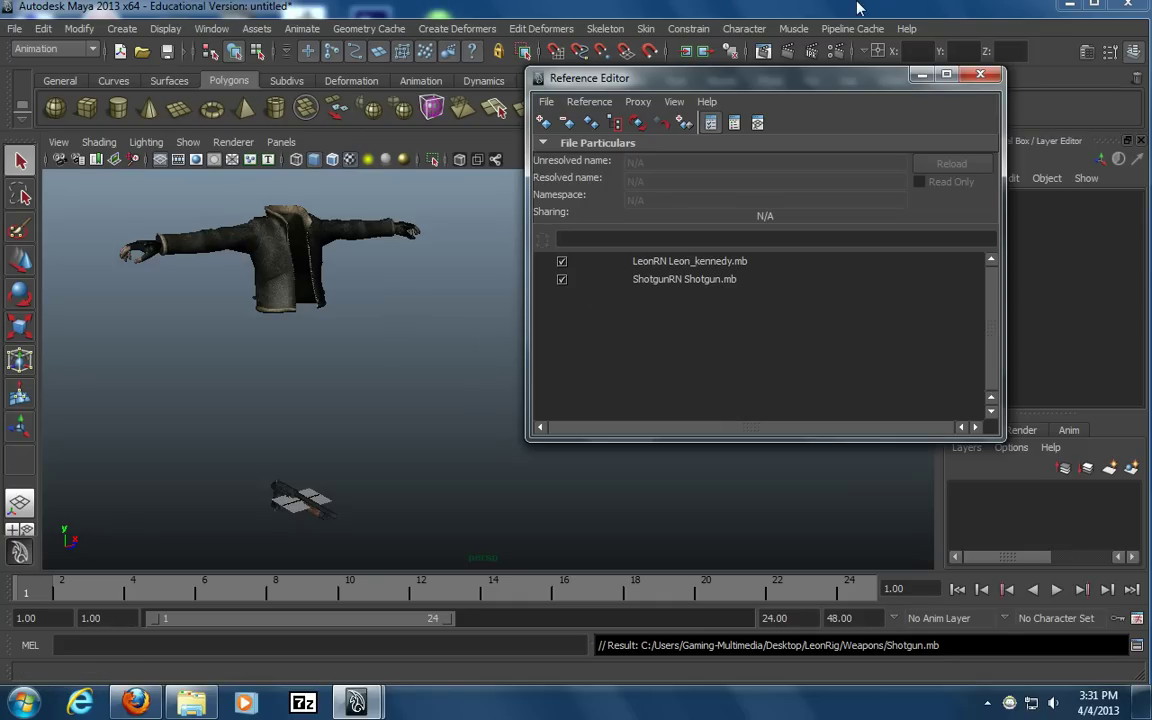
# Close the Reference Editor and start a new scene without saving the current one
pyautogui.moveTo(347, 463); pyautogui.dragTo(237, 550)
pyautogui.click(409, 527)
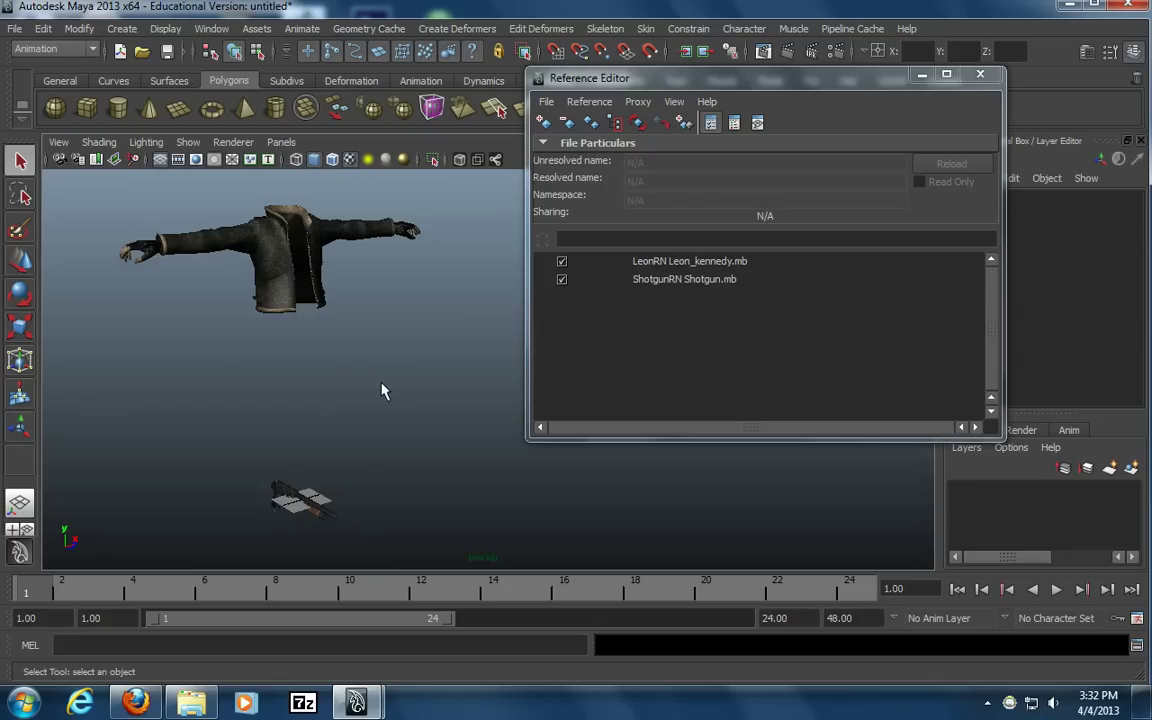
pyautogui.click(980, 74)
pyautogui.click(15, 28)
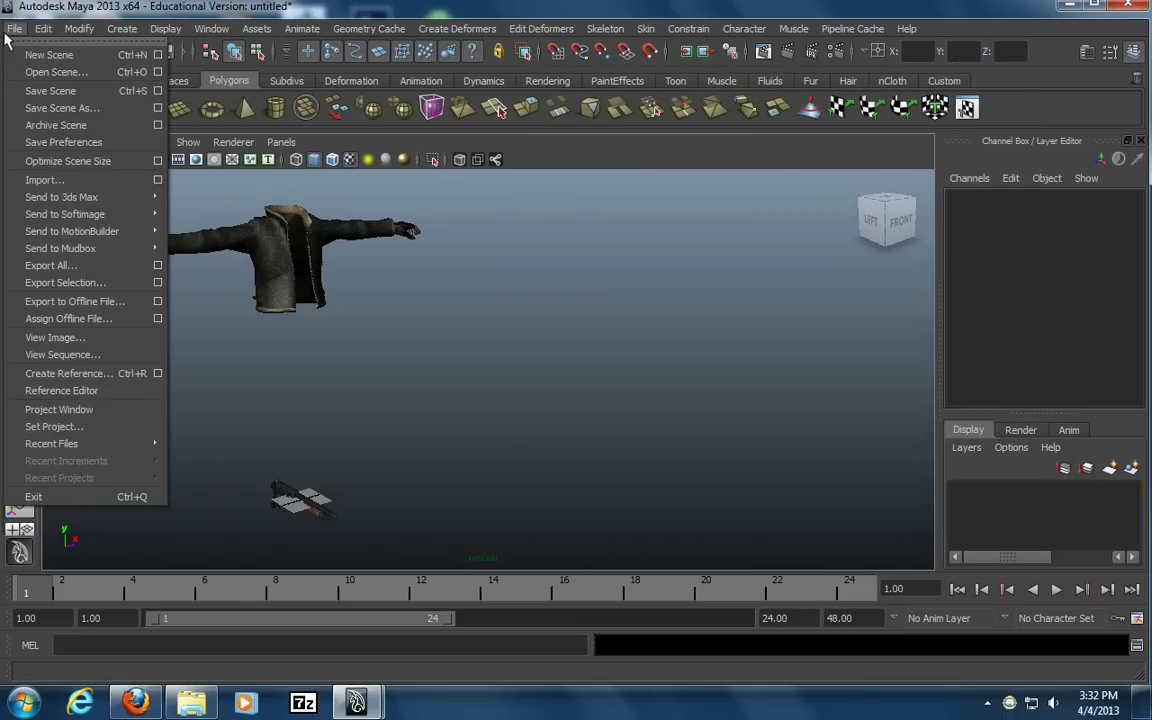
pyautogui.click(31, 51)
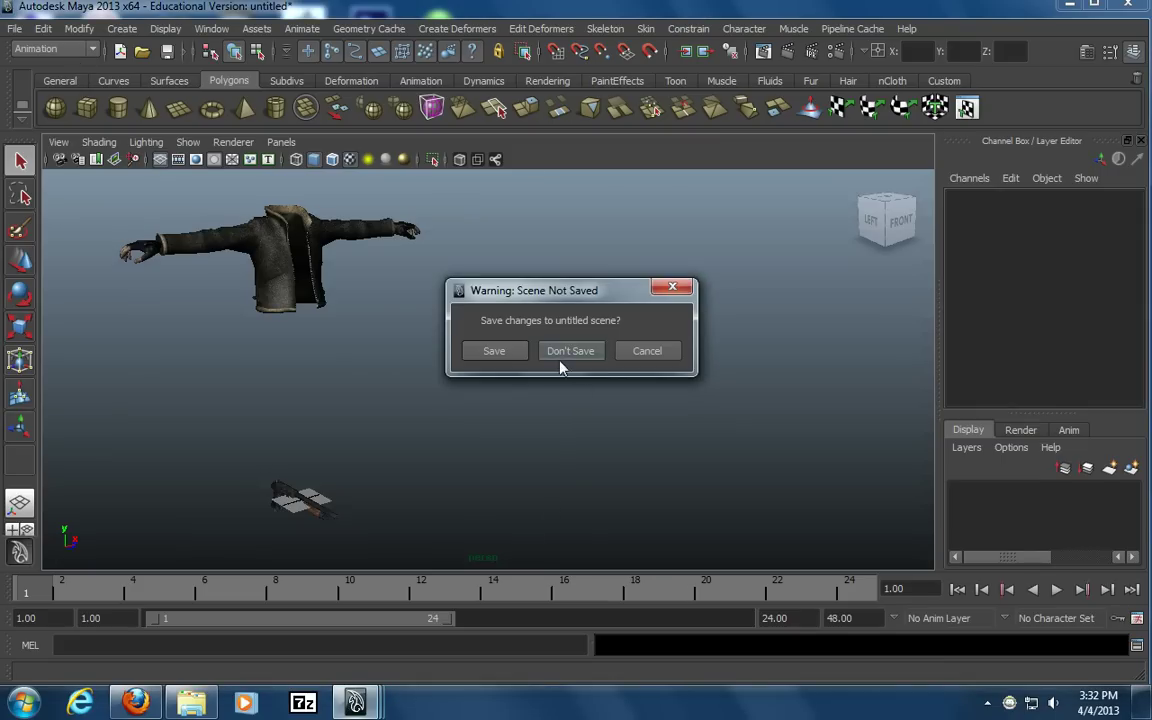
pyautogui.click(570, 348)
# Open the Create Reference options and set the new namespace to be added from the file name under the root
pyautogui.click(15, 28)
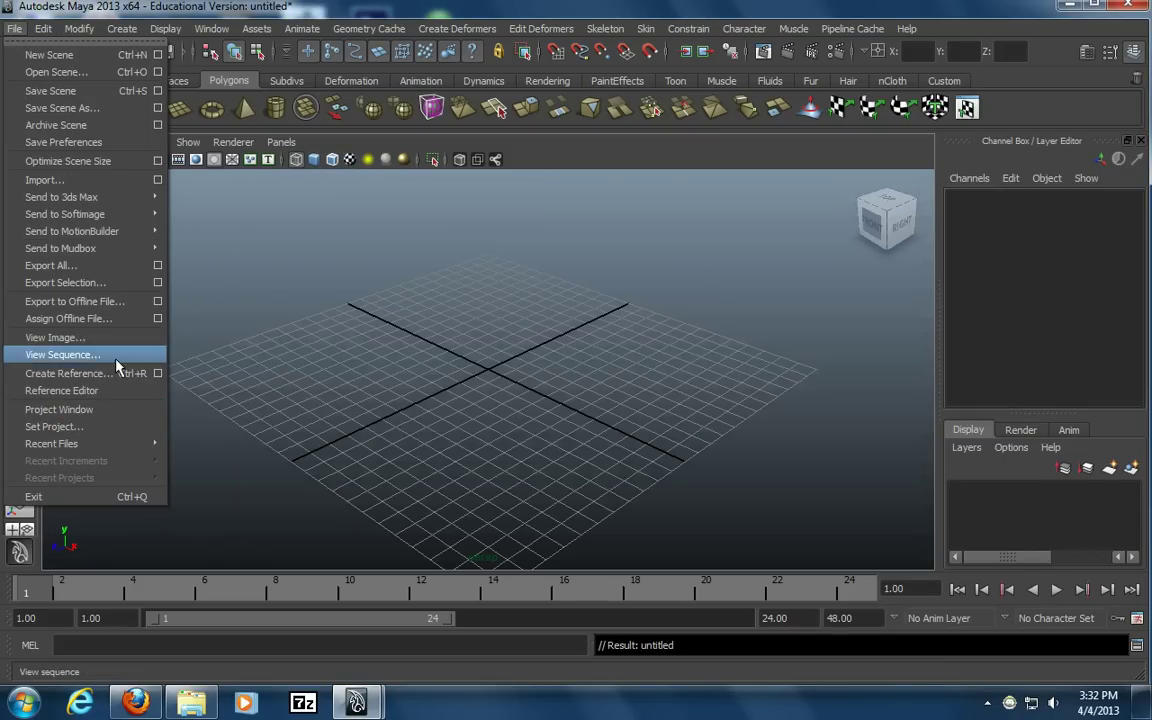
pyautogui.click(157, 373)
pyautogui.scroll(-1, 710, 450)
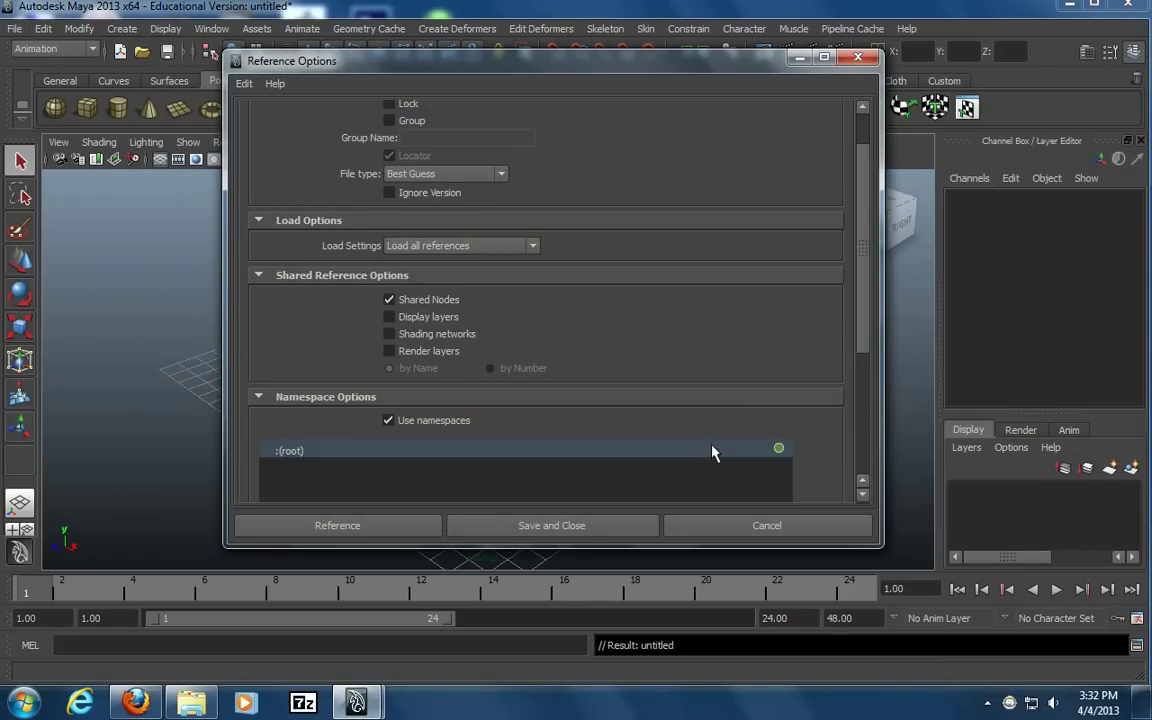
pyautogui.scroll(-1, 860, 368)
pyautogui.moveTo(861, 369); pyautogui.dragTo(851, 504)
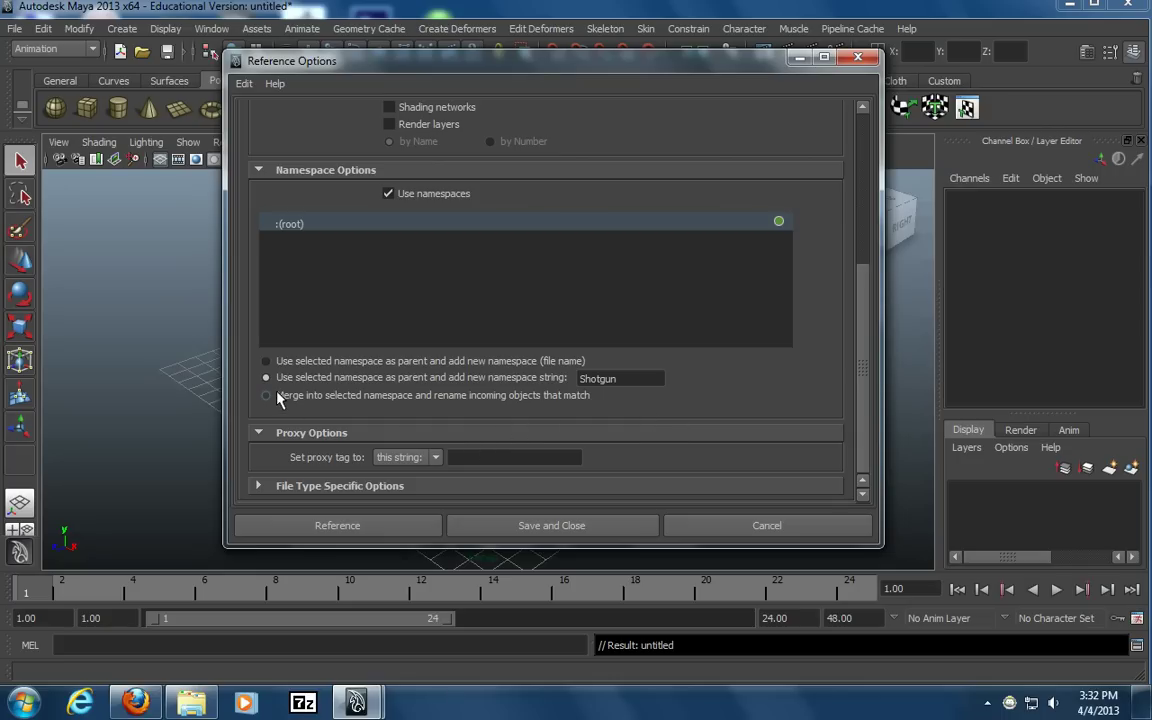
pyautogui.click(278, 362)
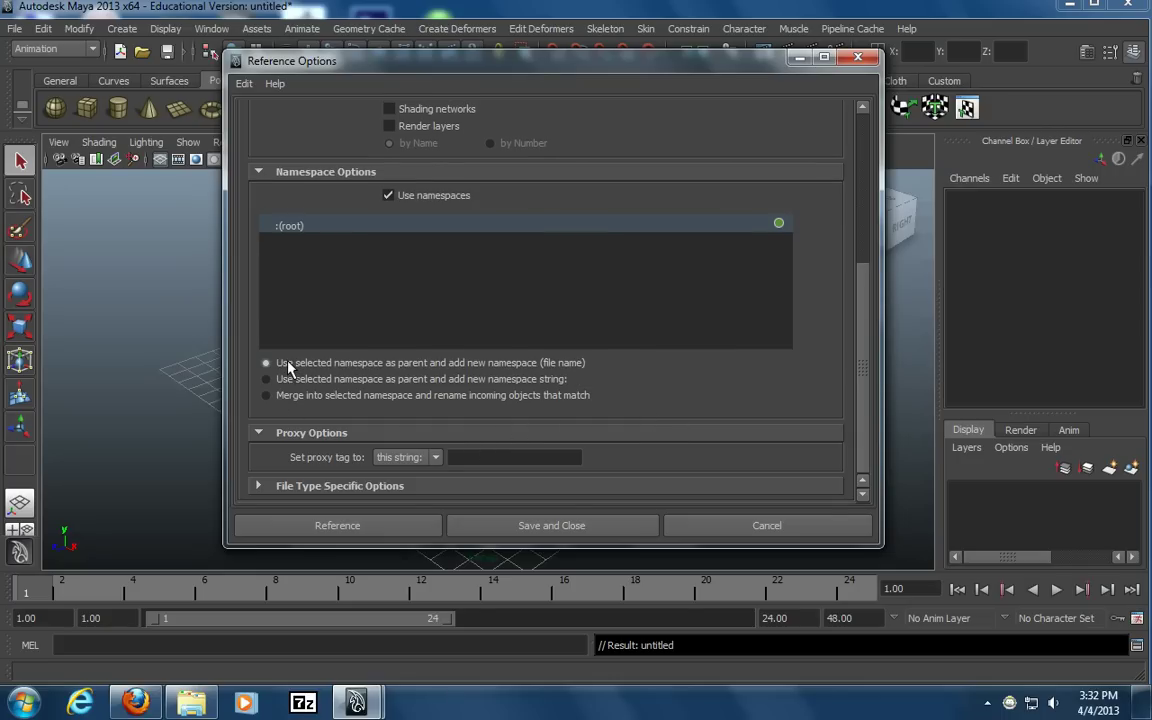
pyautogui.click(288, 382)
pyautogui.click(286, 363)
pyautogui.scroll(2, 517, 456)
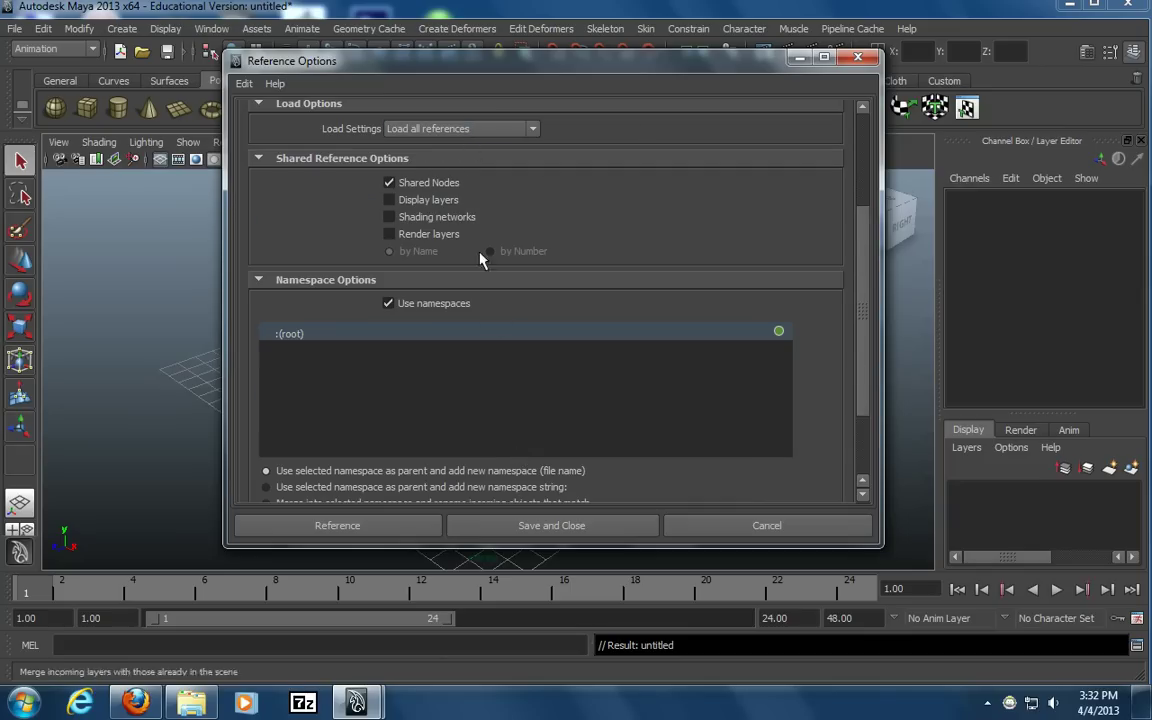
pyautogui.scroll(-3, 790, 360)
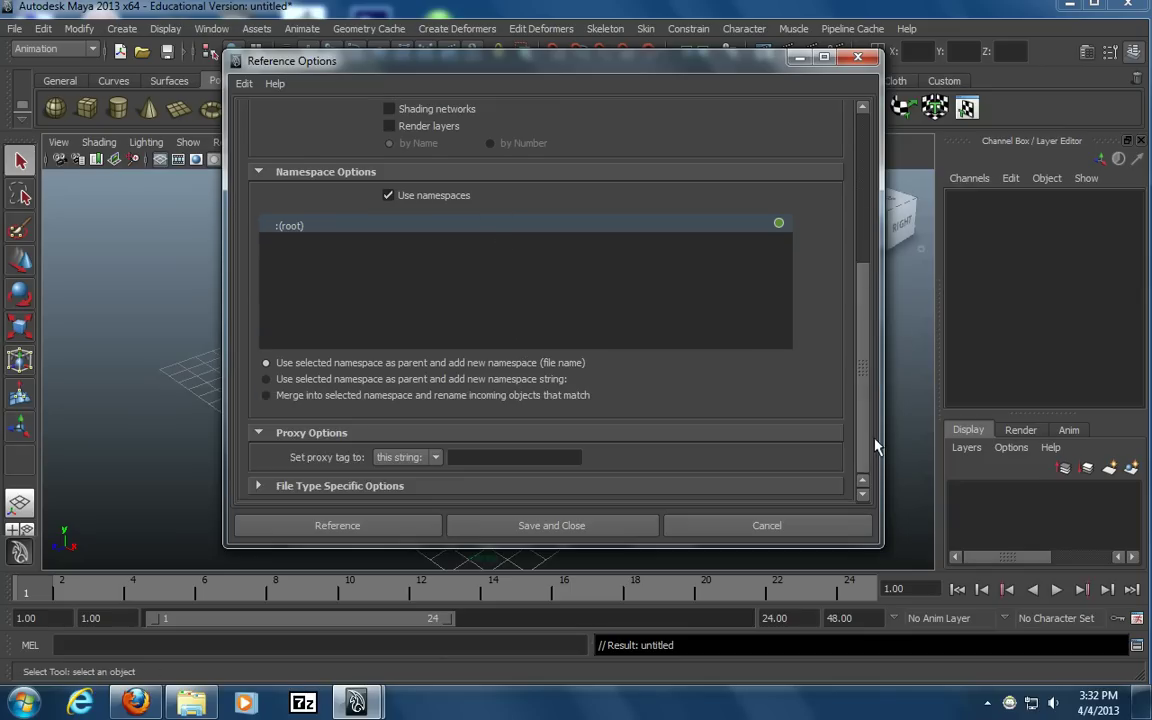
# Expand the File Type Specific Options, examine the proxy tag setting, and keep the file name namespace option selected
pyautogui.click(298, 486)
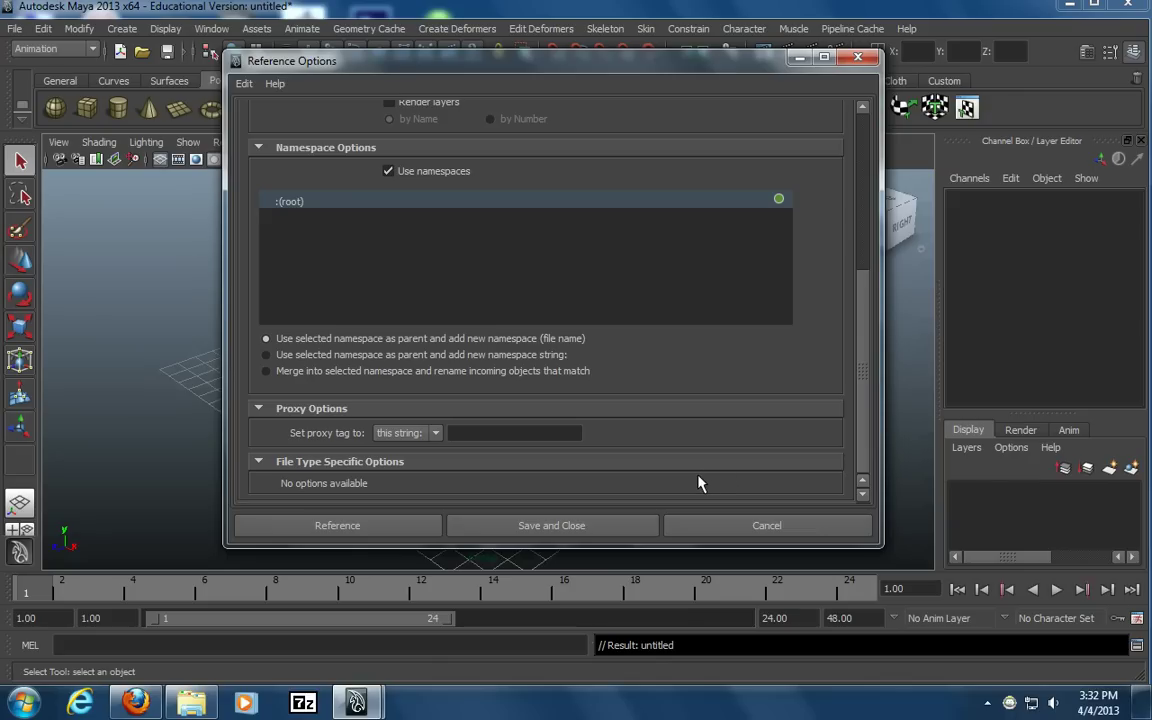
pyautogui.click(408, 432)
pyautogui.click(504, 432)
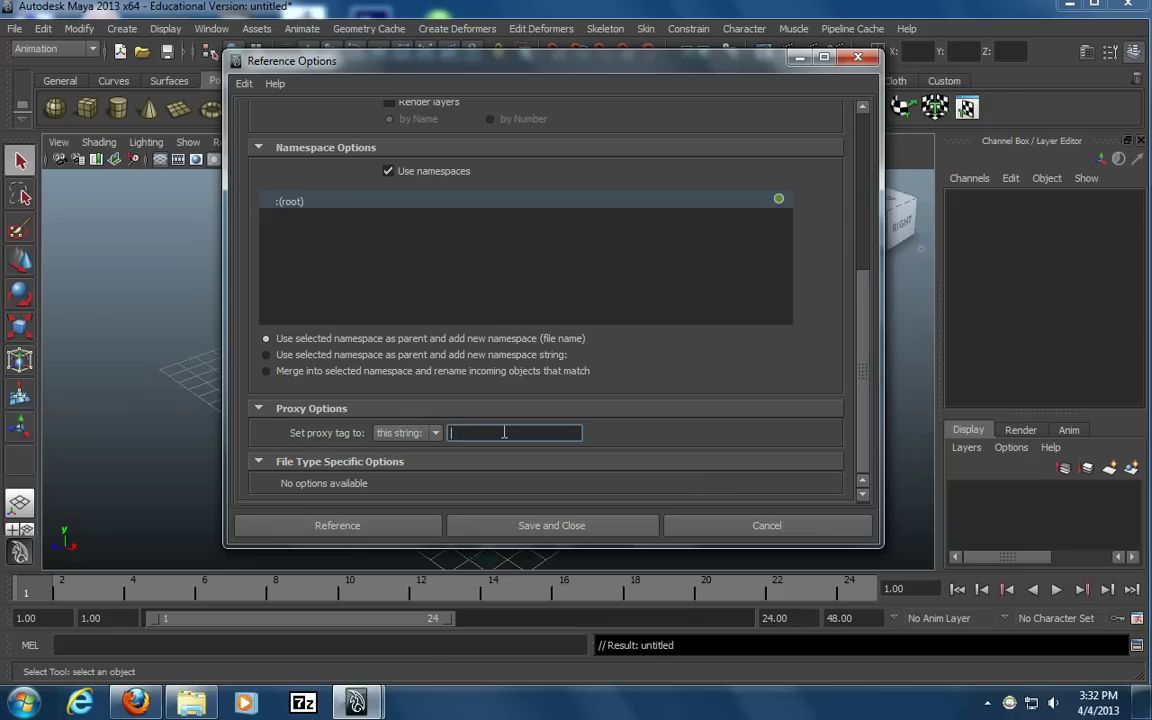
pyautogui.click(452, 355)
pyautogui.click(450, 339)
# Reference Shotgun.mb from the Weapons folder and select the gun to check its namespace prefix
pyautogui.click(384, 526)
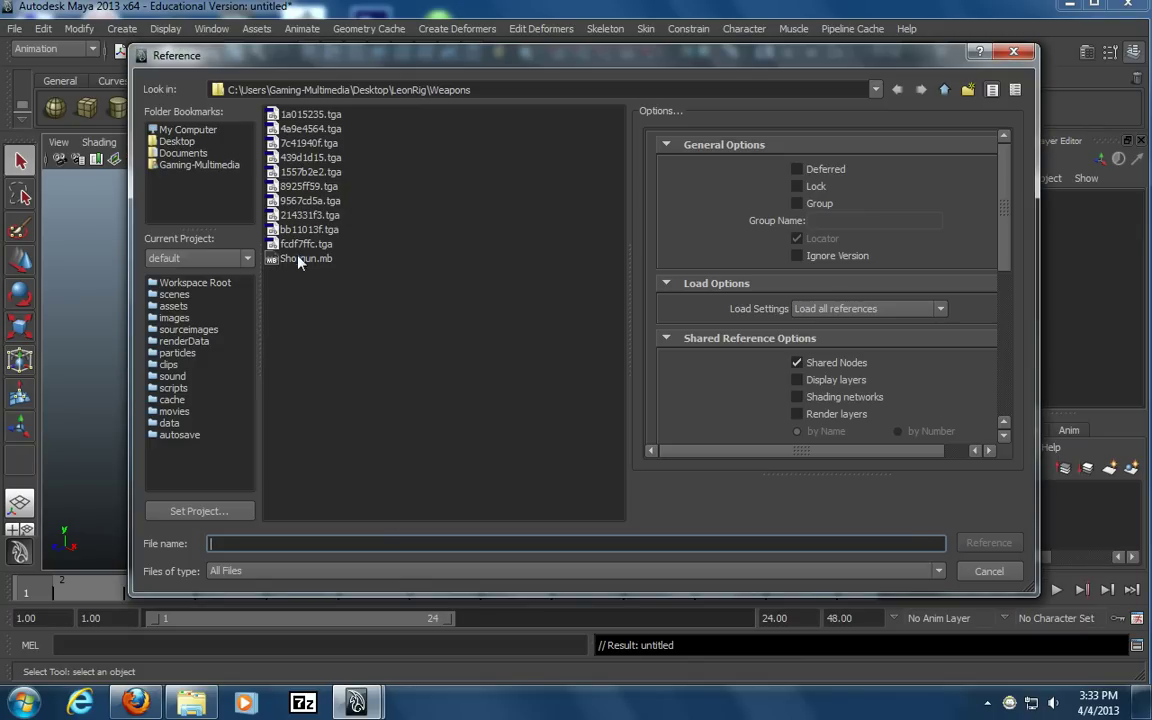
pyautogui.doubleClick(299, 259)
pyautogui.click(740, 295)
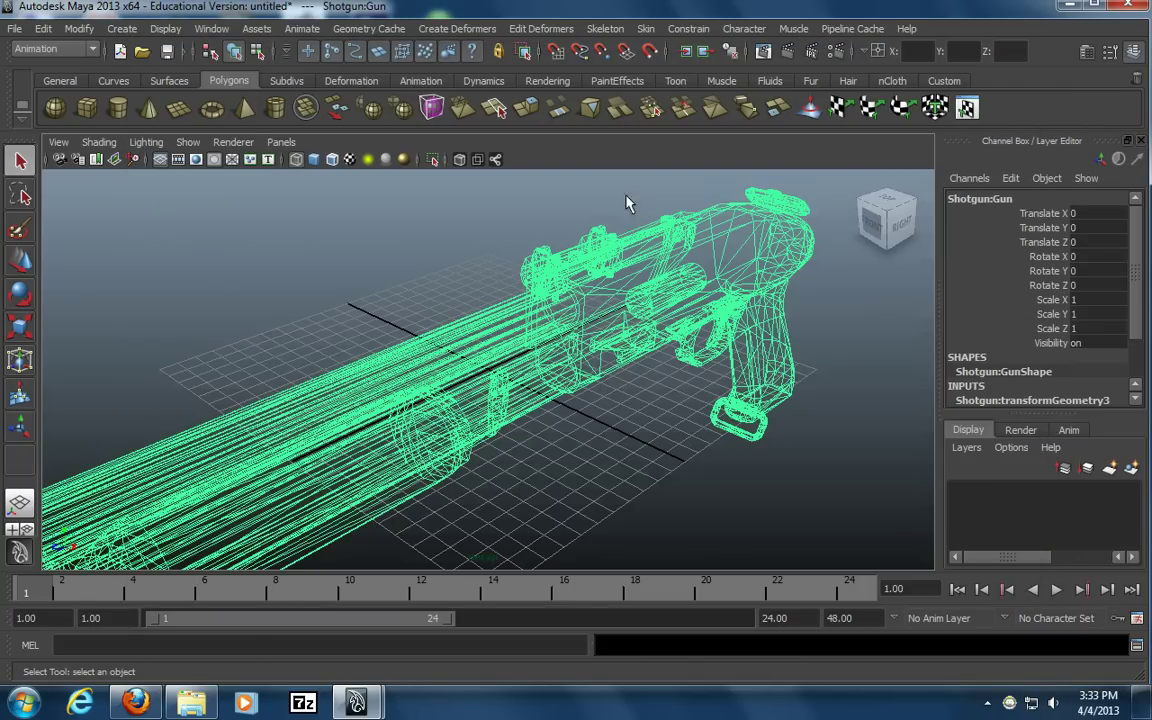
pyautogui.click(16, 28)
pyautogui.click(42, 64)
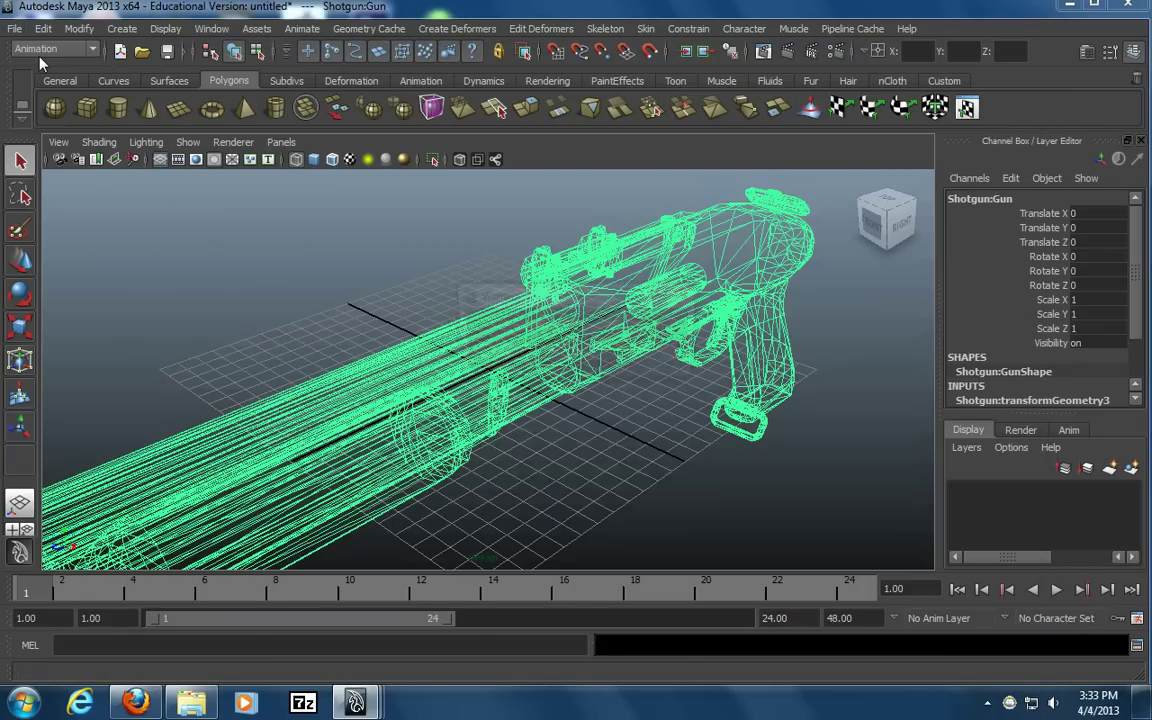
pyautogui.click(650, 355)
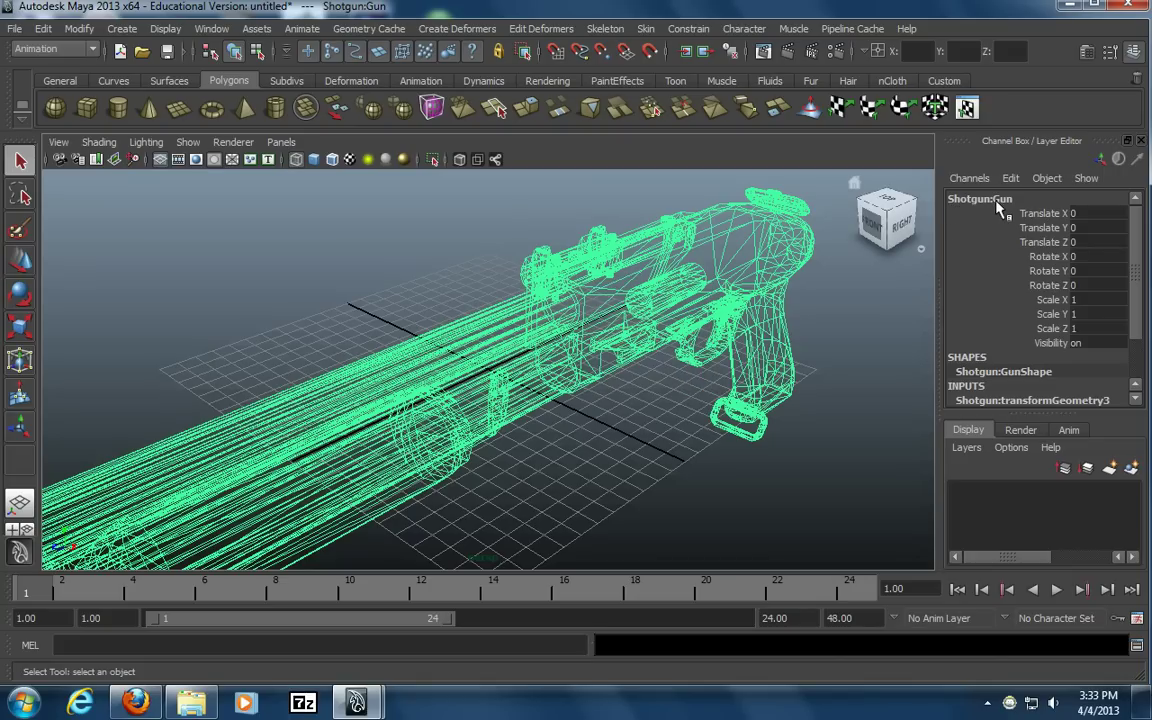
pyautogui.click(16, 28)
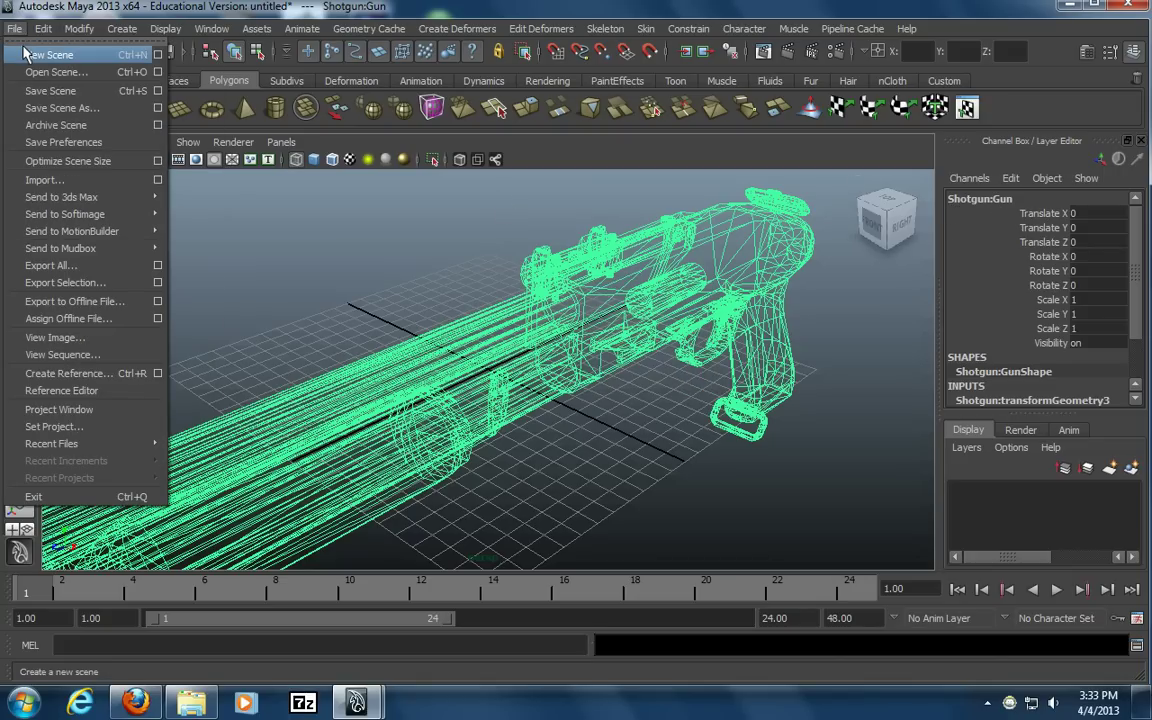
pyautogui.click(157, 374)
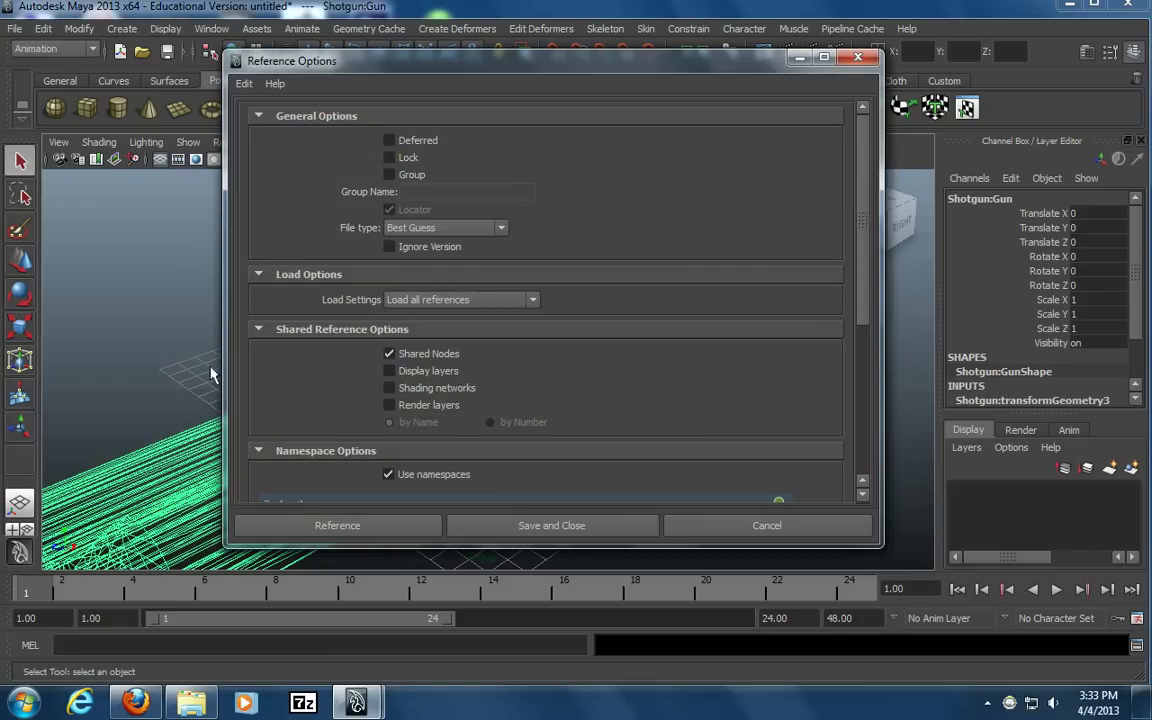
pyautogui.scroll(-3, 619, 392)
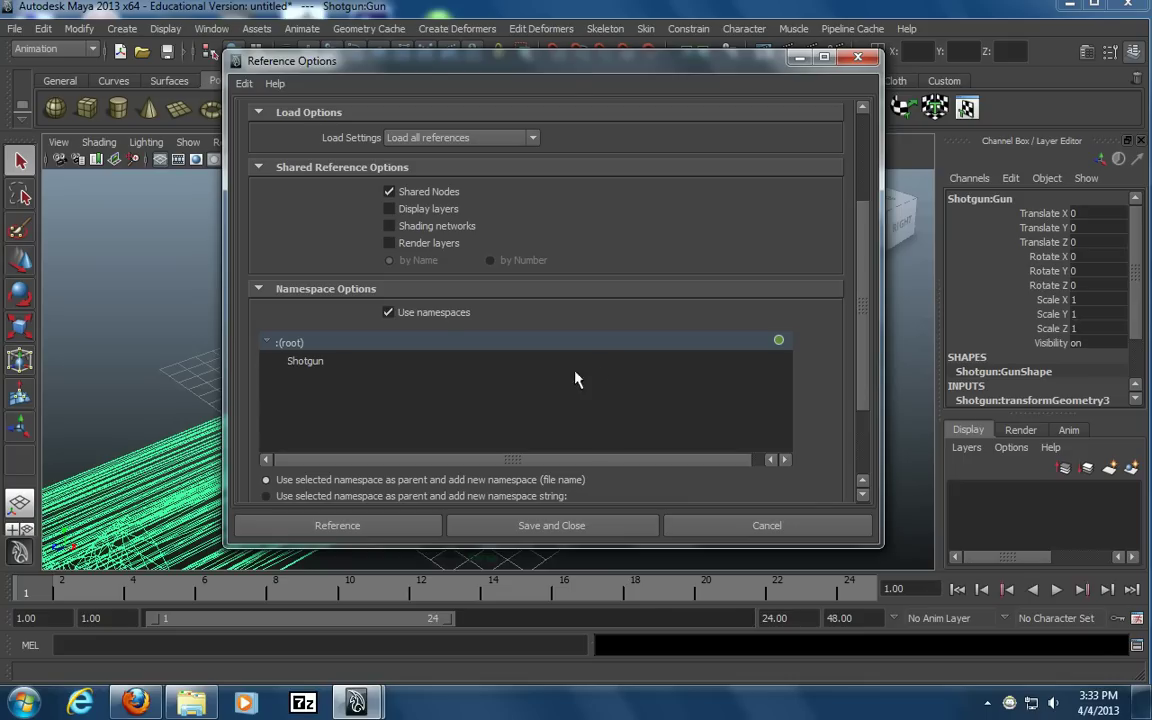
pyautogui.click(281, 364)
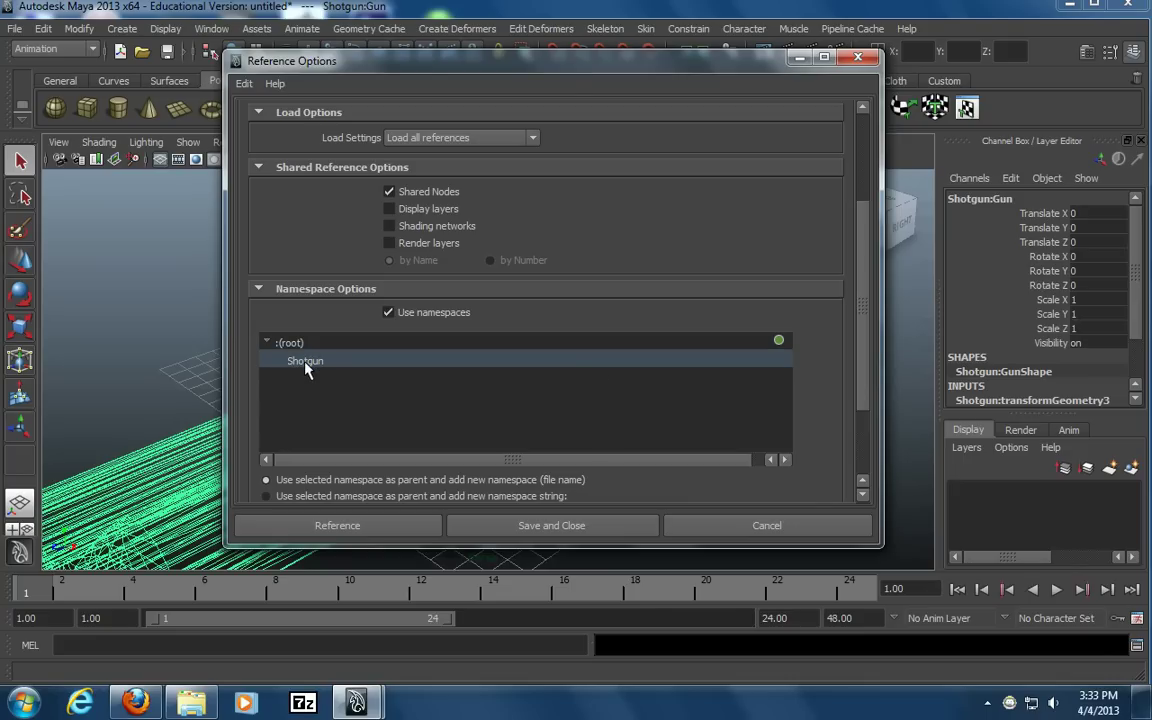
pyautogui.click(413, 316)
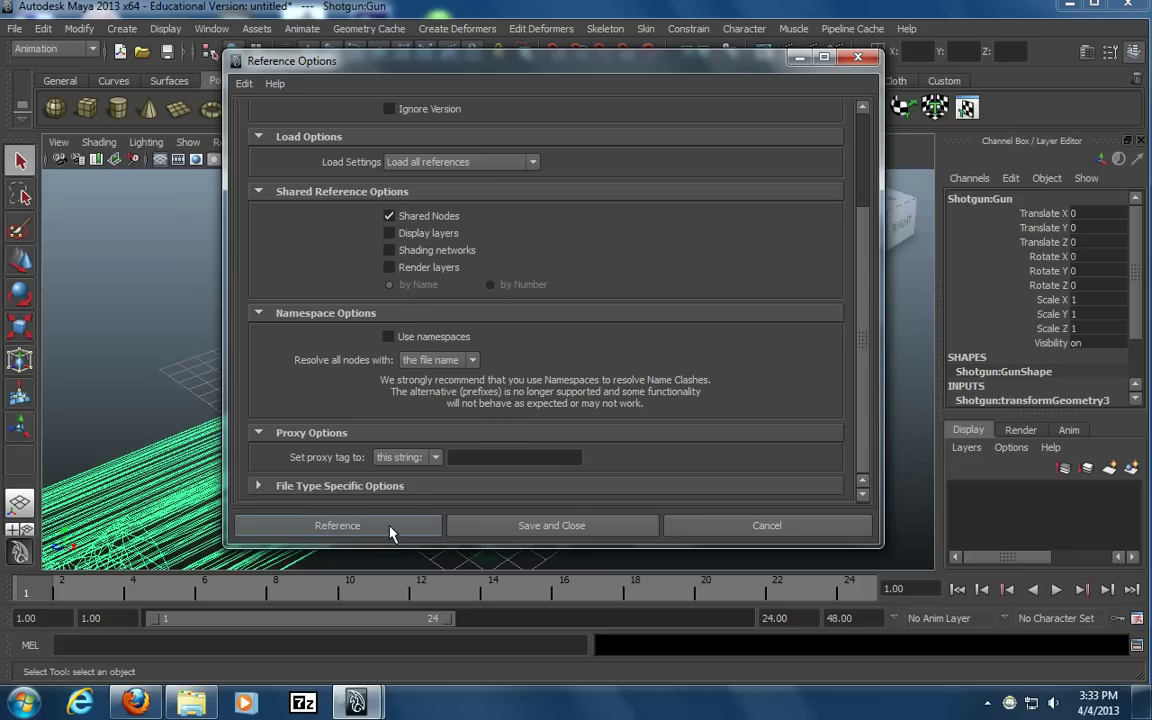
pyautogui.click(743, 534)
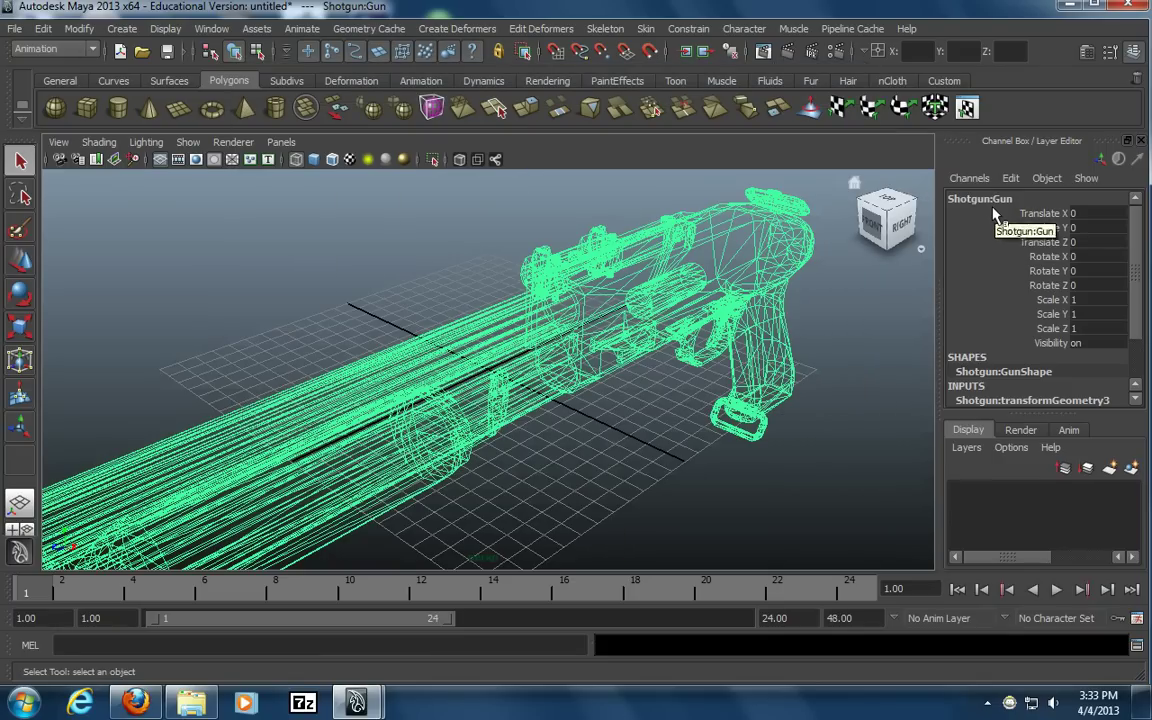
# Start a new scene without saving the current one
pyautogui.click(38, 30)
pyautogui.click(40, 50)
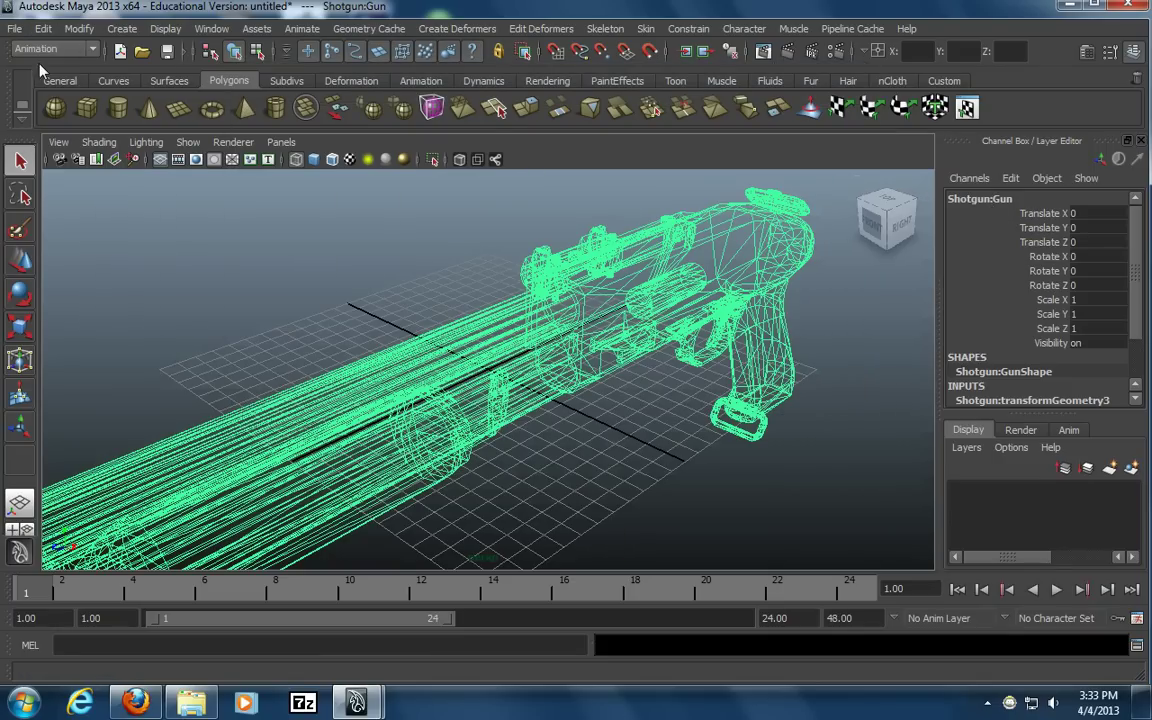
pyautogui.click(573, 355)
# In the Create Reference options, turn off Use namespaces and resolve all nodes with the string Shotgun
pyautogui.click(15, 28)
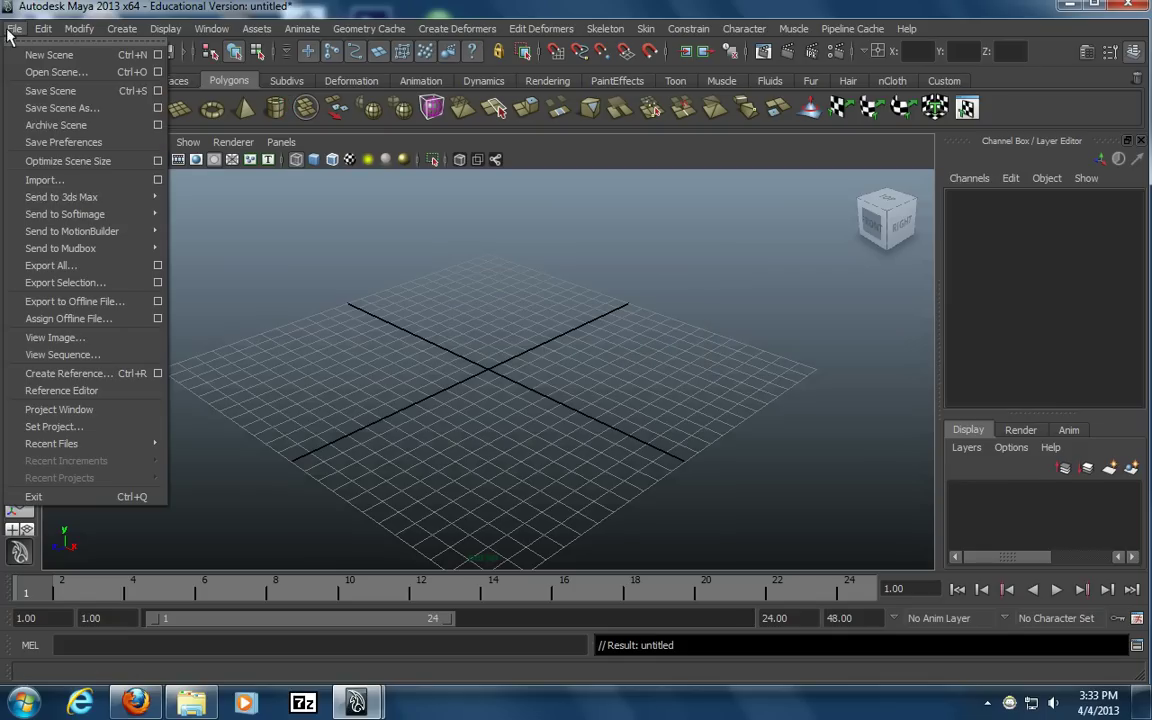
pyautogui.click(159, 373)
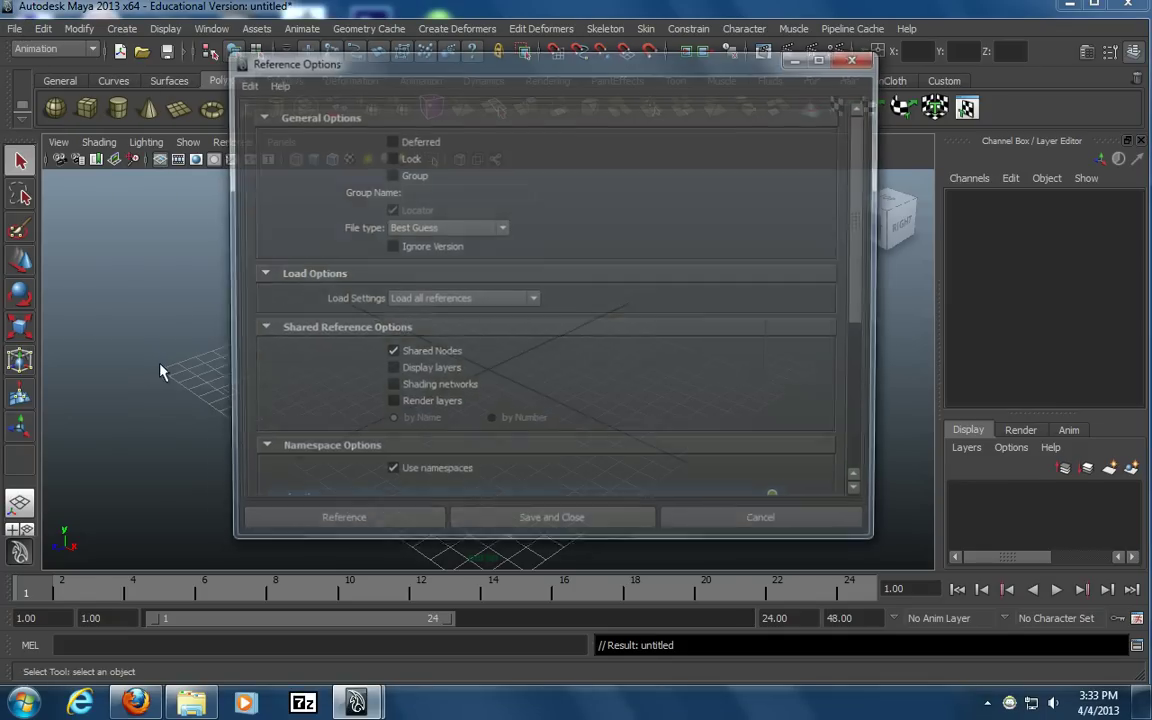
pyautogui.scroll(-3, 494, 290)
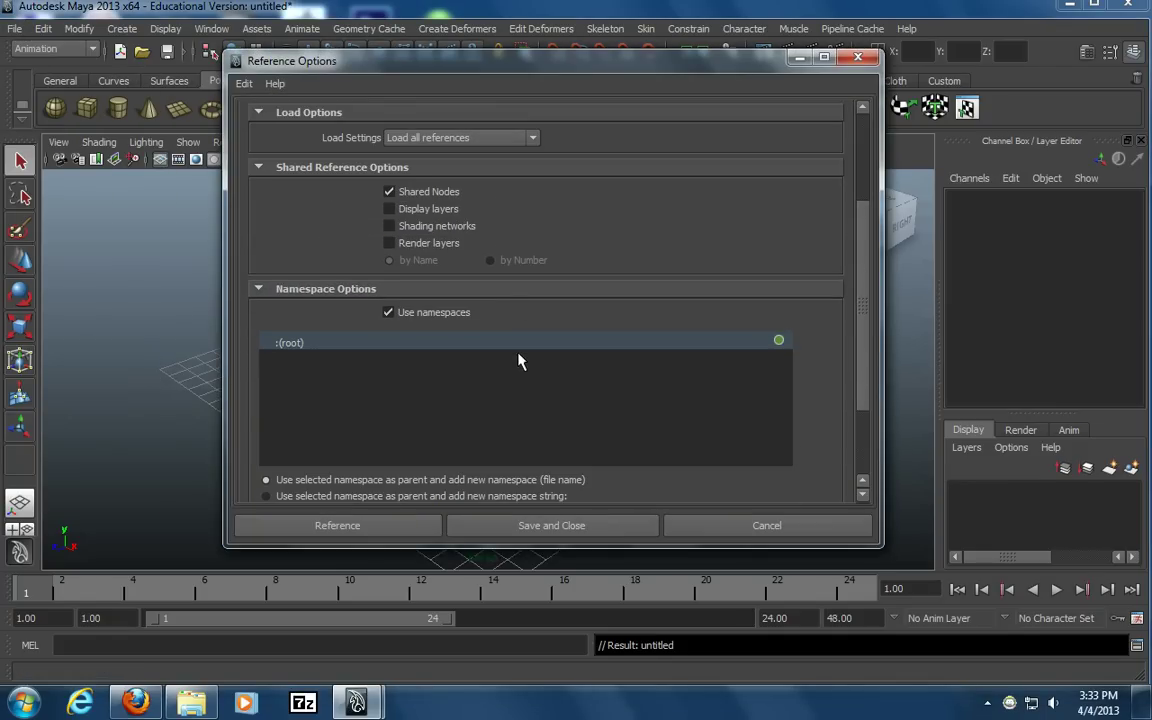
pyautogui.click(441, 315)
pyautogui.click(438, 360)
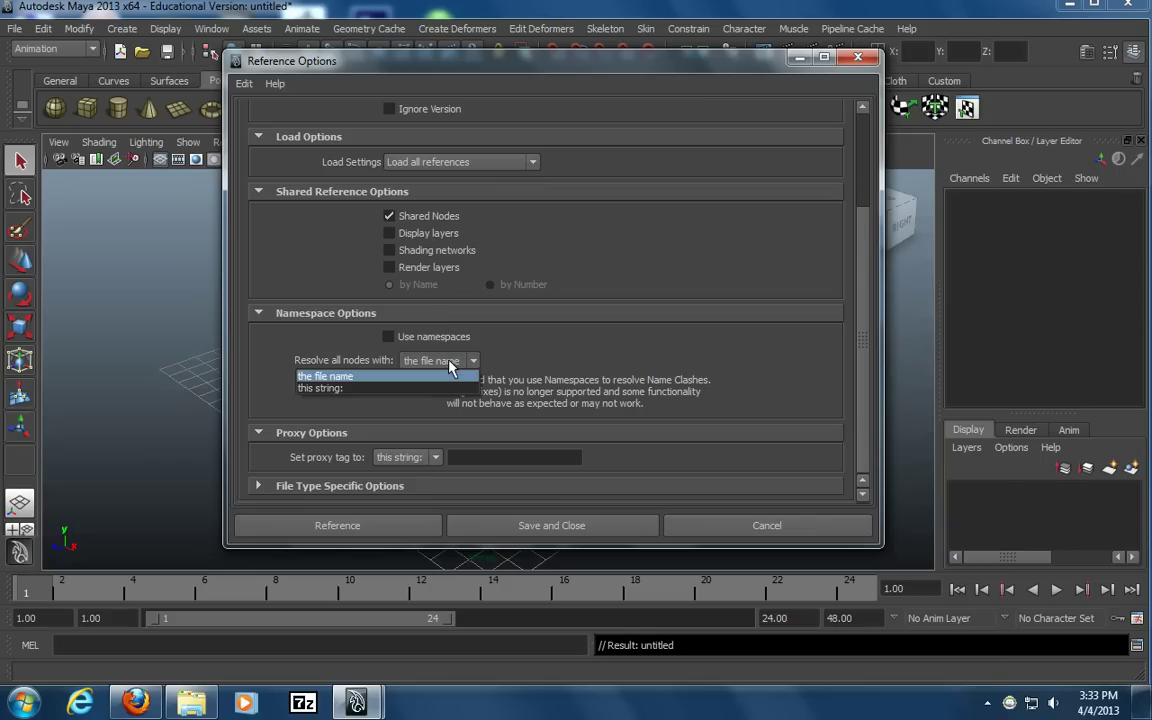
pyautogui.click(434, 390)
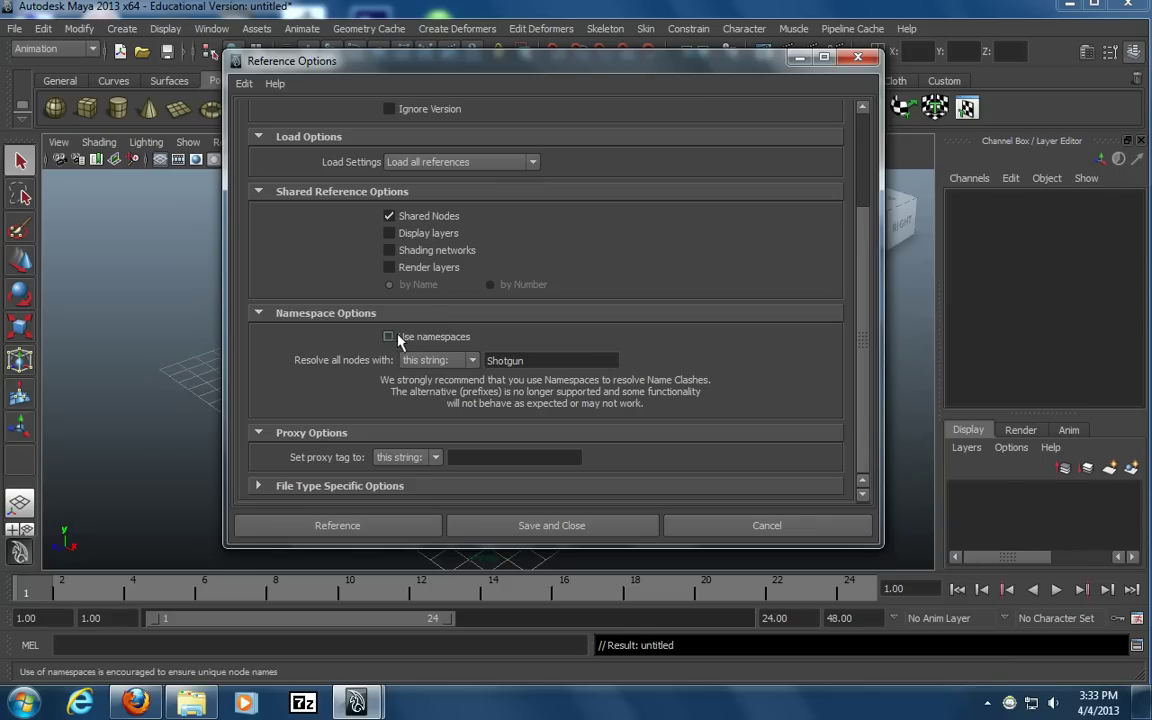
# Reference Shotgun.mb from the Weapons folder and select the gun to check its name prefix
pyautogui.click(367, 525)
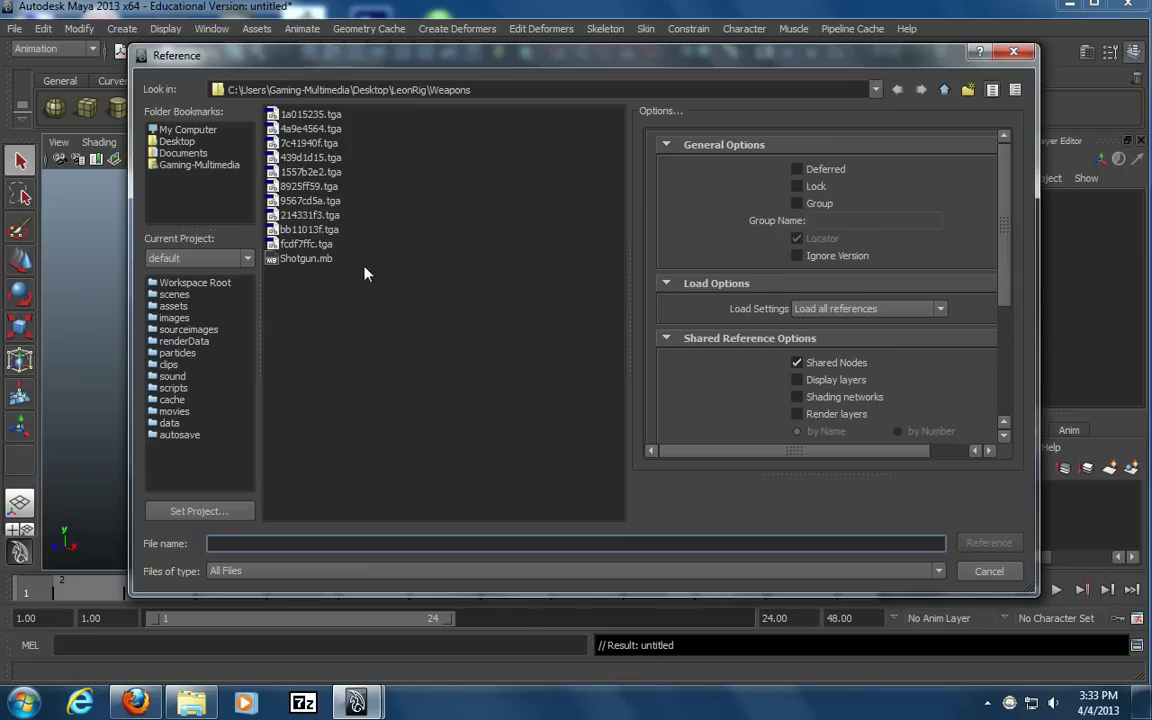
pyautogui.doubleClick(314, 262)
pyautogui.click(720, 250)
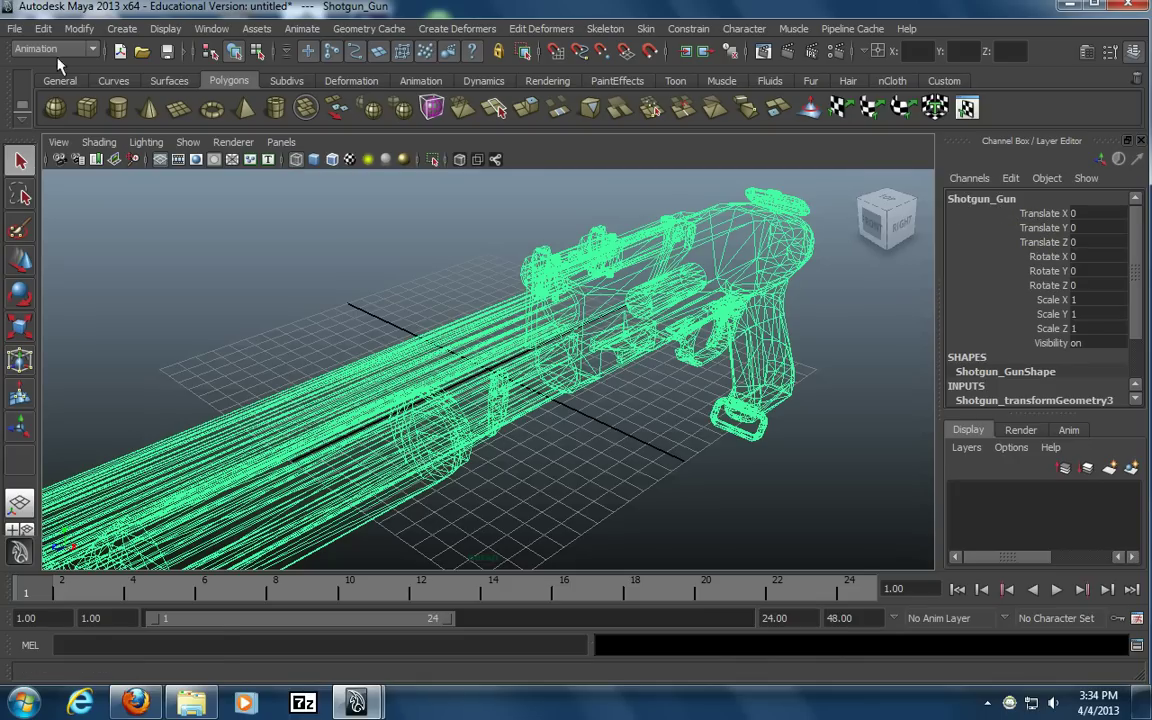
# Discard the shotgun reference scene without saving and start a new empty scene
pyautogui.click(15, 28)
pyautogui.click(18, 56)
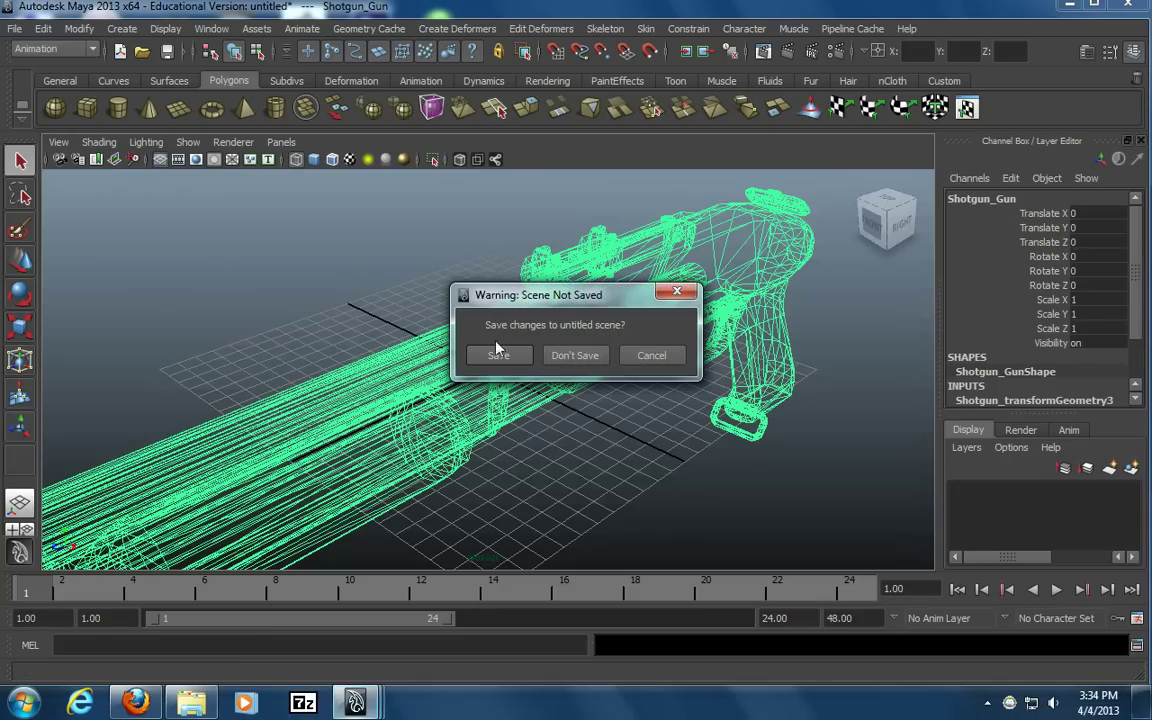
pyautogui.click(596, 357)
# Open Leon_kennedy.mb from the Leon folder inside LeonRig
pyautogui.click(15, 28)
pyautogui.click(40, 78)
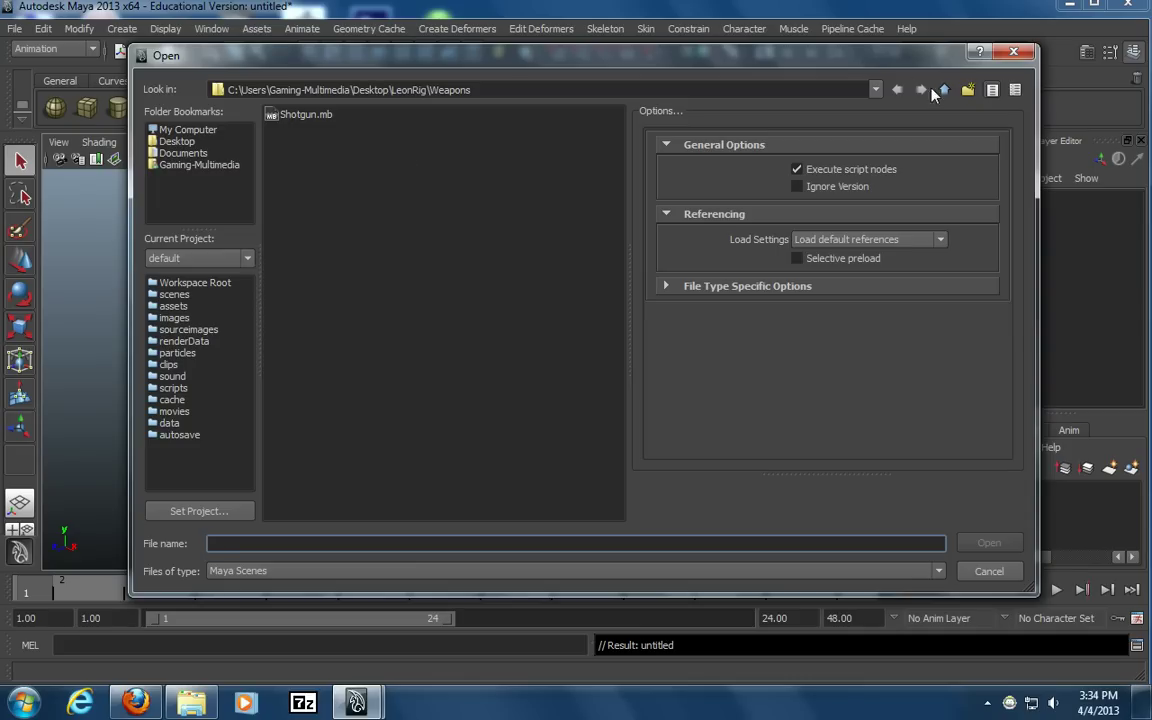
pyautogui.click(942, 90)
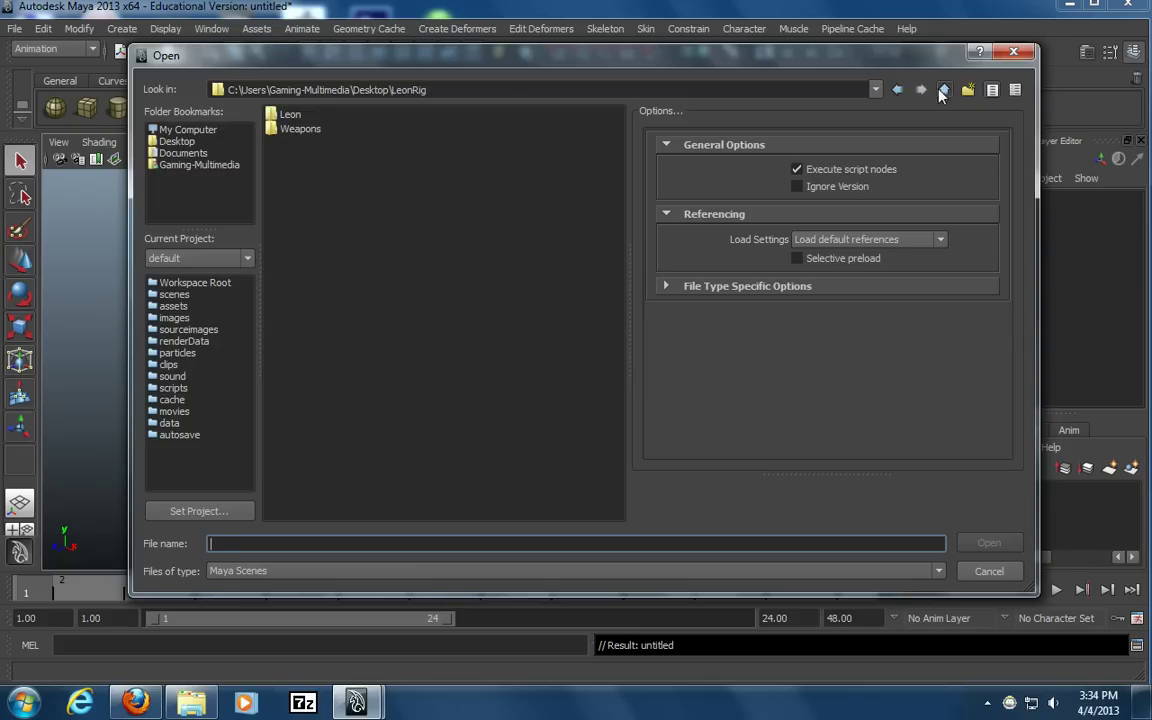
pyautogui.doubleClick(292, 115)
pyautogui.doubleClick(312, 130)
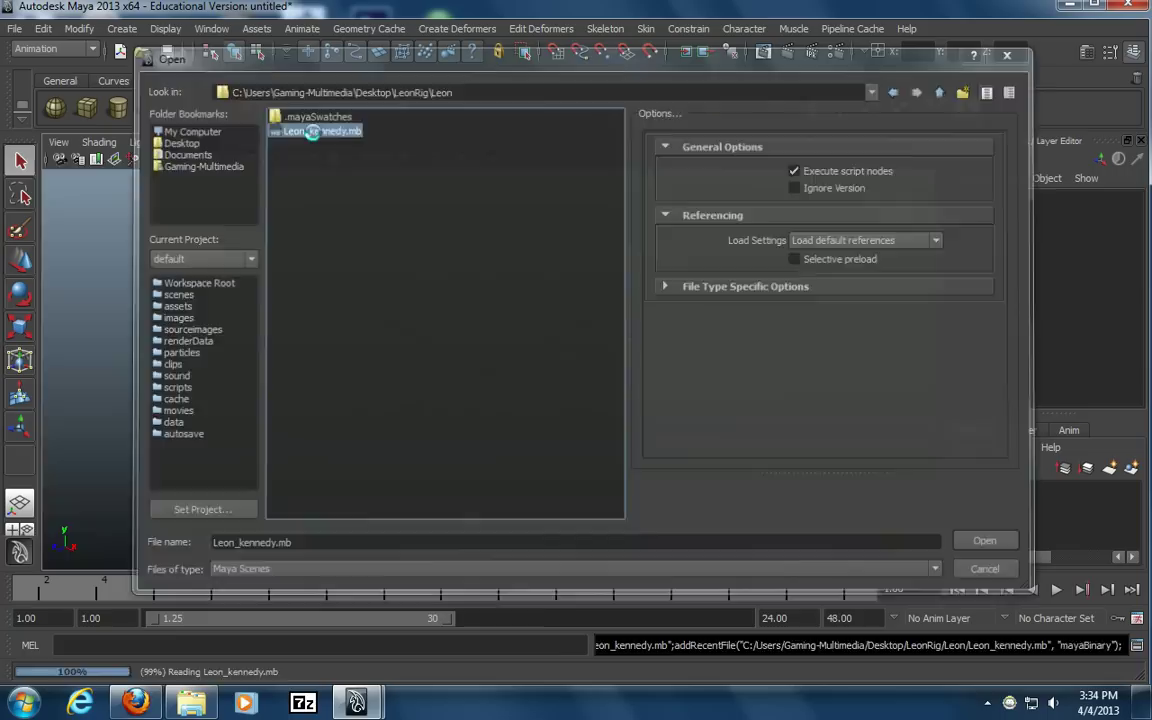
# Examine the jacket and gloved hands from the front and back, selecting parts to see how the mesh is divided
pyautogui.keyDown('alt'); pyautogui.moveTo(418, 347); pyautogui.dragTo(424, 405); pyautogui.keyUp('alt')
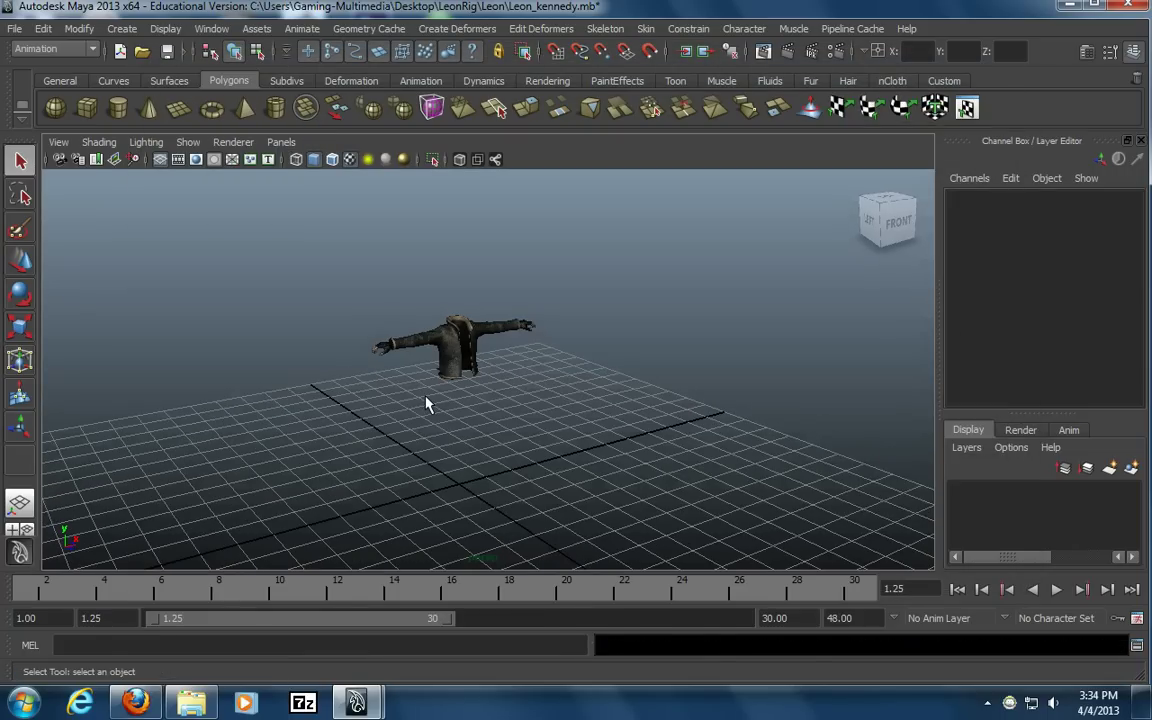
pyautogui.keyDown('alt'); pyautogui.moveTo(362, 420); pyautogui.dragTo(762, 368, button='right'); pyautogui.keyUp('alt')
pyautogui.keyDown('alt'); pyautogui.moveTo(618, 378); pyautogui.dragTo(666, 431, button='middle'); pyautogui.keyUp('alt')
pyautogui.keyDown('alt'); pyautogui.moveTo(512, 418); pyautogui.dragTo(623, 408, button='right'); pyautogui.keyUp('alt')
pyautogui.keyDown('alt'); pyautogui.moveTo(622, 413); pyautogui.dragTo(576, 406); pyautogui.keyUp('alt')
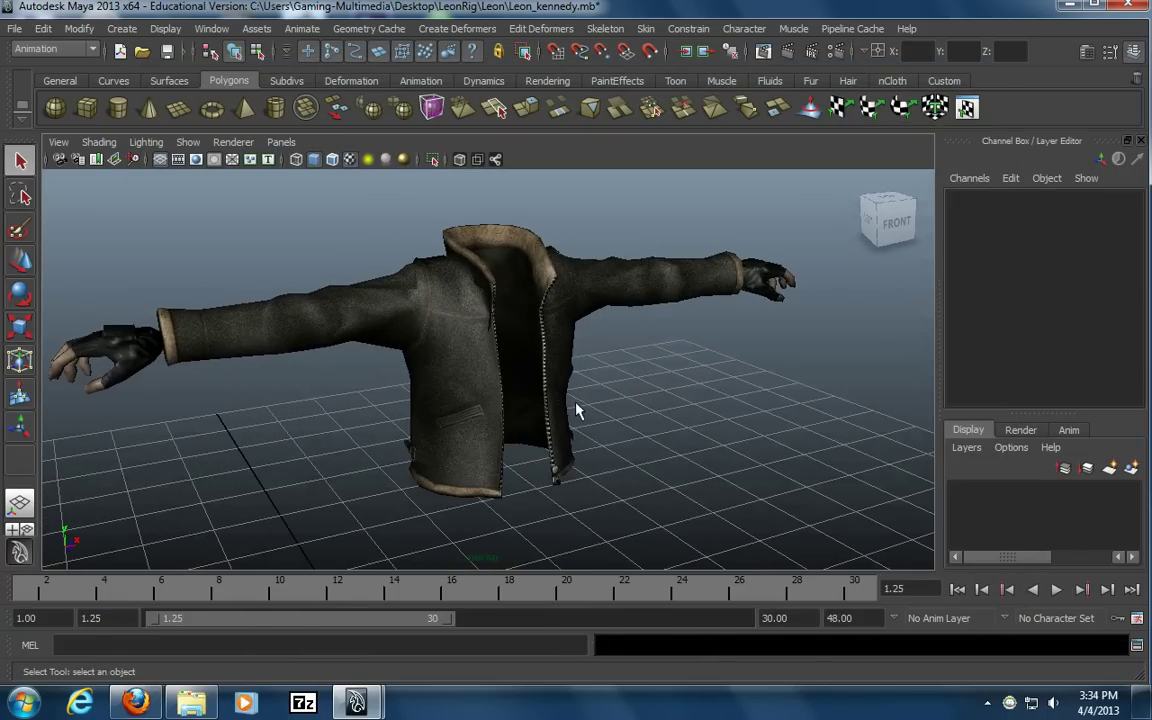
pyautogui.click(519, 449)
pyautogui.keyDown('alt'); pyautogui.moveTo(519, 449); pyautogui.dragTo(380, 400); pyautogui.keyUp('alt')
pyautogui.click(519, 367)
pyautogui.keyDown('alt'); pyautogui.moveTo(519, 367); pyautogui.dragTo(452, 386); pyautogui.keyUp('alt')
pyautogui.click(128, 290)
pyautogui.keyDown('alt'); pyautogui.moveTo(95, 369); pyautogui.dragTo(363, 391); pyautogui.keyUp('alt')
pyautogui.click(447, 396)
pyautogui.keyDown('alt'); pyautogui.moveTo(645, 402); pyautogui.dragTo(481, 378); pyautogui.keyUp('alt')
pyautogui.click(481, 378)
pyautogui.keyDown('alt'); pyautogui.moveTo(342, 368); pyautogui.dragTo(432, 424); pyautogui.keyUp('alt')
pyautogui.keyDown('alt'); pyautogui.moveTo(432, 424); pyautogui.dragTo(453, 355, button='right'); pyautogui.keyUp('alt')
pyautogui.keyDown('alt'); pyautogui.moveTo(453, 355); pyautogui.dragTo(547, 380); pyautogui.keyUp('alt')
# Try moving the jacket's back panel sideways and undo the move
pyautogui.press('w')
pyautogui.moveTo(406, 406); pyautogui.dragTo(640, 440)
pyautogui.hotkey('ctrl', 'z')
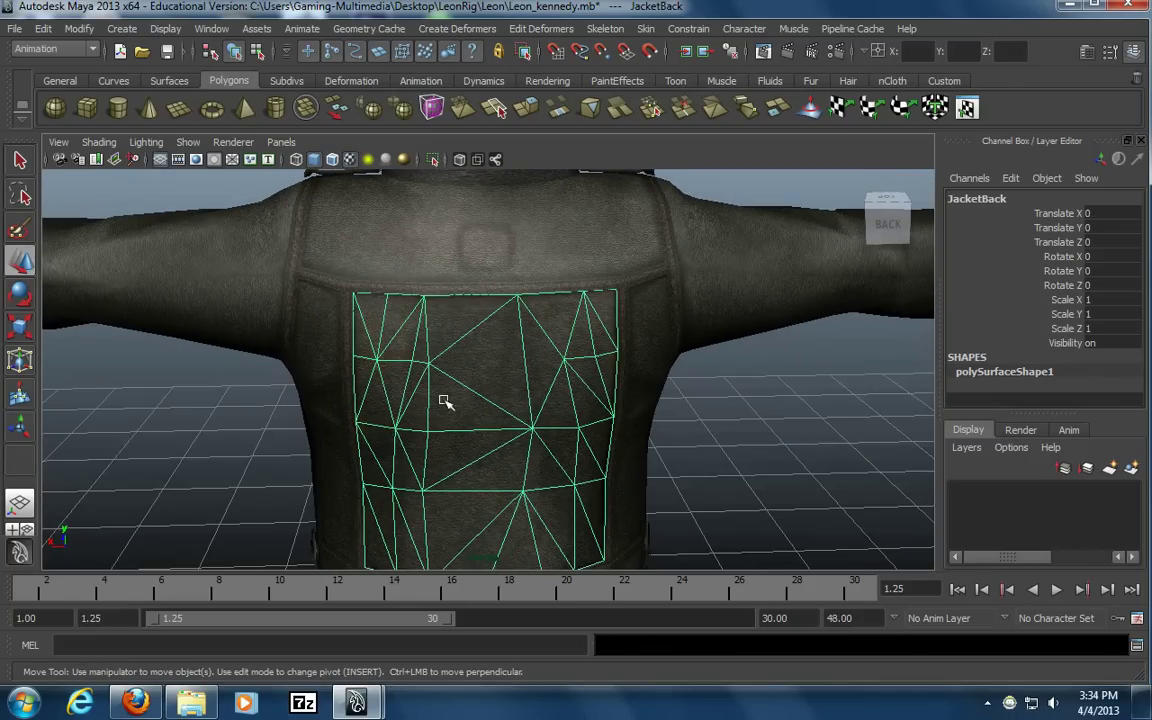
# Select the jacket body together with its back panel, clear the selection, and inspect the whole jacket from the front
pyautogui.click(341, 384)
pyautogui.keyDown('shift'); pyautogui.click(391, 404); pyautogui.keyUp('shift')
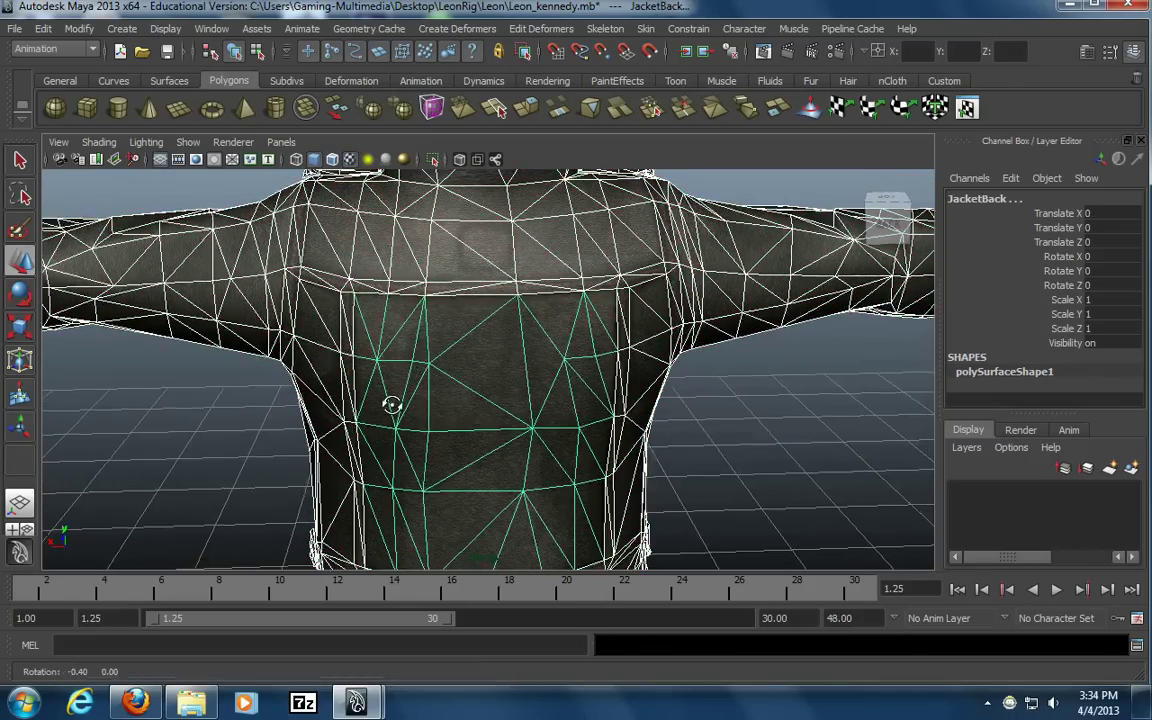
pyautogui.keyDown('alt'); pyautogui.moveTo(632, 413); pyautogui.dragTo(444, 393, button='right'); pyautogui.keyUp('alt')
pyautogui.click(750, 423)
pyautogui.keyDown('alt'); pyautogui.moveTo(750, 423); pyautogui.dragTo(612, 445); pyautogui.keyUp('alt')
pyautogui.keyDown('alt'); pyautogui.moveTo(612, 445); pyautogui.dragTo(612, 485, button='middle'); pyautogui.keyUp('alt')
pyautogui.keyDown('alt'); pyautogui.moveTo(385, 386); pyautogui.dragTo(452, 386, button='right'); pyautogui.keyUp('alt')
pyautogui.keyDown('alt'); pyautogui.moveTo(452, 386); pyautogui.dragTo(686, 396); pyautogui.keyUp('alt')
pyautogui.keyDown('alt'); pyautogui.moveTo(686, 396); pyautogui.dragTo(393, 378, button='right'); pyautogui.keyUp('alt')
pyautogui.keyDown('alt'); pyautogui.moveTo(393, 378); pyautogui.dragTo(532, 352); pyautogui.keyUp('alt')
pyautogui.keyDown('alt'); pyautogui.moveTo(429, 372); pyautogui.dragTo(407, 345, button='middle'); pyautogui.keyUp('alt')
pyautogui.keyDown('alt'); pyautogui.moveTo(407, 345); pyautogui.dragTo(471, 334, button='right'); pyautogui.keyUp('alt')
pyautogui.keyDown('alt'); pyautogui.moveTo(471, 334); pyautogui.dragTo(481, 323); pyautogui.keyUp('alt')
pyautogui.keyDown('alt'); pyautogui.moveTo(470, 324); pyautogui.dragTo(441, 306, button='middle'); pyautogui.keyUp('alt')
pyautogui.keyDown('alt'); pyautogui.moveTo(715, 360); pyautogui.dragTo(622, 347); pyautogui.keyUp('alt')
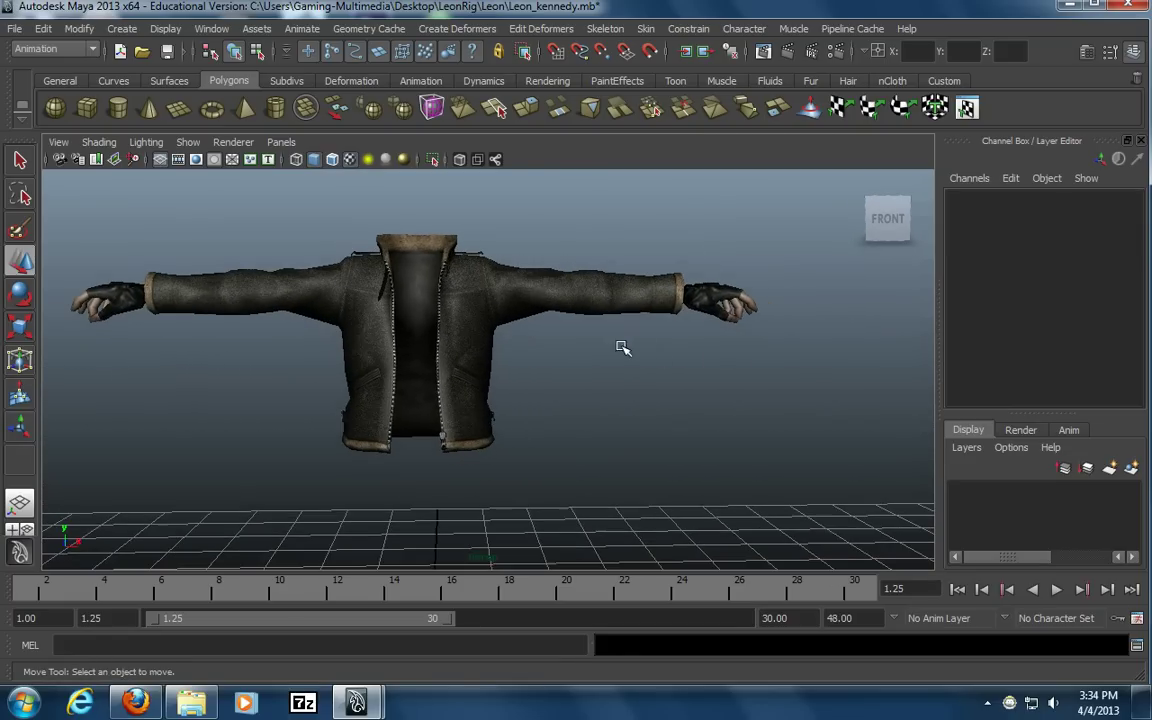
# Switch to the orthographic front view and examine the jacket's wireframe and its position relative to the grid
pyautogui.press('space')
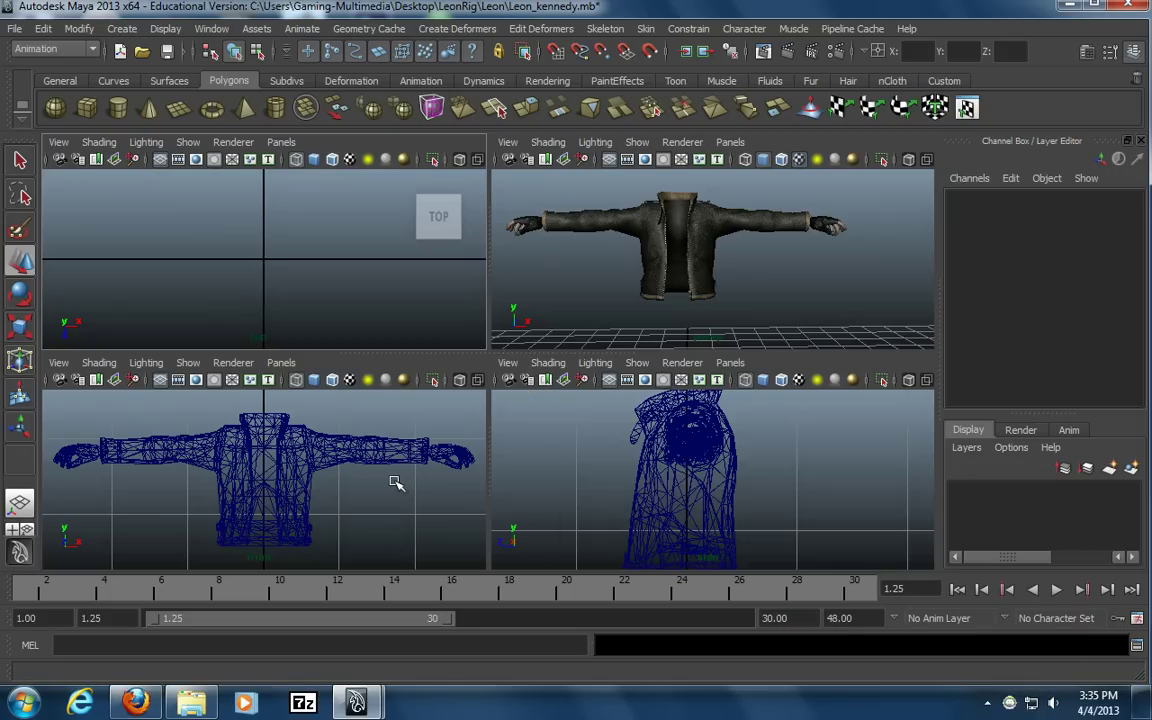
pyautogui.press('space')
pyautogui.keyDown('alt'); pyautogui.moveTo(321, 470); pyautogui.dragTo(530, 451, button='right'); pyautogui.keyUp('alt')
pyautogui.moveTo(530, 451)
pyautogui.keyDown('alt'); pyautogui.mouseDown(button='middle')
pyautogui.moveTo(506, 424)
pyautogui.moveTo(509, 444)
pyautogui.mouseUp(button='middle'); pyautogui.keyUp('alt')
pyautogui.keyDown('alt'); pyautogui.moveTo(628, 486); pyautogui.dragTo(566, 490, button='right'); pyautogui.keyUp('alt')
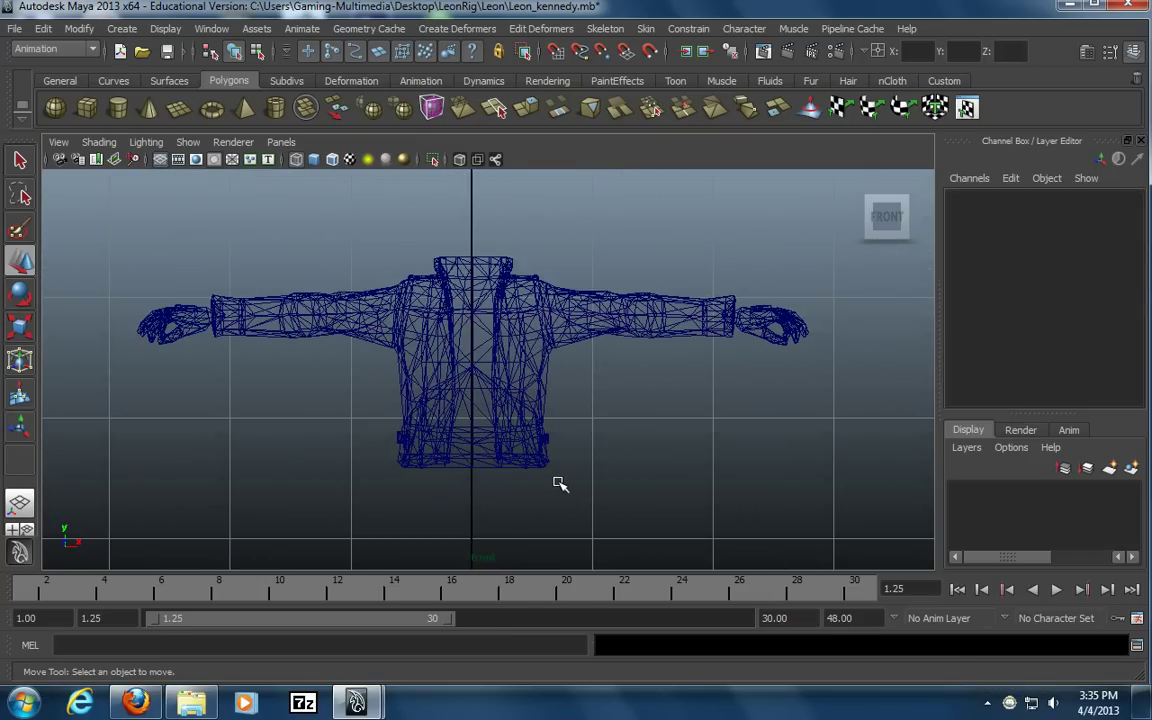
pyautogui.keyDown('alt'); pyautogui.moveTo(662, 457); pyautogui.dragTo(609, 453, button='right'); pyautogui.keyUp('alt')
pyautogui.keyDown('alt'); pyautogui.moveTo(577, 435); pyautogui.dragTo(531, 300, button='middle'); pyautogui.keyUp('alt')
pyautogui.keyDown('alt'); pyautogui.moveTo(531, 300); pyautogui.dragTo(626, 381, button='right'); pyautogui.keyUp('alt')
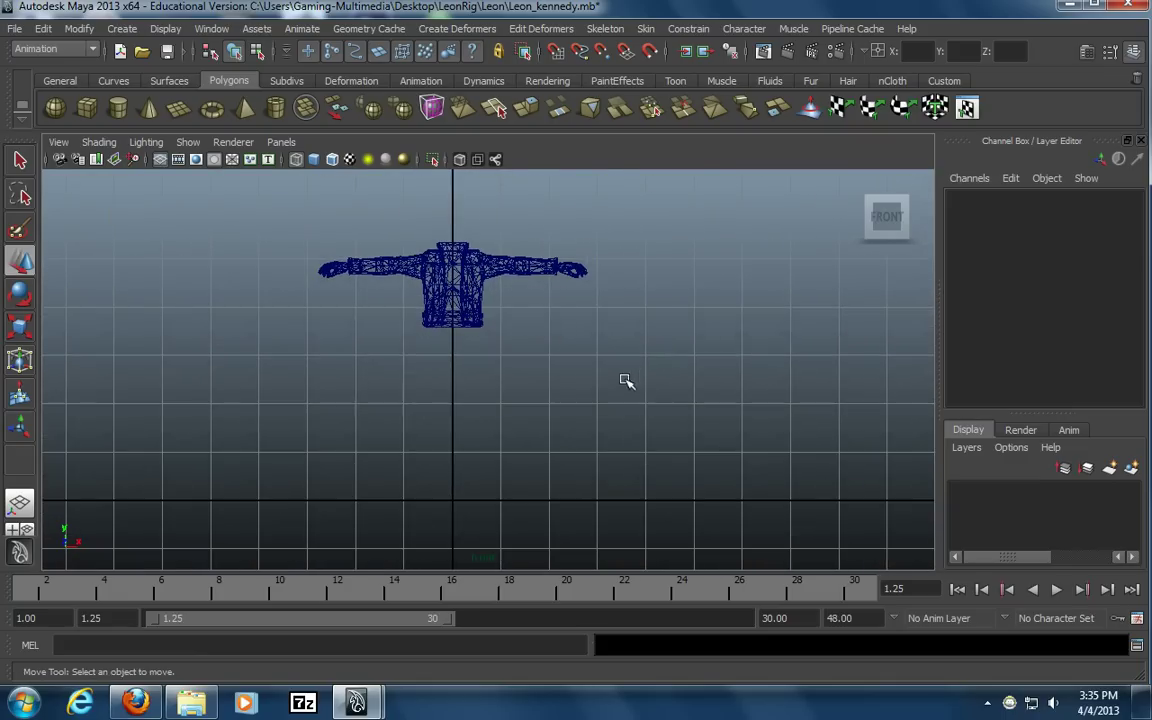
# Return to the perspective view and examine the jacket's height and placement above the ground grid from several angles
pyautogui.press('space')
pyautogui.press('space')
pyautogui.keyDown('alt'); pyautogui.moveTo(704, 403); pyautogui.dragTo(639, 362); pyautogui.keyUp('alt')
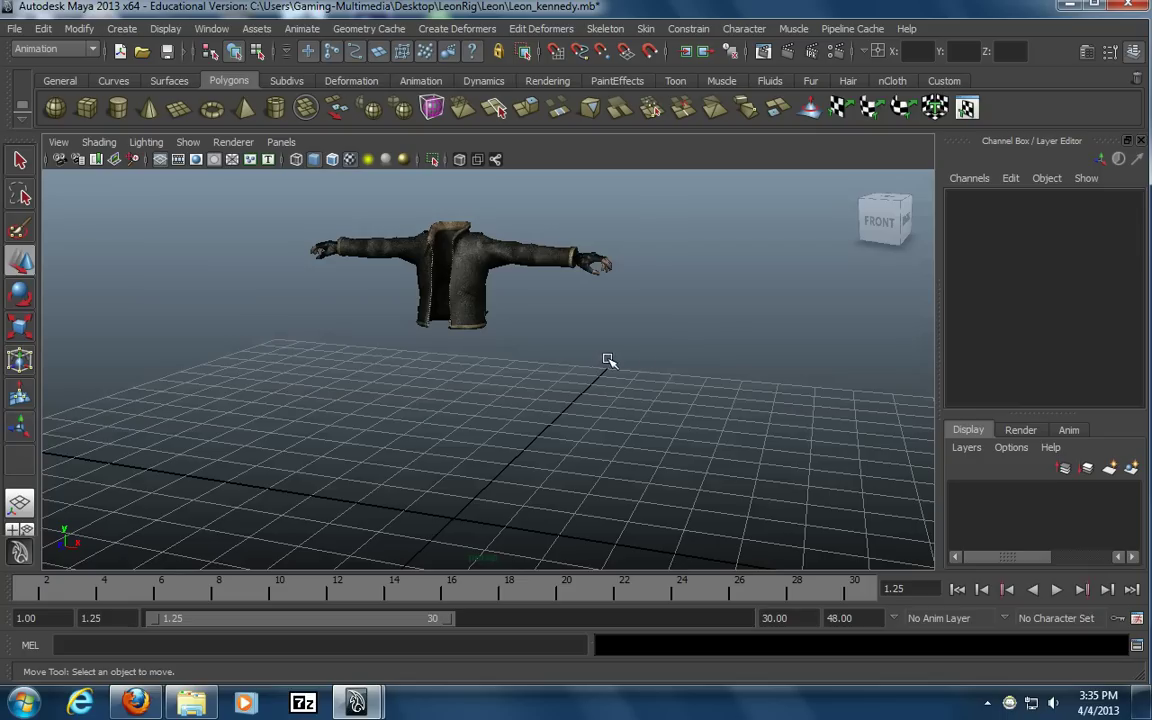
pyautogui.keyDown('alt'); pyautogui.moveTo(508, 320); pyautogui.dragTo(515, 316, button='middle'); pyautogui.keyUp('alt')
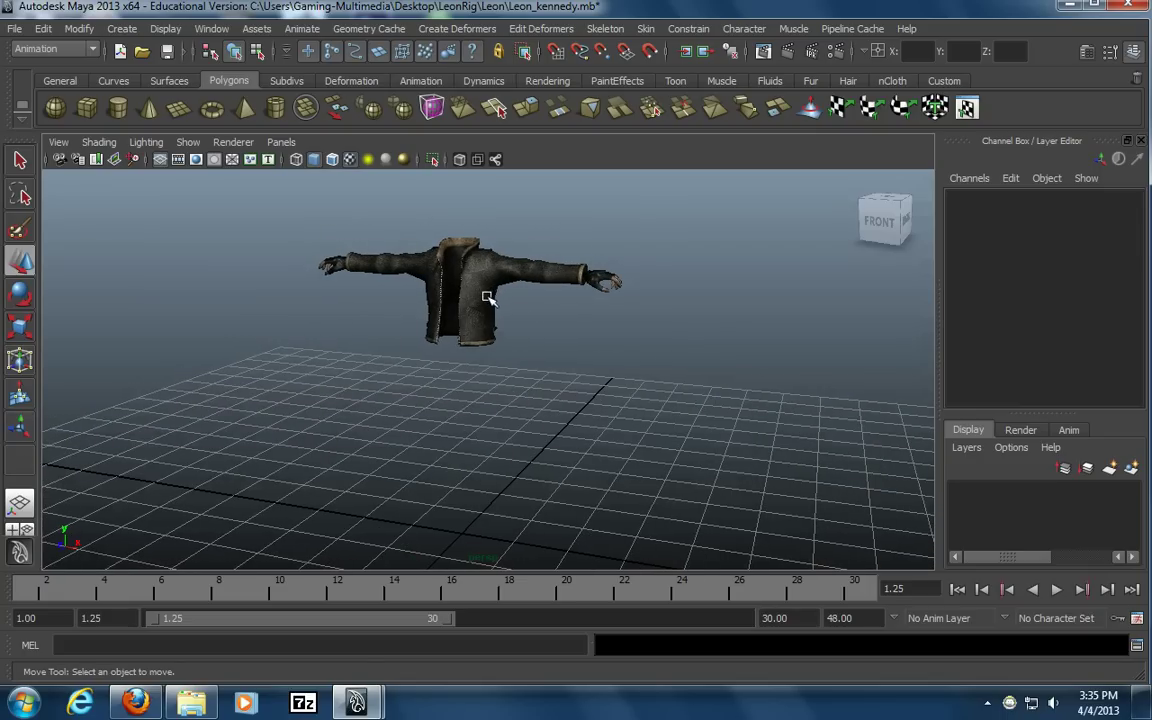
pyautogui.keyDown('alt'); pyautogui.moveTo(528, 260); pyautogui.dragTo(278, 386); pyautogui.keyUp('alt')
pyautogui.keyDown('alt'); pyautogui.moveTo(278, 386); pyautogui.dragTo(784, 375, button='right'); pyautogui.keyUp('alt')
pyautogui.keyDown('alt'); pyautogui.moveTo(784, 375); pyautogui.dragTo(576, 442); pyautogui.keyUp('alt')
pyautogui.keyDown('alt'); pyautogui.moveTo(640, 410); pyautogui.dragTo(429, 386, button='right'); pyautogui.keyUp('alt')
pyautogui.keyDown('alt'); pyautogui.moveTo(429, 386); pyautogui.dragTo(445, 360, button='middle'); pyautogui.keyUp('alt')
pyautogui.keyDown('alt'); pyautogui.moveTo(445, 360); pyautogui.dragTo(381, 424, button='right'); pyautogui.keyUp('alt')
pyautogui.keyDown('alt'); pyautogui.moveTo(381, 424); pyautogui.dragTo(437, 362, button='middle'); pyautogui.keyUp('alt')
pyautogui.keyDown('alt'); pyautogui.moveTo(437, 362); pyautogui.dragTo(410, 286); pyautogui.keyUp('alt')
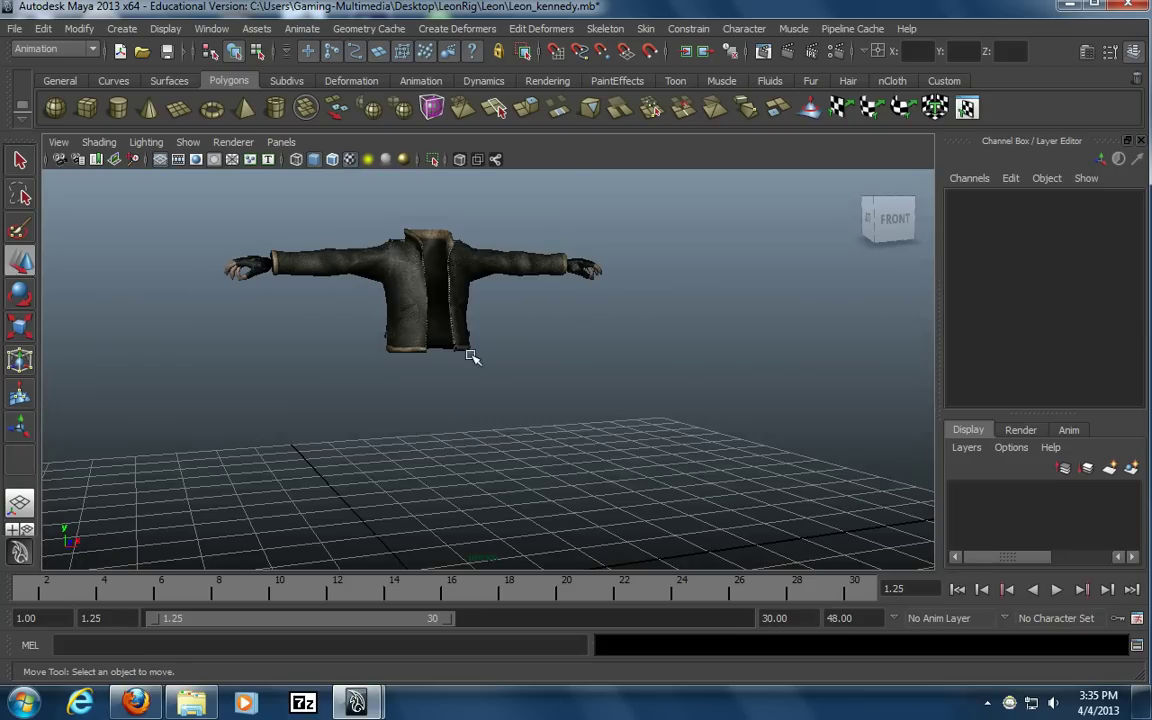
pyautogui.keyDown('alt'); pyautogui.moveTo(542, 328); pyautogui.dragTo(452, 380, button='right'); pyautogui.keyUp('alt')
pyautogui.keyDown('alt'); pyautogui.moveTo(452, 380); pyautogui.dragTo(450, 371, button='middle'); pyautogui.keyUp('alt')
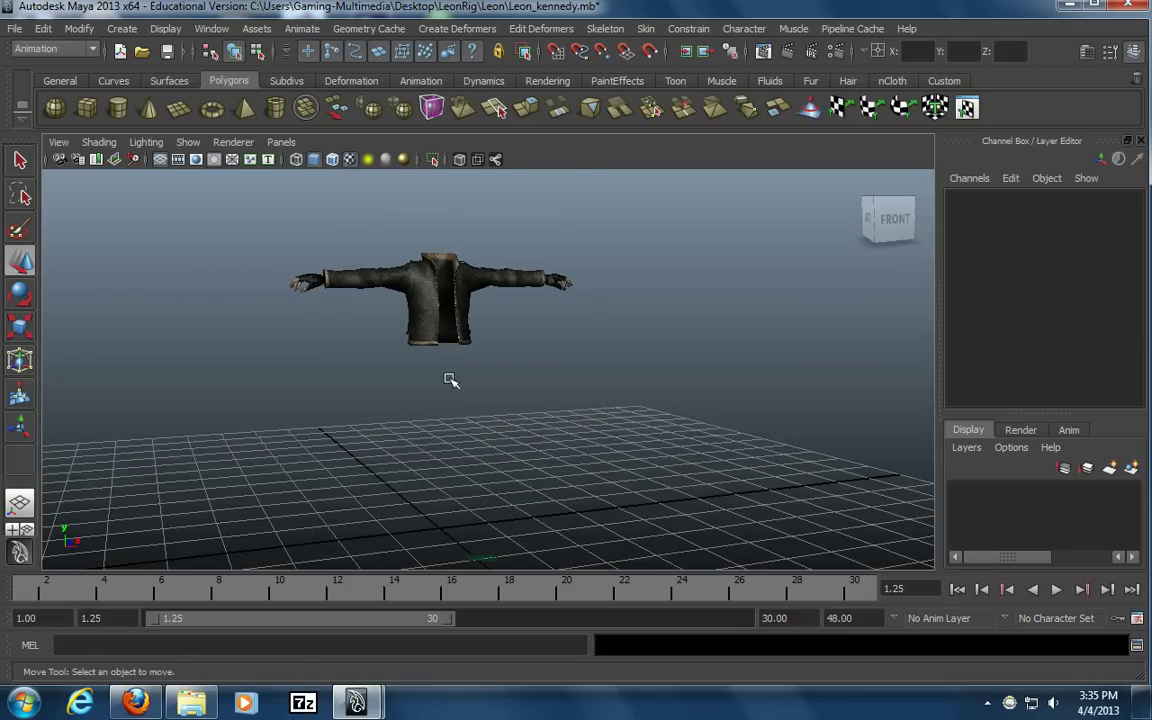
pyautogui.keyDown('alt'); pyautogui.moveTo(473, 313); pyautogui.dragTo(548, 373); pyautogui.keyUp('alt')
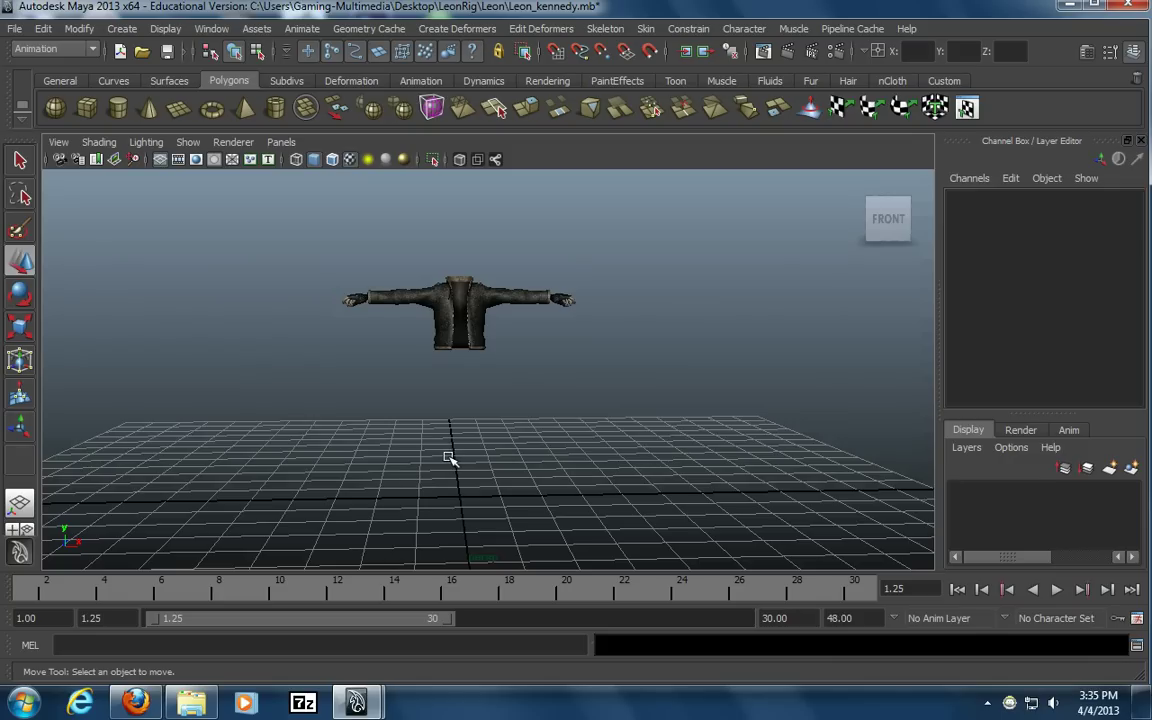
pyautogui.keyDown('alt'); pyautogui.moveTo(368, 444); pyautogui.dragTo(493, 432); pyautogui.keyUp('alt')
# Switch back to the front view and frame the jacket with the ground line and empty space beside it
pyautogui.press('space')
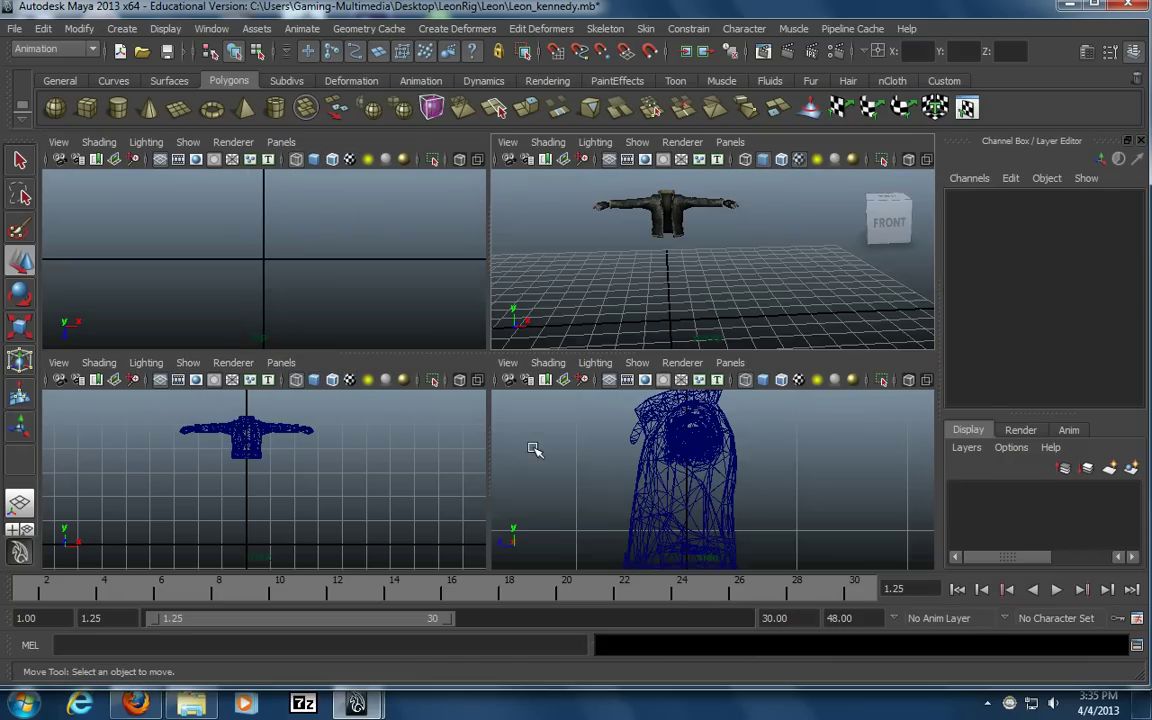
pyautogui.press('space')
pyautogui.keyDown('alt'); pyautogui.moveTo(522, 439); pyautogui.dragTo(404, 447, button='middle'); pyautogui.keyUp('alt')
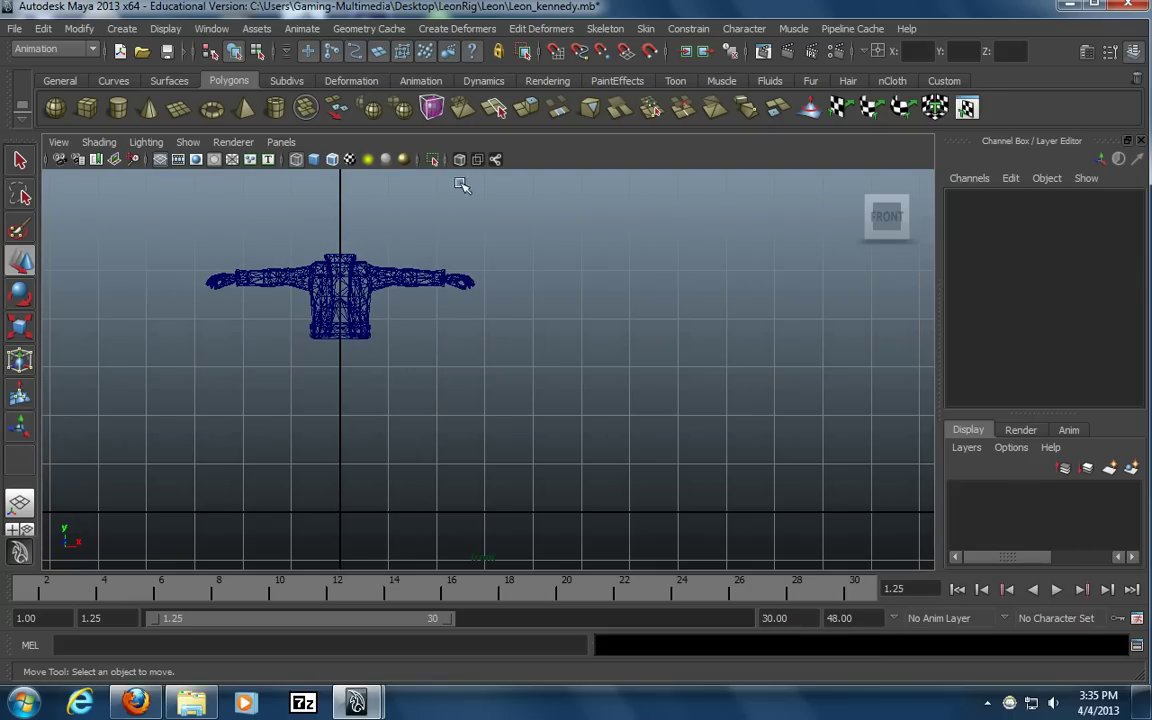
pyautogui.keyDown('alt'); pyautogui.moveTo(477, 341); pyautogui.dragTo(432, 409, button='middle'); pyautogui.keyUp('alt')
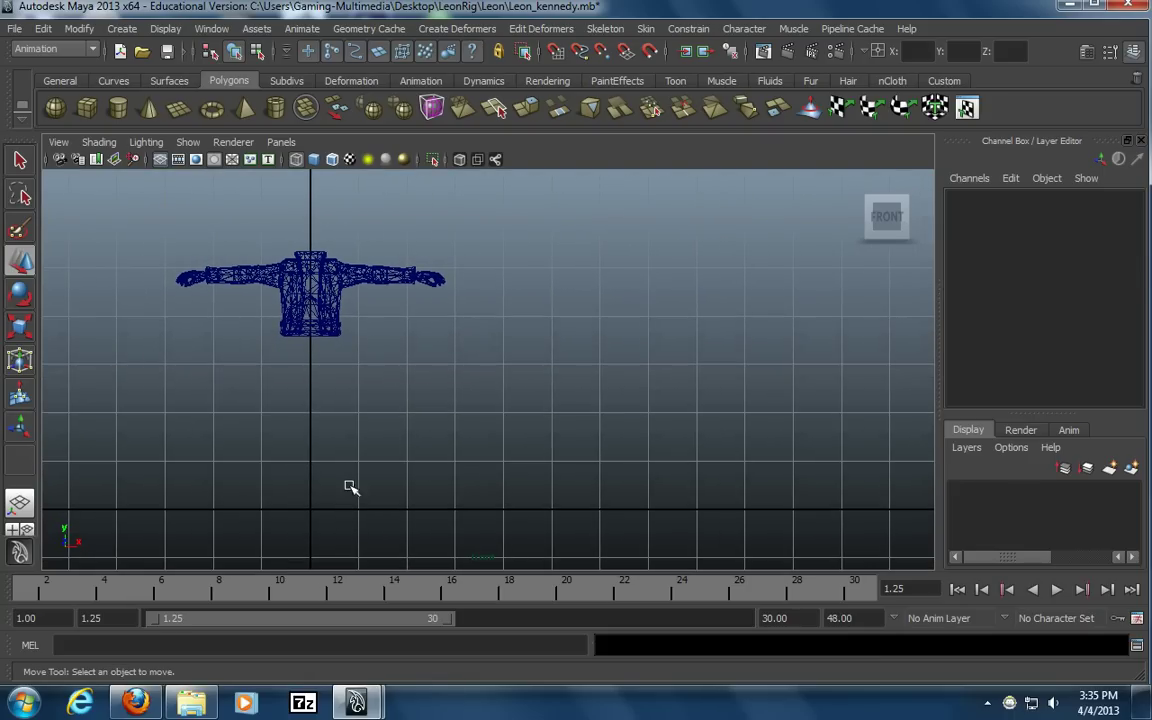
pyautogui.keyDown('alt'); pyautogui.moveTo(468, 352); pyautogui.dragTo(458, 352, button='middle'); pyautogui.keyUp('alt')
pyautogui.keyDown('alt'); pyautogui.moveTo(458, 352); pyautogui.dragTo(442, 359, button='right'); pyautogui.keyUp('alt')
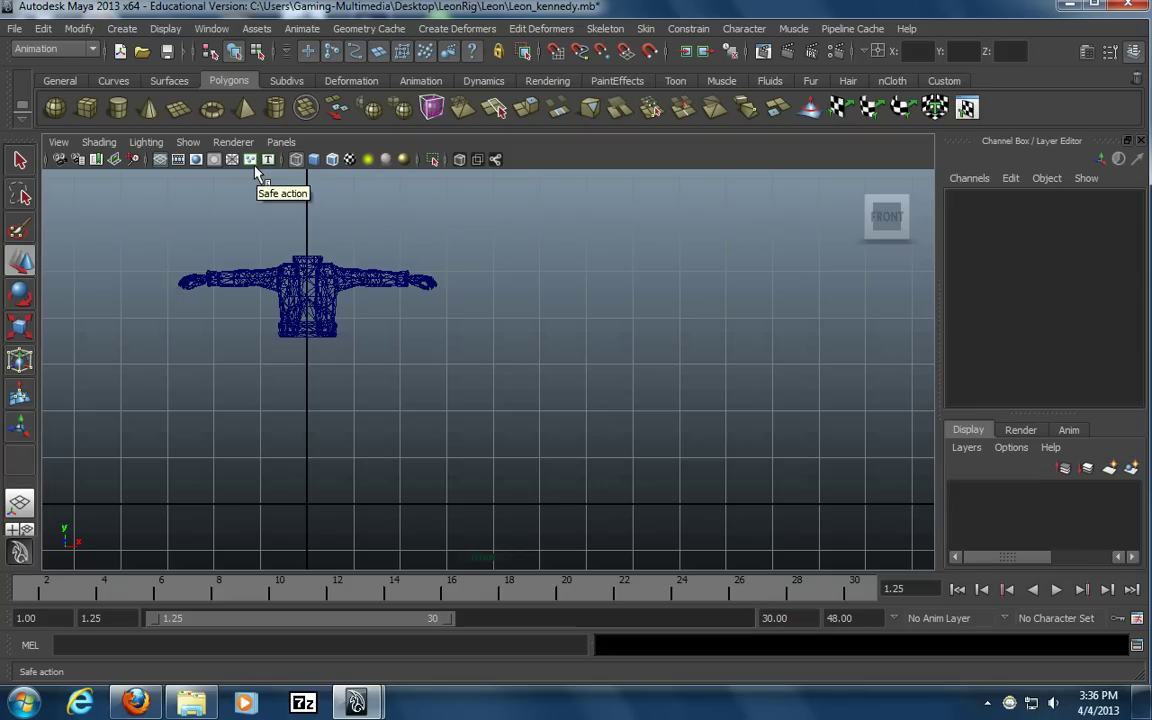
# Activate the Distance Tool in the front view, leaving free space beside the jacket for a height measurement
pyautogui.keyDown('alt'); pyautogui.moveTo(442, 296); pyautogui.dragTo(427, 309, button='middle'); pyautogui.keyUp('alt')
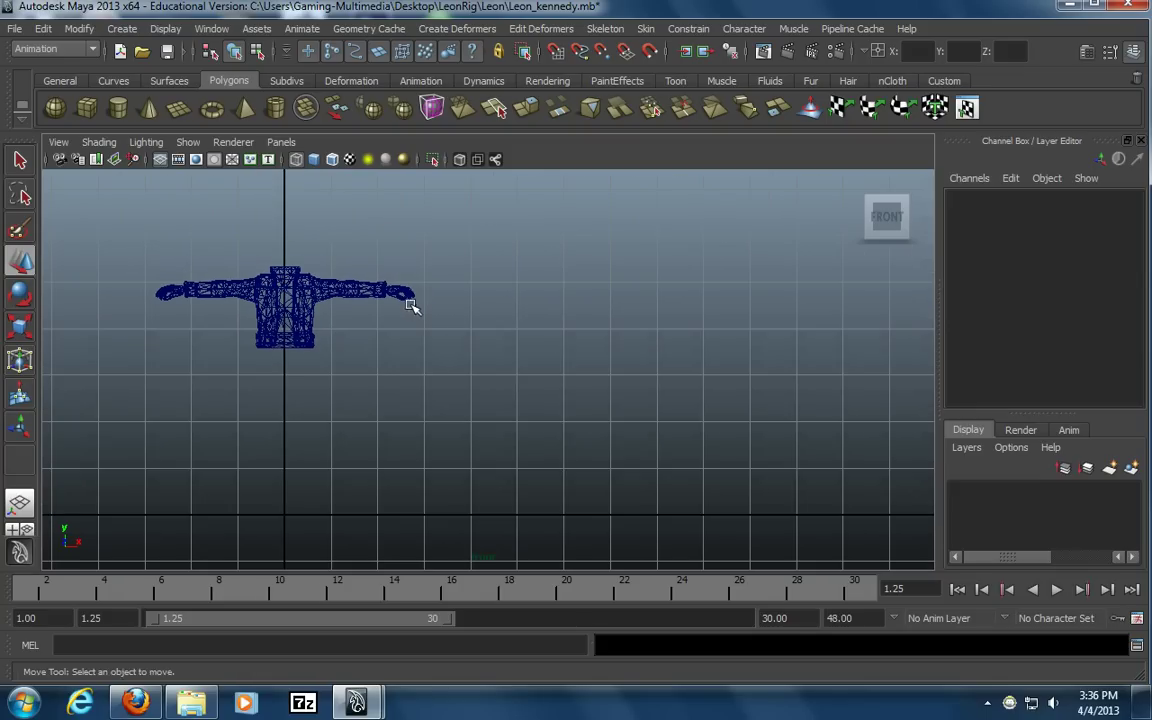
pyautogui.click(165, 28)
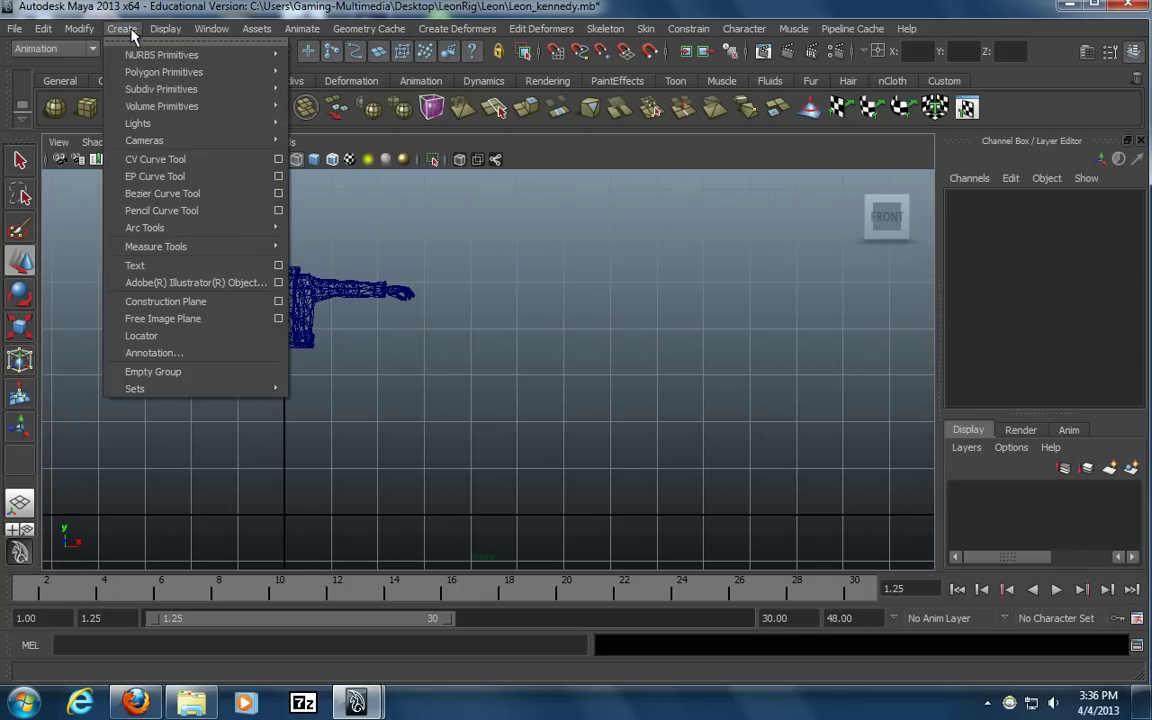
pyautogui.click(152, 10)
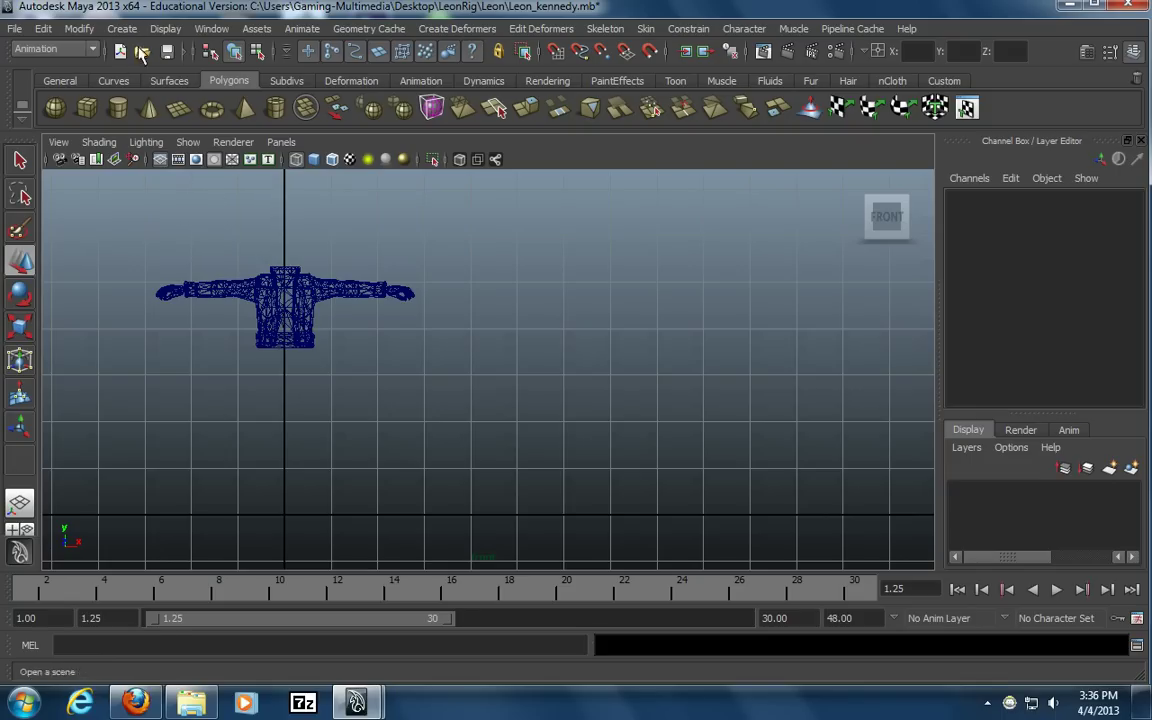
pyautogui.click(123, 30)
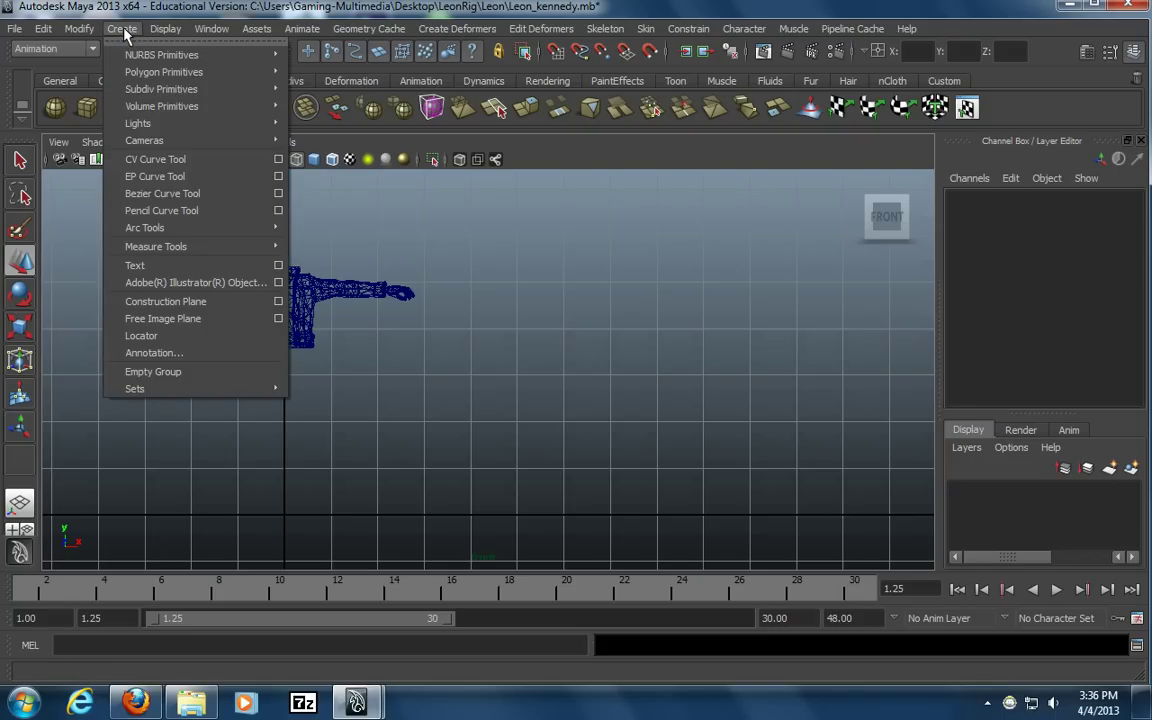
pyautogui.moveTo(182, 257)
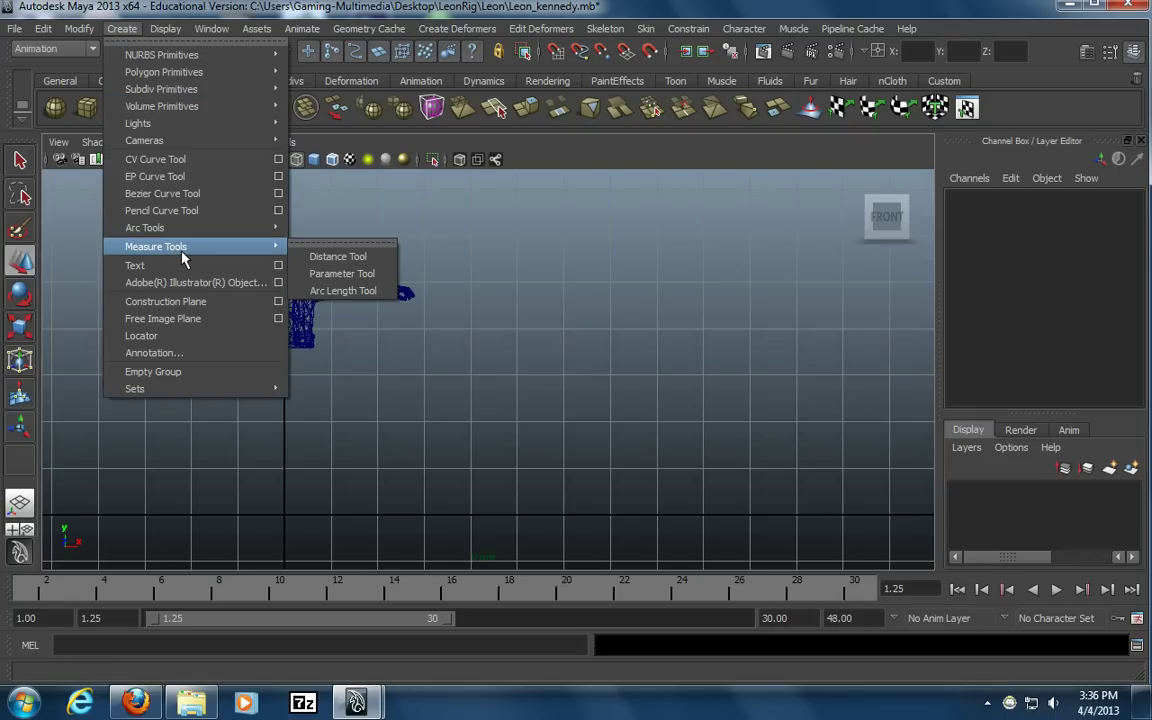
pyautogui.click(330, 256)
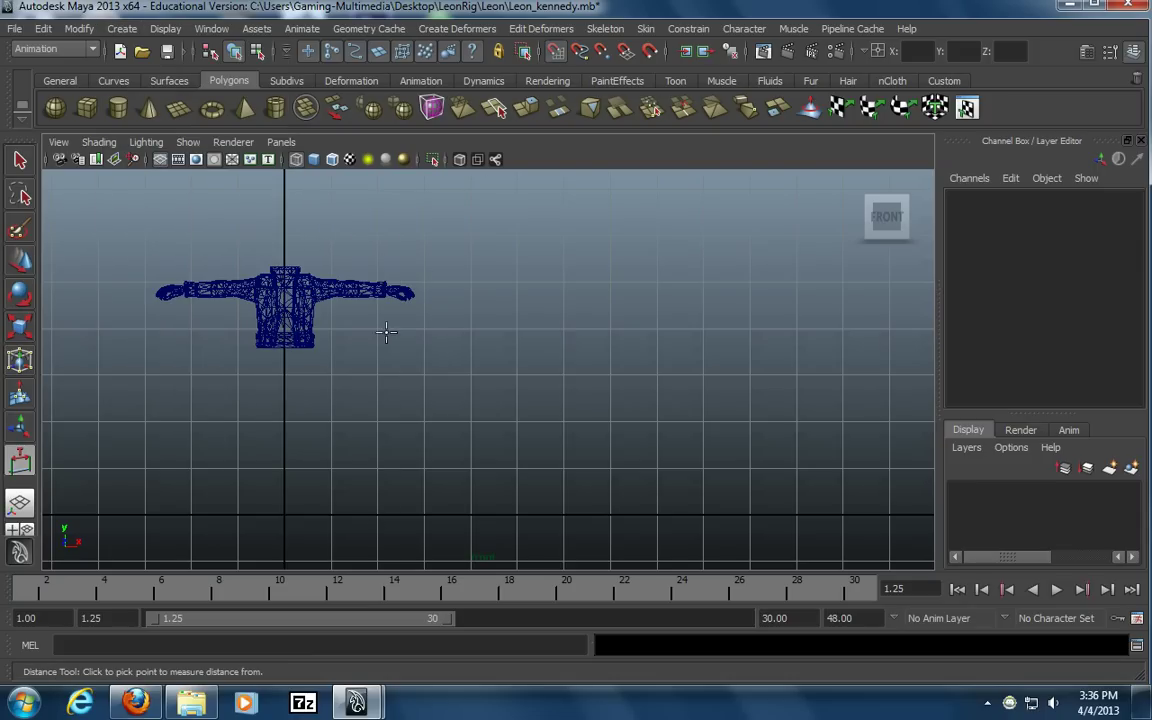
# Check the linear working unit in the general application preferences and close them
pyautogui.click(157, 29)
pyautogui.moveTo(208, 29)
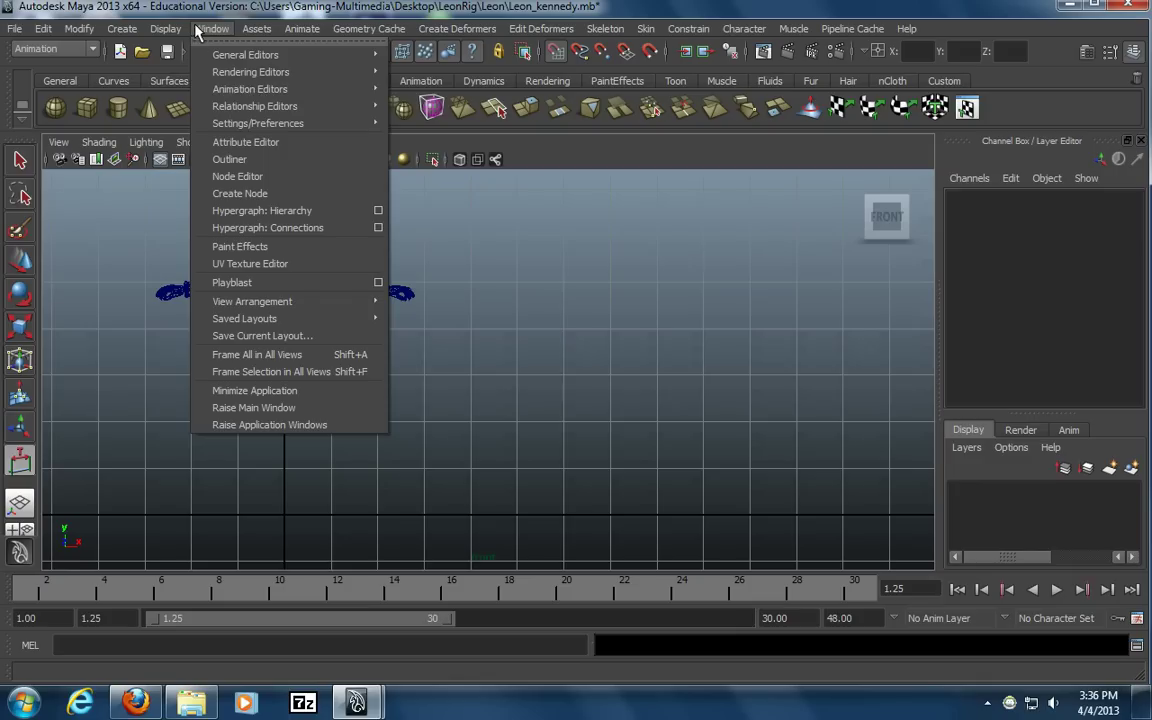
pyautogui.moveTo(240, 123)
pyautogui.click(443, 134)
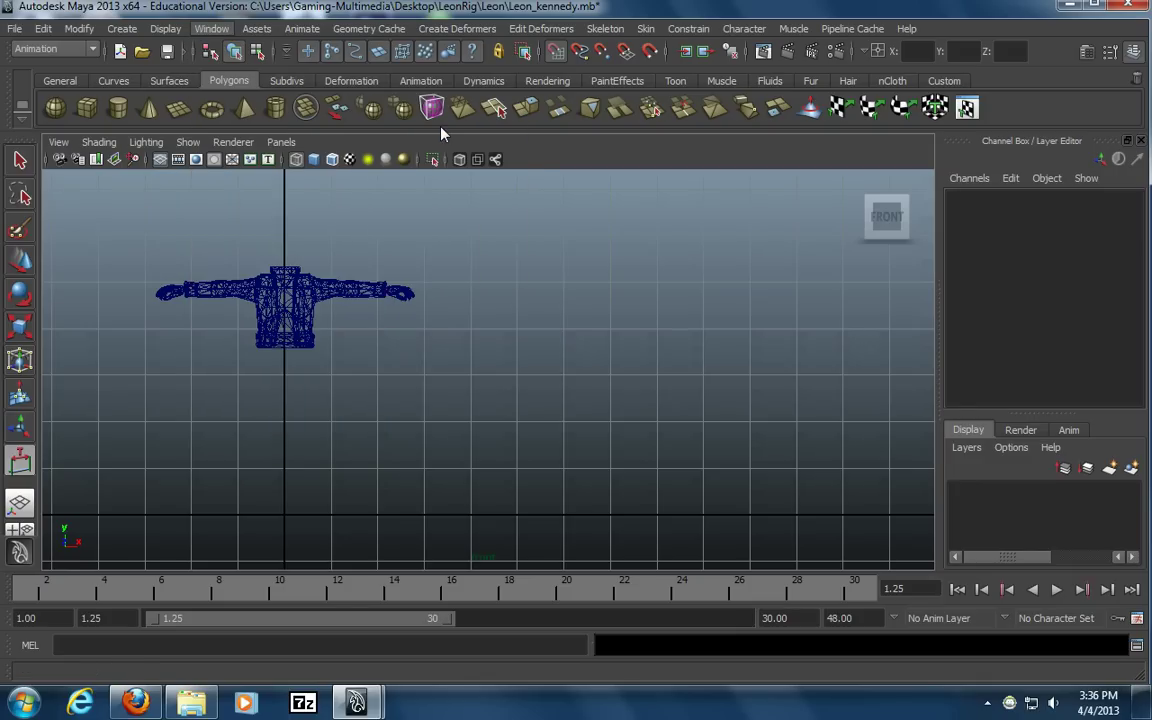
pyautogui.click(408, 418)
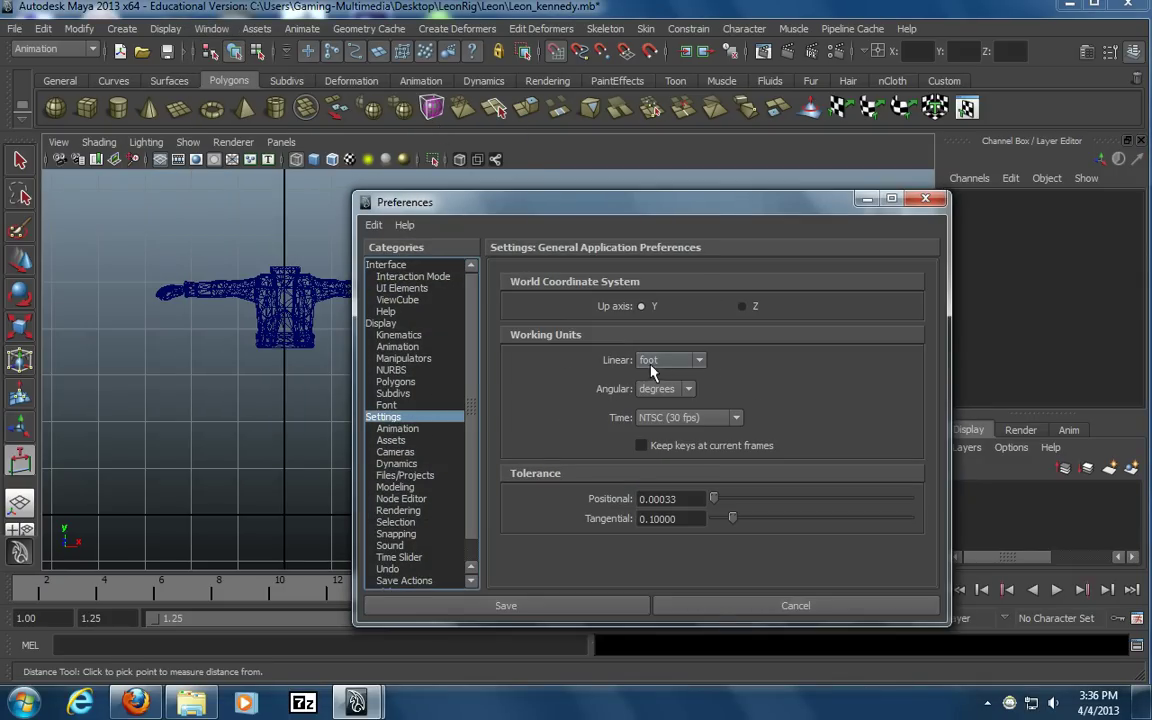
pyautogui.click(655, 361)
pyautogui.click(662, 428)
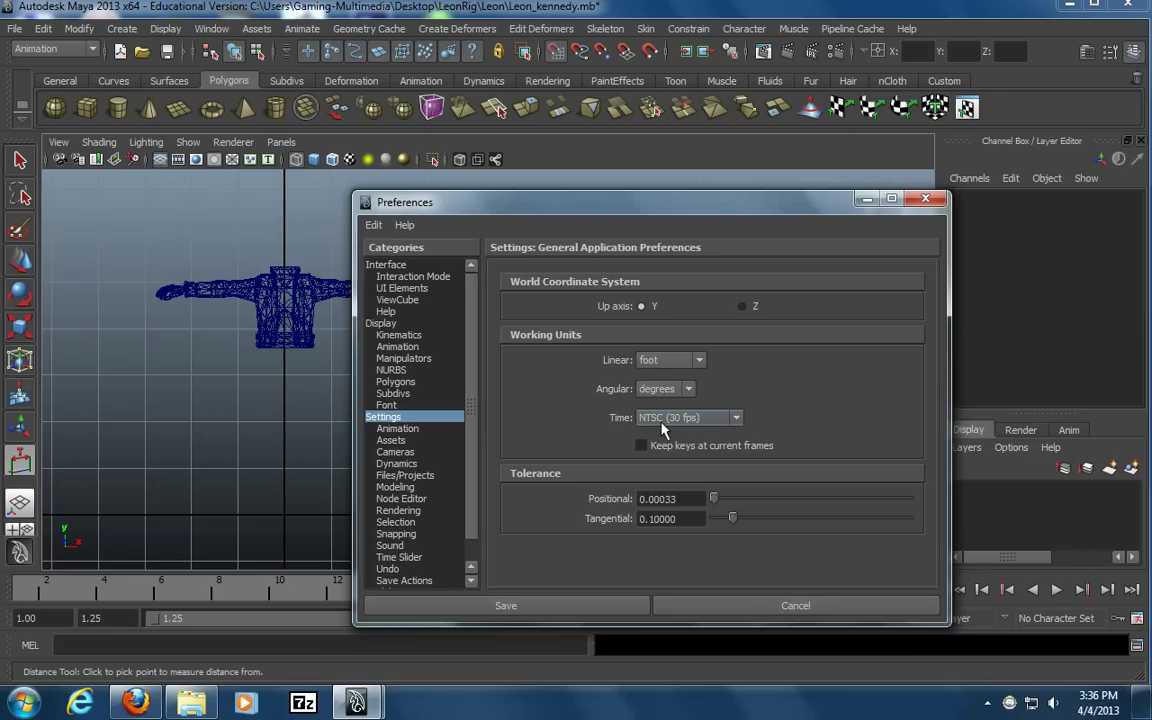
pyautogui.click(662, 605)
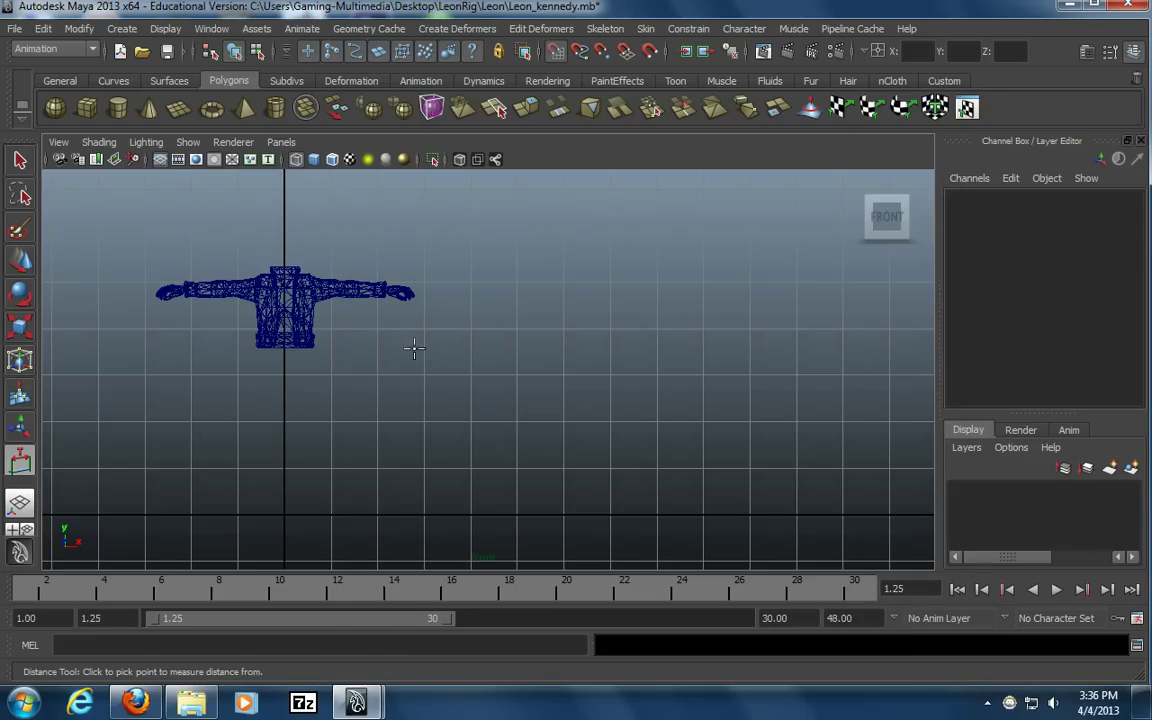
# Place a 6 ft vertical distance measurement up from the ground line beside the jacket and compare the jacket's height with it
pyautogui.click(469, 513)
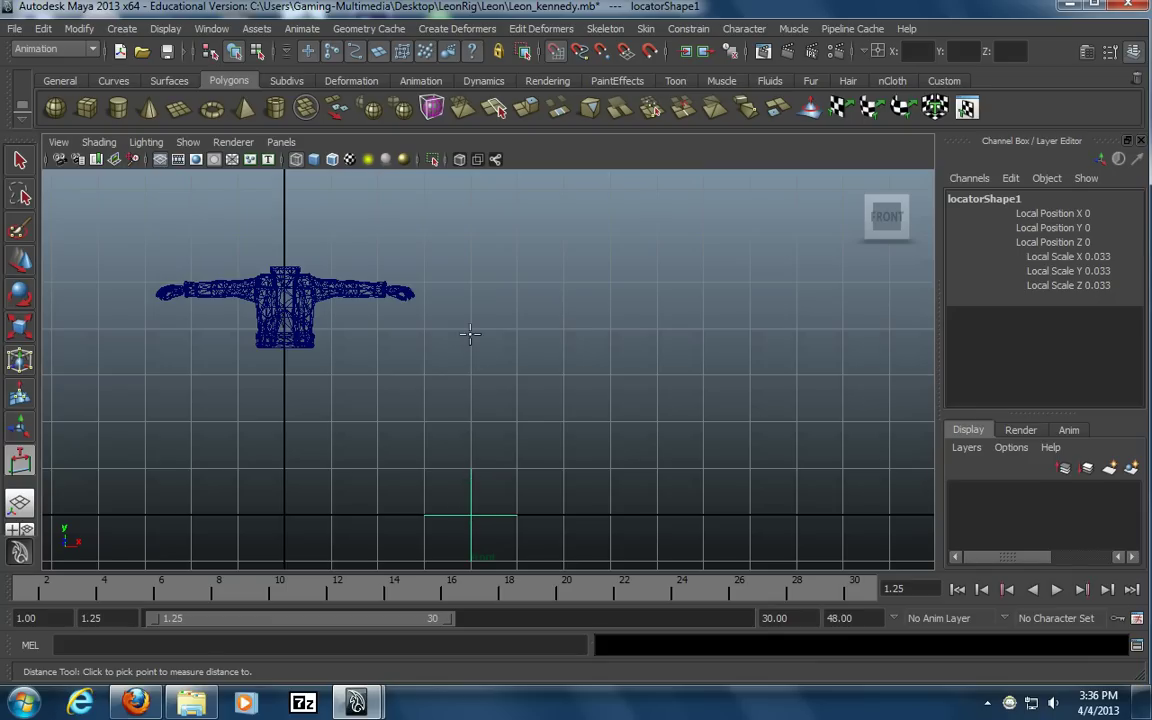
pyautogui.click(470, 238)
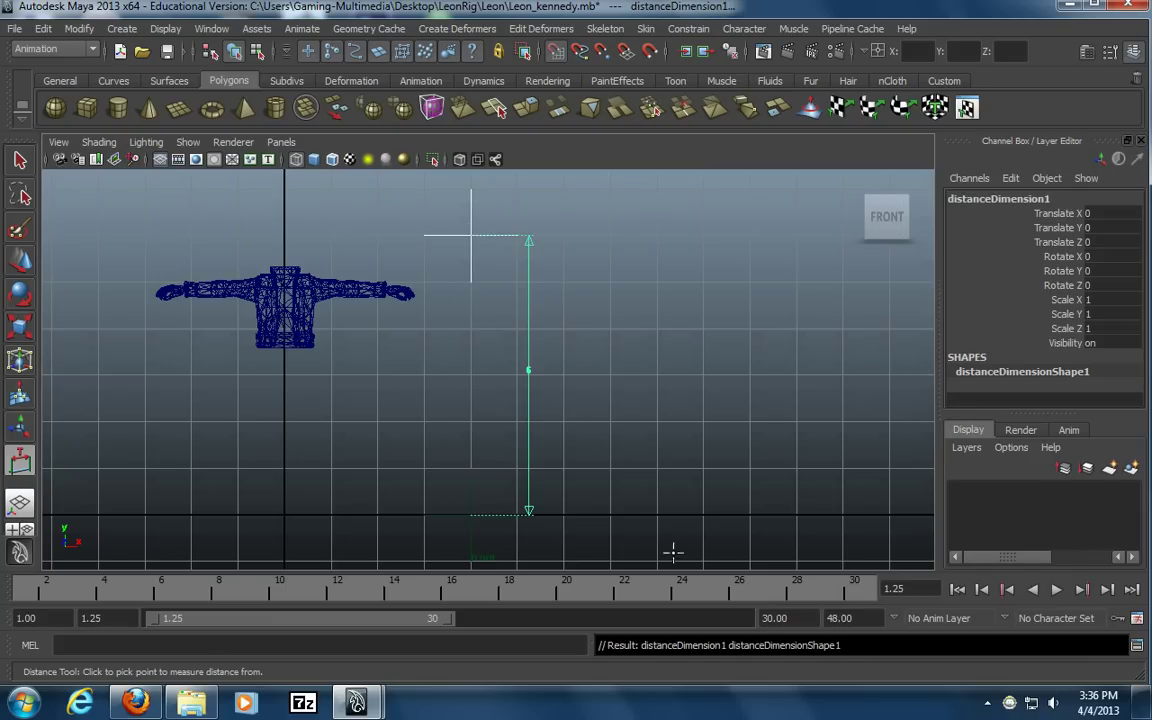
pyautogui.press('q')
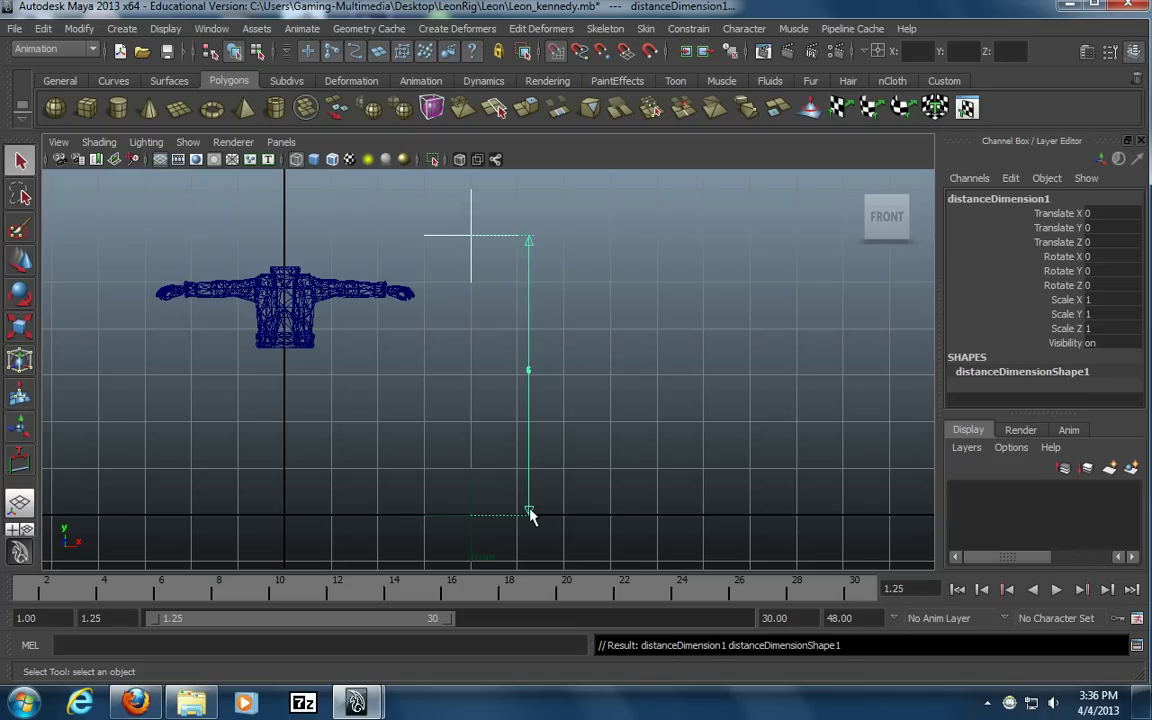
pyautogui.click(288, 350)
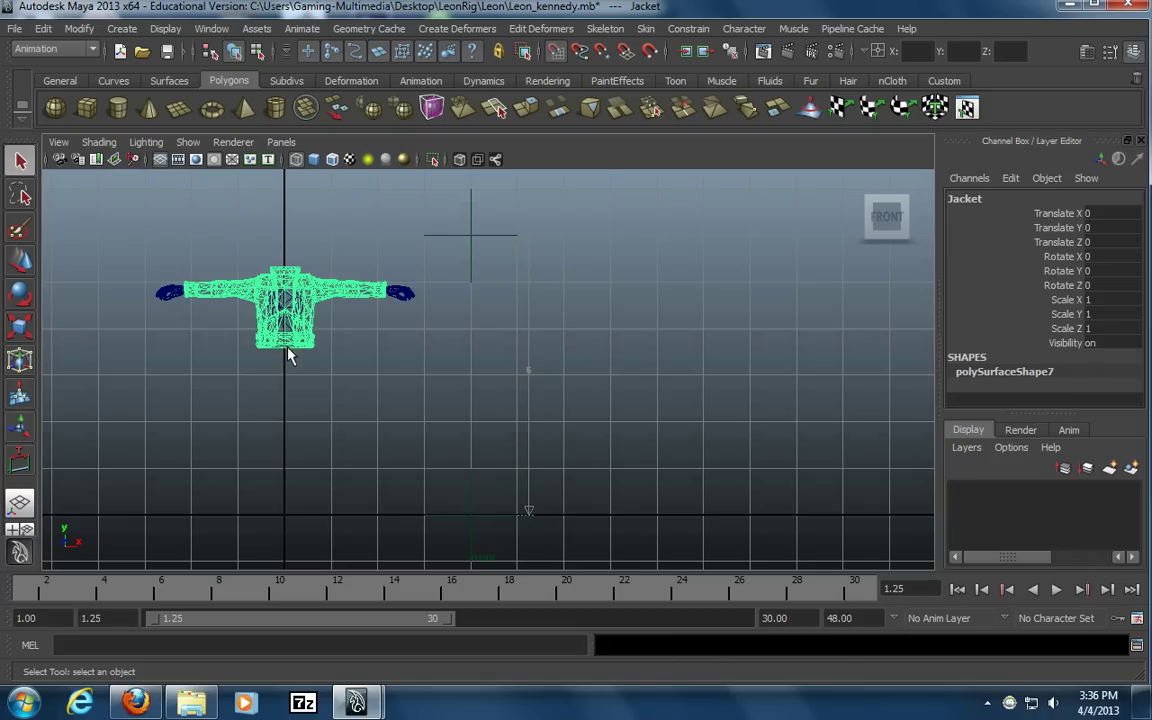
pyautogui.click(471, 248)
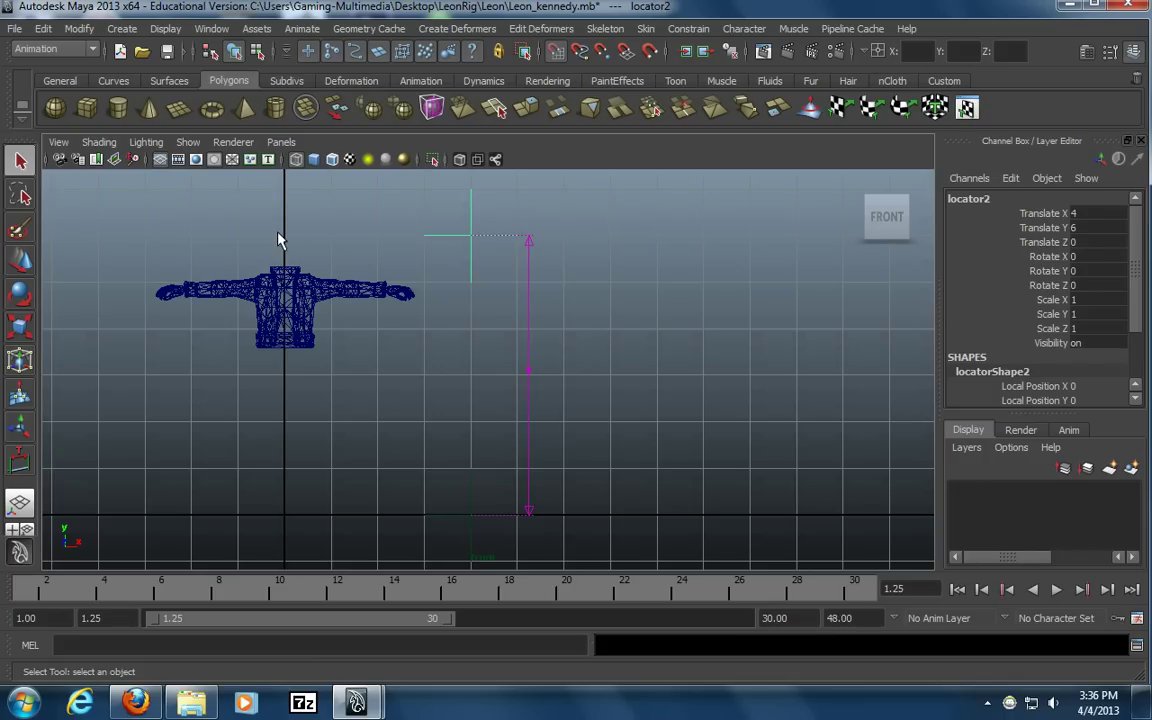
pyautogui.click(591, 309)
# Delete the distance measurement together with its two locators
pyautogui.moveTo(511, 402); pyautogui.dragTo(510, 403)
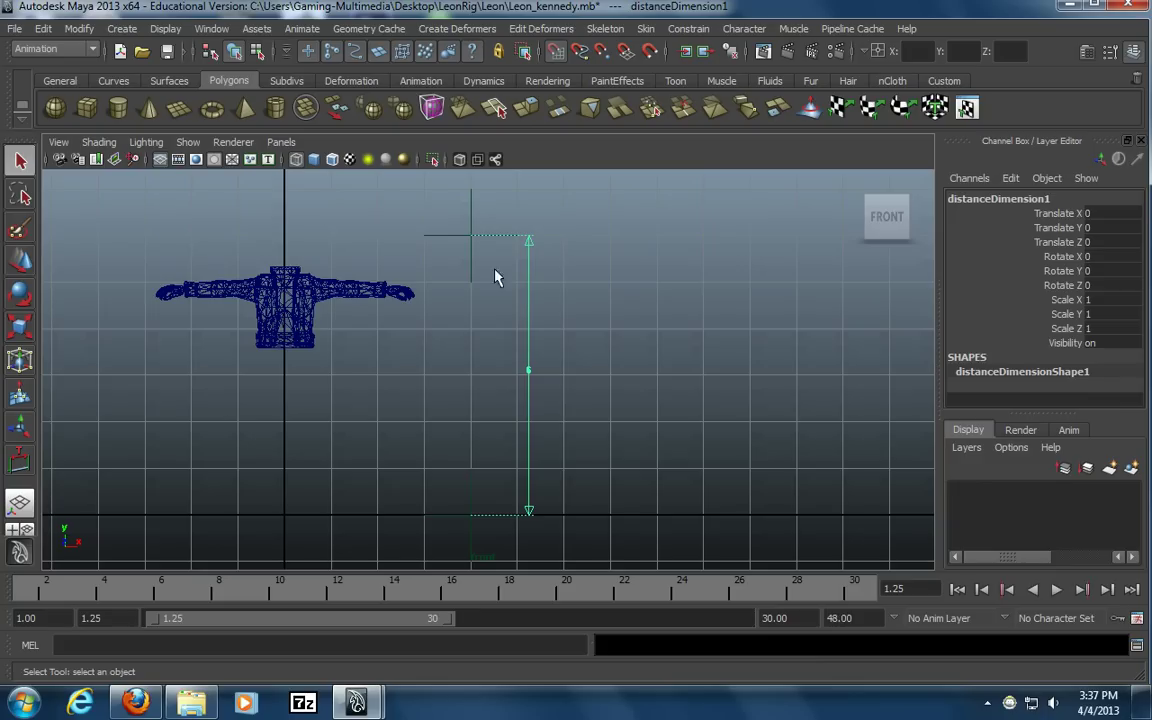
pyautogui.click(435, 231)
pyautogui.moveTo(433, 538); pyautogui.dragTo(433, 536)
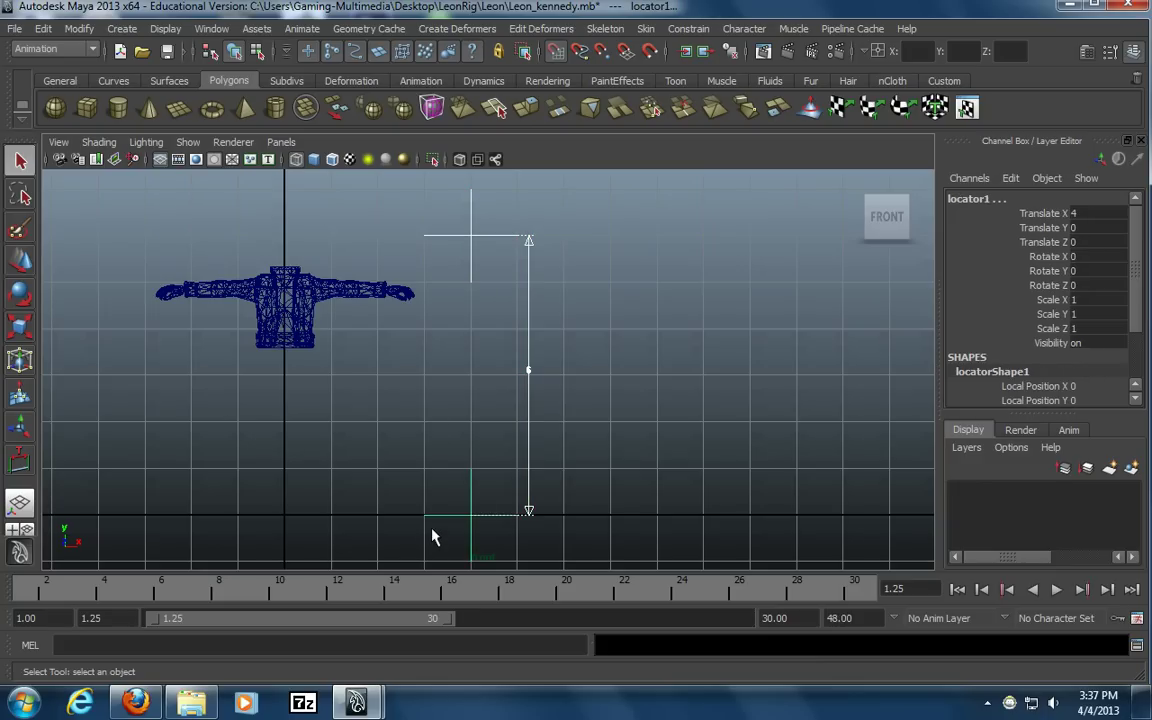
pyautogui.press('Delete')
# Return to the perspective view and create a new camera at the grid origin
pyautogui.press('space')
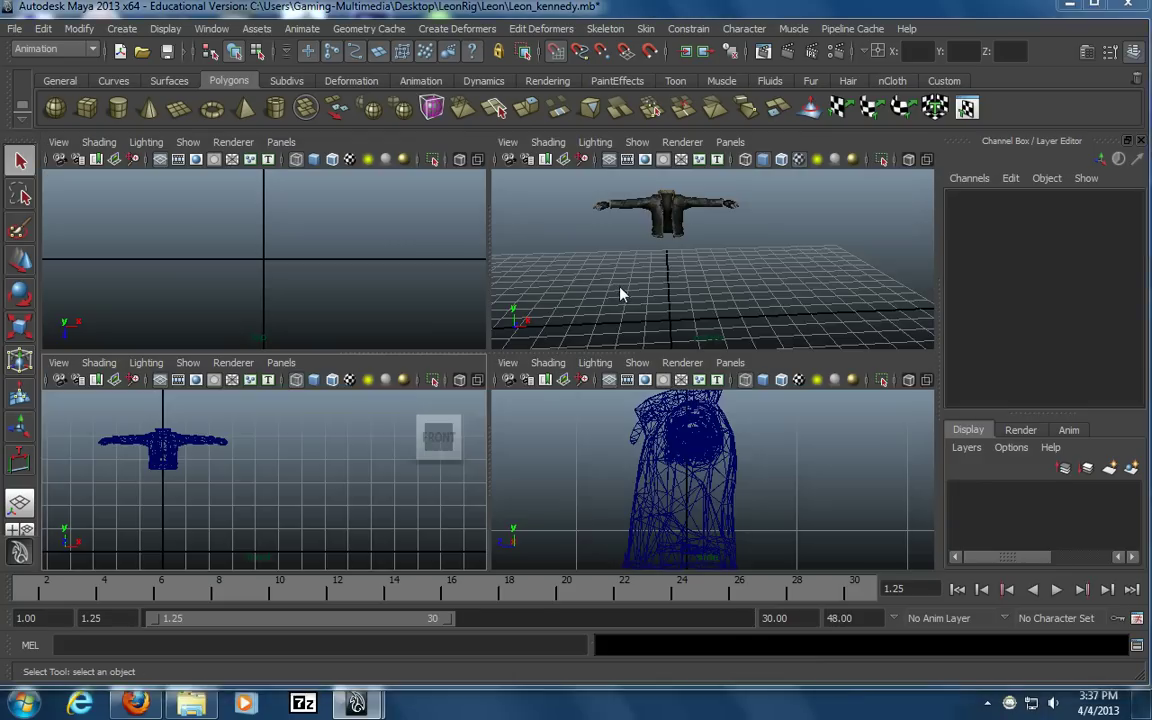
pyautogui.press('space')
pyautogui.keyDown('alt'); pyautogui.moveTo(635, 378); pyautogui.dragTo(463, 402); pyautogui.keyUp('alt')
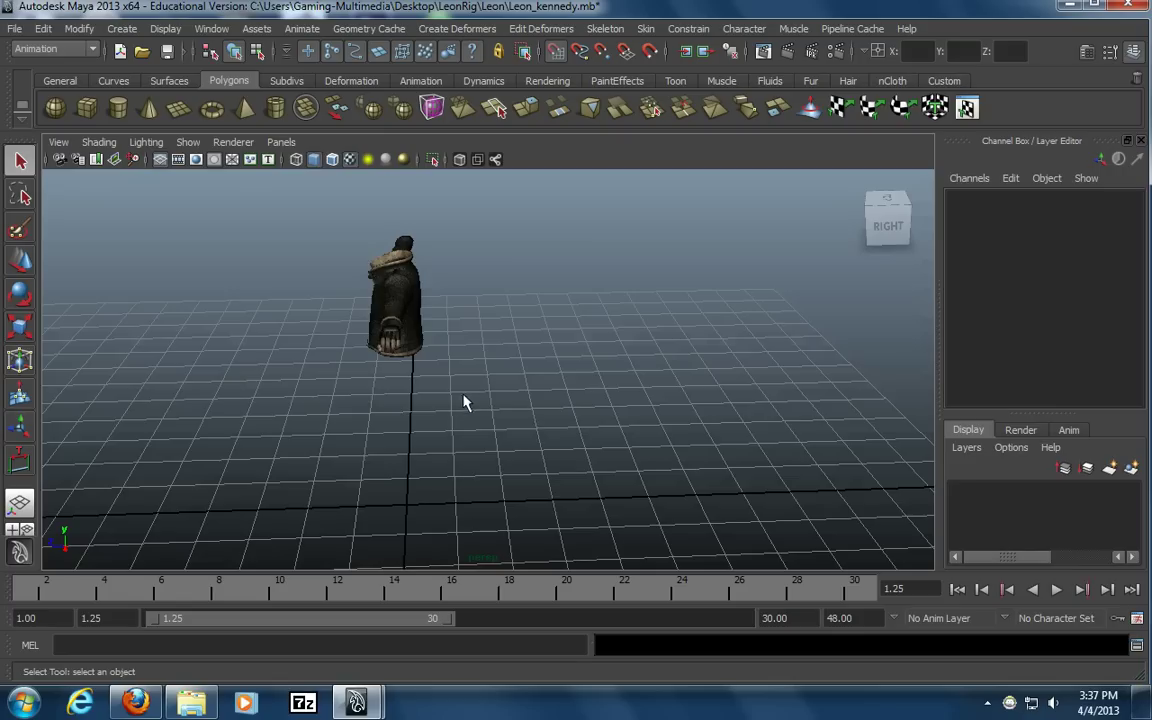
pyautogui.click(554, 84)
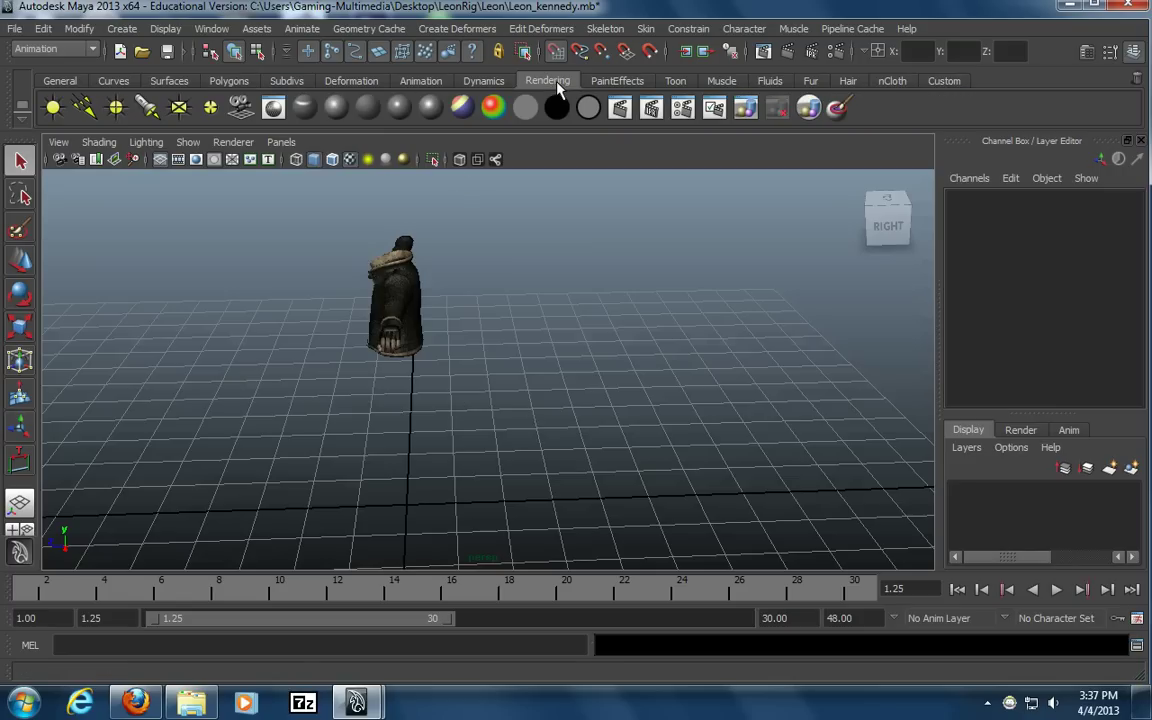
pyautogui.click(241, 108)
pyautogui.keyDown('alt'); pyautogui.moveTo(730, 335); pyautogui.dragTo(573, 376, button='right'); pyautogui.keyUp('alt')
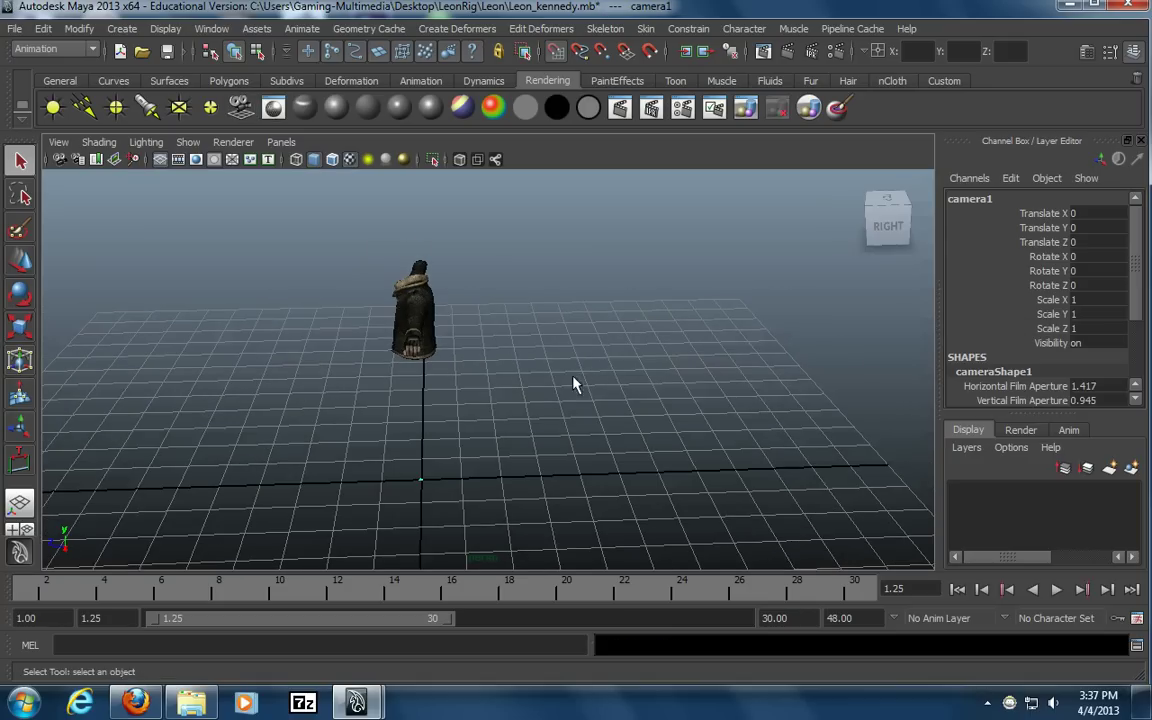
# Scale the new camera up uniformly to about 19.21 so its icon is easy to see
pyautogui.press('e')
pyautogui.press('r')
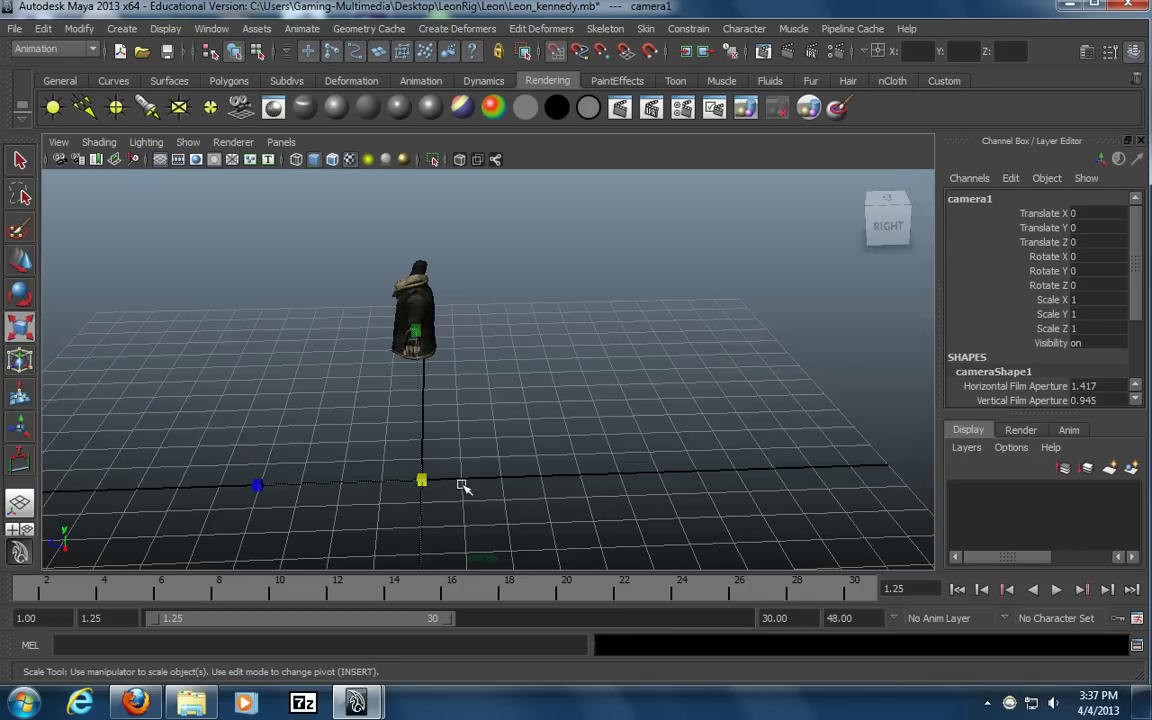
pyautogui.moveTo(424, 483); pyautogui.dragTo(481, 489)
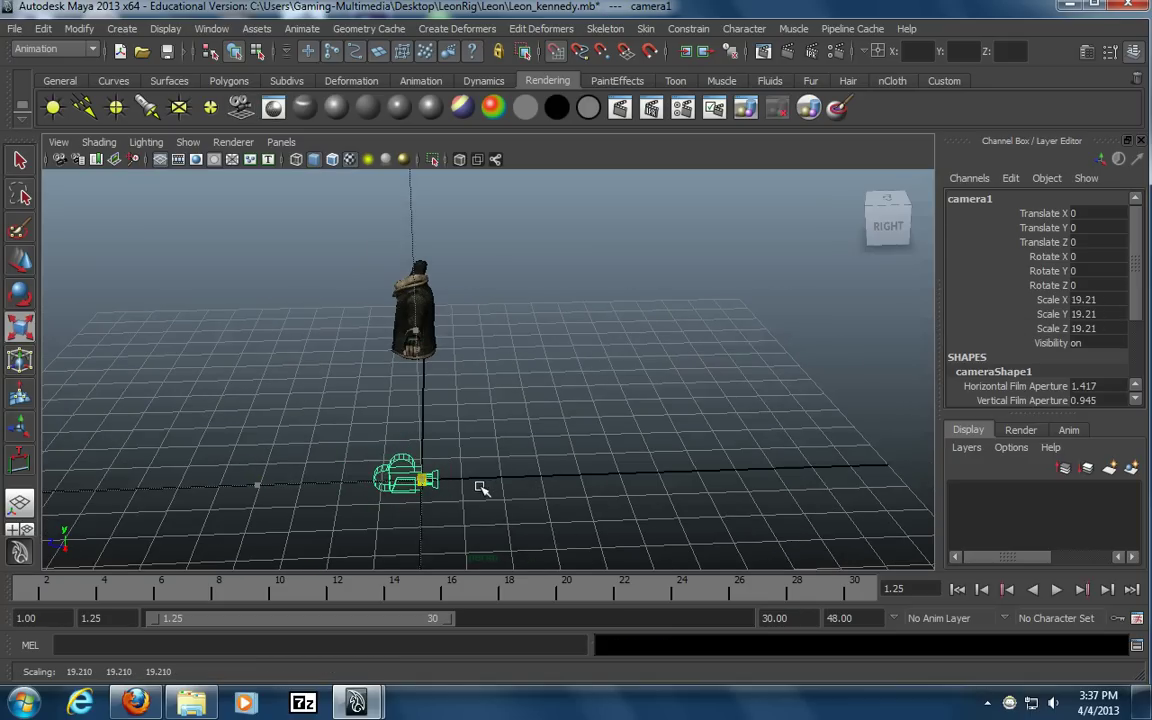
# Turn the camera around by setting its Y rotation to 180 degrees
pyautogui.press('e')
pyautogui.moveTo(288, 527); pyautogui.dragTo(530, 555)
pyautogui.doubleClick(1093, 269)
pyautogui.write('180')
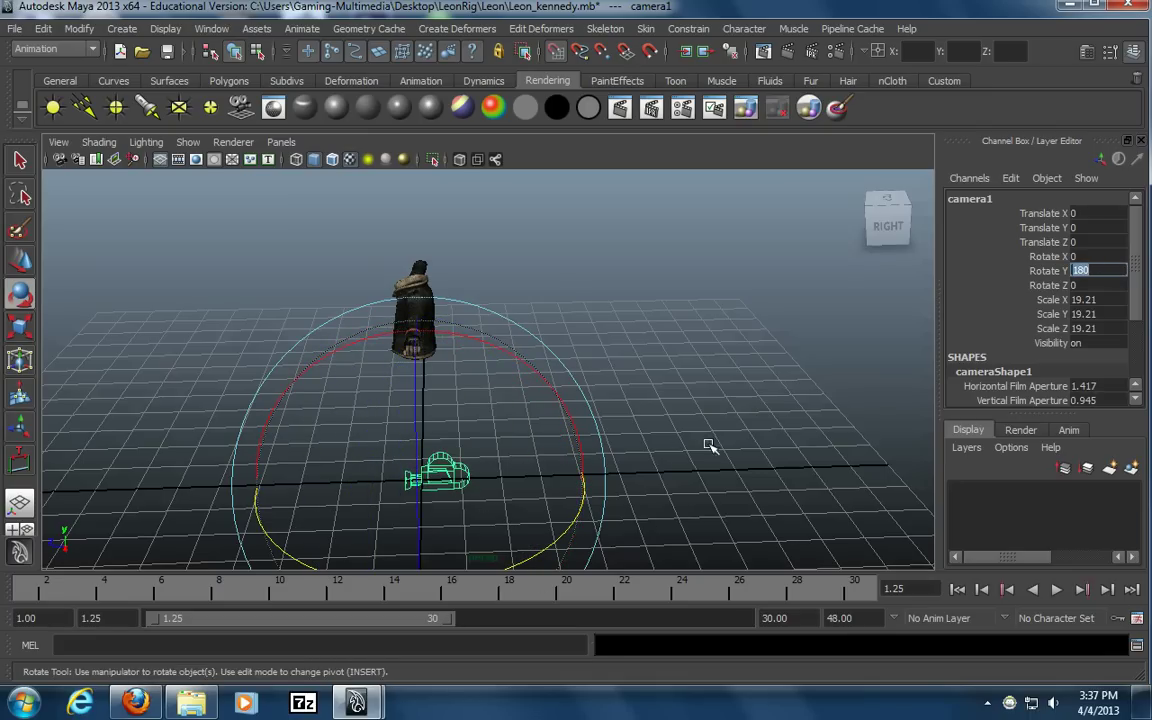
pyautogui.press('Return')
# Raise the camera to a Y translation of 6 above the jacket and inspect its position from several angles
pyautogui.press('w')
pyautogui.moveTo(530, 545); pyautogui.dragTo(494, 239, button='middle')
pyautogui.hotkey('ctrl', 'z')
pyautogui.keyDown('alt'); pyautogui.moveTo(430, 421); pyautogui.dragTo(403, 280); pyautogui.keyUp('alt')
pyautogui.click(358, 260)
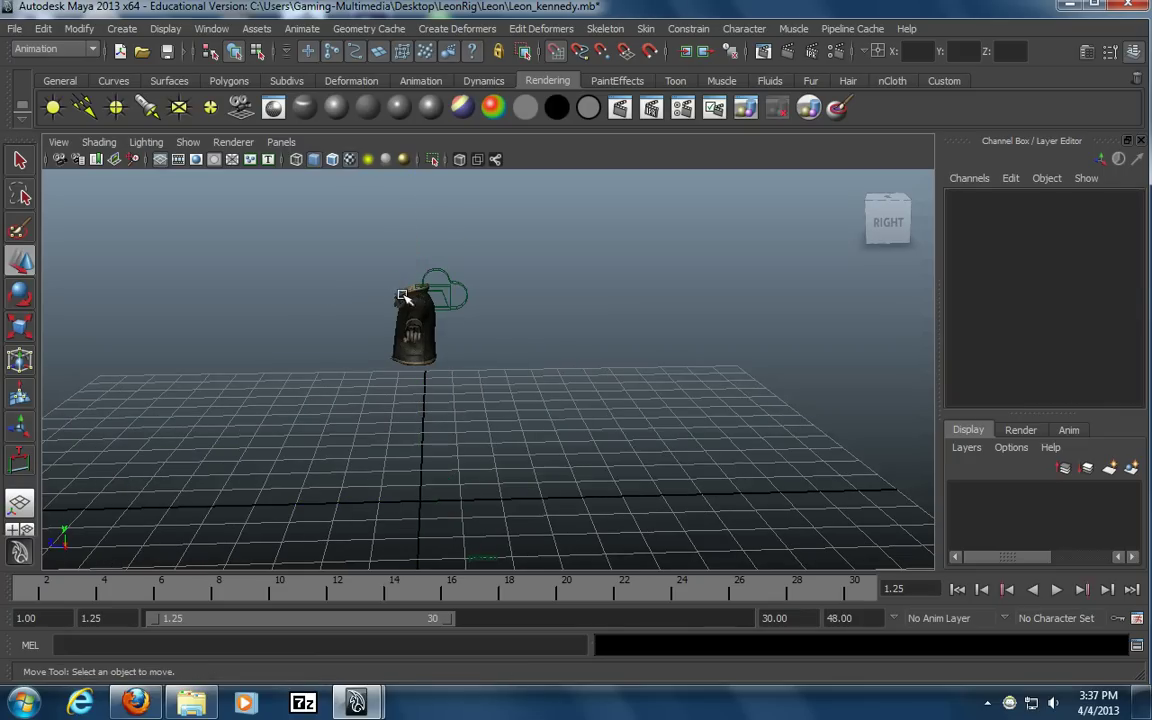
pyautogui.click(409, 263)
pyautogui.keyDown('alt'); pyautogui.moveTo(567, 321); pyautogui.dragTo(509, 322); pyautogui.keyUp('alt')
pyautogui.keyDown('alt'); pyautogui.moveTo(530, 420); pyautogui.dragTo(515, 340); pyautogui.keyUp('alt')
pyautogui.keyDown('alt'); pyautogui.moveTo(222, 365); pyautogui.dragTo(582, 331); pyautogui.keyUp('alt')
pyautogui.keyDown('alt'); pyautogui.moveTo(582, 331); pyautogui.dragTo(589, 328, button='middle'); pyautogui.keyUp('alt')
pyautogui.keyDown('alt'); pyautogui.moveTo(588, 327); pyautogui.dragTo(578, 321, button='right'); pyautogui.keyUp('alt')
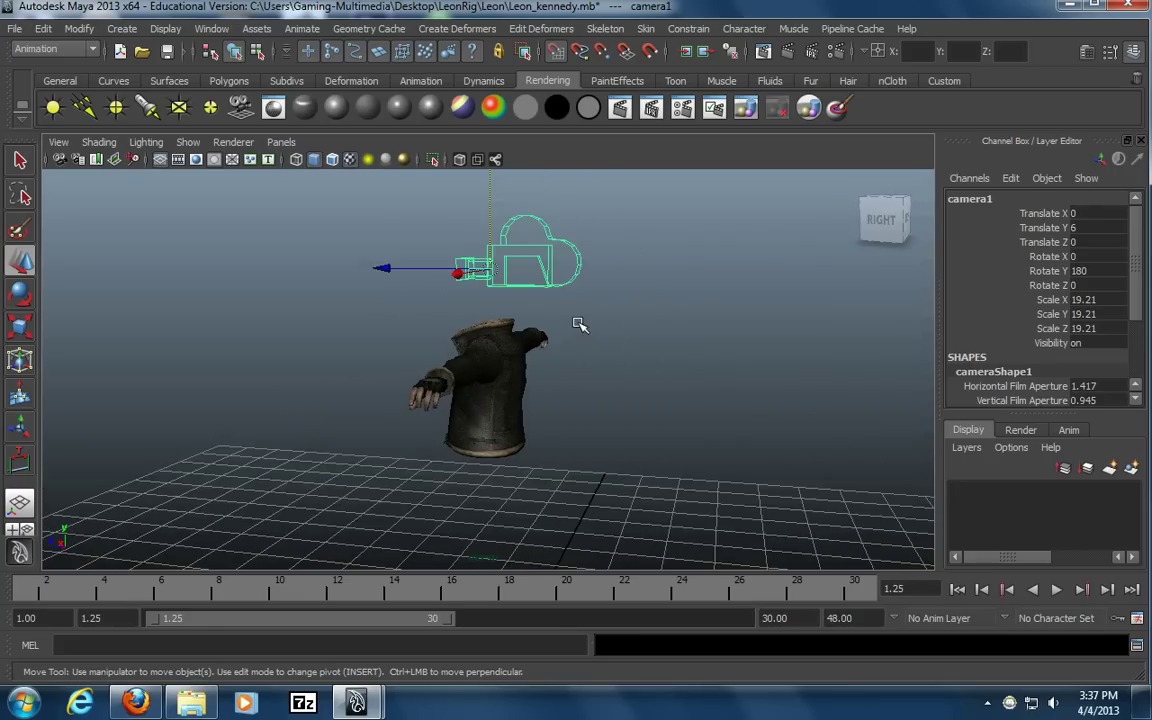
# Switch to the four-view layout and make the top view panel look through camera1
pyautogui.press('space')
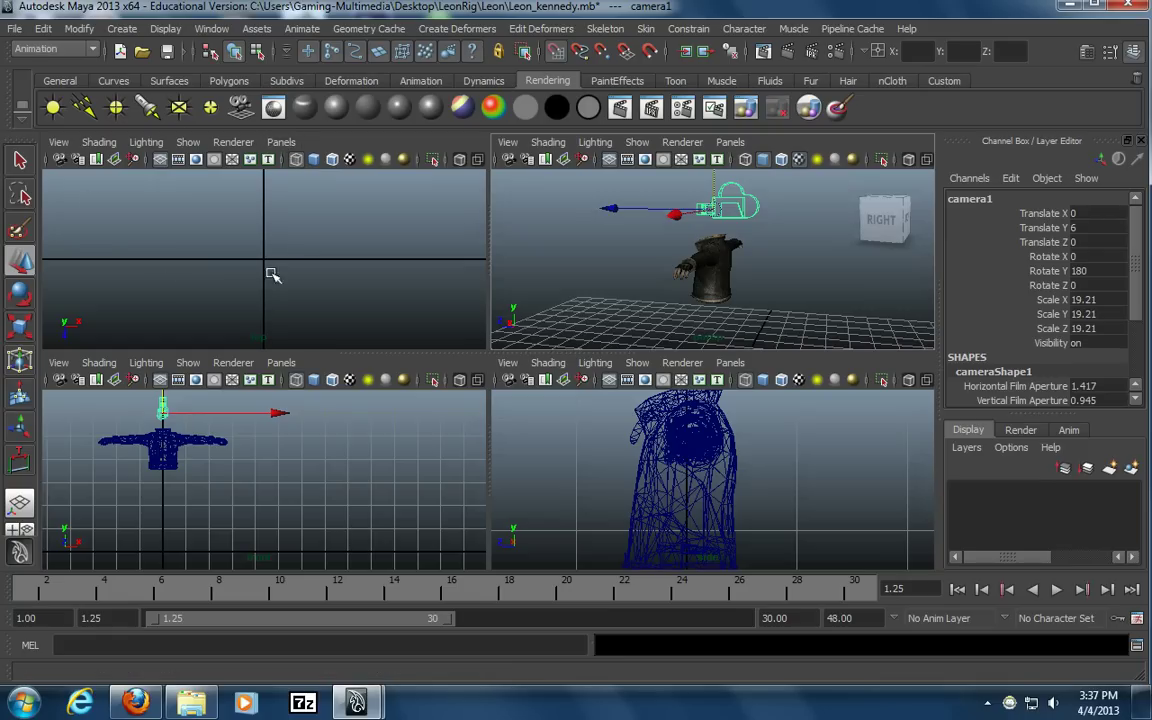
pyautogui.click(283, 143)
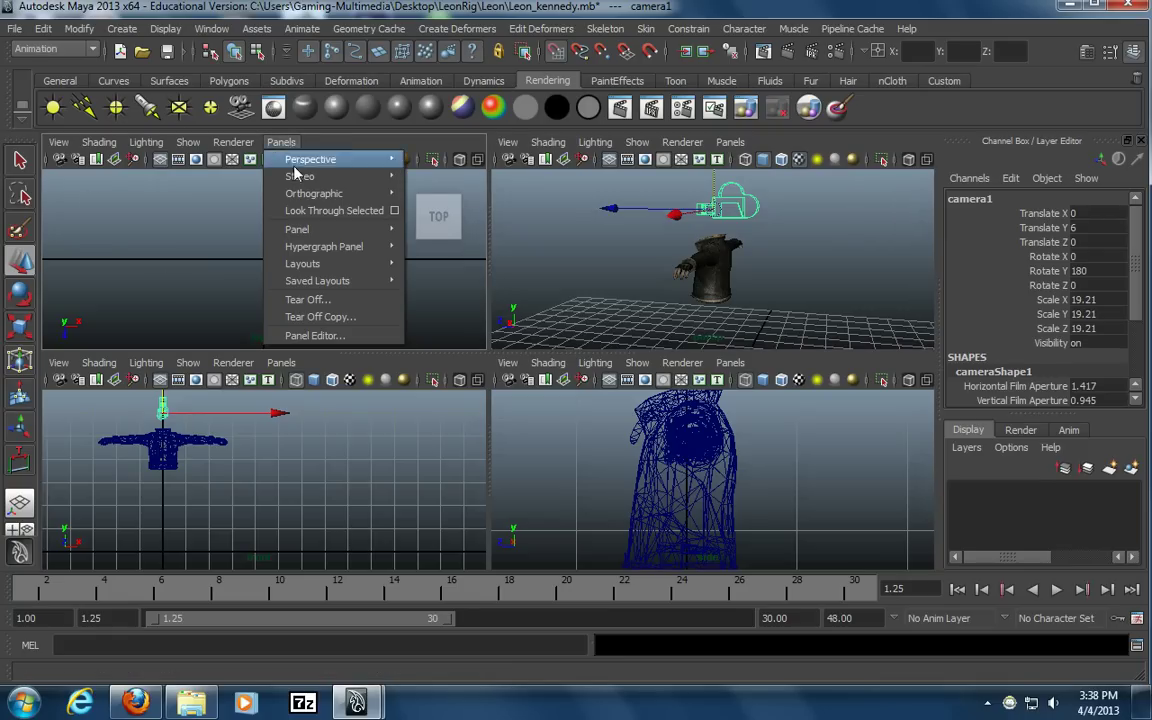
pyautogui.moveTo(297, 163)
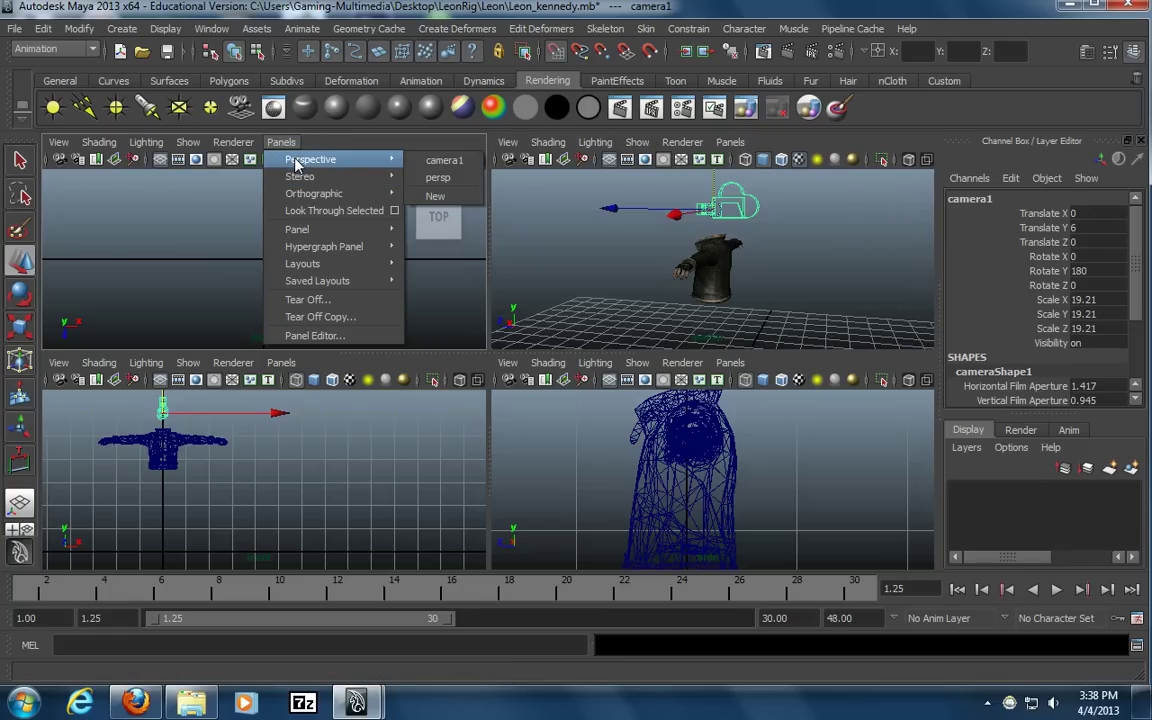
pyautogui.click(443, 160)
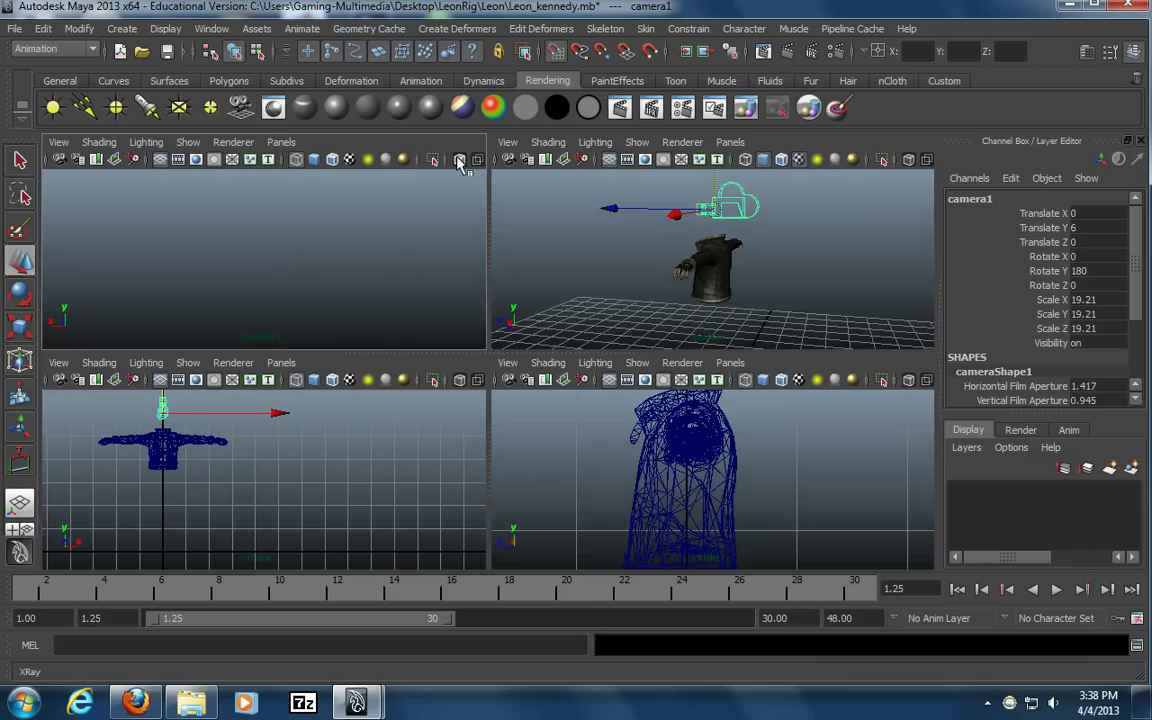
# Display the resolution gate in the camera1 view
pyautogui.click(99, 142)
pyautogui.click(59, 142)
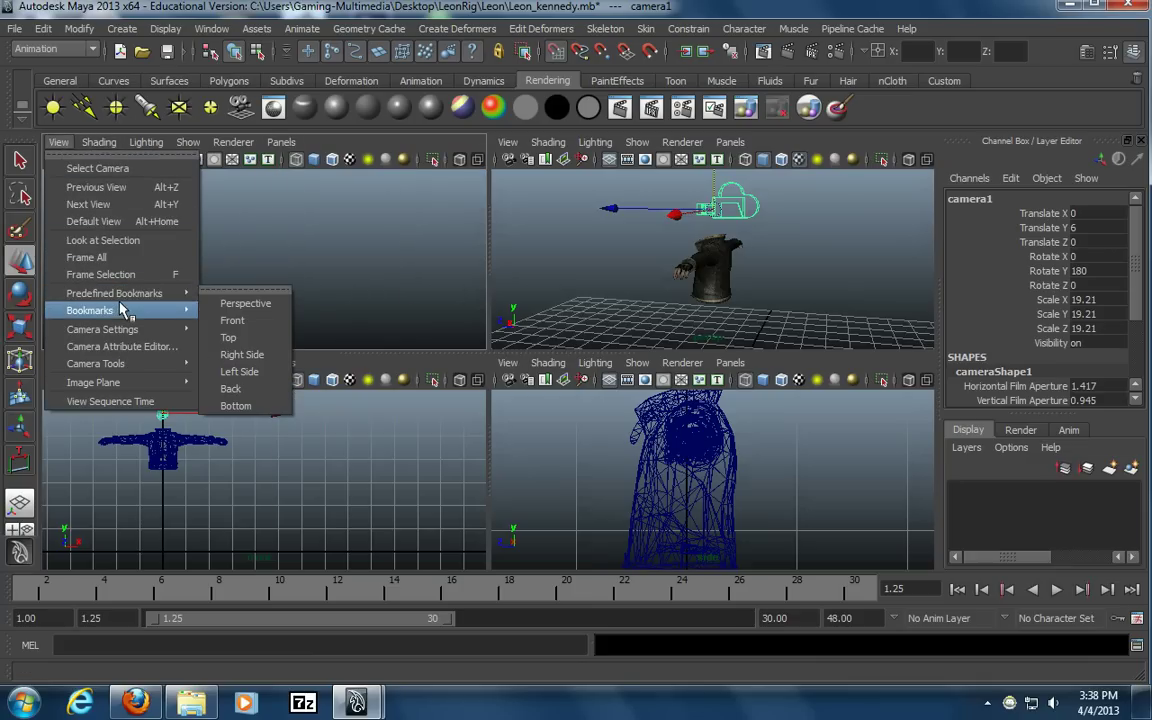
pyautogui.moveTo(122, 330)
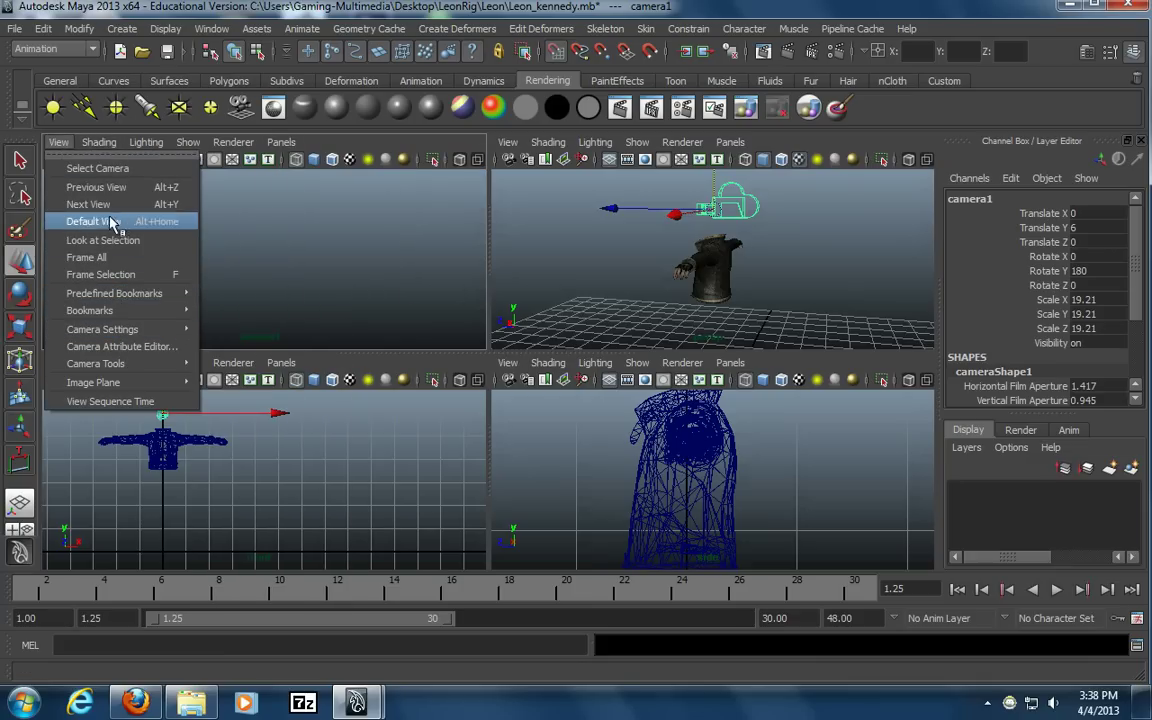
pyautogui.moveTo(122, 296)
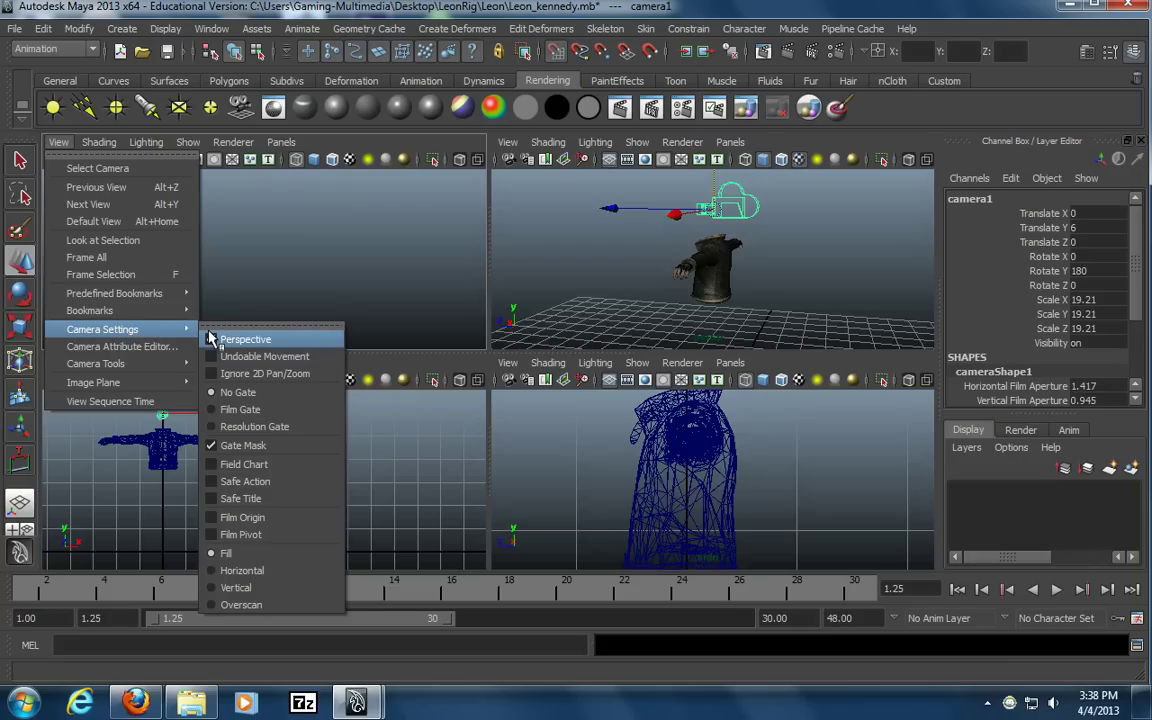
pyautogui.click(240, 426)
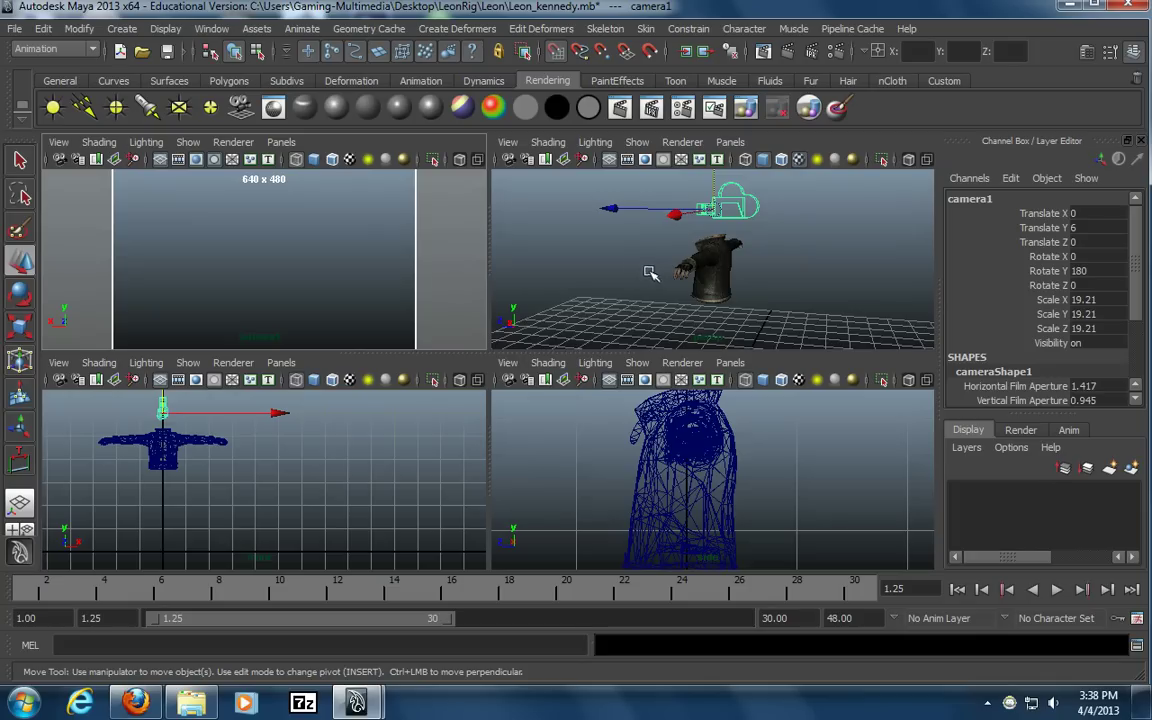
# Try moving the jacket to Y 1.21 and Z 0.712 and rotating it -54.621 degrees about Y in front of camera1
pyautogui.click(712, 272)
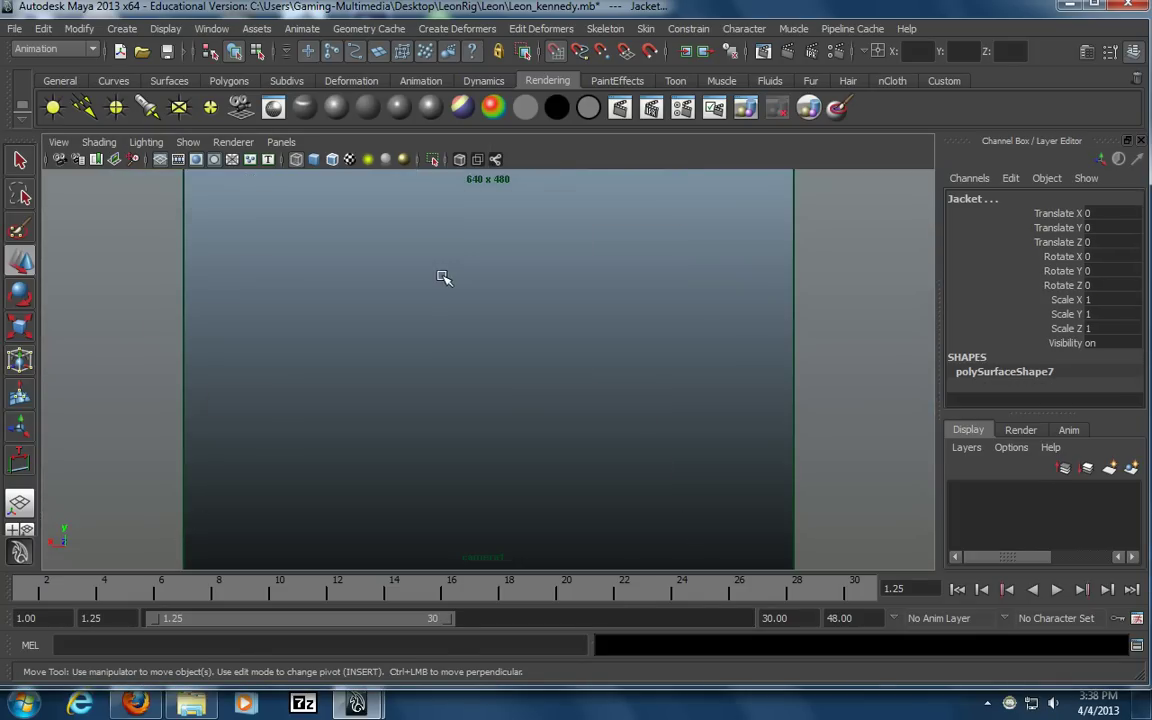
pyautogui.press('space')
pyautogui.click(717, 318)
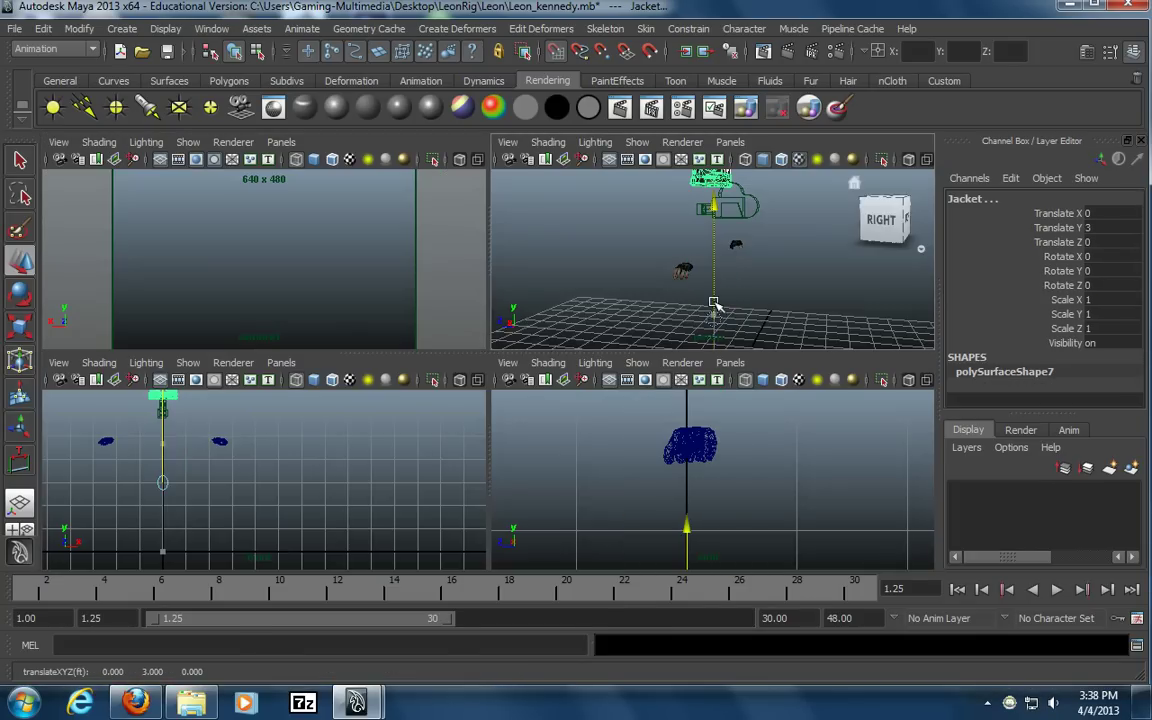
pyautogui.hotkey('ctrl', 'z')
pyautogui.moveTo(715, 318); pyautogui.dragTo(716, 278)
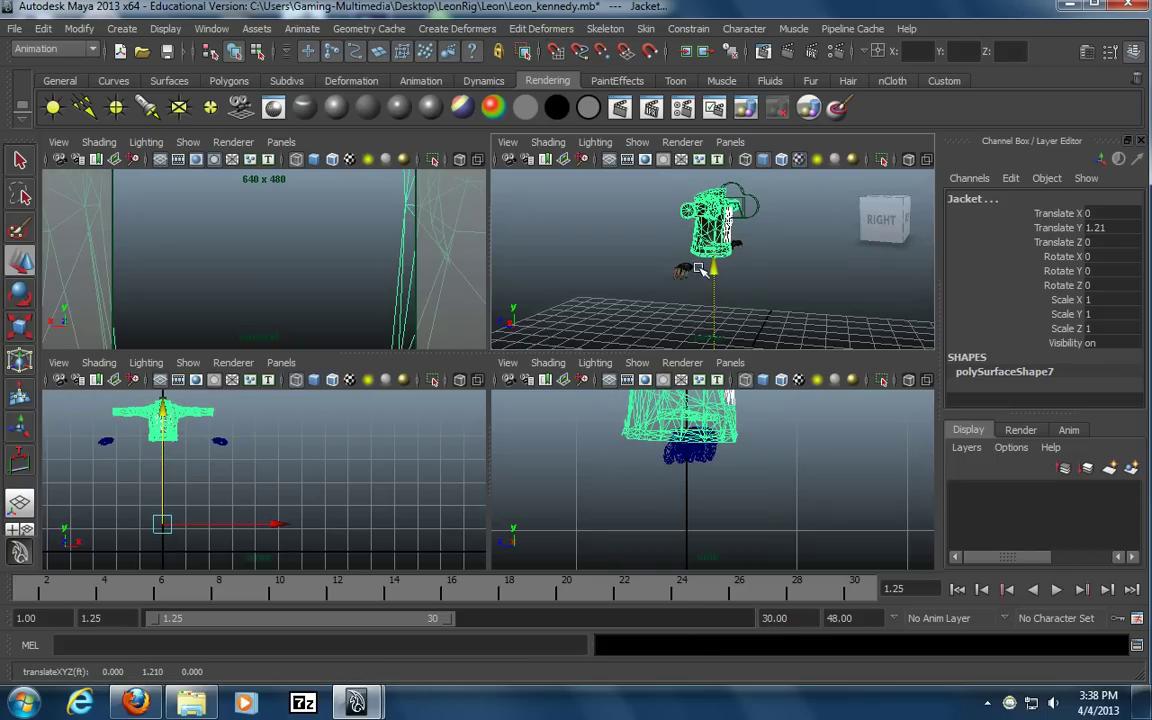
pyautogui.keyDown('shift'); pyautogui.moveTo(826, 297); pyautogui.dragTo(801, 297, button='middle'); pyautogui.keyUp('shift')
pyautogui.press('e')
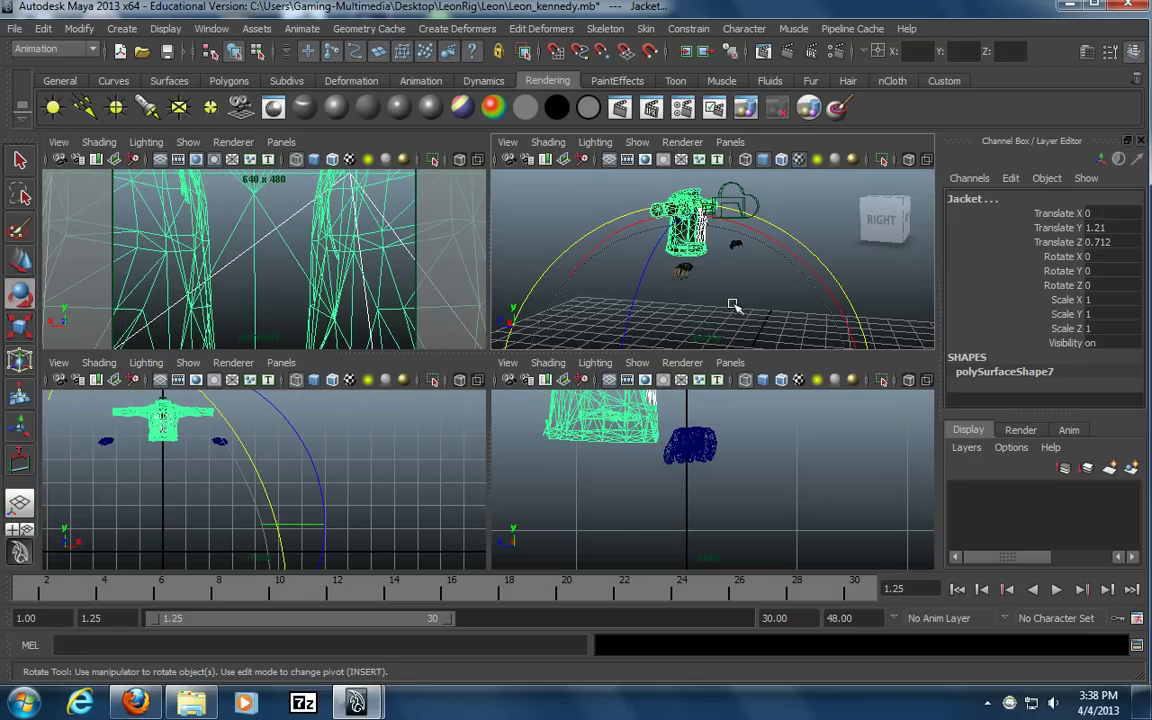
pyautogui.keyDown('alt'); pyautogui.moveTo(824, 288); pyautogui.dragTo(622, 318); pyautogui.keyUp('alt')
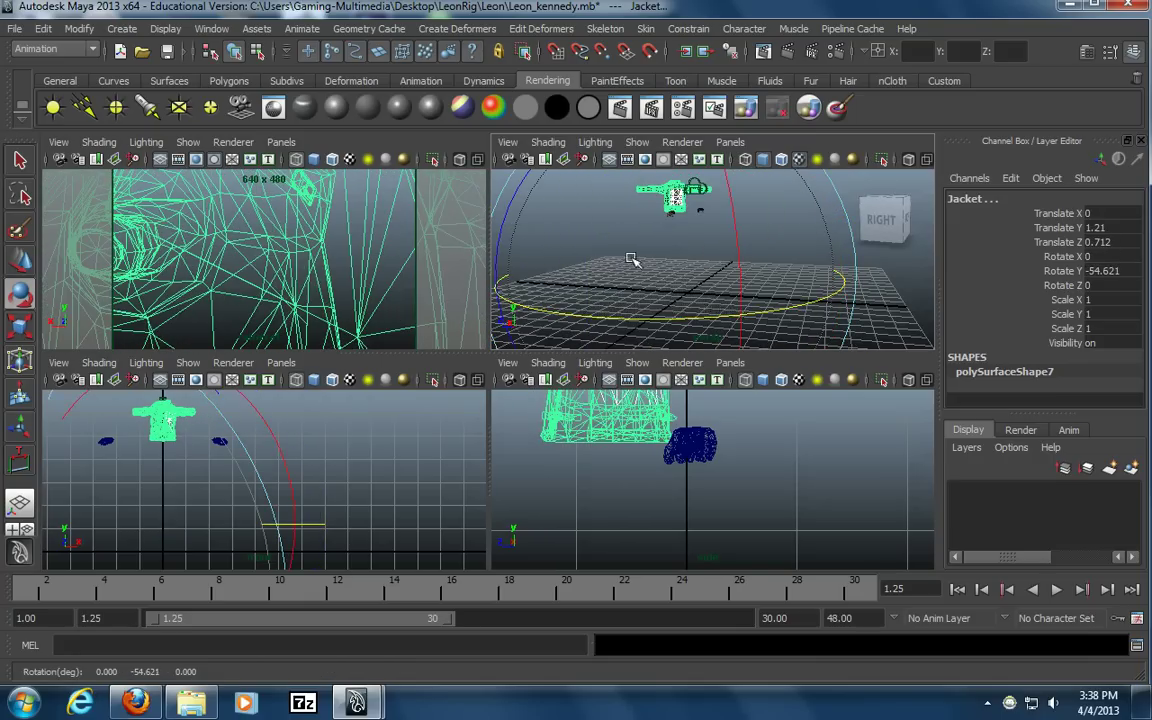
# Undo the jacket's trial rotation and moves and deselect it
pyautogui.press('w')
pyautogui.hotkey('ctrl', 'z')
pyautogui.hotkey('ctrl', 'z')
pyautogui.hotkey('ctrl', 'z')
pyautogui.hotkey('ctrl', 'z')
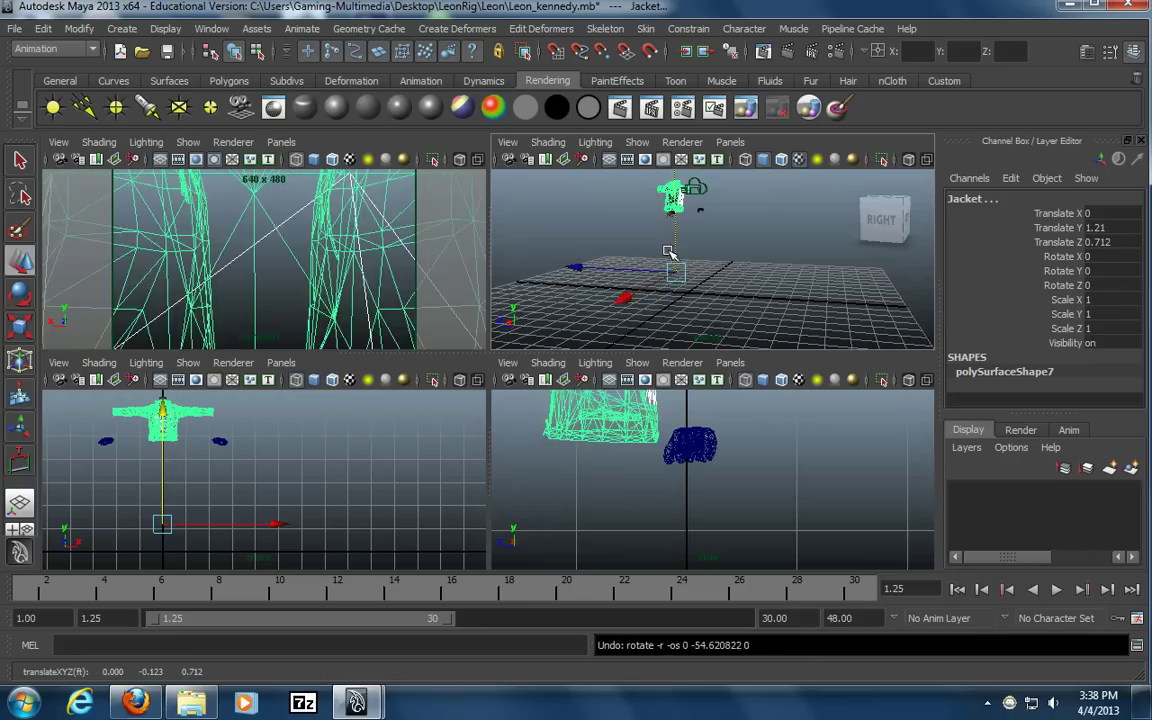
pyautogui.hotkey('ctrl', 'z')
pyautogui.click(739, 236)
pyautogui.keyDown('alt'); pyautogui.moveTo(670, 245); pyautogui.dragTo(653, 283, button='middle'); pyautogui.keyUp('alt')
pyautogui.keyDown('alt'); pyautogui.moveTo(653, 283); pyautogui.dragTo(683, 277, button='right'); pyautogui.keyUp('alt')
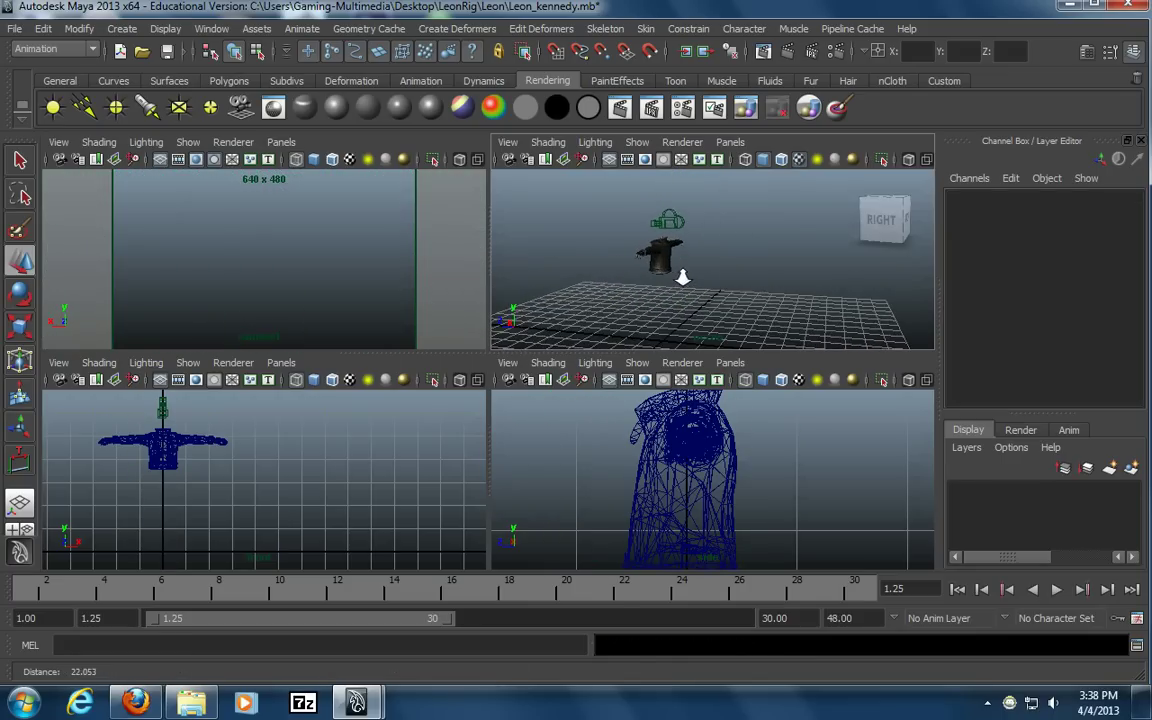
# Switch the camera1 panel back to the perspective view and restore the standard four-view layout
pyautogui.click(188, 142)
pyautogui.click(405, 134)
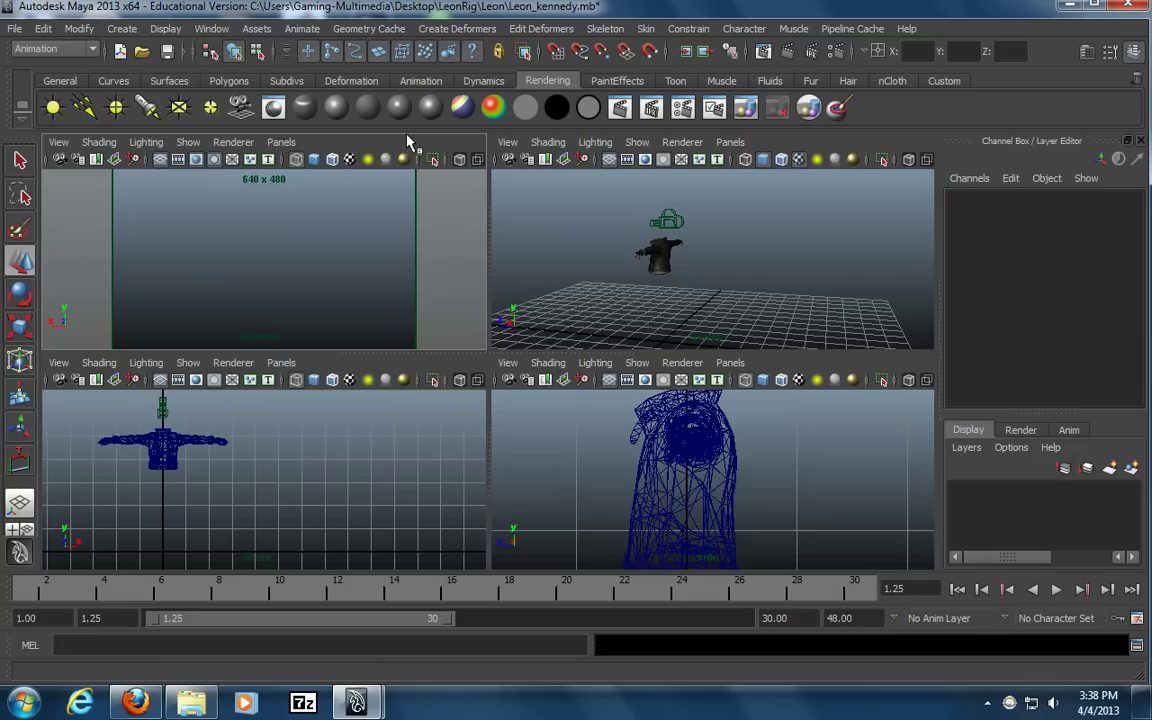
pyautogui.click(284, 145)
pyautogui.moveTo(294, 164)
pyautogui.click(437, 178)
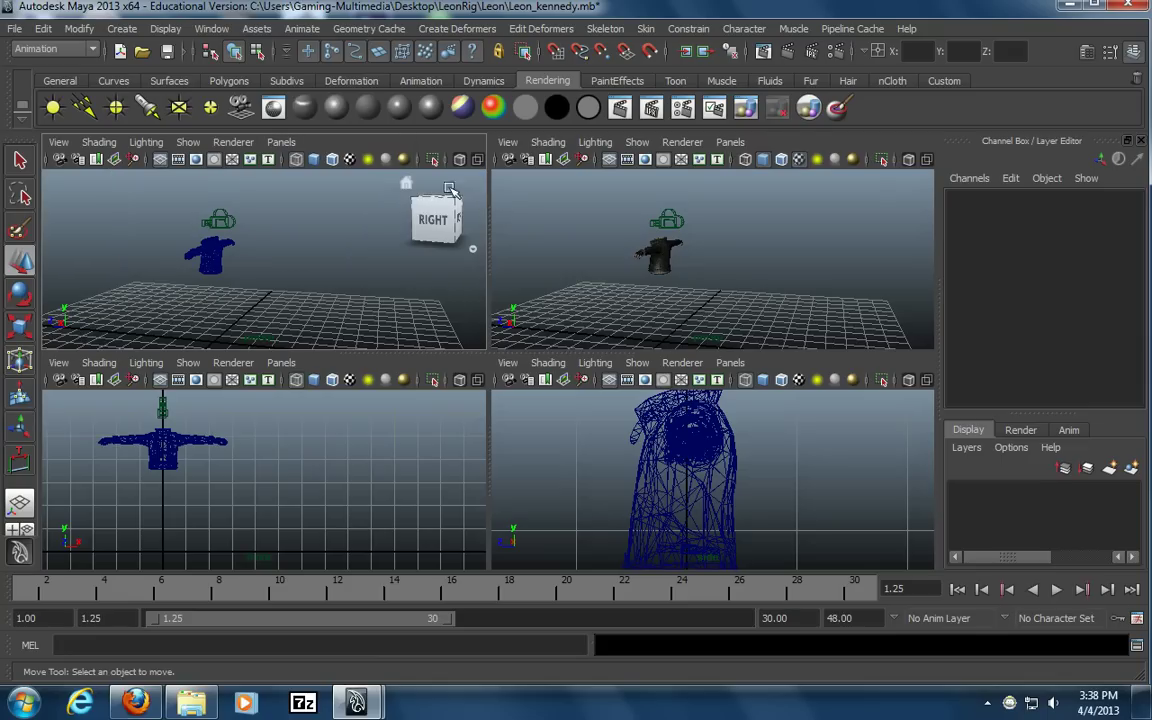
pyautogui.click(26, 533)
# Maximize the perspective view and move camera1 to Y 5.54 and Z -1.182, behind the jacket
pyautogui.press('space')
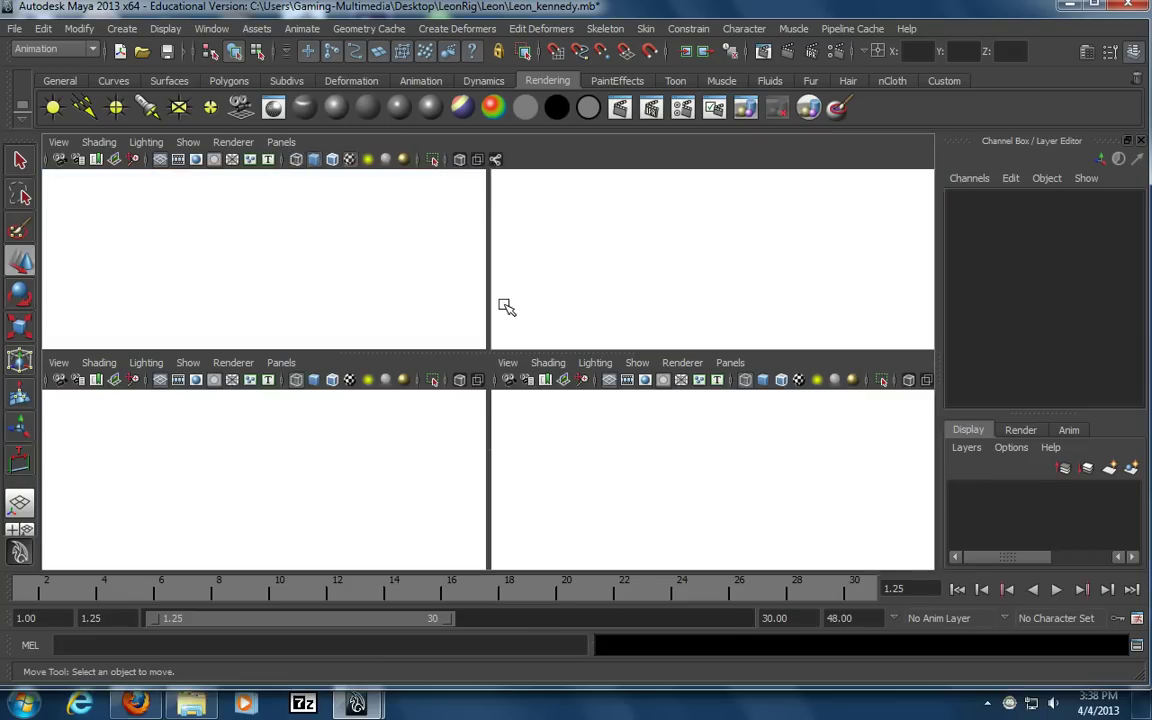
pyautogui.keyDown('alt'); pyautogui.moveTo(344, 360); pyautogui.dragTo(422, 381); pyautogui.keyUp('alt')
pyautogui.keyDown('alt'); pyautogui.moveTo(305, 370); pyautogui.dragTo(618, 376, button='right'); pyautogui.keyUp('alt')
pyautogui.click(506, 324)
pyautogui.keyDown('alt'); pyautogui.moveTo(478, 365); pyautogui.dragTo(556, 381); pyautogui.keyUp('alt')
pyautogui.keyDown('alt'); pyautogui.moveTo(556, 381); pyautogui.dragTo(525, 363, button='right'); pyautogui.keyUp('alt')
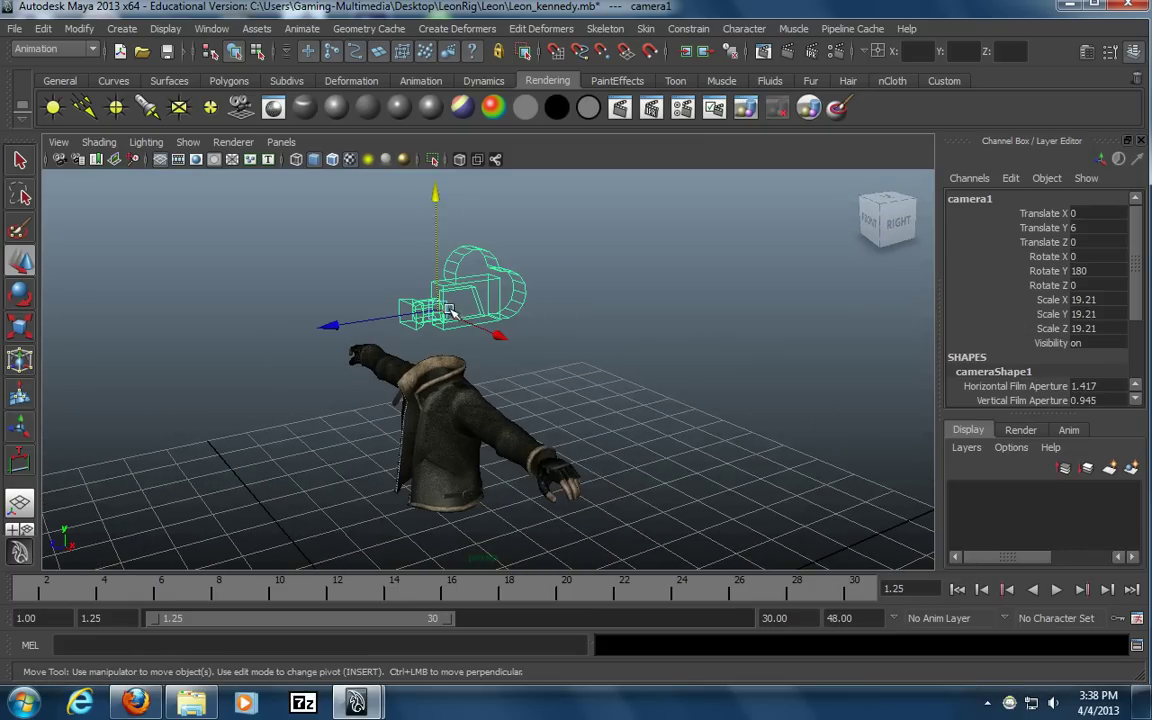
pyautogui.keyDown('alt'); pyautogui.moveTo(655, 353); pyautogui.dragTo(1120, 346); pyautogui.keyUp('alt')
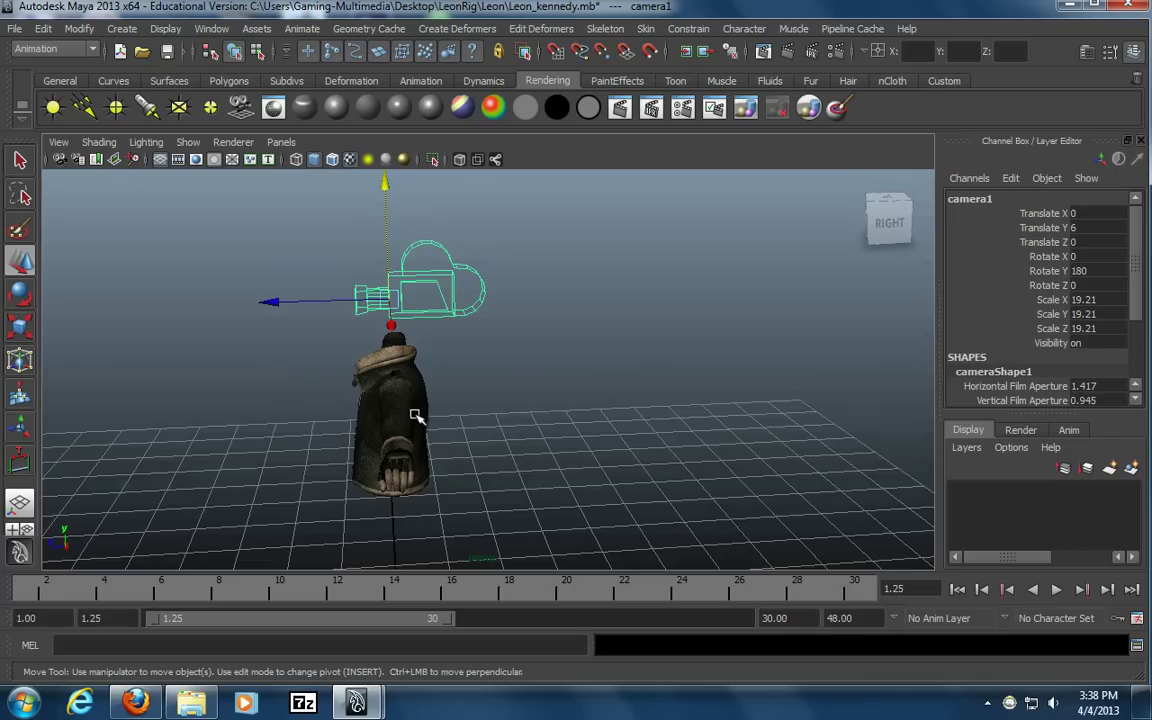
pyautogui.moveTo(384, 262); pyautogui.dragTo(388, 295)
pyautogui.moveTo(344, 334); pyautogui.dragTo(604, 456)
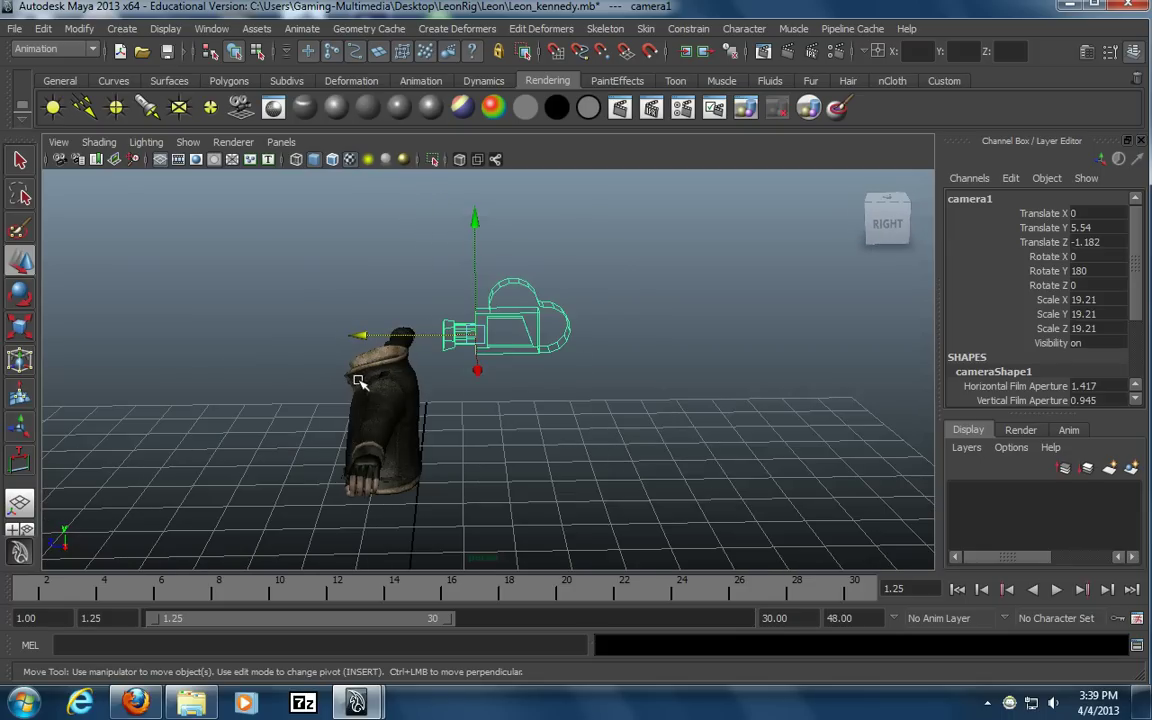
# Select camera1 behind the jacket and delete it from the scene
pyautogui.keyDown('alt'); pyautogui.moveTo(488, 419); pyautogui.dragTo(538, 418); pyautogui.keyUp('alt')
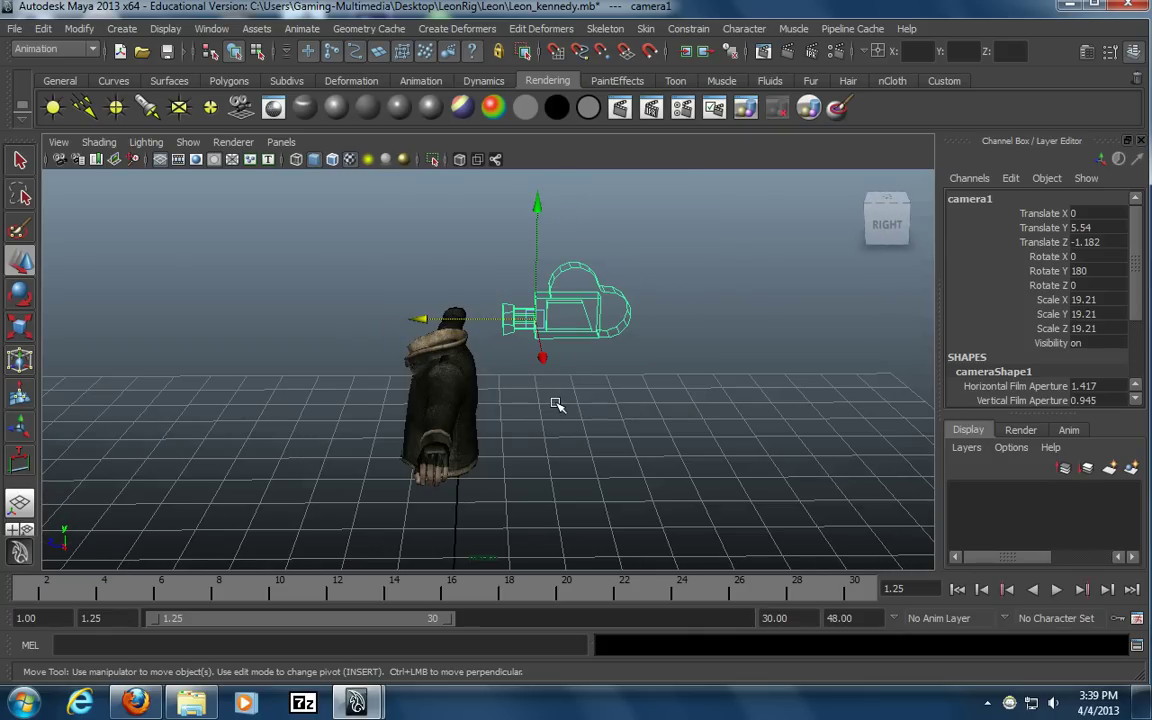
pyautogui.click(650, 376)
pyautogui.click(625, 321)
pyautogui.keyDown('alt'); pyautogui.moveTo(753, 378); pyautogui.dragTo(721, 374); pyautogui.keyUp('alt')
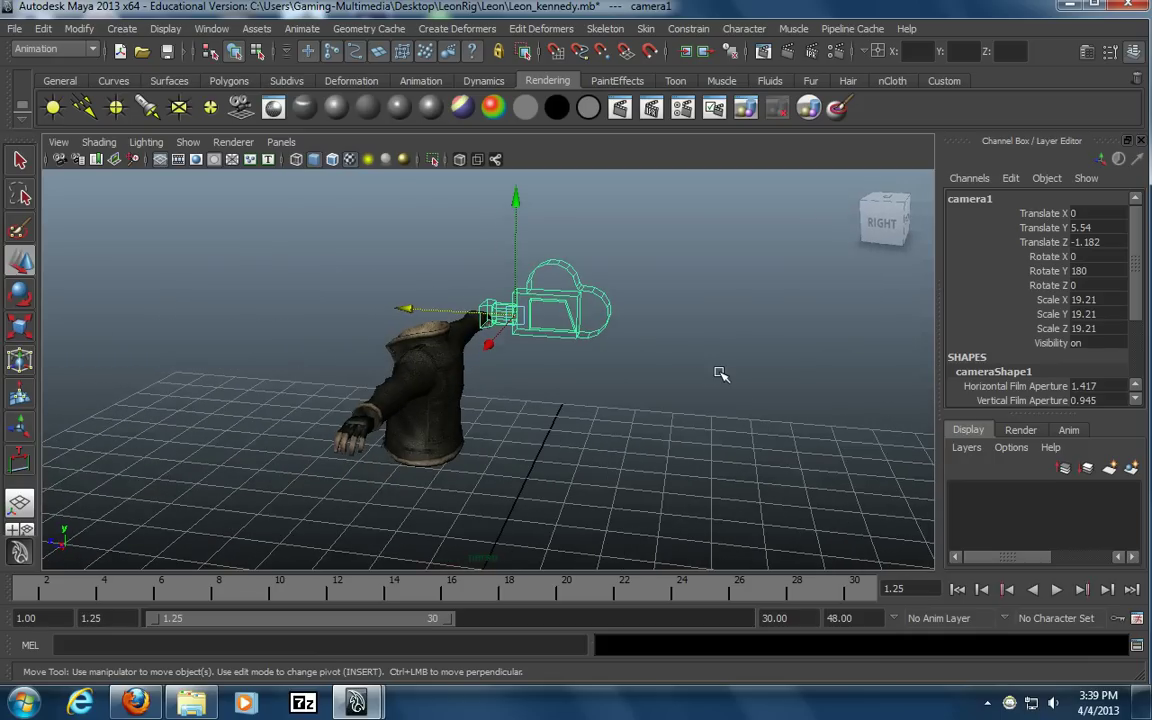
pyautogui.press('Delete')
# Look over the jacket from the front in perspective, and maximize the front view with the jacket framed in it
pyautogui.keyDown('alt'); pyautogui.moveTo(388, 384); pyautogui.dragTo(611, 401); pyautogui.keyUp('alt')
pyautogui.keyDown('alt'); pyautogui.moveTo(427, 387); pyautogui.dragTo(648, 375, button='right'); pyautogui.keyUp('alt')
pyautogui.keyDown('alt'); pyautogui.moveTo(648, 375); pyautogui.dragTo(548, 330, button='middle'); pyautogui.keyUp('alt')
pyautogui.keyDown('alt'); pyautogui.moveTo(548, 330); pyautogui.dragTo(543, 375); pyautogui.keyUp('alt')
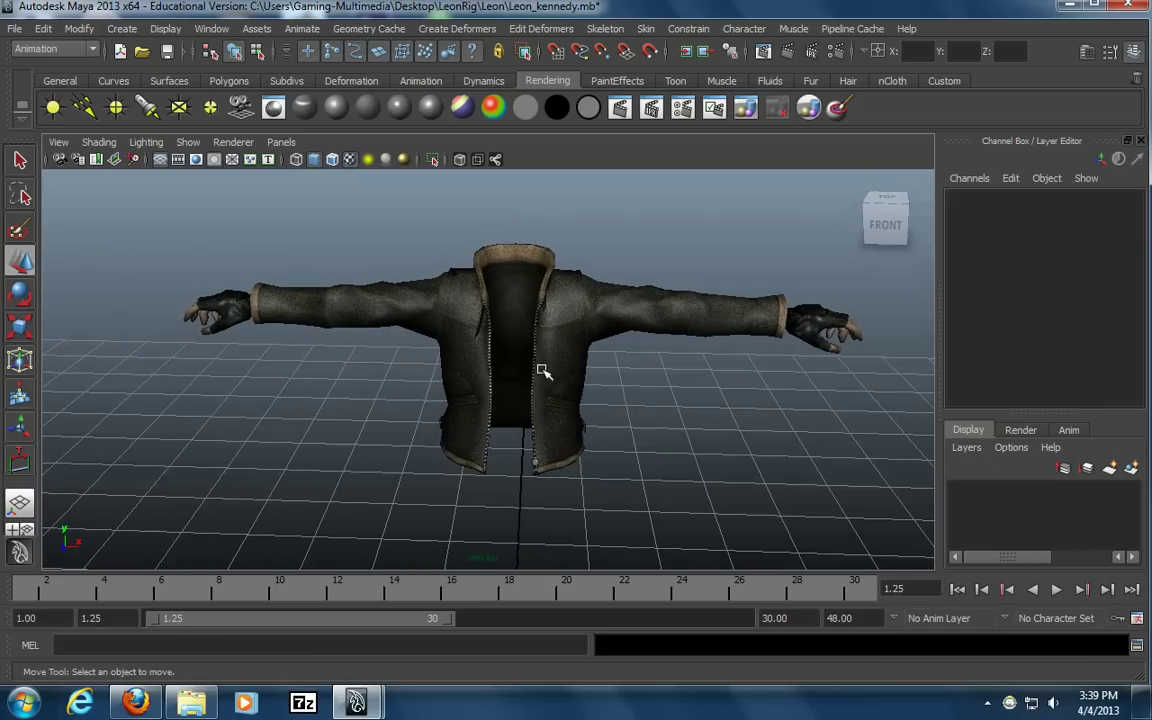
pyautogui.keyDown('alt'); pyautogui.moveTo(558, 337); pyautogui.dragTo(559, 351, button='middle'); pyautogui.keyUp('alt')
pyautogui.keyDown('alt'); pyautogui.moveTo(568, 347); pyautogui.dragTo(540, 352); pyautogui.keyUp('alt')
pyautogui.press('space')
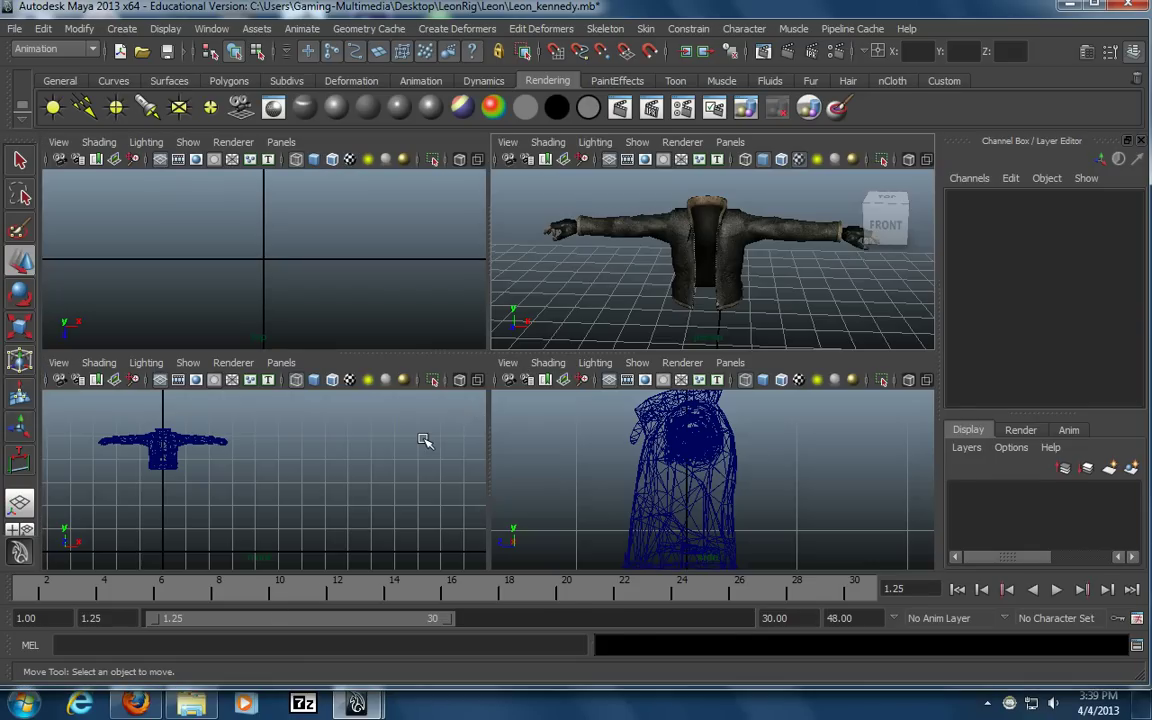
pyautogui.press('space')
pyautogui.keyDown('alt'); pyautogui.moveTo(200, 406); pyautogui.dragTo(522, 405, button='right'); pyautogui.keyUp('alt')
pyautogui.keyDown('alt'); pyautogui.moveTo(347, 406); pyautogui.dragTo(650, 452, button='middle'); pyautogui.keyUp('alt')
pyautogui.keyDown('alt'); pyautogui.moveTo(650, 452); pyautogui.dragTo(799, 447, button='right'); pyautogui.keyUp('alt')
pyautogui.keyDown('alt'); pyautogui.moveTo(625, 422); pyautogui.dragTo(658, 486, button='middle'); pyautogui.keyUp('alt')
pyautogui.keyDown('alt'); pyautogui.moveTo(481, 447); pyautogui.dragTo(625, 440, button='right'); pyautogui.keyUp('alt')
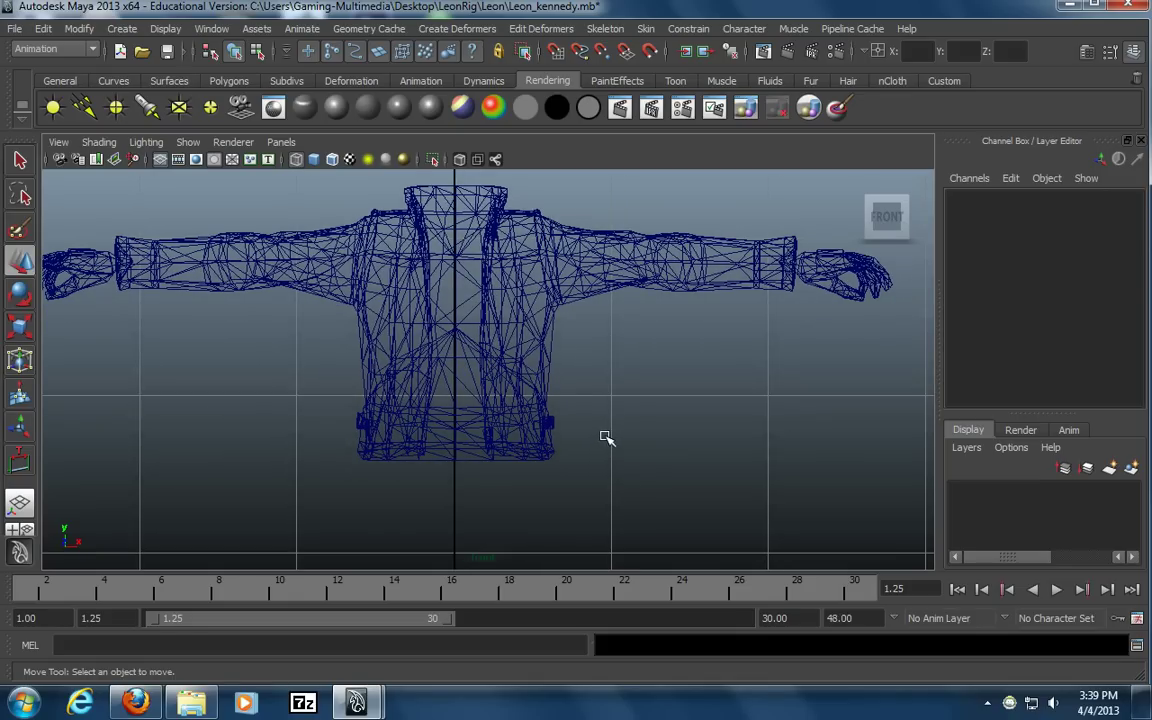
pyautogui.keyDown('alt'); pyautogui.moveTo(492, 522); pyautogui.dragTo(545, 499, button='middle'); pyautogui.keyUp('alt')
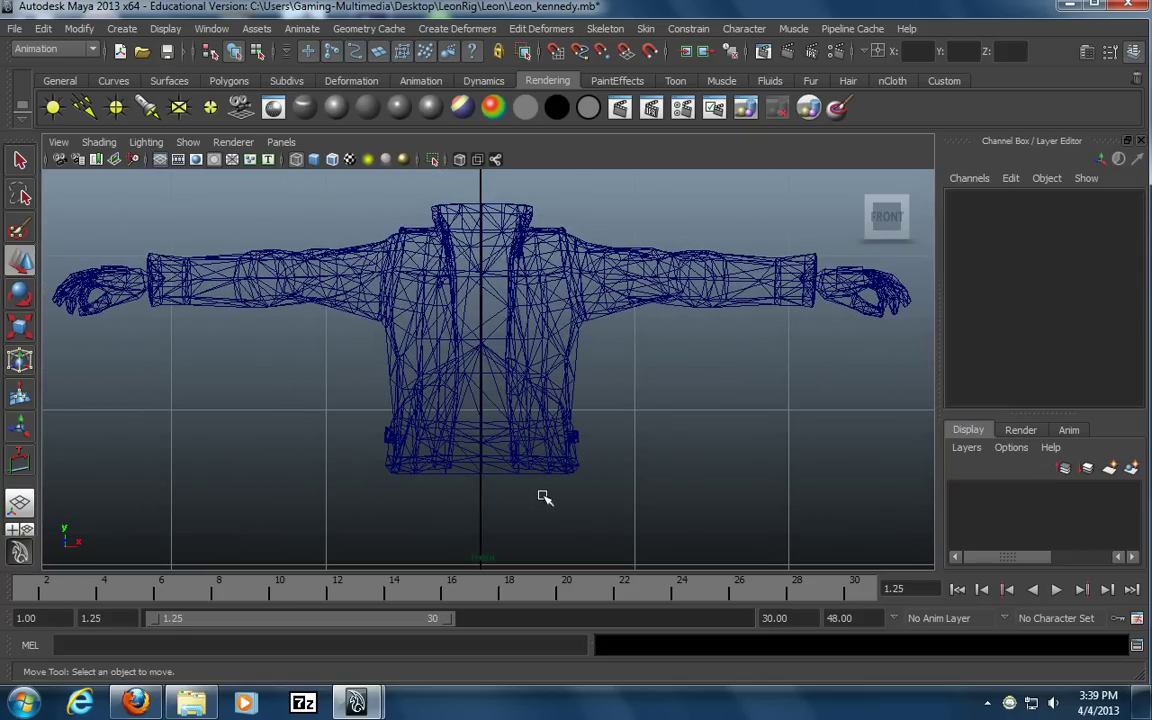
# Activate the Joint Tool and turn off Variable Bone Radius Settings in its tool settings
pyautogui.click(226, 80)
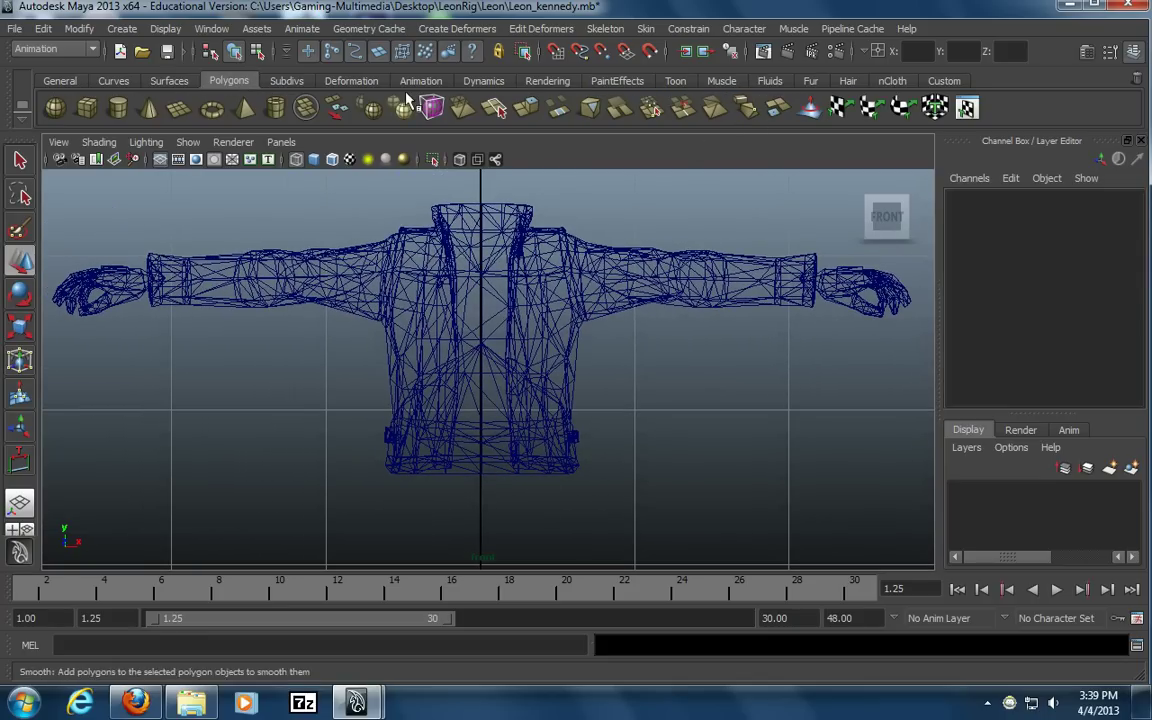
pyautogui.click(169, 80)
pyautogui.click(351, 80)
pyautogui.click(421, 80)
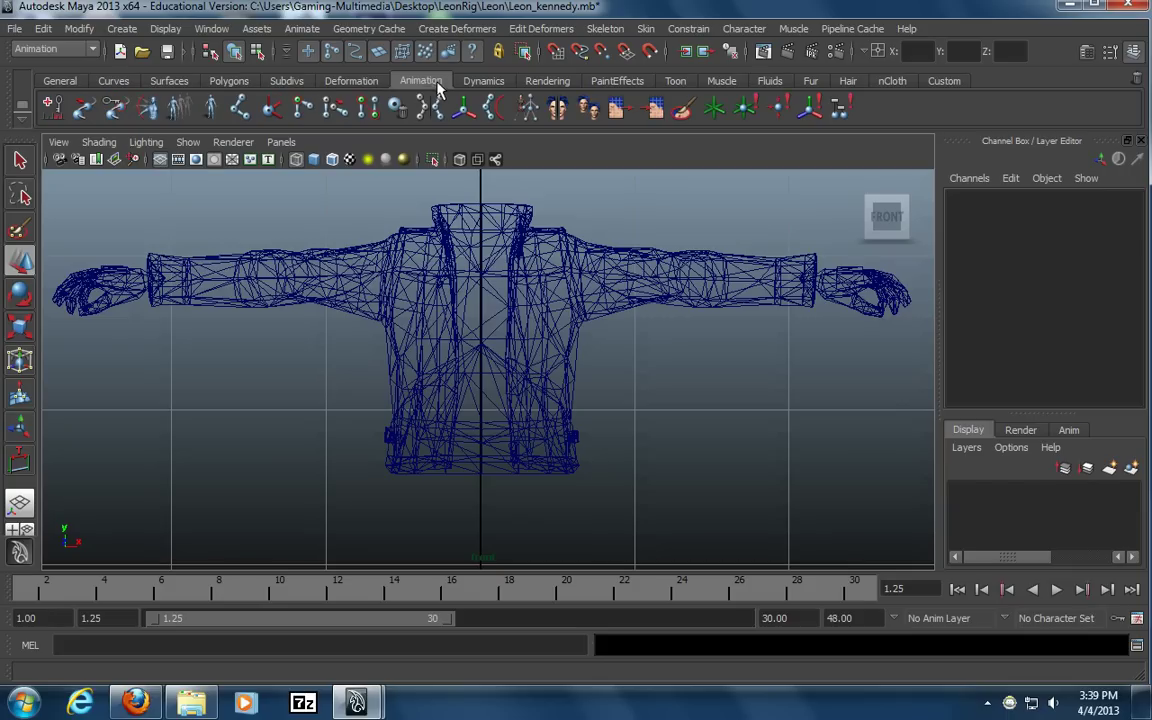
pyautogui.click(241, 108)
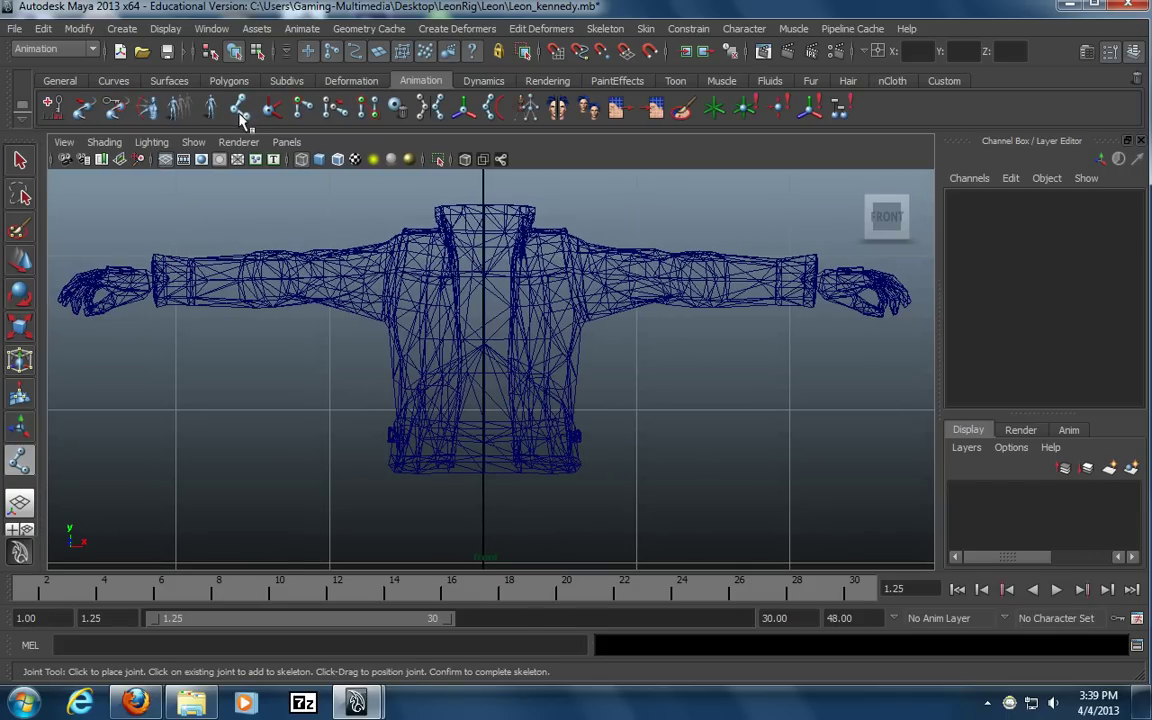
pyautogui.doubleClick(241, 108)
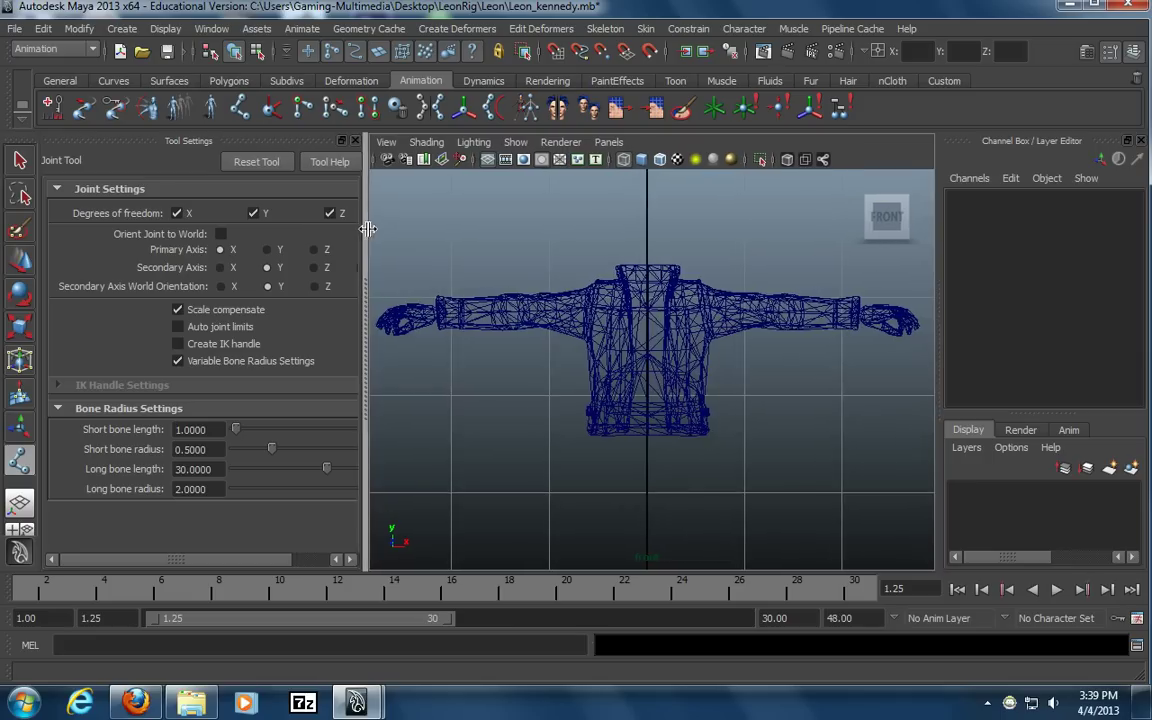
pyautogui.moveTo(507, 238); pyautogui.dragTo(432, 239)
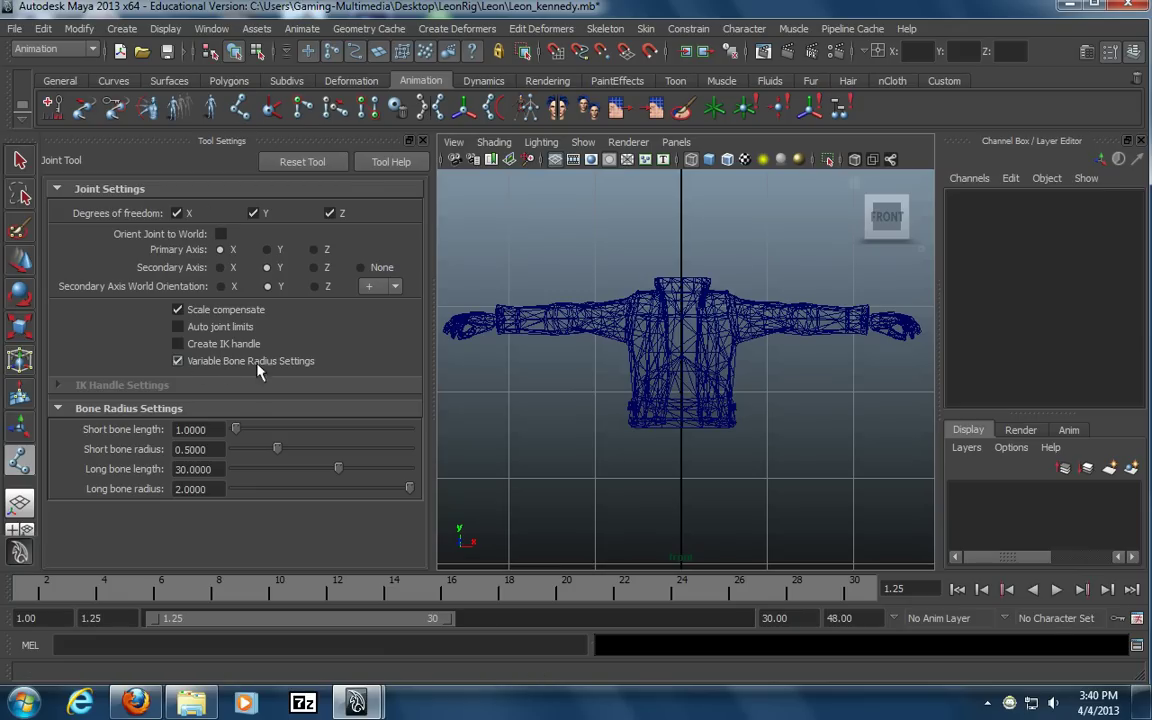
pyautogui.click(178, 362)
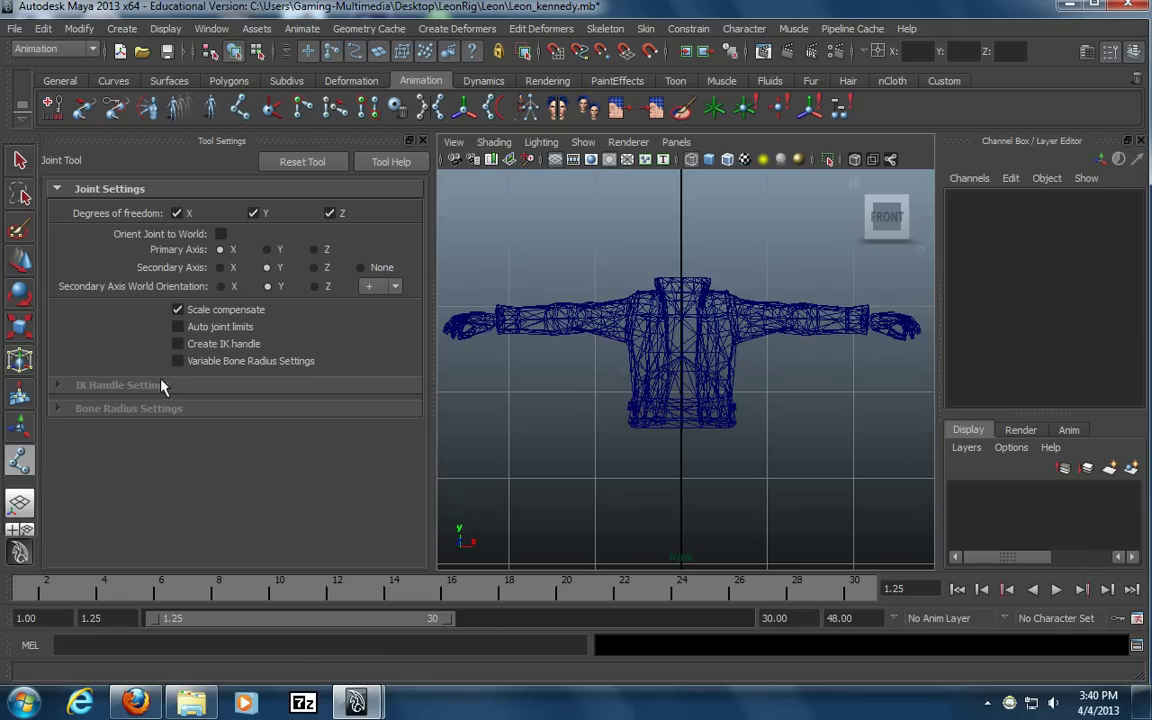
pyautogui.click(423, 142)
# Turn on grid snapping and place the root joint at the world origin below the jacket in the front view
pyautogui.keyDown('alt'); pyautogui.moveTo(581, 470); pyautogui.dragTo(583, 460, button='middle'); pyautogui.keyUp('alt')
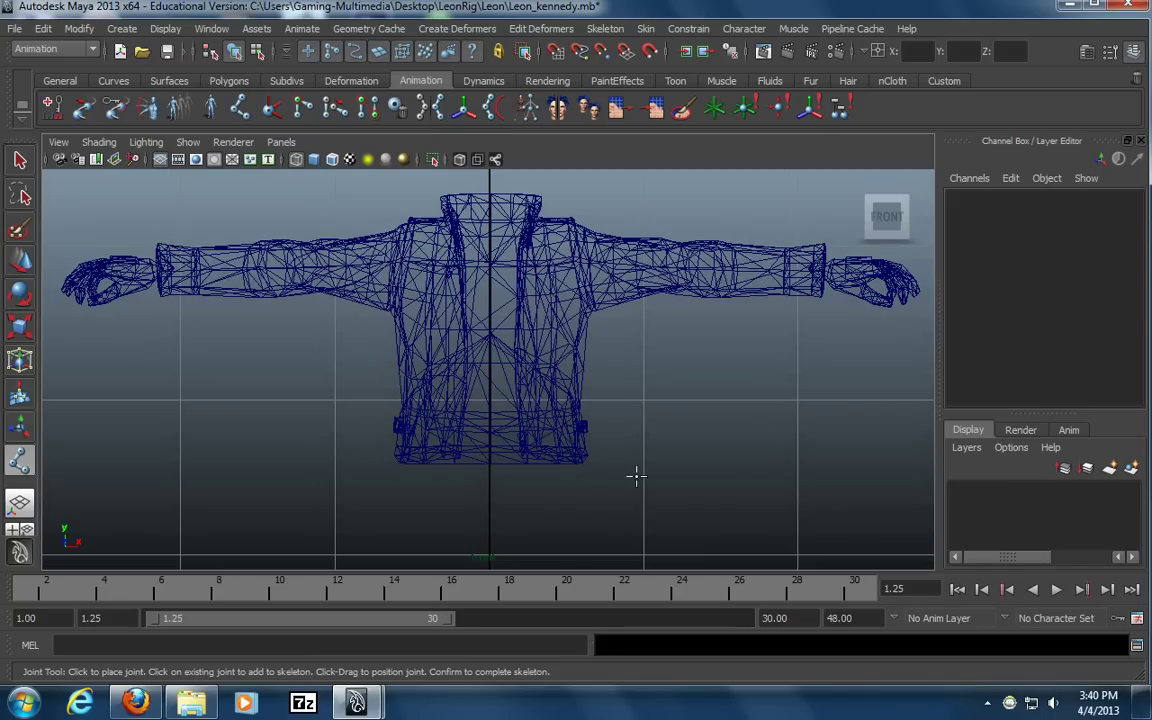
pyautogui.scroll(-5, 637, 477)
pyautogui.scroll(1, 638, 474)
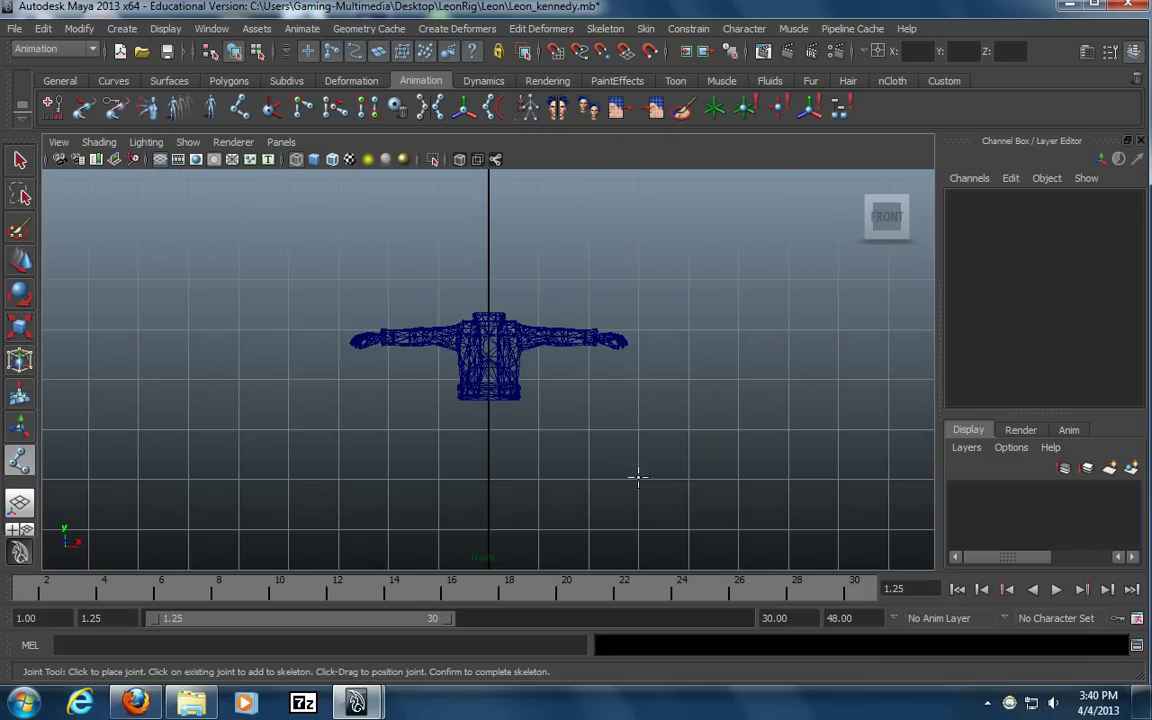
pyautogui.scroll(-3, 630, 462)
pyautogui.keyDown('alt'); pyautogui.moveTo(622, 447); pyautogui.dragTo(583, 393, button='middle'); pyautogui.keyUp('alt')
pyautogui.keyDown('alt'); pyautogui.moveTo(476, 442); pyautogui.dragTo(710, 362, button='right'); pyautogui.keyUp('alt')
pyautogui.keyDown('alt'); pyautogui.moveTo(710, 362); pyautogui.dragTo(717, 414, button='middle'); pyautogui.keyUp('alt')
pyautogui.keyDown('alt'); pyautogui.moveTo(609, 424); pyautogui.dragTo(720, 417, button='right'); pyautogui.keyUp('alt')
pyautogui.keyDown('alt'); pyautogui.moveTo(720, 417); pyautogui.dragTo(713, 411, button='middle'); pyautogui.keyUp('alt')
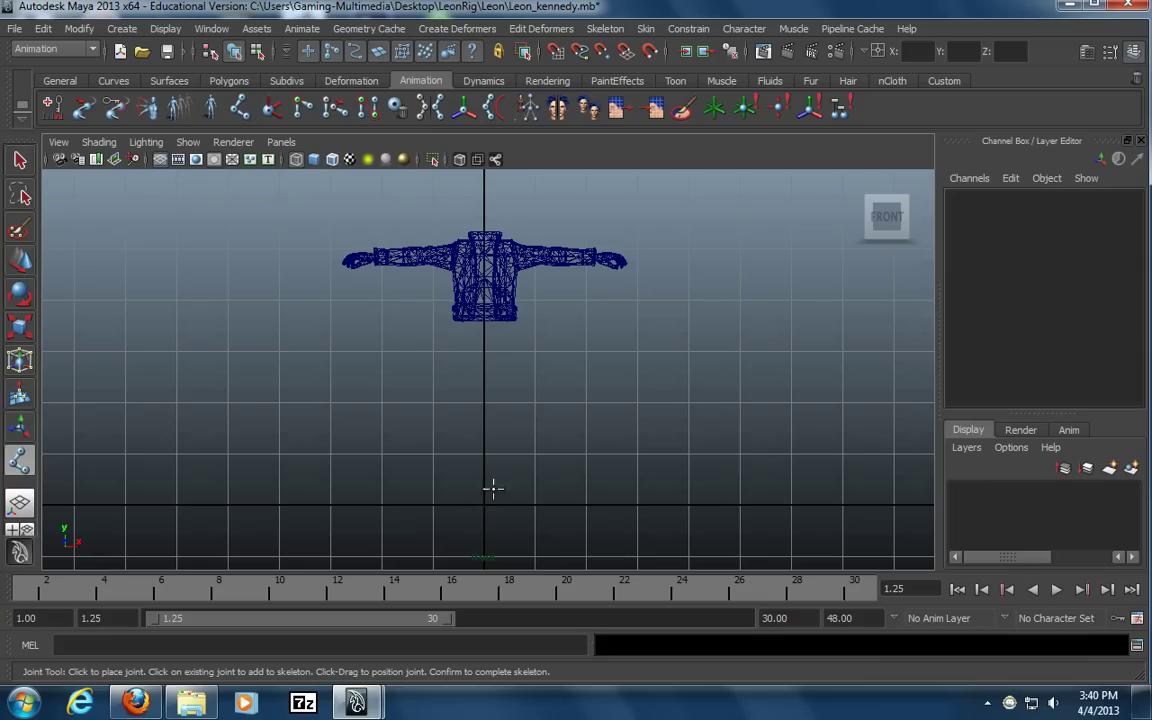
pyautogui.click(559, 59)
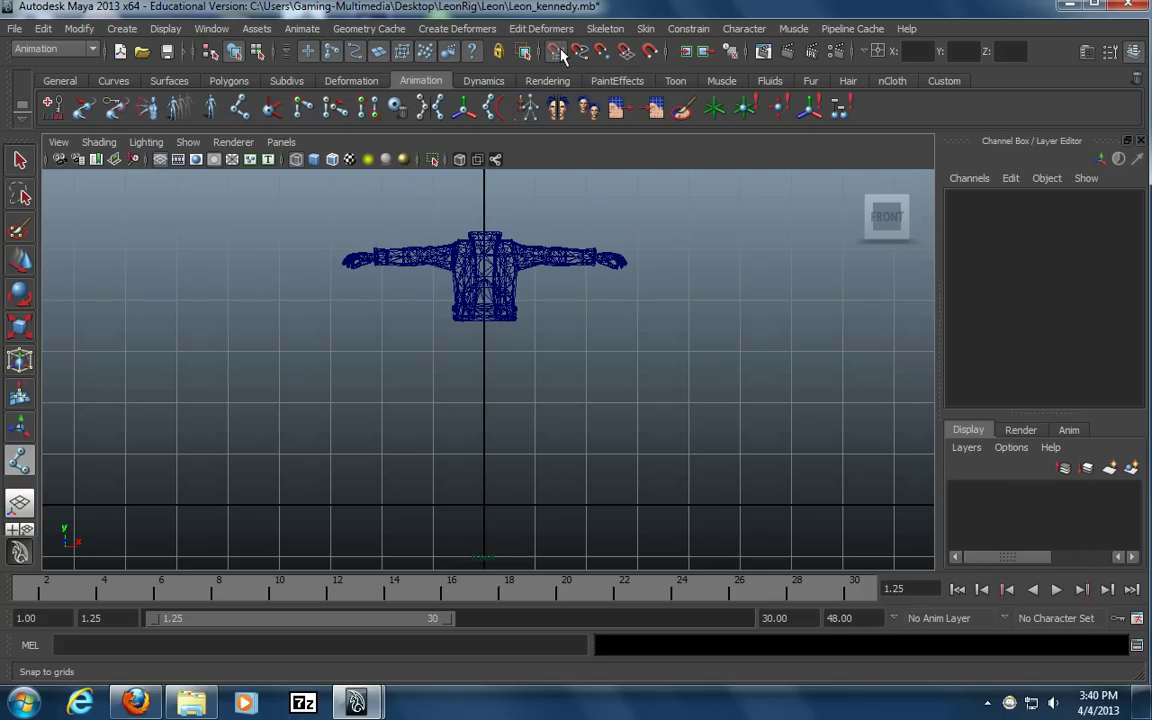
pyautogui.click(482, 505)
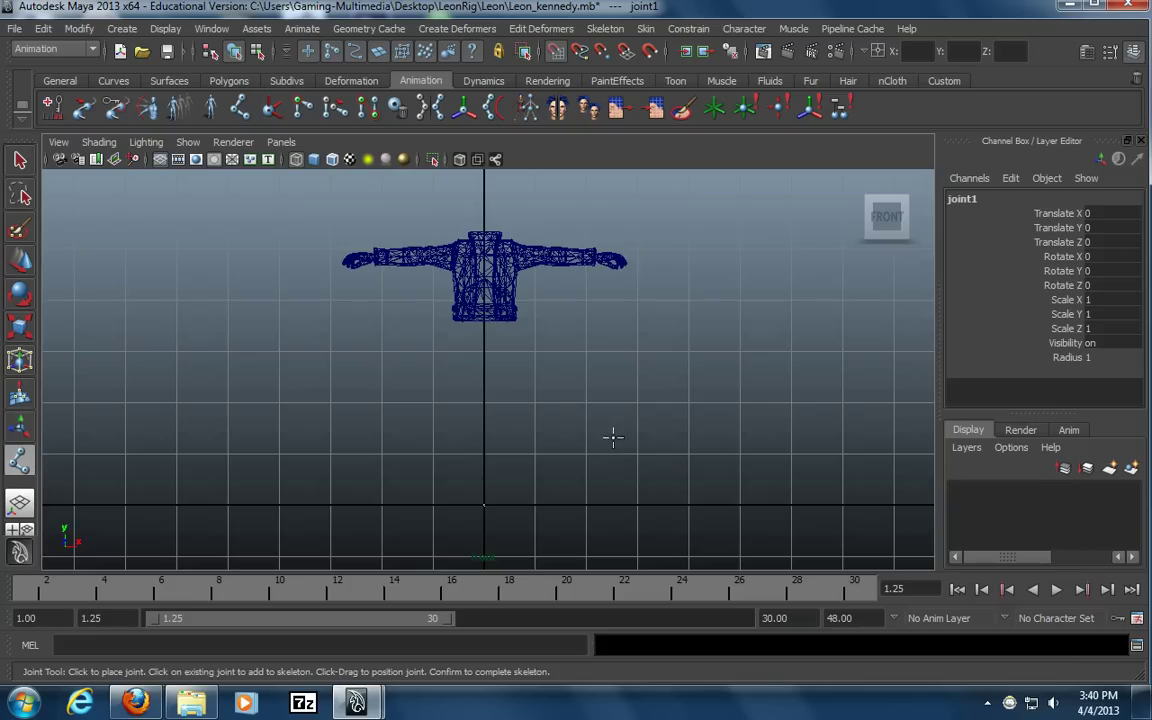
# Increase the joint display scale so the root joint draws larger, and return to the Select tool and the four-view layout
pyautogui.keyDown('alt'); pyautogui.moveTo(613, 437); pyautogui.dragTo(595, 381, button='middle'); pyautogui.keyUp('alt')
pyautogui.keyDown('alt'); pyautogui.moveTo(352, 437); pyautogui.dragTo(676, 462, button='right'); pyautogui.keyUp('alt')
pyautogui.keyDown('alt'); pyautogui.moveTo(676, 462); pyautogui.dragTo(681, 342, button='middle'); pyautogui.keyUp('alt')
pyautogui.keyDown('alt'); pyautogui.moveTo(324, 427); pyautogui.dragTo(1045, 375, button='right'); pyautogui.keyUp('alt')
pyautogui.keyDown('alt'); pyautogui.moveTo(786, 384); pyautogui.dragTo(811, 556, button='middle'); pyautogui.keyUp('alt')
pyautogui.keyDown('alt'); pyautogui.moveTo(779, 429); pyautogui.dragTo(771, 411, button='middle'); pyautogui.keyUp('alt')
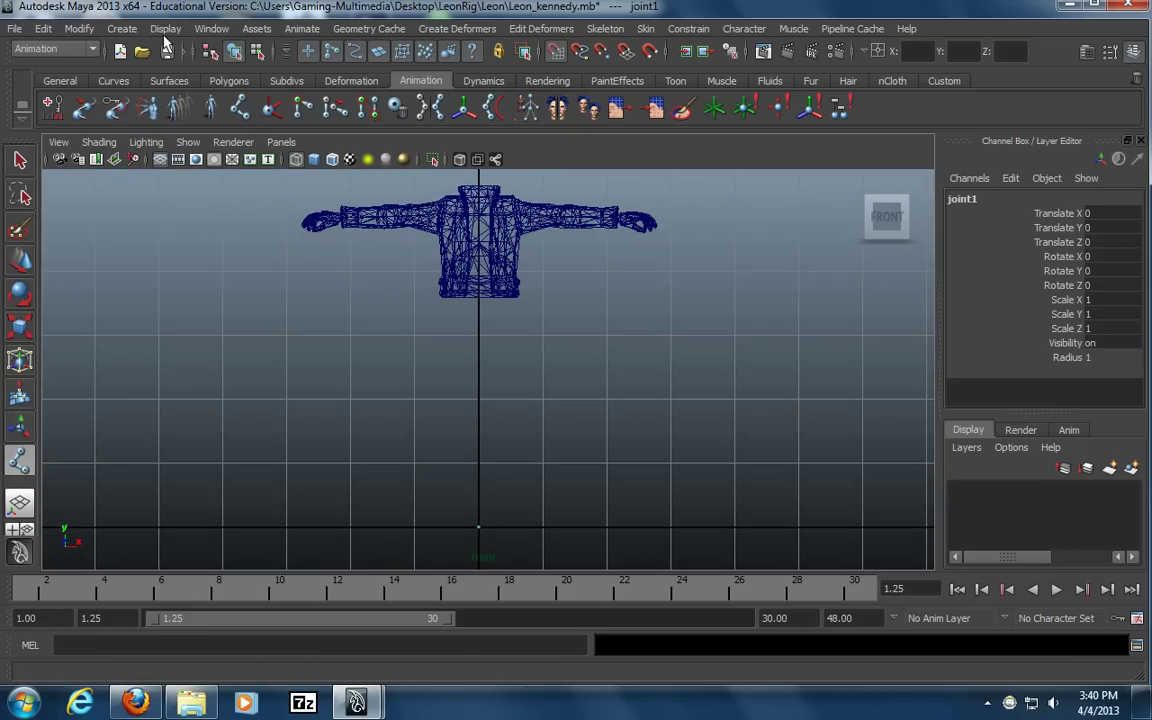
pyautogui.click(165, 29)
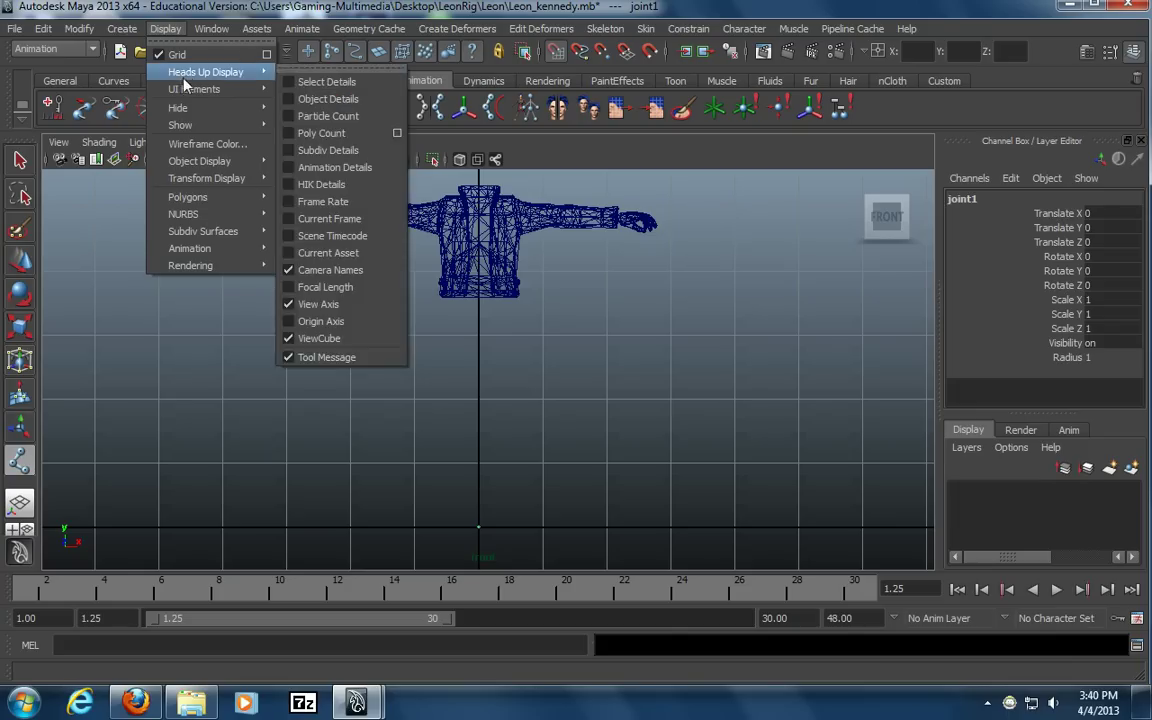
pyautogui.moveTo(202, 248)
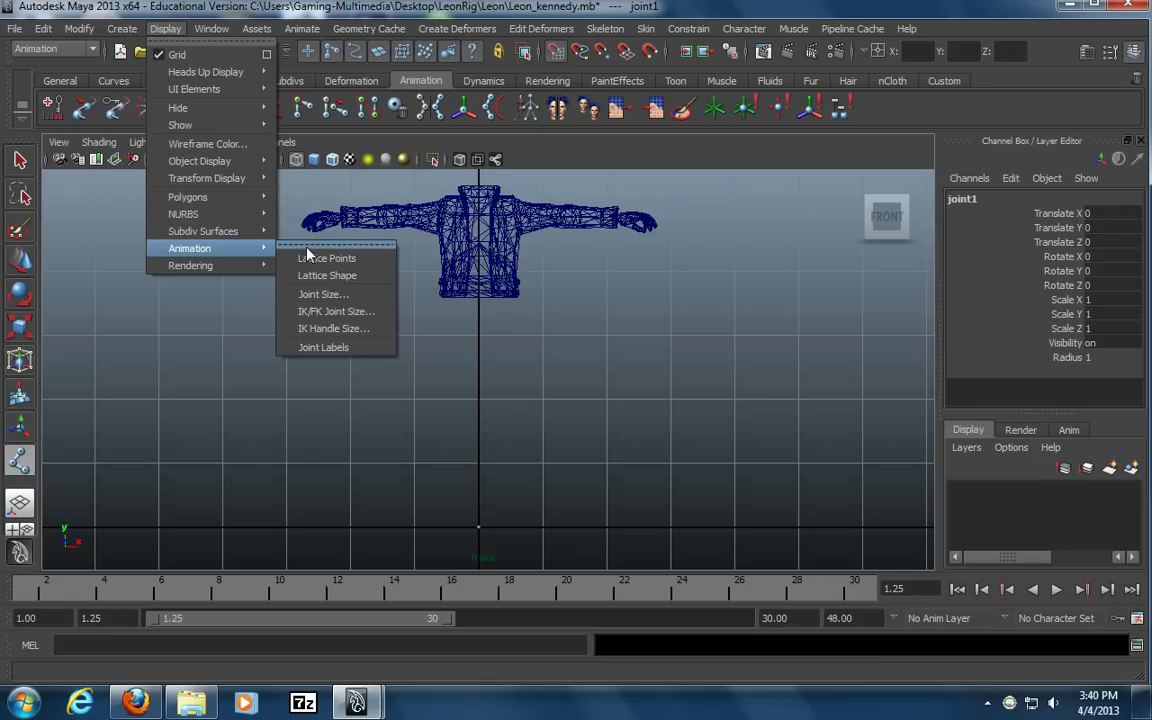
pyautogui.click(323, 296)
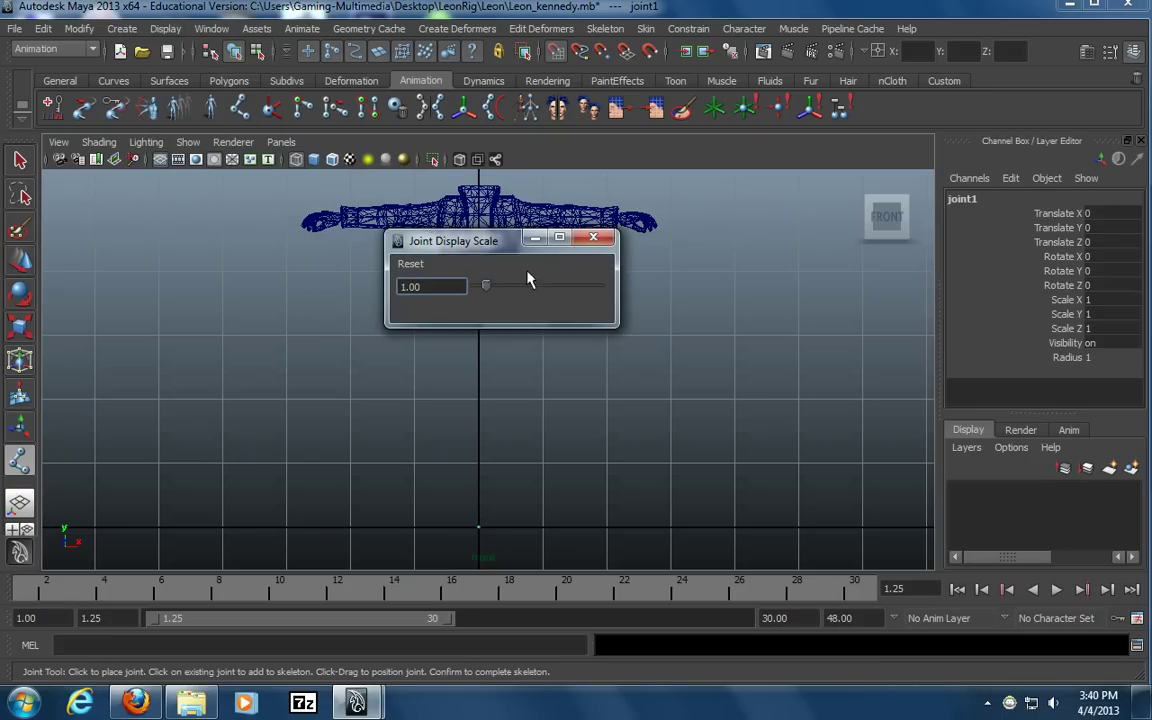
pyautogui.moveTo(488, 288); pyautogui.dragTo(522, 286)
pyautogui.click(593, 238)
pyautogui.click(20, 160)
pyautogui.press('space')
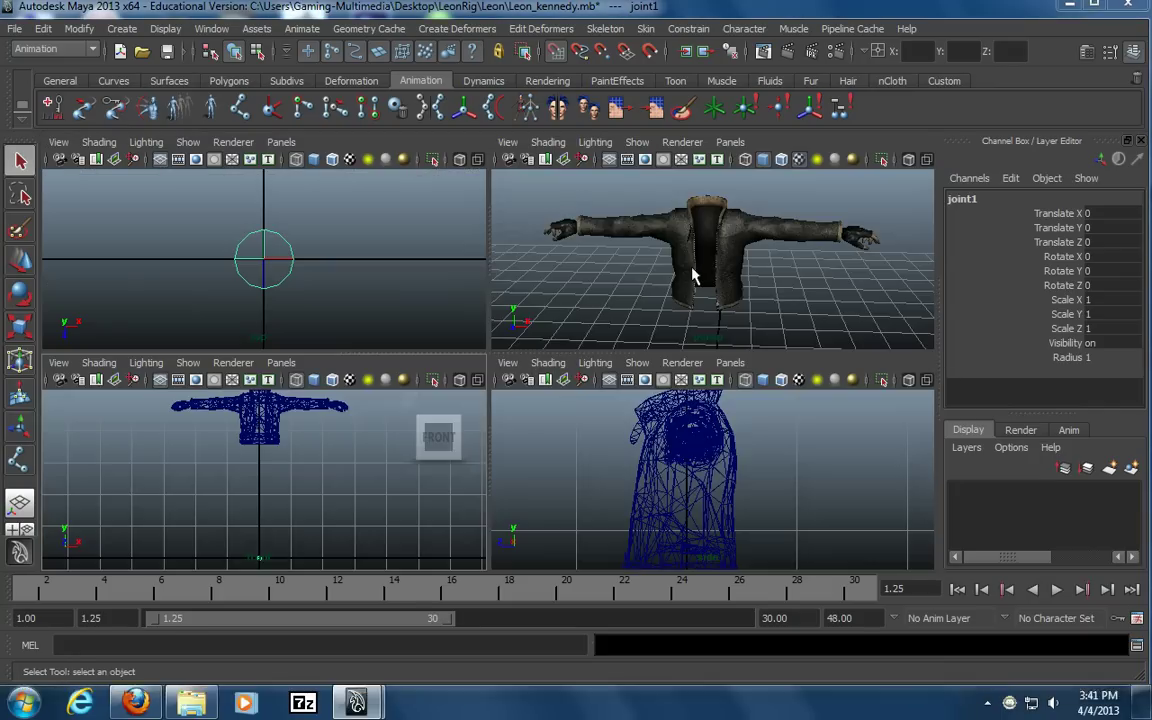
# Examine the root joint at the origin and its position below the jacket in the maximized perspective view
pyautogui.press('space')
pyautogui.keyDown('alt'); pyautogui.moveTo(668, 340); pyautogui.dragTo(460, 399, button='right'); pyautogui.keyUp('alt')
pyautogui.keyDown('alt'); pyautogui.moveTo(530, 500); pyautogui.dragTo(537, 368, button='middle'); pyautogui.keyUp('alt')
pyautogui.click(650, 392)
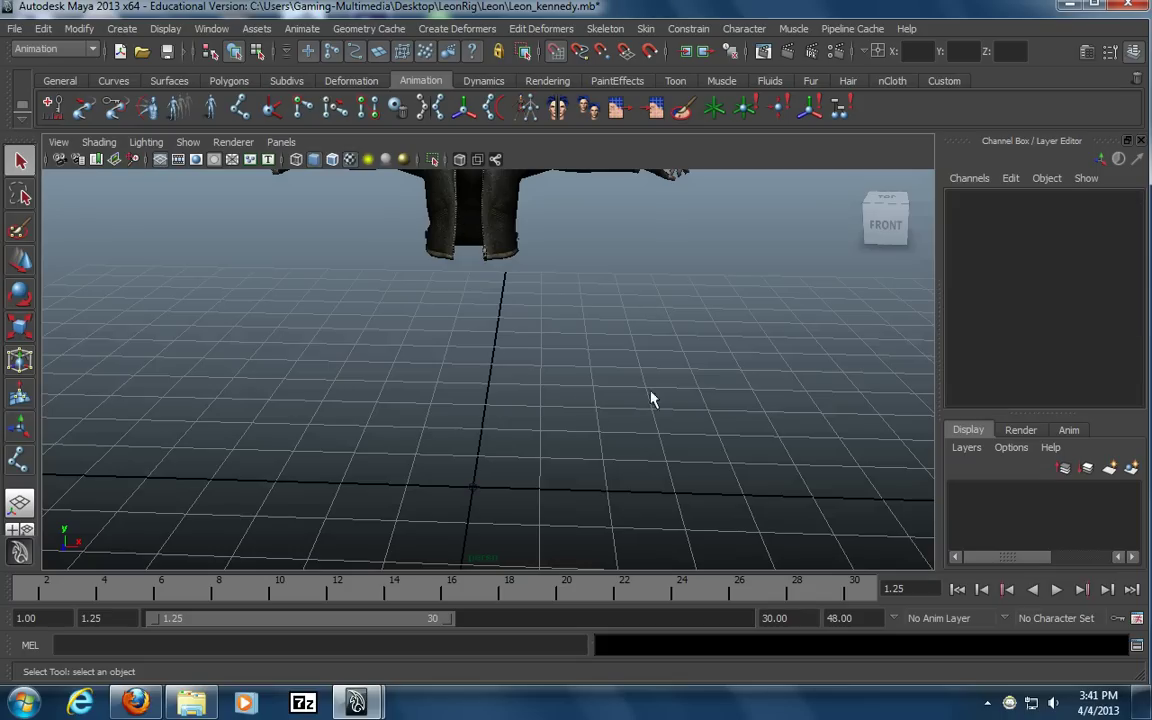
pyautogui.keyDown('alt'); pyautogui.moveTo(650, 392); pyautogui.dragTo(537, 384, button='right'); pyautogui.keyUp('alt')
pyautogui.click(478, 460)
pyautogui.keyDown('alt'); pyautogui.moveTo(522, 452); pyautogui.dragTo(517, 419); pyautogui.keyUp('alt')
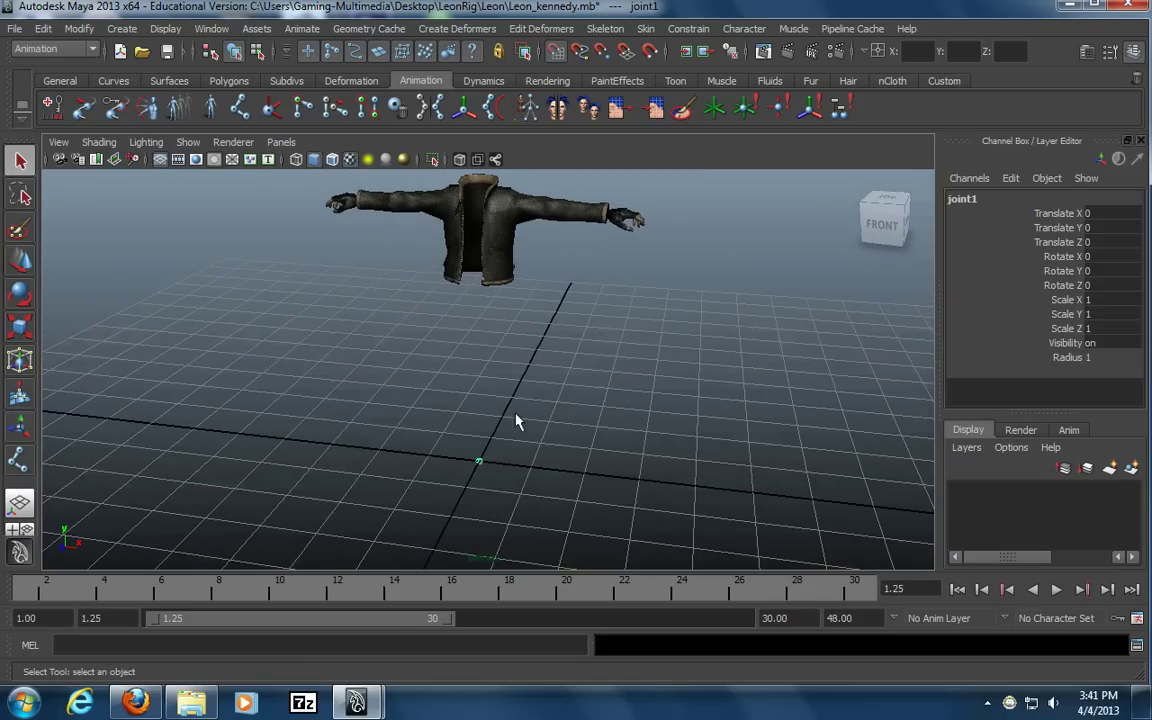
pyautogui.keyDown('alt'); pyautogui.moveTo(361, 466); pyautogui.dragTo(417, 417); pyautogui.keyUp('alt')
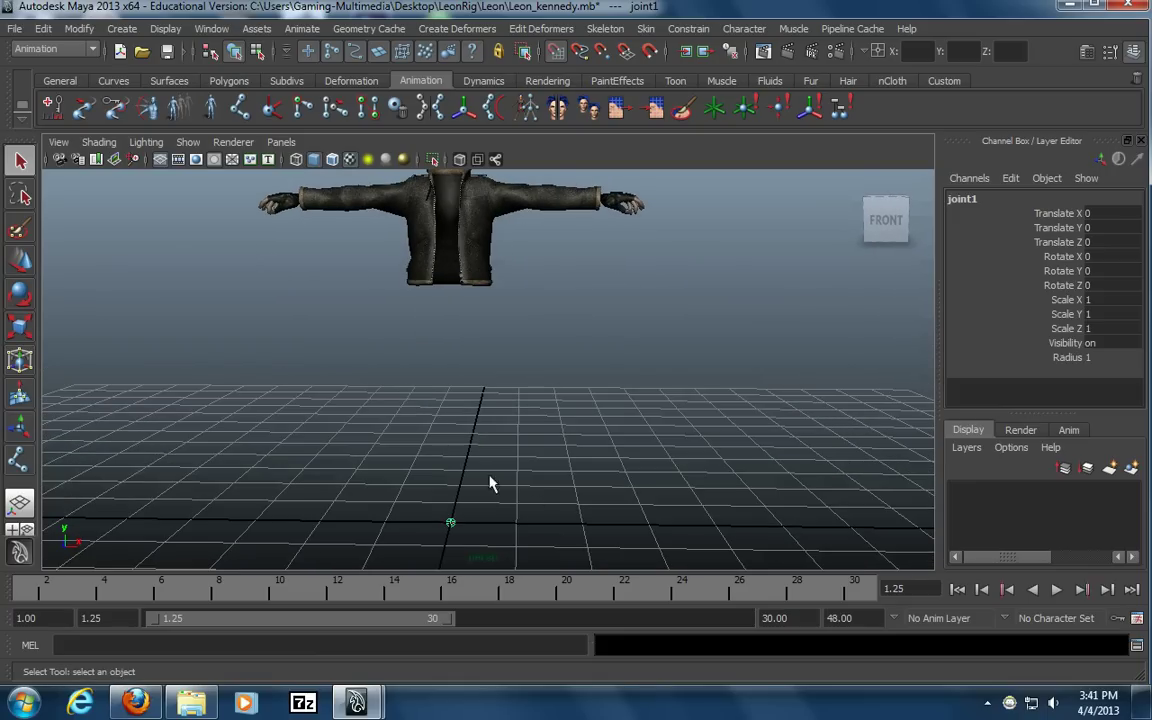
pyautogui.keyDown('alt'); pyautogui.moveTo(466, 380); pyautogui.dragTo(486, 408); pyautogui.keyUp('alt')
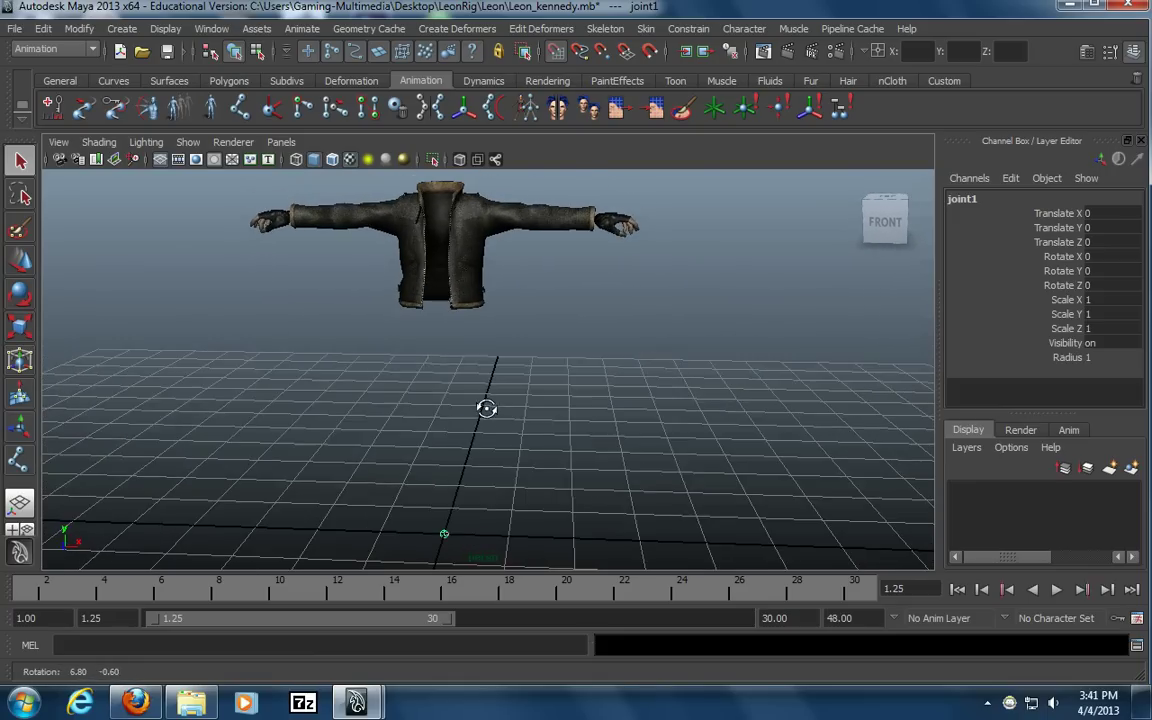
# In the front view, duplicate the root joint with the Move Tool active and raise the copy to Translate Y 3
pyautogui.press('space')
pyautogui.press('space')
pyautogui.keyDown('alt'); pyautogui.moveTo(557, 432); pyautogui.dragTo(540, 422, button='right'); pyautogui.keyUp('alt')
pyautogui.keyDown('alt'); pyautogui.moveTo(540, 422); pyautogui.dragTo(507, 424, button='middle'); pyautogui.keyUp('alt')
pyautogui.click(492, 497)
pyautogui.hotkey('ctrl', 'z')
pyautogui.keyDown('alt'); pyautogui.moveTo(548, 468); pyautogui.dragTo(525, 460, button='middle'); pyautogui.keyUp('alt')
pyautogui.press('w')
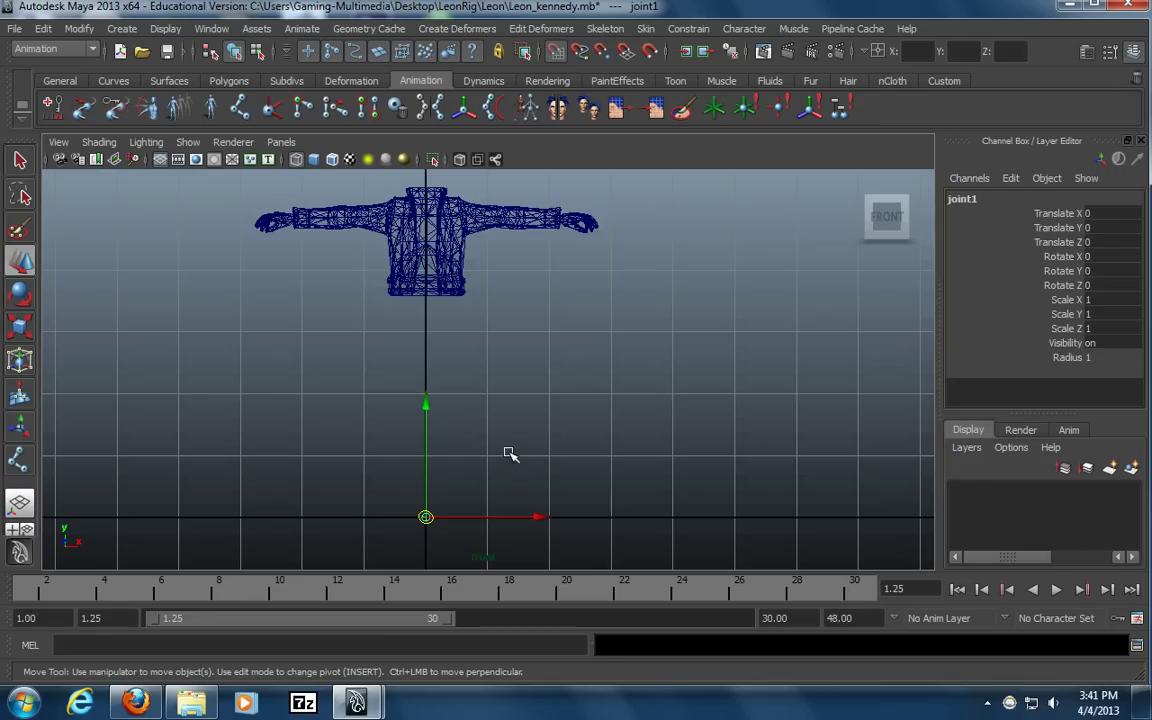
pyautogui.hotkey('ctrl', 'd')
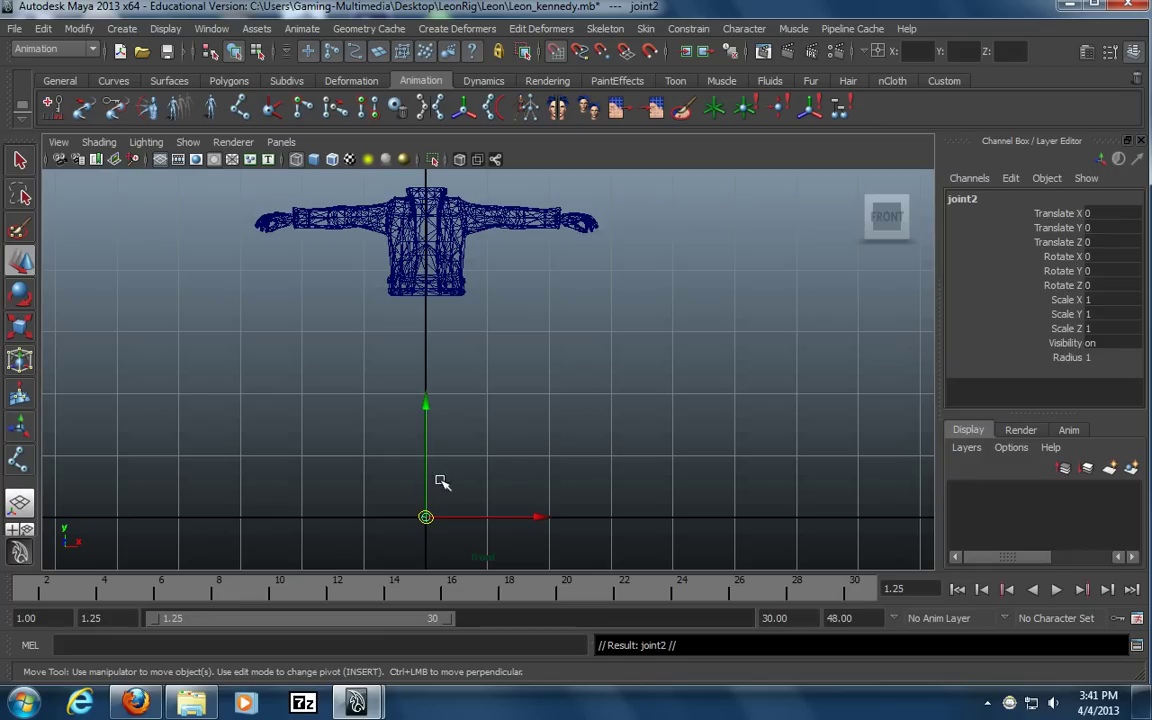
pyautogui.moveTo(425, 495); pyautogui.dragTo(428, 330)
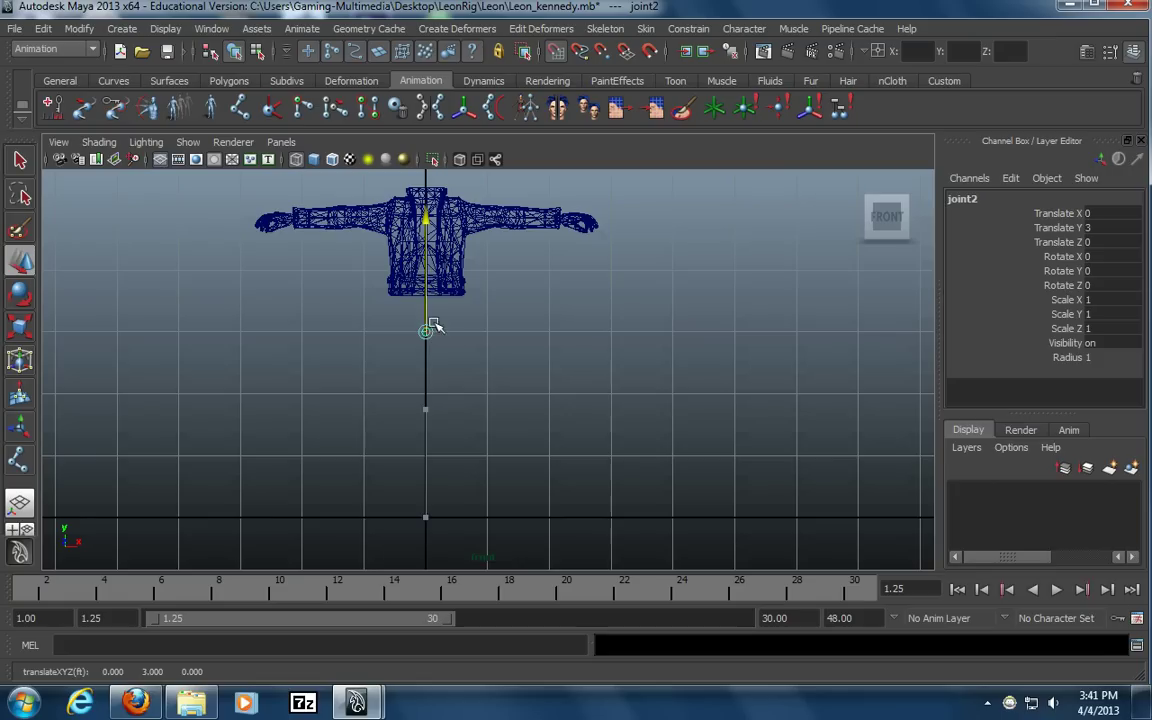
# Turn off grid snapping and raise the duplicated joint into the middle of the jacket's torso, at Translate Y about 4.46
pyautogui.click(557, 55)
pyautogui.keyDown('alt'); pyautogui.moveTo(375, 386); pyautogui.dragTo(458, 386, button='right'); pyautogui.keyUp('alt')
pyautogui.keyDown('alt'); pyautogui.moveTo(564, 372); pyautogui.dragTo(613, 453, button='middle'); pyautogui.keyUp('alt')
pyautogui.keyDown('alt'); pyautogui.moveTo(550, 396); pyautogui.dragTo(736, 367, button='right'); pyautogui.keyUp('alt')
pyautogui.keyDown('alt'); pyautogui.moveTo(737, 368); pyautogui.dragTo(766, 455, button='middle'); pyautogui.keyUp('alt')
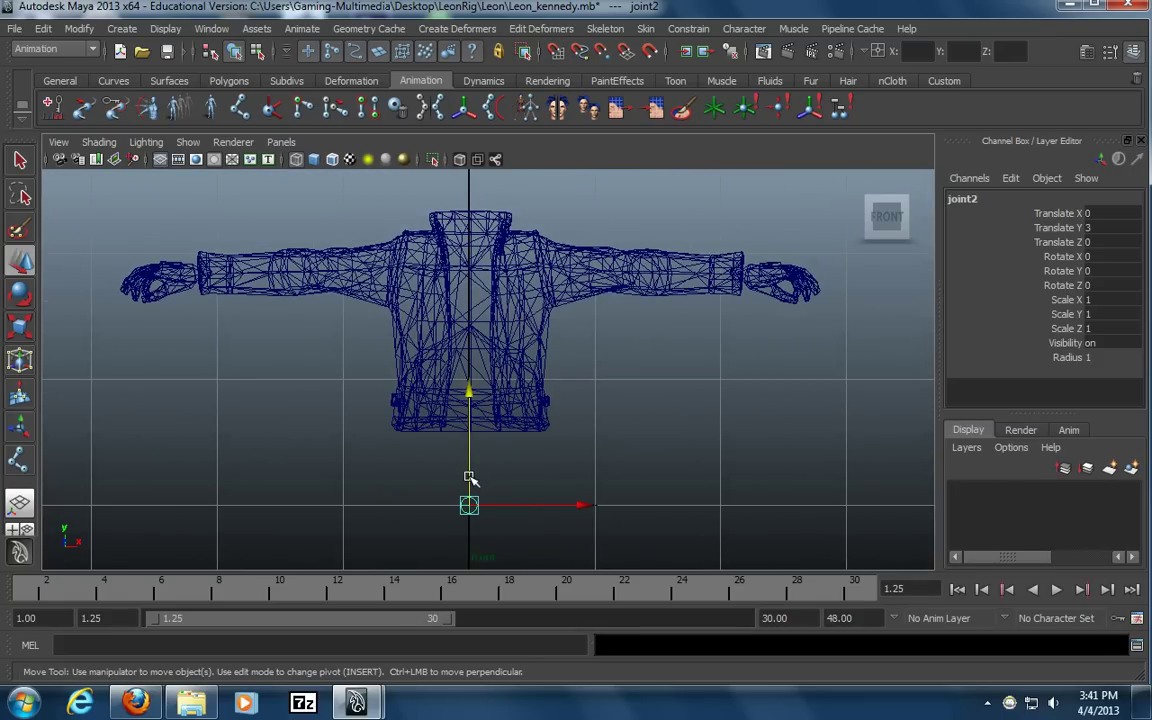
pyautogui.moveTo(469, 478); pyautogui.dragTo(480, 296)
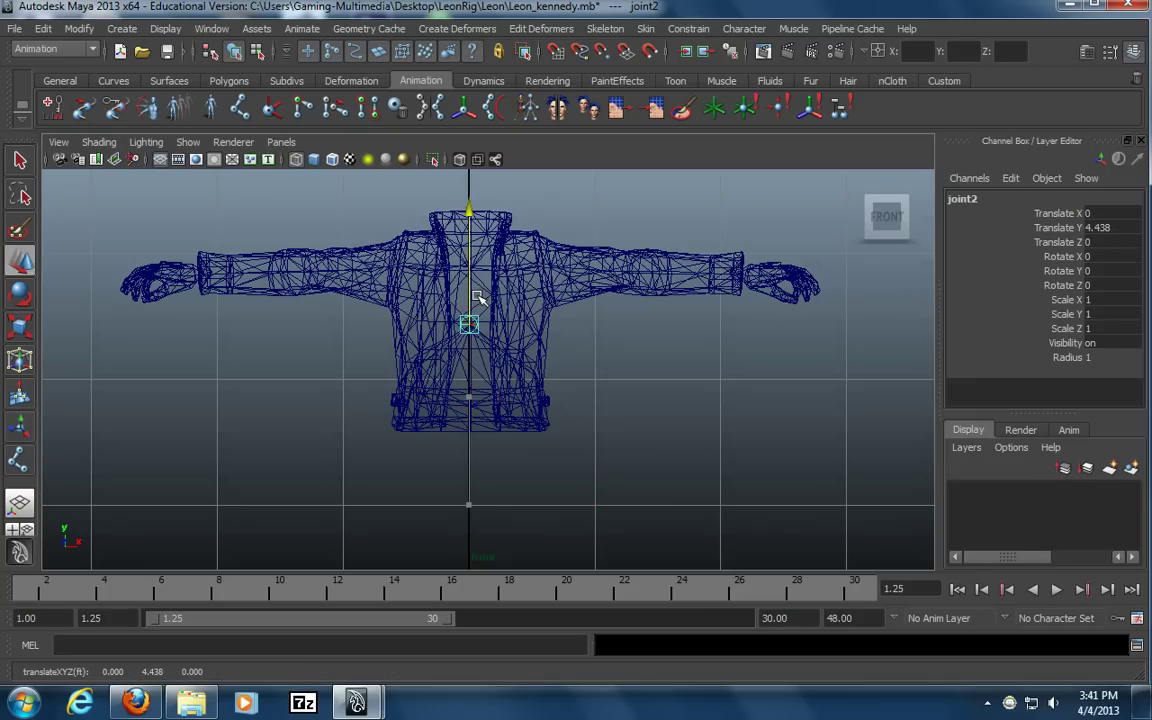
pyautogui.keyDown('alt'); pyautogui.moveTo(257, 383); pyautogui.dragTo(519, 362, button='right'); pyautogui.keyUp('alt')
pyautogui.keyDown('alt'); pyautogui.moveTo(519, 362); pyautogui.dragTo(524, 390, button='middle'); pyautogui.keyUp('alt')
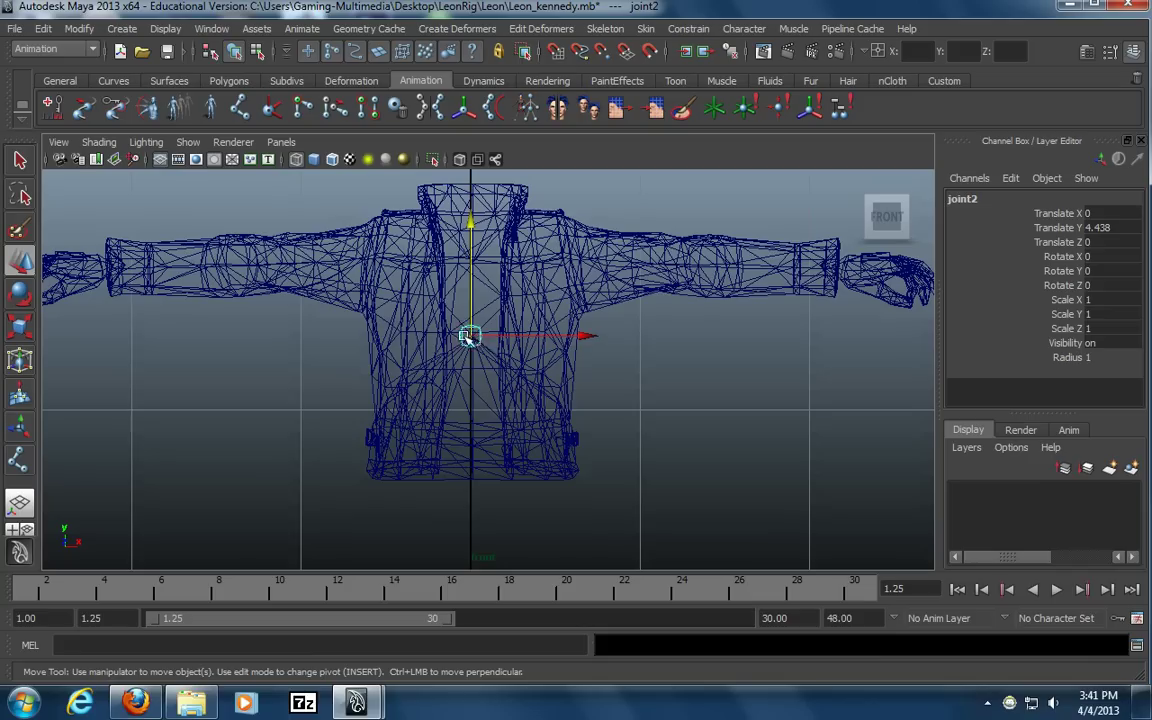
pyautogui.moveTo(471, 325); pyautogui.dragTo(471, 311)
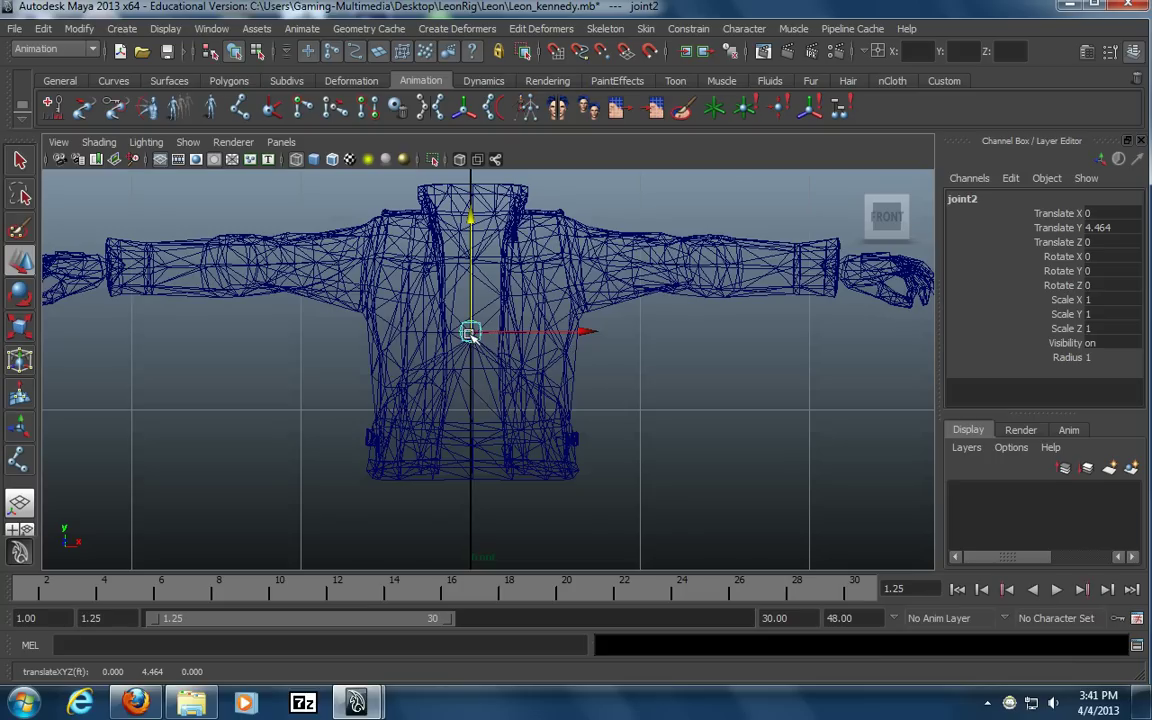
pyautogui.keyDown('alt'); pyautogui.moveTo(609, 440); pyautogui.dragTo(606, 438, button='middle'); pyautogui.keyUp('alt')
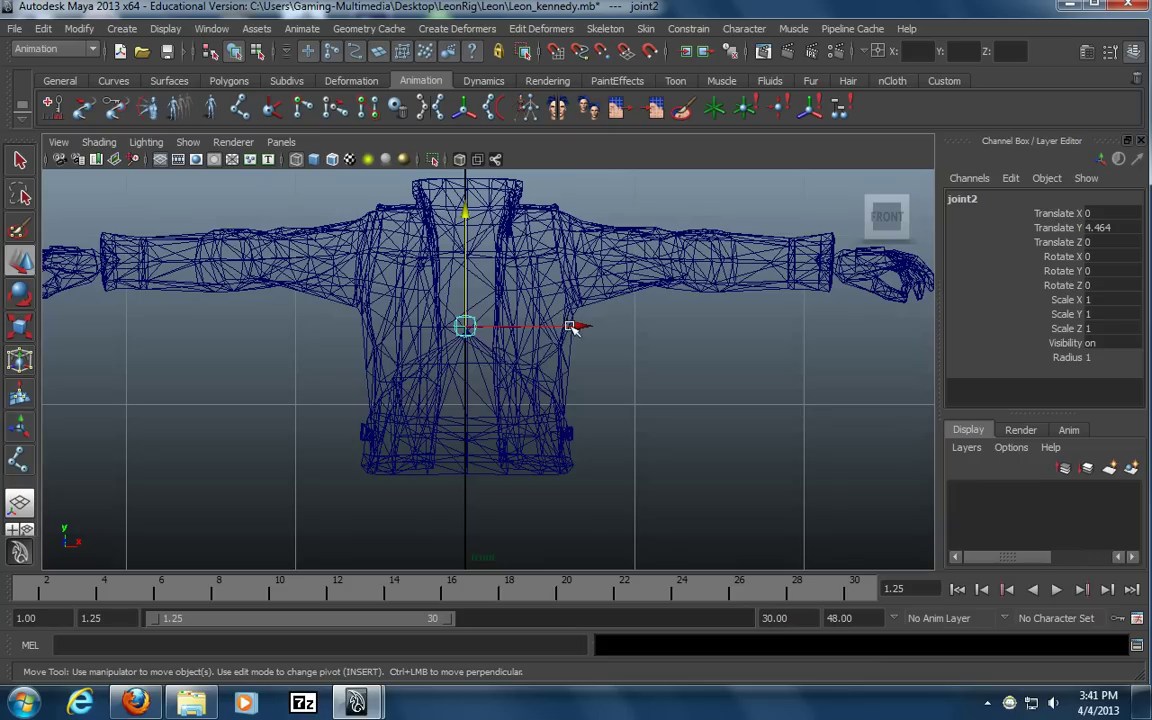
# Duplicate the mid-torso joint and lower the copy to the waist near the jacket's hem, at Translate Y about 3.75
pyautogui.hotkey('ctrl', 'd')
pyautogui.moveTo(468, 235); pyautogui.dragTo(476, 384)
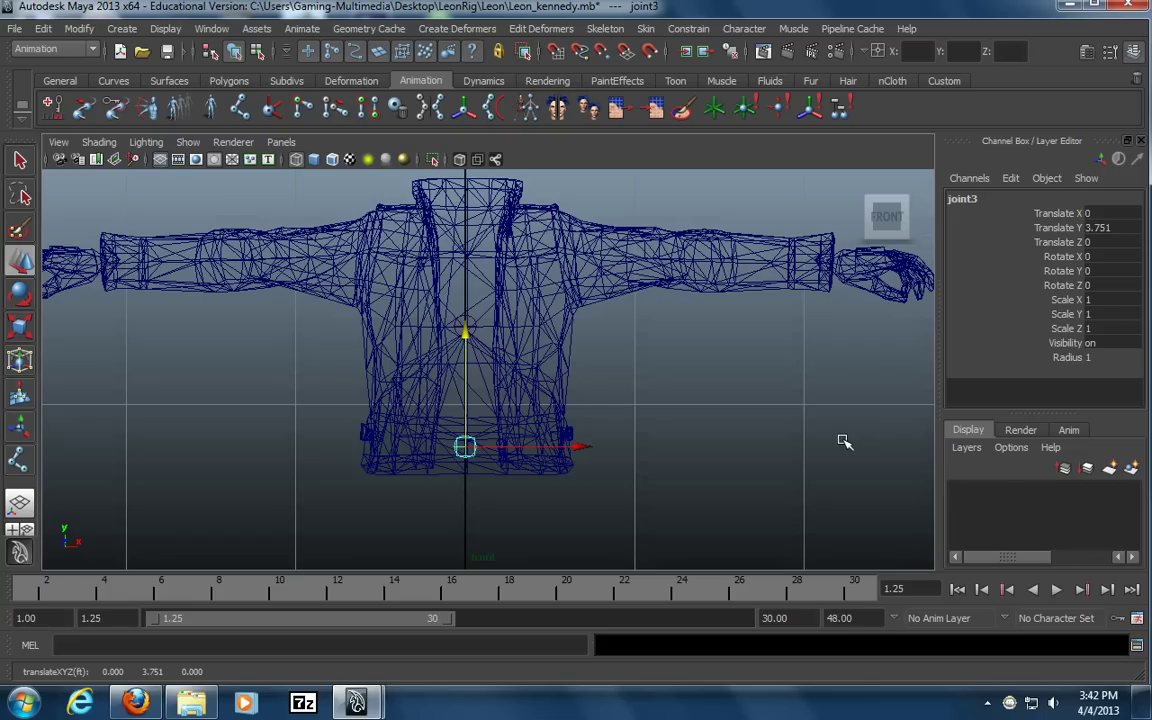
pyautogui.click(640, 405)
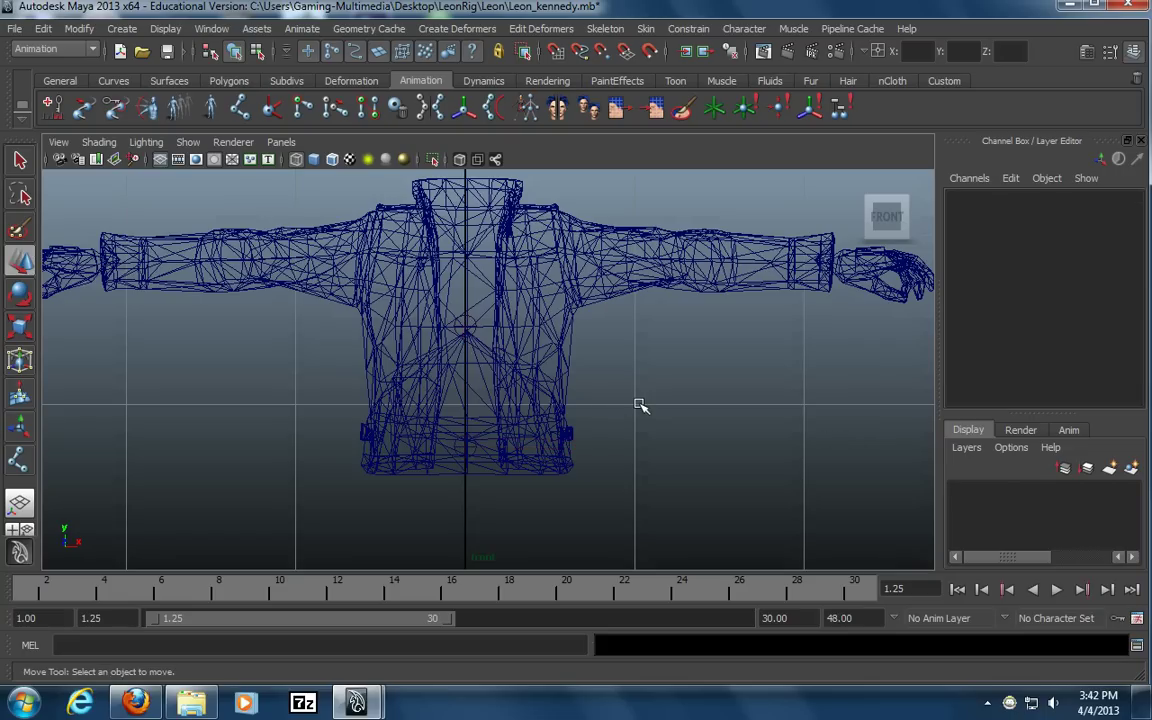
# Select the waist joint, duplicate it, and raise the copy to the upper chest at Translate Y about 4.89
pyautogui.keyDown('alt'); pyautogui.moveTo(633, 374); pyautogui.dragTo(634, 395, button='middle'); pyautogui.keyUp('alt')
pyautogui.click(464, 350)
pyautogui.keyDown('alt'); pyautogui.moveTo(404, 414); pyautogui.dragTo(645, 383, button='right'); pyautogui.keyUp('alt')
pyautogui.keyDown('alt'); pyautogui.moveTo(607, 409); pyautogui.dragTo(600, 388, button='middle'); pyautogui.keyUp('alt')
pyautogui.moveTo(489, 413); pyautogui.dragTo(422, 478)
pyautogui.keyDown('alt'); pyautogui.moveTo(722, 445); pyautogui.dragTo(920, 428, button='right'); pyautogui.keyUp('alt')
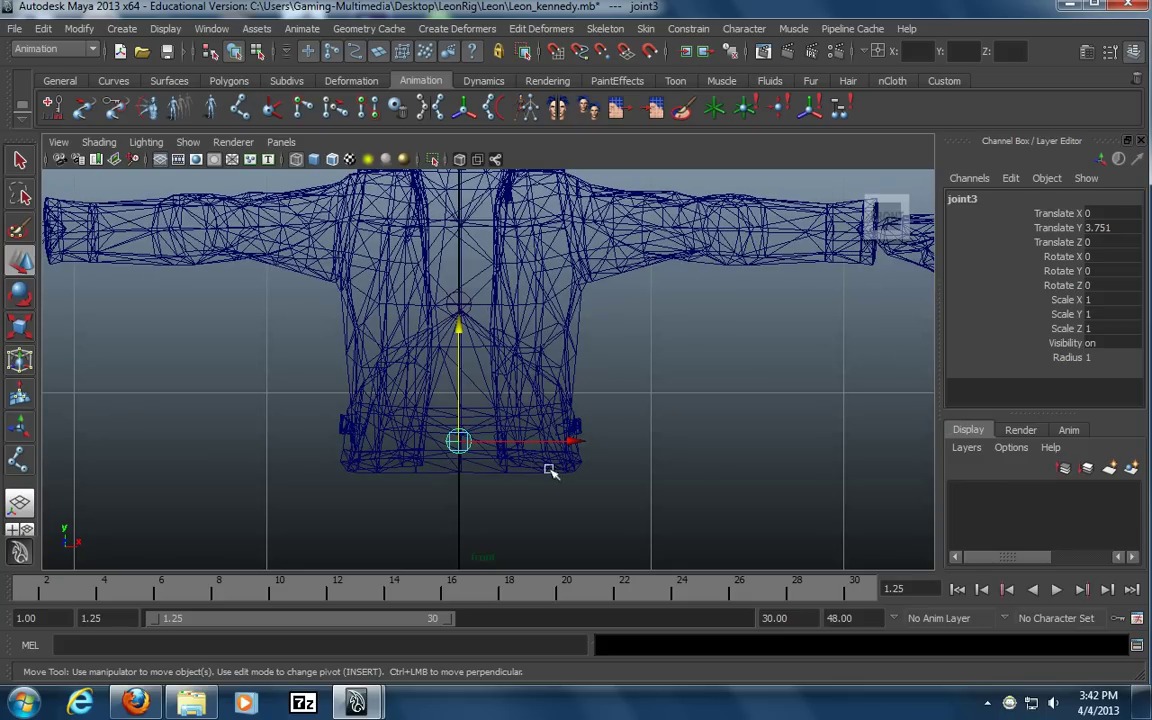
pyautogui.keyDown('alt'); pyautogui.moveTo(527, 410); pyautogui.dragTo(527, 453, button='middle'); pyautogui.keyUp('alt')
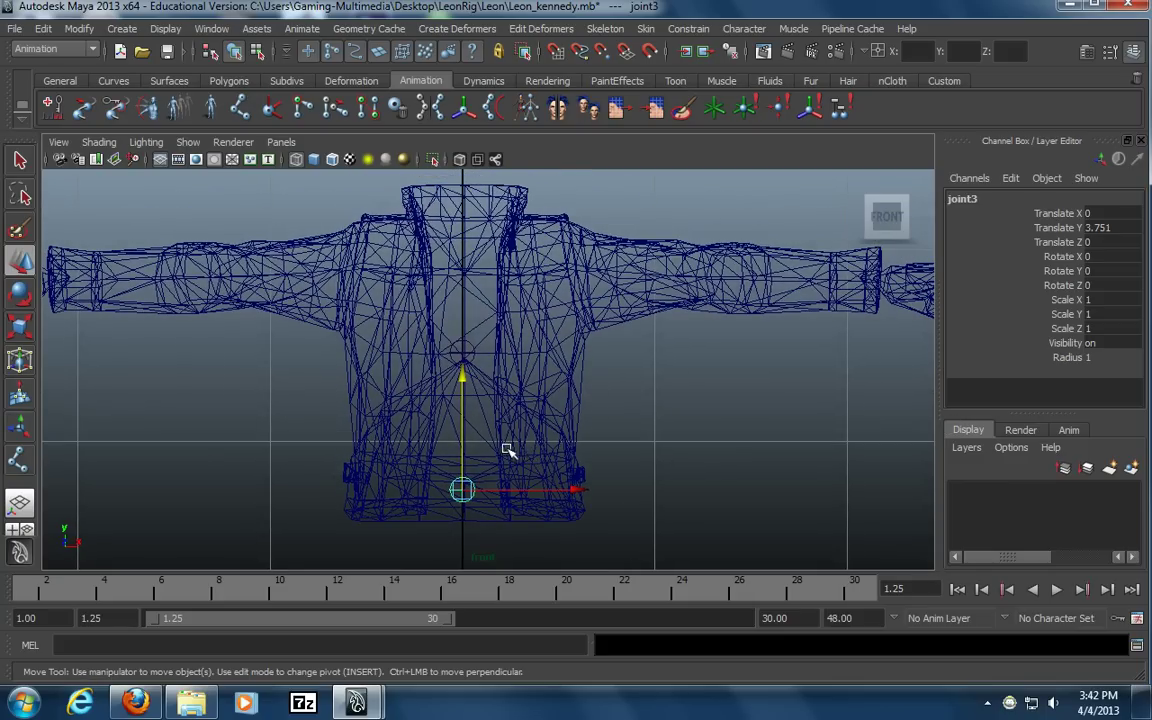
pyautogui.hotkey('ctrl', 'd')
pyautogui.moveTo(462, 453); pyautogui.dragTo(518, 234)
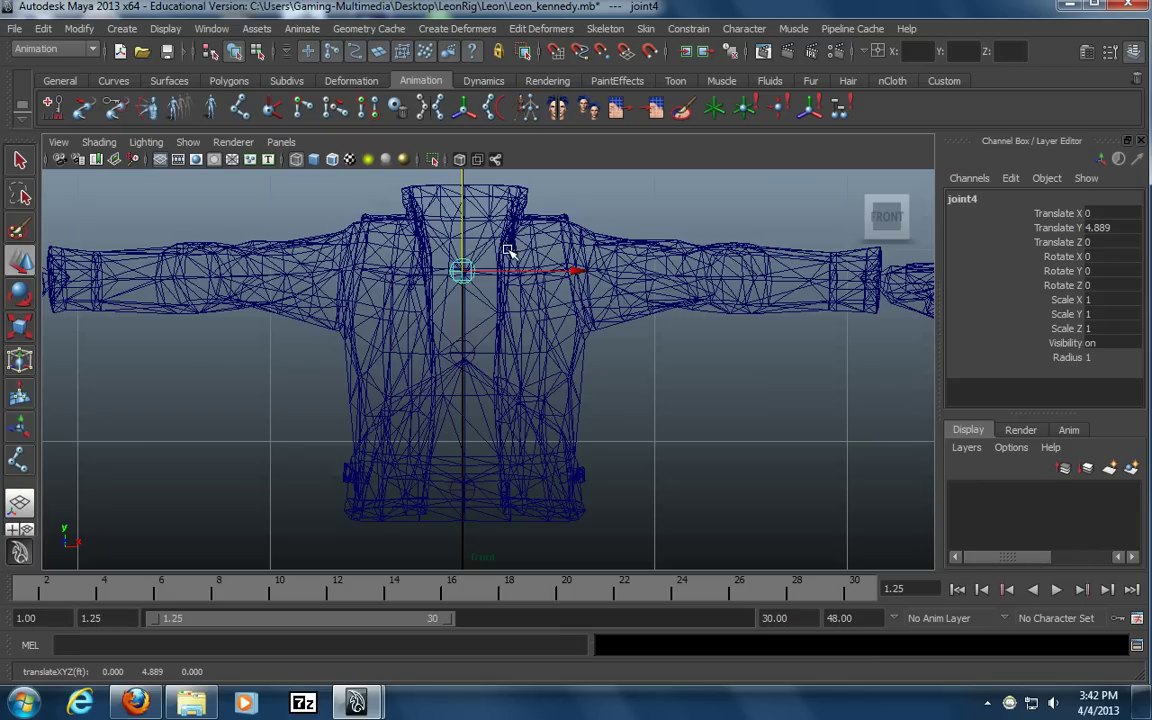
# Examine the root joint and the waist, mid-torso and upper-chest joints by selecting them in the front view
pyautogui.keyDown('alt'); pyautogui.moveTo(535, 368); pyautogui.dragTo(502, 393, button='middle'); pyautogui.keyUp('alt')
pyautogui.keyDown('alt'); pyautogui.moveTo(687, 396); pyautogui.dragTo(589, 437, button='right'); pyautogui.keyUp('alt')
pyautogui.keyDown('alt'); pyautogui.moveTo(589, 437); pyautogui.dragTo(569, 346, button='middle'); pyautogui.keyUp('alt')
pyautogui.moveTo(571, 360); pyautogui.dragTo(426, 277)
pyautogui.click(455, 517)
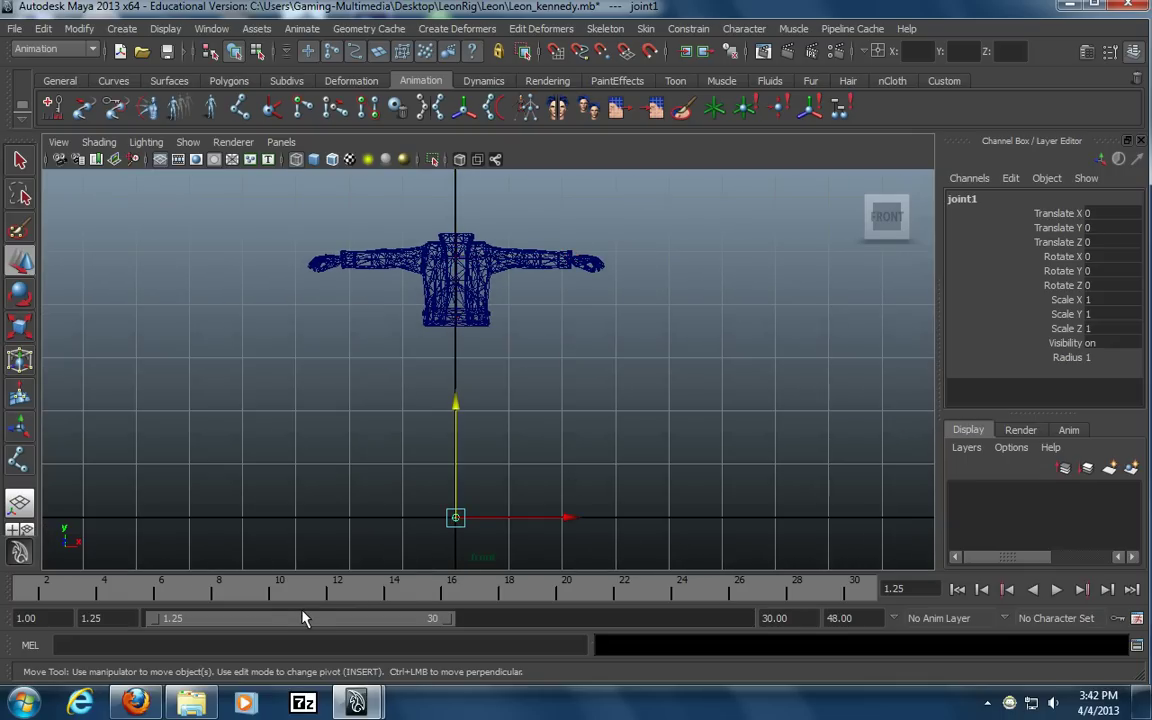
pyautogui.moveTo(571, 378); pyautogui.dragTo(258, 178)
pyautogui.keyDown('alt'); pyautogui.moveTo(300, 302); pyautogui.dragTo(323, 372, button='middle'); pyautogui.keyUp('alt')
pyautogui.keyDown('alt'); pyautogui.moveTo(323, 372); pyautogui.dragTo(832, 365, button='right'); pyautogui.keyUp('alt')
pyautogui.keyDown('alt'); pyautogui.moveTo(758, 373); pyautogui.dragTo(785, 415, button='middle'); pyautogui.keyUp('alt')
pyautogui.keyDown('alt'); pyautogui.moveTo(745, 408); pyautogui.dragTo(807, 405, button='right'); pyautogui.keyUp('alt')
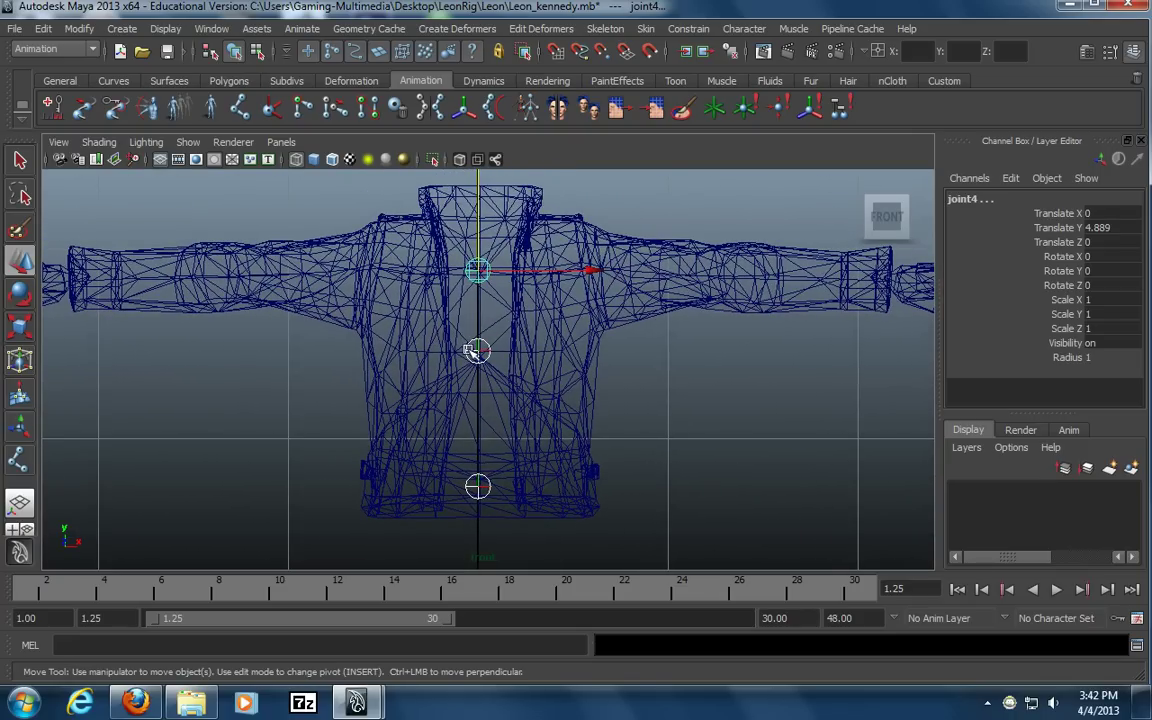
# Duplicate the upper-chest joint and shift the copy sideways to the collarbone, at Translate X about 0.21
pyautogui.click(676, 403)
pyautogui.click(473, 266)
pyautogui.keyDown('alt'); pyautogui.moveTo(591, 318); pyautogui.dragTo(553, 327, button='middle'); pyautogui.keyUp('alt')
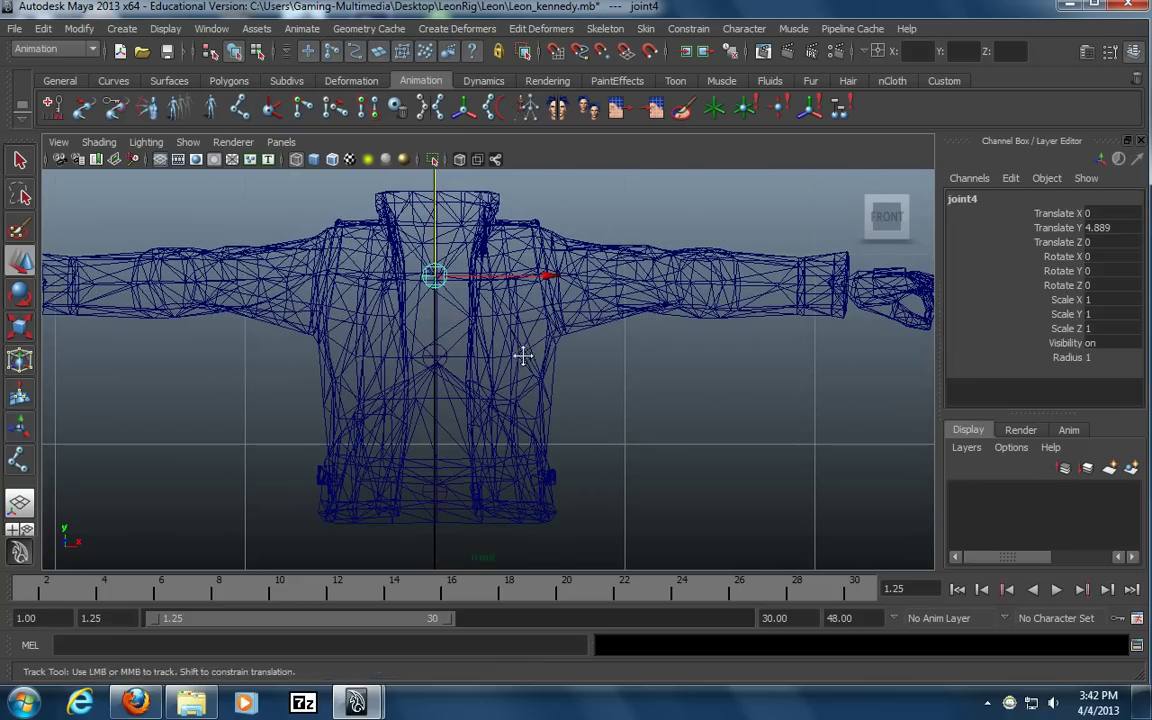
pyautogui.keyDown('alt'); pyautogui.moveTo(522, 352); pyautogui.dragTo(510, 348, button='middle'); pyautogui.keyUp('alt')
pyautogui.hotkey('ctrl', 'd')
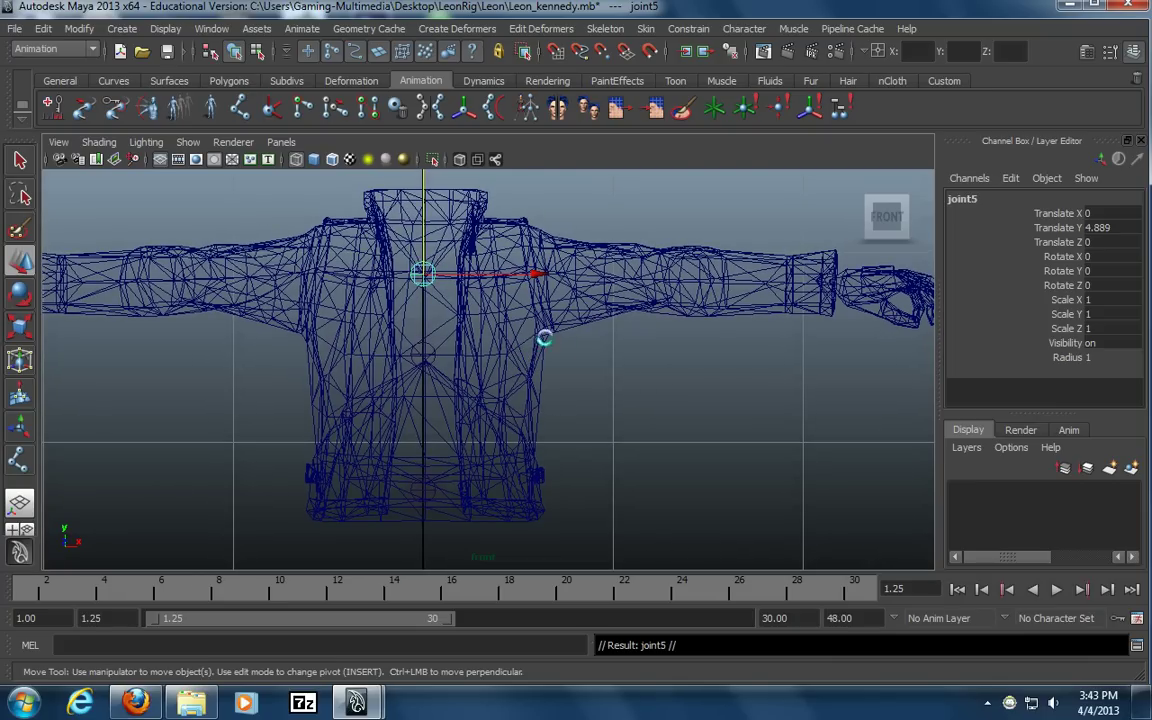
pyautogui.moveTo(451, 276); pyautogui.dragTo(490, 276)
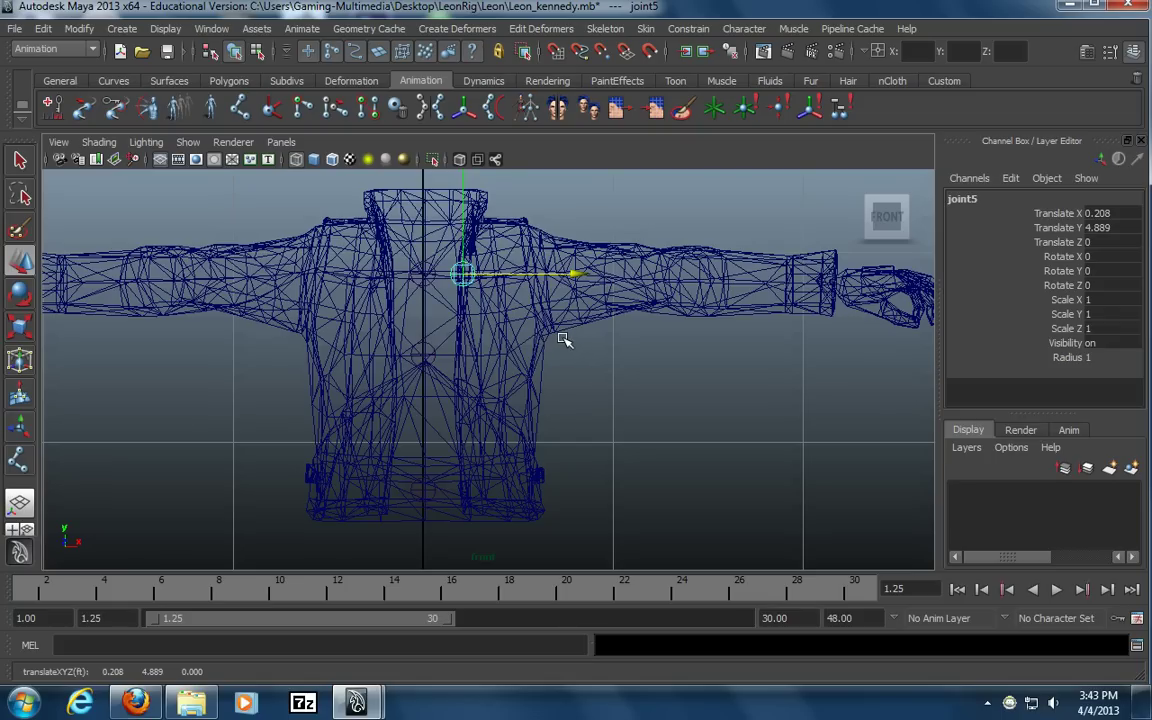
# Check the collarbone joint in perspective, then duplicate it in the front view and move the copy to the shoulder at Translate X about 0.55
pyautogui.press('space')
pyautogui.press('space')
pyautogui.keyDown('alt'); pyautogui.moveTo(584, 343); pyautogui.dragTo(496, 386); pyautogui.keyUp('alt')
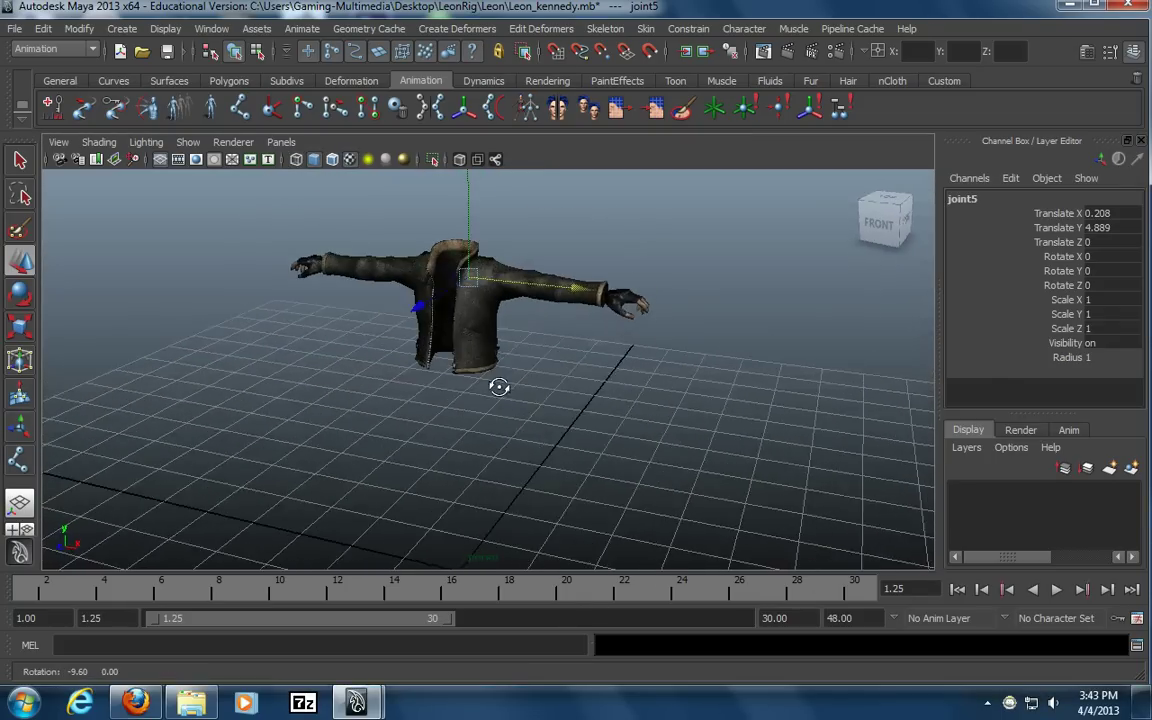
pyautogui.press('space')
pyautogui.press('space')
pyautogui.keyDown('alt'); pyautogui.moveTo(484, 423); pyautogui.dragTo(411, 386, button='middle'); pyautogui.keyUp('alt')
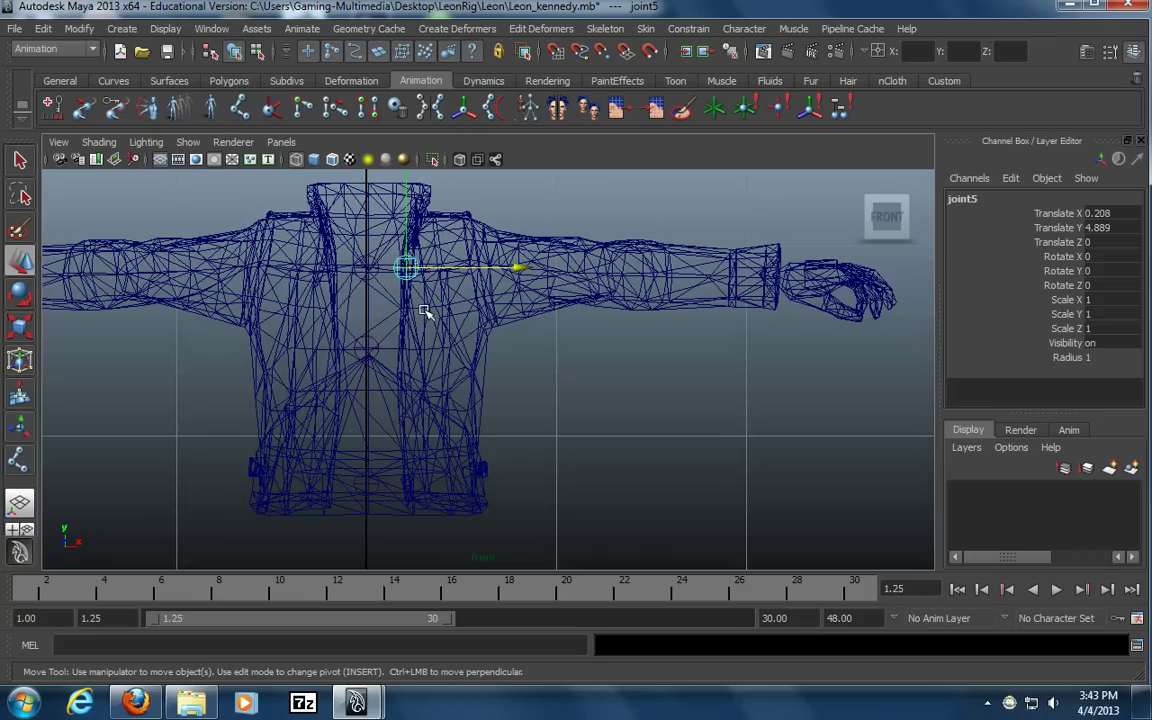
pyautogui.hotkey('ctrl', 'd')
pyautogui.moveTo(453, 268); pyautogui.dragTo(517, 270)
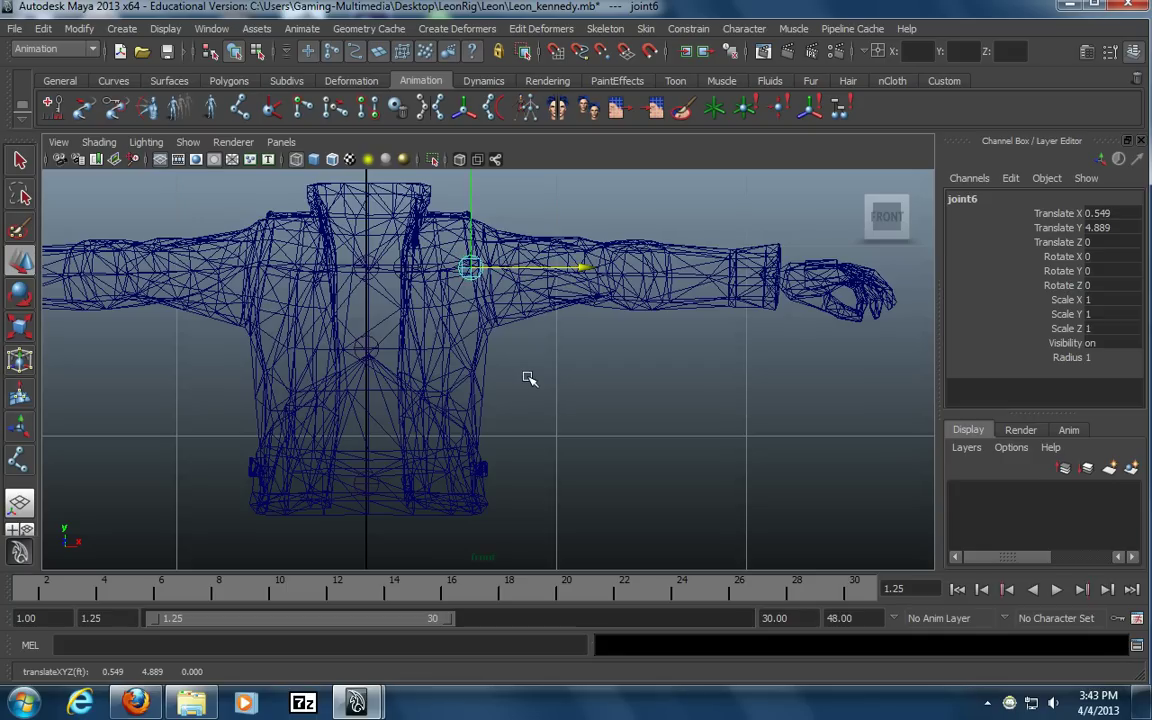
# Duplicate the shoulder joint and move the copy along the sleeve to the elbow, at Translate X about 1.38
pyautogui.keyDown('alt'); pyautogui.moveTo(606, 369); pyautogui.dragTo(589, 362, button='middle'); pyautogui.keyUp('alt')
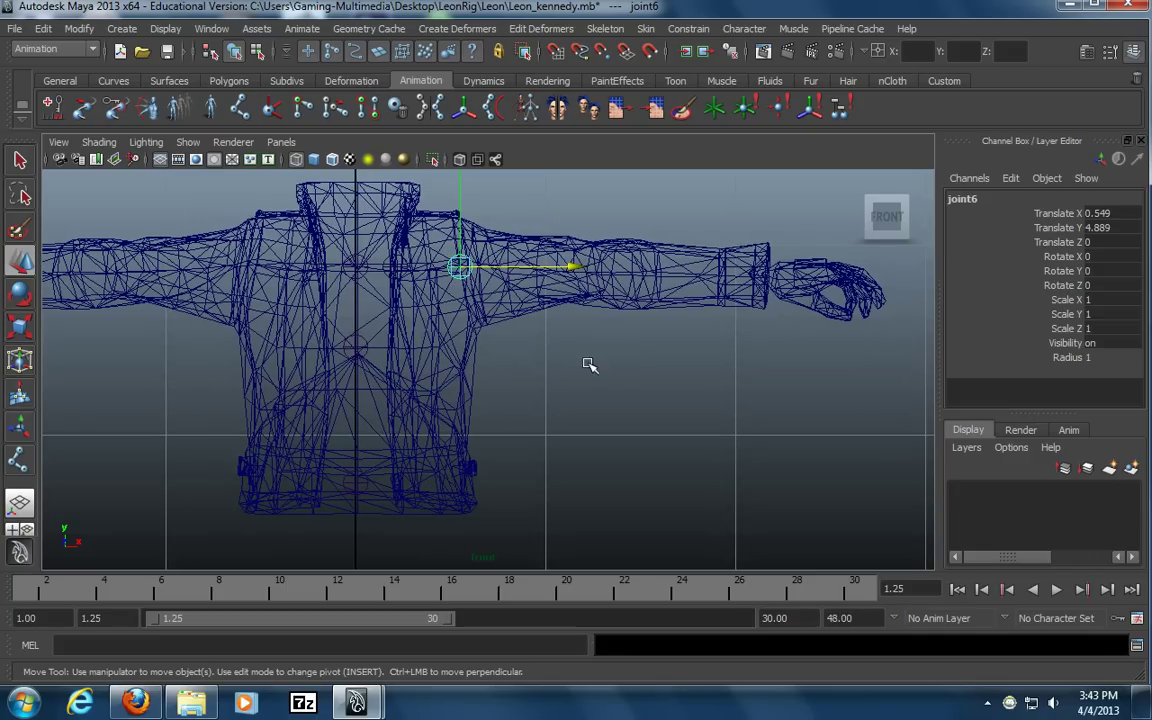
pyautogui.press('Down')
pyautogui.moveTo(493, 270); pyautogui.dragTo(648, 272)
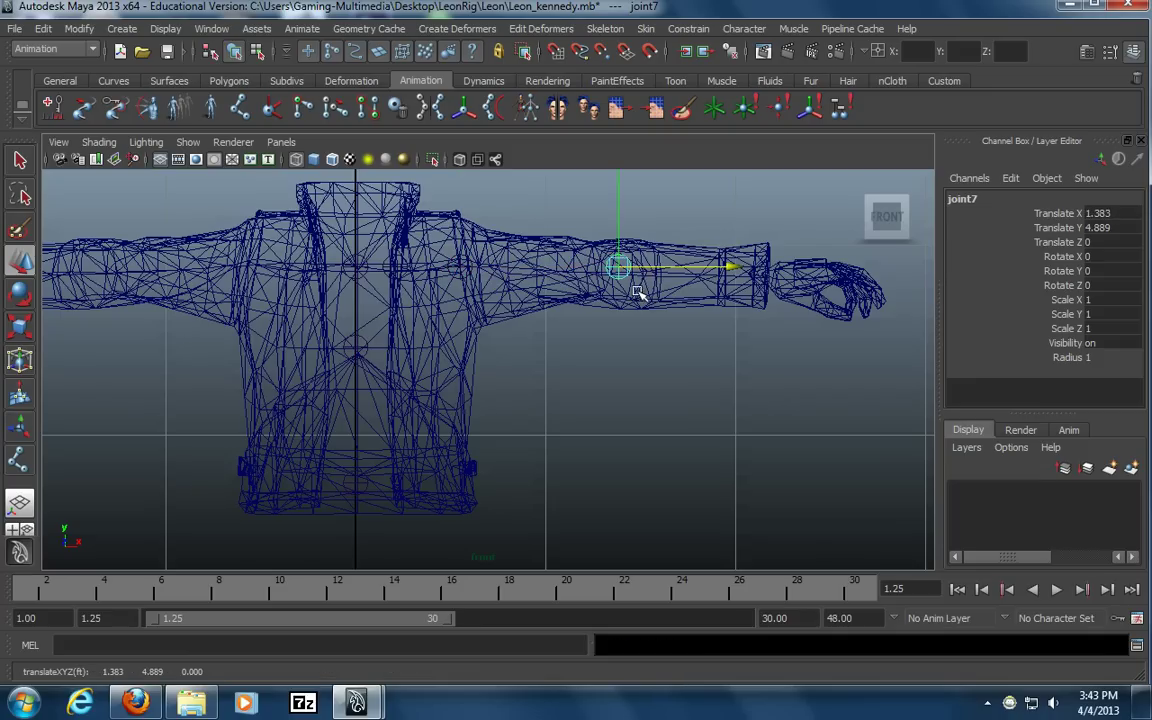
# Duplicate the elbow joint and move the copy to the wrist at the end of the sleeve, at Translate X about 2.17
pyautogui.keyDown('alt'); pyautogui.moveTo(656, 332); pyautogui.dragTo(611, 342, button='middle'); pyautogui.keyUp('alt')
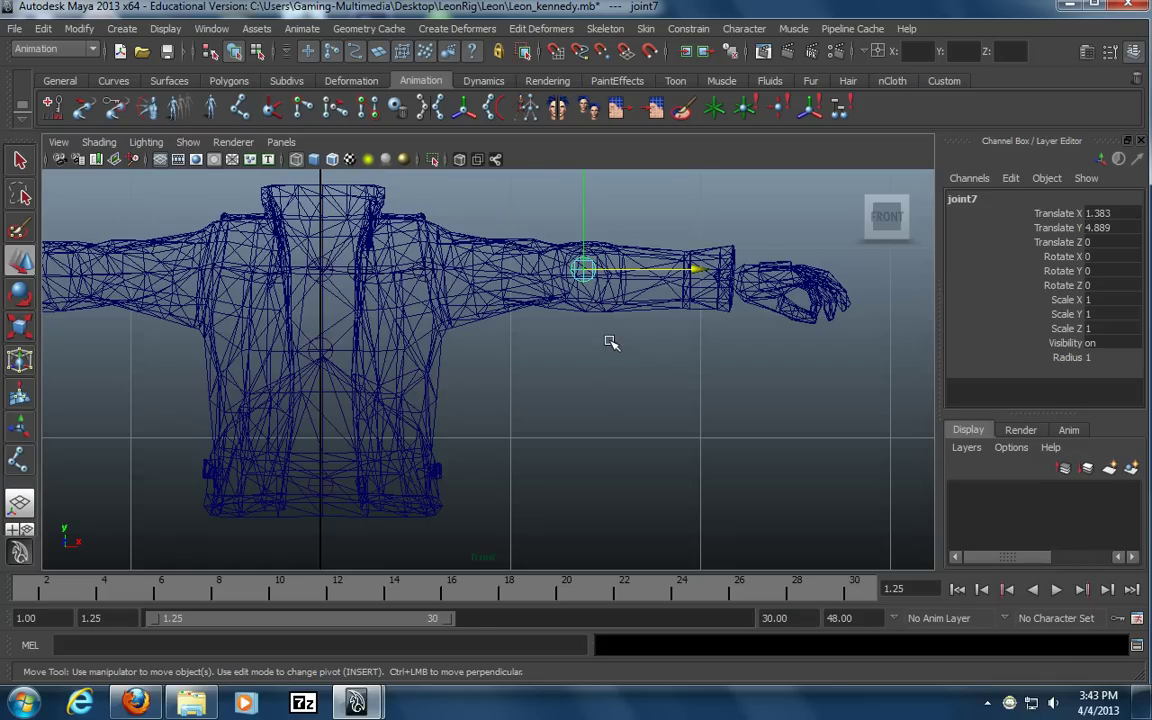
pyautogui.hotkey('ctrl', 'd')
pyautogui.moveTo(632, 274); pyautogui.dragTo(779, 281)
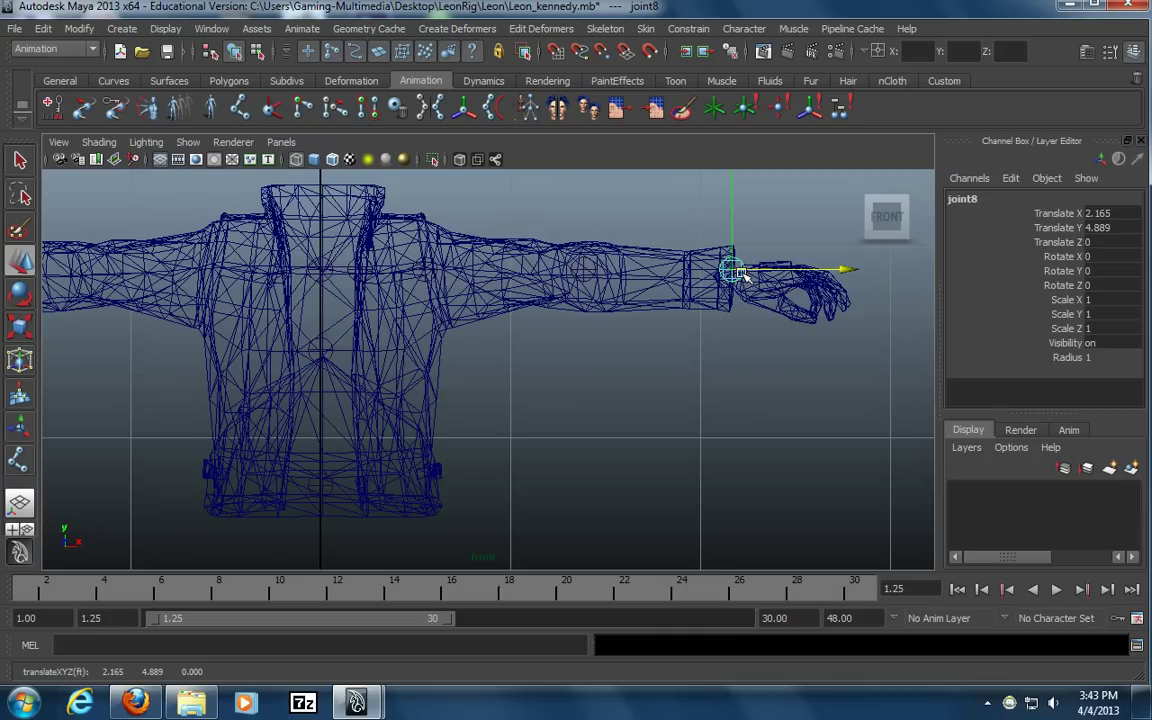
# Review the placed joints together and nudge the elbow joint outward to Translate X about 1.41
pyautogui.moveTo(805, 523); pyautogui.dragTo(12, 119)
pyautogui.click(586, 320)
pyautogui.click(583, 270)
pyautogui.moveTo(617, 270); pyautogui.dragTo(622, 270)
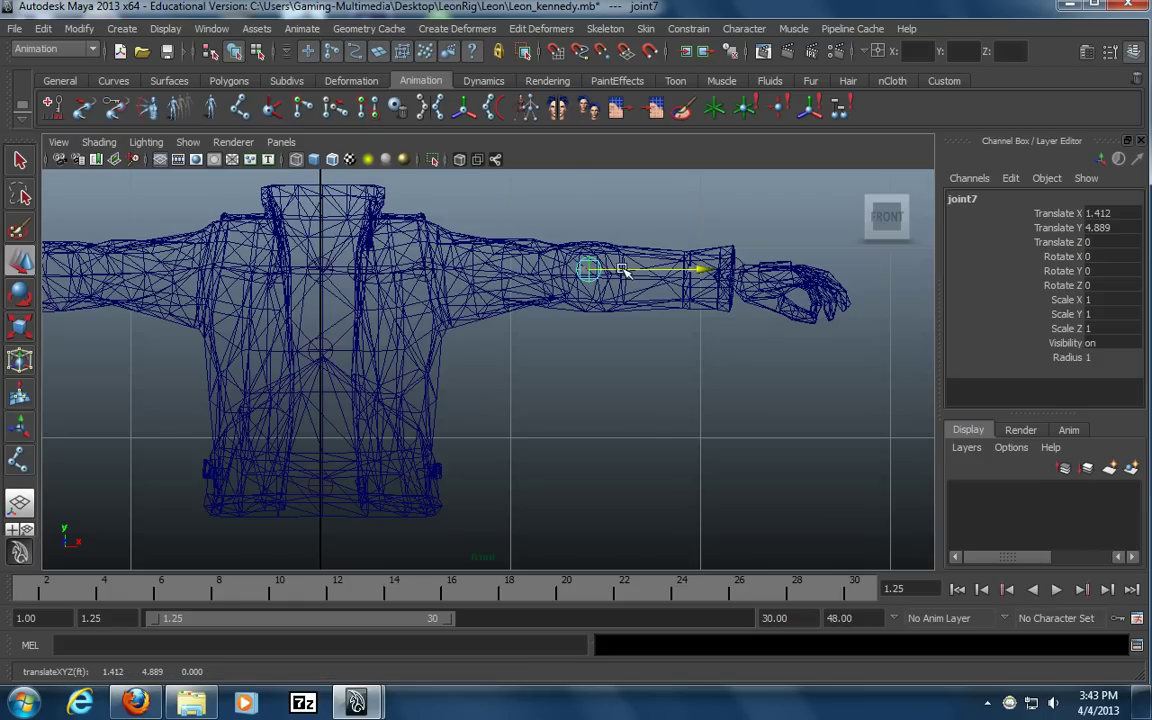
pyautogui.moveTo(766, 525); pyautogui.dragTo(2, 114)
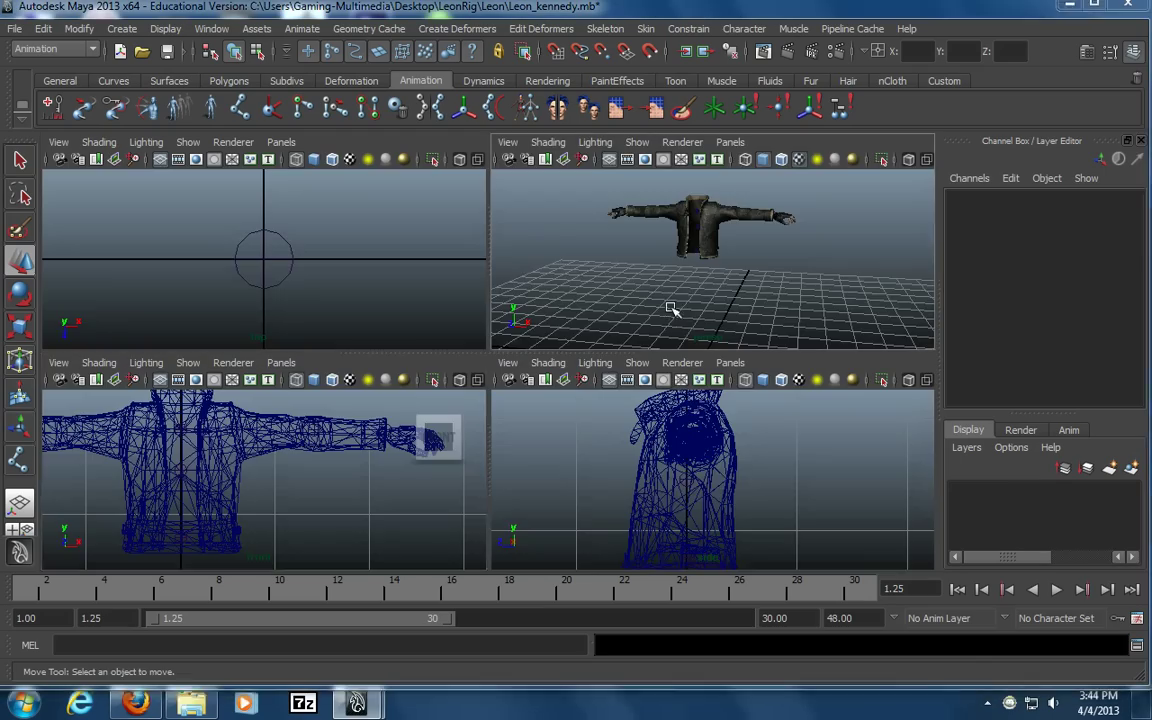
# Look over the jacket and gloves in the maximized perspective view, and return to the maximized front view
pyautogui.press('space')
pyautogui.keyDown('alt'); pyautogui.moveTo(575, 323); pyautogui.dragTo(470, 372); pyautogui.keyUp('alt')
pyautogui.click(470, 372)
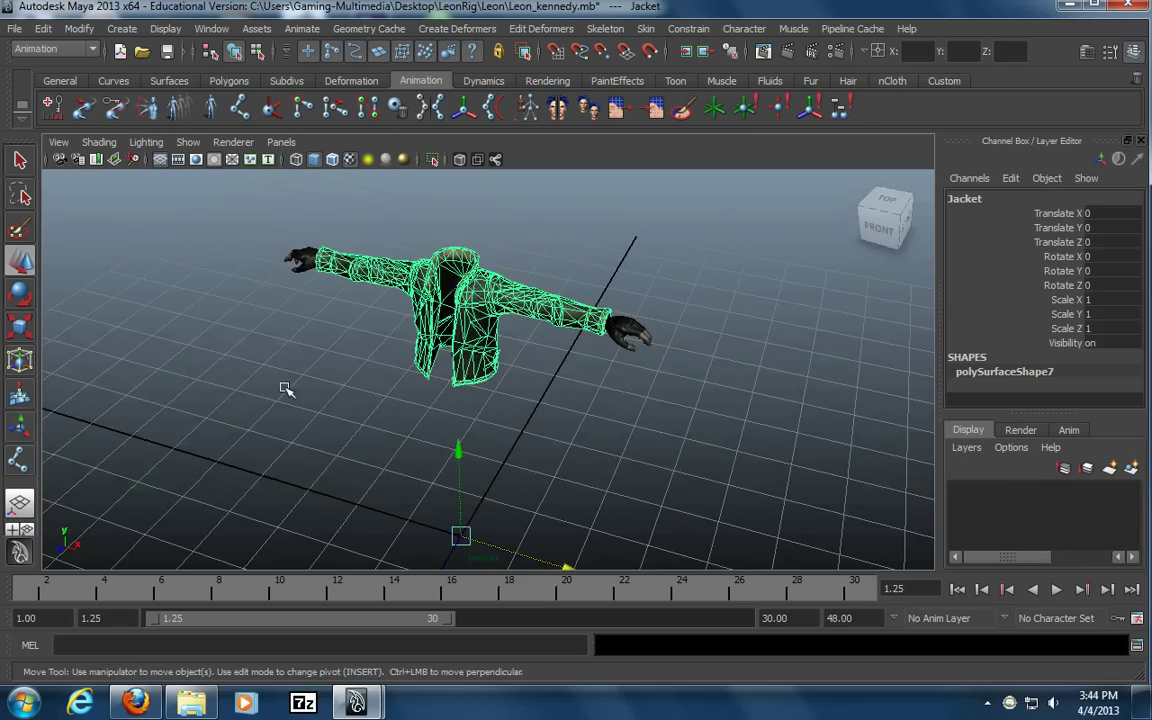
pyautogui.keyDown('alt'); pyautogui.moveTo(285, 391); pyautogui.dragTo(506, 378, button='right'); pyautogui.keyUp('alt')
pyautogui.moveTo(507, 381)
pyautogui.keyDown('alt'); pyautogui.mouseDown()
pyautogui.moveTo(640, 345)
pyautogui.moveTo(514, 389)
pyautogui.mouseUp(); pyautogui.keyUp('alt')
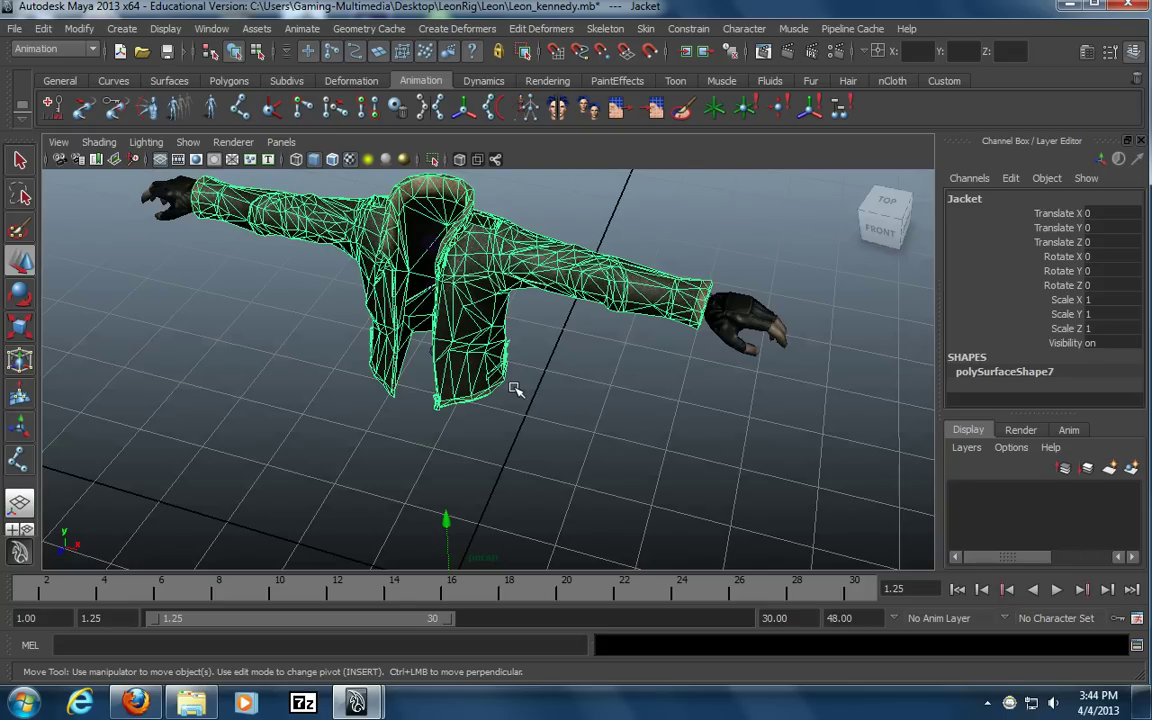
pyautogui.click(612, 383)
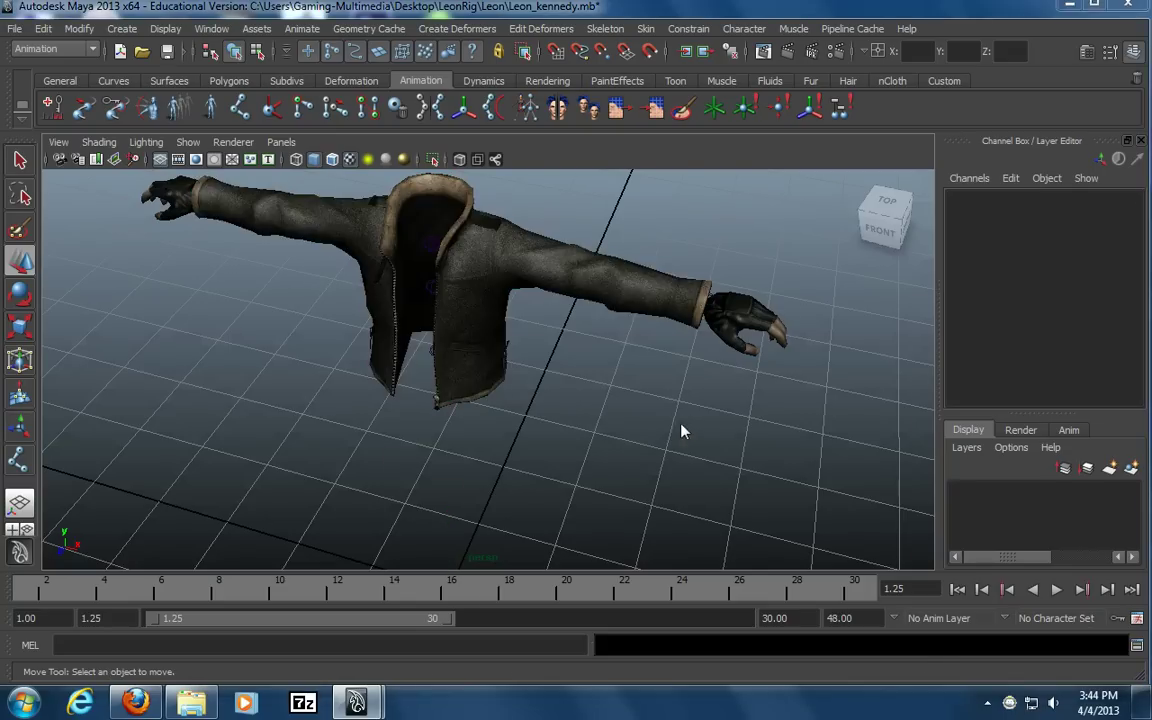
pyautogui.press('space')
pyautogui.press('space')
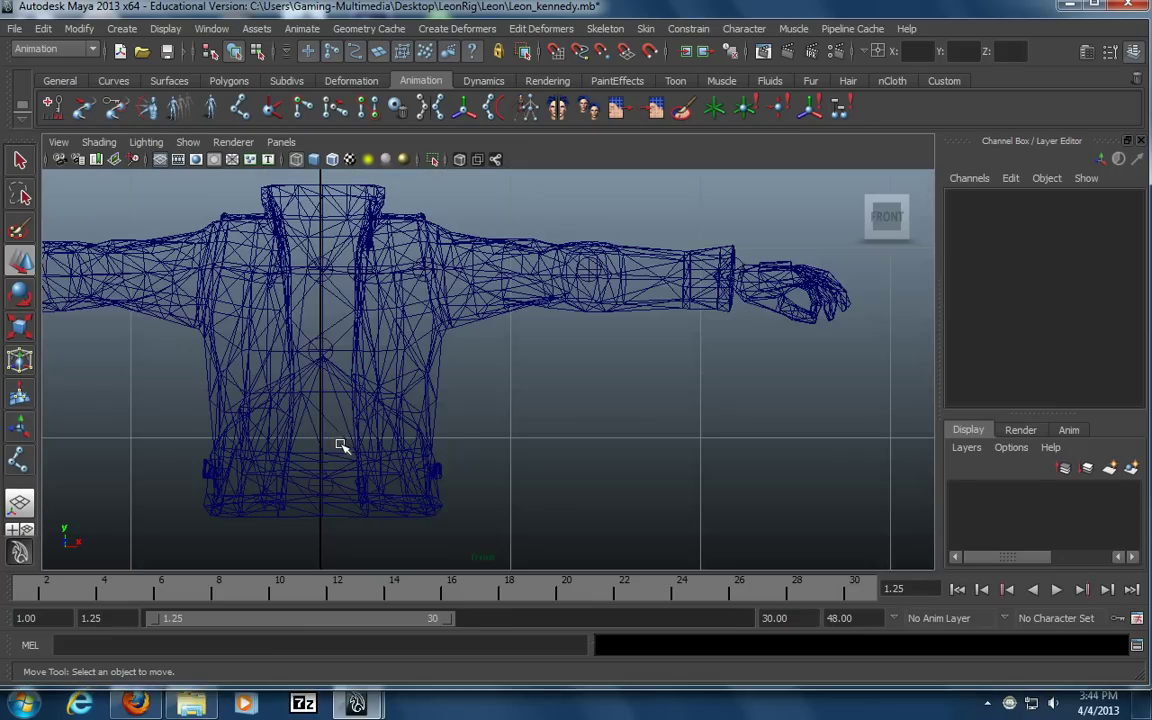
# Lower the elbow joint to Translate Y about 4.85 and the wrist joint to about 4.83, following the centre of the sleeve
pyautogui.moveTo(604, 530); pyautogui.dragTo(232, 183)
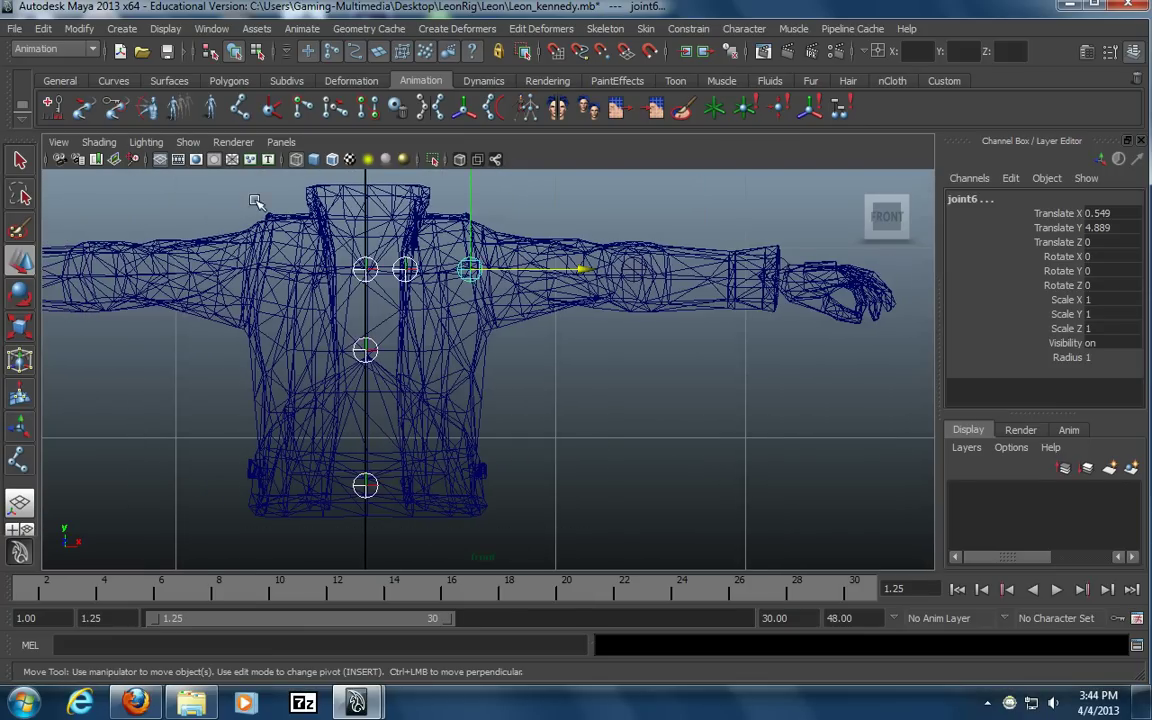
pyautogui.click(715, 433)
pyautogui.moveTo(828, 527); pyautogui.dragTo(119, 143)
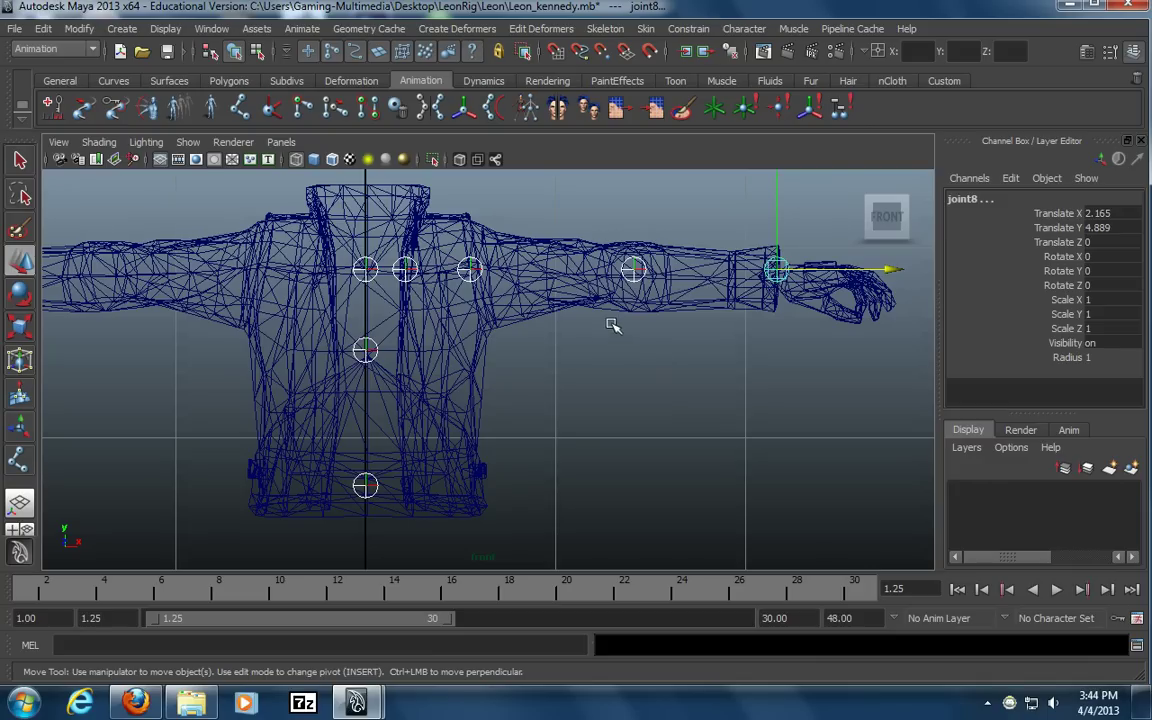
pyautogui.keyDown('alt'); pyautogui.moveTo(480, 332); pyautogui.dragTo(434, 352, button='middle'); pyautogui.keyUp('alt')
pyautogui.keyDown('alt'); pyautogui.moveTo(434, 352); pyautogui.dragTo(579, 345, button='right'); pyautogui.keyUp('alt')
pyautogui.keyDown('alt'); pyautogui.moveTo(579, 345); pyautogui.dragTo(512, 350, button='middle'); pyautogui.keyUp('alt')
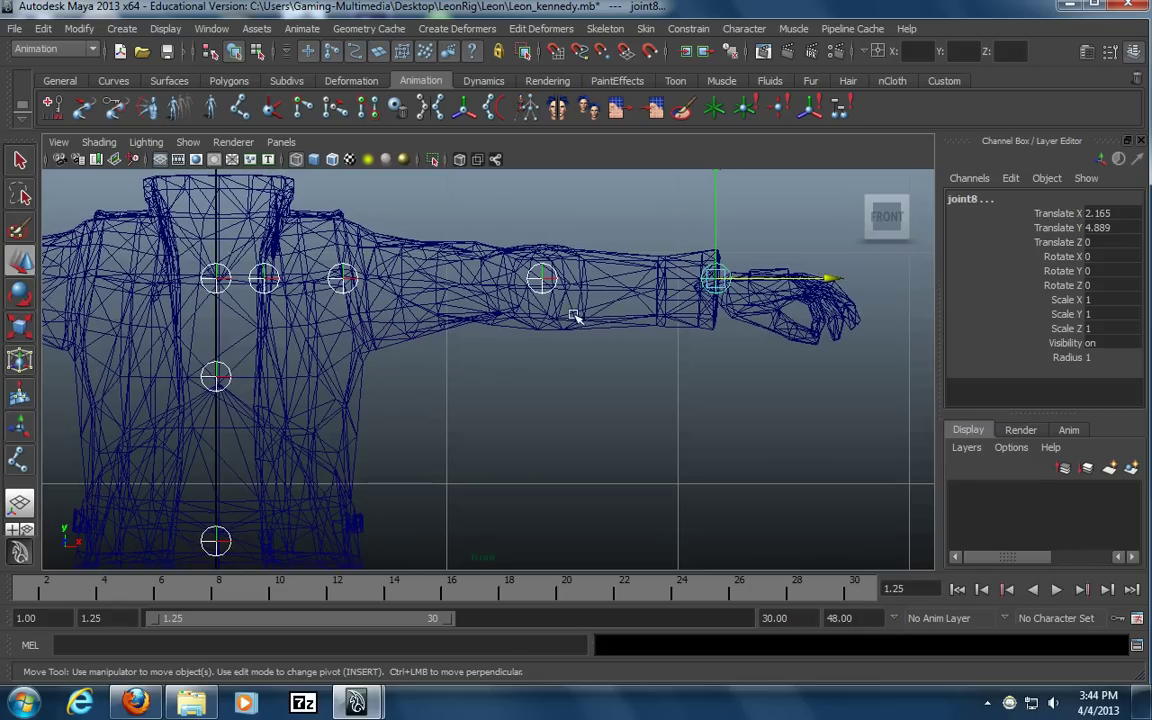
pyautogui.click(532, 302)
pyautogui.click(770, 318)
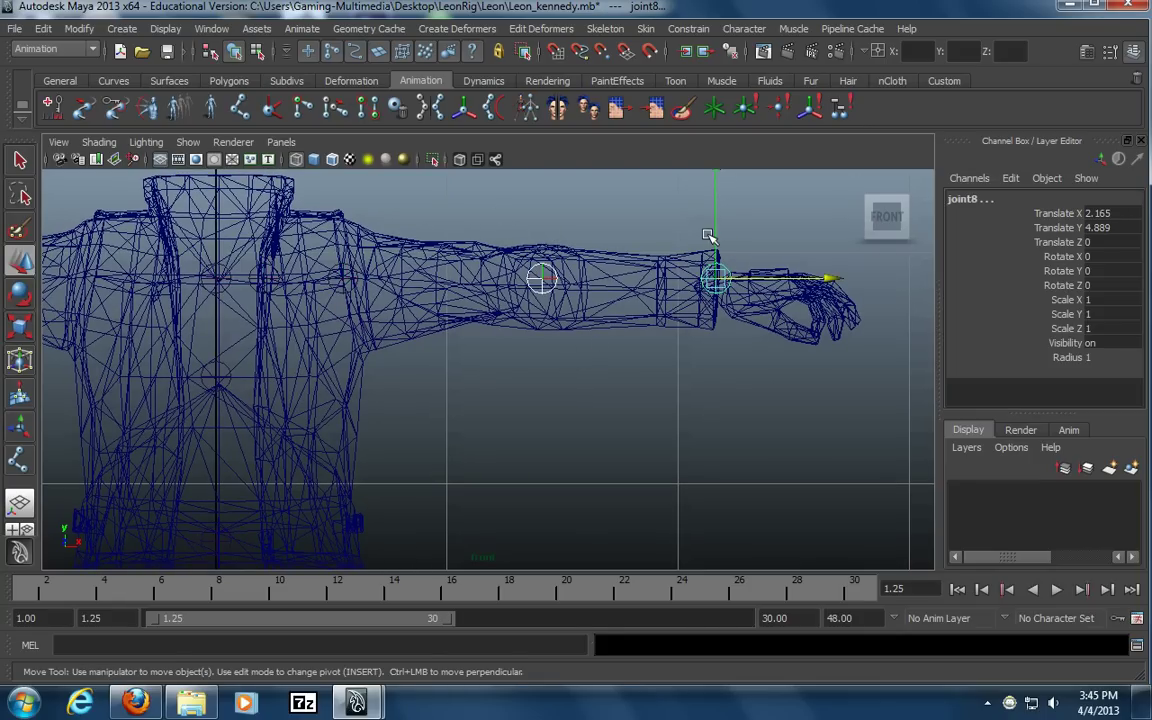
pyautogui.moveTo(716, 214); pyautogui.dragTo(721, 246)
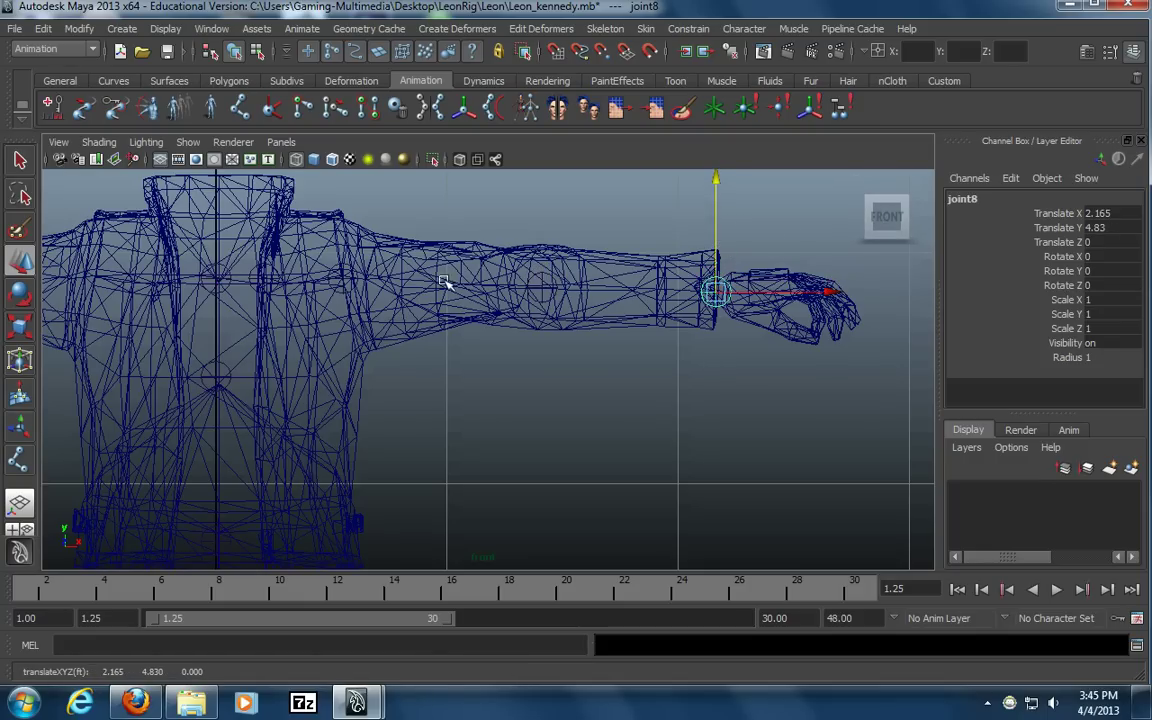
# Move the collarbone joint up and slightly inward, to Translate X about 0.193 and Translate Y about 4.963
pyautogui.moveTo(398, 236); pyautogui.dragTo(307, 339)
pyautogui.keyDown('alt'); pyautogui.moveTo(428, 373); pyautogui.dragTo(481, 350, button='middle'); pyautogui.keyUp('alt')
pyautogui.moveTo(350, 222); pyautogui.dragTo(322, 288)
pyautogui.keyDown('alt'); pyautogui.moveTo(343, 300); pyautogui.dragTo(348, 320, button='middle'); pyautogui.keyUp('alt')
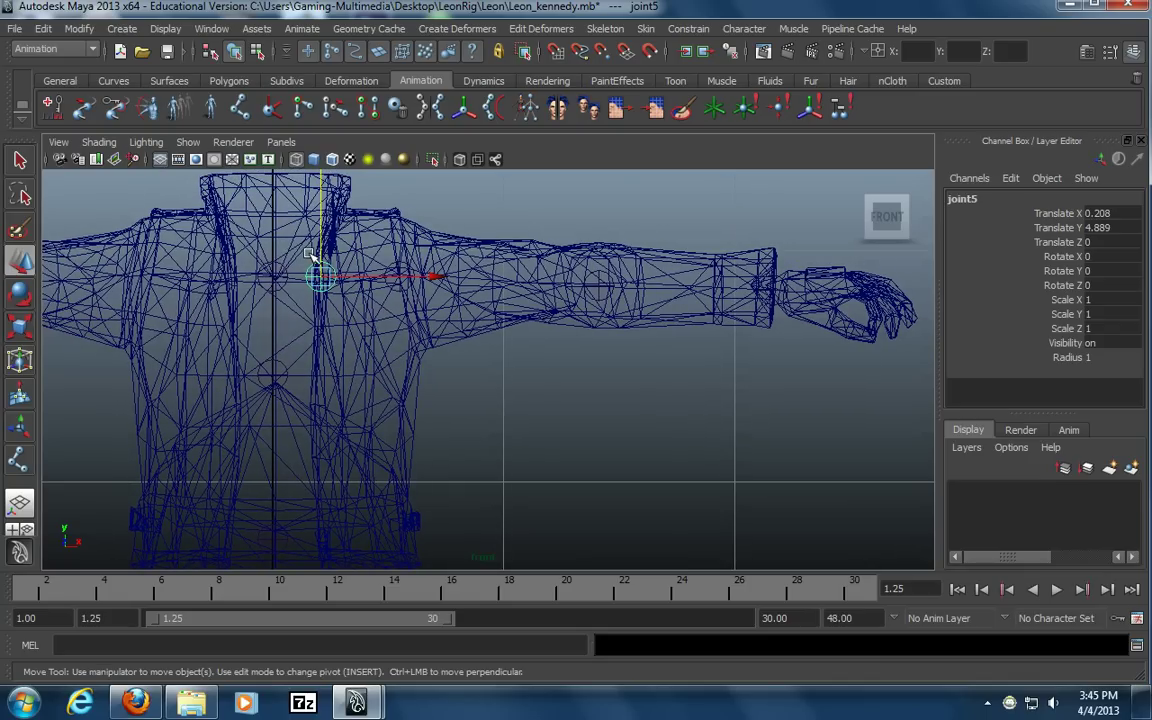
pyautogui.moveTo(311, 254); pyautogui.dragTo(355, 264)
pyautogui.keyDown('alt'); pyautogui.moveTo(464, 376); pyautogui.dragTo(485, 371, button='middle'); pyautogui.keyUp('alt')
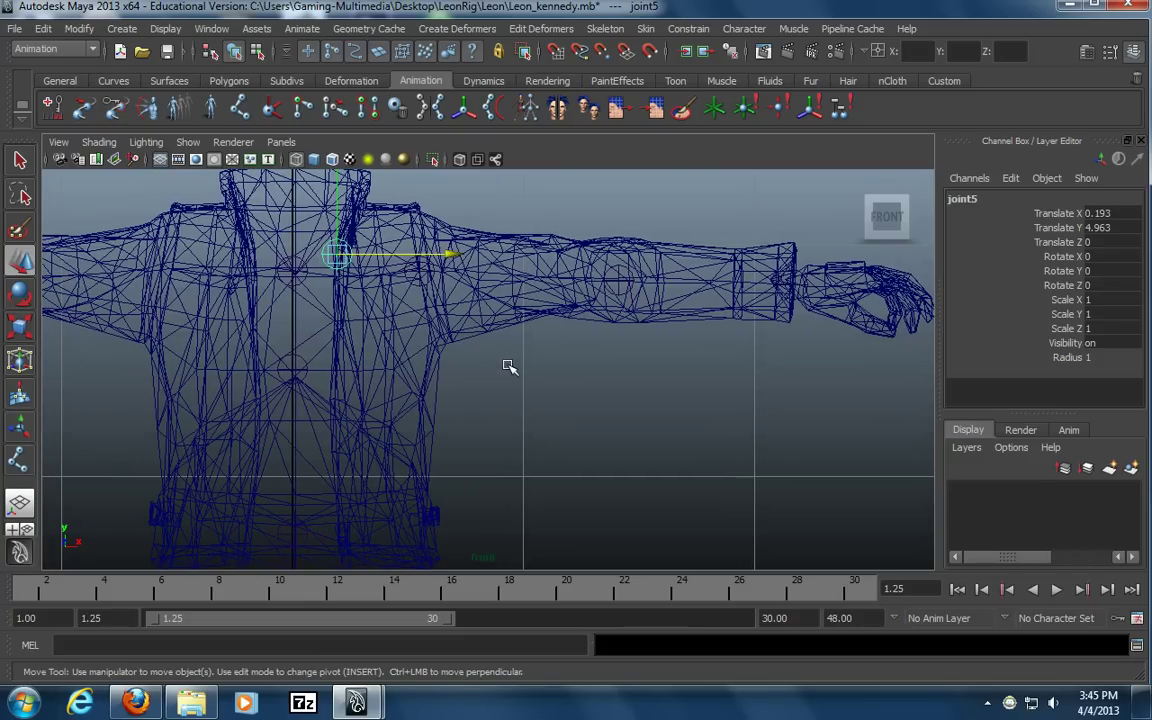
# Duplicate the wrist joint and move the copy out to the knuckles of the gloved hand, at Translate X about 2.5
pyautogui.keyDown('alt'); pyautogui.moveTo(766, 402); pyautogui.dragTo(708, 404, button='right'); pyautogui.keyUp('alt')
pyautogui.moveTo(788, 258); pyautogui.dragTo(300, 520)
pyautogui.scroll(2, 411, 532)
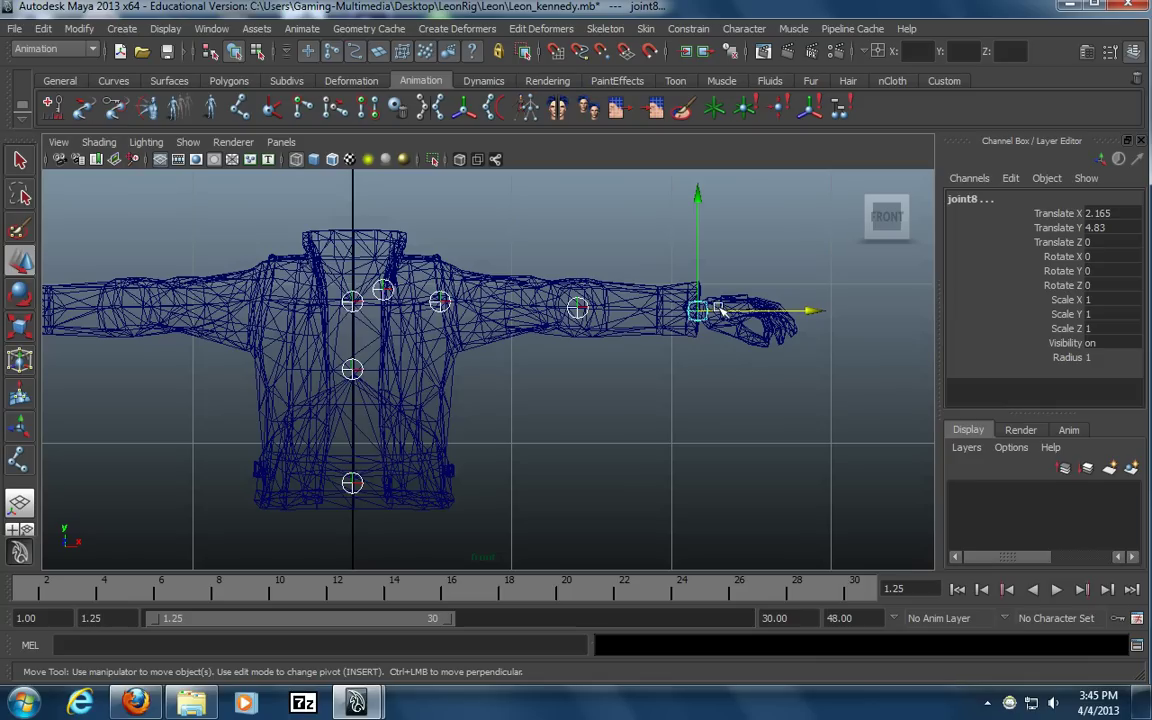
pyautogui.keyDown('alt'); pyautogui.moveTo(573, 414); pyautogui.dragTo(430, 428, button='middle'); pyautogui.keyUp('alt')
pyautogui.keyDown('alt'); pyautogui.moveTo(430, 428); pyautogui.dragTo(676, 404, button='right'); pyautogui.keyUp('alt')
pyautogui.keyDown('alt'); pyautogui.moveTo(629, 404); pyautogui.dragTo(589, 404, button='middle'); pyautogui.keyUp('alt')
pyautogui.click(590, 404)
pyautogui.moveTo(594, 398)
pyautogui.mouseDown()
pyautogui.moveTo(480, 300)
pyautogui.moveTo(619, 322)
pyautogui.mouseUp()
pyautogui.hotkey('ctrl', 'd')
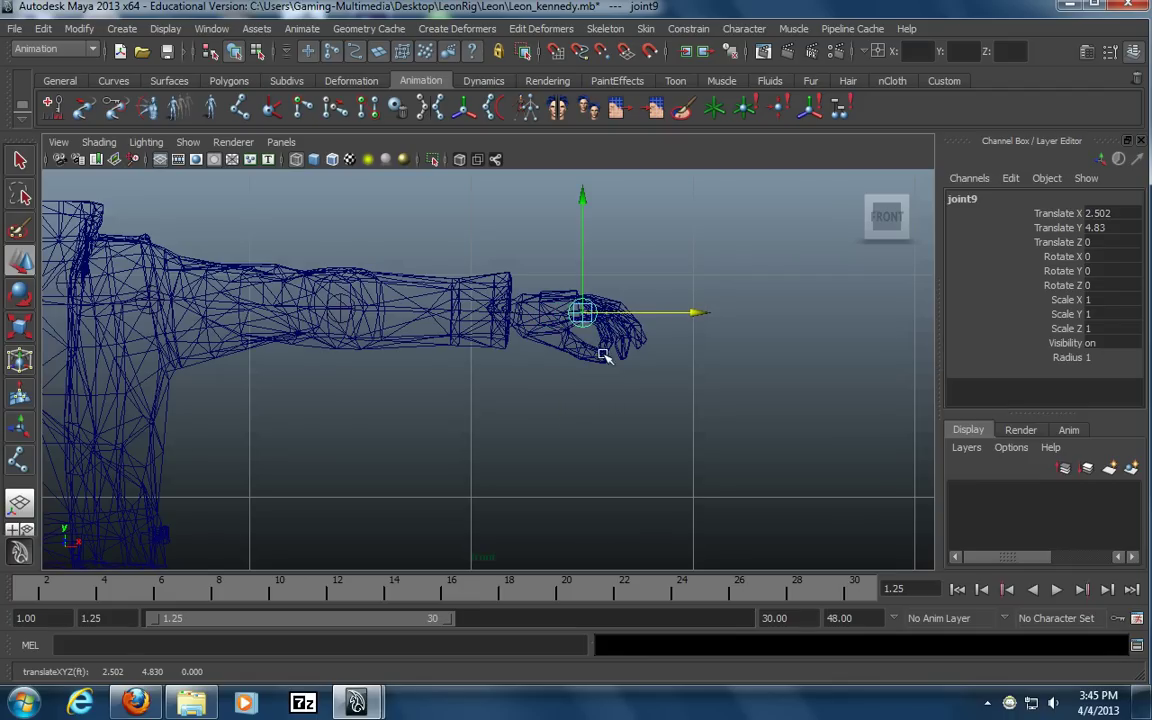
pyautogui.moveTo(478, 383)
pyautogui.keyDown('alt'); pyautogui.mouseDown(button='middle')
pyautogui.moveTo(563, 362)
pyautogui.moveTo(581, 368)
pyautogui.moveTo(575, 376)
pyautogui.mouseUp(button='middle'); pyautogui.keyUp('alt')
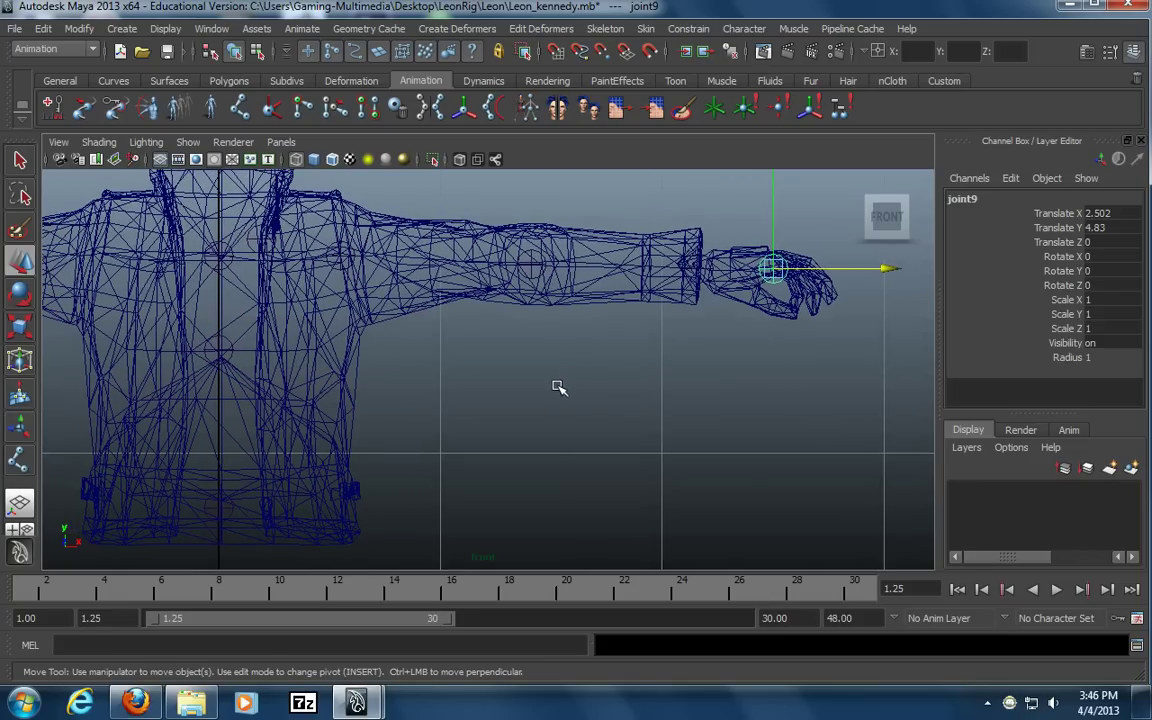
# Maximize the perspective view and turn on X-Ray Joints so the joints show through the jacket
pyautogui.press('space')
pyautogui.press('space')
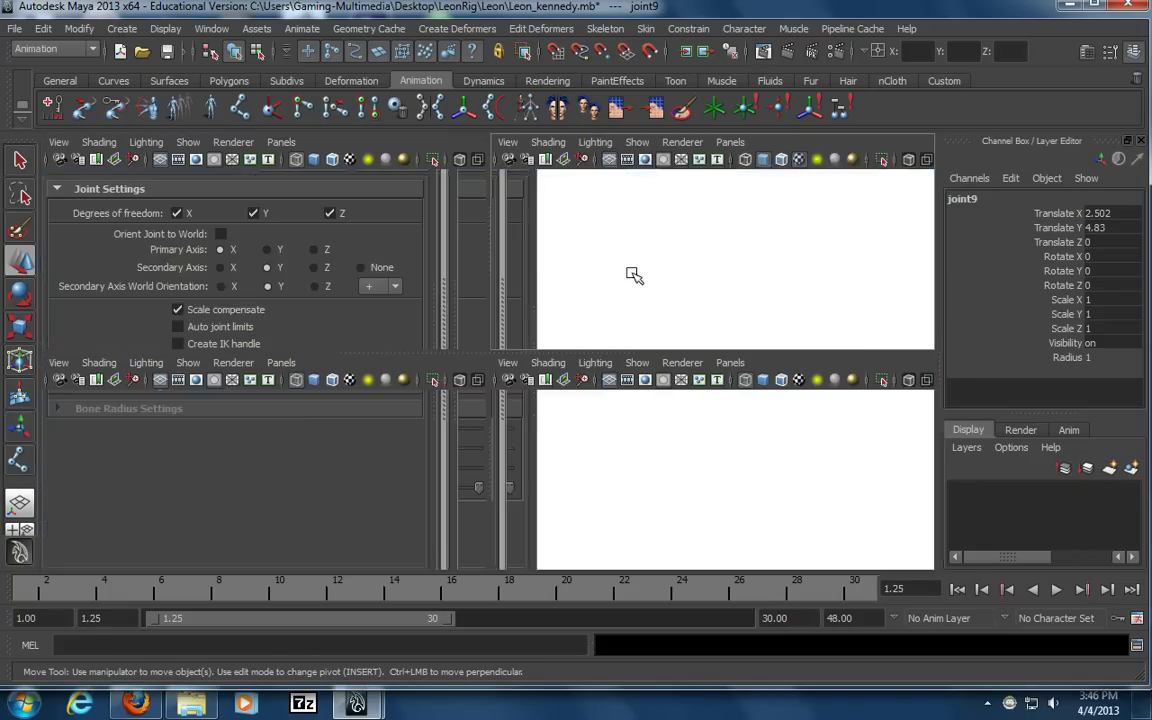
pyautogui.keyDown('alt'); pyautogui.moveTo(520, 398); pyautogui.dragTo(467, 441); pyautogui.keyUp('alt')
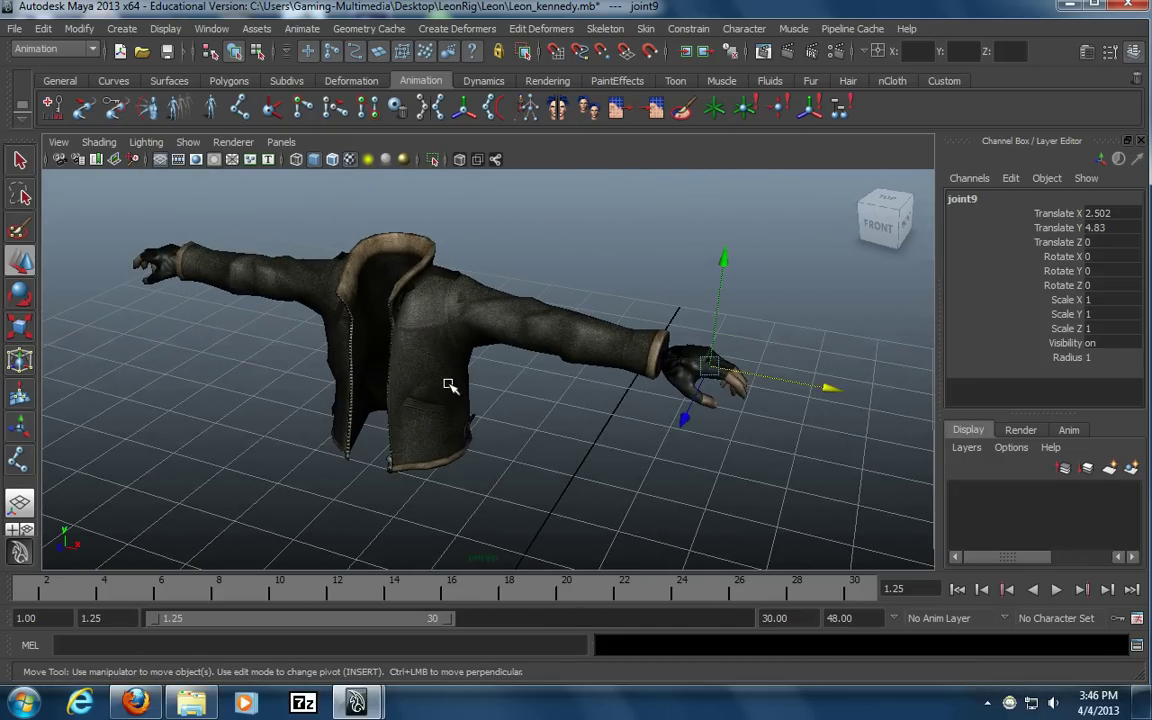
pyautogui.click(100, 142)
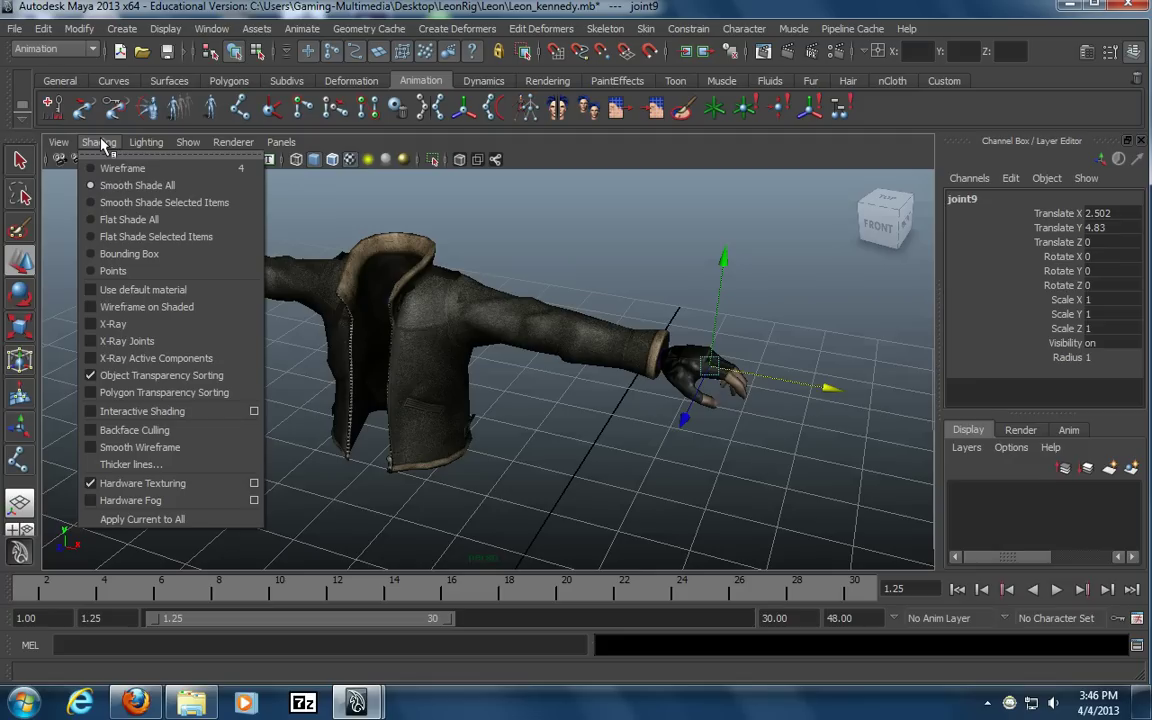
pyautogui.click(148, 341)
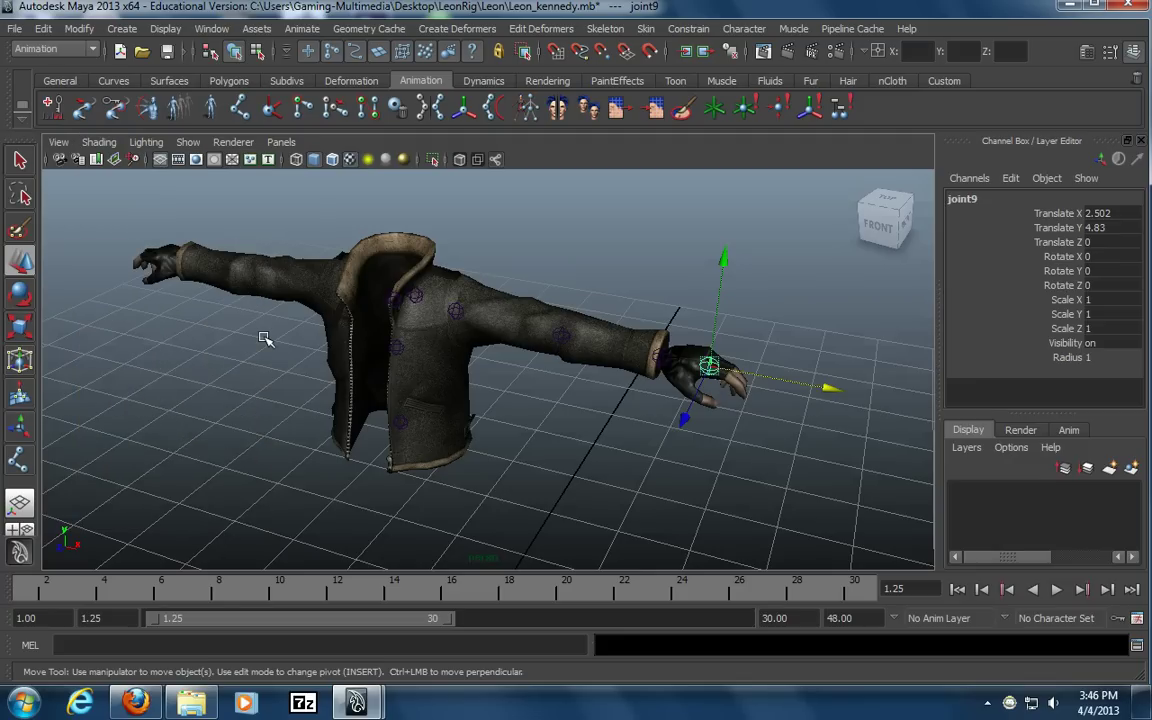
pyautogui.click(560, 494)
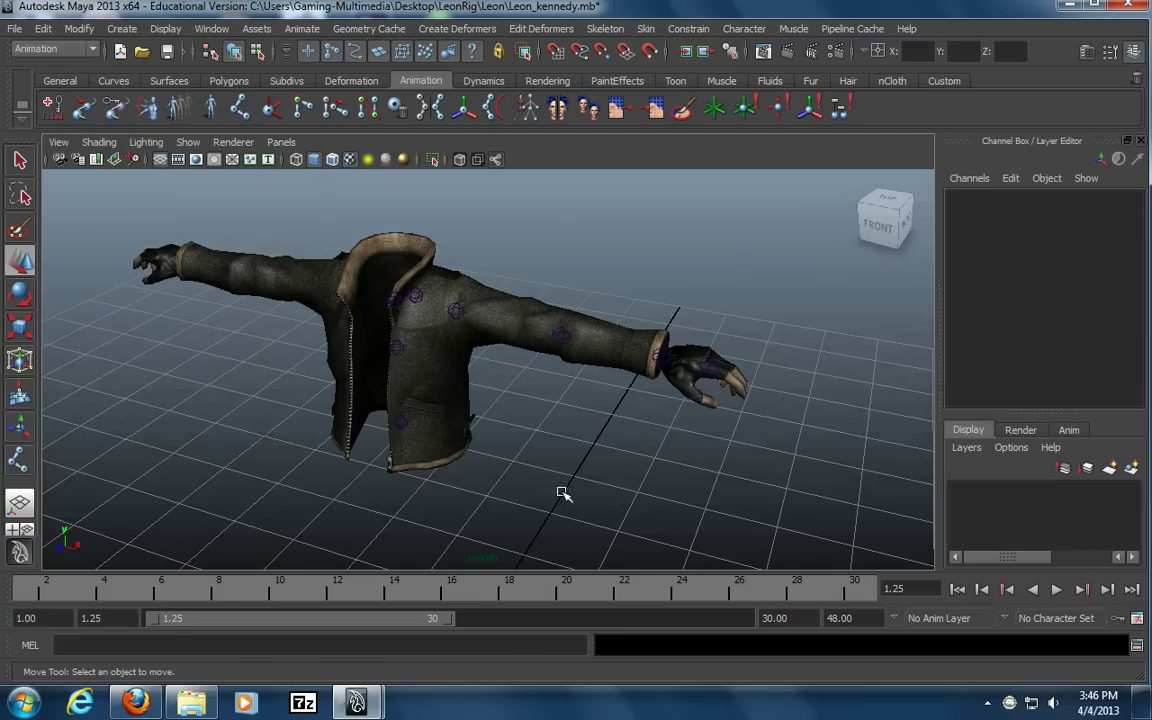
# Turn on X-Ray shading in the perspective view to make the jacket and gloves see-through
pyautogui.click(100, 142)
pyautogui.click(114, 324)
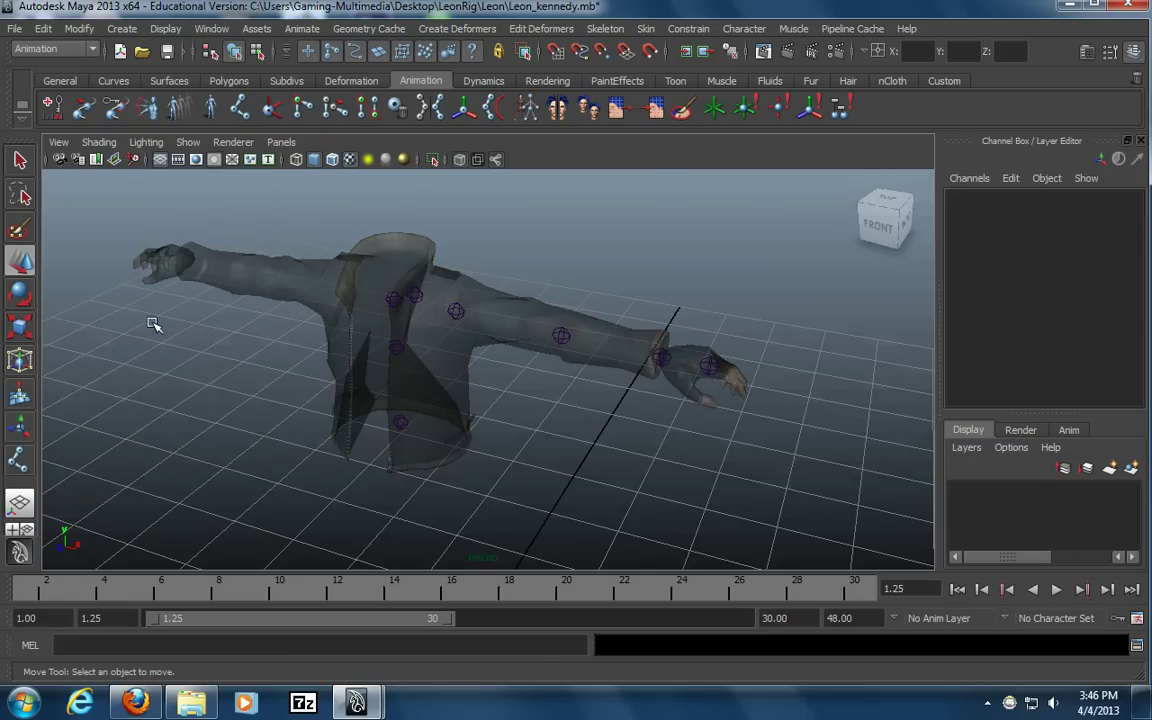
pyautogui.keyDown('alt'); pyautogui.moveTo(565, 449); pyautogui.dragTo(442, 432); pyautogui.keyUp('alt')
pyautogui.keyDown('alt'); pyautogui.moveTo(442, 432); pyautogui.dragTo(520, 433, button='right'); pyautogui.keyUp('alt')
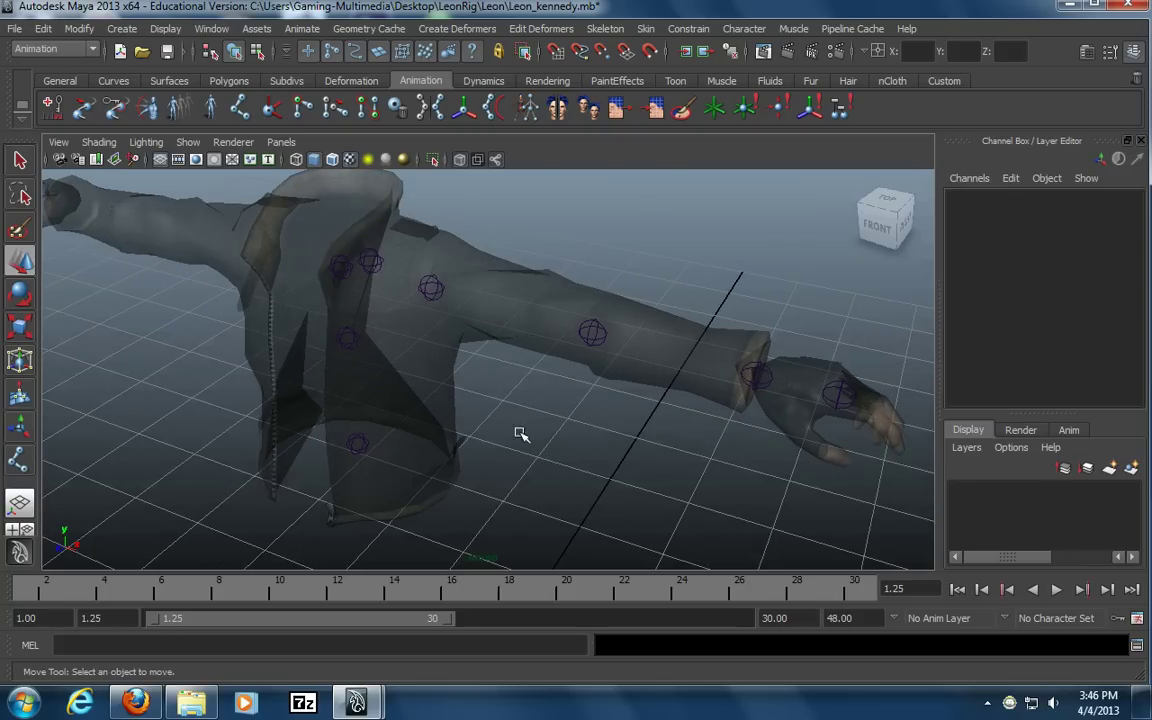
pyautogui.click(104, 144)
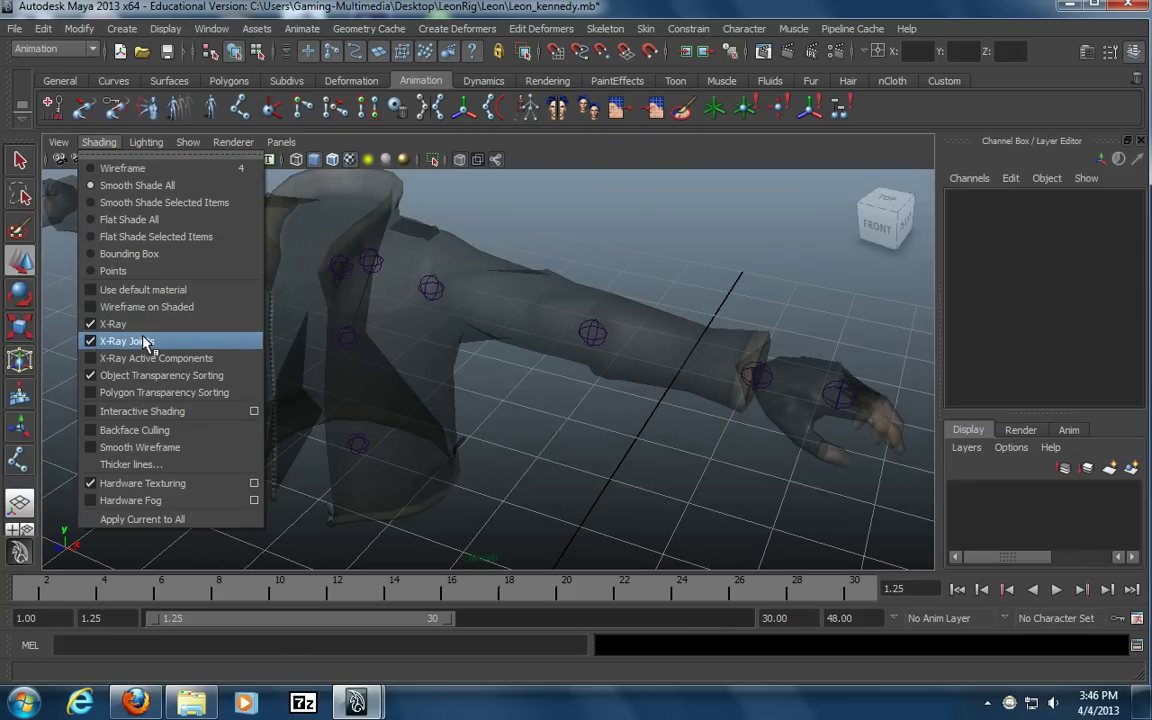
pyautogui.click(711, 240)
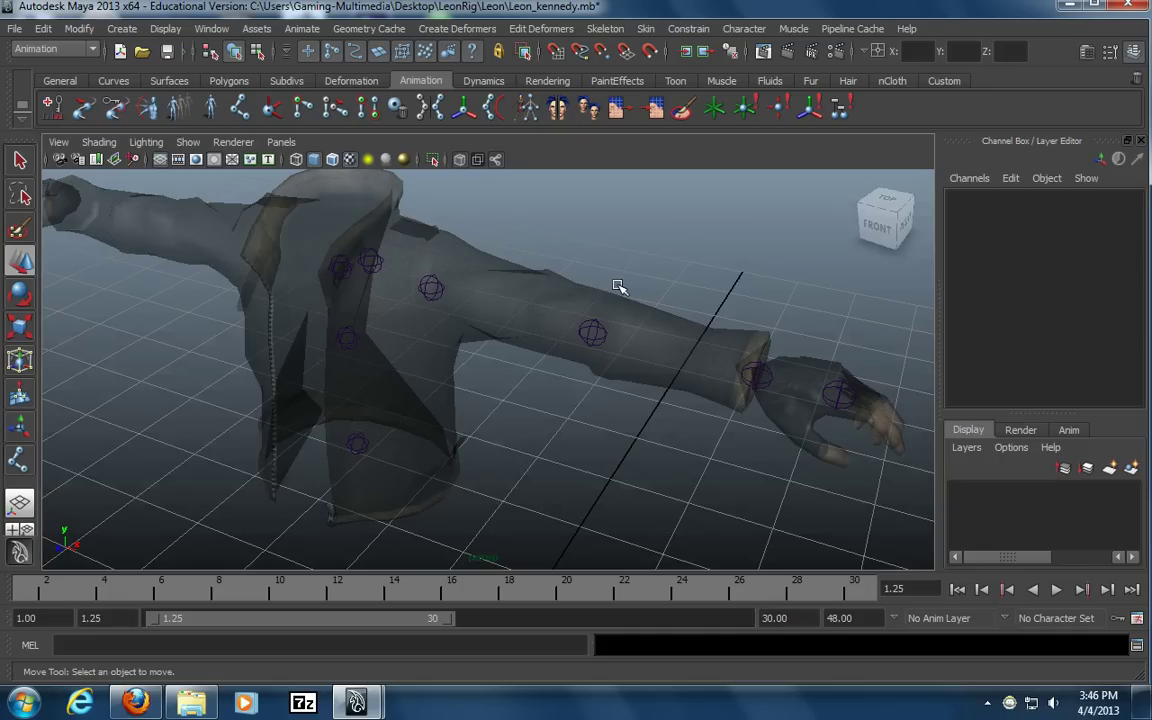
# Move the shoulder joint back inside the sleeve opening to Translate Z about -0.061
pyautogui.keyDown('alt'); pyautogui.moveTo(628, 318); pyautogui.dragTo(515, 363); pyautogui.keyUp('alt')
pyautogui.moveTo(515, 363)
pyautogui.keyDown('alt'); pyautogui.mouseDown(button='middle')
pyautogui.moveTo(437, 388)
pyautogui.moveTo(411, 355)
pyautogui.moveTo(500, 352)
pyautogui.mouseUp(button='middle'); pyautogui.keyUp('alt')
pyautogui.keyDown('alt'); pyautogui.moveTo(500, 352); pyautogui.dragTo(532, 342); pyautogui.keyUp('alt')
pyautogui.click(401, 308)
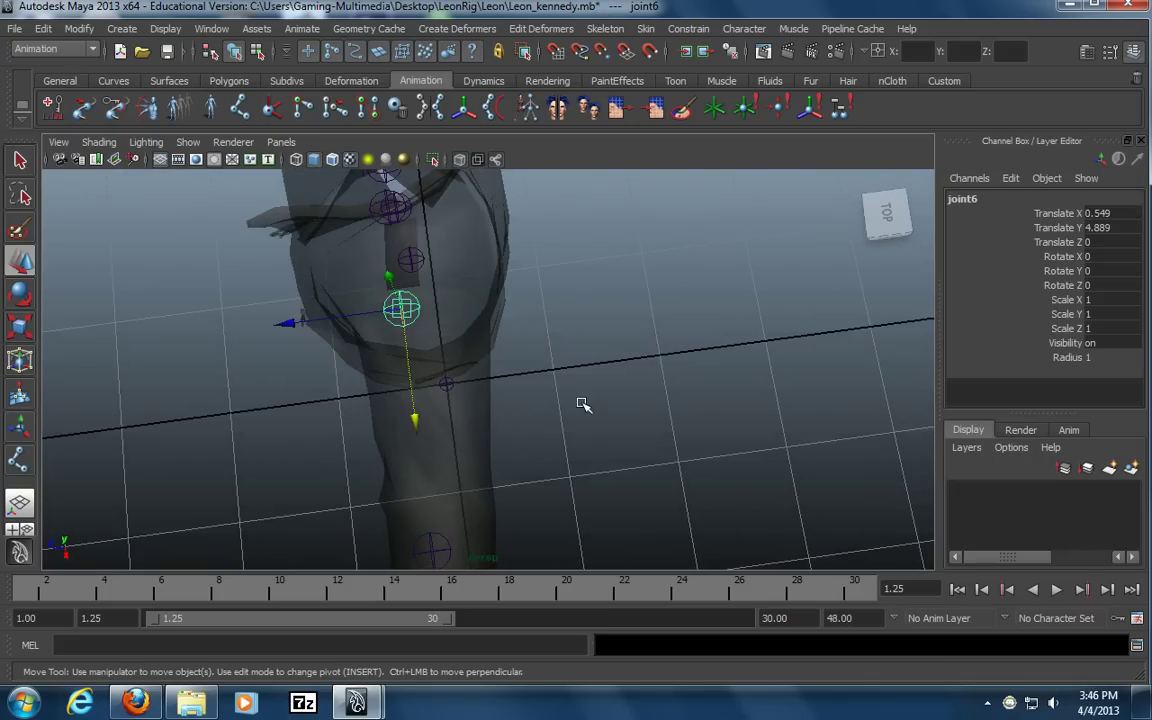
pyautogui.keyDown('alt'); pyautogui.moveTo(577, 402); pyautogui.dragTo(377, 316); pyautogui.keyUp('alt')
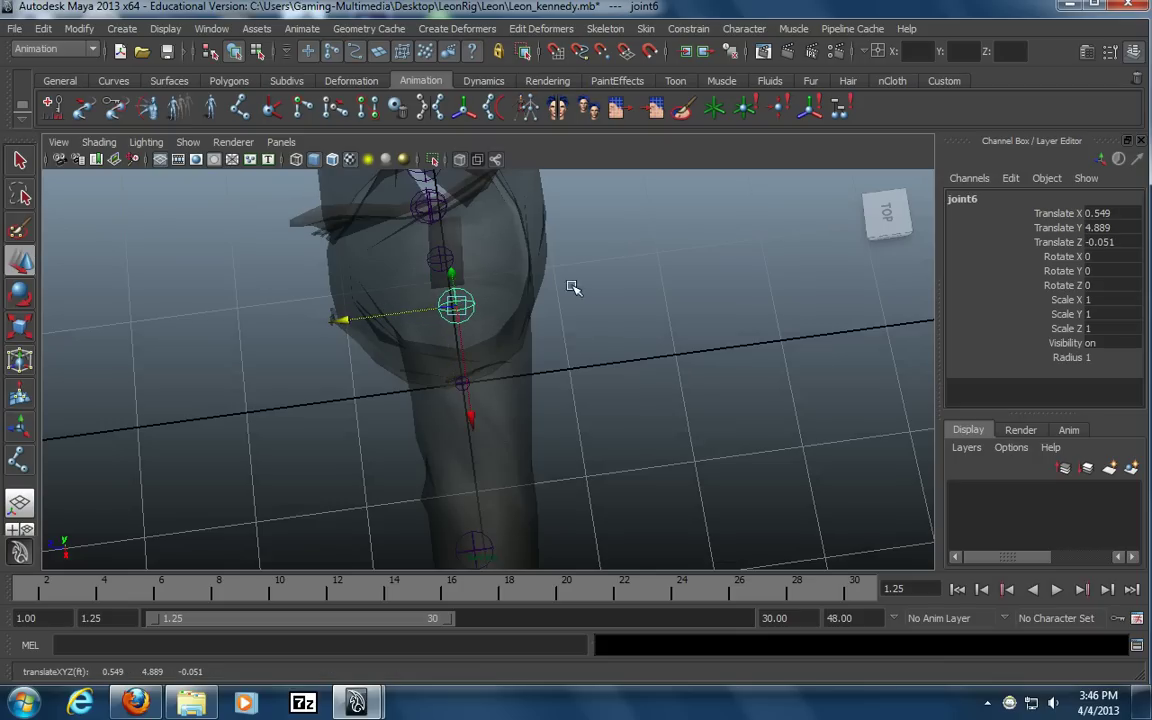
pyautogui.keyDown('alt'); pyautogui.moveTo(496, 361); pyautogui.dragTo(424, 311); pyautogui.keyUp('alt')
pyautogui.click(417, 315)
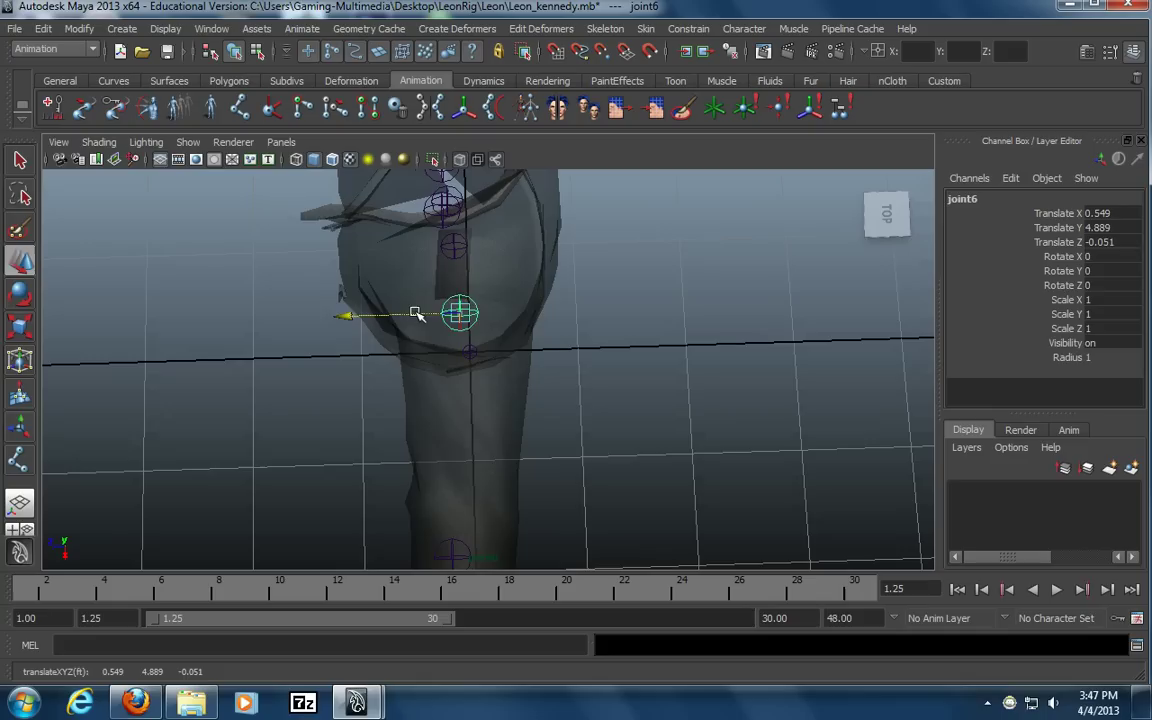
pyautogui.keyDown('alt'); pyautogui.moveTo(610, 432); pyautogui.dragTo(416, 329); pyautogui.keyUp('alt')
pyautogui.keyDown('alt'); pyautogui.moveTo(687, 316); pyautogui.dragTo(671, 341, button='middle'); pyautogui.keyUp('alt')
pyautogui.keyDown('alt'); pyautogui.moveTo(668, 350); pyautogui.dragTo(543, 455); pyautogui.keyUp('alt')
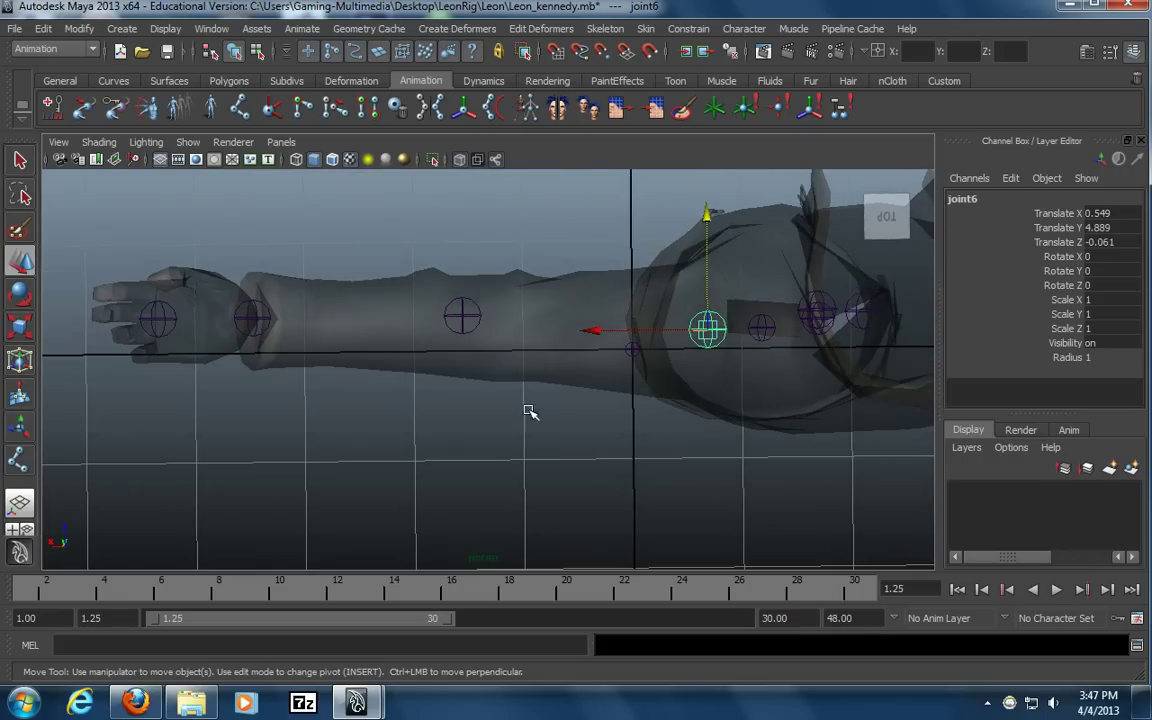
# Move the elbow joint back inside the sleeve to Translate Z about -0.109
pyautogui.moveTo(504, 262); pyautogui.dragTo(430, 357)
pyautogui.keyDown('alt'); pyautogui.moveTo(566, 383); pyautogui.dragTo(533, 377, button='middle'); pyautogui.keyUp('alt')
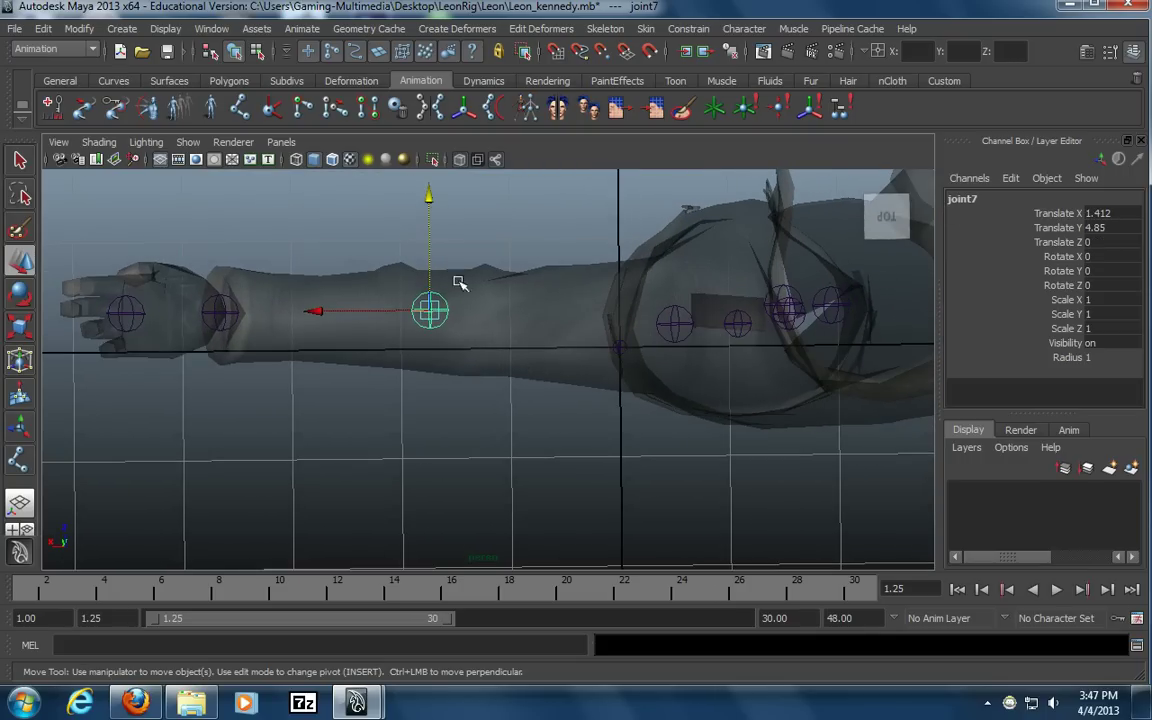
pyautogui.moveTo(426, 234); pyautogui.dragTo(431, 306)
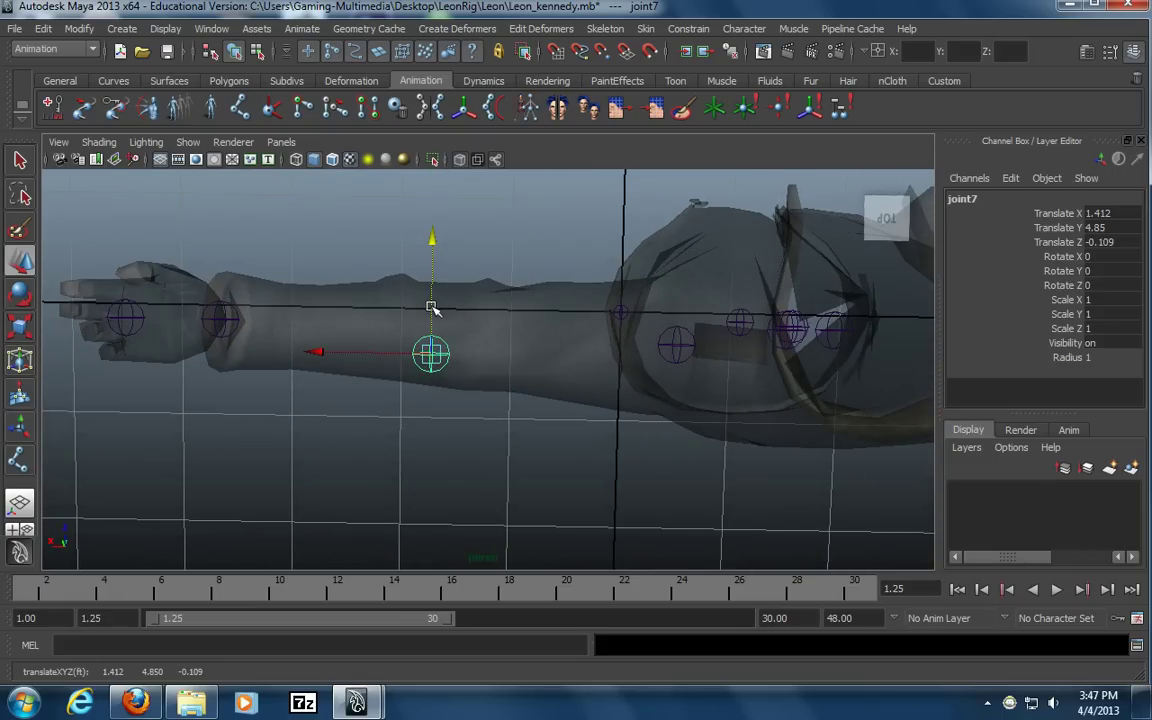
pyautogui.keyDown('alt'); pyautogui.moveTo(421, 377); pyautogui.dragTo(456, 379, button='middle'); pyautogui.keyUp('alt')
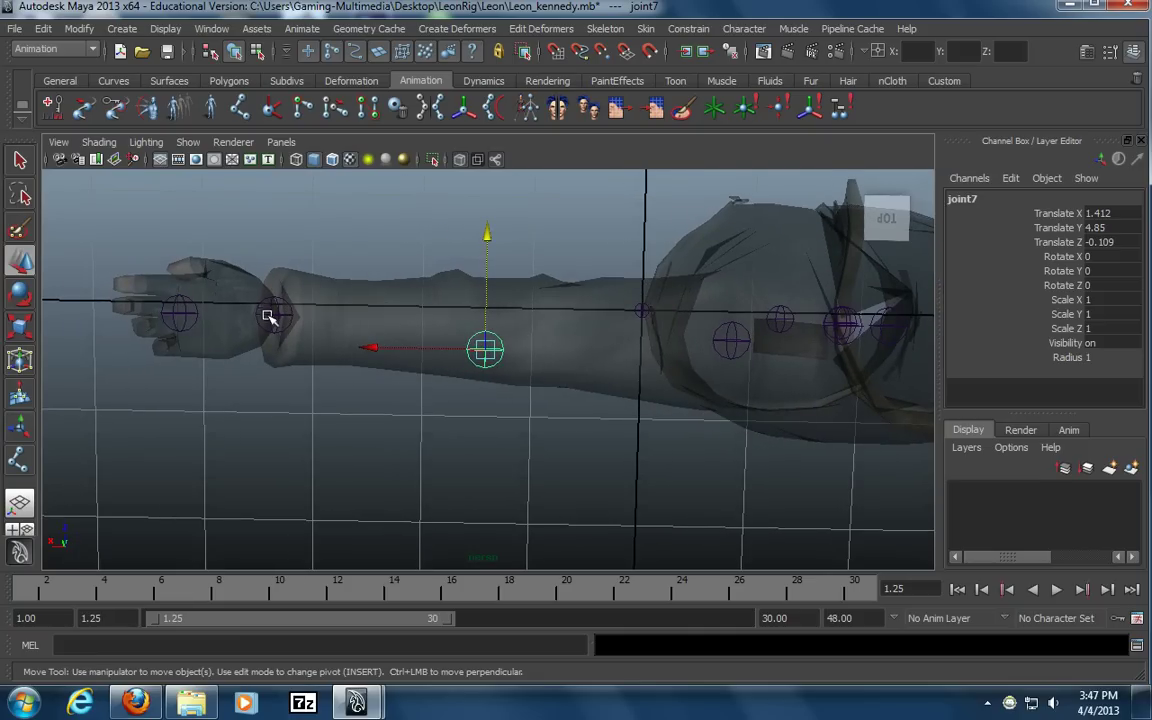
# Move the middle spine joint toward the front of the jacket, to Translate Z about 0.08
pyautogui.keyDown('alt'); pyautogui.moveTo(290, 374); pyautogui.dragTo(306, 275); pyautogui.keyUp('alt')
pyautogui.moveTo(474, 320)
pyautogui.keyDown('alt'); pyautogui.mouseDown()
pyautogui.moveTo(561, 309)
pyautogui.moveTo(411, 321)
pyautogui.moveTo(478, 314)
pyautogui.mouseUp(); pyautogui.keyUp('alt')
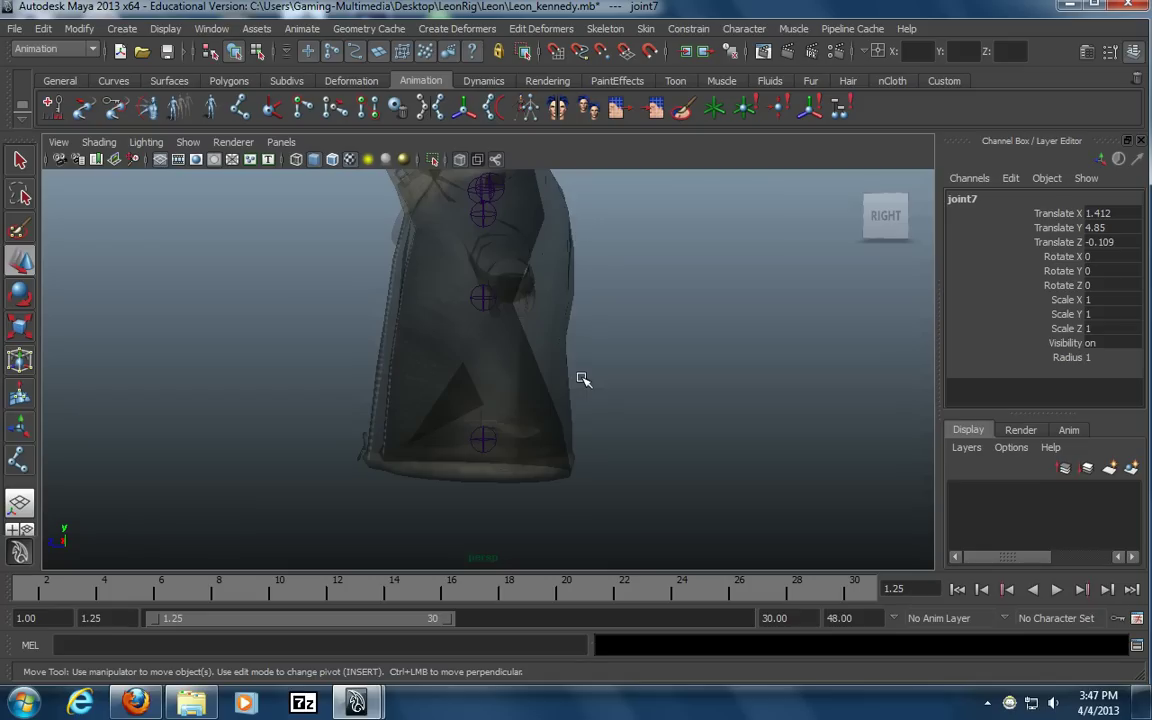
pyautogui.keyDown('alt'); pyautogui.moveTo(536, 380); pyautogui.dragTo(532, 434, button='middle'); pyautogui.keyUp('alt')
pyautogui.keyDown('alt'); pyautogui.moveTo(532, 434); pyautogui.dragTo(514, 432); pyautogui.keyUp('alt')
pyautogui.keyDown('alt'); pyautogui.moveTo(514, 432); pyautogui.dragTo(514, 470, button='middle'); pyautogui.keyUp('alt')
pyautogui.keyDown('alt'); pyautogui.moveTo(514, 470); pyautogui.dragTo(588, 447, button='right'); pyautogui.keyUp('alt')
pyautogui.keyDown('alt'); pyautogui.moveTo(588, 447); pyautogui.dragTo(589, 450); pyautogui.keyUp('alt')
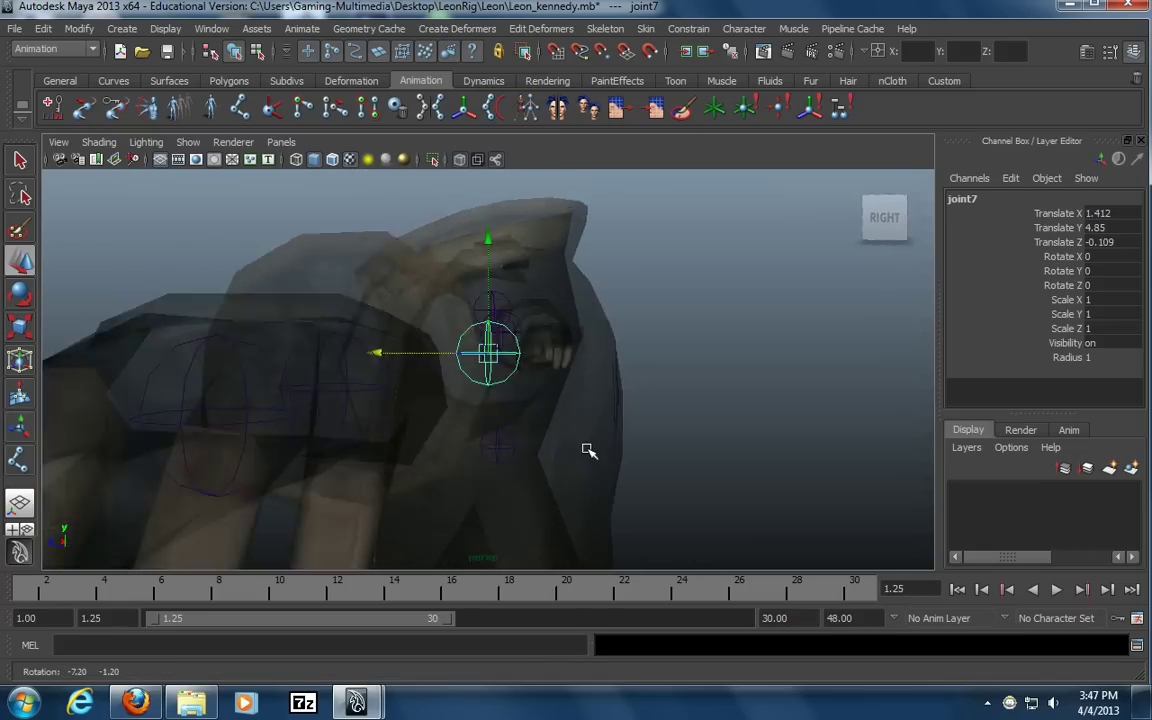
pyautogui.keyDown('alt'); pyautogui.moveTo(589, 450); pyautogui.dragTo(591, 360, button='middle'); pyautogui.keyUp('alt')
pyautogui.keyDown('alt'); pyautogui.moveTo(591, 360); pyautogui.dragTo(556, 394); pyautogui.keyUp('alt')
pyautogui.click(520, 378)
pyautogui.keyDown('alt'); pyautogui.moveTo(520, 378); pyautogui.dragTo(540, 373, button='middle'); pyautogui.keyUp('alt')
pyautogui.click(525, 354)
pyautogui.moveTo(563, 383)
pyautogui.keyDown('alt'); pyautogui.mouseDown()
pyautogui.moveTo(620, 388)
pyautogui.moveTo(557, 367)
pyautogui.mouseUp(); pyautogui.keyUp('alt')
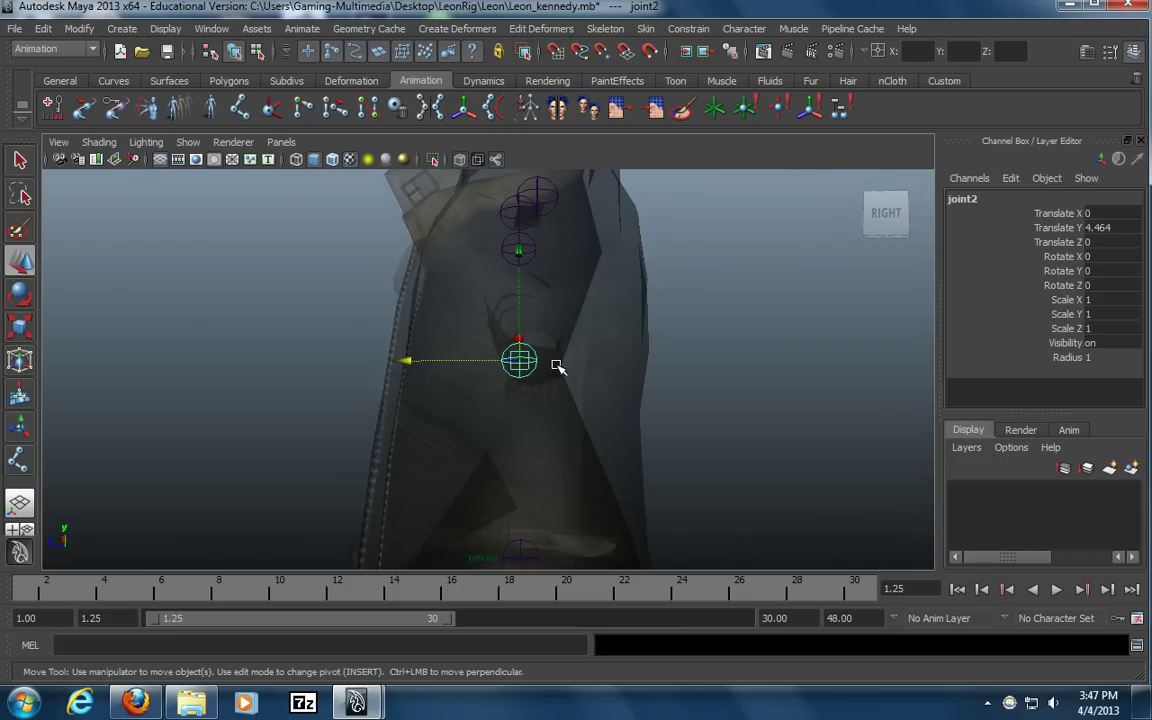
pyautogui.moveTo(481, 362); pyautogui.dragTo(481, 362)
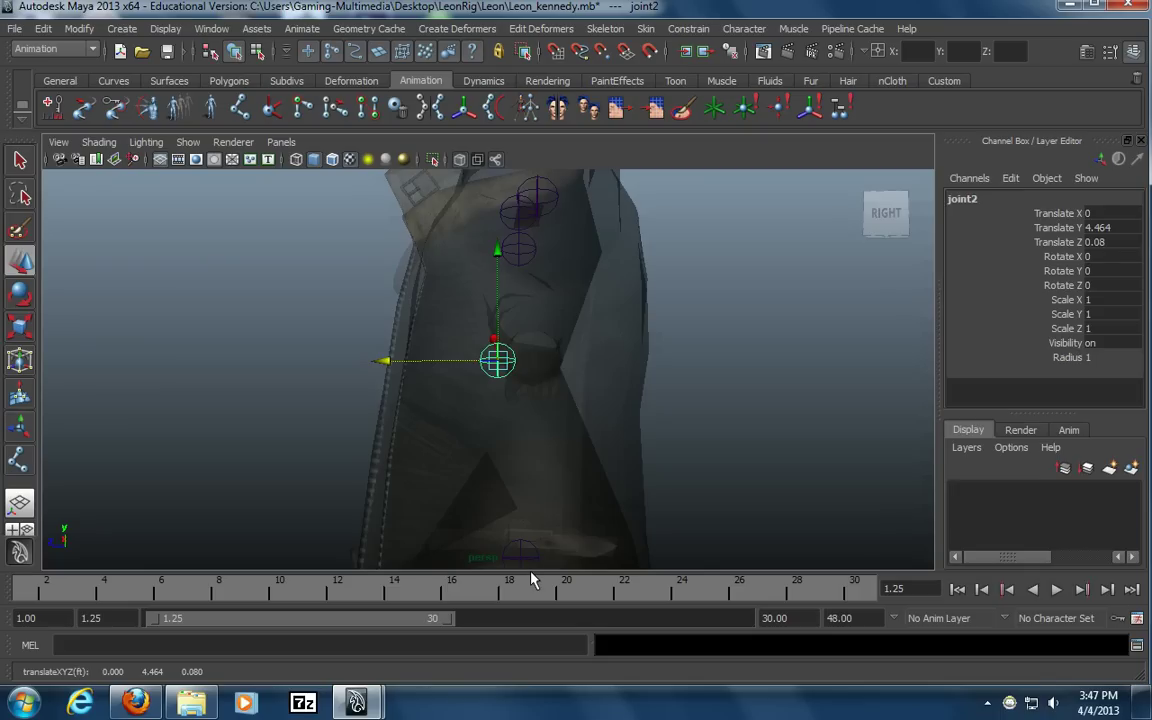
# Shift the collarbone joint forward along Z and fine-tune its depth inside the jacket's collar
pyautogui.keyDown('alt'); pyautogui.moveTo(437, 285); pyautogui.dragTo(527, 339); pyautogui.keyUp('alt')
pyautogui.keyDown('alt'); pyautogui.moveTo(547, 289); pyautogui.dragTo(577, 291); pyautogui.keyUp('alt')
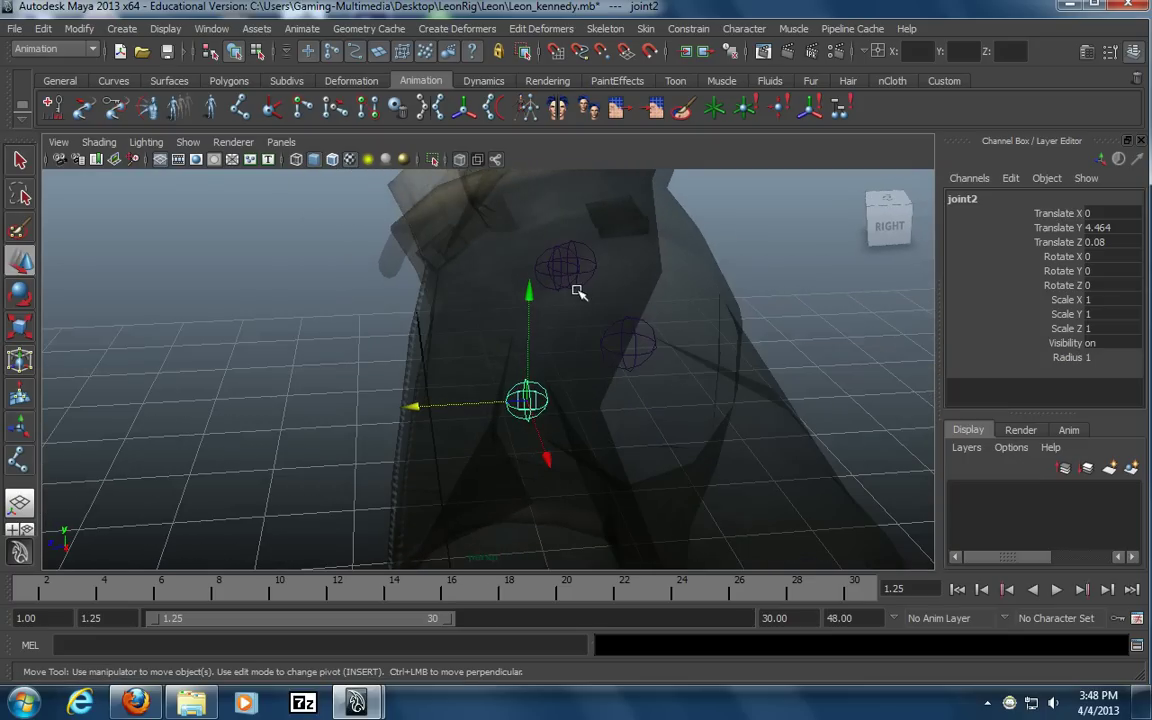
pyautogui.moveTo(510, 269); pyautogui.dragTo(509, 270)
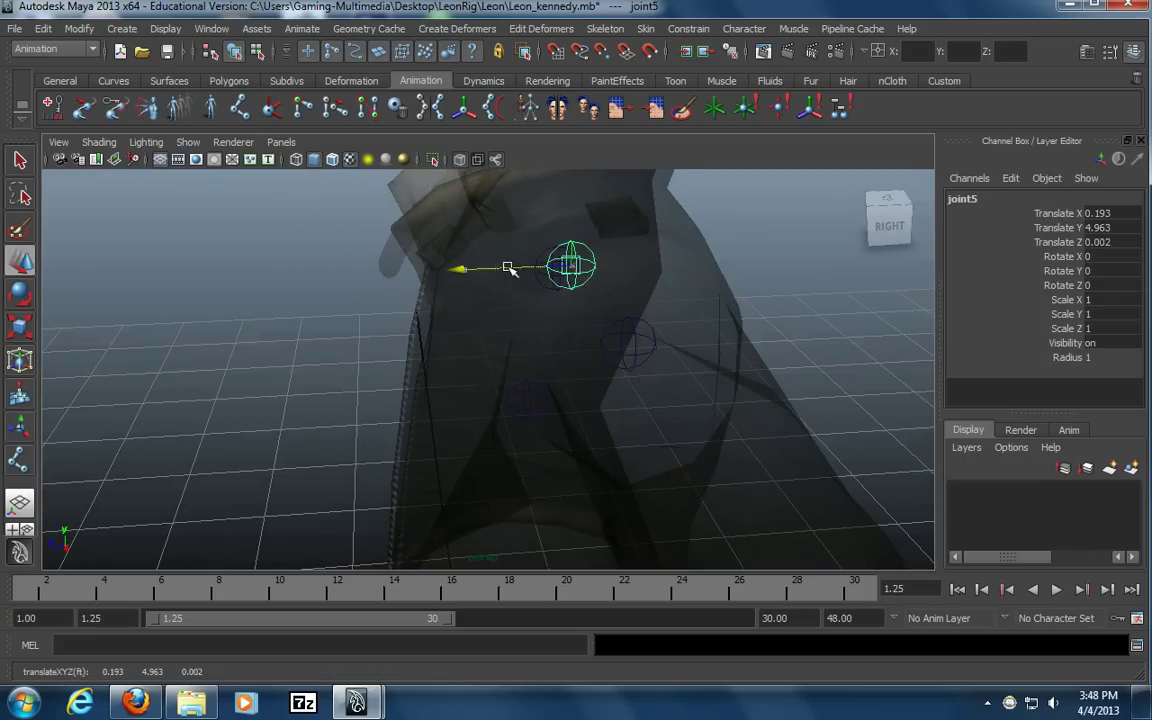
pyautogui.keyDown('alt'); pyautogui.moveTo(416, 281); pyautogui.dragTo(670, 431); pyautogui.keyUp('alt')
pyautogui.click(670, 431)
pyautogui.keyDown('alt'); pyautogui.moveTo(399, 419); pyautogui.dragTo(578, 478); pyautogui.keyUp('alt')
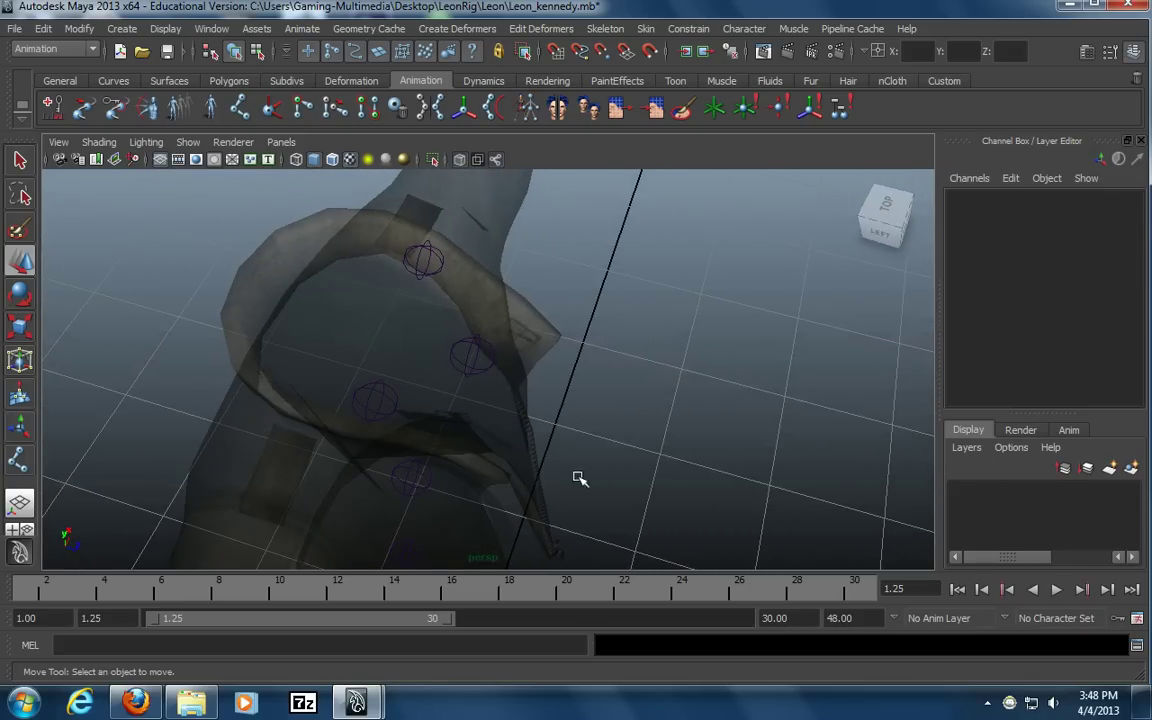
pyautogui.click(488, 369)
pyautogui.moveTo(531, 372); pyautogui.dragTo(536, 373)
pyautogui.click(717, 411)
# Examine the joint placement through the see-through jacket from the front, and inspect the wrist and hand joints up close
pyautogui.keyDown('alt'); pyautogui.moveTo(717, 411); pyautogui.dragTo(555, 404); pyautogui.keyUp('alt')
pyautogui.keyDown('alt'); pyautogui.moveTo(555, 404); pyautogui.dragTo(494, 423, button='right'); pyautogui.keyUp('alt')
pyautogui.keyDown('alt'); pyautogui.moveTo(494, 423); pyautogui.dragTo(491, 414, button='middle'); pyautogui.keyUp('alt')
pyautogui.keyDown('alt'); pyautogui.moveTo(490, 413); pyautogui.dragTo(528, 451); pyautogui.keyUp('alt')
pyautogui.keyDown('alt'); pyautogui.moveTo(528, 451); pyautogui.dragTo(532, 424, button='right'); pyautogui.keyUp('alt')
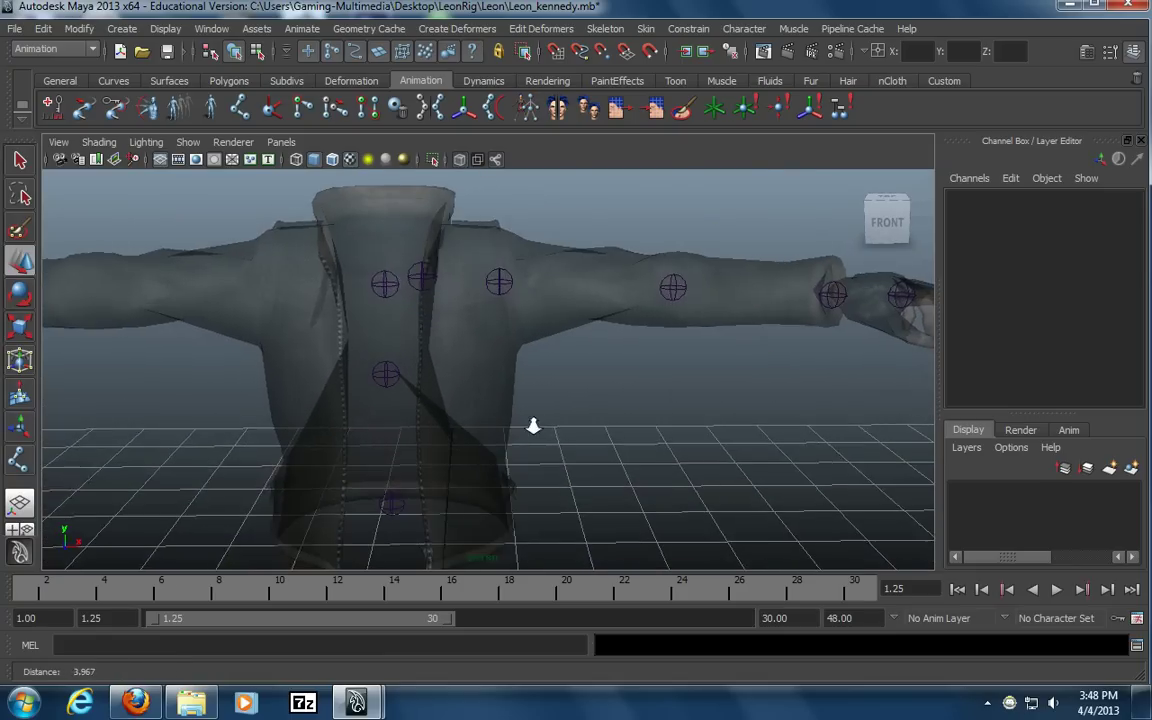
pyautogui.keyDown('alt'); pyautogui.moveTo(534, 418); pyautogui.dragTo(504, 409, button='middle'); pyautogui.keyUp('alt')
pyautogui.keyDown('alt'); pyautogui.moveTo(676, 404); pyautogui.dragTo(588, 416, button='middle'); pyautogui.keyUp('alt')
pyautogui.keyDown('alt'); pyautogui.moveTo(588, 418); pyautogui.dragTo(417, 432); pyautogui.keyUp('alt')
pyautogui.keyDown('alt'); pyautogui.moveTo(638, 406); pyautogui.dragTo(438, 333); pyautogui.keyUp('alt')
pyautogui.keyDown('alt'); pyautogui.moveTo(438, 333); pyautogui.dragTo(388, 406, button='right'); pyautogui.keyUp('alt')
pyautogui.keyDown('alt'); pyautogui.moveTo(393, 461); pyautogui.dragTo(383, 538, button='middle'); pyautogui.keyUp('alt')
pyautogui.keyDown('alt'); pyautogui.moveTo(613, 420); pyautogui.dragTo(730, 408, button='right'); pyautogui.keyUp('alt')
pyautogui.keyDown('alt'); pyautogui.moveTo(738, 417); pyautogui.dragTo(502, 415, button='middle'); pyautogui.keyUp('alt')
pyautogui.keyDown('alt'); pyautogui.moveTo(502, 416); pyautogui.dragTo(617, 401, button='right'); pyautogui.keyUp('alt')
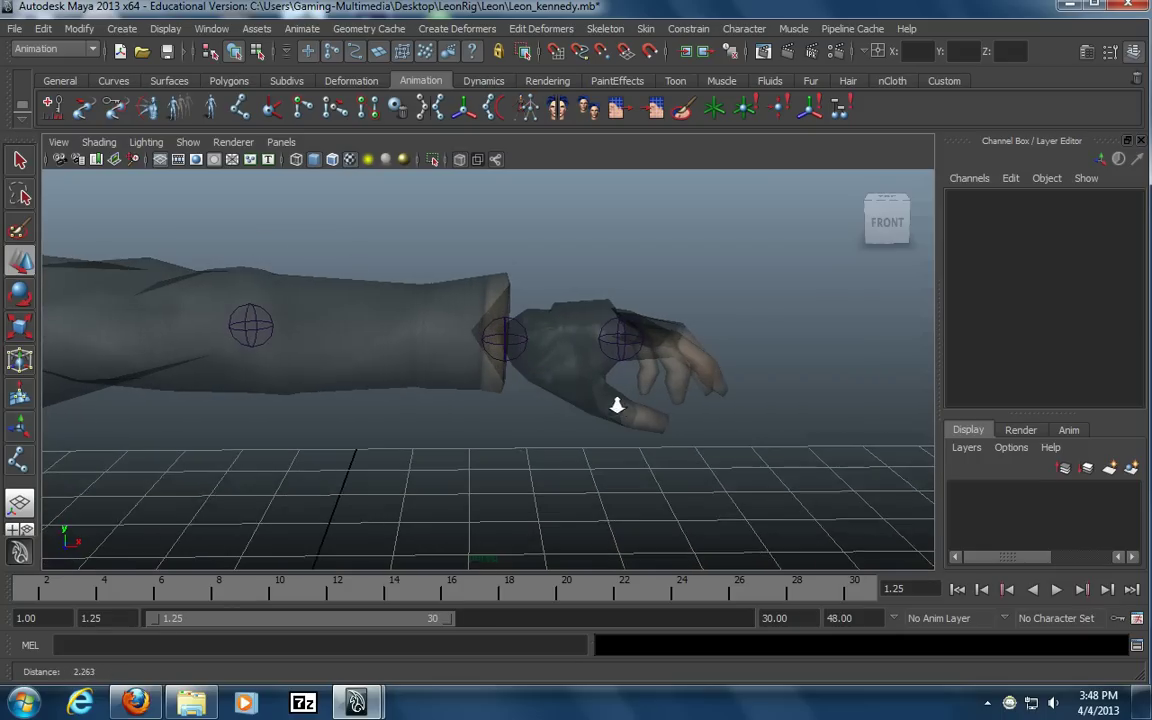
# Rename the wrist joint at the sleeve's cuff LWrist
pyautogui.click(505, 333)
pyautogui.keyDown('alt'); pyautogui.moveTo(527, 414); pyautogui.dragTo(527, 458); pyautogui.keyUp('alt')
pyautogui.doubleClick(994, 199)
pyautogui.write('L')
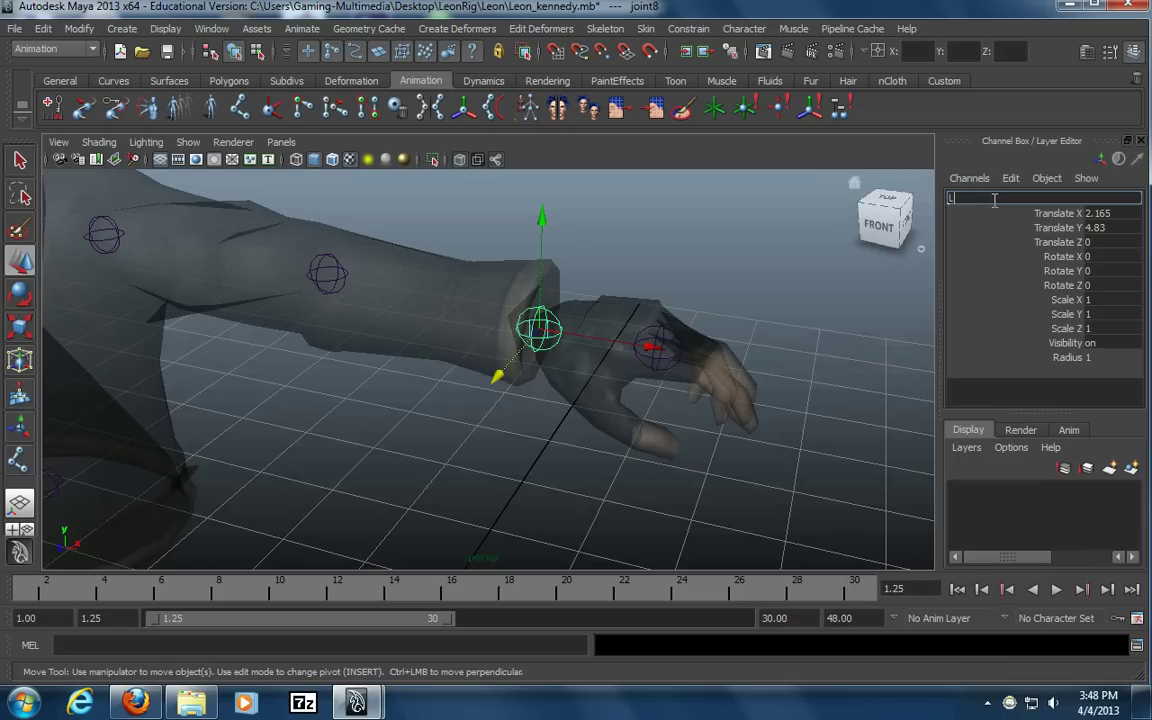
pyautogui.write('Wrist')
pyautogui.press('Return')
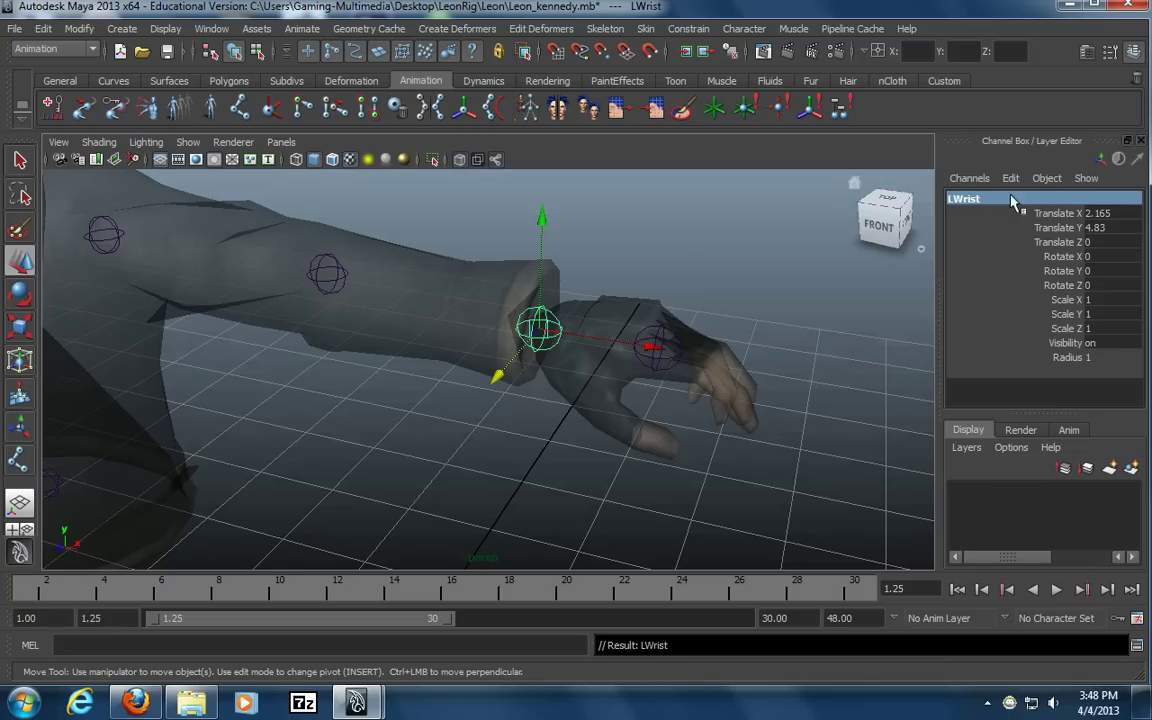
# Try parenting the LWrist joint to the elbow joint and undo the parenting
pyautogui.keyDown('alt'); pyautogui.moveTo(290, 347); pyautogui.dragTo(382, 357, button='middle'); pyautogui.keyUp('alt')
pyautogui.keyDown('shift'); pyautogui.moveTo(450, 251); pyautogui.dragTo(412, 293); pyautogui.keyUp('shift')
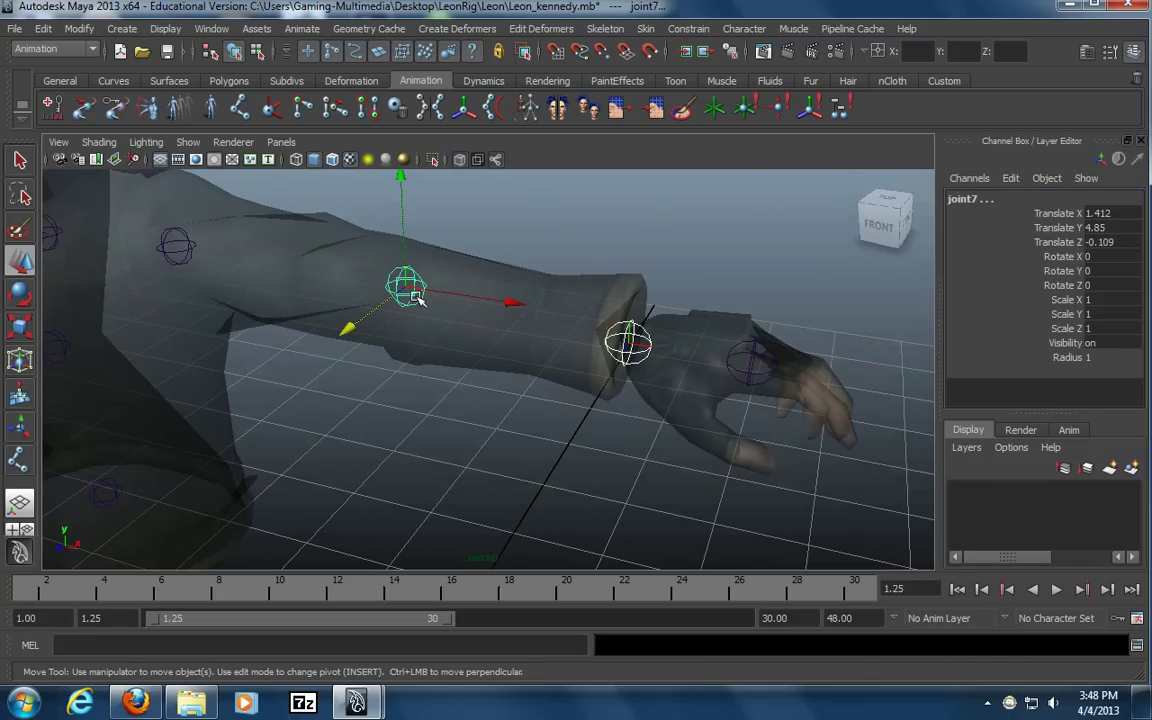
pyautogui.press('Down')
pyautogui.click(624, 317)
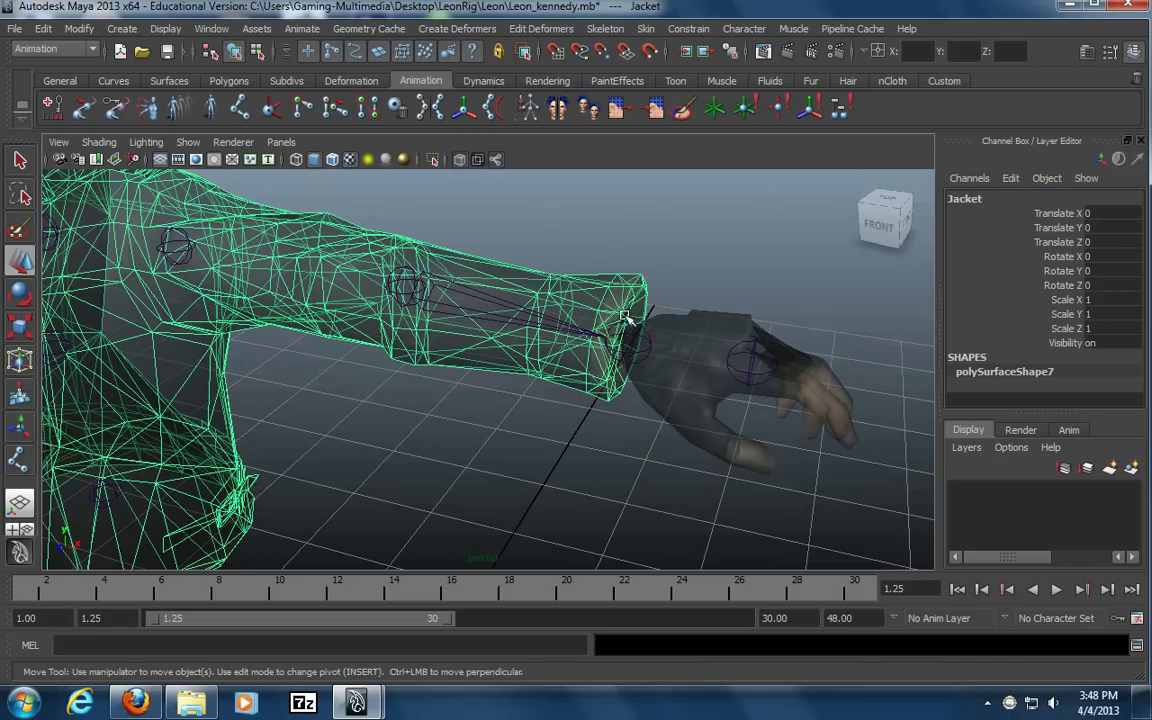
pyautogui.click(597, 345)
pyautogui.click(600, 350)
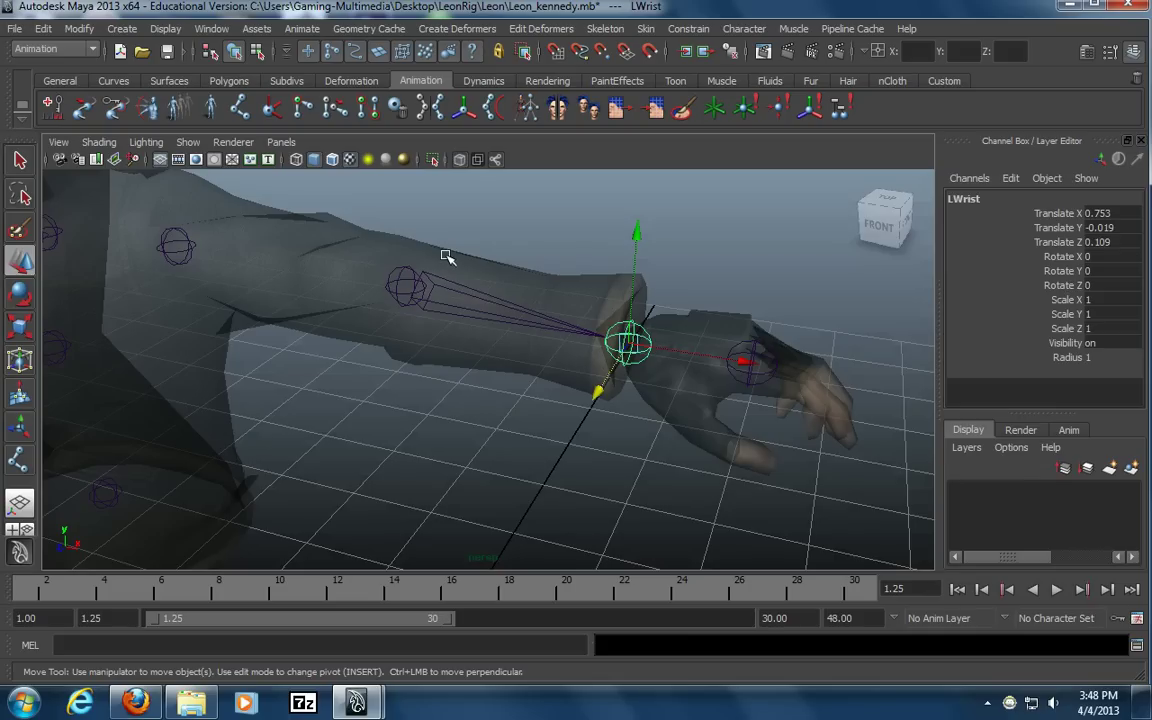
pyautogui.hotkey('ctrl', 'z')
pyautogui.hotkey('ctrl', 'z')
pyautogui.hotkey('ctrl', 'z')
pyautogui.hotkey('ctrl', 'z')
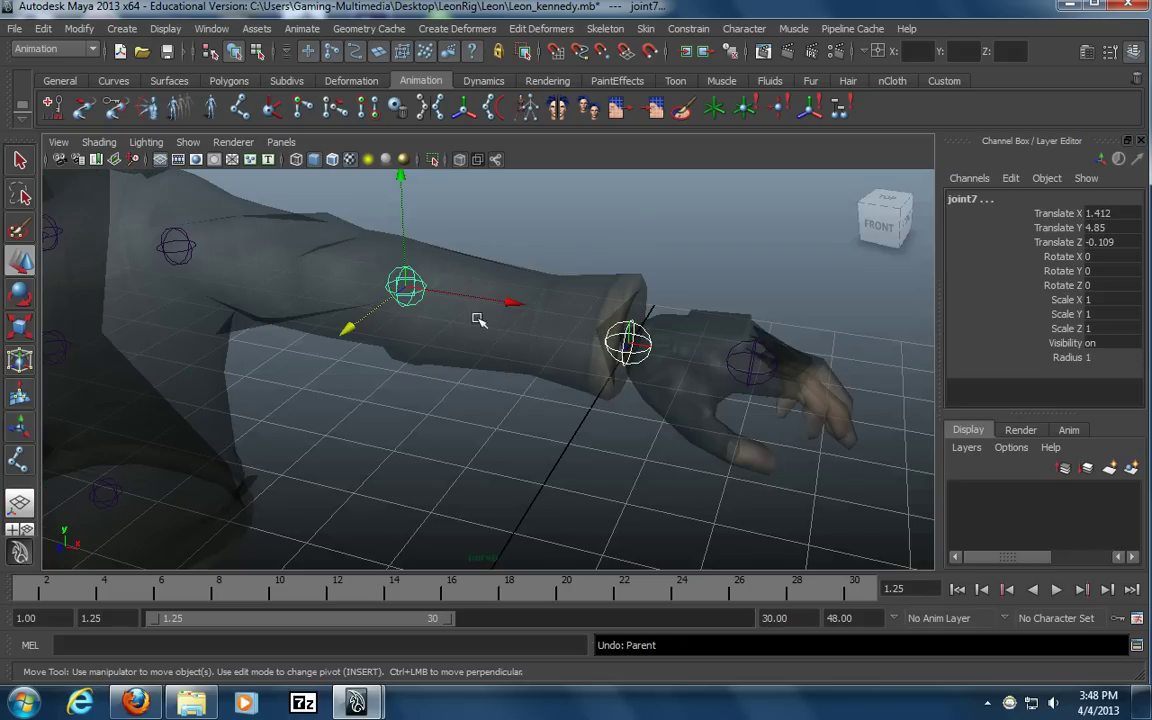
# Parent the LWrist joint under the elbow joint
pyautogui.click(590, 410)
pyautogui.click(641, 338)
pyautogui.keyDown('shift'); pyautogui.moveTo(452, 244); pyautogui.dragTo(399, 322); pyautogui.keyUp('shift')
pyautogui.press('p')
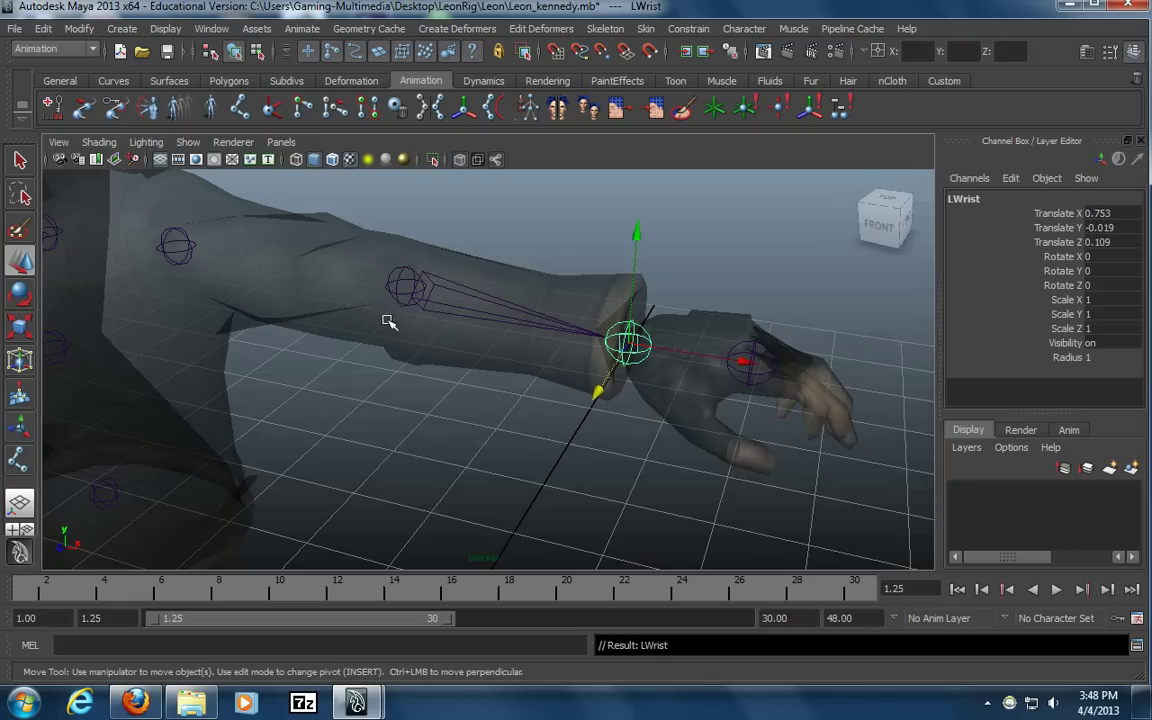
pyautogui.click(507, 408)
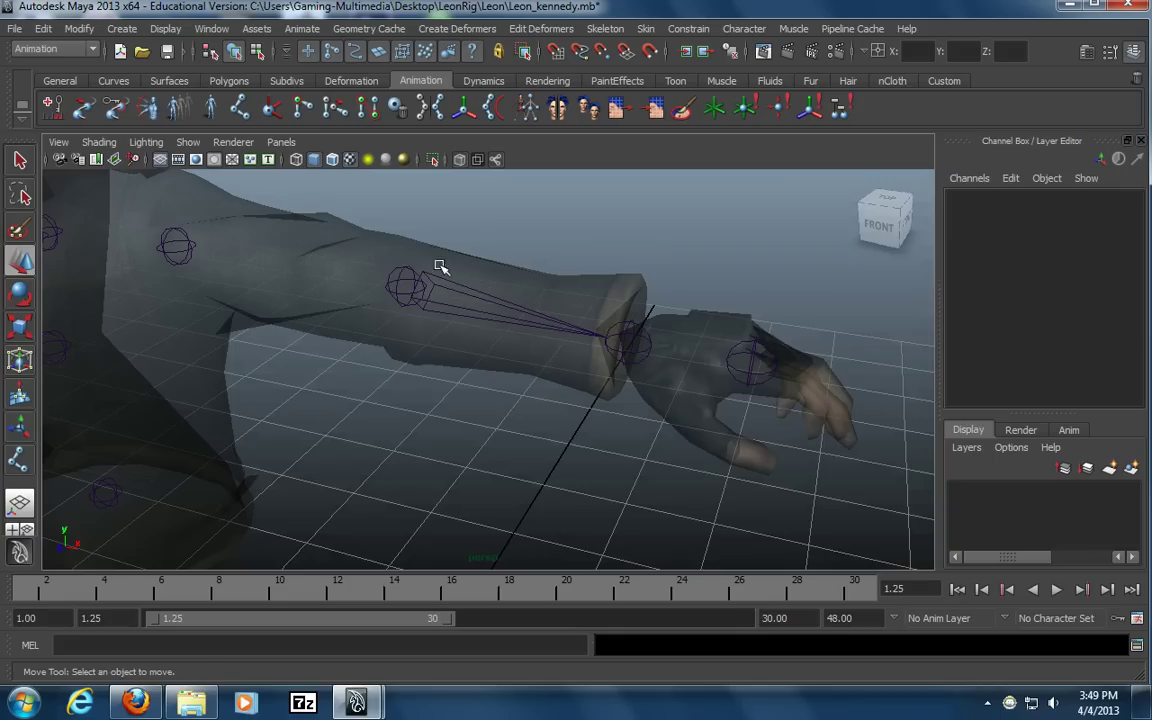
# Rename the elbow joint LElbow
pyautogui.click(406, 286)
pyautogui.doubleClick(965, 199)
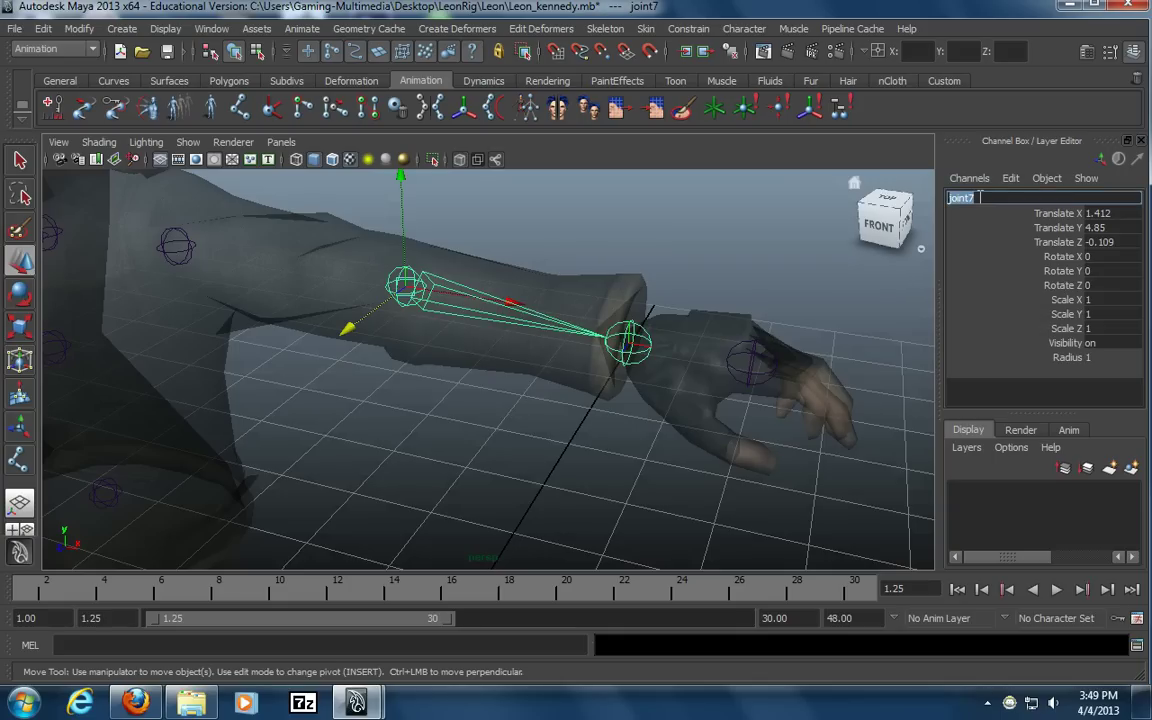
pyautogui.write('LElbow')
pyautogui.press('Return')
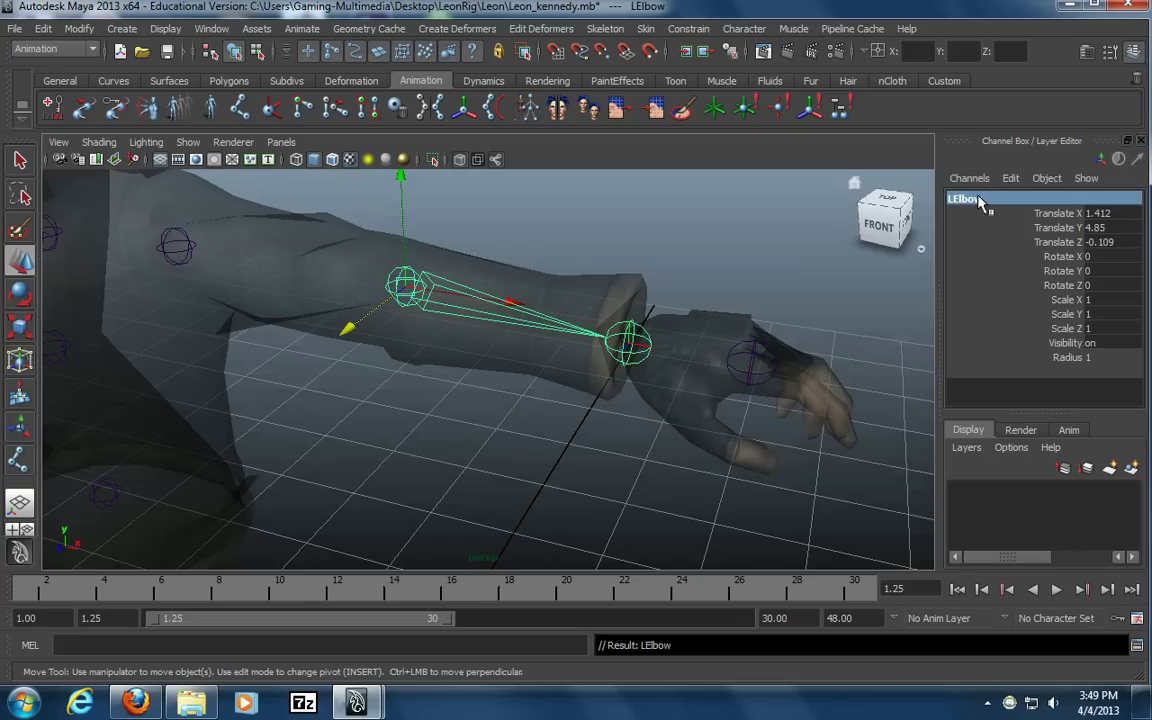
pyautogui.click(488, 416)
# Parent the LElbow joint under the shoulder joint
pyautogui.keyDown('alt'); pyautogui.moveTo(488, 416); pyautogui.dragTo(687, 419, button='middle'); pyautogui.keyUp('alt')
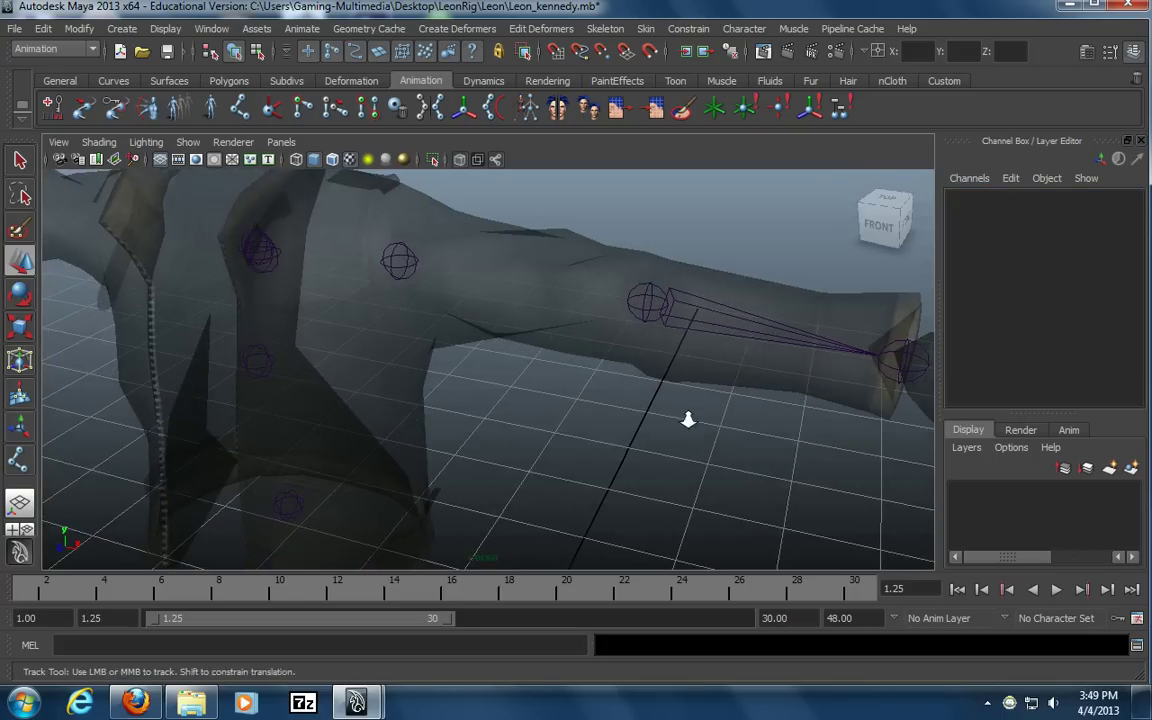
pyautogui.keyDown('alt'); pyautogui.moveTo(687, 419); pyautogui.dragTo(508, 407, button='right'); pyautogui.keyUp('alt')
pyautogui.keyDown('alt'); pyautogui.moveTo(508, 407); pyautogui.dragTo(548, 365); pyautogui.keyUp('alt')
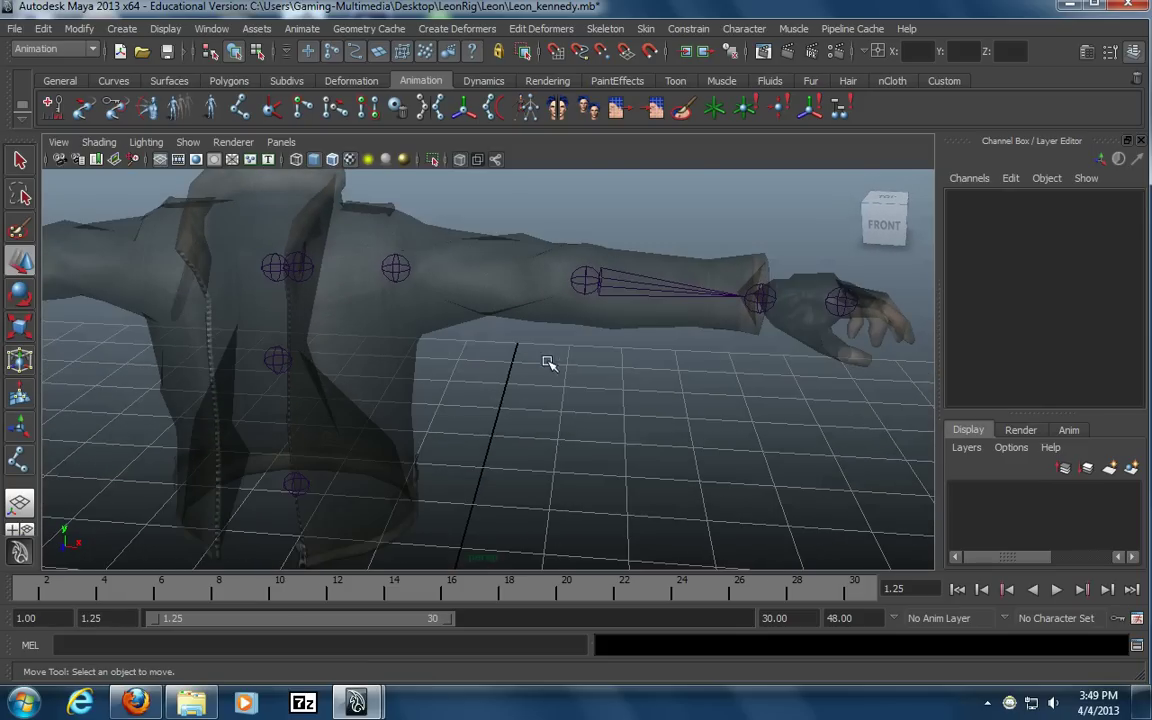
pyautogui.click(584, 300)
pyautogui.click(395, 274)
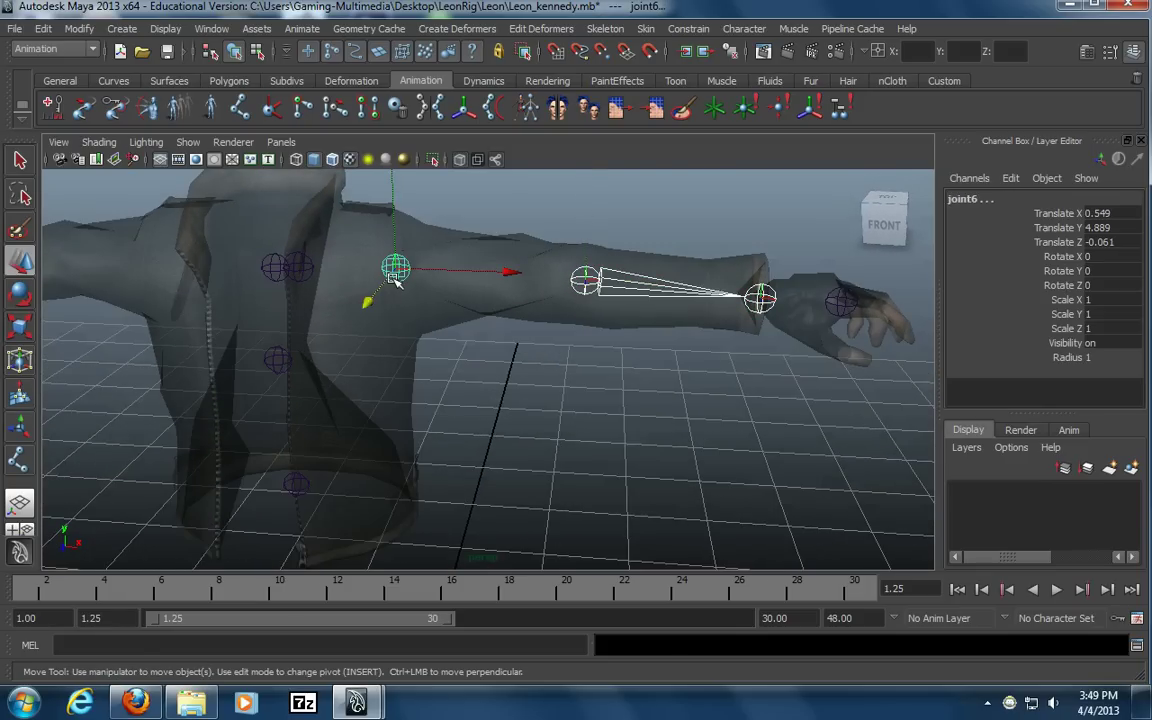
pyautogui.press('p')
# Rename the root joint at the grid origin below the jacket Main
pyautogui.keyDown('alt'); pyautogui.moveTo(411, 285); pyautogui.dragTo(398, 272, button='middle'); pyautogui.keyUp('alt')
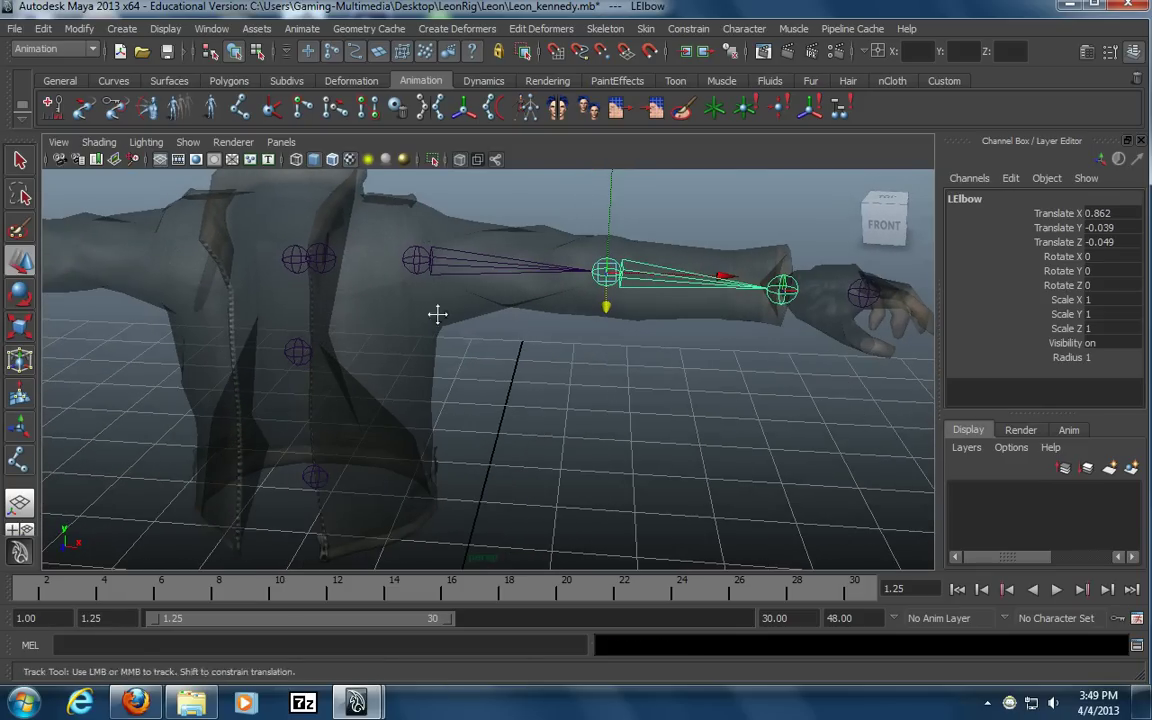
pyautogui.keyDown('alt'); pyautogui.moveTo(437, 314); pyautogui.dragTo(480, 304, button='middle'); pyautogui.keyUp('alt')
pyautogui.keyDown('alt'); pyautogui.moveTo(427, 270); pyautogui.dragTo(428, 281); pyautogui.keyUp('alt')
pyautogui.keyDown('alt'); pyautogui.moveTo(411, 314); pyautogui.dragTo(450, 278, button='middle'); pyautogui.keyUp('alt')
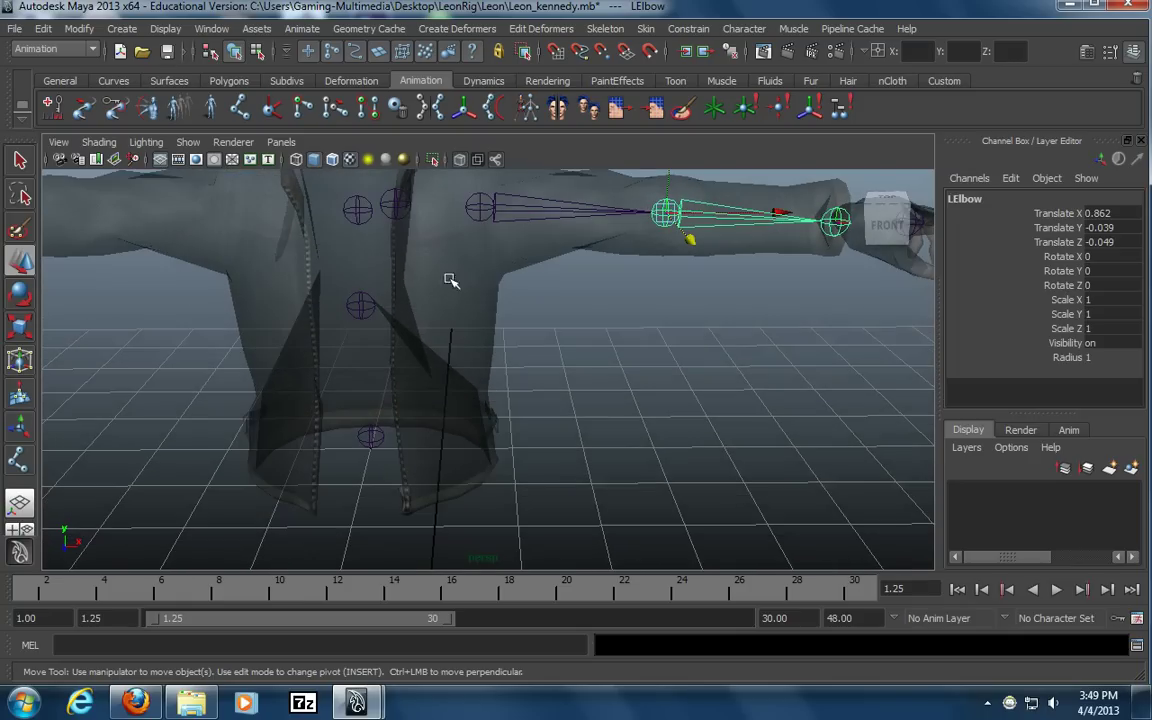
pyautogui.keyDown('alt'); pyautogui.moveTo(398, 249); pyautogui.dragTo(370, 241); pyautogui.keyUp('alt')
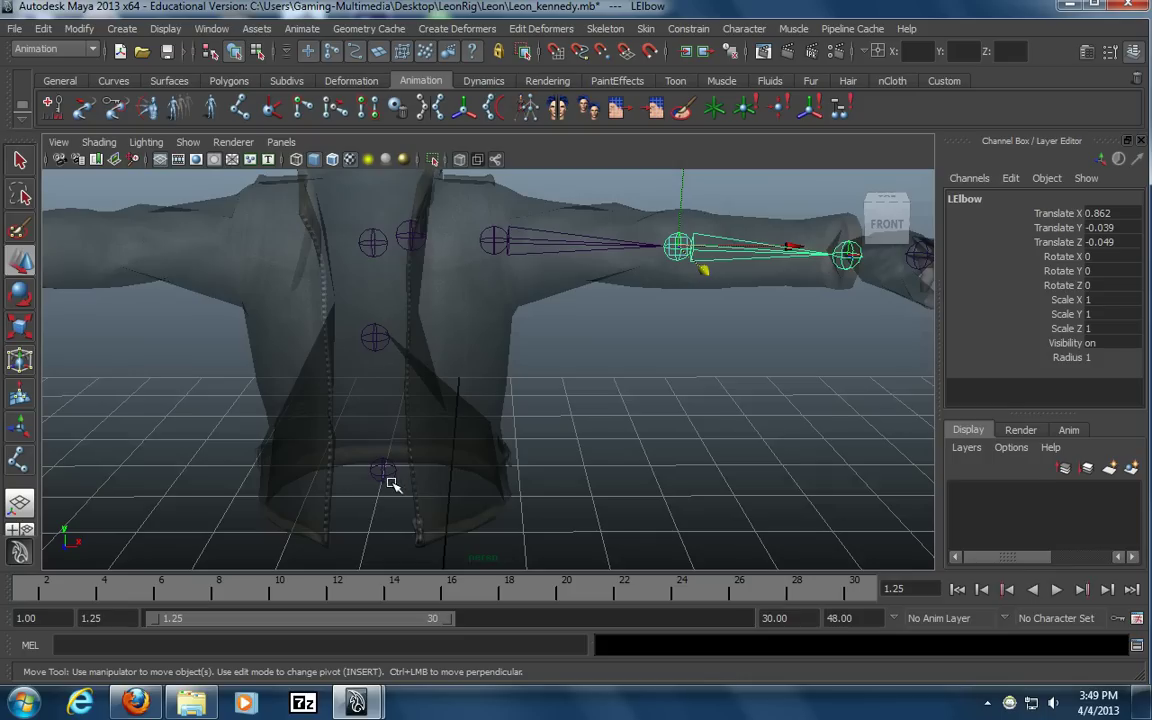
pyautogui.keyDown('alt'); pyautogui.moveTo(686, 391); pyautogui.dragTo(566, 297, button='middle'); pyautogui.keyUp('alt')
pyautogui.keyDown('alt'); pyautogui.moveTo(567, 297); pyautogui.dragTo(393, 404, button='right'); pyautogui.keyUp('alt')
pyautogui.keyDown('alt'); pyautogui.moveTo(522, 363); pyautogui.dragTo(489, 455, button='right'); pyautogui.keyUp('alt')
pyautogui.moveTo(489, 455); pyautogui.dragTo(380, 548)
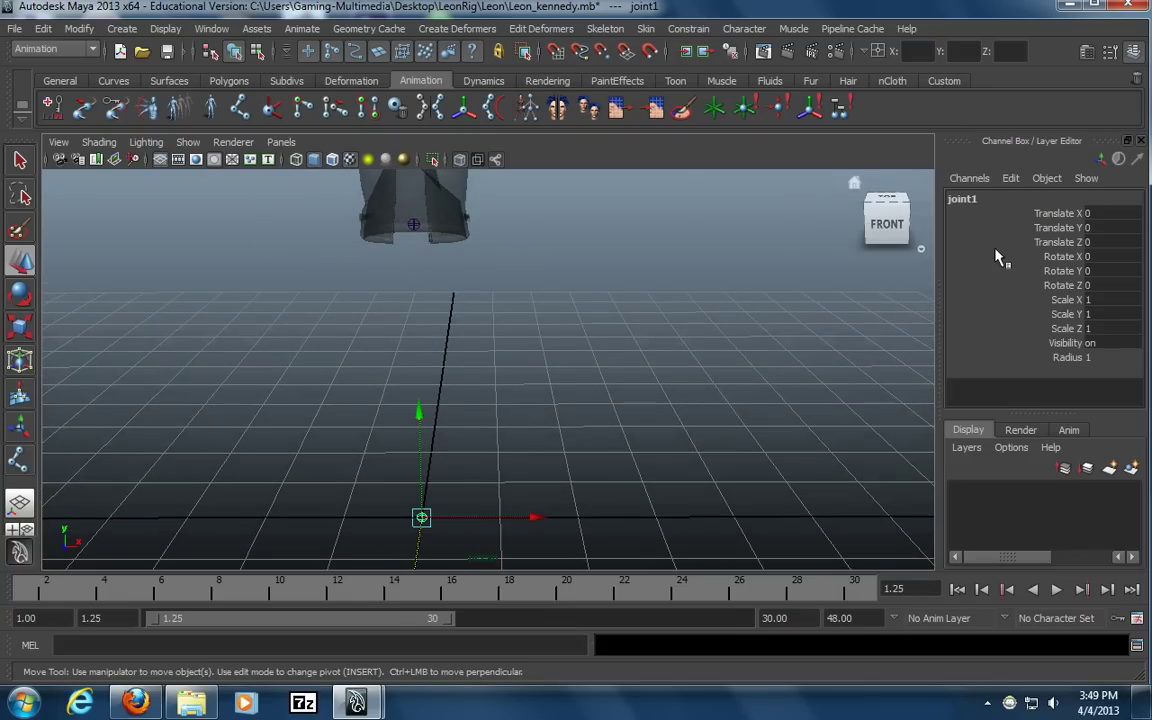
pyautogui.keyDown('alt'); pyautogui.moveTo(748, 288); pyautogui.dragTo(752, 350, button='middle'); pyautogui.keyUp('alt')
pyautogui.keyDown('alt'); pyautogui.moveTo(752, 350); pyautogui.dragTo(655, 348, button='right'); pyautogui.keyUp('alt')
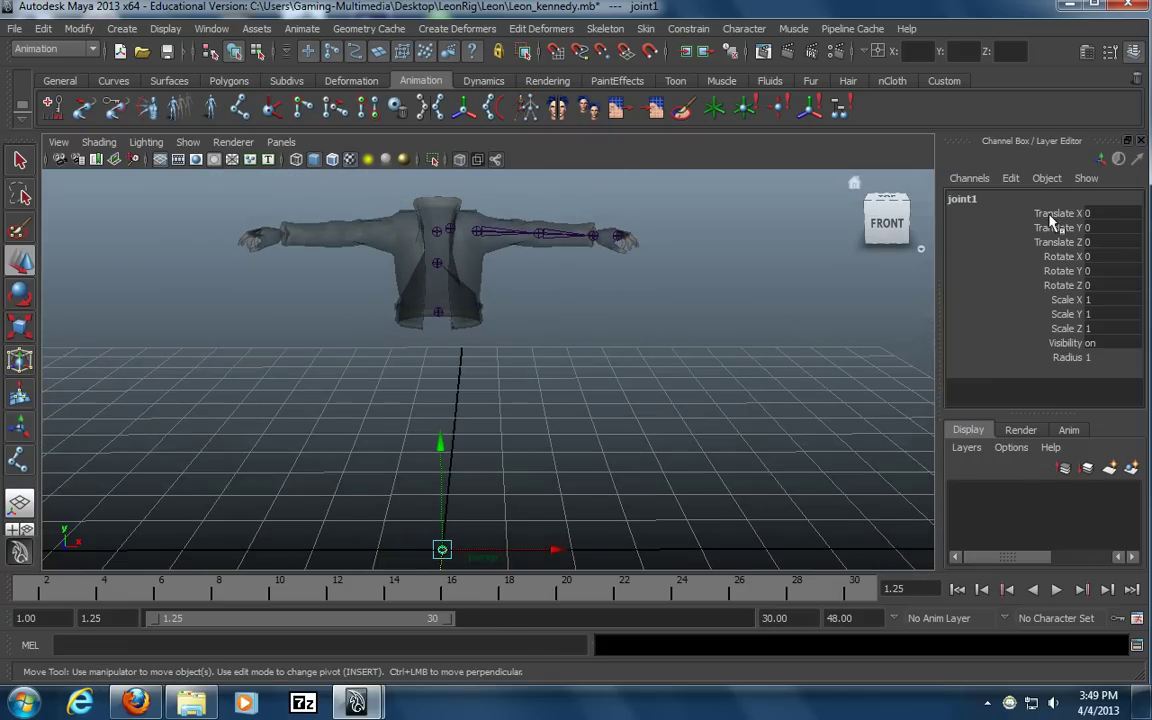
pyautogui.click(988, 202)
pyautogui.write('Main')
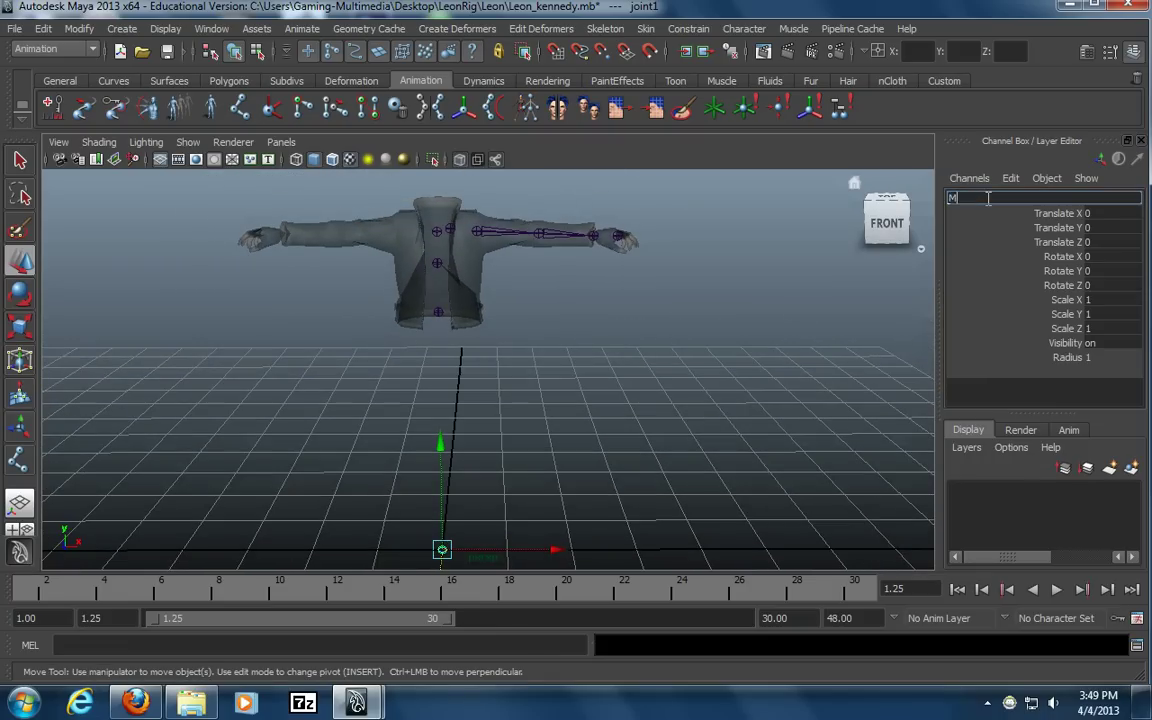
pyautogui.press('Return')
pyautogui.click(530, 360)
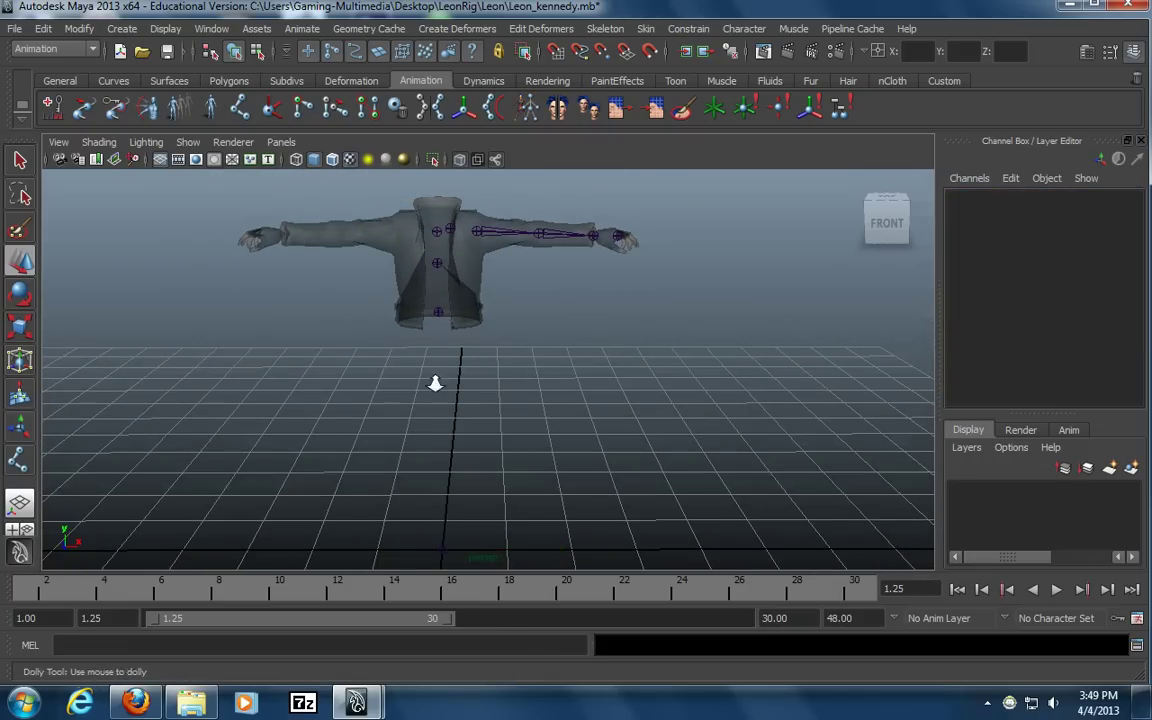
# Rename the collarbone joint beside the jacket's collar LClavicle
pyautogui.keyDown('alt'); pyautogui.moveTo(437, 386); pyautogui.dragTo(740, 434, button='right'); pyautogui.keyUp('alt')
pyautogui.keyDown('alt'); pyautogui.moveTo(694, 308); pyautogui.dragTo(712, 416, button='middle'); pyautogui.keyUp('alt')
pyautogui.keyDown('alt'); pyautogui.moveTo(712, 416); pyautogui.dragTo(800, 392, button='right'); pyautogui.keyUp('alt')
pyautogui.keyDown('alt'); pyautogui.moveTo(541, 278); pyautogui.dragTo(505, 280); pyautogui.keyUp('alt')
pyautogui.click(503, 280)
pyautogui.click(962, 197)
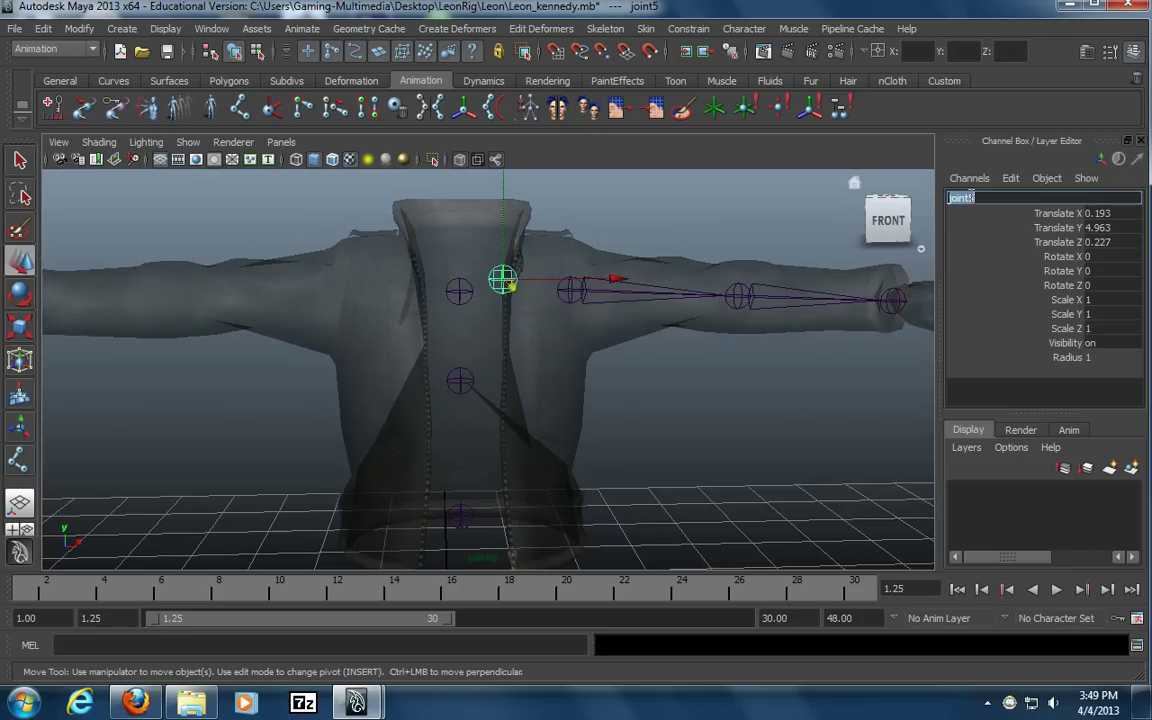
pyautogui.write('L')
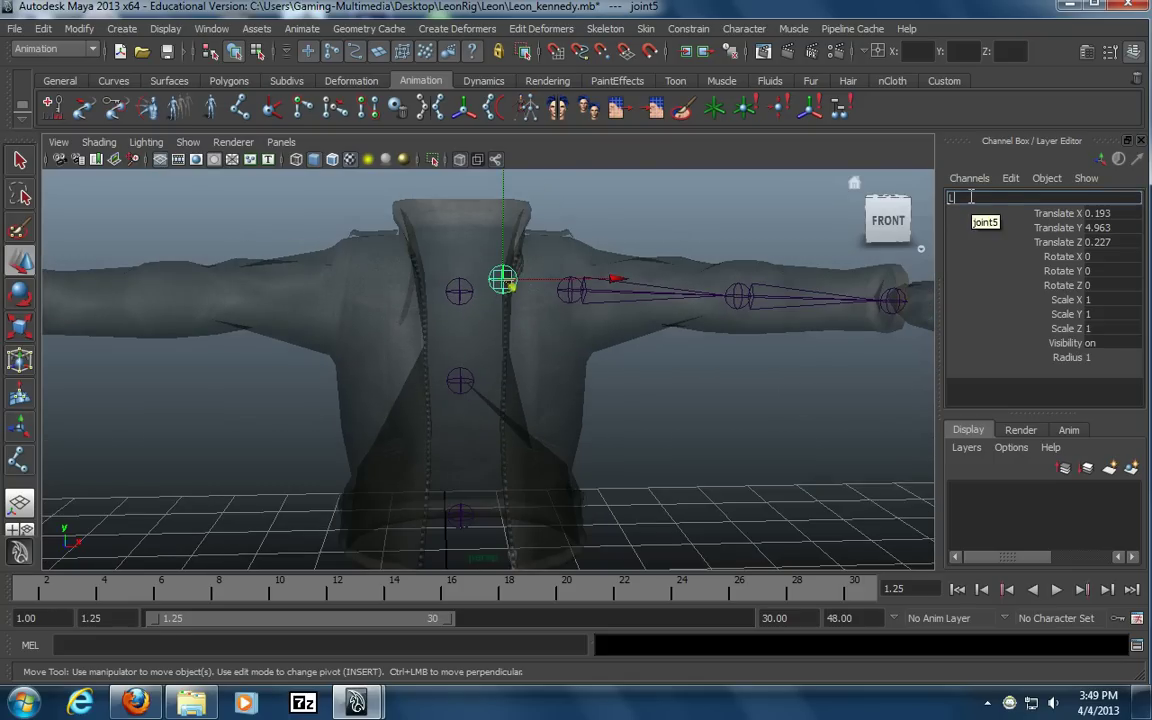
pyautogui.write('Clavicle')
pyautogui.press('Return')
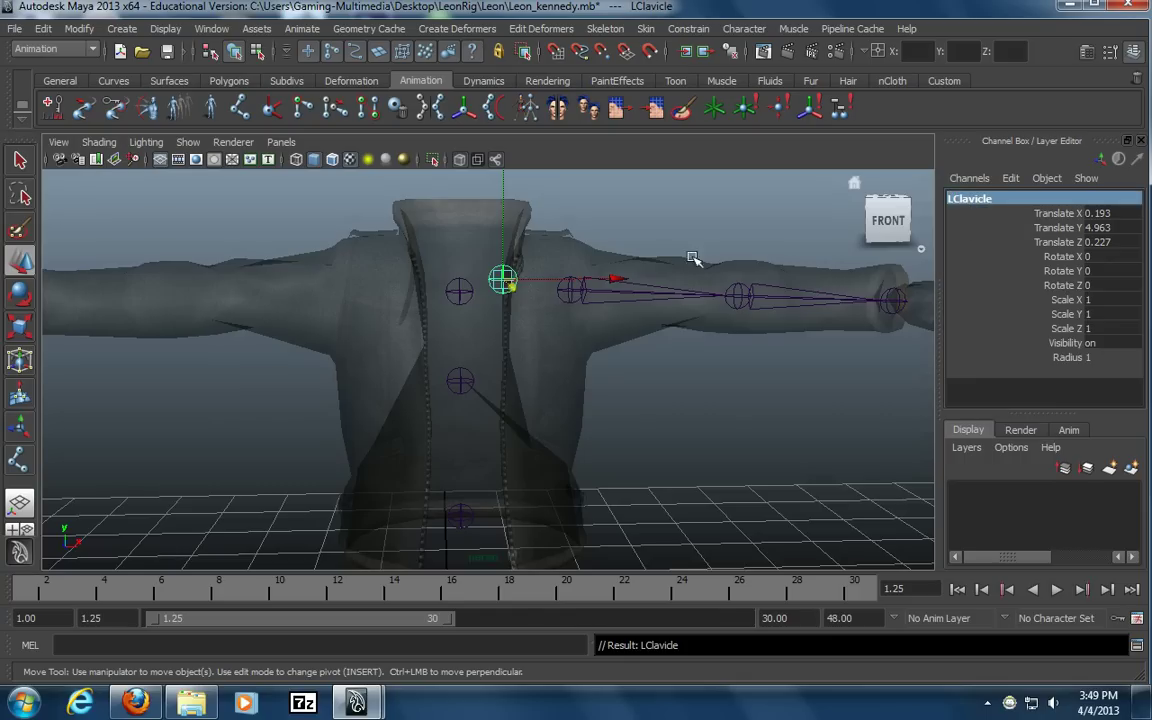
# Parent the shoulder joint and its arm chain under LClavicle
pyautogui.click(570, 290)
pyautogui.keyDown('shift'); pyautogui.click(503, 283); pyautogui.keyUp('shift')
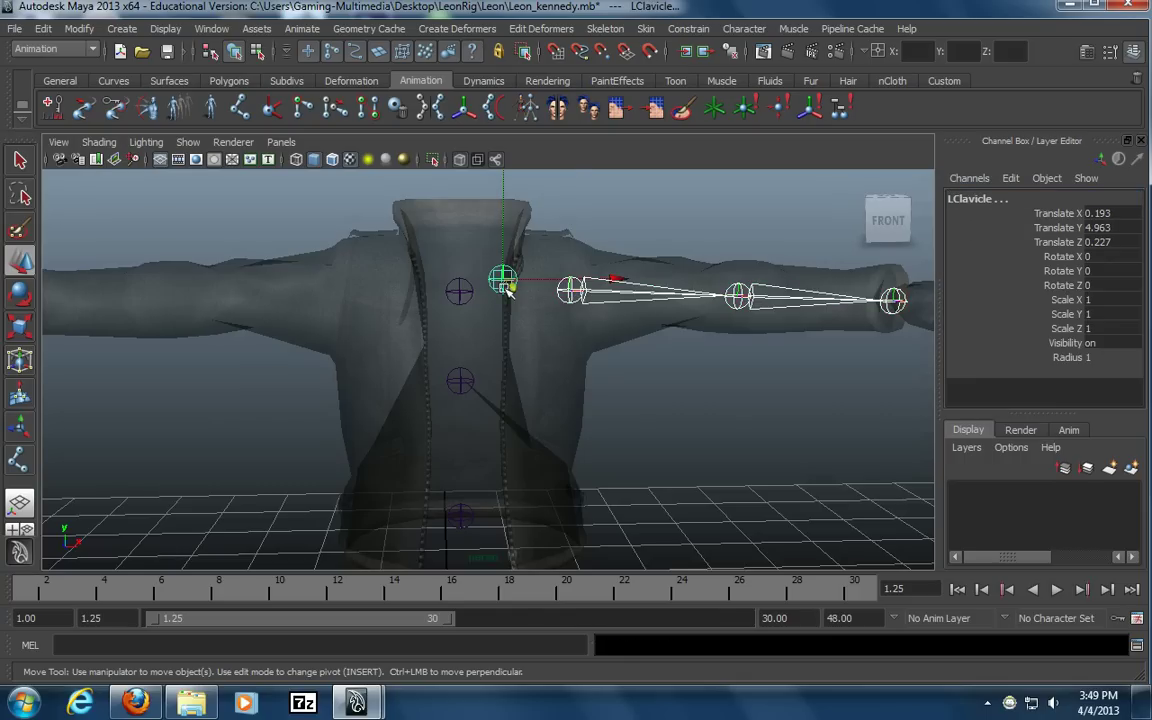
pyautogui.press('p')
# Rename the uppermost spine joint Spine3
pyautogui.click(459, 292)
pyautogui.doubleClick(962, 198)
pyautogui.write('Spine3')
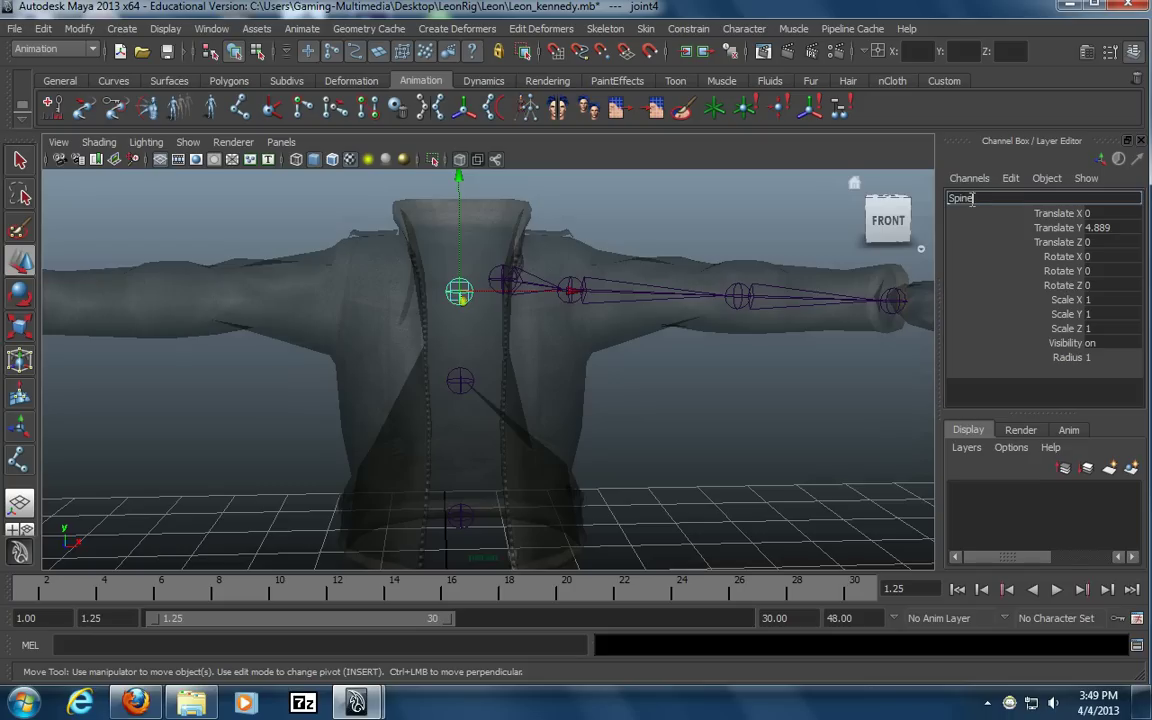
pyautogui.press('Return')
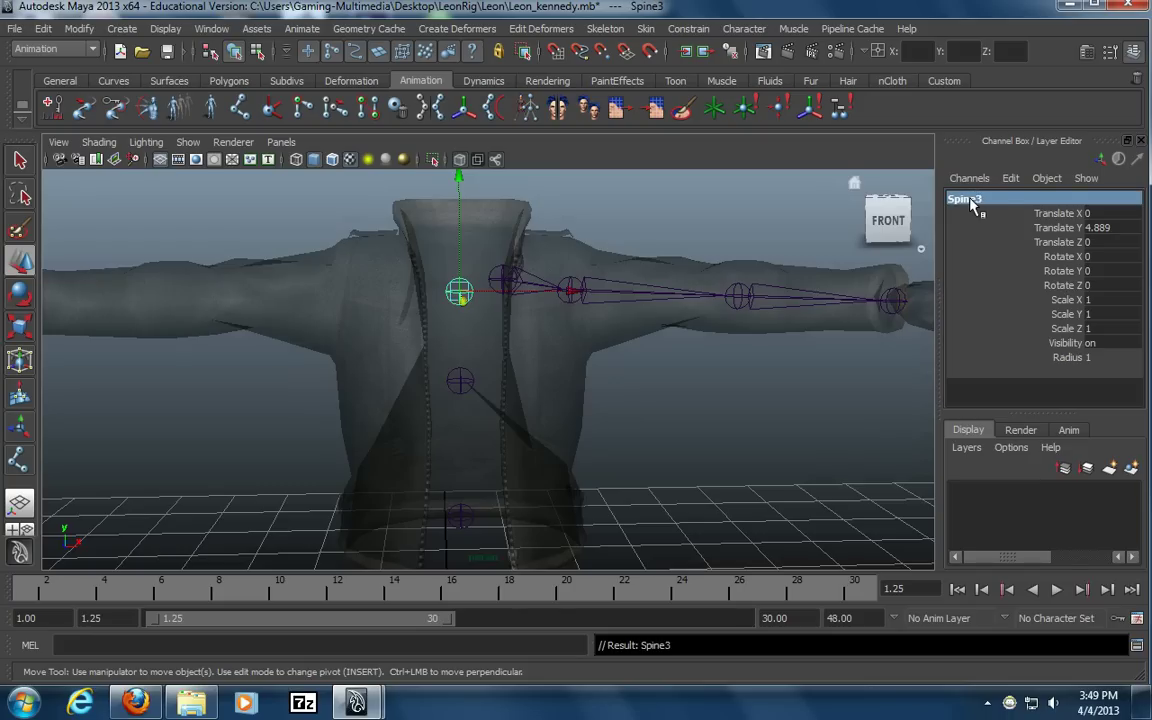
# Parent LClavicle with its arm chain under Spine3
pyautogui.click(507, 282)
pyautogui.keyDown('shift'); pyautogui.click(458, 295); pyautogui.keyUp('shift')
pyautogui.keyDown('shift'); pyautogui.click(458, 296); pyautogui.keyUp('shift')
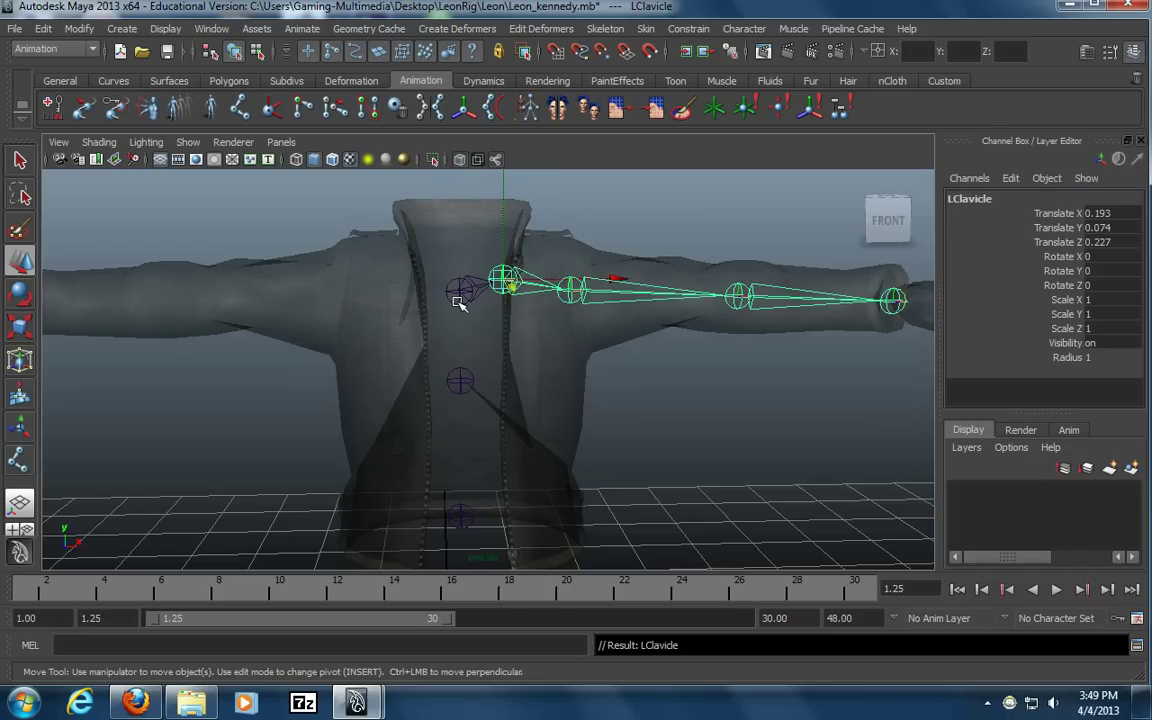
# Rename the middle spine joint Spine2
pyautogui.click(461, 381)
pyautogui.click(969, 202)
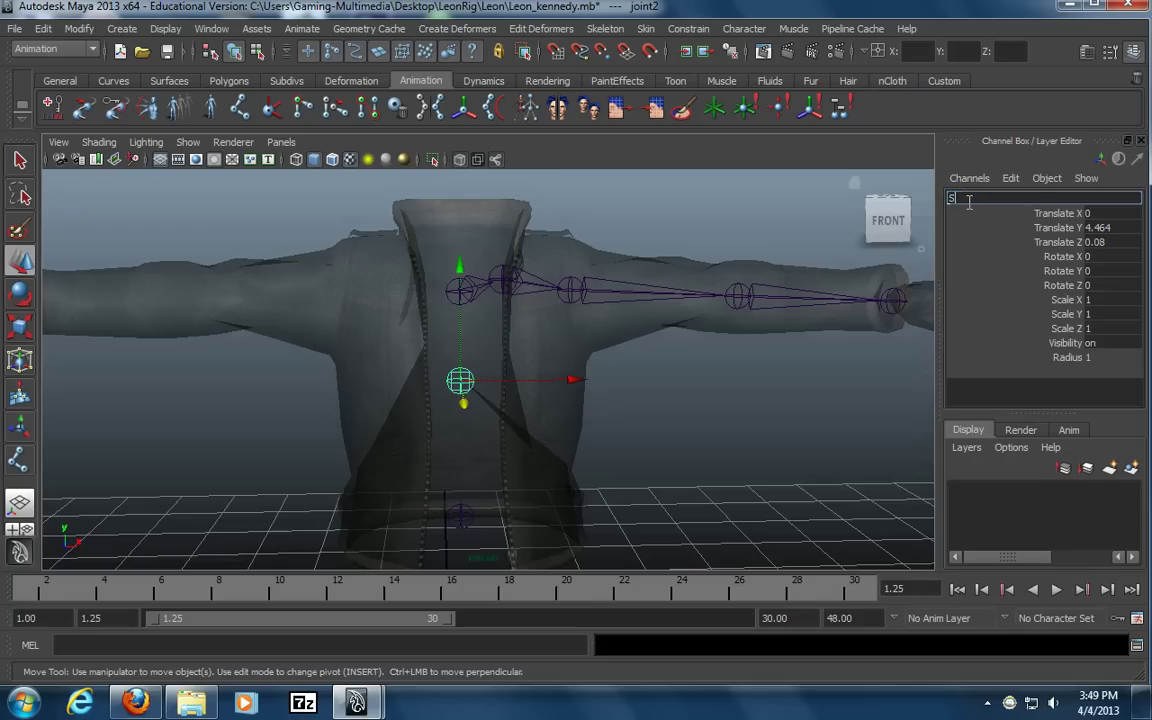
pyautogui.write('Spine2')
pyautogui.press('Return')
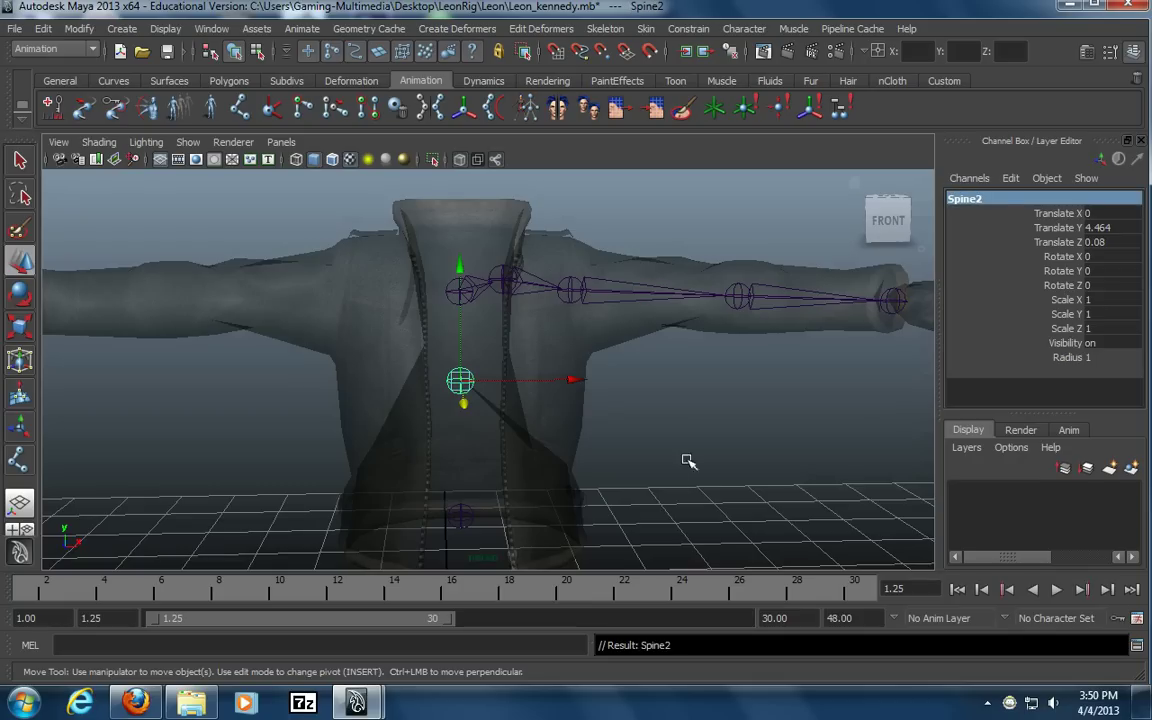
# Rename the lowest spine joint near the jacket's hem Spine1
pyautogui.click(460, 516)
pyautogui.click(968, 203)
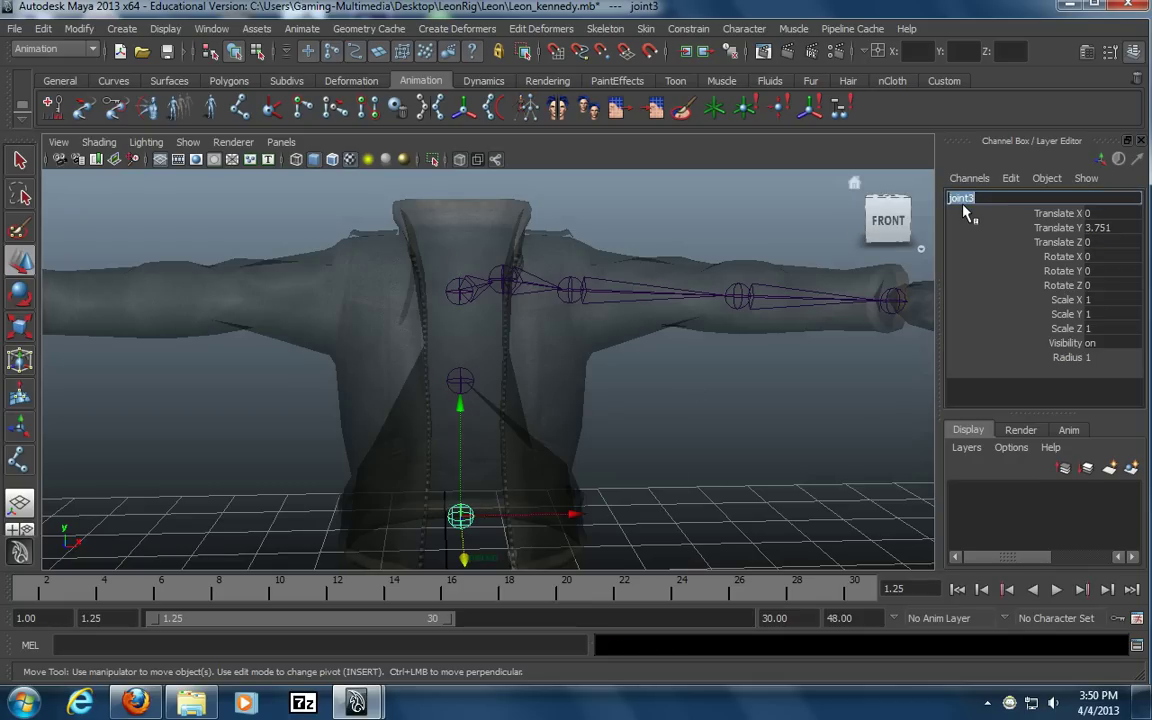
pyautogui.write('Pine')
pyautogui.press('BackSpace')
pyautogui.press('BackSpace')
pyautogui.press('BackSpace')
pyautogui.press('BackSpace')
pyautogui.write('spi')
pyautogui.press('BackSpace')
pyautogui.press('BackSpace')
pyautogui.press('BackSpace')
pyautogui.write('Spi')
pyautogui.write('ne1')
pyautogui.press('Return')
pyautogui.click(520, 378)
# Parent Spine3 under Spine2, and Spine2 under Spine1, to link up the spine chain
pyautogui.click(460, 291)
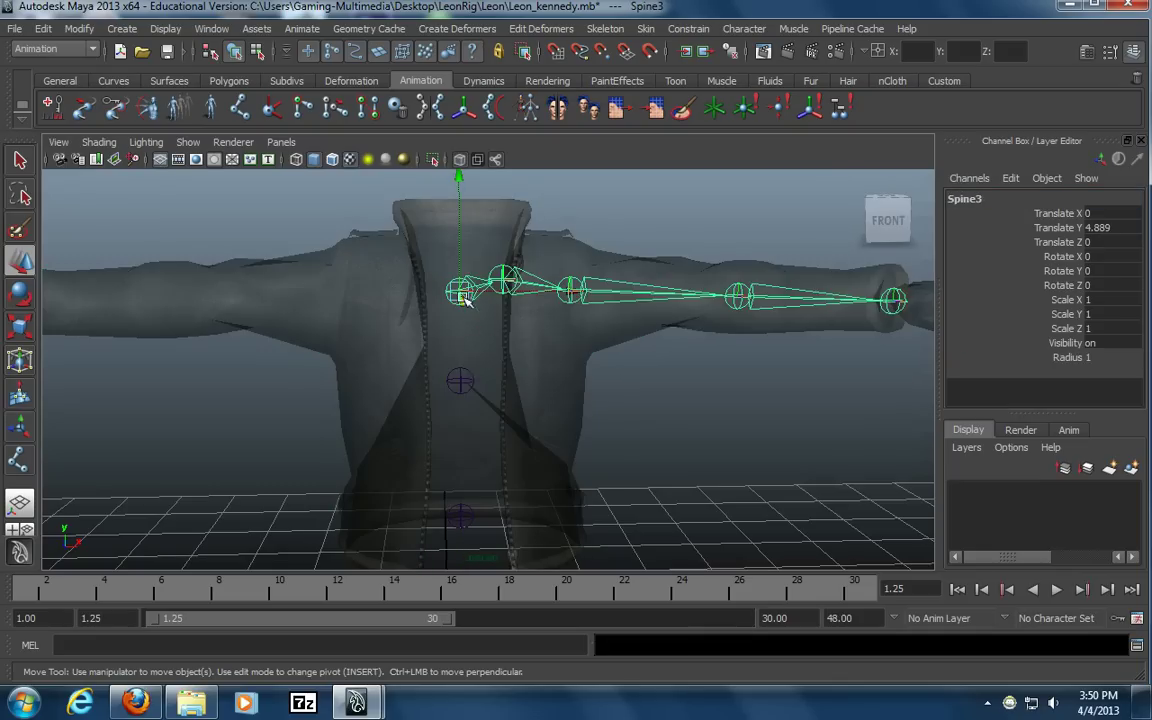
pyautogui.keyDown('shift'); pyautogui.click(458, 382); pyautogui.keyUp('shift')
pyautogui.press('p')
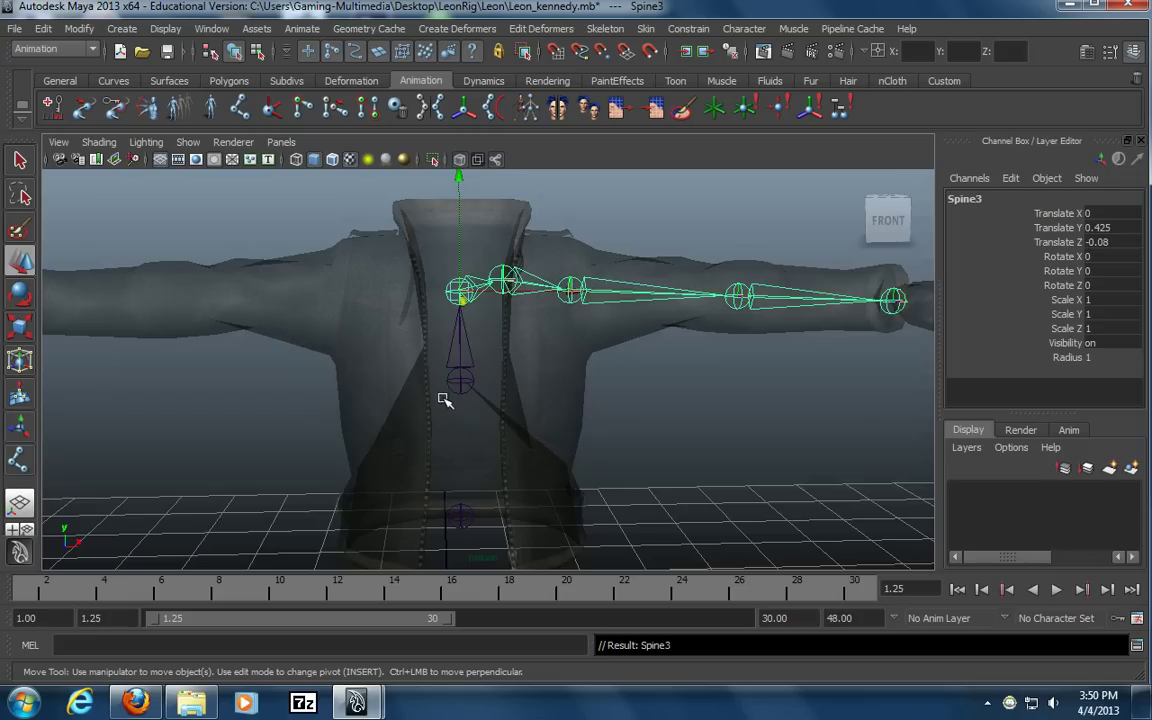
pyautogui.click(448, 381)
pyautogui.keyDown('shift'); pyautogui.moveTo(477, 494); pyautogui.dragTo(432, 535); pyautogui.keyUp('shift')
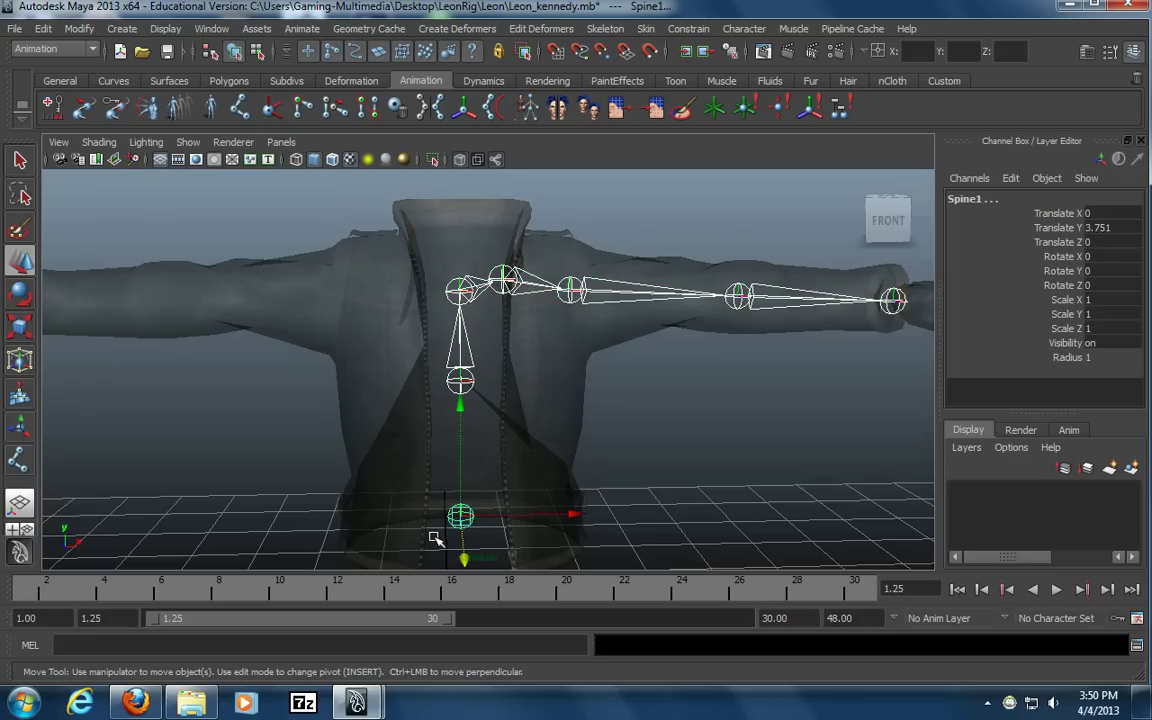
pyautogui.press('p')
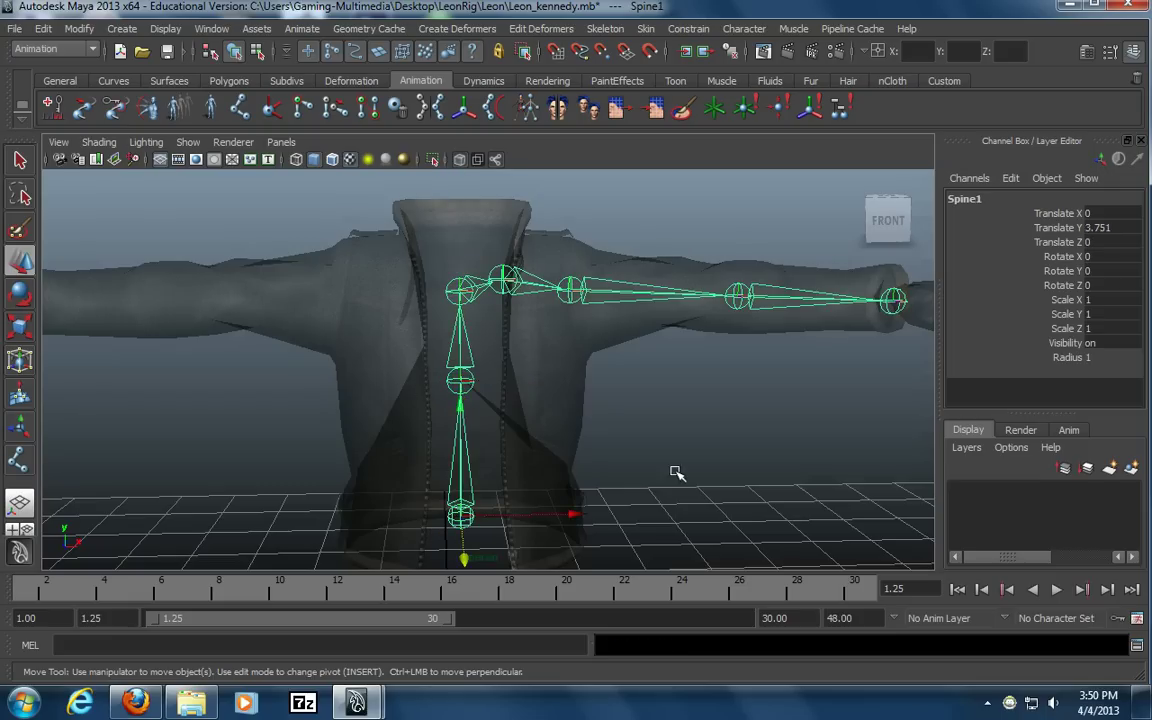
pyautogui.click(676, 472)
# Parent Spine1, with its whole chain, under the Main joint at the grid origin
pyautogui.keyDown('alt'); pyautogui.moveTo(815, 430); pyautogui.dragTo(568, 437, button='right'); pyautogui.keyUp('alt')
pyautogui.hotkey('ctrl', 'z')
pyautogui.keyDown('alt'); pyautogui.moveTo(676, 450); pyautogui.dragTo(712, 463); pyautogui.keyUp('alt')
pyautogui.keyDown('alt'); pyautogui.moveTo(712, 463); pyautogui.dragTo(692, 353, button='middle'); pyautogui.keyUp('alt')
pyautogui.keyDown('alt'); pyautogui.moveTo(692, 353); pyautogui.dragTo(422, 427, button='right'); pyautogui.keyUp('alt')
pyautogui.keyDown('alt'); pyautogui.moveTo(488, 456); pyautogui.dragTo(470, 404, button='middle'); pyautogui.keyUp('alt')
pyautogui.click(473, 380)
pyautogui.hotkey('ctrl', 'z')
pyautogui.click(390, 515)
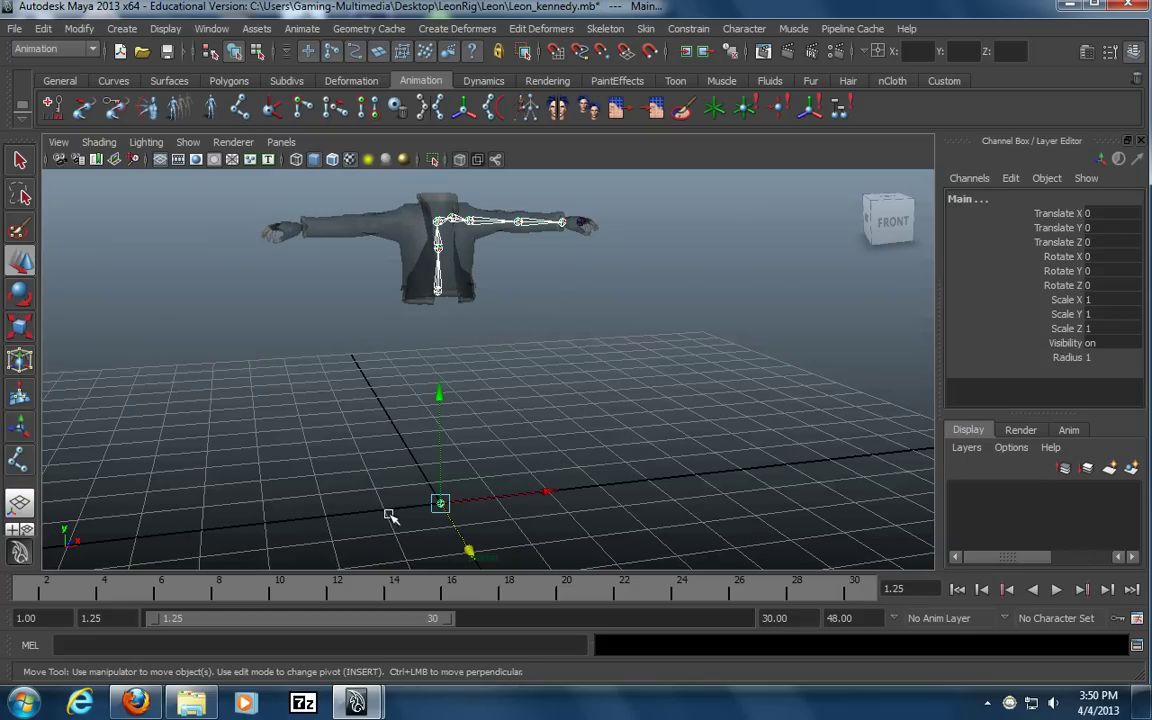
pyautogui.press('Down')
pyautogui.press('Up')
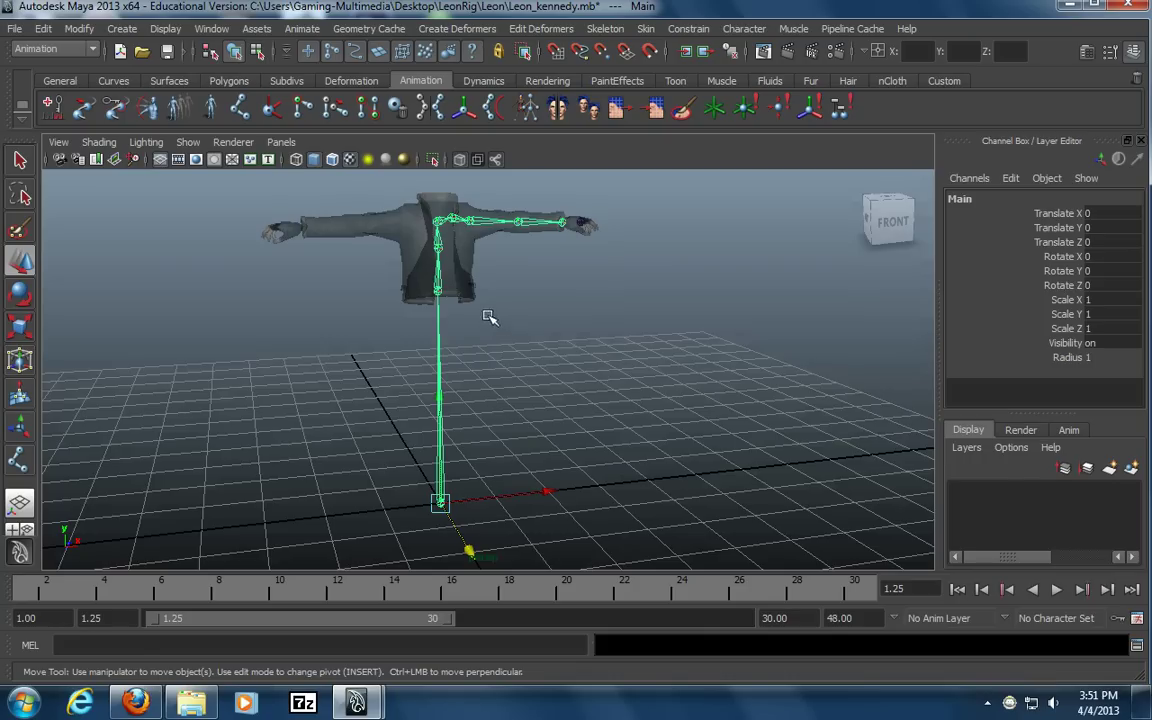
pyautogui.keyDown('alt'); pyautogui.moveTo(500, 346); pyautogui.dragTo(548, 404); pyautogui.keyUp('alt')
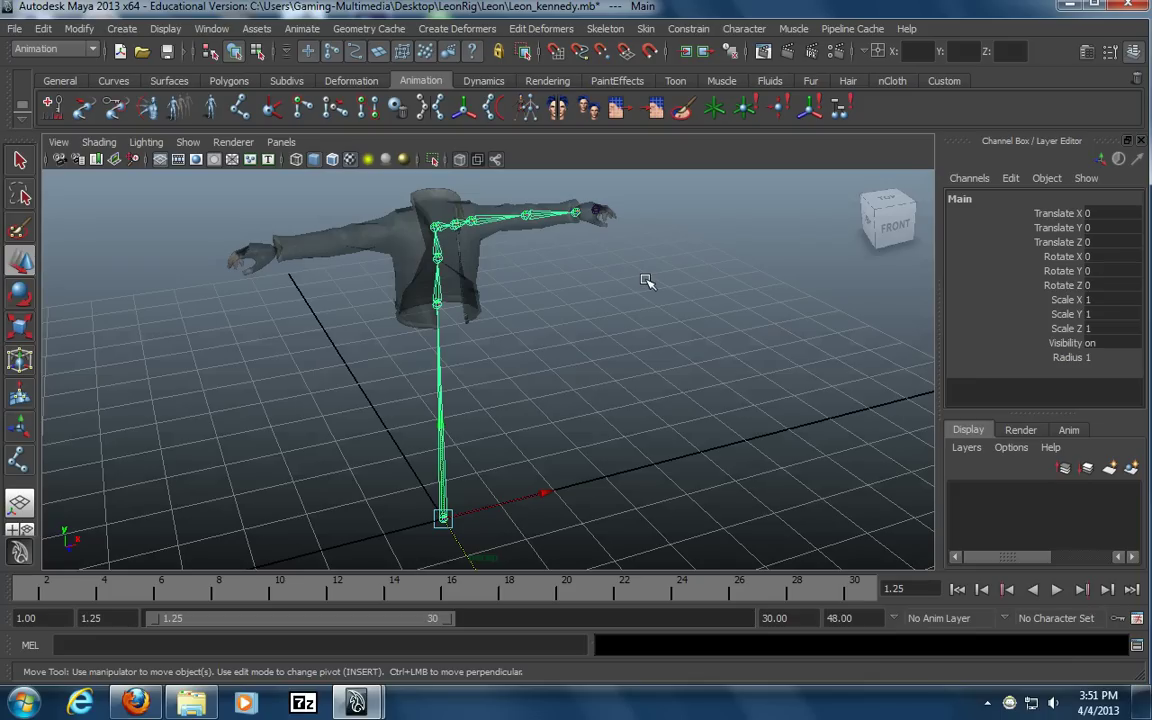
# Set the joint display scale to 2.00 so the joints inside the left glove are drawn smaller
pyautogui.click(645, 321)
pyautogui.keyDown('alt'); pyautogui.moveTo(590, 314); pyautogui.dragTo(538, 398, button='middle'); pyautogui.keyUp('alt')
pyautogui.keyDown('alt'); pyautogui.moveTo(570, 385); pyautogui.dragTo(740, 316, button='right'); pyautogui.keyUp('alt')
pyautogui.keyDown('alt'); pyautogui.moveTo(700, 312); pyautogui.dragTo(627, 414, button='middle'); pyautogui.keyUp('alt')
pyautogui.keyDown('alt'); pyautogui.moveTo(627, 414); pyautogui.dragTo(602, 455); pyautogui.keyUp('alt')
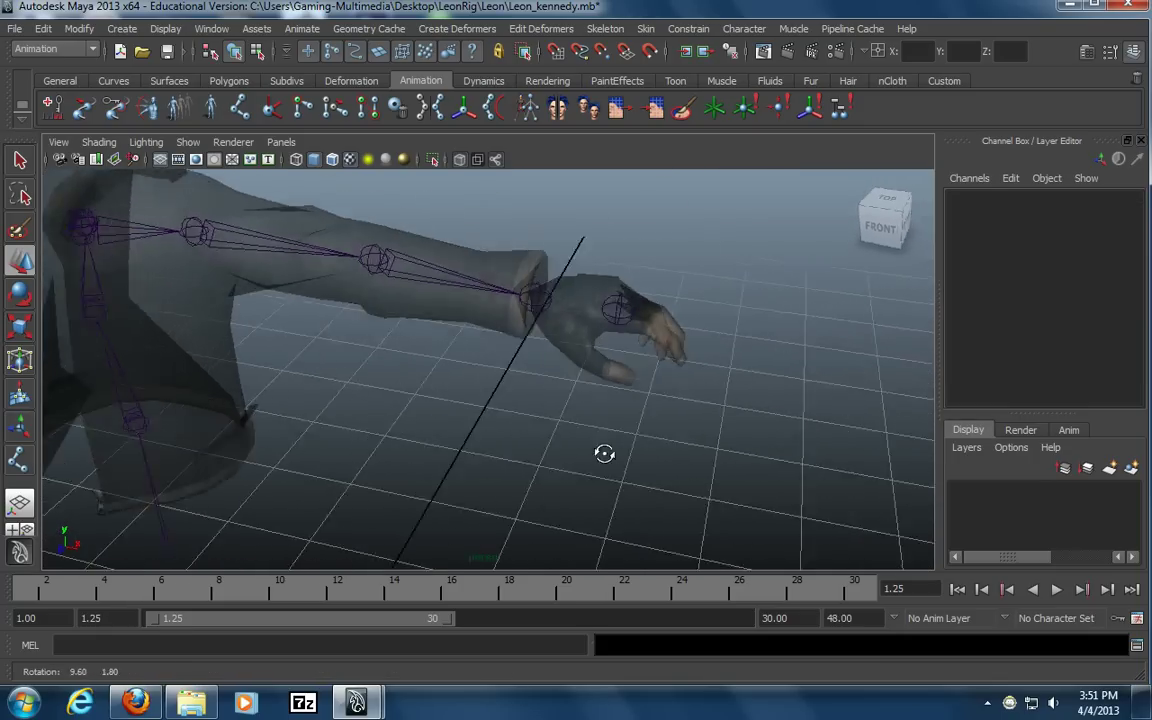
pyautogui.keyDown('alt'); pyautogui.moveTo(602, 455); pyautogui.dragTo(580, 456, button='middle'); pyautogui.keyUp('alt')
pyautogui.keyDown('alt'); pyautogui.moveTo(580, 456); pyautogui.dragTo(606, 404); pyautogui.keyUp('alt')
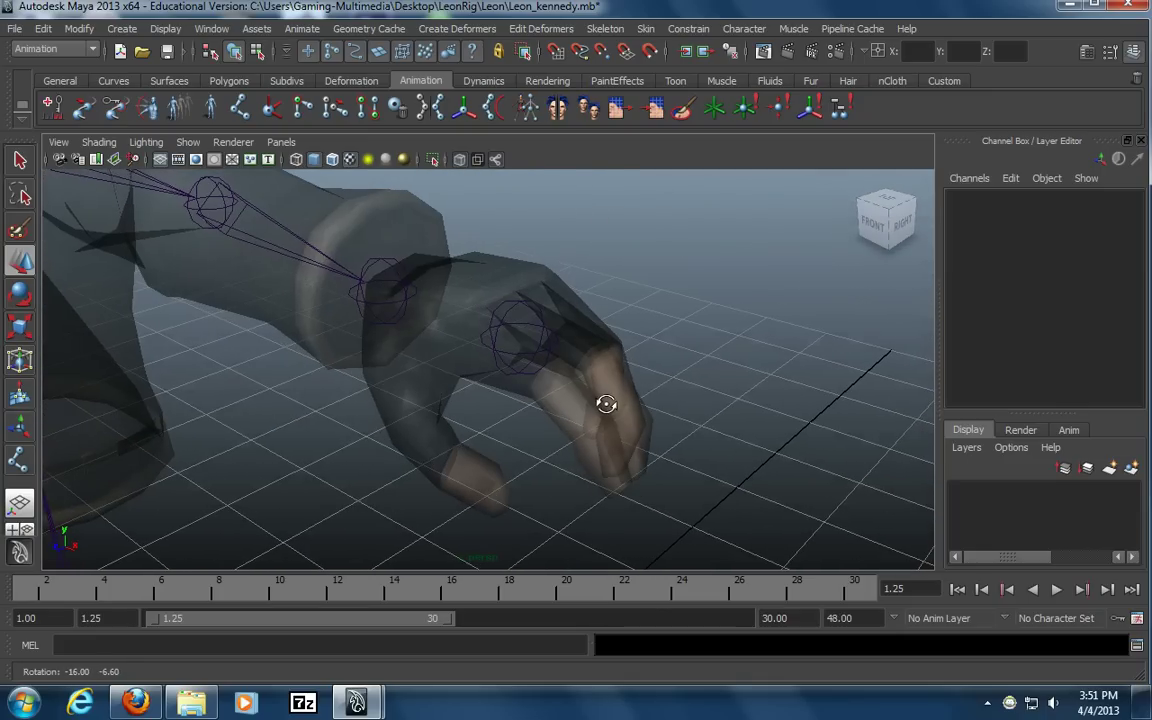
pyautogui.click(537, 344)
pyautogui.click(210, 29)
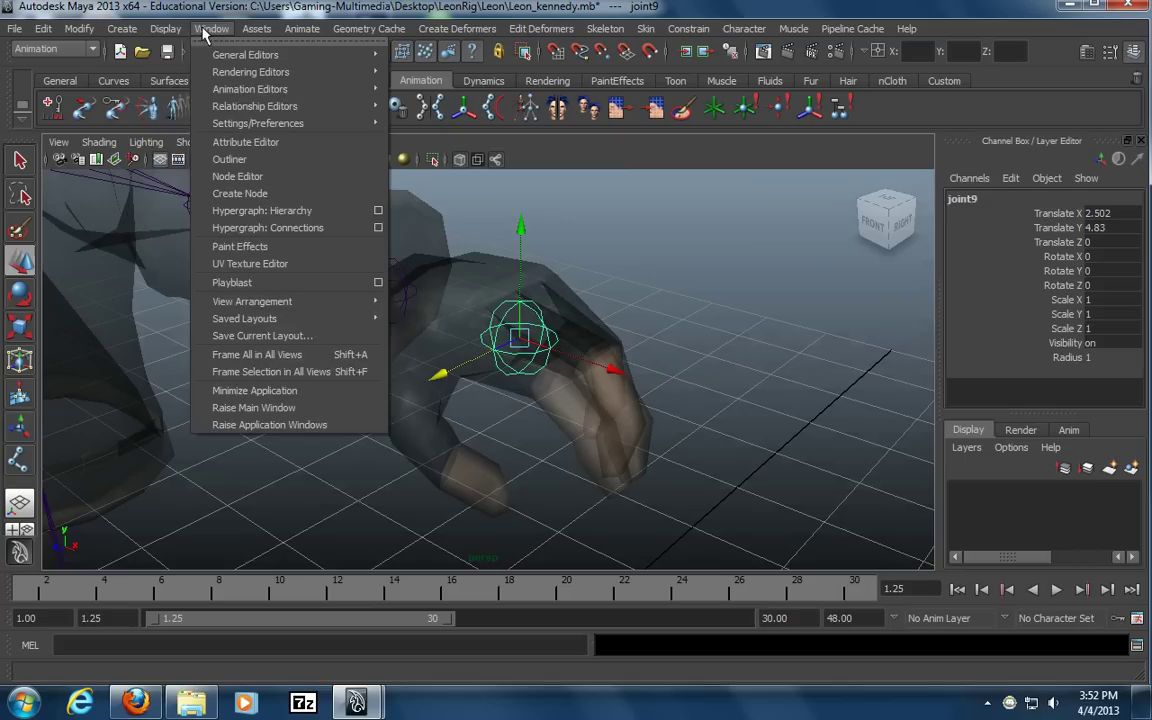
pyautogui.moveTo(165, 29)
pyautogui.moveTo(220, 252)
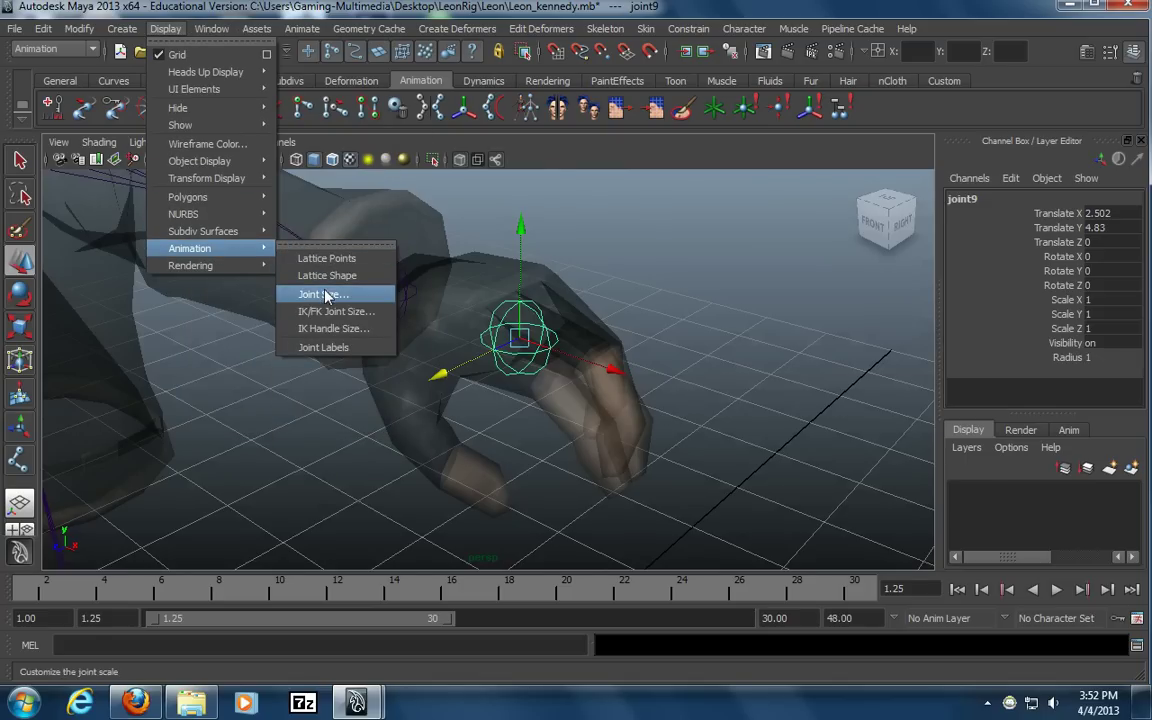
pyautogui.click(324, 295)
pyautogui.moveTo(474, 246); pyautogui.dragTo(725, 150)
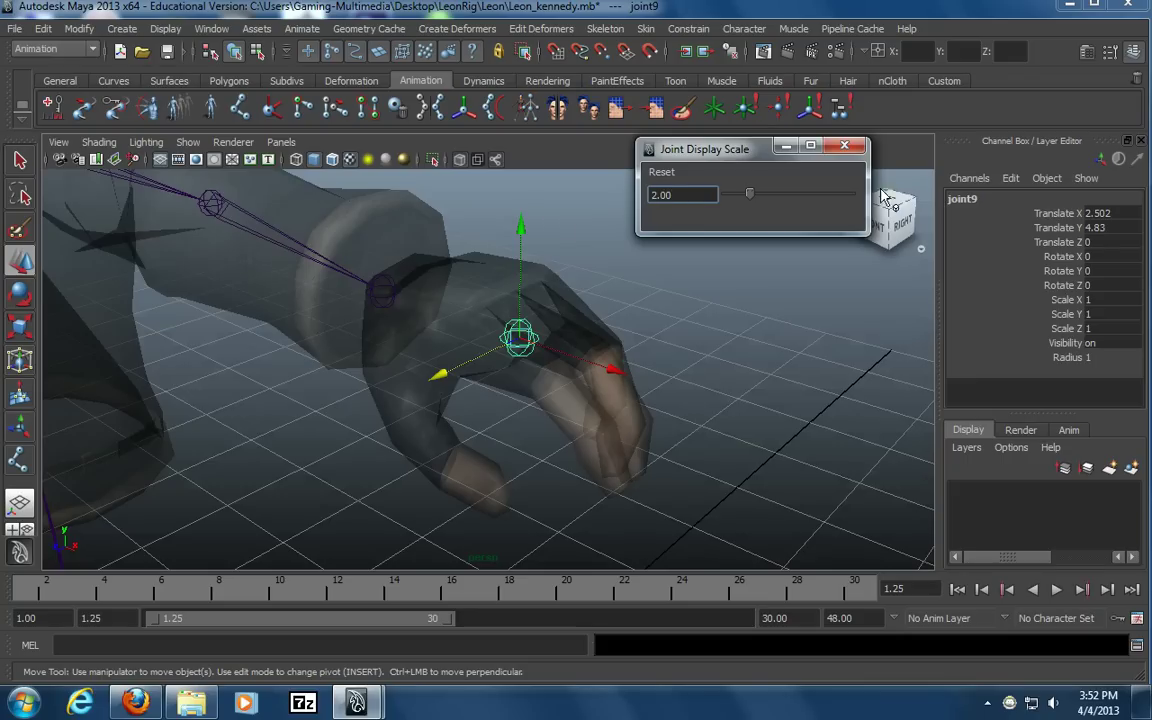
pyautogui.click(848, 148)
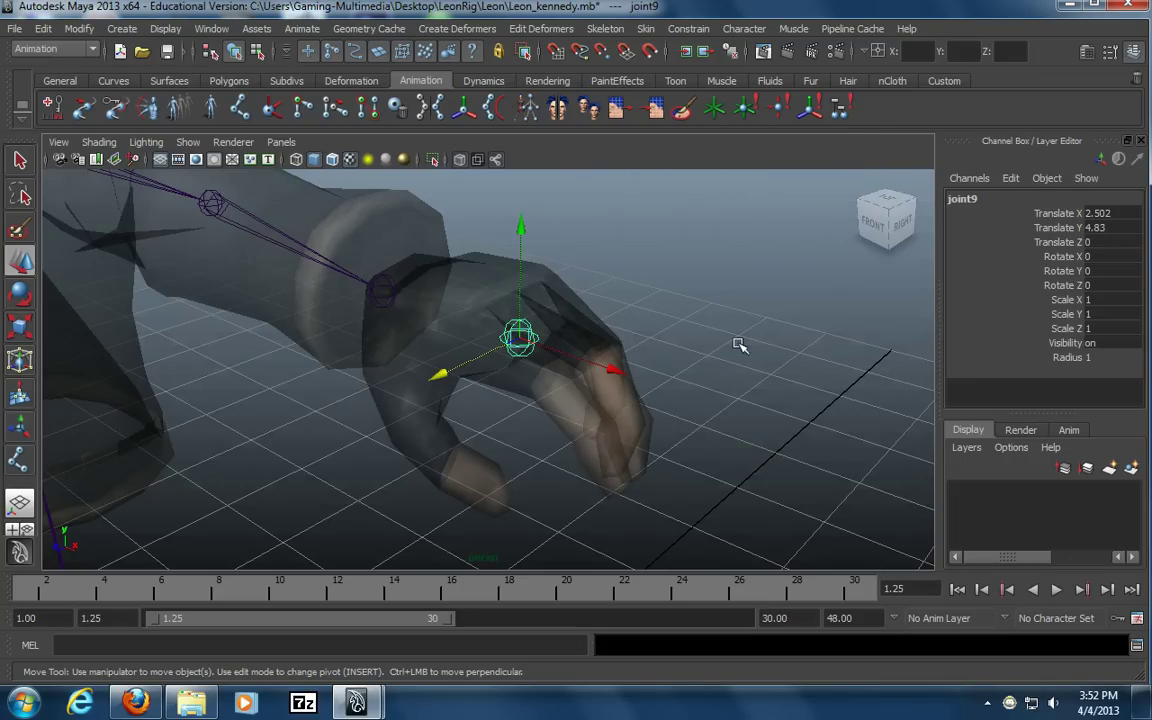
# Using wireframe display, centre the loose hand joint in the left index finger's knuckle at about Y 4.846, Z 0.092
pyautogui.click(650, 342)
pyautogui.keyDown('alt'); pyautogui.moveTo(650, 342); pyautogui.dragTo(687, 352); pyautogui.keyUp('alt')
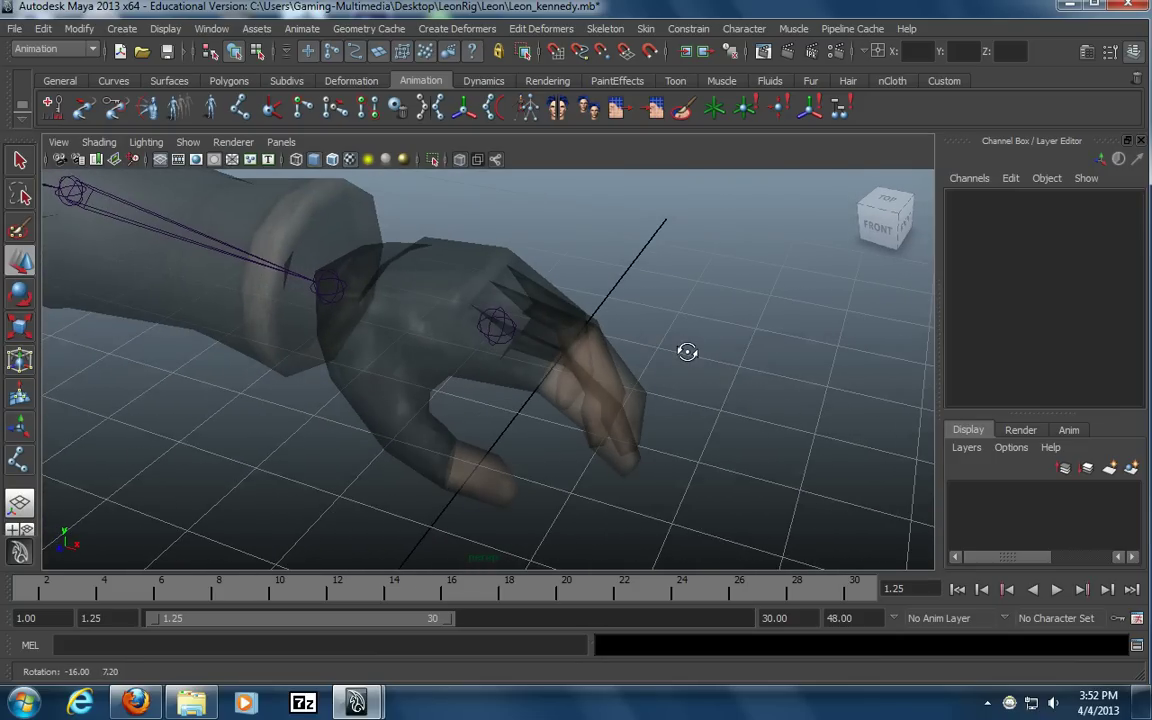
pyautogui.press('4')
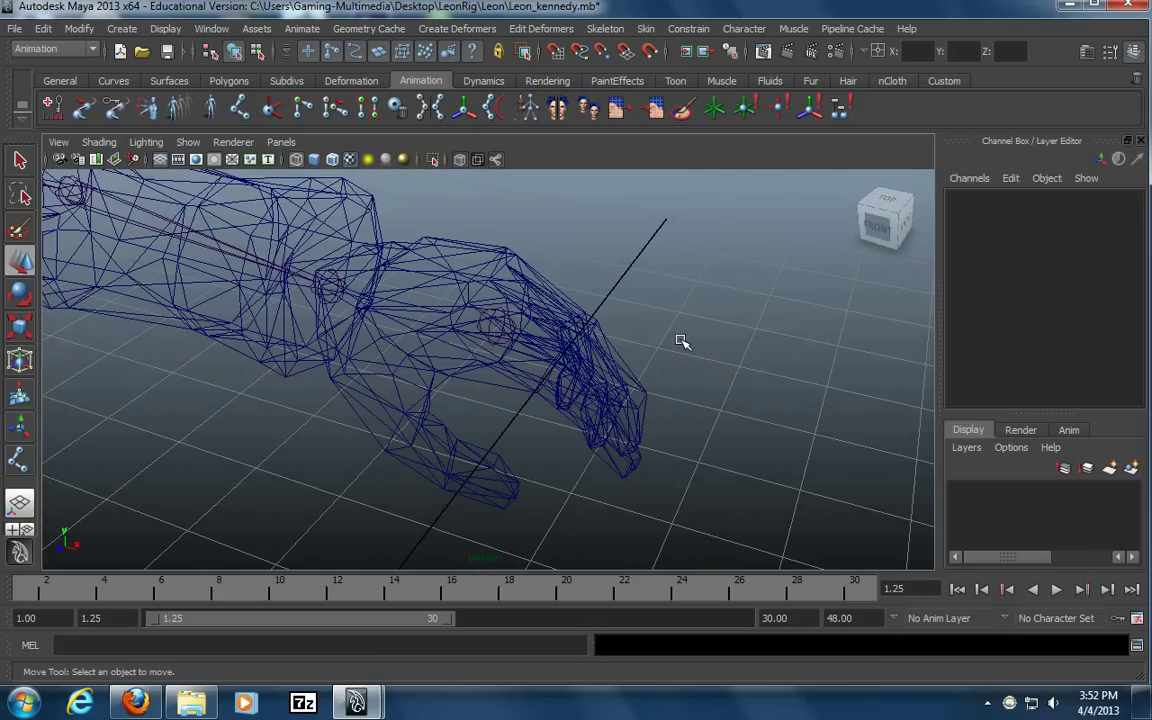
pyautogui.keyDown('alt'); pyautogui.moveTo(668, 342); pyautogui.dragTo(540, 328); pyautogui.keyUp('alt')
pyautogui.click(522, 333)
pyautogui.keyDown('alt'); pyautogui.moveTo(473, 341); pyautogui.dragTo(484, 308); pyautogui.keyUp('alt')
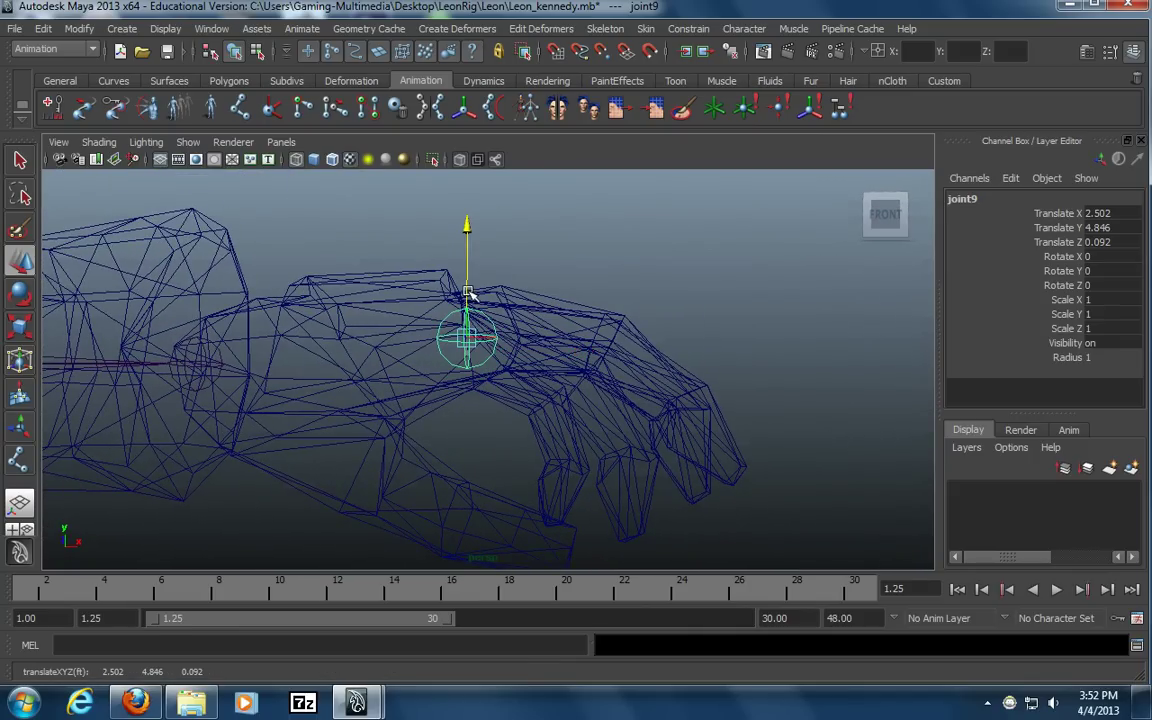
# Duplicate the index knuckle joint and place the copy in the middle finger's knuckle at about X 2.508, Y 4.859, Z 0.029
pyautogui.keyDown('alt'); pyautogui.moveTo(536, 340); pyautogui.dragTo(615, 383); pyautogui.keyUp('alt')
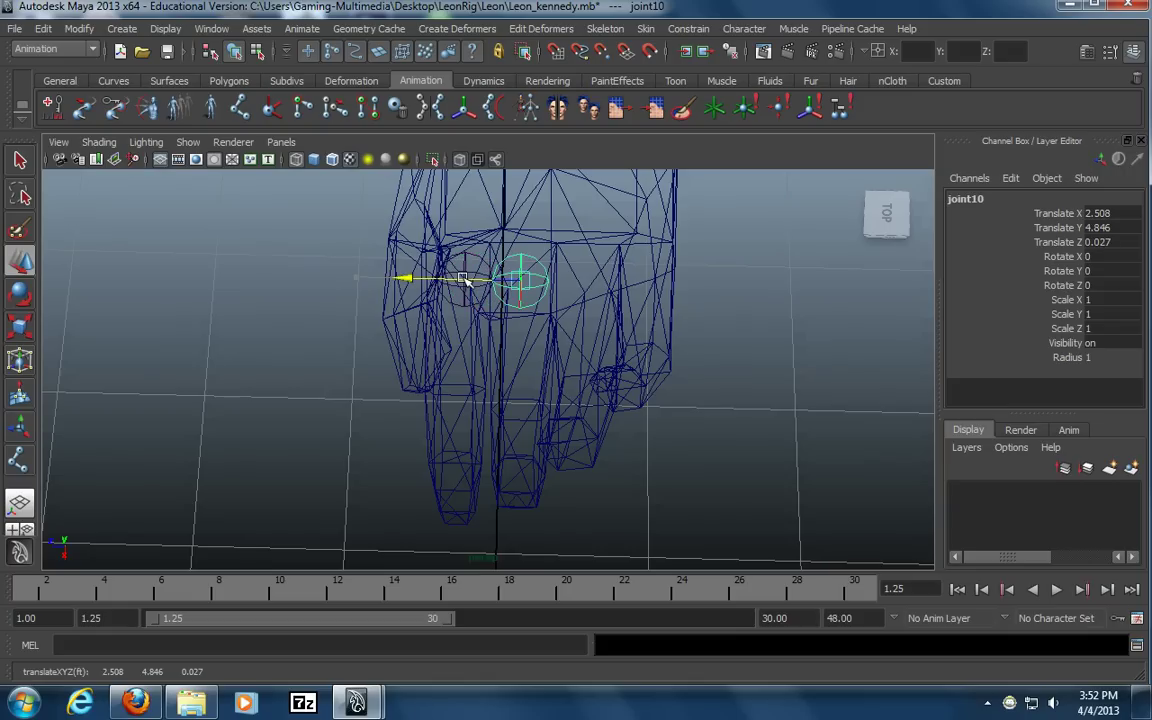
pyautogui.keyDown('alt'); pyautogui.moveTo(466, 280); pyautogui.dragTo(509, 436); pyautogui.keyUp('alt')
pyautogui.press('5')
pyautogui.moveTo(431, 373)
pyautogui.keyDown('alt'); pyautogui.mouseDown()
pyautogui.moveTo(512, 419)
pyautogui.moveTo(435, 414)
pyautogui.moveTo(440, 425)
pyautogui.moveTo(428, 428)
pyautogui.mouseUp(); pyautogui.keyUp('alt')
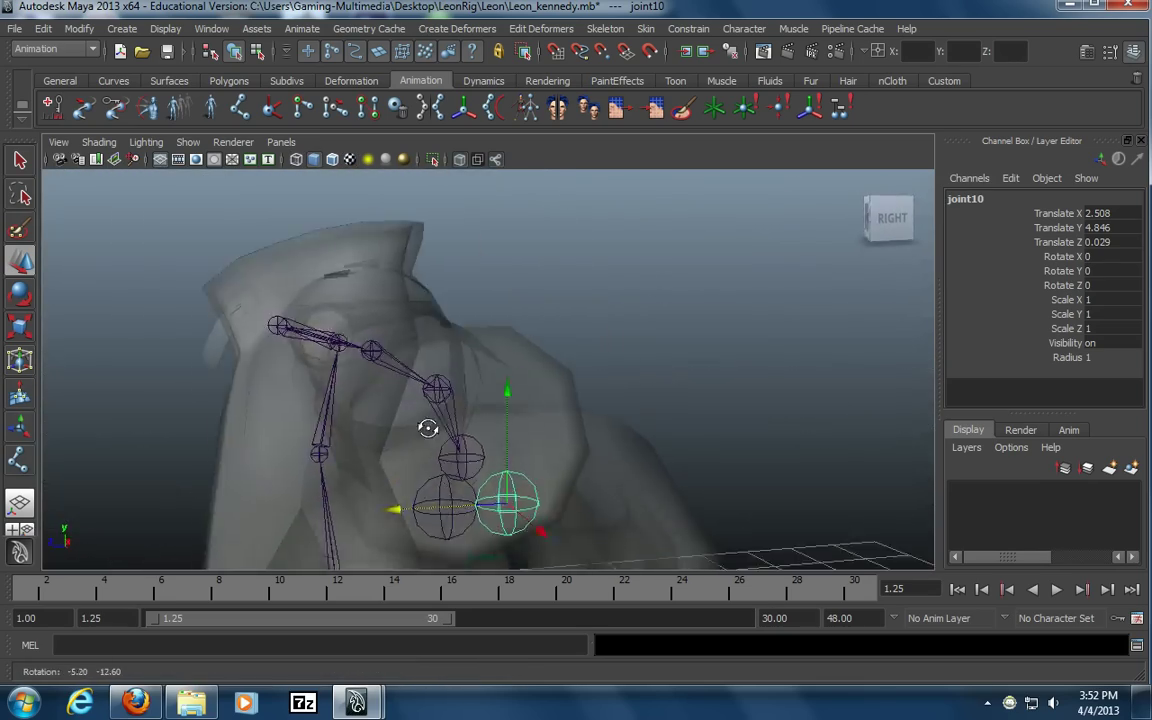
pyautogui.keyDown('alt'); pyautogui.moveTo(483, 404); pyautogui.dragTo(465, 328, button='middle'); pyautogui.keyUp('alt')
pyautogui.keyDown('alt'); pyautogui.moveTo(471, 400); pyautogui.dragTo(760, 392); pyautogui.keyUp('alt')
pyautogui.keyDown('alt'); pyautogui.moveTo(487, 436); pyautogui.dragTo(709, 403); pyautogui.keyUp('alt')
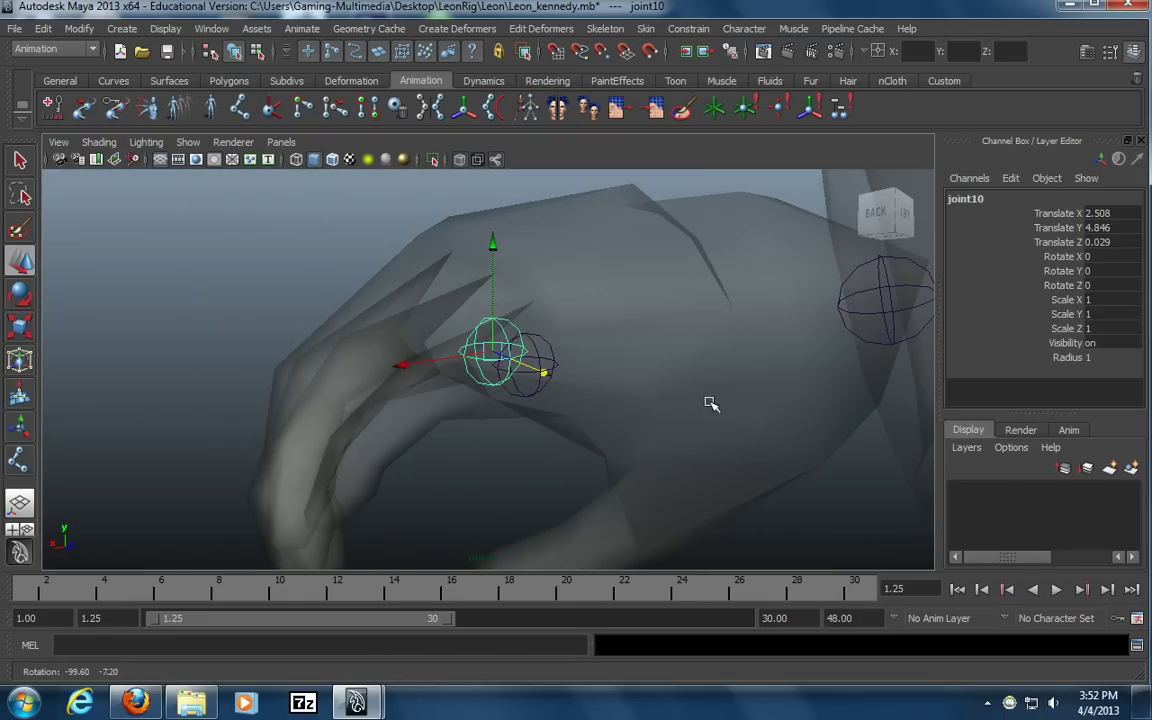
pyautogui.keyDown('alt'); pyautogui.moveTo(493, 303); pyautogui.dragTo(749, 349); pyautogui.keyUp('alt')
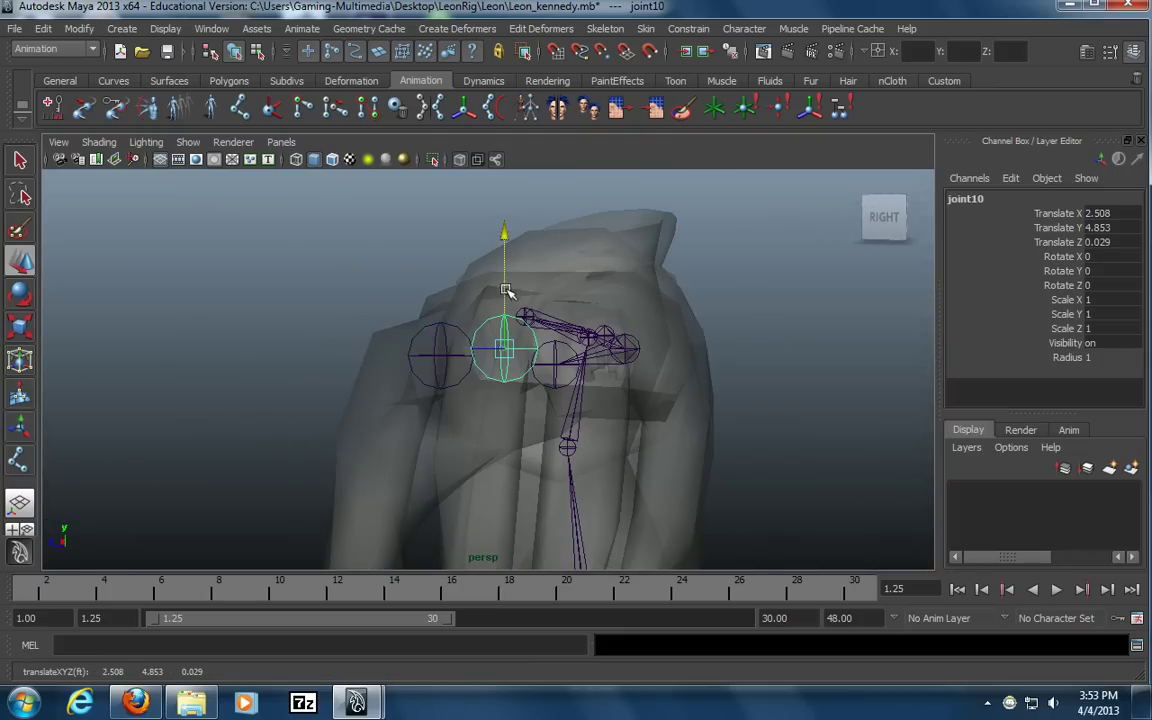
# Duplicate knuckle joints for the ring and little fingers, placing the little finger's at about X 2.508, Y 4.858, Z -0.116
pyautogui.keyDown('alt'); pyautogui.moveTo(488, 331); pyautogui.dragTo(440, 372); pyautogui.keyUp('alt')
pyautogui.keyDown('alt'); pyautogui.moveTo(668, 372); pyautogui.dragTo(543, 389, button='middle'); pyautogui.keyUp('alt')
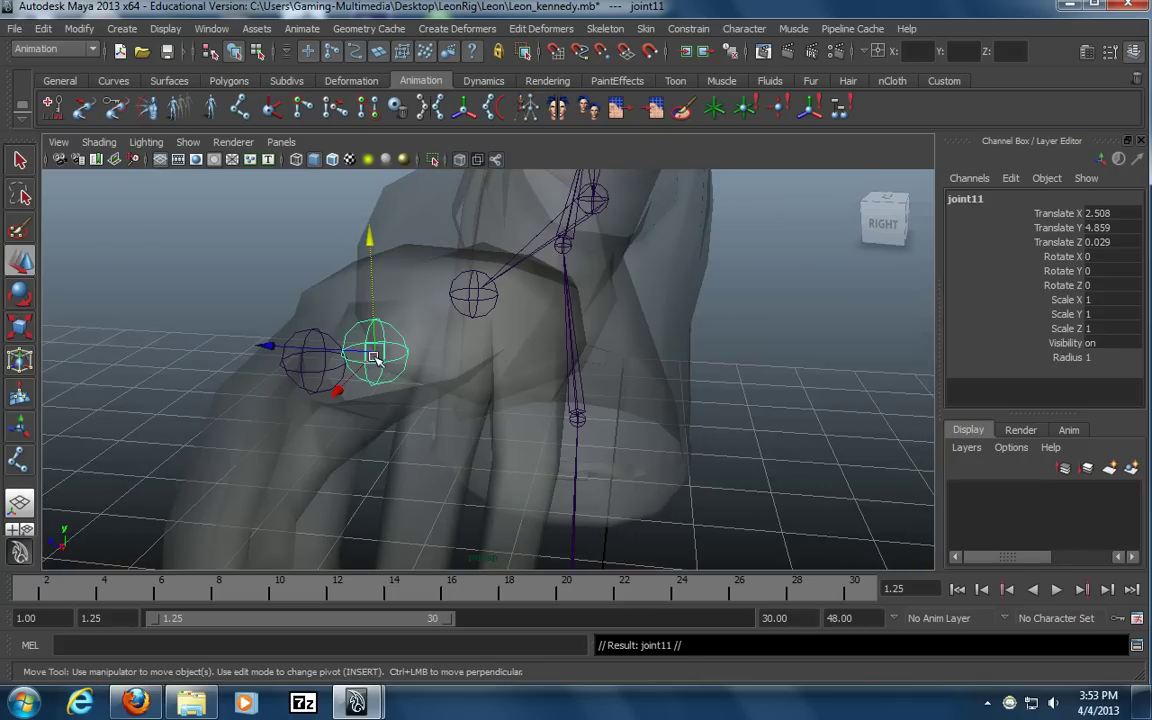
pyautogui.keyDown('alt'); pyautogui.moveTo(397, 347); pyautogui.dragTo(475, 351); pyautogui.keyUp('alt')
pyautogui.keyDown('alt'); pyautogui.moveTo(457, 414); pyautogui.dragTo(595, 472); pyautogui.keyUp('alt')
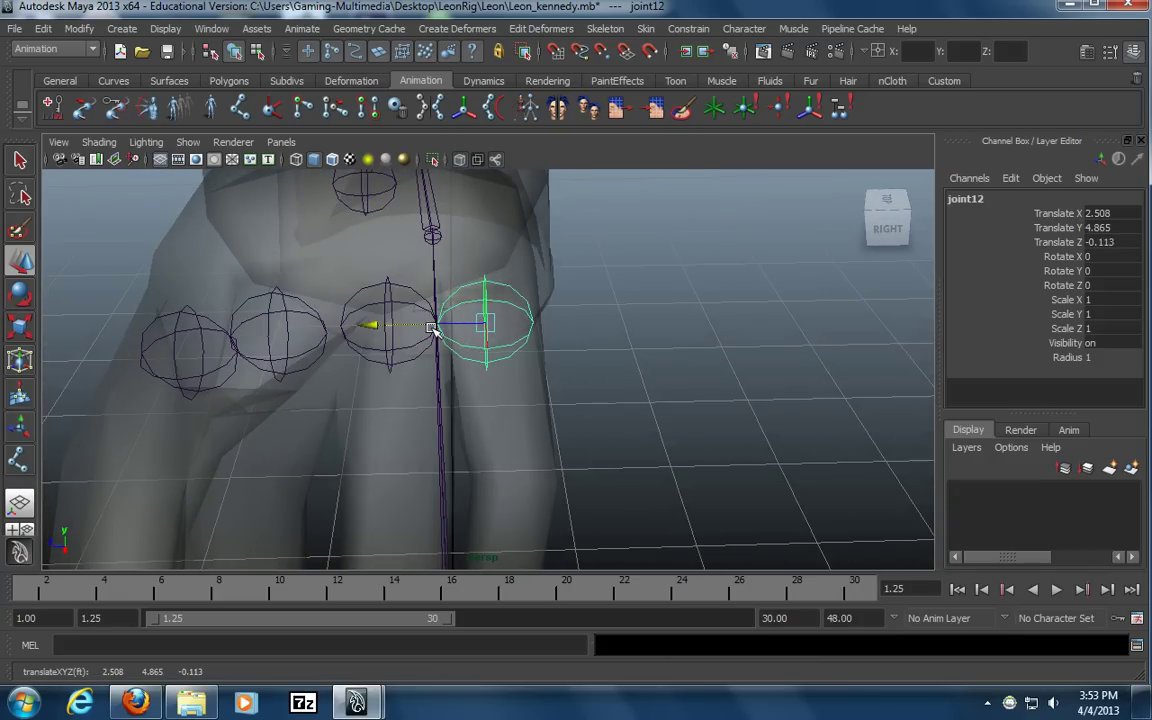
pyautogui.keyDown('alt'); pyautogui.moveTo(609, 409); pyautogui.dragTo(638, 378); pyautogui.keyUp('alt')
pyautogui.keyDown('alt'); pyautogui.moveTo(638, 378); pyautogui.dragTo(461, 345, button='right'); pyautogui.keyUp('alt')
pyautogui.keyDown('alt'); pyautogui.moveTo(452, 341); pyautogui.dragTo(624, 458); pyautogui.keyUp('alt')
pyautogui.keyDown('alt'); pyautogui.moveTo(679, 425); pyautogui.dragTo(581, 355); pyautogui.keyUp('alt')
pyautogui.keyDown('alt'); pyautogui.moveTo(540, 444); pyautogui.dragTo(681, 442); pyautogui.keyUp('alt')
# Duplicate the four knuckle joints together and shift the copies along the fingers to about X 2.626
pyautogui.click(537, 268)
pyautogui.moveTo(591, 293); pyautogui.dragTo(440, 418)
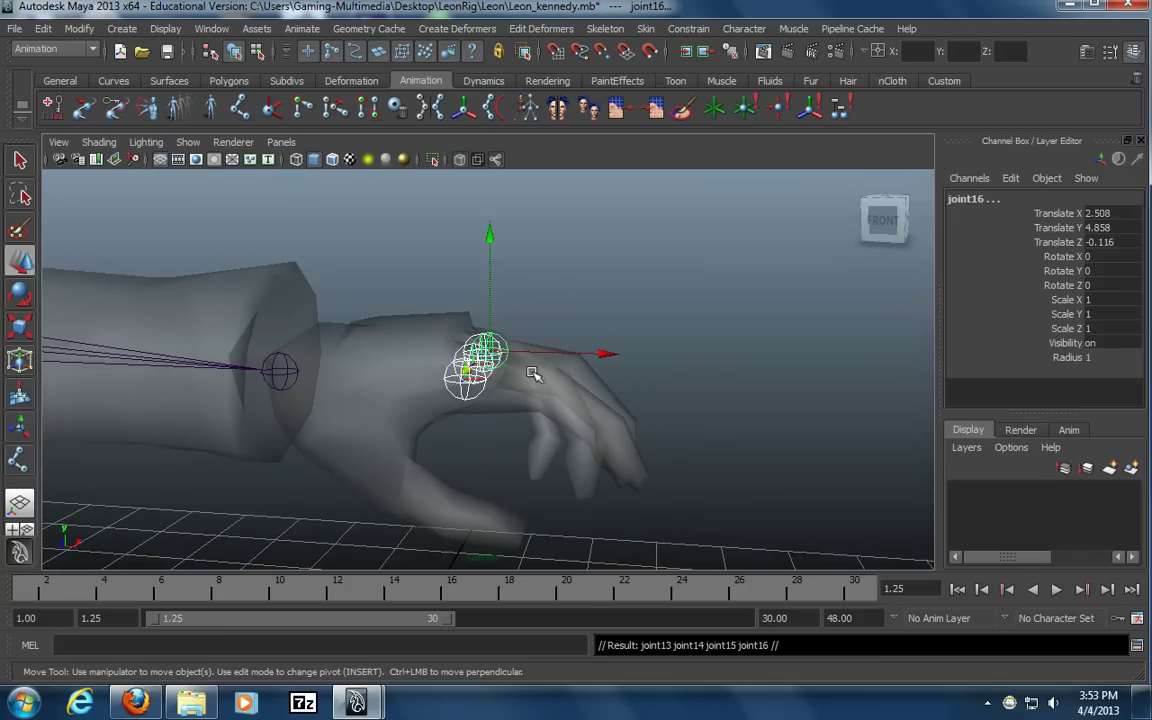
pyautogui.keyDown('alt'); pyautogui.moveTo(592, 360); pyautogui.dragTo(609, 401); pyautogui.keyUp('alt')
pyautogui.click(742, 388)
# Fit the second joints inside the index and middle fingers, the middle finger's at about X 2.662, Y 4.841, Z 0.024
pyautogui.click(610, 402)
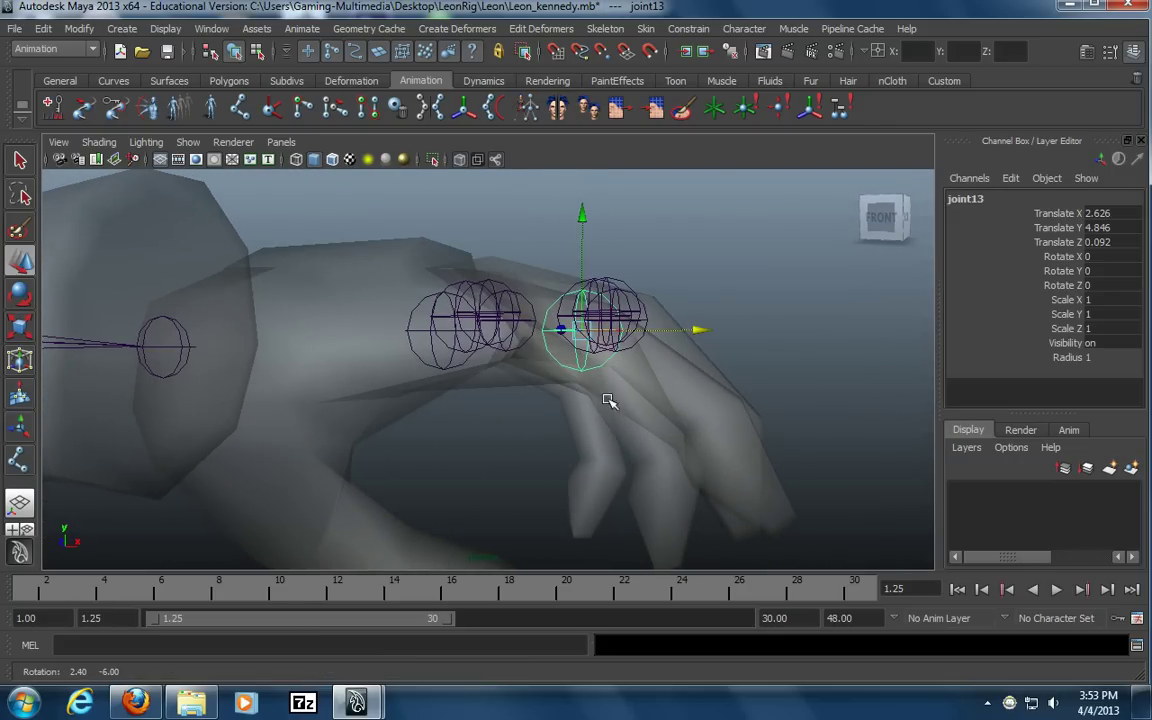
pyautogui.keyDown('alt'); pyautogui.moveTo(585, 288); pyautogui.dragTo(650, 377); pyautogui.keyUp('alt')
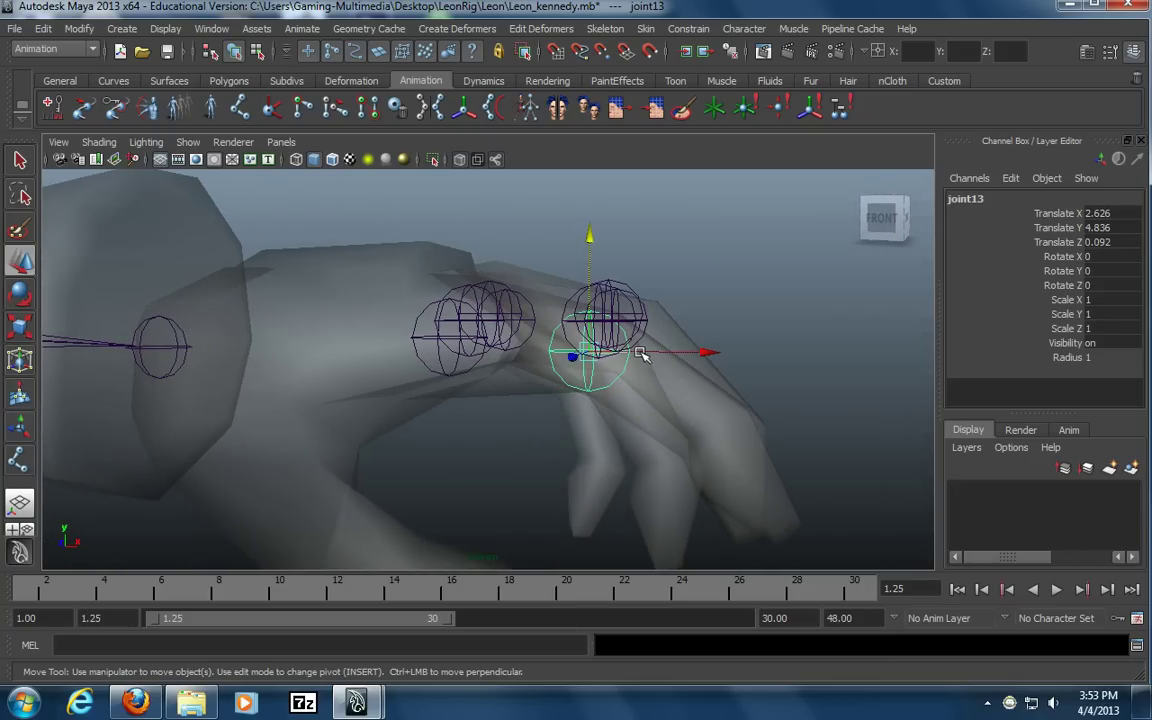
pyautogui.keyDown('alt'); pyautogui.moveTo(600, 302); pyautogui.dragTo(331, 448); pyautogui.keyUp('alt')
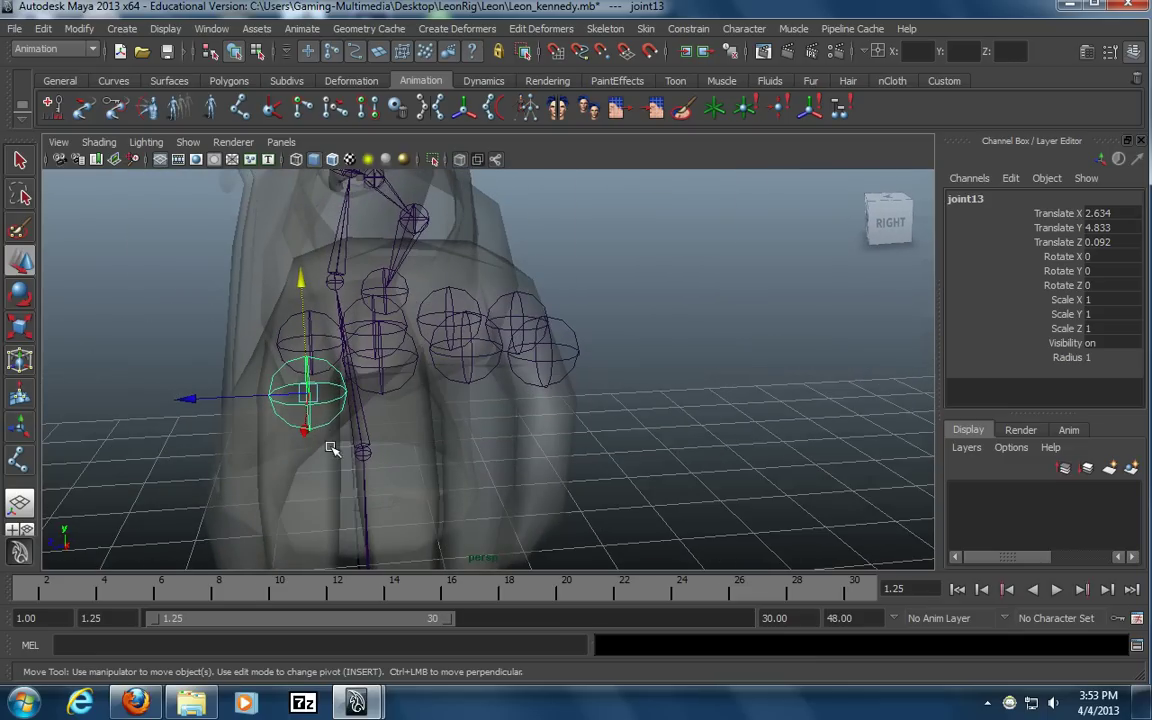
pyautogui.keyDown('alt'); pyautogui.moveTo(270, 395); pyautogui.dragTo(491, 443); pyautogui.keyUp('alt')
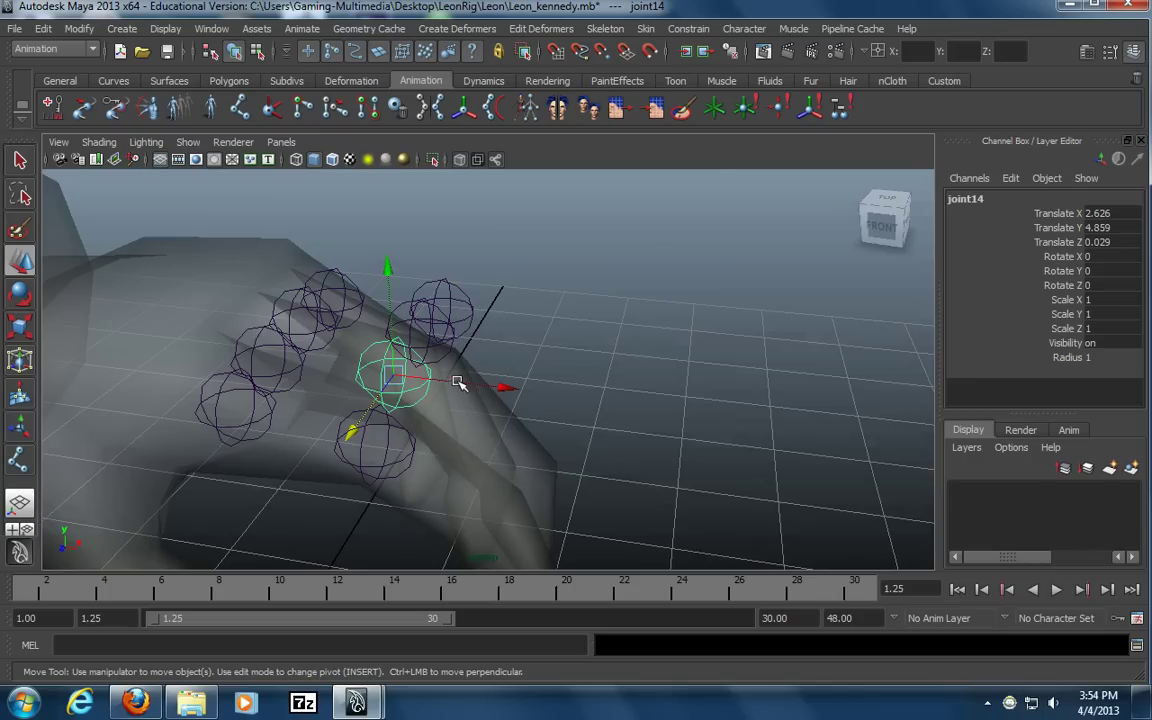
pyautogui.keyDown('alt'); pyautogui.moveTo(498, 388); pyautogui.dragTo(473, 503); pyautogui.keyUp('alt')
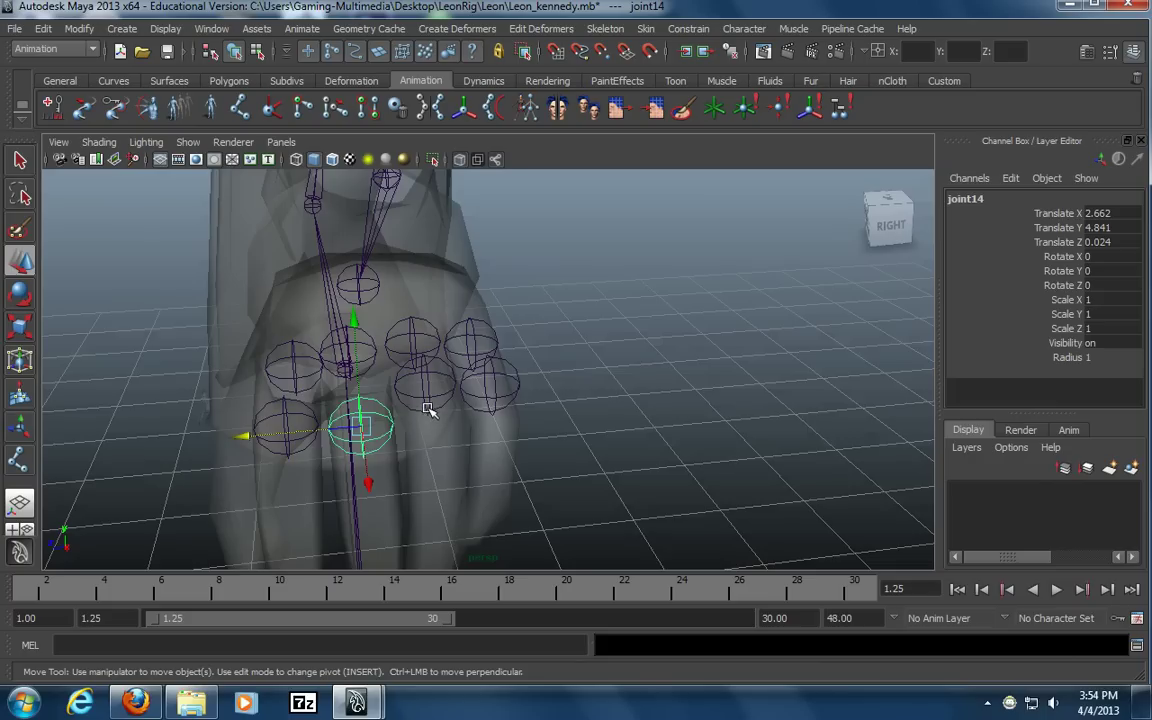
# Fit the second joints in the ring finger at about X 2.625, Y 4.815 and little finger at about X 2.58, Y 4.792, Z -0.129
pyautogui.keyDown('alt'); pyautogui.moveTo(437, 441); pyautogui.dragTo(366, 461); pyautogui.keyUp('alt')
pyautogui.keyDown('alt'); pyautogui.moveTo(516, 505); pyautogui.dragTo(360, 505); pyautogui.keyUp('alt')
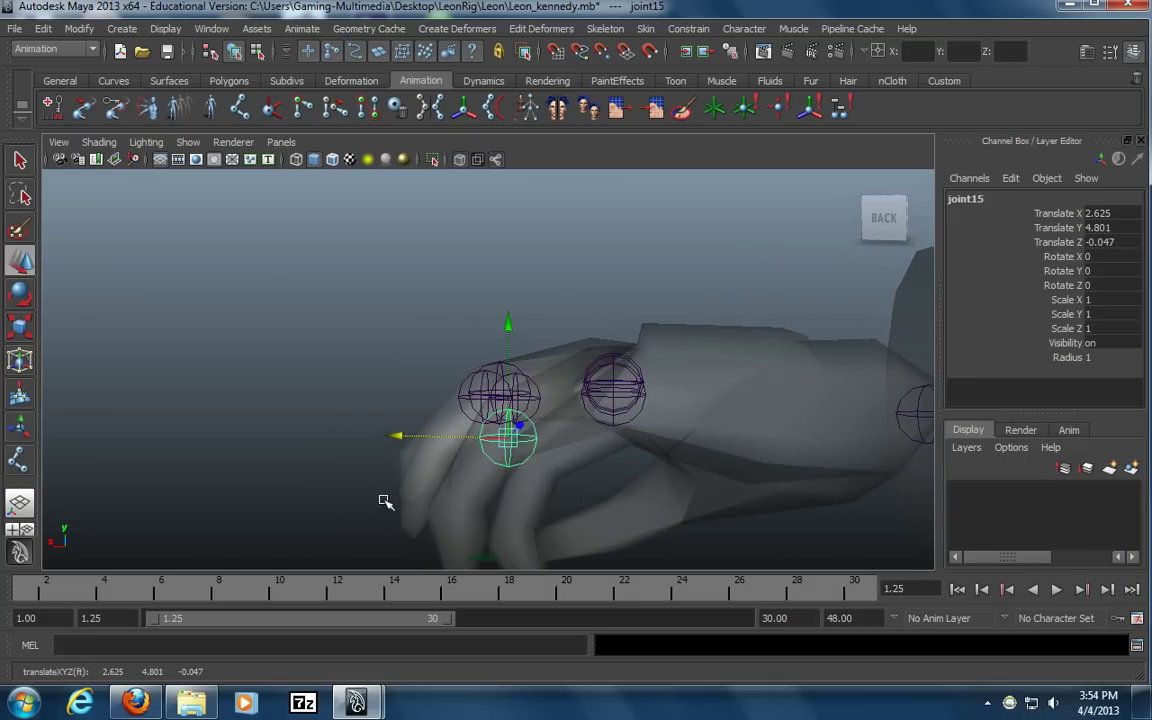
pyautogui.keyDown('alt'); pyautogui.moveTo(362, 525); pyautogui.dragTo(516, 540); pyautogui.keyUp('alt')
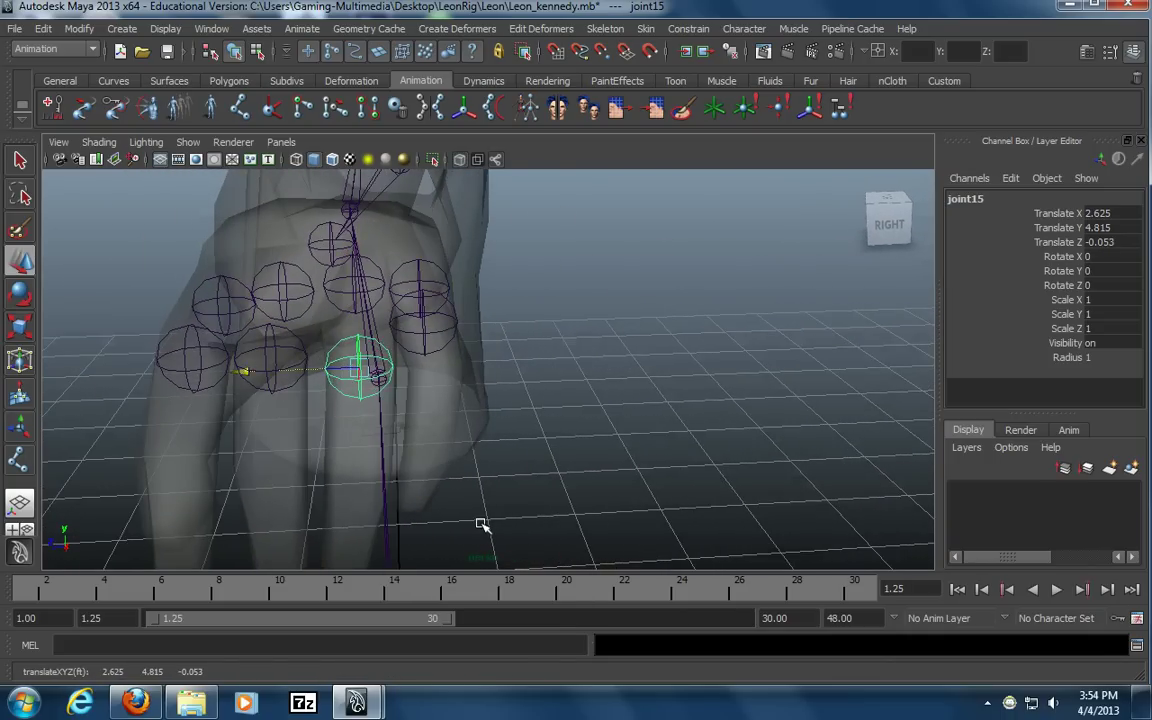
pyautogui.keyDown('alt'); pyautogui.moveTo(470, 497); pyautogui.dragTo(422, 340); pyautogui.keyUp('alt')
pyautogui.keyDown('alt'); pyautogui.moveTo(511, 433); pyautogui.dragTo(432, 412); pyautogui.keyUp('alt')
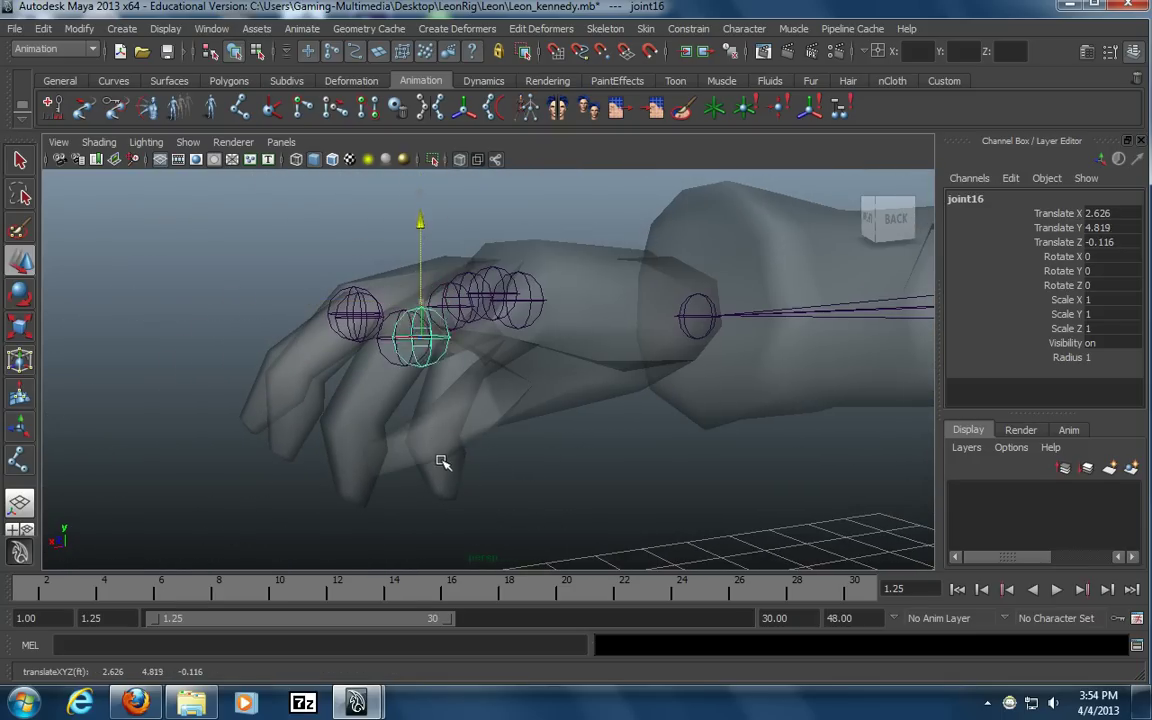
pyautogui.keyDown('alt'); pyautogui.moveTo(493, 479); pyautogui.dragTo(345, 470); pyautogui.keyUp('alt')
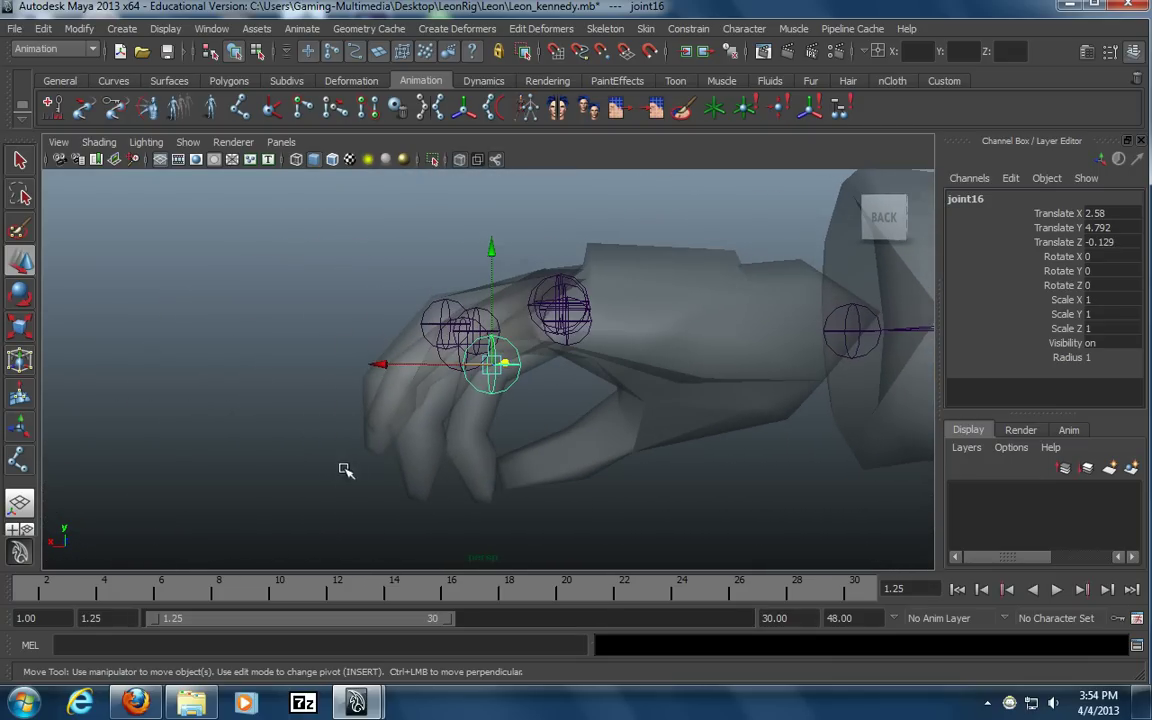
# Duplicate the four second finger joints together and shift the copies down toward the fingertips
pyautogui.keyDown('alt'); pyautogui.moveTo(444, 480); pyautogui.dragTo(372, 300); pyautogui.keyUp('alt')
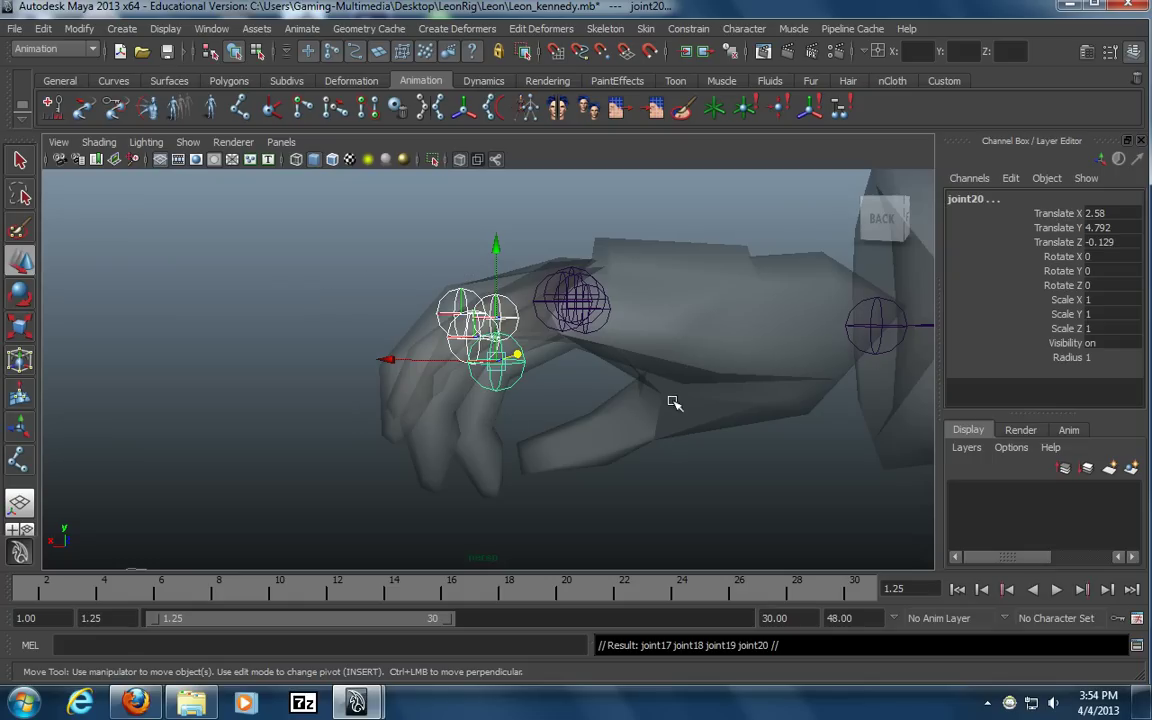
pyautogui.keyDown('alt'); pyautogui.moveTo(605, 467); pyautogui.dragTo(660, 455); pyautogui.keyUp('alt')
pyautogui.click(774, 483)
# Place the index finger's third joint inside the finger at about X 2.729, Y 4.769, Z 0.1
pyautogui.click(703, 437)
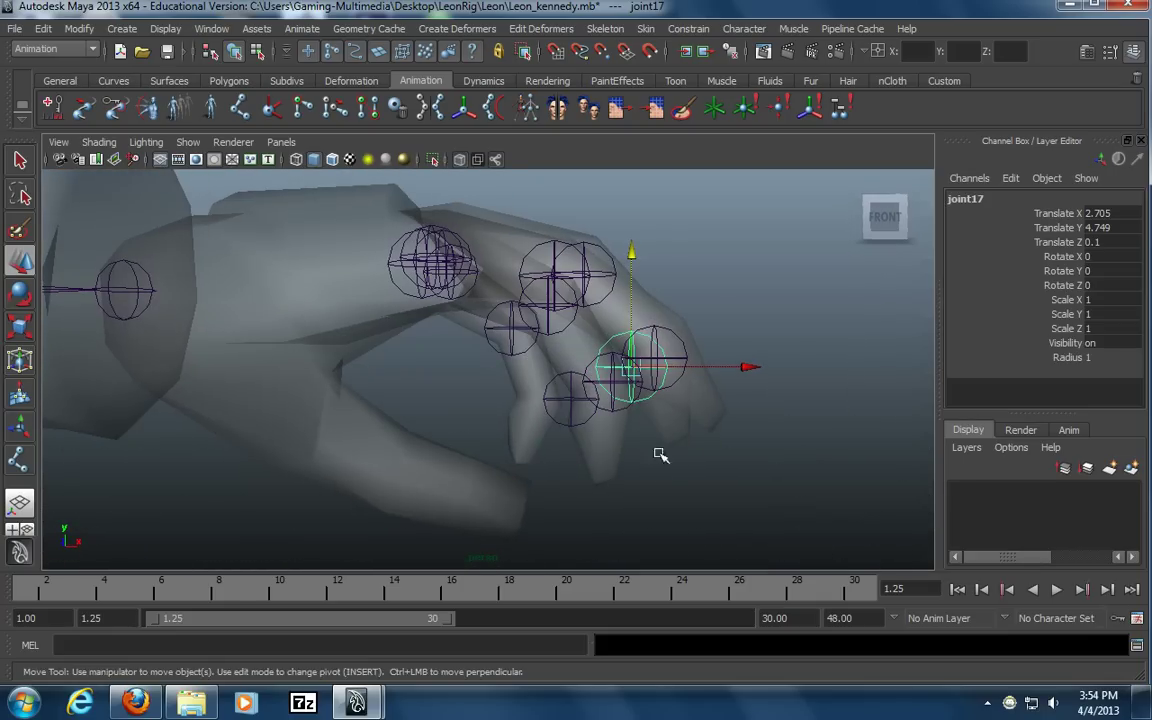
pyautogui.keyDown('shift'); pyautogui.moveTo(681, 462); pyautogui.dragTo(691, 468, button='middle'); pyautogui.keyUp('shift')
pyautogui.keyDown('alt'); pyautogui.moveTo(692, 468); pyautogui.dragTo(514, 483); pyautogui.keyUp('alt')
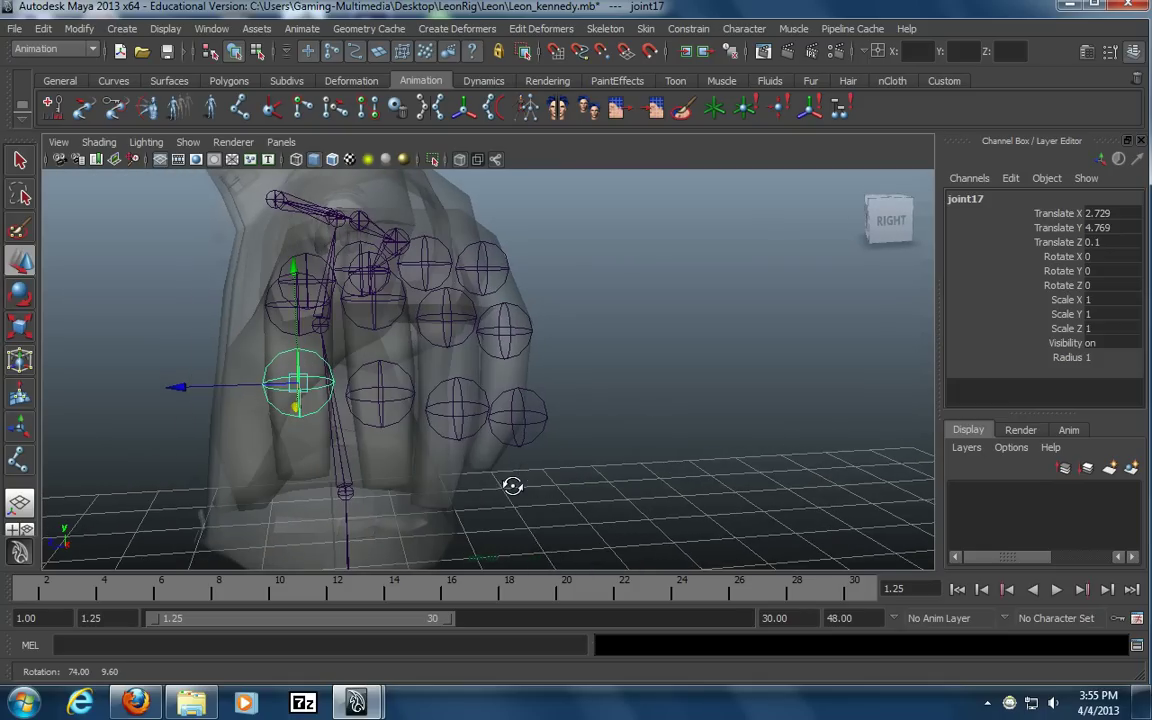
pyautogui.moveTo(411, 465); pyautogui.dragTo(409, 466, button='middle')
# Centre the third joint inside the middle finger, adjusting it from the front and side
pyautogui.click(380, 414)
pyautogui.keyDown('alt'); pyautogui.moveTo(476, 468); pyautogui.dragTo(622, 489); pyautogui.keyUp('alt')
pyautogui.keyDown('shift'); pyautogui.moveTo(650, 501); pyautogui.dragTo(652, 490, button='middle'); pyautogui.keyUp('shift')
pyautogui.keyDown('alt'); pyautogui.moveTo(688, 499); pyautogui.dragTo(530, 470); pyautogui.keyUp('alt')
pyautogui.keyDown('shift'); pyautogui.moveTo(459, 463); pyautogui.dragTo(465, 462, button='middle'); pyautogui.keyUp('shift')
# Place the ring finger's third joint inside the finger at about X 2.683, Y 4.716, Z -0.048
pyautogui.click(443, 424)
pyautogui.keyDown('alt'); pyautogui.moveTo(517, 455); pyautogui.dragTo(291, 450); pyautogui.keyUp('alt')
pyautogui.moveTo(291, 450); pyautogui.dragTo(318, 452, button='middle')
pyautogui.keyDown('alt'); pyautogui.moveTo(318, 468); pyautogui.dragTo(540, 483); pyautogui.keyUp('alt')
pyautogui.moveTo(540, 483); pyautogui.dragTo(543, 496, button='middle')
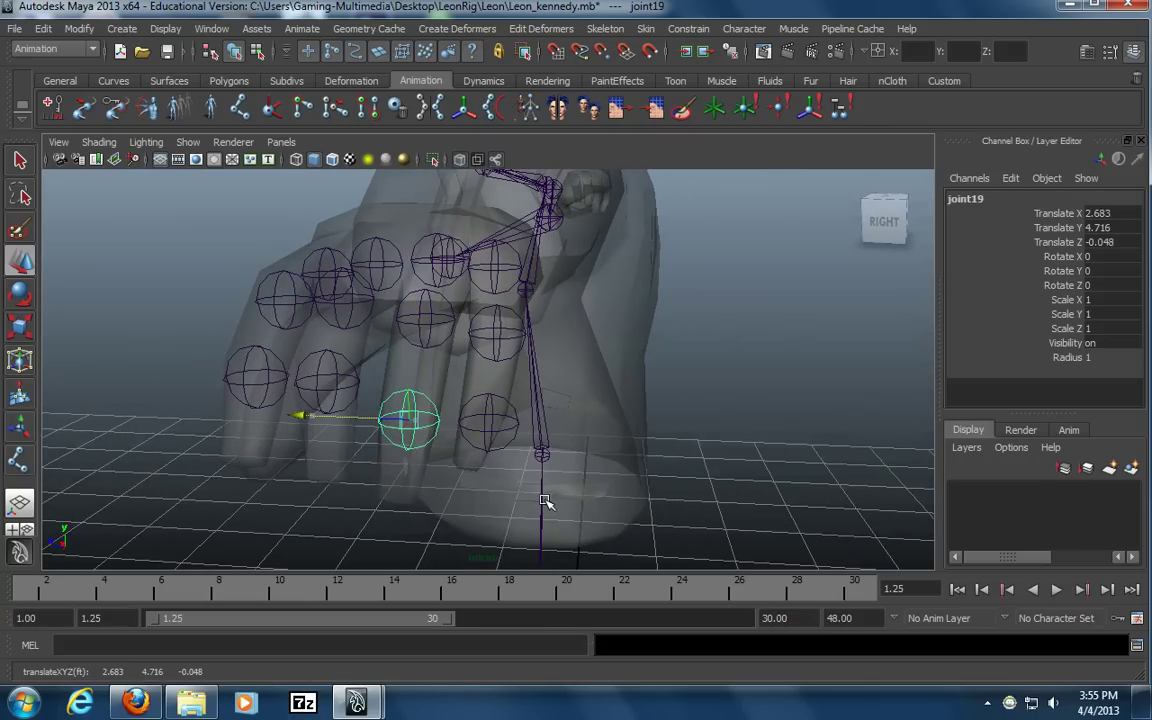
# Place the little finger's third joint inside the finger at about X 2.62, Y 4.707
pyautogui.press('Down')
pyautogui.keyDown('alt'); pyautogui.moveTo(506, 481); pyautogui.dragTo(361, 478); pyautogui.keyUp('alt')
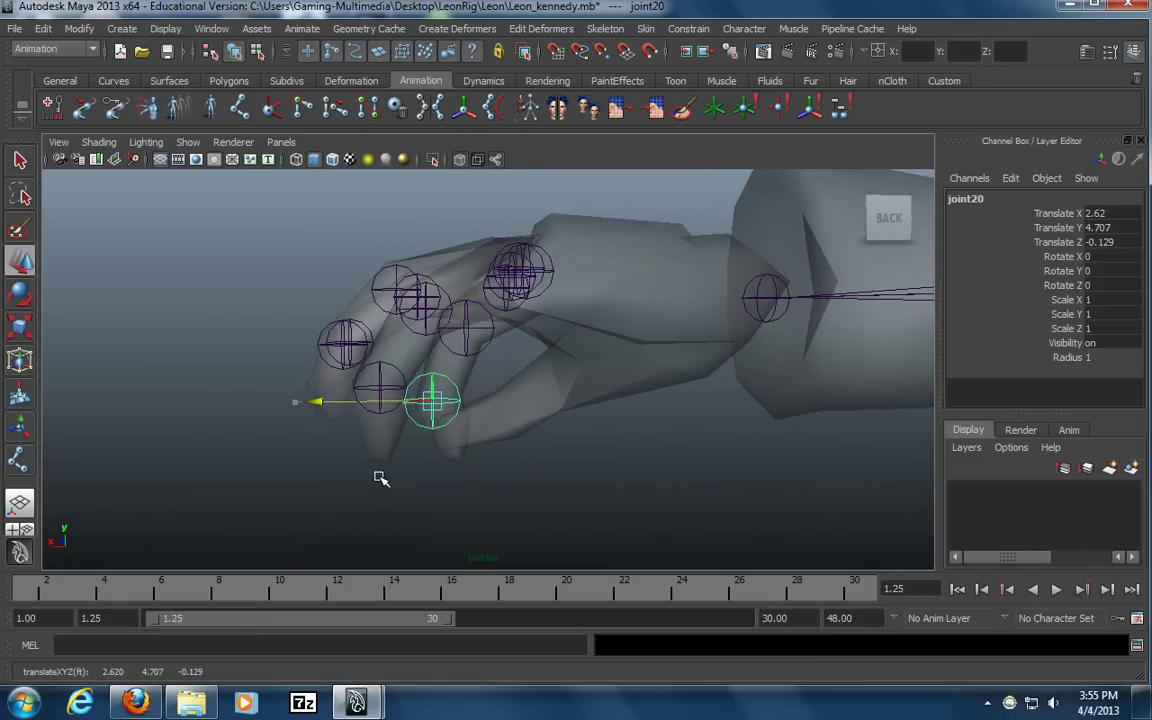
pyautogui.keyDown('shift'); pyautogui.moveTo(388, 476); pyautogui.dragTo(391, 476, button='middle'); pyautogui.keyUp('shift')
pyautogui.keyDown('alt'); pyautogui.moveTo(391, 476); pyautogui.dragTo(573, 488); pyautogui.keyUp('alt')
pyautogui.keyDown('shift'); pyautogui.moveTo(650, 499); pyautogui.dragTo(640, 501, button='middle'); pyautogui.keyUp('shift')
# Duplicate the index knuckle joint and move the copy back into the palm near the thumb's base, at about X 2.342
pyautogui.click(671, 501)
pyautogui.keyDown('alt'); pyautogui.moveTo(671, 501); pyautogui.dragTo(545, 502); pyautogui.keyUp('alt')
pyautogui.click(499, 395)
pyautogui.hotkey('ctrl', 'd')
pyautogui.keyDown('shift'); pyautogui.moveTo(621, 510); pyautogui.dragTo(535, 514, button='middle'); pyautogui.keyUp('shift')
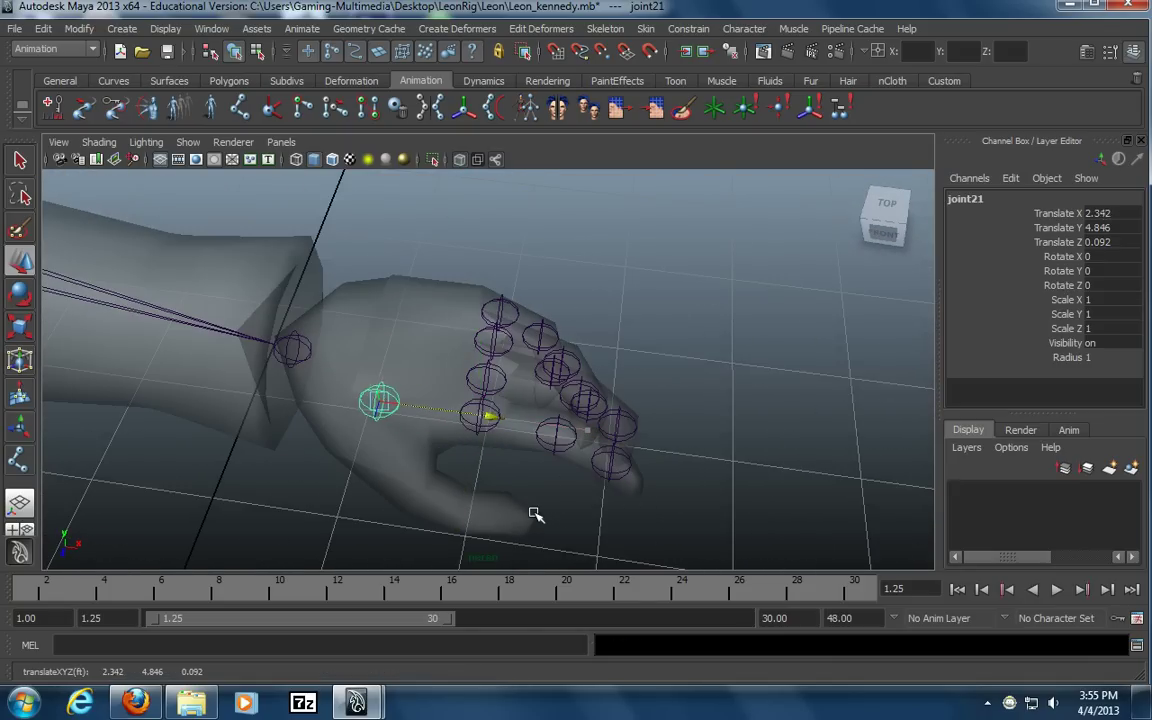
pyautogui.keyDown('alt'); pyautogui.moveTo(527, 515); pyautogui.dragTo(487, 497); pyautogui.keyUp('alt')
# Duplicate the thumb's base joint and place the copy inside the thumb at about X 2.386, Y 4.703, Z 0.159
pyautogui.hotkey('ctrl', 'd')
pyautogui.keyDown('alt'); pyautogui.moveTo(463, 437); pyautogui.dragTo(470, 401); pyautogui.keyUp('alt')
pyautogui.keyDown('shift'); pyautogui.moveTo(470, 401); pyautogui.dragTo(504, 504, button='middle'); pyautogui.keyUp('shift')
pyautogui.keyDown('alt'); pyautogui.moveTo(504, 504); pyautogui.dragTo(512, 455); pyautogui.keyUp('alt')
pyautogui.moveTo(576, 468); pyautogui.dragTo(554, 468, button='middle')
pyautogui.keyDown('alt'); pyautogui.moveTo(553, 472); pyautogui.dragTo(720, 411); pyautogui.keyUp('alt')
pyautogui.keyDown('shift'); pyautogui.moveTo(610, 447); pyautogui.dragTo(638, 445, button='middle'); pyautogui.keyUp('shift')
pyautogui.keyDown('alt'); pyautogui.moveTo(643, 445); pyautogui.dragTo(334, 493); pyautogui.keyUp('alt')
pyautogui.keyDown('shift'); pyautogui.moveTo(388, 506); pyautogui.dragTo(391, 501, button='middle'); pyautogui.keyUp('shift')
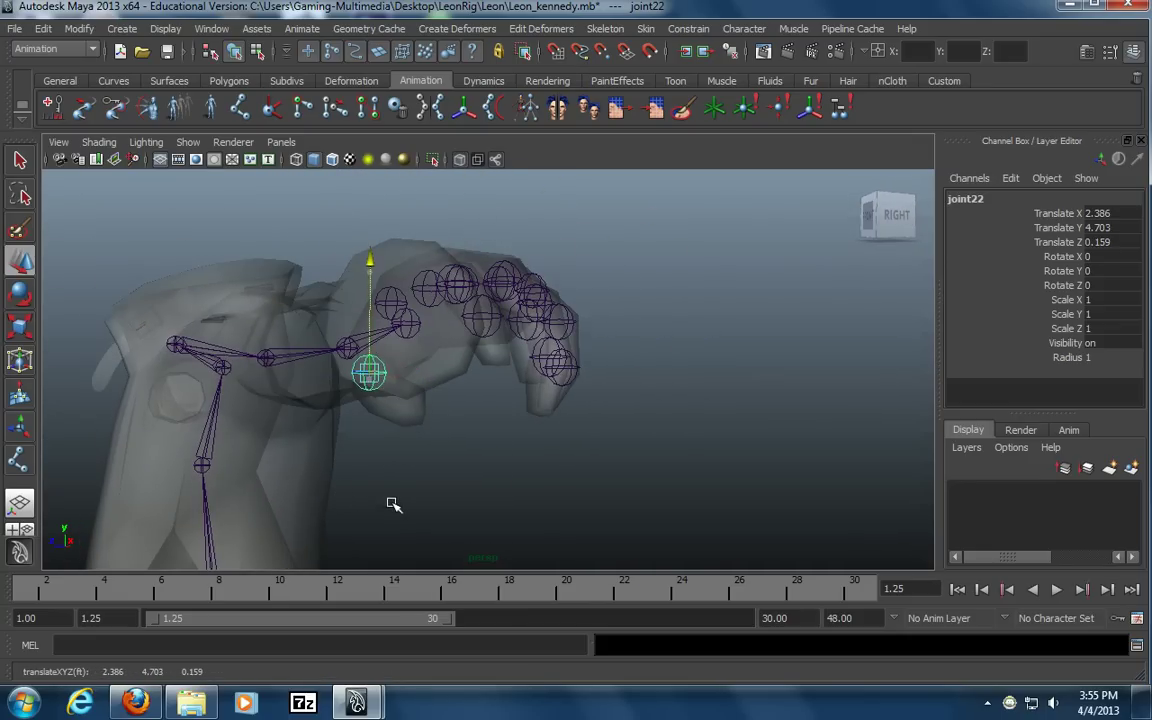
# Adjust the thumb's second joint inside the glove to about X 2.402, Y 4.716, Z 0.151
pyautogui.keyDown('alt'); pyautogui.moveTo(391, 501); pyautogui.dragTo(540, 510); pyautogui.keyUp('alt')
pyautogui.keyDown('alt'); pyautogui.moveTo(432, 496); pyautogui.dragTo(507, 501, button='right'); pyautogui.keyUp('alt')
pyautogui.keyDown('alt'); pyautogui.moveTo(507, 501); pyautogui.dragTo(432, 494); pyautogui.keyUp('alt')
pyautogui.moveTo(432, 494); pyautogui.dragTo(455, 494, button='middle')
pyautogui.keyDown('alt'); pyautogui.moveTo(455, 483); pyautogui.dragTo(313, 487); pyautogui.keyUp('alt')
pyautogui.moveTo(313, 487); pyautogui.dragTo(335, 484, button='middle')
# Reposition the thumb's base joint in the palm at about X 2.306, Y 4.778, Z 0.092
pyautogui.keyDown('alt'); pyautogui.moveTo(330, 484); pyautogui.dragTo(397, 334); pyautogui.keyUp('alt')
pyautogui.keyDown('alt'); pyautogui.moveTo(383, 416); pyautogui.dragTo(378, 273); pyautogui.keyUp('alt')
pyautogui.moveTo(530, 330)
pyautogui.keyDown('alt'); pyautogui.mouseDown()
pyautogui.moveTo(414, 401)
pyautogui.moveTo(540, 342)
pyautogui.mouseUp(); pyautogui.keyUp('alt')
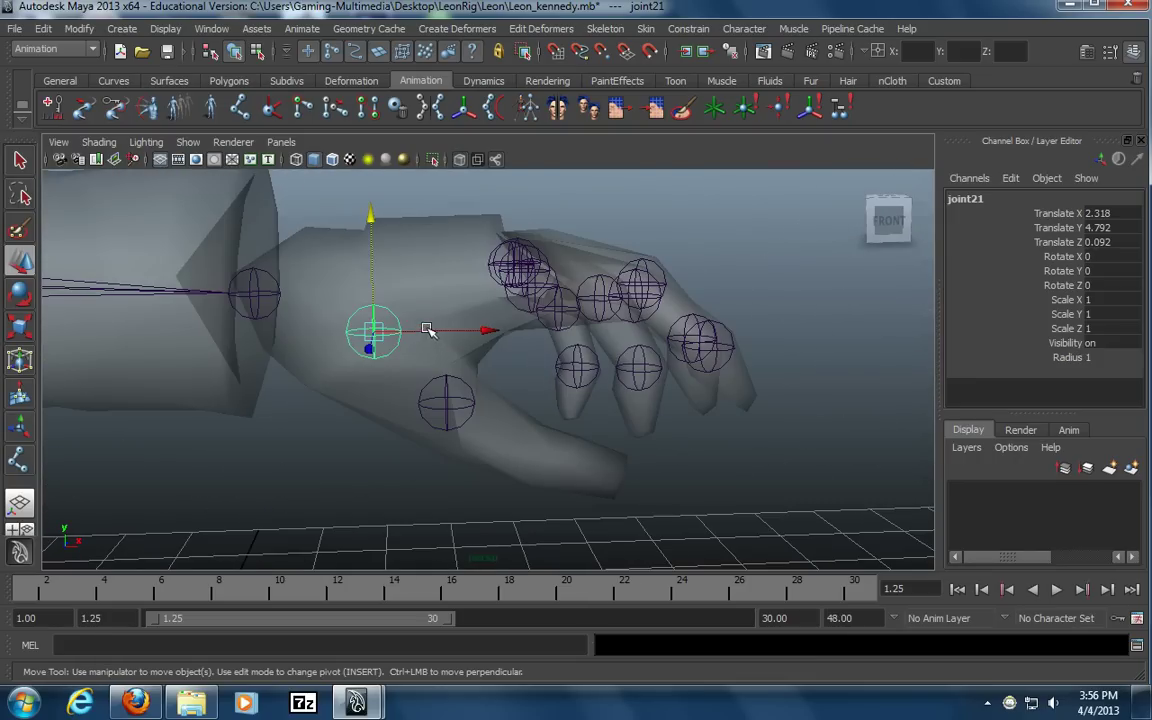
pyautogui.moveTo(427, 331); pyautogui.dragTo(417, 333)
pyautogui.keyDown('alt'); pyautogui.moveTo(360, 280); pyautogui.dragTo(586, 342); pyautogui.keyUp('alt')
pyautogui.click(386, 252)
pyautogui.hotkey('ctrl', 'z')
pyautogui.moveTo(391, 257); pyautogui.dragTo(389, 260)
# Duplicate the thumb's base joint and move the copy toward the thumb tip, at about X 2.515, Y 4.646
pyautogui.keyDown('alt'); pyautogui.moveTo(457, 357); pyautogui.dragTo(589, 460); pyautogui.keyUp('alt')
pyautogui.hotkey('ctrl', 'd')
pyautogui.keyDown('shift'); pyautogui.moveTo(504, 460); pyautogui.dragTo(671, 651, button='middle'); pyautogui.keyUp('shift')
pyautogui.hotkey('ctrl', 'z')
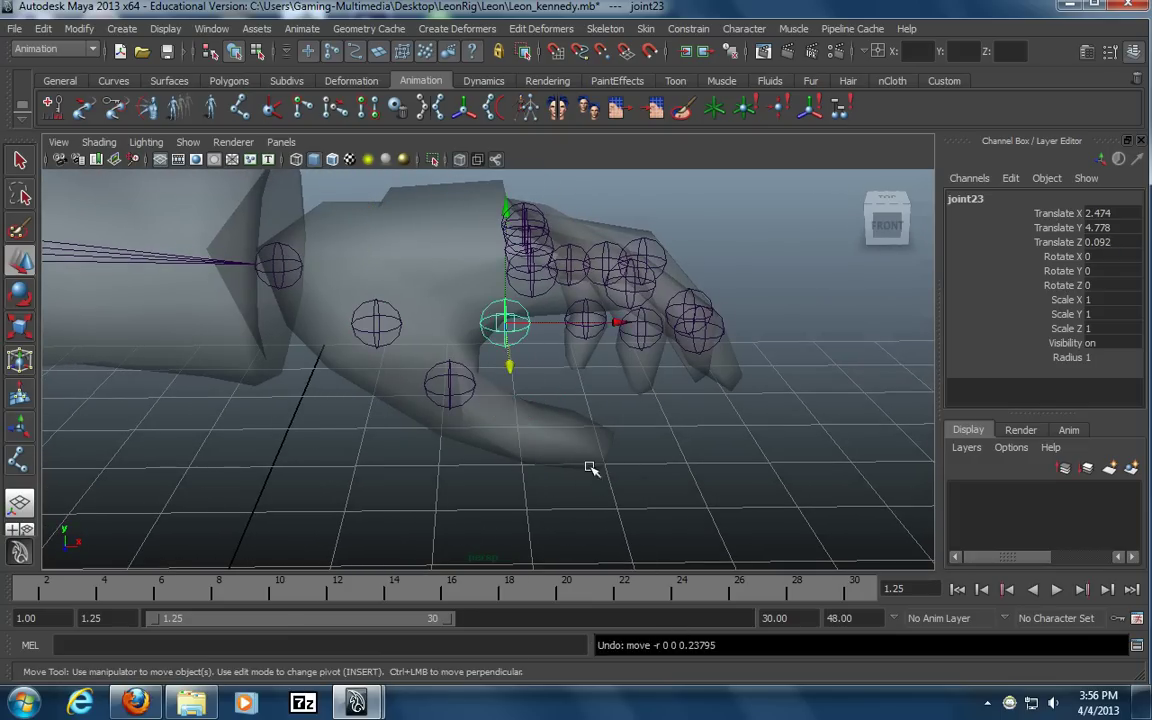
pyautogui.keyDown('alt'); pyautogui.moveTo(589, 468); pyautogui.dragTo(586, 406); pyautogui.keyUp('alt')
pyautogui.keyDown('shift'); pyautogui.moveTo(586, 406); pyautogui.dragTo(630, 512, button='middle'); pyautogui.keyUp('shift')
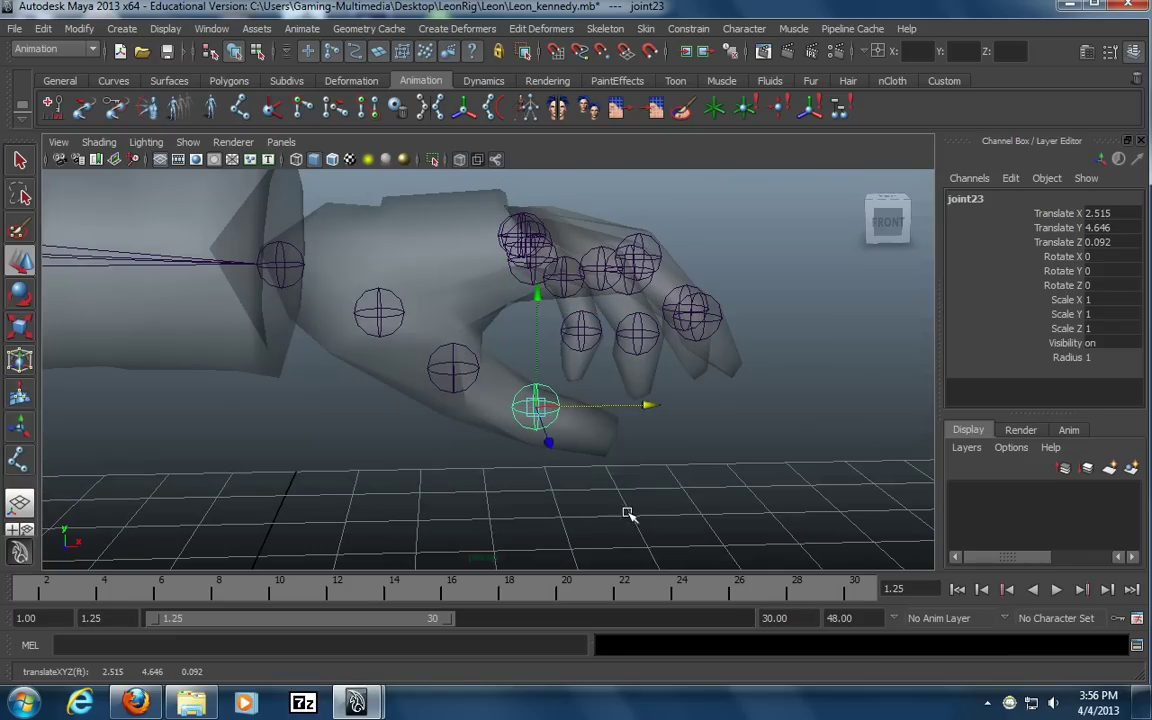
# Center the thumb's third joint inside the thumb at about X 2.502, Y 4.657, Z 0.17, and deselect it
pyautogui.keyDown('alt'); pyautogui.moveTo(625, 512); pyautogui.dragTo(648, 499); pyautogui.keyUp('alt')
pyautogui.moveTo(648, 499); pyautogui.dragTo(591, 509, button='middle')
pyautogui.keyDown('alt'); pyautogui.moveTo(620, 507); pyautogui.dragTo(738, 482); pyautogui.keyUp('alt')
pyautogui.keyDown('shift'); pyautogui.moveTo(715, 509); pyautogui.dragTo(707, 513, button='middle'); pyautogui.keyUp('shift')
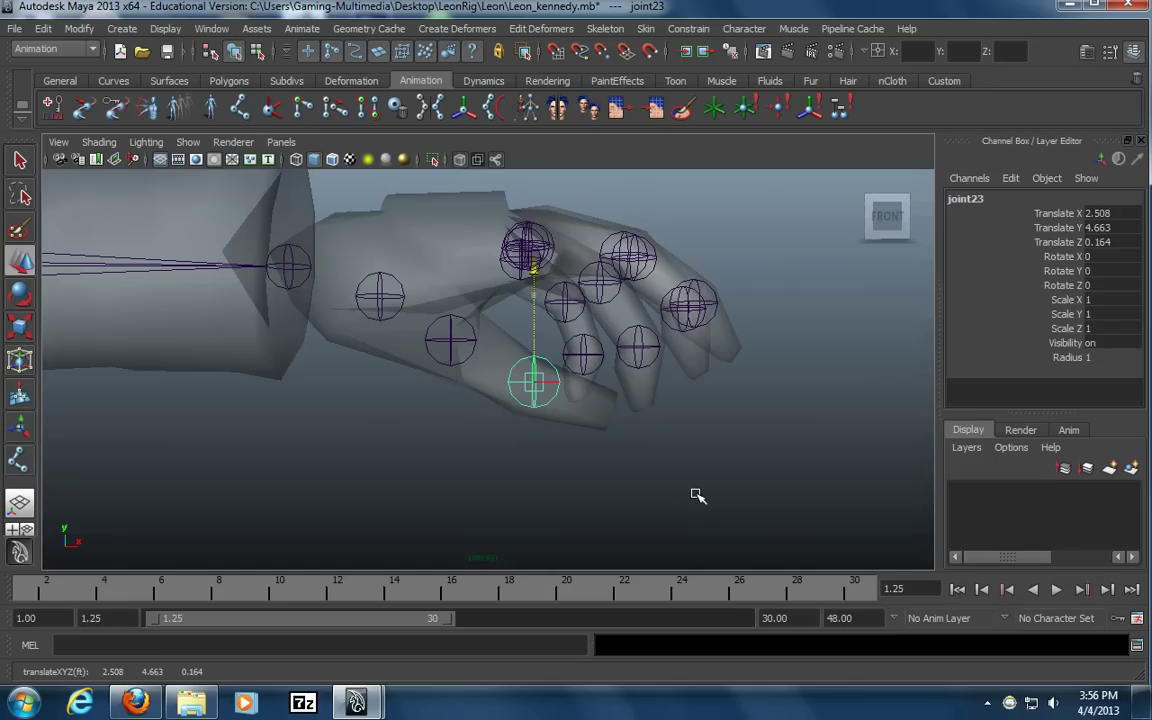
pyautogui.keyDown('alt'); pyautogui.moveTo(695, 504); pyautogui.dragTo(825, 380); pyautogui.keyUp('alt')
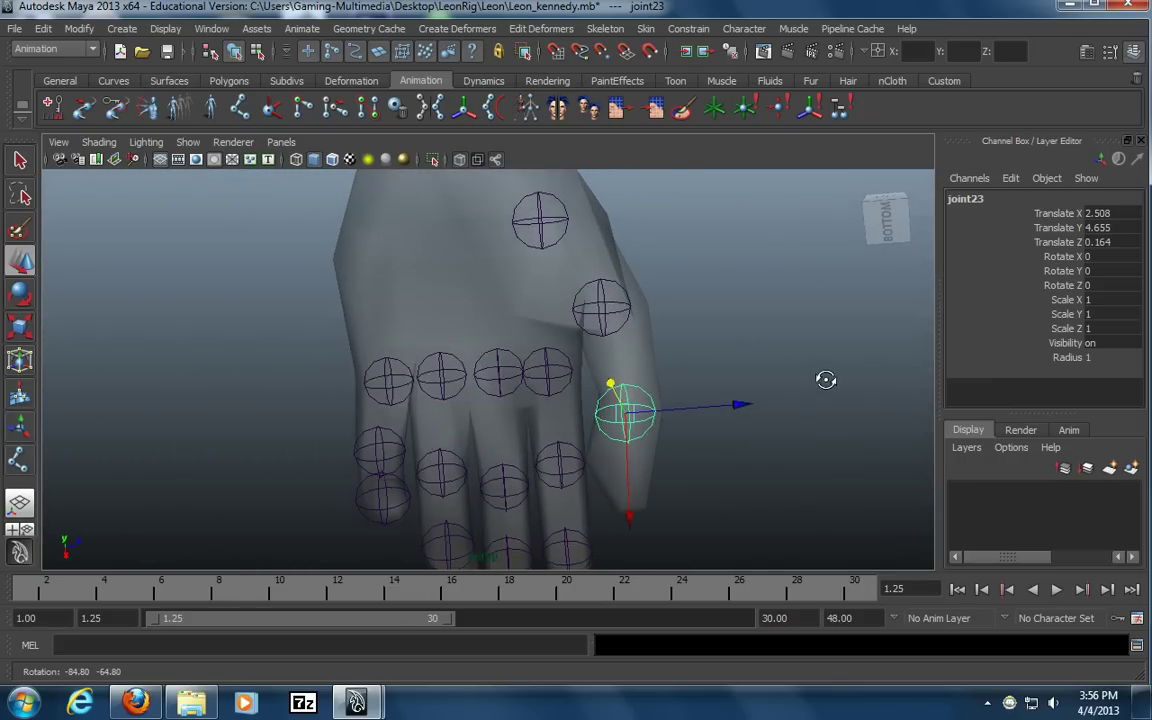
pyautogui.moveTo(686, 405); pyautogui.dragTo(537, 536)
pyautogui.moveTo(576, 387); pyautogui.dragTo(575, 387)
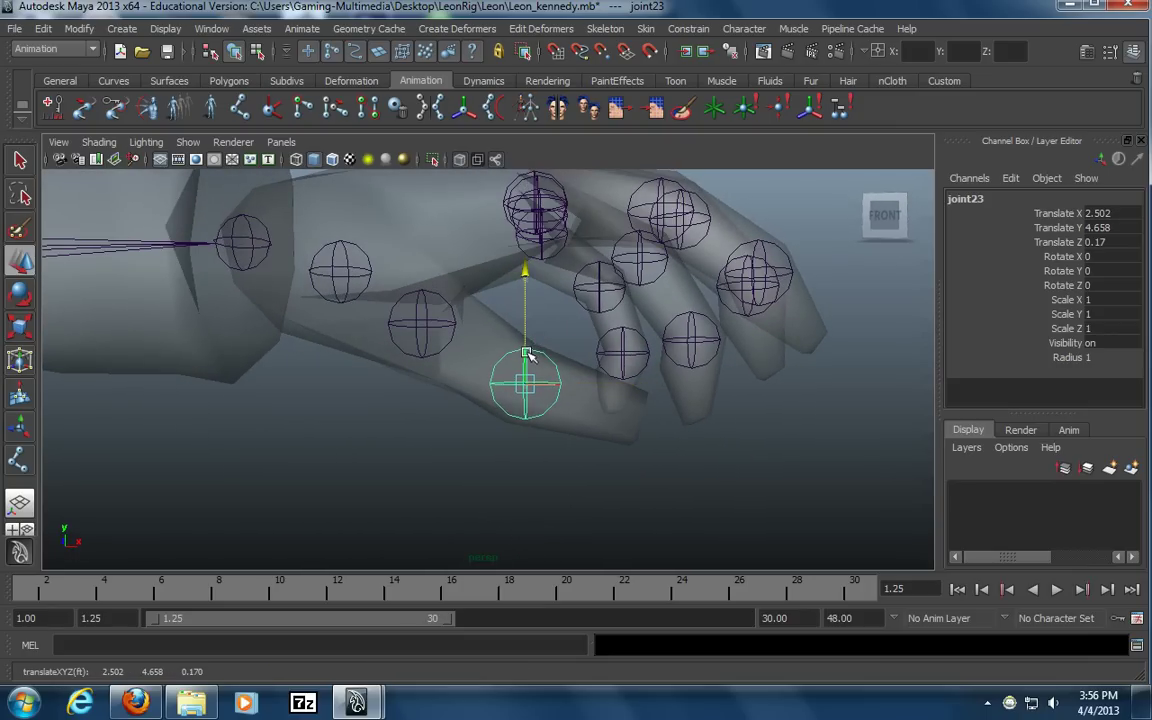
pyautogui.click(807, 442)
# Rename the thumb's base joint as LThumb1
pyautogui.keyDown('alt'); pyautogui.moveTo(807, 442); pyautogui.dragTo(670, 487); pyautogui.keyUp('alt')
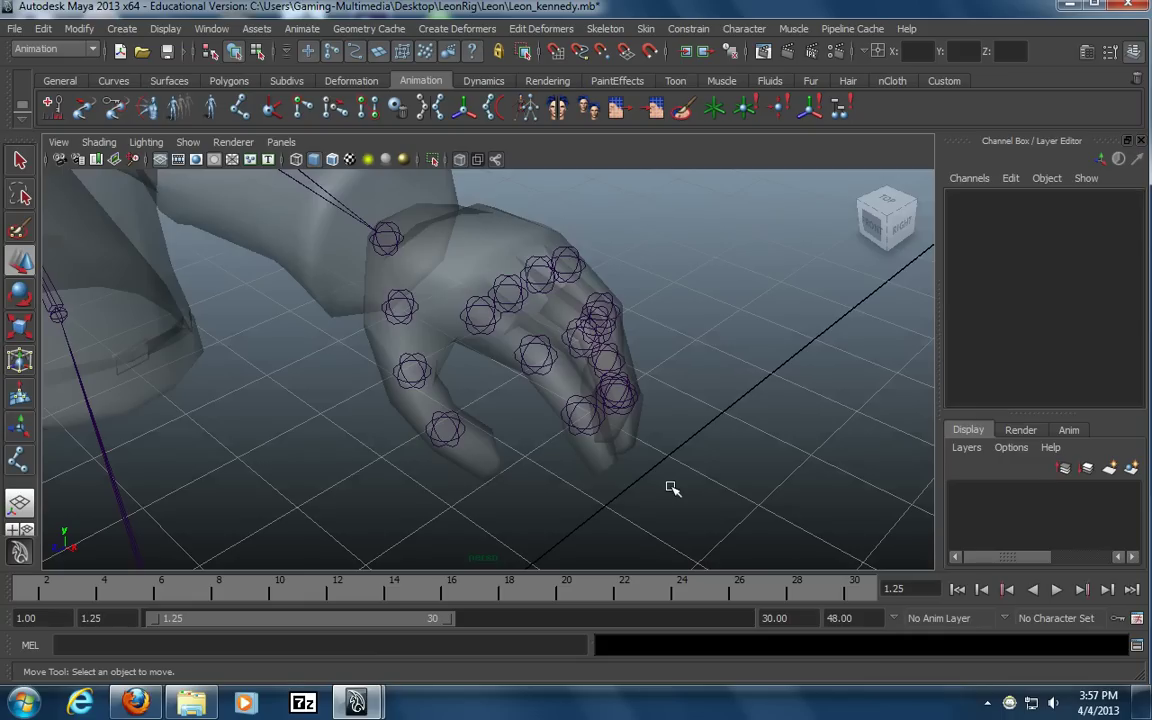
pyautogui.keyDown('alt'); pyautogui.moveTo(410, 445); pyautogui.dragTo(481, 440); pyautogui.keyUp('alt')
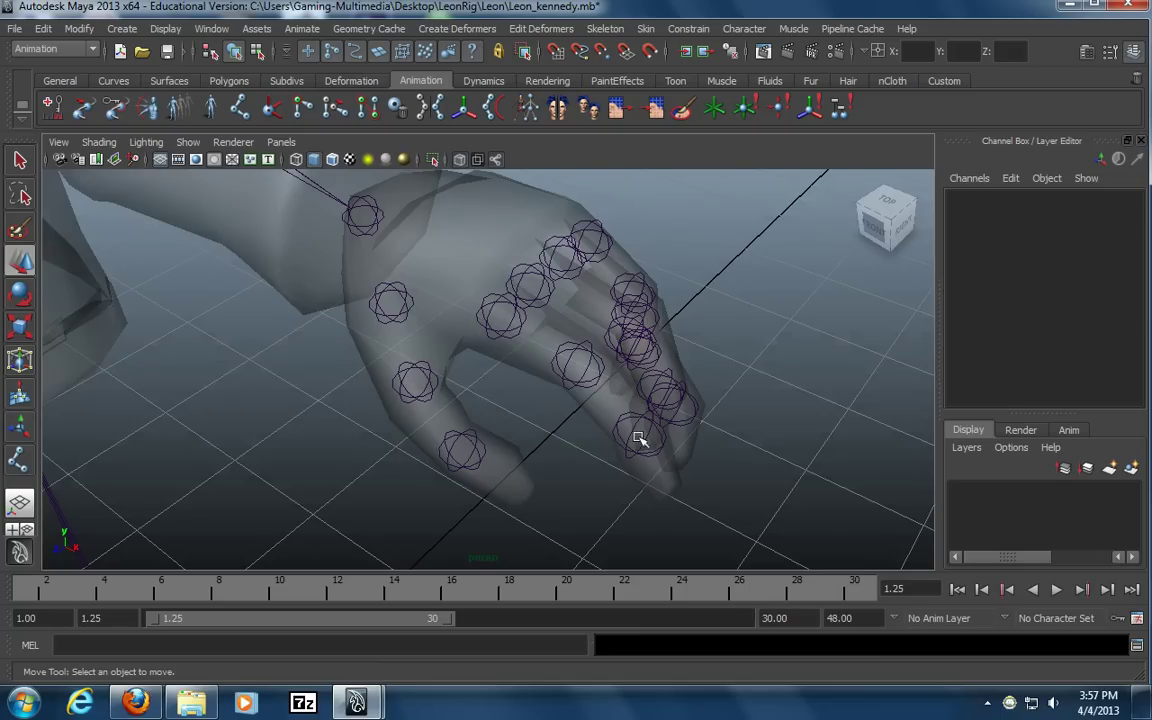
pyautogui.keyDown('alt'); pyautogui.moveTo(668, 380); pyautogui.dragTo(599, 386); pyautogui.keyUp('alt')
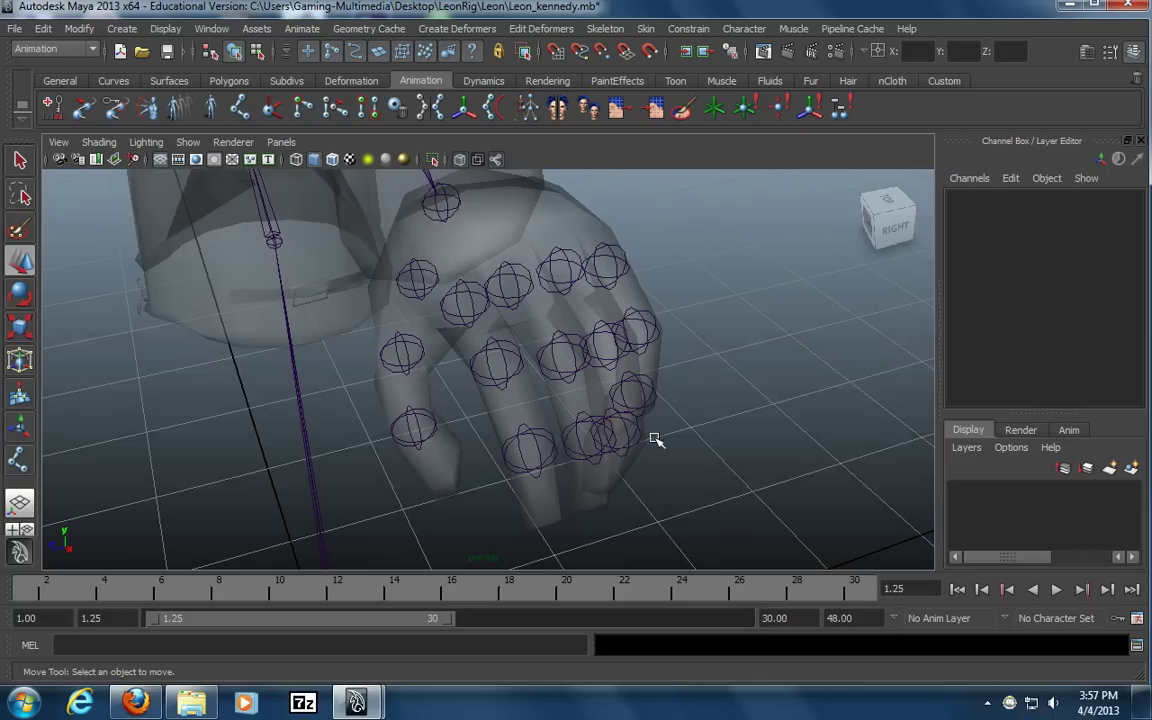
pyautogui.keyDown('alt'); pyautogui.moveTo(643, 311); pyautogui.dragTo(665, 290); pyautogui.keyUp('alt')
pyautogui.keyDown('alt'); pyautogui.moveTo(648, 397); pyautogui.dragTo(446, 411); pyautogui.keyUp('alt')
pyautogui.click(390, 312)
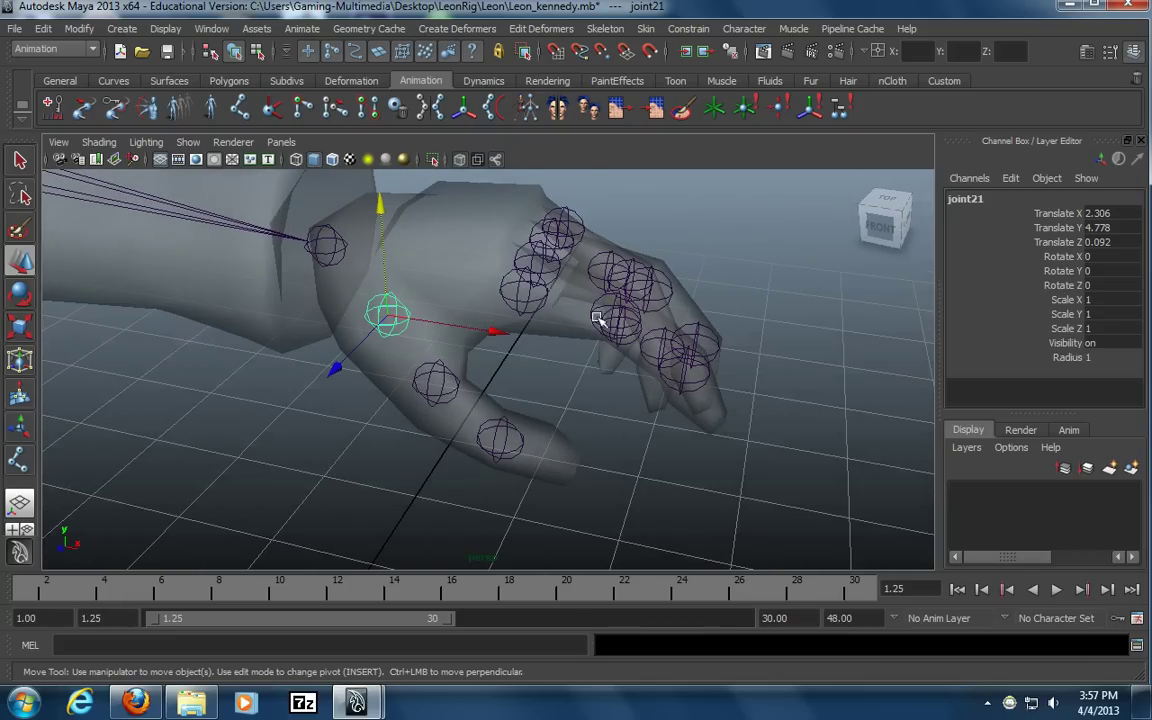
pyautogui.click(1045, 197)
pyautogui.write('L')
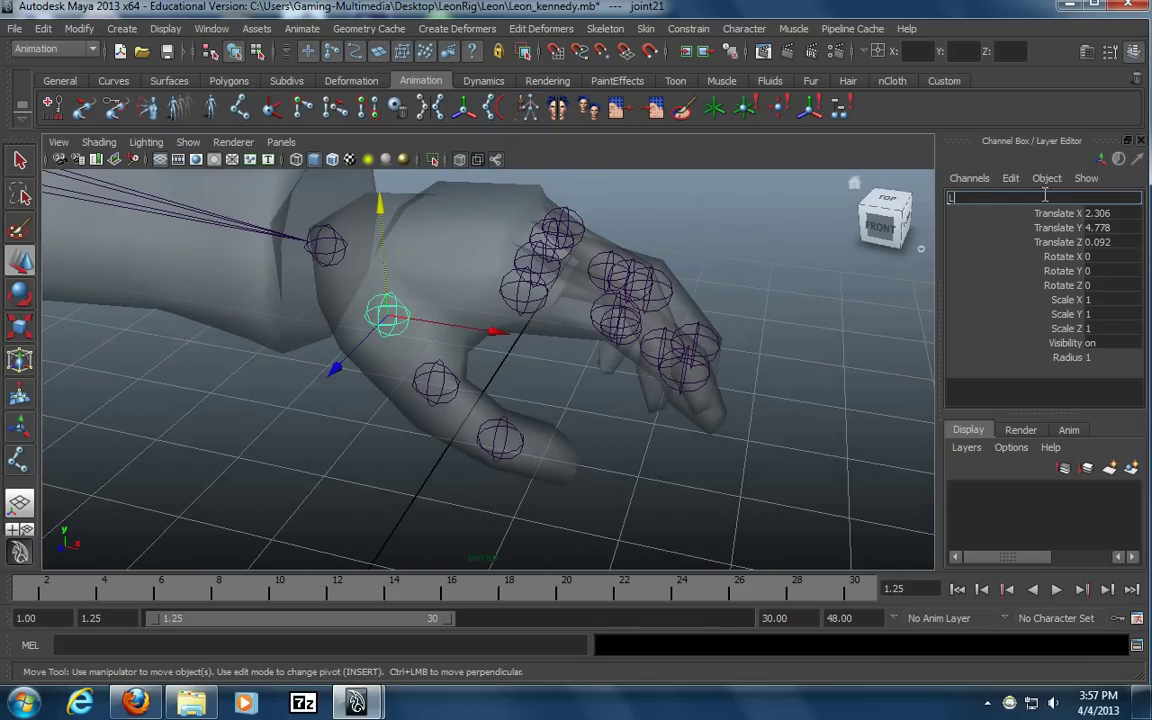
pyautogui.write('thumb')
pyautogui.press('Return')
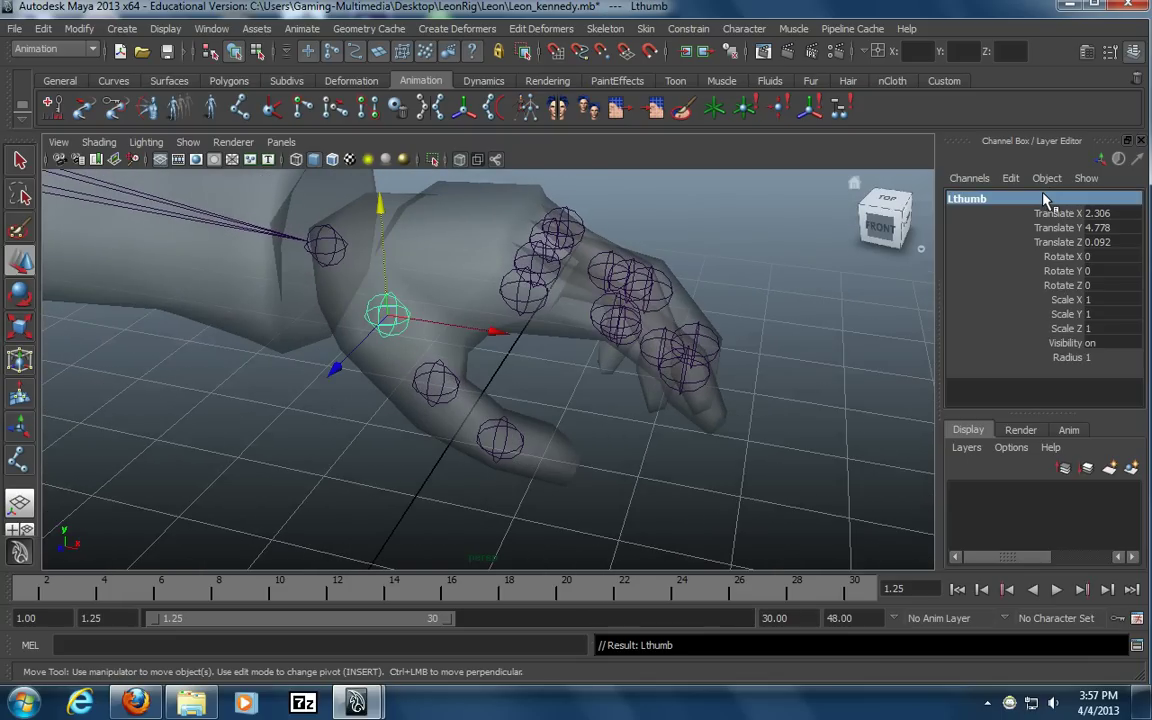
pyautogui.click(1045, 198)
pyautogui.write('1')
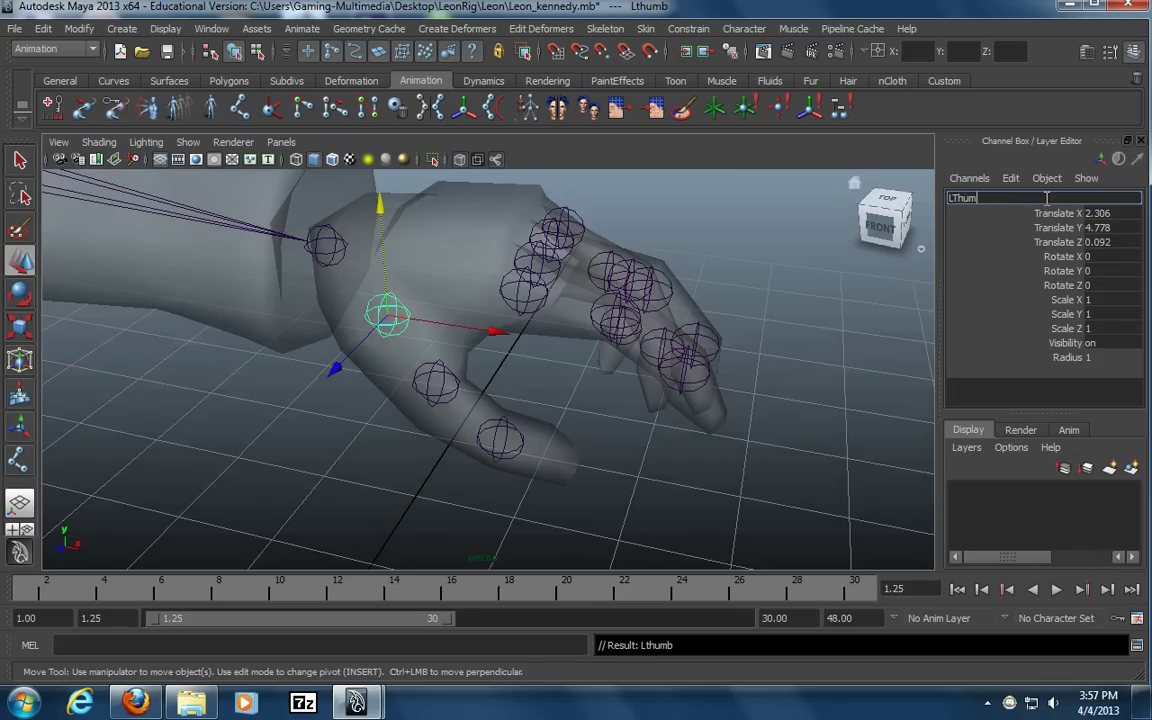
pyautogui.press('Return')
# Rename the thumb's second joint as LThumb2
pyautogui.press('Down')
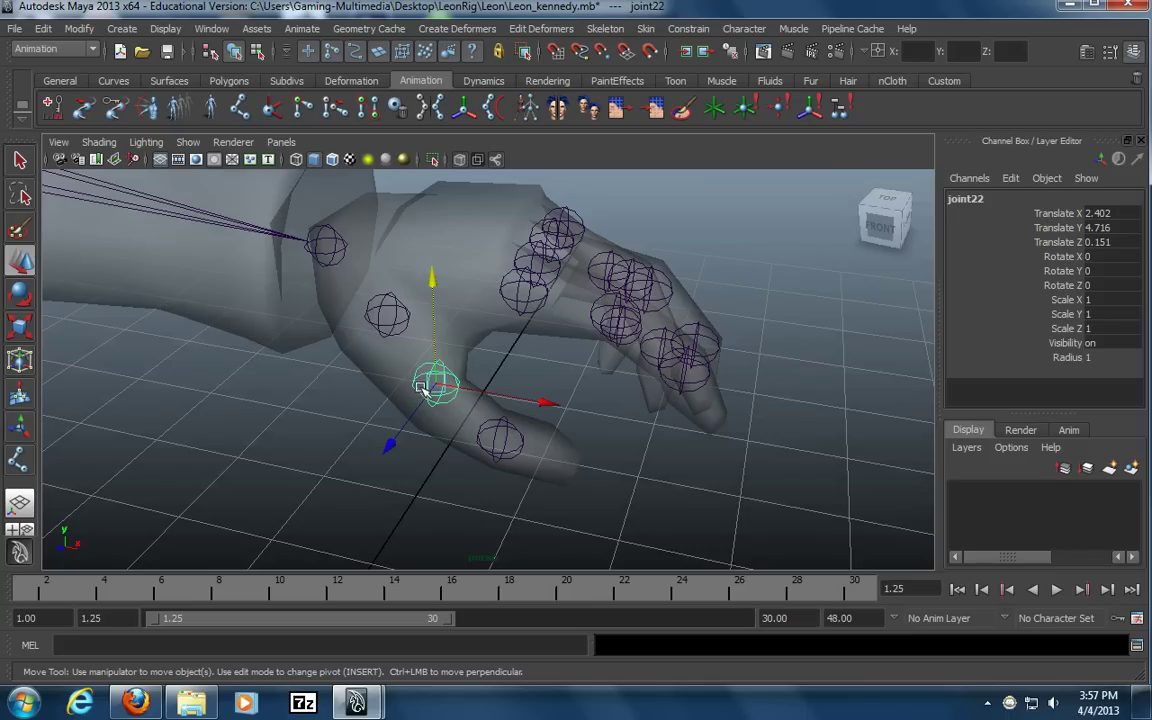
pyautogui.click(963, 199)
pyautogui.write('L')
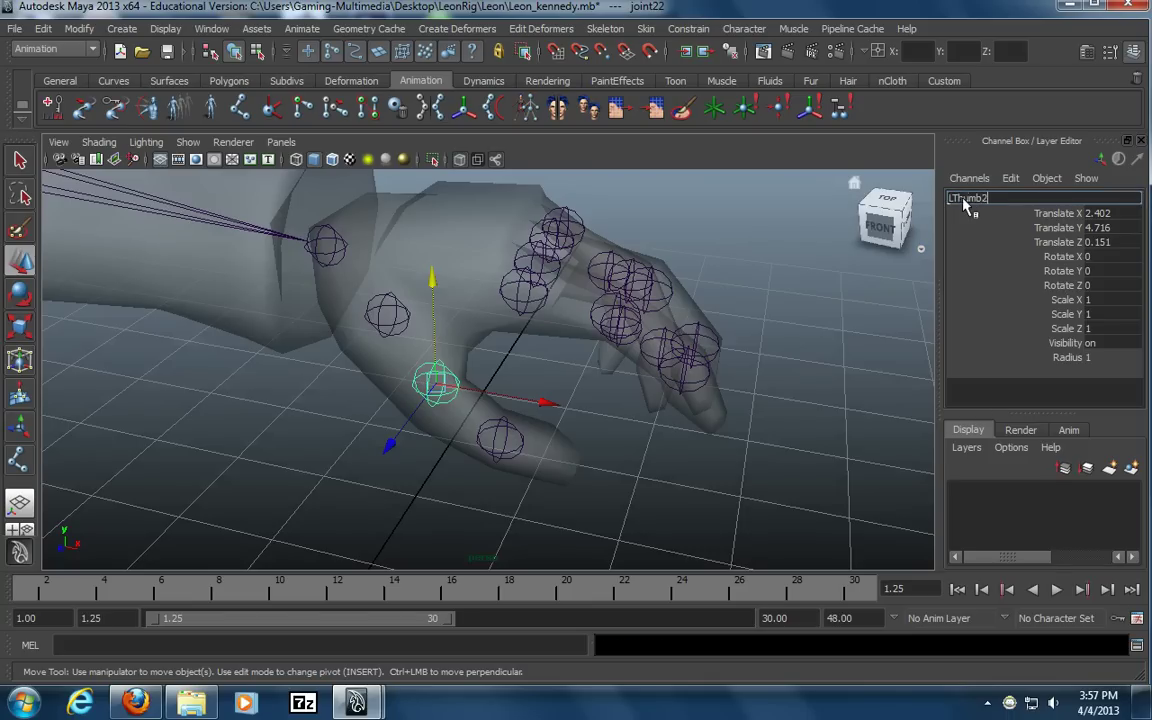
pyautogui.write('Thumb2')
pyautogui.press('Return')
# Rename the thumb's third joint as LThumb3
pyautogui.press('Down')
pyautogui.click(985, 198)
pyautogui.write('LThum')
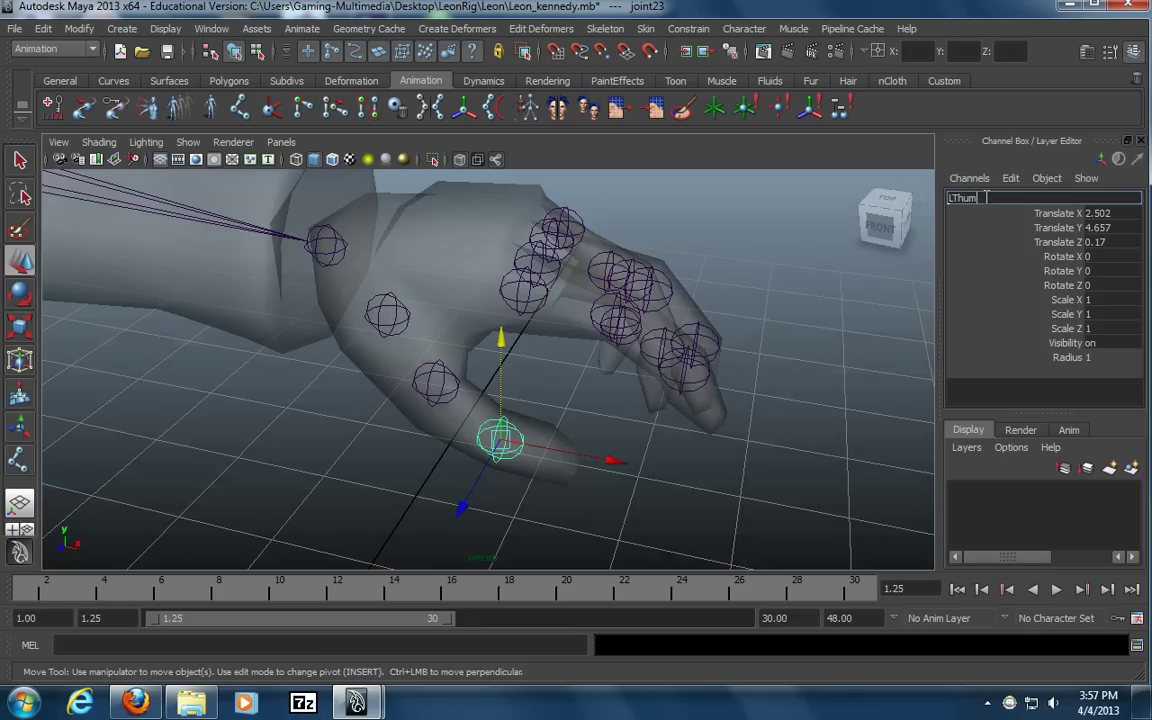
pyautogui.write('b3')
pyautogui.press('Return')
# Rename the index finger's knuckle joint as LPointer1
pyautogui.click(530, 310)
pyautogui.keyDown('alt'); pyautogui.moveTo(533, 313); pyautogui.dragTo(850, 240); pyautogui.keyUp('alt')
pyautogui.click(976, 200)
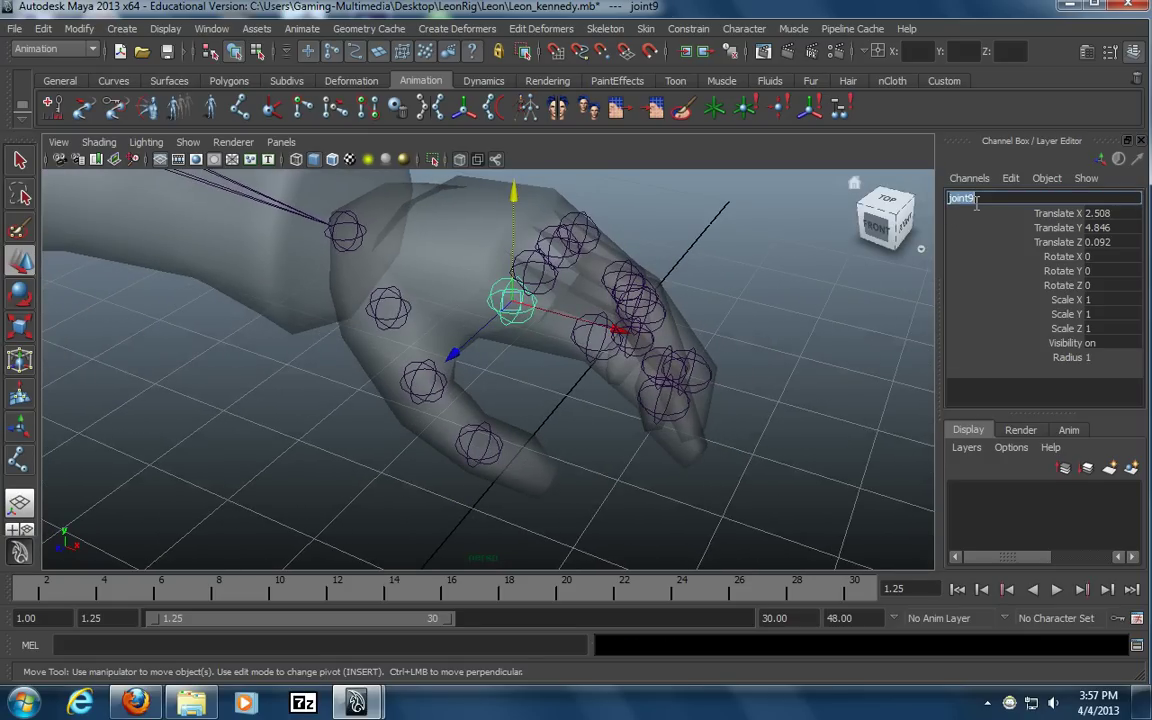
pyautogui.write('LPointer1')
pyautogui.press('Return')
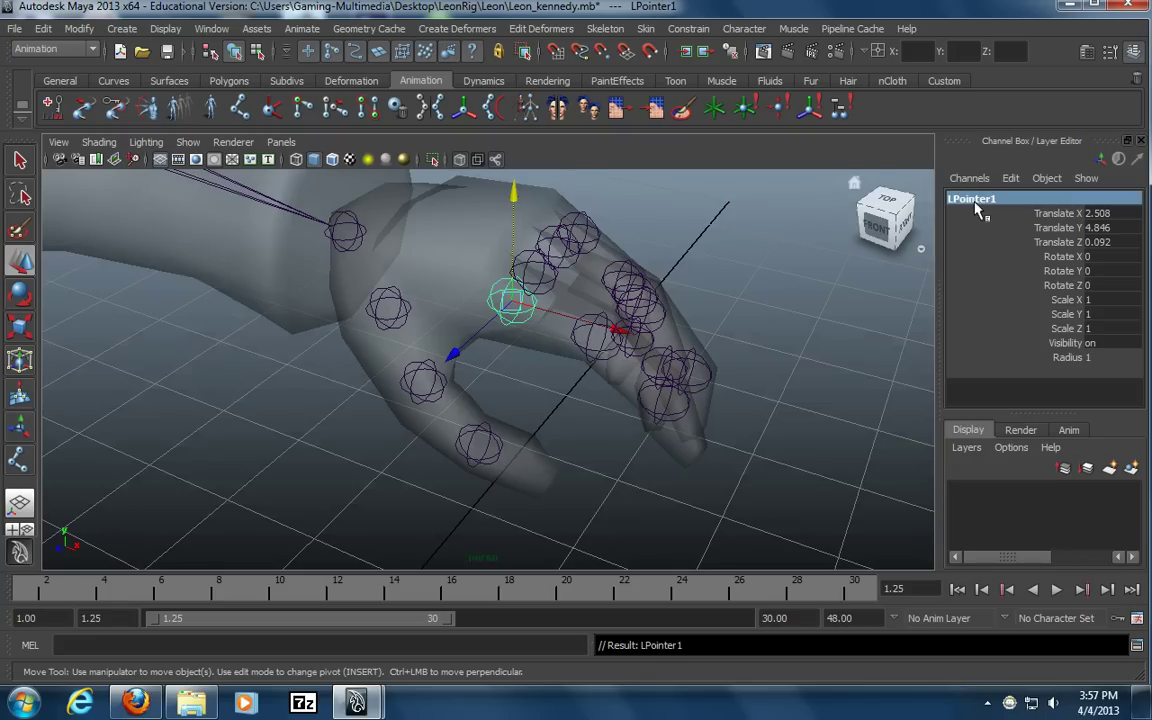
# Rename the index finger's second joint as LPointer2
pyautogui.click(596, 345)
pyautogui.click(1014, 198)
pyautogui.write('LPointer2')
pyautogui.press('Return')
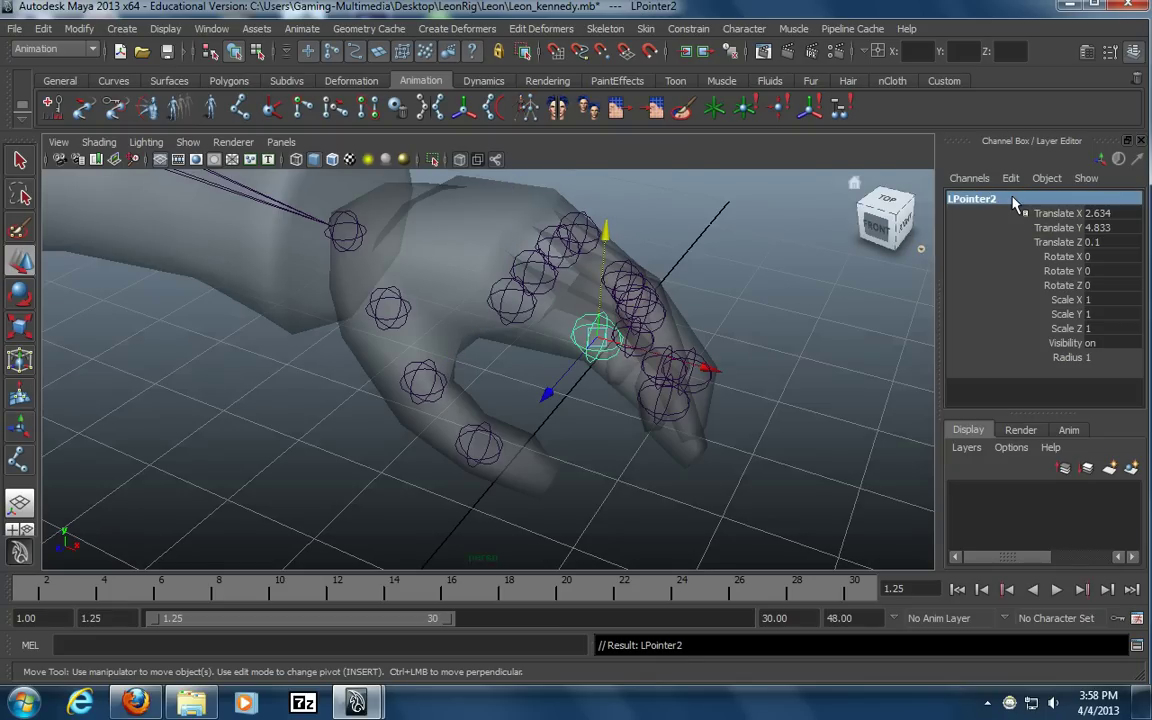
# Rename the index finger's third joint as LPointer3 and deselect it
pyautogui.keyDown('alt'); pyautogui.moveTo(688, 422); pyautogui.dragTo(682, 431); pyautogui.keyUp('alt')
pyautogui.click(656, 426)
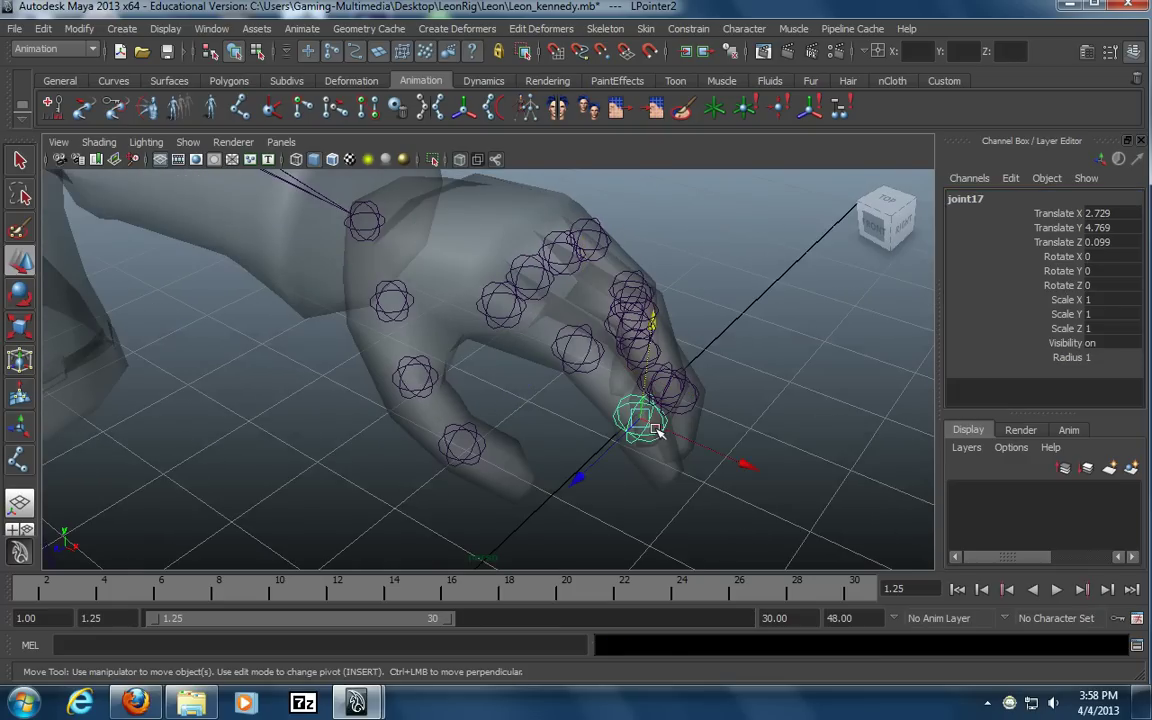
pyautogui.click(993, 197)
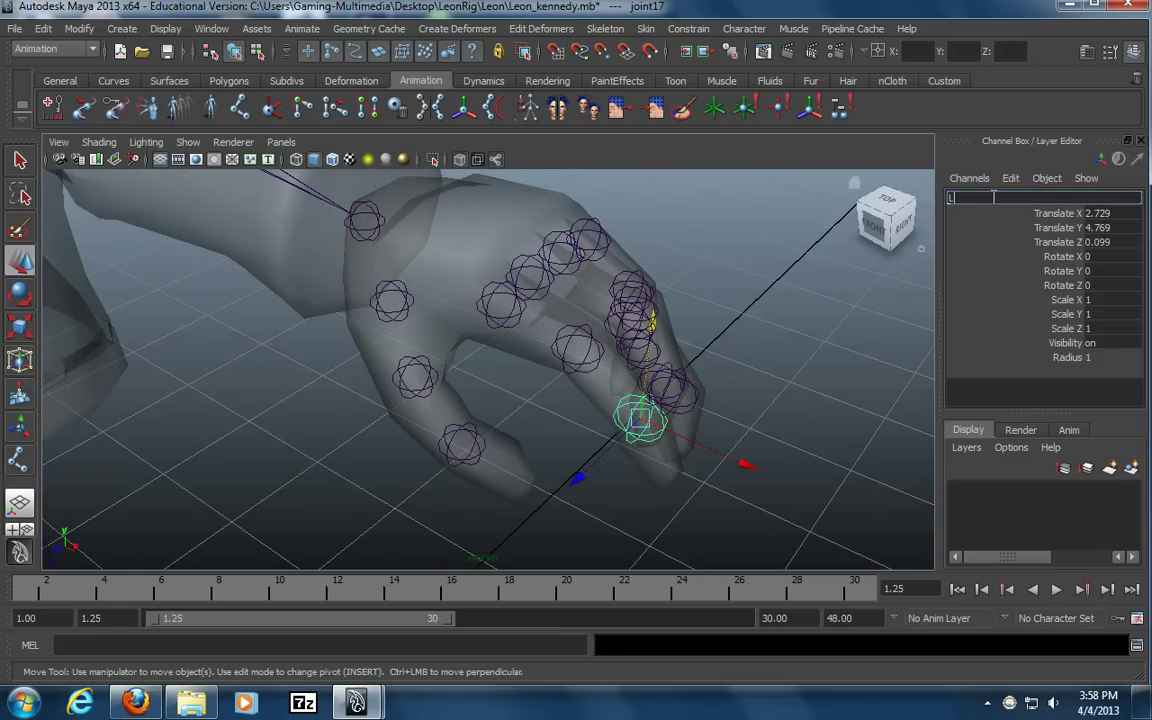
pyautogui.write('LPointer3')
pyautogui.press('Return')
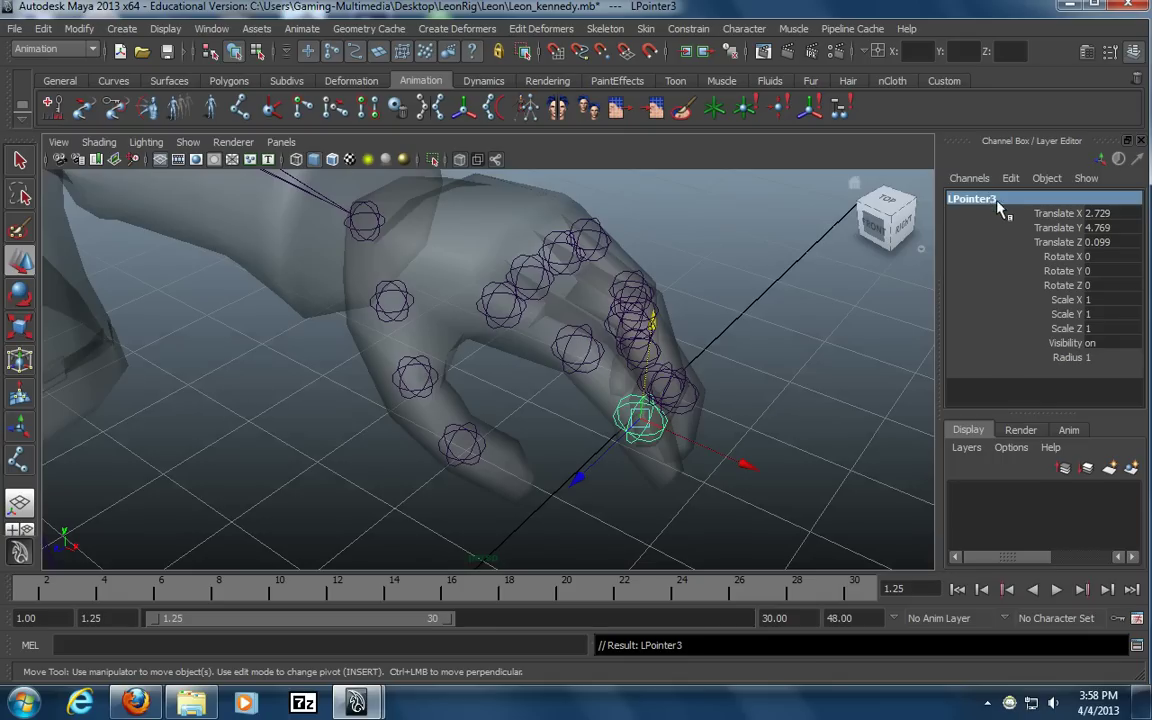
pyautogui.click(1000, 199)
pyautogui.click(789, 424)
# Rename the middle finger's knuckle joint as LMiddle1
pyautogui.keyDown('alt'); pyautogui.moveTo(789, 424); pyautogui.dragTo(513, 287); pyautogui.keyUp('alt')
pyautogui.click(524, 289)
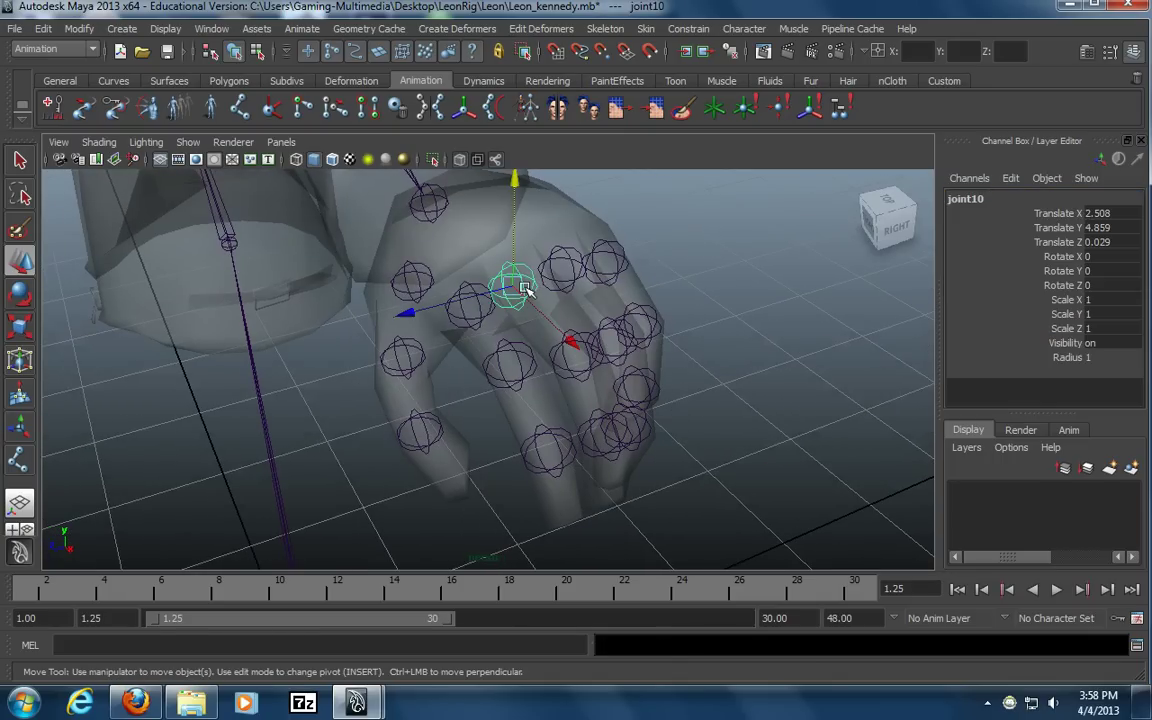
pyautogui.doubleClick(1012, 197)
pyautogui.write('LMiddle1')
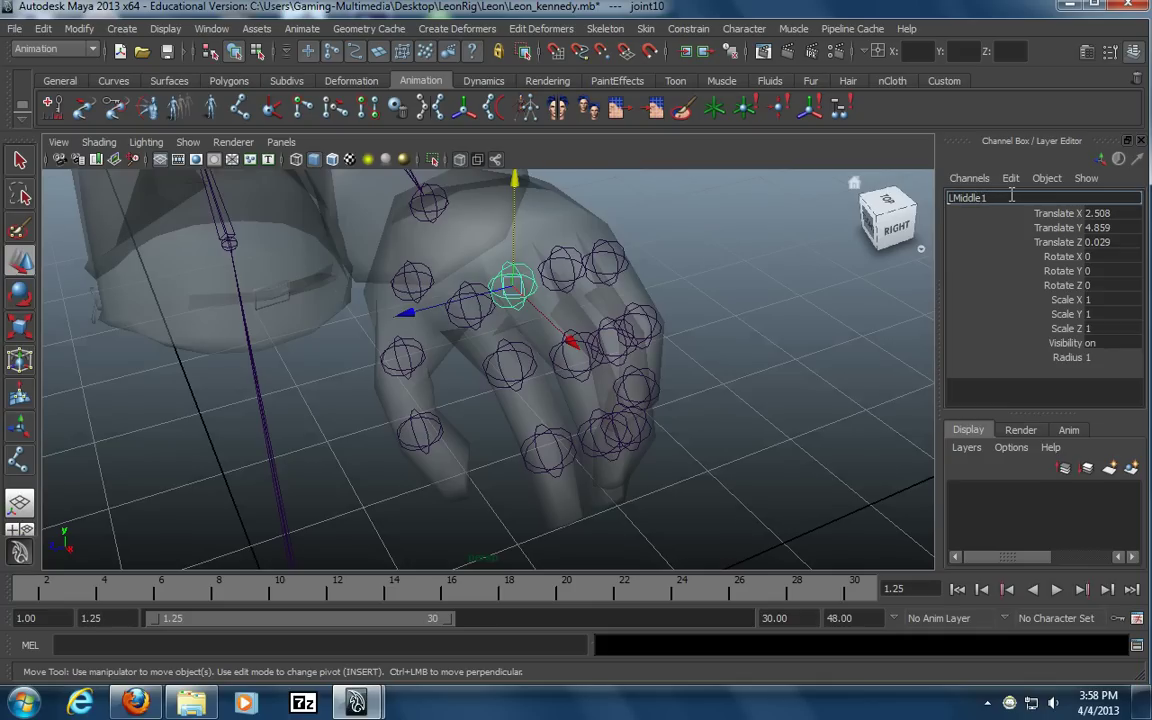
pyautogui.press('Return')
# Rename the middle finger's second joint as LMiddle2
pyautogui.click(572, 356)
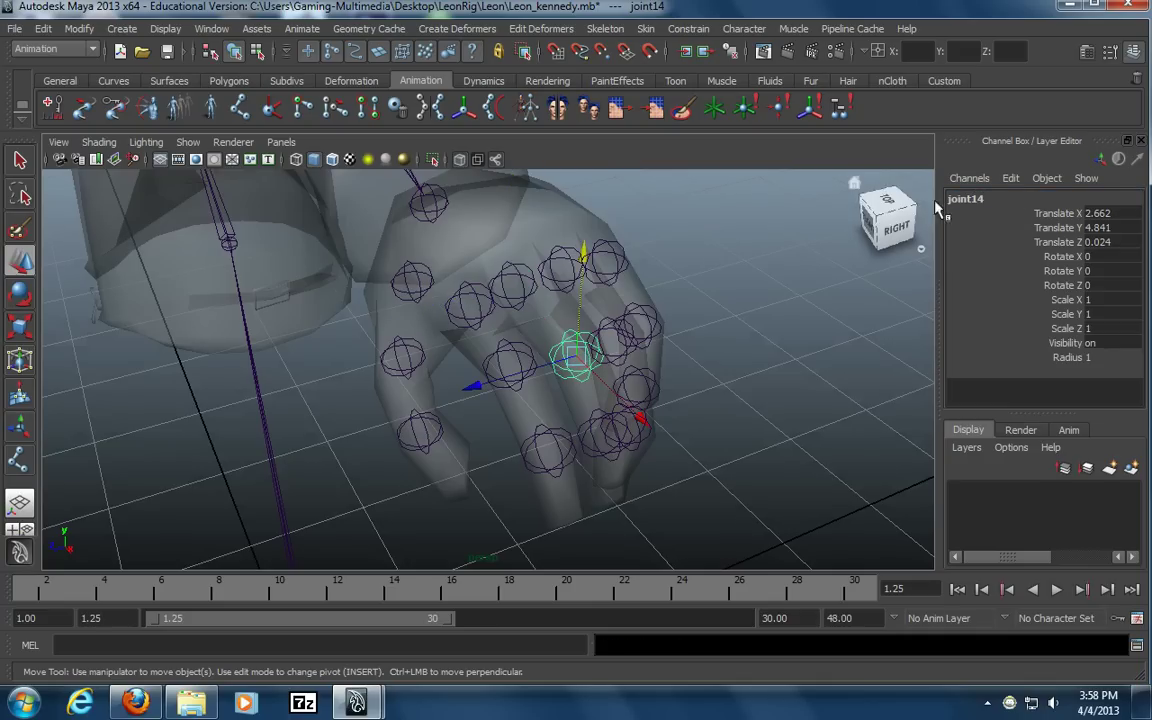
pyautogui.doubleClick(999, 201)
pyautogui.write('LMiddle2')
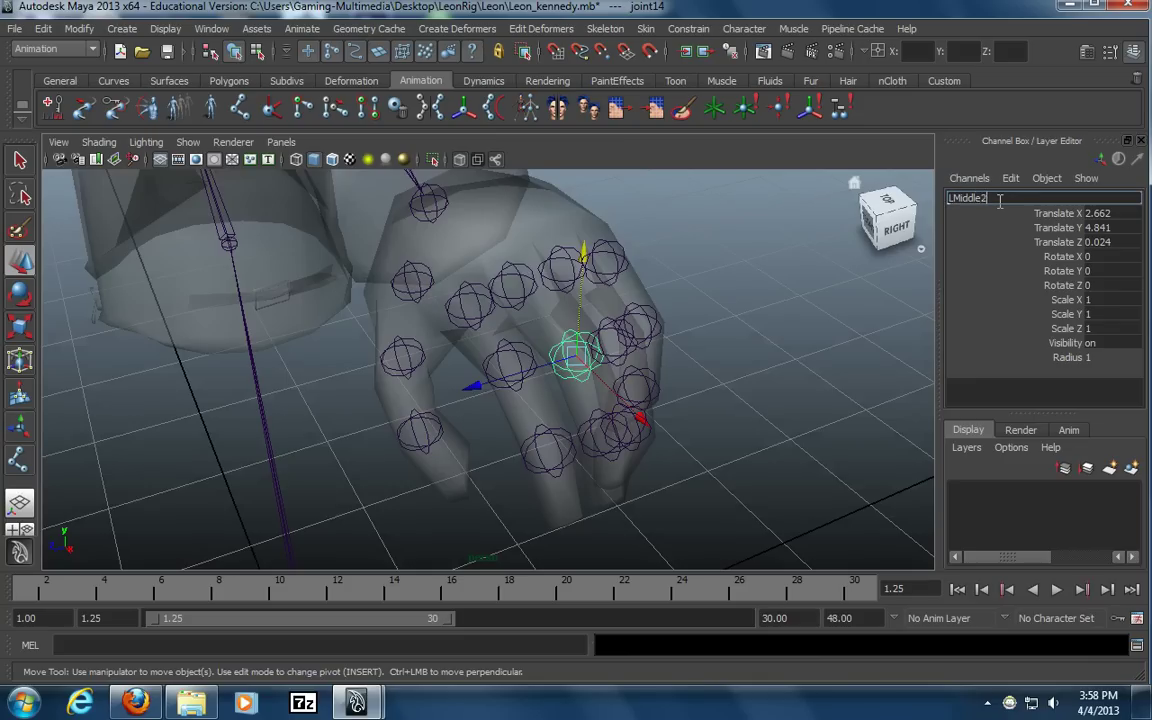
pyautogui.press('Return')
# Rename the middle finger's third joint as LMiddle3
pyautogui.click(589, 428)
pyautogui.doubleClick(966, 200)
pyautogui.write('LMidd')
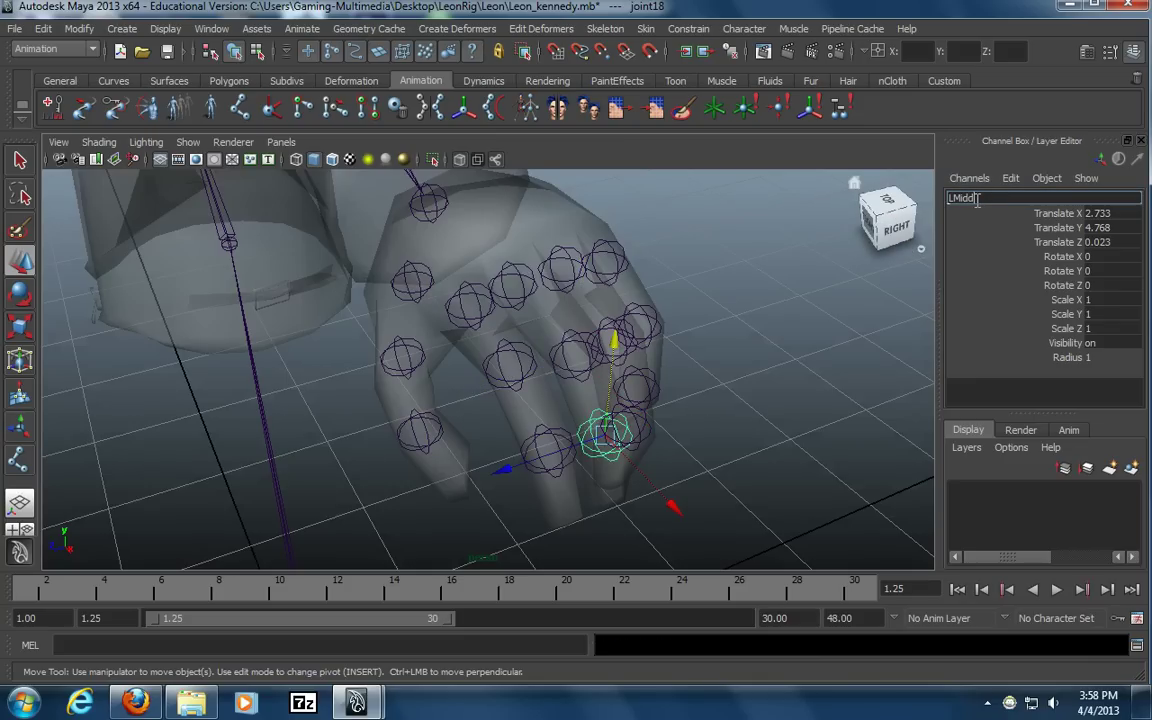
pyautogui.write('le3')
pyautogui.press('Return')
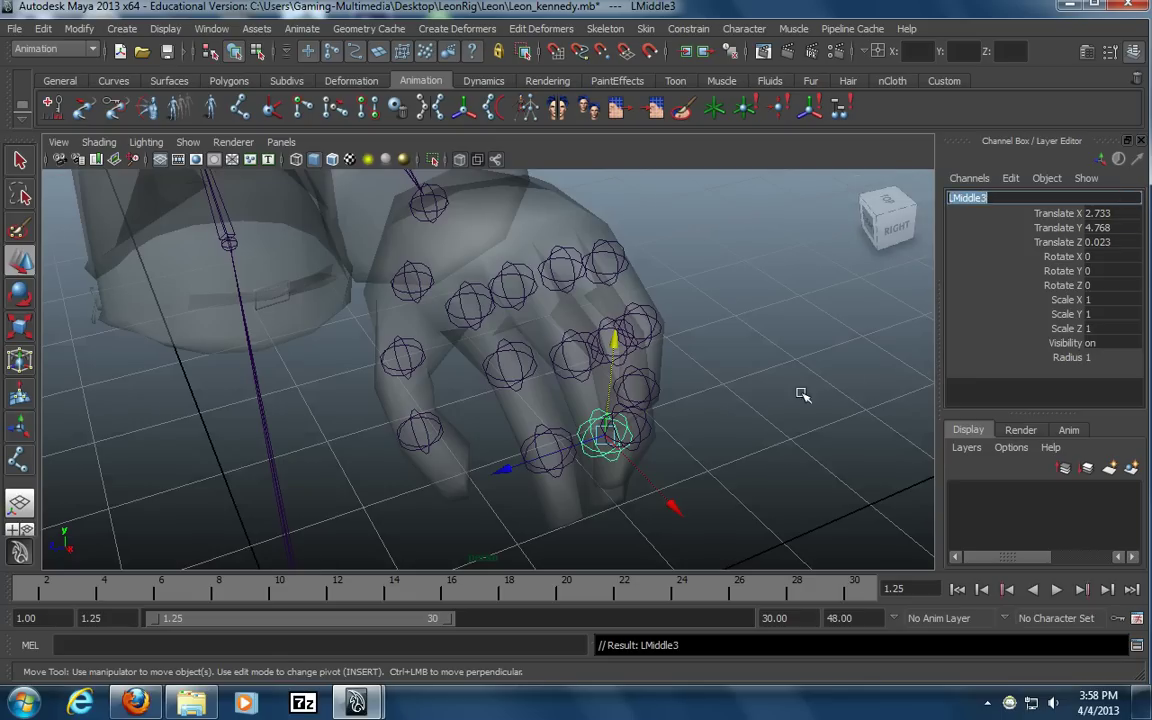
# Rename the ring finger's knuckle joint as LRing1
pyautogui.keyDown('alt'); pyautogui.moveTo(802, 393); pyautogui.dragTo(615, 262); pyautogui.keyUp('alt')
pyautogui.click(560, 272)
pyautogui.click(1034, 197)
pyautogui.write('L')
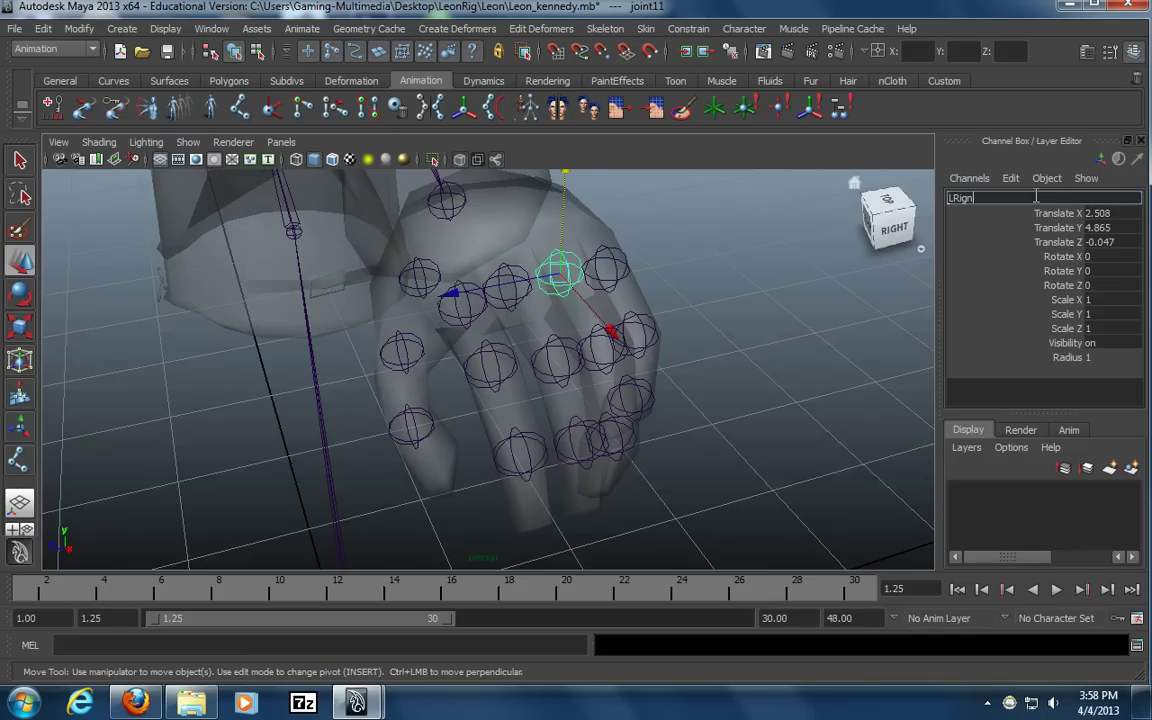
pyautogui.write('Rign')
pyautogui.press('Return')
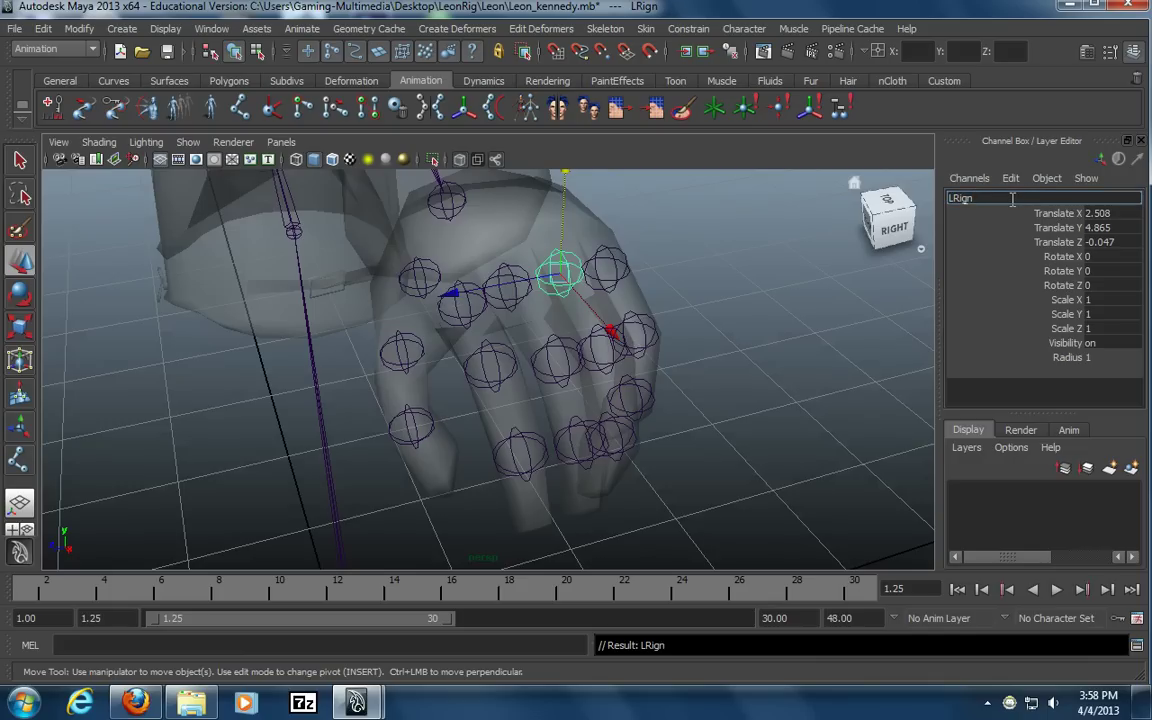
pyautogui.press('Return')
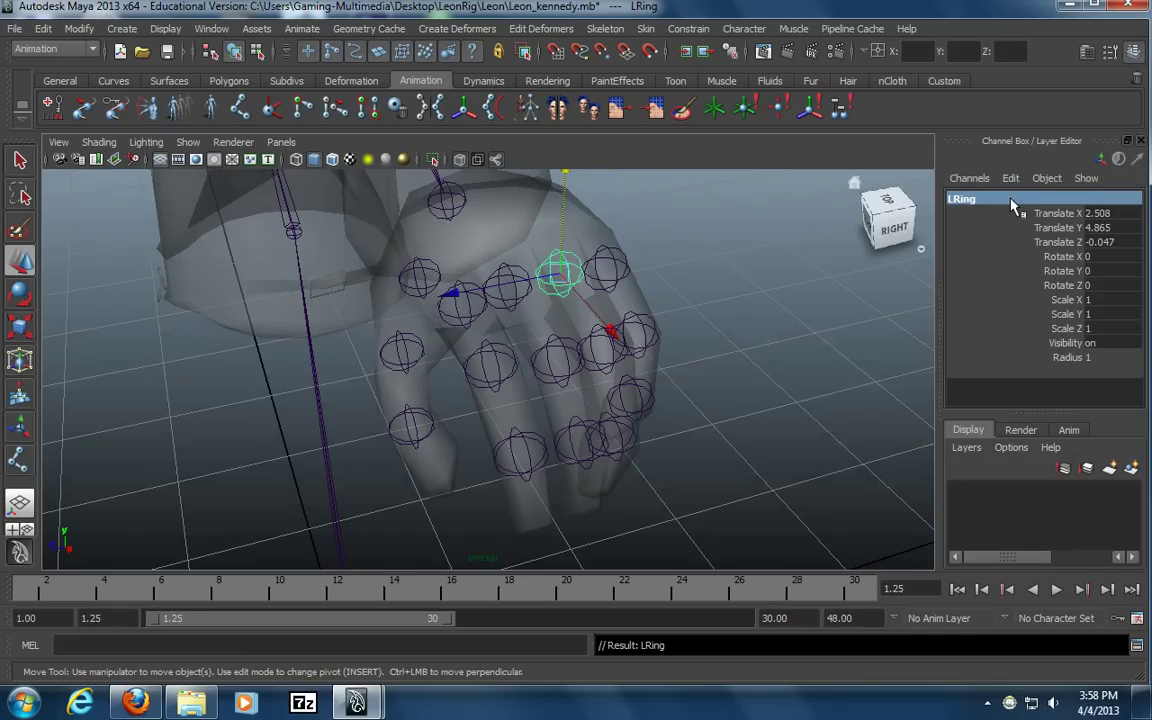
pyautogui.click(1025, 197)
pyautogui.write('1')
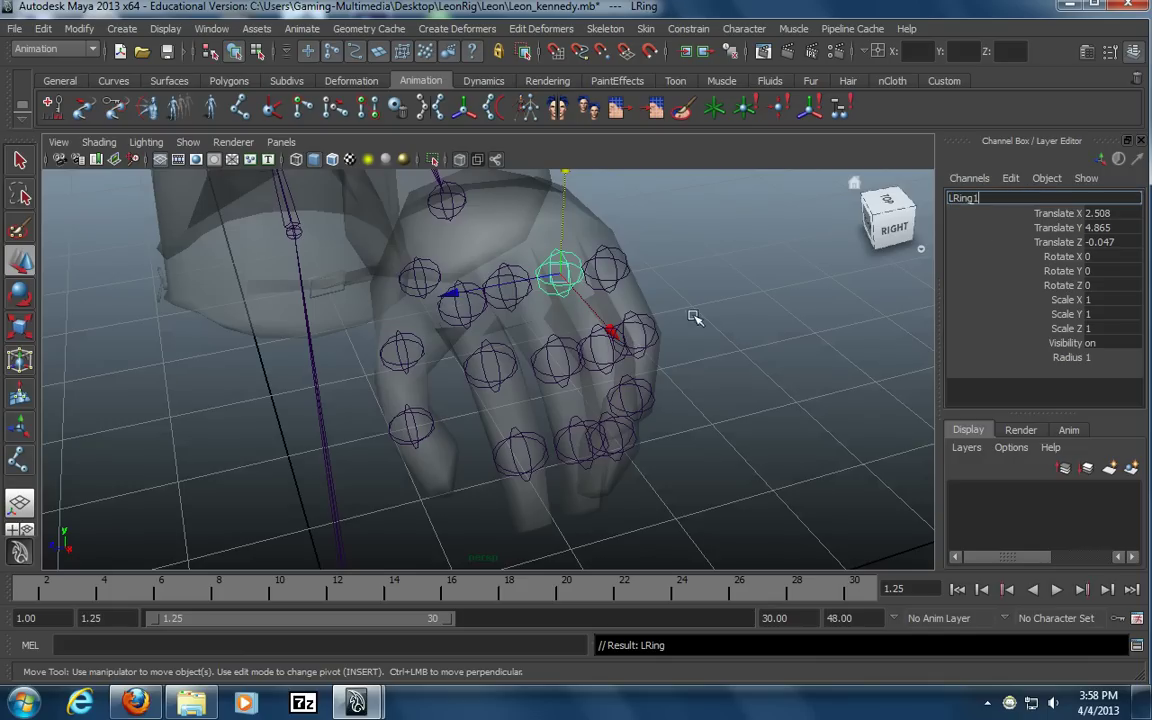
# Rename the ring finger's second joint as LRing2
pyautogui.click(636, 369)
pyautogui.click(616, 369)
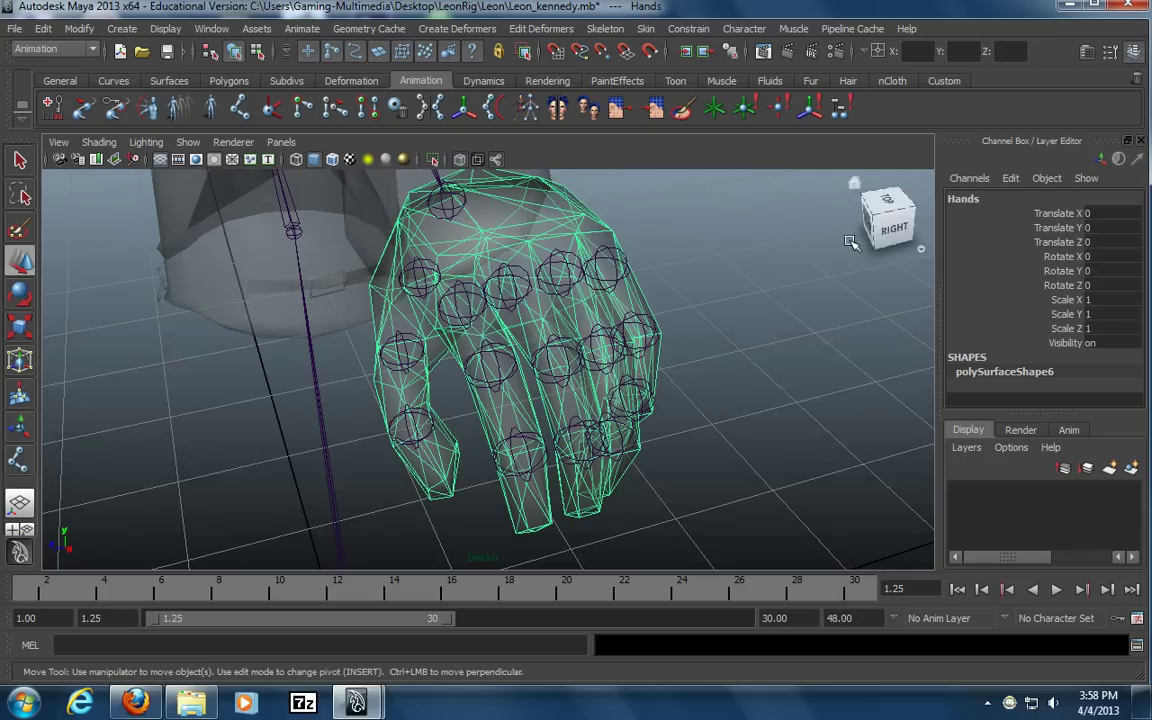
pyautogui.click(605, 366)
pyautogui.click(984, 199)
pyautogui.write('LRing2')
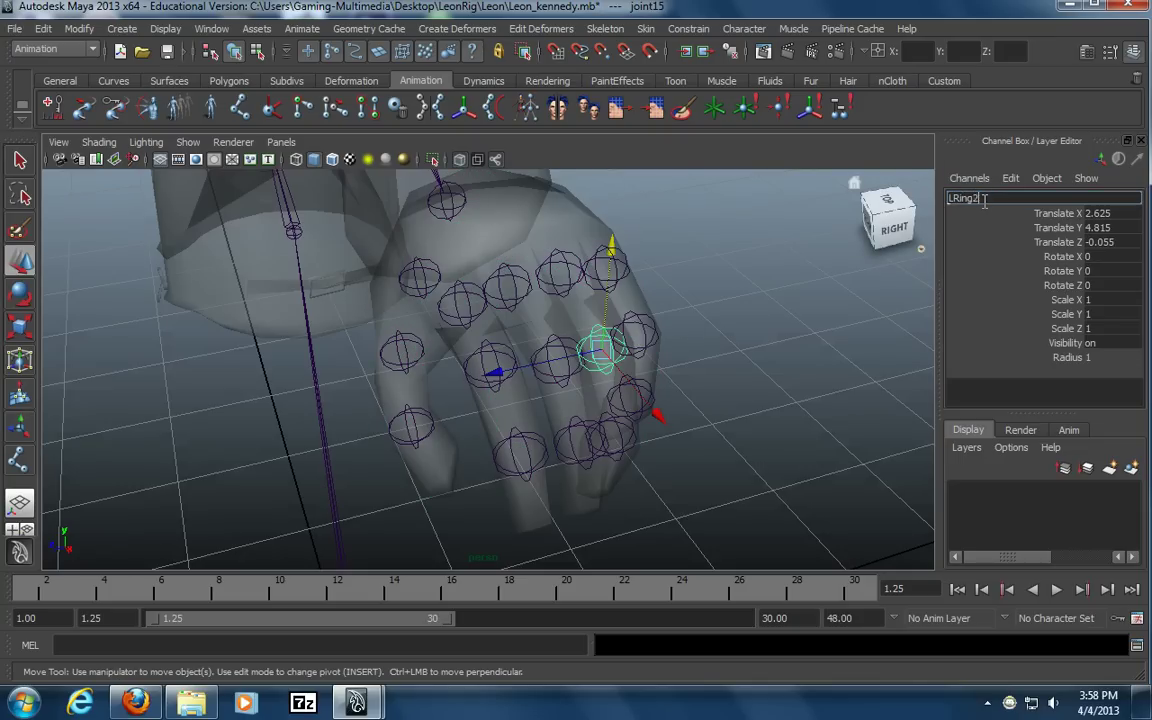
pyautogui.press('Return')
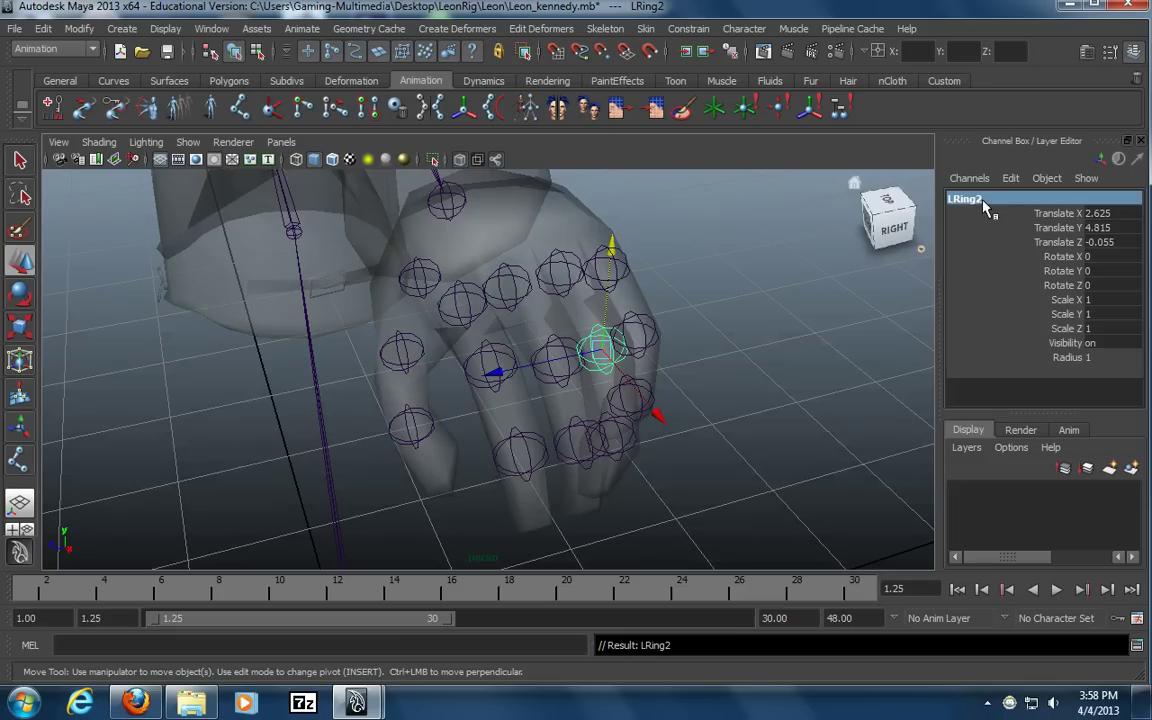
# Rename the ring finger's third joint as LRing3
pyautogui.keyDown('alt'); pyautogui.moveTo(706, 484); pyautogui.dragTo(609, 447); pyautogui.keyUp('alt')
pyautogui.click(600, 440)
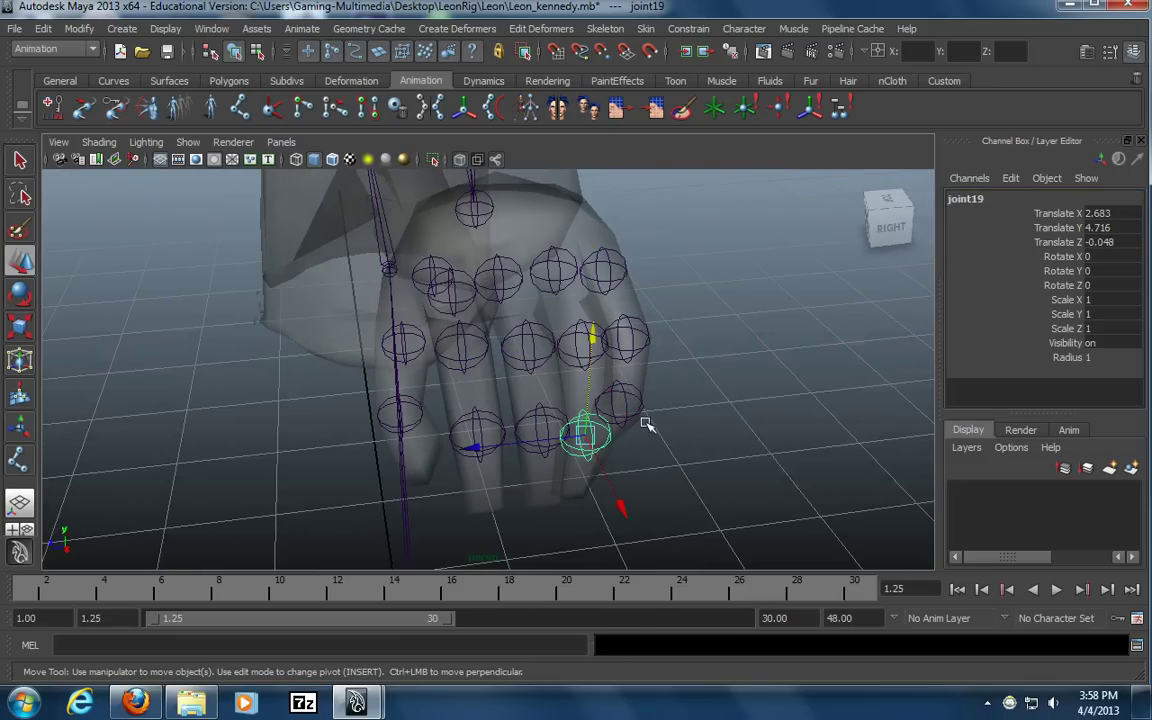
pyautogui.click(990, 199)
pyautogui.write('LRing')
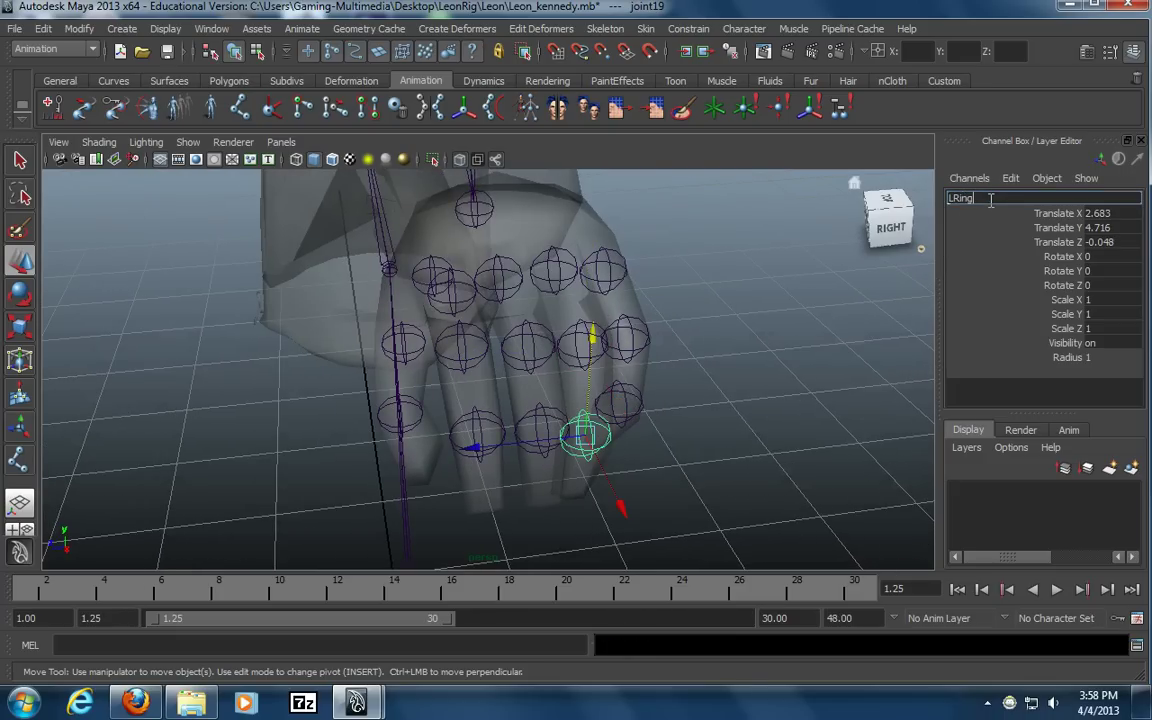
pyautogui.write('3')
pyautogui.press('Return')
# Select the pinky finger's knuckle joint instead of the hand mesh and rename it as LPinky
pyautogui.click(618, 270)
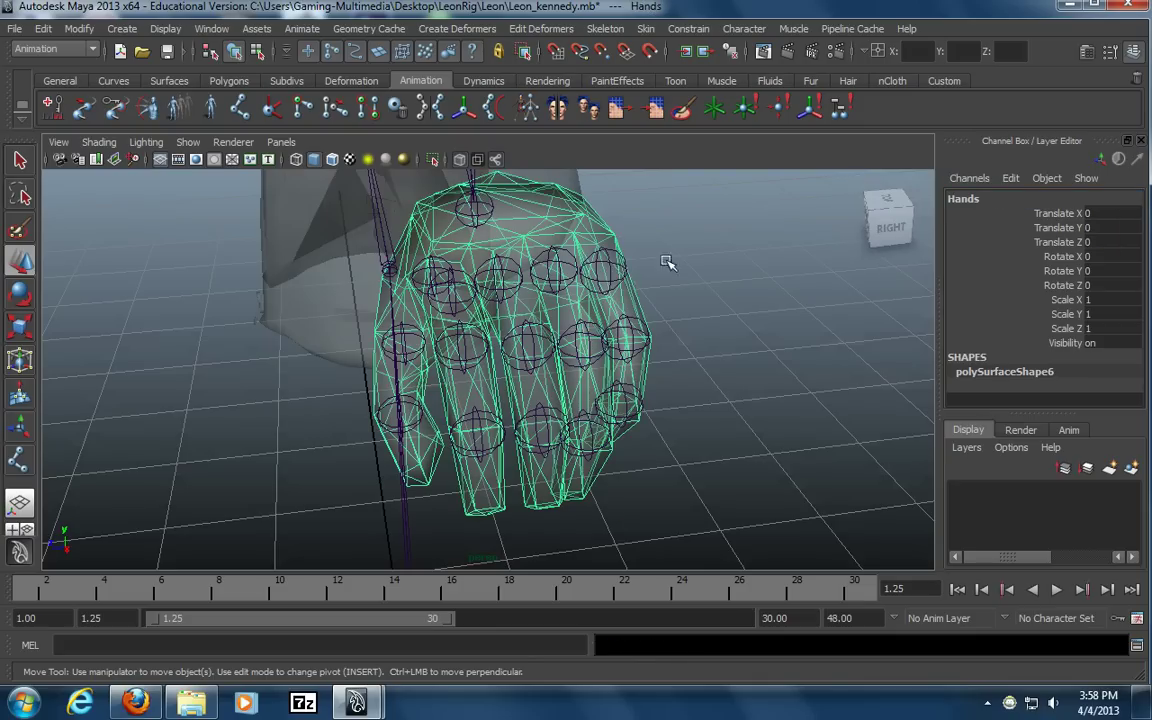
pyautogui.click(606, 270)
pyautogui.click(990, 199)
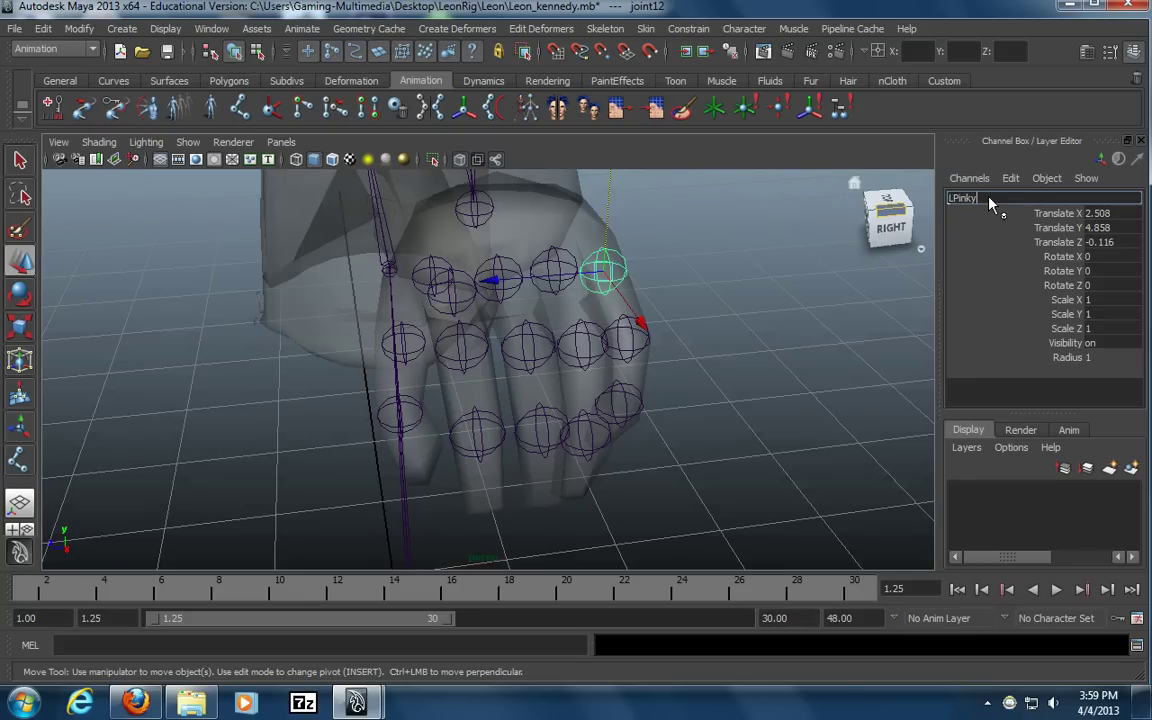
pyautogui.write('LPinky')
pyautogui.press('Return')
# Rename the pinky finger's second joint, starting the new name with LPi
pyautogui.click(625, 343)
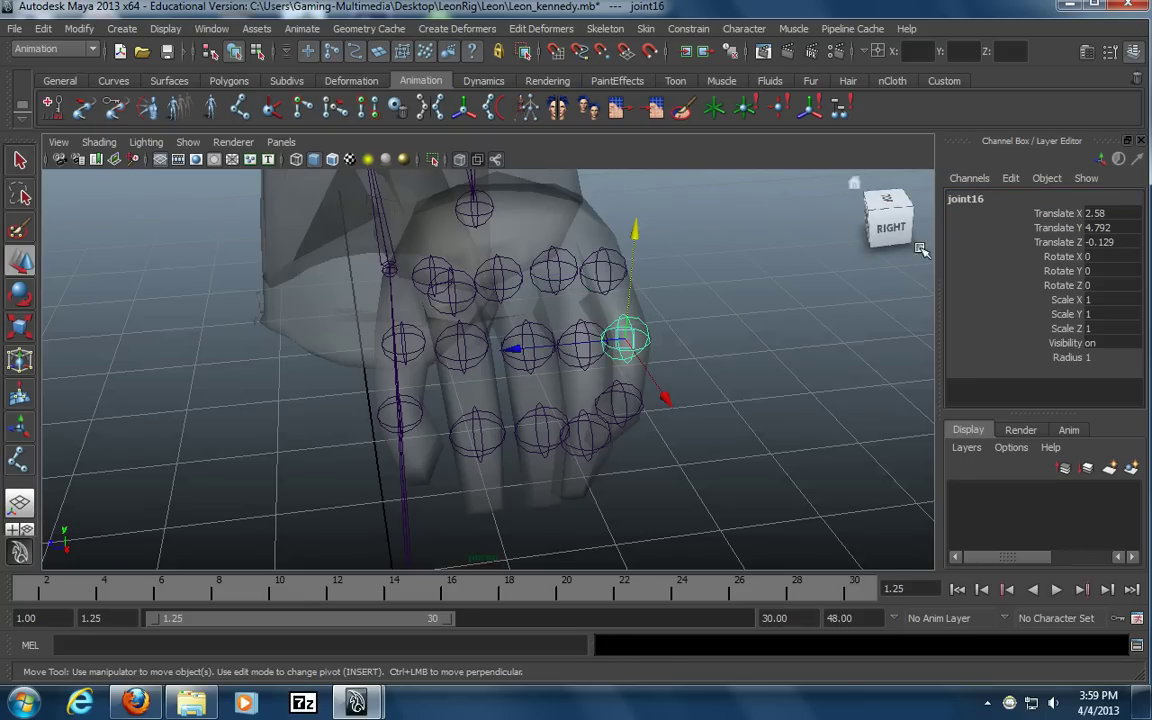
pyautogui.click(970, 203)
pyautogui.write('LPi')
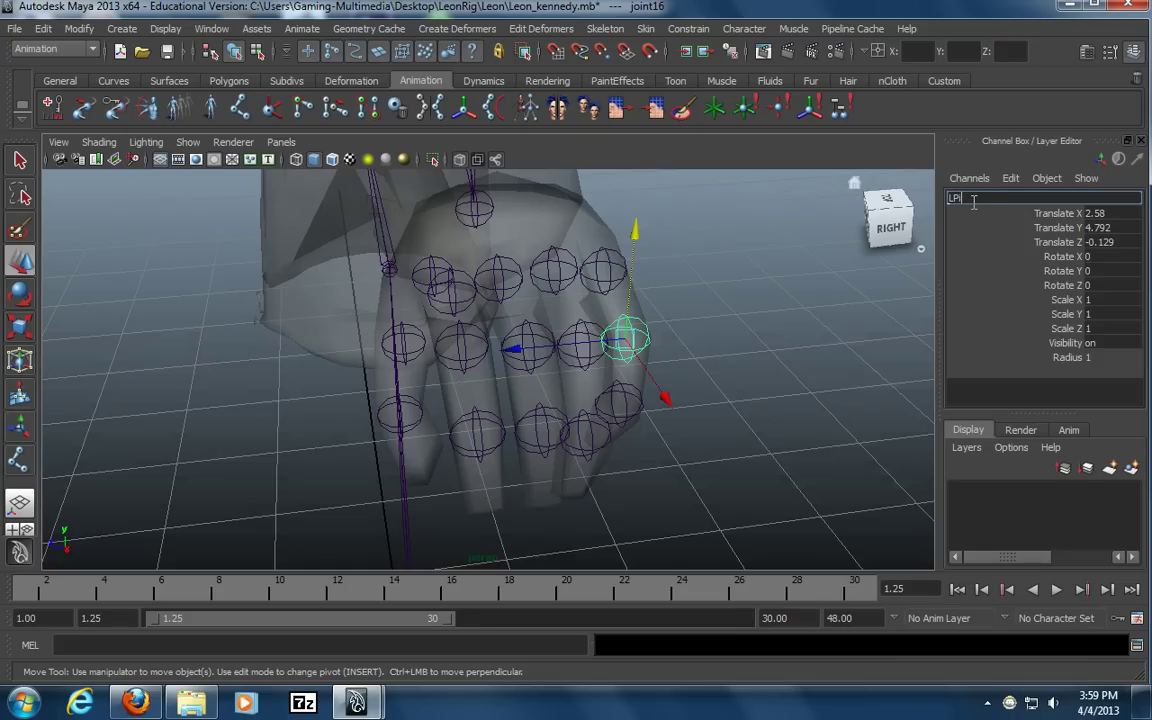
# Rename the little finger's middle joint LPinky2 and its tip joint LPinky3
pyautogui.write('nky2')
pyautogui.press('Return')
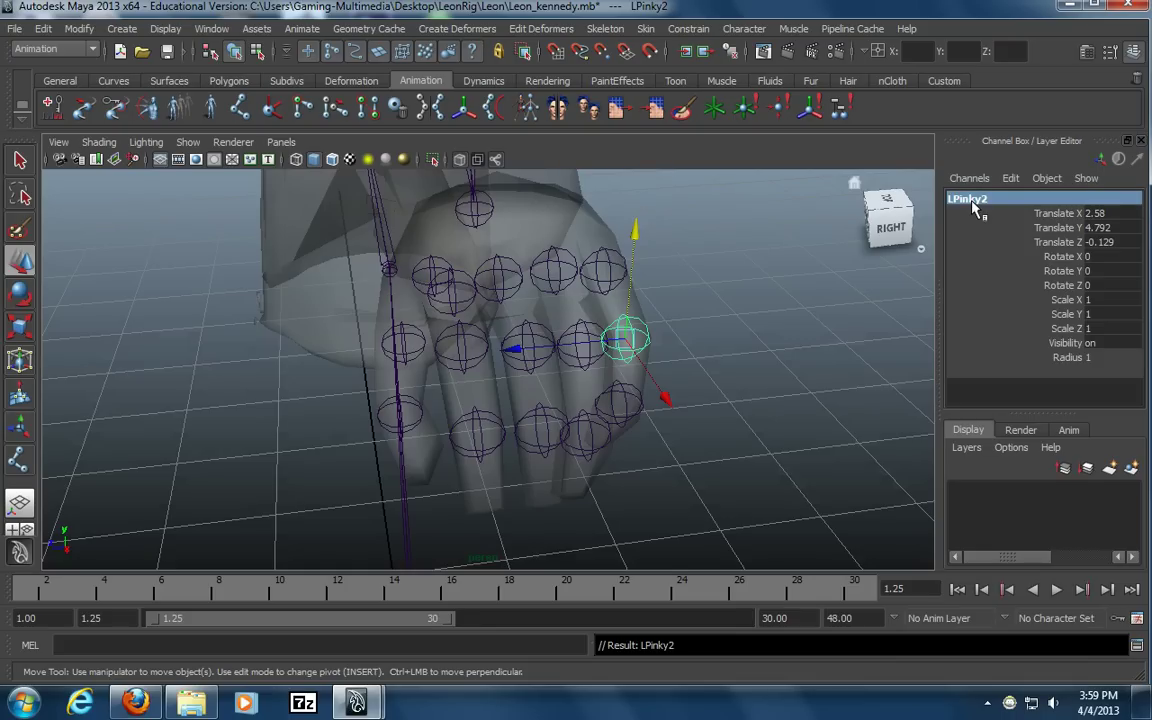
pyautogui.click(622, 402)
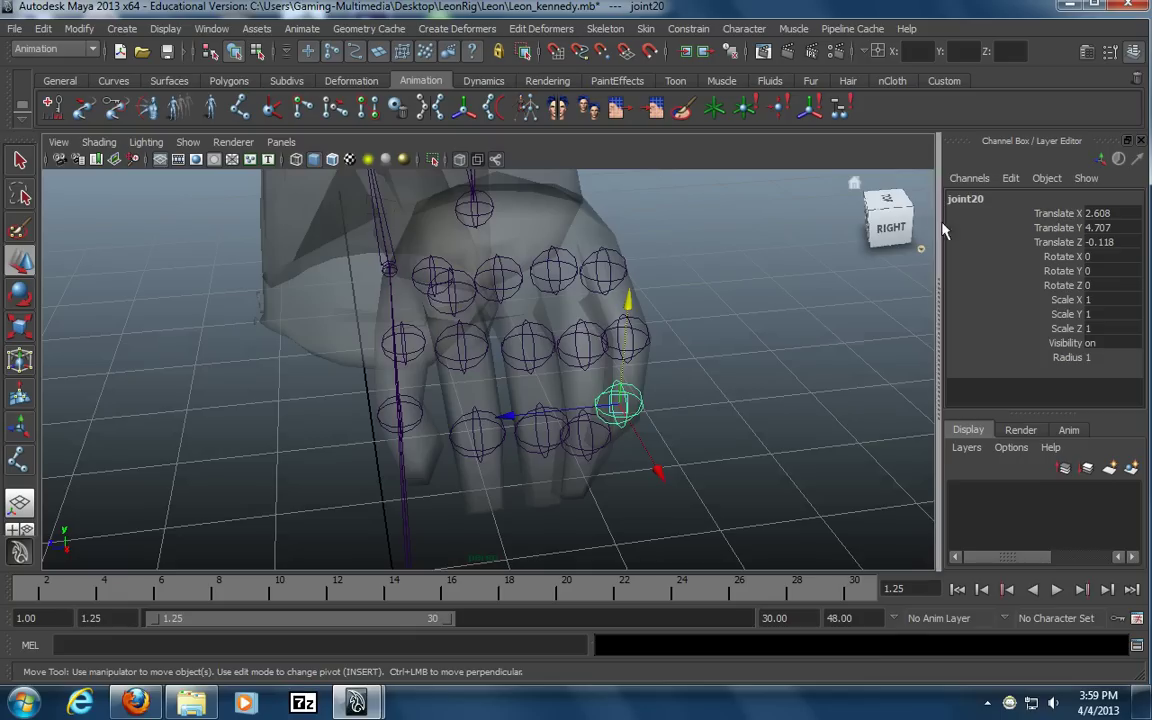
pyautogui.click(965, 200)
pyautogui.write('LPi')
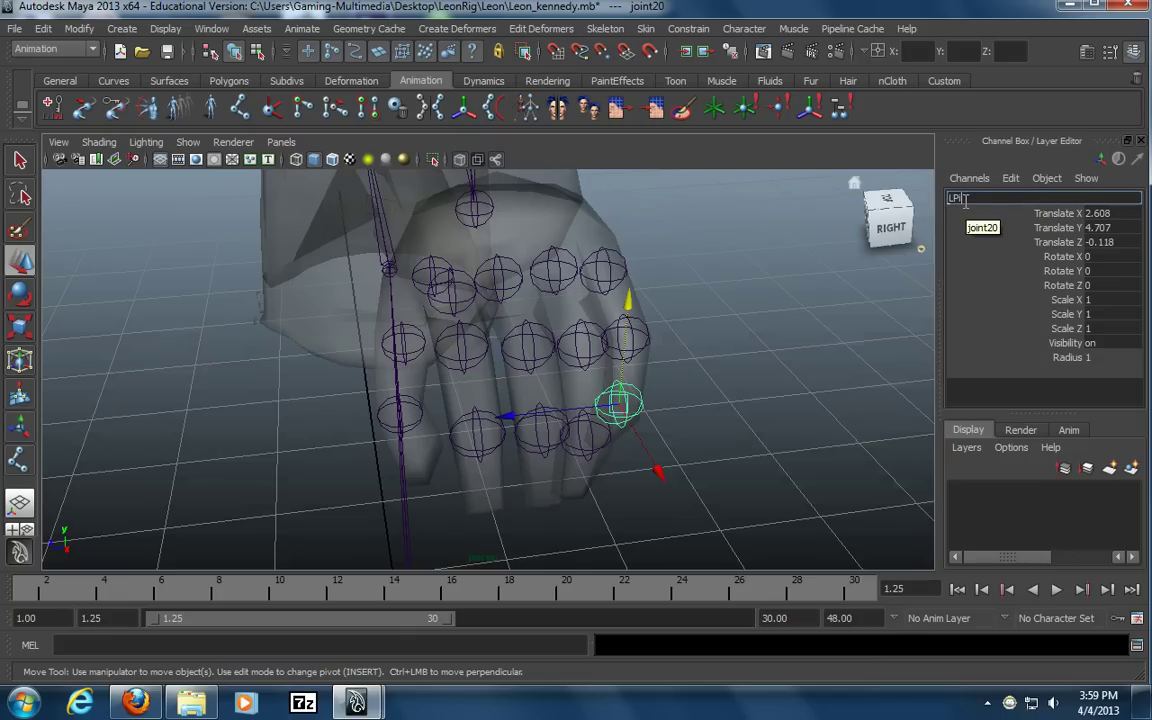
pyautogui.write('nky3')
pyautogui.press('Return')
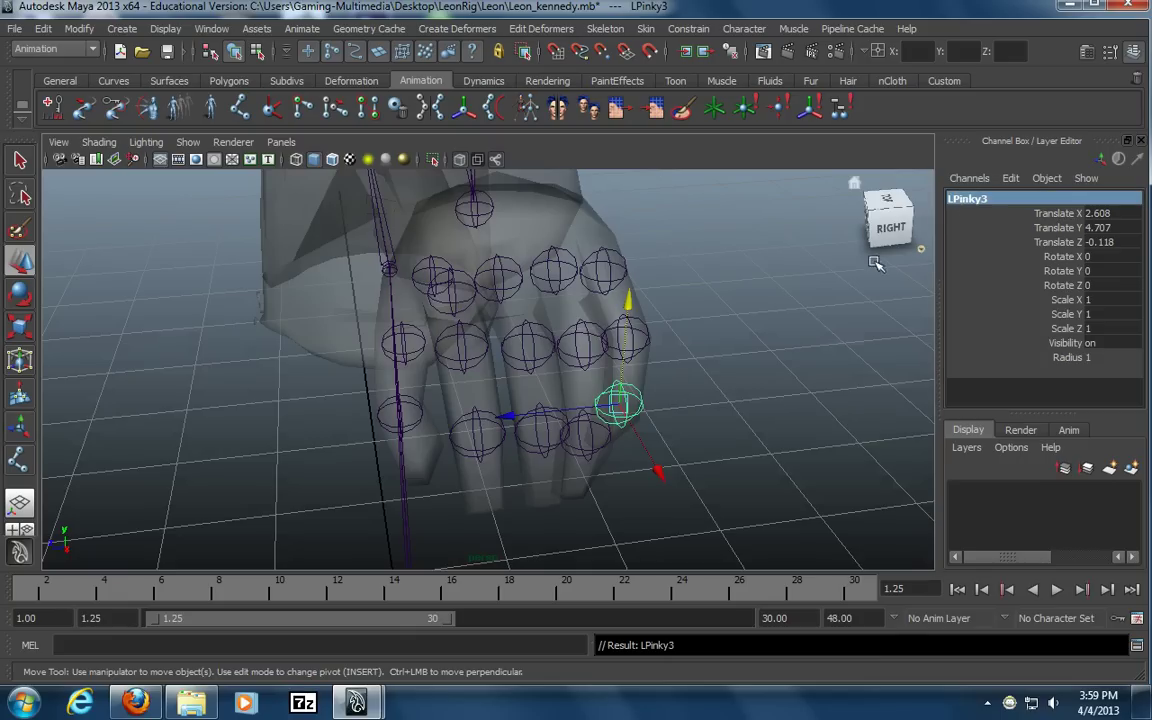
# Parent the thumb joints into a chain, from the tip through LThumb2 and the thumb's base joint to the wrist joint
pyautogui.keyDown('alt'); pyautogui.moveTo(481, 437); pyautogui.dragTo(686, 453); pyautogui.keyUp('alt')
pyautogui.click(487, 445)
pyautogui.click(470, 432)
pyautogui.keyDown('shift'); pyautogui.click(413, 363); pyautogui.keyUp('shift')
pyautogui.press('p')
pyautogui.click(408, 362)
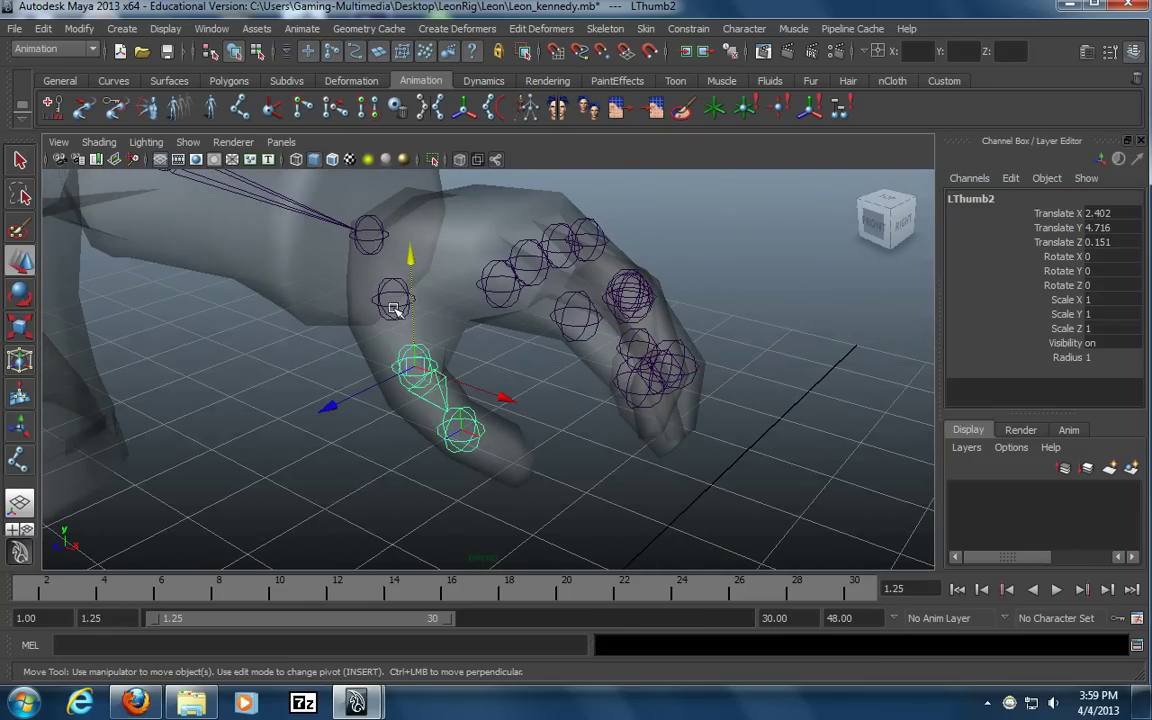
pyautogui.keyDown('shift'); pyautogui.click(394, 302); pyautogui.keyUp('shift')
pyautogui.press('p')
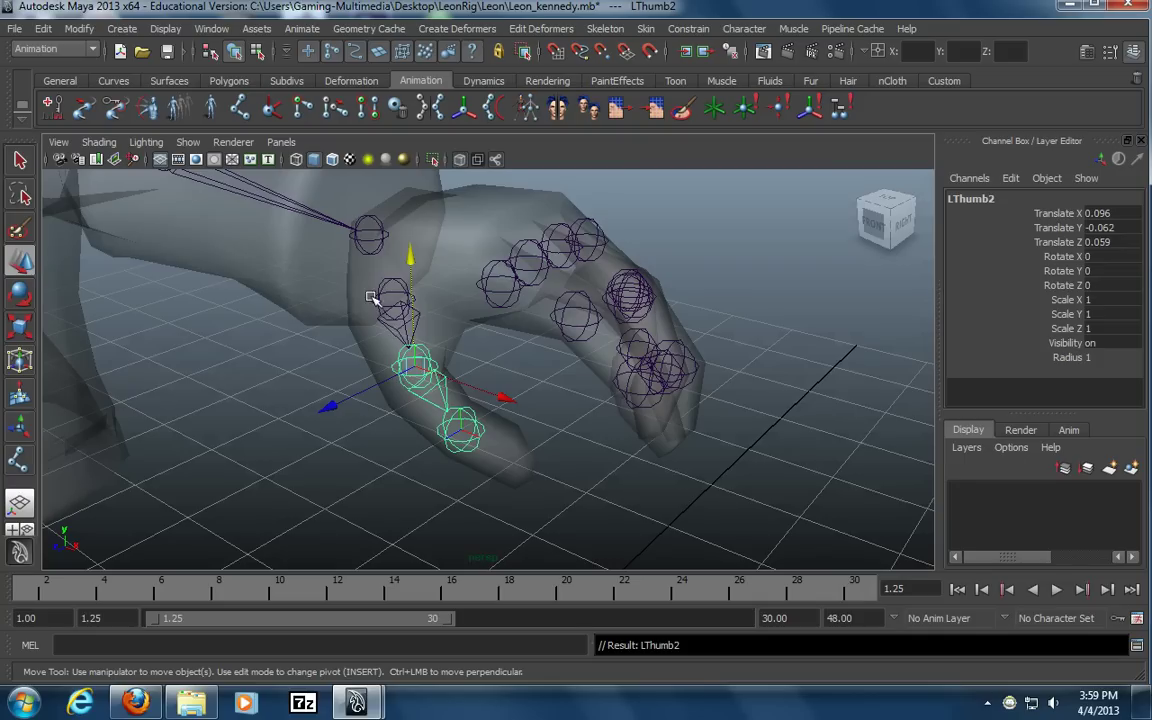
pyautogui.click(385, 298)
pyautogui.keyDown('shift'); pyautogui.click(368, 250); pyautogui.keyUp('shift')
pyautogui.press('p')
# Parent the index finger's tip joint to LPointer2, LPointer2 to LPointer1, and LPointer1 to the wrist joint
pyautogui.keyDown('alt'); pyautogui.moveTo(600, 365); pyautogui.dragTo(668, 382); pyautogui.keyUp('alt')
pyautogui.click(611, 408)
pyautogui.keyDown('shift'); pyautogui.click(566, 346); pyautogui.keyUp('shift')
pyautogui.press('p')
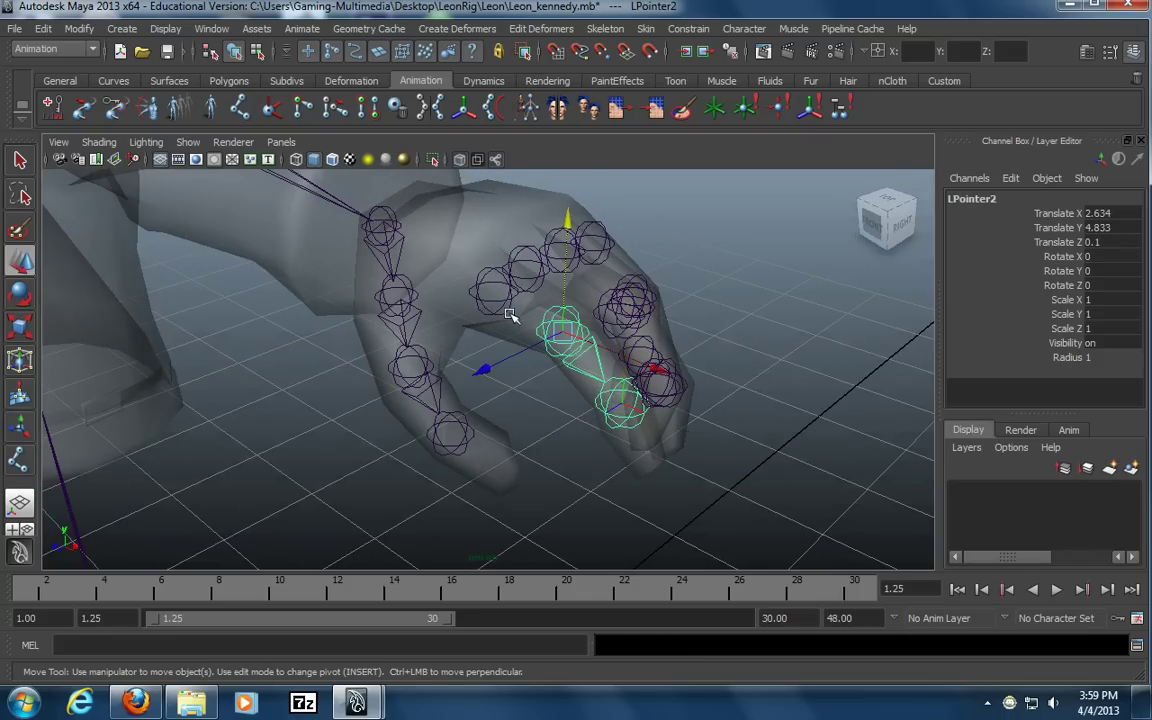
pyautogui.keyDown('shift'); pyautogui.click(505, 311); pyautogui.keyUp('shift')
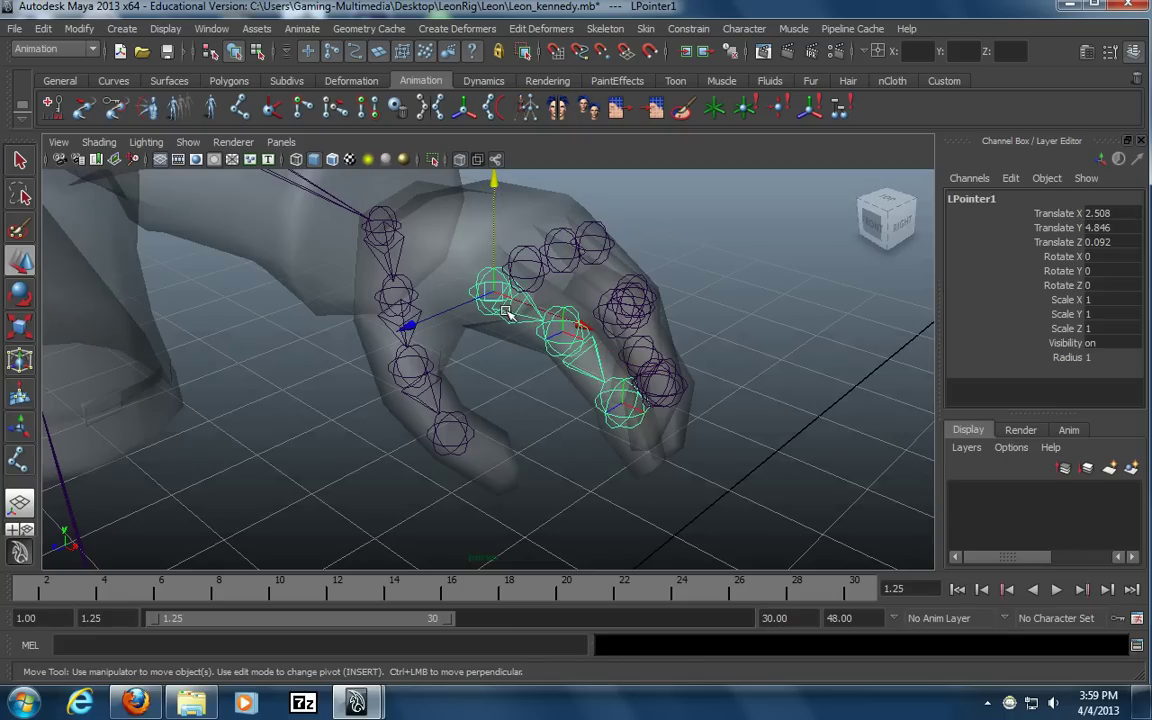
pyautogui.keyDown('shift'); pyautogui.click(390, 226); pyautogui.keyUp('shift')
pyautogui.press('p')
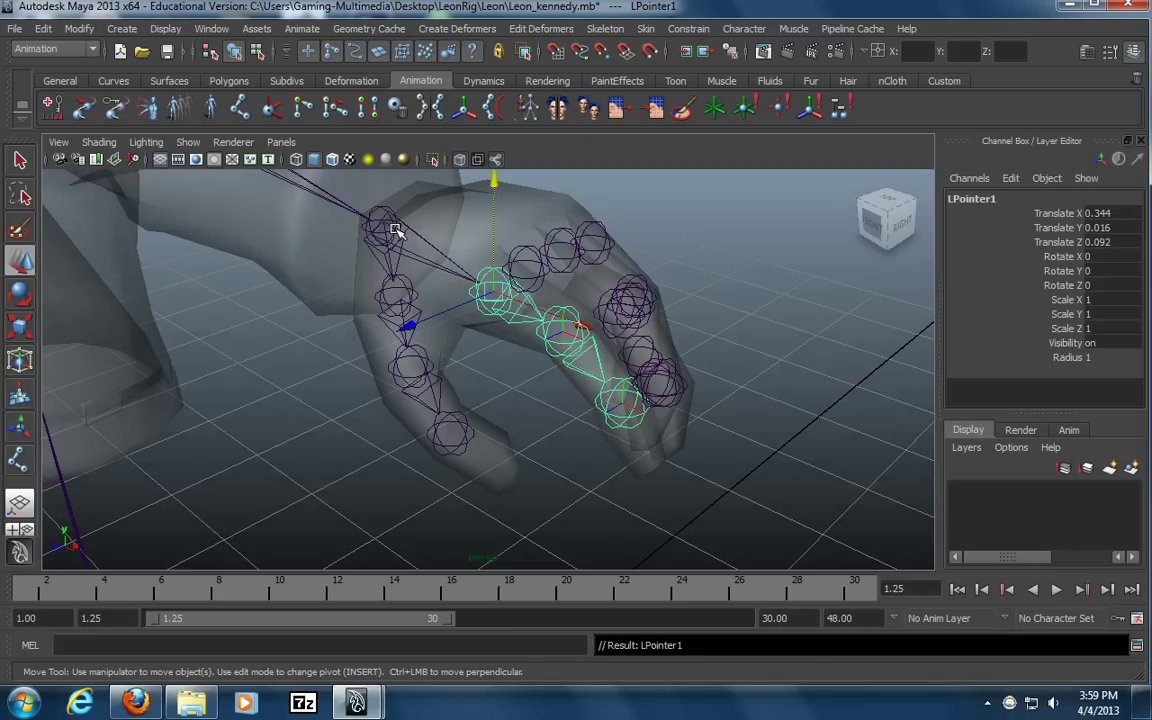
# Parent the middle finger's tip joint to its middle joint, and the middle joint to the finger's base joint
pyautogui.keyDown('alt'); pyautogui.moveTo(651, 379); pyautogui.dragTo(597, 396); pyautogui.keyUp('alt')
pyautogui.click(569, 440)
pyautogui.click(571, 425)
pyautogui.keyDown('shift'); pyautogui.click(556, 376); pyautogui.keyUp('shift')
pyautogui.press('p')
pyautogui.click(556, 376)
pyautogui.click(516, 290)
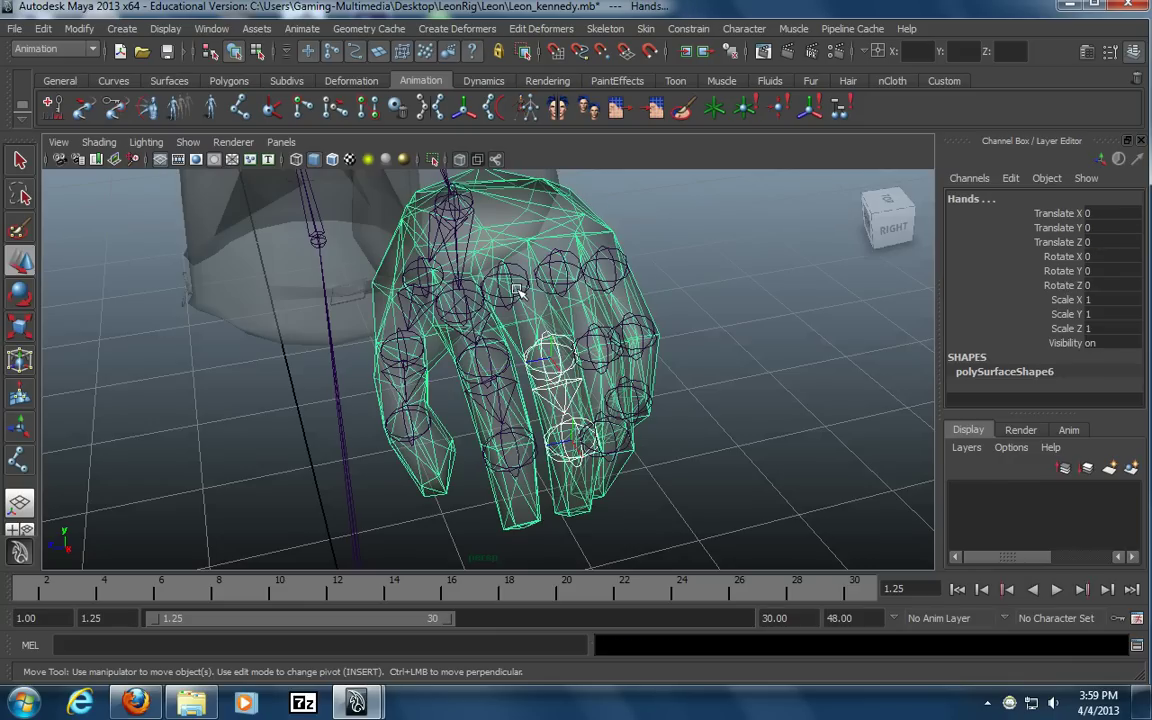
pyautogui.hotkey('ctrl', 'z')
pyautogui.keyDown('shift'); pyautogui.click(516, 290); pyautogui.keyUp('shift')
pyautogui.press('p')
# Parent LRing3 to LRing2, LRing2 to LRing1, and LRing1 to the LWrist joint
pyautogui.keyDown('alt'); pyautogui.moveTo(567, 332); pyautogui.dragTo(545, 430); pyautogui.keyUp('alt')
pyautogui.click(530, 448)
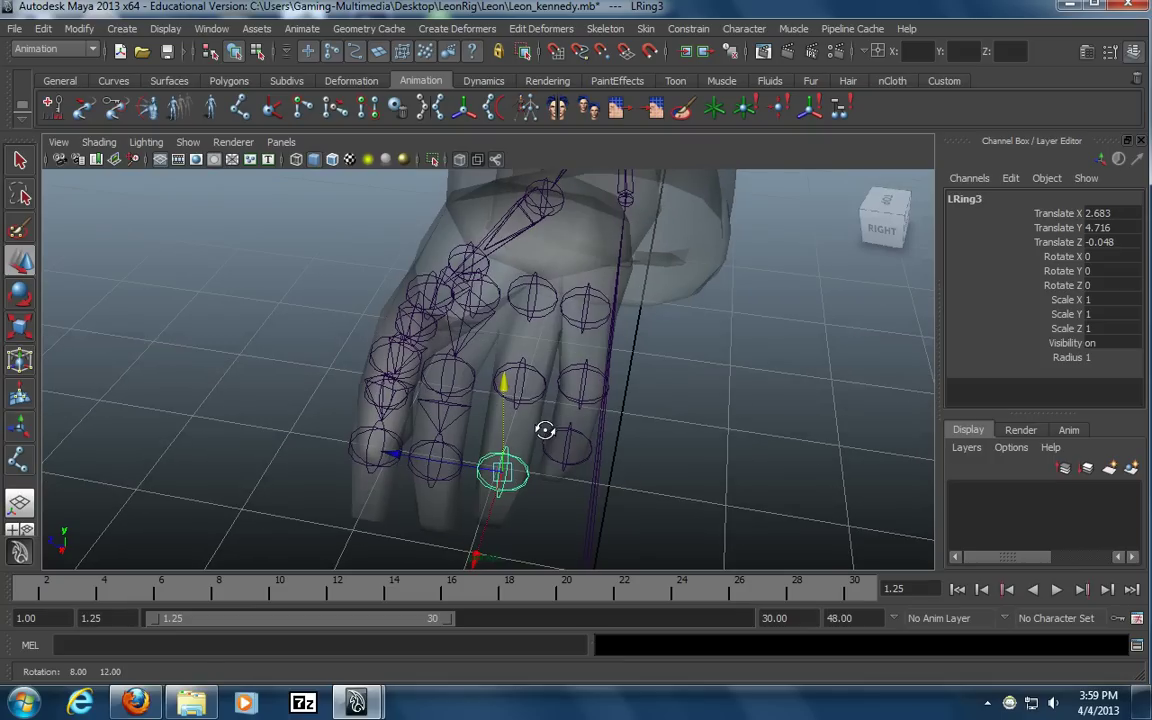
pyautogui.keyDown('shift'); pyautogui.click(535, 403); pyautogui.keyUp('shift')
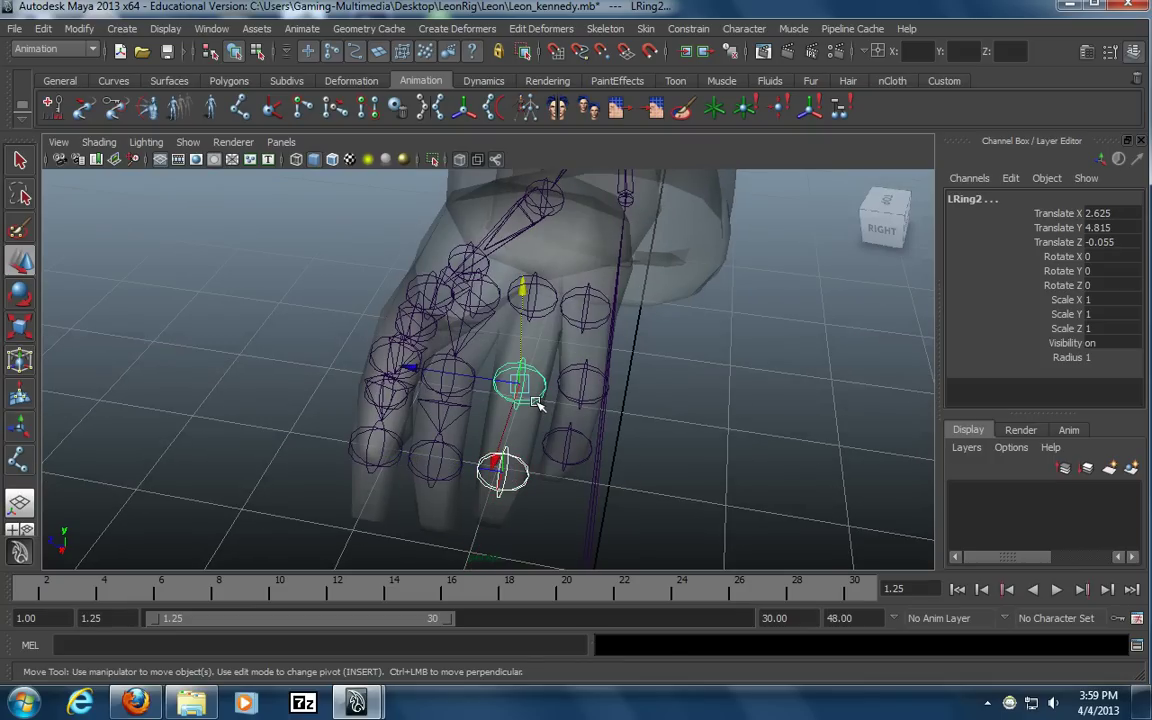
pyautogui.keyDown('shift'); pyautogui.click(548, 316); pyautogui.keyUp('shift')
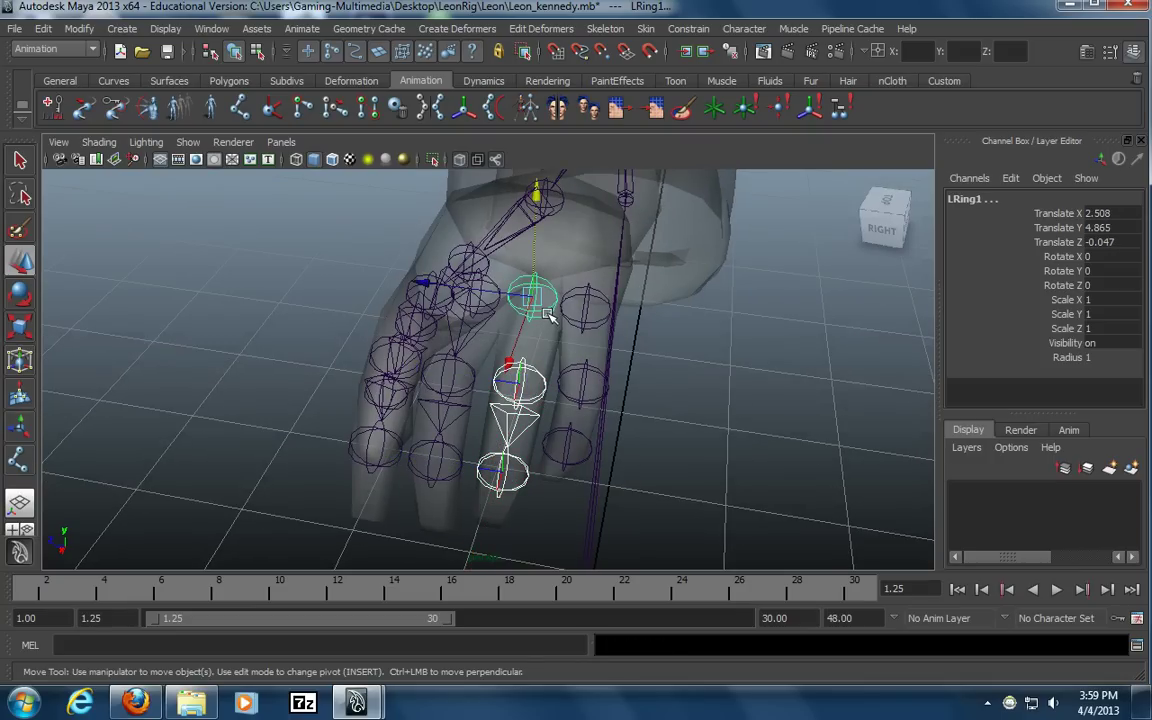
pyautogui.press('p')
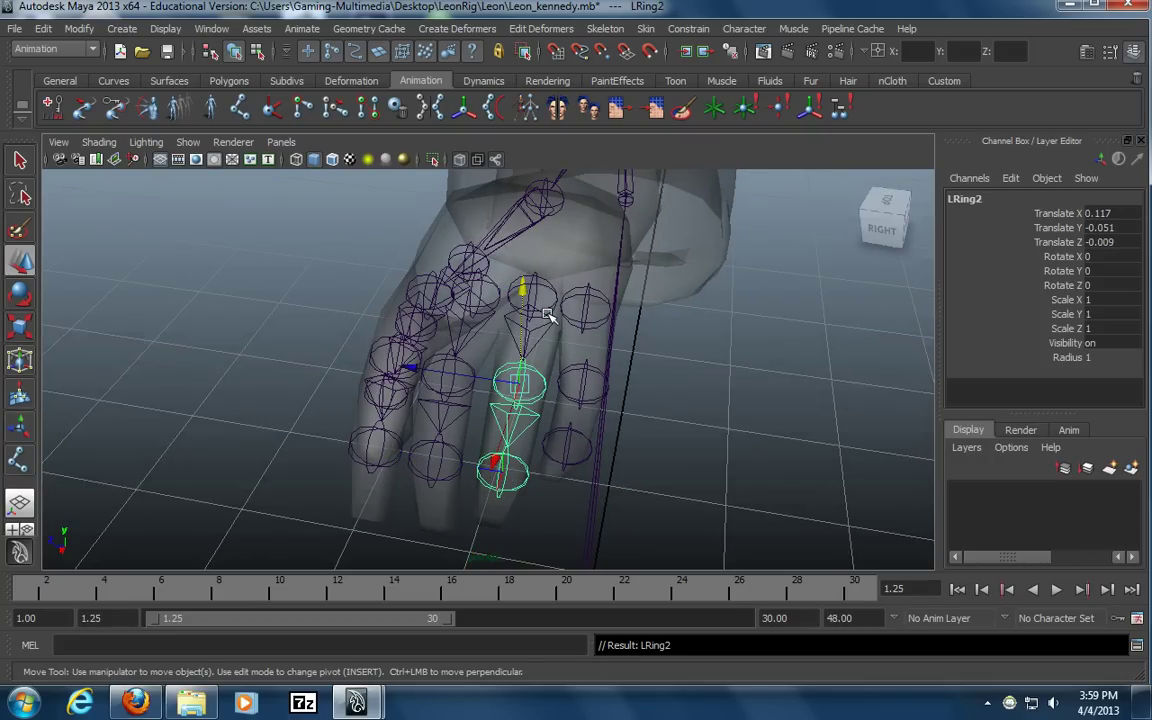
pyautogui.keyDown('shift'); pyautogui.click(551, 215); pyautogui.keyUp('shift')
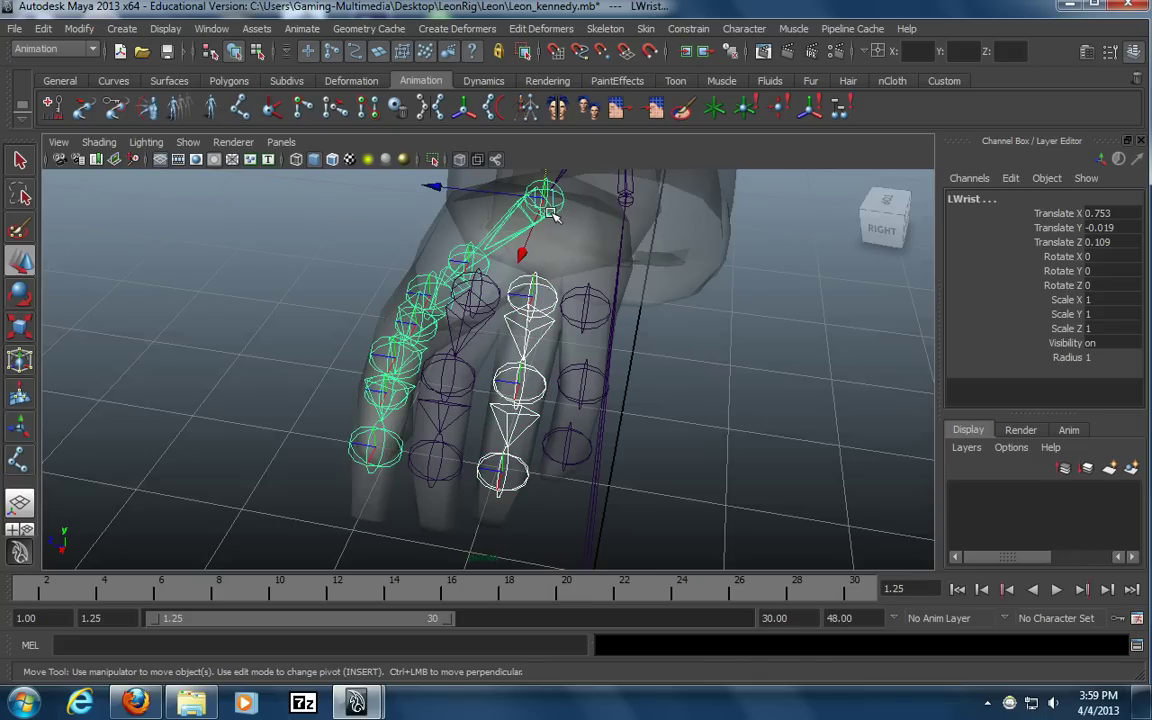
pyautogui.press('p')
# Parent the middle finger's base joint to the LWrist joint
pyautogui.keyDown('alt'); pyautogui.moveTo(590, 430); pyautogui.dragTo(553, 391); pyautogui.keyUp('alt')
pyautogui.click(488, 302)
pyautogui.keyDown('alt'); pyautogui.moveTo(505, 338); pyautogui.dragTo(535, 352); pyautogui.keyUp('alt')
pyautogui.click(479, 183)
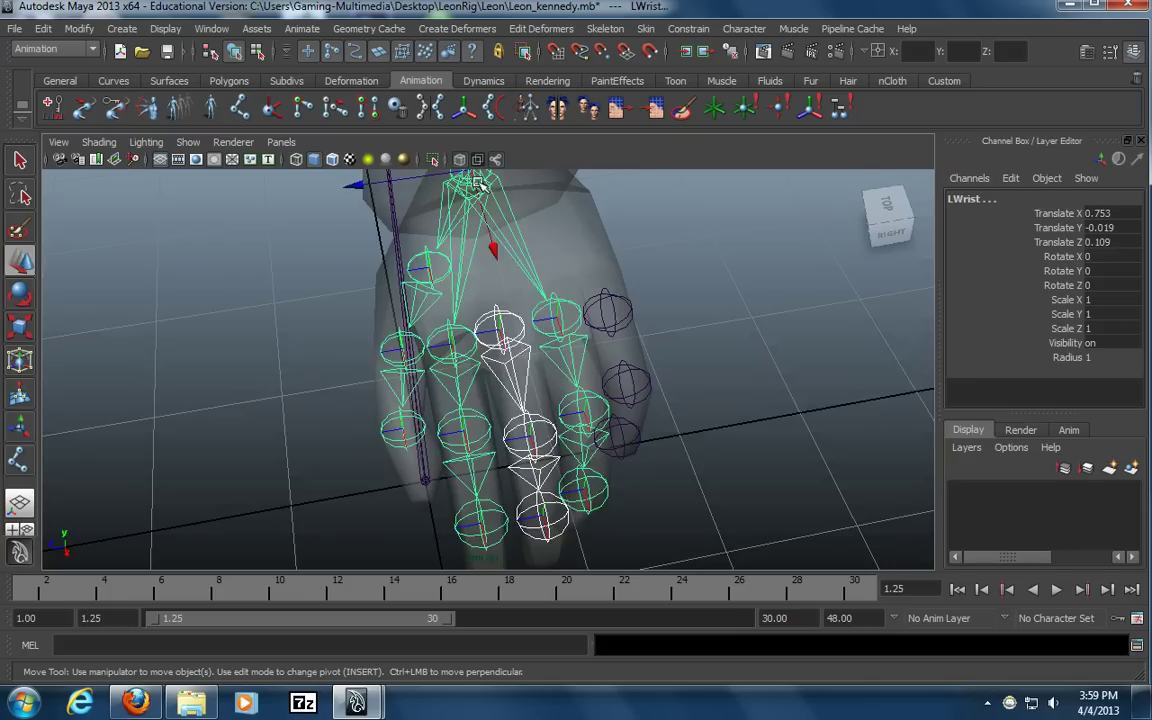
pyautogui.press('p')
# Parent LPinky3 to LPinky2, LPinky2 to the little finger's base joint, and that base joint to LWrist
pyautogui.keyDown('alt'); pyautogui.moveTo(628, 414); pyautogui.dragTo(611, 453); pyautogui.keyUp('alt')
pyautogui.click(602, 447)
pyautogui.click(616, 394)
pyautogui.press('p')
pyautogui.click(618, 395)
pyautogui.keyDown('shift'); pyautogui.click(595, 314); pyautogui.keyUp('shift')
pyautogui.press('p')
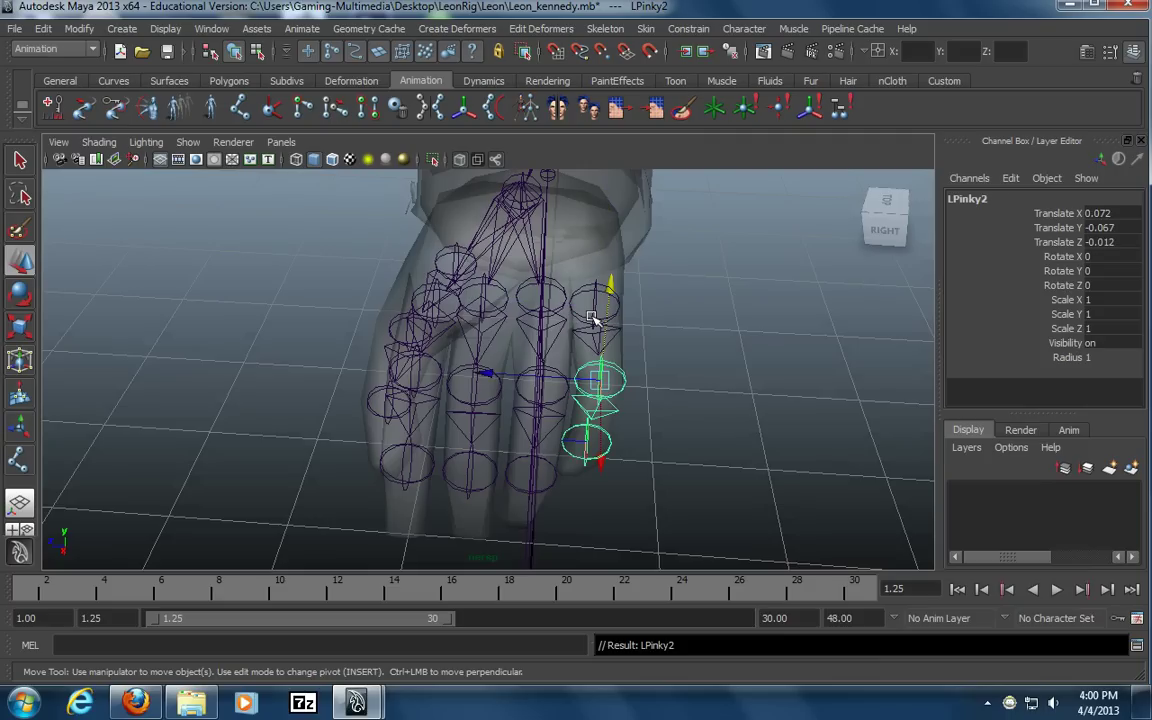
pyautogui.click(592, 316)
pyautogui.click(518, 191)
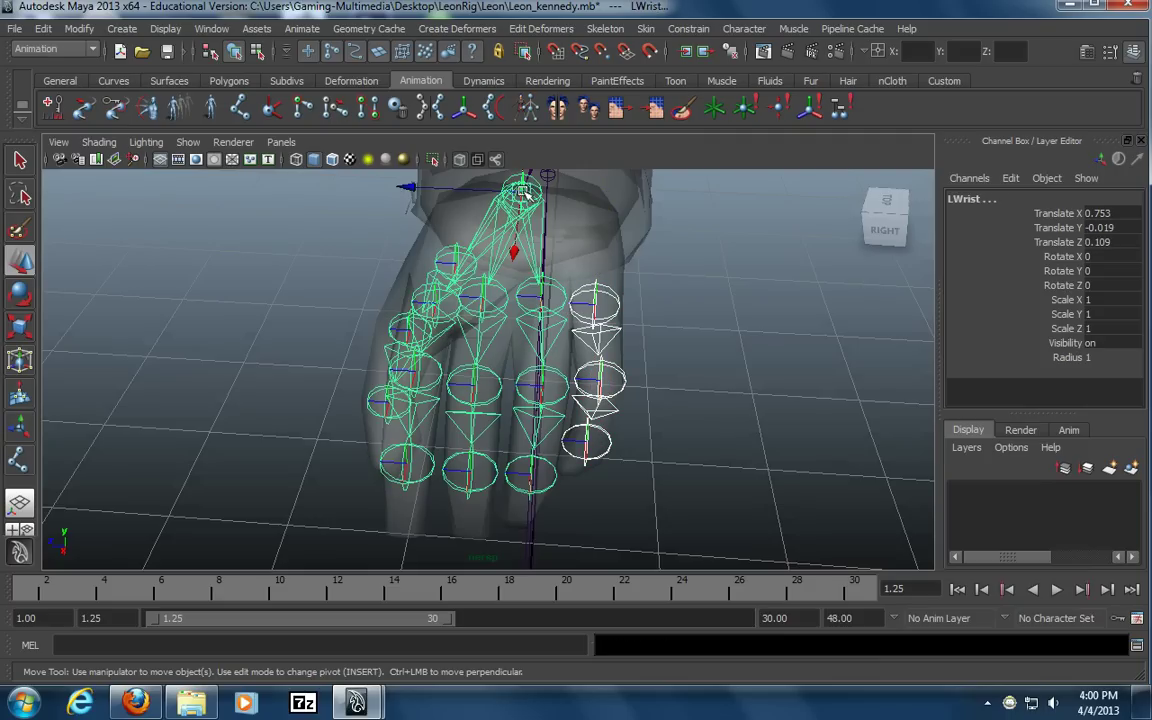
pyautogui.press('Down')
# Select the LWrist joint and examine the hand's joint chains from several angles
pyautogui.click(681, 478)
pyautogui.keyDown('alt'); pyautogui.moveTo(681, 478); pyautogui.dragTo(352, 323); pyautogui.keyUp('alt')
pyautogui.click(448, 338)
pyautogui.keyDown('alt'); pyautogui.moveTo(489, 463); pyautogui.dragTo(331, 482); pyautogui.keyUp('alt')
pyautogui.keyDown('alt'); pyautogui.moveTo(331, 482); pyautogui.dragTo(535, 455, button='right'); pyautogui.keyUp('alt')
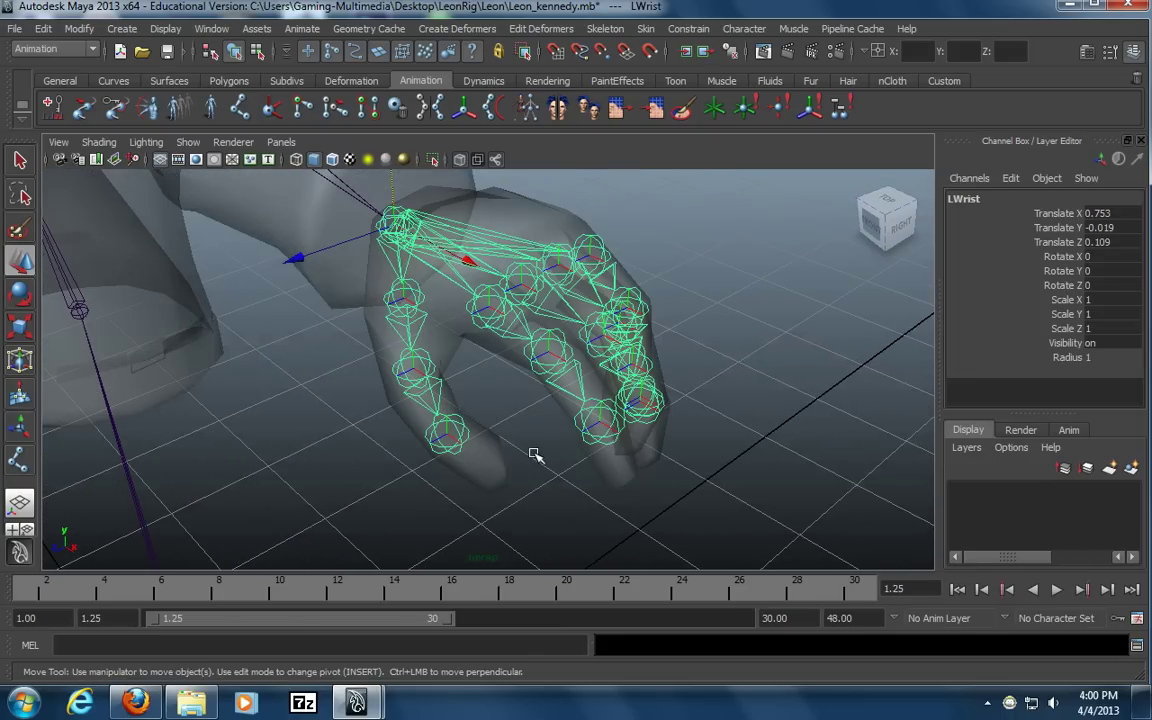
pyautogui.keyDown('alt'); pyautogui.moveTo(484, 469); pyautogui.dragTo(530, 453); pyautogui.keyUp('alt')
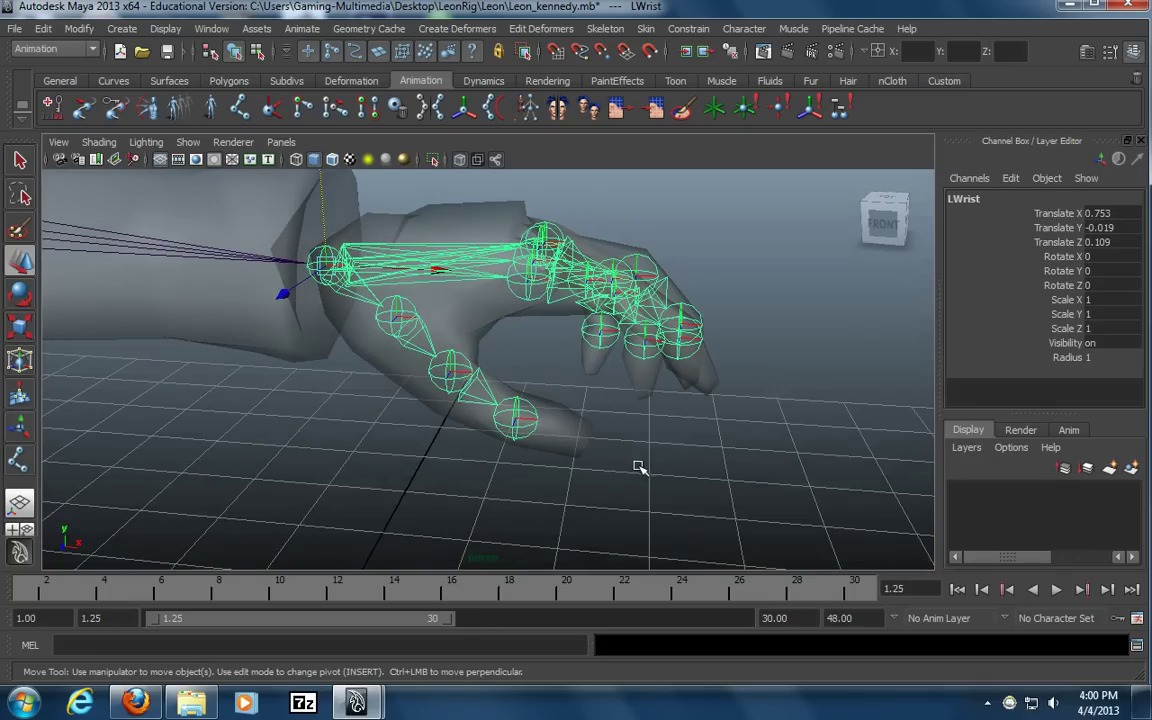
pyautogui.keyDown('alt'); pyautogui.moveTo(637, 455); pyautogui.dragTo(586, 445); pyautogui.keyUp('alt')
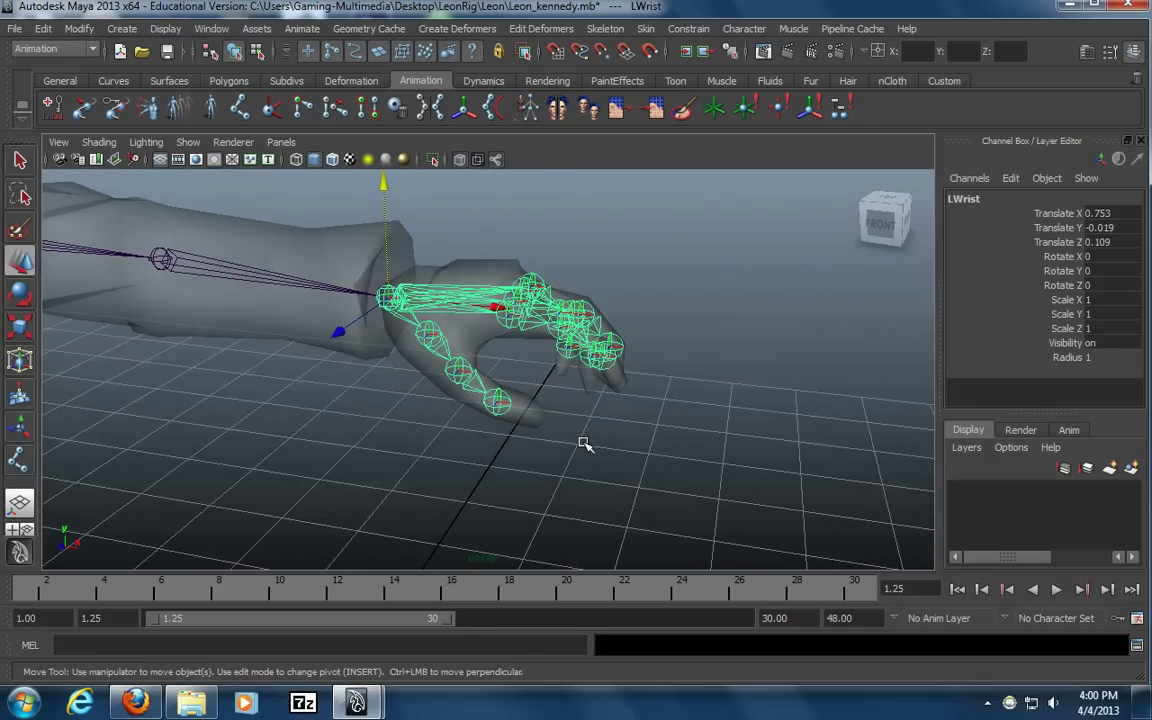
pyautogui.click(340, 427)
pyautogui.keyDown('alt'); pyautogui.moveTo(340, 427); pyautogui.dragTo(501, 393); pyautogui.keyUp('alt')
pyautogui.click(425, 305)
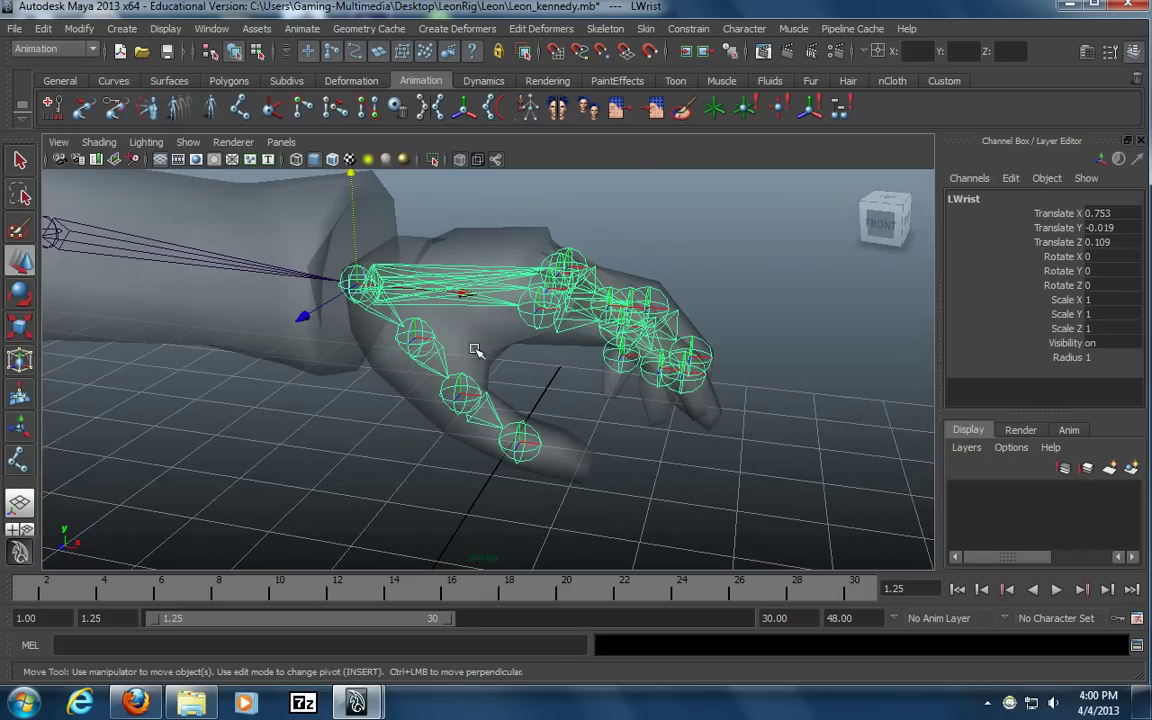
pyautogui.press('t')
pyautogui.keyDown('alt'); pyautogui.moveTo(591, 381); pyautogui.dragTo(376, 413, button='middle'); pyautogui.keyUp('alt')
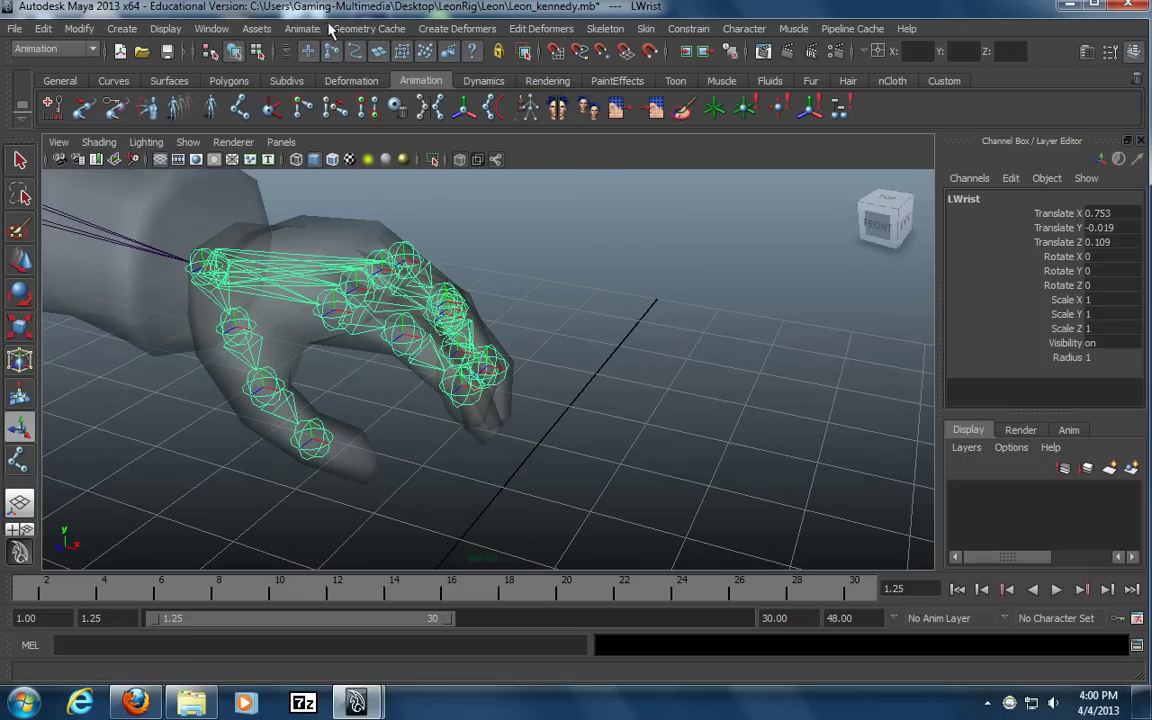
# Open the Orient Joint options and set the secondary axis to Z with secondary axis world orientation Y
pyautogui.click(607, 29)
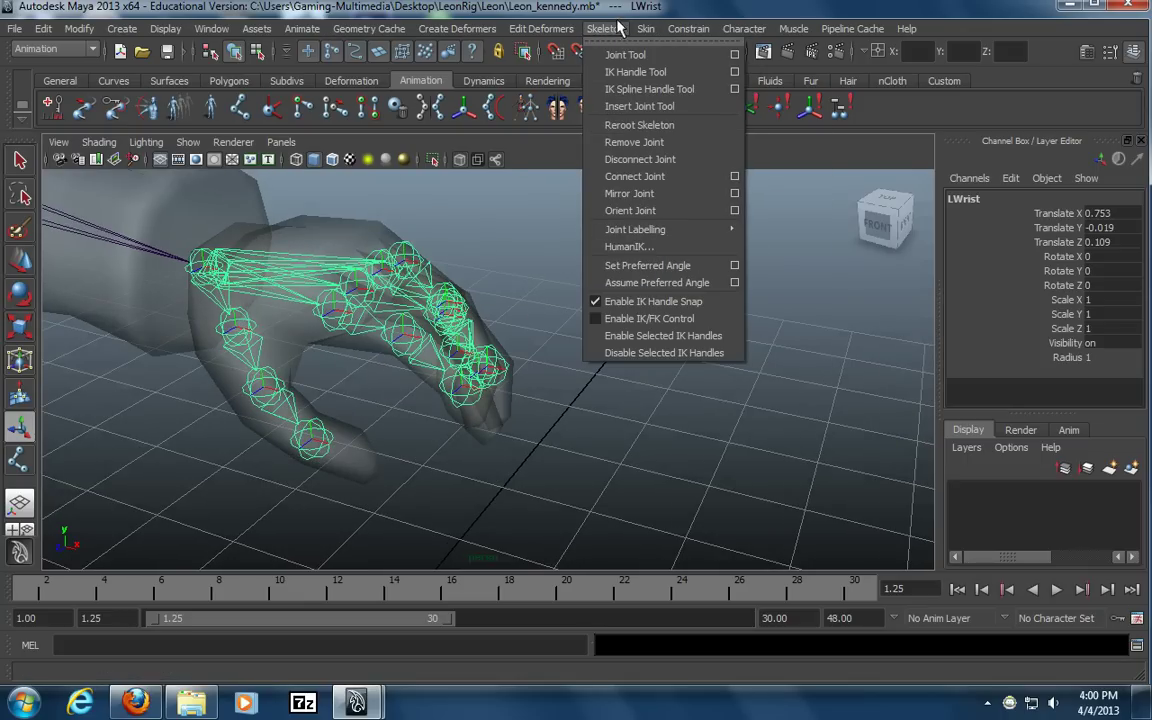
pyautogui.click(734, 211)
pyautogui.moveTo(605, 73); pyautogui.dragTo(894, 92)
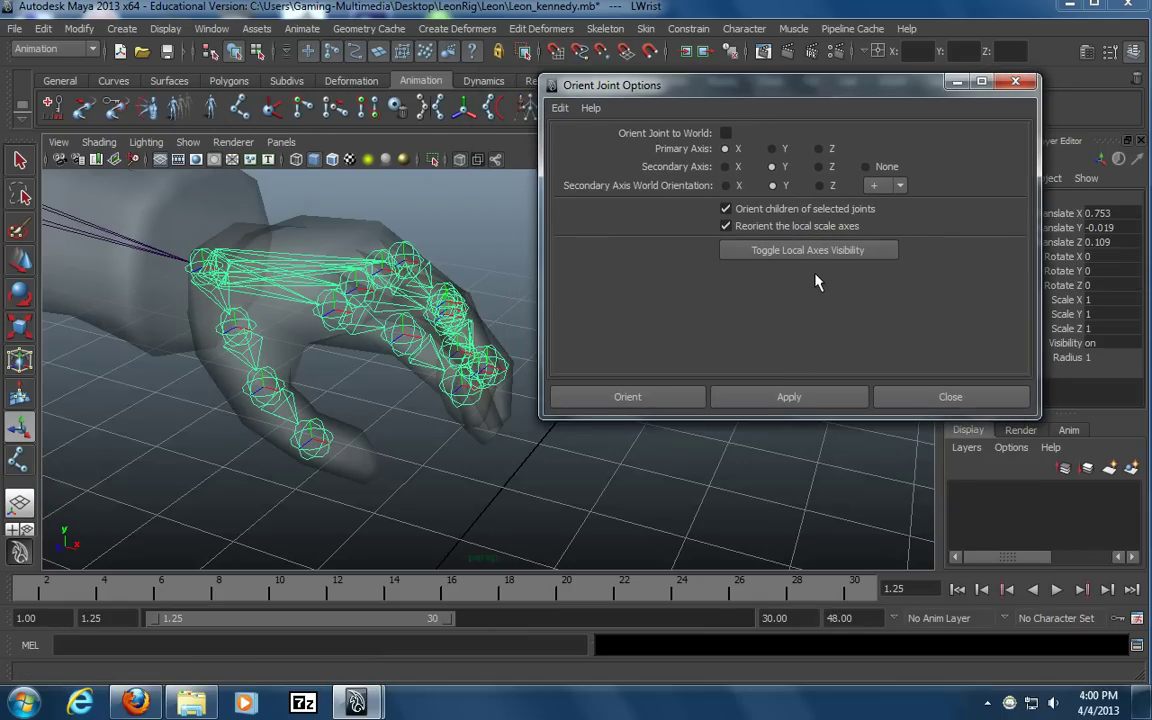
pyautogui.click(771, 185)
pyautogui.click(818, 166)
# Select the LElbow joint one level above the wrist in the hierarchy
pyautogui.keyDown('alt'); pyautogui.moveTo(142, 287); pyautogui.dragTo(172, 296, button='middle'); pyautogui.keyUp('alt')
pyautogui.keyDown('alt'); pyautogui.moveTo(226, 331); pyautogui.dragTo(378, 326); pyautogui.keyUp('alt')
pyautogui.keyDown('alt'); pyautogui.moveTo(378, 326); pyautogui.dragTo(190, 302, button='right'); pyautogui.keyUp('alt')
pyautogui.keyDown('alt'); pyautogui.moveTo(190, 302); pyautogui.dragTo(242, 307, button='middle'); pyautogui.keyUp('alt')
pyautogui.press('Up')
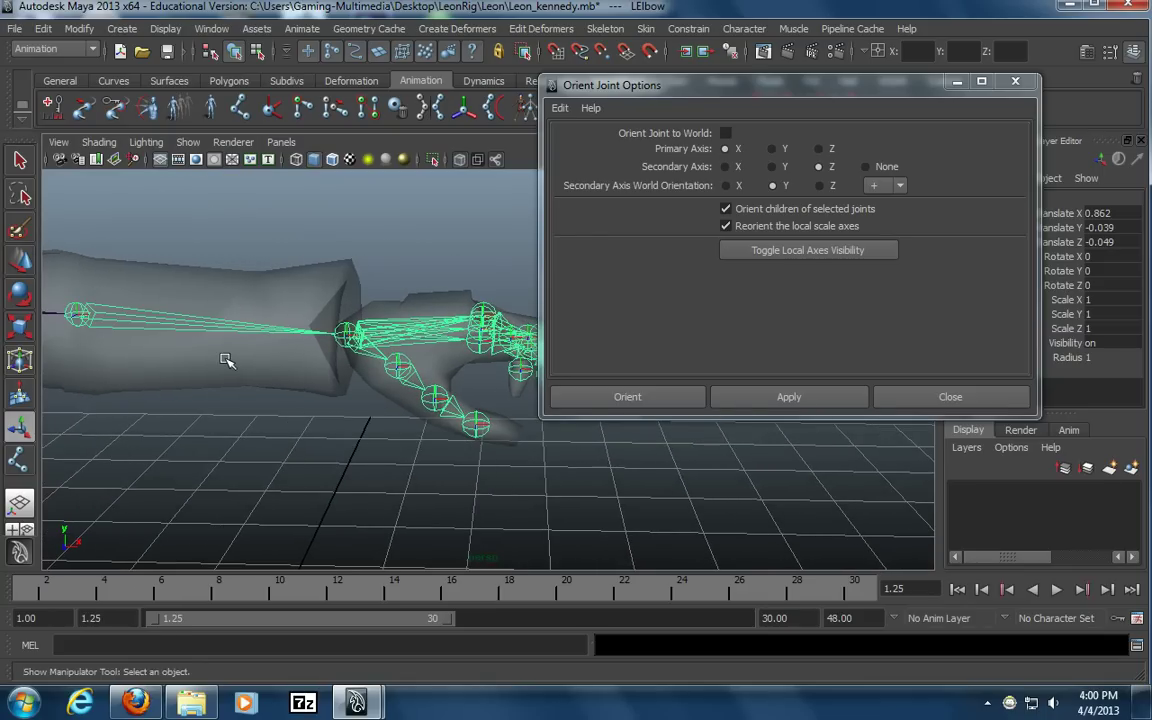
pyautogui.keyDown('alt'); pyautogui.moveTo(226, 361); pyautogui.dragTo(396, 407); pyautogui.keyUp('alt')
pyautogui.keyDown('alt'); pyautogui.moveTo(316, 404); pyautogui.dragTo(150, 395, button='right'); pyautogui.keyUp('alt')
pyautogui.keyDown('alt'); pyautogui.moveTo(150, 395); pyautogui.dragTo(350, 386, button='middle'); pyautogui.keyUp('alt')
pyautogui.keyDown('alt'); pyautogui.moveTo(350, 386); pyautogui.dragTo(310, 390, button='right'); pyautogui.keyUp('alt')
pyautogui.keyDown('alt'); pyautogui.moveTo(248, 384); pyautogui.dragTo(197, 370, button='middle'); pyautogui.keyUp('alt')
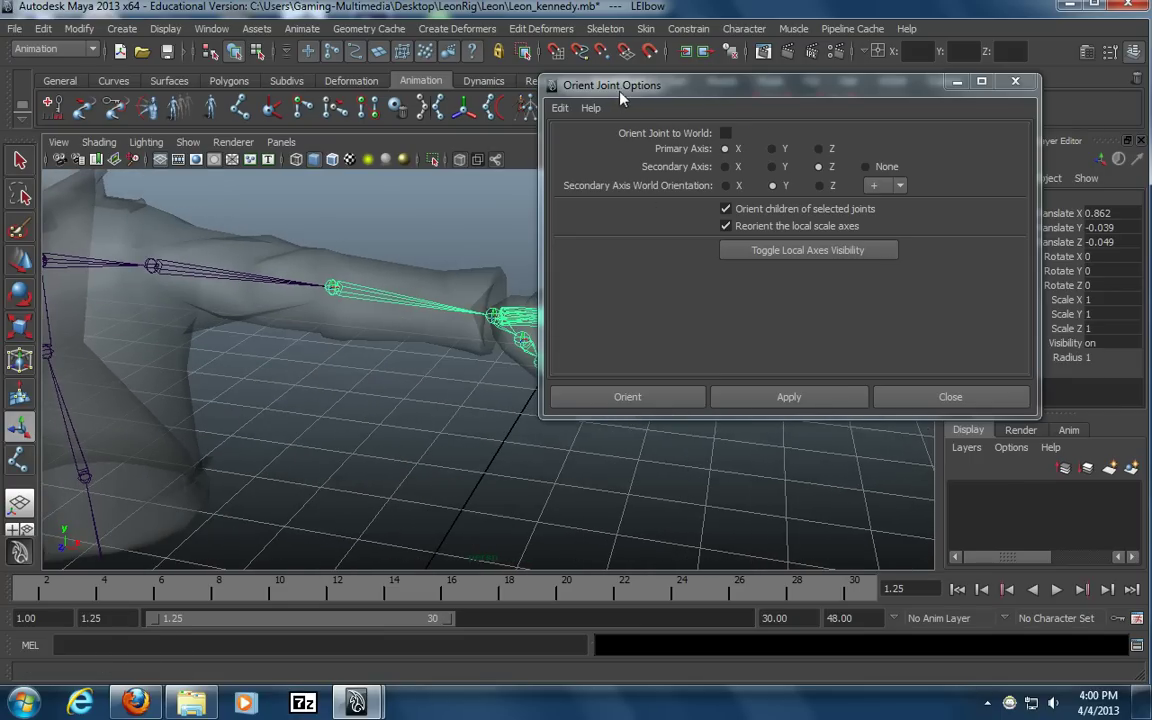
# Move the Orient Joint Options window off the arm and select the skeleton's root joint Main
pyautogui.moveTo(616, 90); pyautogui.dragTo(700, 93)
pyautogui.keyDown('alt'); pyautogui.moveTo(400, 296); pyautogui.dragTo(360, 281, button='middle'); pyautogui.keyUp('alt')
pyautogui.click(318, 375)
pyautogui.keyDown('alt'); pyautogui.moveTo(357, 375); pyautogui.dragTo(380, 373, button='middle'); pyautogui.keyUp('alt')
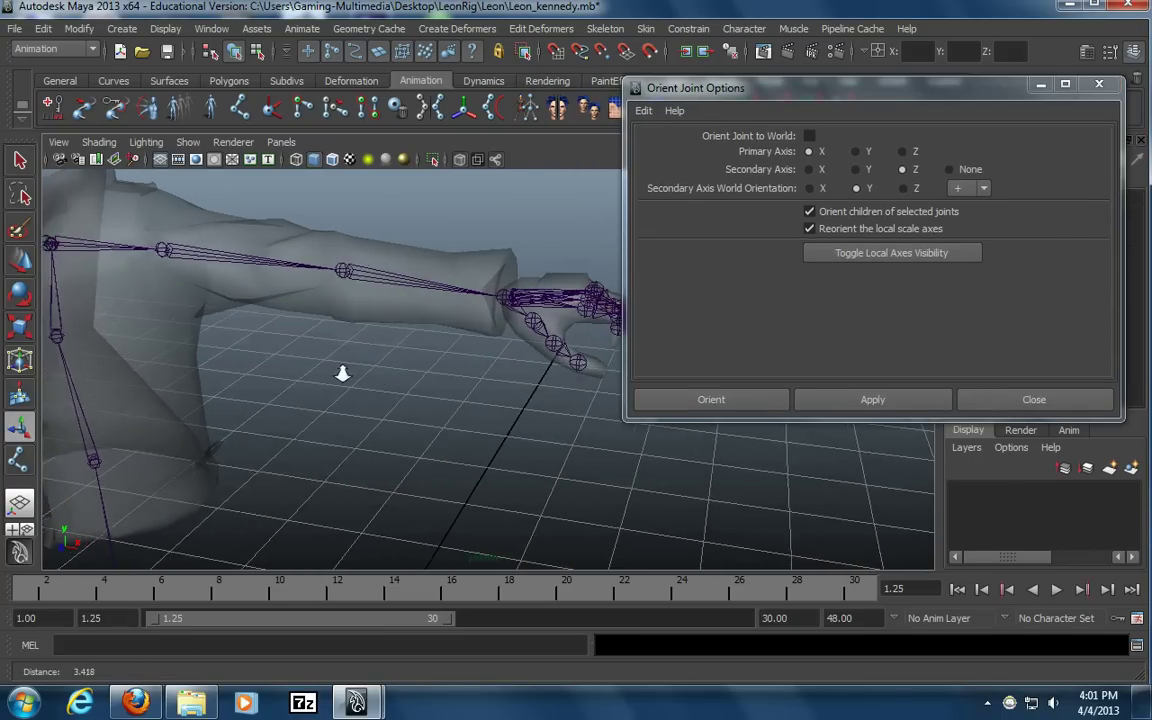
pyautogui.keyDown('alt'); pyautogui.moveTo(380, 373); pyautogui.dragTo(256, 376, button='right'); pyautogui.keyUp('alt')
pyautogui.moveTo(216, 522); pyautogui.dragTo(174, 543)
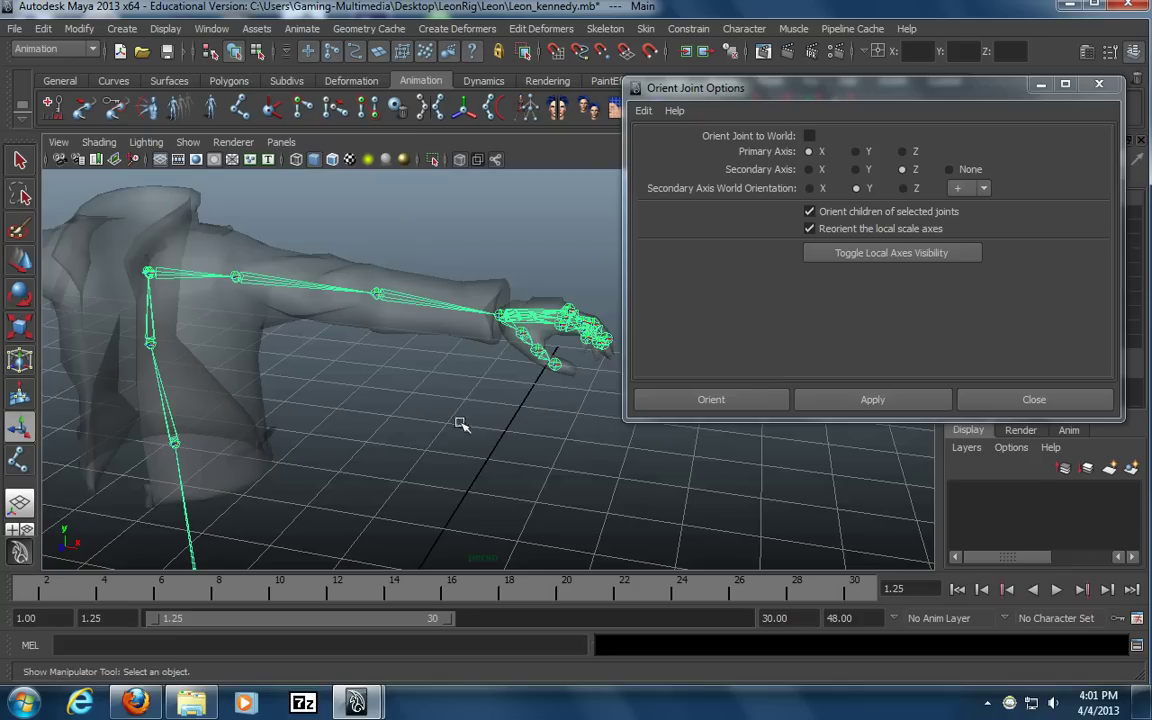
pyautogui.keyDown('alt'); pyautogui.moveTo(427, 365); pyautogui.dragTo(283, 391, button='right'); pyautogui.keyUp('alt')
pyautogui.keyDown('alt'); pyautogui.moveTo(447, 535); pyautogui.dragTo(391, 397, button='middle'); pyautogui.keyUp('alt')
pyautogui.moveTo(360, 437); pyautogui.dragTo(297, 483)
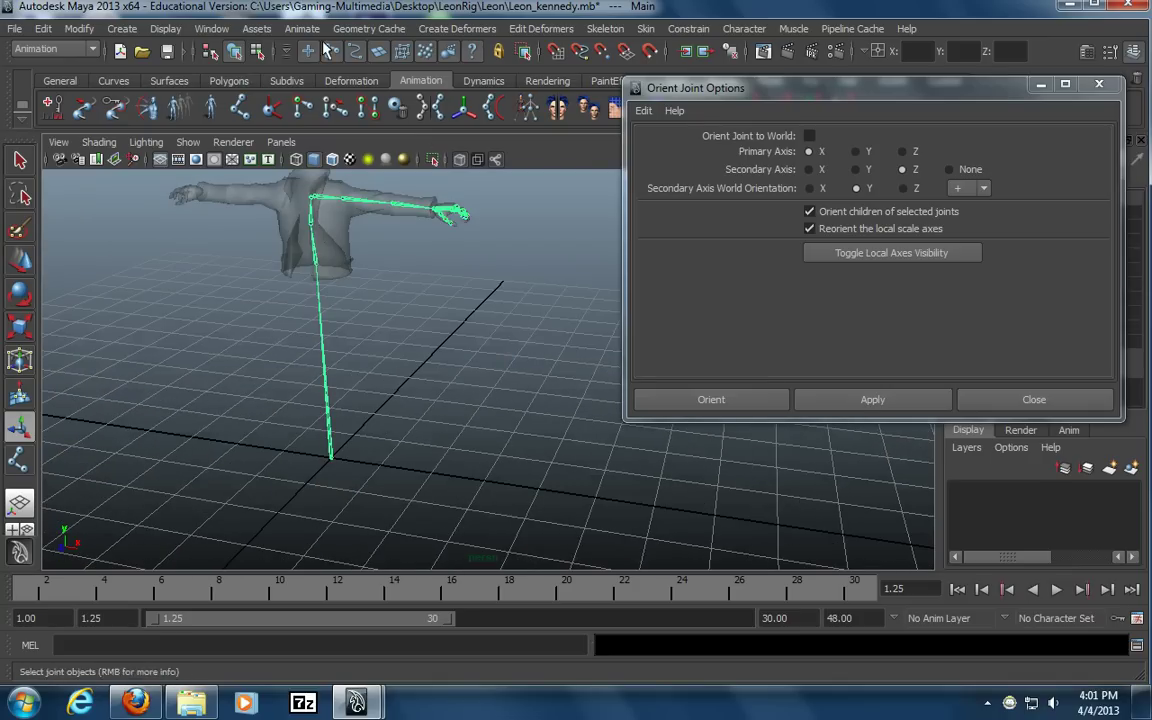
# Show the skeleton's local rotation axes in component mode, and return to object mode with Main selected
pyautogui.click(233, 51)
pyautogui.click(471, 52)
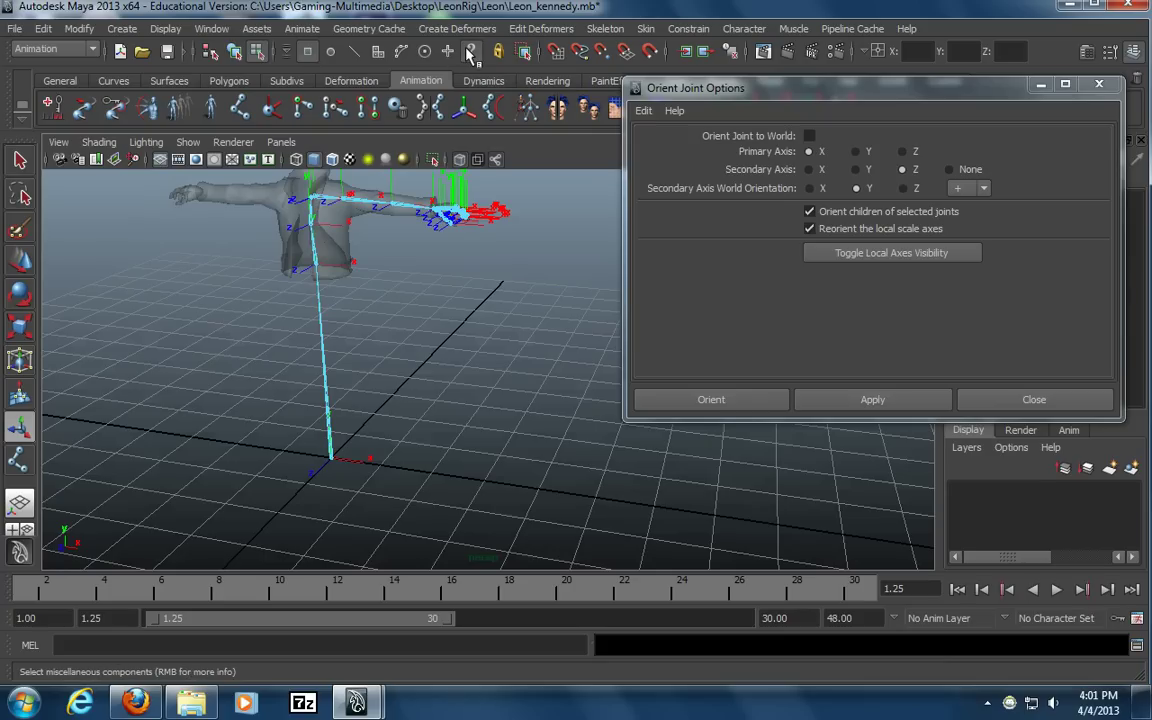
pyautogui.click(233, 51)
pyautogui.moveTo(384, 411); pyautogui.dragTo(284, 492)
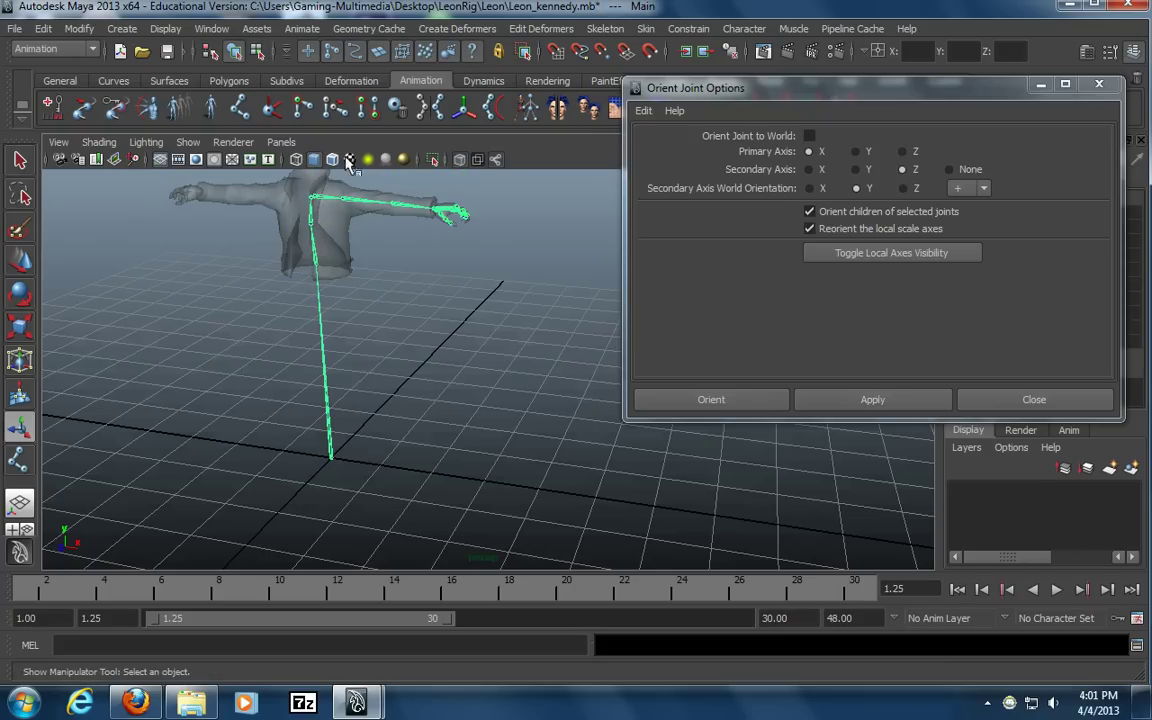
# Show the local rotation axes of the whole Main hierarchy using component mode with miscellaneous components selectable
pyautogui.click(257, 52)
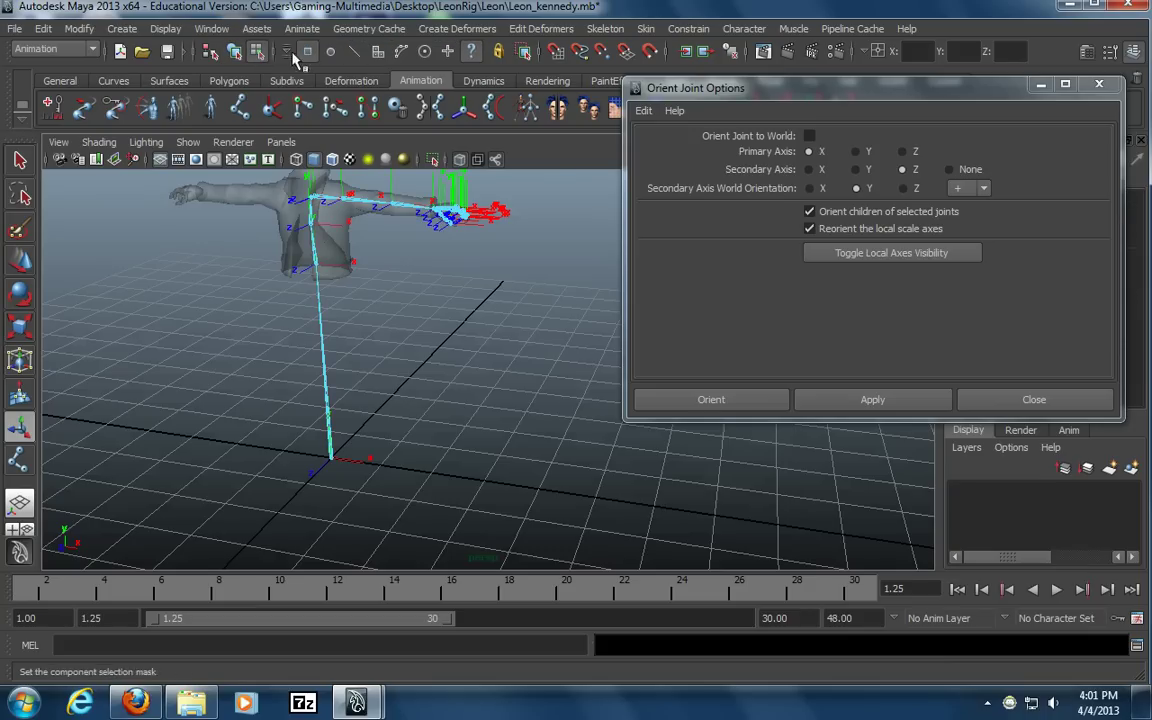
pyautogui.click(469, 55)
pyautogui.click(467, 56)
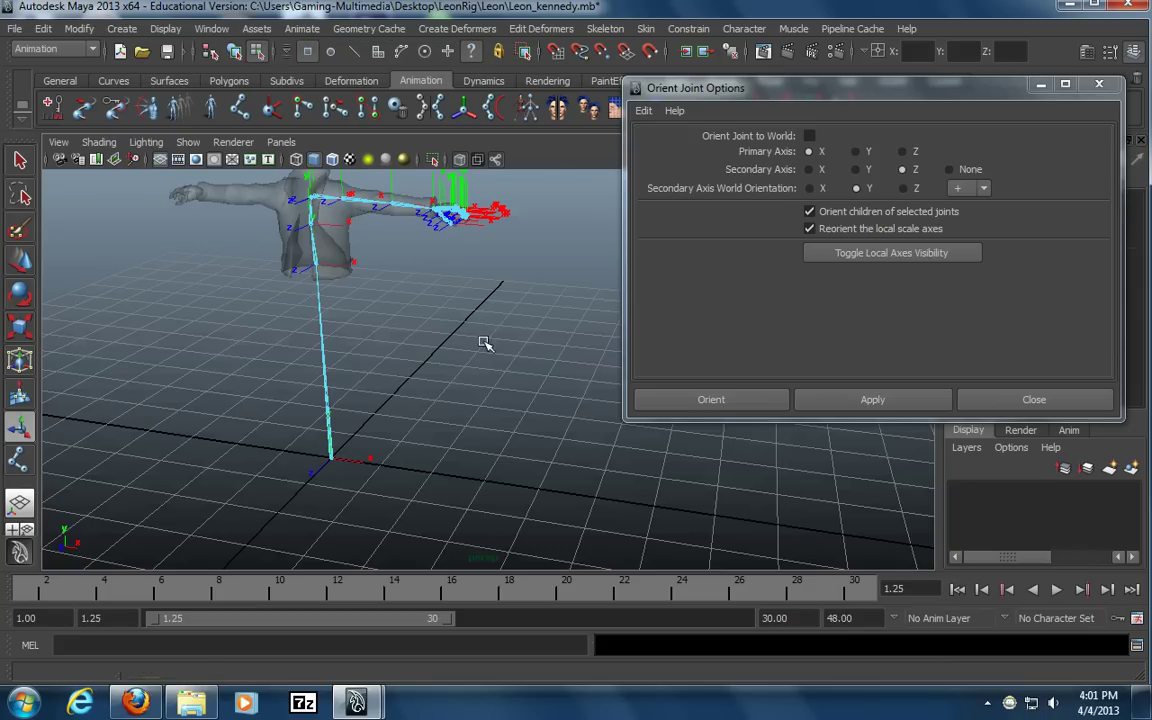
pyautogui.keyDown('alt'); pyautogui.moveTo(437, 314); pyautogui.dragTo(453, 363); pyautogui.keyUp('alt')
pyautogui.keyDown('alt'); pyautogui.moveTo(318, 362); pyautogui.dragTo(303, 406, button='middle'); pyautogui.keyUp('alt')
pyautogui.keyDown('alt'); pyautogui.moveTo(303, 406); pyautogui.dragTo(440, 402, button='right'); pyautogui.keyUp('alt')
pyautogui.keyDown('alt'); pyautogui.moveTo(424, 402); pyautogui.dragTo(441, 359, button='middle'); pyautogui.keyUp('alt')
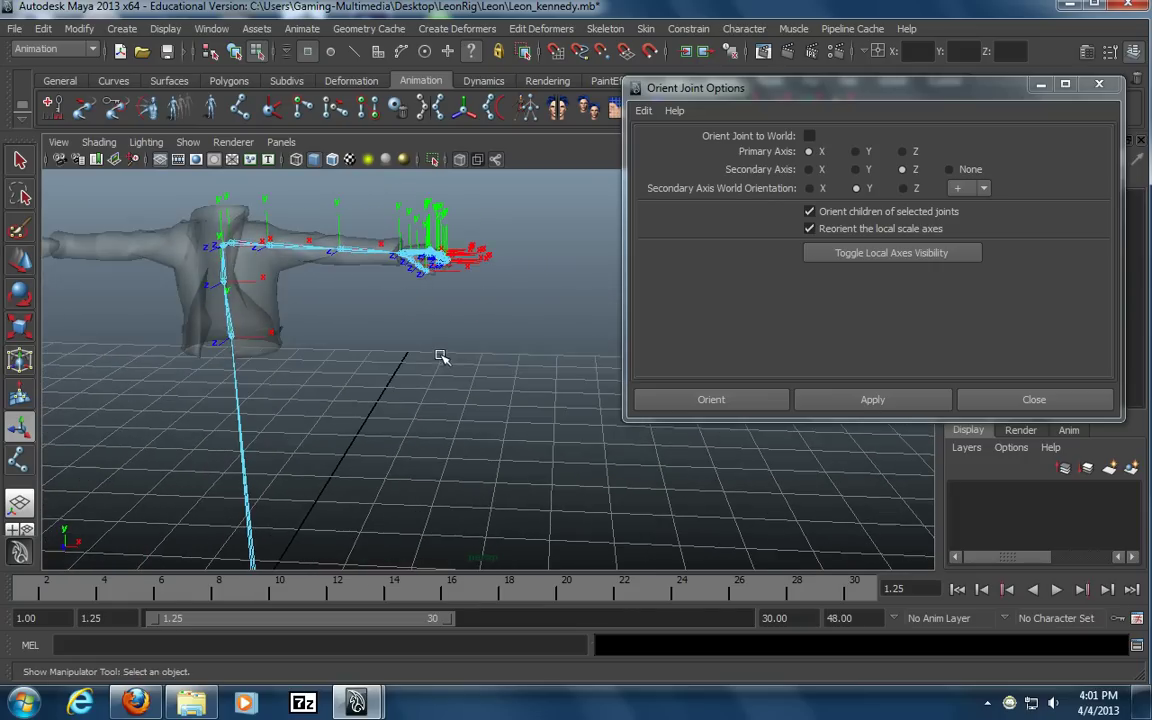
# Try to orient the Main hierarchy's joints with primary axis X, secondary axis Z and secondary axis world orientation +Y
pyautogui.keyDown('alt'); pyautogui.moveTo(368, 357); pyautogui.dragTo(368, 399, button='middle'); pyautogui.keyUp('alt')
pyautogui.keyDown('alt'); pyautogui.moveTo(368, 399); pyautogui.dragTo(652, 390, button='right'); pyautogui.keyUp('alt')
pyautogui.keyDown('alt'); pyautogui.moveTo(424, 347); pyautogui.dragTo(515, 427, button='middle'); pyautogui.keyUp('alt')
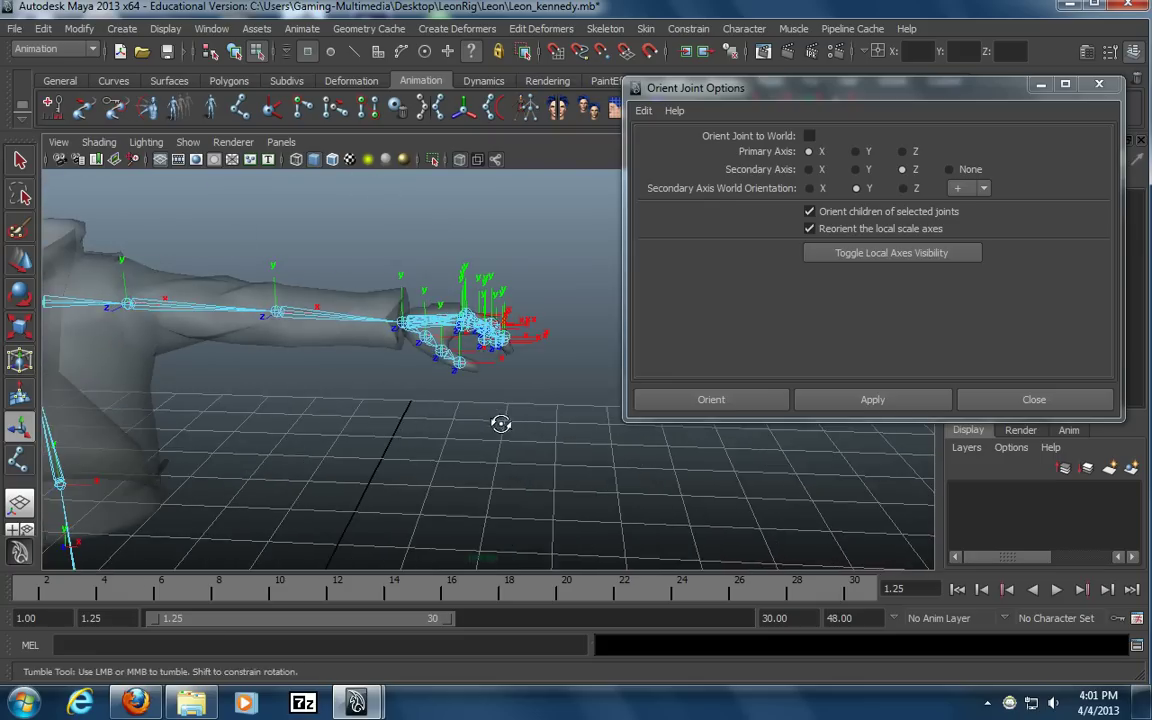
pyautogui.scroll(-10, 516, 427)
pyautogui.keyDown('alt'); pyautogui.moveTo(457, 378); pyautogui.dragTo(445, 386); pyautogui.keyUp('alt')
pyautogui.click(886, 83)
pyautogui.moveTo(886, 83); pyautogui.dragTo(878, 72)
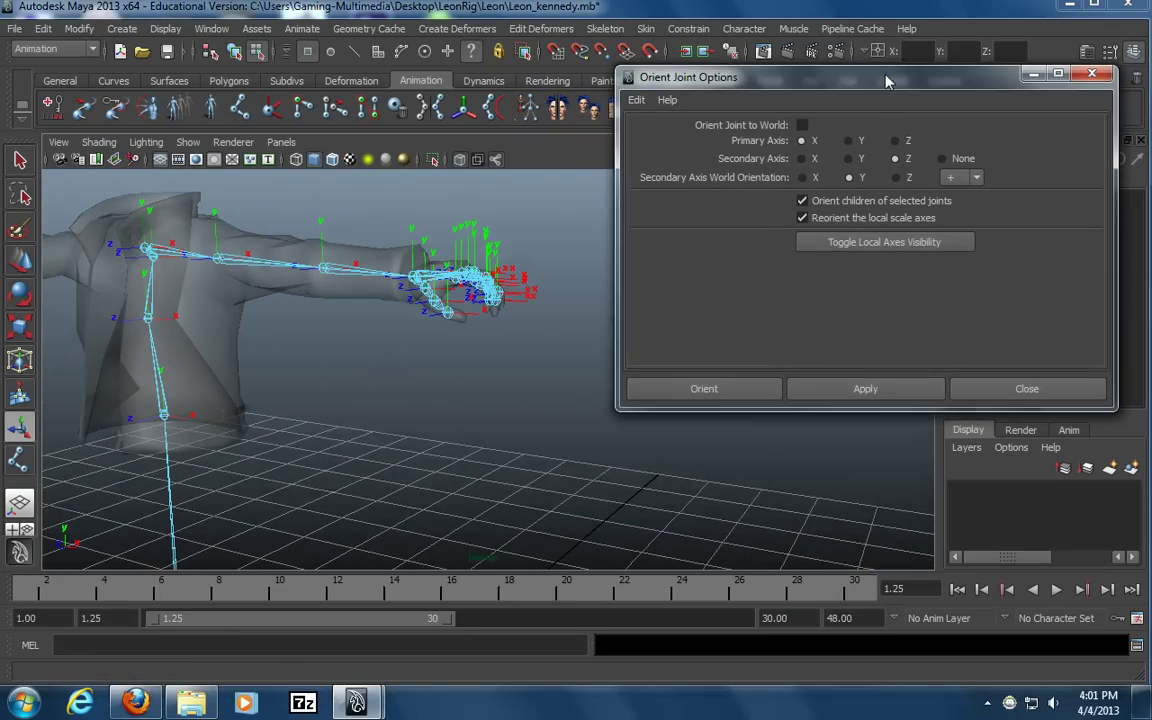
pyautogui.keyDown('alt'); pyautogui.moveTo(383, 363); pyautogui.dragTo(388, 350); pyautogui.keyUp('alt')
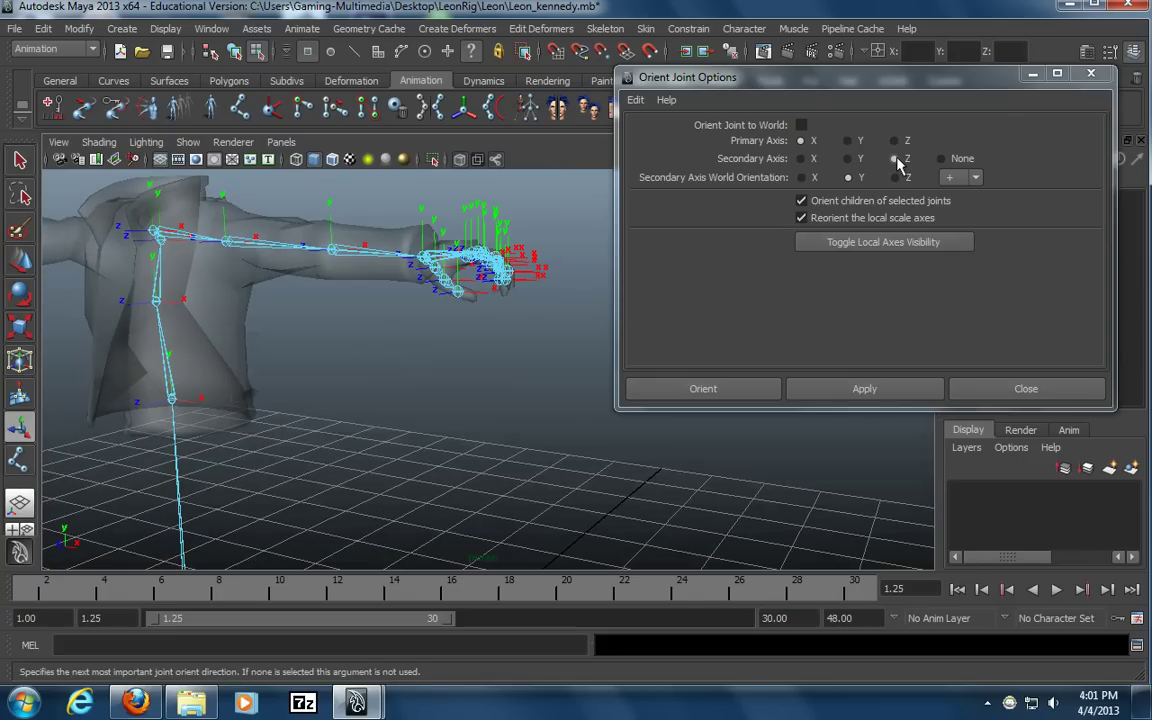
pyautogui.click(849, 178)
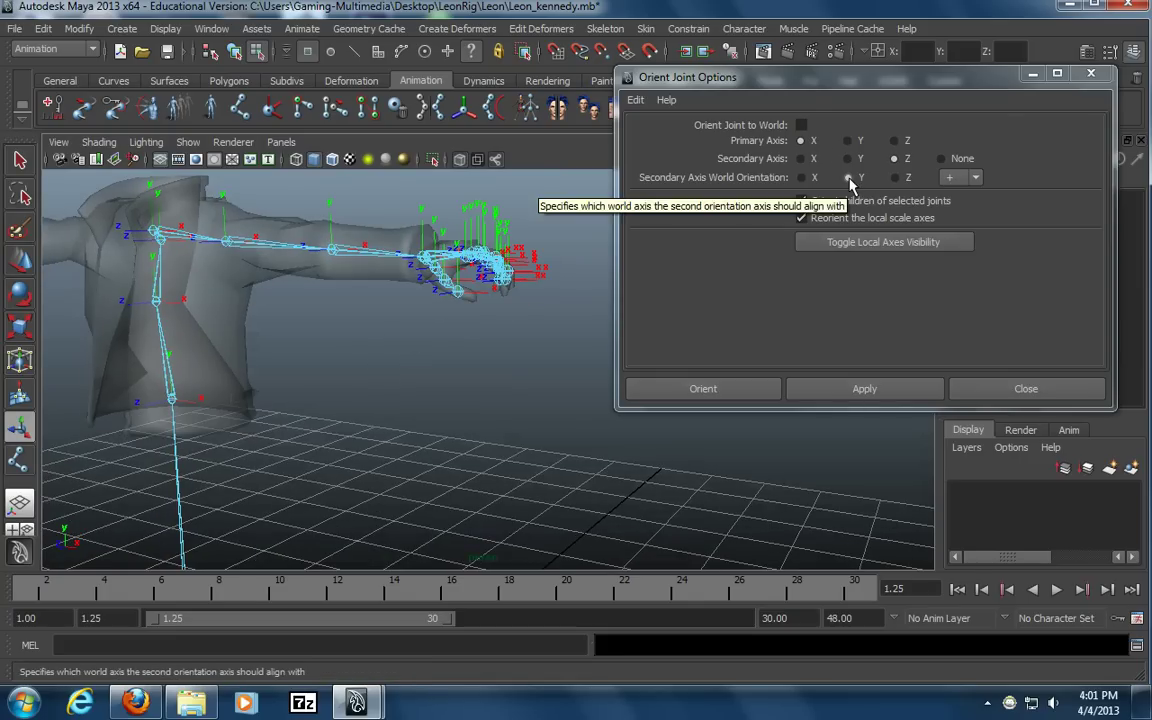
pyautogui.click(895, 390)
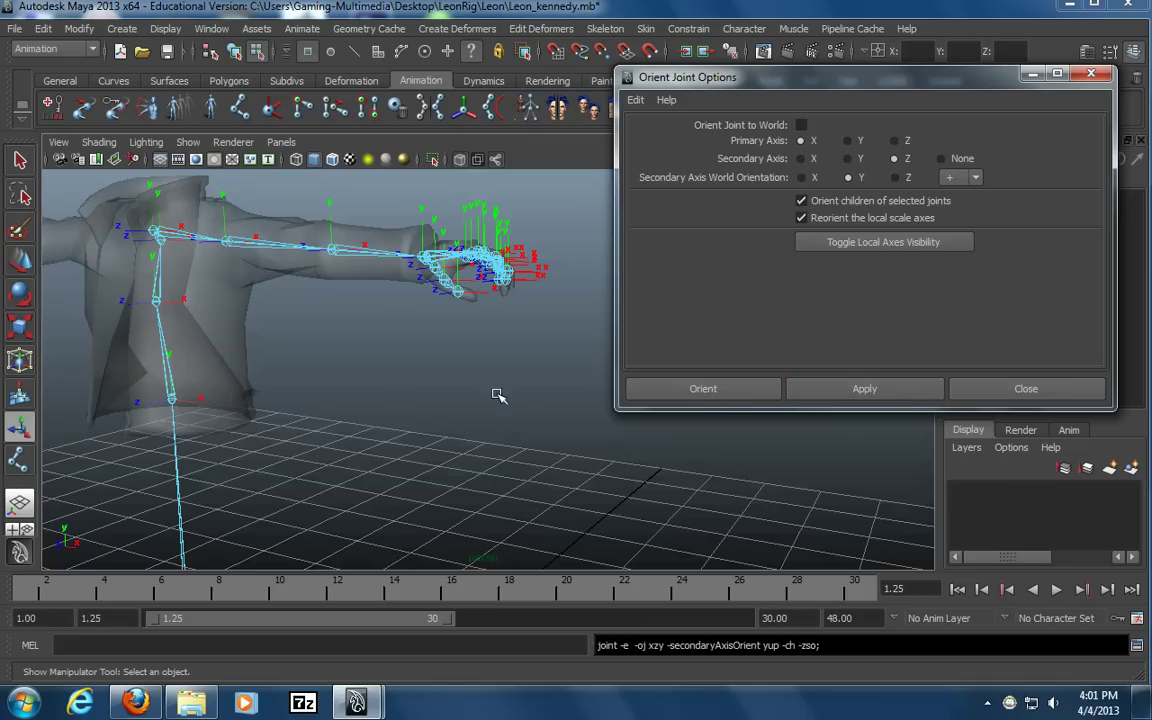
# Return to object mode and orient the thumb chain from LThumb1 with primary axis X, secondary axis Z and world orientation +Y
pyautogui.keyDown('alt'); pyautogui.moveTo(290, 346); pyautogui.dragTo(284, 366, button='middle'); pyautogui.keyUp('alt')
pyautogui.keyDown('alt'); pyautogui.moveTo(262, 368); pyautogui.dragTo(761, 393, button='right'); pyautogui.keyUp('alt')
pyautogui.keyDown('alt'); pyautogui.moveTo(456, 378); pyautogui.dragTo(481, 409, button='middle'); pyautogui.keyUp('alt')
pyautogui.keyDown('alt'); pyautogui.moveTo(400, 391); pyautogui.dragTo(505, 393); pyautogui.keyUp('alt')
pyautogui.keyDown('alt'); pyautogui.moveTo(382, 378); pyautogui.dragTo(435, 391, button='middle'); pyautogui.keyUp('alt')
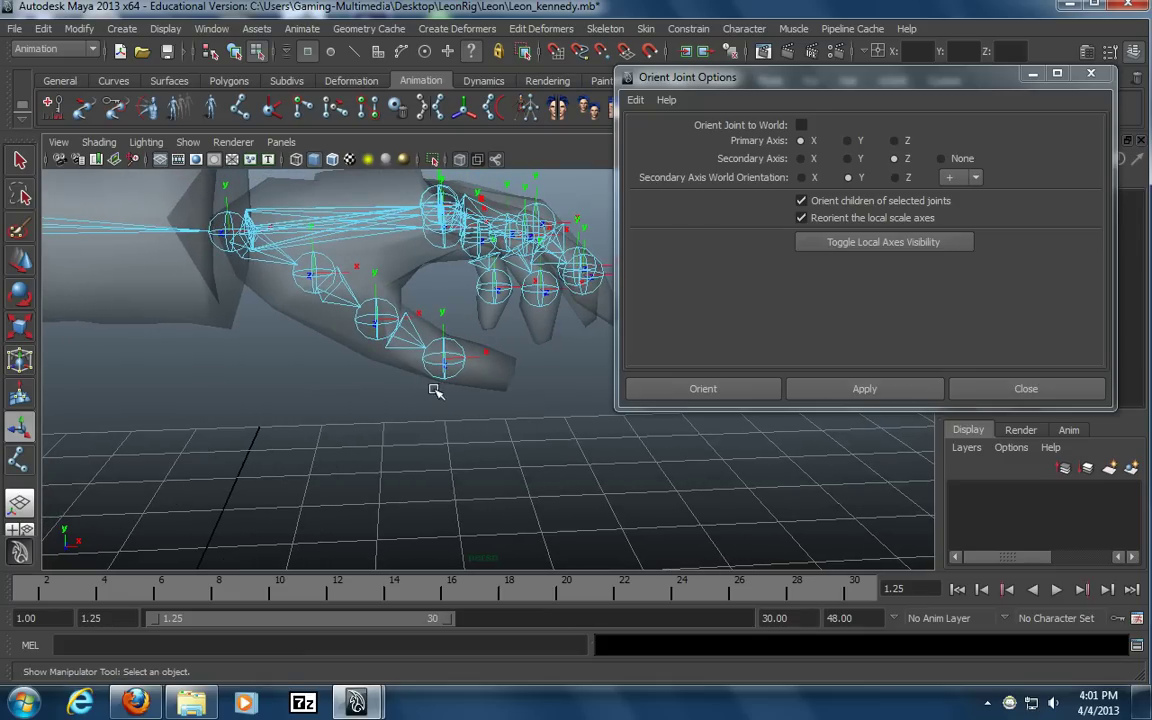
pyautogui.click(240, 53)
pyautogui.click(304, 342)
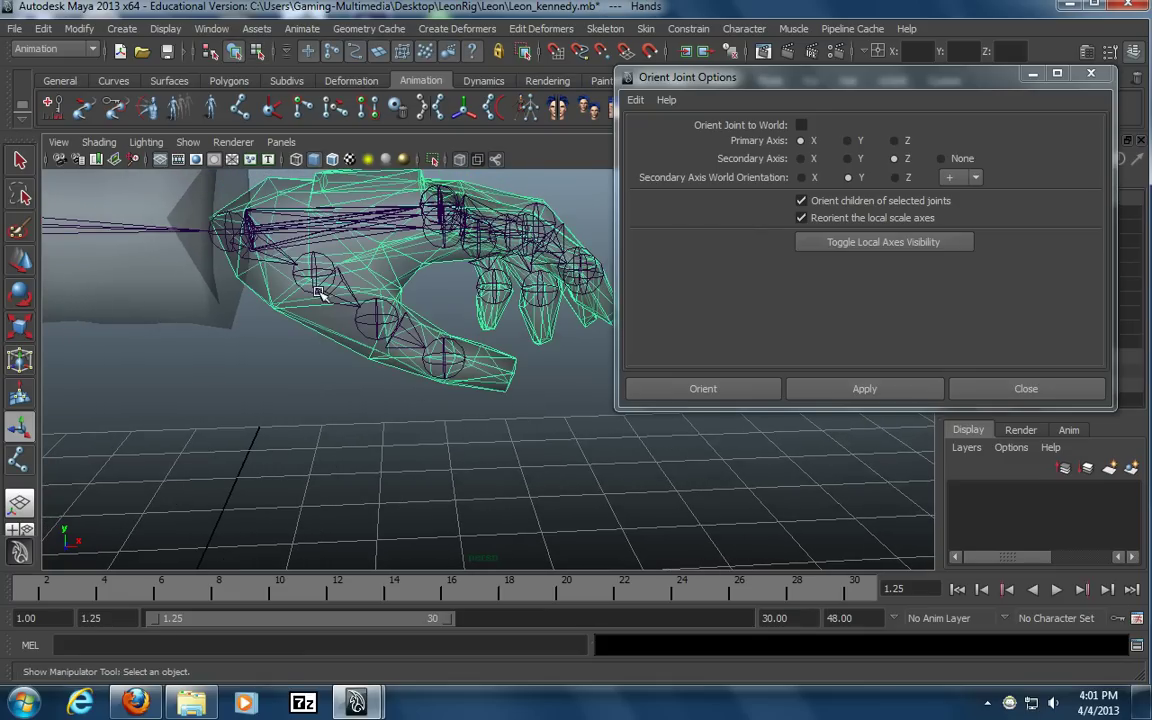
pyautogui.click(318, 292)
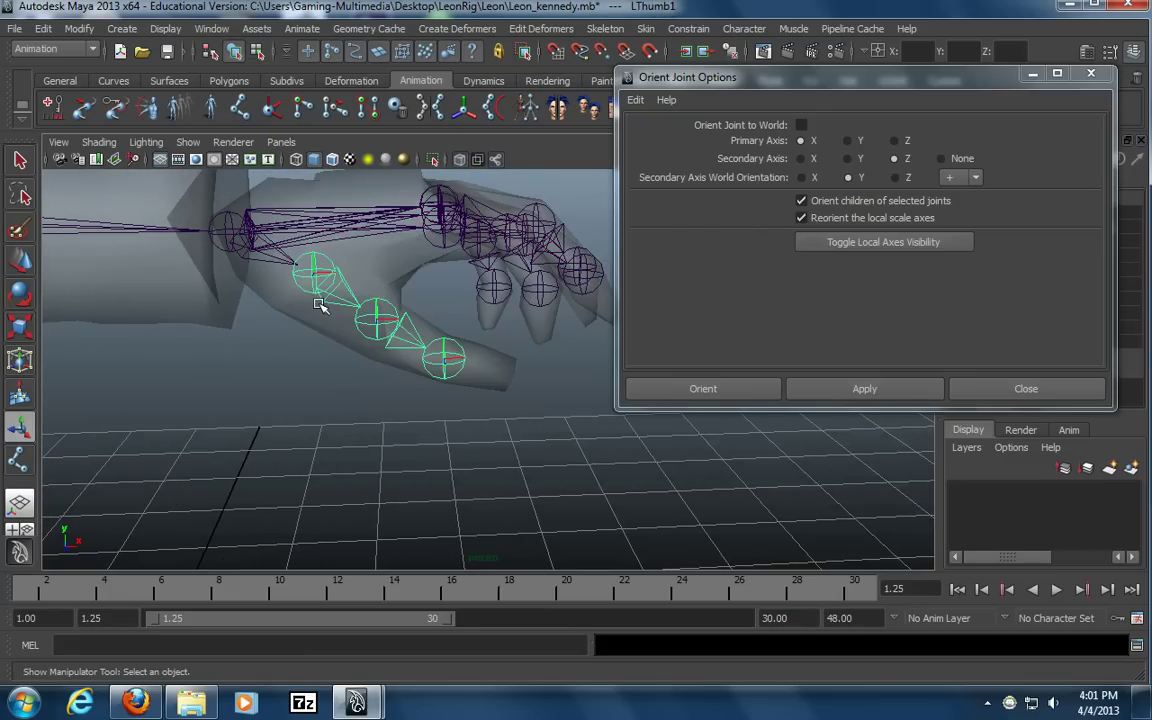
pyautogui.click(855, 389)
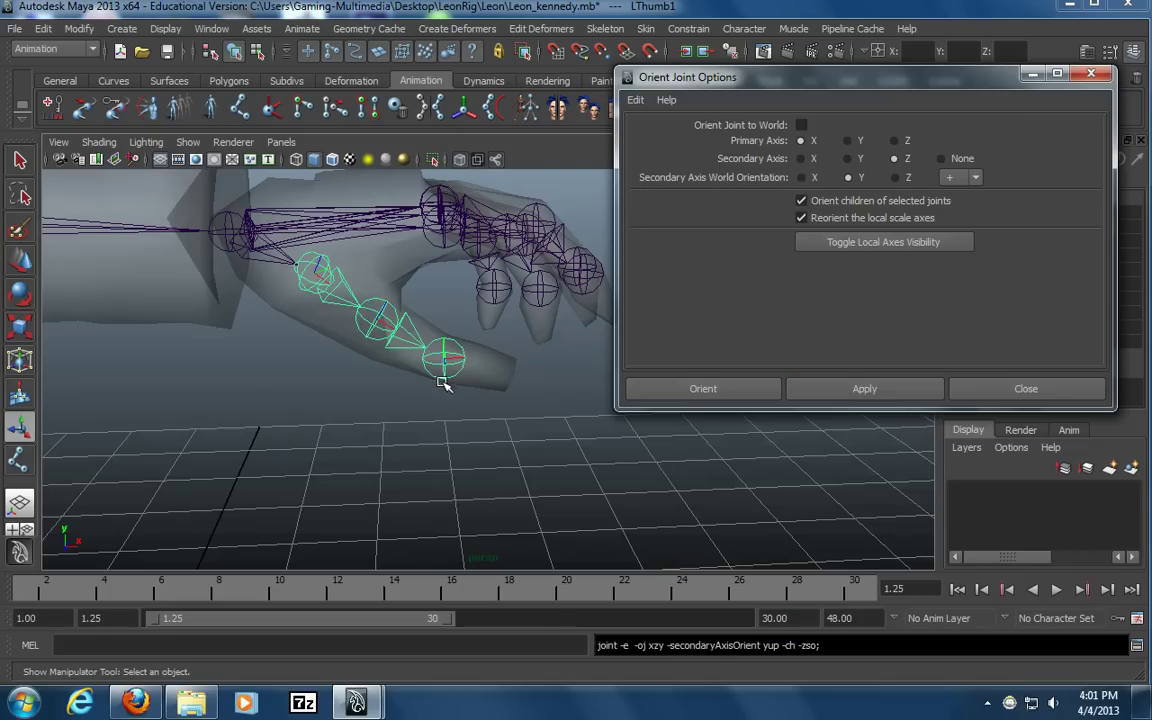
# Orient LThumb3 and the LPointer1 and LMiddle1 chains with primary axis X, secondary axis Z and world orientation +Y
pyautogui.click(441, 375)
pyautogui.click(846, 392)
pyautogui.keyDown('alt'); pyautogui.moveTo(470, 462); pyautogui.dragTo(385, 335); pyautogui.keyUp('alt')
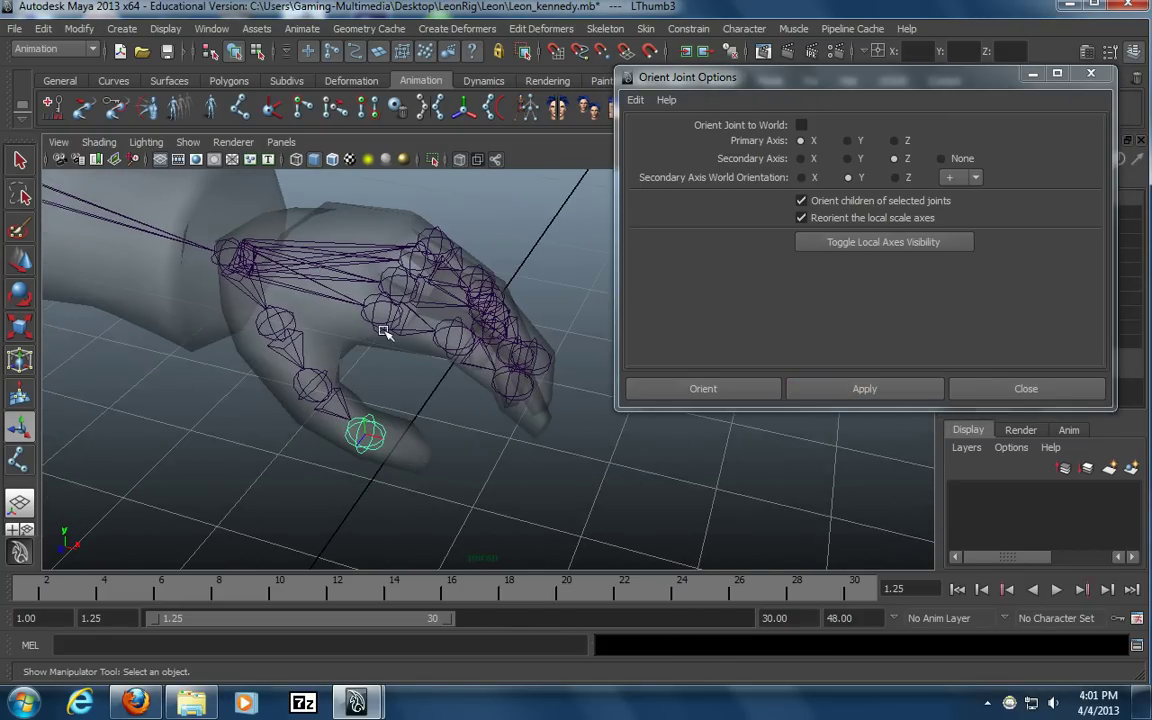
pyautogui.click(385, 330)
pyautogui.click(842, 392)
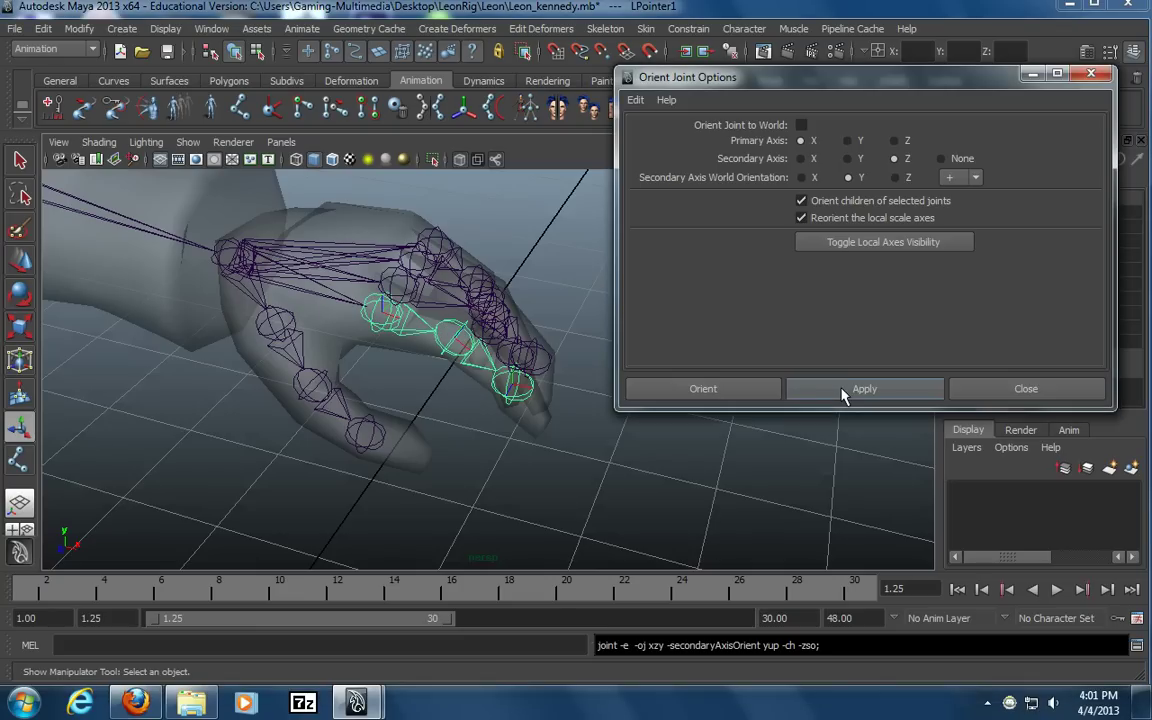
pyautogui.keyDown('alt'); pyautogui.moveTo(415, 412); pyautogui.dragTo(411, 352); pyautogui.keyUp('alt')
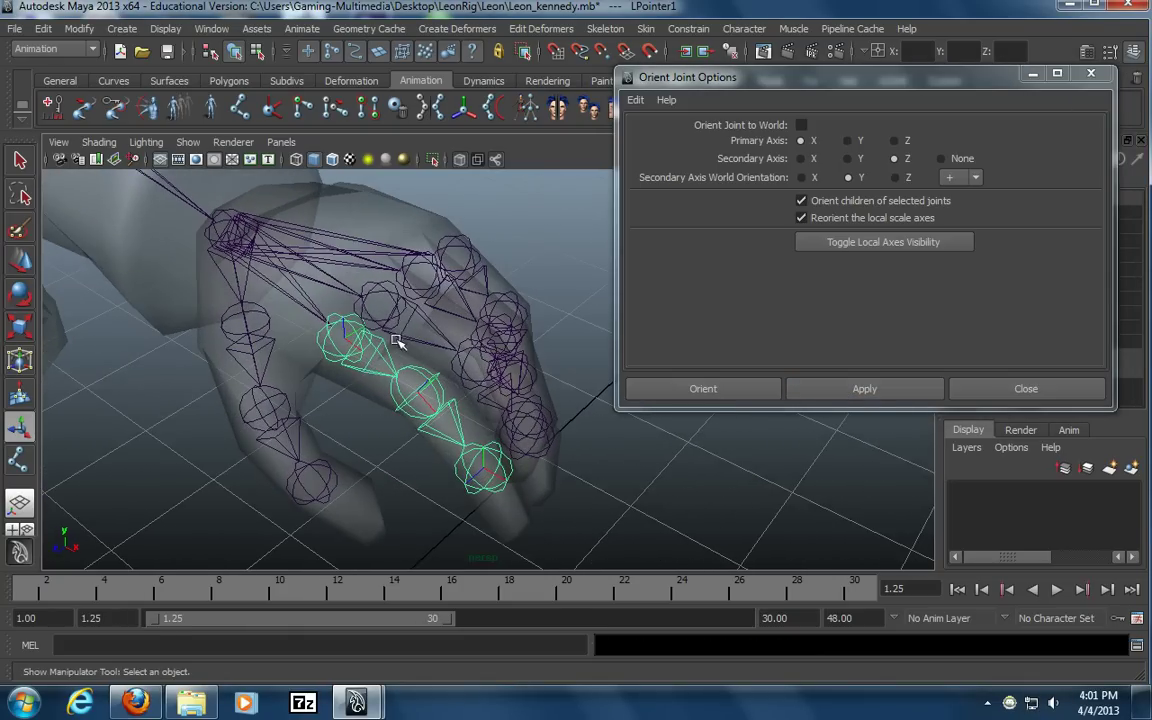
pyautogui.click(397, 318)
pyautogui.click(893, 392)
# Select Spine2 and, in component mode, examine the local rotation axes of the left hand and thumb joints
pyautogui.keyDown('alt'); pyautogui.moveTo(496, 443); pyautogui.dragTo(540, 397); pyautogui.keyUp('alt')
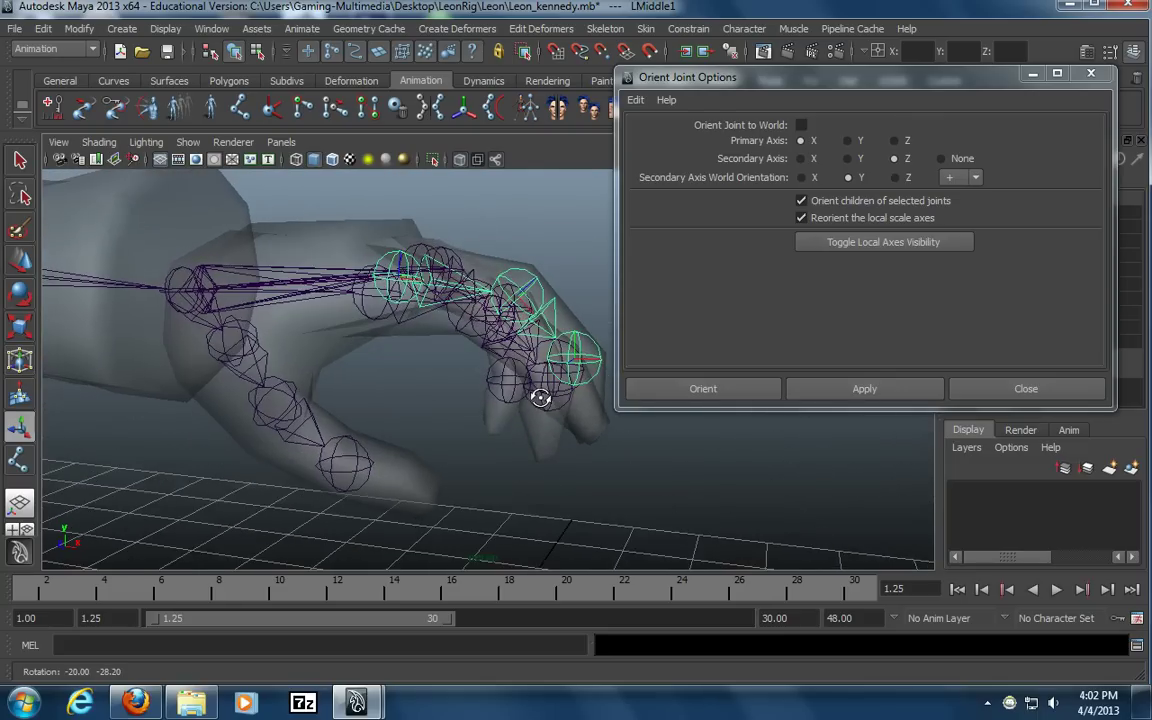
pyautogui.keyDown('alt'); pyautogui.moveTo(540, 397); pyautogui.dragTo(141, 369, button='right'); pyautogui.keyUp('alt')
pyautogui.keyDown('alt'); pyautogui.moveTo(141, 369); pyautogui.dragTo(454, 356, button='middle'); pyautogui.keyUp('alt')
pyautogui.click(212, 388)
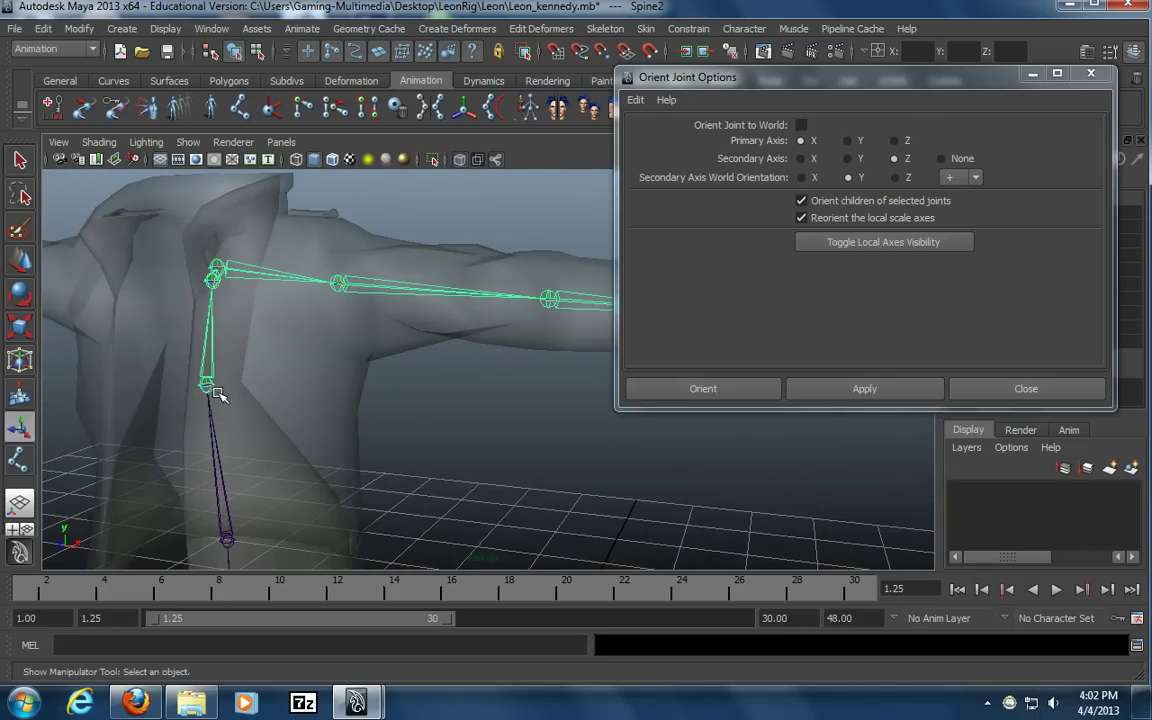
pyautogui.click(258, 52)
pyautogui.keyDown('alt'); pyautogui.moveTo(300, 290); pyautogui.dragTo(64, 260, button='middle'); pyautogui.keyUp('alt')
pyautogui.keyDown('alt'); pyautogui.moveTo(329, 264); pyautogui.dragTo(170, 275, button='middle'); pyautogui.keyUp('alt')
pyautogui.keyDown('alt'); pyautogui.moveTo(170, 275); pyautogui.dragTo(394, 297, button='right'); pyautogui.keyUp('alt')
pyautogui.keyDown('alt'); pyautogui.moveTo(393, 297); pyautogui.dragTo(320, 300); pyautogui.keyUp('alt')
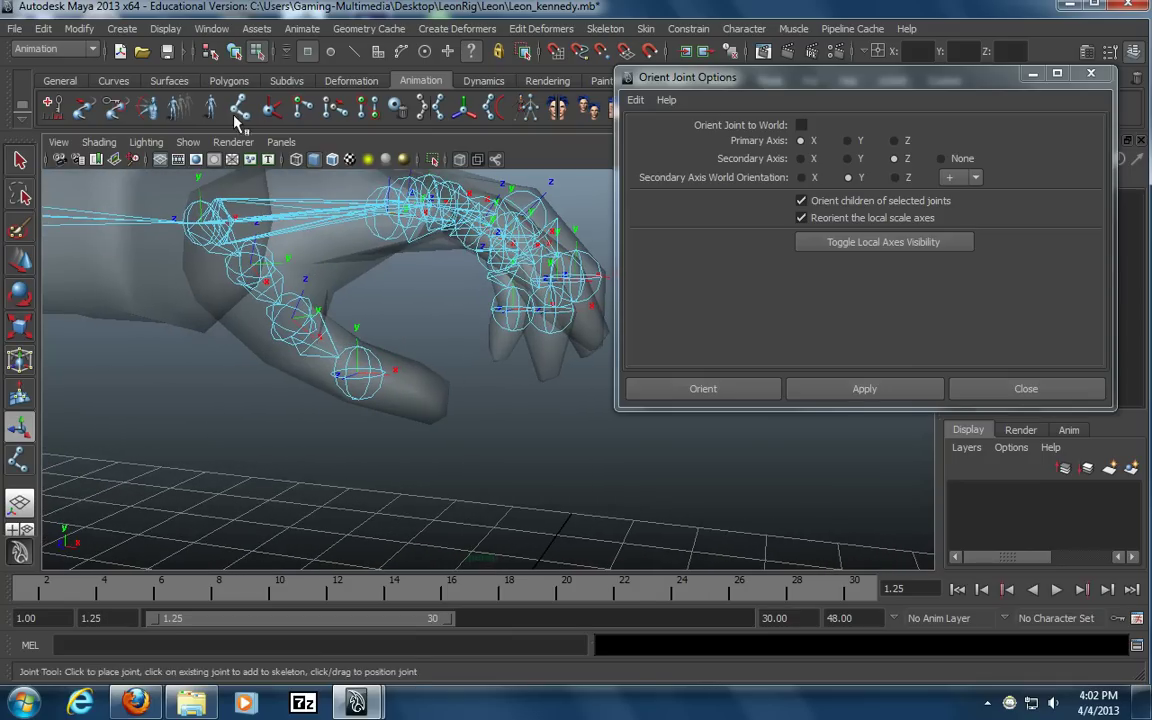
# Return to object mode and orient the LThumb1 chain with secondary axis Y and secondary axis world orientation Z
pyautogui.click(233, 52)
pyautogui.click(352, 280)
pyautogui.click(232, 255)
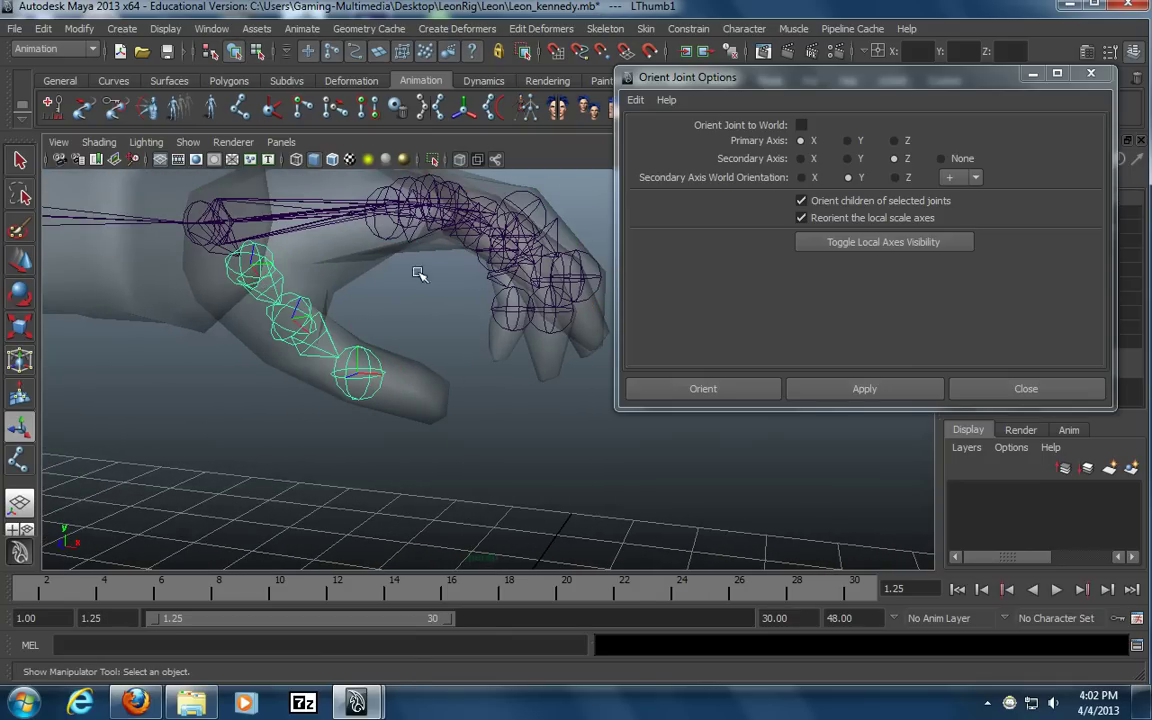
pyautogui.click(852, 159)
pyautogui.click(896, 178)
pyautogui.click(835, 392)
pyautogui.moveTo(298, 373)
pyautogui.keyDown('alt'); pyautogui.mouseDown()
pyautogui.moveTo(311, 368)
pyautogui.moveTo(302, 373)
pyautogui.mouseUp(); pyautogui.keyUp('alt')
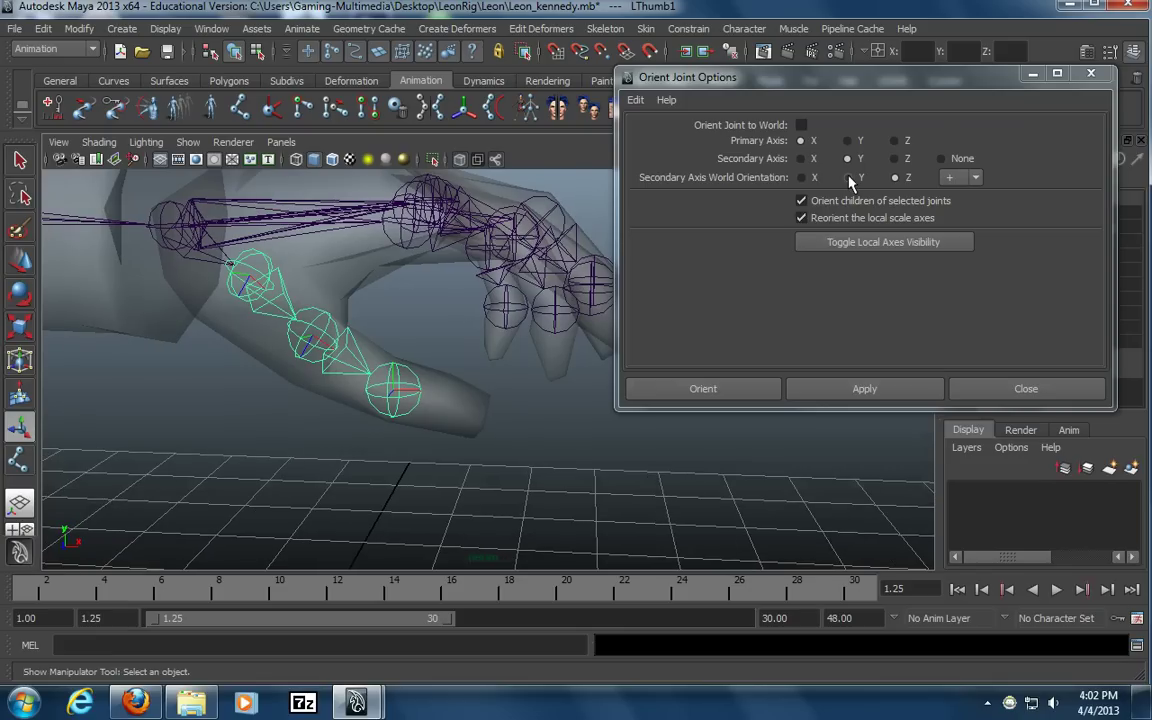
# Orient the LThumb1 chain with secondary axis Z and secondary axis world orientation Y for comparison
pyautogui.click(849, 178)
pyautogui.click(895, 159)
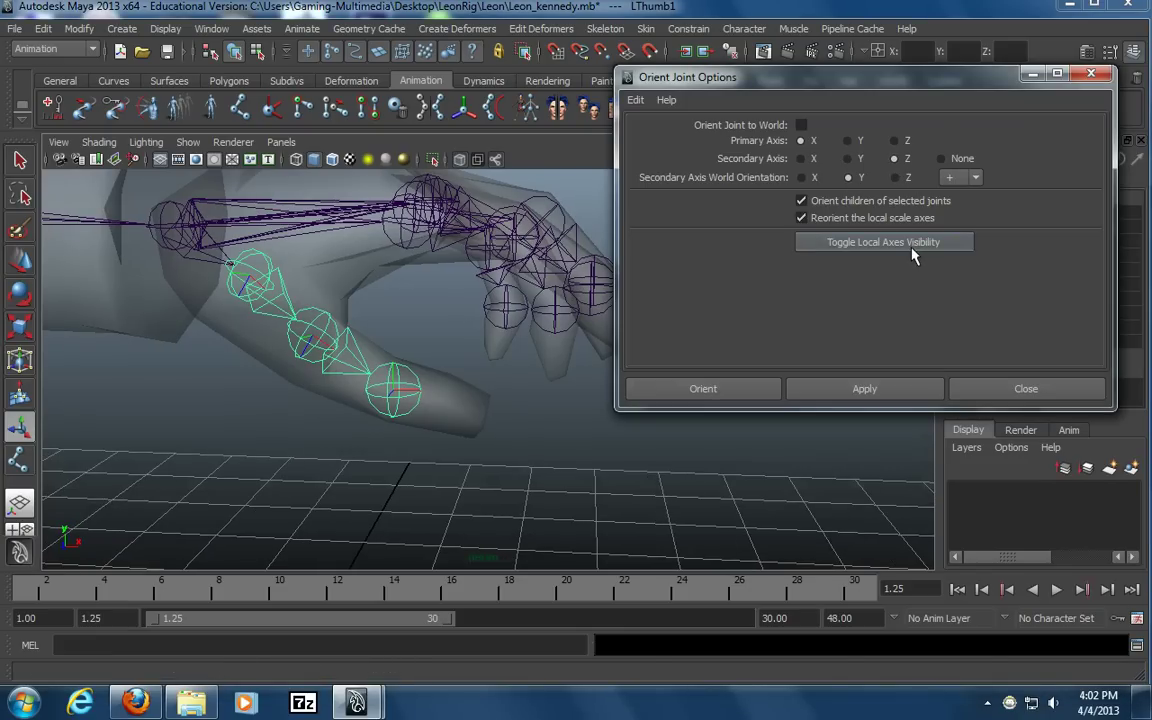
pyautogui.click(870, 388)
pyautogui.click(848, 390)
pyautogui.keyDown('alt'); pyautogui.moveTo(240, 350); pyautogui.dragTo(278, 360); pyautogui.keyUp('alt')
# Reorient the LThumb1 chain with secondary axis Y and secondary axis world orientation Z
pyautogui.click(847, 158)
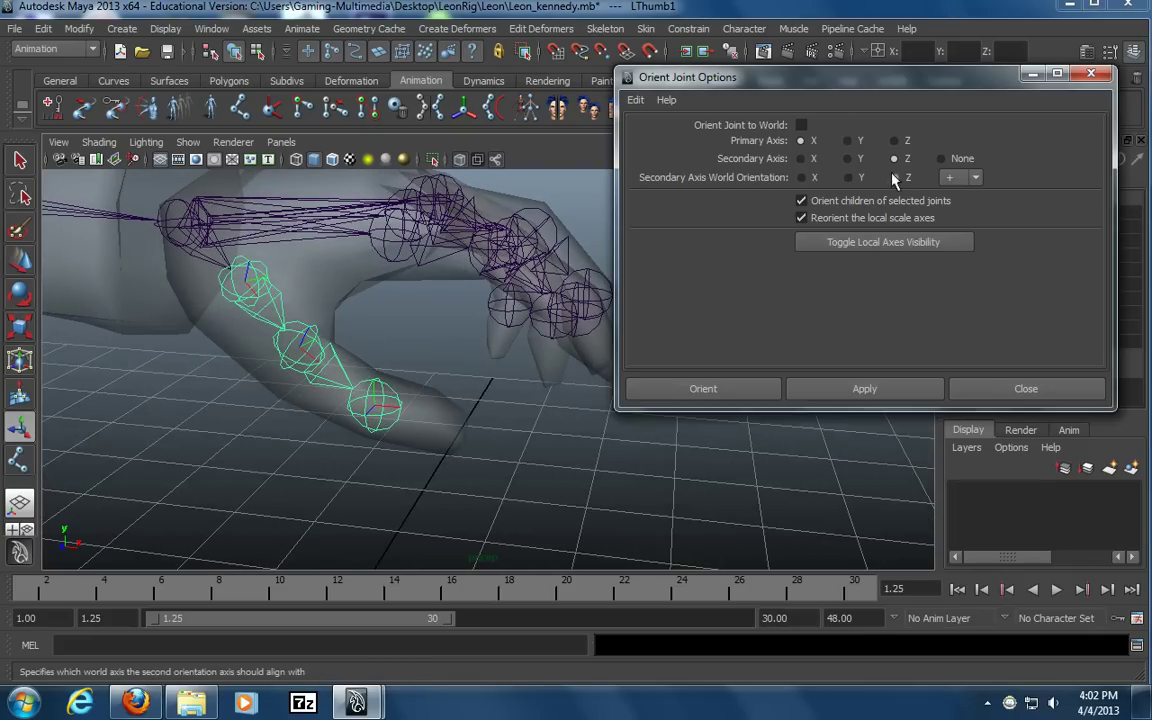
pyautogui.click(900, 391)
pyautogui.keyDown('alt'); pyautogui.moveTo(328, 385); pyautogui.dragTo(346, 418); pyautogui.keyUp('alt')
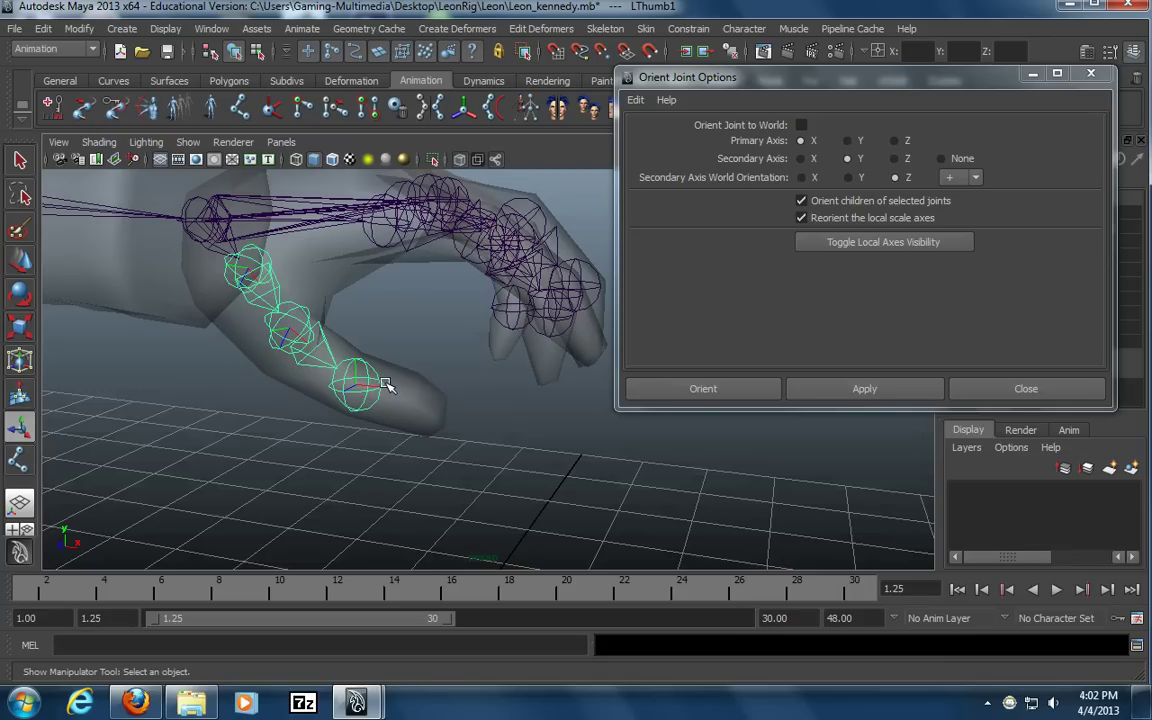
# Add a joint LThumb4 under LThumb3 at the thumb's tip, and orient LThumb3 with secondary axis Y and world orientation Z
pyautogui.keyDown('alt'); pyautogui.moveTo(385, 388); pyautogui.dragTo(378, 423); pyautogui.keyUp('alt')
pyautogui.click(312, 397)
pyautogui.press('Down')
pyautogui.press('w')
pyautogui.moveTo(332, 390); pyautogui.dragTo(437, 406)
pyautogui.click(330, 390)
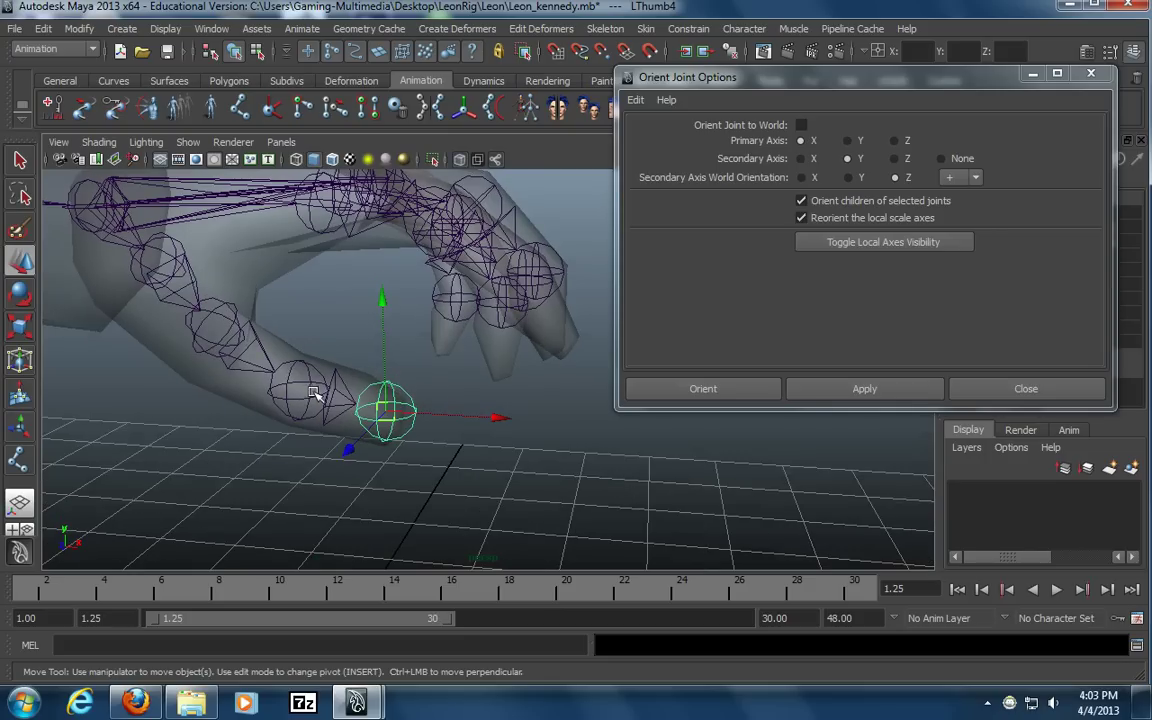
pyautogui.click(866, 388)
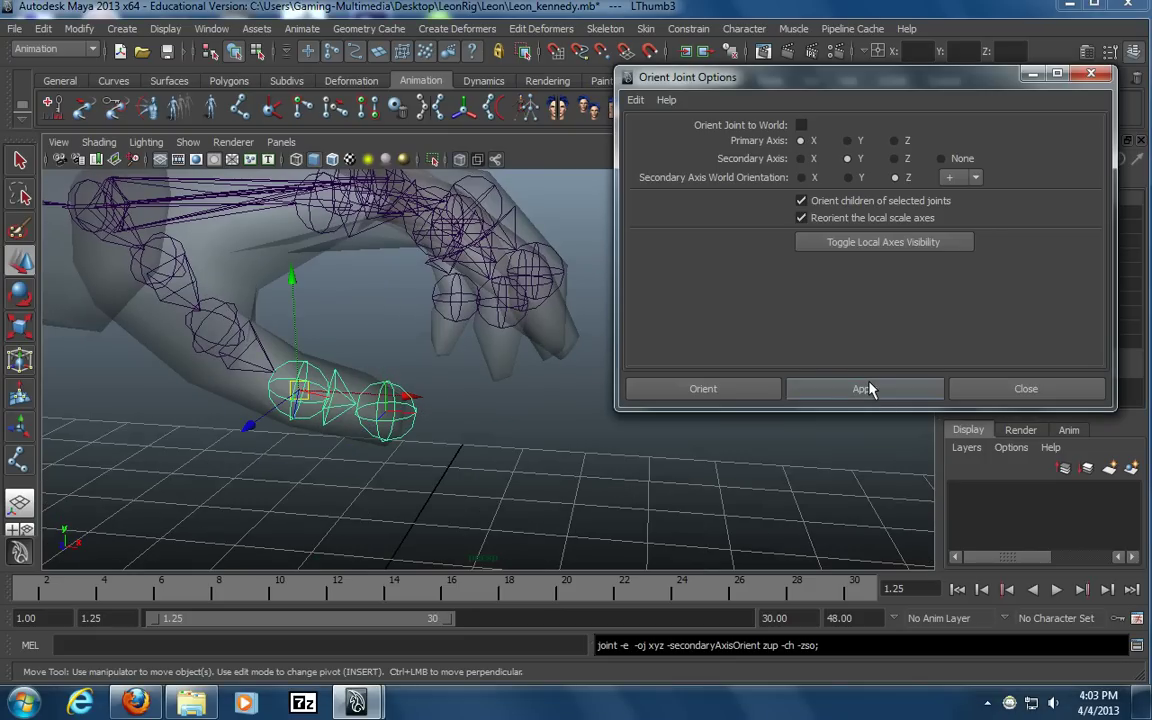
# Duplicate the end joints LPointer3, LMiddle3, LRing3 and LPinky3 as LPointer4, LMiddle4, LRing4 and LPinky4
pyautogui.click(471, 465)
pyautogui.keyDown('alt'); pyautogui.moveTo(471, 465); pyautogui.dragTo(432, 395); pyautogui.keyUp('alt')
pyautogui.click(363, 355)
pyautogui.keyDown('shift'); pyautogui.click(418, 342); pyautogui.keyUp('shift')
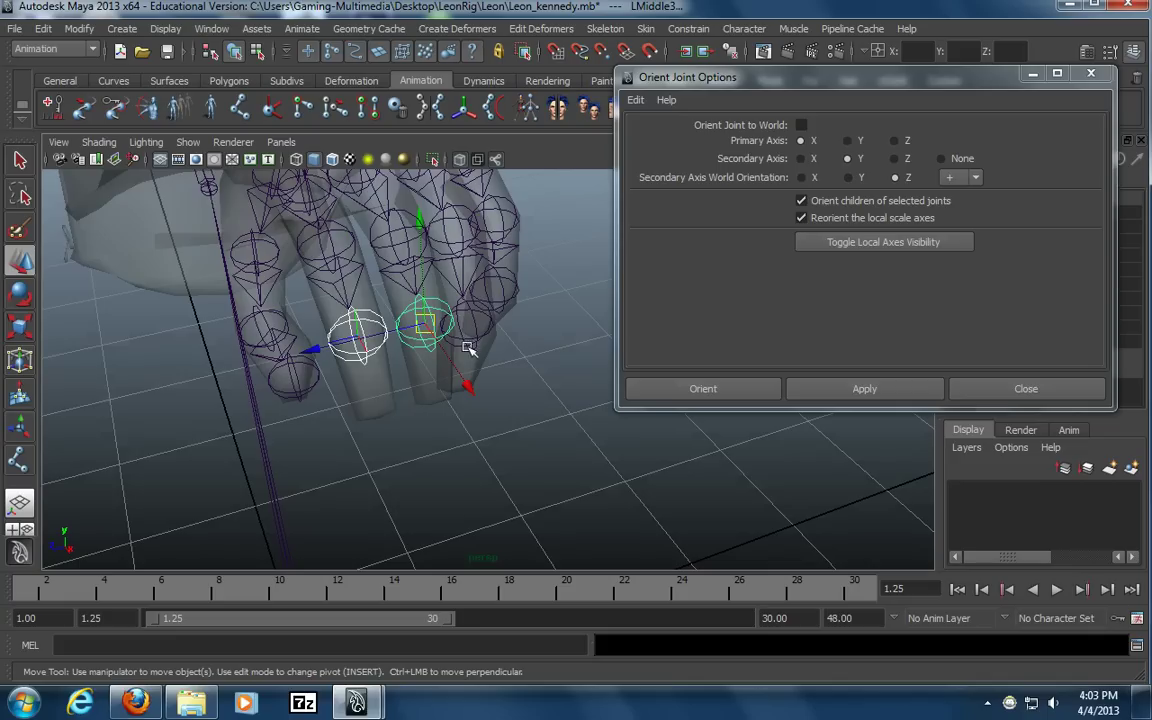
pyautogui.keyDown('shift'); pyautogui.click(486, 343); pyautogui.keyUp('shift')
pyautogui.keyDown('alt'); pyautogui.moveTo(515, 322); pyautogui.dragTo(468, 340); pyautogui.keyUp('alt')
pyautogui.hotkey('ctrl', 'z')
pyautogui.keyDown('shift'); pyautogui.click(475, 335); pyautogui.keyUp('shift')
pyautogui.keyDown('shift'); pyautogui.click(508, 304); pyautogui.keyUp('shift')
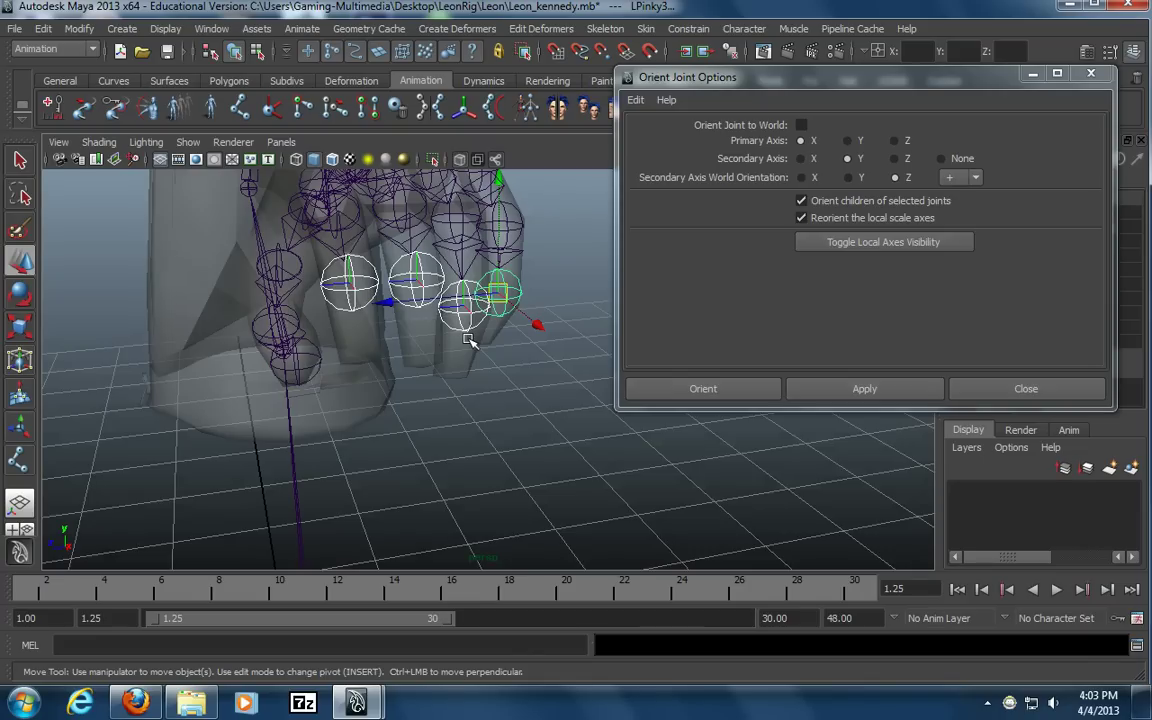
pyautogui.keyDown('alt'); pyautogui.moveTo(470, 341); pyautogui.dragTo(389, 313); pyautogui.keyUp('alt')
pyautogui.keyDown('alt'); pyautogui.moveTo(461, 277); pyautogui.dragTo(388, 363); pyautogui.keyUp('alt')
pyautogui.press('Down')
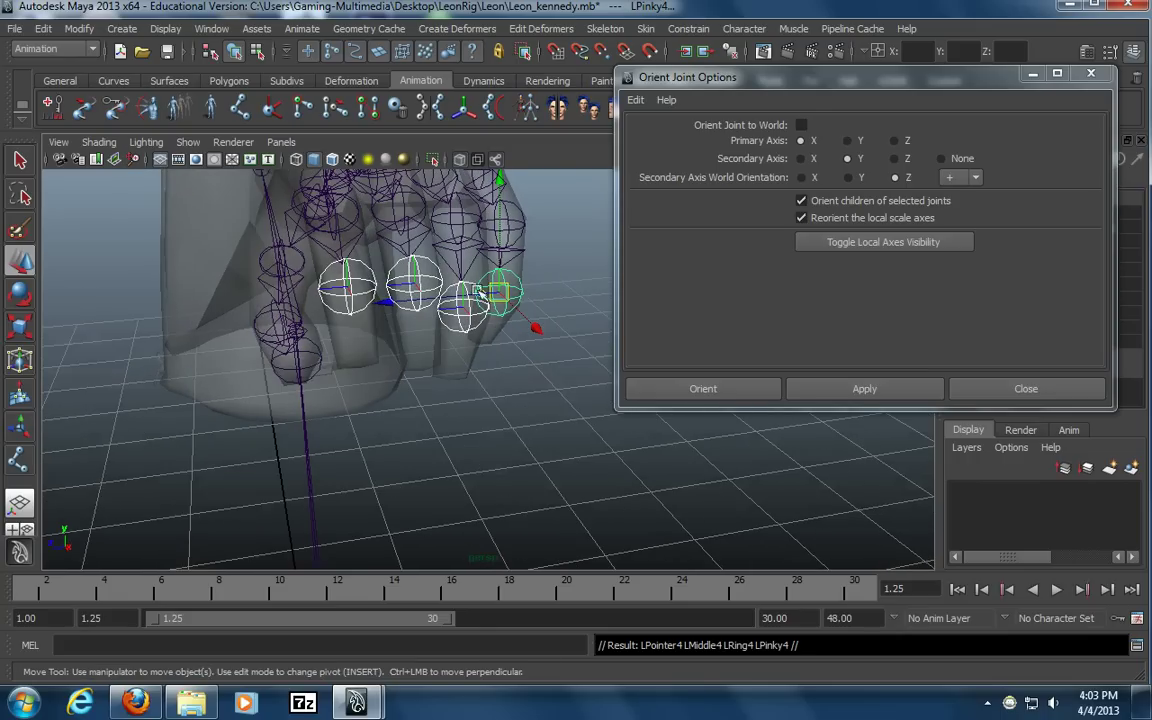
# Move LPointer4, LMiddle4, LRing4 and LPinky4 down to the tips of their fingers
pyautogui.keyDown('alt'); pyautogui.moveTo(503, 234); pyautogui.dragTo(409, 398); pyautogui.keyUp('alt')
pyautogui.keyDown('alt'); pyautogui.moveTo(409, 398); pyautogui.dragTo(175, 390, button='middle'); pyautogui.keyUp('alt')
pyautogui.moveTo(360, 420)
pyautogui.keyDown('alt'); pyautogui.mouseDown()
pyautogui.moveTo(388, 398)
pyautogui.moveTo(380, 408)
pyautogui.mouseUp(); pyautogui.keyUp('alt')
pyautogui.click(291, 420)
pyautogui.keyDown('alt'); pyautogui.moveTo(290, 420); pyautogui.dragTo(334, 347); pyautogui.keyUp('alt')
pyautogui.click(304, 377)
pyautogui.click(329, 360)
pyautogui.click(393, 373)
pyautogui.hotkey('ctrl', 'z')
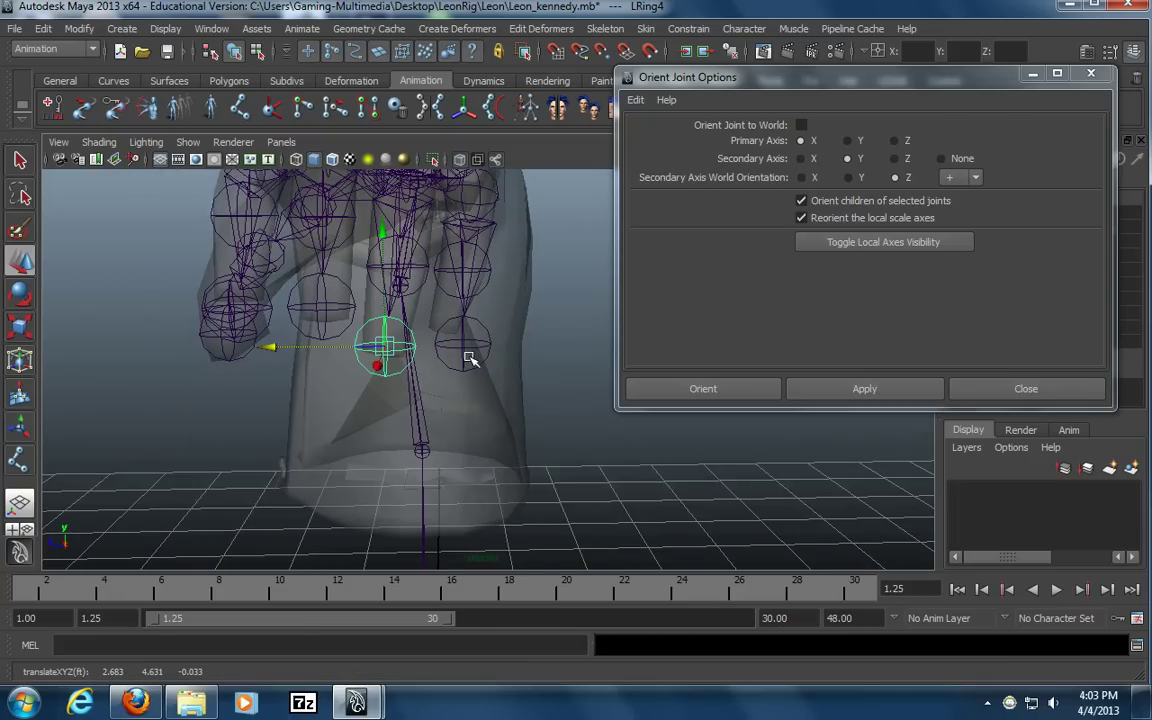
pyautogui.click(465, 348)
pyautogui.keyDown('alt'); pyautogui.moveTo(447, 343); pyautogui.dragTo(370, 385); pyautogui.keyUp('alt')
pyautogui.click(422, 424)
pyautogui.moveTo(422, 424); pyautogui.dragTo(451, 453)
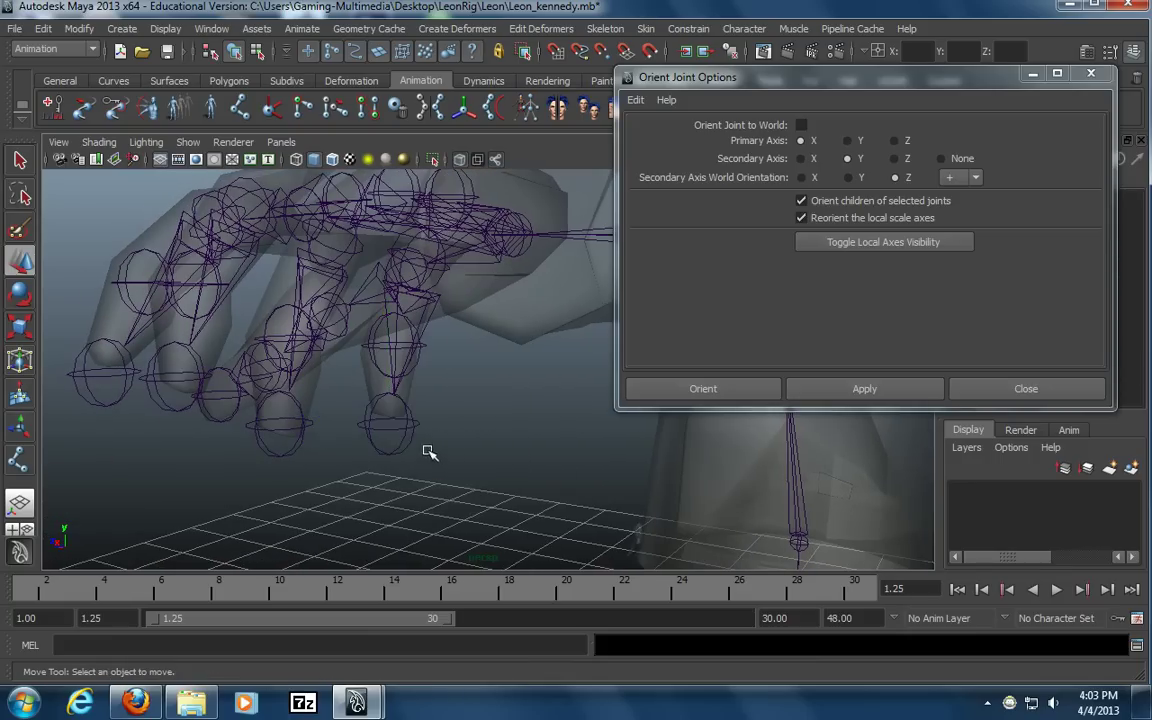
# Parent LPinky4 to LPinky3 and LRing4 to LRing3
pyautogui.press('Up')
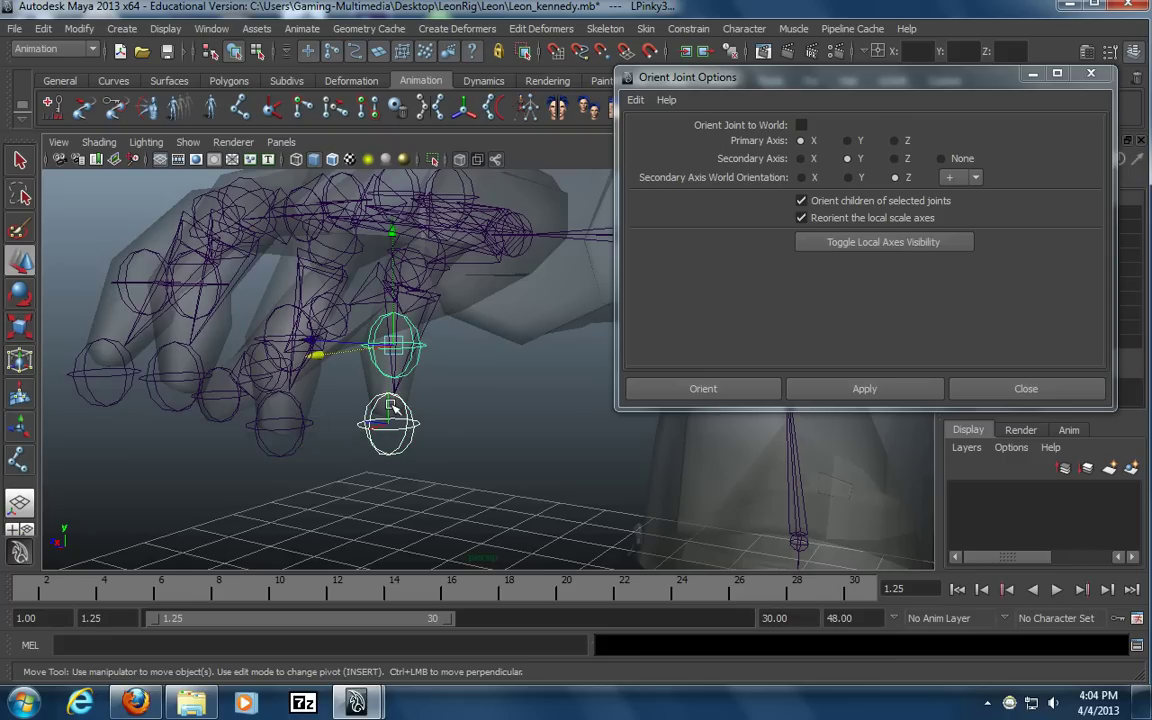
pyautogui.press('Down')
pyautogui.click(278, 453)
pyautogui.keyDown('alt'); pyautogui.moveTo(293, 437); pyautogui.dragTo(326, 420); pyautogui.keyUp('alt')
pyautogui.click(326, 392)
pyautogui.press('Down')
# Parent LMiddle4 to LMiddle3 and LPointer4 to LPointer3
pyautogui.keyDown('alt'); pyautogui.moveTo(275, 390); pyautogui.dragTo(393, 412); pyautogui.keyUp('alt')
pyautogui.click(348, 444)
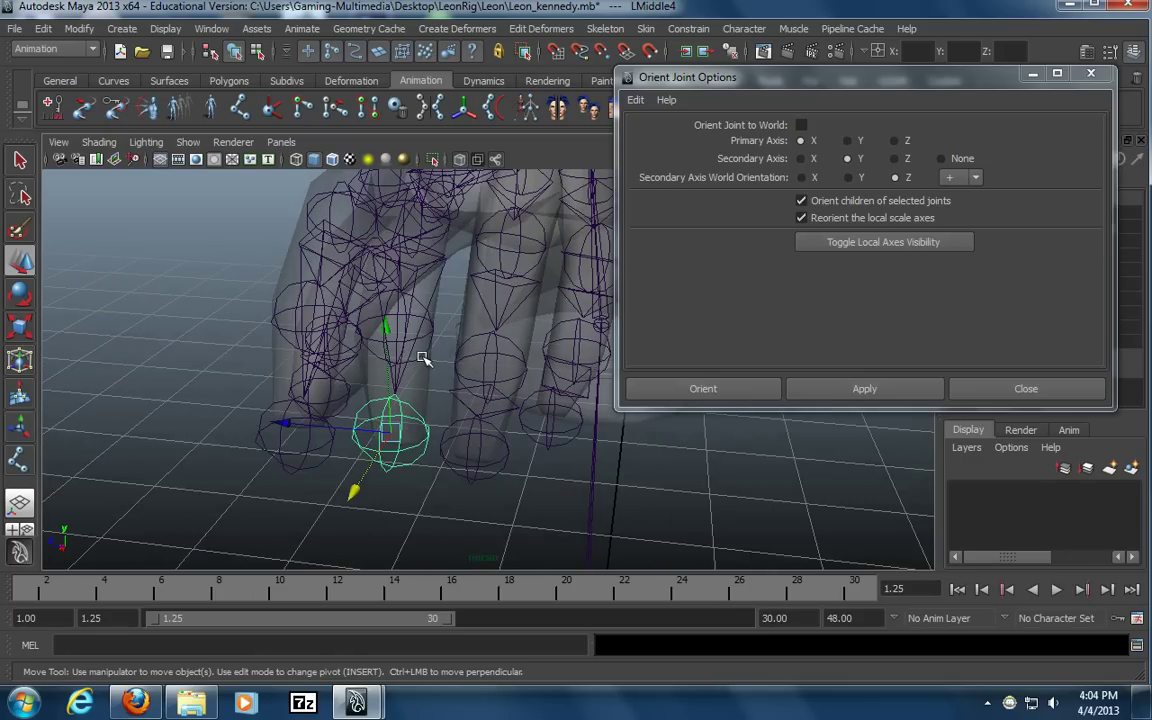
pyautogui.press('Up')
pyautogui.press('Down')
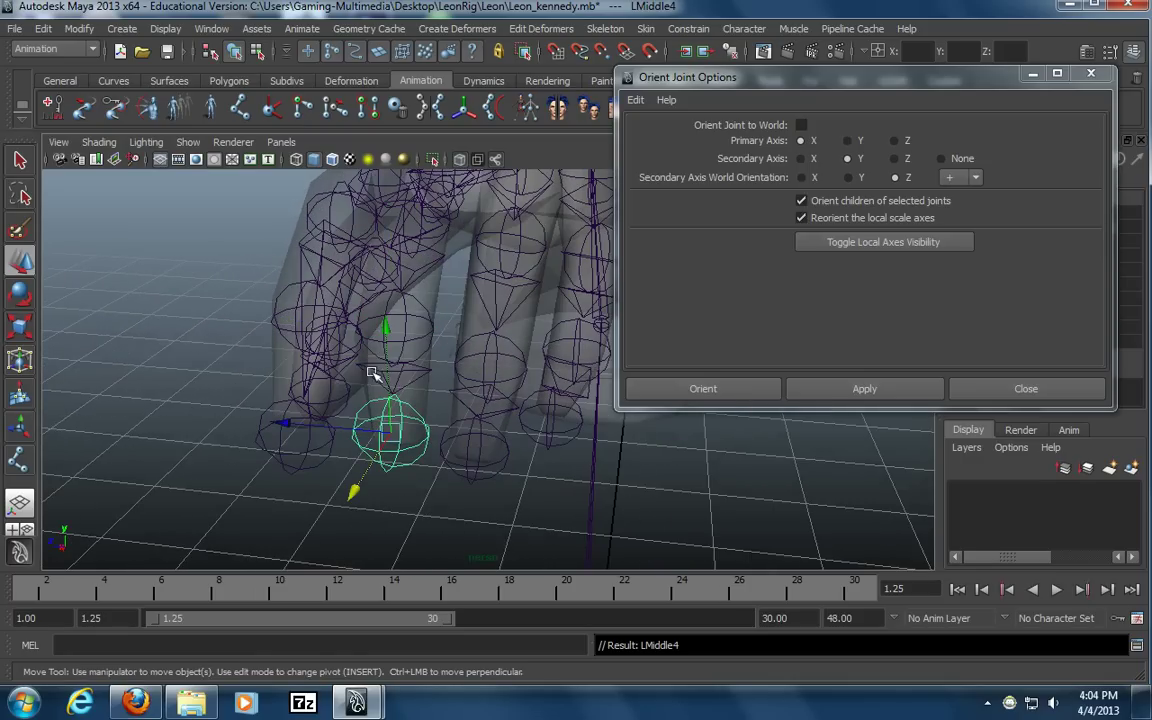
pyautogui.keyDown('alt'); pyautogui.moveTo(253, 488); pyautogui.dragTo(506, 440); pyautogui.keyUp('alt')
pyautogui.click(535, 458)
pyautogui.click(493, 339)
pyautogui.press('Down')
# Orient the finger chains from their base joints with primary X, secondary Y and world orientation Z, and close the orient options
pyautogui.keyDown('alt'); pyautogui.moveTo(434, 456); pyautogui.dragTo(327, 430, button='right'); pyautogui.keyUp('alt')
pyautogui.keyDown('alt'); pyautogui.moveTo(327, 430); pyautogui.dragTo(374, 483); pyautogui.keyUp('alt')
pyautogui.click(322, 294)
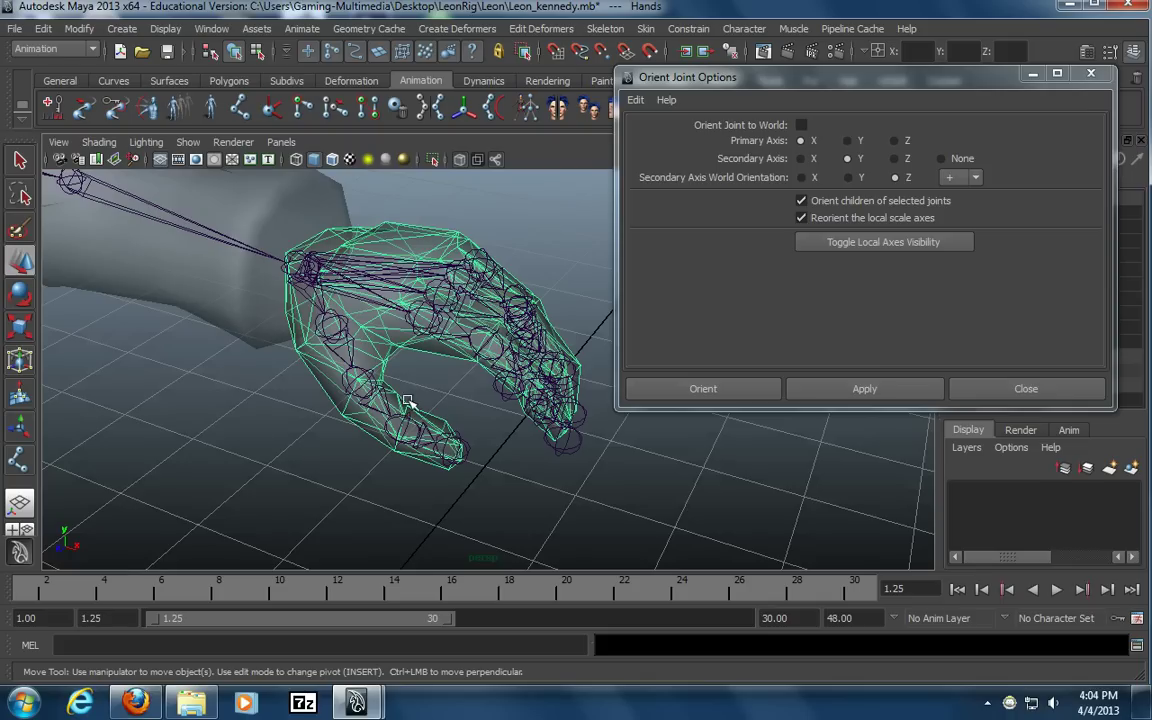
pyautogui.click(333, 327)
pyautogui.click(437, 319)
pyautogui.keyDown('alt'); pyautogui.moveTo(437, 319); pyautogui.dragTo(440, 357); pyautogui.keyUp('alt')
pyautogui.keyDown('shift'); pyautogui.click(449, 301); pyautogui.keyUp('shift')
pyautogui.keyDown('shift'); pyautogui.click(468, 276); pyautogui.keyUp('shift')
pyautogui.keyDown('shift'); pyautogui.click(492, 265); pyautogui.keyUp('shift')
pyautogui.keyDown('alt'); pyautogui.moveTo(418, 384); pyautogui.dragTo(440, 392, button='right'); pyautogui.keyUp('alt')
pyautogui.keyDown('alt'); pyautogui.moveTo(439, 392); pyautogui.dragTo(327, 383); pyautogui.keyUp('alt')
pyautogui.click(811, 390)
pyautogui.keyDown('alt'); pyautogui.moveTo(463, 438); pyautogui.dragTo(576, 423); pyautogui.keyUp('alt')
pyautogui.click(1026, 388)
# Delete the extra tip joints LThumb4, LPointer4, LMiddle4, LRing4 and LPinky4
pyautogui.keyDown('alt'); pyautogui.moveTo(869, 442); pyautogui.dragTo(590, 505); pyautogui.keyUp('alt')
pyautogui.click(417, 493)
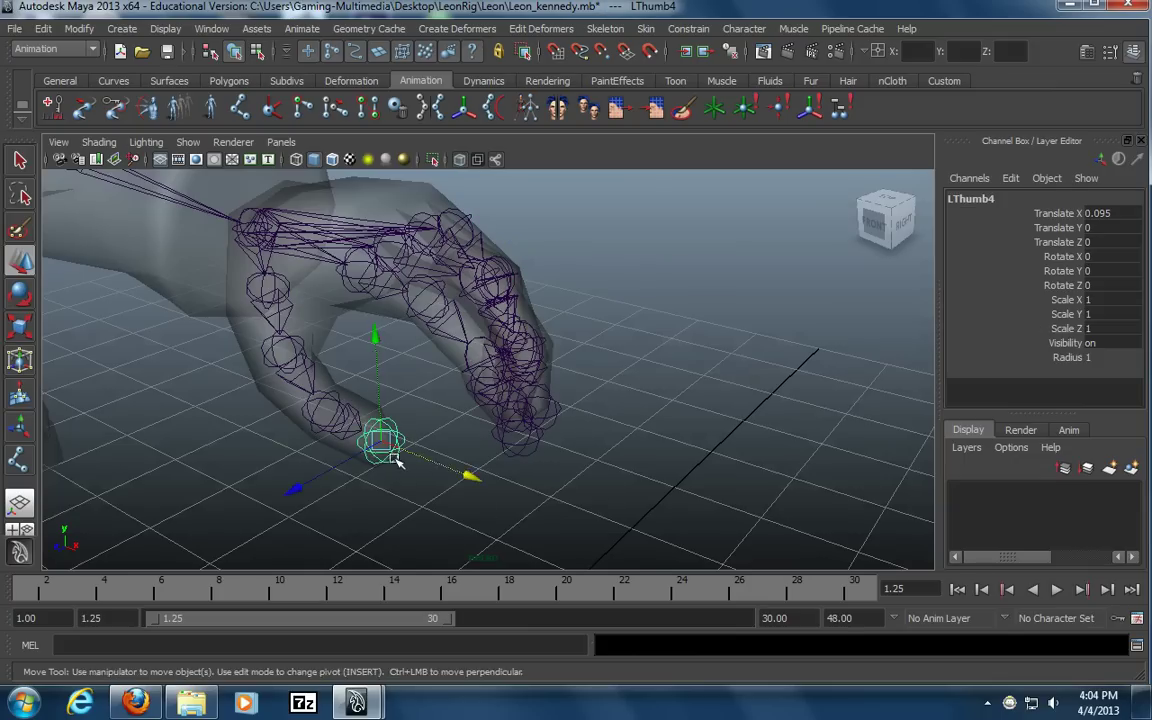
pyautogui.click(392, 453)
pyautogui.keyDown('alt'); pyautogui.moveTo(392, 453); pyautogui.dragTo(512, 459); pyautogui.keyUp('alt')
pyautogui.keyDown('shift'); pyautogui.click(490, 447); pyautogui.keyUp('shift')
pyautogui.keyDown('shift'); pyautogui.click(506, 416); pyautogui.keyUp('shift')
pyautogui.keyDown('alt'); pyautogui.moveTo(576, 437); pyautogui.dragTo(586, 314); pyautogui.keyUp('alt')
pyautogui.keyDown('shift'); pyautogui.click(502, 405); pyautogui.keyUp('shift')
pyautogui.click(506, 405)
pyautogui.click(584, 316)
pyautogui.keyDown('alt'); pyautogui.moveTo(622, 360); pyautogui.dragTo(600, 405); pyautogui.keyUp('alt')
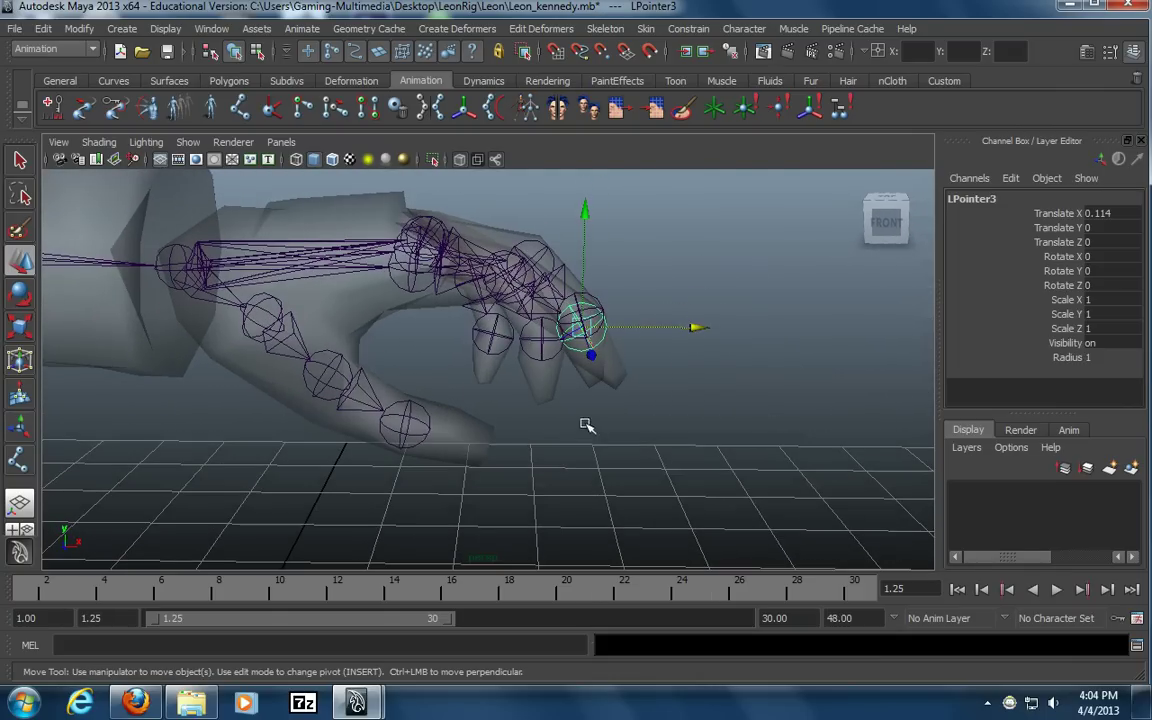
# Select the full joint hierarchies of the pinky, ring, middle, pointer and thumb chains from their base joints
pyautogui.keyDown('alt'); pyautogui.moveTo(353, 380); pyautogui.dragTo(371, 358); pyautogui.keyUp('alt')
pyautogui.click(484, 243)
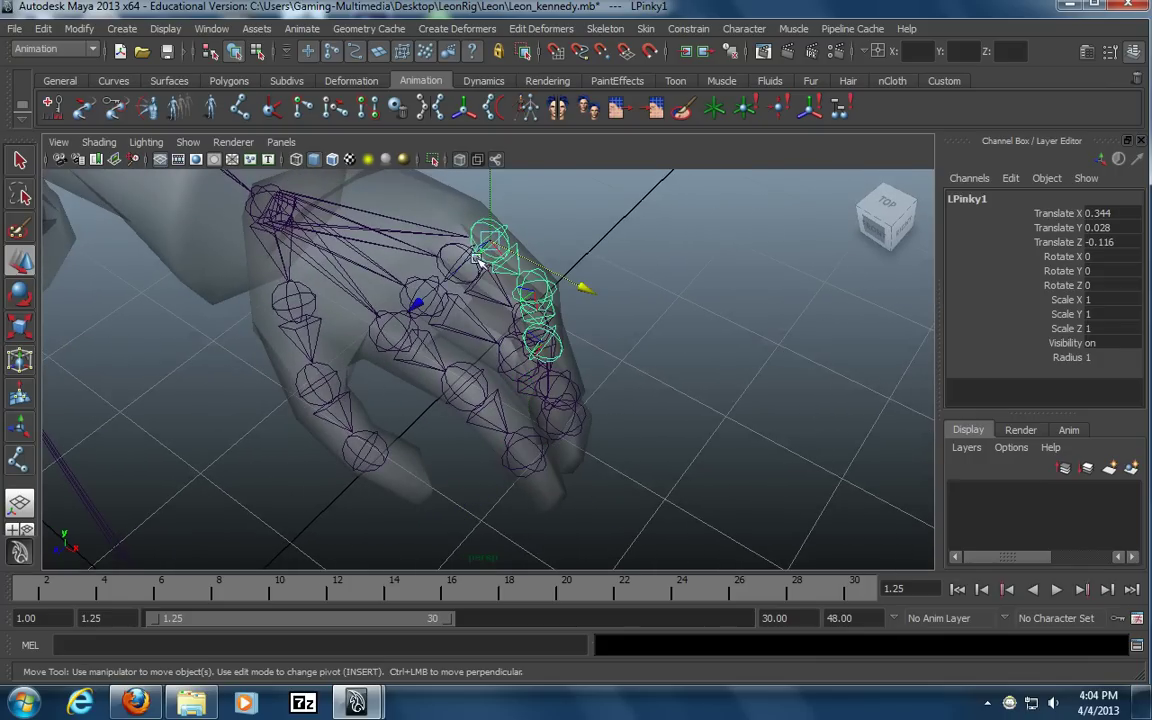
pyautogui.press('t')
pyautogui.keyDown('shift'); pyautogui.click(448, 270); pyautogui.keyUp('shift')
pyautogui.keyDown('shift'); pyautogui.click(425, 292); pyautogui.keyUp('shift')
pyautogui.hotkey('ctrl', 'z')
pyautogui.keyDown('shift'); pyautogui.click(405, 305); pyautogui.keyUp('shift')
pyautogui.keyDown('shift'); pyautogui.click(396, 320); pyautogui.keyUp('shift')
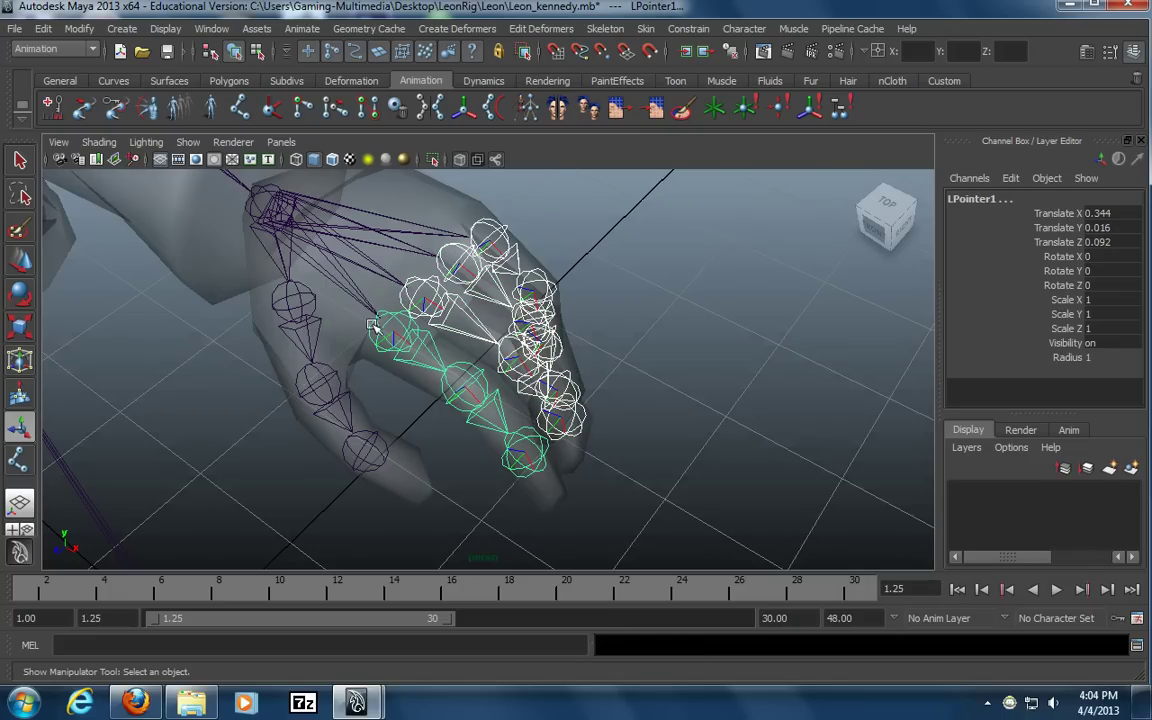
pyautogui.keyDown('shift'); pyautogui.click(290, 294); pyautogui.keyUp('shift')
pyautogui.click(43, 29)
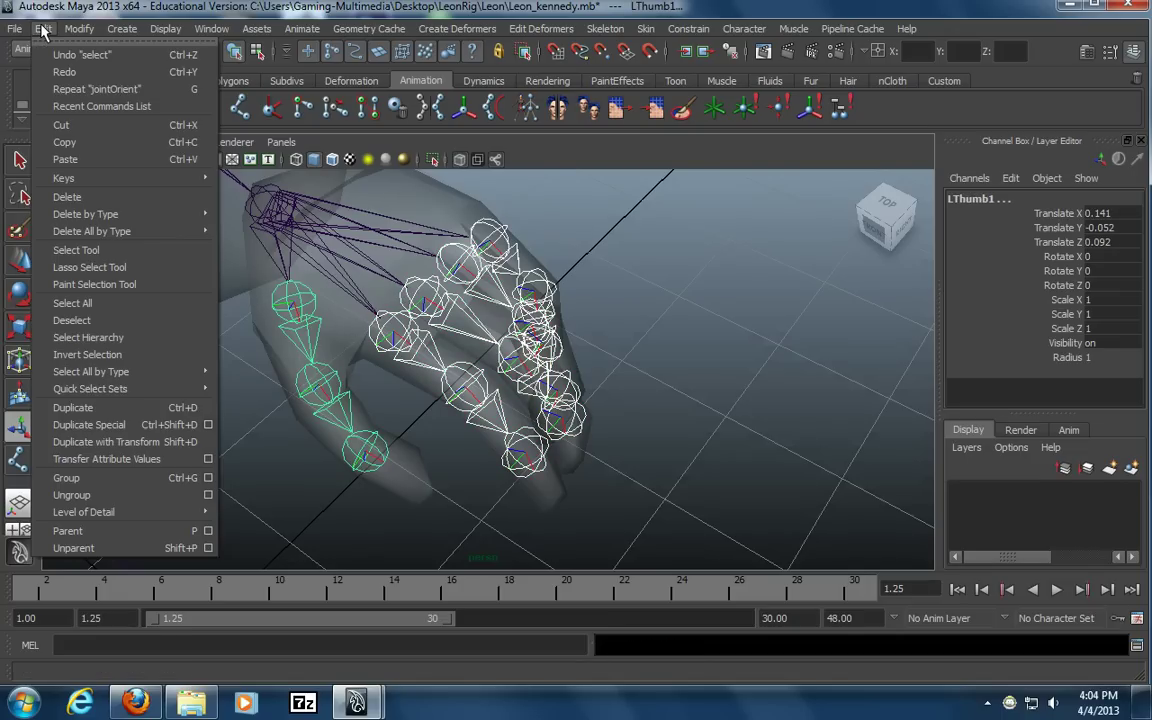
pyautogui.click(116, 337)
# Try curling all the selected finger and thumb joints together about the Y axis, and undo the rotation
pyautogui.keyDown('alt'); pyautogui.moveTo(147, 339); pyautogui.dragTo(519, 459); pyautogui.keyUp('alt')
pyautogui.press('e')
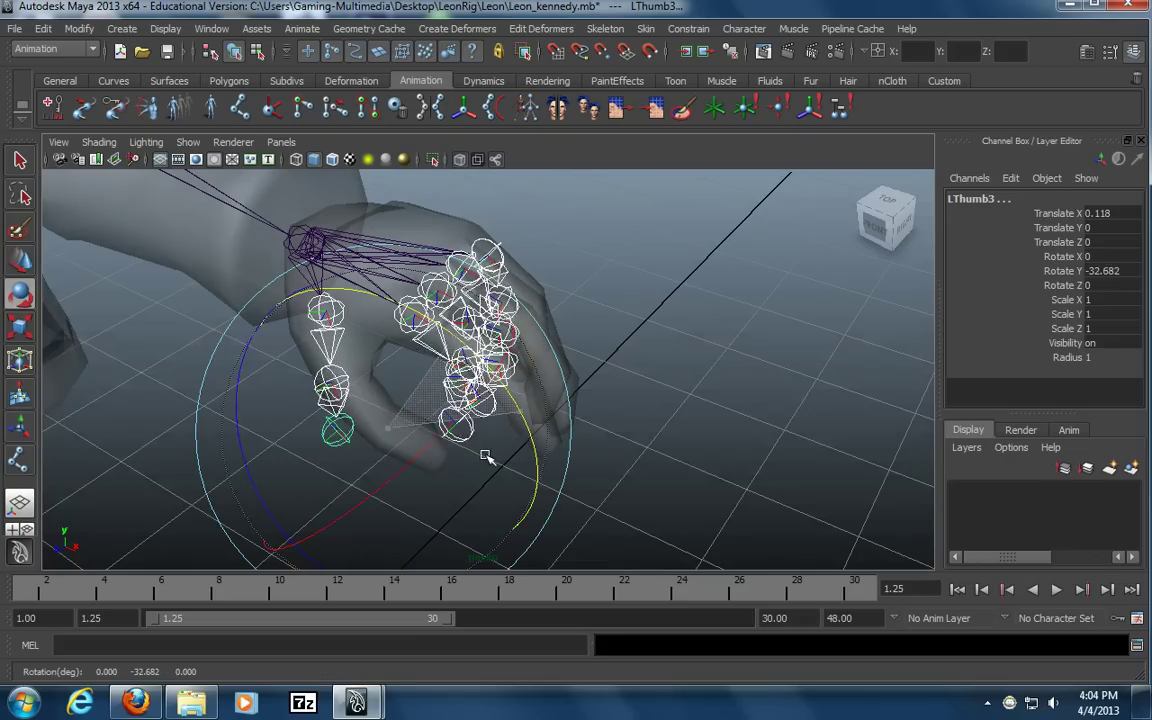
pyautogui.moveTo(492, 512); pyautogui.dragTo(484, 476)
pyautogui.keyDown('alt'); pyautogui.moveTo(622, 403); pyautogui.dragTo(442, 412); pyautogui.keyUp('alt')
pyautogui.hotkey('ctrl', 'z')
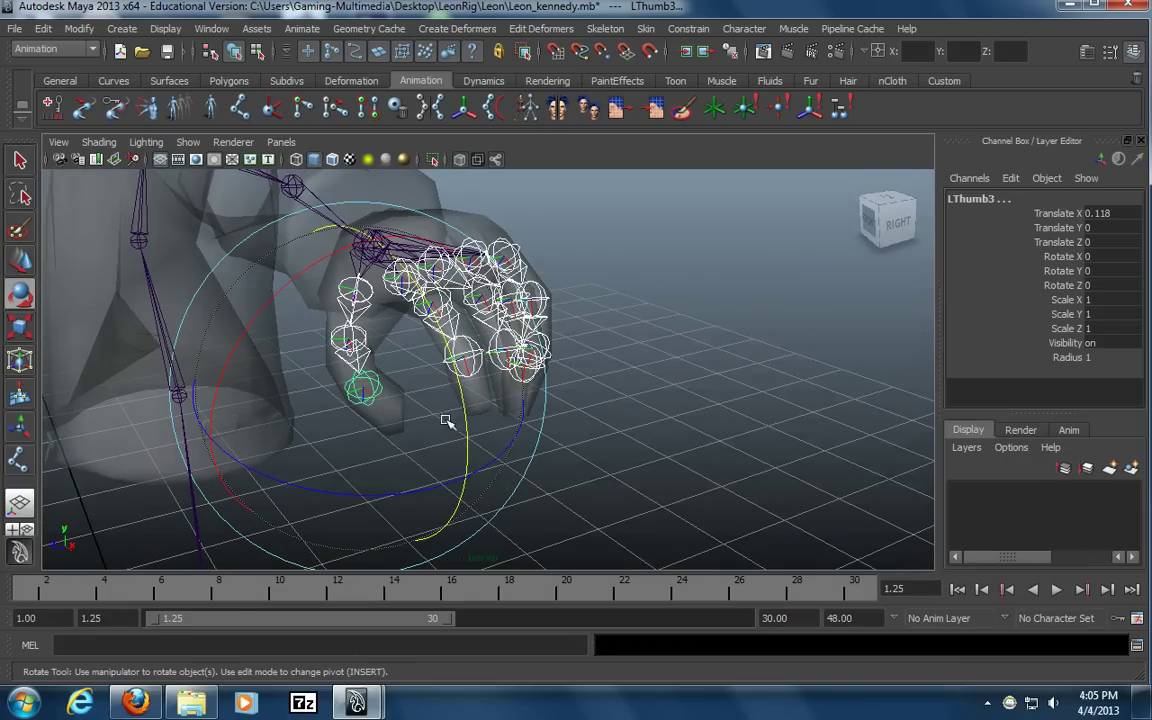
# Test-rotate the pointer finger from LPointer1, undo the rotation and clear the selection
pyautogui.click(748, 331)
pyautogui.keyDown('alt'); pyautogui.moveTo(277, 352); pyautogui.dragTo(302, 285); pyautogui.keyUp('alt')
pyautogui.click(343, 340)
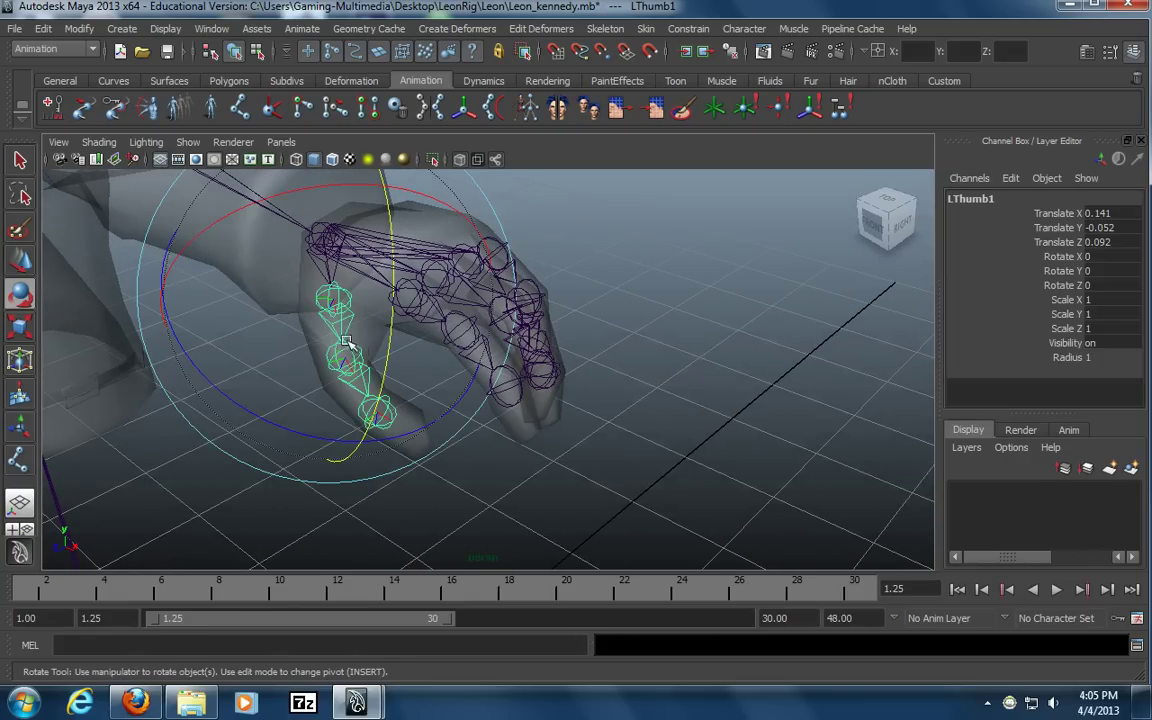
pyautogui.click(522, 330)
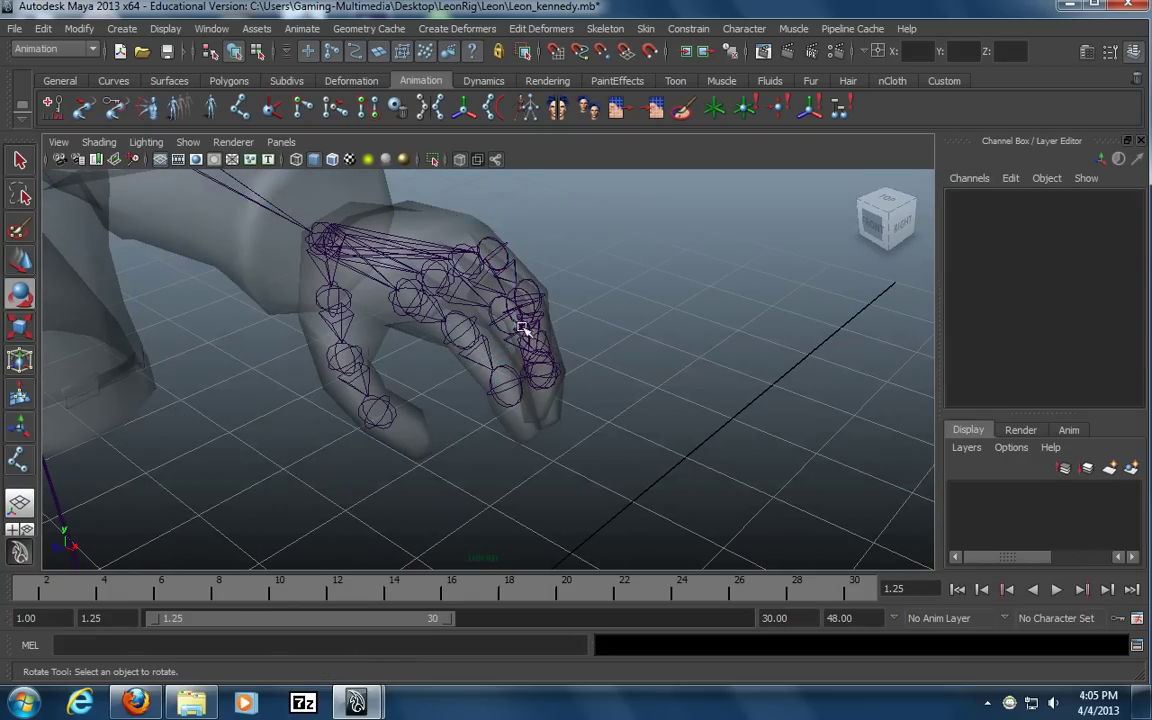
pyautogui.click(401, 312)
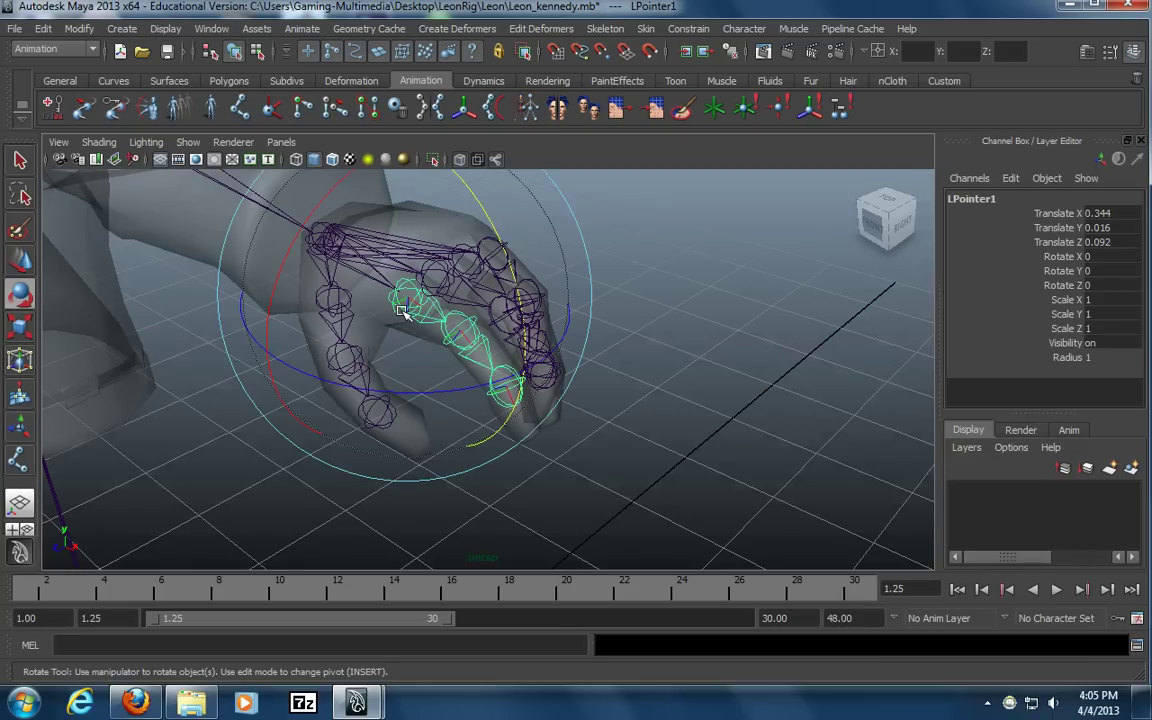
pyautogui.moveTo(490, 217); pyautogui.dragTo(507, 281)
pyautogui.hotkey('ctrl', 'z')
pyautogui.click(697, 345)
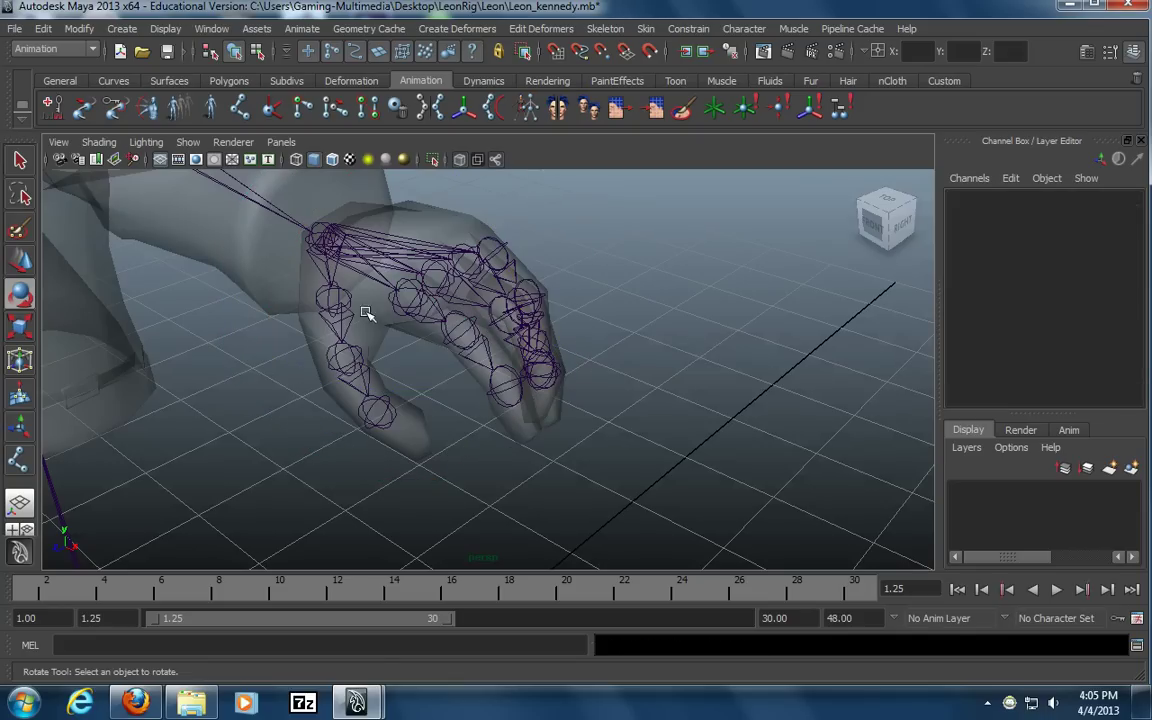
# Try reorienting the thumb chain from LThumb1 with primary axis X, secondary axis Z and world orientation Y
pyautogui.click(330, 300)
pyautogui.click(490, 34)
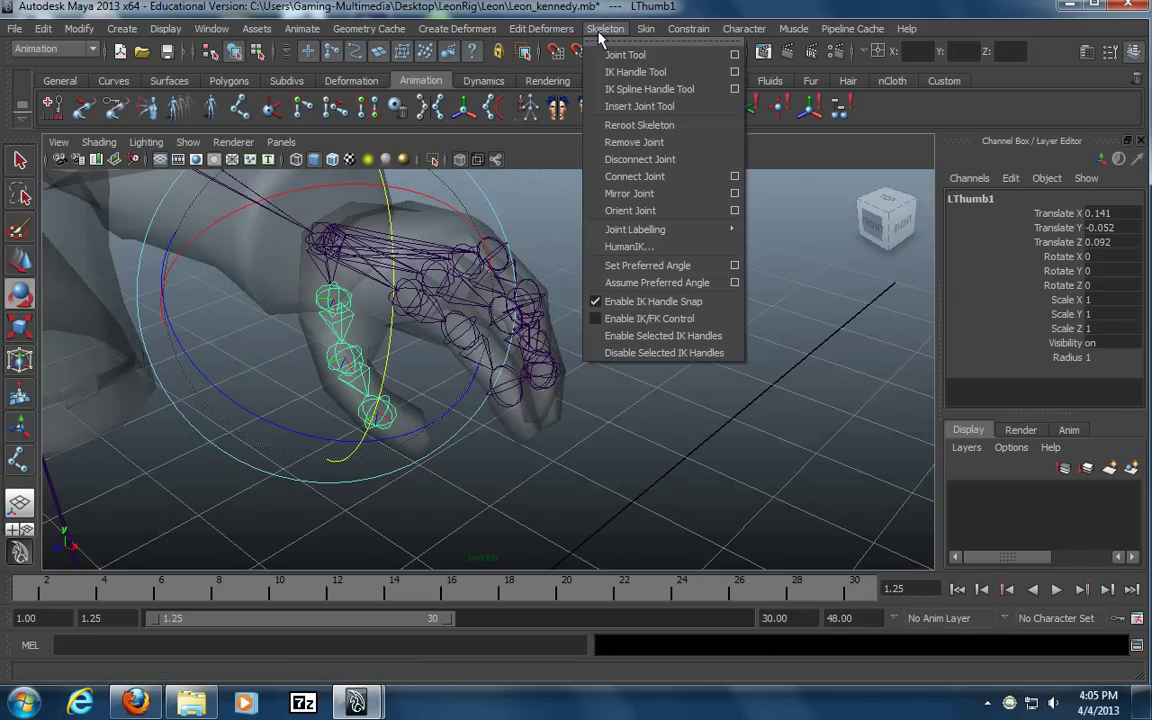
pyautogui.click(732, 211)
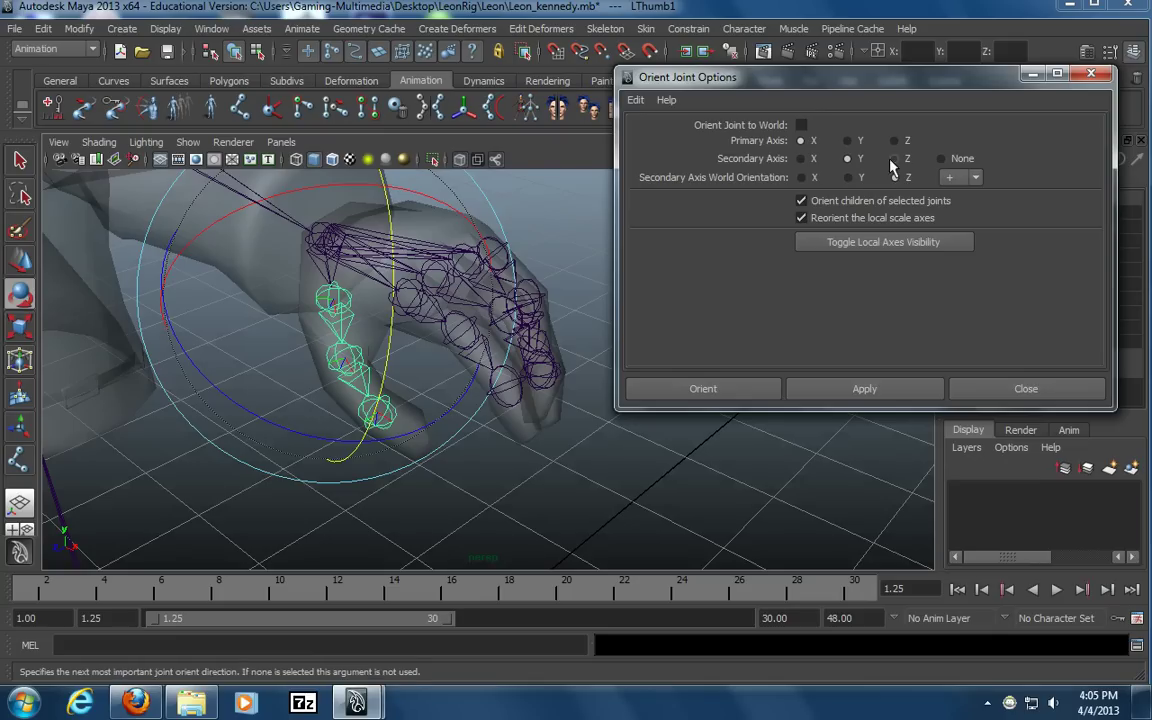
pyautogui.click(861, 177)
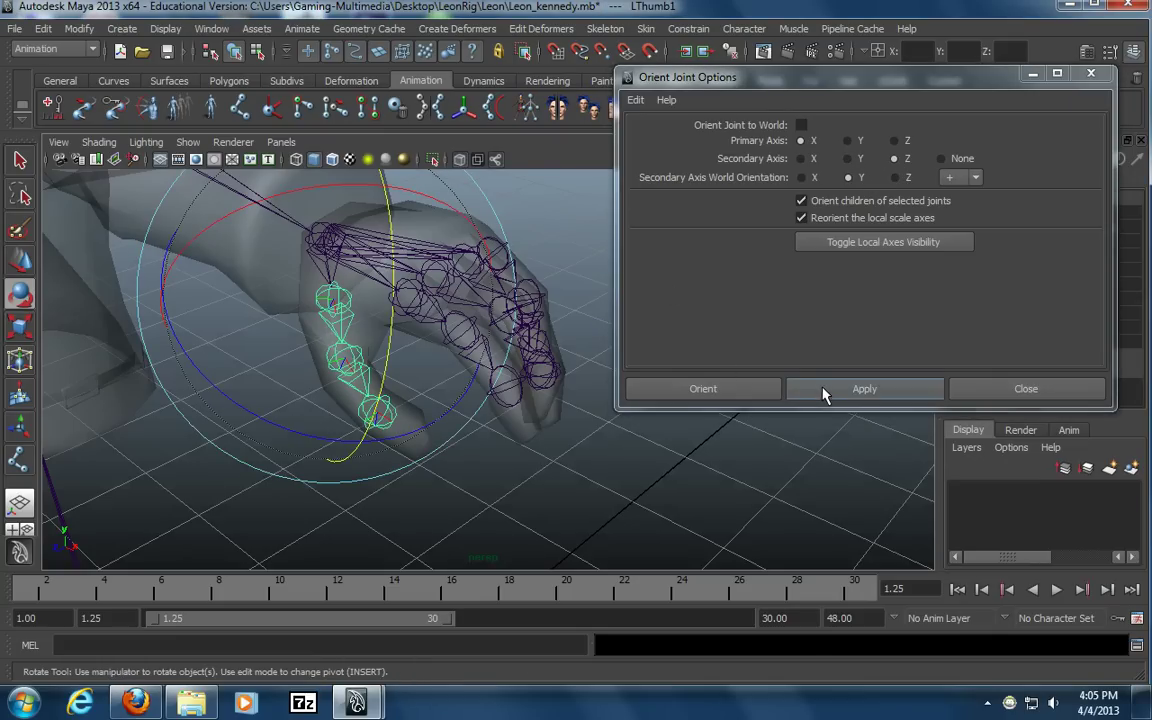
pyautogui.click(822, 390)
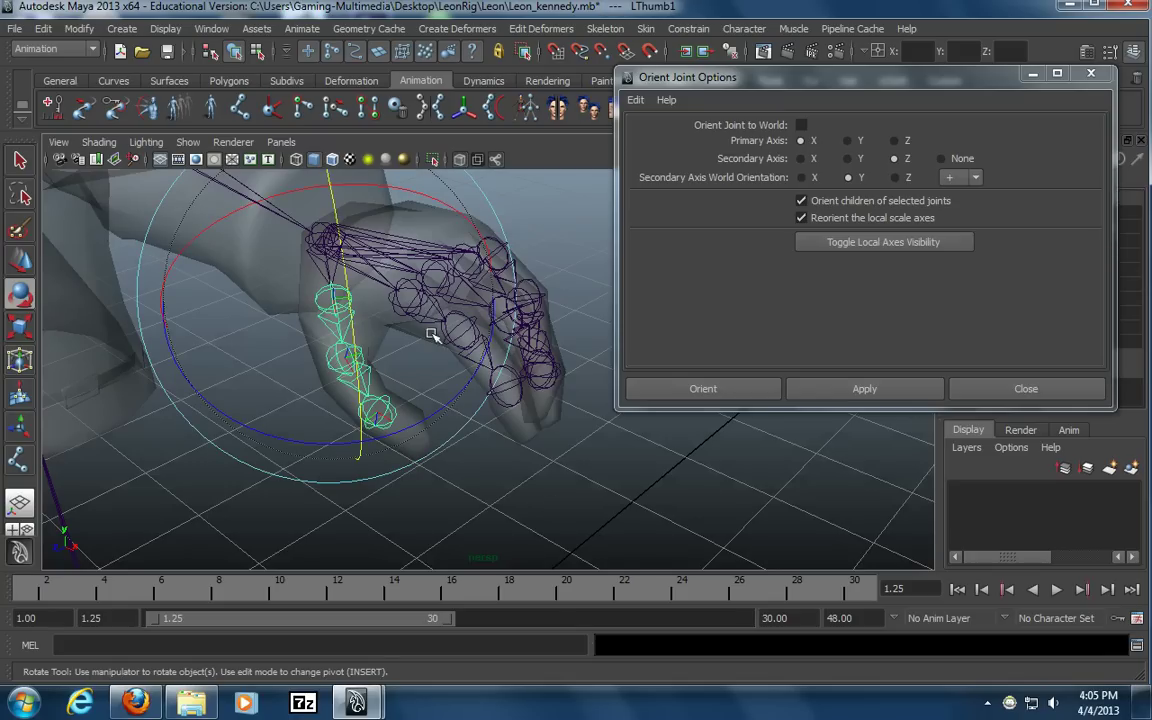
# Select the thumb and pointer joint hierarchies, try rotating them together on different axes, and undo the rotations
pyautogui.press('t')
pyautogui.click(410, 302)
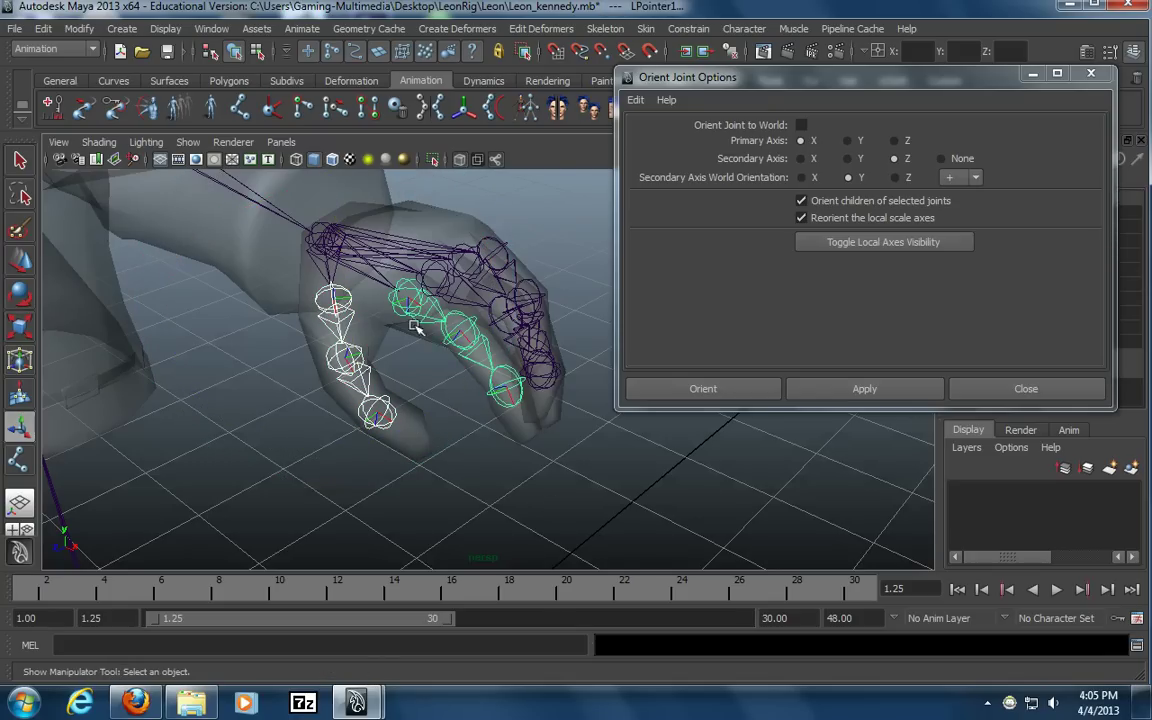
pyautogui.click(43, 28)
pyautogui.click(120, 337)
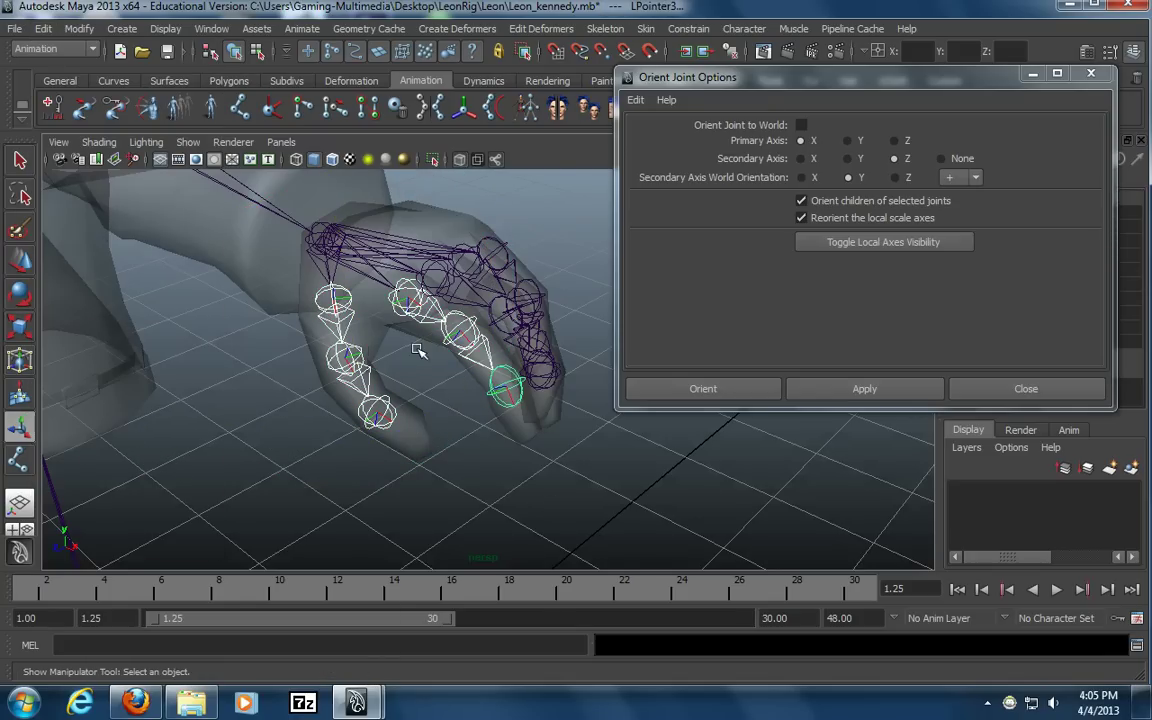
pyautogui.press('e')
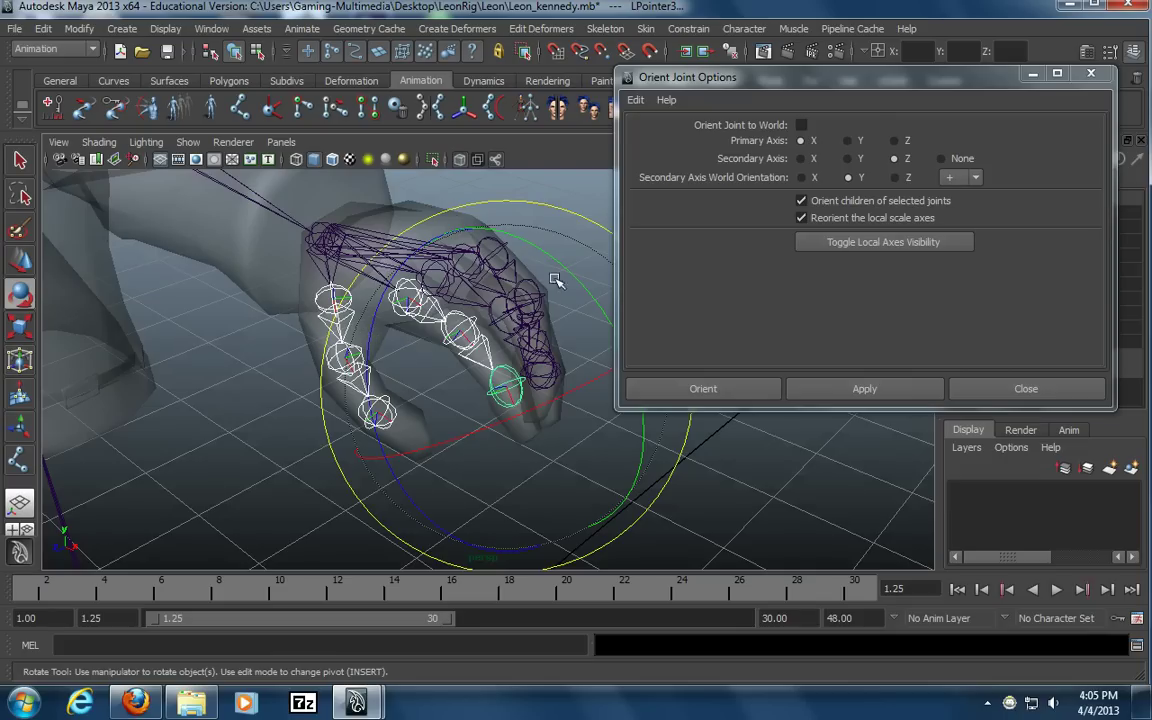
pyautogui.moveTo(559, 250); pyautogui.dragTo(537, 297)
pyautogui.hotkey('ctrl', 'z')
pyautogui.moveTo(498, 228); pyautogui.dragTo(543, 293)
pyautogui.keyDown('alt'); pyautogui.moveTo(211, 289); pyautogui.dragTo(291, 301); pyautogui.keyUp('alt')
pyautogui.moveTo(507, 194); pyautogui.dragTo(530, 224)
pyautogui.hotkey('ctrl', 'z')
# Select LThumb1, set the orient options back to secondary axis Y and world orientation Z, and close them
pyautogui.click(331, 300)
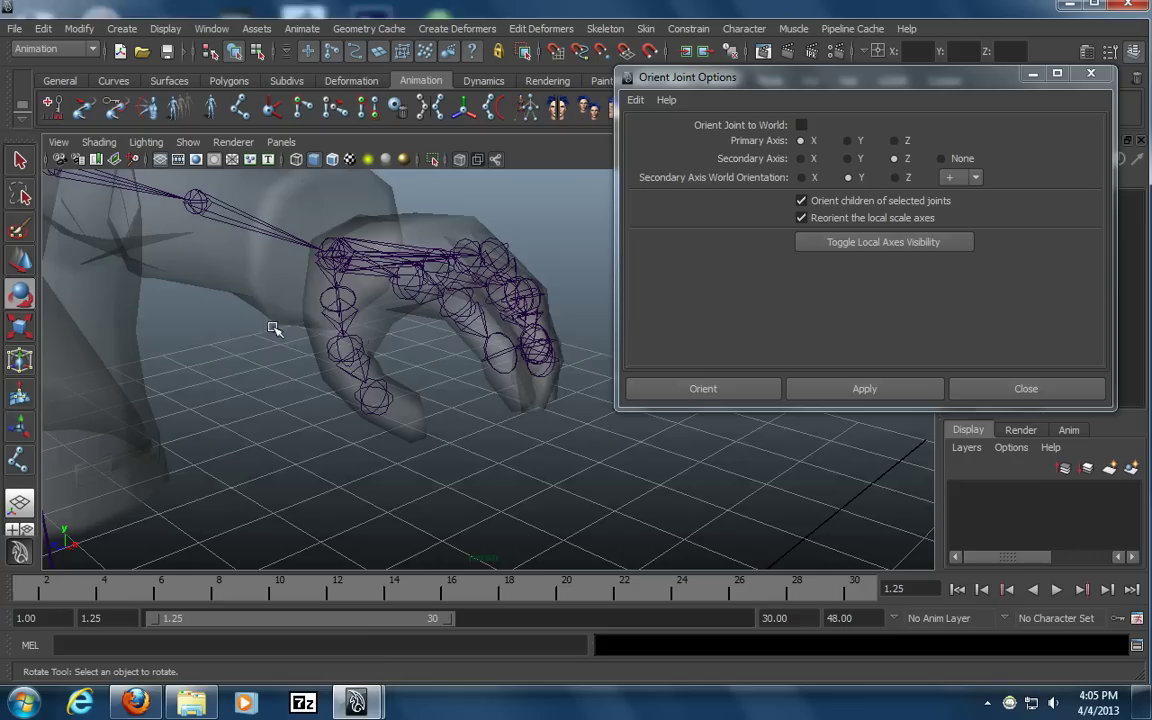
pyautogui.click(331, 300)
pyautogui.click(338, 300)
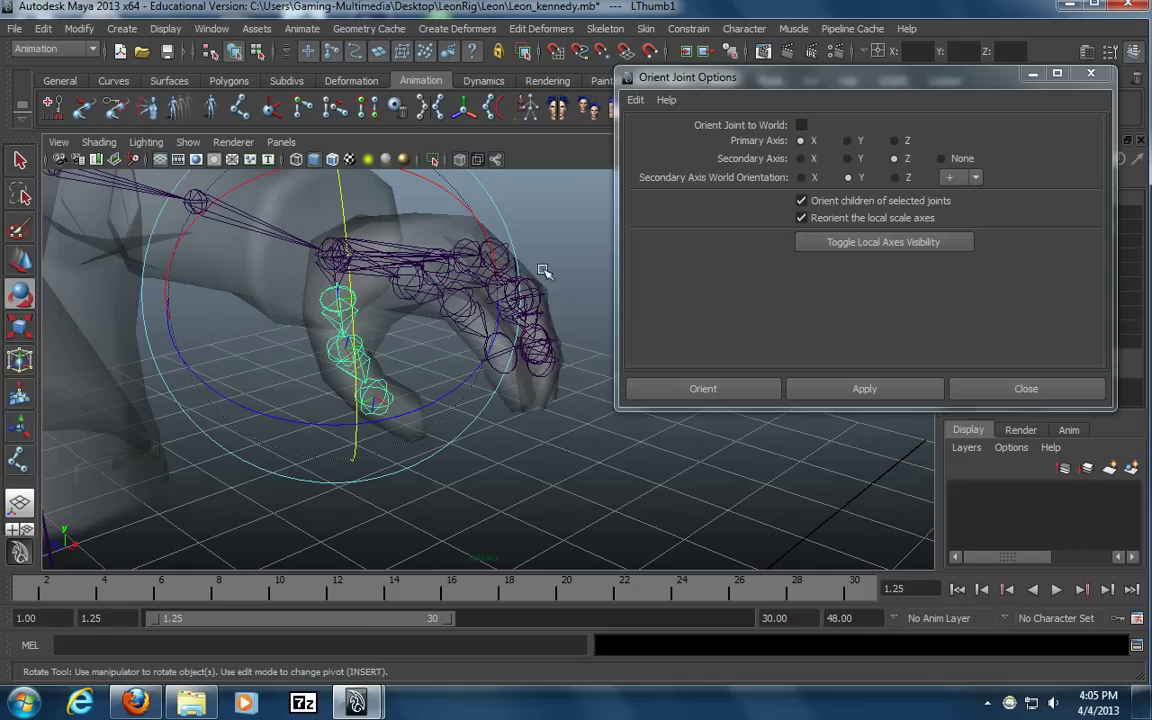
pyautogui.click(847, 158)
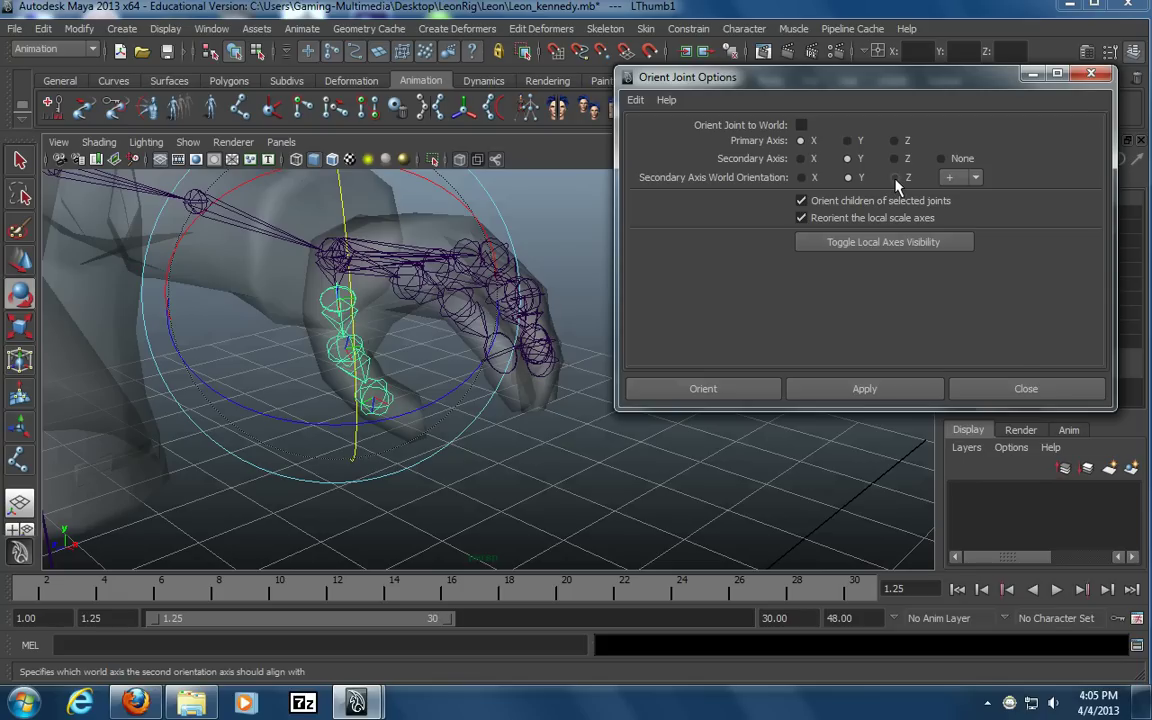
pyautogui.click(890, 183)
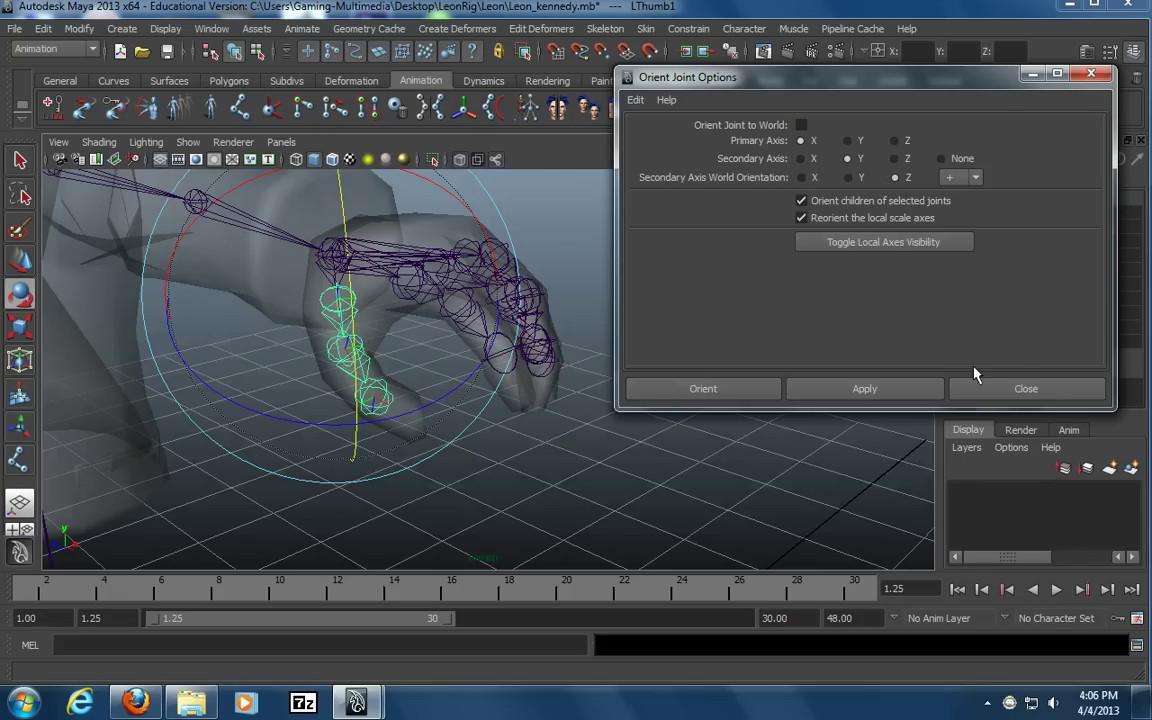
pyautogui.click(1026, 388)
# Undo the recent test rotations and selections back through the thumb chain's last reorientation
pyautogui.click(372, 407)
pyautogui.keyDown('alt'); pyautogui.moveTo(372, 407); pyautogui.dragTo(465, 362); pyautogui.keyUp('alt')
pyautogui.click(409, 311)
pyautogui.hotkey('ctrl', 'z')
pyautogui.hotkey('ctrl', 'z')
pyautogui.hotkey('ctrl', 'z')
pyautogui.hotkey('ctrl', 'z')
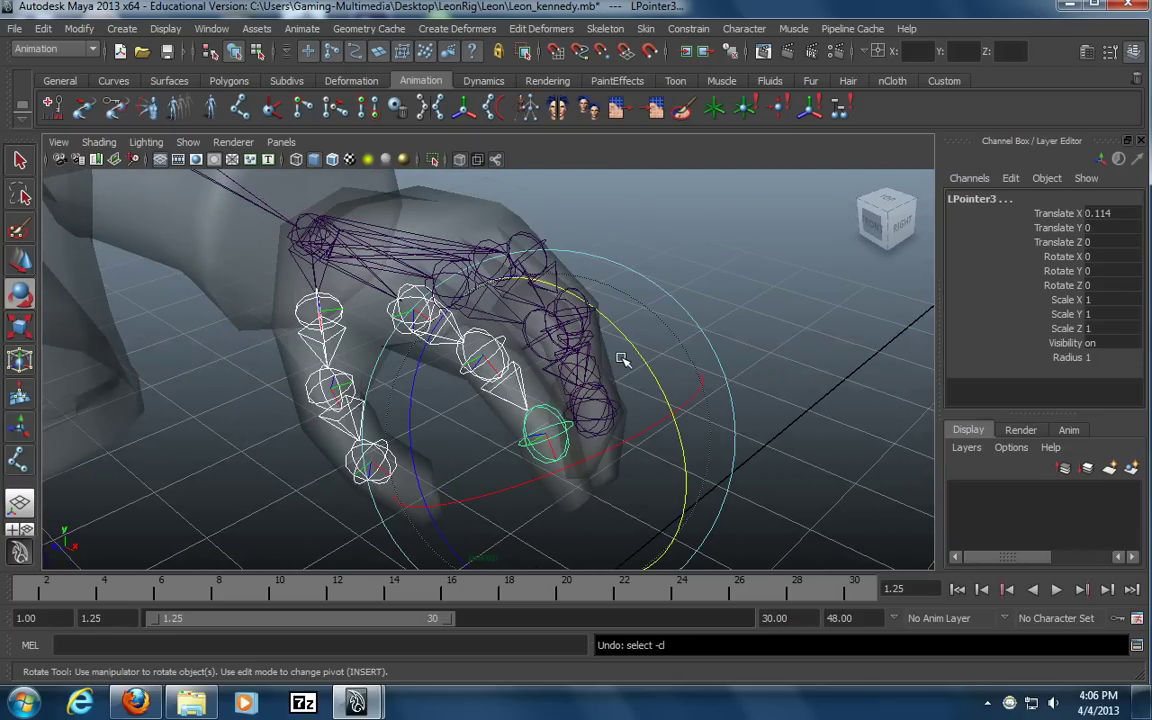
pyautogui.hotkey('ctrl', 'z')
pyautogui.hotkey('ctrl', 'z')
pyautogui.hotkey('ctrl', 'z')
pyautogui.hotkey('ctrl', 'z')
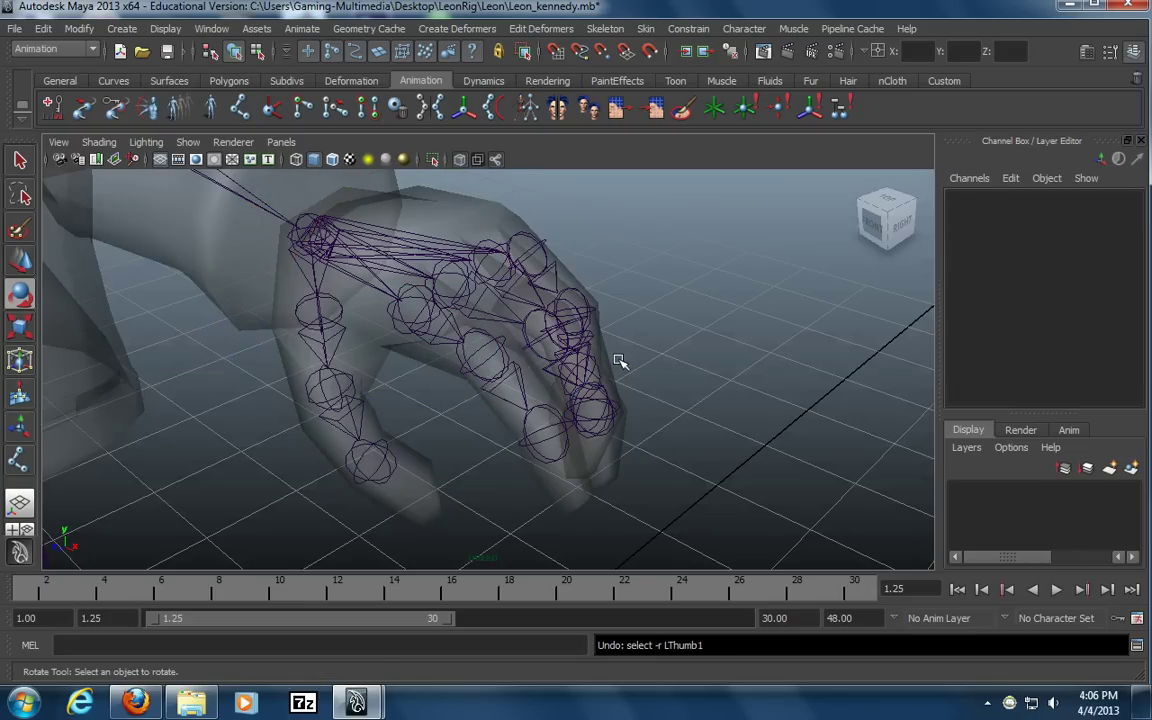
pyautogui.hotkey('ctrl', 'z')
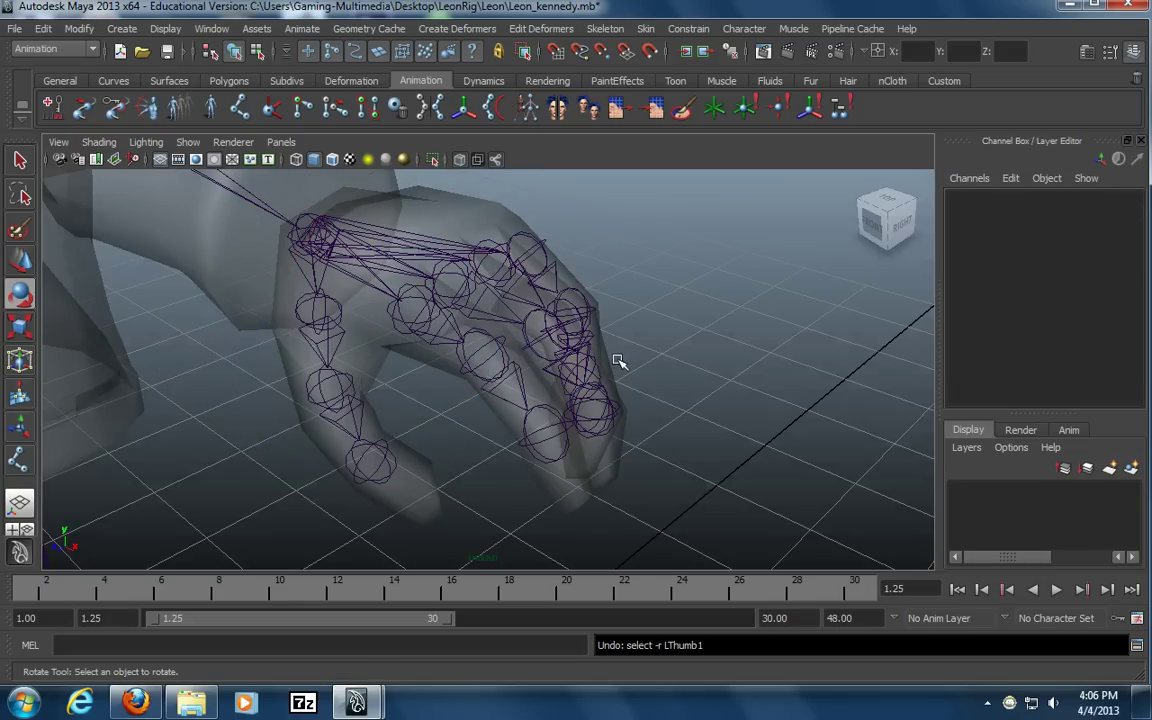
# Display the local rotation axes of the pointer finger chain and examine how they are aligned
pyautogui.click(427, 305)
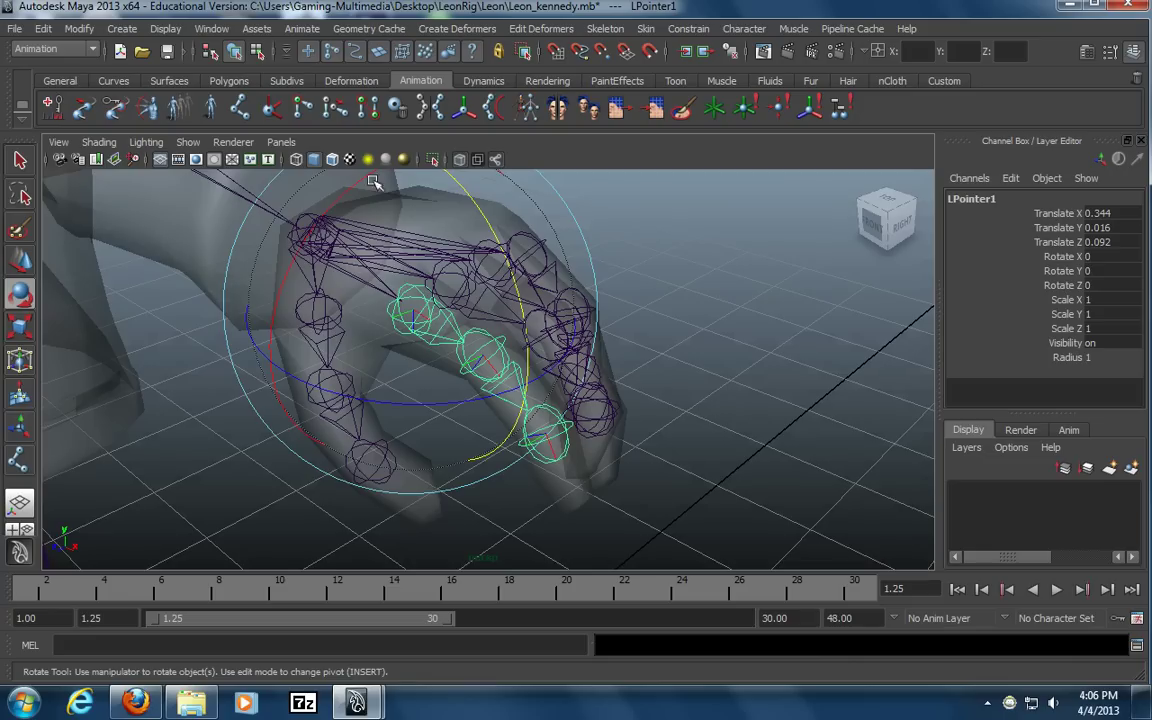
pyautogui.click(256, 52)
pyautogui.keyDown('alt'); pyautogui.moveTo(365, 372); pyautogui.dragTo(412, 342, button='right'); pyautogui.keyUp('alt')
pyautogui.keyDown('alt'); pyautogui.moveTo(412, 342); pyautogui.dragTo(437, 306, button='middle'); pyautogui.keyUp('alt')
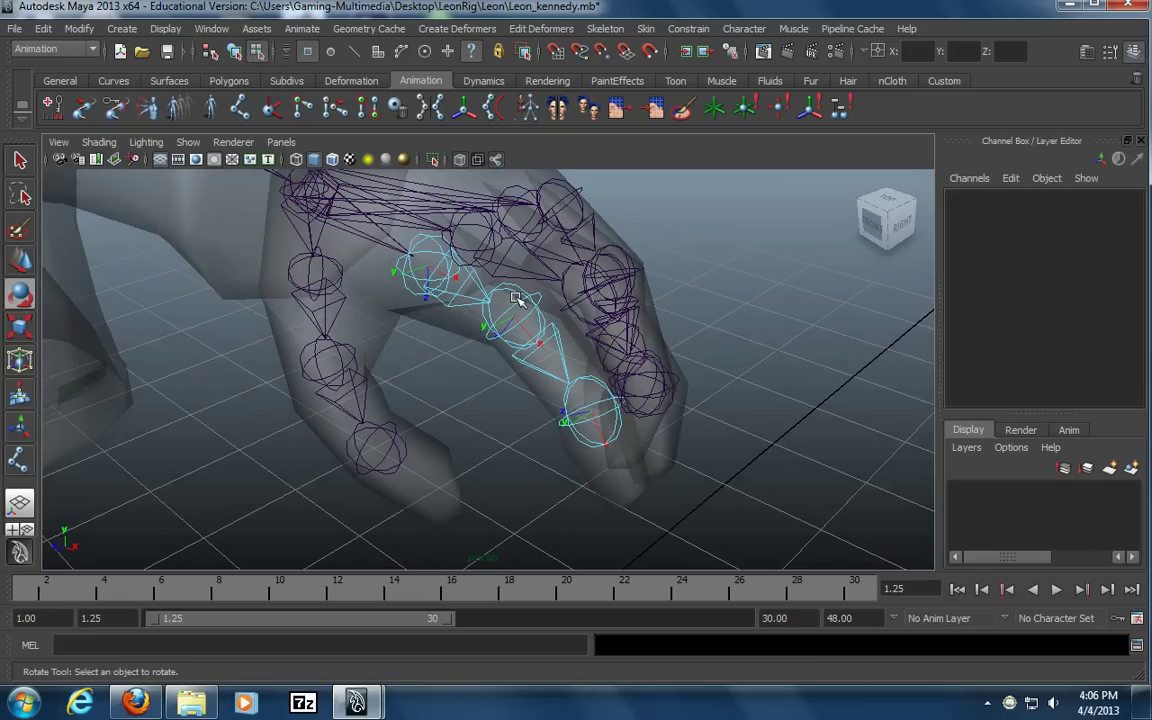
pyautogui.moveTo(499, 319)
pyautogui.keyDown('alt'); pyautogui.mouseDown()
pyautogui.moveTo(442, 321)
pyautogui.moveTo(479, 317)
pyautogui.mouseUp(); pyautogui.keyUp('alt')
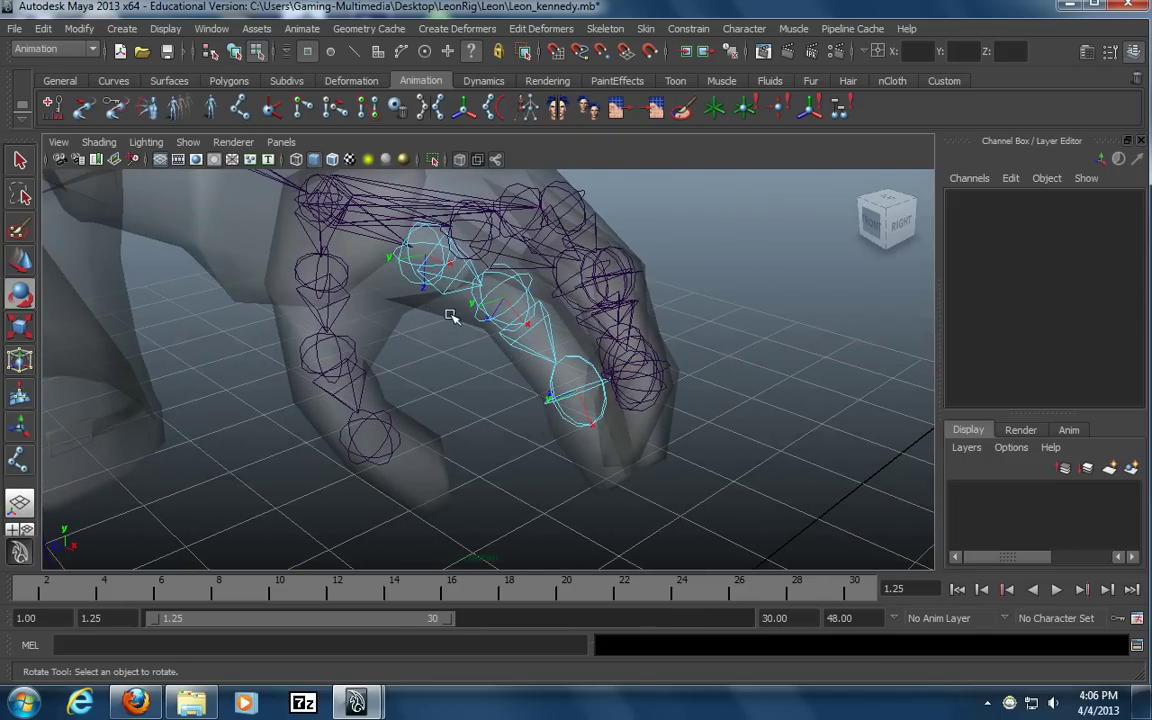
# Select the thumb chain from LThumb1 and display the local rotation axes of its joints for editing
pyautogui.click(316, 287)
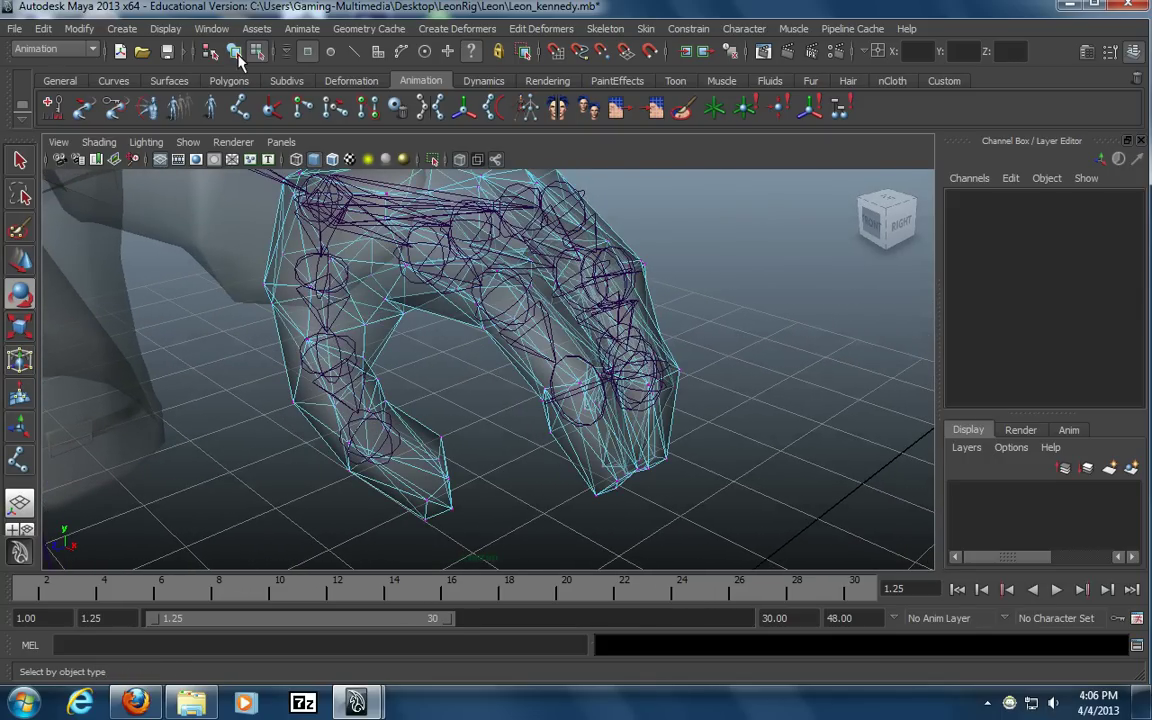
pyautogui.click(312, 262)
pyautogui.click(298, 286)
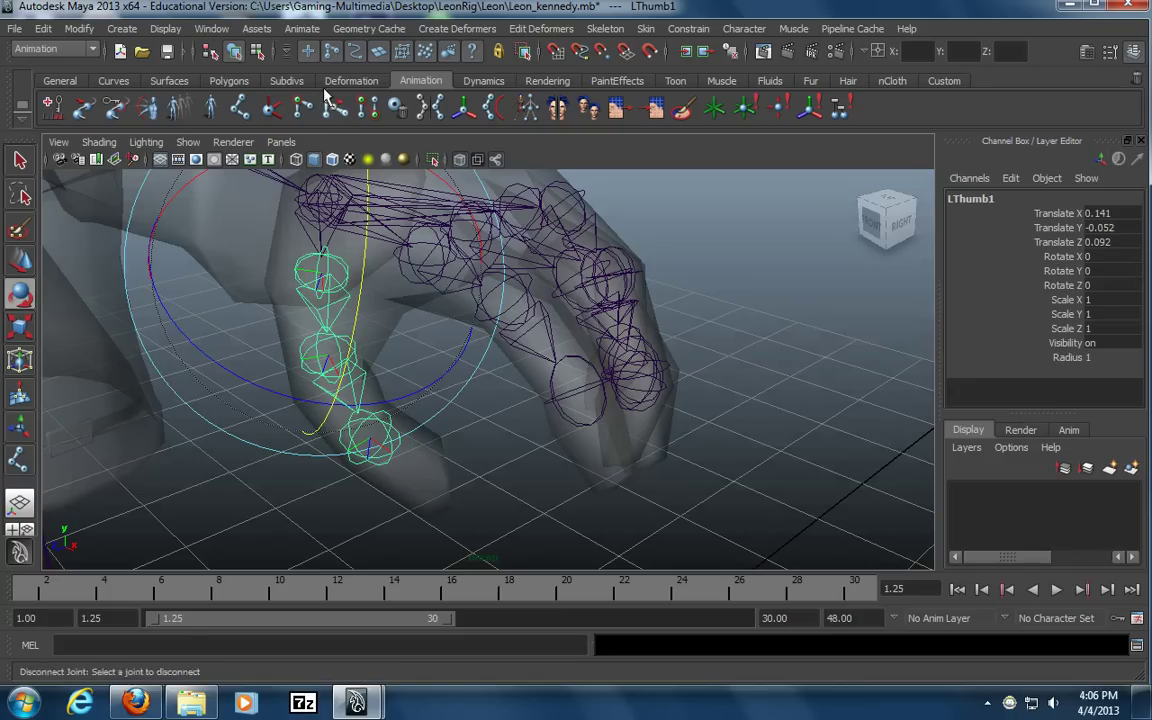
pyautogui.click(257, 53)
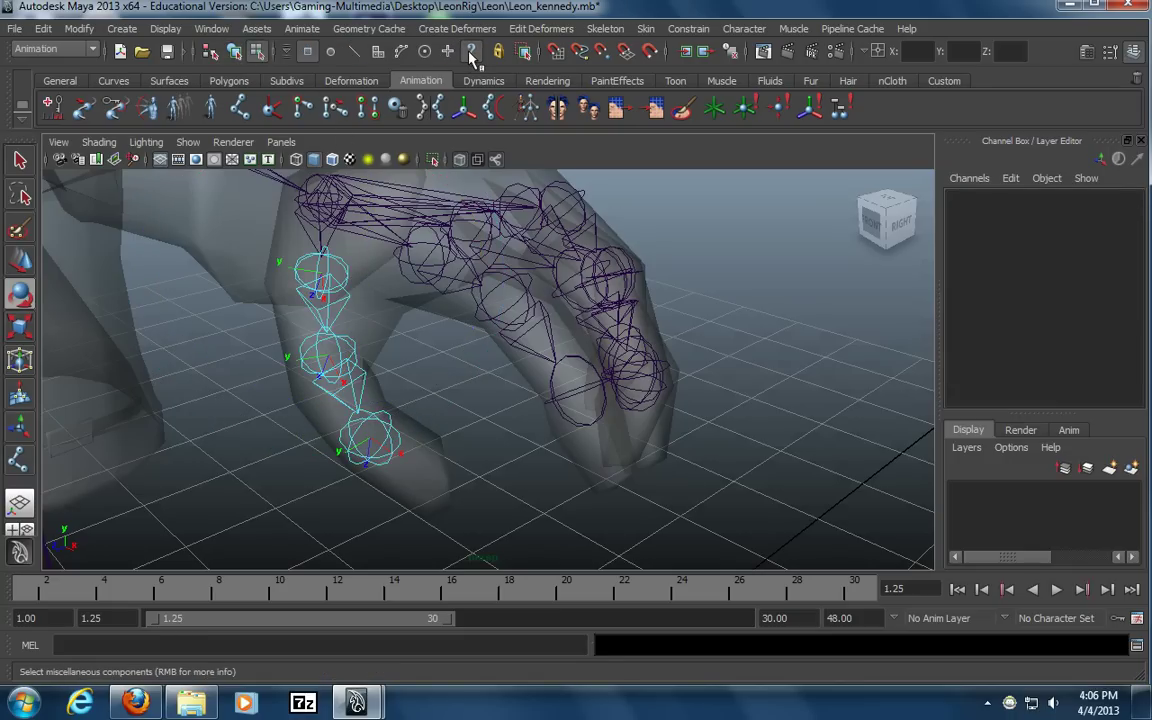
pyautogui.click(471, 53)
pyautogui.keyDown('alt'); pyautogui.moveTo(410, 270); pyautogui.dragTo(303, 276); pyautogui.keyUp('alt')
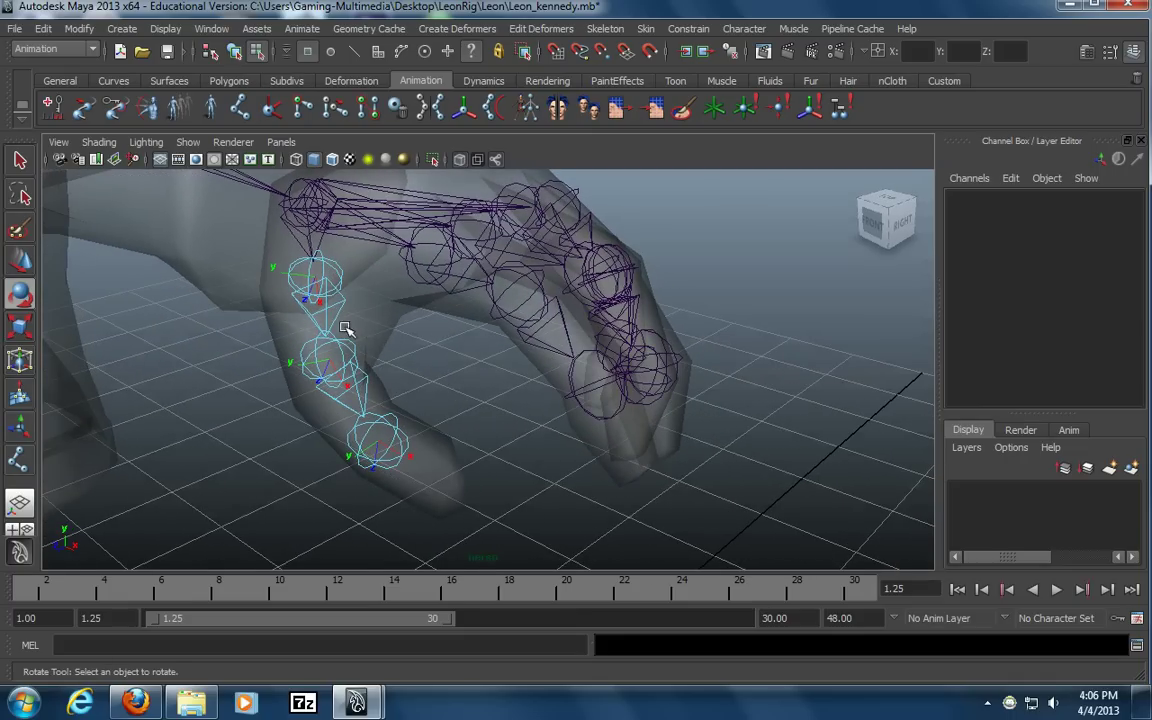
pyautogui.scroll(1, 254, 288)
pyautogui.keyDown('alt'); pyautogui.moveTo(252, 289); pyautogui.dragTo(270, 270, button='middle'); pyautogui.keyUp('alt')
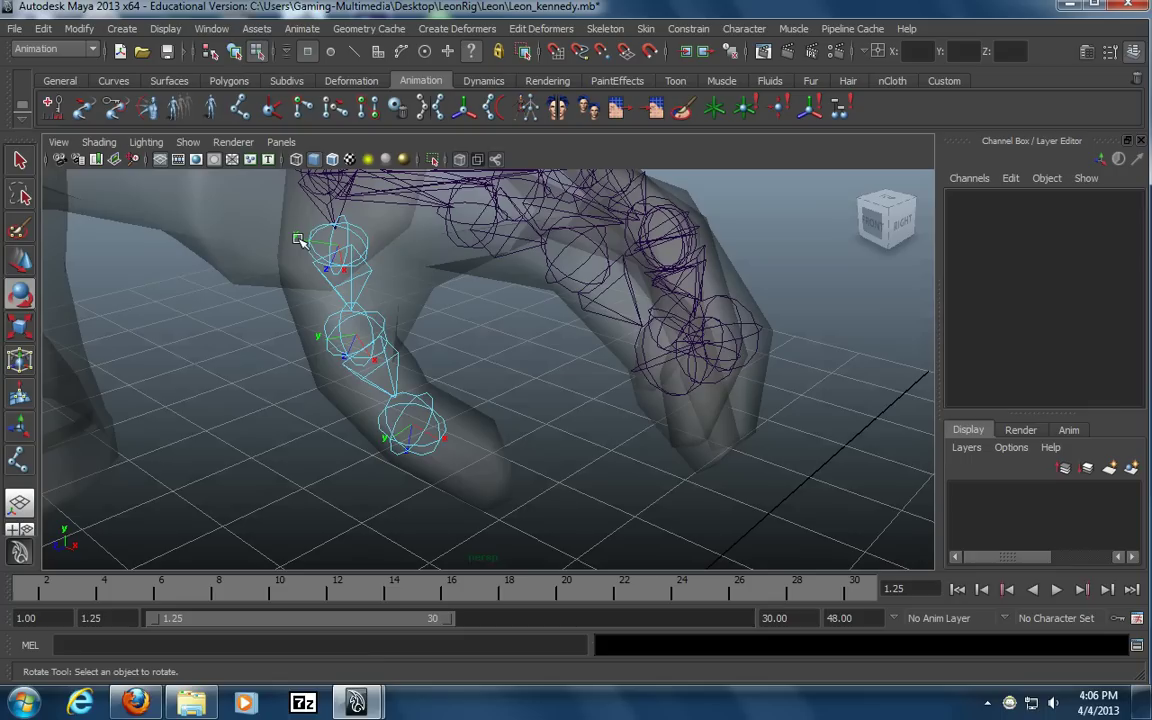
# Rotate the local rotation axes of LThumb1, LThumb2 and LThumb3 together so their Y axes point towards the thumb's underside
pyautogui.click(298, 240)
pyautogui.press('t')
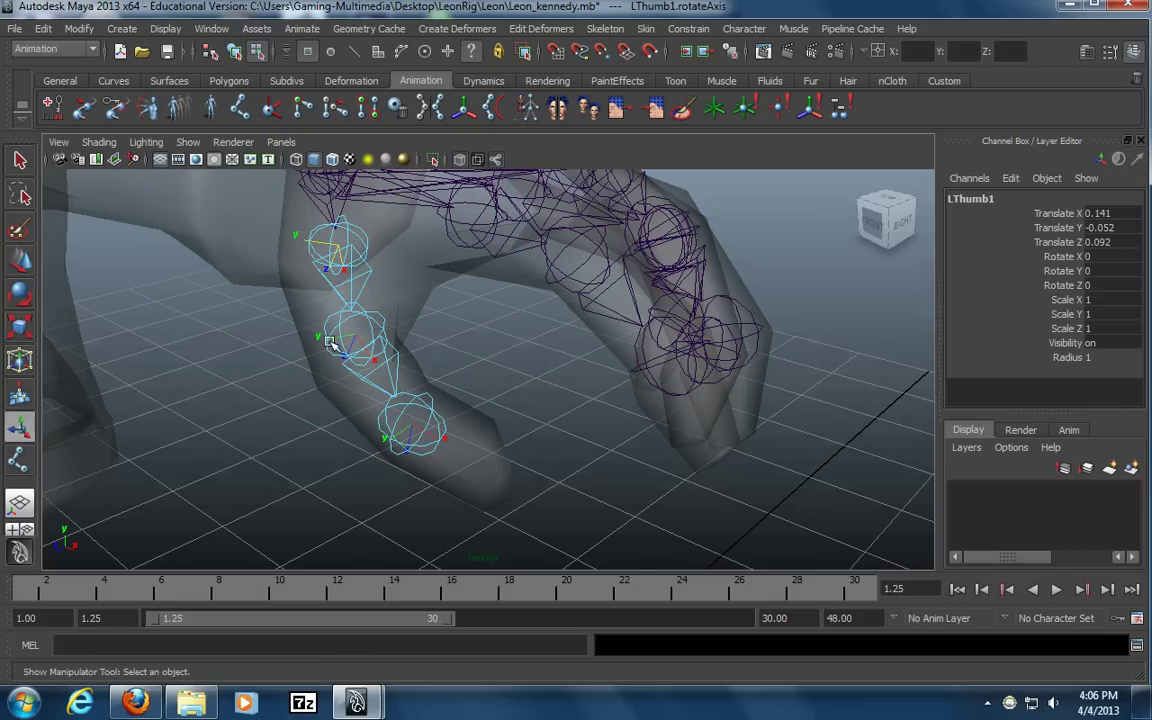
pyautogui.click(316, 335)
pyautogui.click(384, 443)
pyautogui.moveTo(436, 382)
pyautogui.keyDown('alt'); pyautogui.mouseDown()
pyautogui.moveTo(458, 419)
pyautogui.moveTo(432, 380)
pyautogui.mouseUp(); pyautogui.keyUp('alt')
pyautogui.press('e')
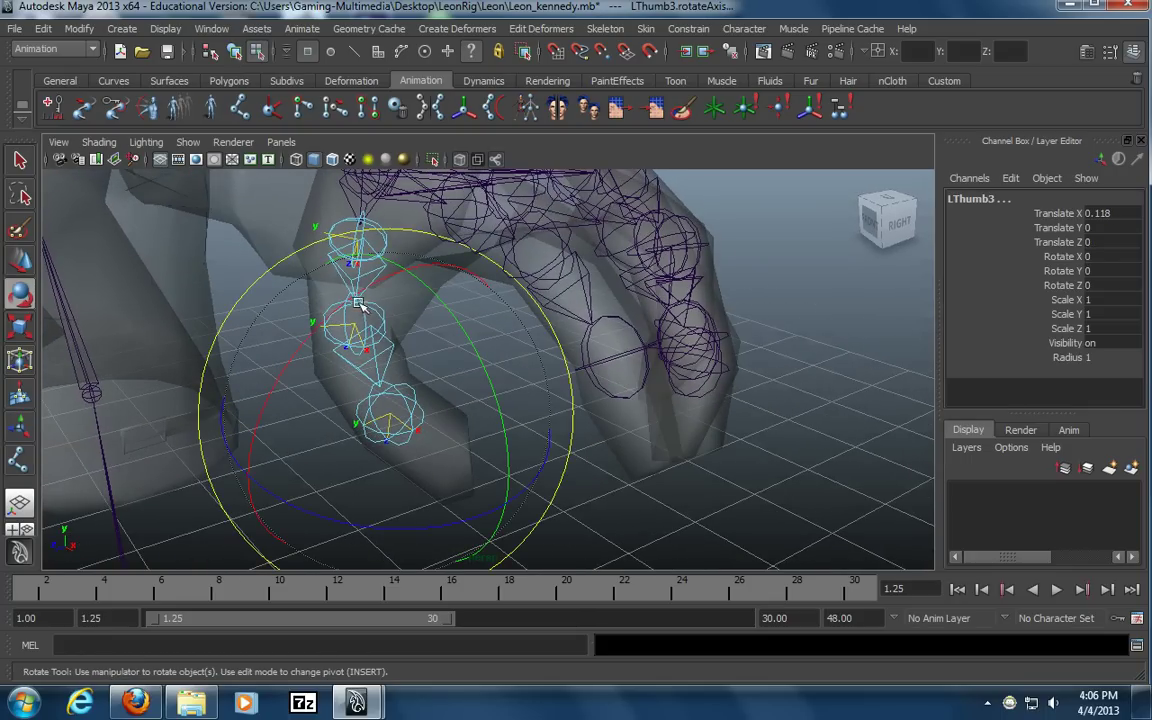
pyautogui.keyDown('alt'); pyautogui.moveTo(380, 321); pyautogui.dragTo(365, 236); pyautogui.keyUp('alt')
pyautogui.moveTo(313, 207); pyautogui.dragTo(330, 421)
pyautogui.keyDown('alt'); pyautogui.moveTo(330, 421); pyautogui.dragTo(354, 246); pyautogui.keyUp('alt')
pyautogui.moveTo(276, 215); pyautogui.dragTo(290, 216)
pyautogui.keyDown('alt'); pyautogui.moveTo(290, 216); pyautogui.dragTo(513, 310); pyautogui.keyUp('alt')
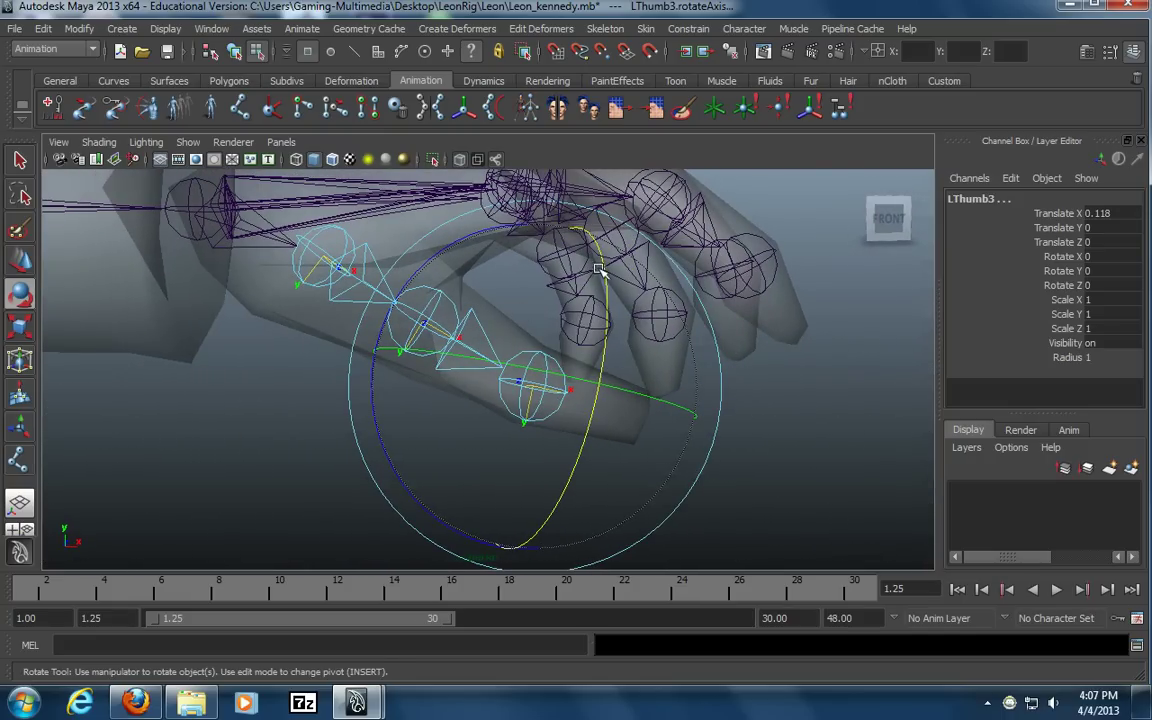
pyautogui.moveTo(603, 262); pyautogui.dragTo(675, 340)
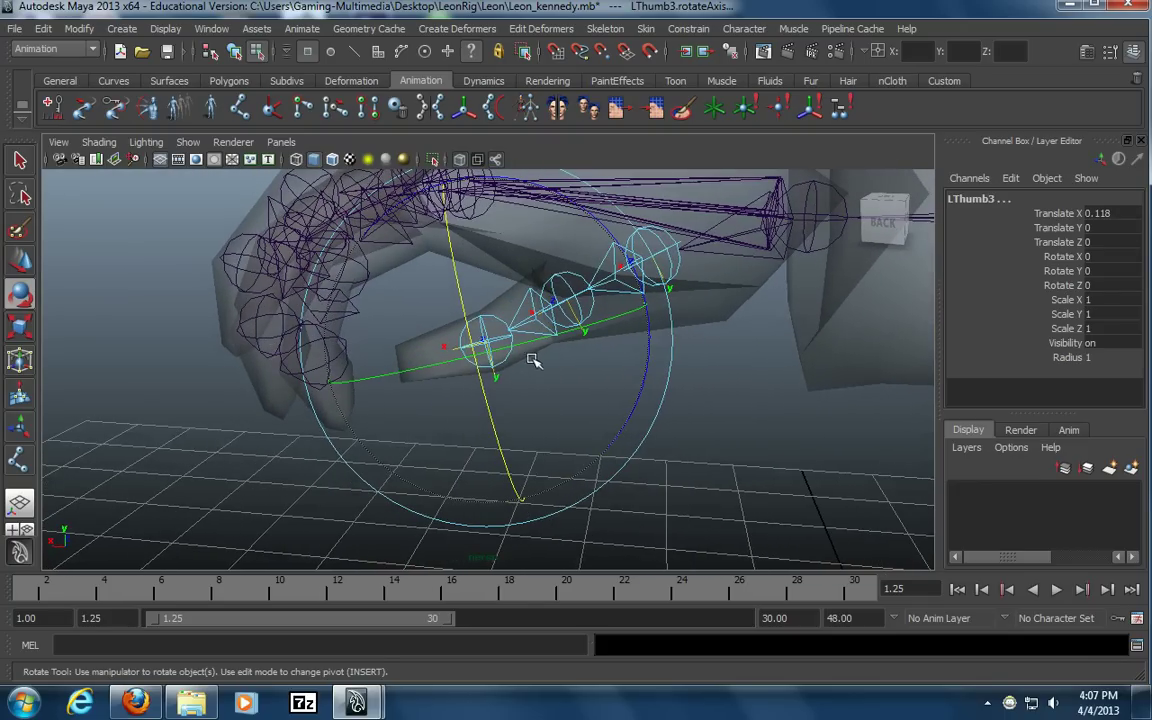
# Return to object selection and select every joint of the thumb and pointer finger chains together
pyautogui.click(484, 395)
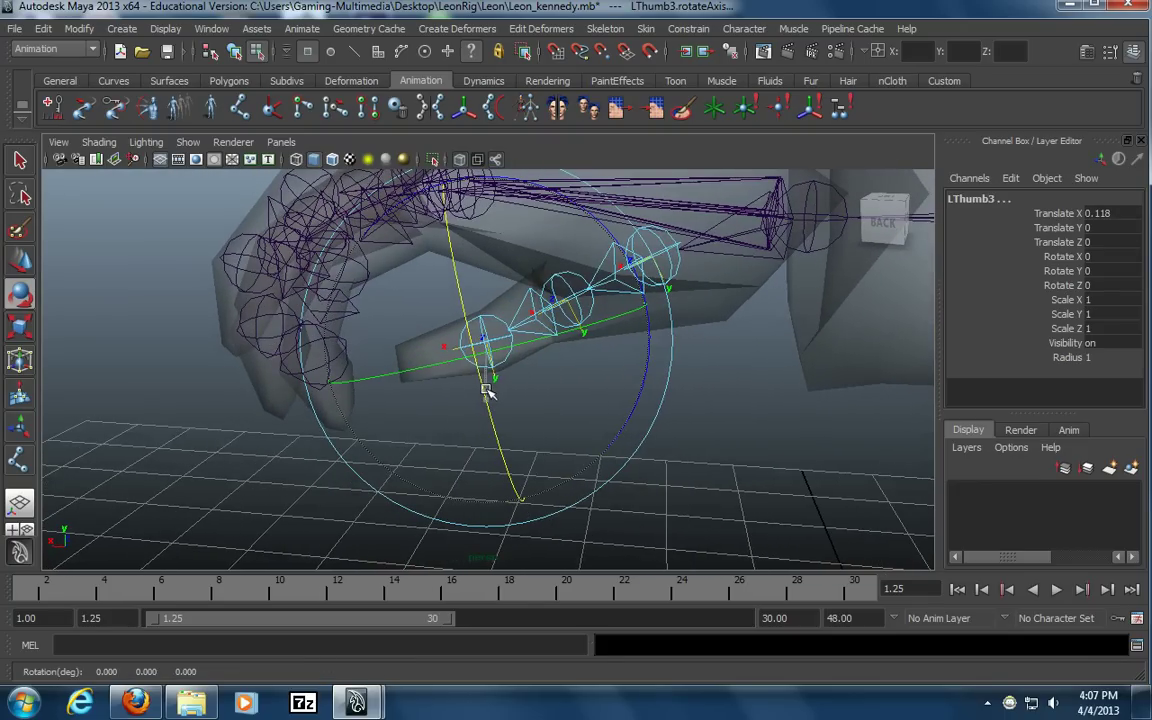
pyautogui.keyDown('alt'); pyautogui.moveTo(247, 324); pyautogui.dragTo(590, 342); pyautogui.keyUp('alt')
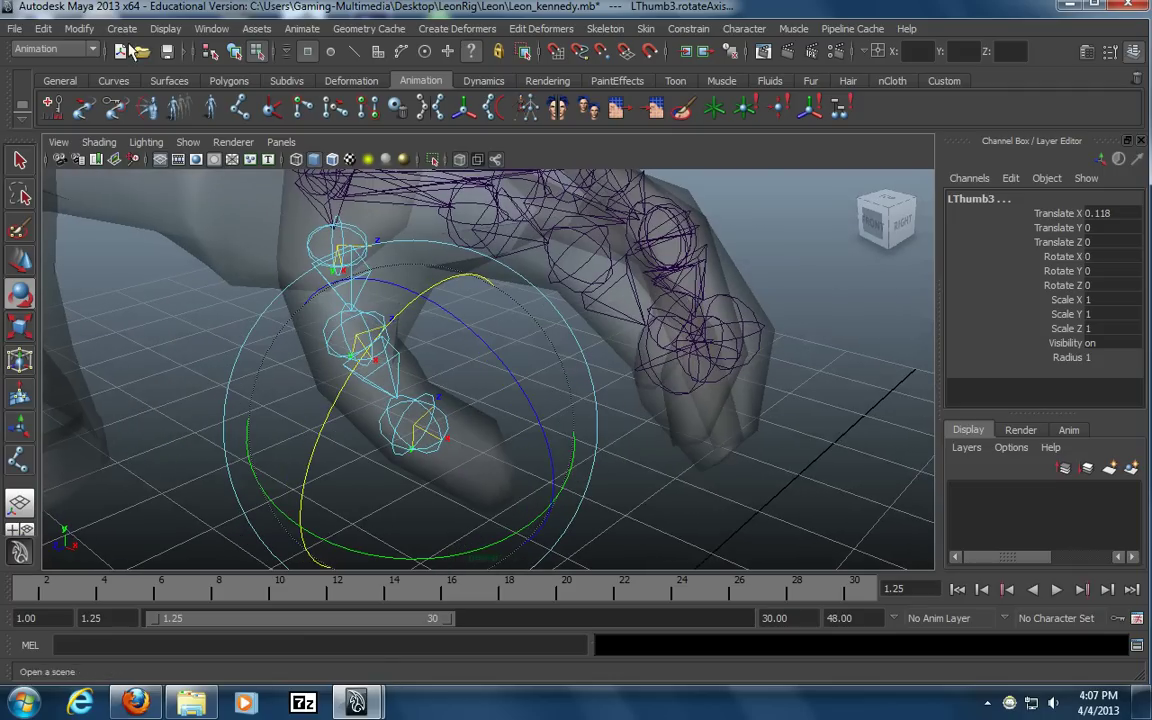
pyautogui.click(233, 51)
pyautogui.keyDown('alt'); pyautogui.moveTo(677, 328); pyautogui.dragTo(489, 265); pyautogui.keyUp('alt')
pyautogui.press('t')
pyautogui.keyDown('shift'); pyautogui.click(458, 252); pyautogui.keyUp('shift')
pyautogui.keyDown('alt'); pyautogui.moveTo(700, 330); pyautogui.dragTo(480, 300, button='right'); pyautogui.keyUp('alt')
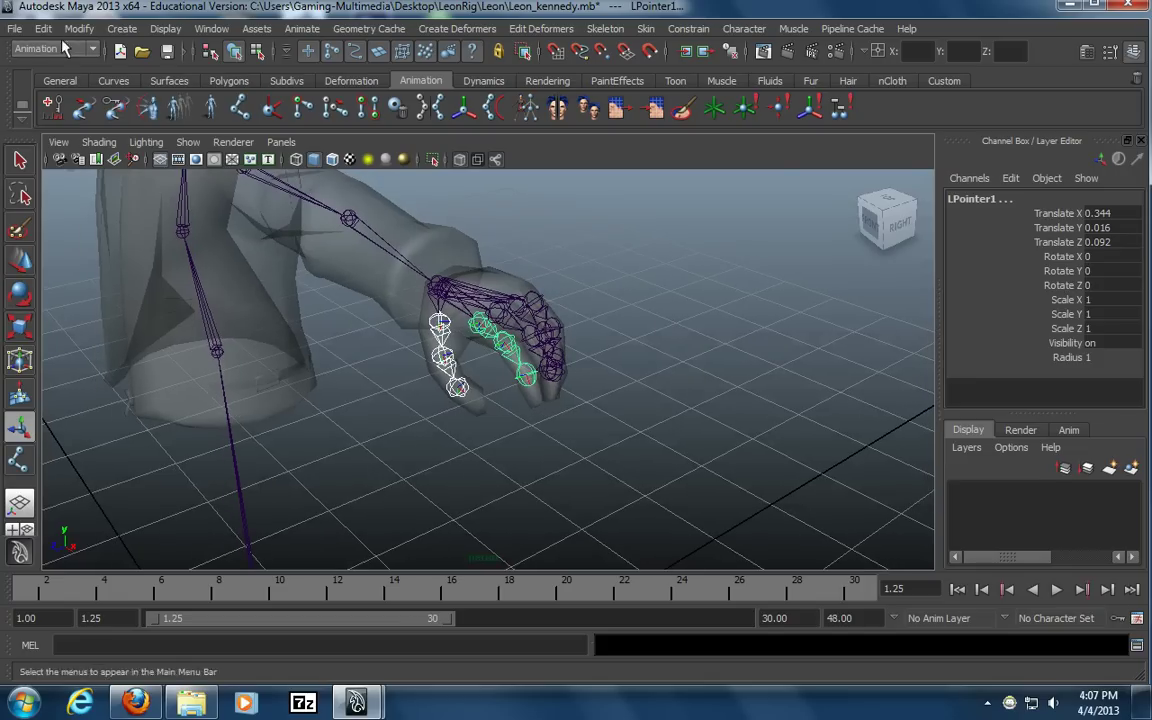
pyautogui.click(43, 28)
pyautogui.click(121, 337)
# Test-curl the selected thumb and pointer finger joints together about their Y axes, and undo each test rotation
pyautogui.keyDown('alt'); pyautogui.moveTo(119, 334); pyautogui.dragTo(427, 340, button='right'); pyautogui.keyUp('alt')
pyautogui.press('e')
pyautogui.moveTo(571, 221); pyautogui.dragTo(602, 319)
pyautogui.keyDown('alt'); pyautogui.moveTo(450, 352); pyautogui.dragTo(548, 295); pyautogui.keyUp('alt')
pyautogui.hotkey('ctrl', 'z')
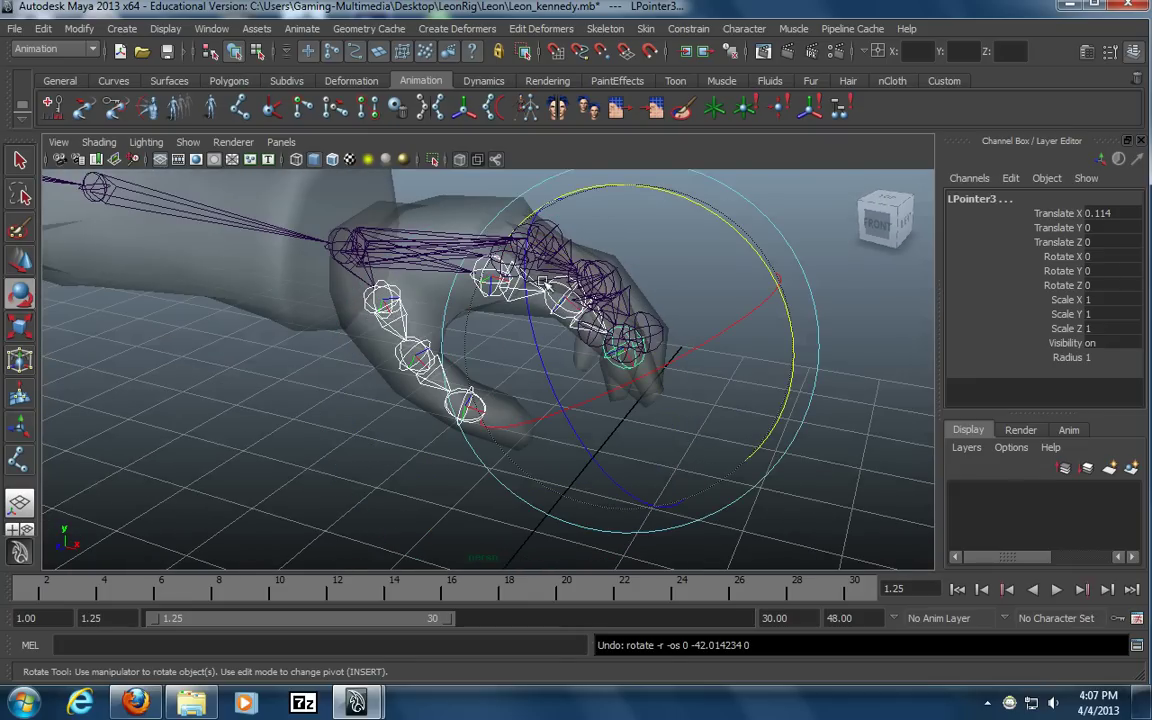
pyautogui.moveTo(568, 200); pyautogui.dragTo(777, 271)
pyautogui.hotkey('ctrl', 'z')
pyautogui.keyDown('alt'); pyautogui.moveTo(817, 475); pyautogui.dragTo(795, 465); pyautogui.keyUp('alt')
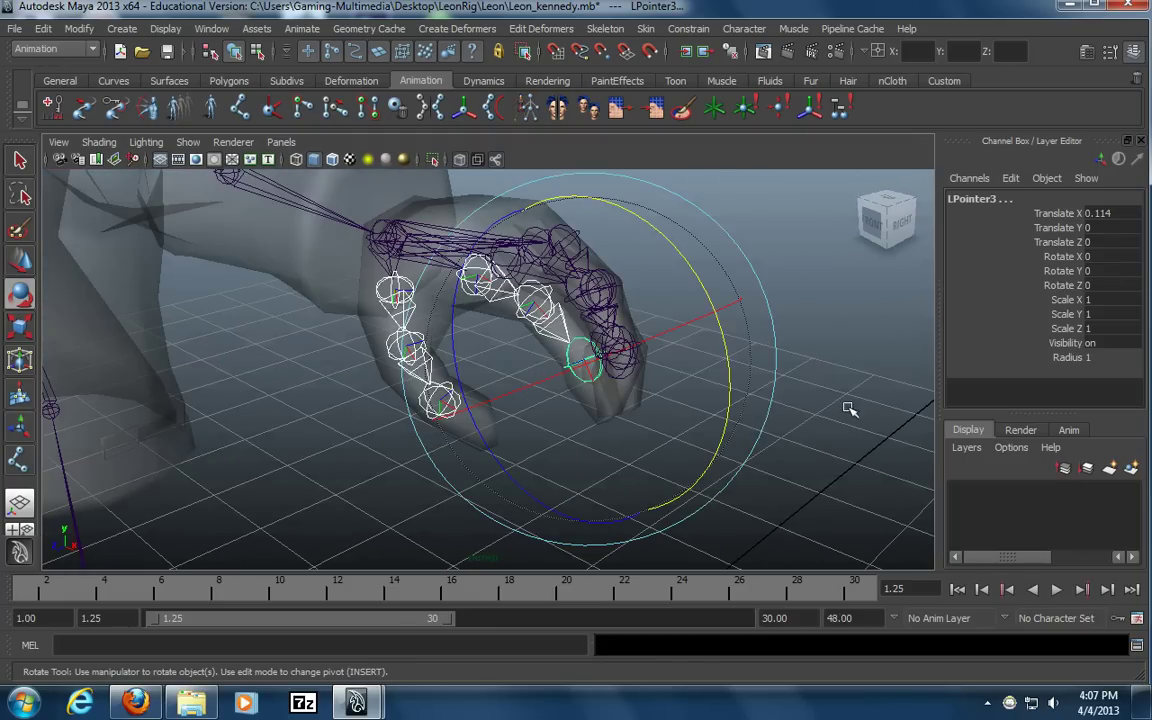
pyautogui.click(846, 380)
# Display the local rotation axes of the thumb chain from LThumb1 and examine how they are aligned
pyautogui.keyDown('alt'); pyautogui.moveTo(427, 337); pyautogui.dragTo(560, 270); pyautogui.keyUp('alt')
pyautogui.keyDown('alt'); pyautogui.moveTo(383, 340); pyautogui.dragTo(340, 287); pyautogui.keyUp('alt')
pyautogui.keyDown('alt'); pyautogui.moveTo(706, 401); pyautogui.dragTo(625, 373); pyautogui.keyUp('alt')
pyautogui.press('e')
pyautogui.click(352, 316)
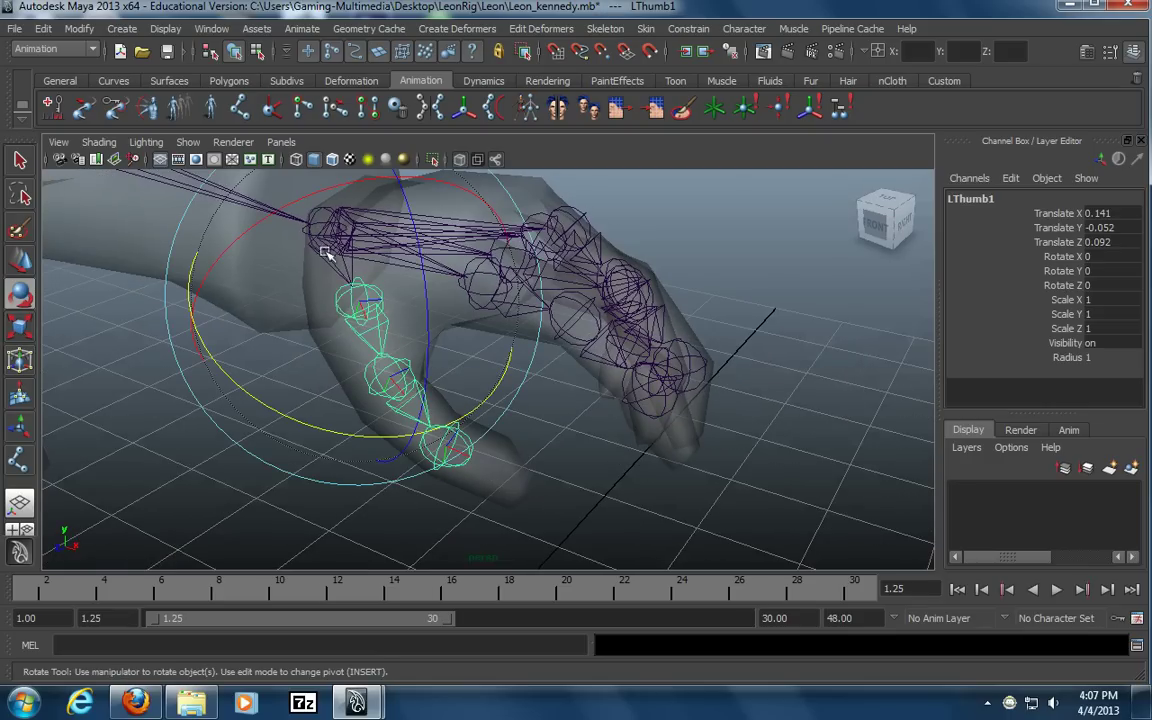
pyautogui.click(257, 51)
pyautogui.scroll(1, 261, 336)
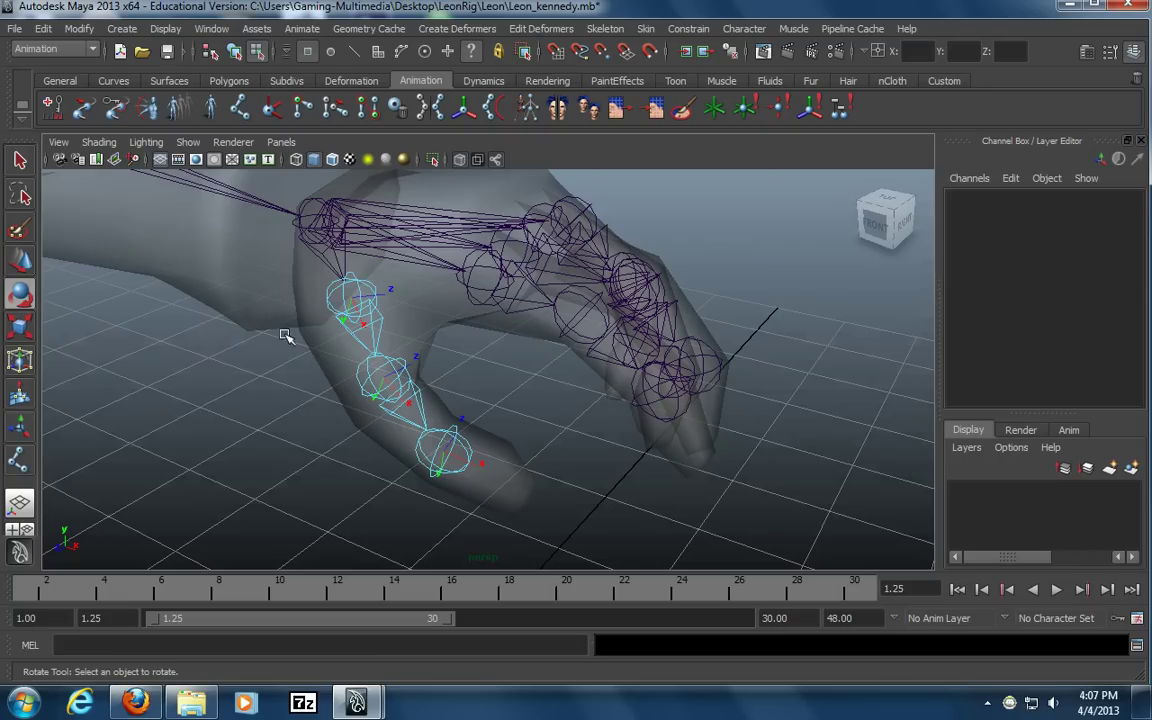
pyautogui.click(233, 51)
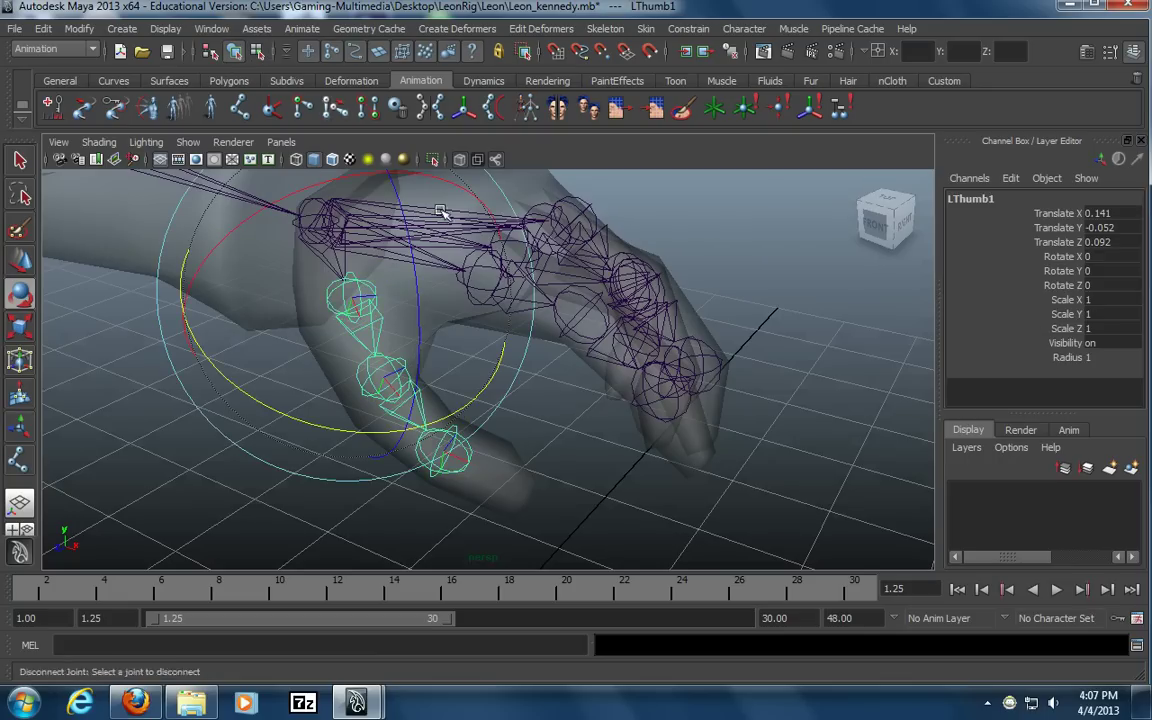
# Display the local rotation axes of the chain from LPointer1 and compare their alignment with the thumb's
pyautogui.click(619, 428)
pyautogui.click(490, 287)
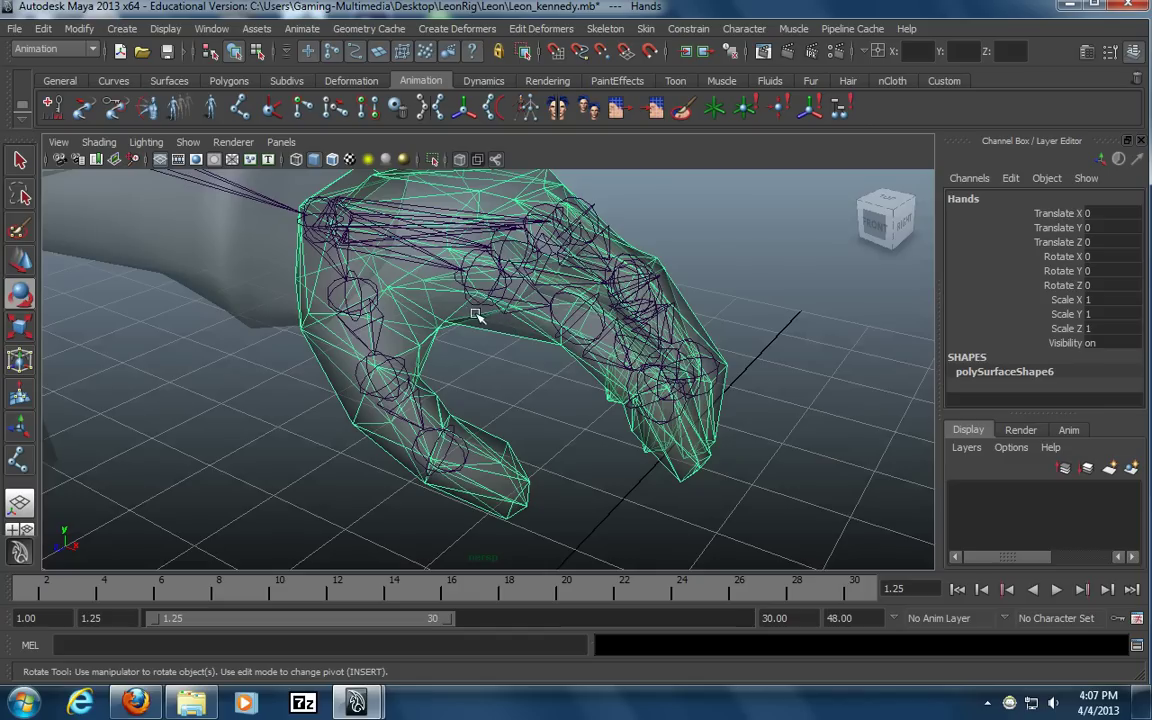
pyautogui.click(455, 287)
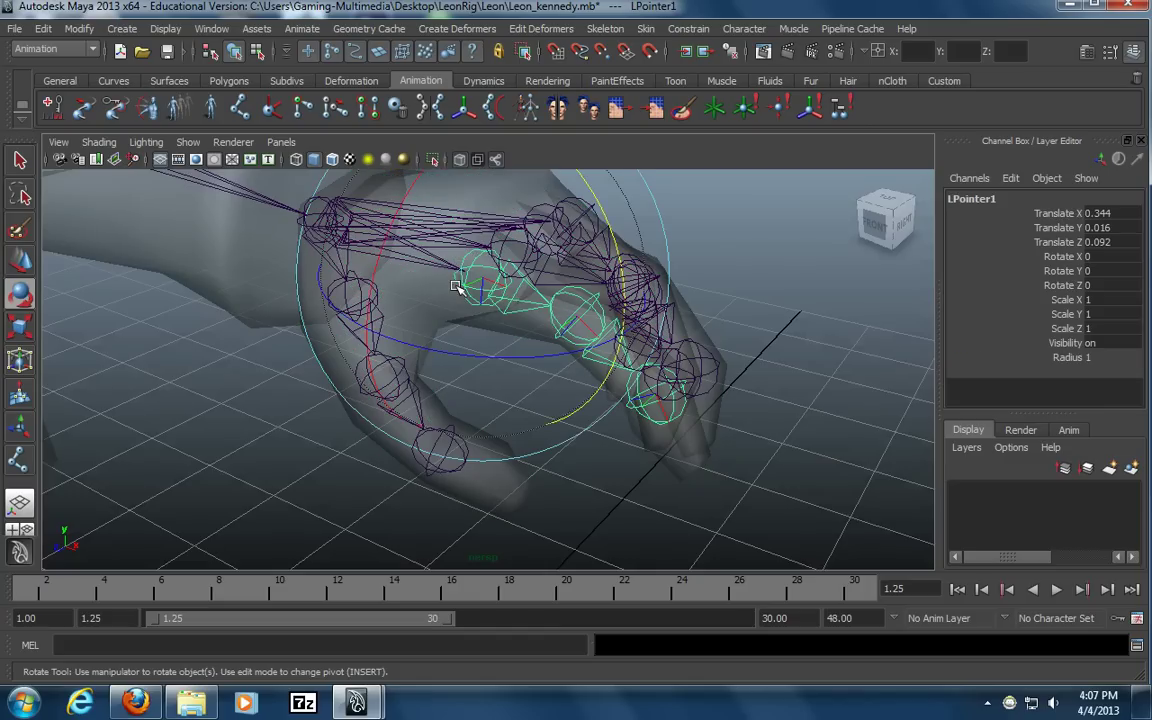
pyautogui.click(257, 51)
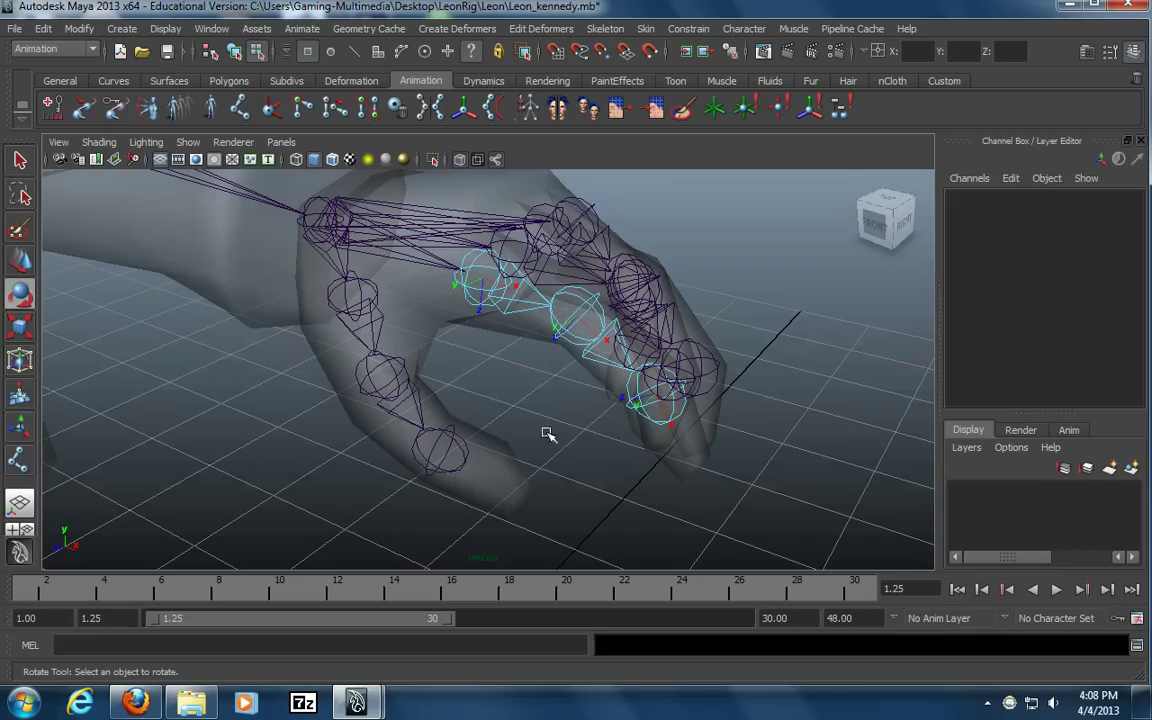
pyautogui.moveTo(457, 410)
pyautogui.keyDown('alt'); pyautogui.mouseDown()
pyautogui.moveTo(496, 386)
pyautogui.moveTo(468, 393)
pyautogui.mouseUp(); pyautogui.keyUp('alt')
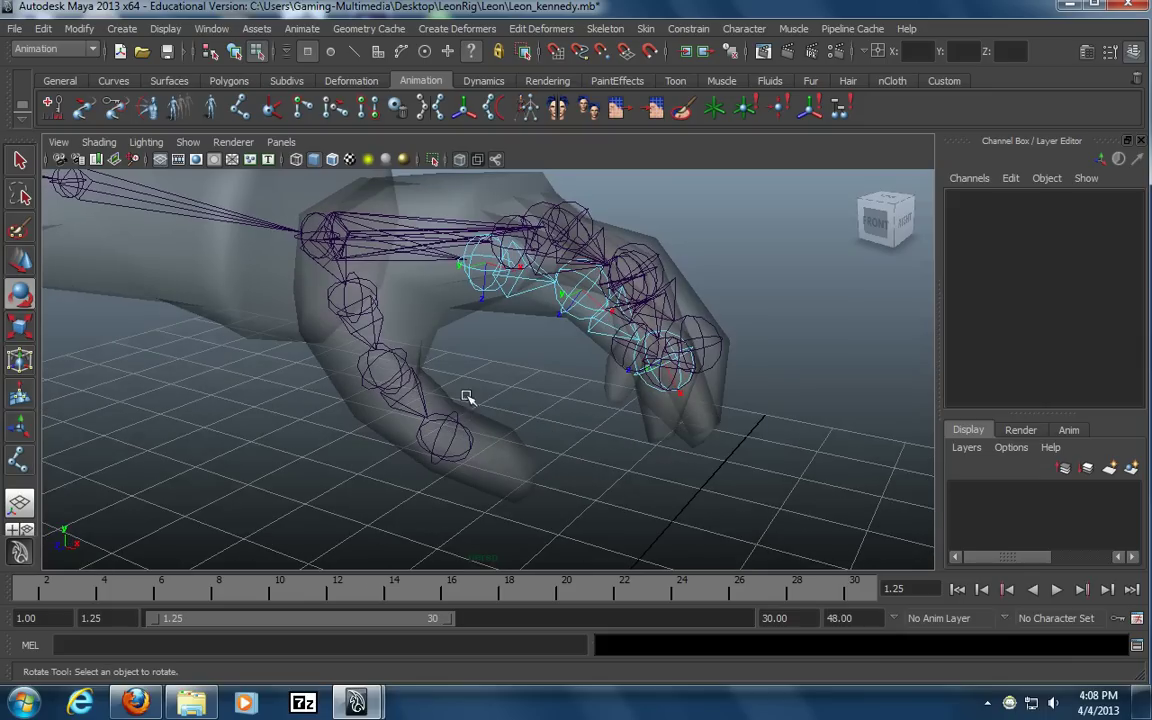
# Reselect the thumb chain from LThumb1 and examine its local rotation axes up close
pyautogui.click(348, 295)
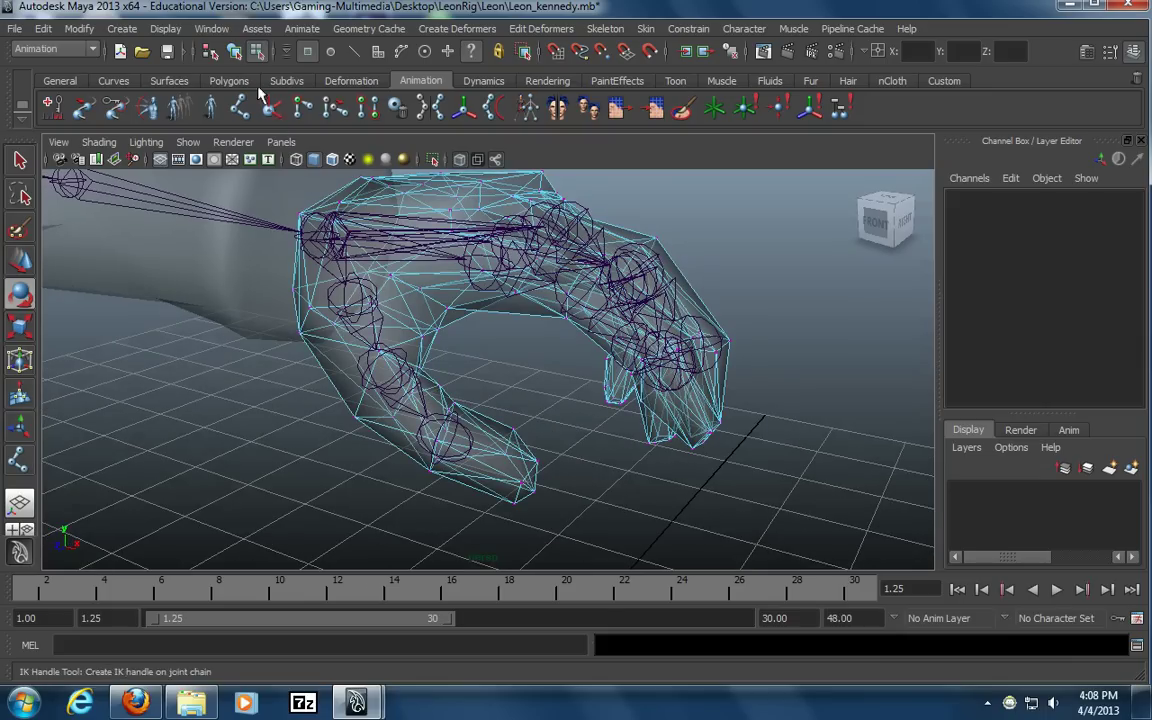
pyautogui.click(336, 299)
pyautogui.click(343, 303)
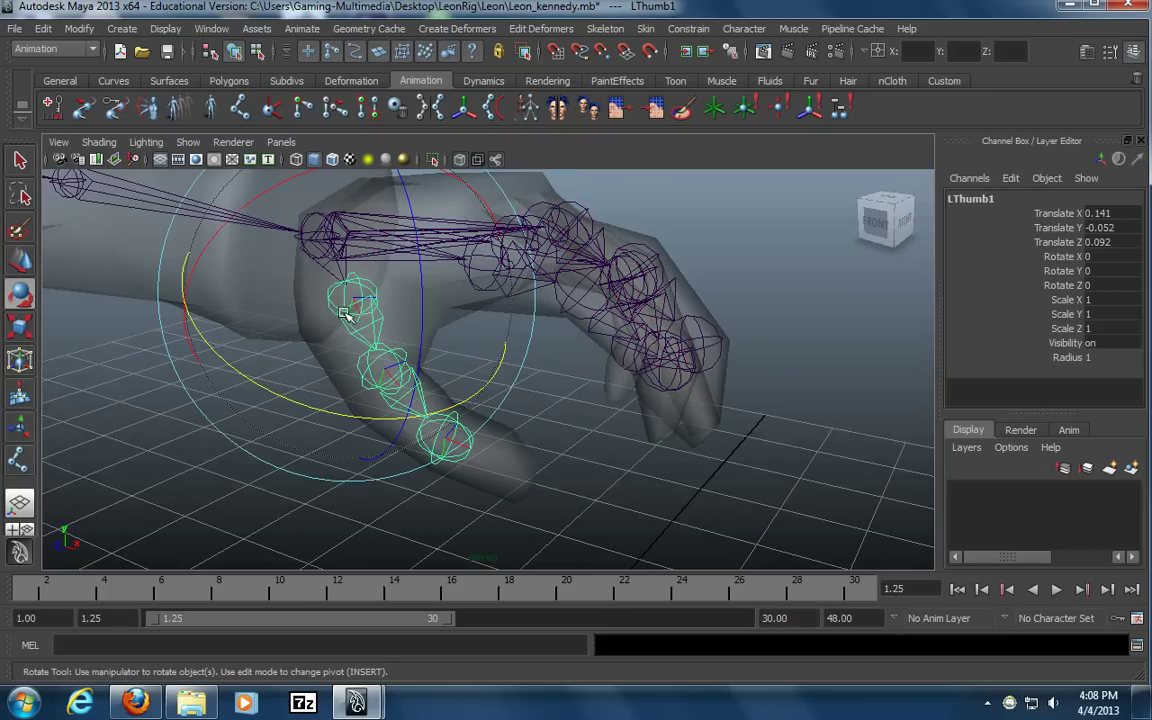
pyautogui.press('t')
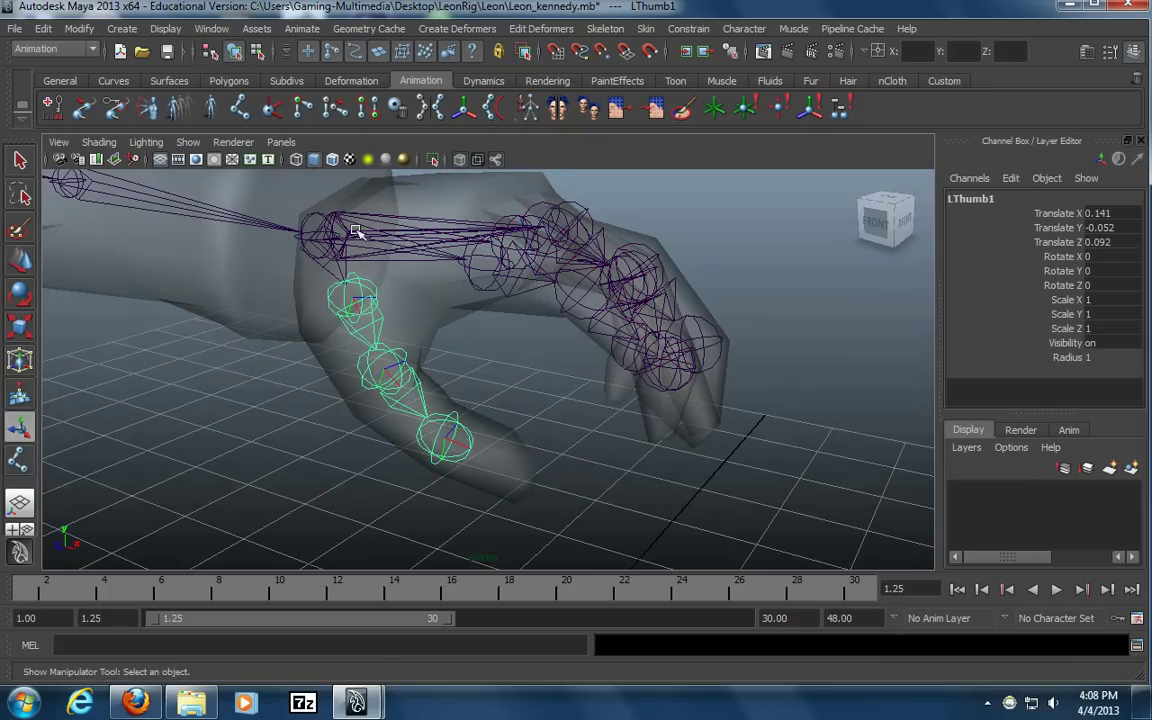
pyautogui.click(256, 51)
pyautogui.keyDown('alt'); pyautogui.moveTo(398, 411); pyautogui.dragTo(370, 296); pyautogui.keyUp('alt')
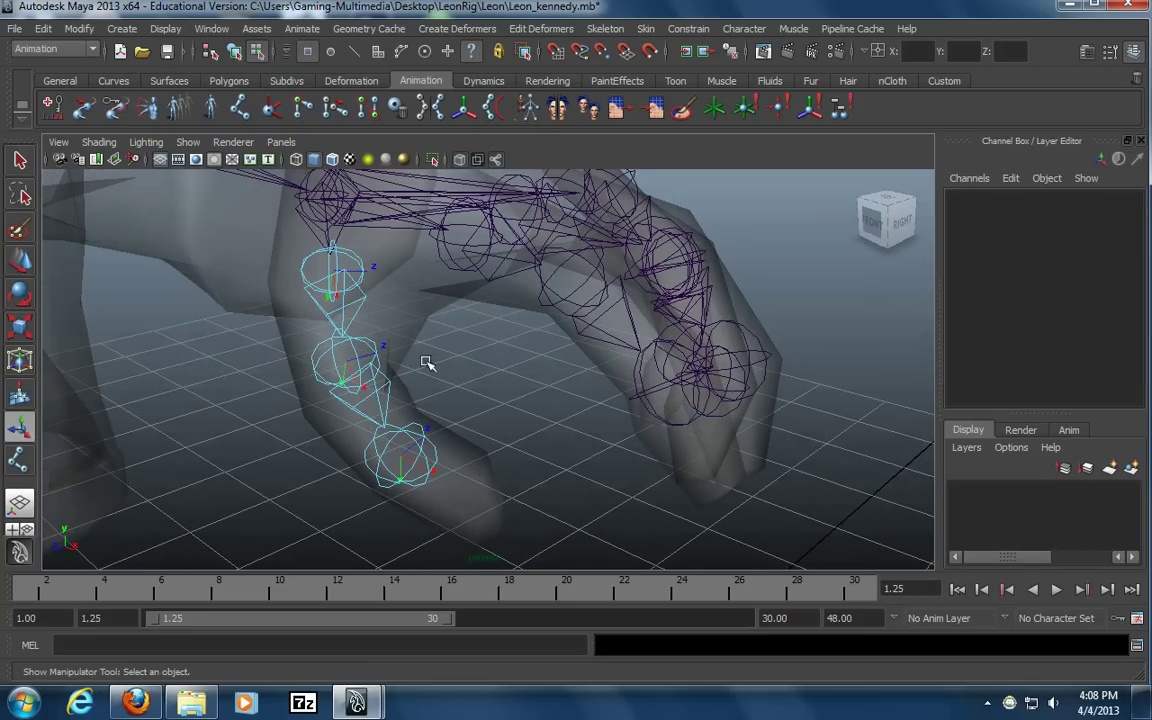
pyautogui.keyDown('alt'); pyautogui.moveTo(455, 456); pyautogui.dragTo(558, 420); pyautogui.keyUp('alt')
pyautogui.moveTo(562, 421)
pyautogui.keyDown('alt'); pyautogui.mouseDown()
pyautogui.moveTo(537, 380)
pyautogui.moveTo(648, 420)
pyautogui.moveTo(437, 432)
pyautogui.moveTo(522, 419)
pyautogui.moveTo(580, 428)
pyautogui.mouseUp(); pyautogui.keyUp('alt')
# Try rotating the local rotation axes of LThumb3, LThumb2 and LThumb1 together, and undo that rotation
pyautogui.click(541, 437)
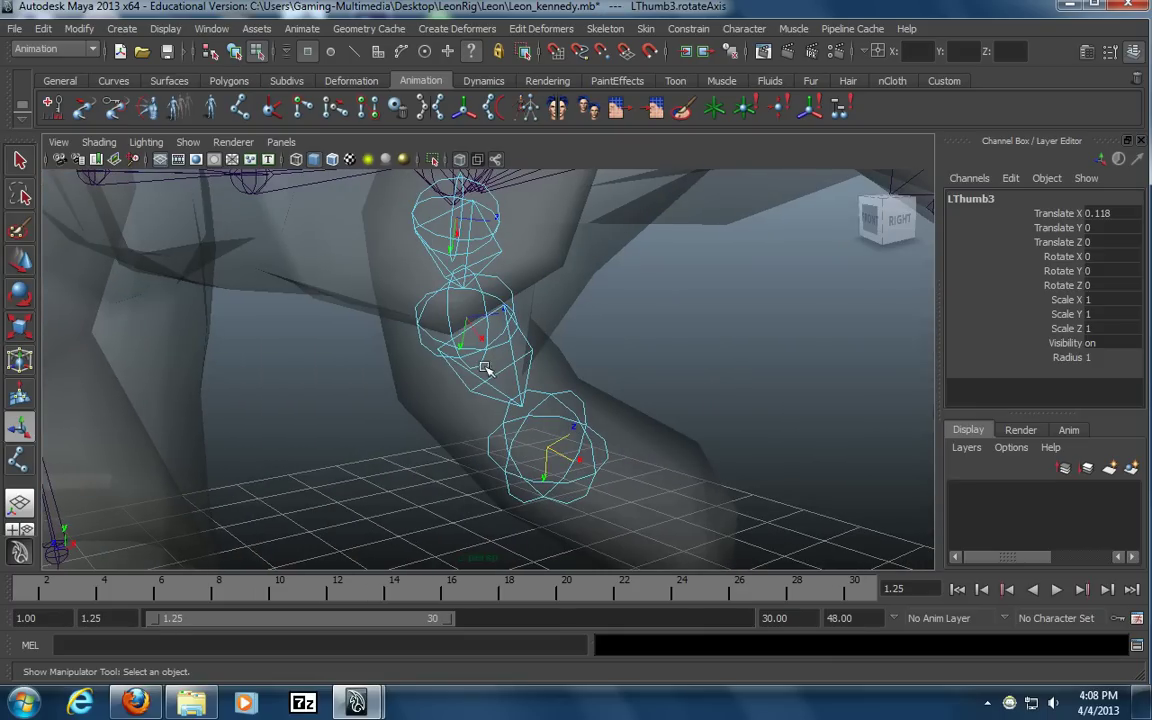
pyautogui.keyDown('shift'); pyautogui.click(474, 317); pyautogui.keyUp('shift')
pyautogui.keyDown('shift'); pyautogui.click(493, 220); pyautogui.keyUp('shift')
pyautogui.keyDown('alt'); pyautogui.moveTo(681, 334); pyautogui.dragTo(629, 352); pyautogui.keyUp('alt')
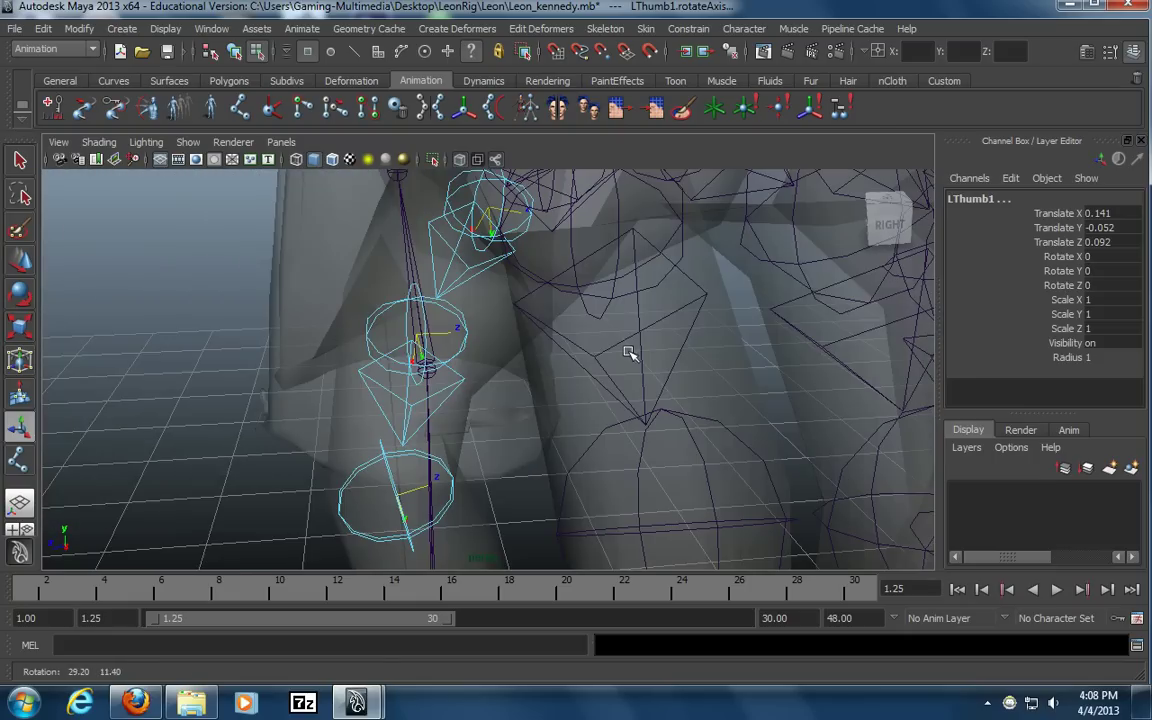
pyautogui.press('e')
pyautogui.moveTo(638, 187); pyautogui.dragTo(607, 203)
pyautogui.hotkey('ctrl', 'z')
pyautogui.click(149, 435)
pyautogui.keyDown('alt'); pyautogui.moveTo(624, 424); pyautogui.dragTo(550, 442); pyautogui.keyUp('alt')
pyautogui.keyDown('alt'); pyautogui.moveTo(550, 442); pyautogui.dragTo(545, 478, button='right'); pyautogui.keyUp('alt')
pyautogui.moveTo(491, 315)
pyautogui.keyDown('alt'); pyautogui.mouseDown()
pyautogui.moveTo(444, 304)
pyautogui.moveTo(508, 303)
pyautogui.mouseUp(); pyautogui.keyUp('alt')
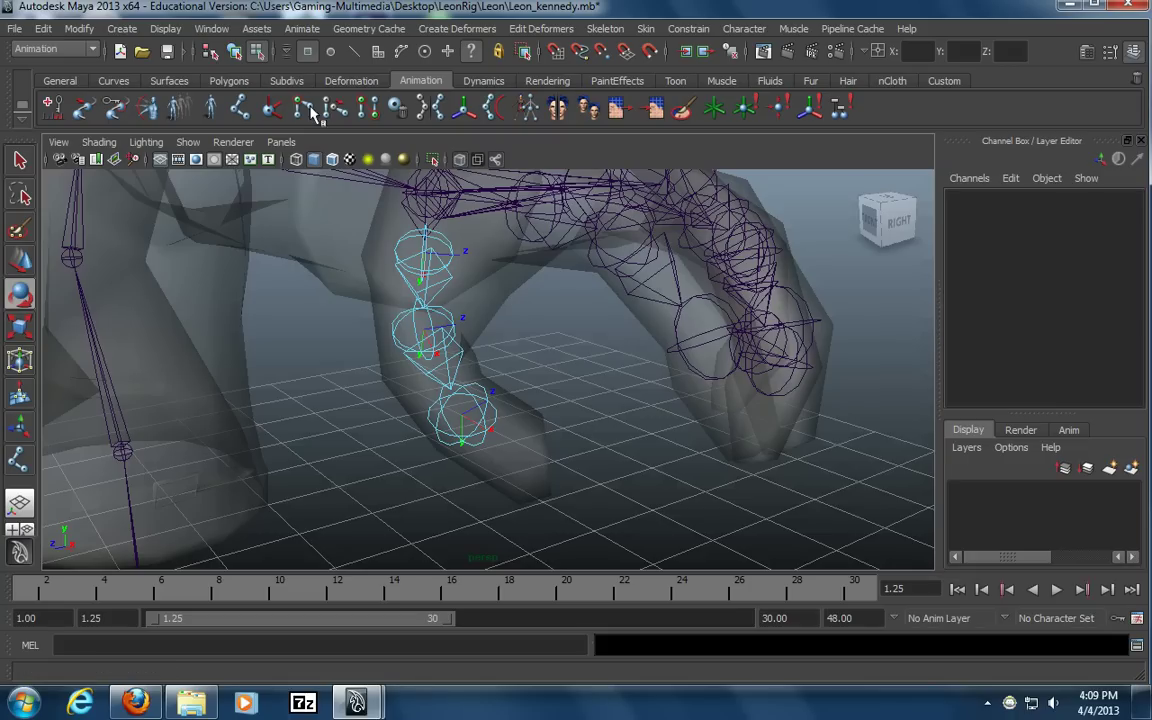
# Return to object selection and test-rotate the skeleton from Spine2 and further joints, undoing each rotation
pyautogui.click(233, 52)
pyautogui.click(604, 396)
pyautogui.keyDown('alt'); pyautogui.moveTo(604, 396); pyautogui.dragTo(254, 392, button='right'); pyautogui.keyUp('alt')
pyautogui.keyDown('alt'); pyautogui.moveTo(254, 392); pyautogui.dragTo(264, 406, button='middle'); pyautogui.keyUp('alt')
pyautogui.keyDown('alt'); pyautogui.moveTo(193, 416); pyautogui.dragTo(339, 329, button='right'); pyautogui.keyUp('alt')
pyautogui.click(292, 310)
pyautogui.keyDown('alt'); pyautogui.moveTo(281, 366); pyautogui.dragTo(277, 336); pyautogui.keyUp('alt')
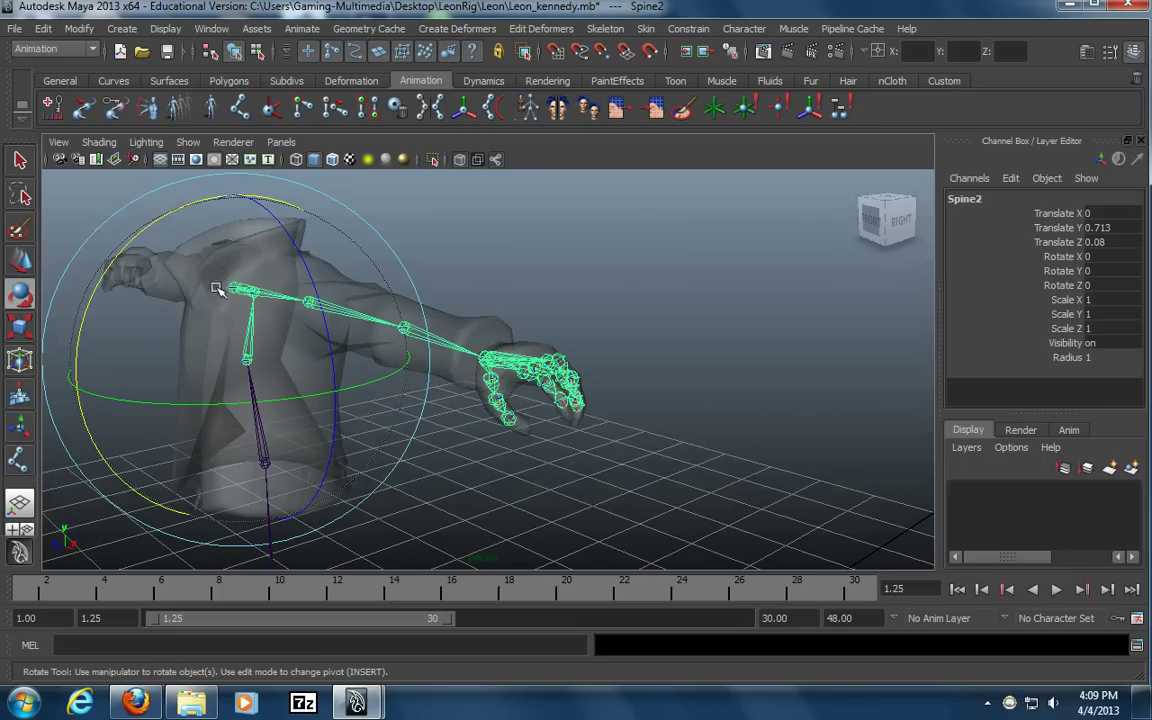
pyautogui.moveTo(117, 250); pyautogui.dragTo(134, 283)
pyautogui.hotkey('ctrl', 'z')
pyautogui.click(660, 250)
pyautogui.keyDown('alt'); pyautogui.moveTo(140, 400); pyautogui.dragTo(233, 300); pyautogui.keyUp('alt')
pyautogui.click(134, 343)
pyautogui.keyDown('alt'); pyautogui.moveTo(165, 365); pyautogui.dragTo(424, 332, button='middle'); pyautogui.keyUp('alt')
pyautogui.keyDown('alt'); pyautogui.moveTo(376, 336); pyautogui.dragTo(442, 270); pyautogui.keyUp('alt')
pyautogui.moveTo(291, 231); pyautogui.dragTo(389, 358)
pyautogui.hotkey('ctrl', 'z')
pyautogui.hotkey('ctrl', 'z')
# Select LElbow and examine how the forearm and hand joints line up inside the arm mesh from above
pyautogui.keyDown('alt'); pyautogui.moveTo(496, 316); pyautogui.dragTo(450, 388); pyautogui.keyUp('alt')
pyautogui.click(599, 218)
pyautogui.keyDown('alt'); pyautogui.moveTo(599, 218); pyautogui.dragTo(368, 239); pyautogui.keyUp('alt')
pyautogui.click(372, 268)
pyautogui.keyDown('alt'); pyautogui.moveTo(376, 353); pyautogui.dragTo(510, 330); pyautogui.keyUp('alt')
pyautogui.click(715, 458)
pyautogui.keyDown('alt'); pyautogui.moveTo(612, 405); pyautogui.dragTo(547, 393, button='middle'); pyautogui.keyUp('alt')
pyautogui.click(556, 272)
pyautogui.keyDown('alt'); pyautogui.moveTo(556, 285); pyautogui.dragTo(585, 405); pyautogui.keyUp('alt')
pyautogui.keyDown('alt'); pyautogui.moveTo(629, 307); pyautogui.dragTo(603, 383, button='middle'); pyautogui.keyUp('alt')
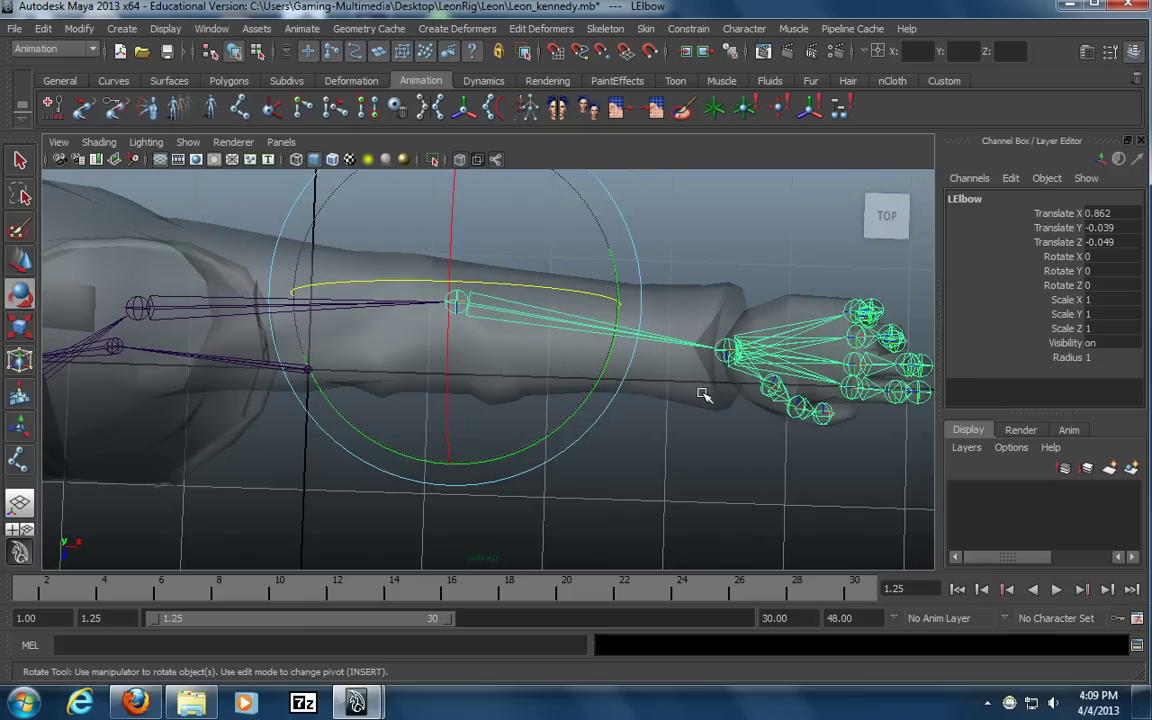
pyautogui.click(676, 466)
pyautogui.click(542, 321)
pyautogui.keyDown('alt'); pyautogui.moveTo(530, 346); pyautogui.dragTo(528, 305); pyautogui.keyUp('alt')
pyautogui.moveTo(528, 305)
pyautogui.keyDown('alt'); pyautogui.mouseDown(button='middle')
pyautogui.moveTo(522, 298)
pyautogui.moveTo(531, 308)
pyautogui.mouseUp(button='middle'); pyautogui.keyUp('alt')
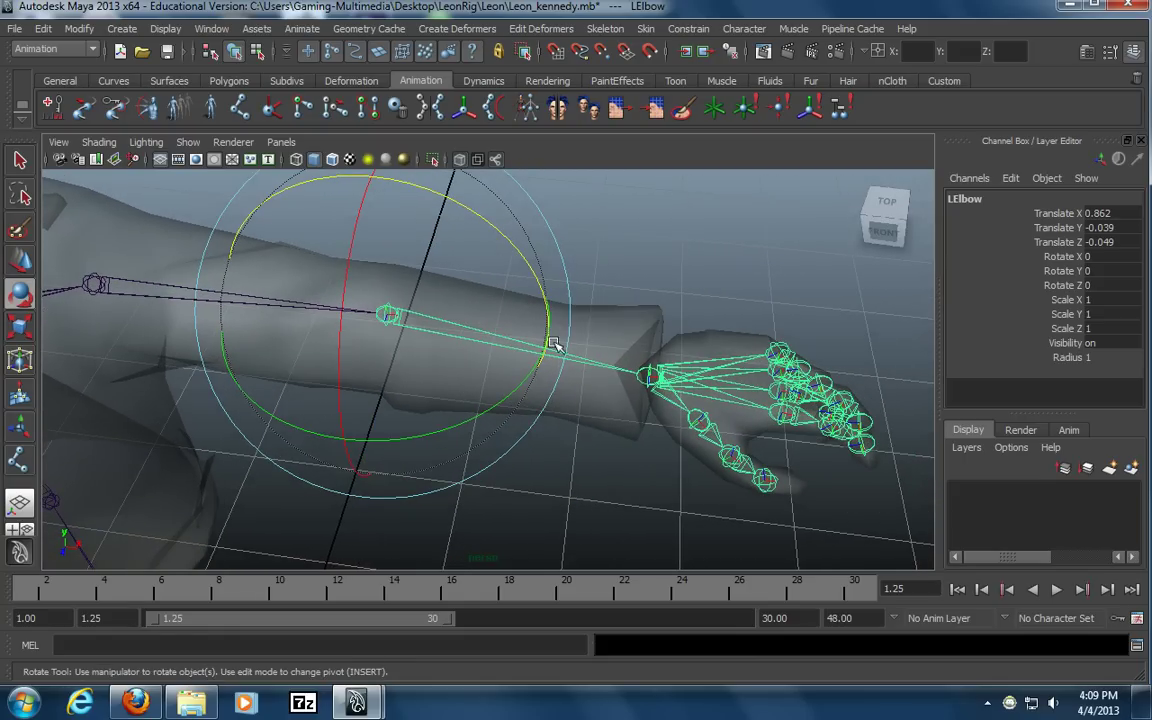
pyautogui.click(675, 288)
pyautogui.click(388, 314)
pyautogui.keyDown('alt'); pyautogui.moveTo(419, 309); pyautogui.dragTo(465, 417); pyautogui.keyUp('alt')
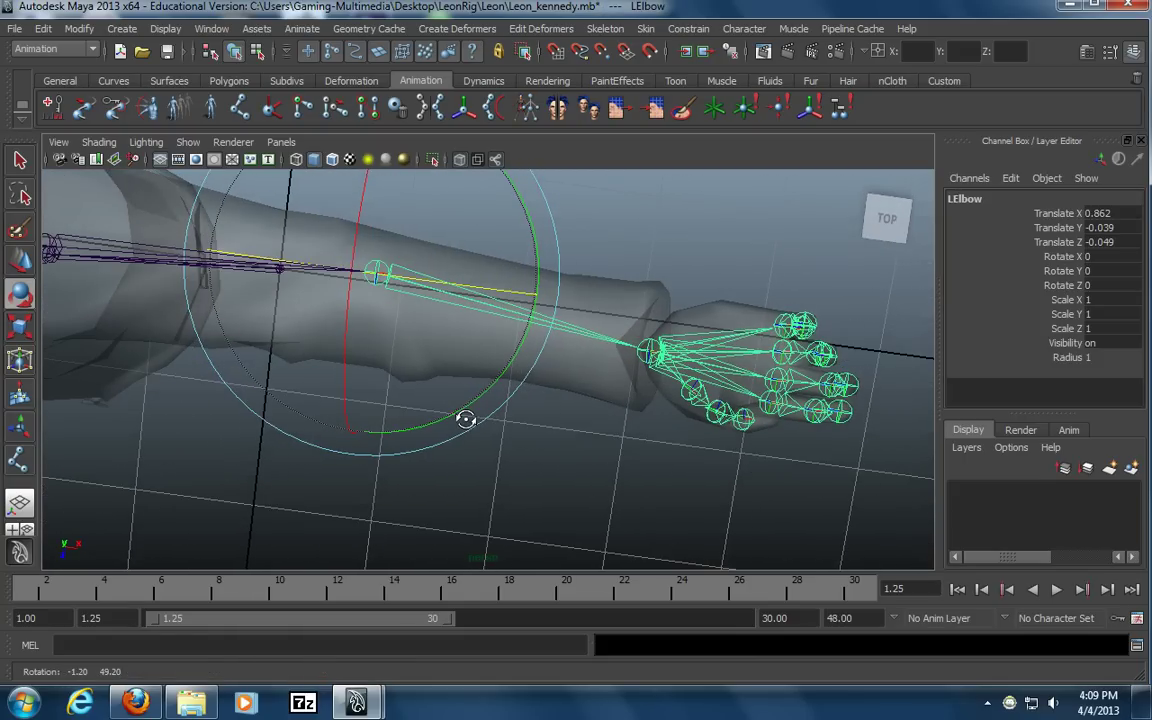
# Try unparenting LWrist from LElbow, and undo the separation
pyautogui.click(688, 358)
pyautogui.hotkey('shift', 'p')
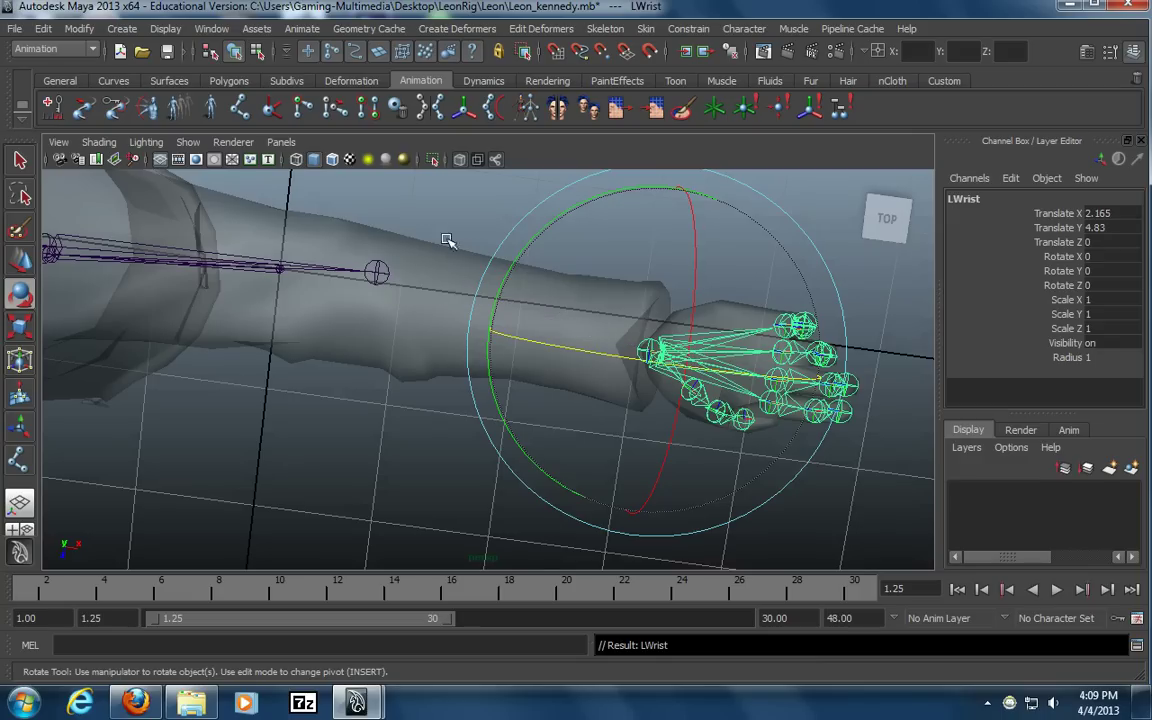
pyautogui.click(404, 203)
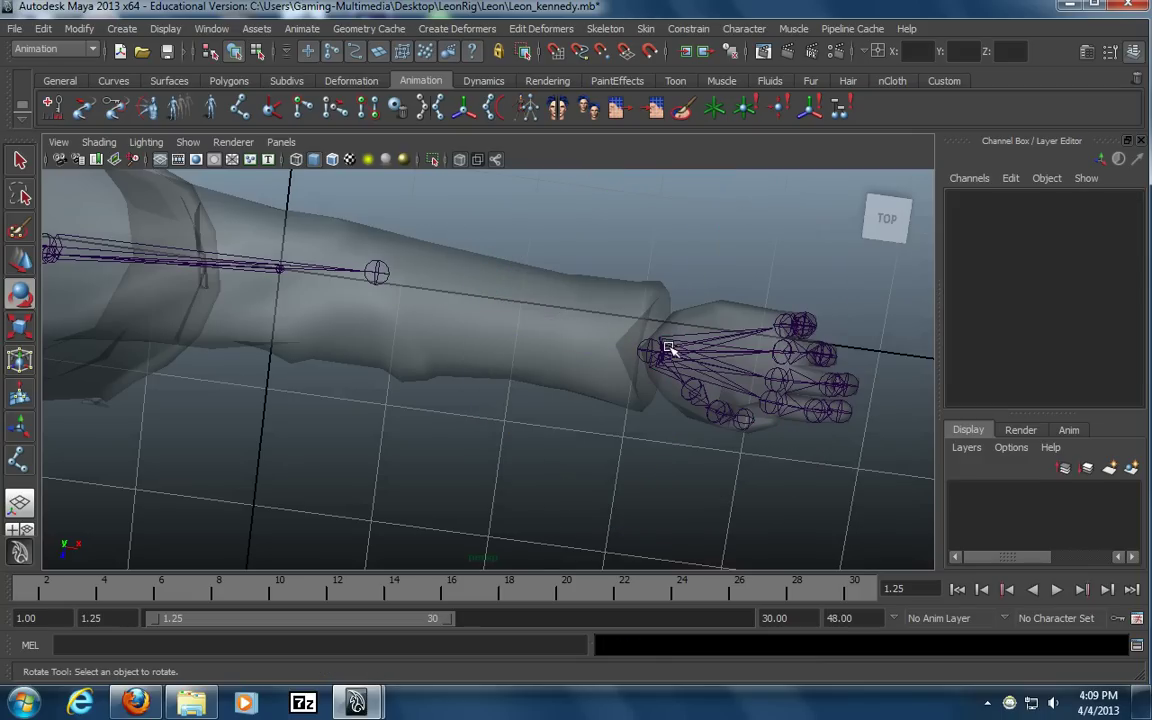
pyautogui.click(340, 252)
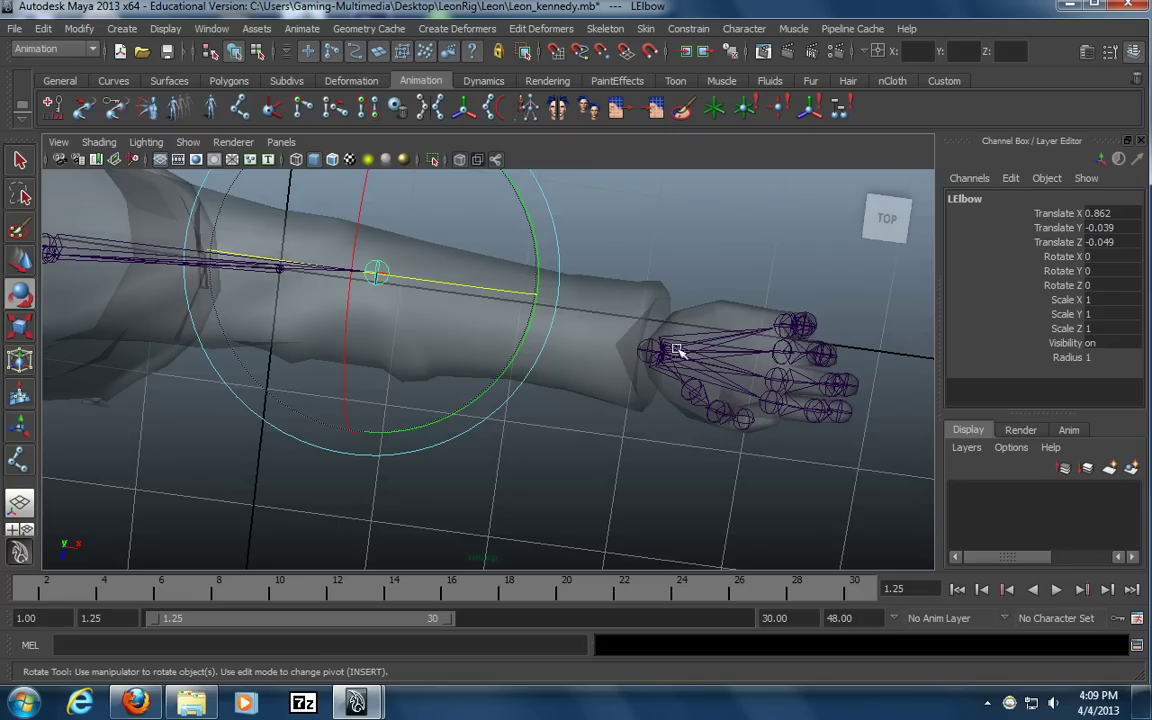
pyautogui.hotkey('ctrl', 'z')
pyautogui.hotkey('ctrl', 'z')
pyautogui.hotkey('ctrl', 'z')
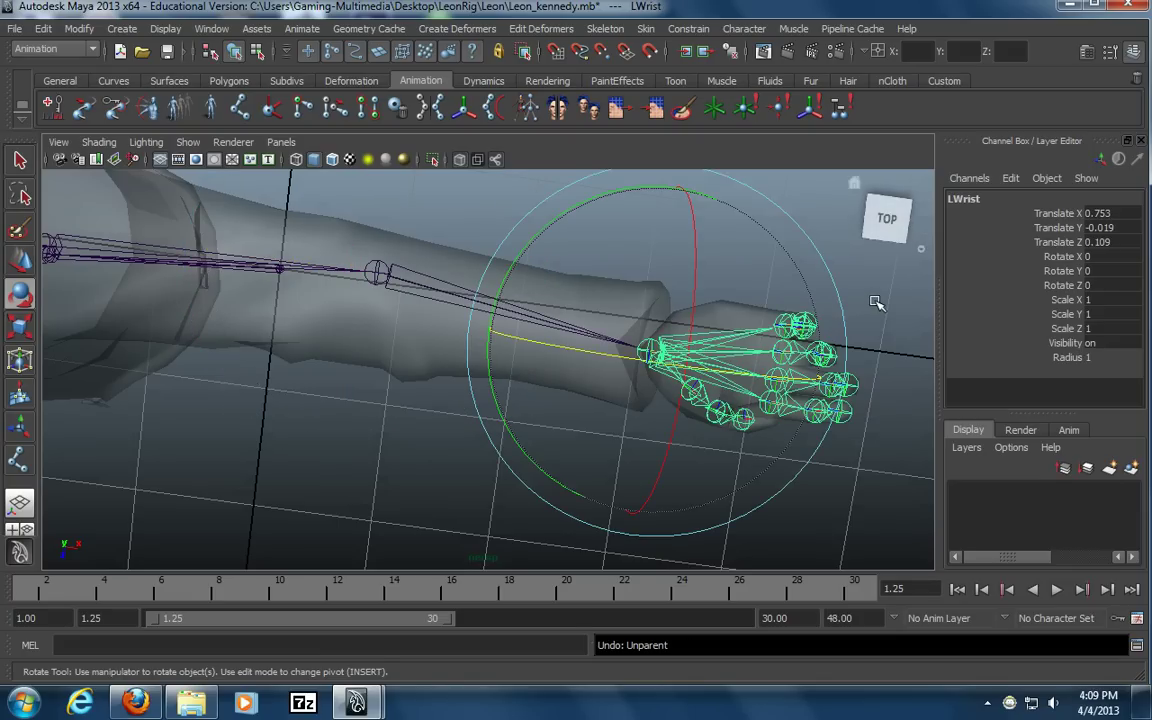
# Select the root joints of the thumb and all four finger chains and unparent them from LWrist
pyautogui.press('Up')
pyautogui.keyDown('alt'); pyautogui.moveTo(708, 388); pyautogui.dragTo(648, 345); pyautogui.keyUp('alt')
pyautogui.keyDown('alt'); pyautogui.moveTo(648, 345); pyautogui.dragTo(626, 340, button='middle'); pyautogui.keyUp('alt')
pyautogui.click(584, 400)
pyautogui.keyDown('alt'); pyautogui.moveTo(568, 419); pyautogui.dragTo(599, 427); pyautogui.keyUp('alt')
pyautogui.press('t')
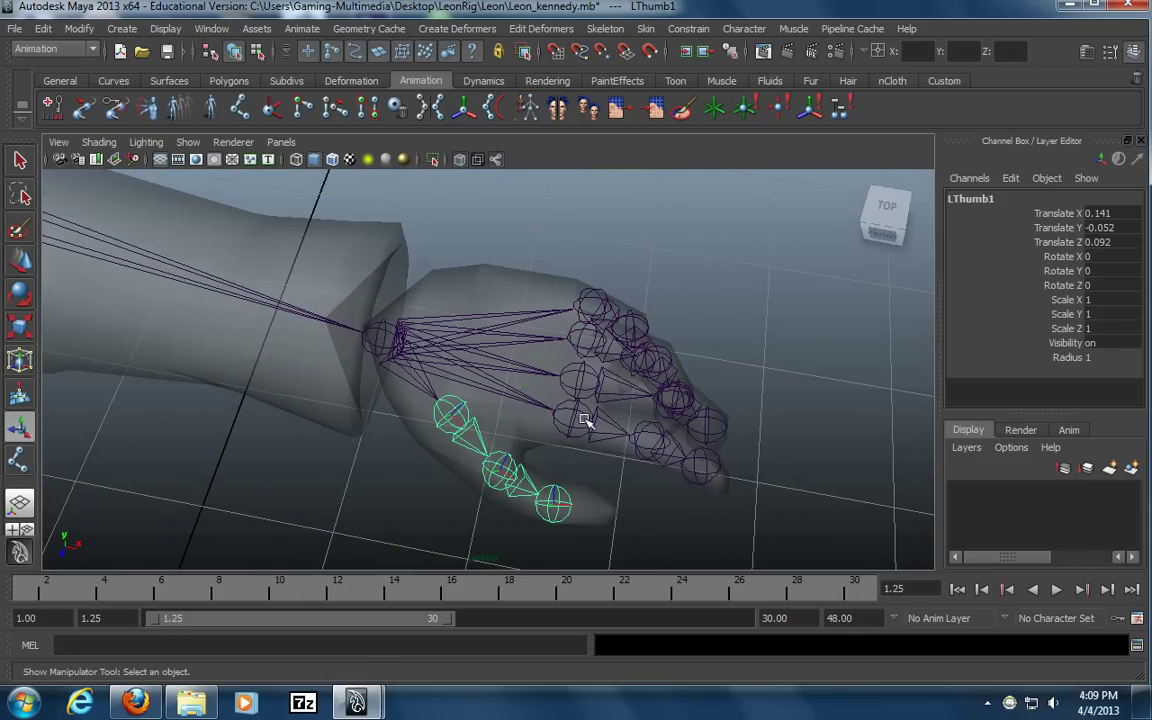
pyautogui.keyDown('shift'); pyautogui.click(572, 419); pyautogui.keyUp('shift')
pyautogui.keyDown('shift'); pyautogui.click(580, 381); pyautogui.keyUp('shift')
pyautogui.keyDown('shift'); pyautogui.click(598, 306); pyautogui.keyUp('shift')
pyautogui.hotkey('ctrl', 'z')
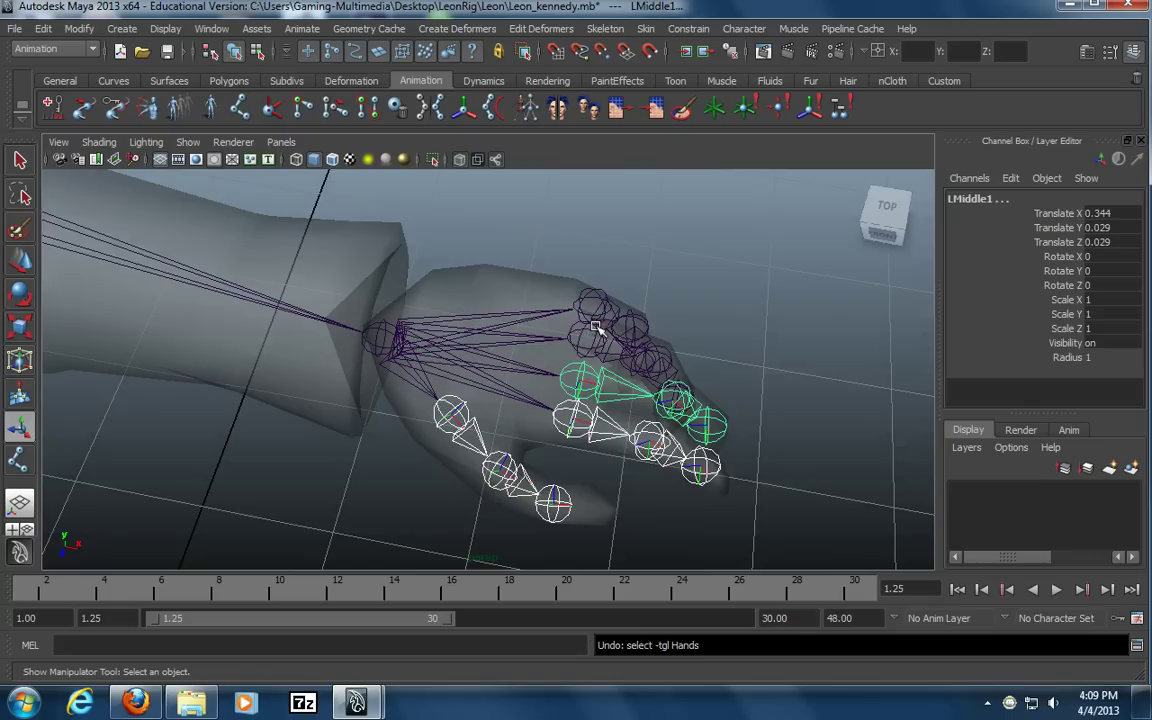
pyautogui.click(599, 291)
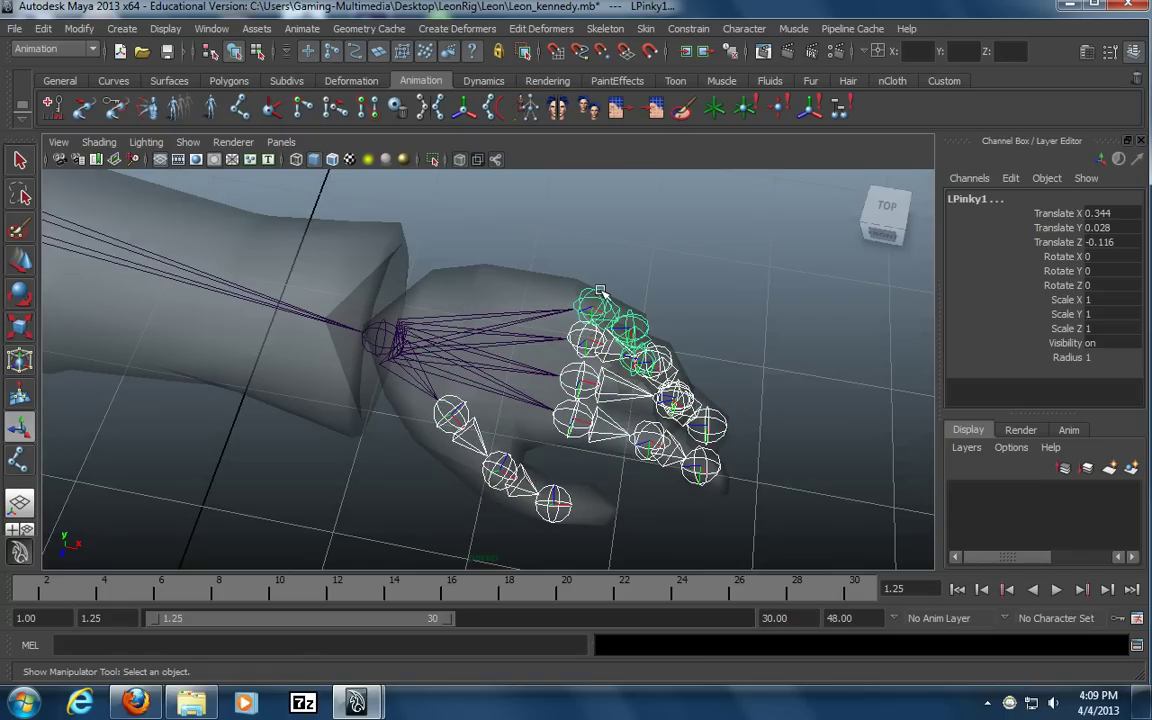
pyautogui.hotkey('shift', 'p')
pyautogui.keyDown('alt'); pyautogui.moveTo(525, 318); pyautogui.dragTo(285, 376, button='right'); pyautogui.keyUp('alt')
pyautogui.keyDown('alt'); pyautogui.moveTo(285, 376); pyautogui.dragTo(349, 299); pyautogui.keyUp('alt')
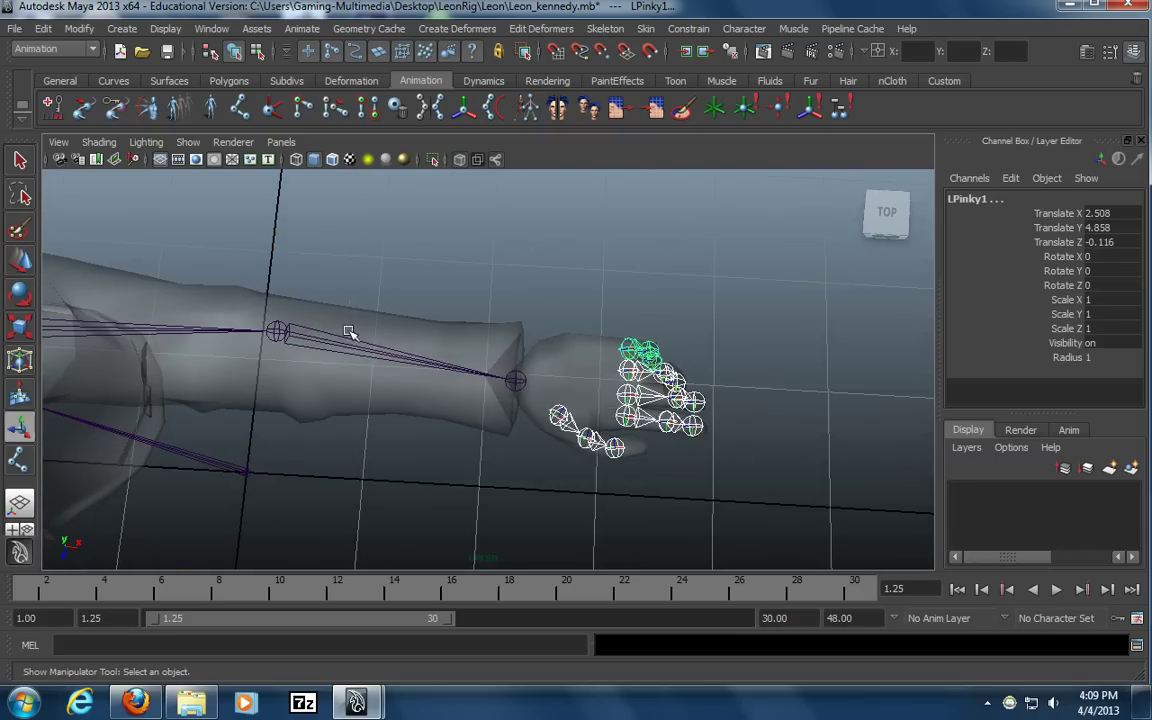
# Reset the Orient Joint options, set the secondary axis world orientation to +Z, and orient LElbow with its child joint
pyautogui.click(305, 337)
pyautogui.click(433, 30)
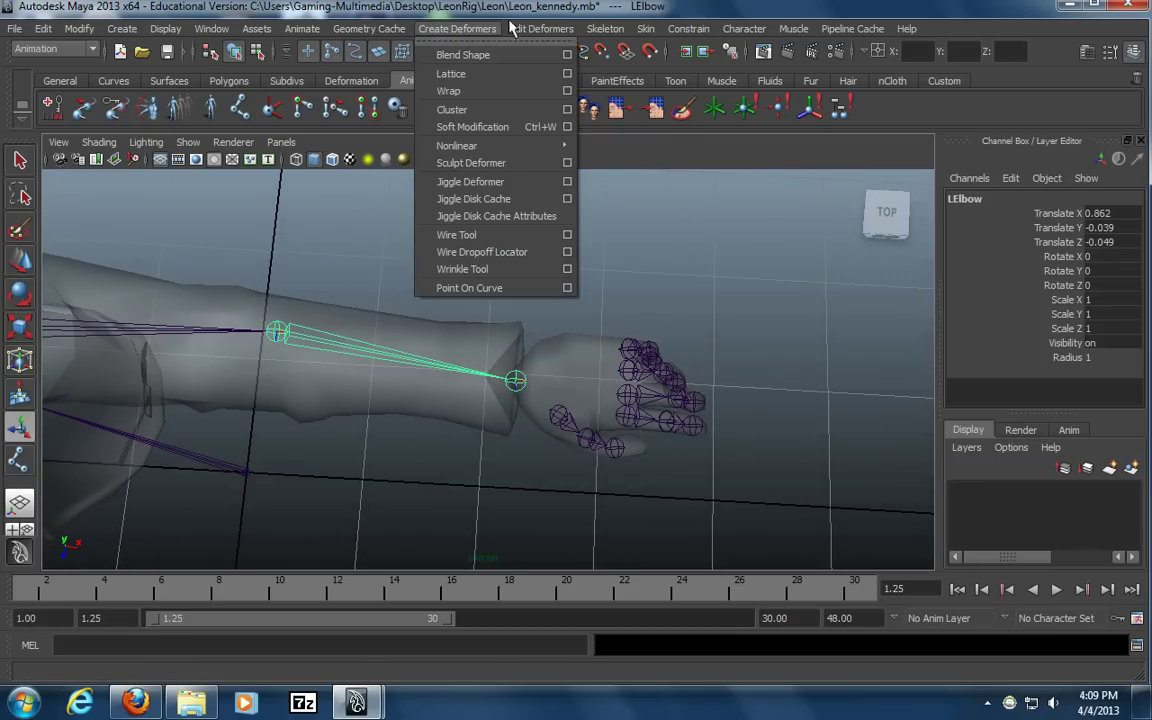
pyautogui.moveTo(620, 36)
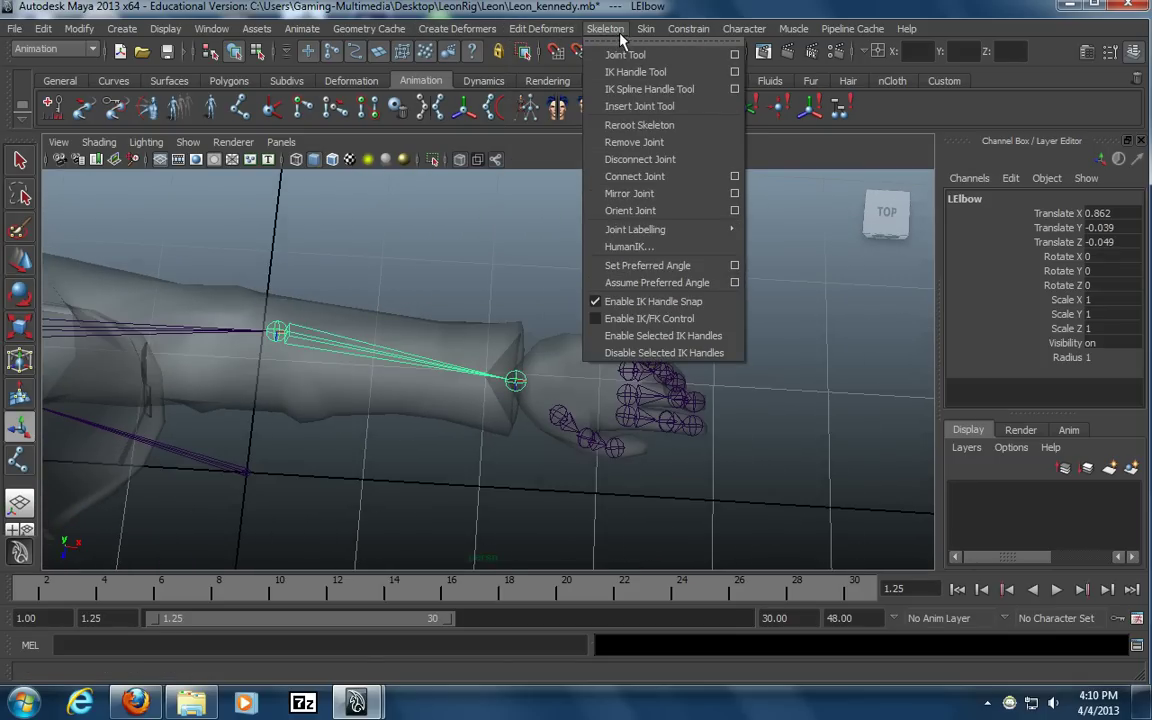
pyautogui.click(735, 211)
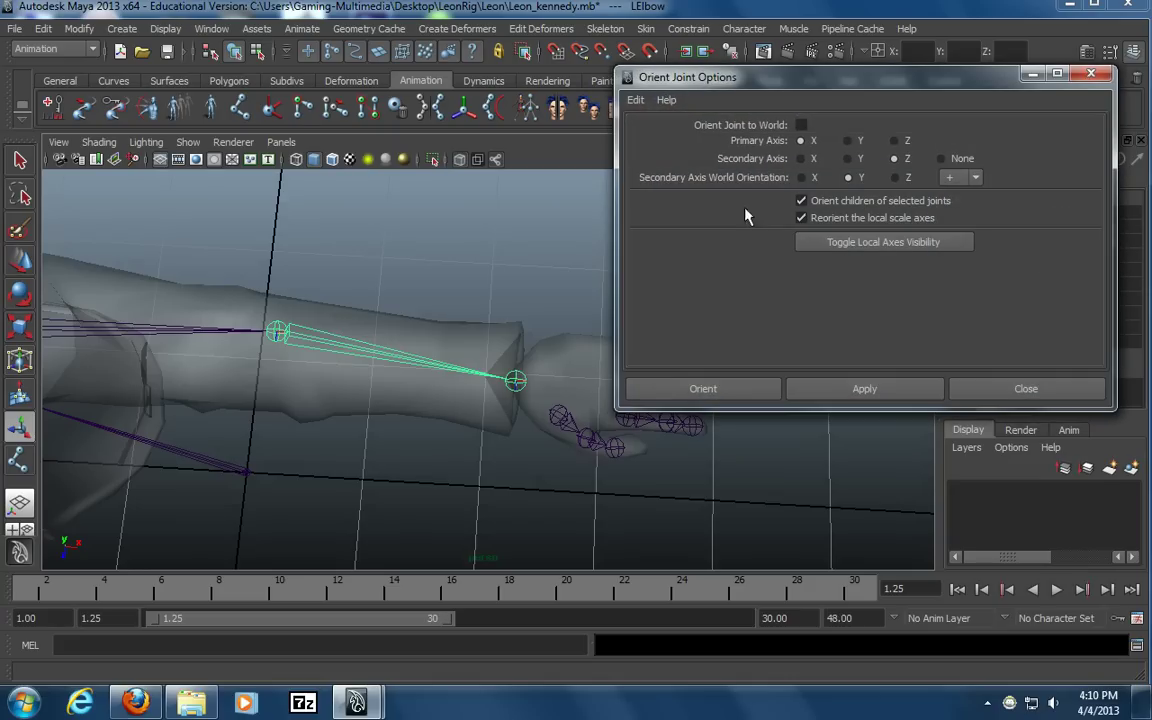
pyautogui.moveTo(843, 85); pyautogui.dragTo(865, 61)
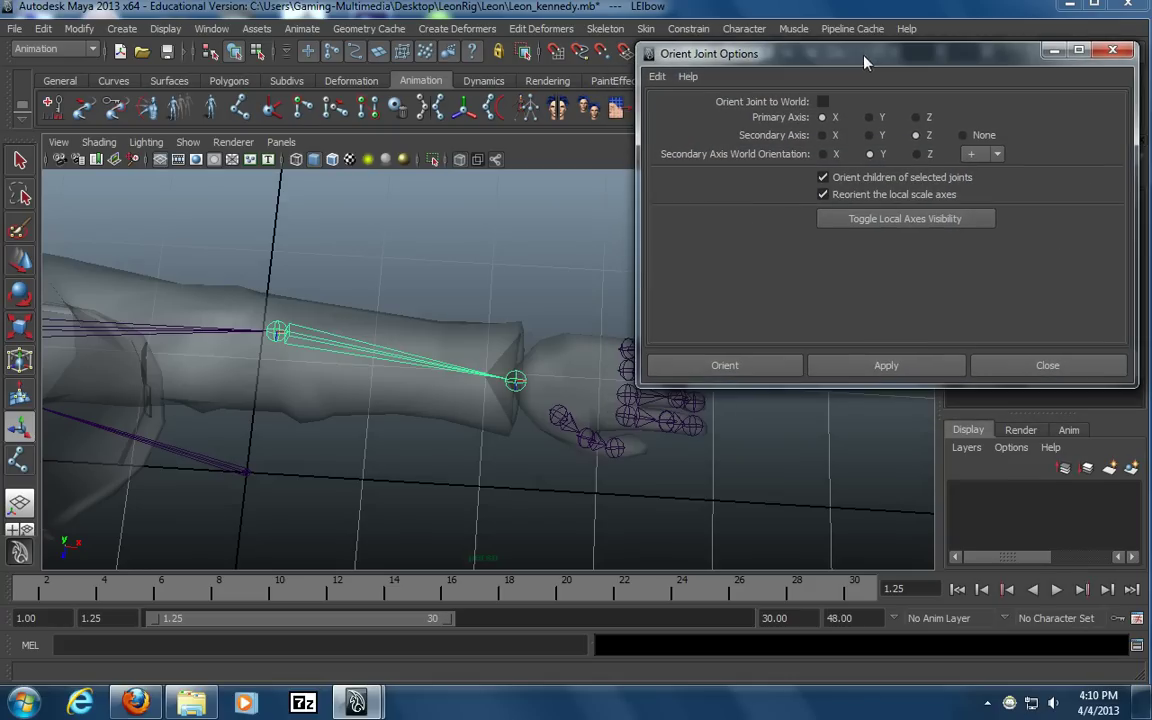
pyautogui.click(657, 76)
pyautogui.click(680, 111)
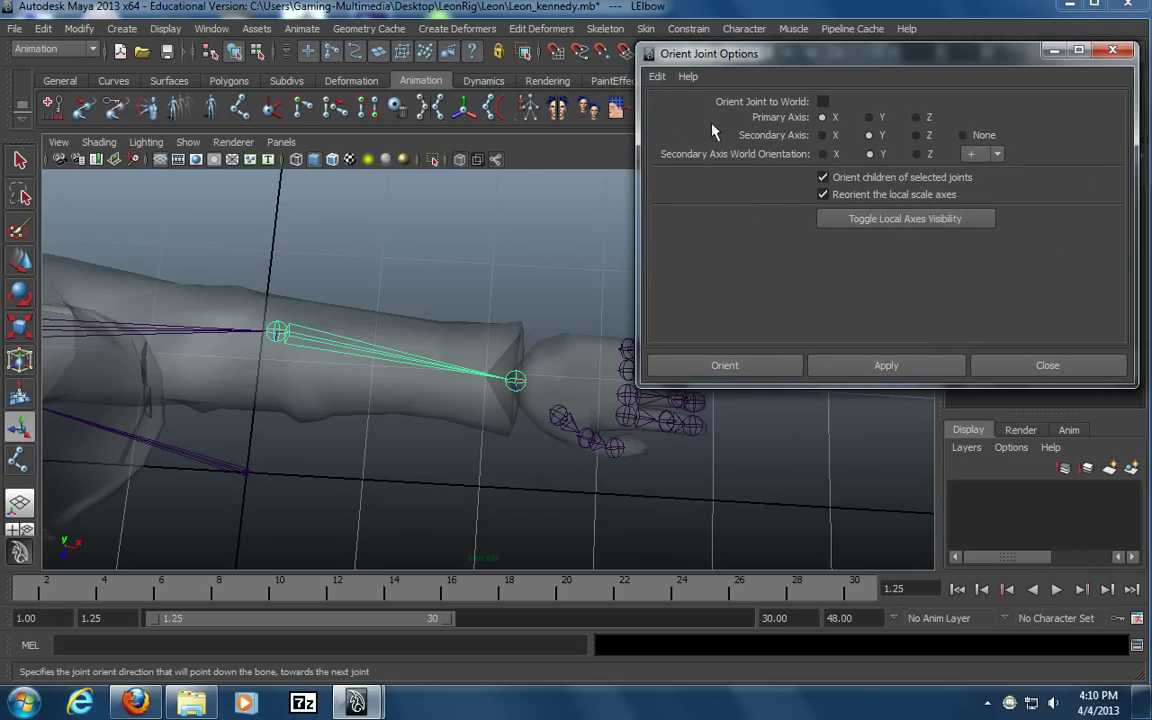
pyautogui.click(916, 155)
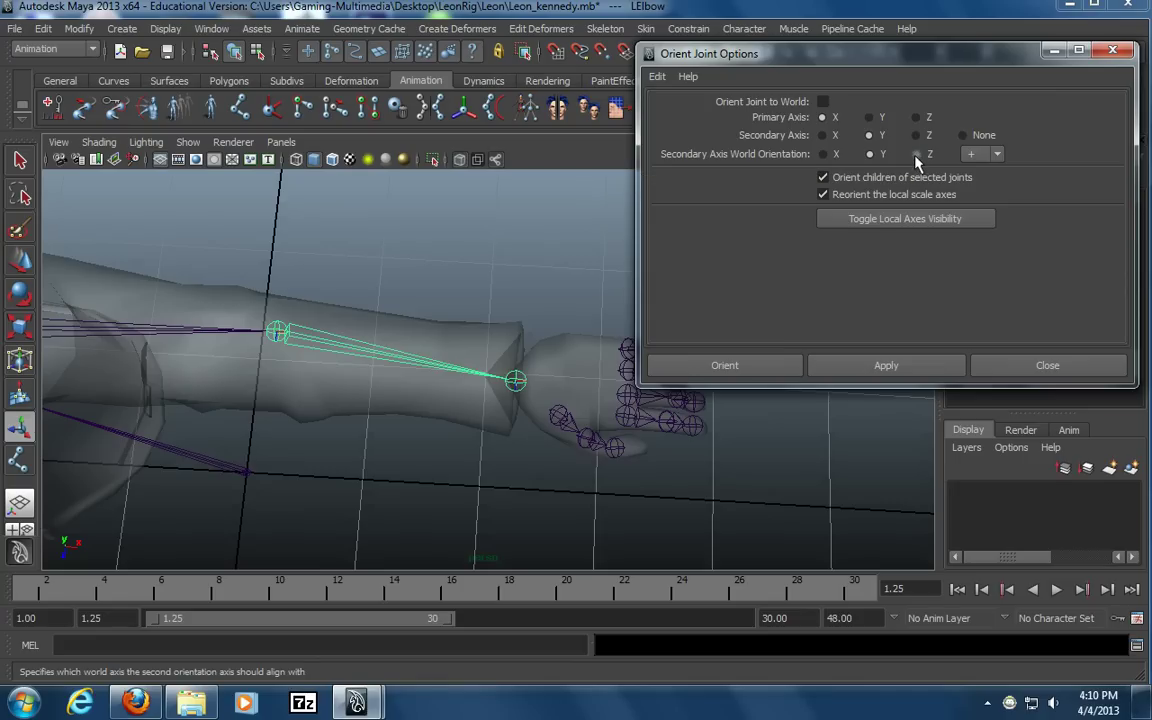
pyautogui.click(886, 366)
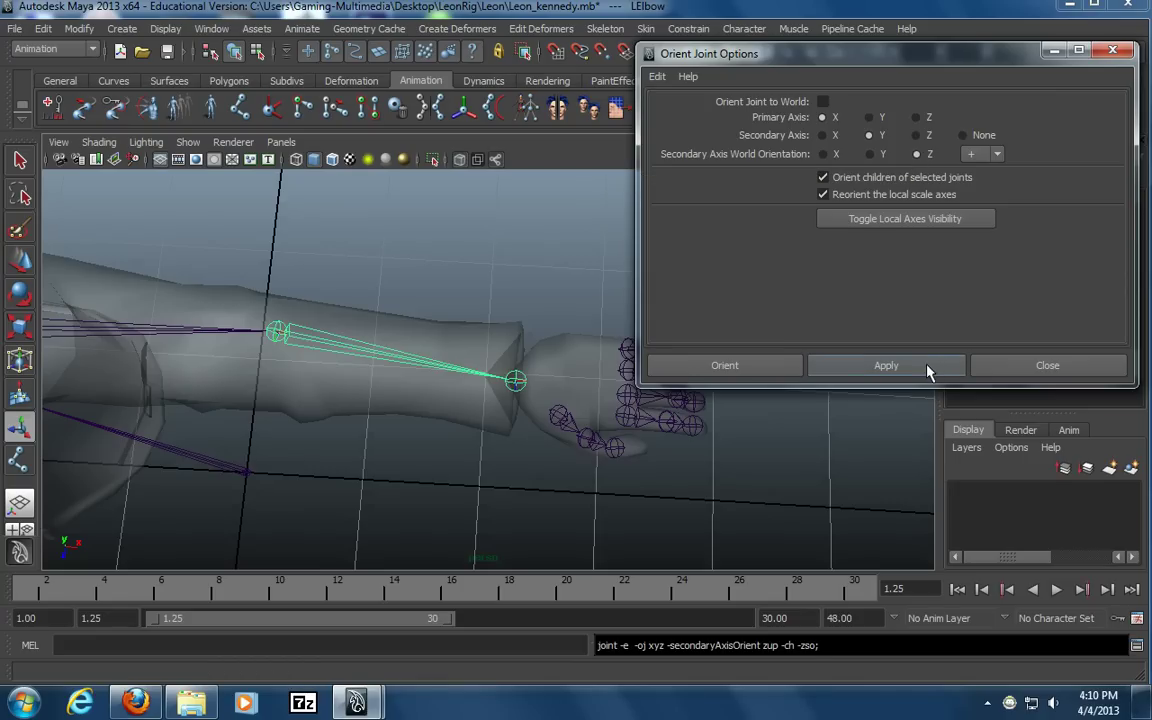
# Select the Main root joint and orient the whole skeleton with primary axis X, secondary axis Y and world orientation +Z
pyautogui.keyDown('alt'); pyautogui.moveTo(128, 317); pyautogui.dragTo(373, 364); pyautogui.keyUp('alt')
pyautogui.keyDown('alt'); pyautogui.moveTo(489, 432); pyautogui.dragTo(189, 400); pyautogui.keyUp('alt')
pyautogui.keyDown('alt'); pyautogui.moveTo(189, 400); pyautogui.dragTo(334, 381, button='right'); pyautogui.keyUp('alt')
pyautogui.keyDown('alt'); pyautogui.moveTo(334, 381); pyautogui.dragTo(330, 377, button='middle'); pyautogui.keyUp('alt')
pyautogui.keyDown('alt'); pyautogui.moveTo(330, 377); pyautogui.dragTo(547, 367); pyautogui.keyUp('alt')
pyautogui.press('e')
pyautogui.click(560, 490)
pyautogui.keyDown('alt'); pyautogui.moveTo(432, 418); pyautogui.dragTo(457, 374); pyautogui.keyUp('alt')
pyautogui.keyDown('alt'); pyautogui.moveTo(459, 374); pyautogui.dragTo(288, 435, button='right'); pyautogui.keyUp('alt')
pyautogui.moveTo(372, 420); pyautogui.dragTo(298, 460)
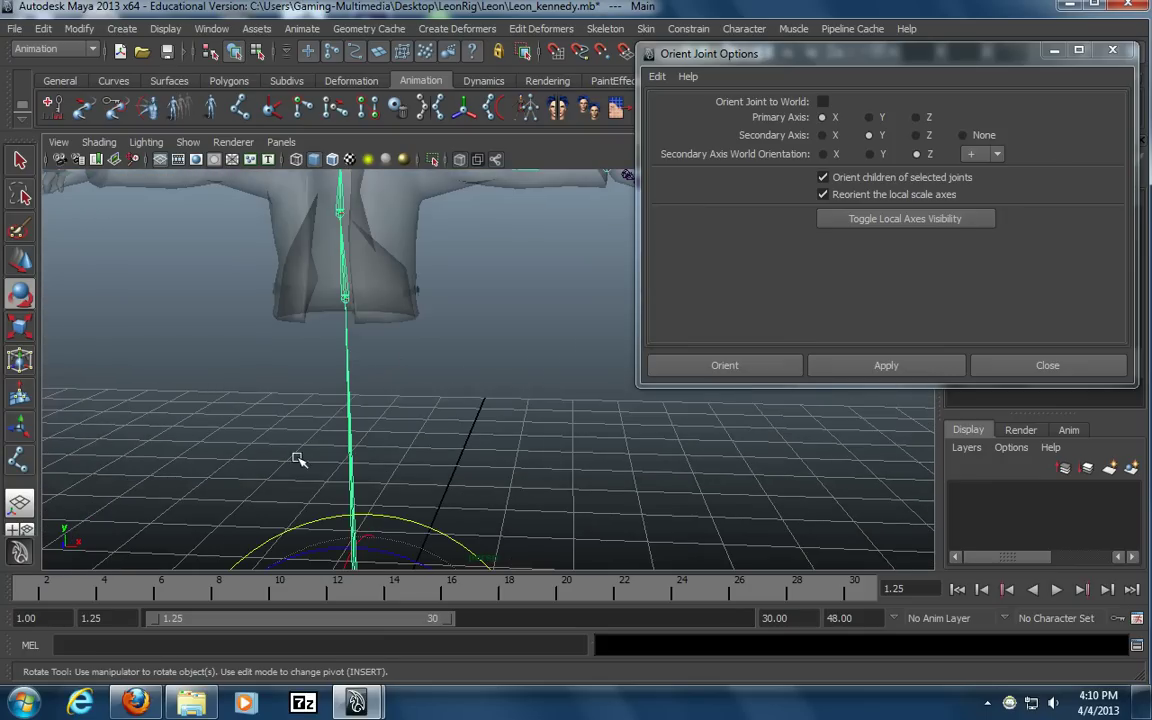
pyautogui.click(887, 372)
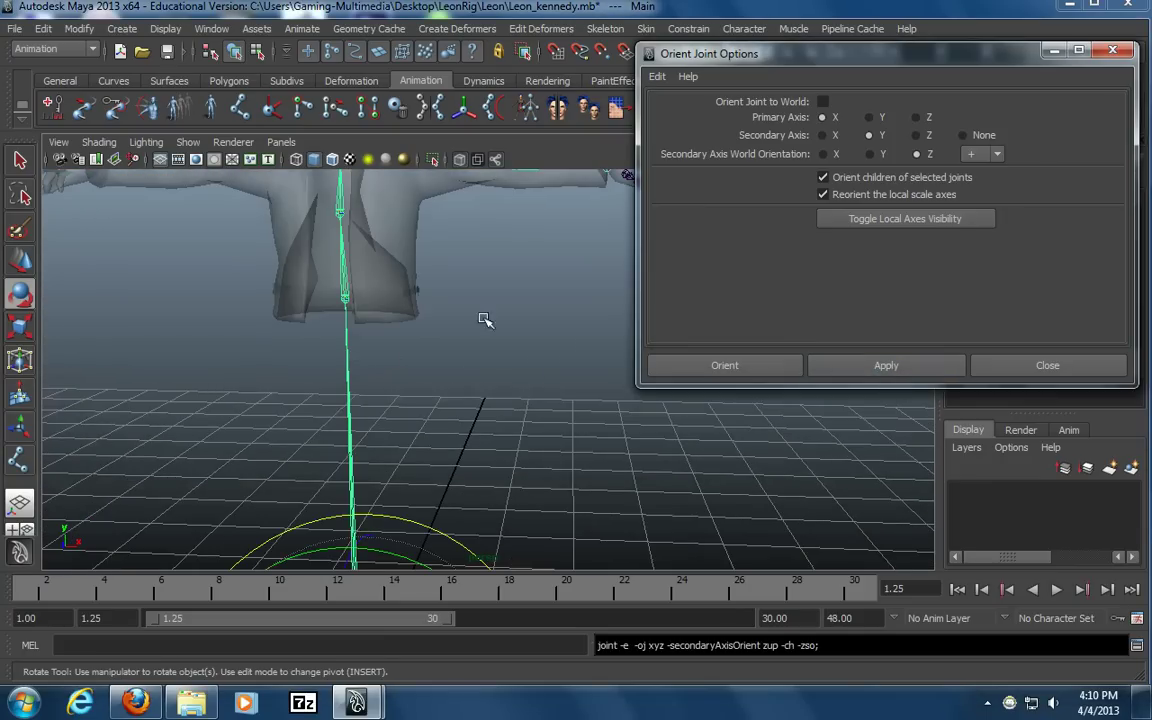
# Inspect the reoriented spine joints and test-rotate LClavicle, reverting the rotation
pyautogui.keyDown('alt'); pyautogui.moveTo(489, 334); pyautogui.dragTo(474, 459, button='middle'); pyautogui.keyUp('alt')
pyautogui.keyDown('alt'); pyautogui.moveTo(320, 440); pyautogui.dragTo(436, 445, button='right'); pyautogui.keyUp('alt')
pyautogui.keyDown('alt'); pyautogui.moveTo(436, 445); pyautogui.dragTo(367, 405, button='middle'); pyautogui.keyUp('alt')
pyautogui.keyDown('alt'); pyautogui.moveTo(367, 405); pyautogui.dragTo(152, 417); pyautogui.keyUp('alt')
pyautogui.keyDown('alt'); pyautogui.moveTo(152, 417); pyautogui.dragTo(505, 432, button='right'); pyautogui.keyUp('alt')
pyautogui.keyDown('alt'); pyautogui.moveTo(505, 432); pyautogui.dragTo(396, 429); pyautogui.keyUp('alt')
pyautogui.keyDown('alt'); pyautogui.moveTo(396, 429); pyautogui.dragTo(273, 419, button='right'); pyautogui.keyUp('alt')
pyautogui.keyDown('alt'); pyautogui.moveTo(273, 419); pyautogui.dragTo(281, 422, button='middle'); pyautogui.keyUp('alt')
pyautogui.click(272, 319)
pyautogui.keyDown('alt'); pyautogui.moveTo(278, 374); pyautogui.dragTo(540, 500); pyautogui.keyUp('alt')
pyautogui.click(540, 500)
pyautogui.click(426, 310)
pyautogui.keyDown('alt'); pyautogui.moveTo(430, 349); pyautogui.dragTo(415, 344, button='middle'); pyautogui.keyUp('alt')
pyautogui.keyDown('alt'); pyautogui.moveTo(424, 298); pyautogui.dragTo(442, 275); pyautogui.keyUp('alt')
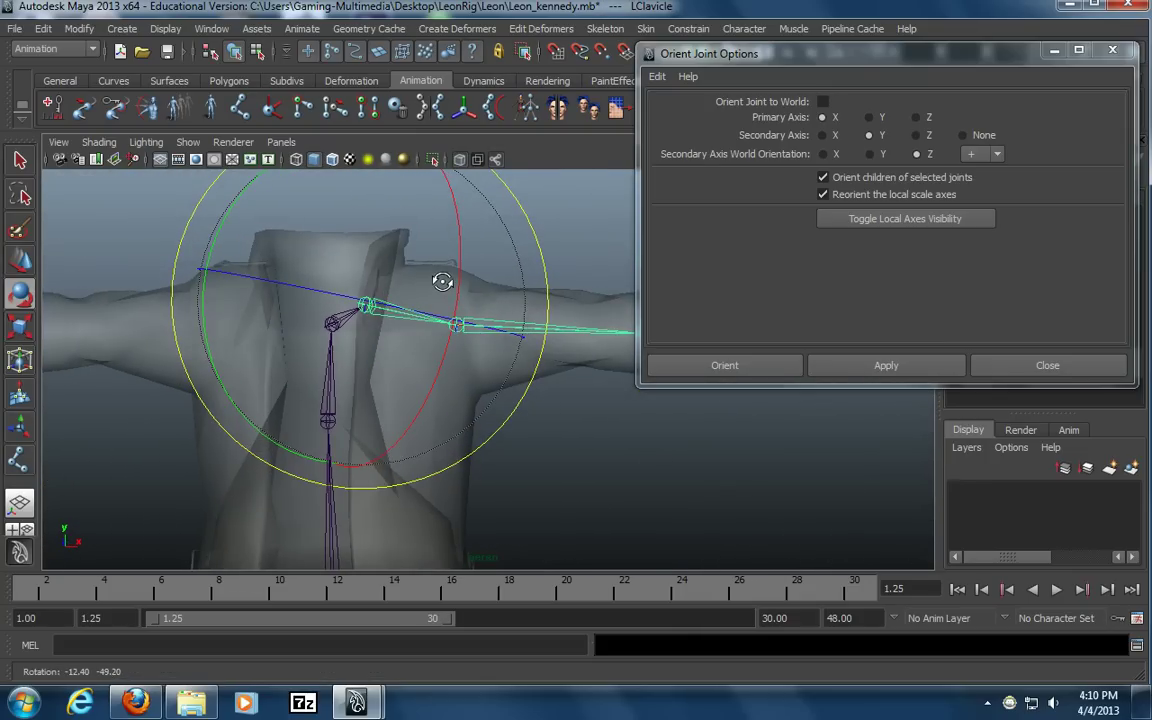
pyautogui.click(586, 483)
# Check further reoriented joints, and examine how the wrist lines up with the unparented thumb and finger chains
pyautogui.click(318, 324)
pyautogui.moveTo(376, 385)
pyautogui.keyDown('alt'); pyautogui.mouseDown()
pyautogui.moveTo(447, 406)
pyautogui.moveTo(395, 398)
pyautogui.mouseUp(); pyautogui.keyUp('alt')
pyautogui.click(288, 372)
pyautogui.click(312, 398)
pyautogui.keyDown('alt'); pyautogui.moveTo(312, 398); pyautogui.dragTo(360, 380); pyautogui.keyUp('alt')
pyautogui.click(540, 340)
pyautogui.keyDown('alt'); pyautogui.moveTo(540, 340); pyautogui.dragTo(350, 442); pyautogui.keyUp('alt')
pyautogui.keyDown('alt'); pyautogui.moveTo(350, 442); pyautogui.dragTo(278, 445, button='middle'); pyautogui.keyUp('alt')
pyautogui.keyDown('alt'); pyautogui.moveTo(278, 445); pyautogui.dragTo(740, 440, button='right'); pyautogui.keyUp('alt')
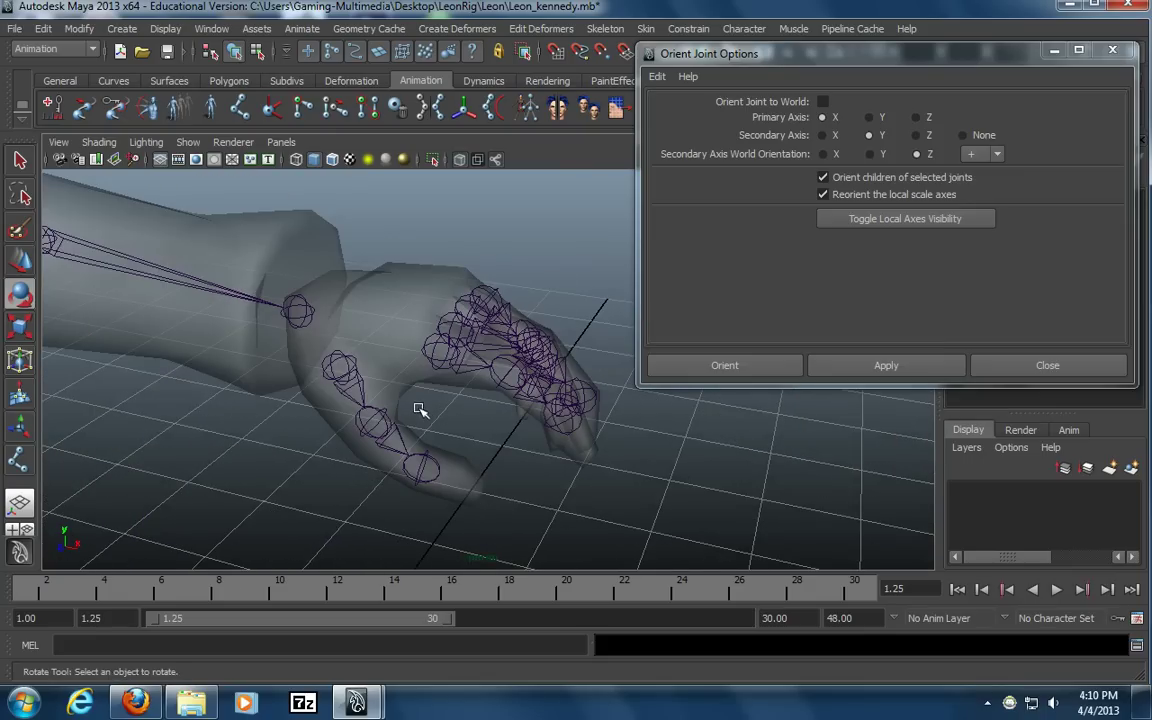
# Reselect the Main root joint, review the Orient Joint settings and close the options
pyautogui.keyDown('alt'); pyautogui.moveTo(521, 432); pyautogui.dragTo(160, 339, button='right'); pyautogui.keyUp('alt')
pyautogui.keyDown('alt'); pyautogui.moveTo(160, 339); pyautogui.dragTo(204, 224, button='middle'); pyautogui.keyUp('alt')
pyautogui.moveTo(351, 500); pyautogui.dragTo(251, 532)
pyautogui.keyDown('alt'); pyautogui.moveTo(506, 380); pyautogui.dragTo(381, 385, button='right'); pyautogui.keyUp('alt')
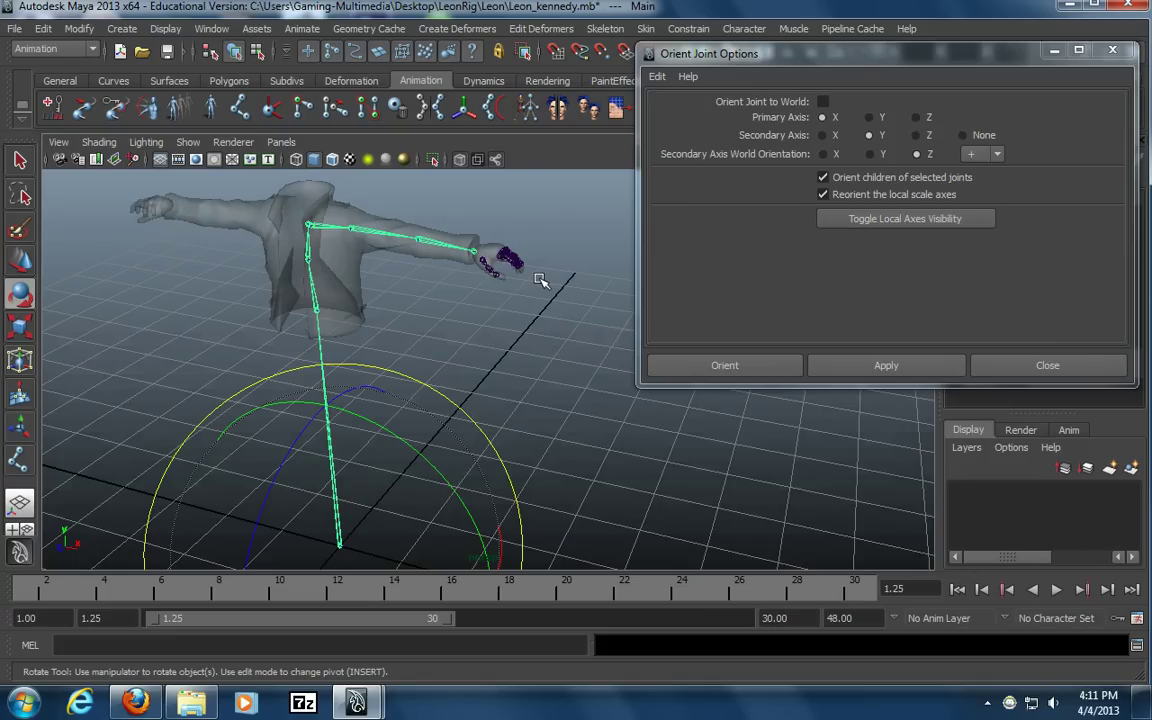
pyautogui.click(657, 77)
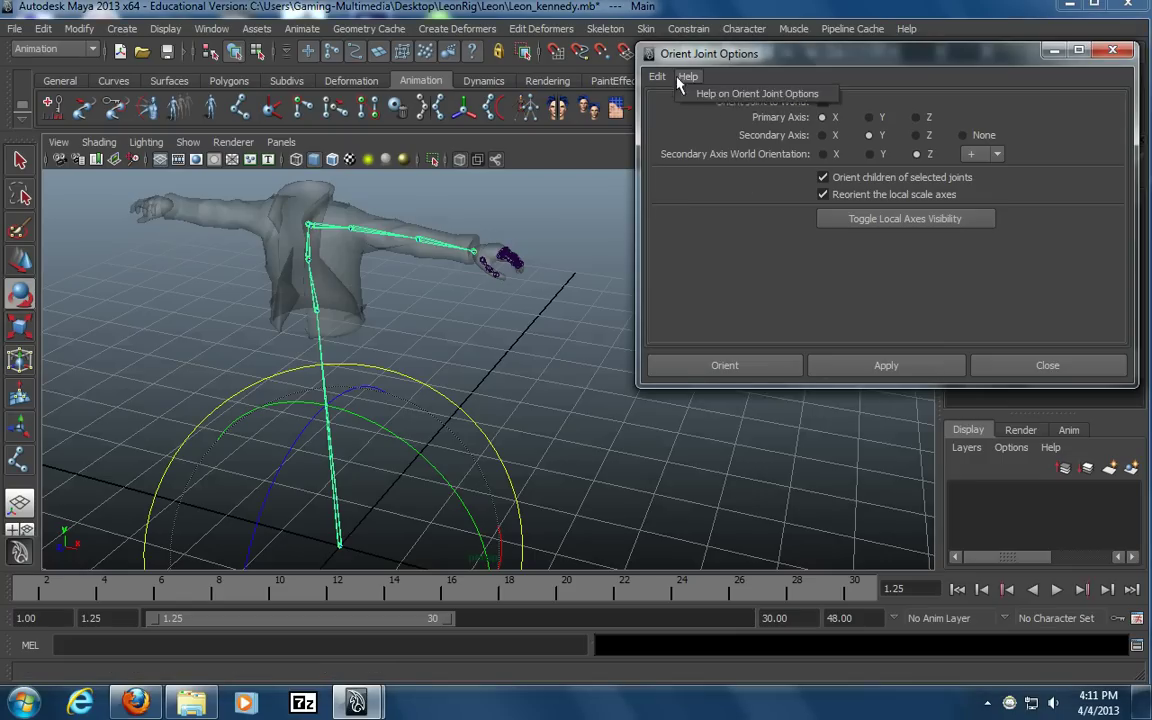
pyautogui.click(669, 112)
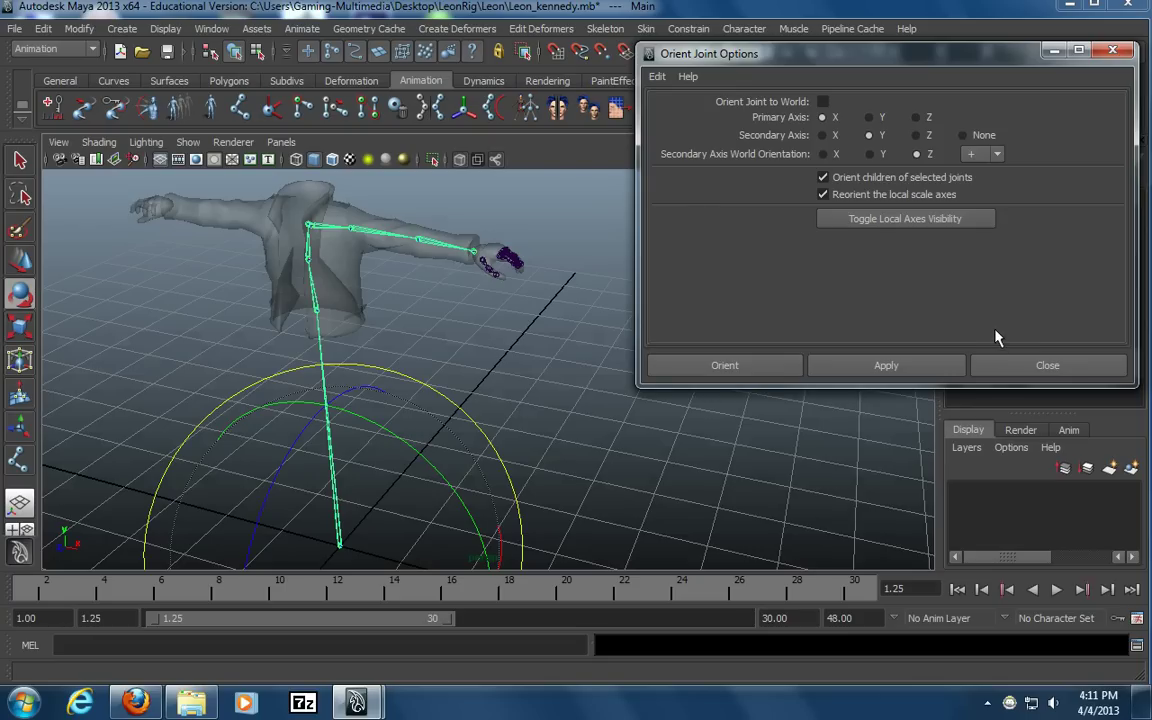
pyautogui.click(1022, 368)
# Test-rotate the arm from LClavicle, undo the rotation and deselect the joint
pyautogui.click(540, 342)
pyautogui.keyDown('alt'); pyautogui.moveTo(326, 363); pyautogui.dragTo(429, 484, button='middle'); pyautogui.keyUp('alt')
pyautogui.keyDown('alt'); pyautogui.moveTo(429, 484); pyautogui.dragTo(750, 405, button='right'); pyautogui.keyUp('alt')
pyautogui.click(312, 294)
pyautogui.keyDown('alt'); pyautogui.moveTo(275, 368); pyautogui.dragTo(425, 374); pyautogui.keyUp('alt')
pyautogui.keyDown('alt'); pyautogui.moveTo(430, 374); pyautogui.dragTo(553, 388, button='middle'); pyautogui.keyUp('alt')
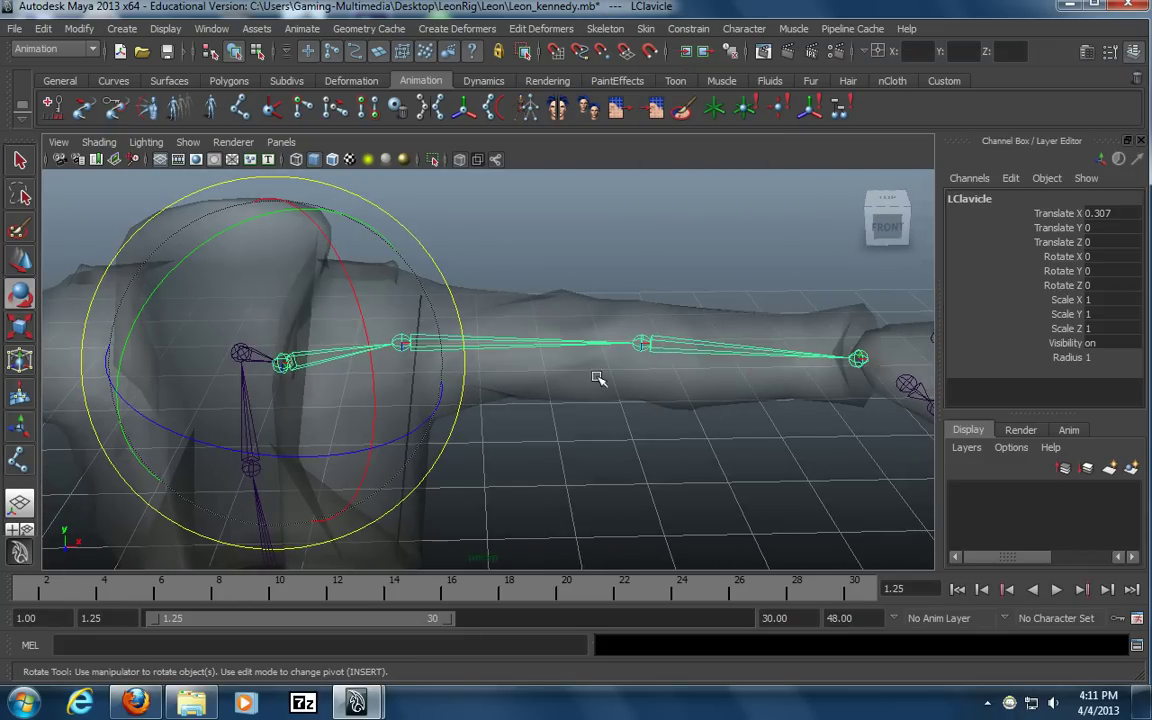
pyautogui.keyDown('alt'); pyautogui.moveTo(835, 418); pyautogui.dragTo(675, 371, button='middle'); pyautogui.keyUp('alt')
pyautogui.keyDown('alt'); pyautogui.moveTo(449, 351); pyautogui.dragTo(318, 283); pyautogui.keyUp('alt')
pyautogui.moveTo(289, 288); pyautogui.dragTo(255, 337)
pyautogui.hotkey('ctrl', 'z')
pyautogui.click(614, 406)
# Parent LPinky1, LRing1, LMiddle1, LPointer1 and LThumb1 back to LWrist
pyautogui.keyDown('alt'); pyautogui.moveTo(626, 386); pyautogui.dragTo(341, 386, button='middle'); pyautogui.keyUp('alt')
pyautogui.keyDown('alt'); pyautogui.moveTo(341, 386); pyautogui.dragTo(220, 470); pyautogui.keyUp('alt')
pyautogui.keyDown('alt'); pyautogui.moveTo(337, 401); pyautogui.dragTo(200, 398, button='middle'); pyautogui.keyUp('alt')
pyautogui.keyDown('alt'); pyautogui.moveTo(200, 398); pyautogui.dragTo(545, 445, button='right'); pyautogui.keyUp('alt')
pyautogui.keyDown('alt'); pyautogui.moveTo(545, 445); pyautogui.dragTo(635, 555, button='middle'); pyautogui.keyUp('alt')
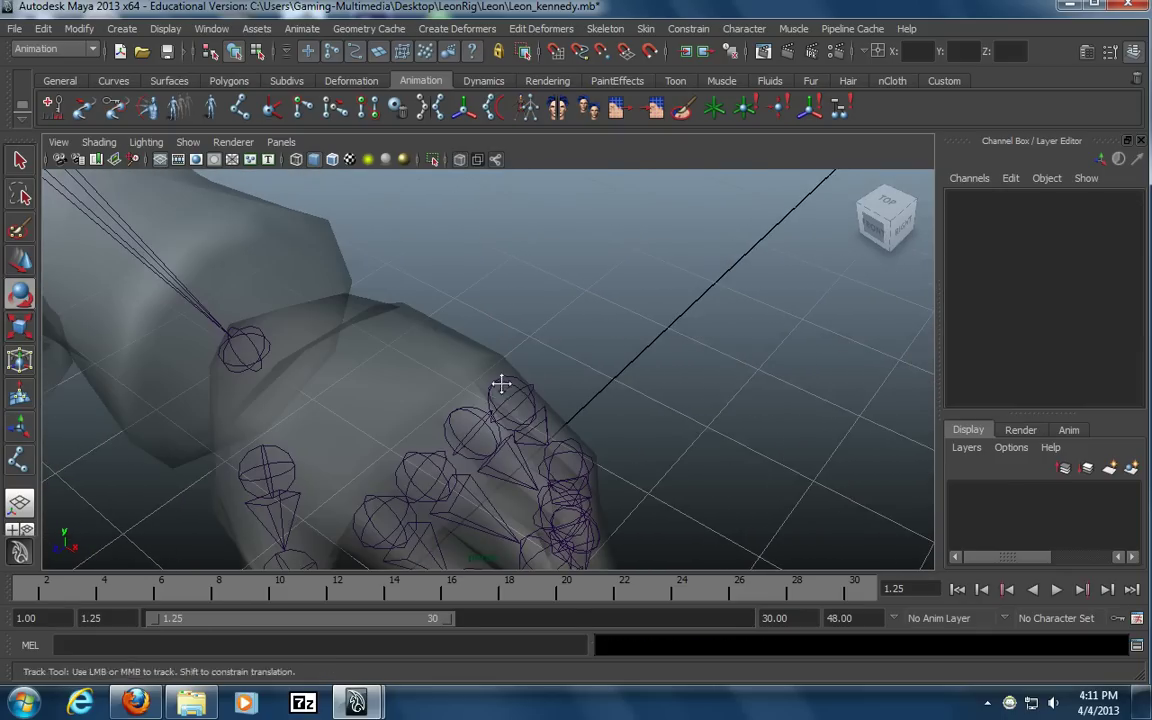
pyautogui.keyDown('alt'); pyautogui.moveTo(500, 393); pyautogui.dragTo(519, 319); pyautogui.keyUp('alt')
pyautogui.click(518, 333)
pyautogui.press('t')
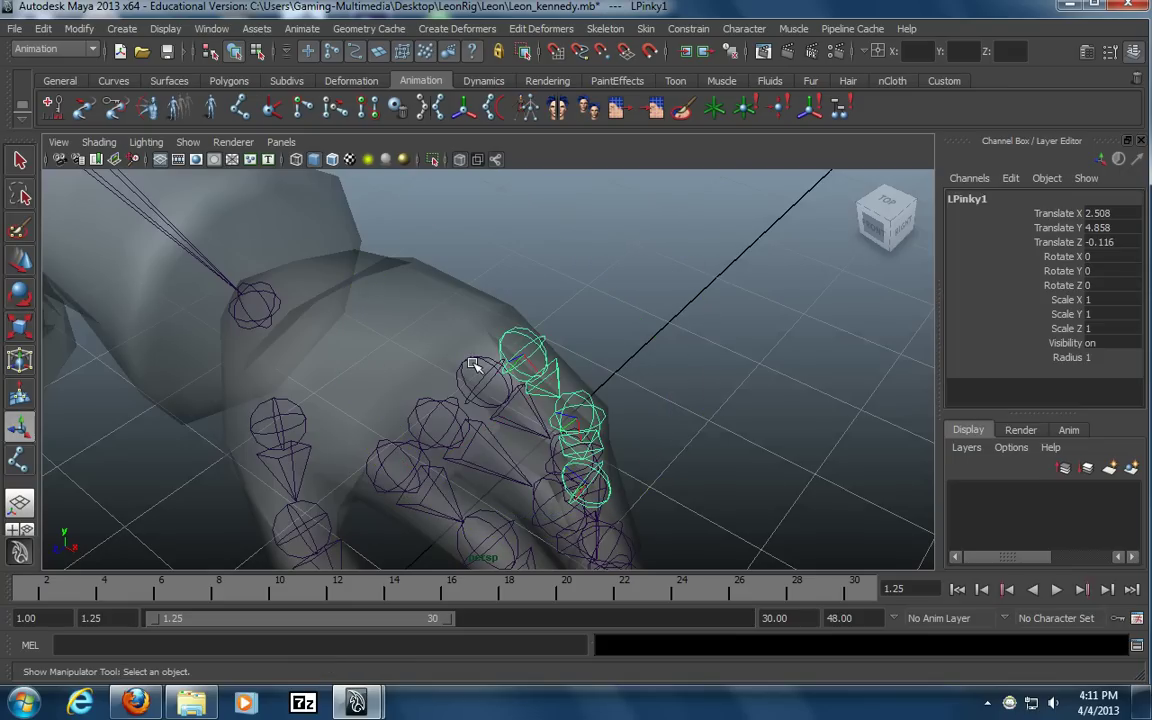
pyautogui.keyDown('shift'); pyautogui.click(479, 361); pyautogui.keyUp('shift')
pyautogui.keyDown('shift'); pyautogui.click(395, 362); pyautogui.keyUp('shift')
pyautogui.keyDown('shift'); pyautogui.click(366, 403); pyautogui.keyUp('shift')
pyautogui.keyDown('shift'); pyautogui.click(274, 372); pyautogui.keyUp('shift')
pyautogui.keyDown('shift'); pyautogui.click(266, 323); pyautogui.keyUp('shift')
pyautogui.press('p')
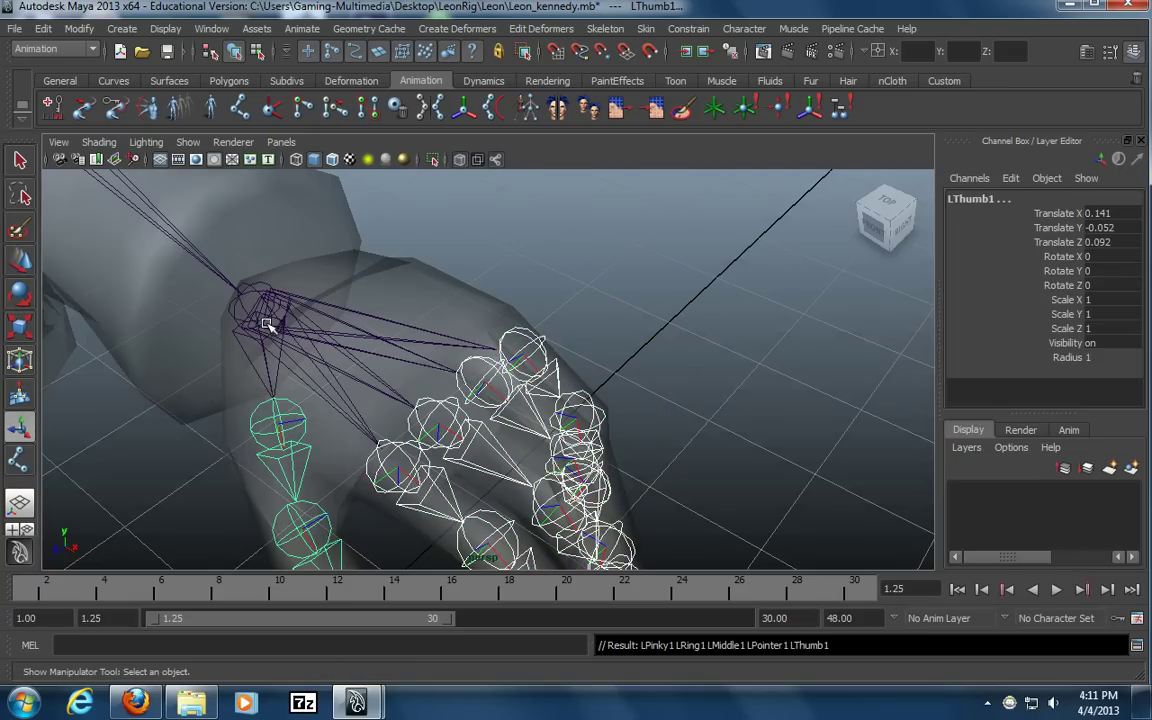
# Select the Main root joint and examine the complete skeleton hierarchy inside the jacket and left hand
pyautogui.click(756, 341)
pyautogui.keyDown('alt'); pyautogui.moveTo(756, 341); pyautogui.dragTo(279, 419, button='right'); pyautogui.keyUp('alt')
pyautogui.keyDown('alt'); pyautogui.moveTo(278, 420); pyautogui.dragTo(422, 342); pyautogui.keyUp('alt')
pyautogui.moveTo(402, 440); pyautogui.dragTo(311, 487)
pyautogui.keyDown('alt'); pyautogui.moveTo(262, 386); pyautogui.dragTo(316, 447, button='middle'); pyautogui.keyUp('alt')
pyautogui.keyDown('alt'); pyautogui.moveTo(316, 447); pyautogui.dragTo(448, 422, button='right'); pyautogui.keyUp('alt')
pyautogui.keyDown('alt'); pyautogui.moveTo(448, 422); pyautogui.dragTo(406, 391); pyautogui.keyUp('alt')
pyautogui.keyDown('alt'); pyautogui.moveTo(406, 391); pyautogui.dragTo(483, 368, button='middle'); pyautogui.keyUp('alt')
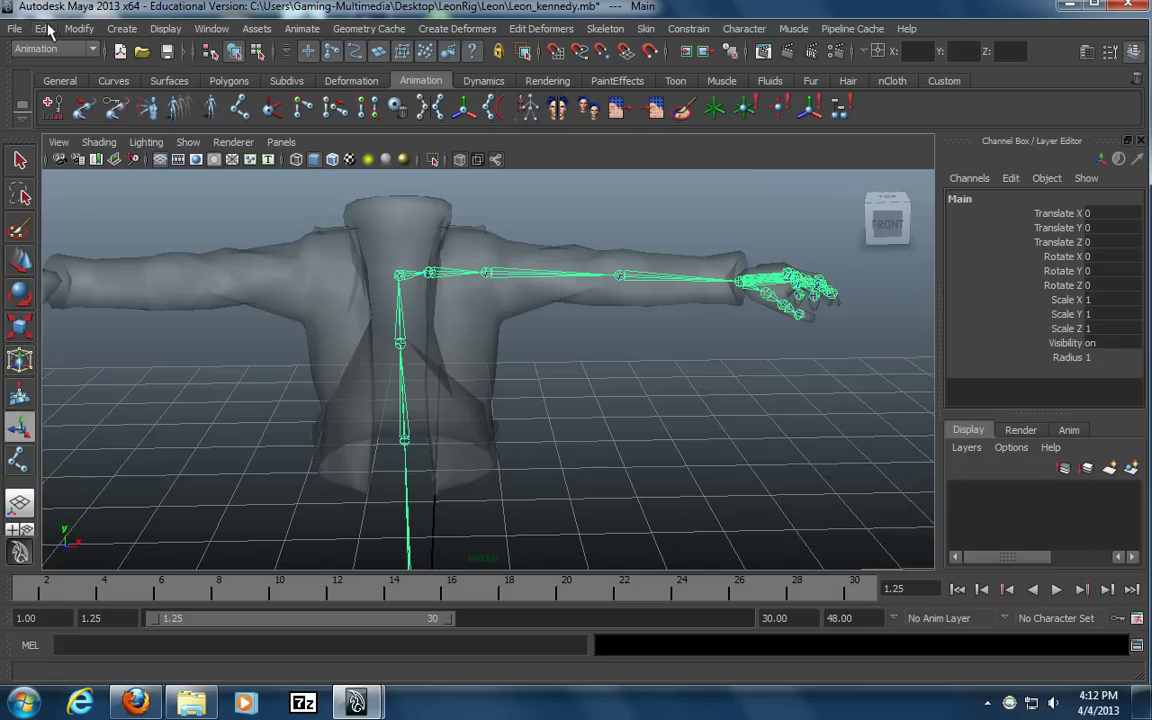
# Save the scene to the Desktop as a Maya Binary file named leon
pyautogui.click(15, 28)
pyautogui.click(52, 109)
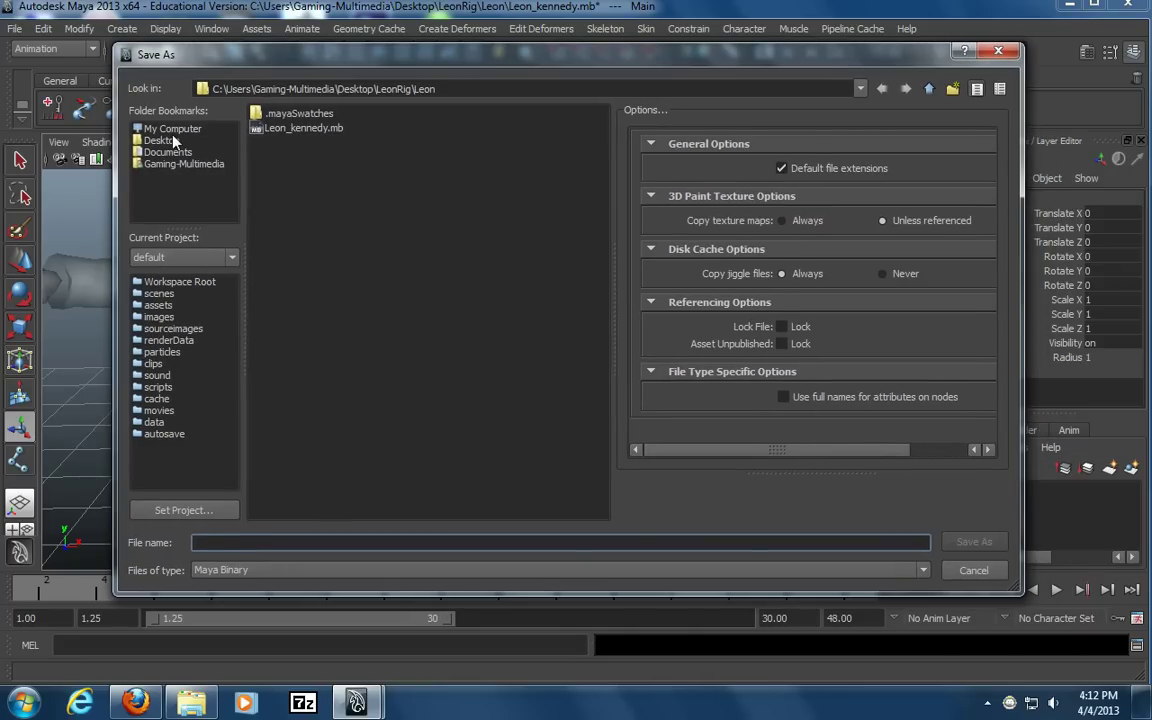
pyautogui.click(160, 140)
pyautogui.click(328, 546)
pyautogui.write('leon')
pyautogui.press('Return')
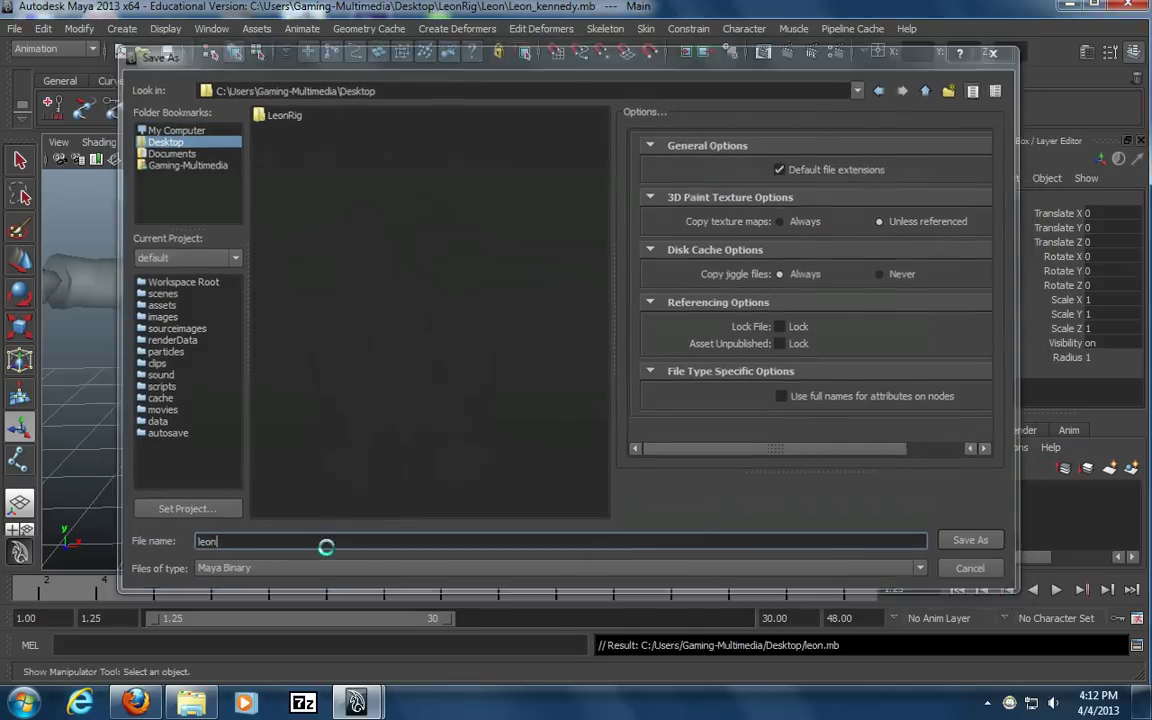
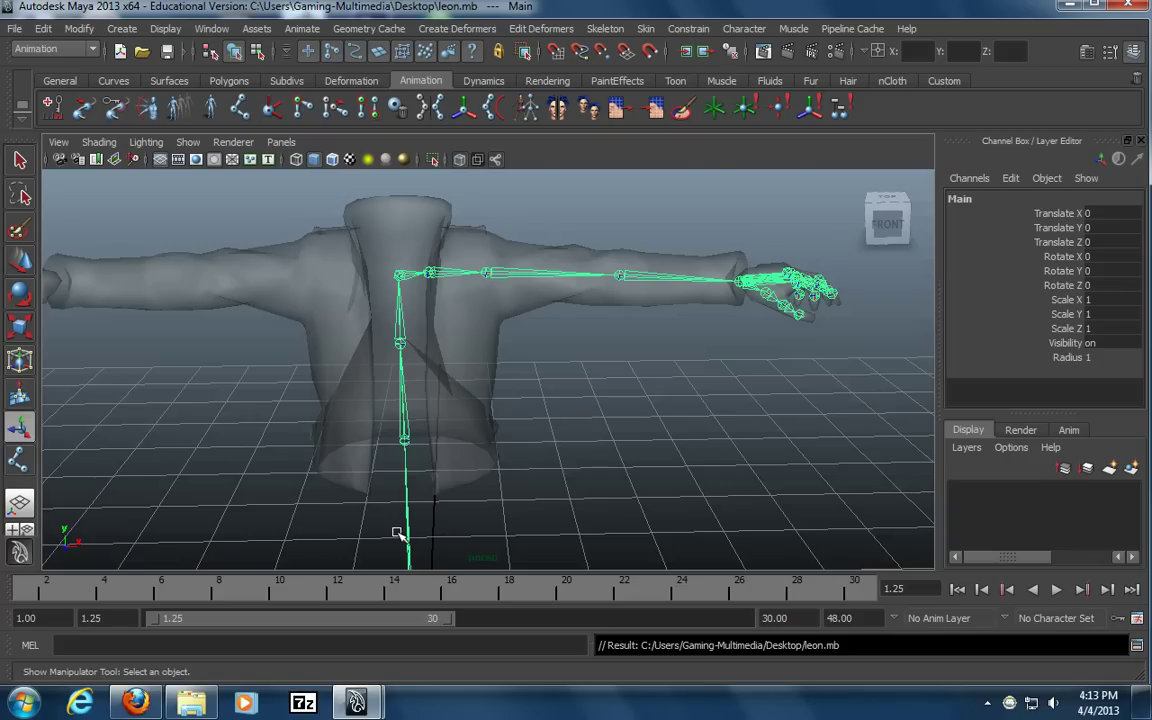
# Mirror the LClavicle joint chain across YZ with the Behavior function, replacing L with R in the joint names
pyautogui.click(625, 406)
pyautogui.keyDown('alt'); pyautogui.moveTo(625, 406); pyautogui.dragTo(404, 381); pyautogui.keyUp('alt')
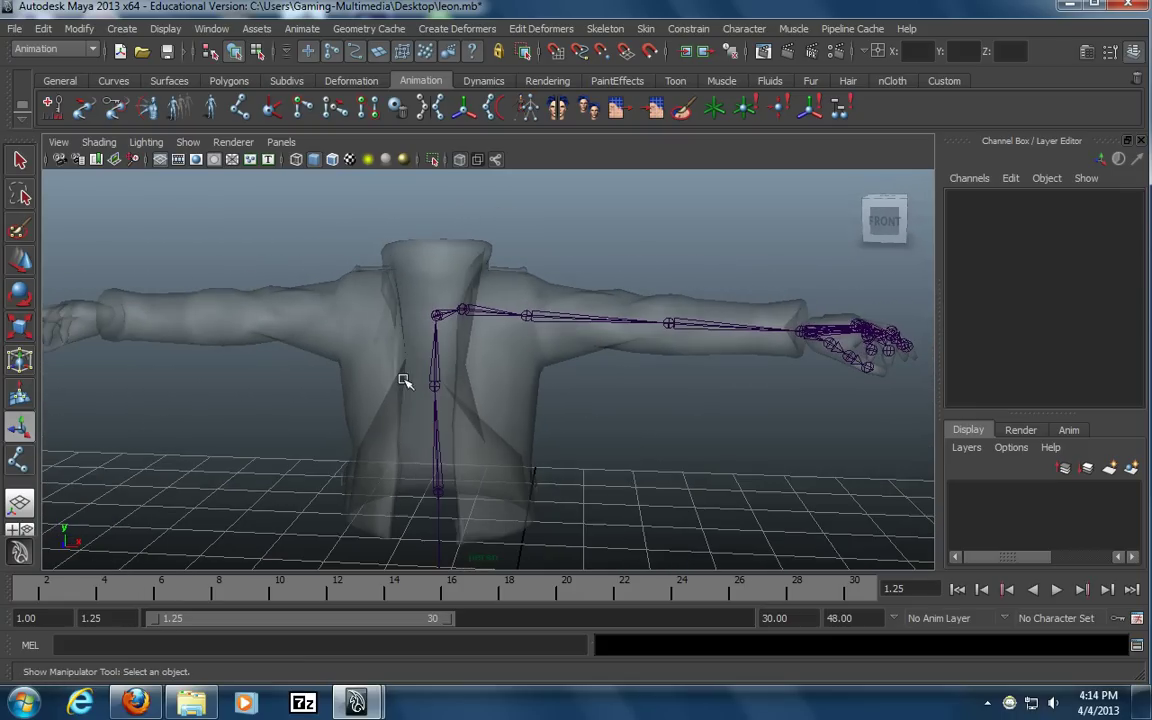
pyautogui.click(488, 325)
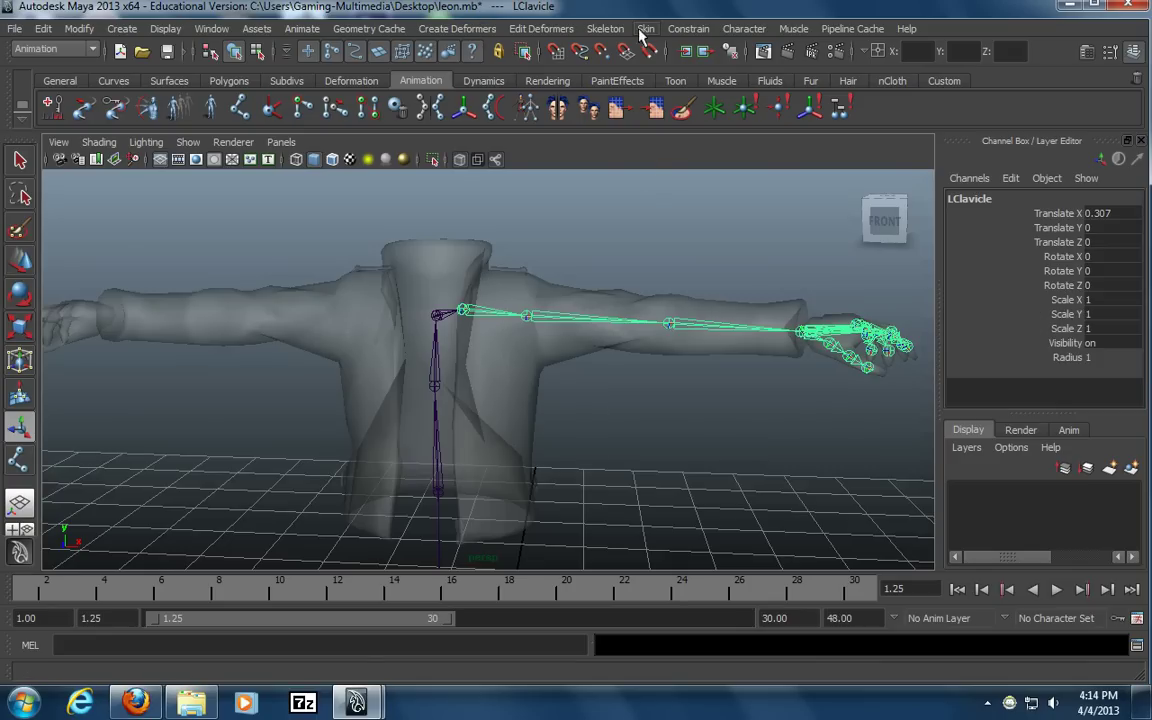
pyautogui.click(605, 28)
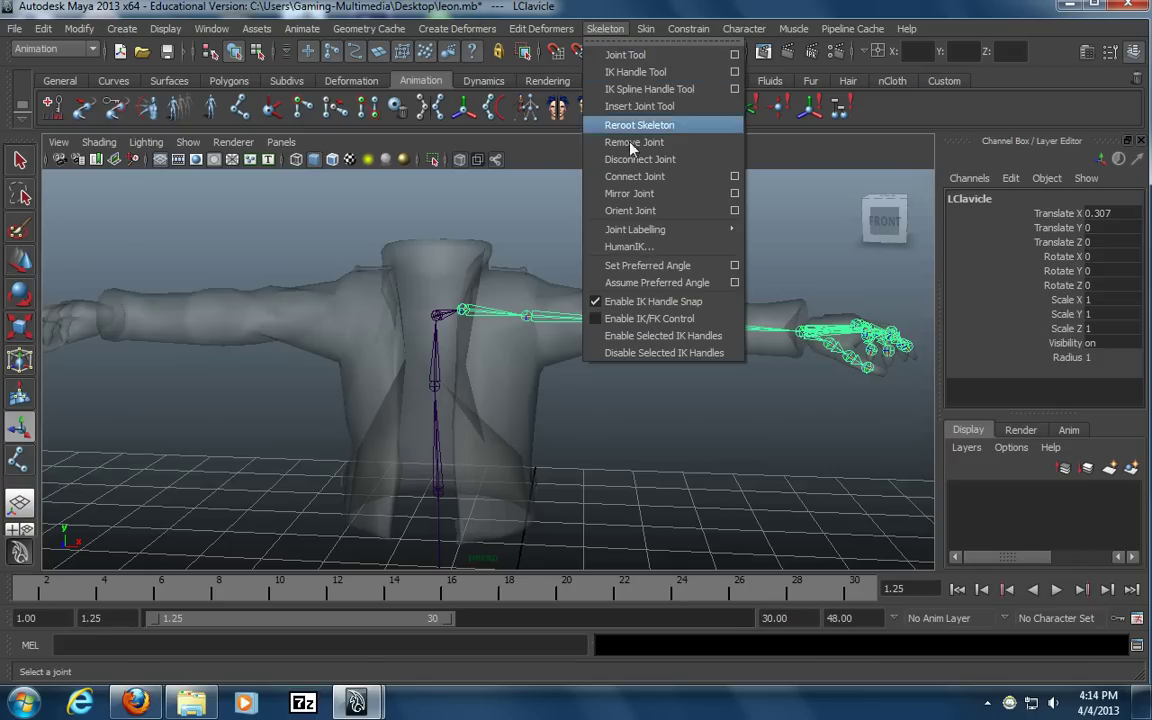
pyautogui.click(734, 194)
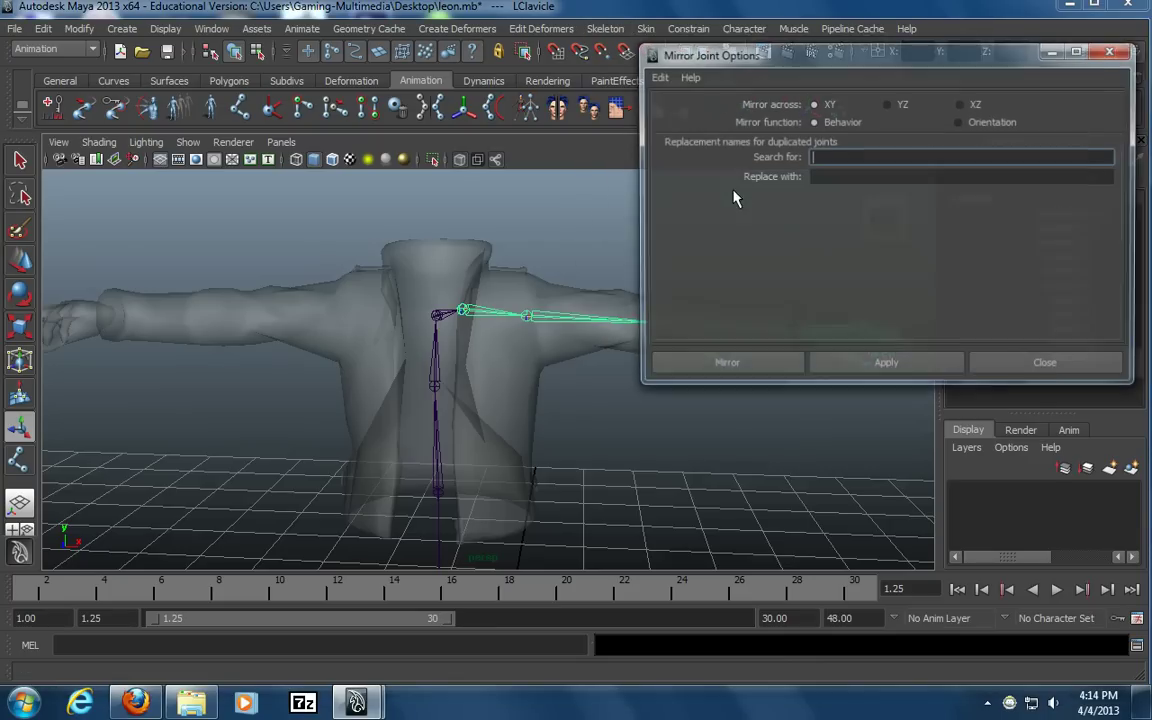
pyautogui.moveTo(755, 60); pyautogui.dragTo(680, 53)
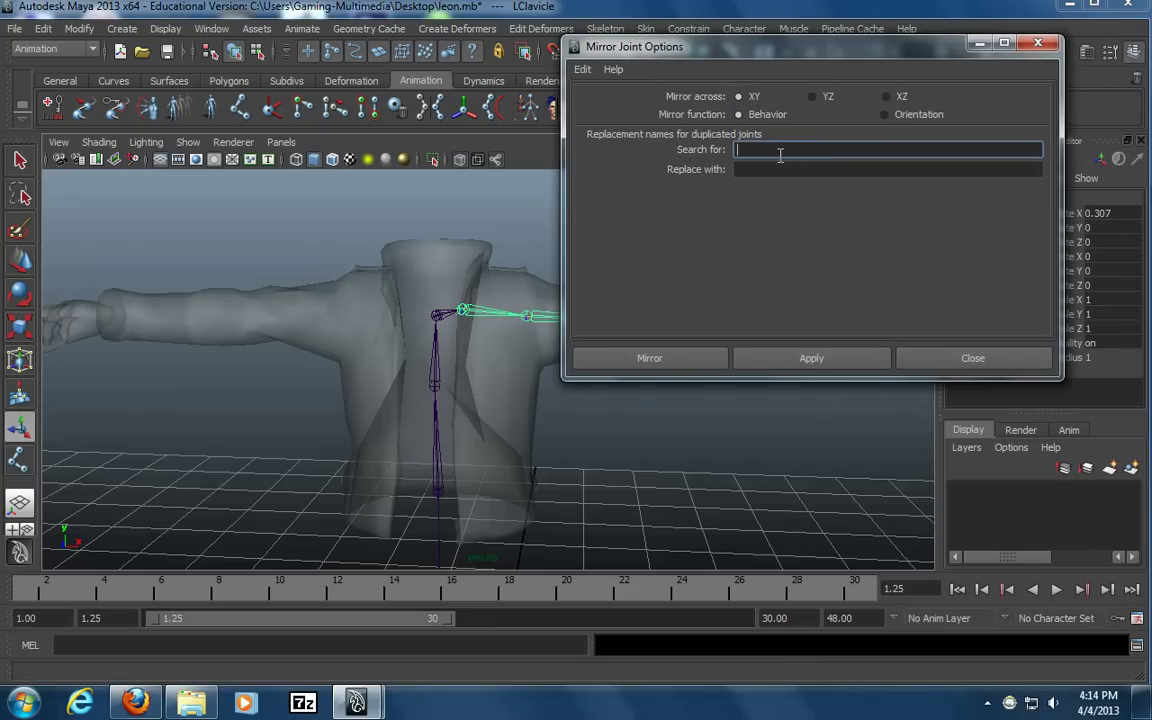
pyautogui.write('L')
pyautogui.press('Tab')
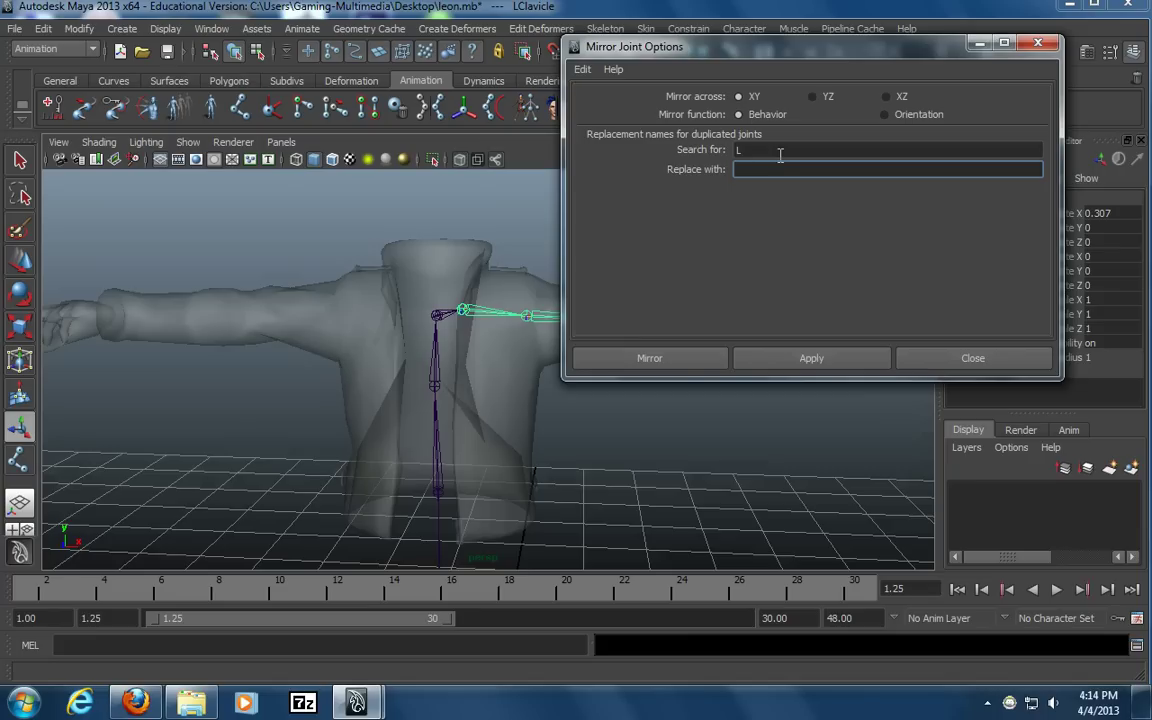
pyautogui.write('R')
pyautogui.click(813, 97)
pyautogui.click(771, 359)
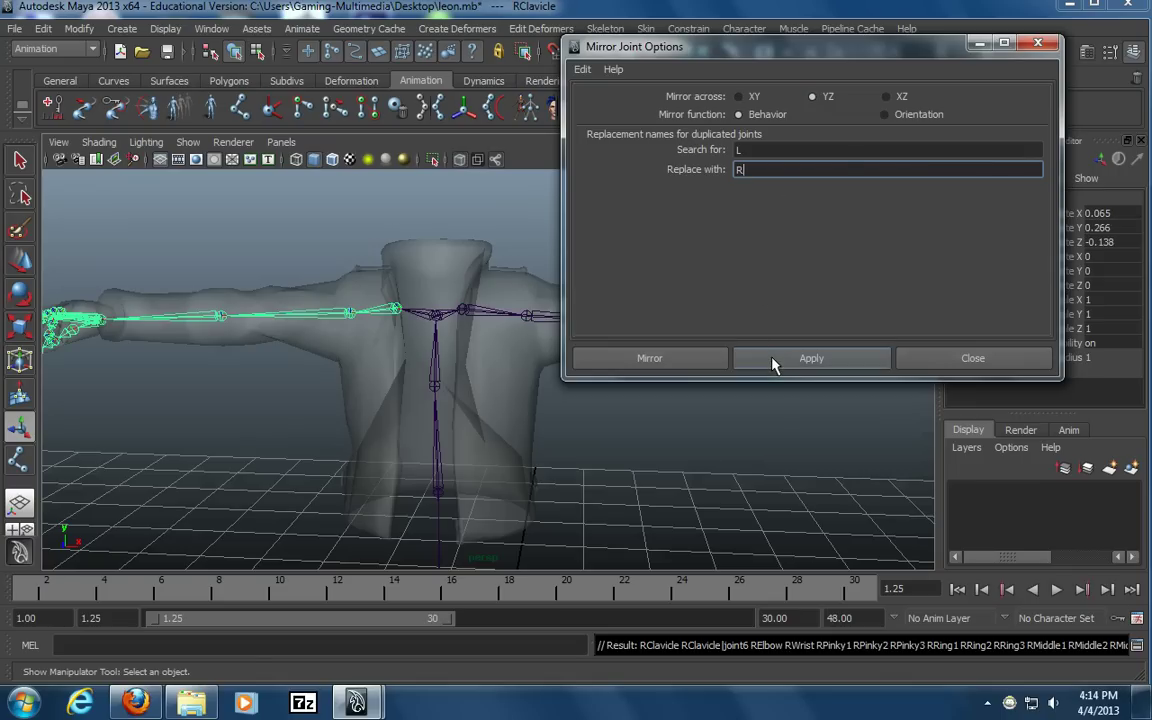
pyautogui.click(929, 357)
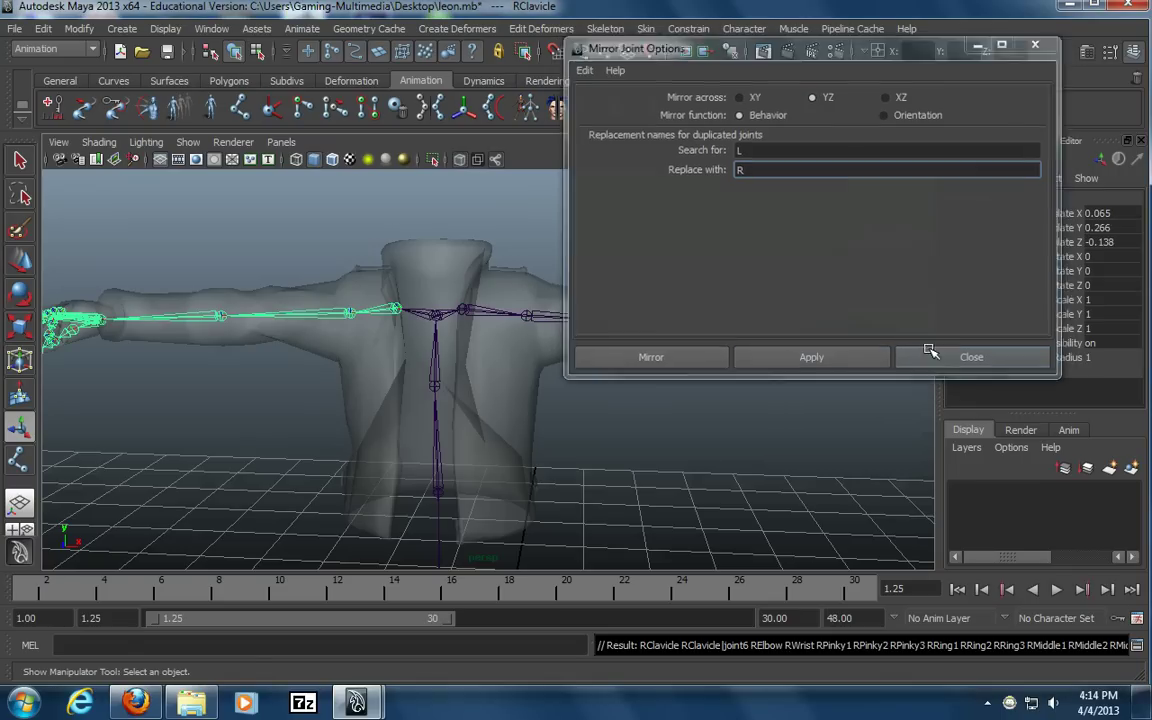
# Select both clavicle joints and test-rotate the two arms together, undoing each rotation
pyautogui.scroll(-2, 598, 333)
pyautogui.keyDown('alt'); pyautogui.moveTo(598, 333); pyautogui.dragTo(600, 362); pyautogui.keyUp('alt')
pyautogui.click(481, 311)
pyautogui.press('e')
pyautogui.keyDown('alt'); pyautogui.moveTo(485, 322); pyautogui.dragTo(460, 278); pyautogui.keyUp('alt')
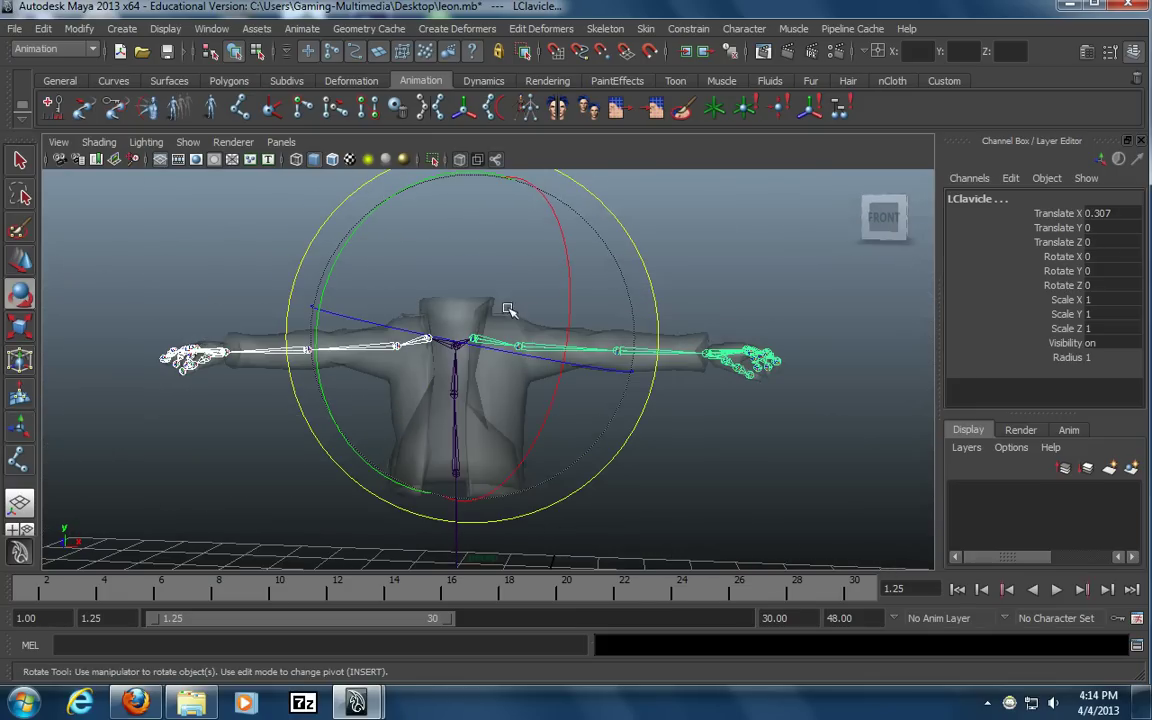
pyautogui.moveTo(340, 195); pyautogui.dragTo(352, 286)
pyautogui.hotkey('ctrl', 'z')
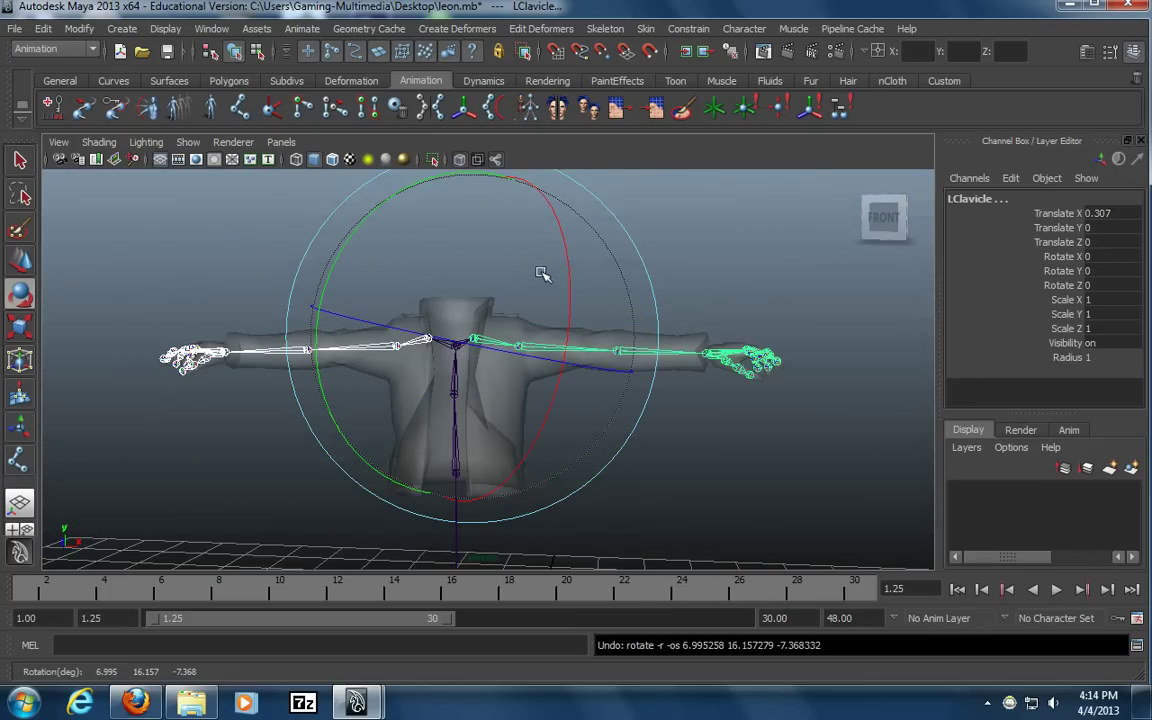
pyautogui.moveTo(564, 258); pyautogui.dragTo(547, 278)
pyautogui.hotkey('ctrl', 'z')
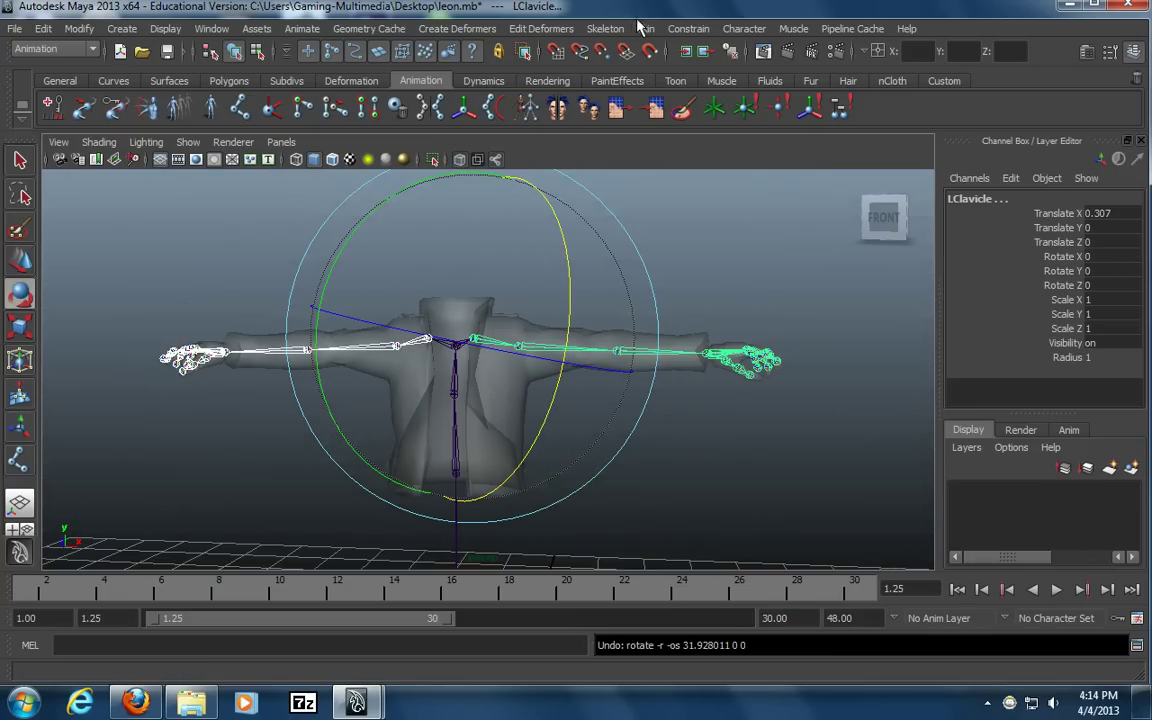
# Review the Mirror Joint options and close them without mirroring
pyautogui.click(603, 28)
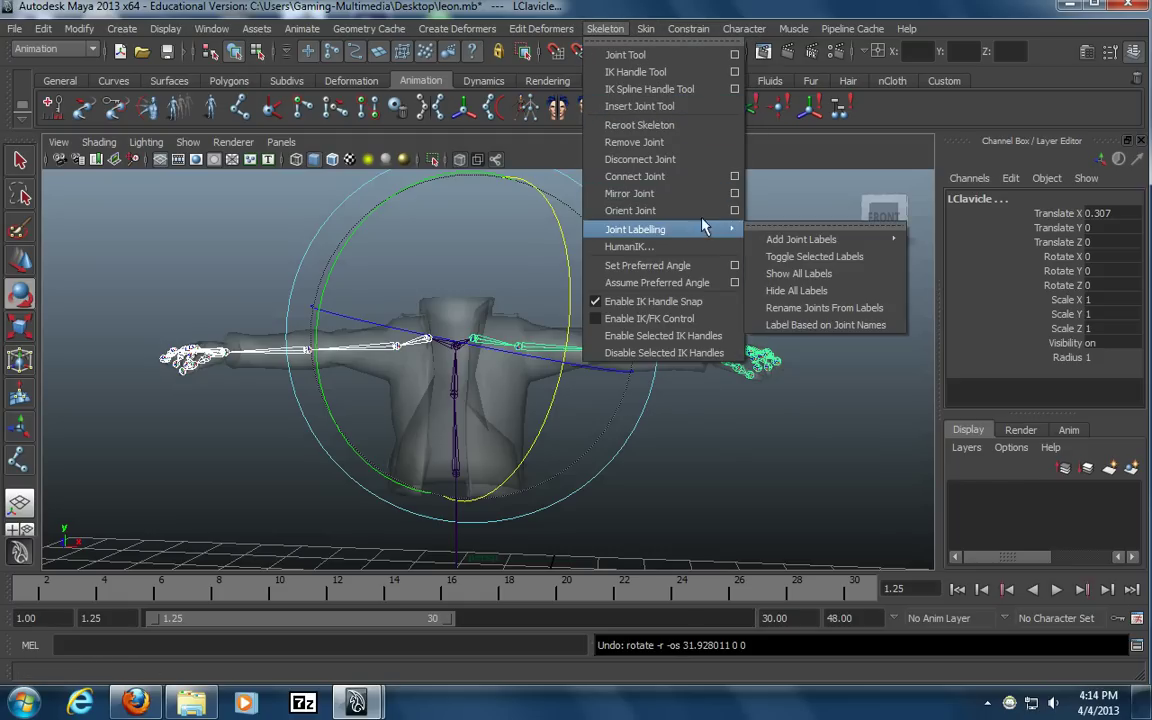
pyautogui.click(737, 195)
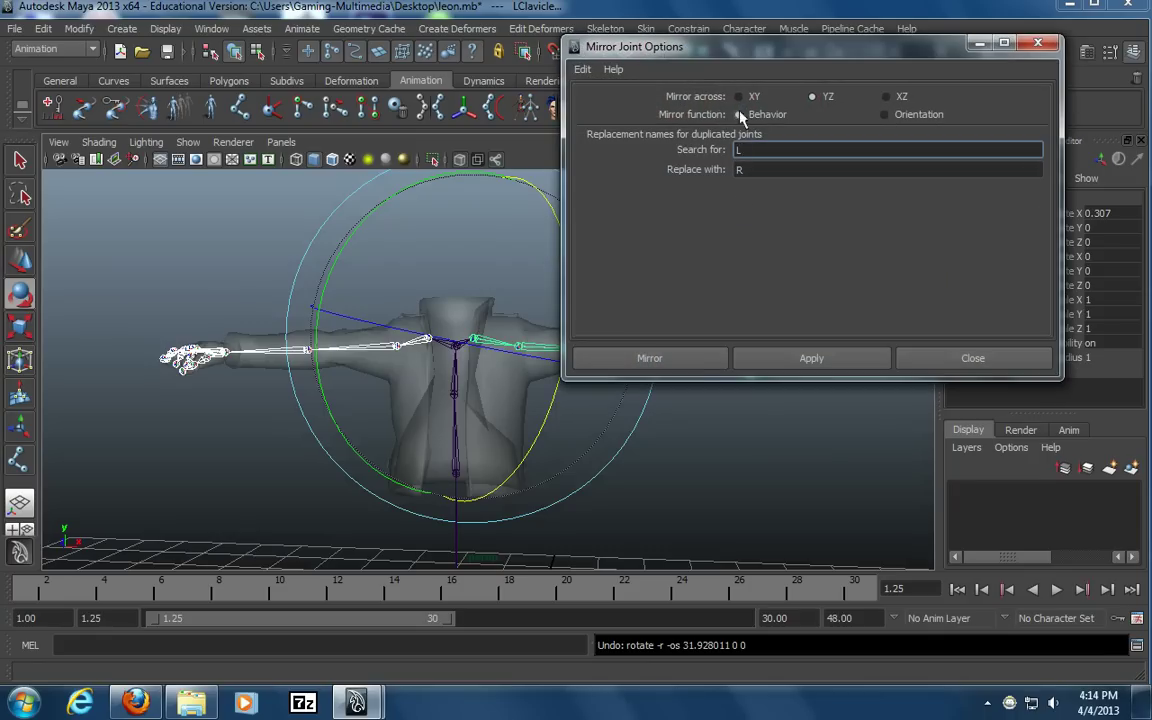
pyautogui.click(915, 362)
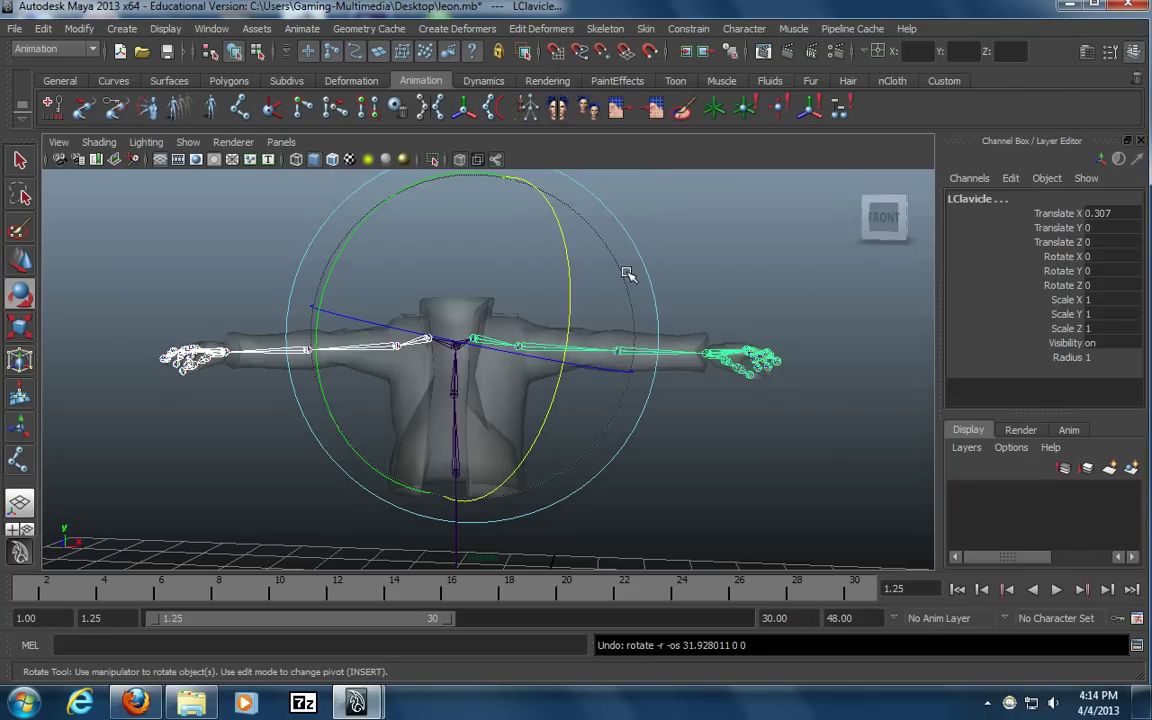
# Test-rotate both clavicle joints about different axes, undo each rotation, and clear the selection
pyautogui.keyDown('alt'); pyautogui.moveTo(428, 215); pyautogui.dragTo(487, 233, button='middle'); pyautogui.keyUp('alt')
pyautogui.moveTo(459, 215); pyautogui.dragTo(465, 158)
pyautogui.hotkey('ctrl', 'z')
pyautogui.moveTo(583, 374); pyautogui.dragTo(709, 338)
pyautogui.hotkey('ctrl', 'z')
pyautogui.click(777, 239)
# Select both joint6 upper-arm joints and test-rotate them together, undoing each rotation
pyautogui.click(579, 366)
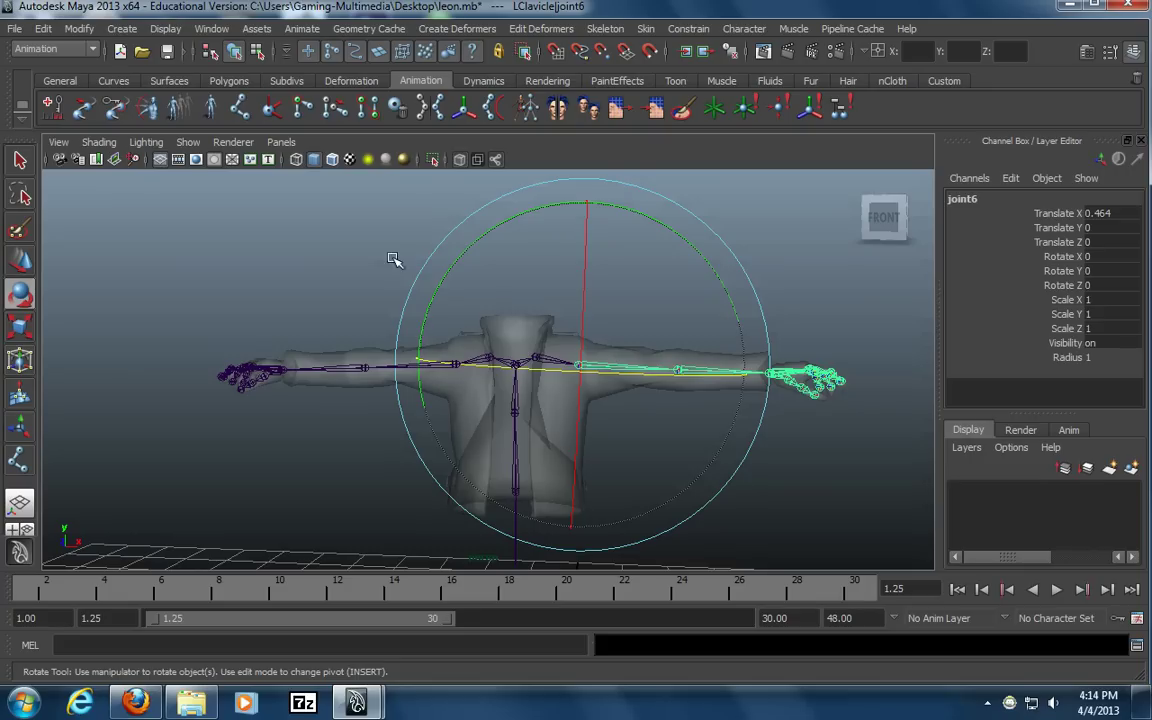
pyautogui.keyDown('shift'); pyautogui.click(366, 360); pyautogui.keyUp('shift')
pyautogui.moveTo(512, 213); pyautogui.dragTo(534, 192)
pyautogui.hotkey('ctrl', 'z')
pyautogui.keyDown('alt'); pyautogui.moveTo(543, 295); pyautogui.dragTo(501, 391); pyautogui.keyUp('alt')
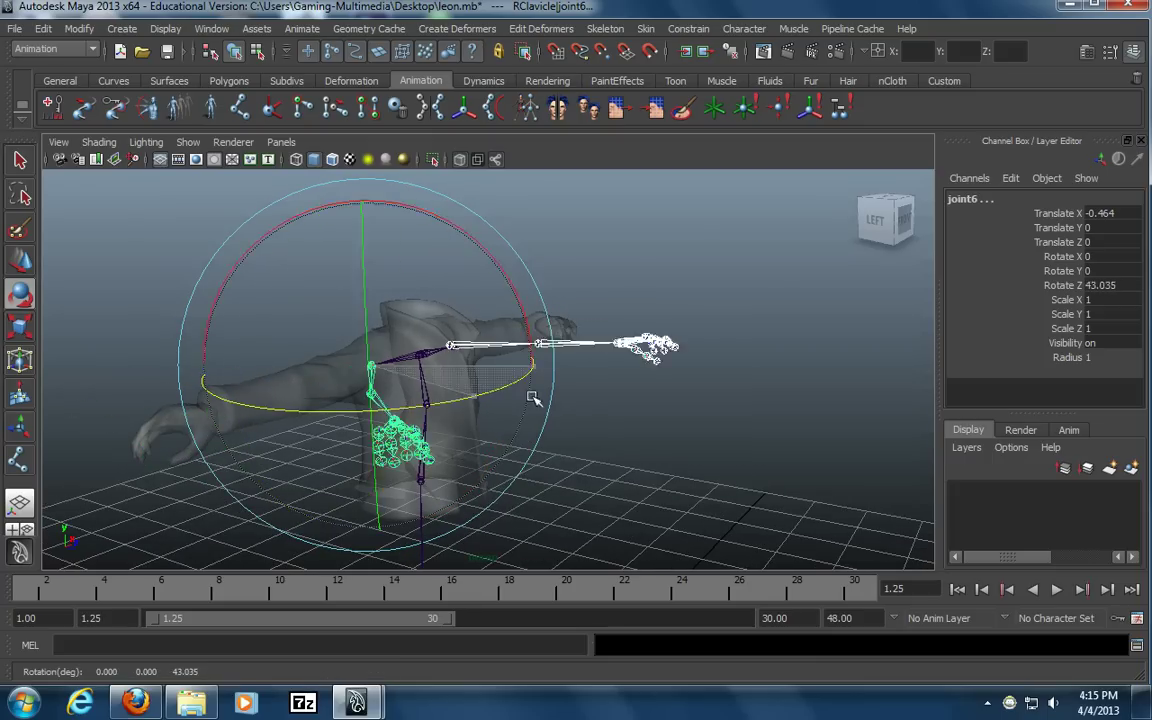
pyautogui.hotkey('ctrl', 'z')
# Clear the selection and examine both arm skeletons inside the jacket from the front and back
pyautogui.keyDown('alt'); pyautogui.moveTo(443, 403); pyautogui.dragTo(545, 415); pyautogui.keyUp('alt')
pyautogui.click(422, 440)
pyautogui.keyDown('alt'); pyautogui.moveTo(136, 433); pyautogui.dragTo(501, 411); pyautogui.keyUp('alt')
pyautogui.keyDown('alt'); pyautogui.moveTo(501, 411); pyautogui.dragTo(613, 374, button='middle'); pyautogui.keyUp('alt')
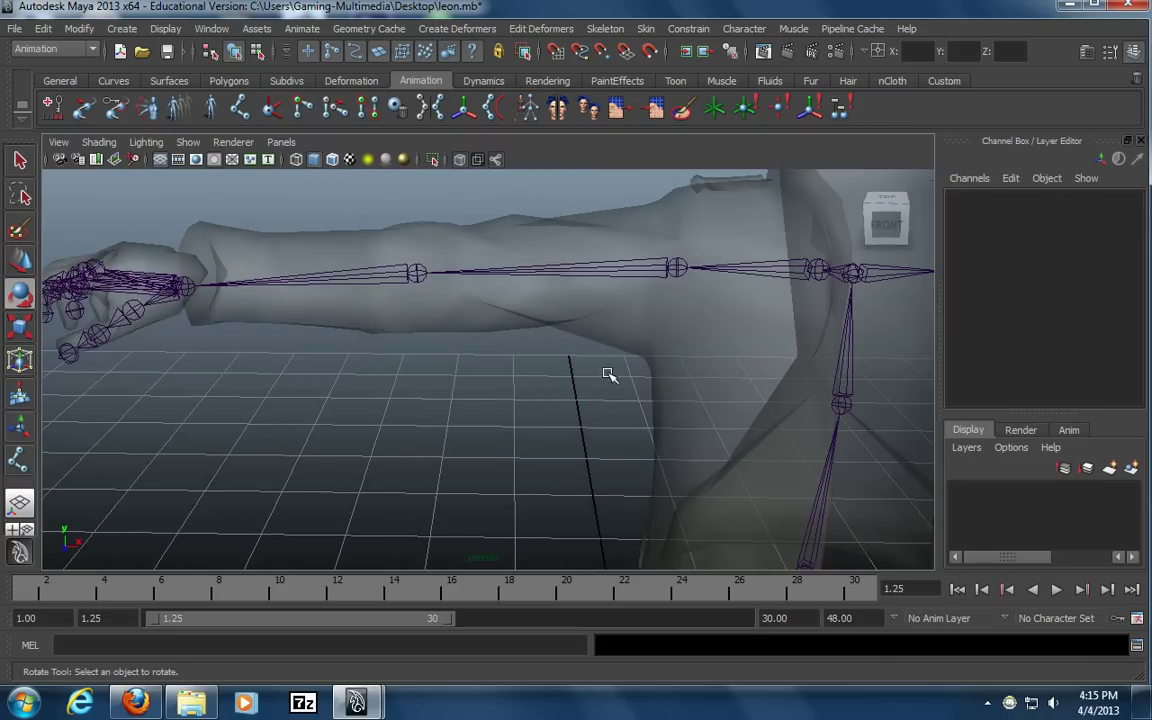
pyautogui.press('a')
pyautogui.click(553, 344)
pyautogui.keyDown('alt'); pyautogui.moveTo(455, 413); pyautogui.dragTo(566, 420); pyautogui.keyUp('alt')
pyautogui.click(699, 386)
pyautogui.keyDown('alt'); pyautogui.moveTo(375, 387); pyautogui.dragTo(413, 390); pyautogui.keyUp('alt')
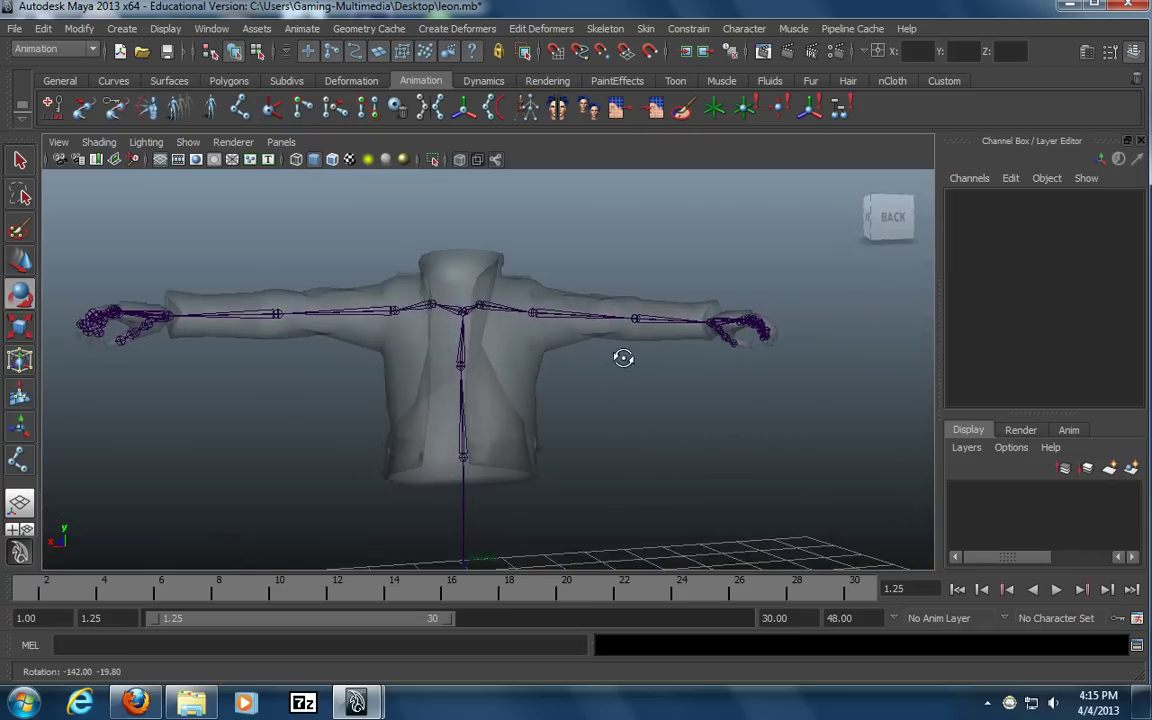
pyautogui.click(537, 361)
pyautogui.keyDown('alt'); pyautogui.moveTo(537, 361); pyautogui.dragTo(614, 391); pyautogui.keyUp('alt')
pyautogui.keyDown('alt'); pyautogui.moveTo(205, 405); pyautogui.dragTo(488, 369); pyautogui.keyUp('alt')
pyautogui.keyDown('alt'); pyautogui.moveTo(613, 421); pyautogui.dragTo(609, 407, button='middle'); pyautogui.keyUp('alt')
pyautogui.click(882, 452)
pyautogui.keyDown('alt'); pyautogui.moveTo(771, 424); pyautogui.dragTo(633, 465, button='right'); pyautogui.keyUp('alt')
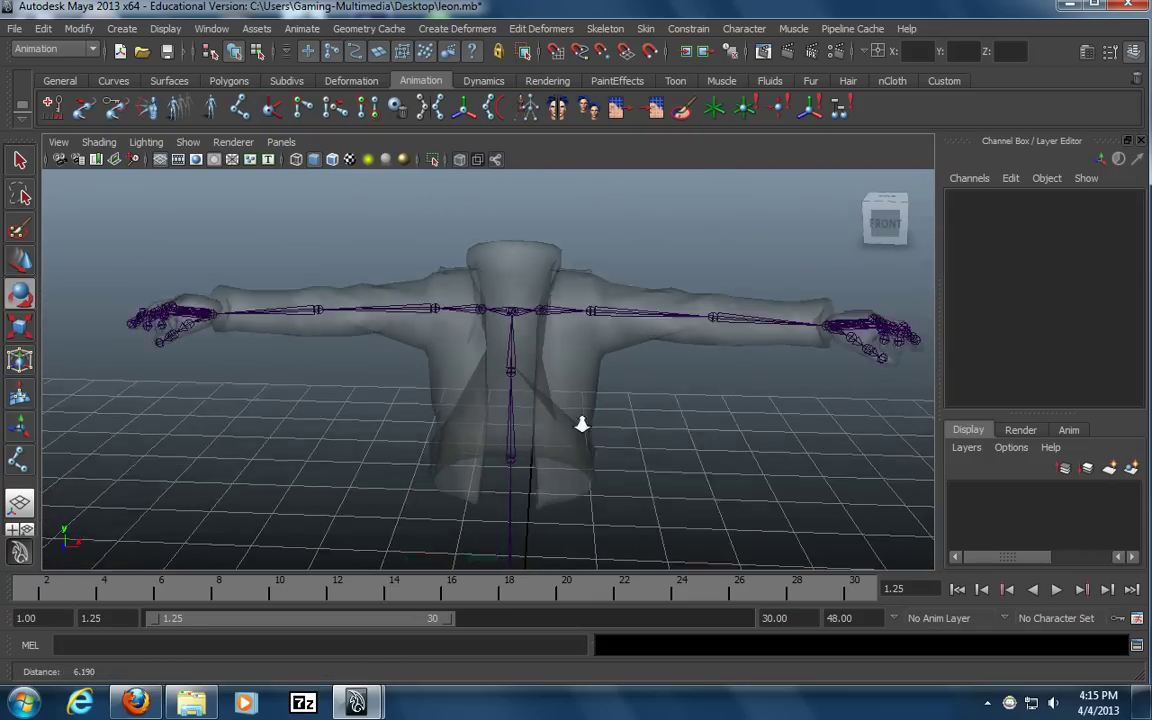
pyautogui.keyDown('alt'); pyautogui.moveTo(633, 465); pyautogui.dragTo(646, 352, button='middle'); pyautogui.keyUp('alt')
pyautogui.keyDown('alt'); pyautogui.moveTo(748, 393); pyautogui.dragTo(620, 430, button='right'); pyautogui.keyUp('alt')
# Select the Main root joint, examine the complete skeleton, and clear the selection
pyautogui.moveTo(447, 515); pyautogui.dragTo(588, 435)
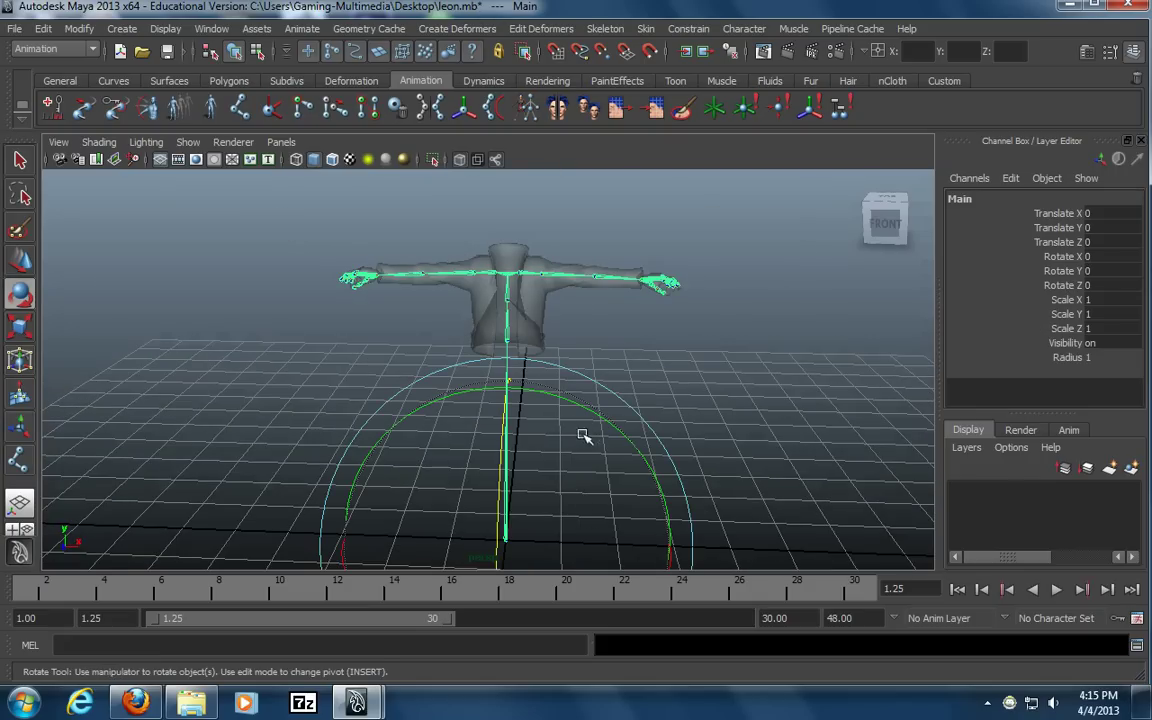
pyautogui.press('t')
pyautogui.keyDown('alt'); pyautogui.moveTo(522, 373); pyautogui.dragTo(440, 440); pyautogui.keyUp('alt')
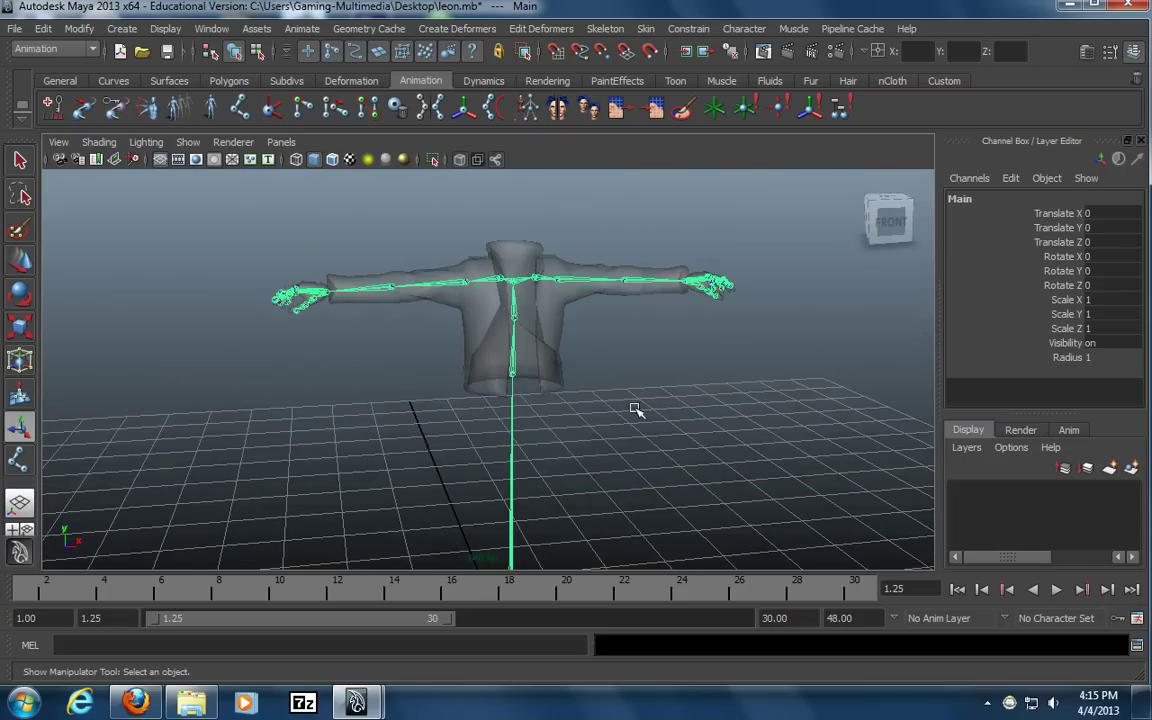
pyautogui.keyDown('alt'); pyautogui.moveTo(625, 407); pyautogui.dragTo(754, 386); pyautogui.keyUp('alt')
pyautogui.keyDown('alt'); pyautogui.moveTo(754, 386); pyautogui.dragTo(542, 378, button='right'); pyautogui.keyUp('alt')
pyautogui.keyDown('alt'); pyautogui.moveTo(706, 442); pyautogui.dragTo(689, 383, button='middle'); pyautogui.keyUp('alt')
pyautogui.keyDown('alt'); pyautogui.moveTo(689, 383); pyautogui.dragTo(576, 450, button='right'); pyautogui.keyUp('alt')
pyautogui.click(556, 437)
pyautogui.moveTo(533, 435); pyautogui.dragTo(404, 487)
pyautogui.click(643, 371)
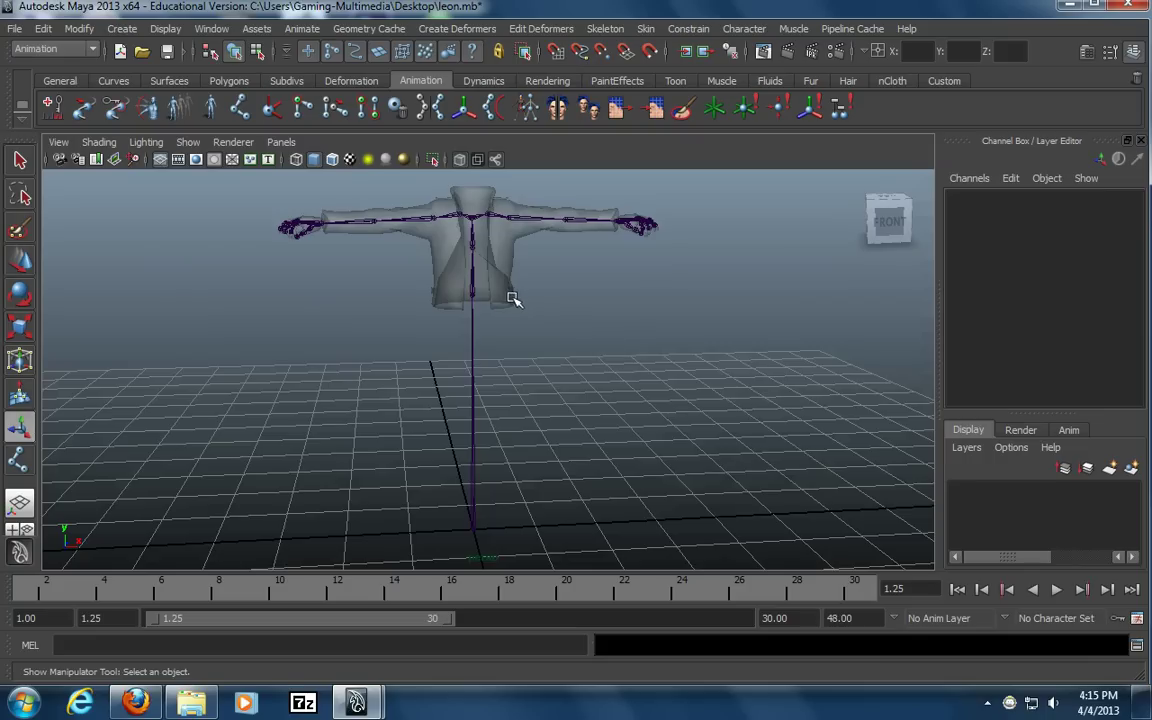
# Hide joints in the perspective view
pyautogui.keyDown('alt'); pyautogui.moveTo(484, 262); pyautogui.dragTo(470, 268, button='middle'); pyautogui.keyUp('alt')
pyautogui.click(188, 142)
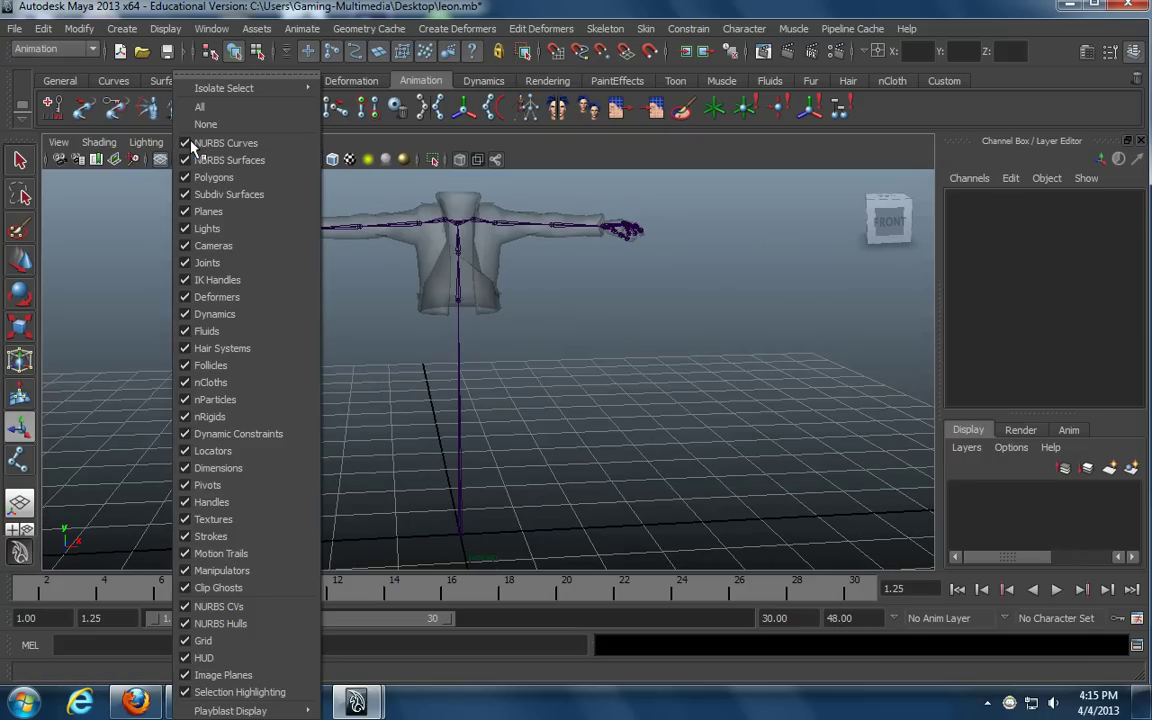
pyautogui.click(222, 264)
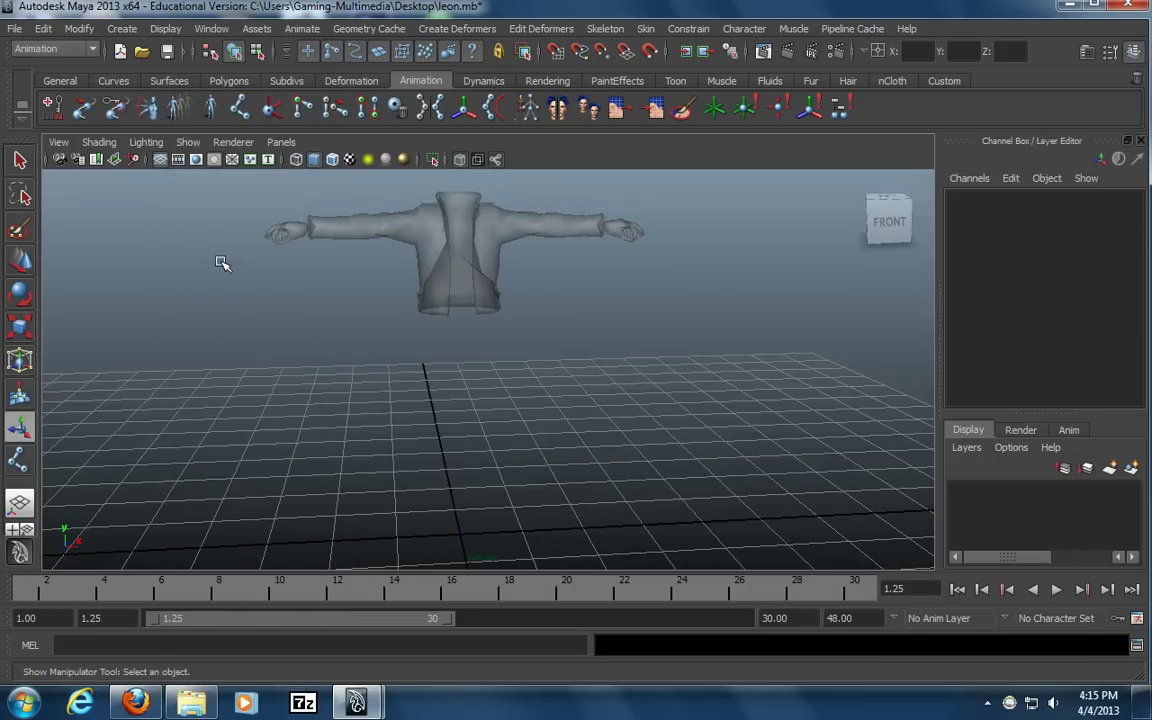
# Select the Jacket mesh and examine its two halves from several angles
pyautogui.keyDown('alt'); pyautogui.moveTo(110, 255); pyautogui.dragTo(116, 352, button='middle'); pyautogui.keyUp('alt')
pyautogui.keyDown('alt'); pyautogui.moveTo(116, 352); pyautogui.dragTo(391, 319, button='right'); pyautogui.keyUp('alt')
pyautogui.click(388, 314)
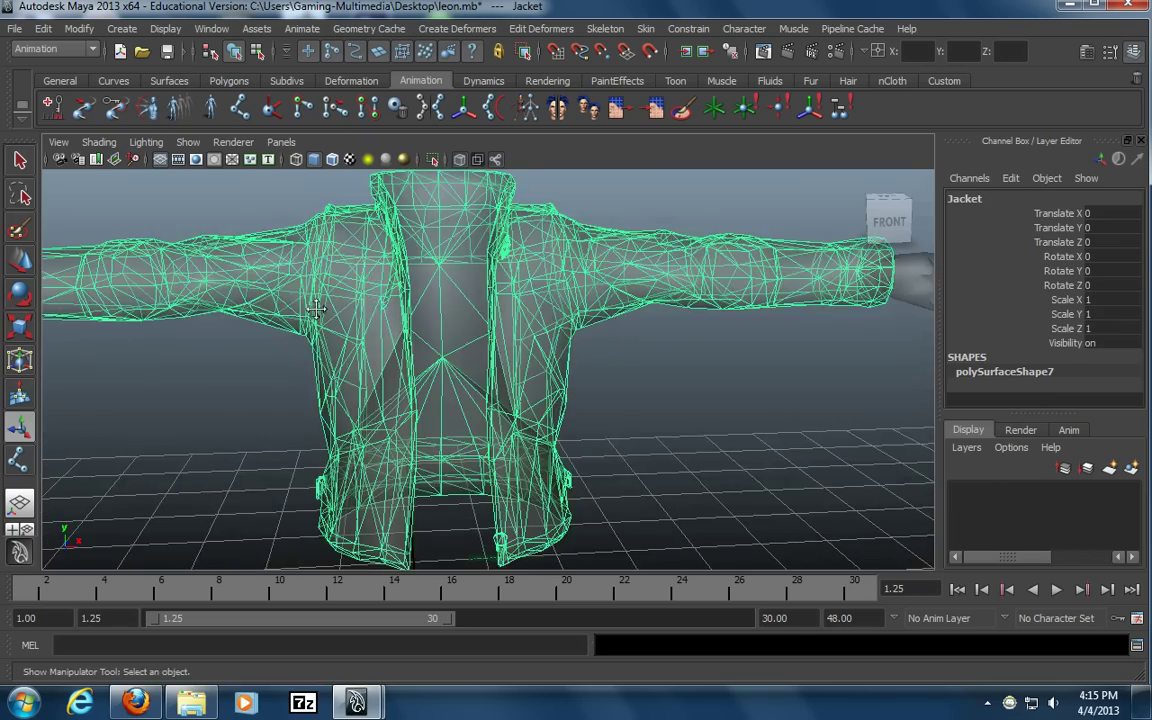
pyautogui.keyDown('alt'); pyautogui.moveTo(319, 309); pyautogui.dragTo(434, 318, button='middle'); pyautogui.keyUp('alt')
pyautogui.keyDown('alt'); pyautogui.moveTo(433, 317); pyautogui.dragTo(760, 335); pyautogui.keyUp('alt')
pyautogui.click(444, 371)
pyautogui.keyDown('alt'); pyautogui.moveTo(444, 371); pyautogui.dragTo(393, 375); pyautogui.keyUp('alt')
pyautogui.click(393, 375)
pyautogui.click(435, 396)
pyautogui.keyDown('alt'); pyautogui.moveTo(536, 453); pyautogui.dragTo(525, 461); pyautogui.keyUp('alt')
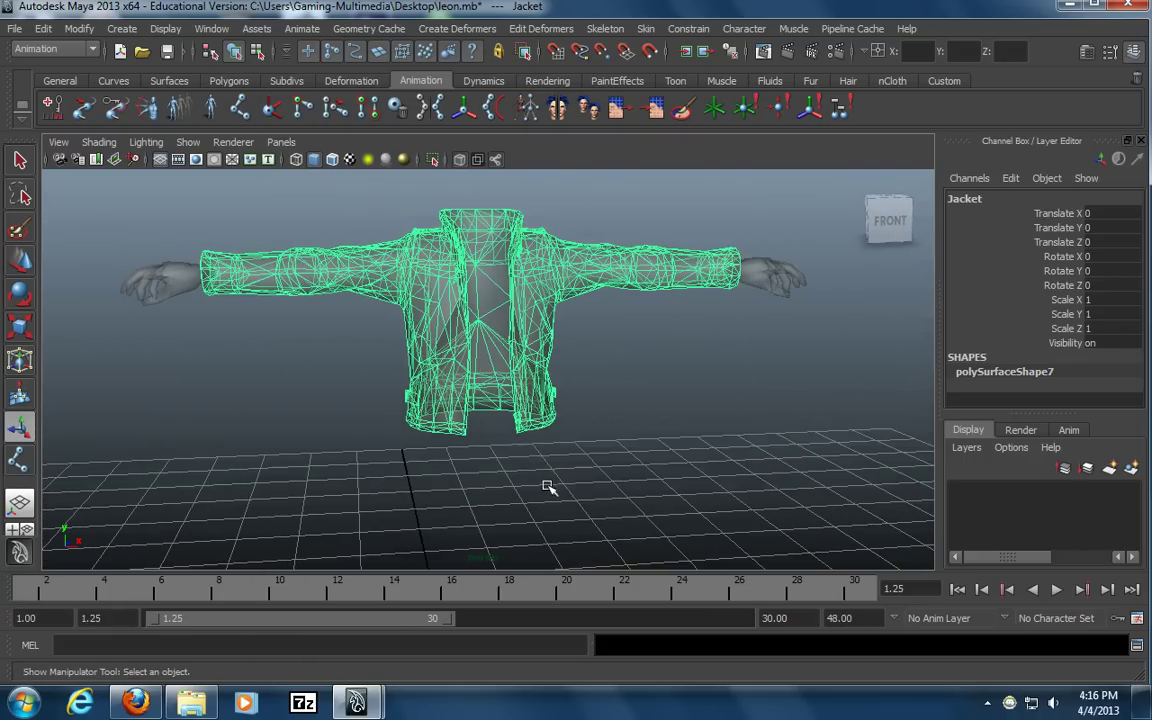
# Switch to the full-size front view and frame the whole jacket with both hands
pyautogui.press('space')
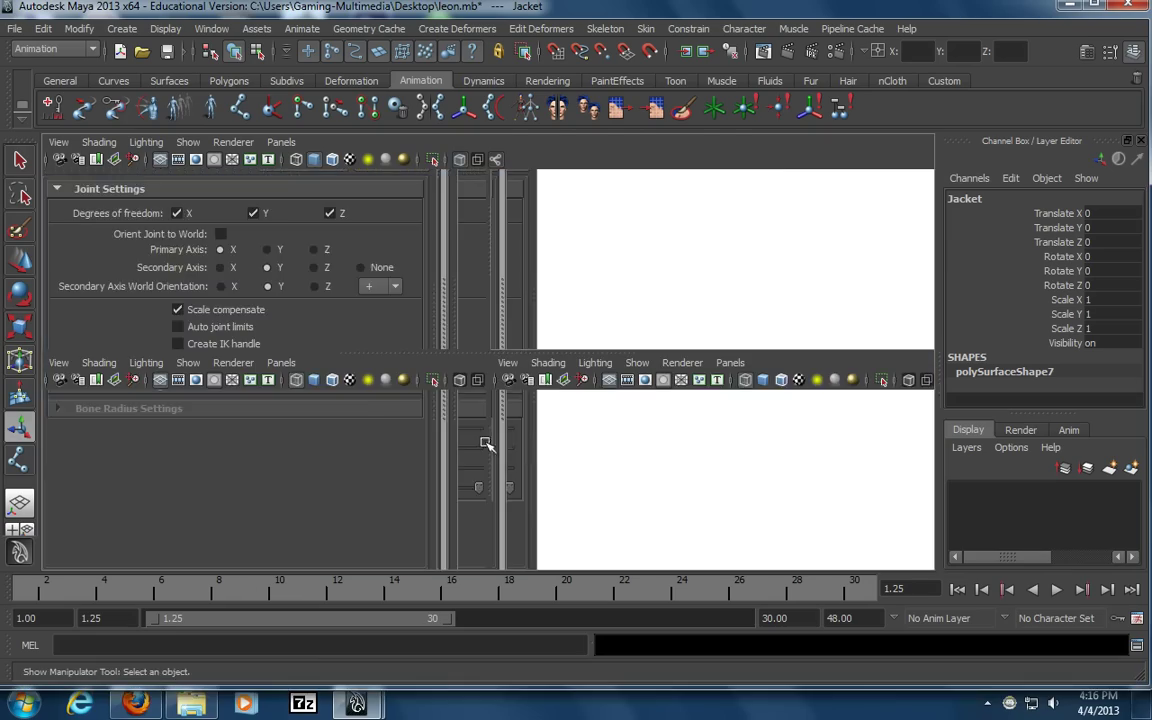
pyautogui.press('space')
pyautogui.keyDown('alt'); pyautogui.moveTo(352, 471); pyautogui.dragTo(505, 482, button='middle'); pyautogui.keyUp('alt')
pyautogui.keyDown('alt'); pyautogui.moveTo(505, 482); pyautogui.dragTo(482, 431, button='right'); pyautogui.keyUp('alt')
pyautogui.keyDown('alt'); pyautogui.moveTo(482, 431); pyautogui.dragTo(525, 427, button='middle'); pyautogui.keyUp('alt')
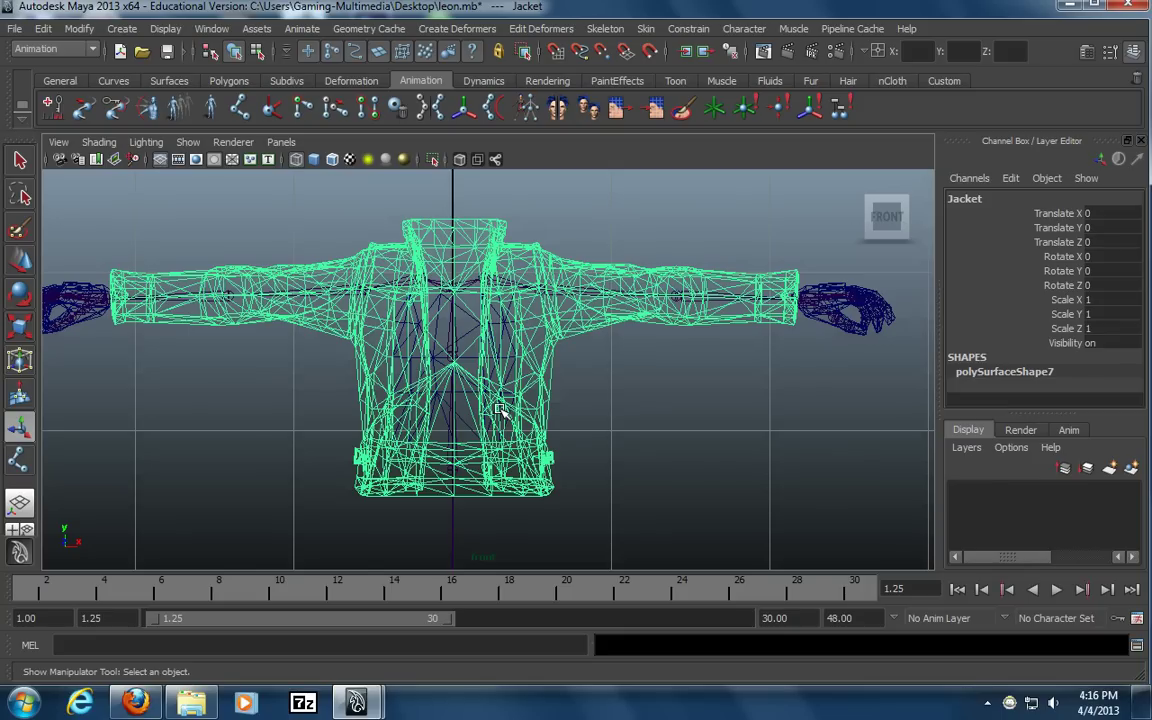
pyautogui.keyDown('alt'); pyautogui.moveTo(470, 345); pyautogui.dragTo(522, 356, button='middle'); pyautogui.keyUp('alt')
pyautogui.keyDown('alt'); pyautogui.moveTo(565, 370); pyautogui.dragTo(537, 364, button='right'); pyautogui.keyUp('alt')
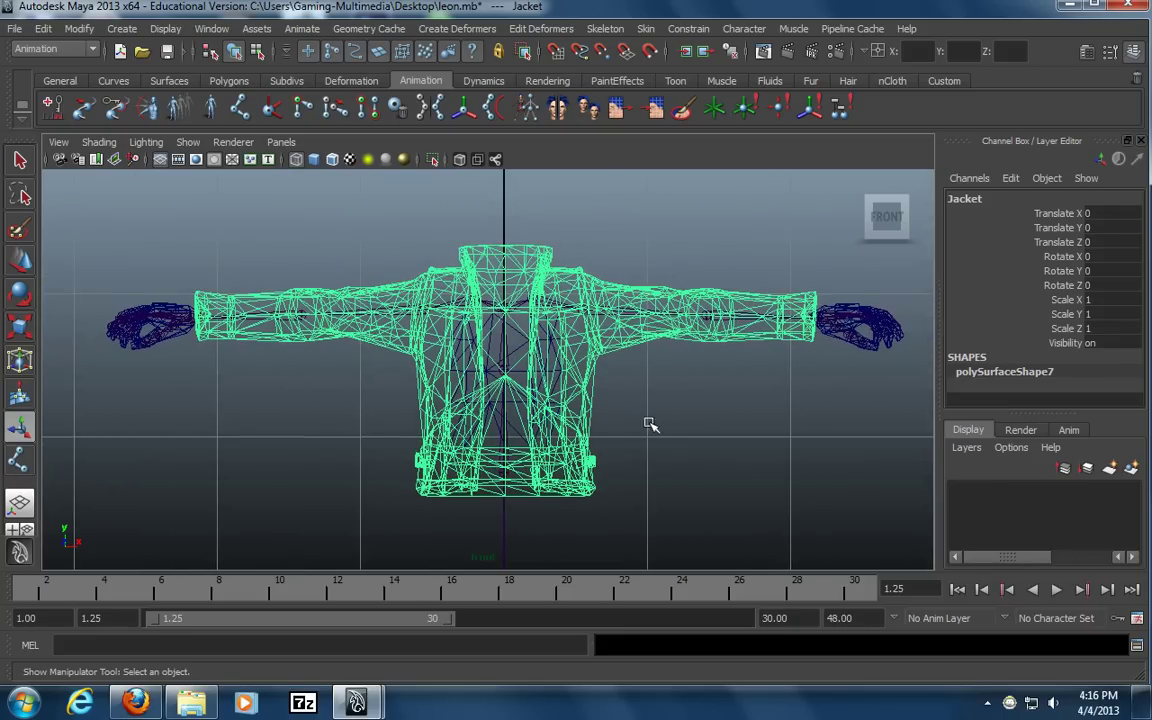
pyautogui.keyDown('alt'); pyautogui.moveTo(641, 425); pyautogui.dragTo(604, 407, button='middle'); pyautogui.keyUp('alt')
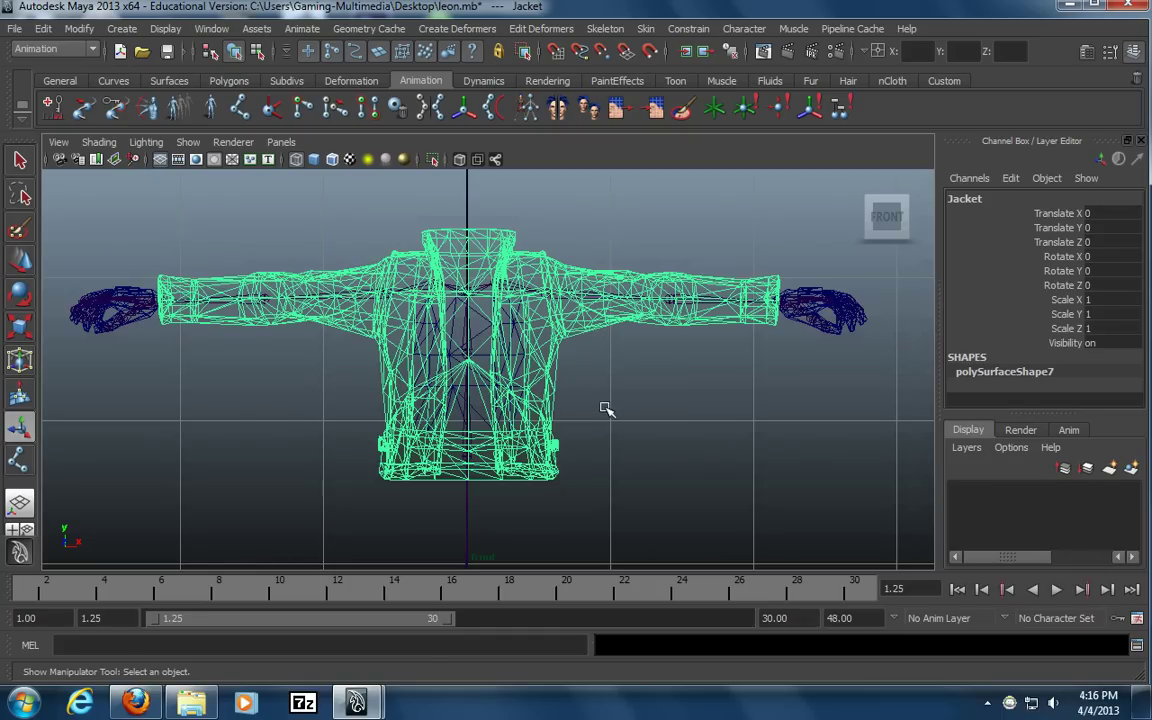
# Set the Jacket mesh to face selection and hide joints in the front view
pyautogui.rightClick(382, 259)
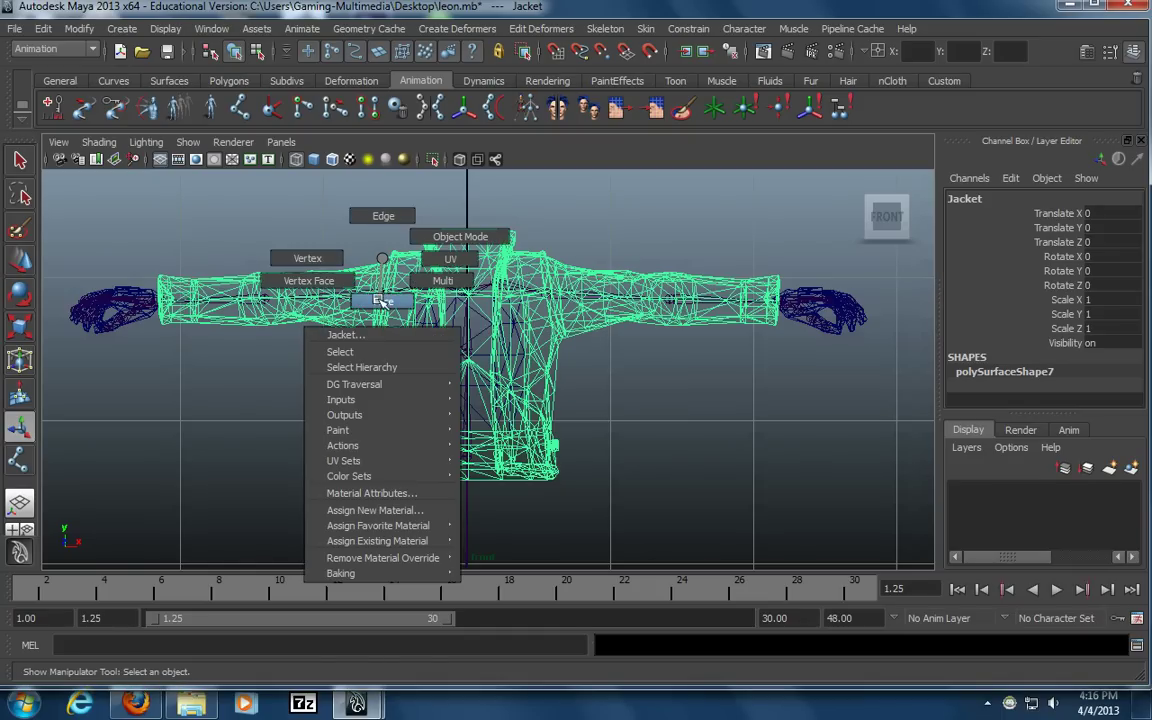
pyautogui.click(381, 301)
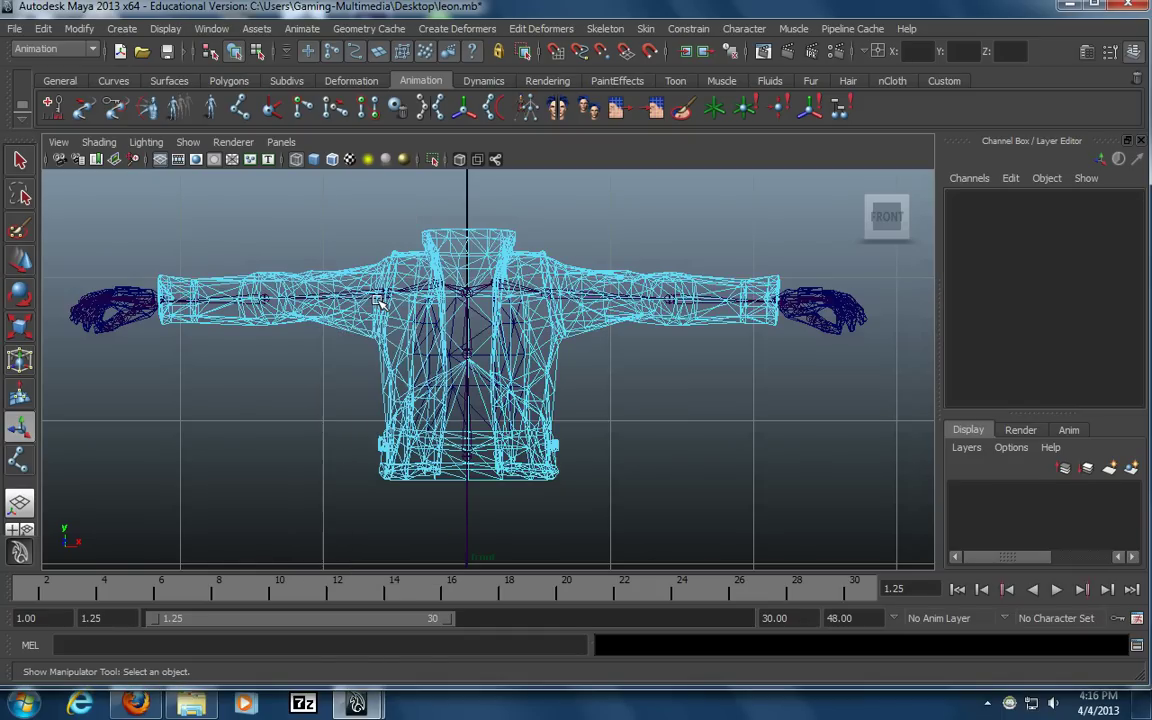
pyautogui.click(190, 145)
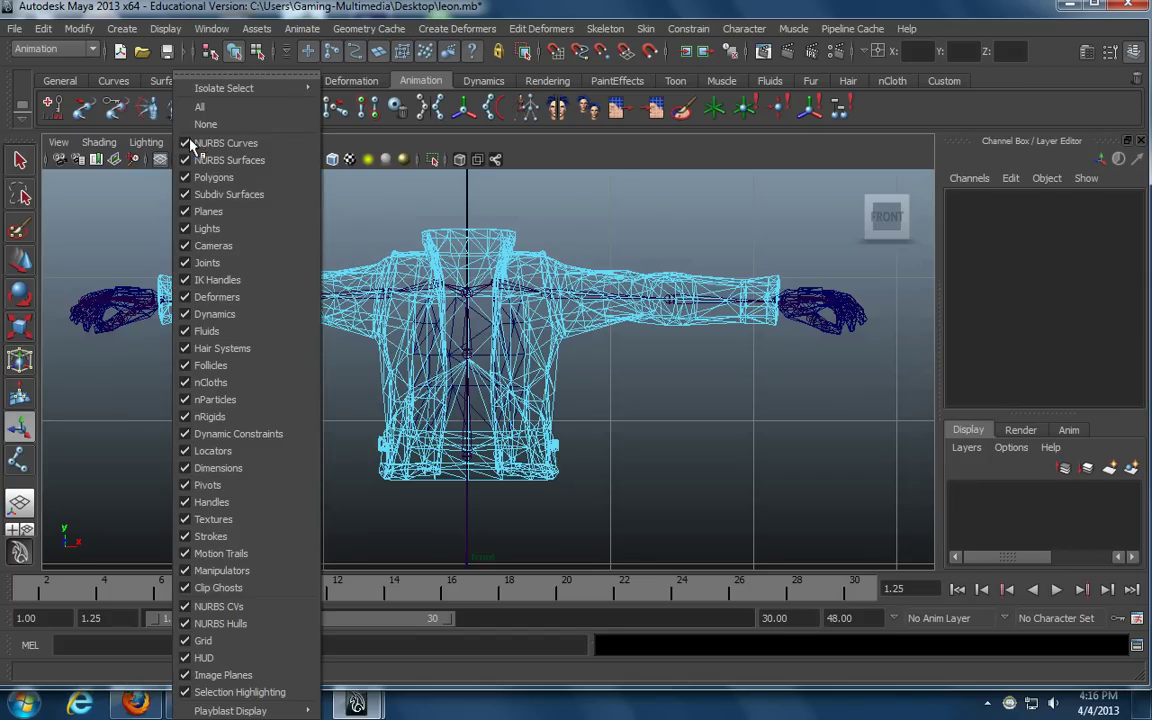
pyautogui.click(217, 263)
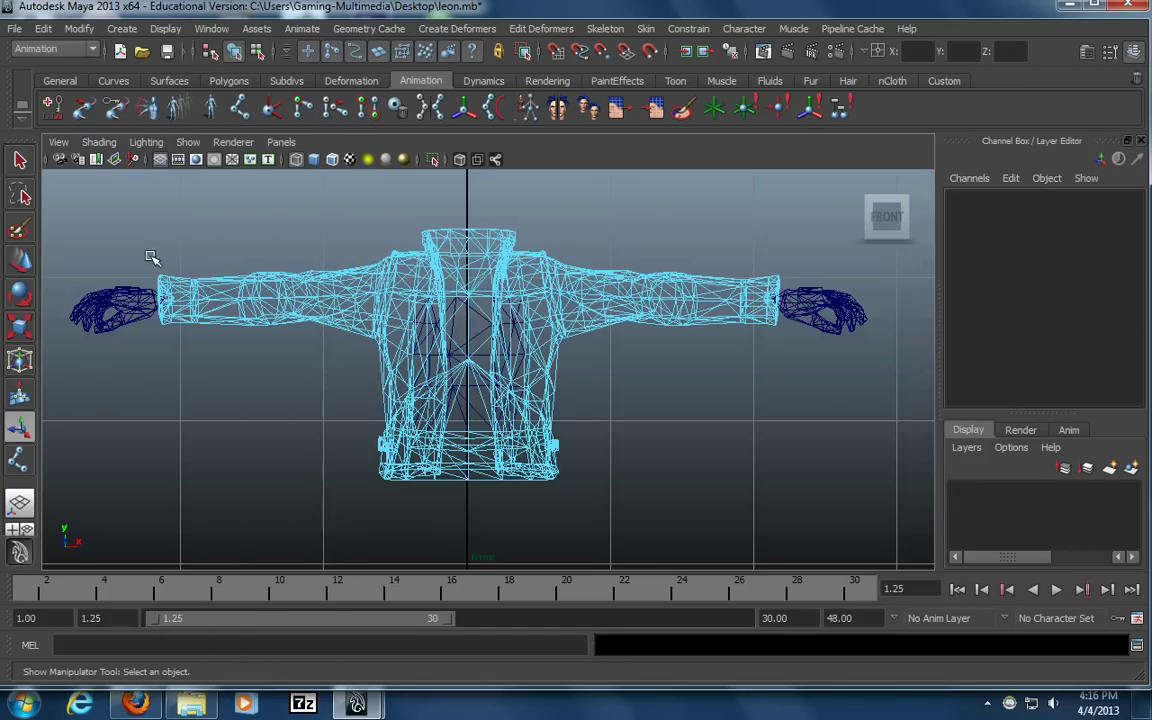
# Select all Jacket faces on the negative X side of the centre line and delete them
pyautogui.moveTo(199, 490); pyautogui.dragTo(464, 542)
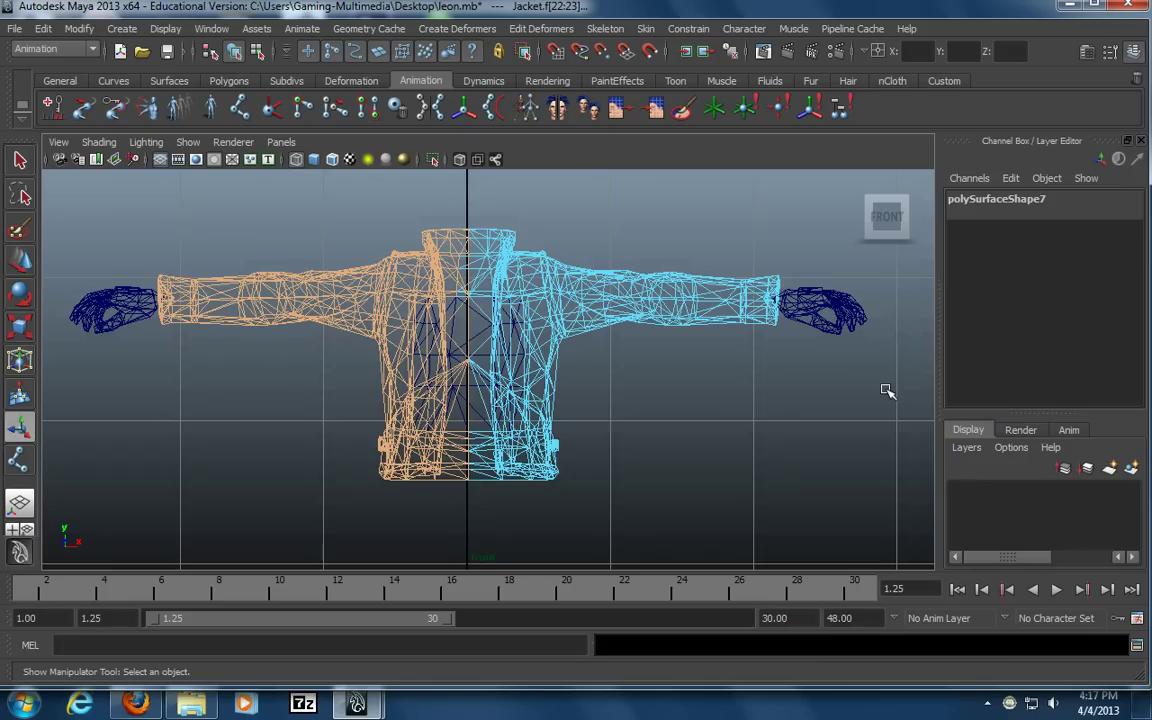
pyautogui.press('Delete')
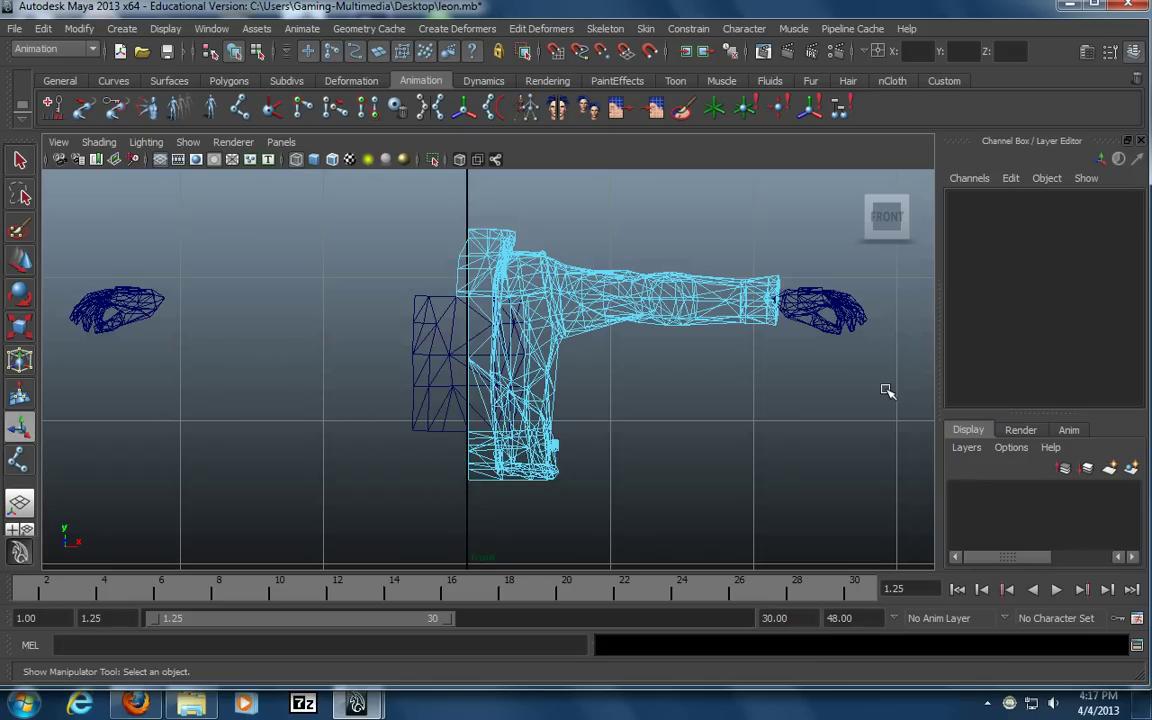
pyautogui.keyDown('alt'); pyautogui.moveTo(716, 326); pyautogui.dragTo(598, 316, button='middle'); pyautogui.keyUp('alt')
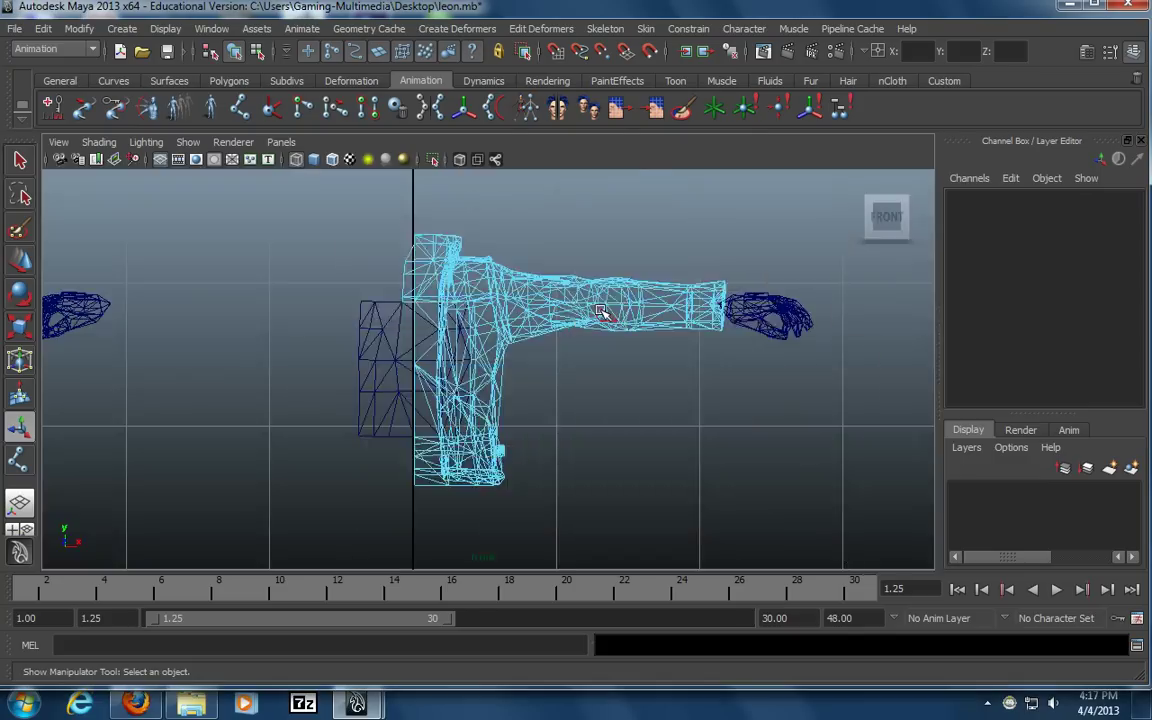
# Inspect the remaining half jacket in the perspective view, switching between component and object selection
pyautogui.press('space')
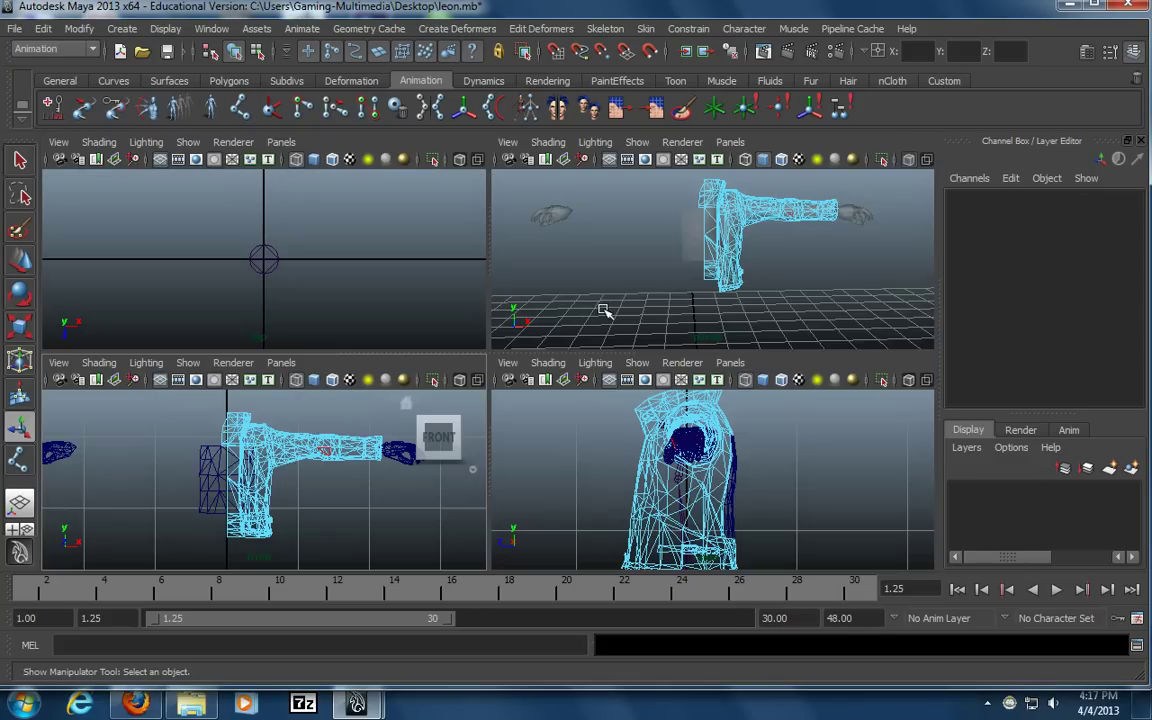
pyautogui.press('space')
pyautogui.keyDown('alt'); pyautogui.moveTo(571, 275); pyautogui.dragTo(440, 340); pyautogui.keyUp('alt')
pyautogui.click(256, 52)
pyautogui.click(234, 52)
pyautogui.click(327, 405)
pyautogui.click(214, 347)
pyautogui.keyDown('alt'); pyautogui.moveTo(213, 348); pyautogui.dragTo(302, 399); pyautogui.keyUp('alt')
# Undo the recent selection changes and the deletion of the jacket half
pyautogui.hotkey('ctrl', 'z')
pyautogui.hotkey('ctrl', 'z')
pyautogui.hotkey('ctrl', 'z')
pyautogui.hotkey('ctrl', 'z')
pyautogui.hotkey('ctrl', 'z')
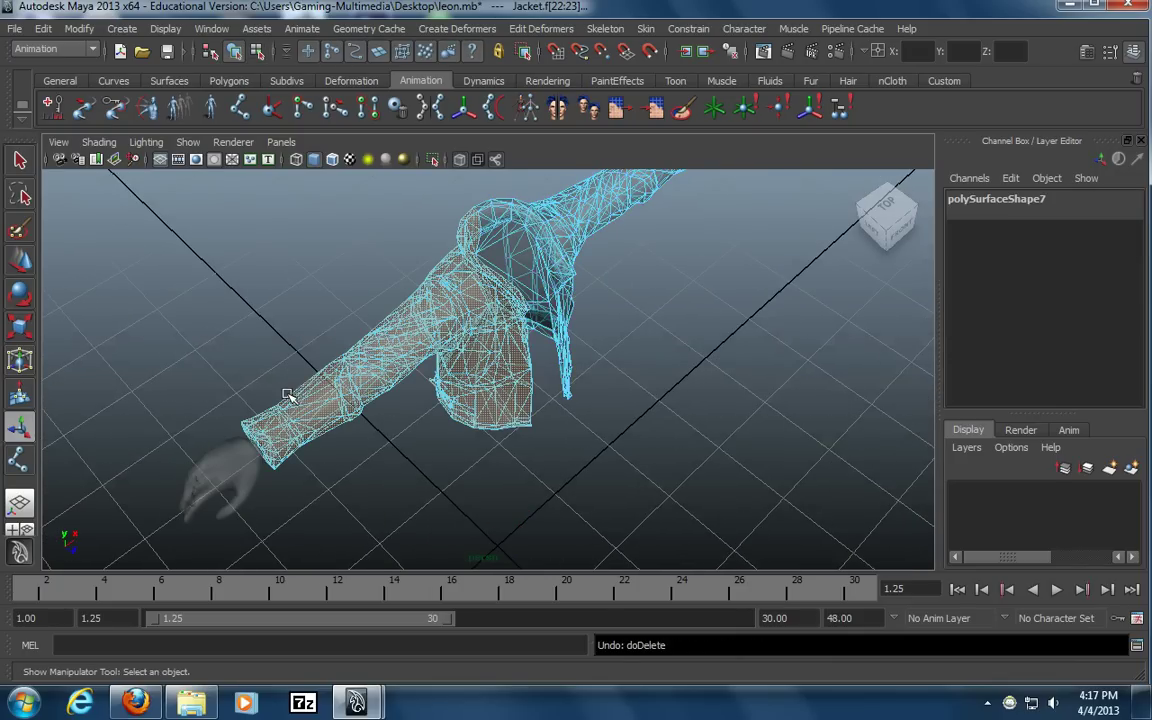
# Redo and undo through the edit history until the negative X jacket faces are selected again
pyautogui.moveTo(439, 431)
pyautogui.keyDown('alt'); pyautogui.mouseDown()
pyautogui.moveTo(375, 447)
pyautogui.moveTo(363, 481)
pyautogui.moveTo(350, 474)
pyautogui.moveTo(381, 414)
pyautogui.mouseUp(); pyautogui.keyUp('alt')
pyautogui.hotkey('ctrl', 'y')
pyautogui.hotkey('shift', 'z')
pyautogui.hotkey('shift', 'z')
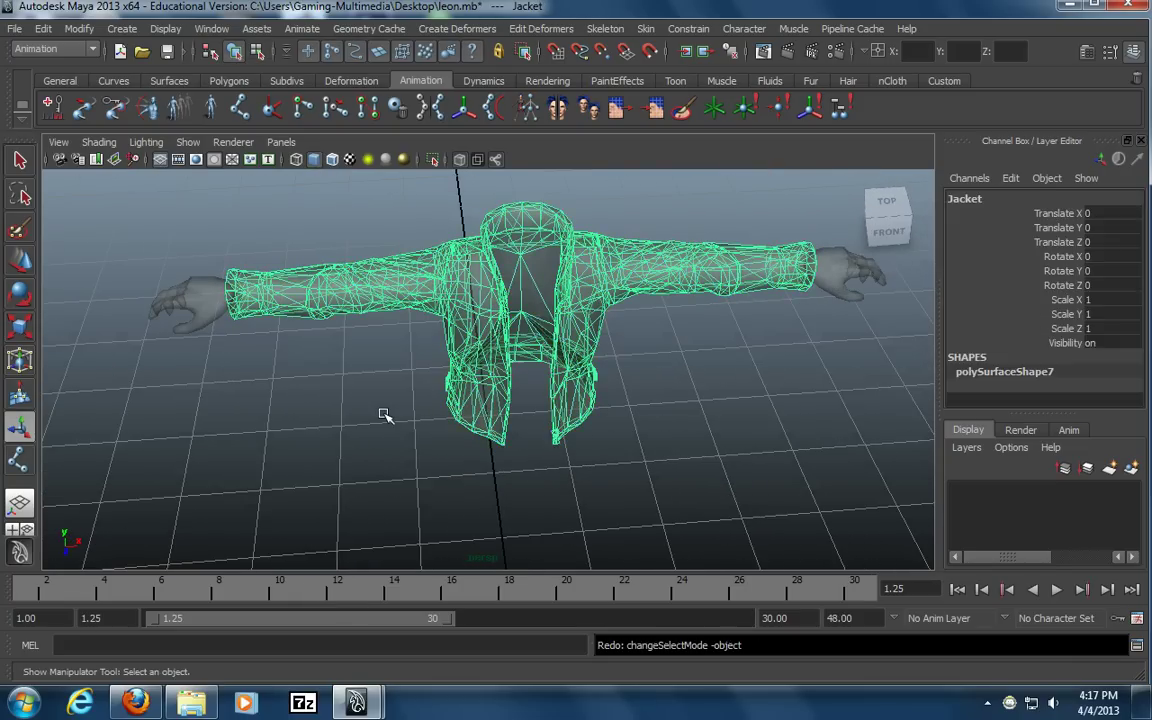
pyautogui.hotkey('shift', 'z')
pyautogui.hotkey('shift', 'z')
pyautogui.hotkey('shift', 'z')
pyautogui.press('z')
pyautogui.press('z')
pyautogui.press('z')
pyautogui.press('z')
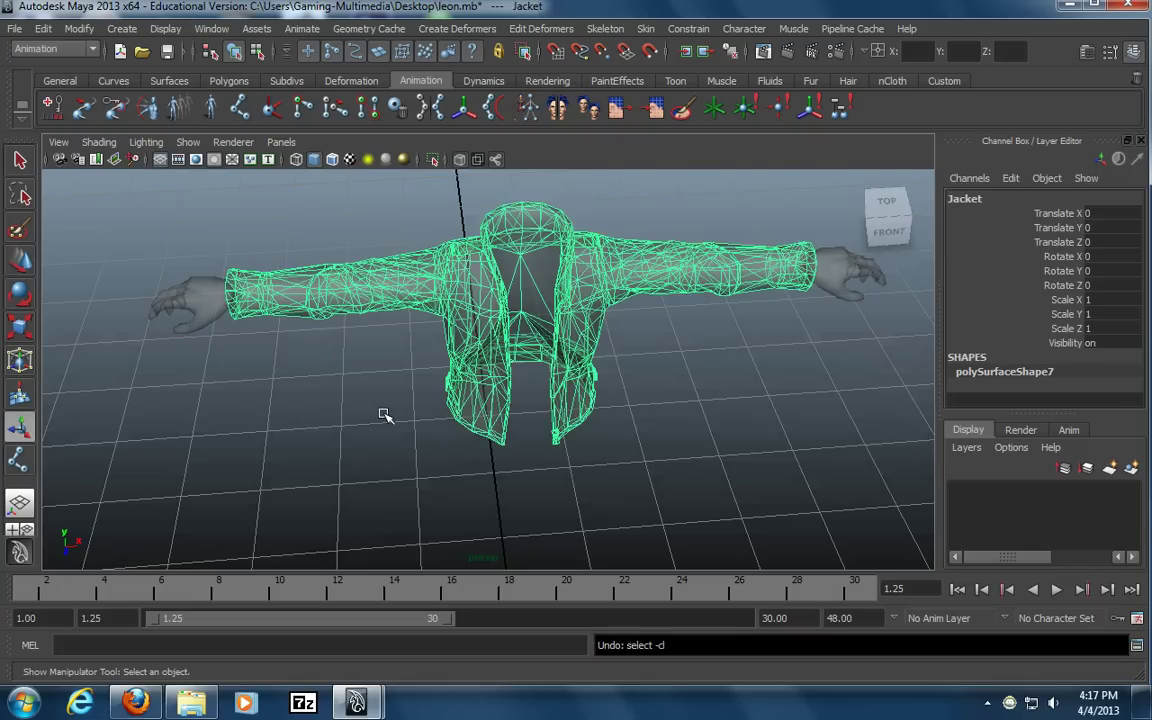
pyautogui.press('z')
# Return to the full-size front view and delete the selected half of the jacket faces
pyautogui.keyDown('alt'); pyautogui.moveTo(558, 246); pyautogui.dragTo(514, 303); pyautogui.keyUp('alt')
pyautogui.press('space')
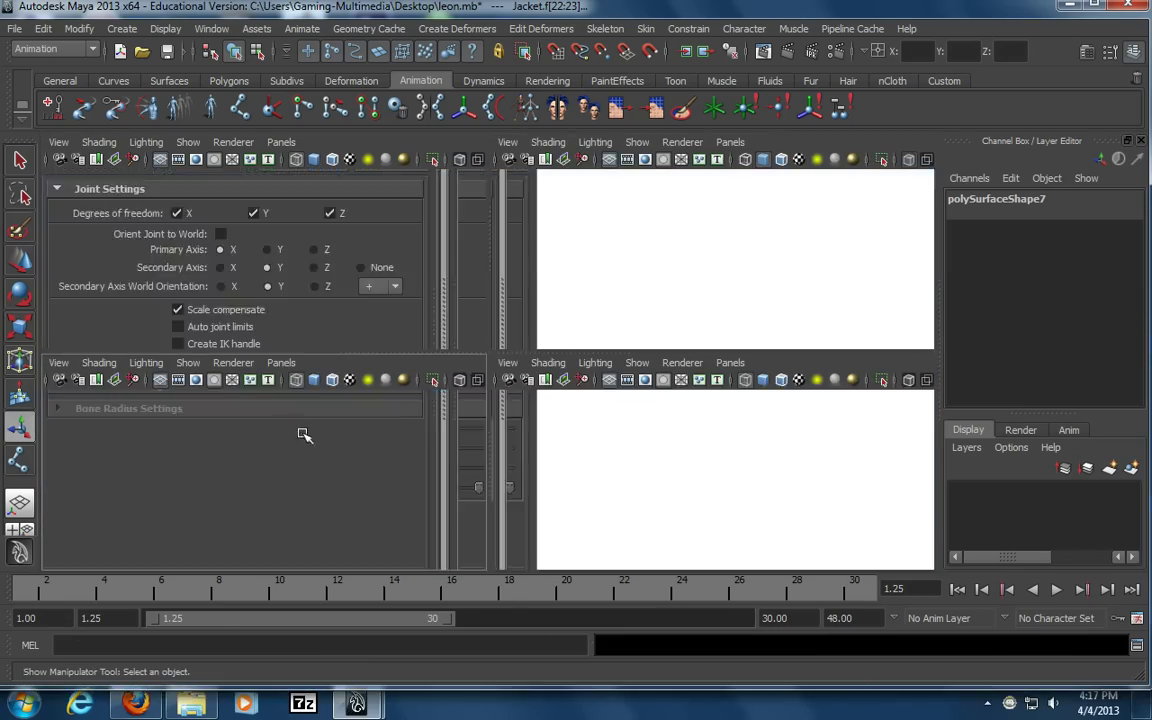
pyautogui.press('space')
pyautogui.keyDown('alt'); pyautogui.moveTo(437, 394); pyautogui.dragTo(535, 398, button='middle'); pyautogui.keyUp('alt')
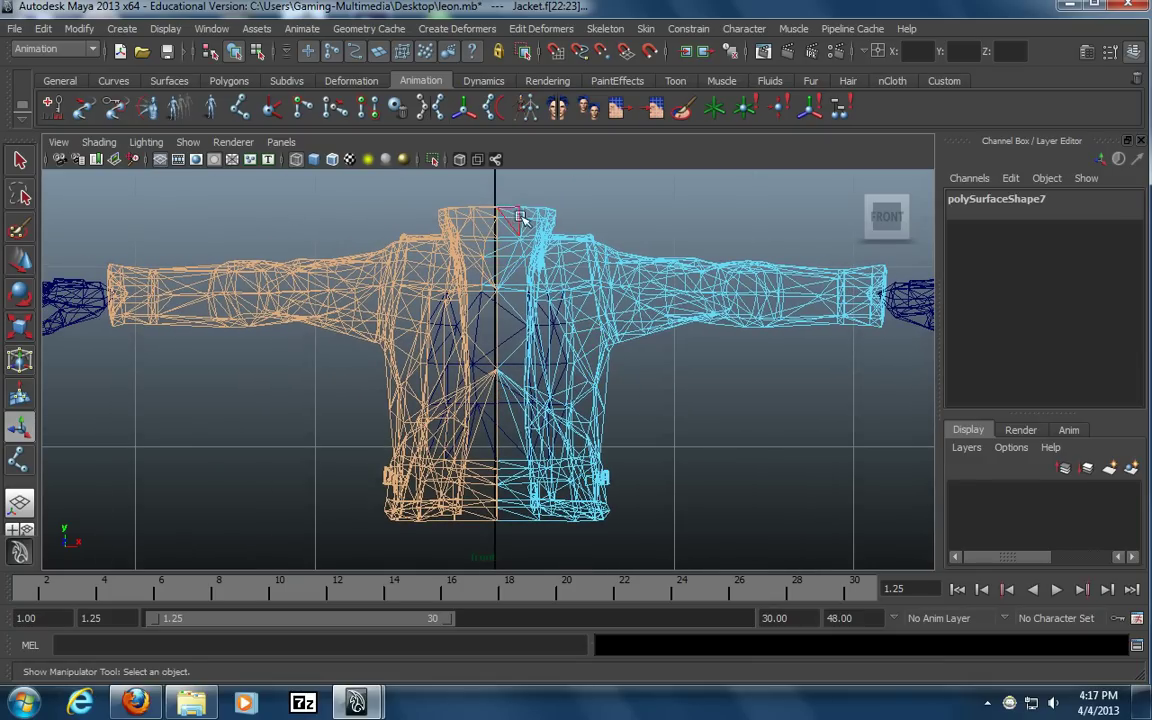
pyautogui.press('Delete')
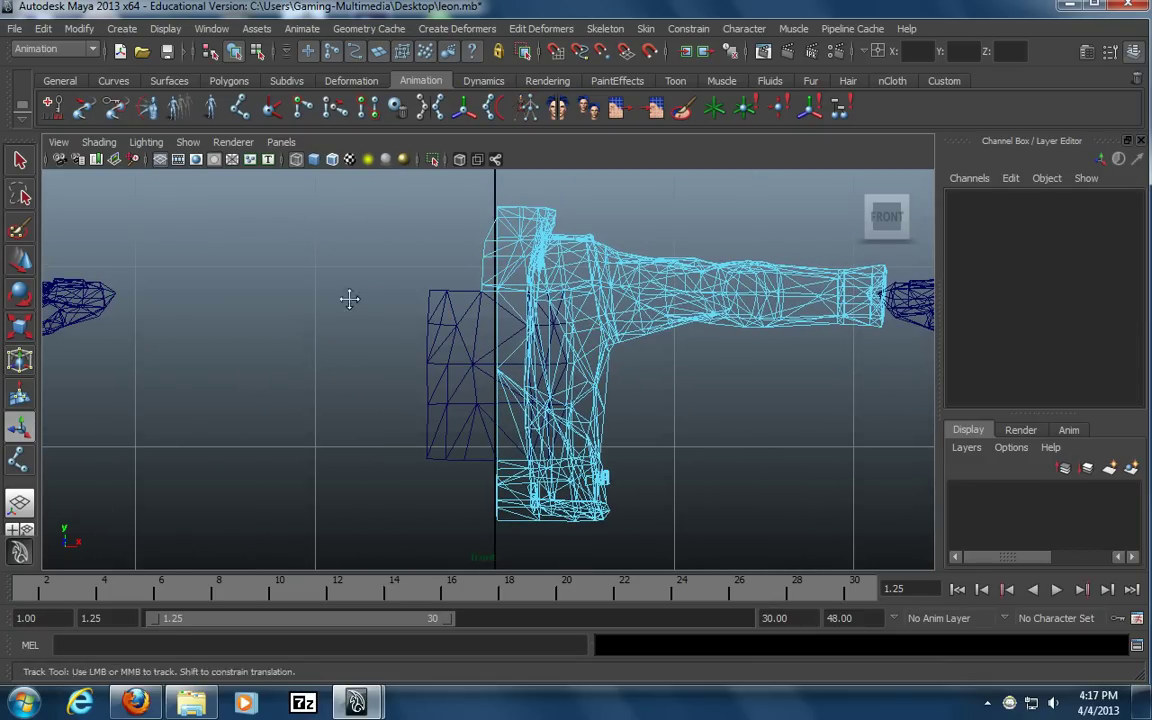
# Try to delete the hand mesh as a whole object, and undo the deletion
pyautogui.keyDown('alt'); pyautogui.moveTo(344, 300); pyautogui.dragTo(422, 300, button='middle'); pyautogui.keyUp('alt')
pyautogui.click(257, 51)
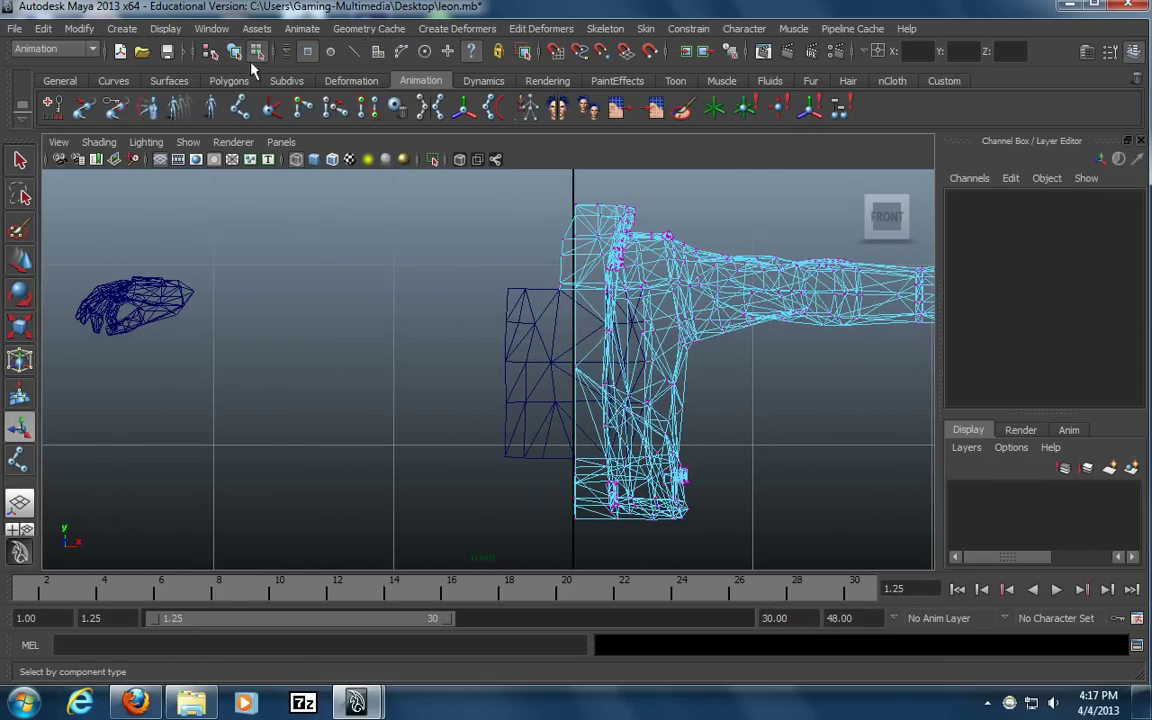
pyautogui.click(172, 316)
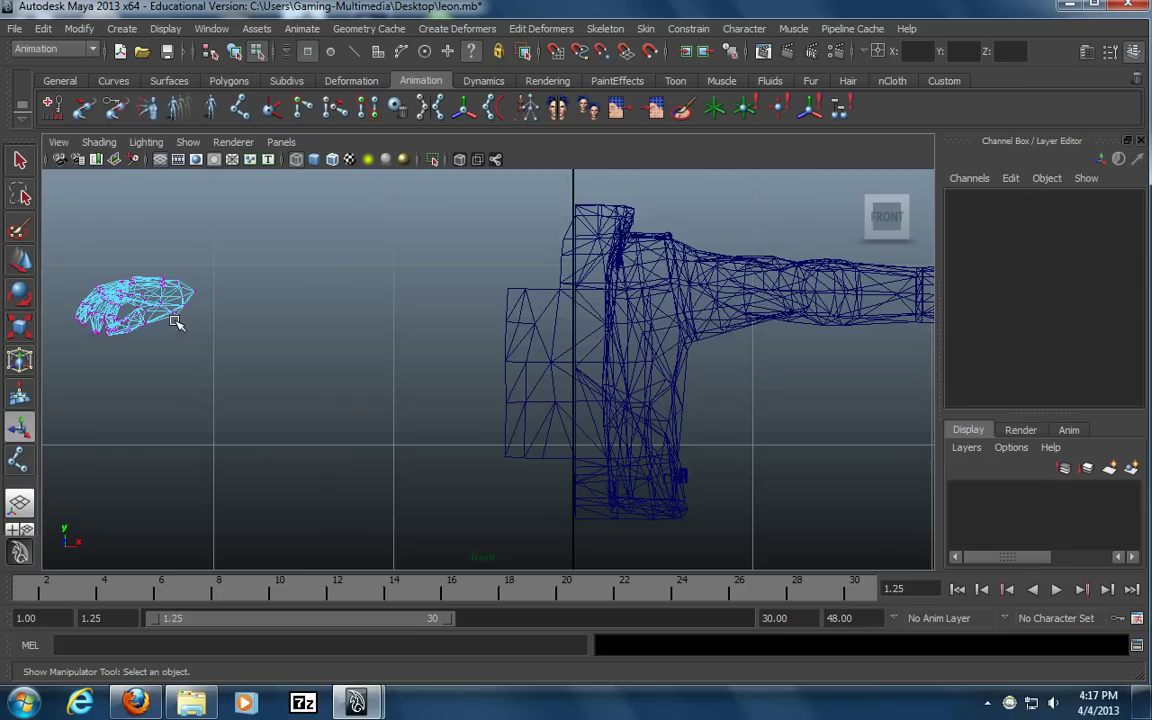
pyautogui.click(234, 52)
pyautogui.click(243, 255)
pyautogui.click(178, 318)
pyautogui.press('Delete')
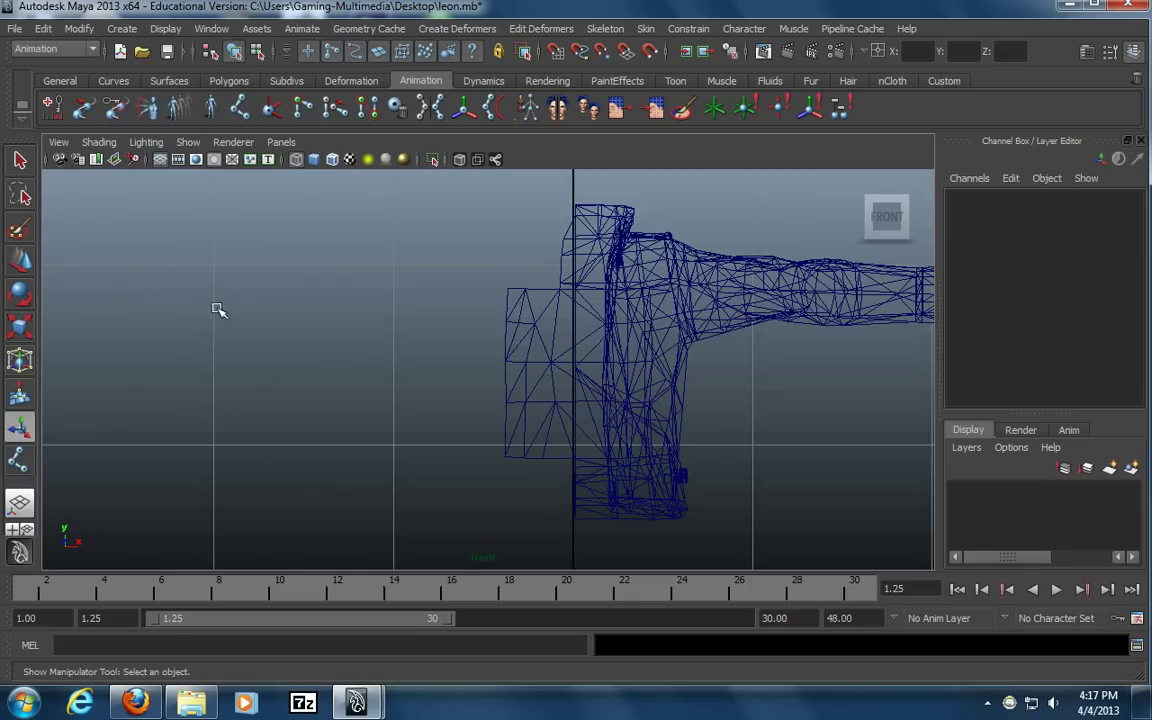
pyautogui.keyDown('alt'); pyautogui.moveTo(534, 301); pyautogui.dragTo(249, 315, button='middle'); pyautogui.keyUp('alt')
pyautogui.hotkey('ctrl', 'z')
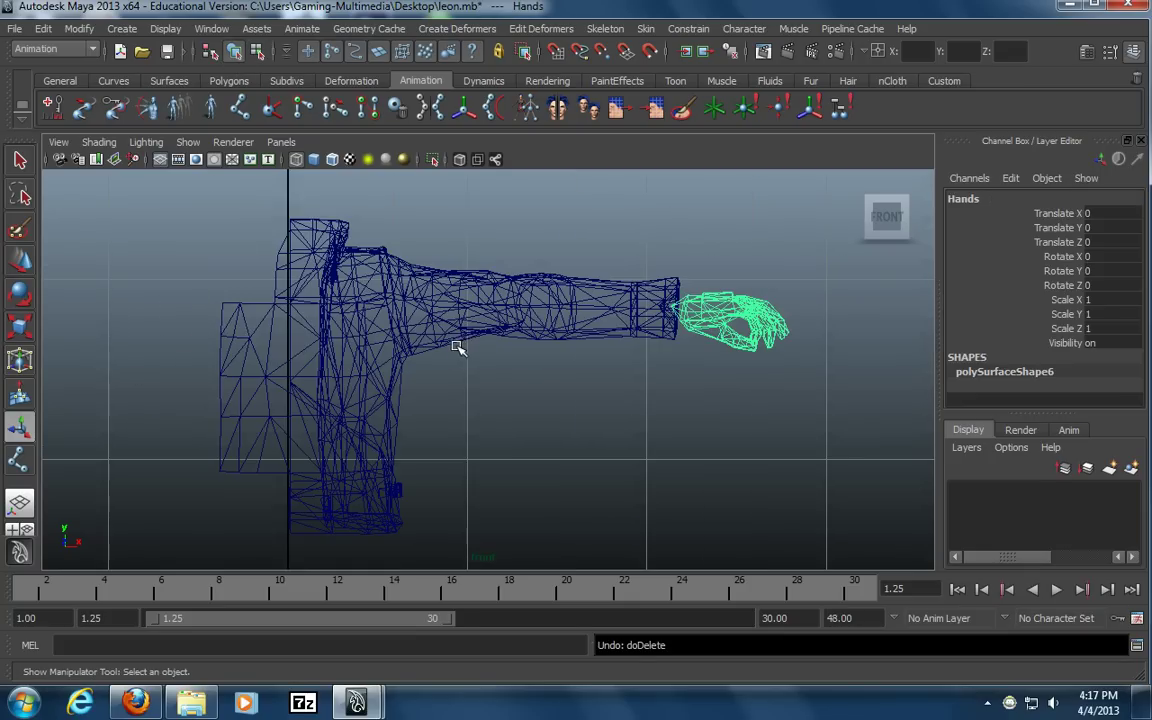
# Select only the faces of the hand on the negative X side and delete them
pyautogui.keyDown('alt'); pyautogui.moveTo(575, 367); pyautogui.dragTo(329, 368, button='right'); pyautogui.keyUp('alt')
pyautogui.keyDown('alt'); pyautogui.moveTo(247, 375); pyautogui.dragTo(334, 365, button='middle'); pyautogui.keyUp('alt')
pyautogui.keyDown('alt'); pyautogui.moveTo(334, 365); pyautogui.dragTo(543, 388, button='right'); pyautogui.keyUp('alt')
pyautogui.keyDown('alt'); pyautogui.moveTo(543, 389); pyautogui.dragTo(537, 389, button='middle'); pyautogui.keyUp('alt')
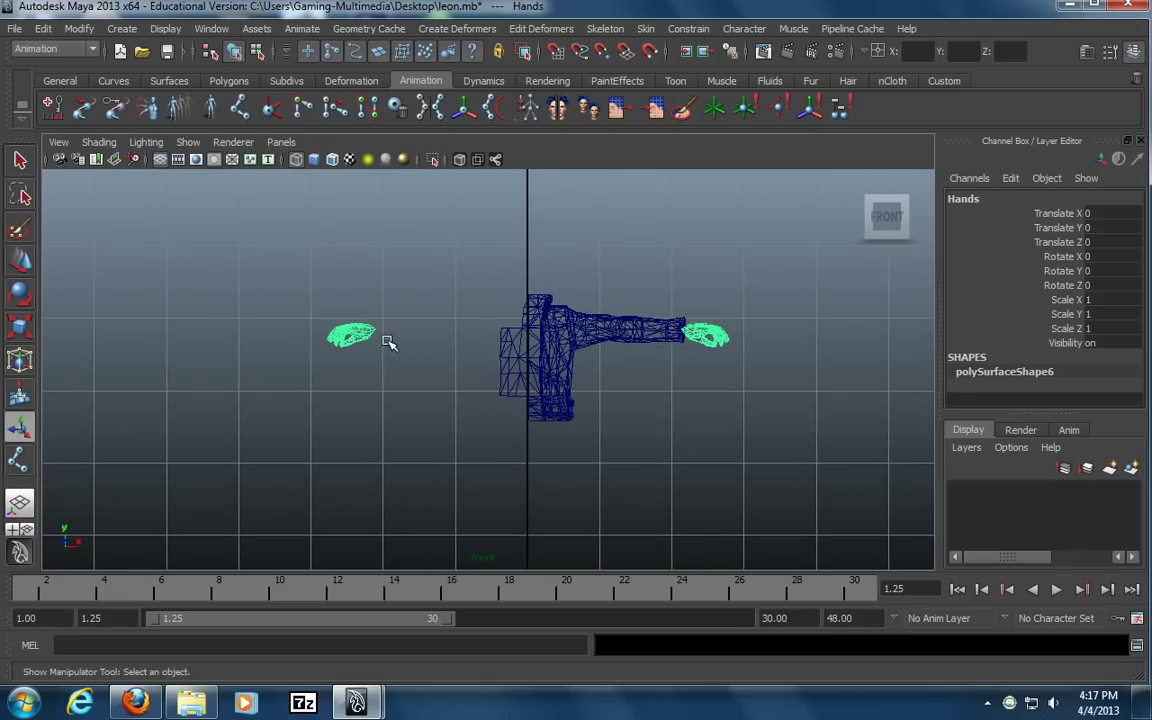
pyautogui.rightClick(362, 336)
pyautogui.moveTo(360, 335); pyautogui.dragTo(361, 378, button='right')
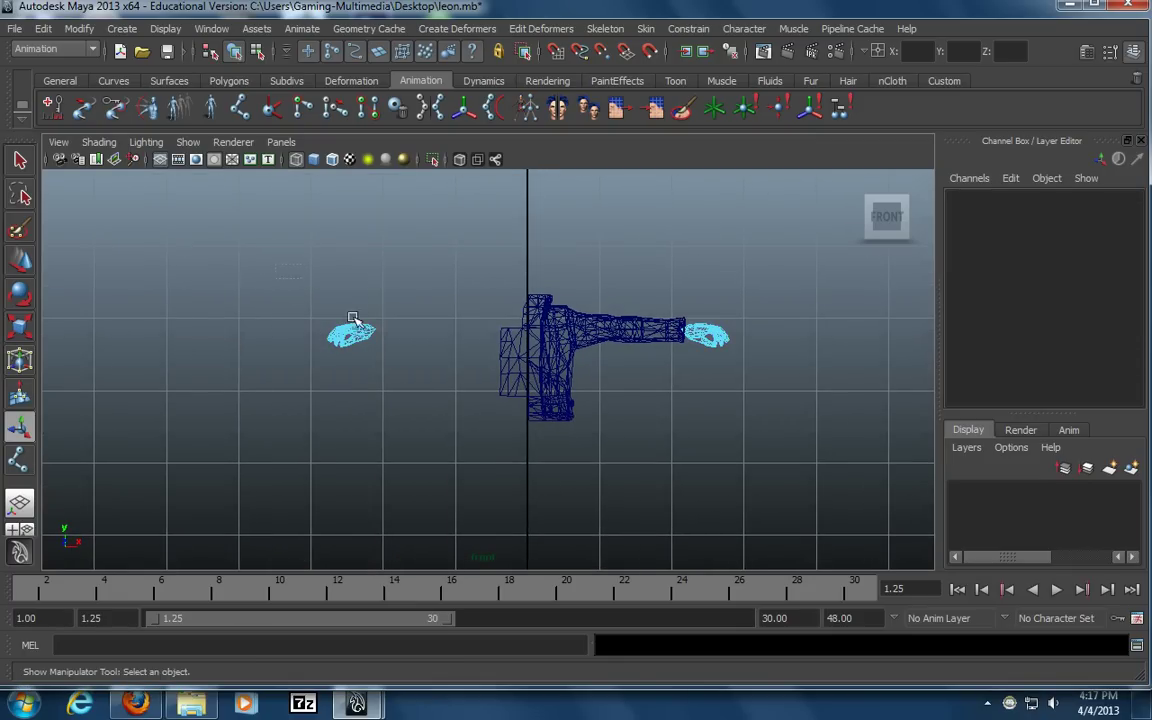
pyautogui.moveTo(424, 397); pyautogui.dragTo(424, 397)
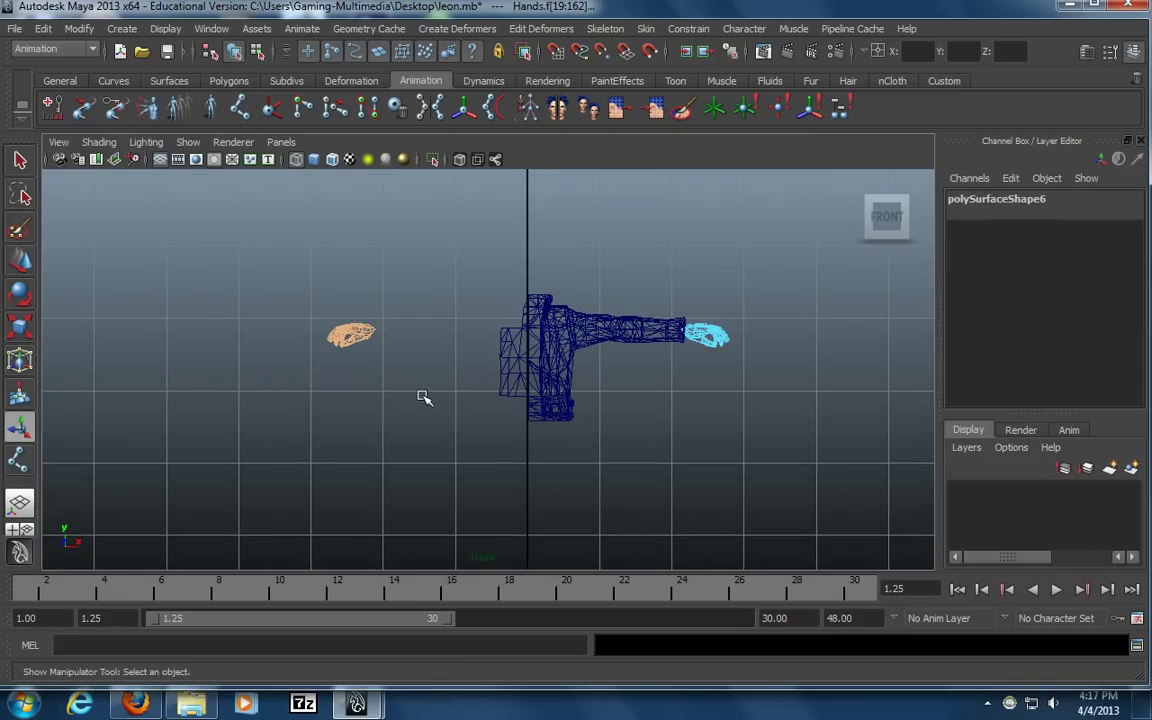
pyautogui.press('Delete')
# Switch to the full-size perspective view, look at the model from behind, and turn off X-Ray shading
pyautogui.keyDown('alt'); pyautogui.moveTo(346, 387); pyautogui.dragTo(677, 376, button='right'); pyautogui.keyUp('alt')
pyautogui.keyDown('alt'); pyautogui.moveTo(540, 373); pyautogui.dragTo(419, 372, button='middle'); pyautogui.keyUp('alt')
pyautogui.keyDown('alt'); pyautogui.moveTo(419, 372); pyautogui.dragTo(680, 366, button='right'); pyautogui.keyUp('alt')
pyautogui.keyDown('alt'); pyautogui.moveTo(560, 367); pyautogui.dragTo(547, 370, button='middle'); pyautogui.keyUp('alt')
pyautogui.press('space')
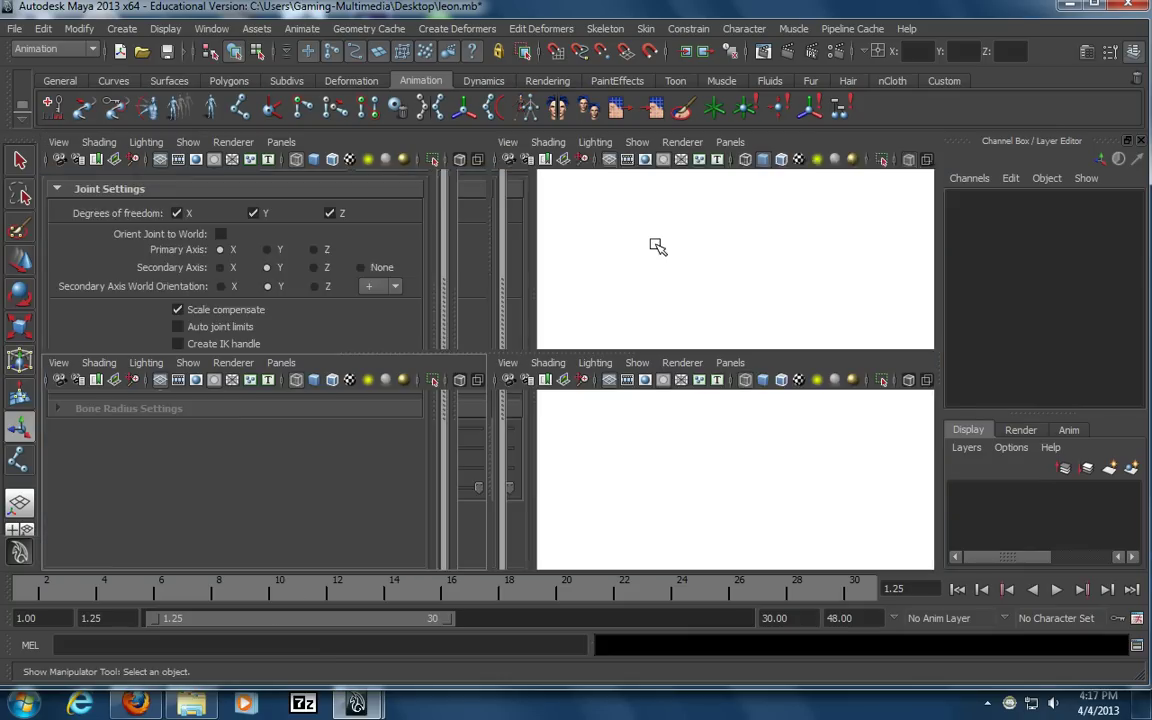
pyautogui.press('space')
pyautogui.keyDown('alt'); pyautogui.moveTo(460, 336); pyautogui.dragTo(764, 319); pyautogui.keyUp('alt')
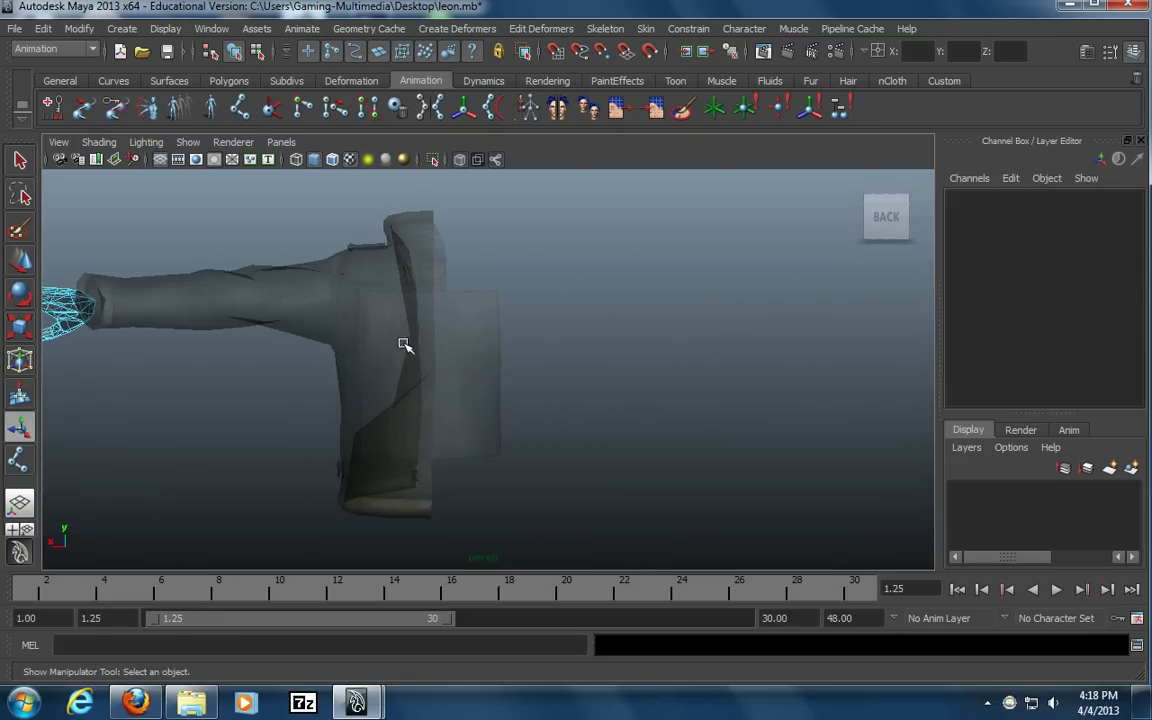
pyautogui.click(146, 142)
pyautogui.moveTo(99, 142)
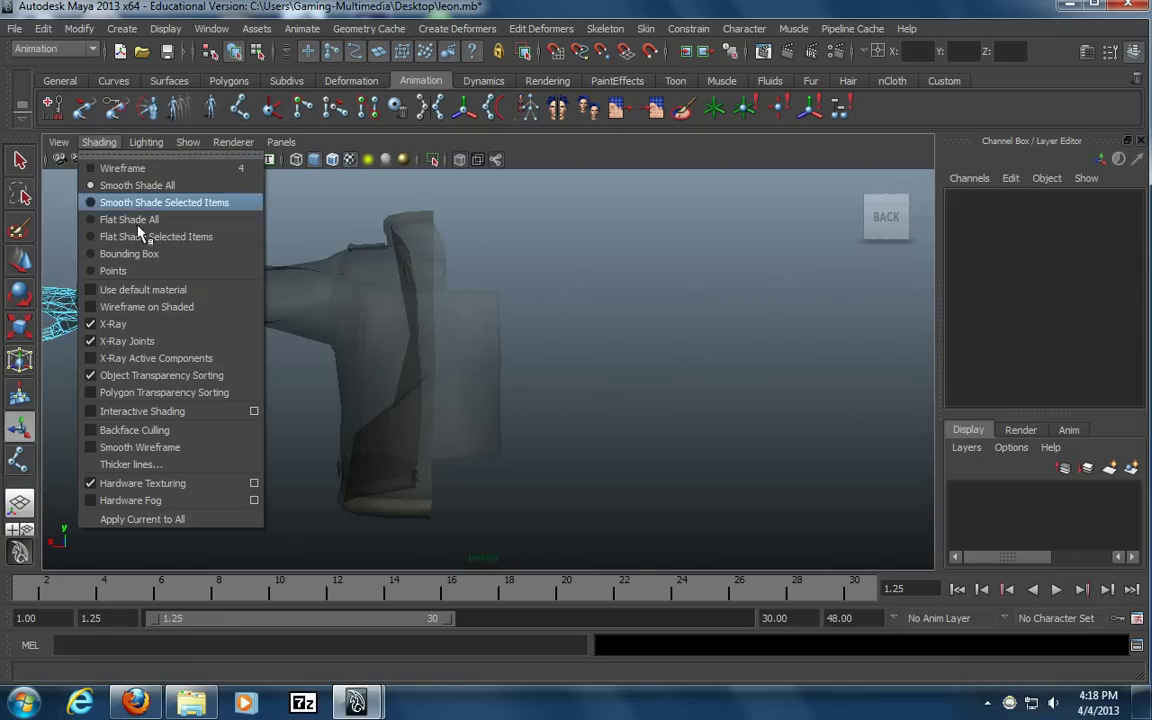
pyautogui.click(148, 325)
# Examine the textured jacket half and the separate back panel from behind, selecting each mesh in turn
pyautogui.moveTo(514, 391)
pyautogui.keyDown('alt'); pyautogui.mouseDown()
pyautogui.moveTo(437, 263)
pyautogui.moveTo(386, 257)
pyautogui.moveTo(139, 291)
pyautogui.moveTo(84, 285)
pyautogui.moveTo(442, 332)
pyautogui.moveTo(396, 327)
pyautogui.moveTo(775, 336)
pyautogui.moveTo(625, 342)
pyautogui.mouseUp(); pyautogui.keyUp('alt')
pyautogui.click(437, 263)
pyautogui.scroll(3, 609, 337)
pyautogui.click(514, 350)
pyautogui.keyDown('alt'); pyautogui.moveTo(514, 350); pyautogui.dragTo(561, 384); pyautogui.keyUp('alt')
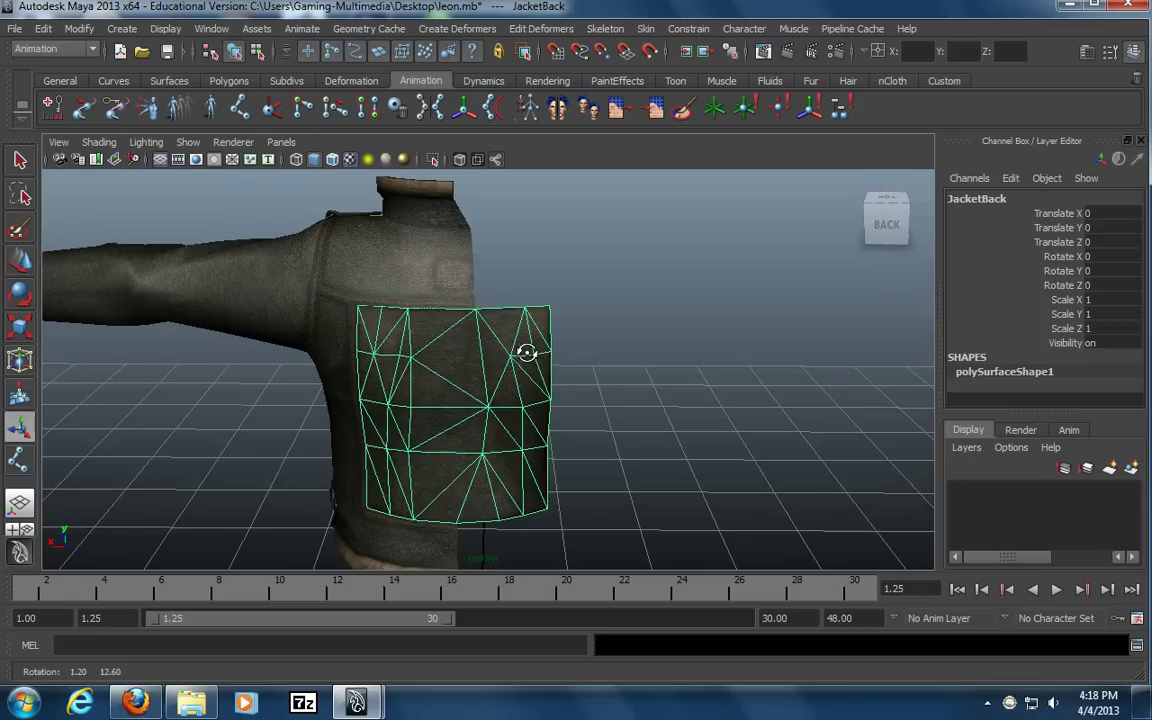
pyautogui.click(560, 303)
pyautogui.click(470, 268)
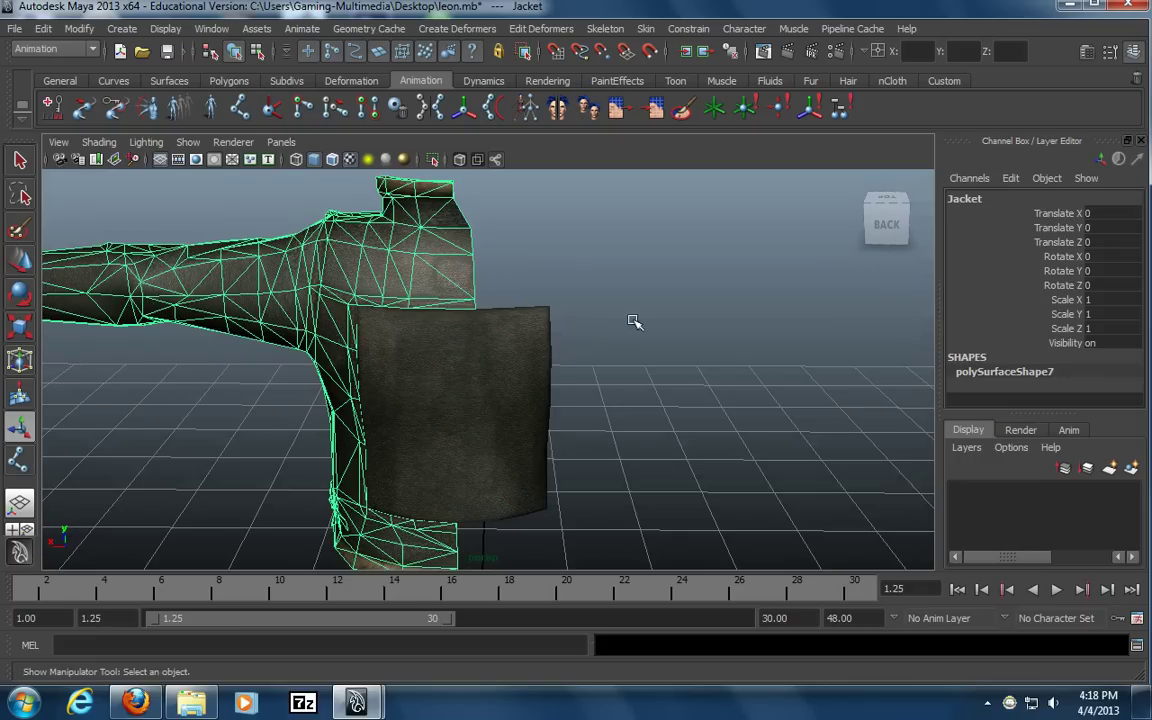
# In the full-size front view, select the jacket's four upper-back vertices on the negative X side and snap them toward the centre line
pyautogui.press('space')
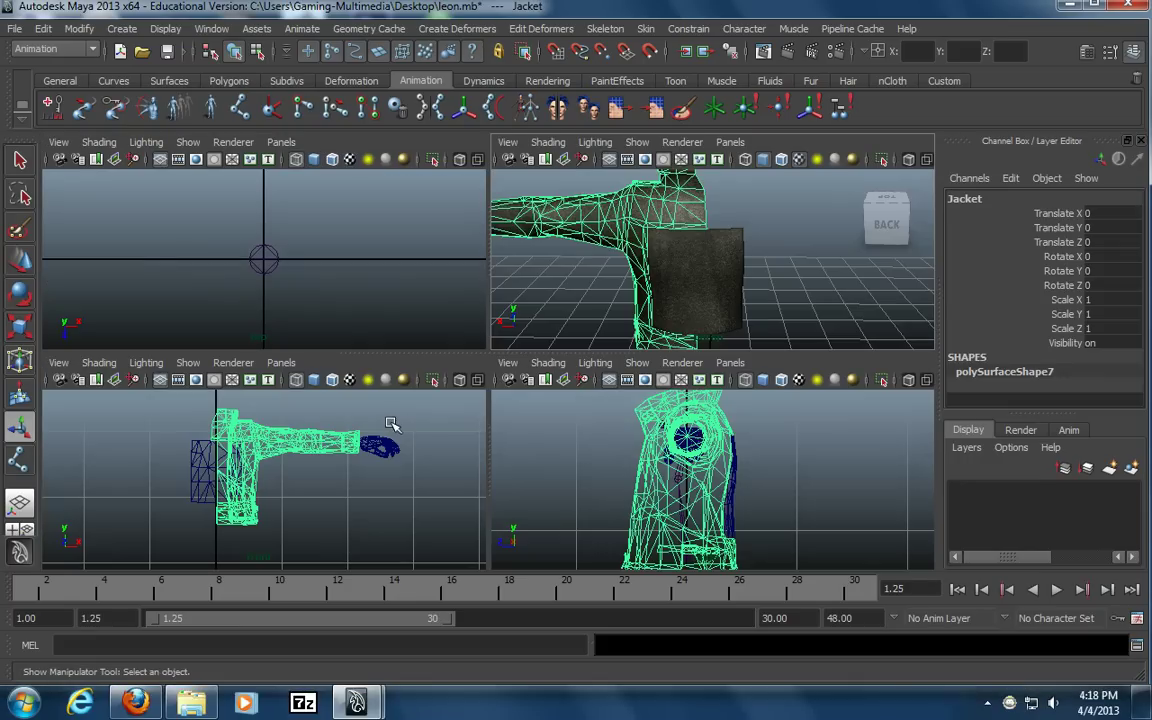
pyautogui.press('space')
pyautogui.scroll(3, 567, 380)
pyautogui.keyDown('alt'); pyautogui.moveTo(567, 380); pyautogui.dragTo(574, 386, button='right'); pyautogui.keyUp('alt')
pyautogui.keyDown('alt'); pyautogui.moveTo(574, 386); pyautogui.dragTo(633, 433, button='middle'); pyautogui.keyUp('alt')
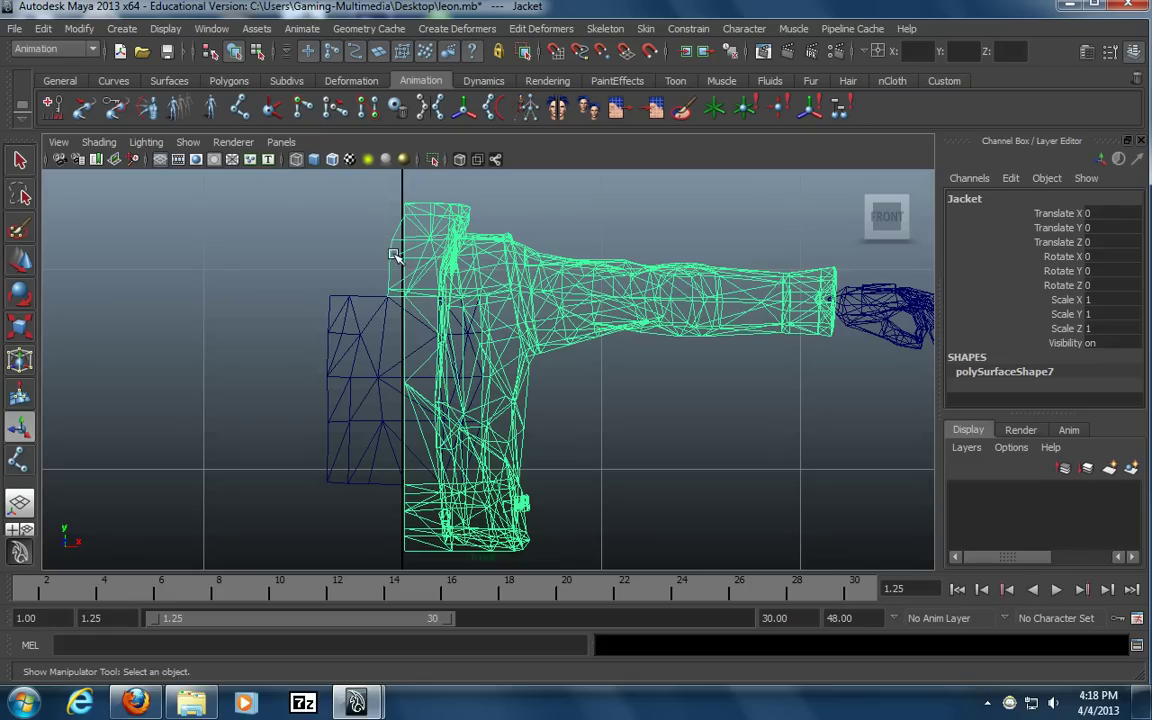
pyautogui.keyDown('alt'); pyautogui.moveTo(342, 352); pyautogui.dragTo(366, 426, button='middle'); pyautogui.keyUp('alt')
pyautogui.keyDown('alt'); pyautogui.moveTo(390, 372); pyautogui.dragTo(872, 360, button='right'); pyautogui.keyUp('alt')
pyautogui.keyDown('alt'); pyautogui.moveTo(291, 277); pyautogui.dragTo(327, 316, button='middle'); pyautogui.keyUp('alt')
pyautogui.rightClick(327, 314)
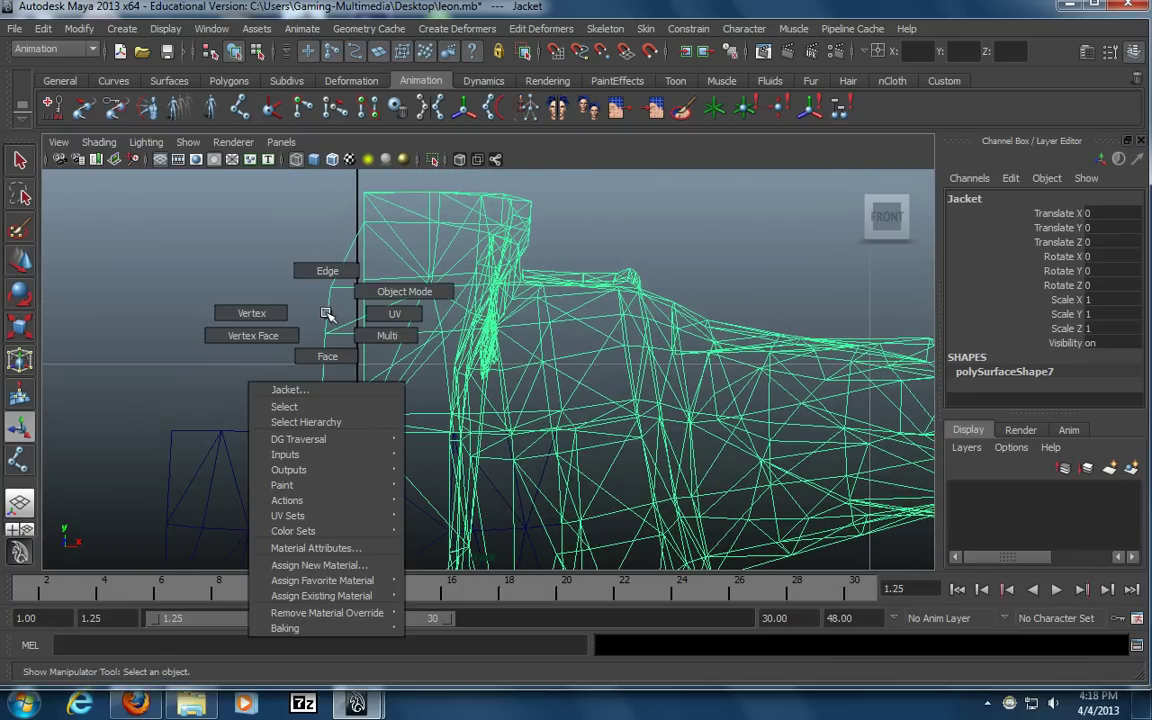
pyautogui.moveTo(327, 314); pyautogui.dragTo(257, 312, button='right')
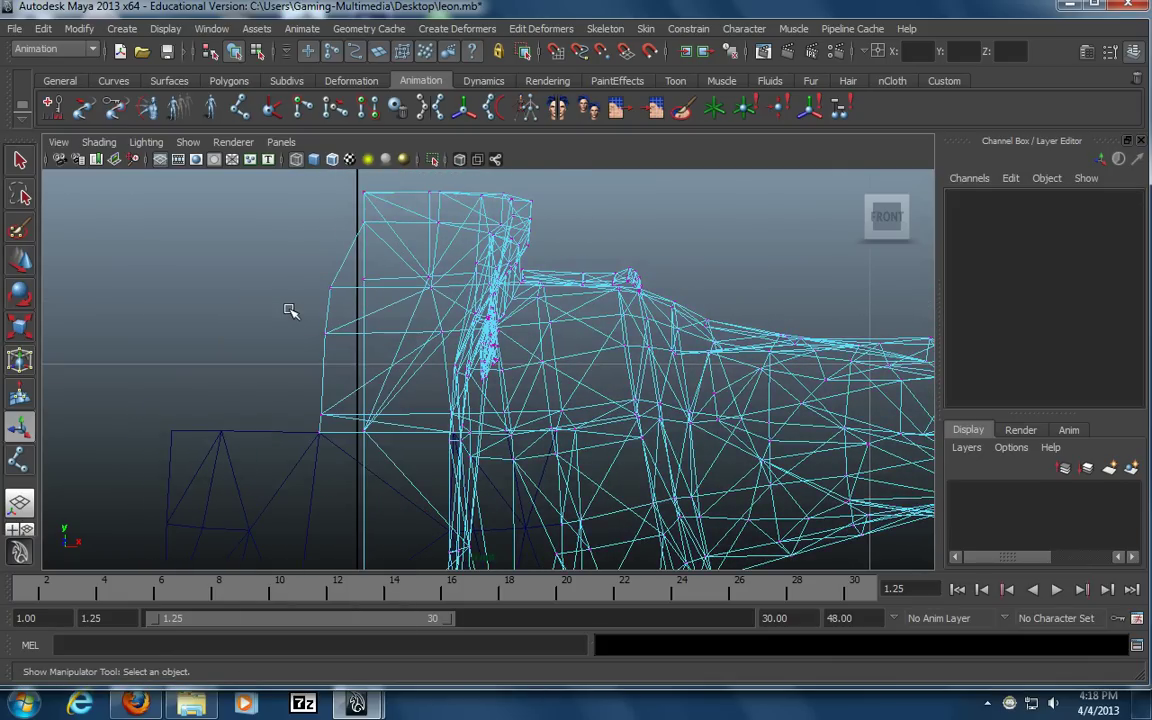
pyautogui.moveTo(281, 250); pyautogui.dragTo(350, 477)
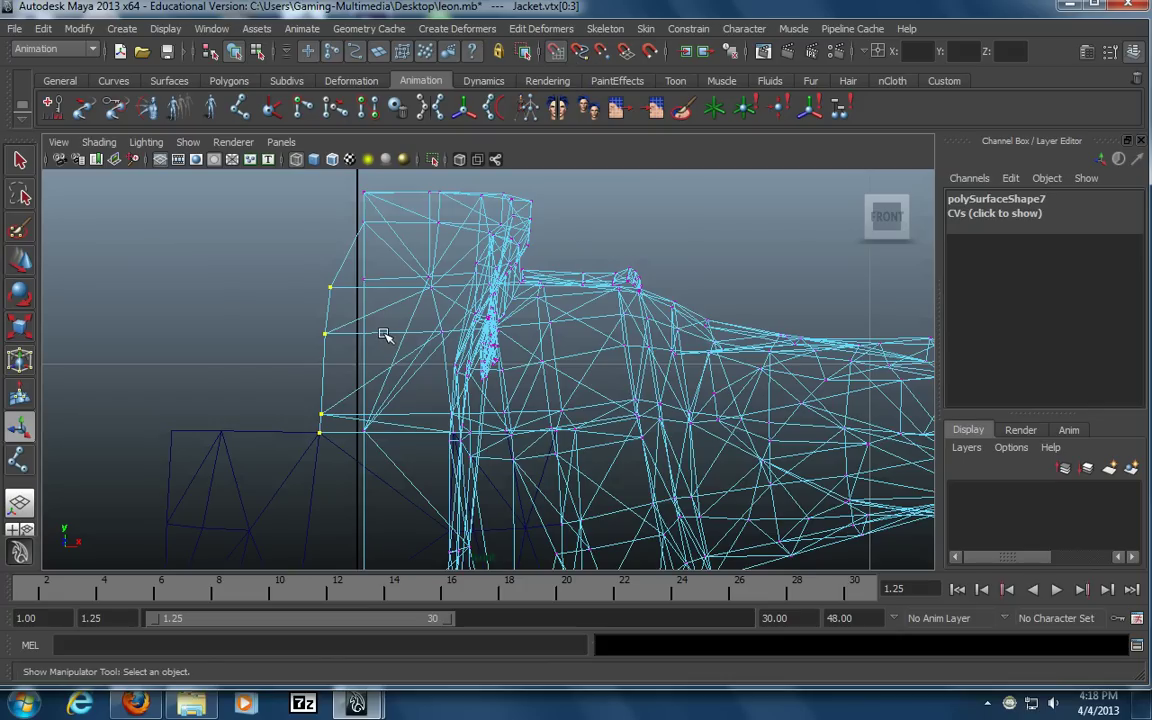
pyautogui.press('w')
pyautogui.moveTo(355, 360); pyautogui.dragTo(390, 364)
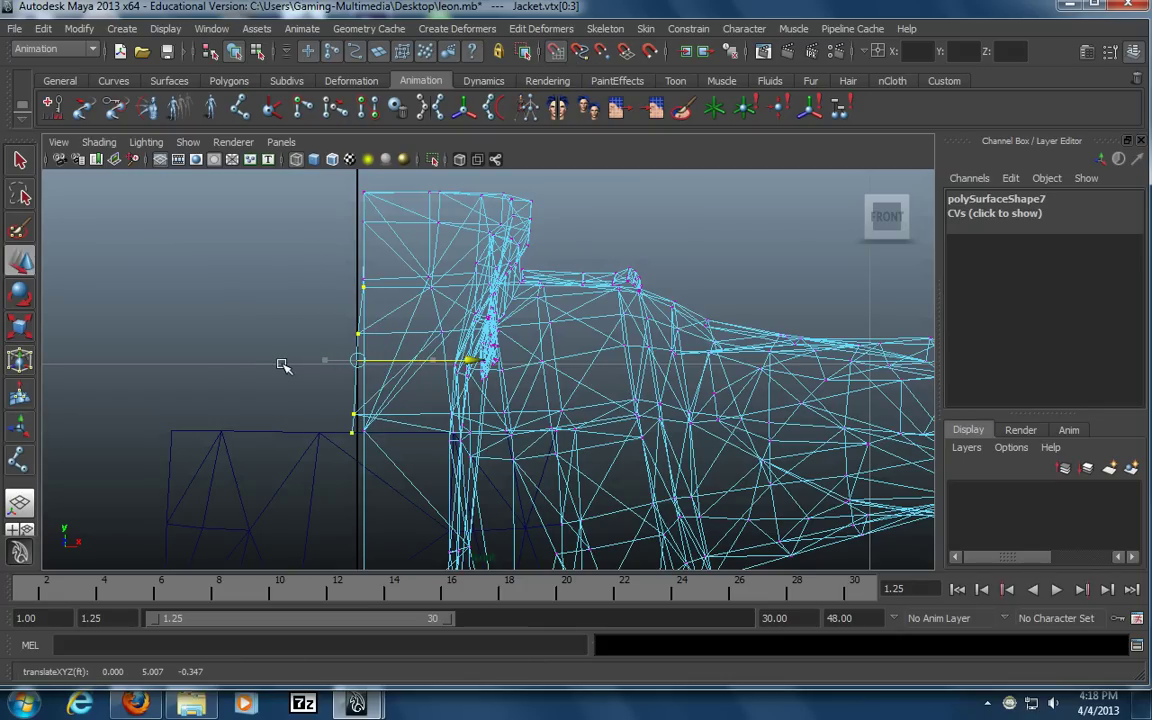
pyautogui.moveTo(283, 364); pyautogui.dragTo(281, 365)
pyautogui.keyDown('alt'); pyautogui.moveTo(416, 410); pyautogui.dragTo(344, 388, button='middle'); pyautogui.keyUp('alt')
pyautogui.moveTo(357, 342); pyautogui.dragTo(306, 341)
pyautogui.keyDown('alt'); pyautogui.moveTo(342, 372); pyautogui.dragTo(442, 402, button='middle'); pyautogui.keyUp('alt')
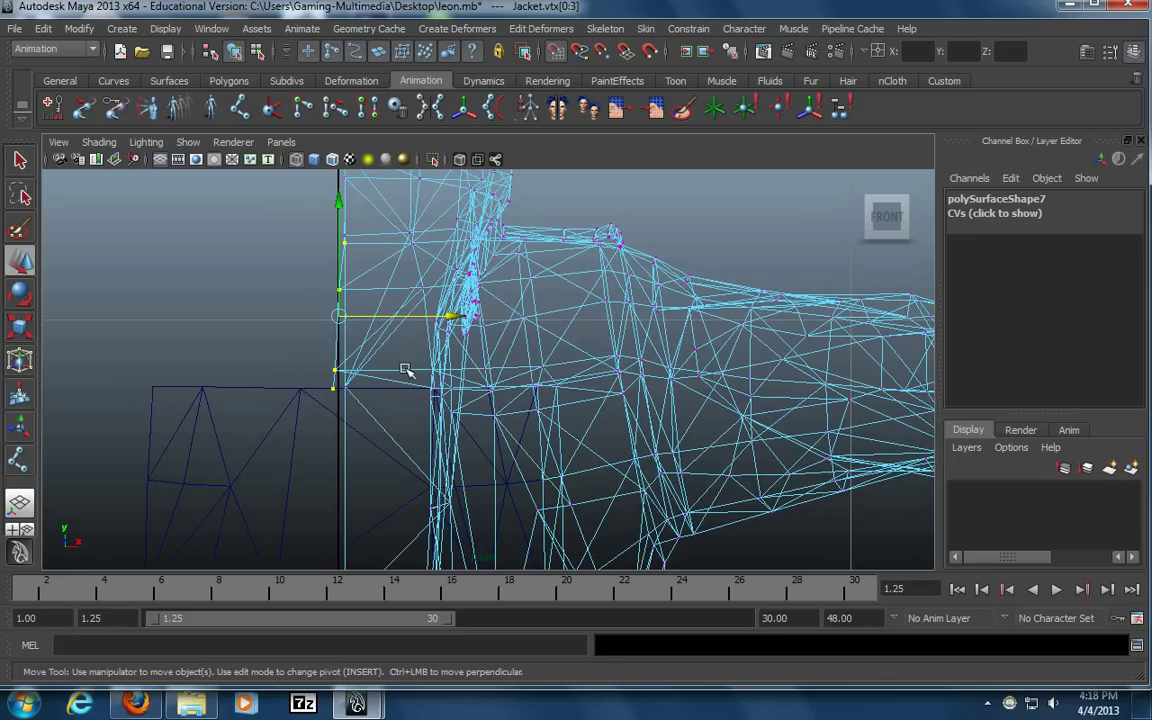
# Turn off Retain component spacing for the Move tool and snap the four selected vertices onto the centre line
pyautogui.doubleClick(22, 262)
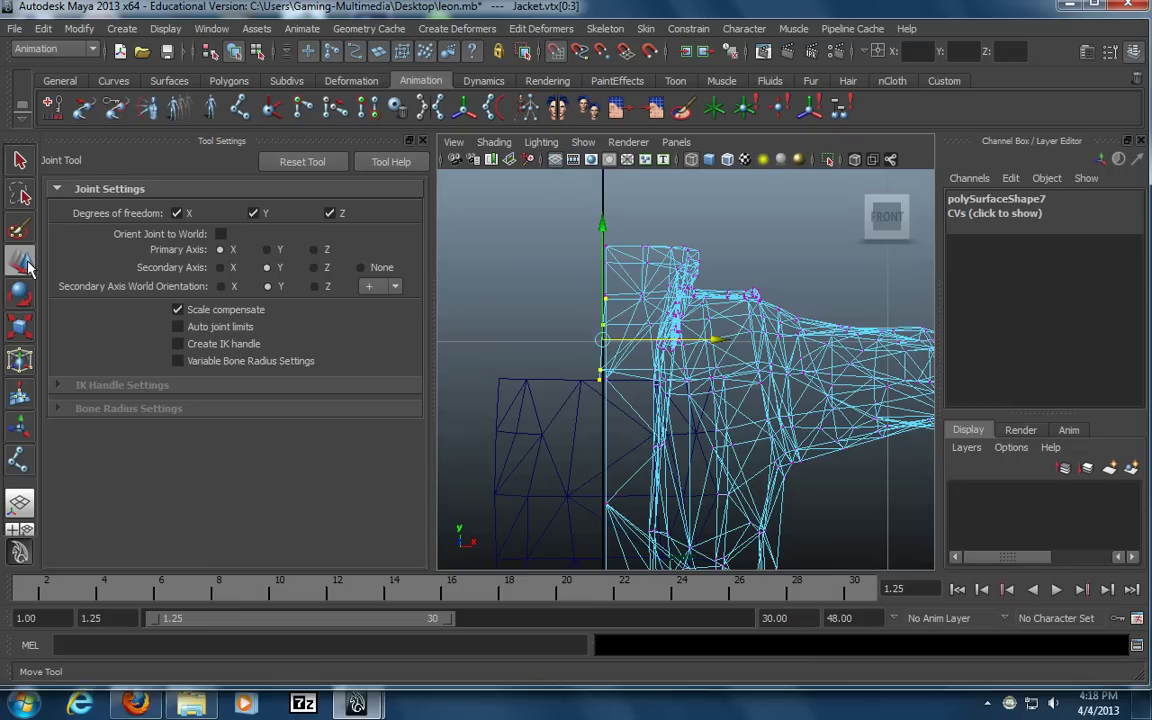
pyautogui.moveTo(420, 213); pyautogui.dragTo(420, 289)
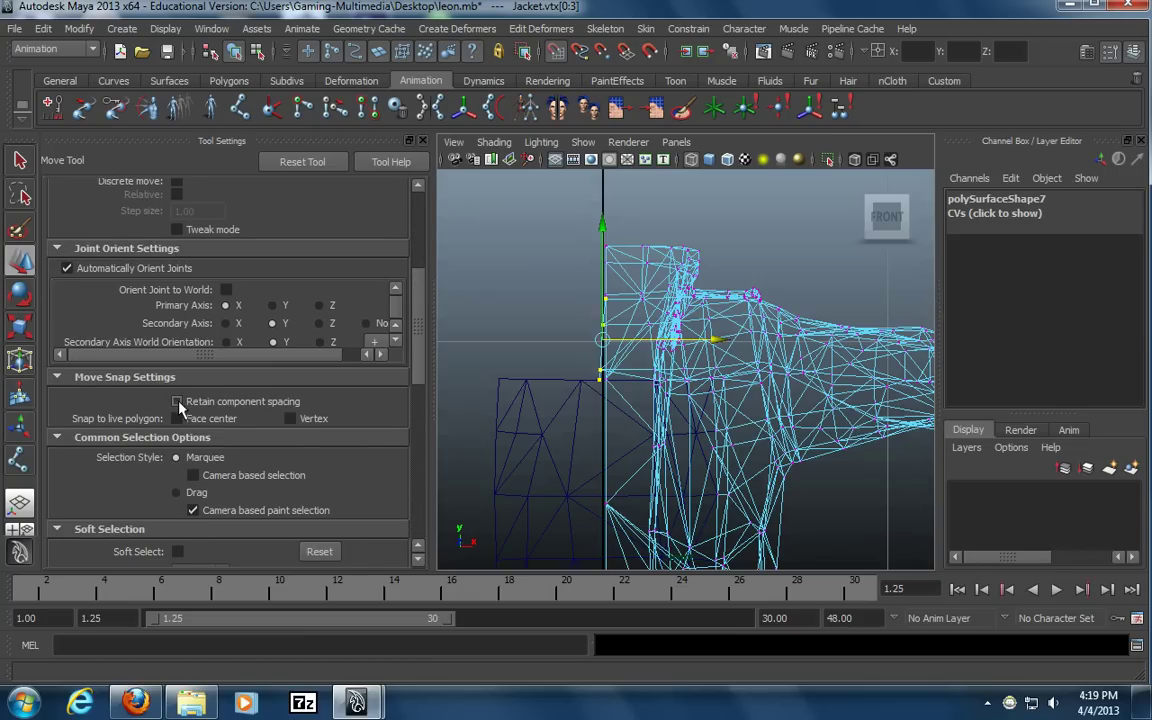
pyautogui.moveTo(645, 341)
pyautogui.mouseDown()
pyautogui.moveTo(627, 337)
pyautogui.moveTo(643, 337)
pyautogui.mouseUp()
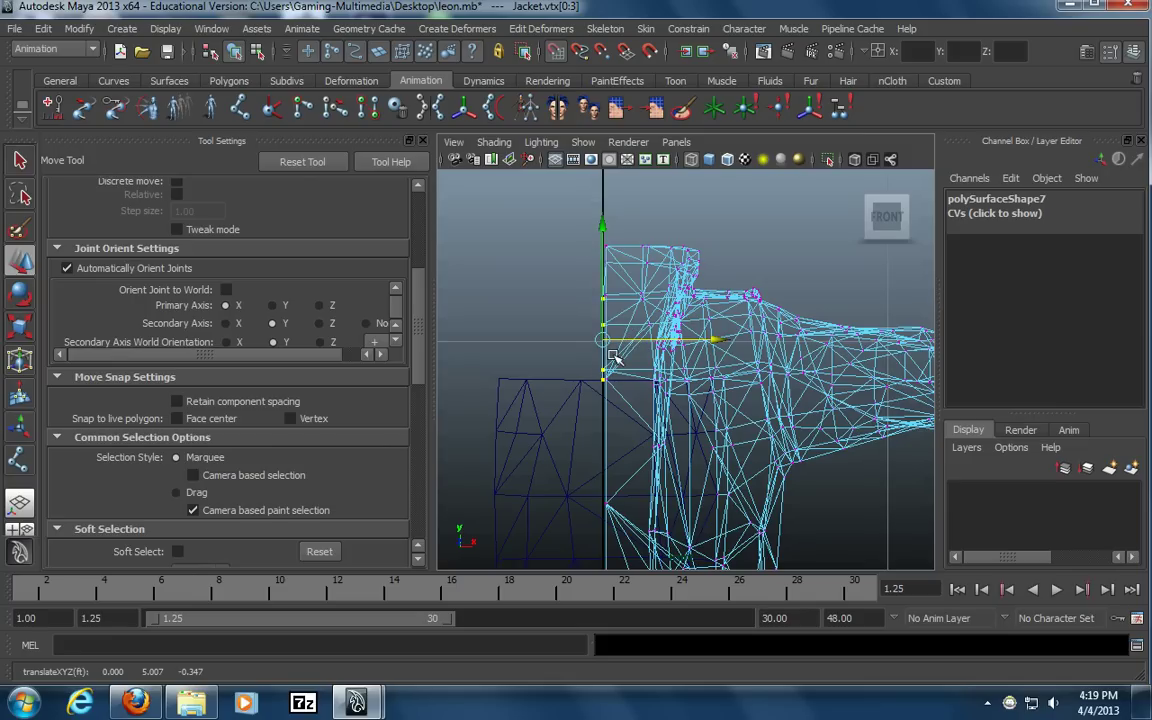
# Select all jacket vertices along the open centre edge and snap them onto the X origin line
pyautogui.keyDown('alt'); pyautogui.moveTo(779, 391); pyautogui.dragTo(692, 411, button='right'); pyautogui.keyUp('alt')
pyautogui.keyDown('alt'); pyautogui.moveTo(692, 411); pyautogui.dragTo(694, 396, button='middle'); pyautogui.keyUp('alt')
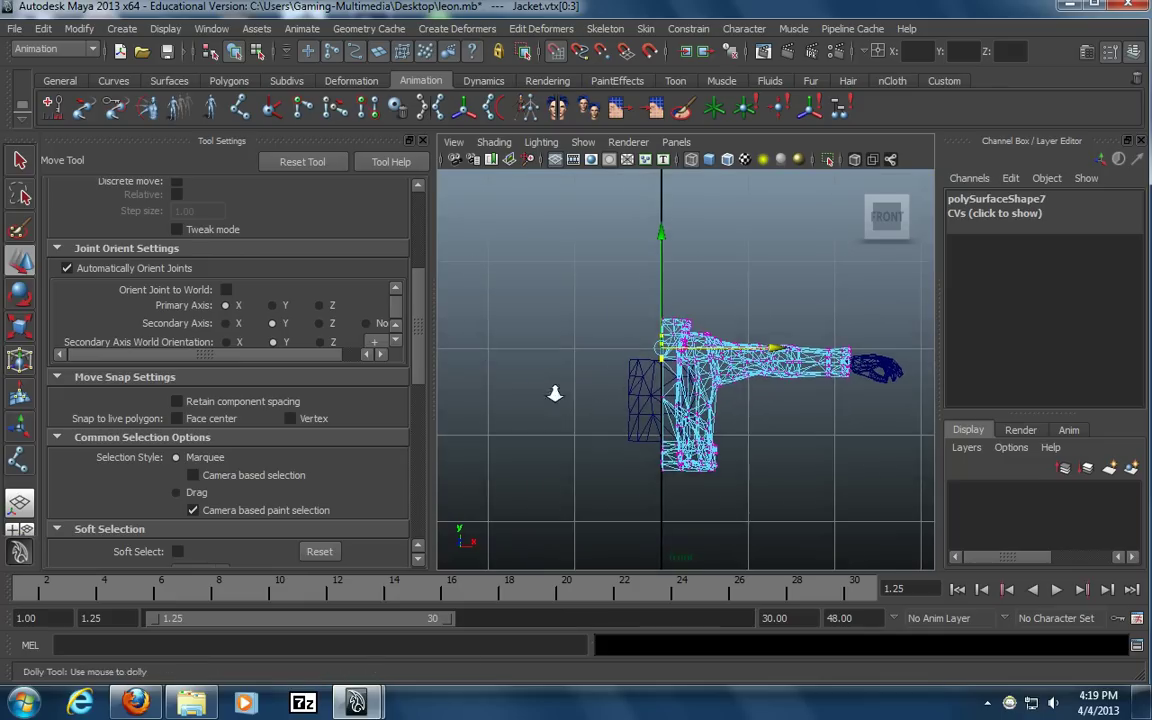
pyautogui.keyDown('alt'); pyautogui.moveTo(550, 393); pyautogui.dragTo(734, 383, button='right'); pyautogui.keyUp('alt')
pyautogui.moveTo(595, 241); pyautogui.dragTo(663, 548)
pyautogui.keyDown('alt'); pyautogui.moveTo(549, 383); pyautogui.dragTo(689, 378, button='right'); pyautogui.keyUp('alt')
pyautogui.keyDown('alt'); pyautogui.moveTo(693, 360); pyautogui.dragTo(683, 310, button='middle'); pyautogui.keyUp('alt')
pyautogui.moveTo(689, 372); pyautogui.dragTo(631, 357)
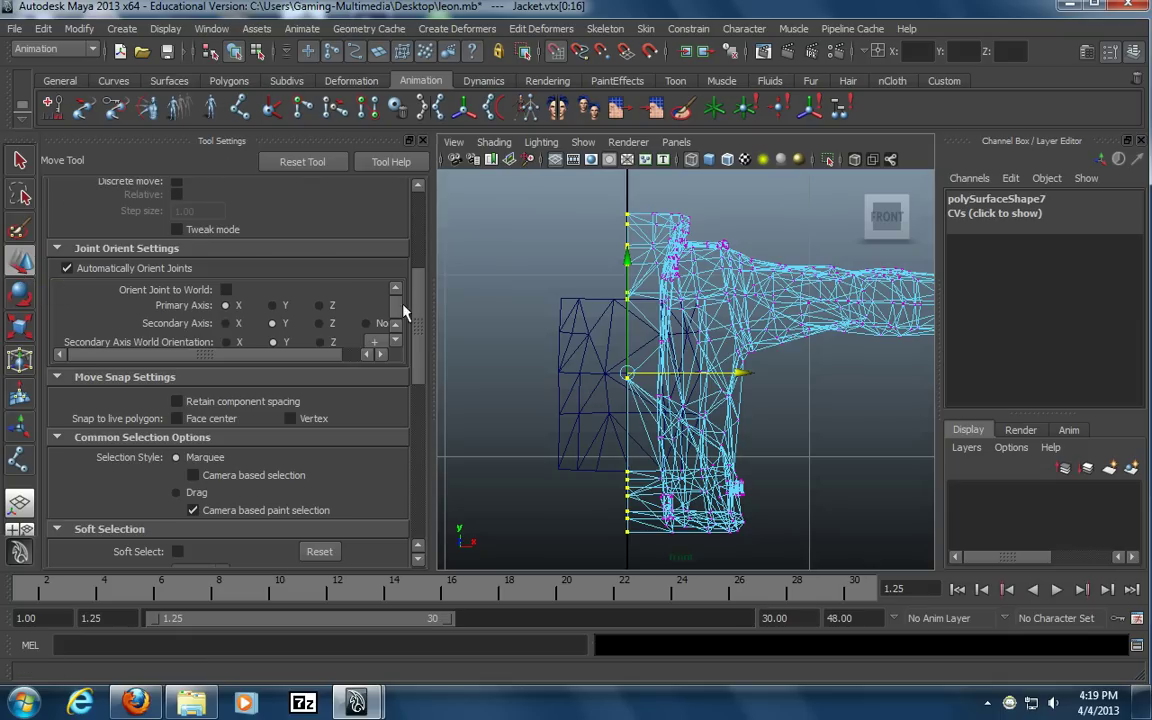
# Review the Move tool's snap options, close its settings, and switch the jacket from vertex back to object selection
pyautogui.moveTo(418, 314); pyautogui.dragTo(421, 353)
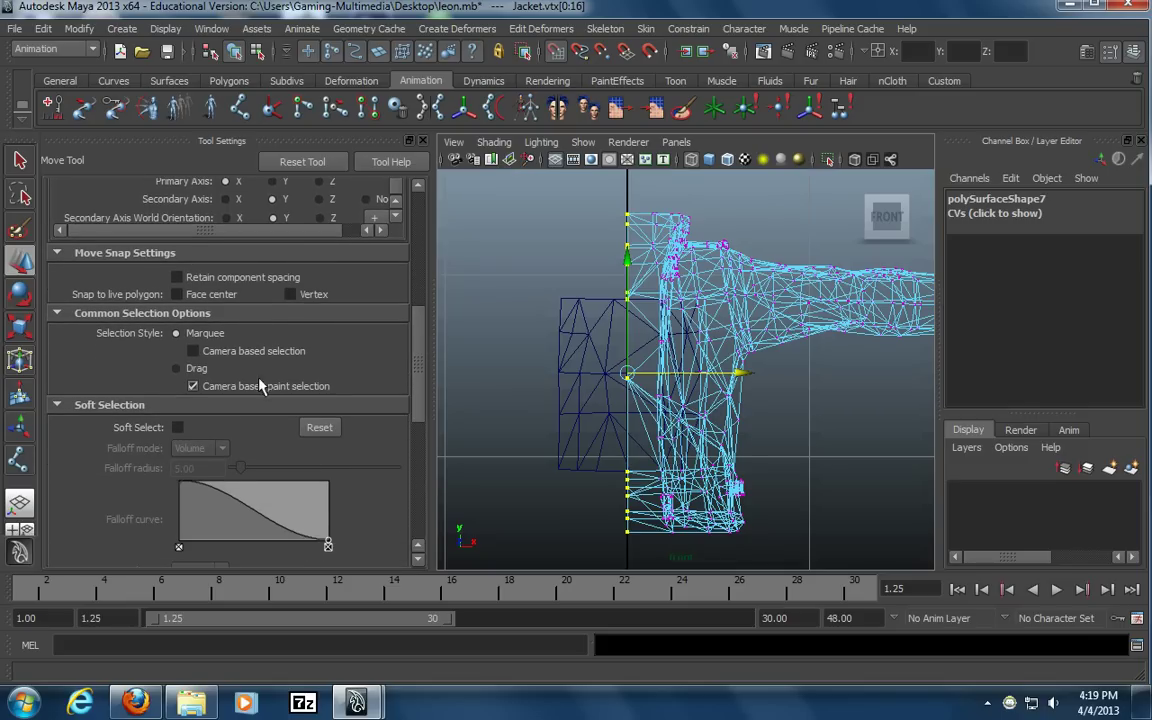
pyautogui.scroll(2, 258, 386)
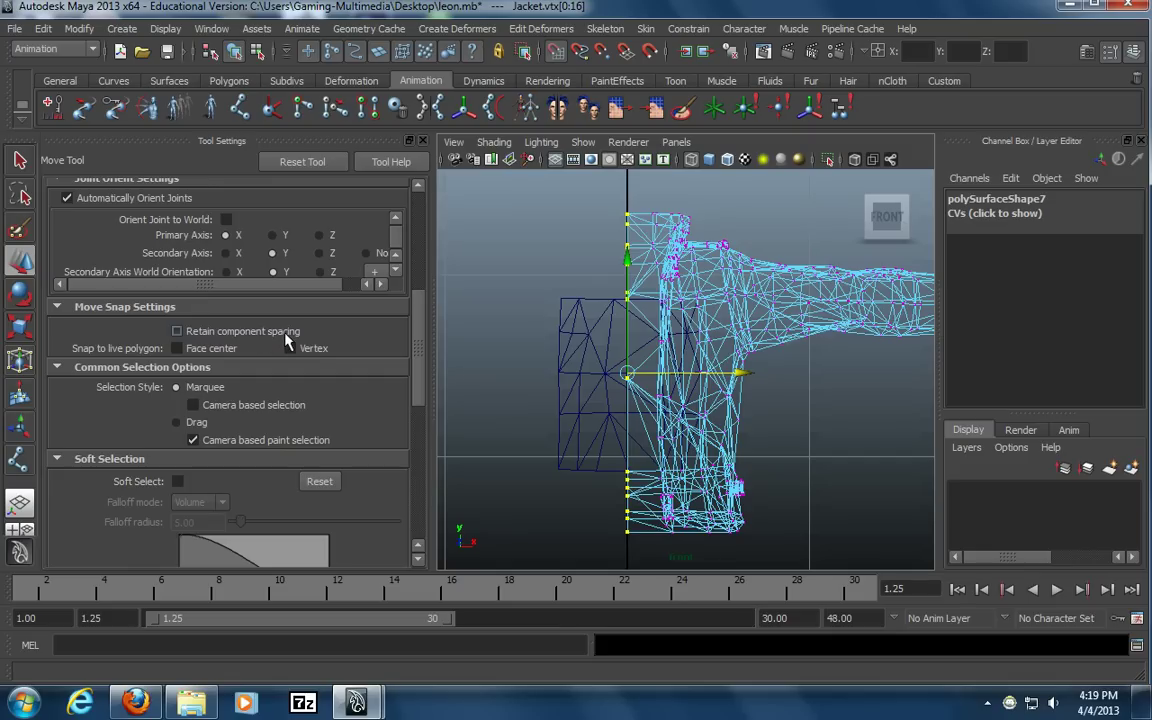
pyautogui.click(423, 141)
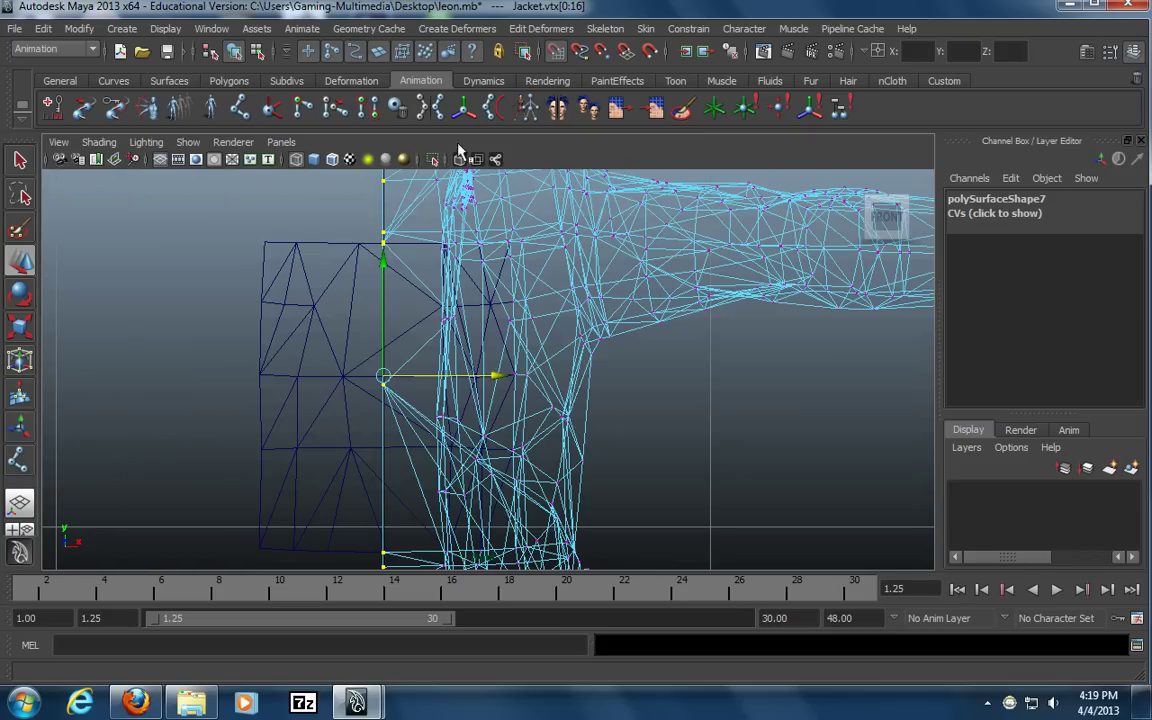
pyautogui.scroll(-5, 597, 316)
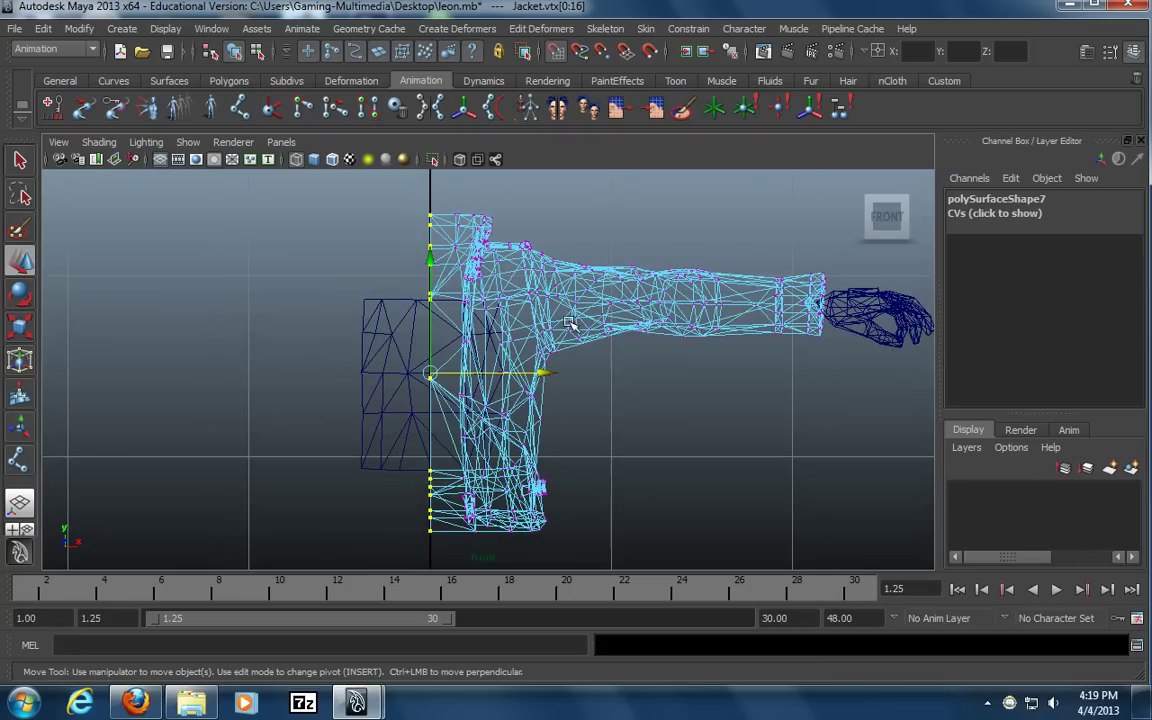
pyautogui.click(21, 160)
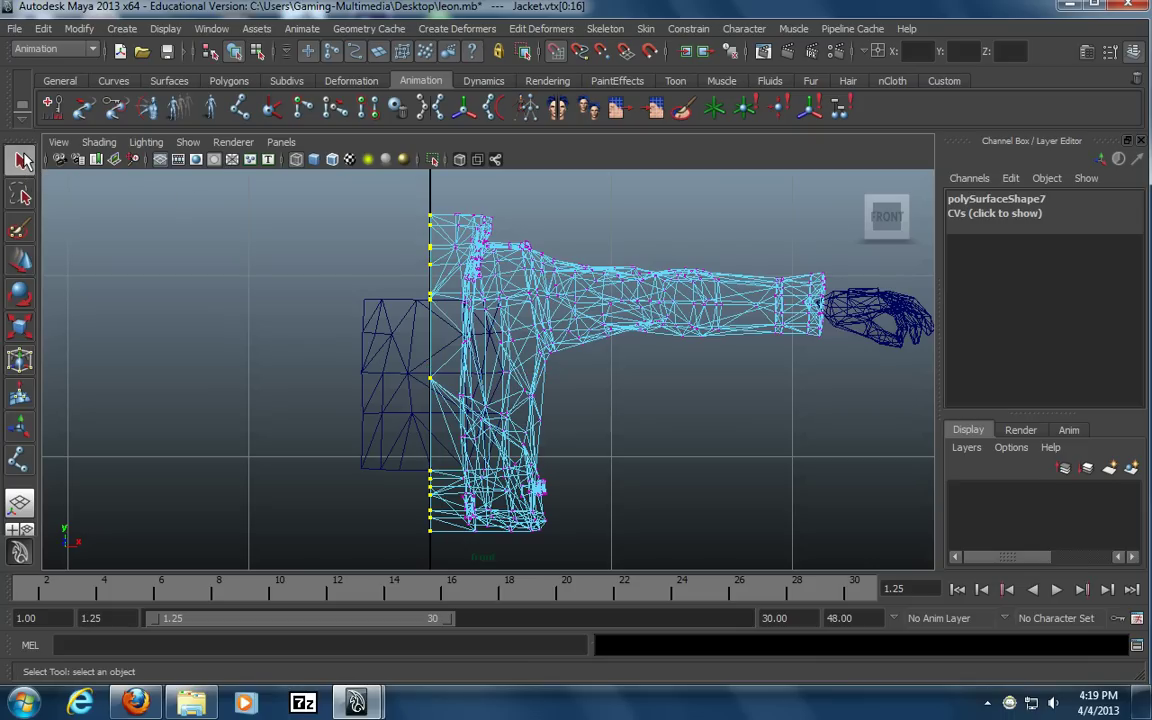
pyautogui.click(211, 51)
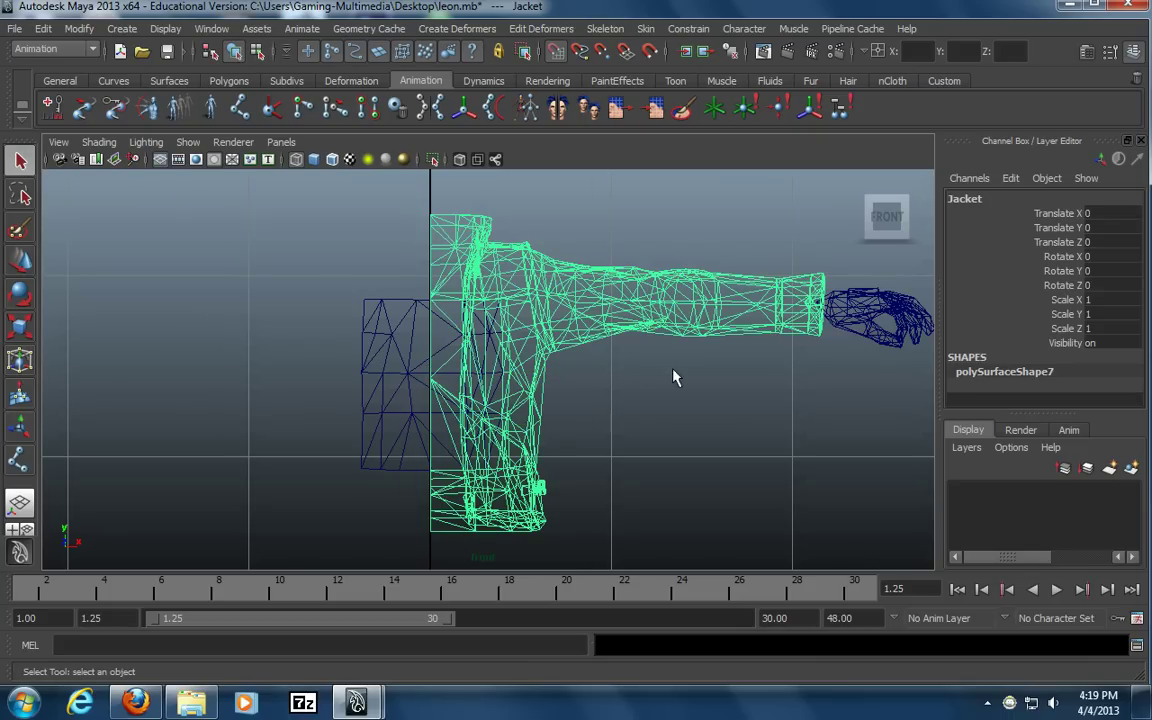
# Select the remaining hand mesh as an object with the Move tool active
pyautogui.keyDown('alt'); pyautogui.moveTo(673, 377); pyautogui.dragTo(640, 374, button='middle'); pyautogui.keyUp('alt')
pyautogui.click(850, 315)
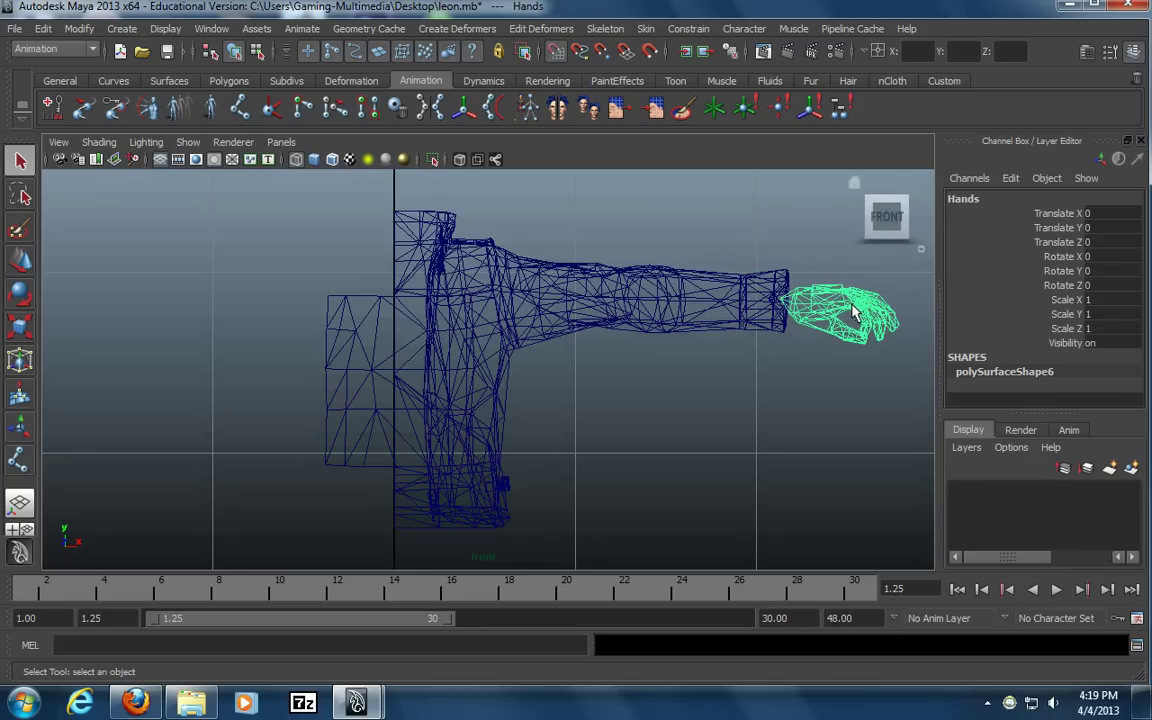
pyautogui.keyDown('alt'); pyautogui.moveTo(753, 386); pyautogui.dragTo(694, 380, button='right'); pyautogui.keyUp('alt')
pyautogui.keyDown('alt'); pyautogui.moveTo(694, 380); pyautogui.dragTo(641, 360, button='middle'); pyautogui.keyUp('alt')
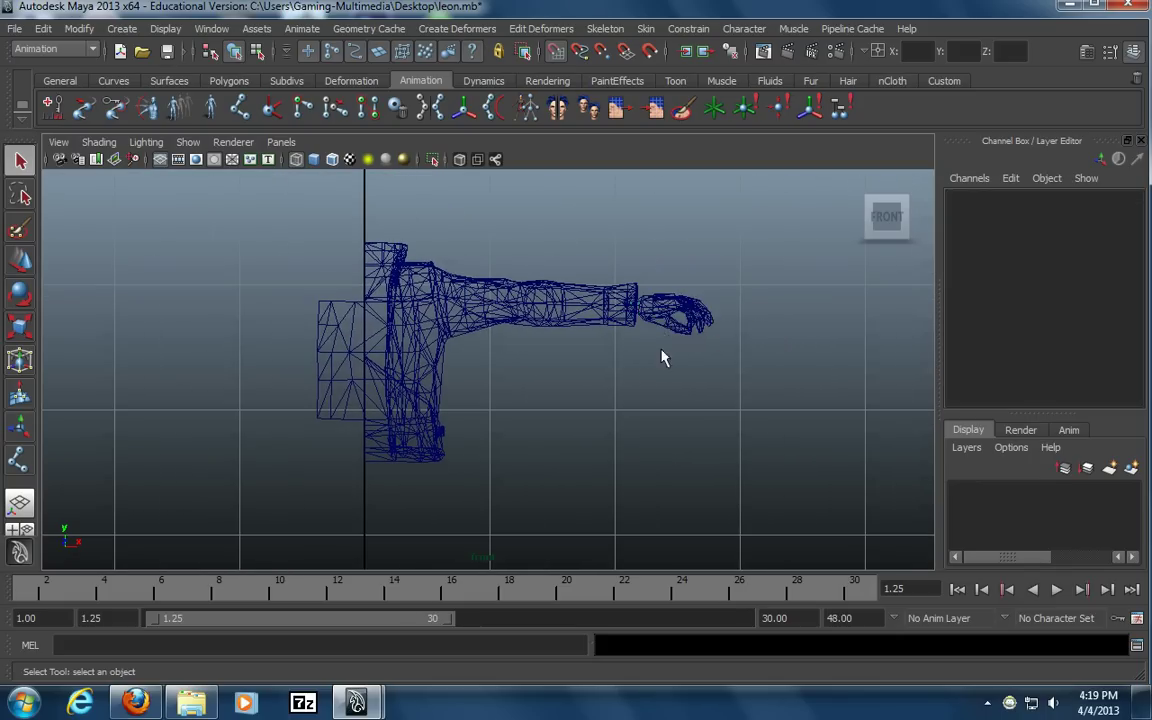
pyautogui.press('w')
pyautogui.keyDown('alt'); pyautogui.moveTo(548, 399); pyautogui.dragTo(612, 386, button='middle'); pyautogui.keyUp('alt')
pyautogui.click(612, 386)
pyautogui.click(726, 303)
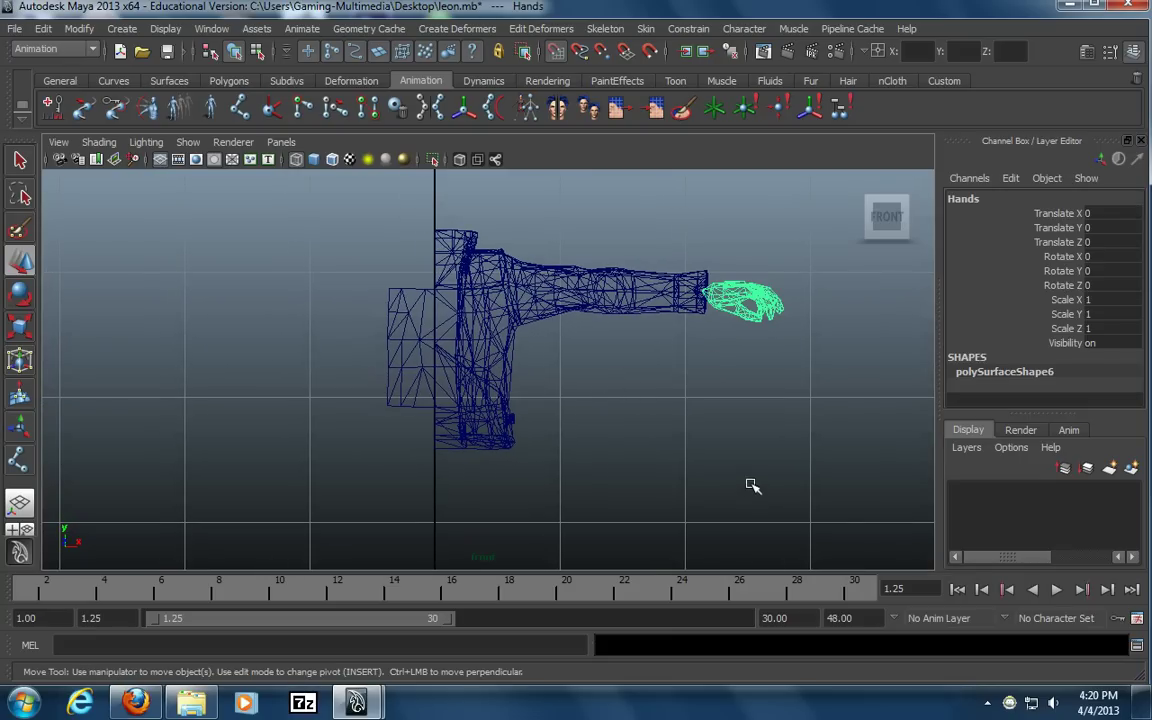
pyautogui.keyDown('alt'); pyautogui.moveTo(752, 483); pyautogui.dragTo(687, 450, button='middle'); pyautogui.keyUp('alt')
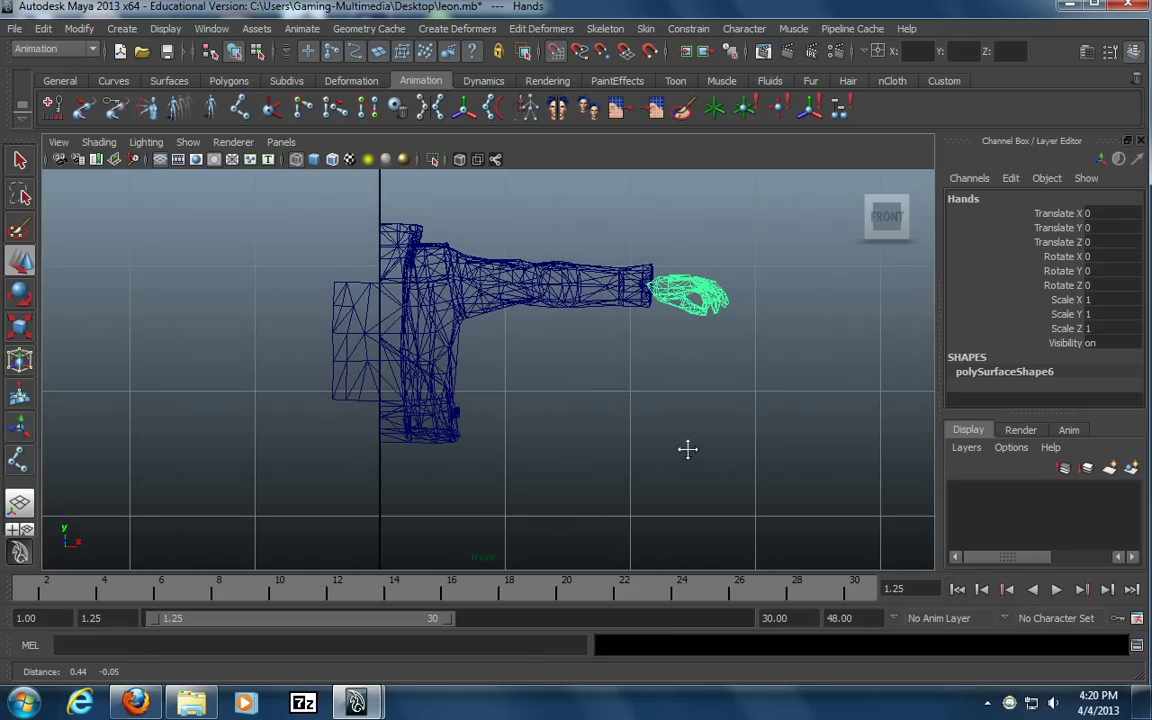
pyautogui.keyDown('alt'); pyautogui.moveTo(483, 445); pyautogui.dragTo(510, 442, button='middle'); pyautogui.keyUp('alt')
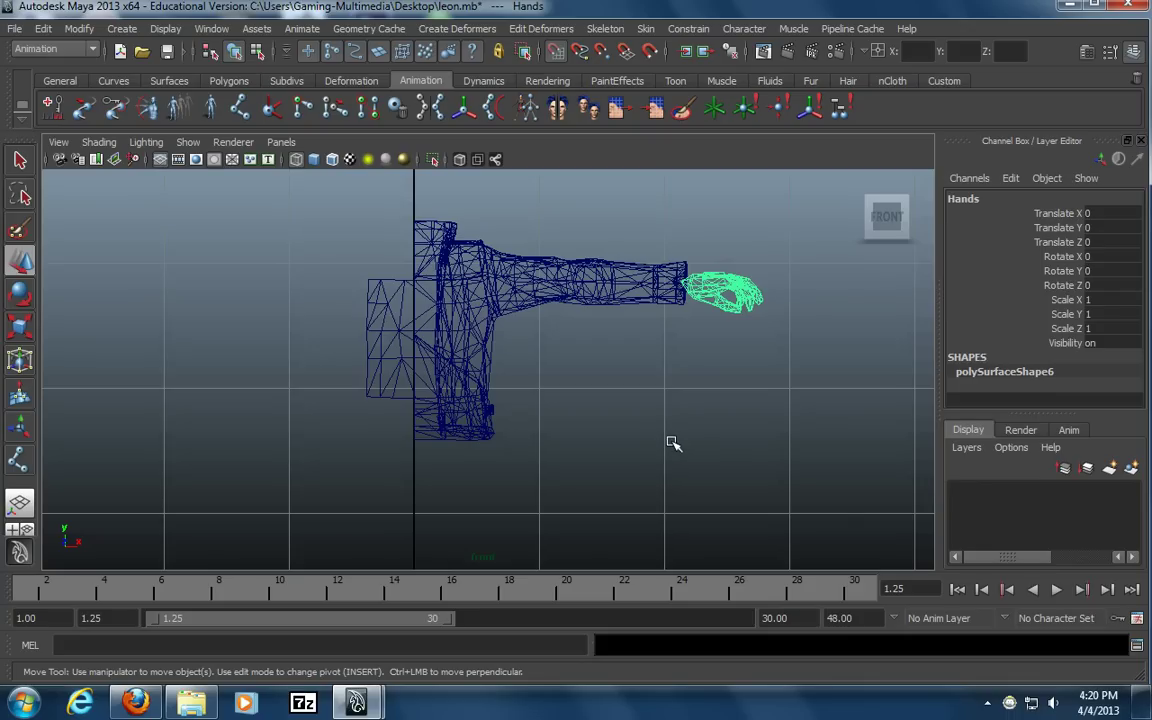
# Duplicate the hand mesh and set the copy's Scale X to -1 to mirror it across the origin
pyautogui.hotkey('ctrl', 'd')
pyautogui.keyDown('alt'); pyautogui.moveTo(705, 437); pyautogui.dragTo(561, 351, button='right'); pyautogui.keyUp('alt')
pyautogui.keyDown('alt'); pyautogui.moveTo(561, 352); pyautogui.dragTo(571, 441, button='middle'); pyautogui.keyUp('alt')
pyautogui.keyDown('alt'); pyautogui.moveTo(560, 416); pyautogui.dragTo(833, 401, button='right'); pyautogui.keyUp('alt')
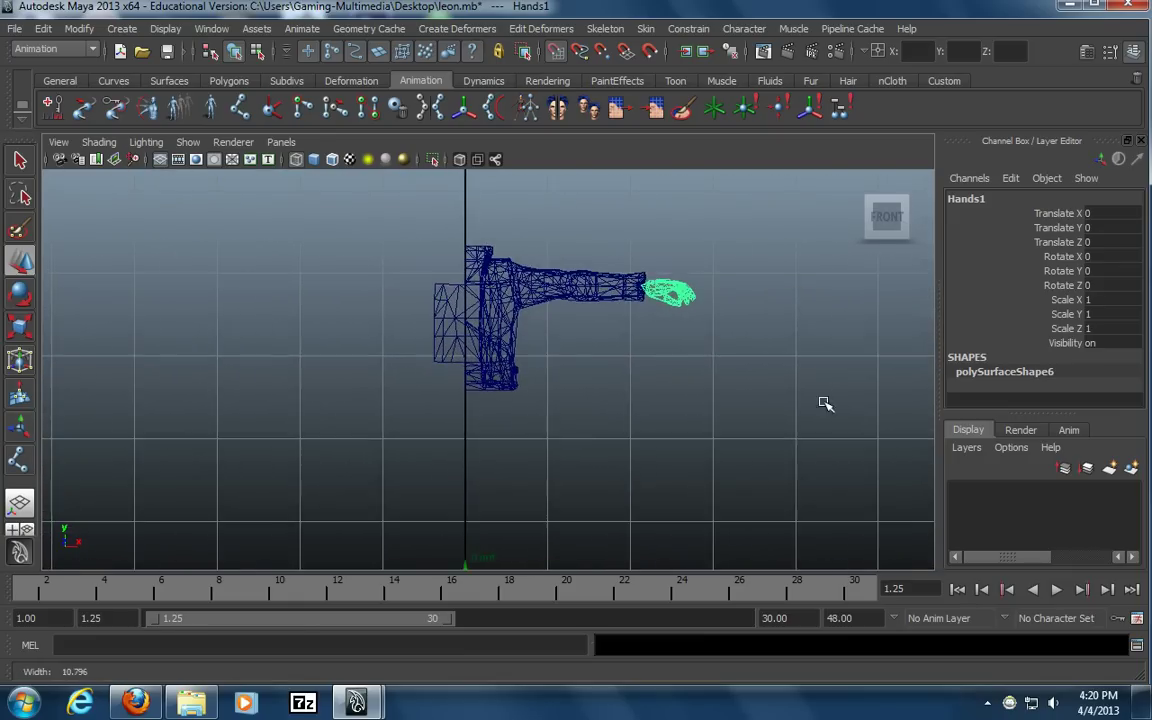
pyautogui.keyDown('alt'); pyautogui.moveTo(588, 450); pyautogui.dragTo(589, 294, button='middle'); pyautogui.keyUp('alt')
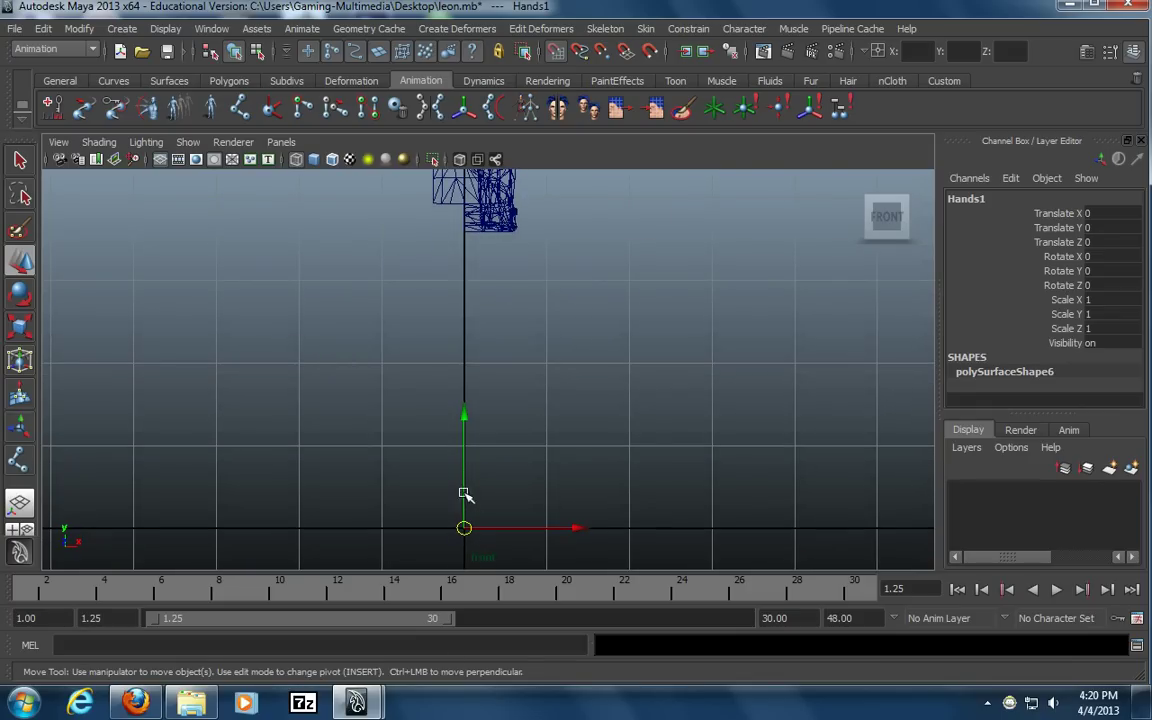
pyautogui.keyDown('alt'); pyautogui.moveTo(485, 294); pyautogui.dragTo(499, 540, button='middle'); pyautogui.keyUp('alt')
pyautogui.keyDown('alt'); pyautogui.moveTo(478, 340); pyautogui.dragTo(452, 301, button='middle'); pyautogui.keyUp('alt')
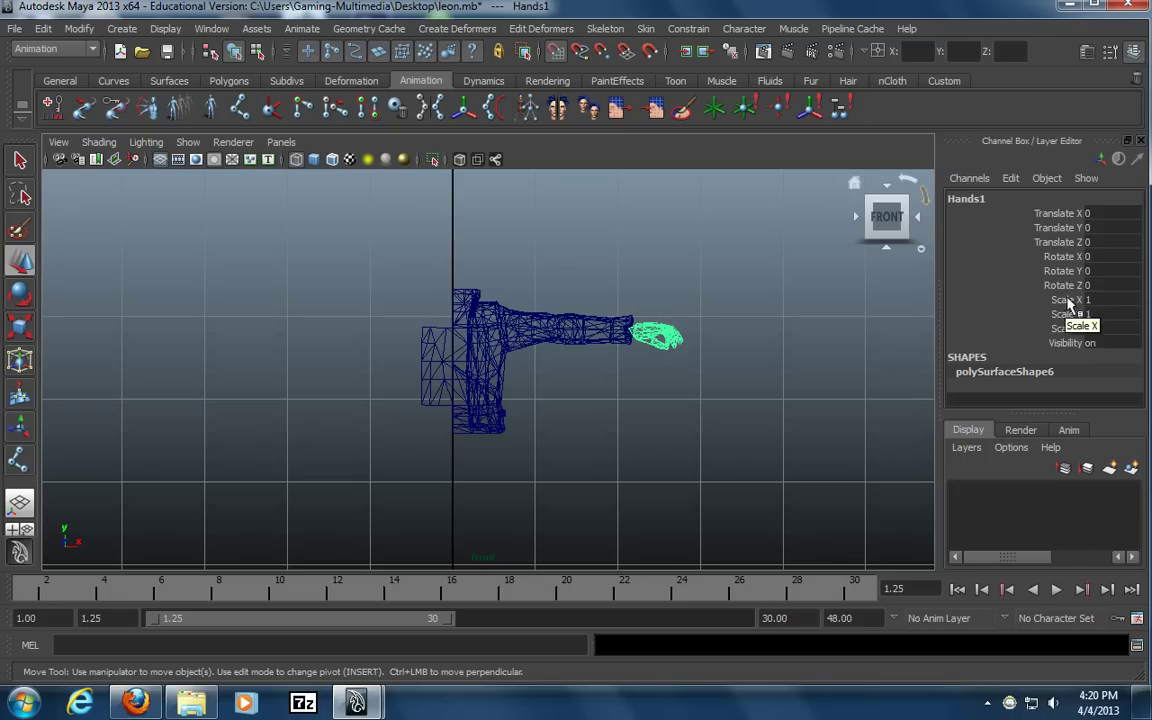
pyautogui.doubleClick(1108, 300)
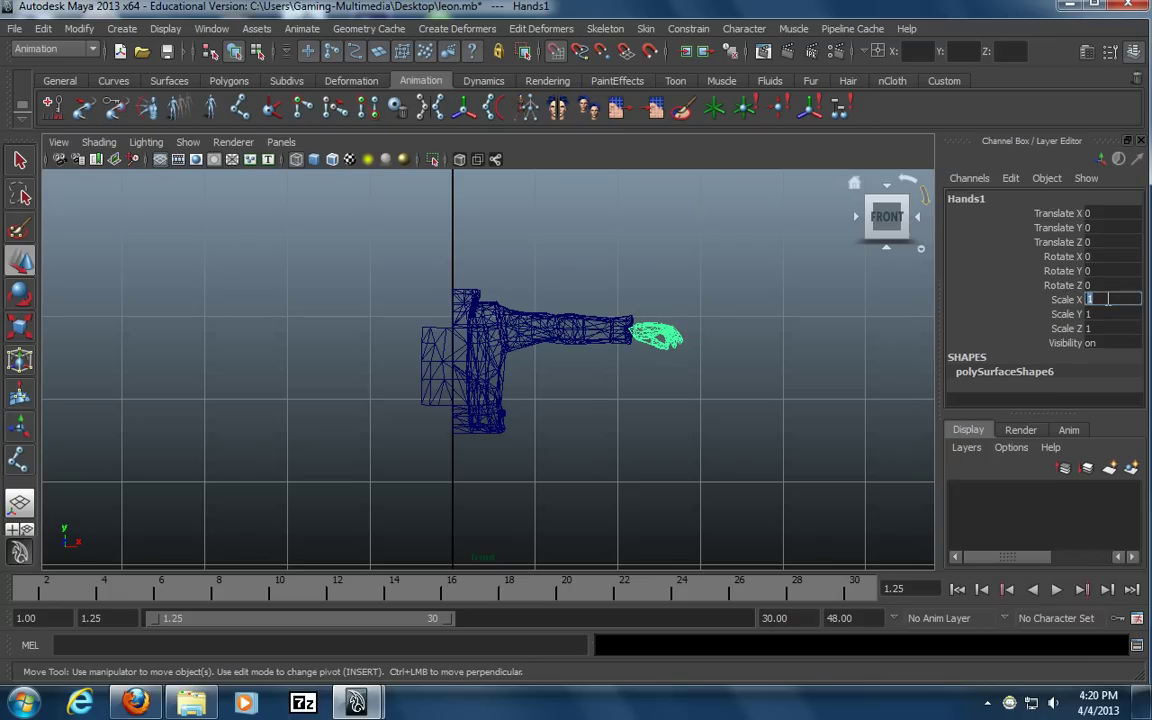
pyautogui.write('-1')
pyautogui.press('Return')
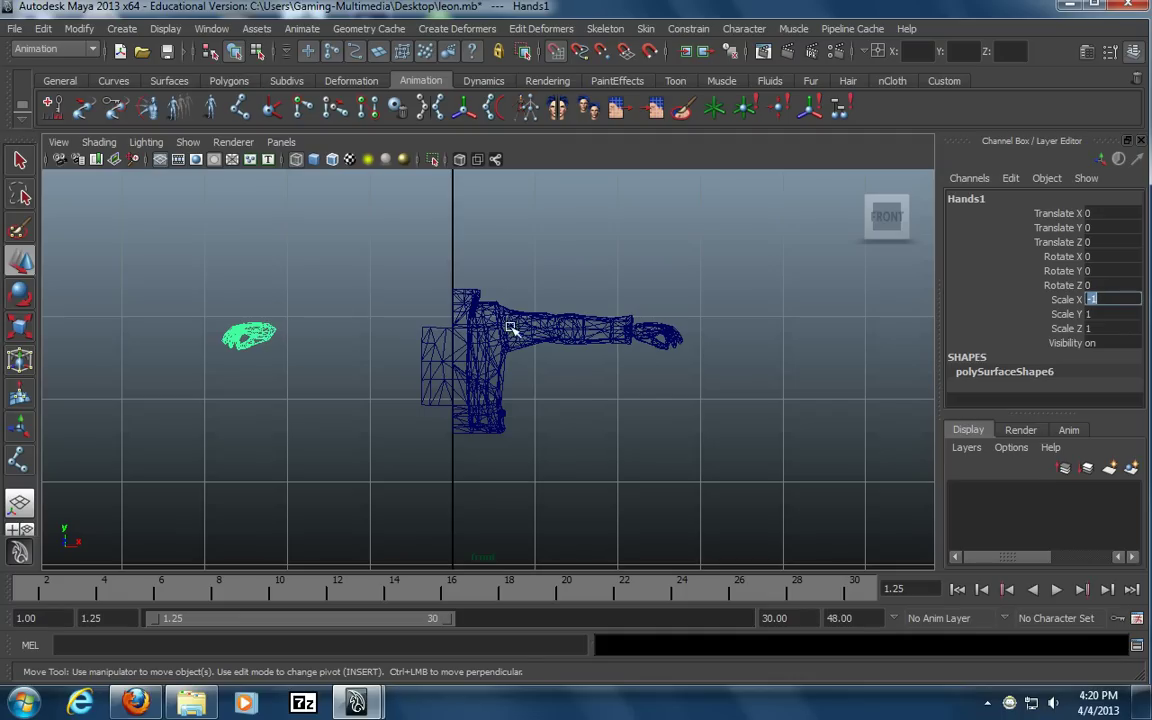
pyautogui.click(335, 351)
# In the perspective view, duplicate the half jacket and set the copy's Scale X to -1
pyautogui.press('space')
pyautogui.press('space')
pyautogui.keyDown('alt'); pyautogui.moveTo(728, 331); pyautogui.dragTo(604, 347, button='right'); pyautogui.keyUp('alt')
pyautogui.keyDown('alt'); pyautogui.moveTo(604, 347); pyautogui.dragTo(411, 342); pyautogui.keyUp('alt')
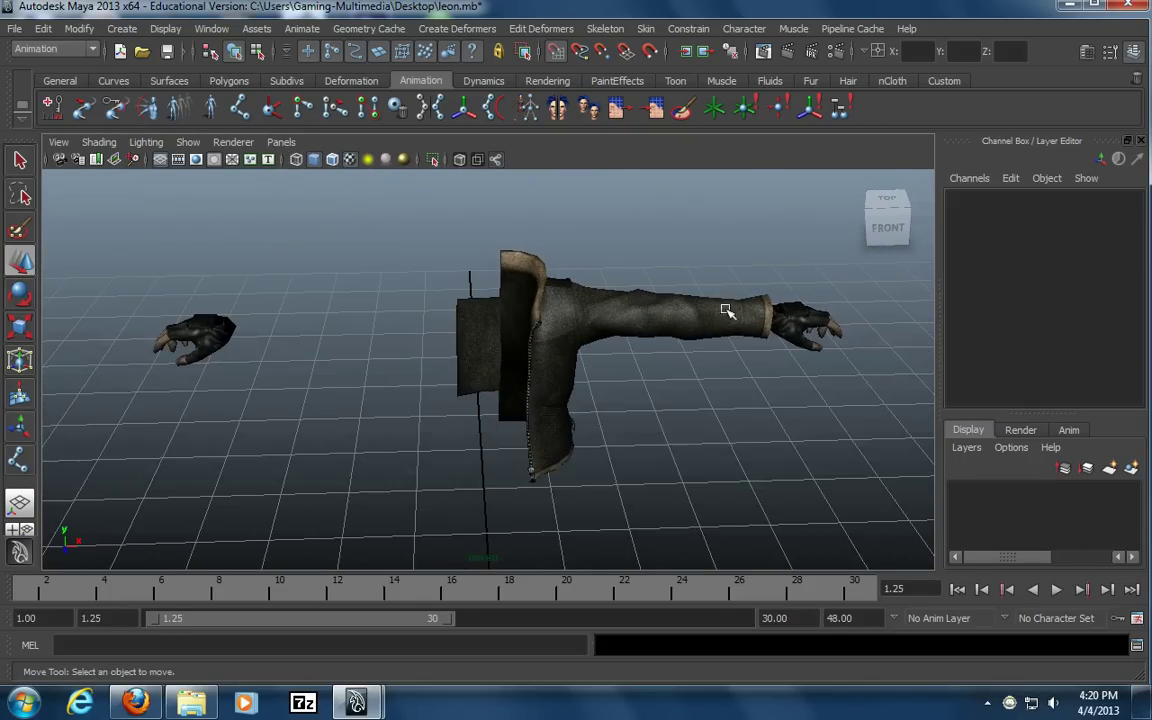
pyautogui.keyDown('alt'); pyautogui.moveTo(291, 321); pyautogui.dragTo(309, 344); pyautogui.keyUp('alt')
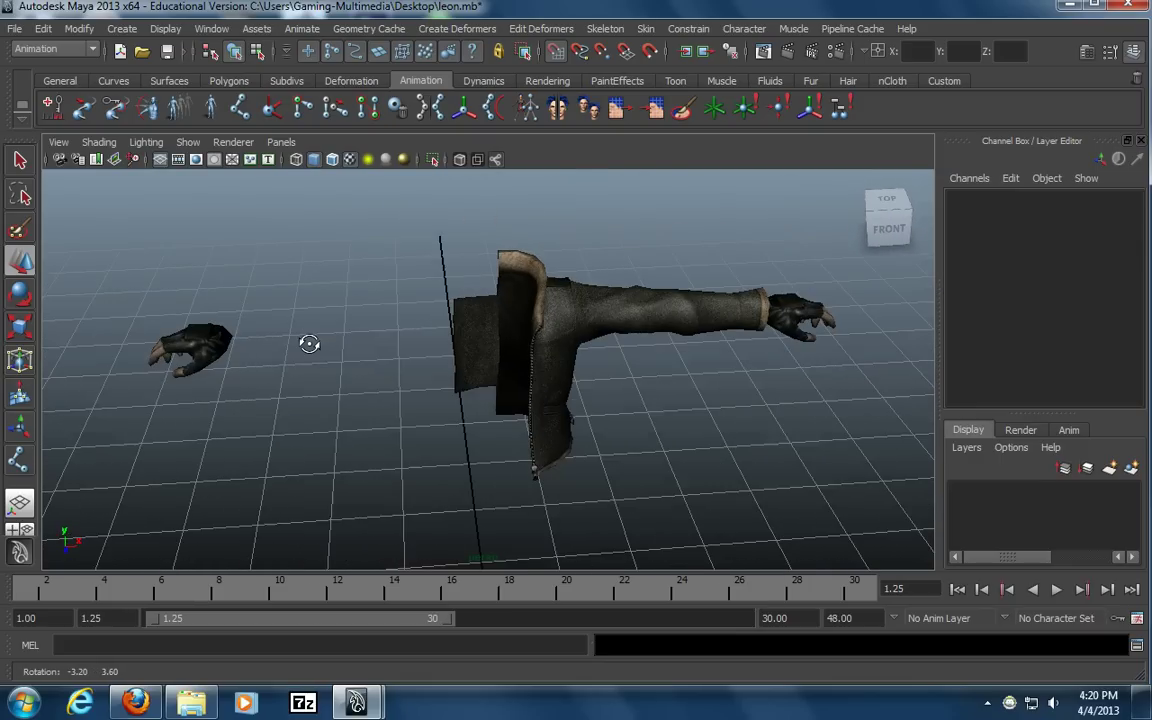
pyautogui.click(541, 320)
pyautogui.keyDown('alt'); pyautogui.moveTo(598, 391); pyautogui.dragTo(575, 365); pyautogui.keyUp('alt')
pyautogui.keyDown('alt'); pyautogui.moveTo(575, 365); pyautogui.dragTo(405, 364, button='right'); pyautogui.keyUp('alt')
pyautogui.keyDown('alt'); pyautogui.moveTo(405, 364); pyautogui.dragTo(452, 362); pyautogui.keyUp('alt')
pyautogui.click(673, 392)
pyautogui.click(570, 360)
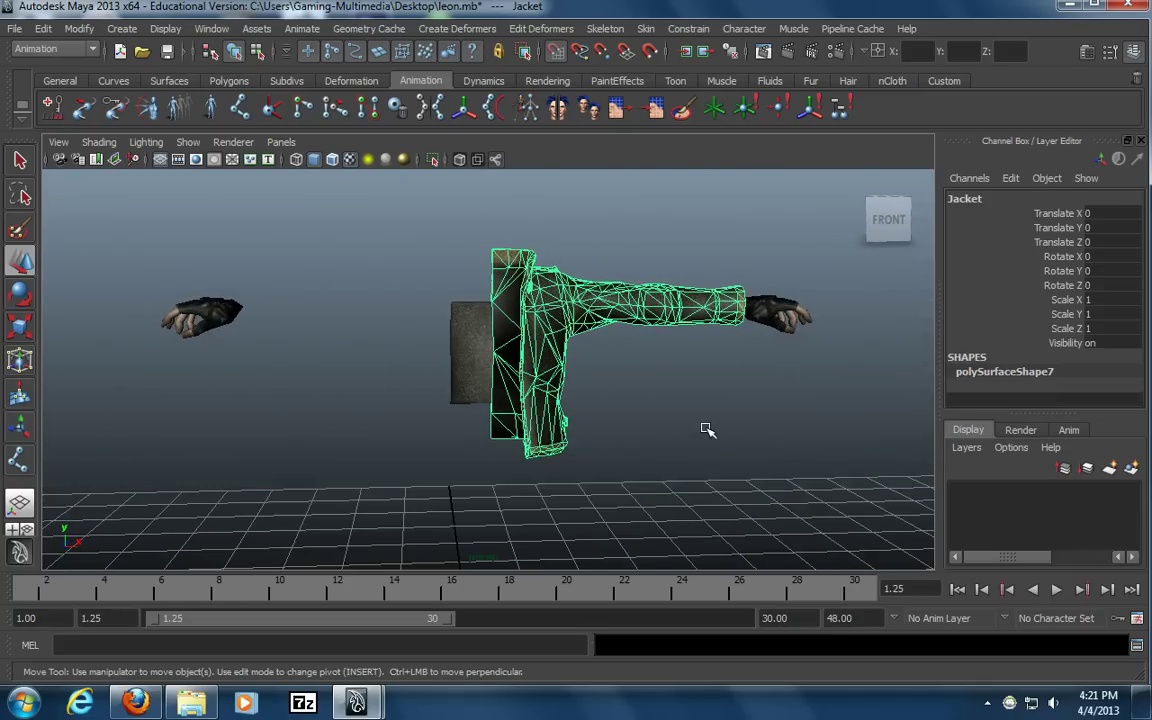
pyautogui.hotkey('ctrl', 'd')
pyautogui.doubleClick(1106, 299)
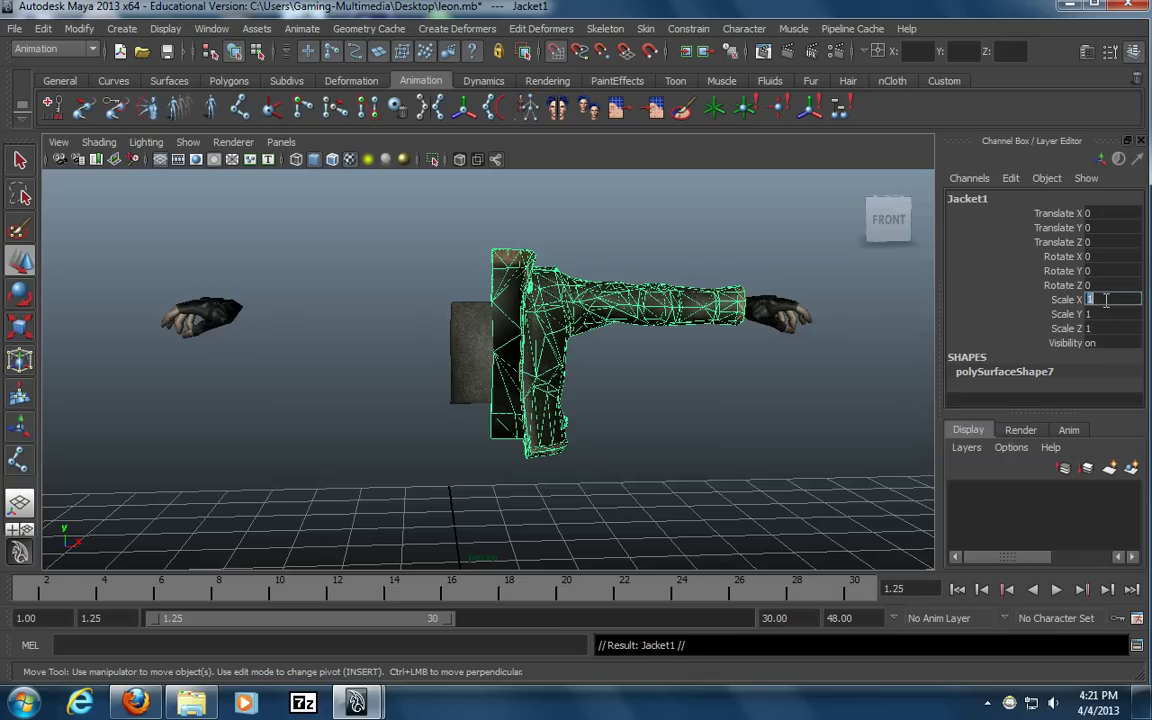
pyautogui.press('Return')
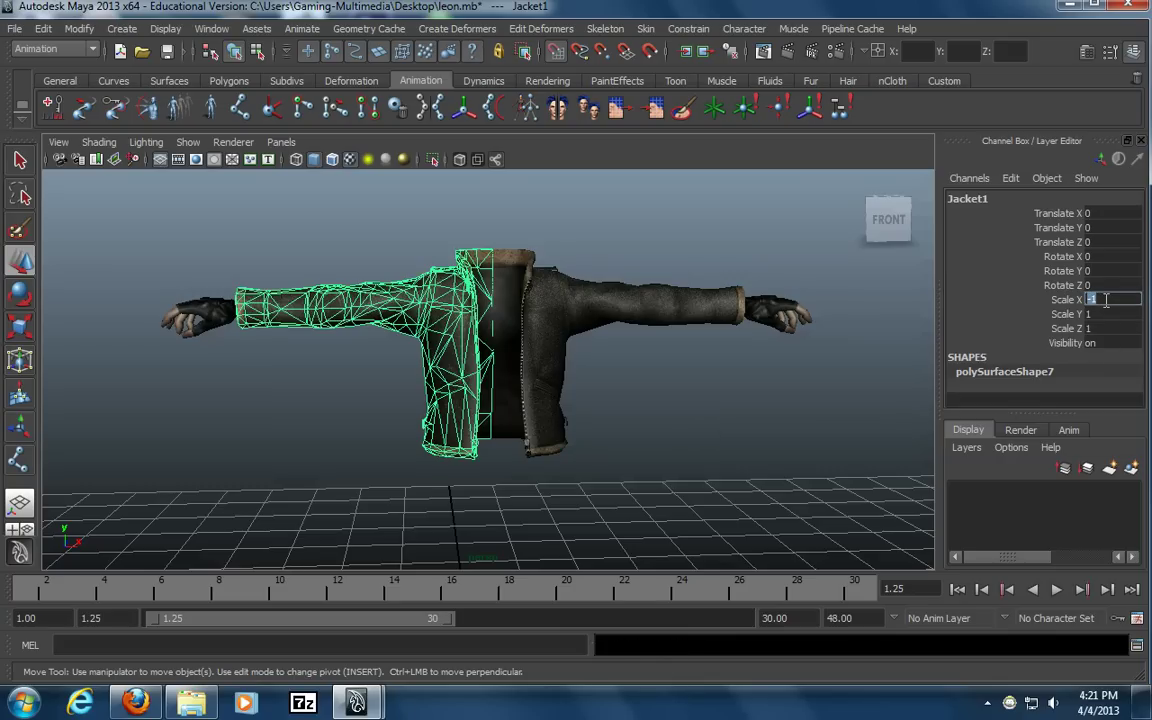
pyautogui.click(571, 424)
# Examine the original and mirrored jacket halves from the front and the back
pyautogui.keyDown('alt'); pyautogui.moveTo(571, 424); pyautogui.dragTo(386, 381); pyautogui.keyUp('alt')
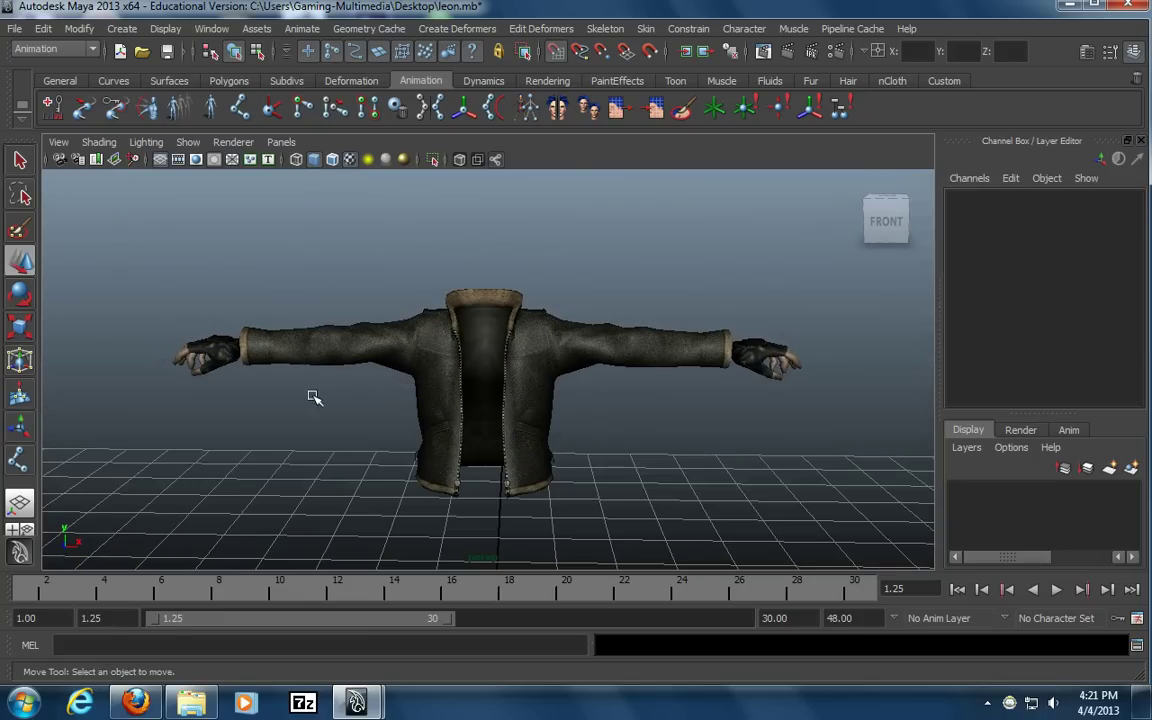
pyautogui.scroll(4, 455, 390)
pyautogui.click(455, 390)
pyautogui.keyDown('shift'); pyautogui.click(546, 390); pyautogui.keyUp('shift')
pyautogui.keyDown('alt'); pyautogui.moveTo(293, 404); pyautogui.dragTo(668, 416); pyautogui.keyUp('alt')
pyautogui.click(668, 416)
pyautogui.keyDown('alt'); pyautogui.moveTo(483, 432); pyautogui.dragTo(662, 423, button='right'); pyautogui.keyUp('alt')
pyautogui.scroll(2, 662, 423)
# Compare the jacket's separate back panel with the surrounding jacket edges in wireframe and untextured shading
pyautogui.click(568, 393)
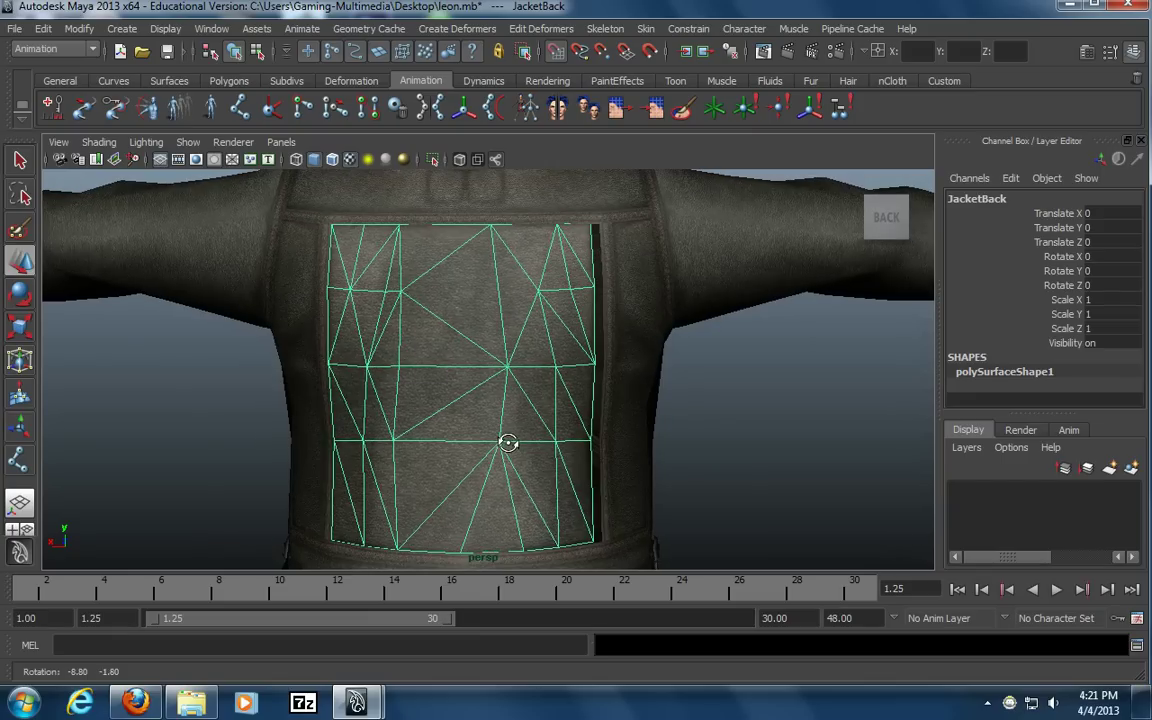
pyautogui.press('4')
pyautogui.moveTo(586, 453)
pyautogui.keyDown('alt'); pyautogui.mouseDown()
pyautogui.moveTo(532, 460)
pyautogui.moveTo(548, 465)
pyautogui.moveTo(538, 443)
pyautogui.moveTo(553, 447)
pyautogui.mouseUp(); pyautogui.keyUp('alt')
pyautogui.press('5')
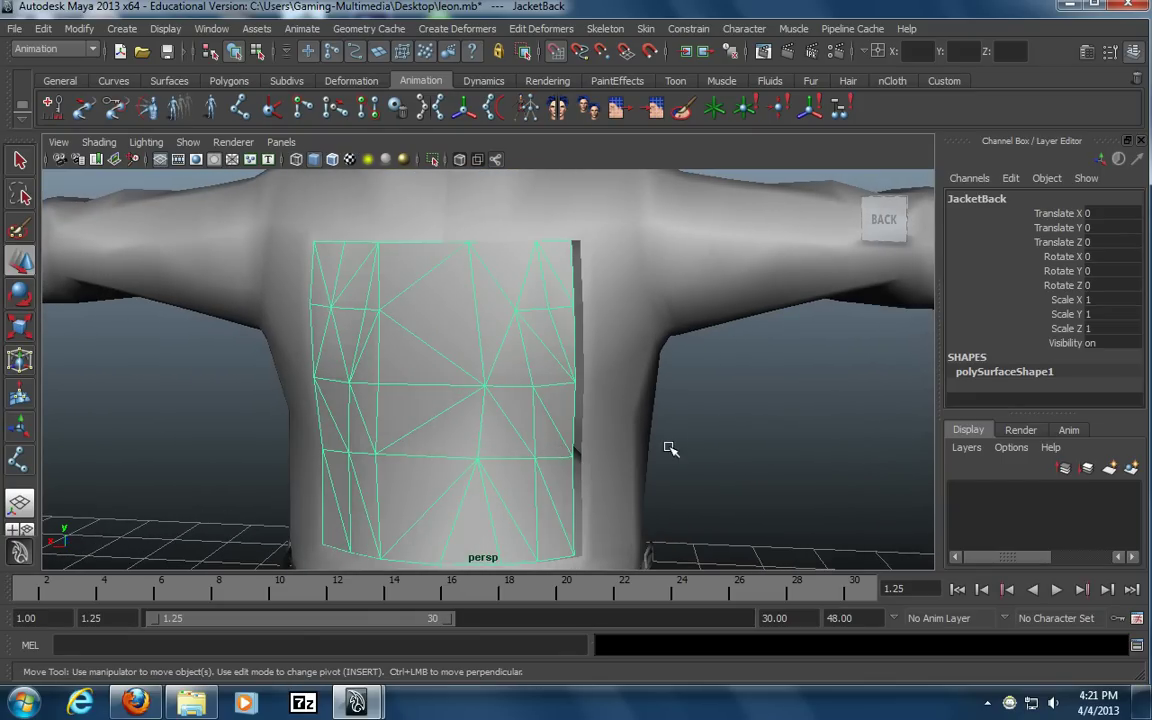
pyautogui.click(621, 420)
pyautogui.keyDown('shift'); pyautogui.click(502, 452); pyautogui.keyUp('shift')
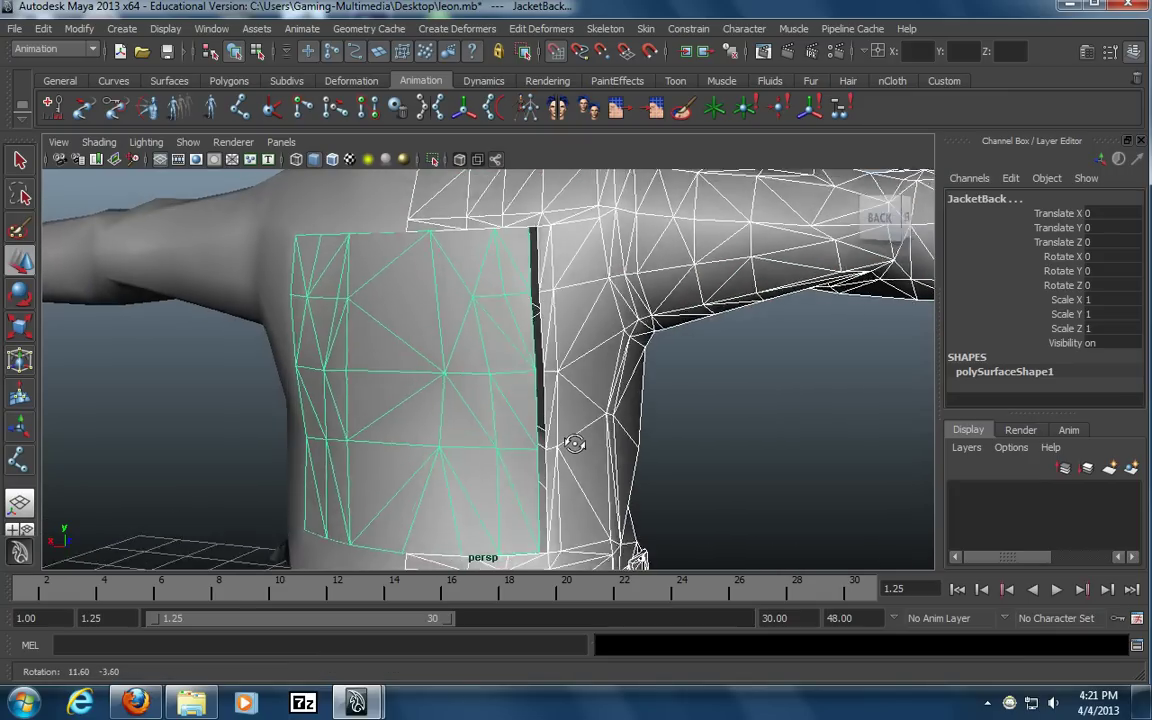
pyautogui.click(708, 432)
pyautogui.keyDown('alt'); pyautogui.moveTo(708, 440); pyautogui.dragTo(520, 530); pyautogui.keyUp('alt')
pyautogui.keyDown('alt'); pyautogui.moveTo(563, 475); pyautogui.dragTo(796, 446); pyautogui.keyUp('alt')
pyautogui.keyDown('alt'); pyautogui.moveTo(634, 398); pyautogui.dragTo(617, 378); pyautogui.keyUp('alt')
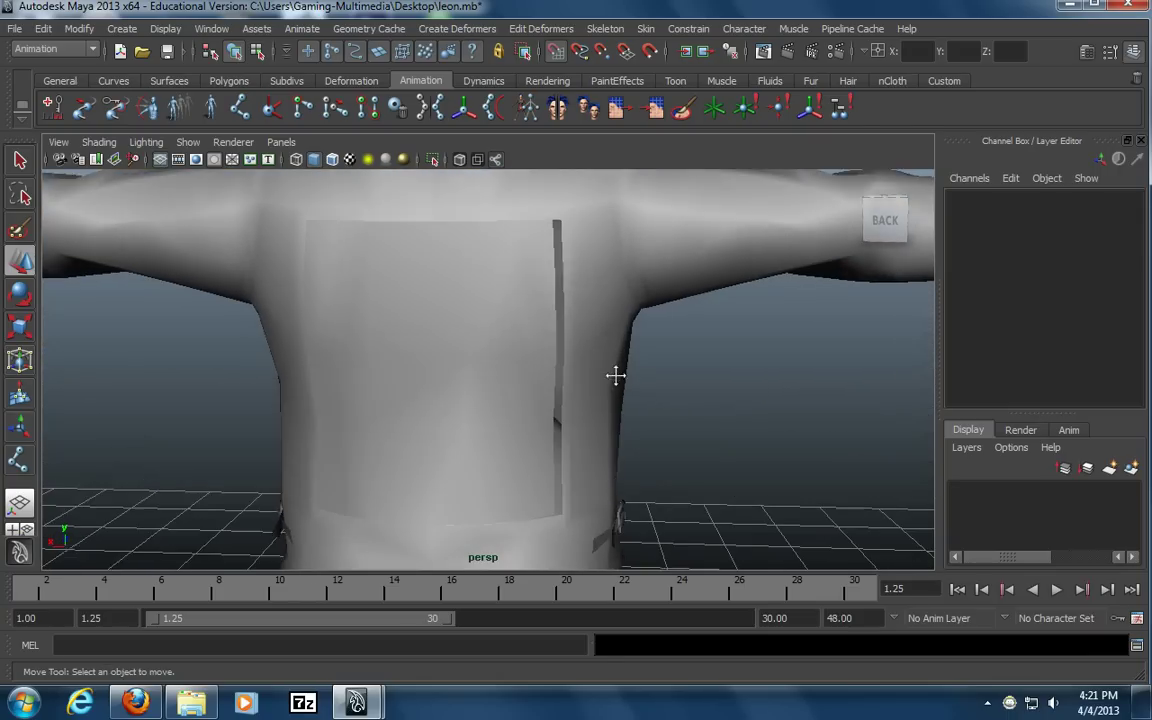
pyautogui.keyDown('alt'); pyautogui.moveTo(617, 378); pyautogui.dragTo(625, 390, button='middle'); pyautogui.keyUp('alt')
pyautogui.click(401, 388)
pyautogui.keyDown('alt'); pyautogui.moveTo(401, 388); pyautogui.dragTo(471, 384, button='right'); pyautogui.keyUp('alt')
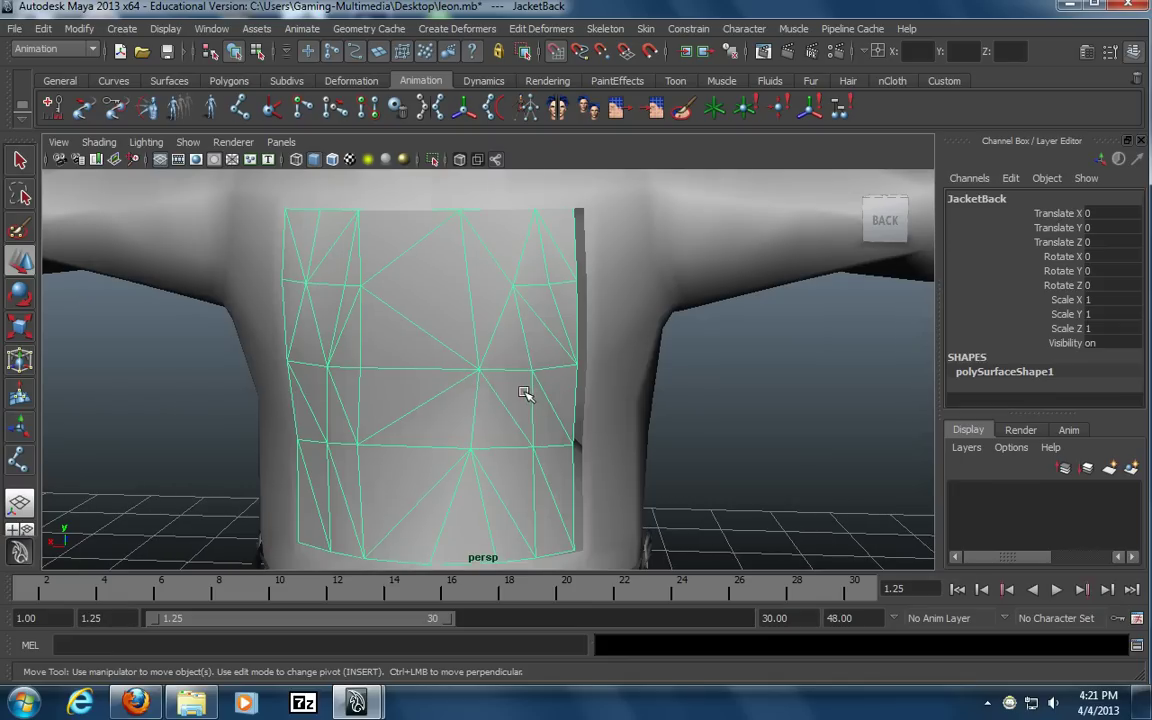
# Switch the back panel to vertex editing and snap its upper side corner vertex onto the mirrored jacket half
pyautogui.press('6')
pyautogui.keyDown('alt'); pyautogui.moveTo(524, 393); pyautogui.dragTo(468, 416); pyautogui.keyUp('alt')
pyautogui.keyDown('alt'); pyautogui.moveTo(468, 416); pyautogui.dragTo(604, 401, button='right'); pyautogui.keyUp('alt')
pyautogui.keyDown('shift'); pyautogui.click(670, 365); pyautogui.keyUp('shift')
pyautogui.keyDown('alt'); pyautogui.moveTo(670, 365); pyautogui.dragTo(548, 411); pyautogui.keyUp('alt')
pyautogui.keyDown('alt'); pyautogui.moveTo(548, 411); pyautogui.dragTo(577, 405, button='right'); pyautogui.keyUp('alt')
pyautogui.press('4')
pyautogui.keyDown('alt'); pyautogui.moveTo(540, 355); pyautogui.dragTo(503, 376); pyautogui.keyUp('alt')
pyautogui.moveTo(430, 285); pyautogui.dragTo(368, 276, button='right')
pyautogui.moveTo(458, 252)
pyautogui.mouseDown()
pyautogui.moveTo(430, 287)
pyautogui.moveTo(447, 268)
pyautogui.mouseUp()
pyautogui.keyDown('alt'); pyautogui.moveTo(489, 417); pyautogui.dragTo(494, 363); pyautogui.keyUp('alt')
# Snap the remaining vertices down the back panel's open side edge onto the jacket edge and restore textured display
pyautogui.click(456, 347)
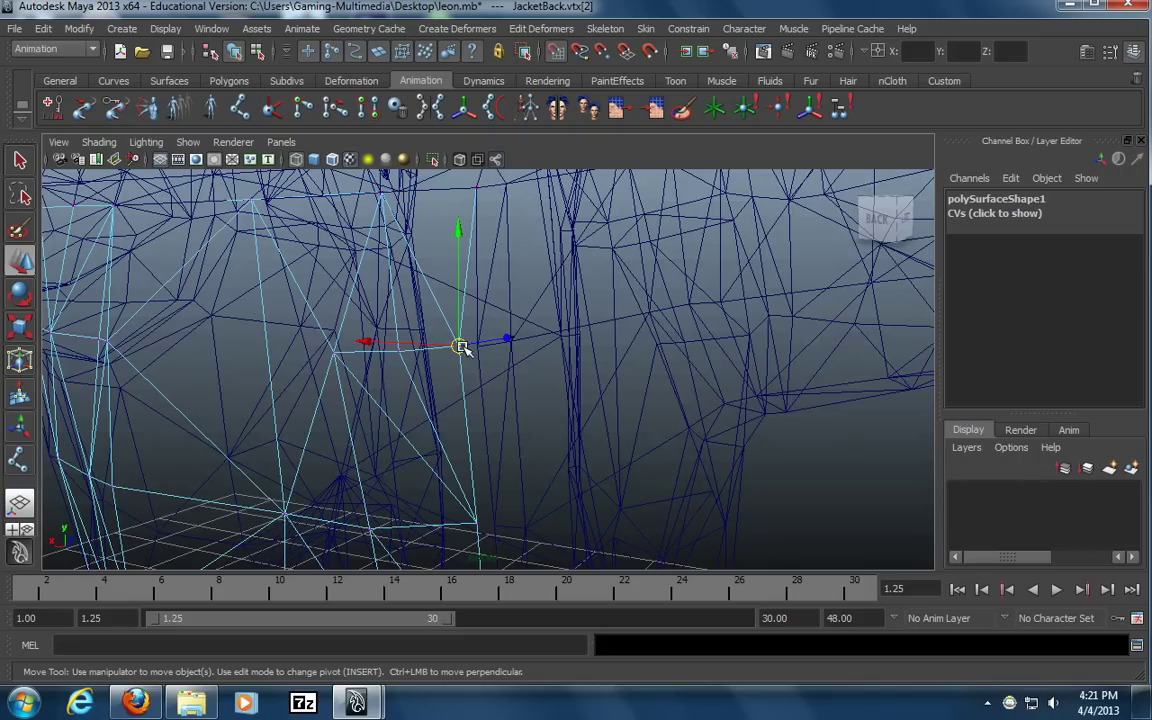
pyautogui.keyDown('alt'); pyautogui.moveTo(509, 437); pyautogui.dragTo(475, 420); pyautogui.keyUp('alt')
pyautogui.click(458, 420)
pyautogui.keyDown('alt'); pyautogui.moveTo(474, 417); pyautogui.dragTo(477, 382, button='middle'); pyautogui.keyUp('alt')
pyautogui.click(478, 394)
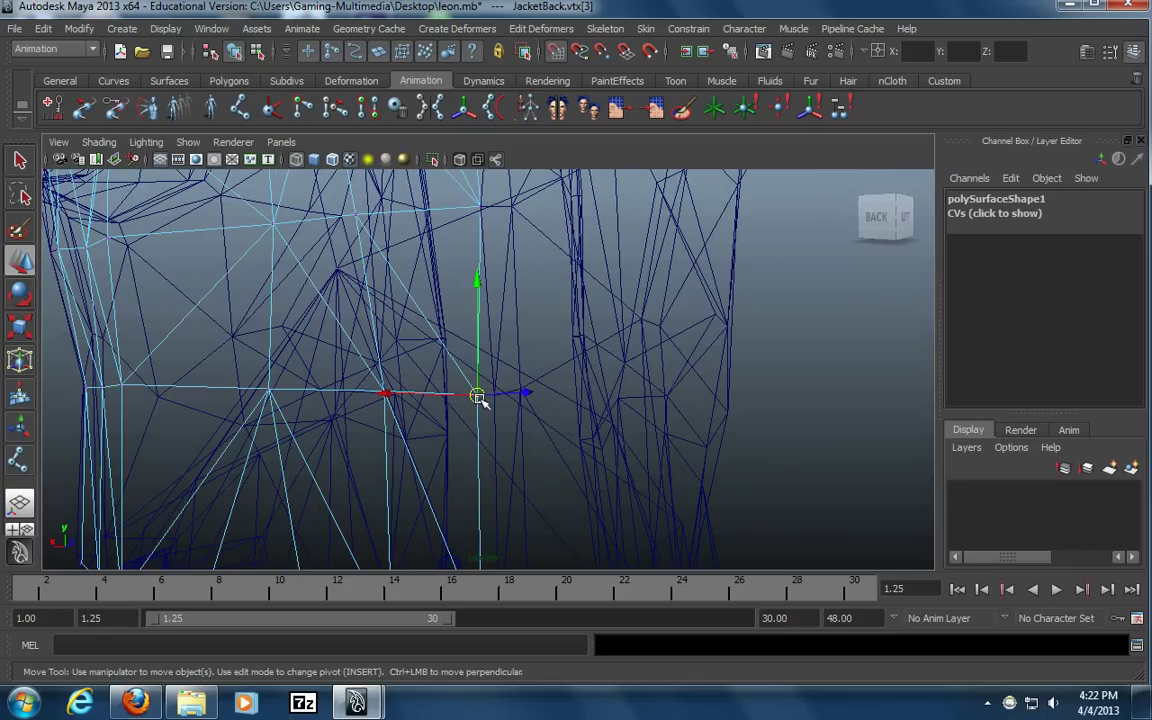
pyautogui.keyDown('alt'); pyautogui.moveTo(489, 393); pyautogui.dragTo(513, 423); pyautogui.keyUp('alt')
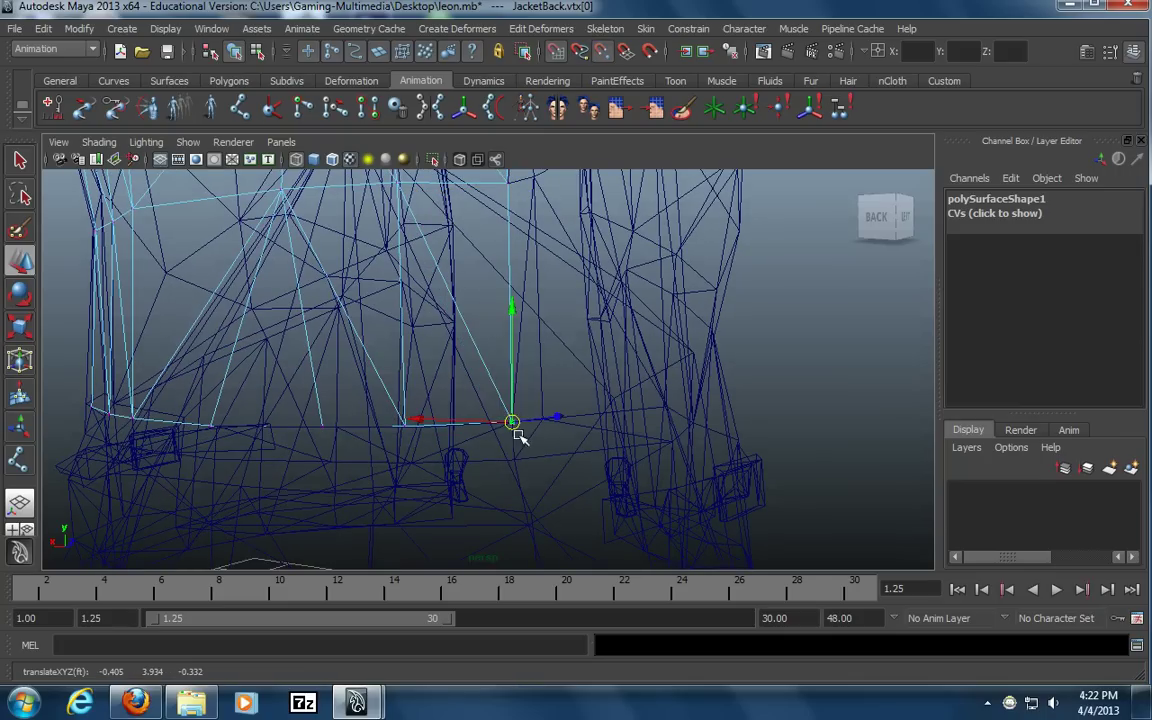
pyautogui.press('5')
pyautogui.press('6')
pyautogui.click(801, 346)
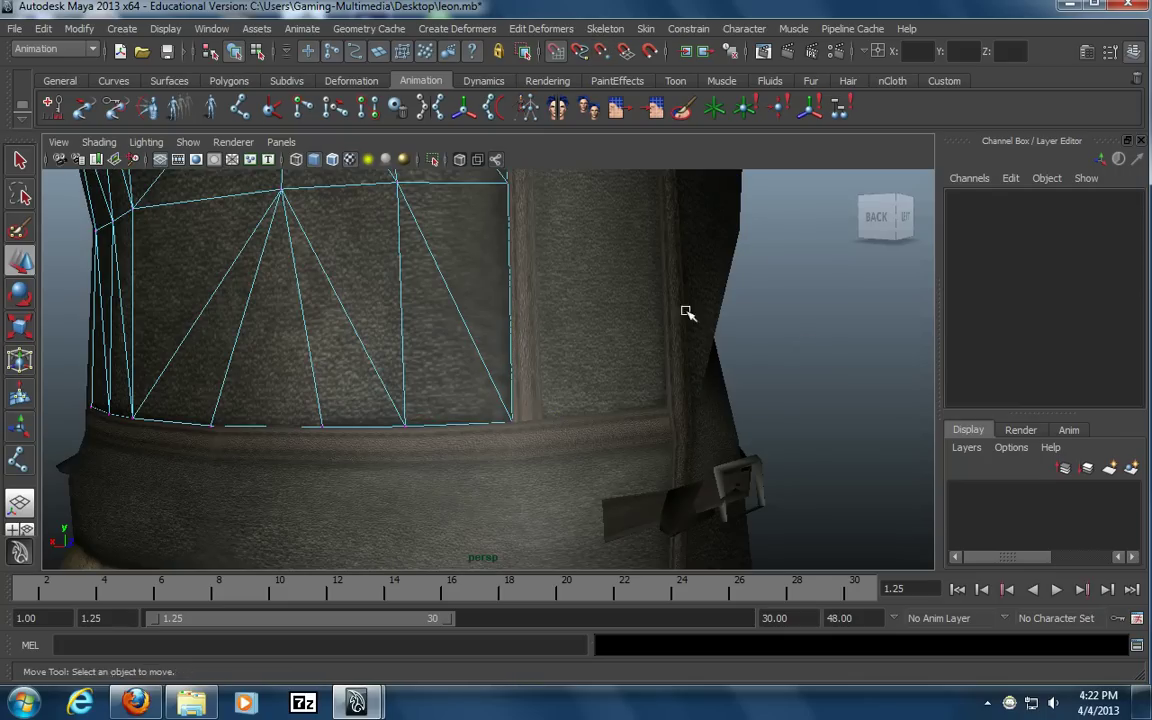
# Return to object selection and check the closed gap along the back panel
pyautogui.click(222, 55)
pyautogui.click(828, 399)
pyautogui.keyDown('alt'); pyautogui.moveTo(828, 399); pyautogui.dragTo(656, 483); pyautogui.keyUp('alt')
pyautogui.keyDown('alt'); pyautogui.moveTo(656, 483); pyautogui.dragTo(517, 455, button='right'); pyautogui.keyUp('alt')
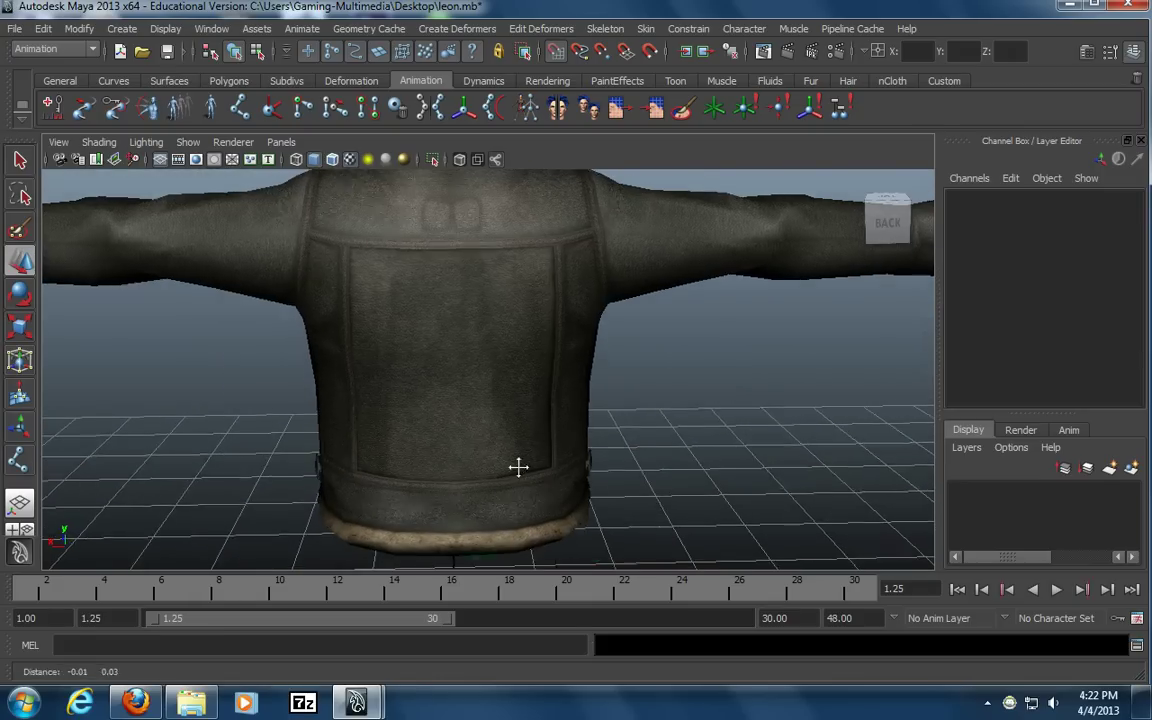
pyautogui.keyDown('alt'); pyautogui.moveTo(517, 455); pyautogui.dragTo(522, 473, button='middle'); pyautogui.keyUp('alt')
pyautogui.click(484, 424)
pyautogui.keyDown('alt'); pyautogui.moveTo(557, 438); pyautogui.dragTo(540, 438); pyautogui.keyUp('alt')
pyautogui.click(717, 409)
pyautogui.moveTo(717, 409)
pyautogui.keyDown('alt'); pyautogui.mouseDown()
pyautogui.moveTo(352, 406)
pyautogui.moveTo(501, 393)
pyautogui.moveTo(453, 396)
pyautogui.moveTo(640, 410)
pyautogui.moveTo(585, 425)
pyautogui.moveTo(540, 393)
pyautogui.moveTo(324, 386)
pyautogui.moveTo(726, 389)
pyautogui.mouseUp(); pyautogui.keyUp('alt')
# Examine the mirrored jacket halves and hands as separate objects, looking closely at the centre seam on the back
pyautogui.click(453, 396)
pyautogui.keyDown('shift'); pyautogui.click(432, 334); pyautogui.keyUp('shift')
pyautogui.keyDown('alt'); pyautogui.moveTo(414, 378); pyautogui.dragTo(645, 434); pyautogui.keyUp('alt')
pyautogui.keyDown('alt'); pyautogui.moveTo(645, 434); pyautogui.dragTo(545, 417, button='right'); pyautogui.keyUp('alt')
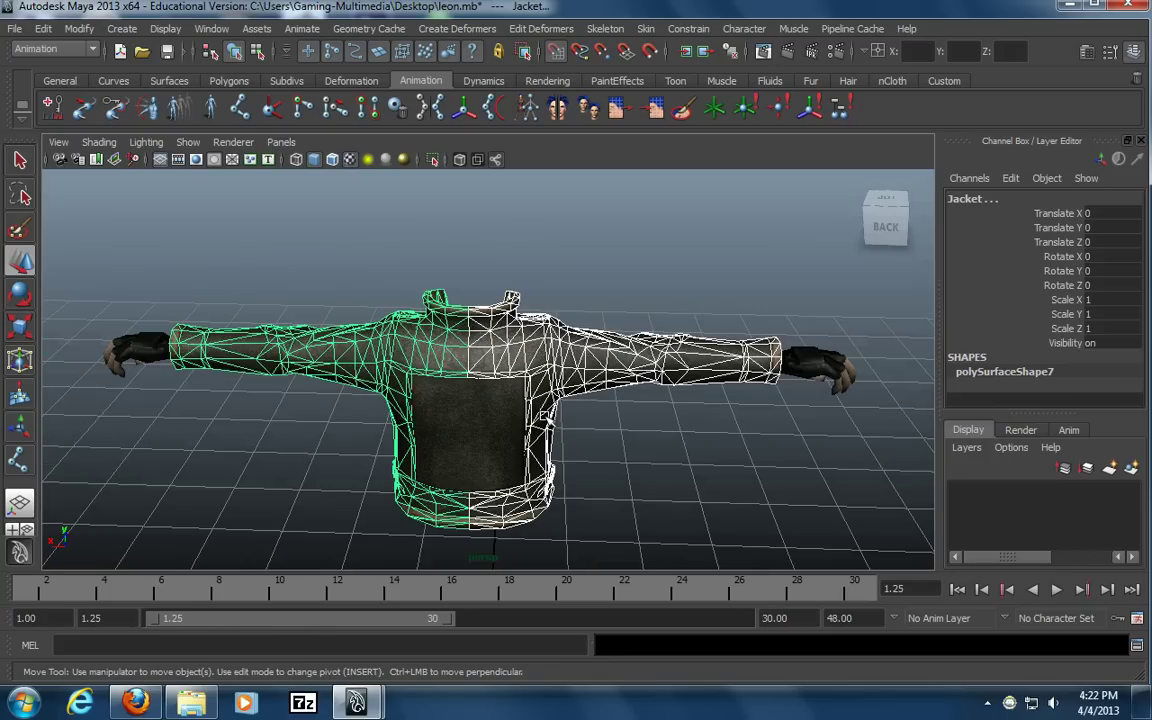
pyautogui.click(825, 360)
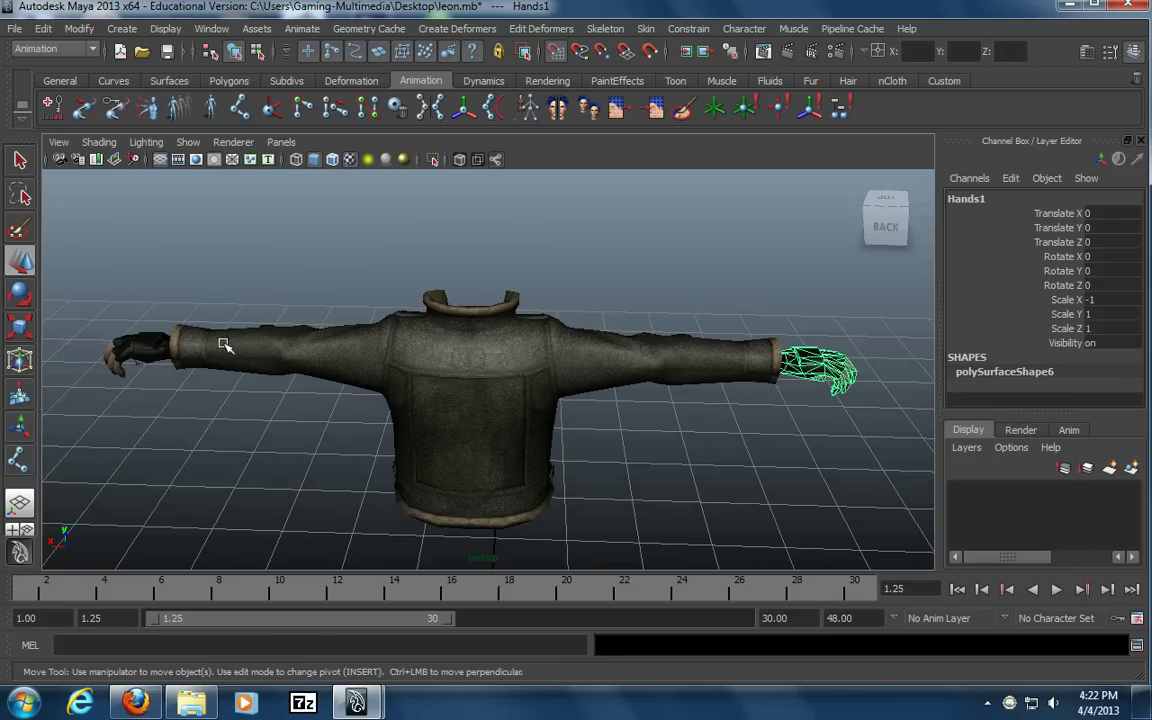
pyautogui.click(148, 346)
pyautogui.keyDown('alt'); pyautogui.moveTo(170, 414); pyautogui.dragTo(528, 387); pyautogui.keyUp('alt')
pyautogui.click(528, 388)
pyautogui.keyDown('alt'); pyautogui.moveTo(564, 435); pyautogui.dragTo(508, 398); pyautogui.keyUp('alt')
pyautogui.click(517, 337)
pyautogui.keyDown('alt'); pyautogui.moveTo(278, 432); pyautogui.dragTo(420, 432, button='right'); pyautogui.keyUp('alt')
pyautogui.keyDown('alt'); pyautogui.moveTo(498, 381); pyautogui.dragTo(558, 396); pyautogui.keyUp('alt')
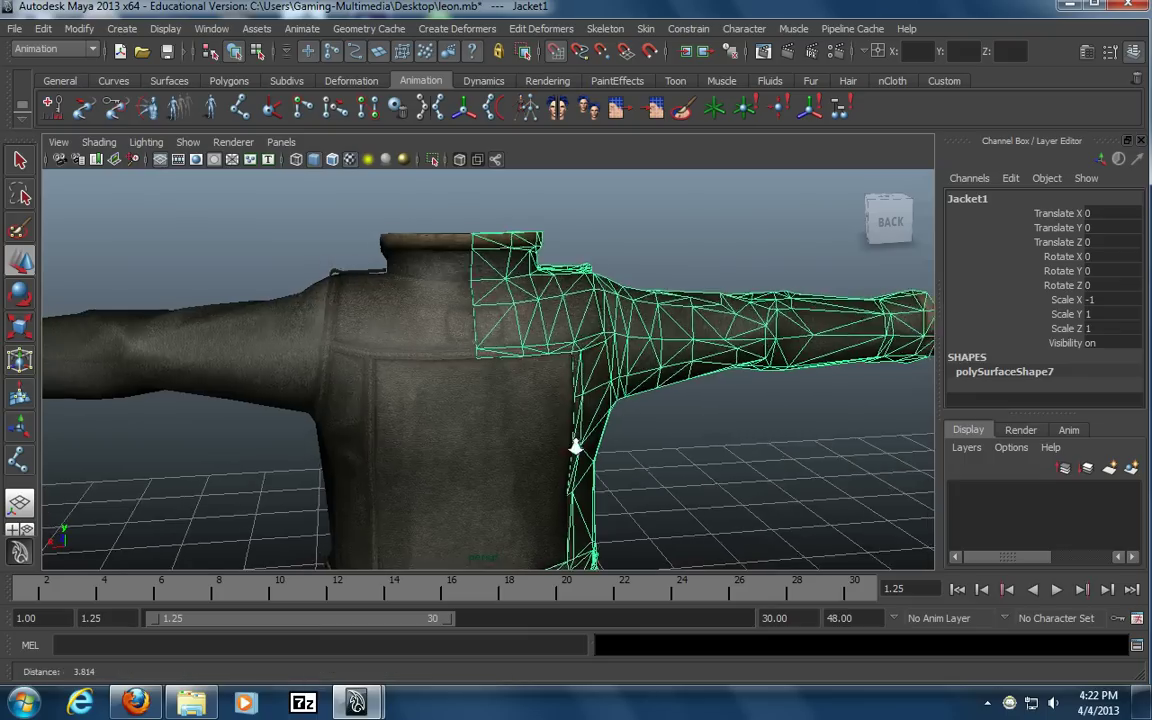
pyautogui.keyDown('alt'); pyautogui.moveTo(686, 437); pyautogui.dragTo(508, 437, button='right'); pyautogui.keyUp('alt')
pyautogui.click(417, 340)
pyautogui.click(550, 316)
# Combine the two jacket halves into a single mesh
pyautogui.click(425, 319)
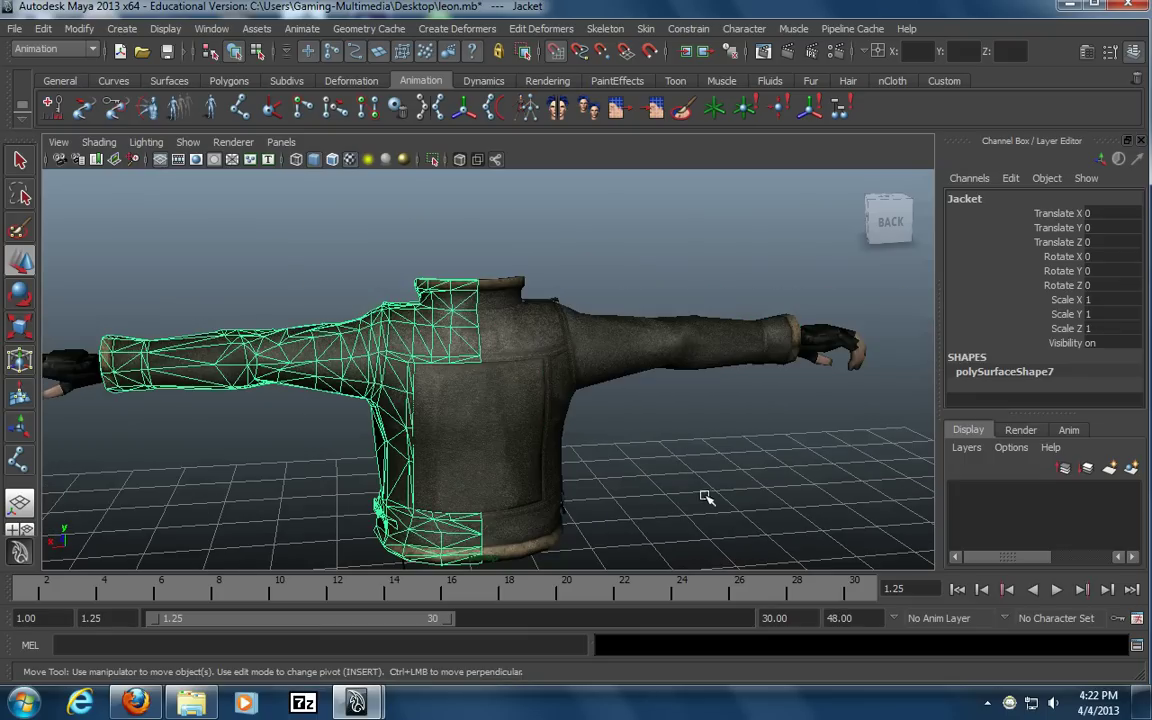
pyautogui.keyDown('shift'); pyautogui.click(522, 328); pyautogui.keyUp('shift')
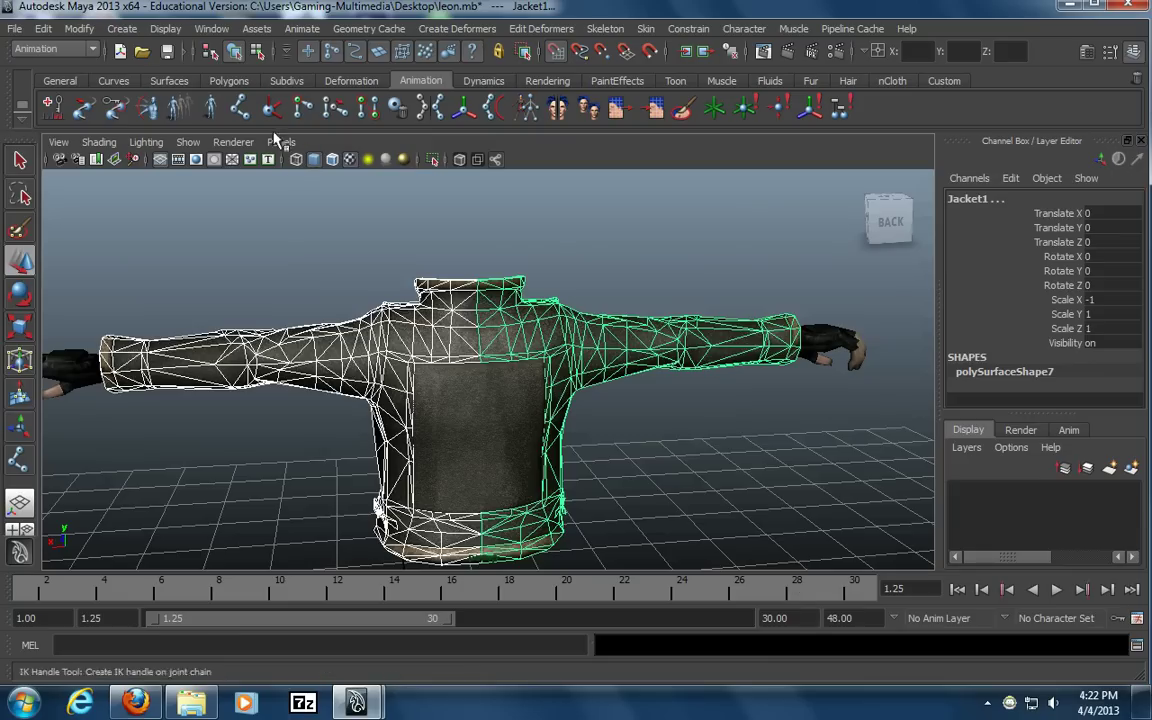
pyautogui.press('space')
pyautogui.click(142, 228)
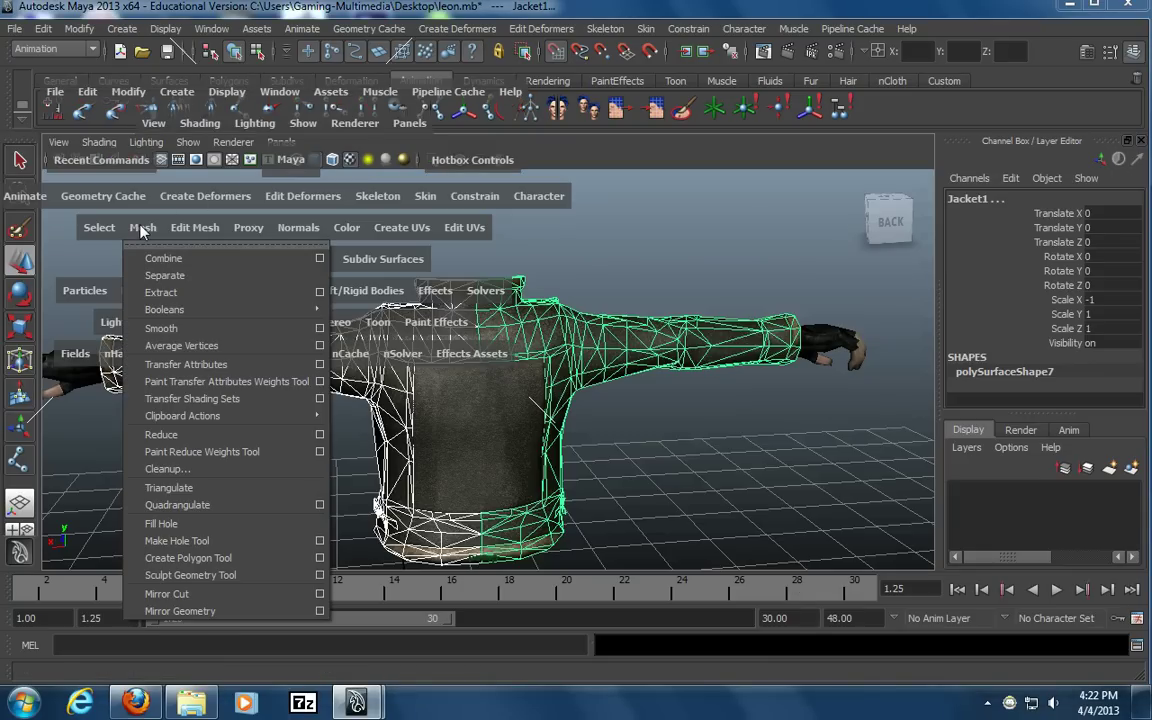
pyautogui.click(163, 258)
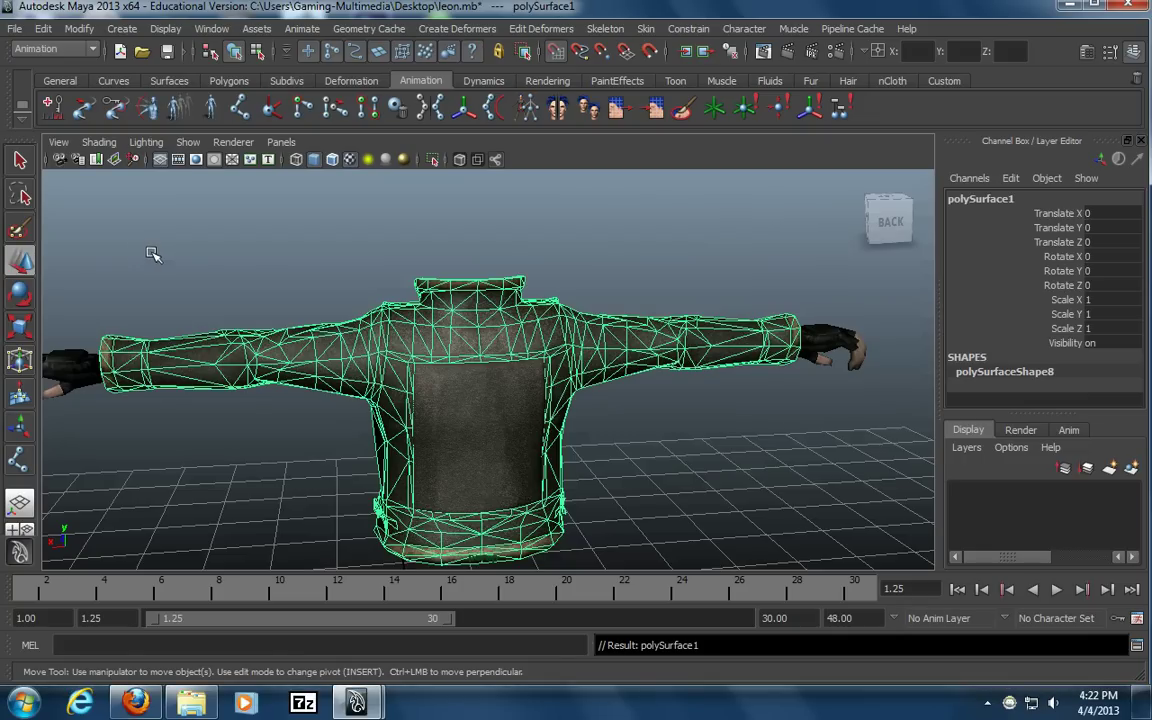
pyautogui.click(659, 461)
# Switch the combined jacket to vertex editing and select a centre-seam vertex on the upper back
pyautogui.click(452, 315)
pyautogui.keyDown('alt'); pyautogui.moveTo(508, 320); pyautogui.dragTo(383, 410); pyautogui.keyUp('alt')
pyautogui.keyDown('alt'); pyautogui.moveTo(342, 386); pyautogui.dragTo(735, 350, button='right'); pyautogui.keyUp('alt')
pyautogui.keyDown('alt'); pyautogui.moveTo(735, 350); pyautogui.dragTo(663, 424, button='middle'); pyautogui.keyUp('alt')
pyautogui.keyDown('alt'); pyautogui.moveTo(314, 409); pyautogui.dragTo(473, 392, button='right'); pyautogui.keyUp('alt')
pyautogui.moveTo(473, 392)
pyautogui.keyDown('alt'); pyautogui.mouseDown()
pyautogui.moveTo(509, 381)
pyautogui.moveTo(522, 409)
pyautogui.moveTo(480, 407)
pyautogui.mouseUp(); pyautogui.keyUp('alt')
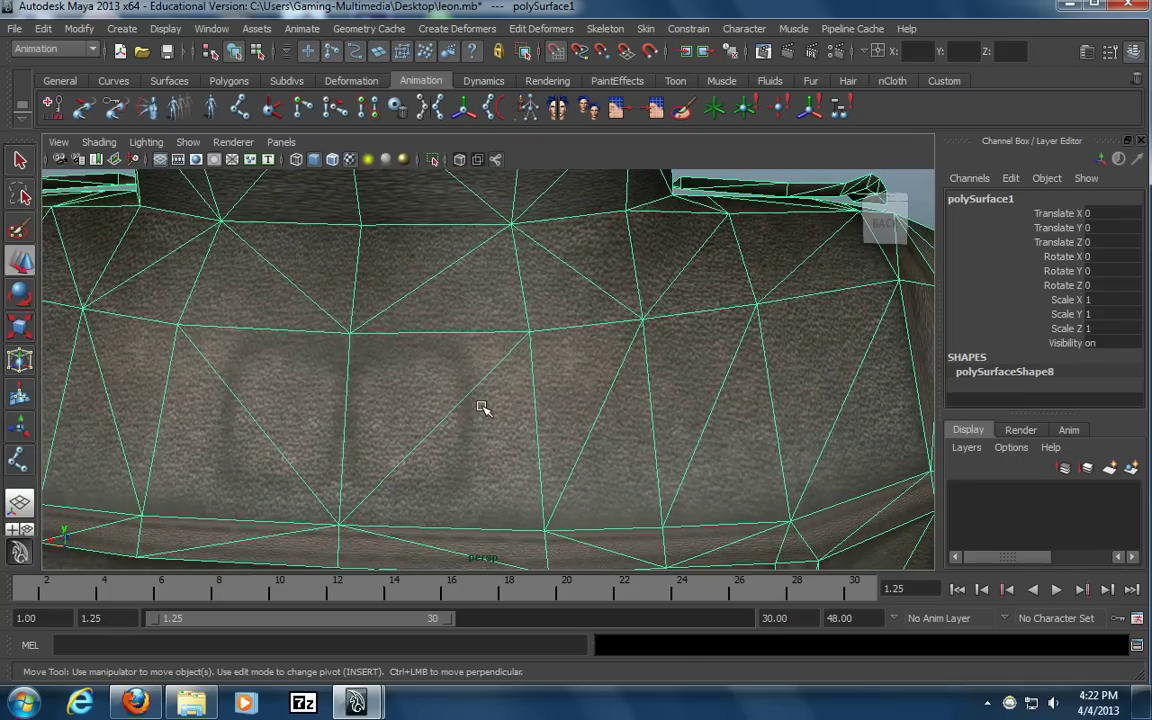
pyautogui.rightClick(352, 330)
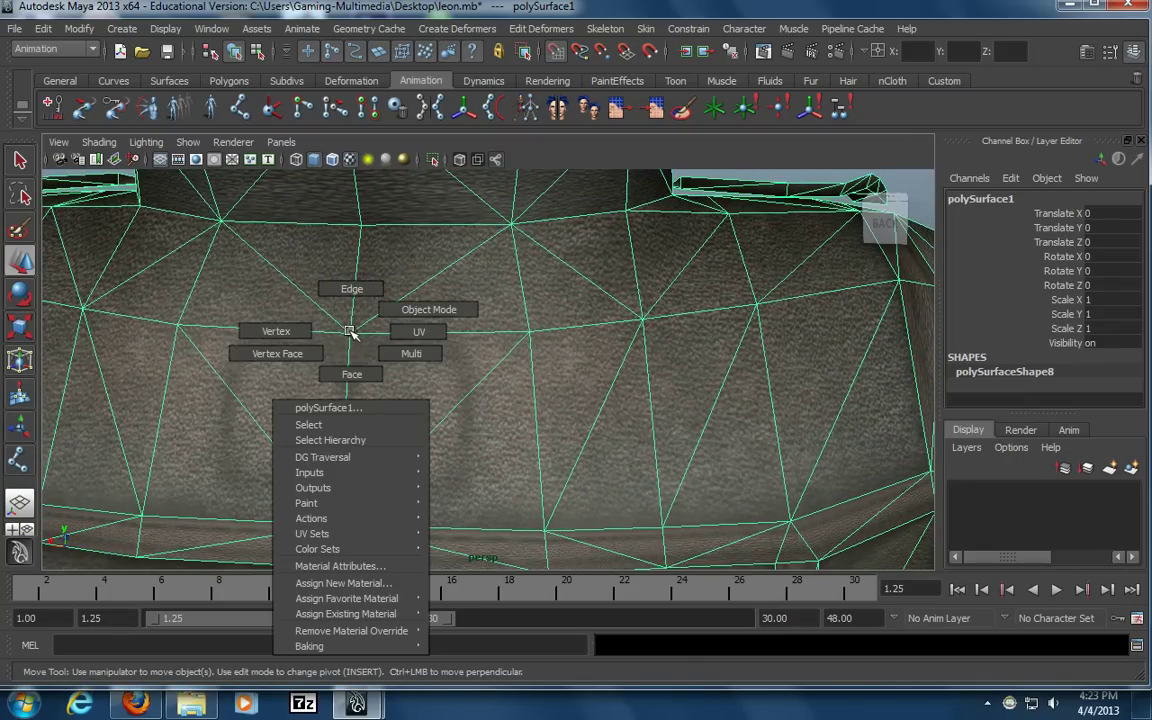
pyautogui.click(307, 328)
pyautogui.click(349, 332)
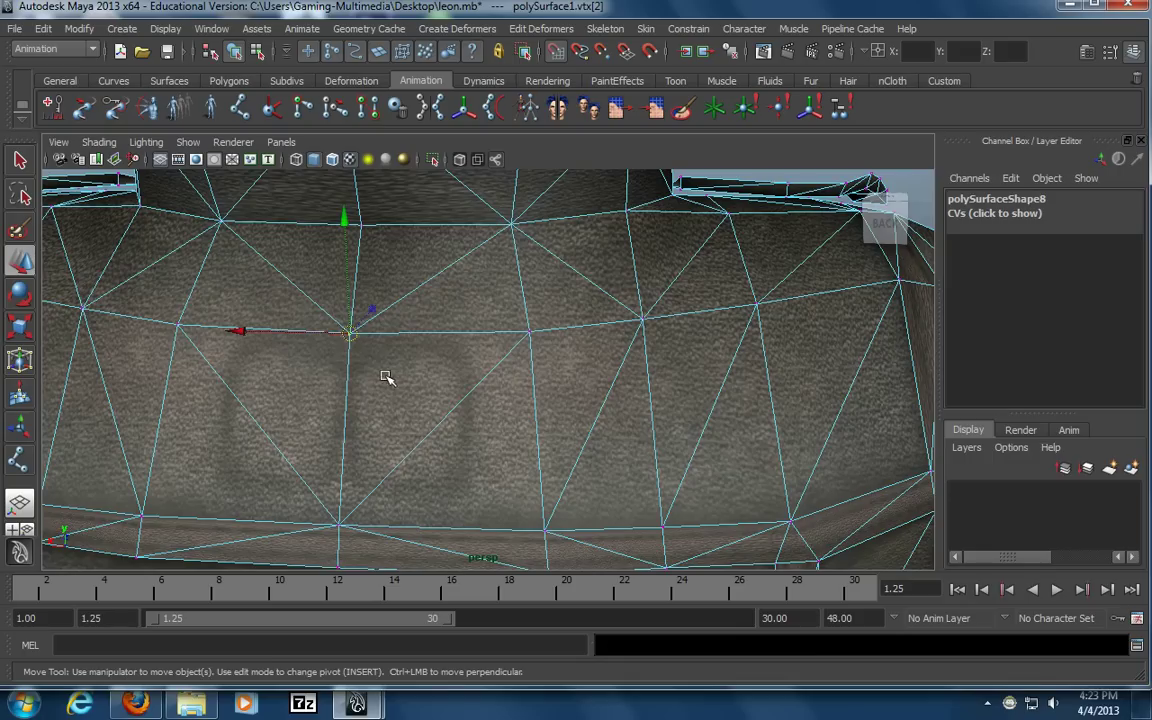
# Turn off grid snapping and test-move the upper-back seam vertex to check whether the halves are joined
pyautogui.moveTo(350, 339); pyautogui.dragTo(274, 371)
pyautogui.hotkey('ctrl', 'z')
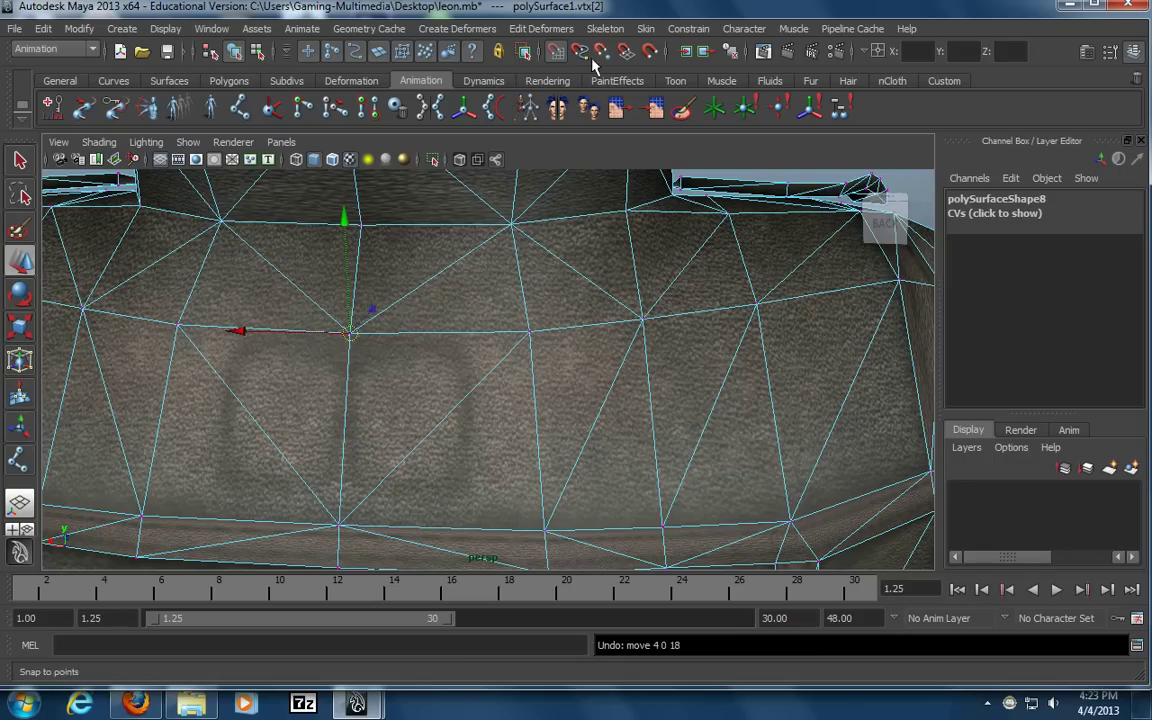
pyautogui.click(560, 54)
pyautogui.moveTo(340, 327); pyautogui.dragTo(332, 321)
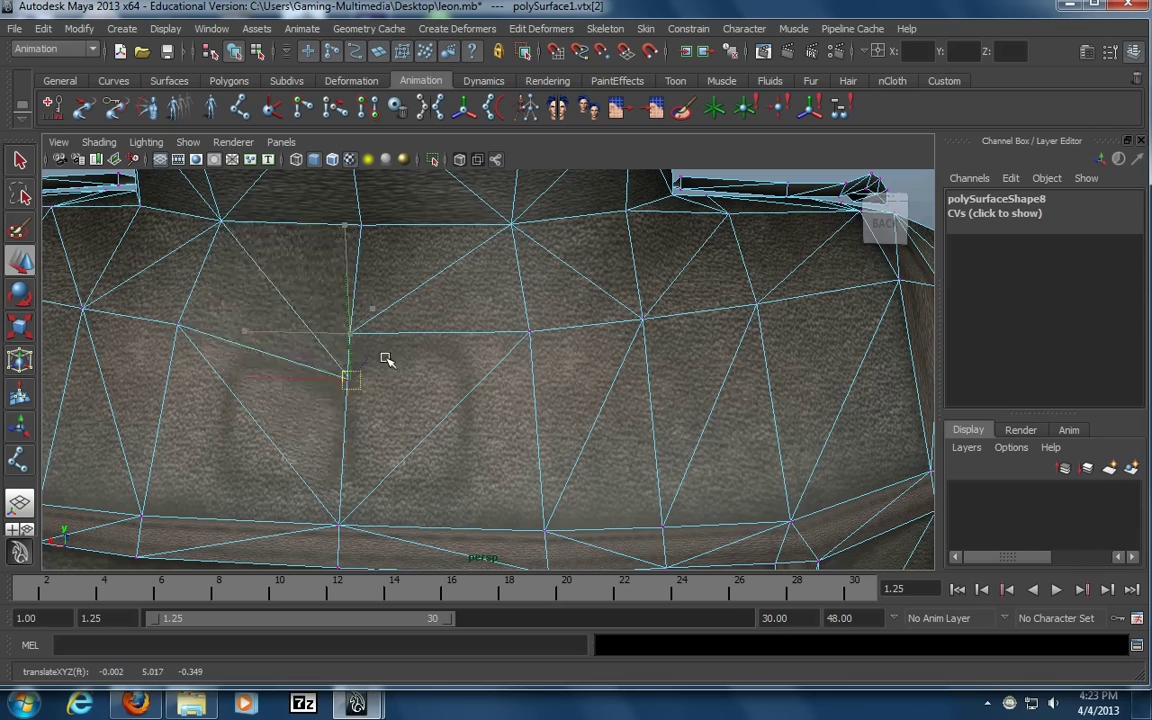
pyautogui.hotkey('ctrl', 'z')
pyautogui.moveTo(354, 337); pyautogui.dragTo(362, 336)
# Select every vertex along the jacket's centre seam, from collar to hem, in the wireframe front view
pyautogui.keyDown('alt'); pyautogui.moveTo(379, 379); pyautogui.dragTo(205, 365); pyautogui.keyUp('alt')
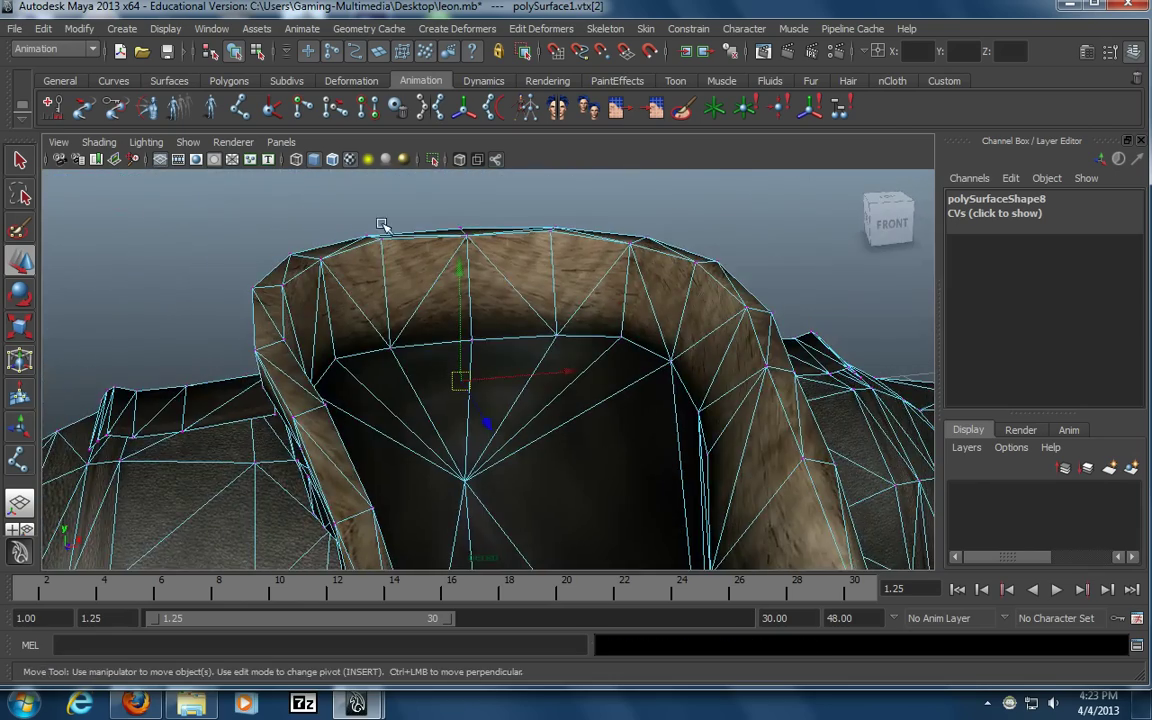
pyautogui.click(399, 206)
pyautogui.keyDown('alt'); pyautogui.moveTo(399, 206); pyautogui.dragTo(590, 271); pyautogui.keyUp('alt')
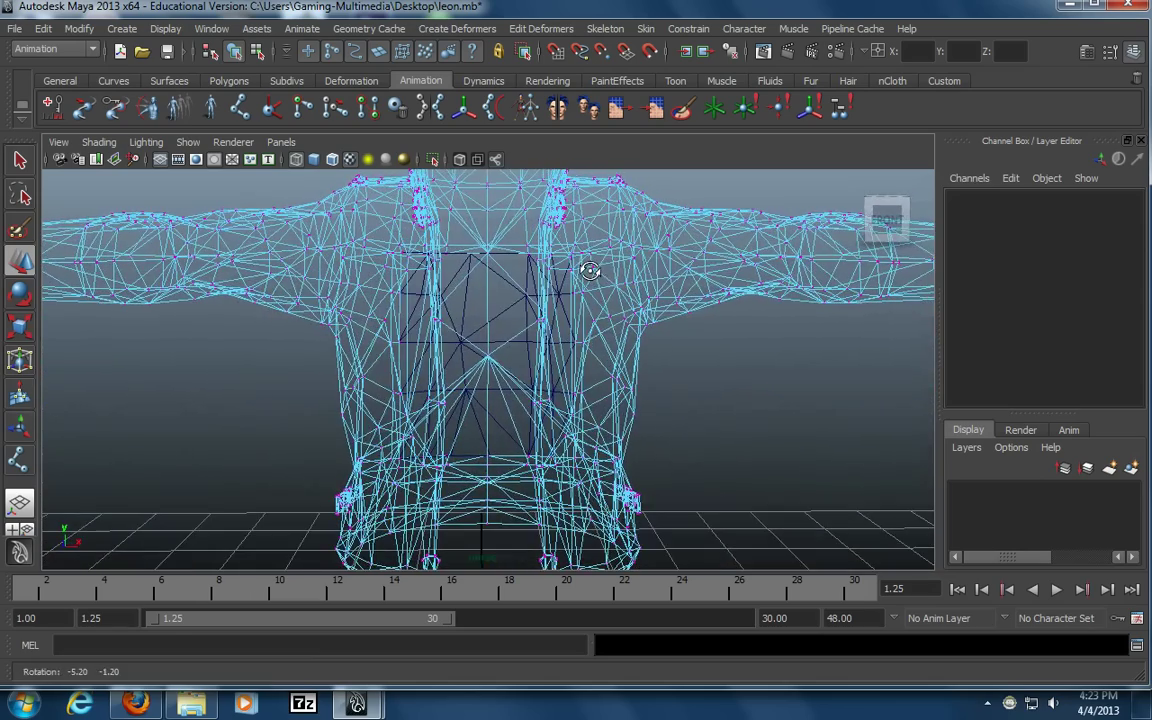
pyautogui.press('space')
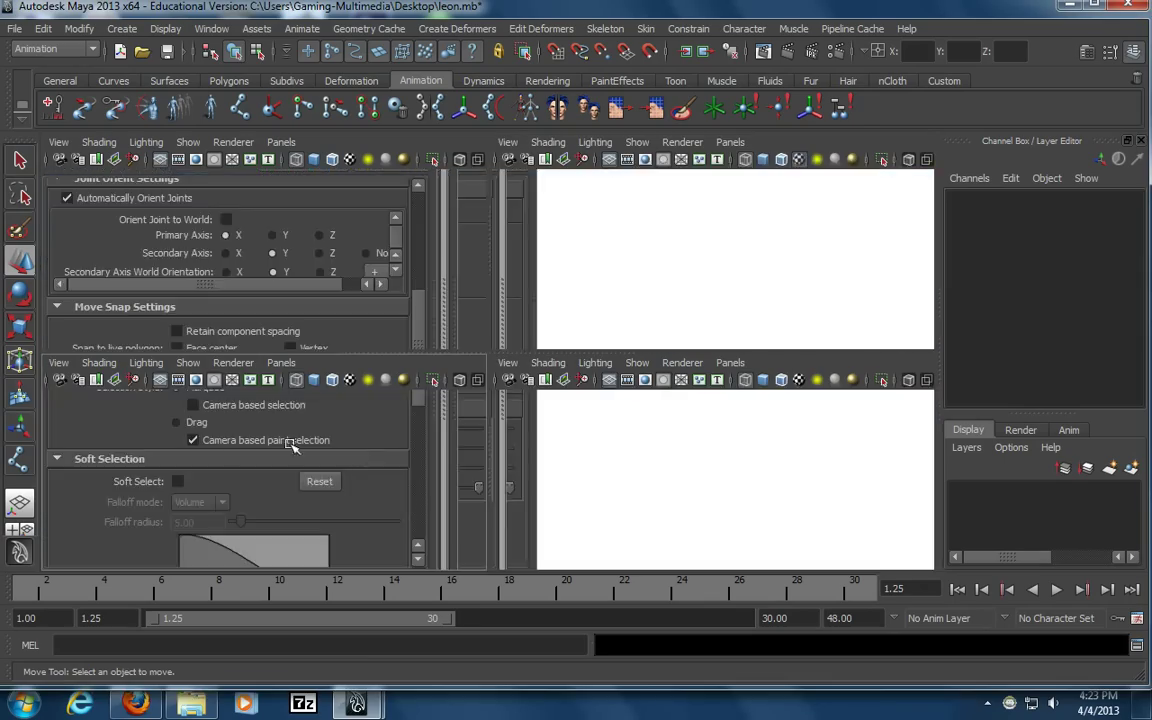
pyautogui.press('space')
pyautogui.keyDown('alt'); pyautogui.moveTo(406, 442); pyautogui.dragTo(706, 424, button='right'); pyautogui.keyUp('alt')
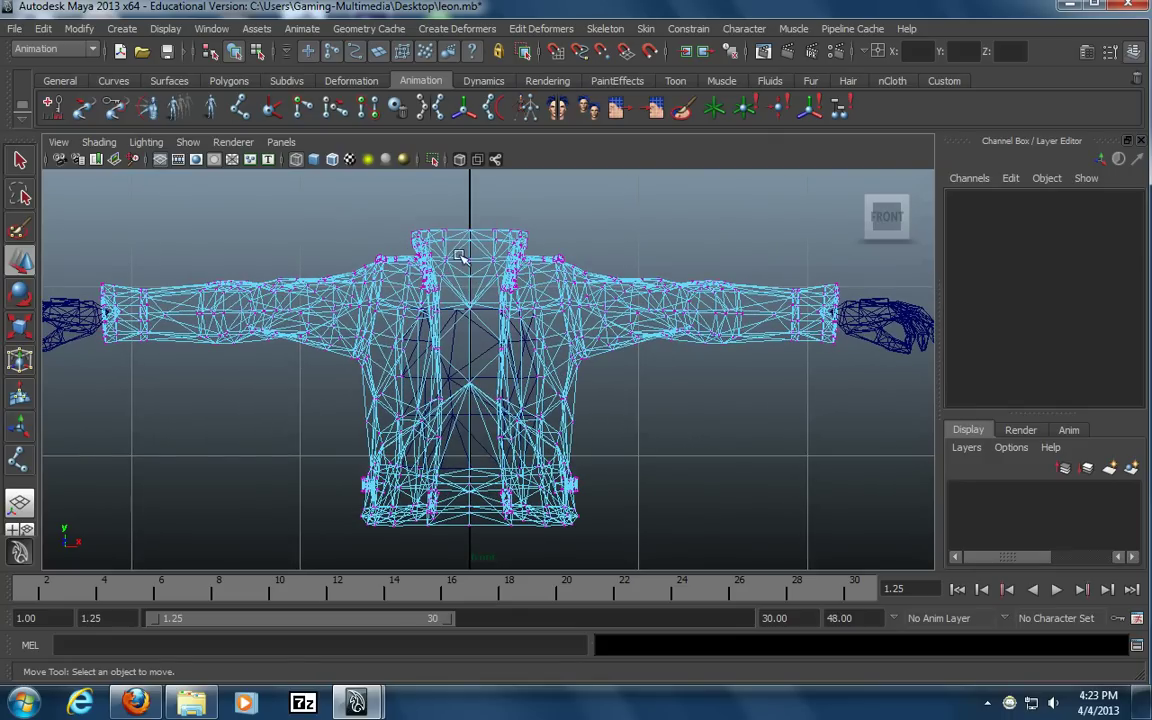
pyautogui.moveTo(466, 512); pyautogui.dragTo(478, 545)
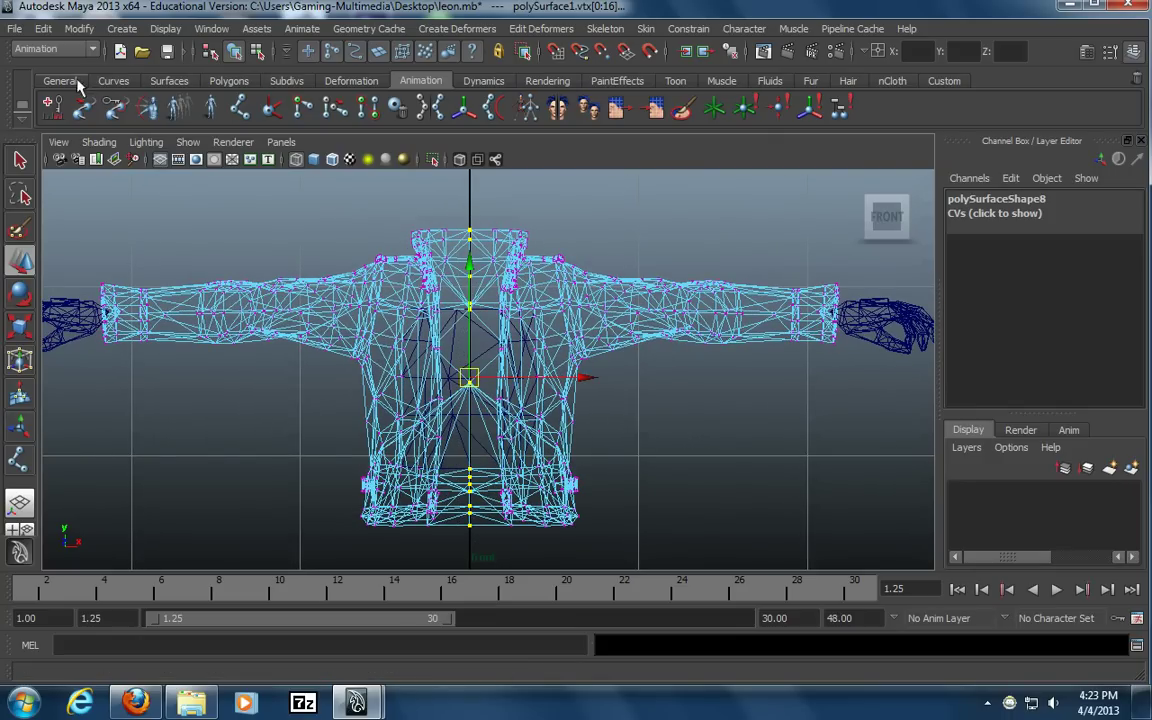
# Merge the selected centre-seam vertices of the jacket with a 0.01 distance threshold and clear the selection
pyautogui.click(79, 50)
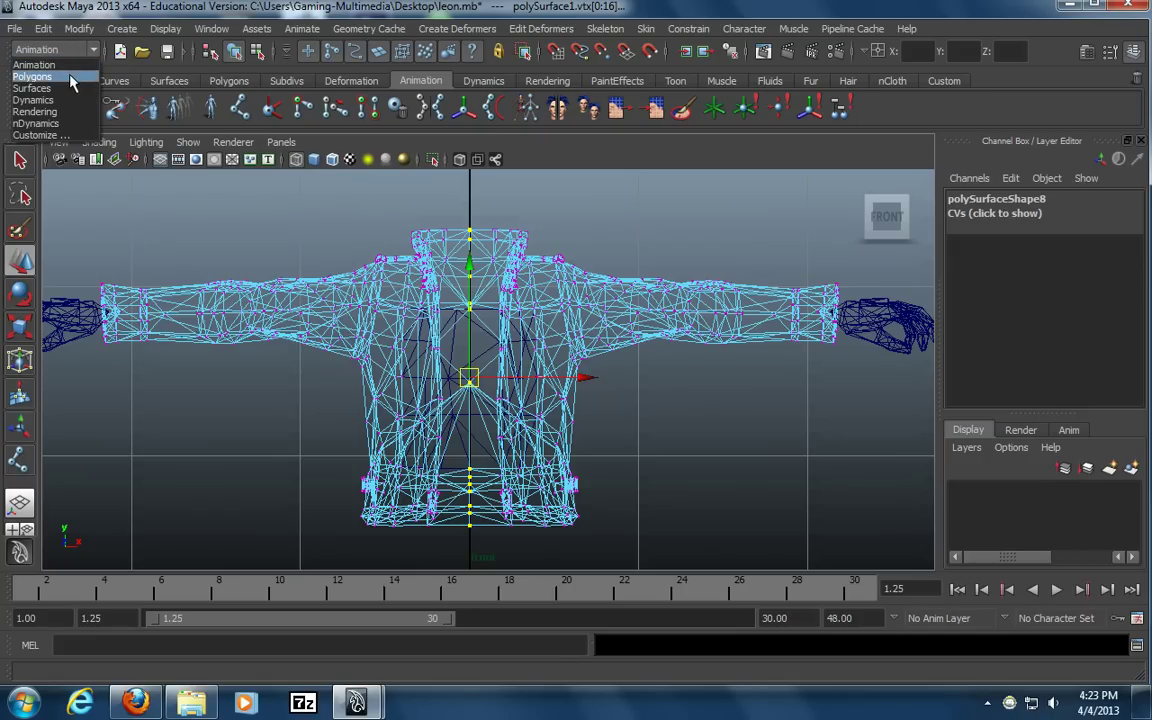
pyautogui.click(71, 77)
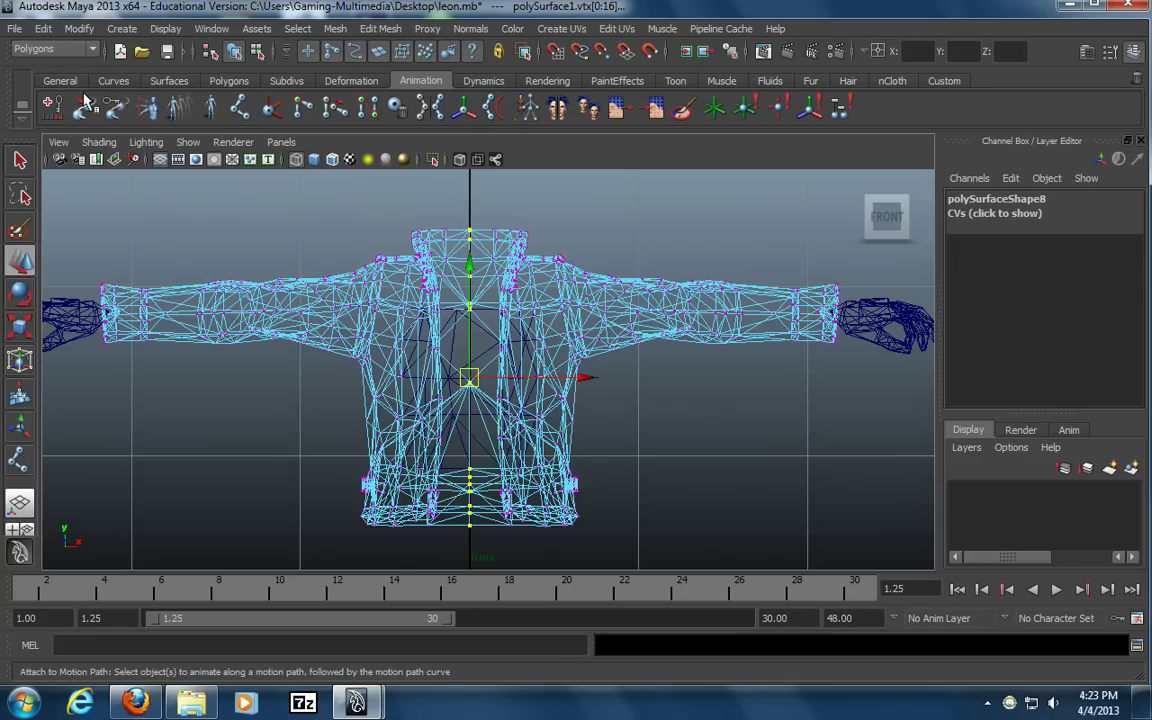
pyautogui.click(60, 49)
pyautogui.click(67, 63)
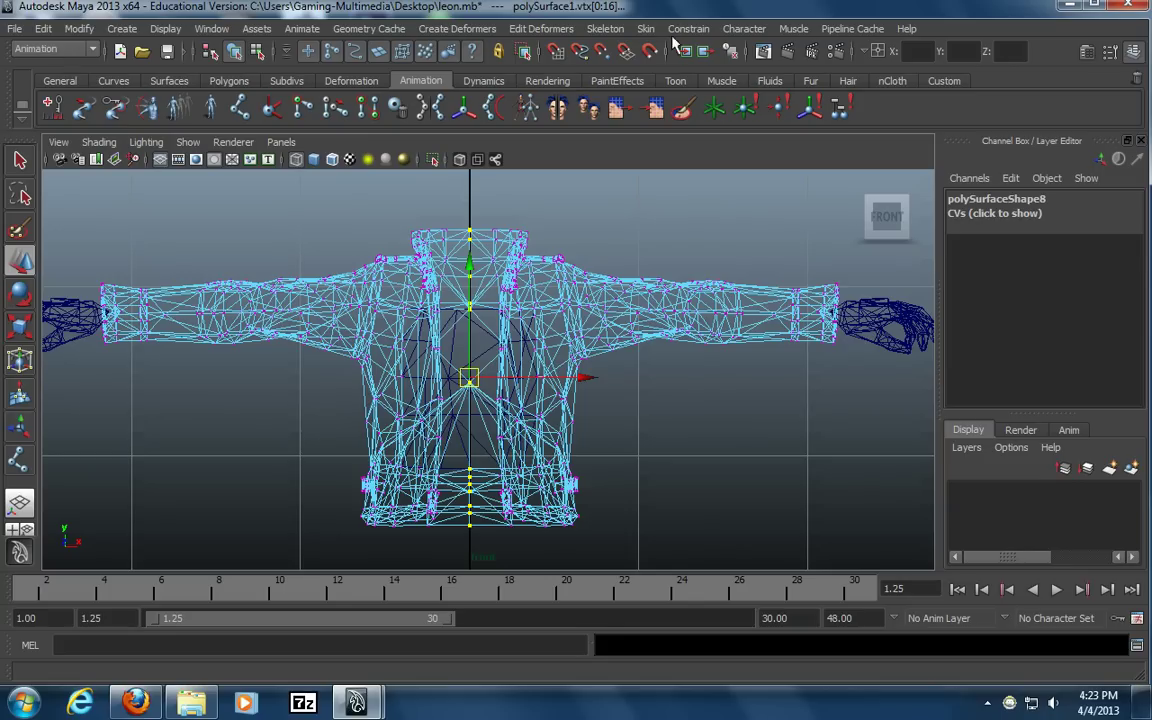
pyautogui.click(229, 82)
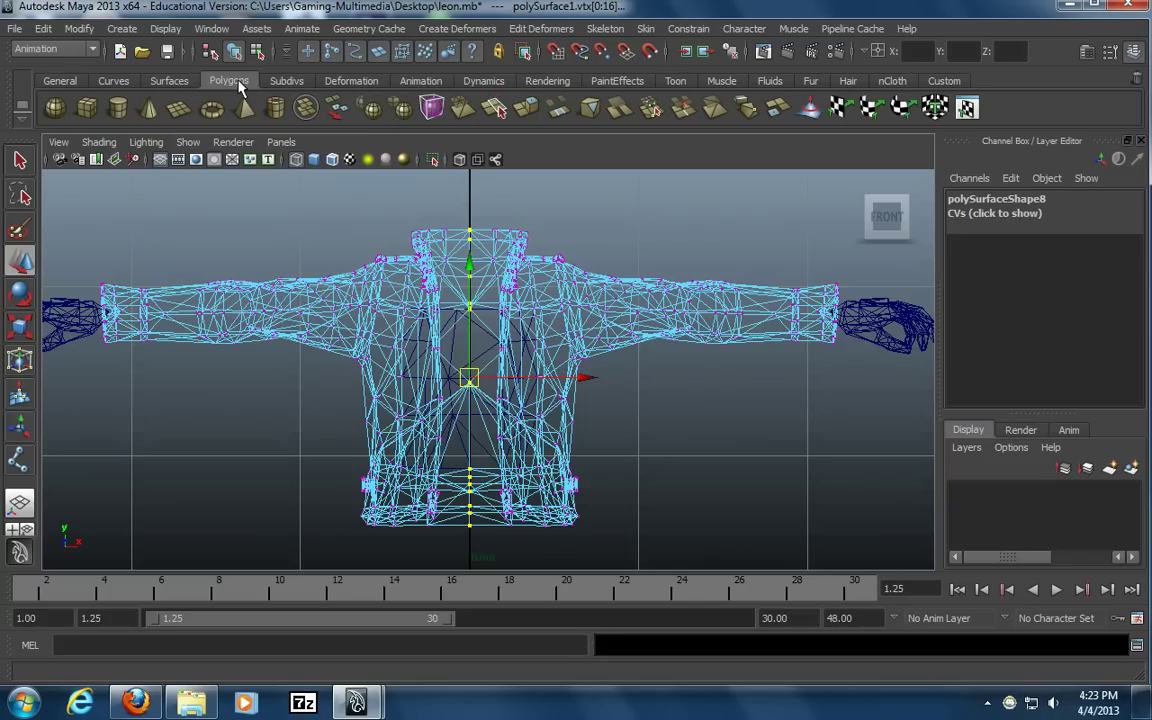
pyautogui.click(655, 113)
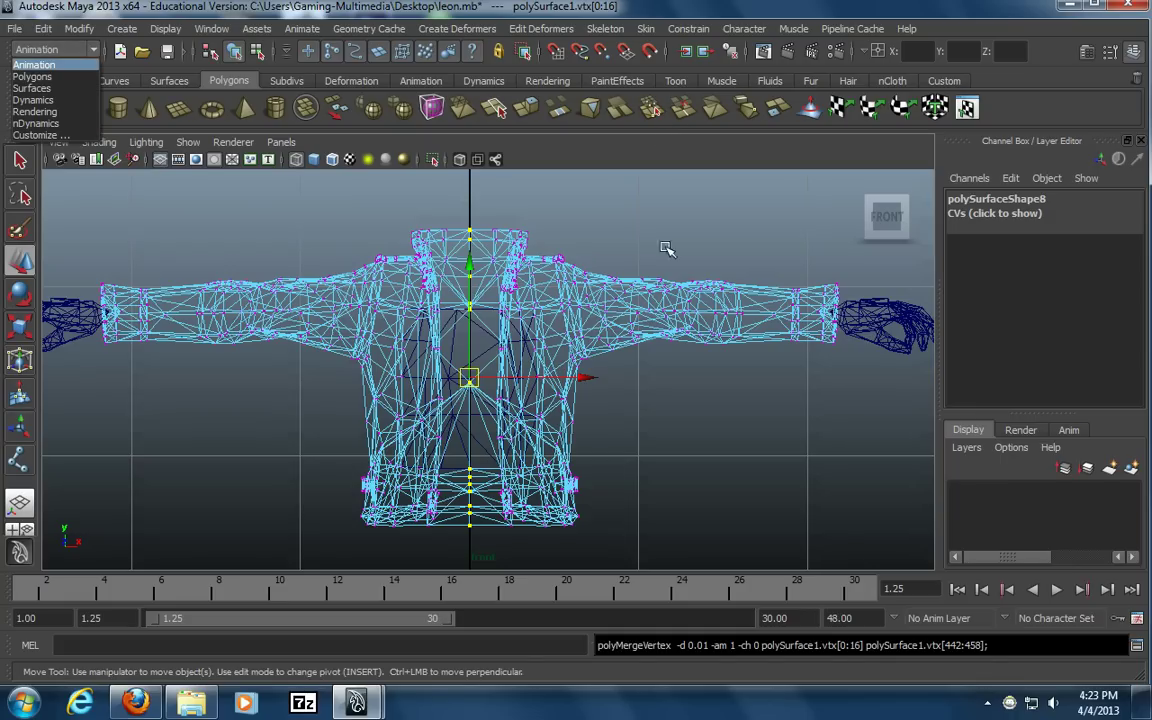
pyautogui.click(665, 228)
# Test-move a seam vertex on the upper back in shaded perspective view, and undo the move
pyautogui.press('space')
pyautogui.press('space')
pyautogui.moveTo(652, 248)
pyautogui.keyDown('alt'); pyautogui.mouseDown()
pyautogui.moveTo(450, 265)
pyautogui.moveTo(599, 265)
pyautogui.mouseUp(); pyautogui.keyUp('alt')
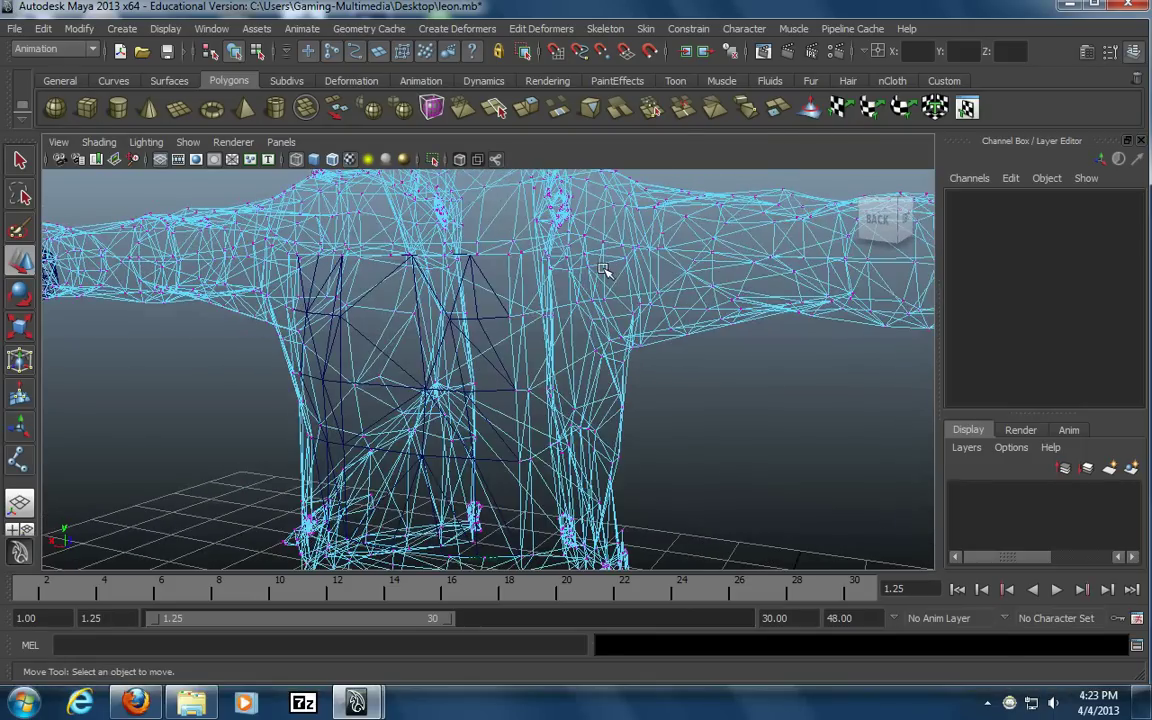
pyautogui.press('5')
pyautogui.keyDown('alt'); pyautogui.moveTo(420, 247); pyautogui.dragTo(463, 288); pyautogui.keyUp('alt')
pyautogui.keyDown('alt'); pyautogui.moveTo(242, 278); pyautogui.dragTo(265, 370, button='middle'); pyautogui.keyUp('alt')
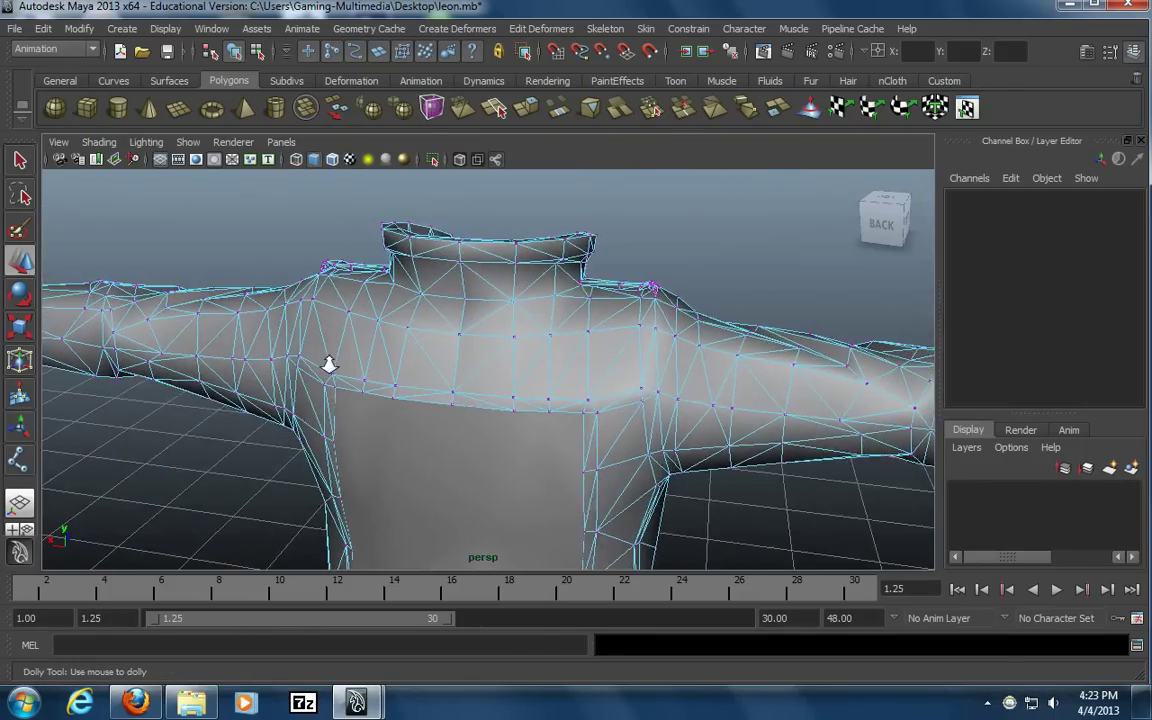
pyautogui.keyDown('alt'); pyautogui.moveTo(265, 370); pyautogui.dragTo(508, 345, button='right'); pyautogui.keyUp('alt')
pyautogui.click(428, 291)
pyautogui.moveTo(426, 296)
pyautogui.mouseDown()
pyautogui.moveTo(388, 319)
pyautogui.moveTo(430, 276)
pyautogui.mouseUp()
pyautogui.hotkey('ctrl', 'z')
pyautogui.keyDown('alt'); pyautogui.moveTo(638, 370); pyautogui.dragTo(482, 358, button='right'); pyautogui.keyUp('alt')
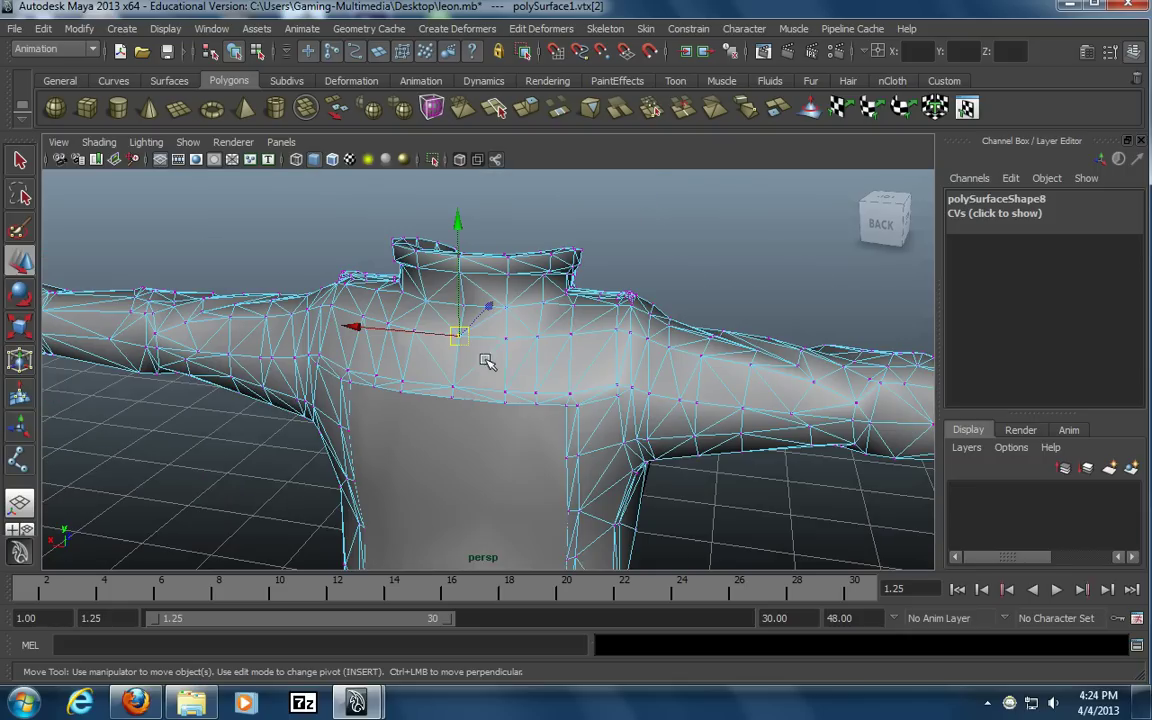
# Restore textured display, test-move the upper-back seam vertex again from a closer view, and undo the move
pyautogui.click(665, 251)
pyautogui.press('6')
pyautogui.keyDown('alt'); pyautogui.moveTo(375, 411); pyautogui.dragTo(463, 355); pyautogui.keyUp('alt')
pyautogui.keyDown('alt'); pyautogui.moveTo(463, 355); pyautogui.dragTo(540, 290, button='right'); pyautogui.keyUp('alt')
pyautogui.click(549, 277)
pyautogui.moveTo(553, 296)
pyautogui.mouseDown()
pyautogui.moveTo(514, 309)
pyautogui.moveTo(545, 291)
pyautogui.mouseUp()
pyautogui.hotkey('ctrl', 'z')
pyautogui.click(803, 200)
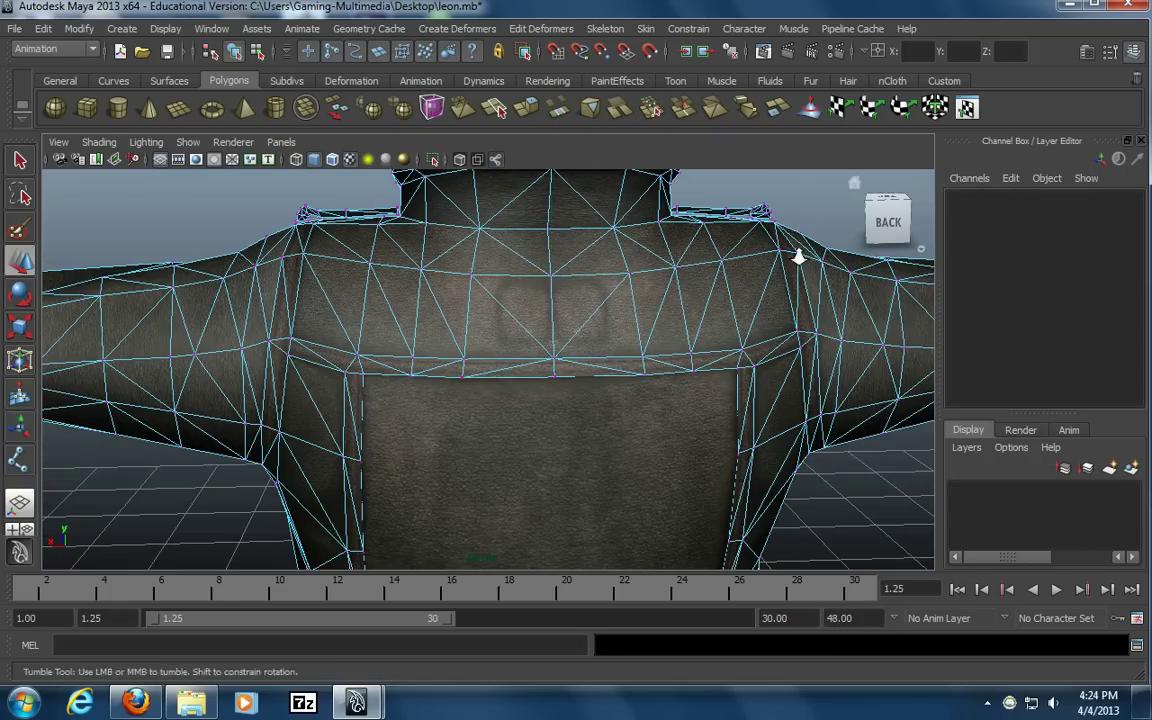
# Return from vertex editing to object selection with the whole jacket in view
pyautogui.press('a')
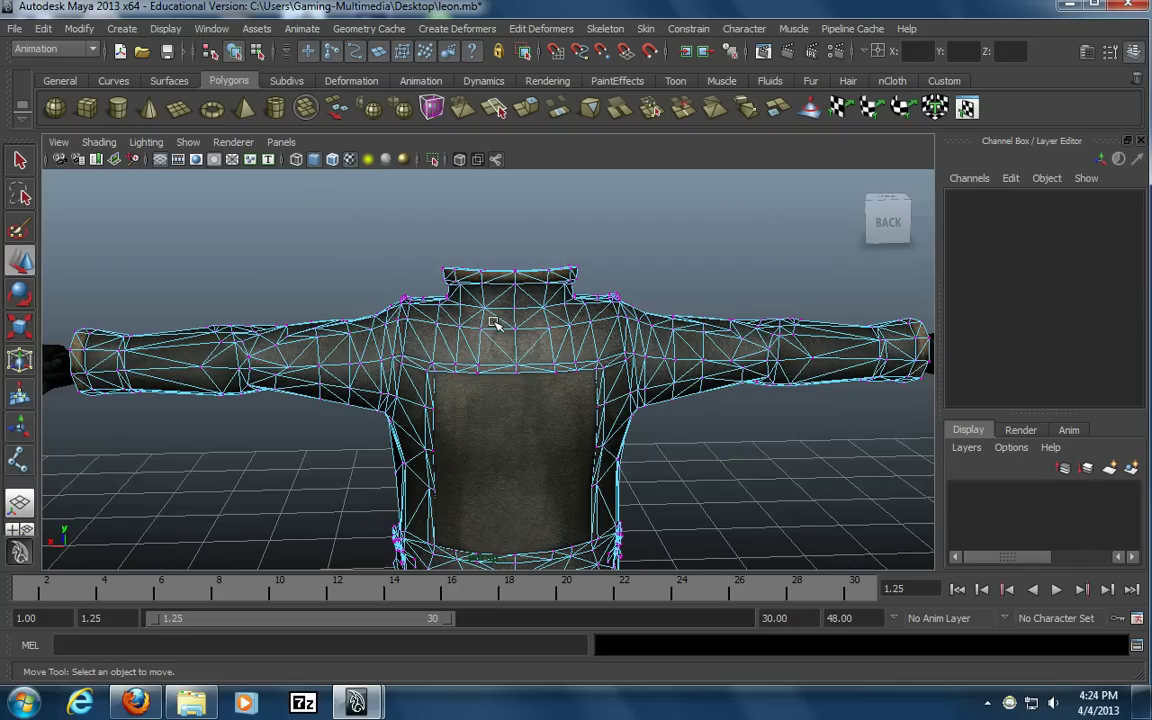
pyautogui.click(232, 54)
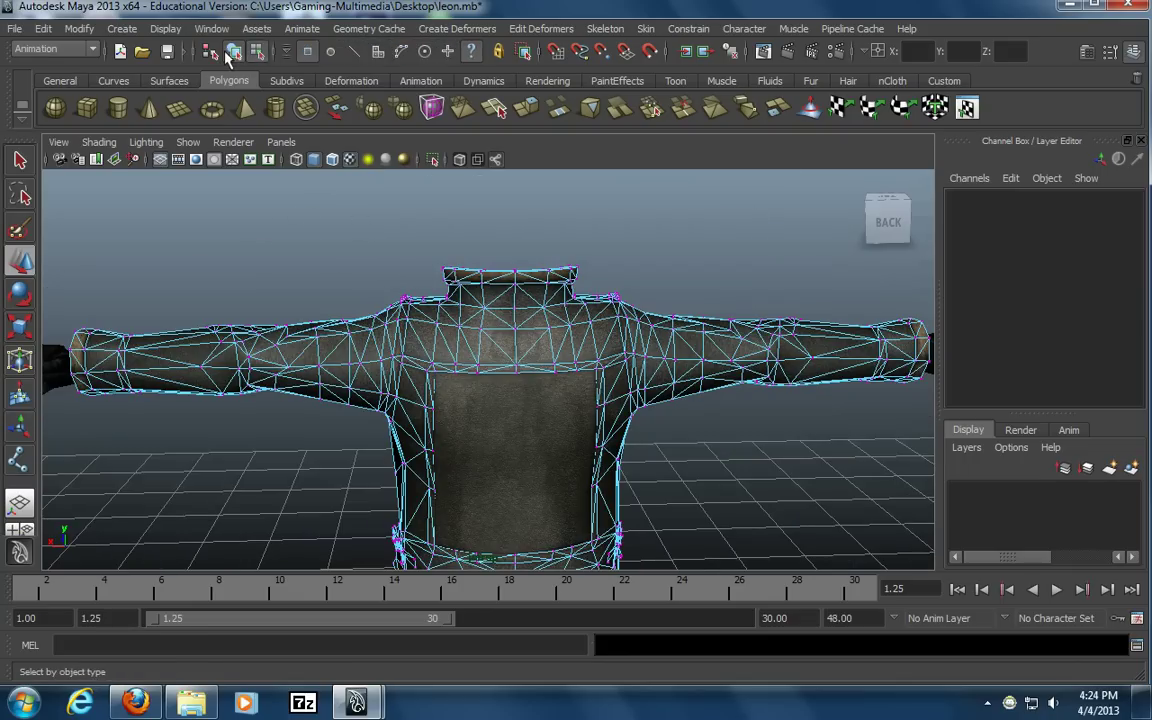
pyautogui.click(309, 244)
pyautogui.keyDown('alt'); pyautogui.moveTo(410, 260); pyautogui.dragTo(324, 263, button='right'); pyautogui.keyUp('alt')
pyautogui.keyDown('alt'); pyautogui.moveTo(324, 263); pyautogui.dragTo(357, 298); pyautogui.keyUp('alt')
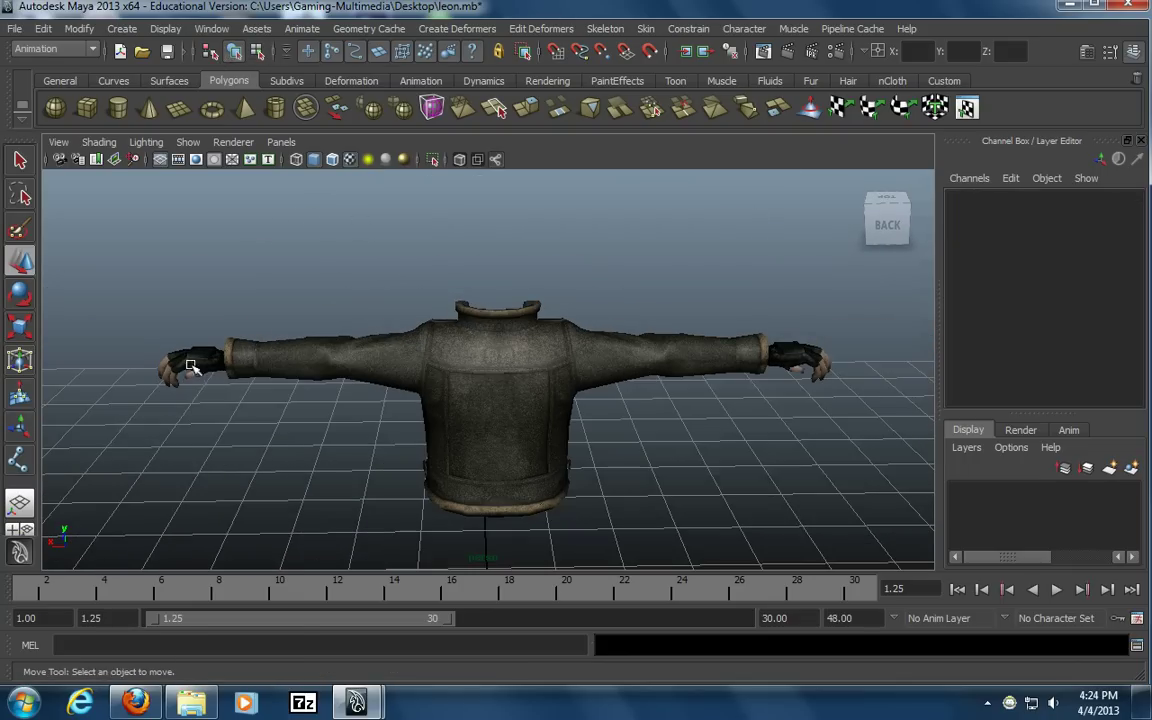
# Examine both gloved hands and the open front of the jacket down to the hem
pyautogui.click(191, 372)
pyautogui.keyDown('alt'); pyautogui.moveTo(211, 401); pyautogui.dragTo(368, 324); pyautogui.keyUp('alt')
pyautogui.click(207, 383)
pyautogui.click(298, 299)
pyautogui.click(489, 342)
pyautogui.keyDown('alt'); pyautogui.moveTo(489, 342); pyautogui.dragTo(458, 368); pyautogui.keyUp('alt')
pyautogui.keyDown('alt'); pyautogui.moveTo(460, 368); pyautogui.dragTo(385, 366, button='middle'); pyautogui.keyUp('alt')
pyautogui.keyDown('alt'); pyautogui.moveTo(385, 366); pyautogui.dragTo(800, 335, button='right'); pyautogui.keyUp('alt')
pyautogui.keyDown('alt'); pyautogui.moveTo(530, 402); pyautogui.dragTo(550, 404); pyautogui.keyUp('alt')
pyautogui.click(622, 424)
pyautogui.keyDown('alt'); pyautogui.moveTo(622, 424); pyautogui.dragTo(609, 357, button='middle'); pyautogui.keyUp('alt')
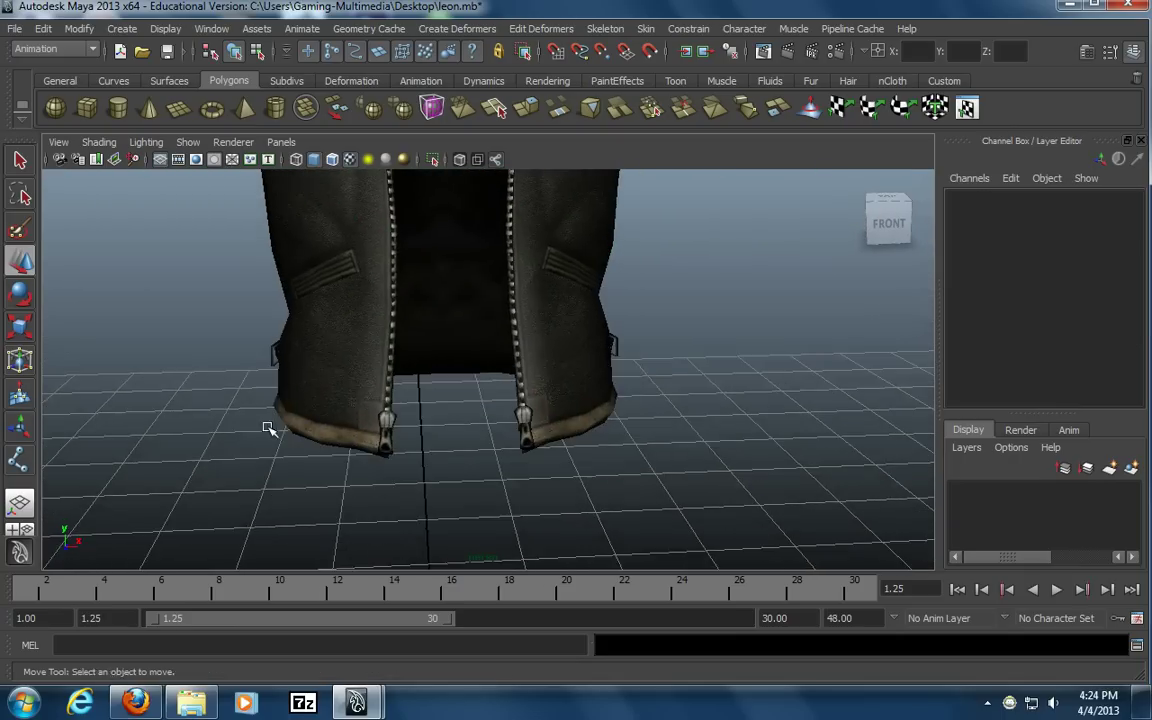
# Examine the zipper pulls at the hem on both sides of the jacket front
pyautogui.keyDown('alt'); pyautogui.moveTo(268, 428); pyautogui.dragTo(459, 413, button='right'); pyautogui.keyUp('alt')
pyautogui.keyDown('alt'); pyautogui.moveTo(459, 413); pyautogui.dragTo(309, 399); pyautogui.keyUp('alt')
pyautogui.keyDown('alt'); pyautogui.moveTo(309, 399); pyautogui.dragTo(318, 310, button='middle'); pyautogui.keyUp('alt')
pyautogui.keyDown('alt'); pyautogui.moveTo(190, 316); pyautogui.dragTo(351, 383, button='right'); pyautogui.keyUp('alt')
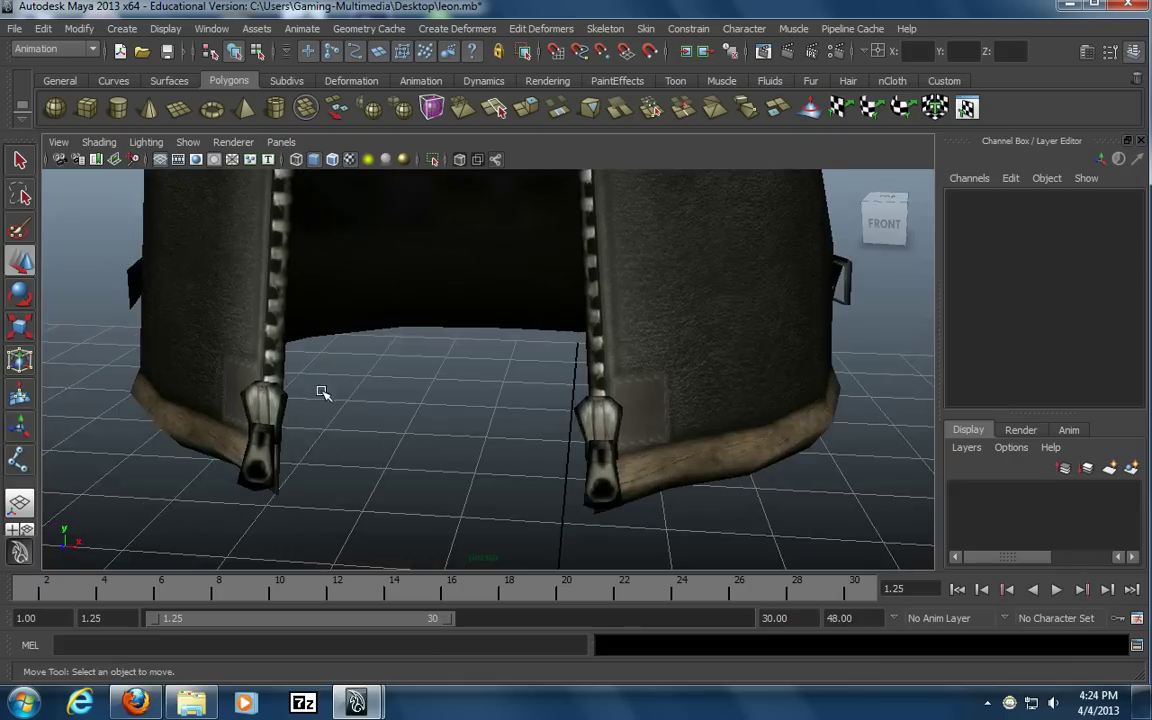
pyautogui.keyDown('alt'); pyautogui.moveTo(351, 383); pyautogui.dragTo(373, 378); pyautogui.keyUp('alt')
pyautogui.click(308, 422)
pyautogui.keyDown('alt'); pyautogui.moveTo(309, 424); pyautogui.dragTo(432, 426); pyautogui.keyUp('alt')
pyautogui.keyDown('alt'); pyautogui.moveTo(432, 426); pyautogui.dragTo(376, 398, button='middle'); pyautogui.keyUp('alt')
pyautogui.rightClick(408, 364)
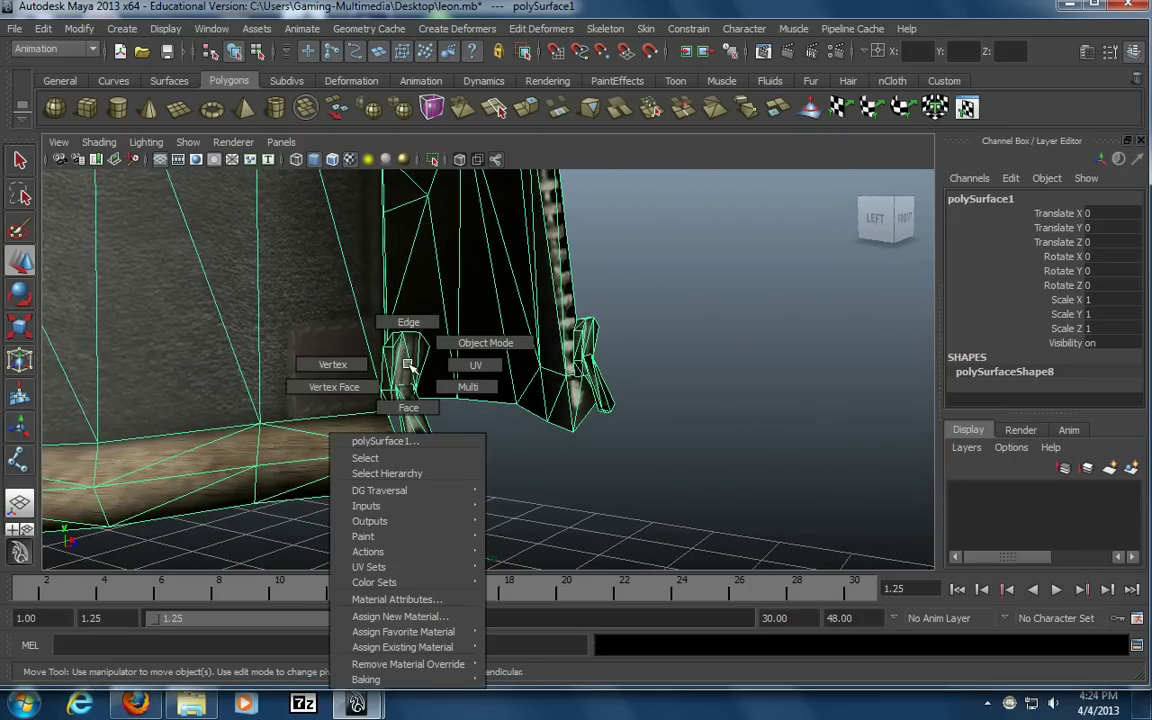
pyautogui.click(707, 463)
pyautogui.keyDown('alt'); pyautogui.moveTo(707, 463); pyautogui.dragTo(595, 476); pyautogui.keyUp('alt')
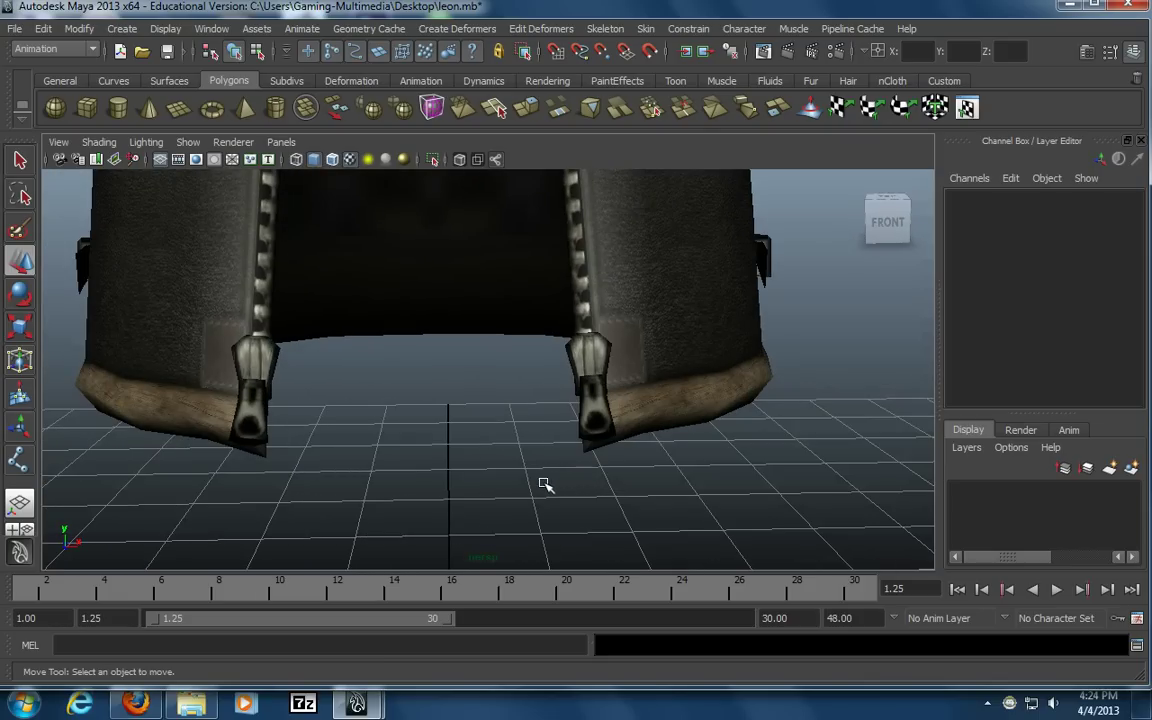
pyautogui.moveTo(460, 453)
pyautogui.keyDown('alt'); pyautogui.mouseDown()
pyautogui.moveTo(470, 465)
pyautogui.moveTo(311, 463)
pyautogui.moveTo(394, 456)
pyautogui.moveTo(363, 465)
pyautogui.moveTo(340, 440)
pyautogui.moveTo(359, 436)
pyautogui.moveTo(398, 477)
pyautogui.moveTo(360, 432)
pyautogui.moveTo(545, 447)
pyautogui.moveTo(445, 455)
pyautogui.mouseUp(); pyautogui.keyUp('alt')
pyautogui.keyDown('alt'); pyautogui.moveTo(597, 447); pyautogui.dragTo(512, 431, button='middle'); pyautogui.keyUp('alt')
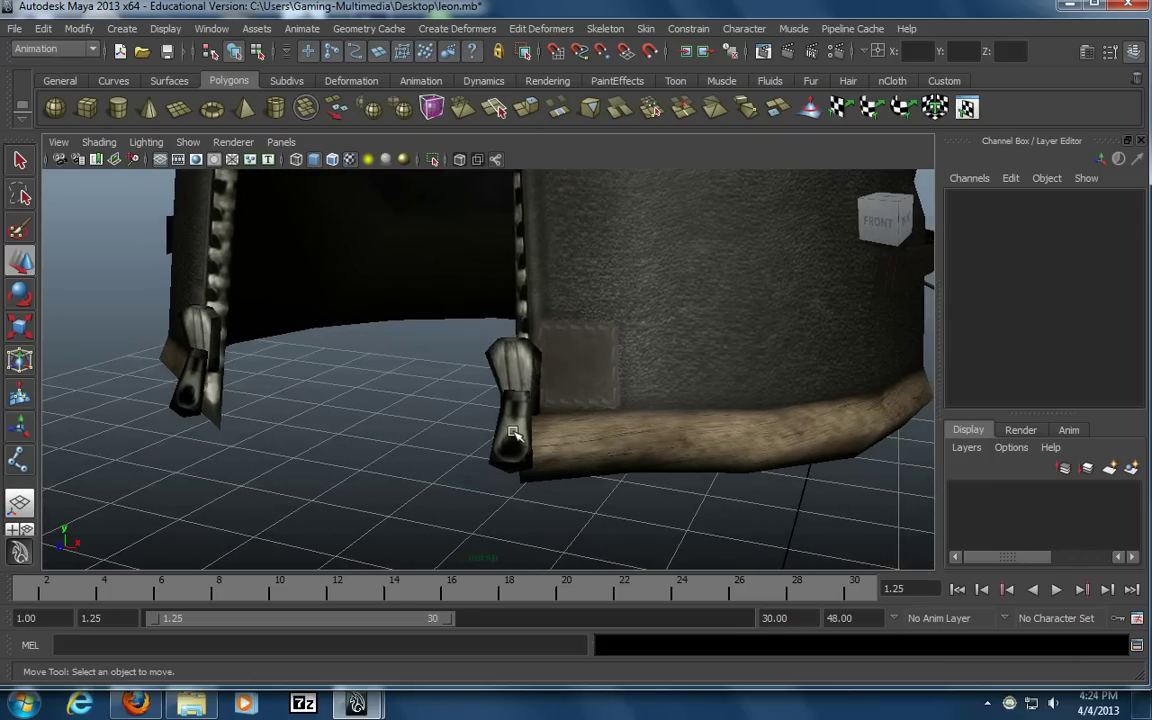
# Select all faces of the zipper pull on the positive X side of the jacket front and delete them
pyautogui.click(490, 378)
pyautogui.rightClick(497, 346)
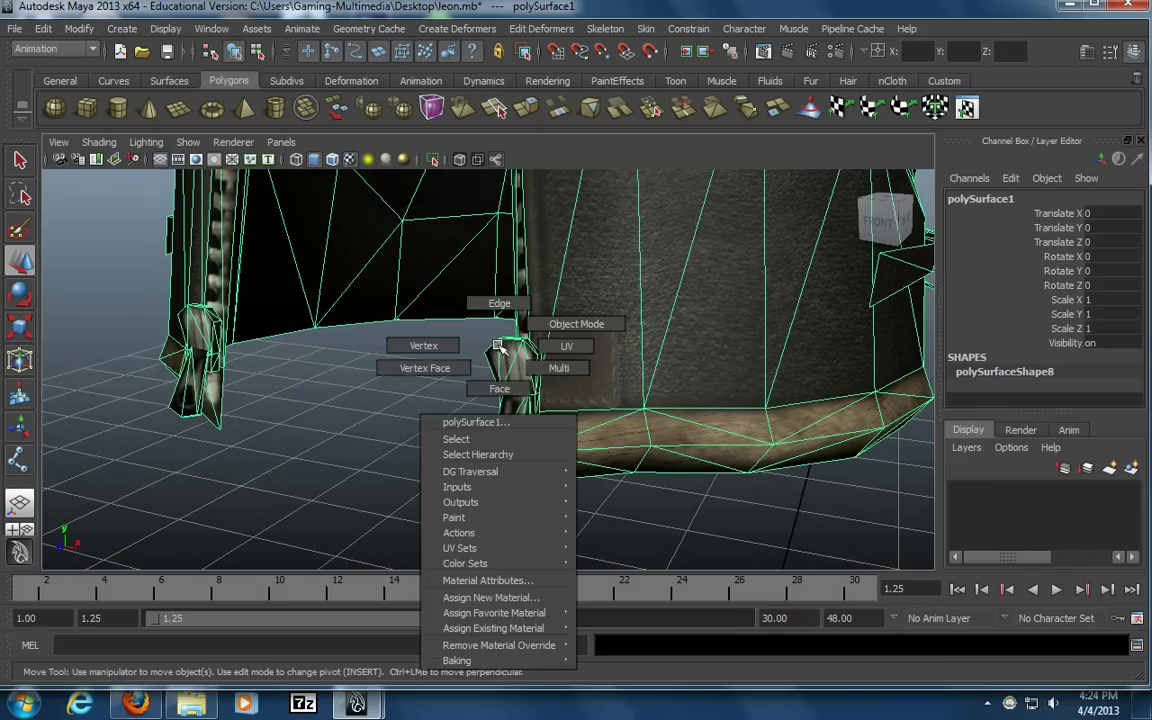
pyautogui.click(499, 388)
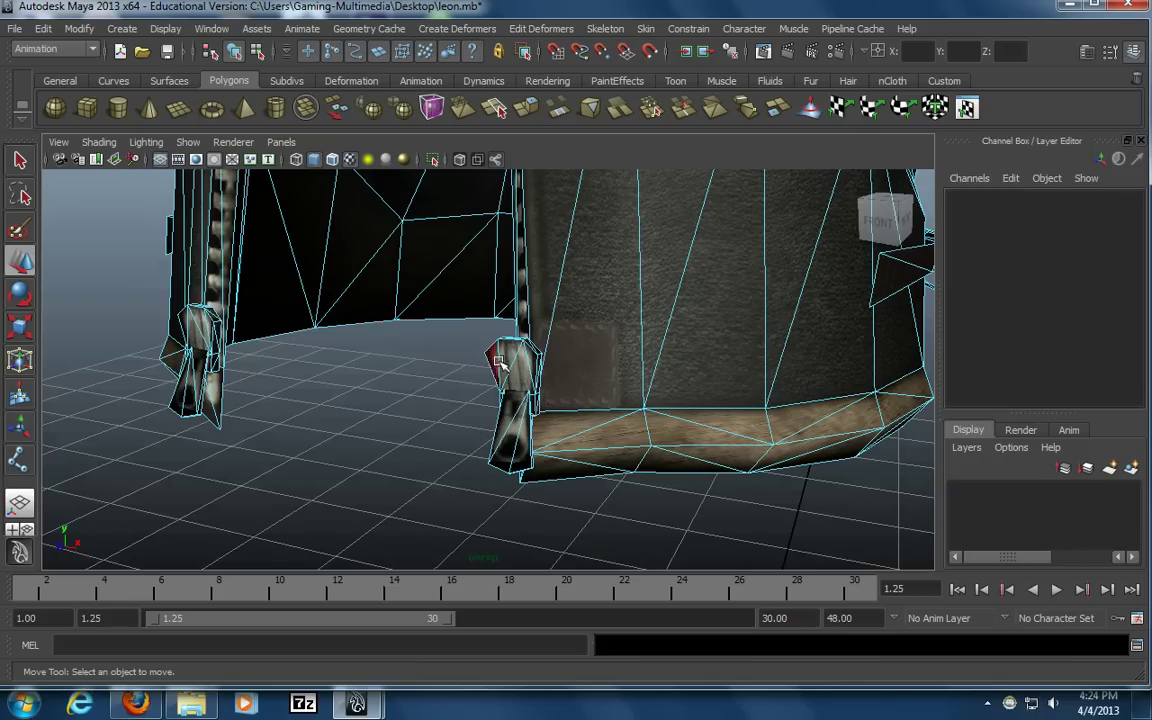
pyautogui.click(505, 358)
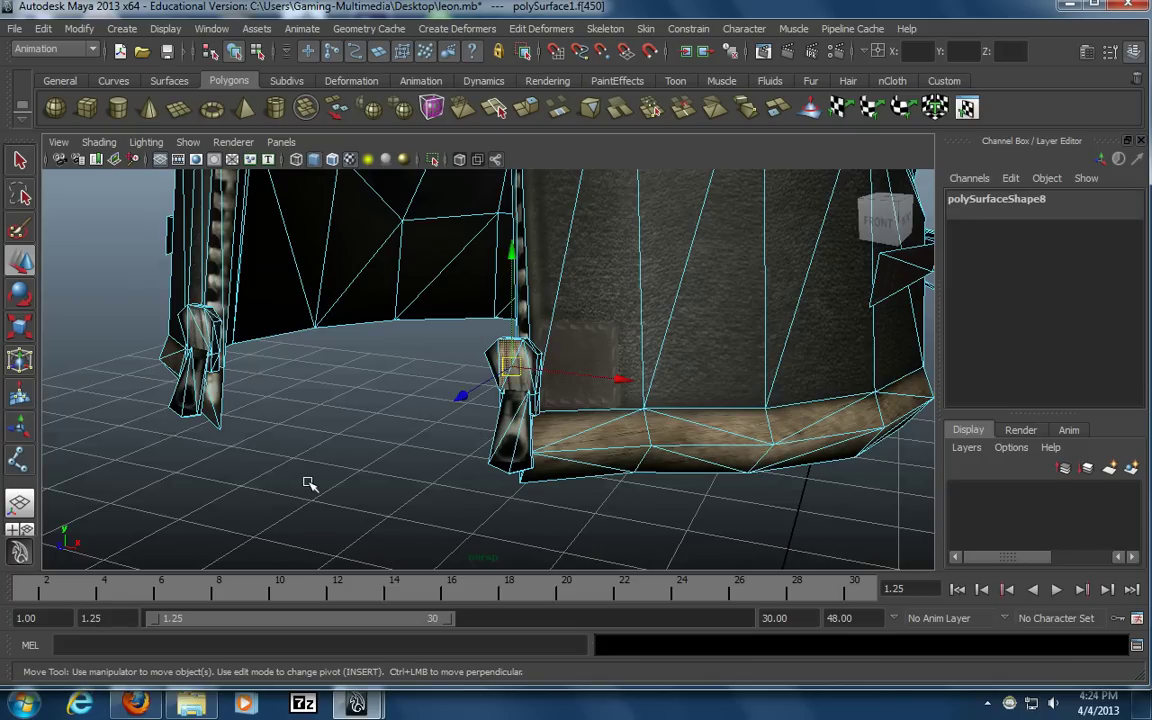
pyautogui.hotkey('shift', '.')
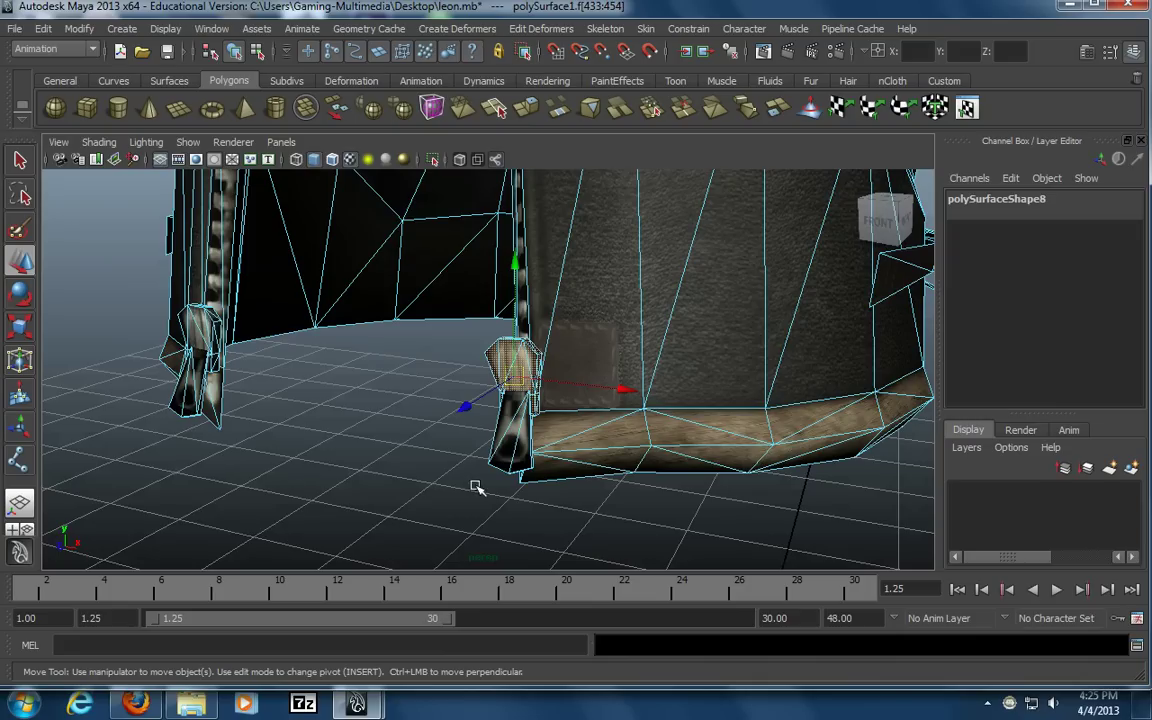
pyautogui.keyDown('shift'); pyautogui.click(507, 459); pyautogui.keyUp('shift')
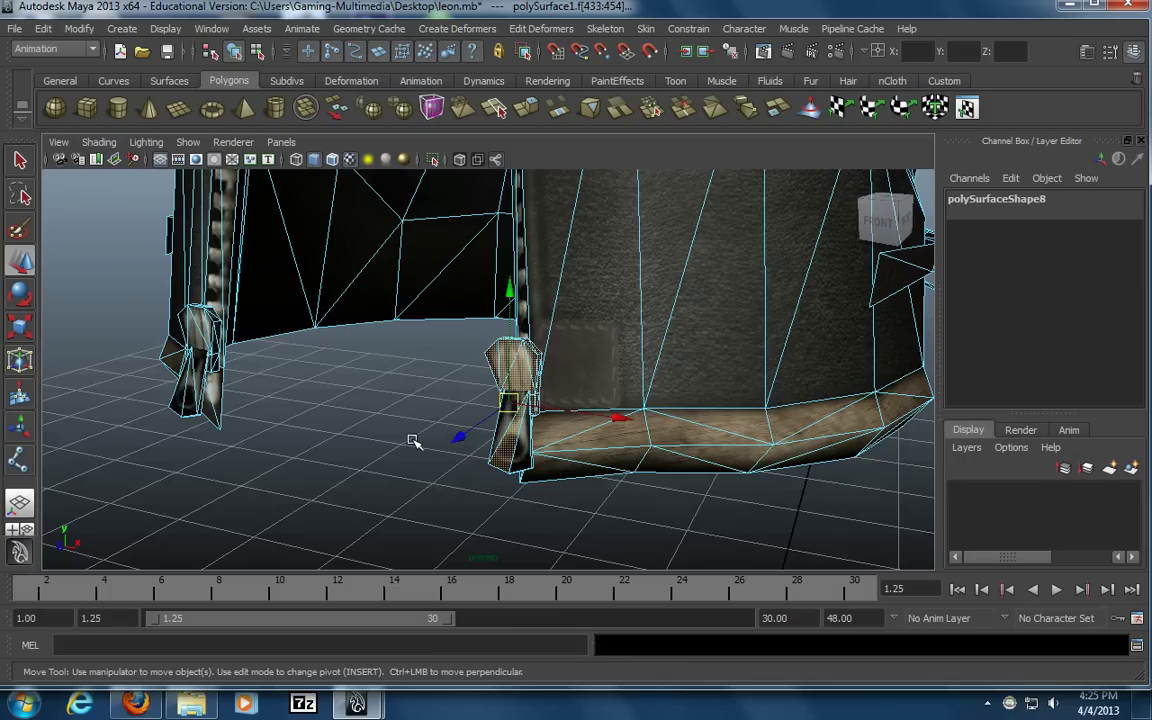
pyautogui.hotkey('shift', '.')
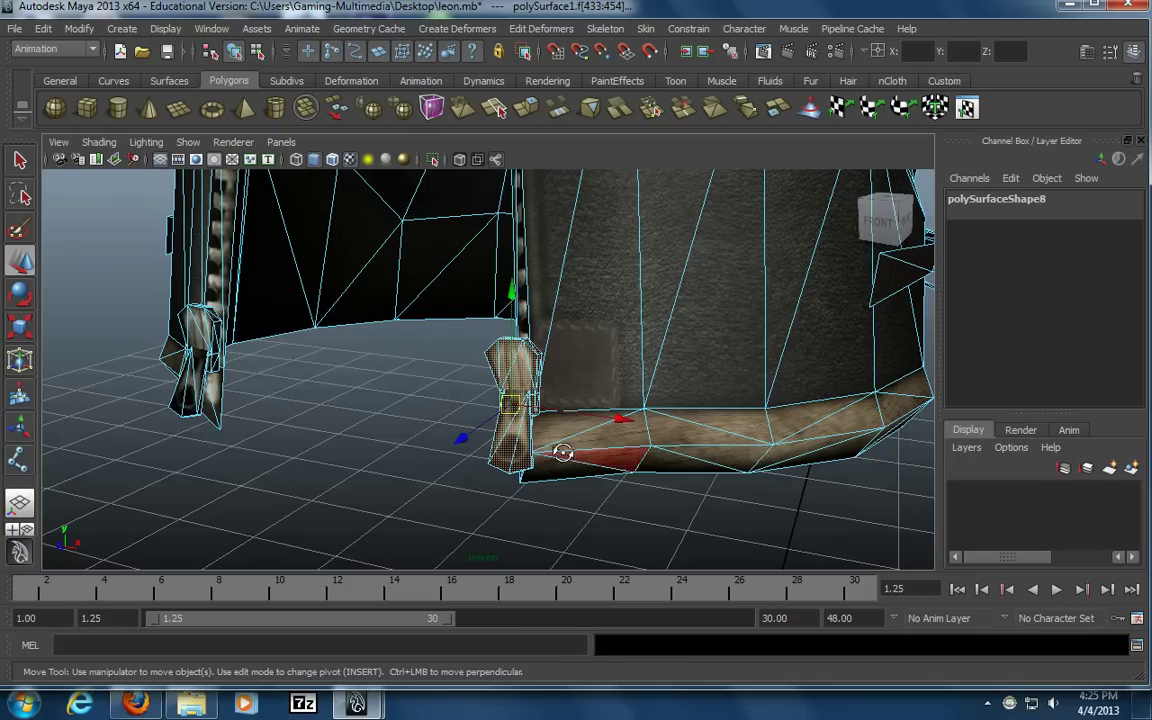
pyautogui.keyDown('alt'); pyautogui.moveTo(561, 452); pyautogui.dragTo(526, 455); pyautogui.keyUp('alt')
pyautogui.keyDown('alt'); pyautogui.moveTo(637, 477); pyautogui.dragTo(484, 378); pyautogui.keyUp('alt')
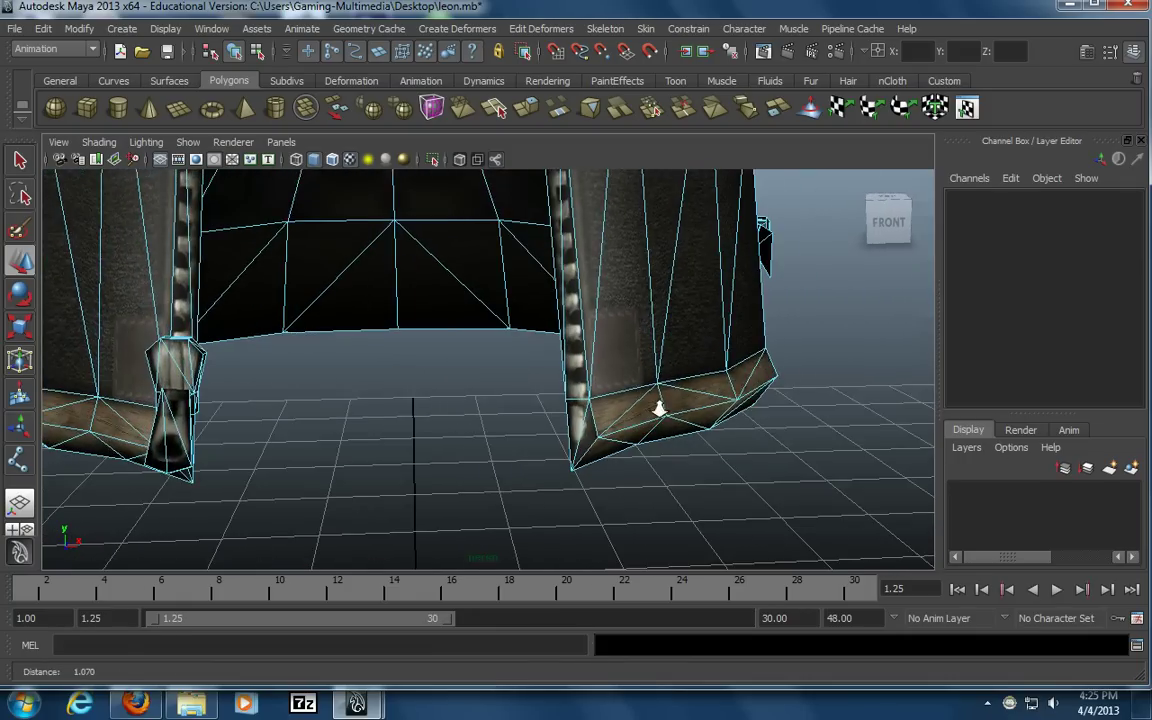
# Return to object selection and check the whole jacket from the front as one mesh
pyautogui.keyDown('alt'); pyautogui.moveTo(658, 406); pyautogui.dragTo(480, 300, button='right'); pyautogui.keyUp('alt')
pyautogui.click(257, 52)
pyautogui.click(236, 52)
pyautogui.click(748, 468)
pyautogui.keyDown('alt'); pyautogui.moveTo(748, 468); pyautogui.dragTo(480, 404, button='right'); pyautogui.keyUp('alt')
pyautogui.keyDown('alt'); pyautogui.moveTo(480, 404); pyautogui.dragTo(484, 395); pyautogui.keyUp('alt')
pyautogui.keyDown('alt'); pyautogui.moveTo(484, 395); pyautogui.dragTo(494, 483, button='middle'); pyautogui.keyUp('alt')
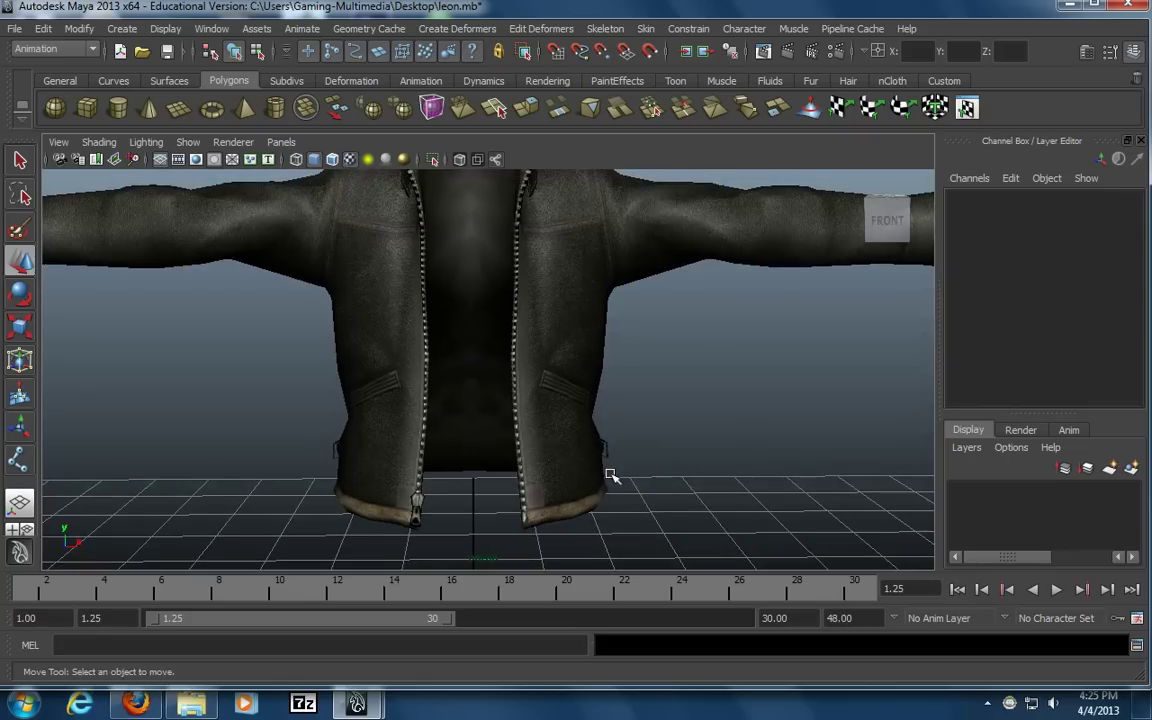
pyautogui.keyDown('alt'); pyautogui.moveTo(589, 483); pyautogui.dragTo(496, 440, button='right'); pyautogui.keyUp('alt')
pyautogui.keyDown('alt'); pyautogui.moveTo(496, 440); pyautogui.dragTo(496, 460, button='middle'); pyautogui.keyUp('alt')
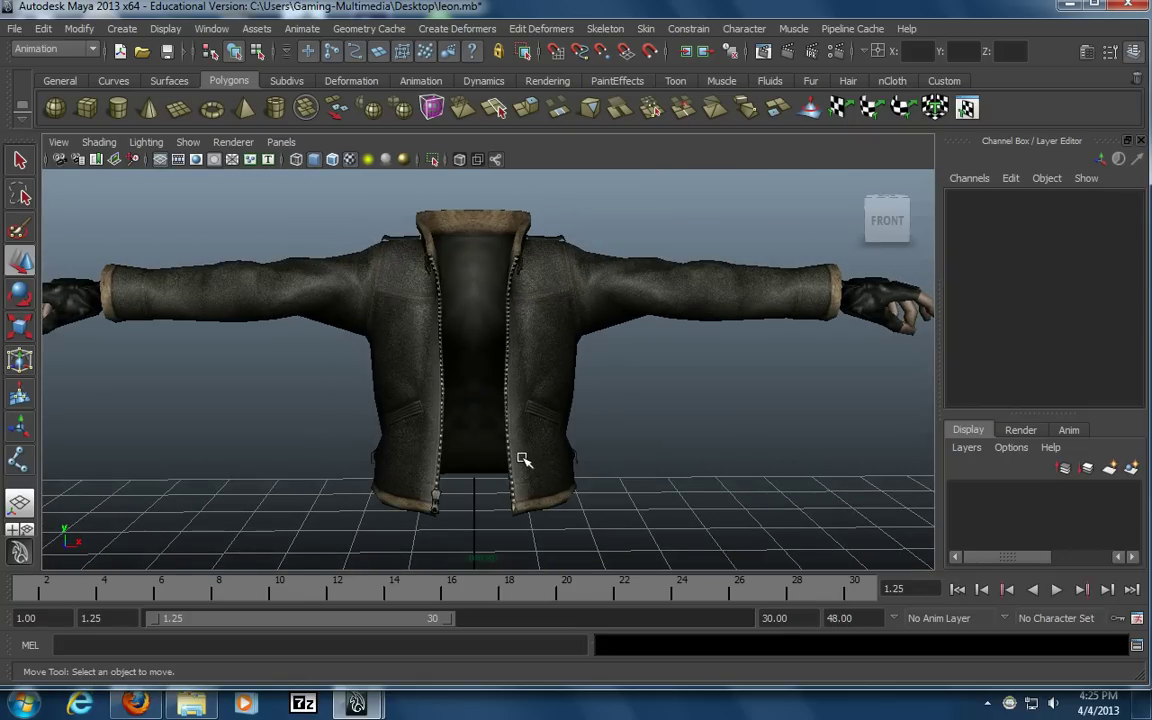
pyautogui.click(520, 455)
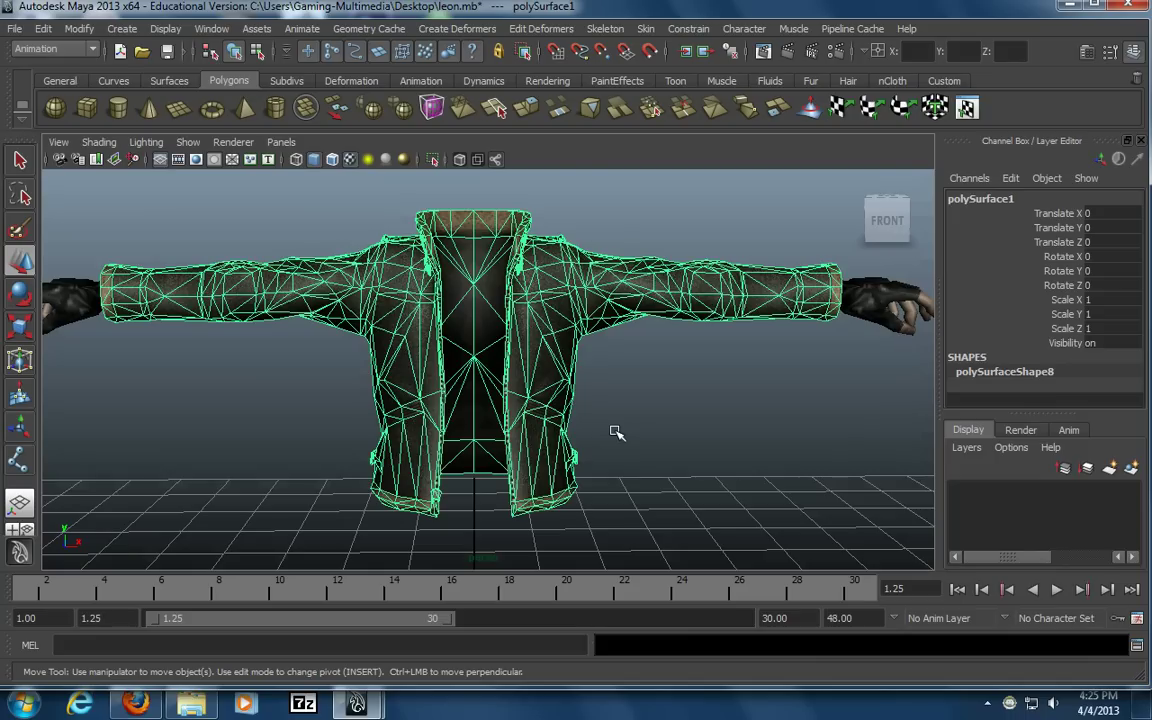
pyautogui.click(638, 404)
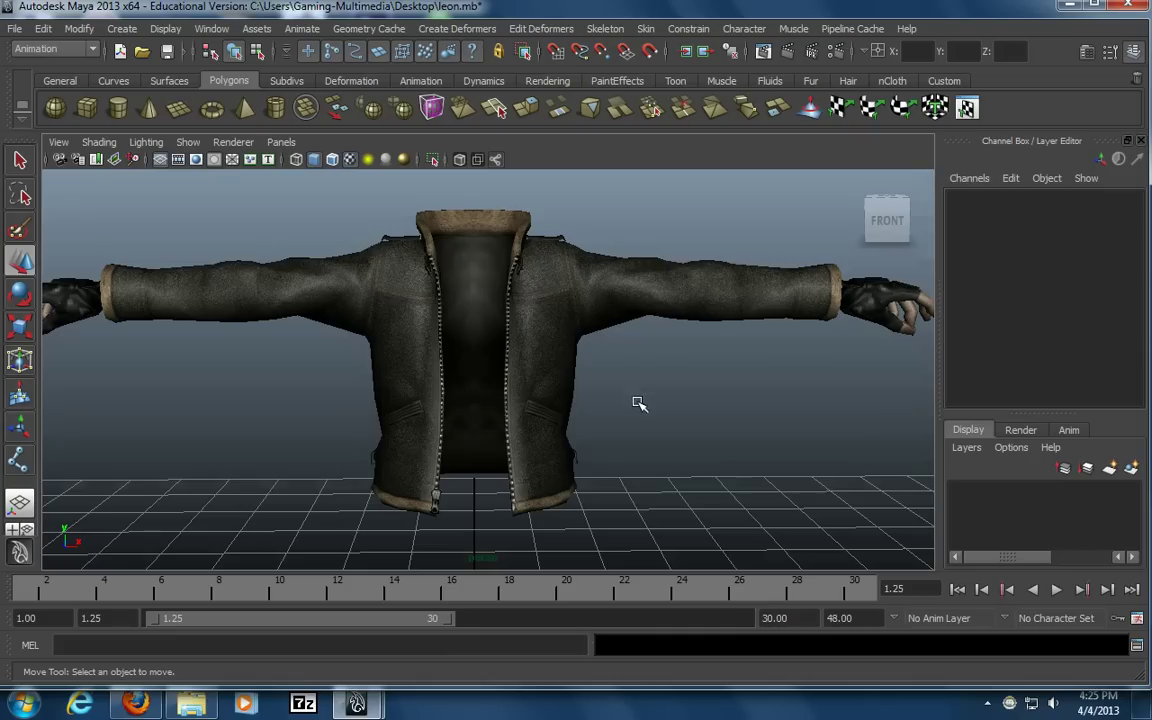
# Show the skeleton joints in the perspective view together with the jacket and hands
pyautogui.click(188, 143)
pyautogui.click(212, 246)
pyautogui.keyDown('alt'); pyautogui.moveTo(218, 302); pyautogui.dragTo(658, 380); pyautogui.keyUp('alt')
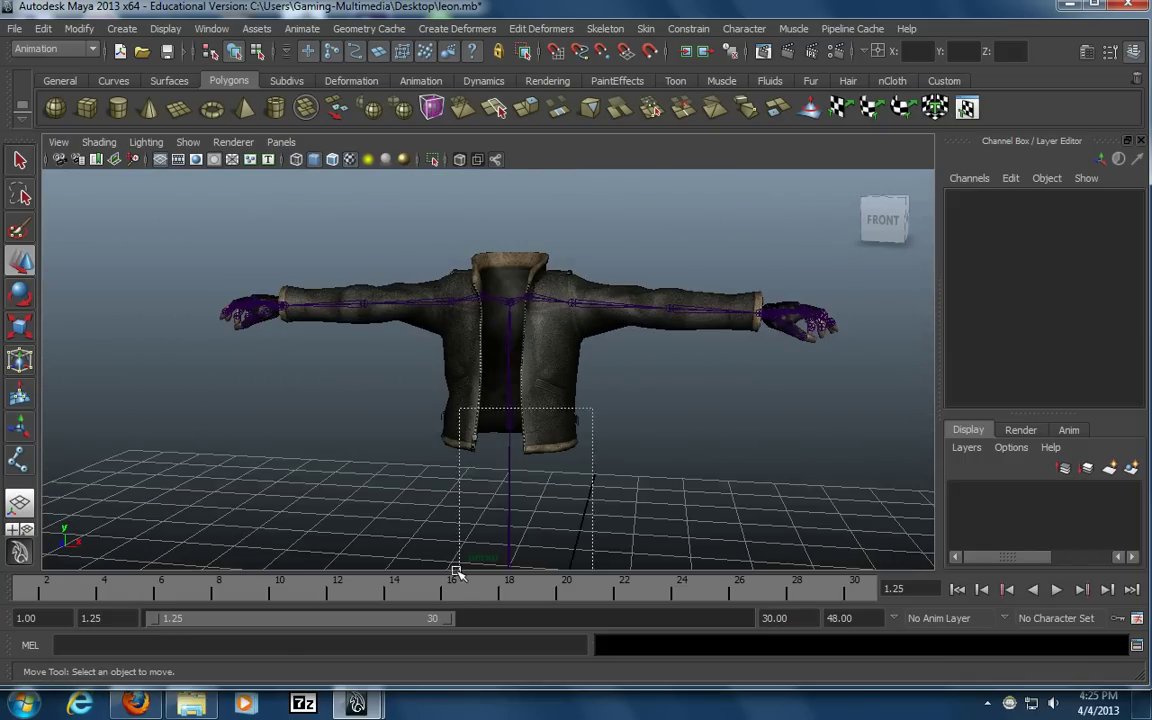
pyautogui.click(512, 483)
pyautogui.keyDown('alt'); pyautogui.moveTo(685, 473); pyautogui.dragTo(509, 368, button='right'); pyautogui.keyUp('alt')
pyautogui.keyDown('alt'); pyautogui.moveTo(509, 368); pyautogui.dragTo(473, 288, button='middle'); pyautogui.keyUp('alt')
pyautogui.click(617, 443)
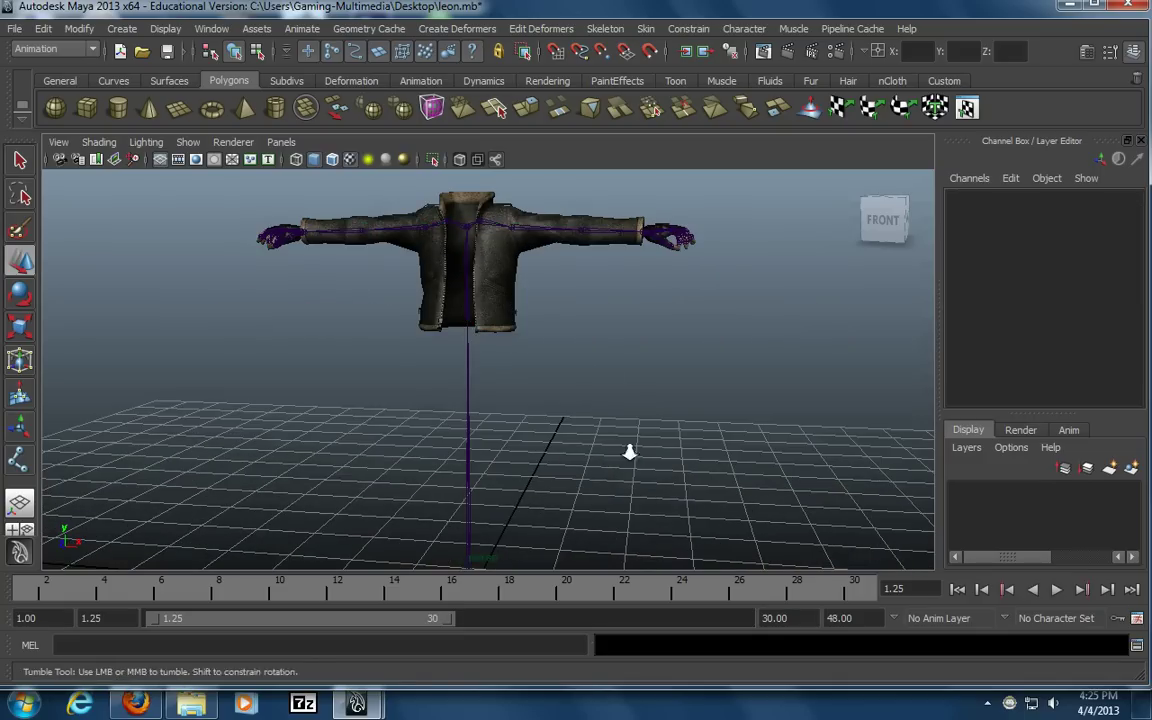
# Frame the jacket, hands and full skeleton in the perspective view and save the scene
pyautogui.keyDown('alt'); pyautogui.moveTo(650, 447); pyautogui.dragTo(492, 430, button='right'); pyautogui.keyUp('alt')
pyautogui.keyDown('alt'); pyautogui.moveTo(492, 430); pyautogui.dragTo(456, 367, button='middle'); pyautogui.keyUp('alt')
pyautogui.hotkey('ctrl', 's')
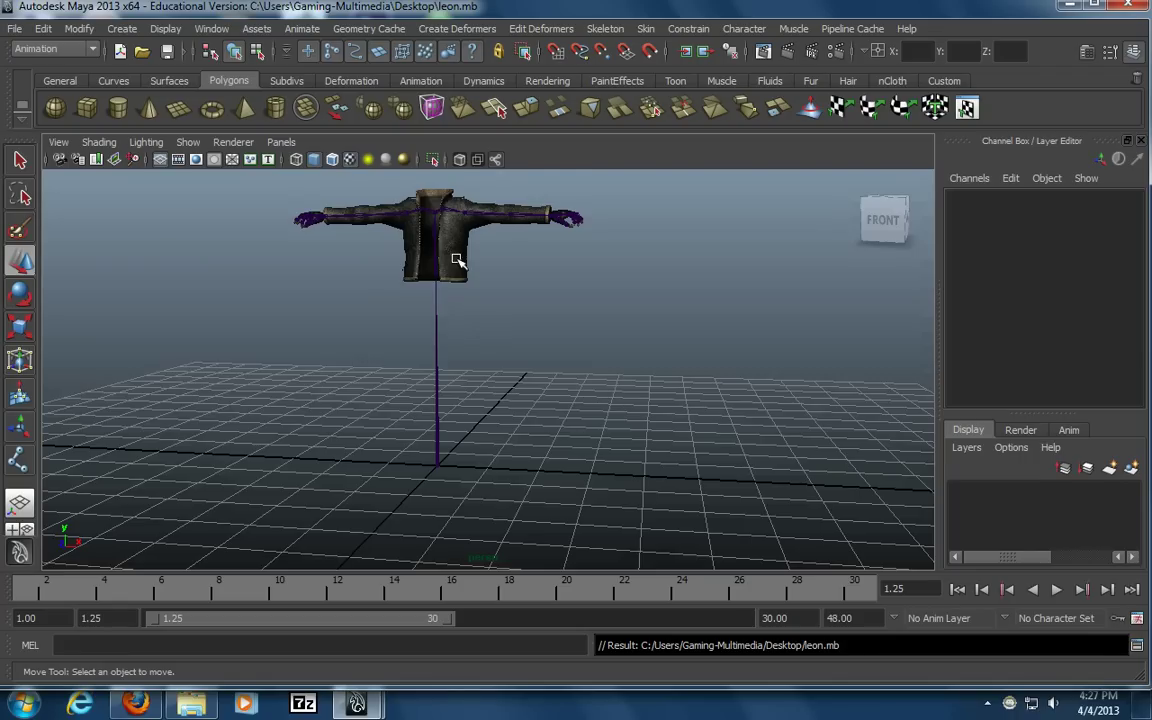
# Examine the jacket mesh from the front and around the back, including the hem and back panel
pyautogui.click(410, 230)
pyautogui.keyDown('alt'); pyautogui.moveTo(432, 321); pyautogui.dragTo(401, 378); pyautogui.keyUp('alt')
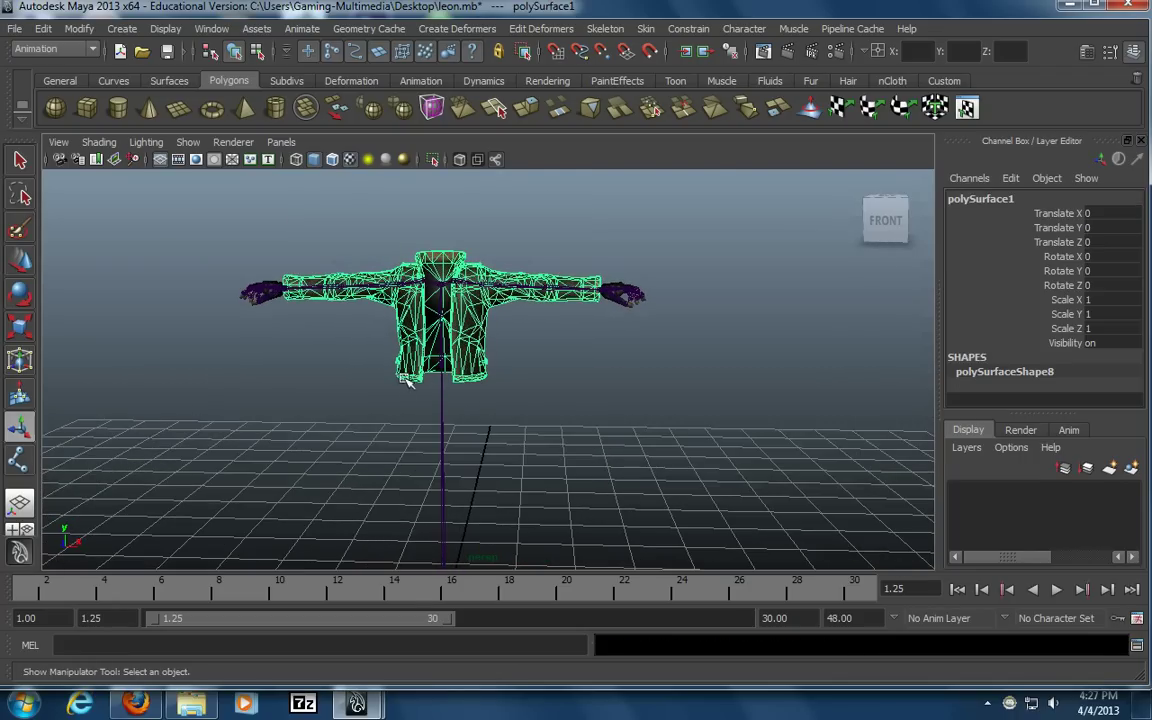
pyautogui.press('t')
pyautogui.click(571, 360)
pyautogui.click(465, 342)
pyautogui.keyDown('alt'); pyautogui.moveTo(620, 395); pyautogui.dragTo(555, 384, button='right'); pyautogui.keyUp('alt')
pyautogui.click(604, 318)
pyautogui.click(563, 365)
pyautogui.keyDown('alt'); pyautogui.moveTo(563, 366); pyautogui.dragTo(512, 334); pyautogui.keyUp('alt')
pyautogui.keyDown('alt'); pyautogui.moveTo(317, 354); pyautogui.dragTo(690, 325); pyautogui.keyUp('alt')
pyautogui.keyDown('alt'); pyautogui.moveTo(419, 344); pyautogui.dragTo(520, 300, button='right'); pyautogui.keyUp('alt')
pyautogui.keyDown('alt'); pyautogui.moveTo(409, 275); pyautogui.dragTo(352, 391, button='middle'); pyautogui.keyUp('alt')
pyautogui.keyDown('alt'); pyautogui.moveTo(352, 391); pyautogui.dragTo(530, 312, button='right'); pyautogui.keyUp('alt')
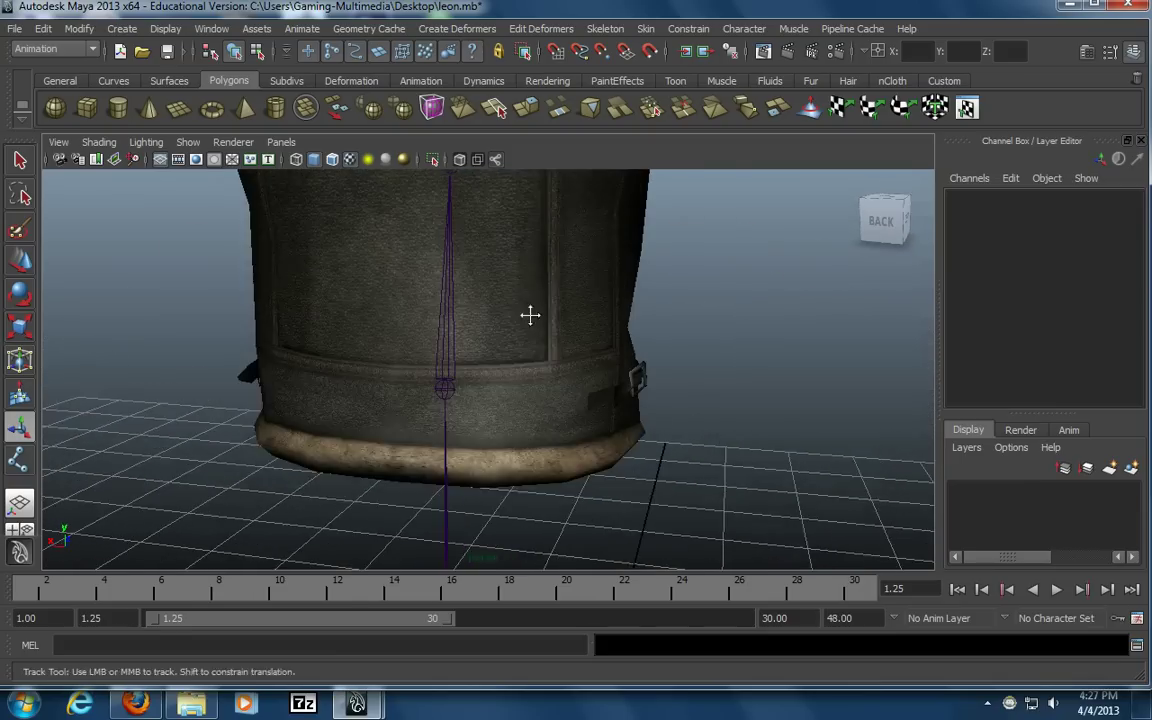
pyautogui.keyDown('alt'); pyautogui.moveTo(543, 245); pyautogui.dragTo(509, 327, button='middle'); pyautogui.keyUp('alt')
pyautogui.keyDown('alt'); pyautogui.moveTo(437, 260); pyautogui.dragTo(446, 398, button='middle'); pyautogui.keyUp('alt')
# Pull an upper corner vertex of the JacketBack panel aside and snap it back onto the adjoining jacket corner
pyautogui.click(463, 337)
pyautogui.keyDown('alt'); pyautogui.moveTo(434, 301); pyautogui.dragTo(433, 353, button='middle'); pyautogui.keyUp('alt')
pyautogui.keyDown('alt'); pyautogui.moveTo(433, 353); pyautogui.dragTo(540, 315, button='right'); pyautogui.keyUp('alt')
pyautogui.keyDown('alt'); pyautogui.moveTo(540, 315); pyautogui.dragTo(492, 298, button='middle'); pyautogui.keyUp('alt')
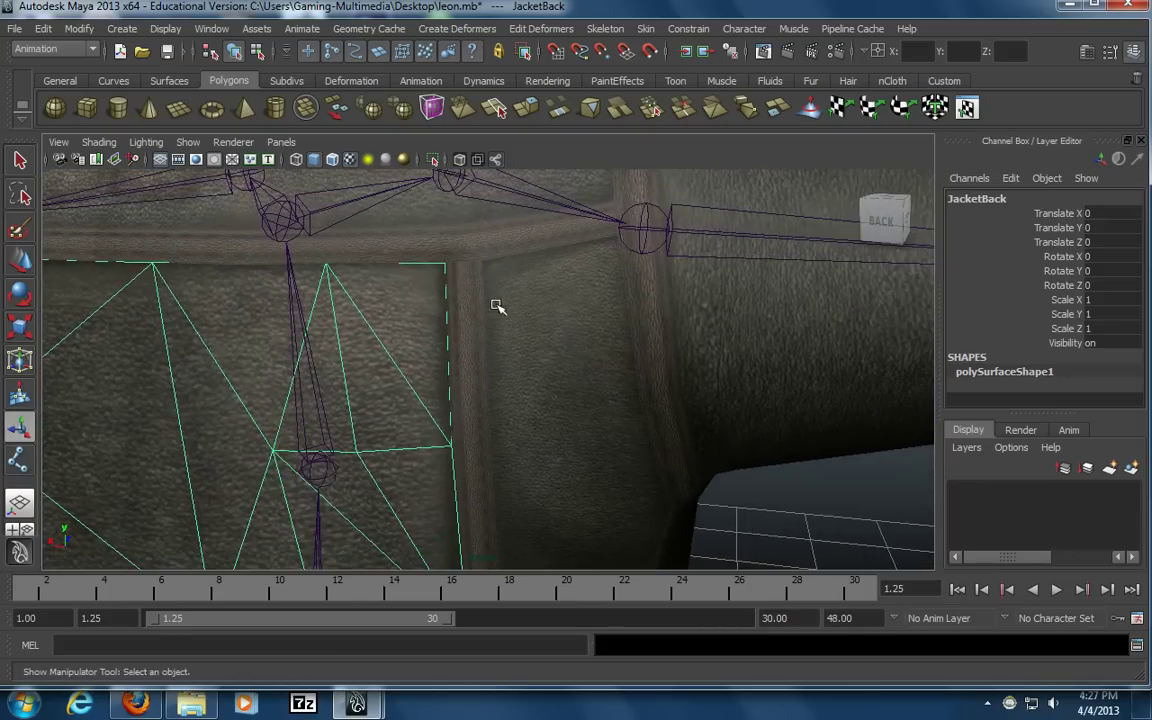
pyautogui.moveTo(428, 291); pyautogui.dragTo(352, 286, button='right')
pyautogui.click(445, 265)
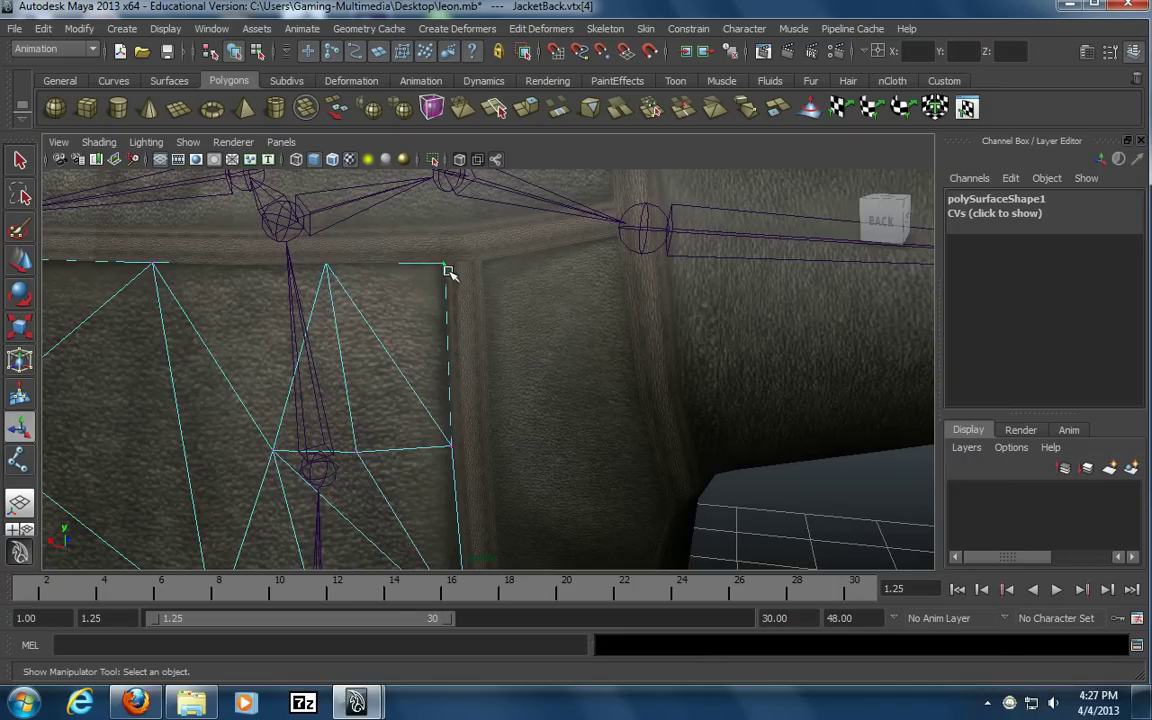
pyautogui.press('w')
pyautogui.moveTo(478, 288); pyautogui.dragTo(517, 328, button='middle')
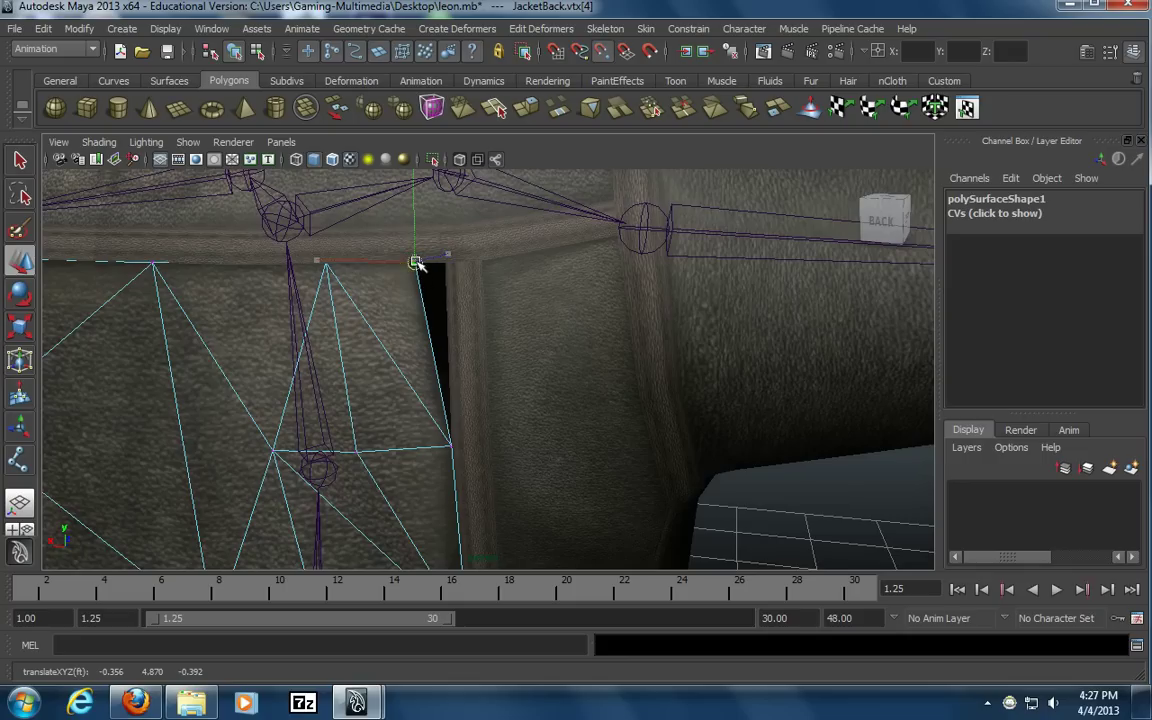
pyautogui.moveTo(417, 264); pyautogui.dragTo(445, 266)
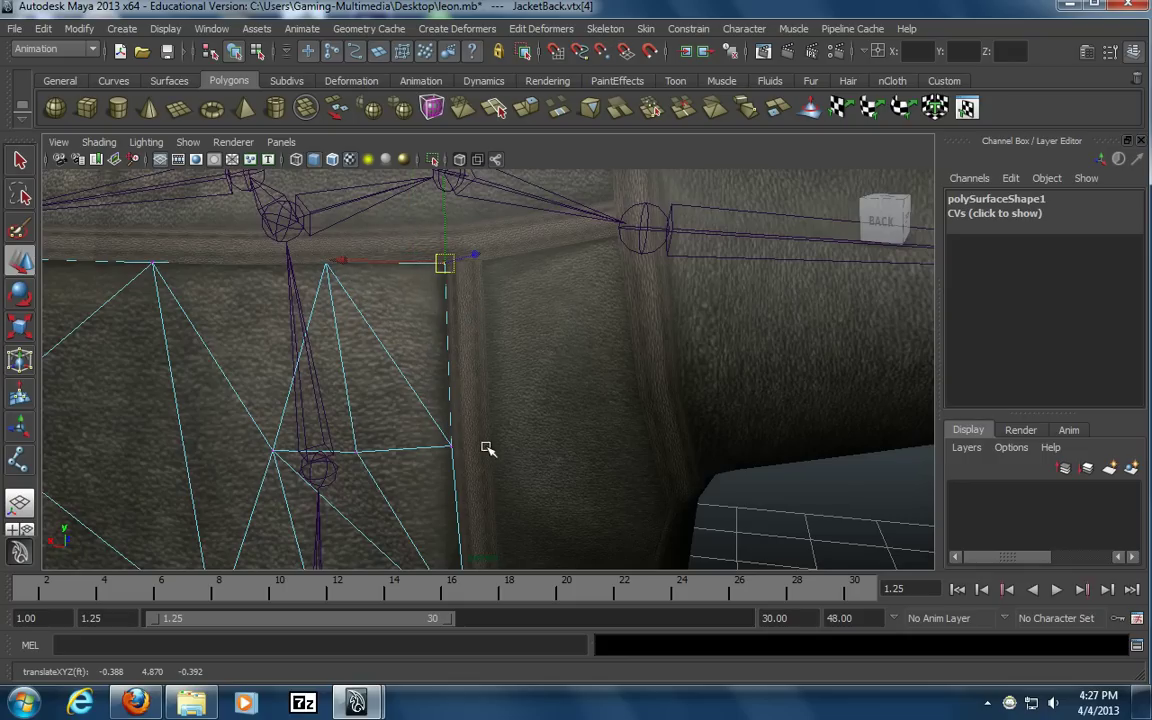
# Return to object selection and check how the separate back panel sits in the jacket
pyautogui.keyDown('alt'); pyautogui.moveTo(477, 439); pyautogui.dragTo(437, 337, button='middle'); pyautogui.keyUp('alt')
pyautogui.keyDown('alt'); pyautogui.moveTo(536, 382); pyautogui.dragTo(386, 388, button='right'); pyautogui.keyUp('alt')
pyautogui.keyDown('alt'); pyautogui.moveTo(470, 532); pyautogui.dragTo(429, 320, button='middle'); pyautogui.keyUp('alt')
pyautogui.keyDown('alt'); pyautogui.moveTo(553, 332); pyautogui.dragTo(478, 325, button='right'); pyautogui.keyUp('alt')
pyautogui.keyDown('alt'); pyautogui.moveTo(465, 312); pyautogui.dragTo(499, 437, button='middle'); pyautogui.keyUp('alt')
pyautogui.click(234, 51)
pyautogui.click(689, 411)
pyautogui.keyDown('alt'); pyautogui.moveTo(689, 411); pyautogui.dragTo(524, 371); pyautogui.keyUp('alt')
pyautogui.scroll(2, 556, 383)
pyautogui.click(532, 342)
pyautogui.click(694, 386)
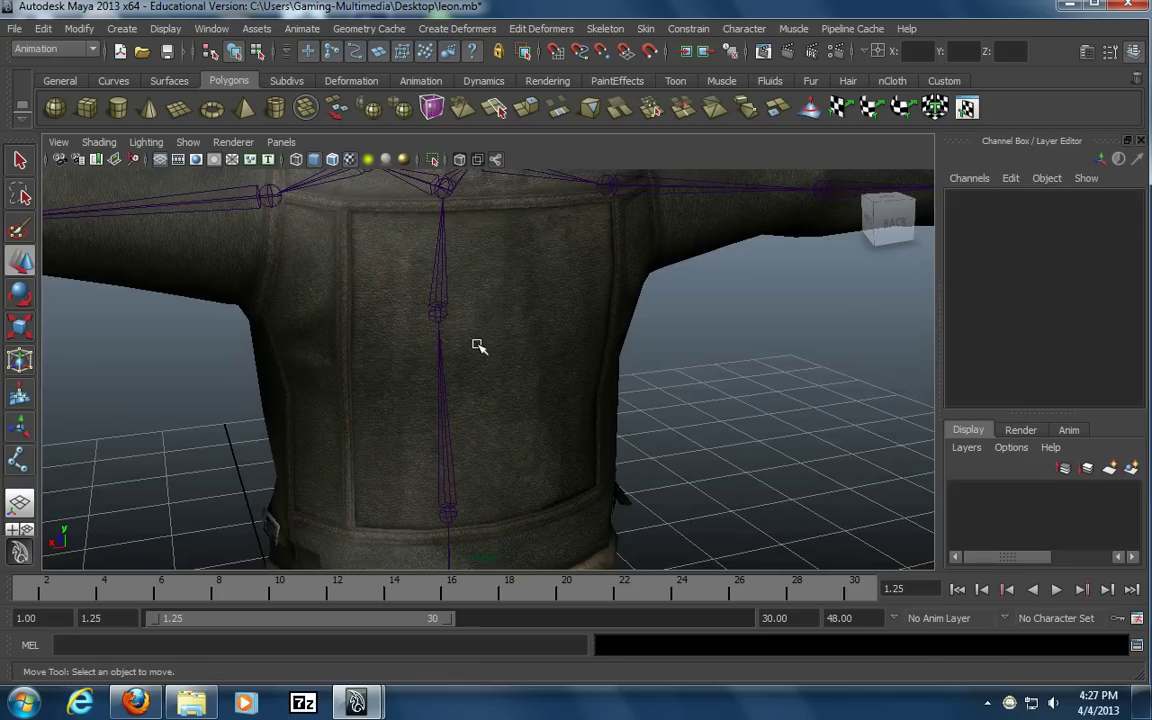
# Select both hand meshes and combine them into a single mesh
pyautogui.keyDown('alt'); pyautogui.moveTo(478, 345); pyautogui.dragTo(426, 408); pyautogui.keyUp('alt')
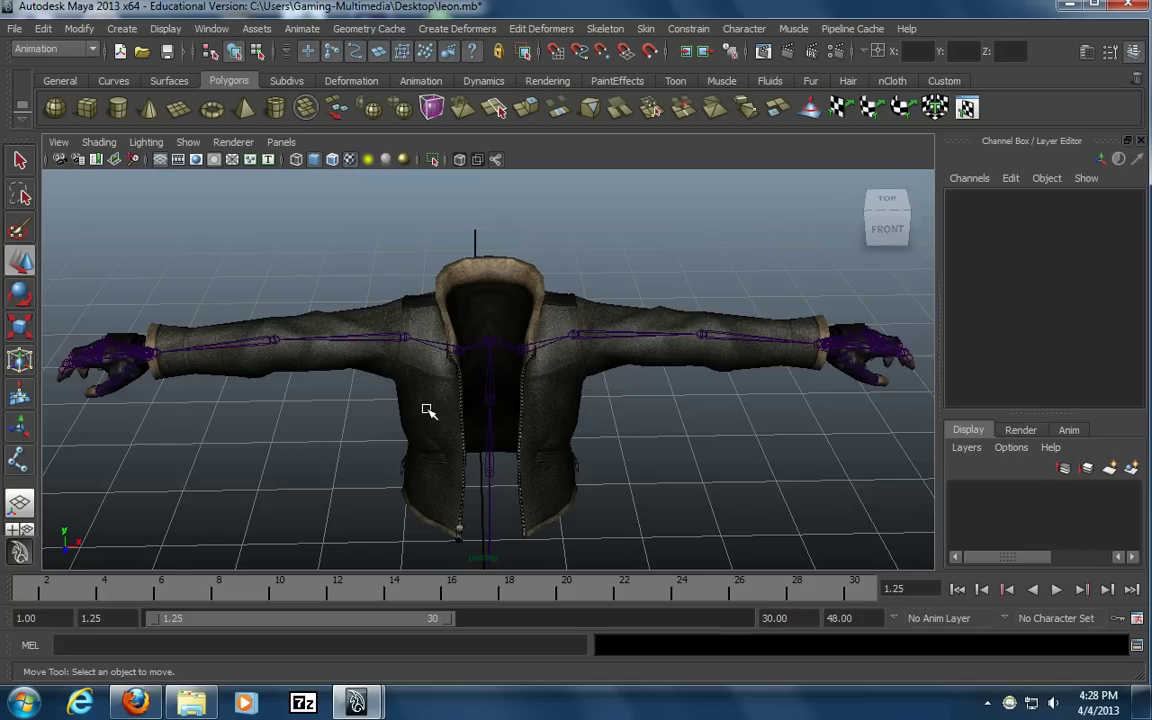
pyautogui.keyDown('alt'); pyautogui.moveTo(375, 378); pyautogui.dragTo(280, 396); pyautogui.keyUp('alt')
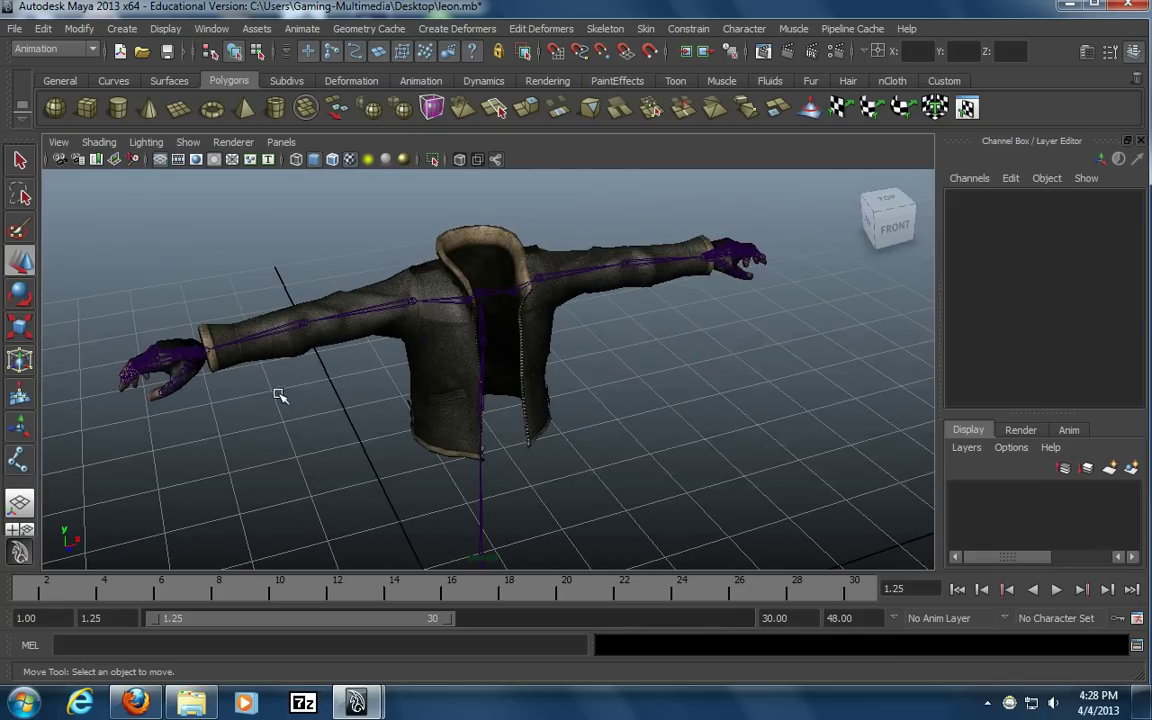
pyautogui.click(177, 338)
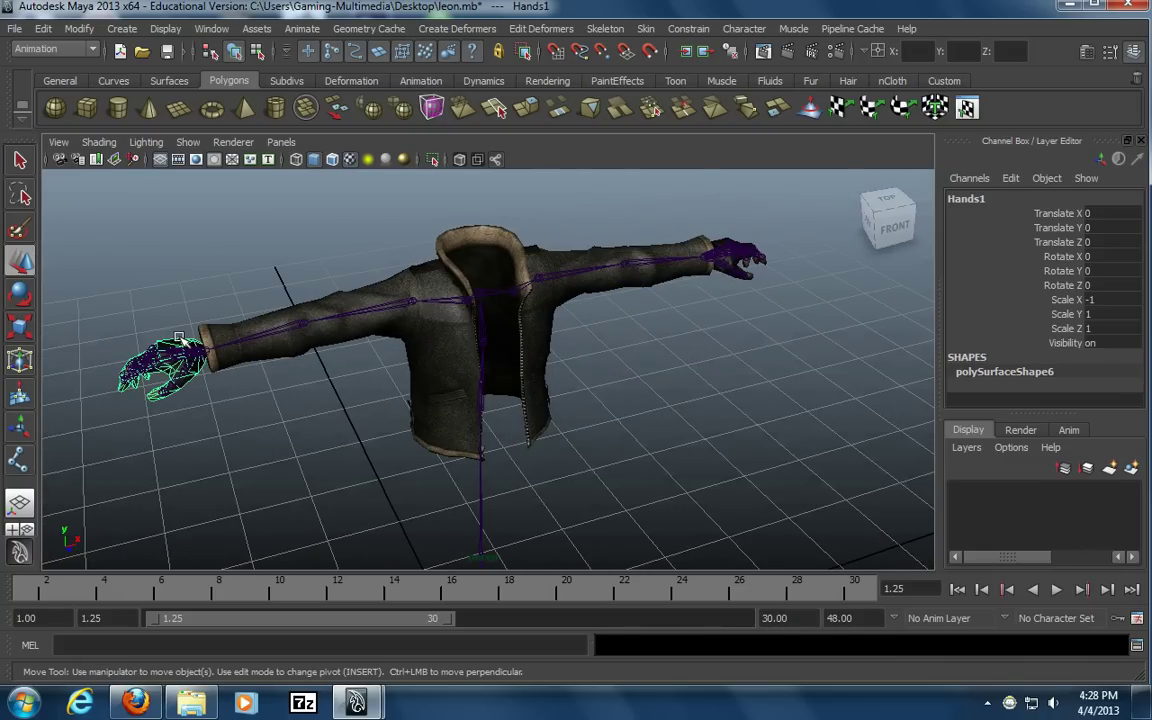
pyautogui.keyDown('alt'); pyautogui.moveTo(757, 305); pyautogui.dragTo(414, 373); pyautogui.keyUp('alt')
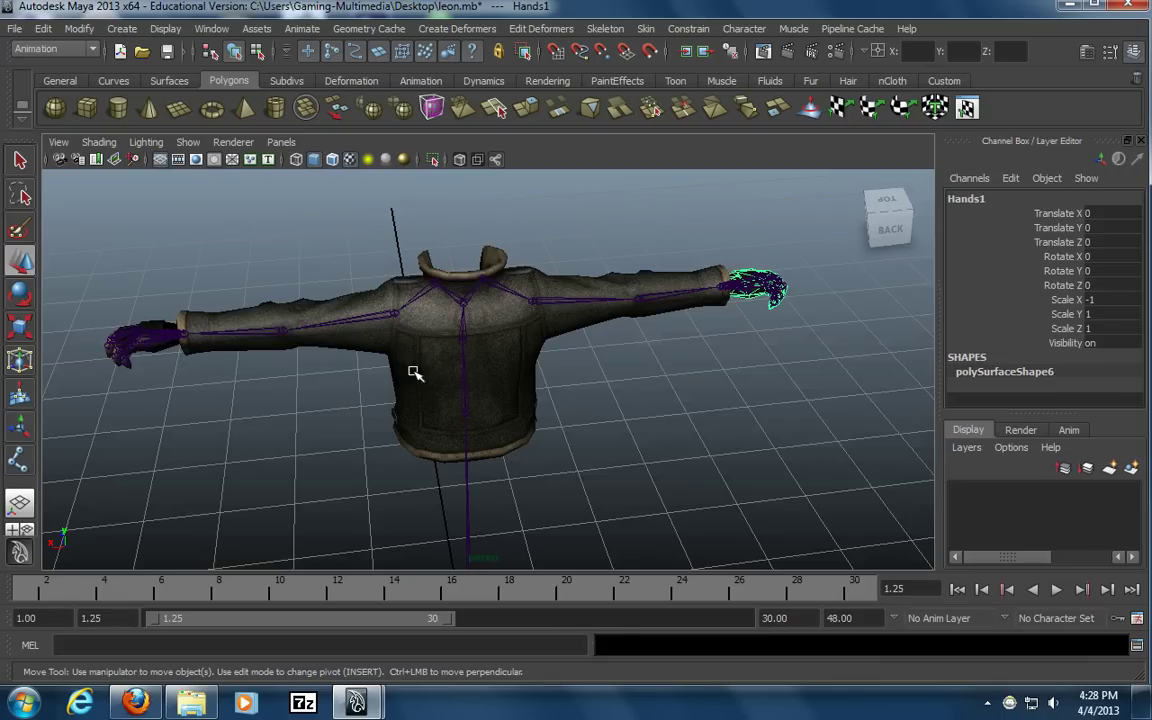
pyautogui.keyDown('shift'); pyautogui.click(160, 318); pyautogui.keyUp('shift')
pyautogui.press('space')
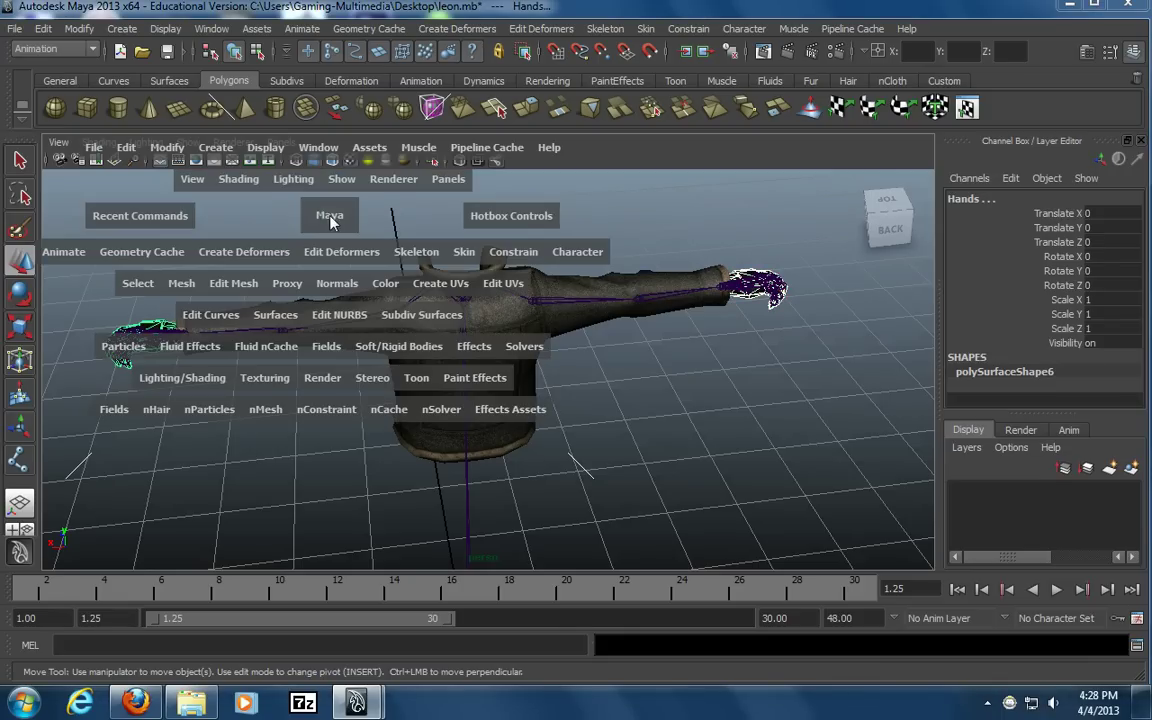
pyautogui.moveTo(182, 285); pyautogui.dragTo(177, 311)
pyautogui.click(800, 399)
# Select the combined hands, the jacket mesh and the skeleton's root joint Main together
pyautogui.keyDown('alt'); pyautogui.moveTo(800, 399); pyautogui.dragTo(398, 389); pyautogui.keyUp('alt')
pyautogui.scroll(-3, 481, 411)
pyautogui.keyDown('alt'); pyautogui.moveTo(479, 408); pyautogui.dragTo(445, 347, button='middle'); pyautogui.keyUp('alt')
pyautogui.keyDown('alt'); pyautogui.moveTo(446, 347); pyautogui.dragTo(203, 325); pyautogui.keyUp('alt')
pyautogui.click(203, 325)
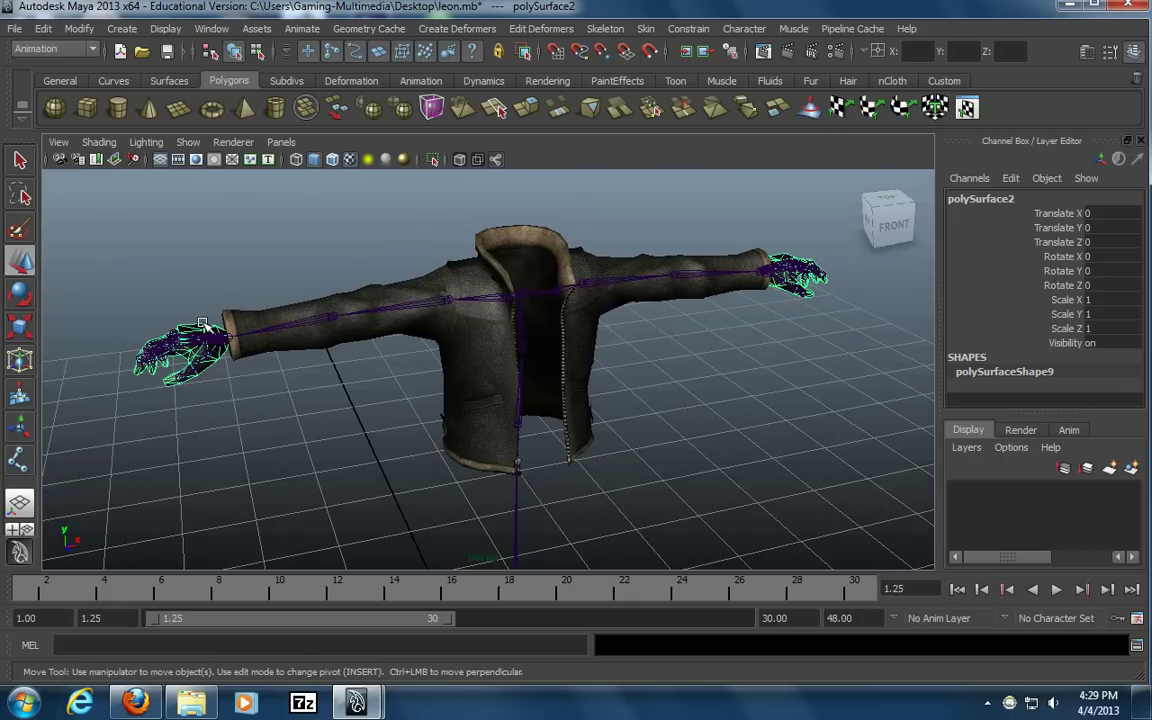
pyautogui.click(450, 261)
pyautogui.keyDown('alt'); pyautogui.moveTo(757, 407); pyautogui.dragTo(540, 419, button='right'); pyautogui.keyUp('alt')
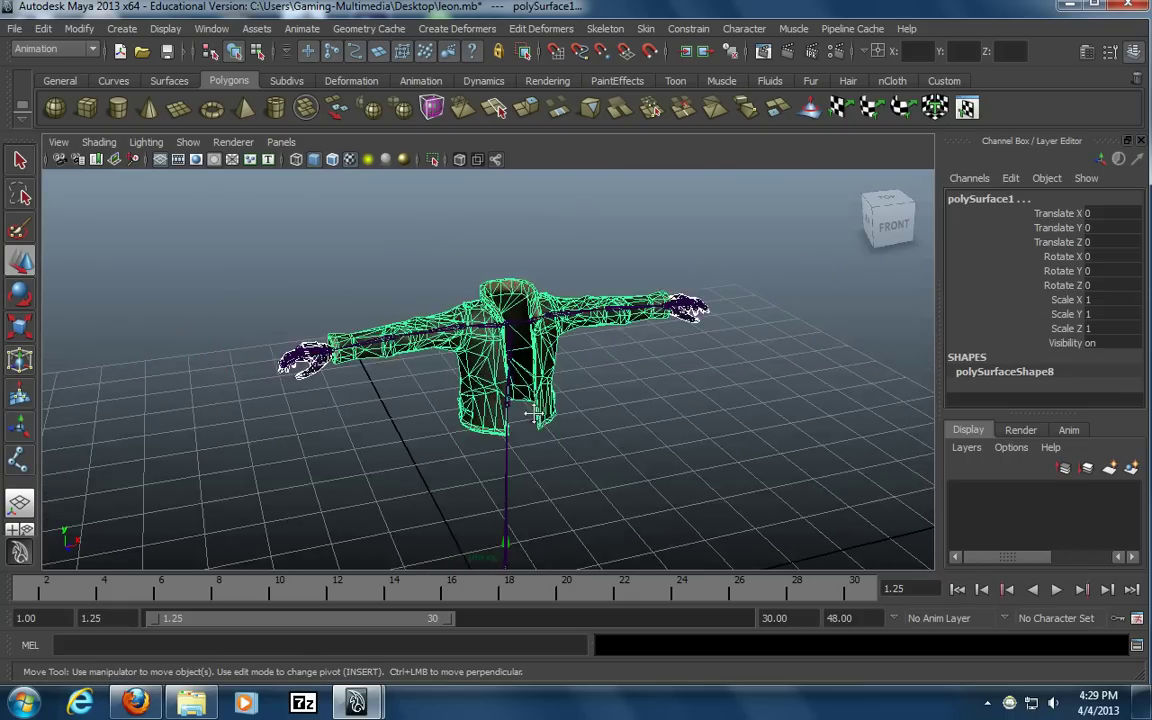
pyautogui.keyDown('alt'); pyautogui.moveTo(540, 419); pyautogui.dragTo(494, 319, button='middle'); pyautogui.keyUp('alt')
pyautogui.keyDown('alt'); pyautogui.moveTo(582, 468); pyautogui.dragTo(553, 401, button='middle'); pyautogui.keyUp('alt')
pyautogui.click(448, 496)
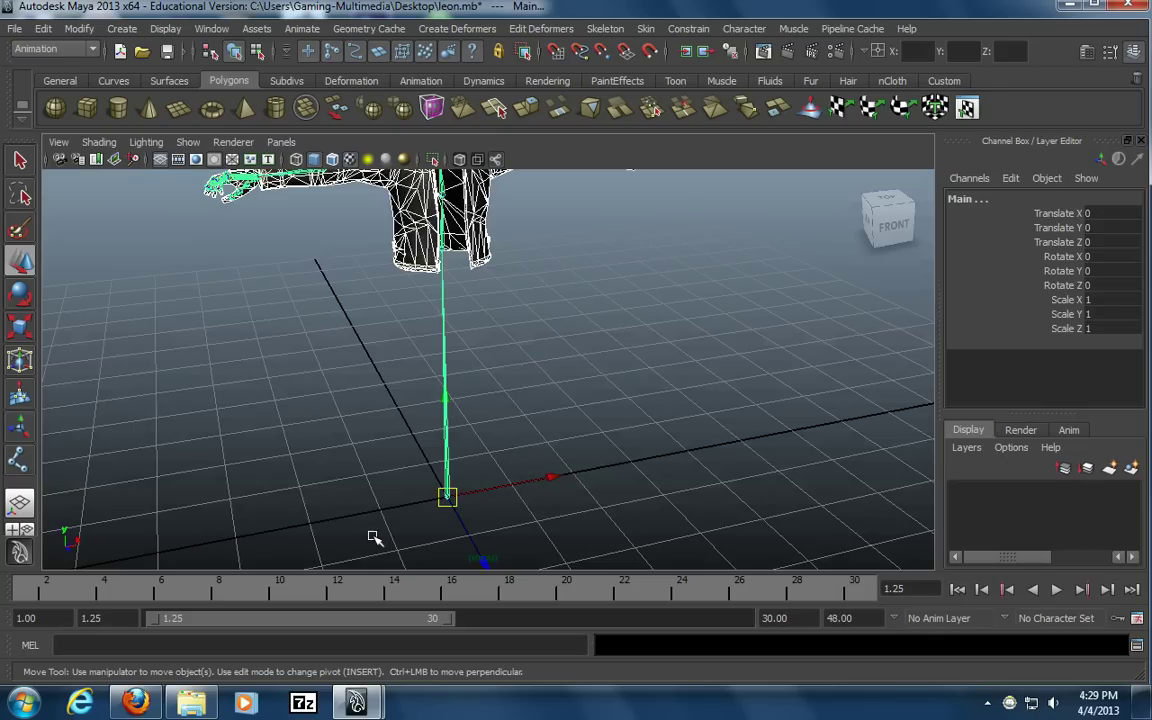
pyautogui.keyDown('alt'); pyautogui.moveTo(435, 320); pyautogui.dragTo(453, 435, button='middle'); pyautogui.keyUp('alt')
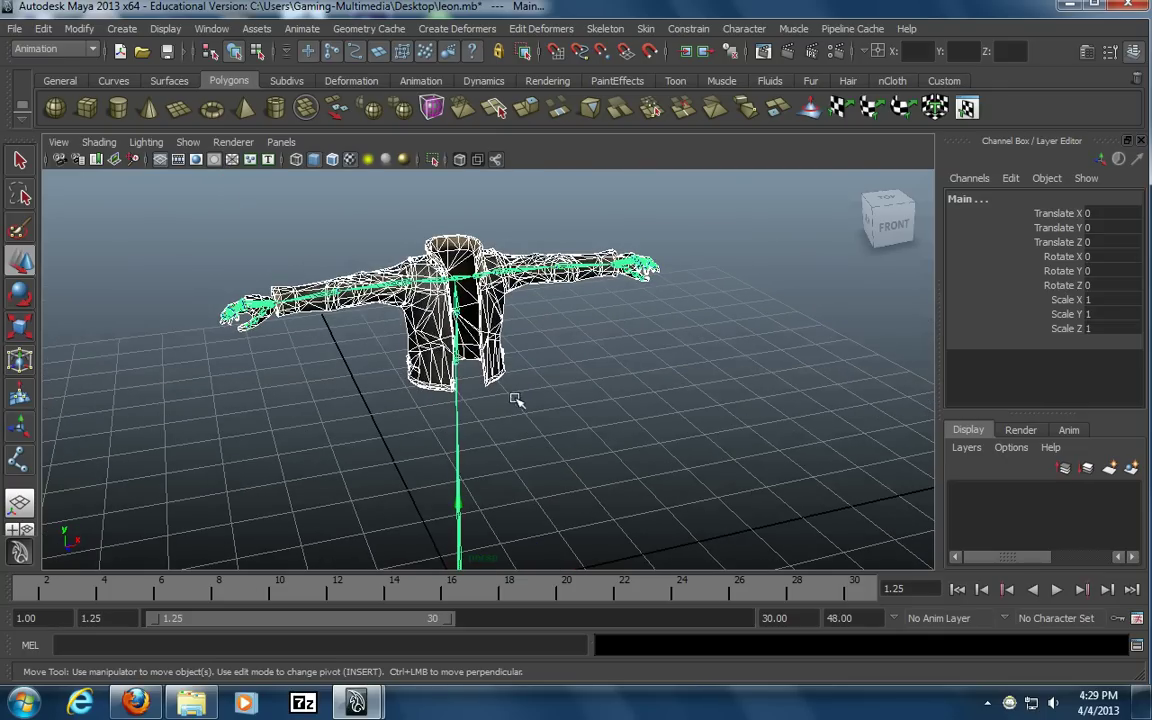
# Smooth bind the selection with Normalize Weights set to Interactive, disabling Allow multiple bind poses and Remove unused influences
pyautogui.click(646, 29)
pyautogui.moveTo(659, 56)
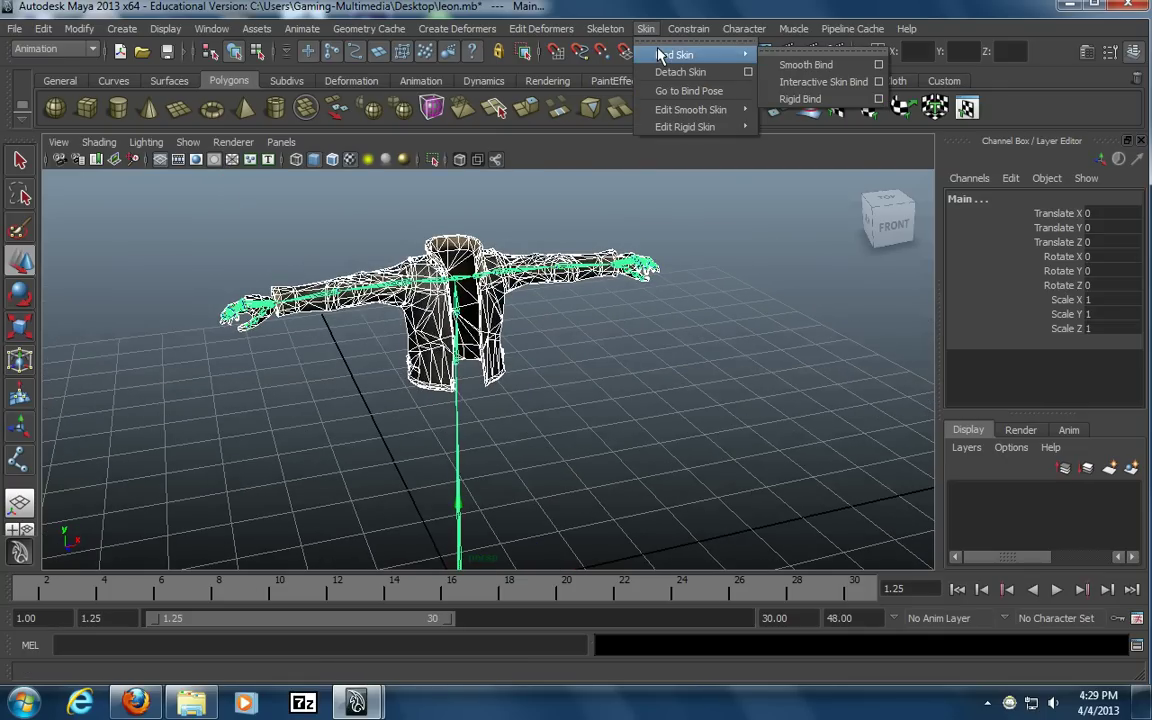
pyautogui.click(881, 68)
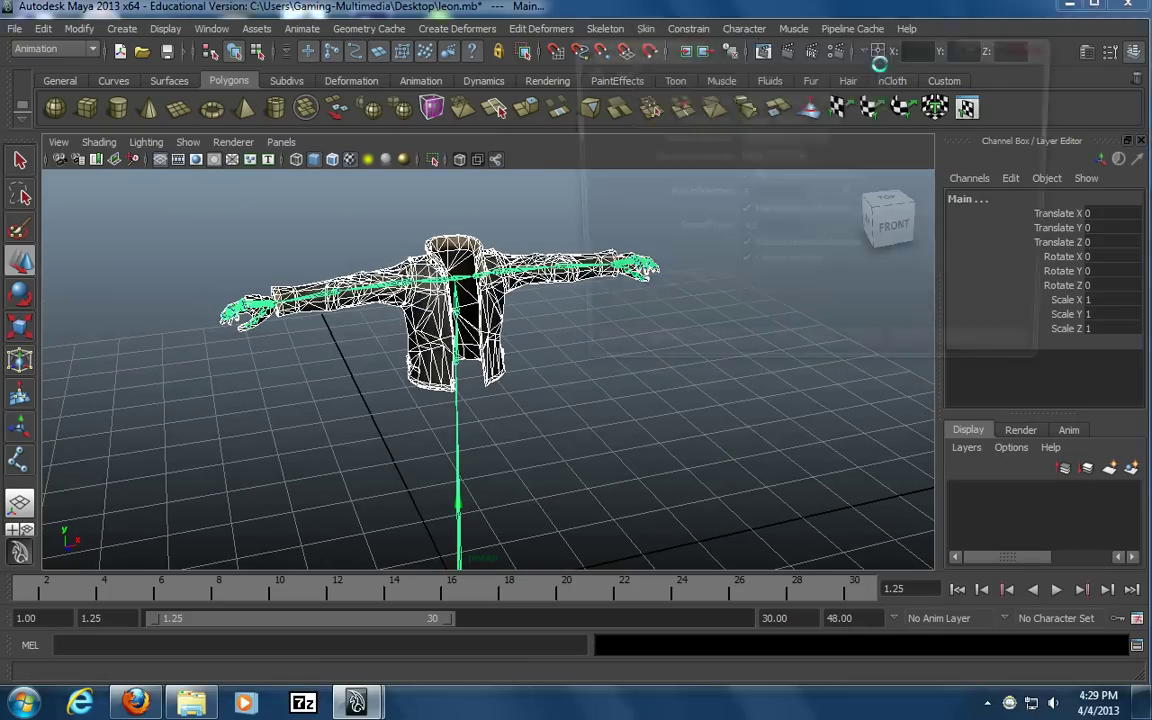
pyautogui.moveTo(823, 58)
pyautogui.mouseDown()
pyautogui.moveTo(903, 58)
pyautogui.moveTo(840, 70)
pyautogui.mouseUp()
pyautogui.keyDown('alt'); pyautogui.moveTo(472, 228); pyautogui.dragTo(320, 185, button='middle'); pyautogui.keyUp('alt')
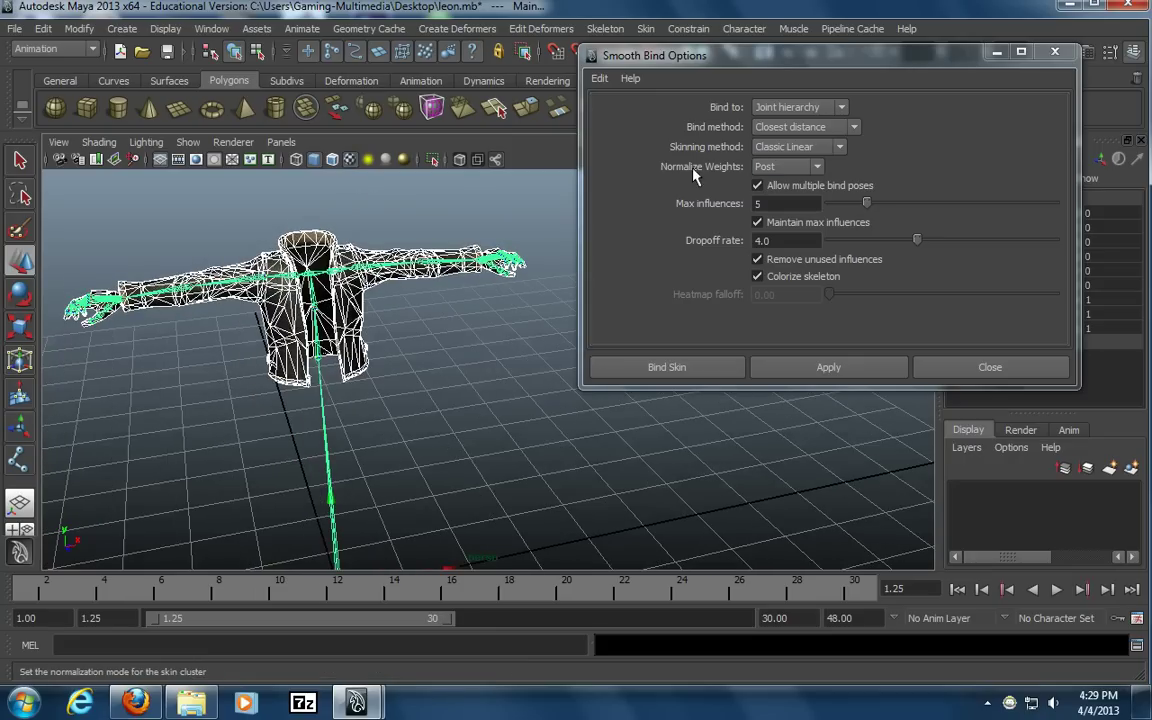
pyautogui.click(785, 167)
pyautogui.click(788, 196)
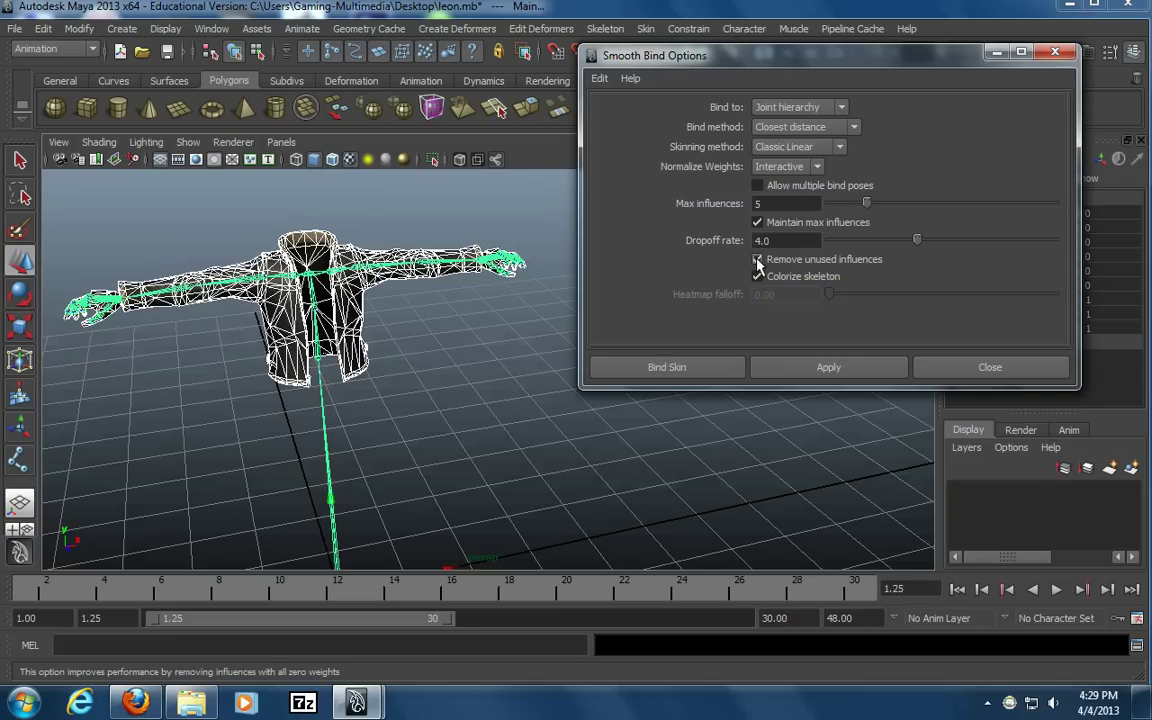
pyautogui.click(757, 260)
pyautogui.click(704, 370)
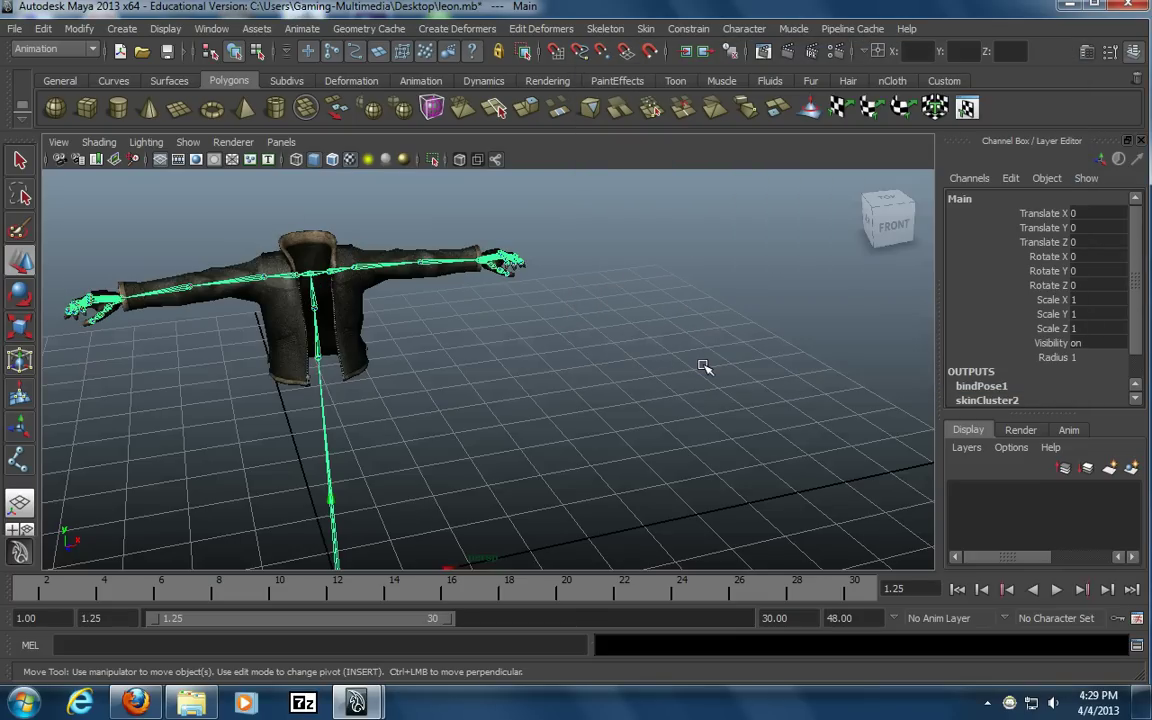
# Try rotating the Spine1 joint to test the jacket's binding, and undo it
pyautogui.click(455, 381)
pyautogui.keyDown('alt'); pyautogui.moveTo(455, 381); pyautogui.dragTo(512, 442, button='middle'); pyautogui.keyUp('alt')
pyautogui.scroll(4, 450, 360)
pyautogui.keyDown('alt'); pyautogui.moveTo(450, 360); pyautogui.dragTo(480, 322); pyautogui.keyUp('alt')
pyautogui.click(434, 356)
pyautogui.press('e')
pyautogui.keyDown('alt'); pyautogui.moveTo(496, 368); pyautogui.dragTo(440, 390); pyautogui.keyUp('alt')
pyautogui.hotkey('ctrl', 'z')
# Try rotating the Spine2 joint in different directions while watching the jacket's back, undoing each rotation
pyautogui.click(622, 310)
pyautogui.click(434, 304)
pyautogui.moveTo(435, 306); pyautogui.dragTo(644, 365)
pyautogui.hotkey('ctrl', 'z')
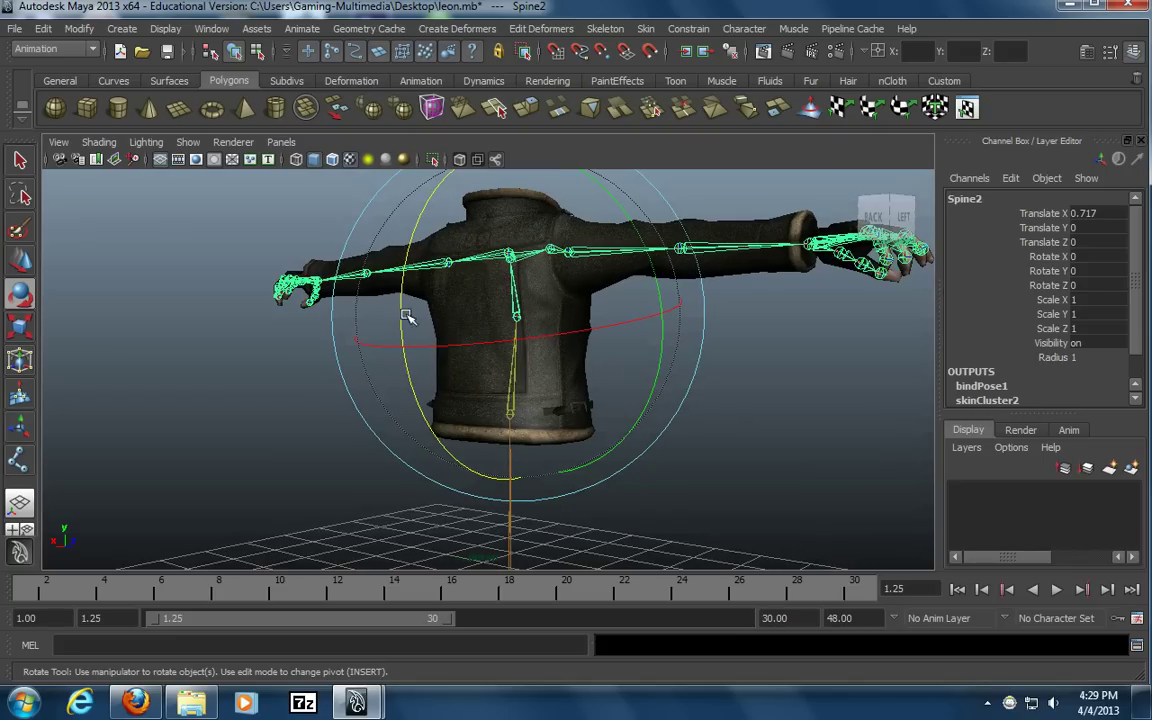
pyautogui.moveTo(397, 318); pyautogui.dragTo(509, 298)
pyautogui.hotkey('ctrl', 'z')
pyautogui.hotkey('ctrl', 'z')
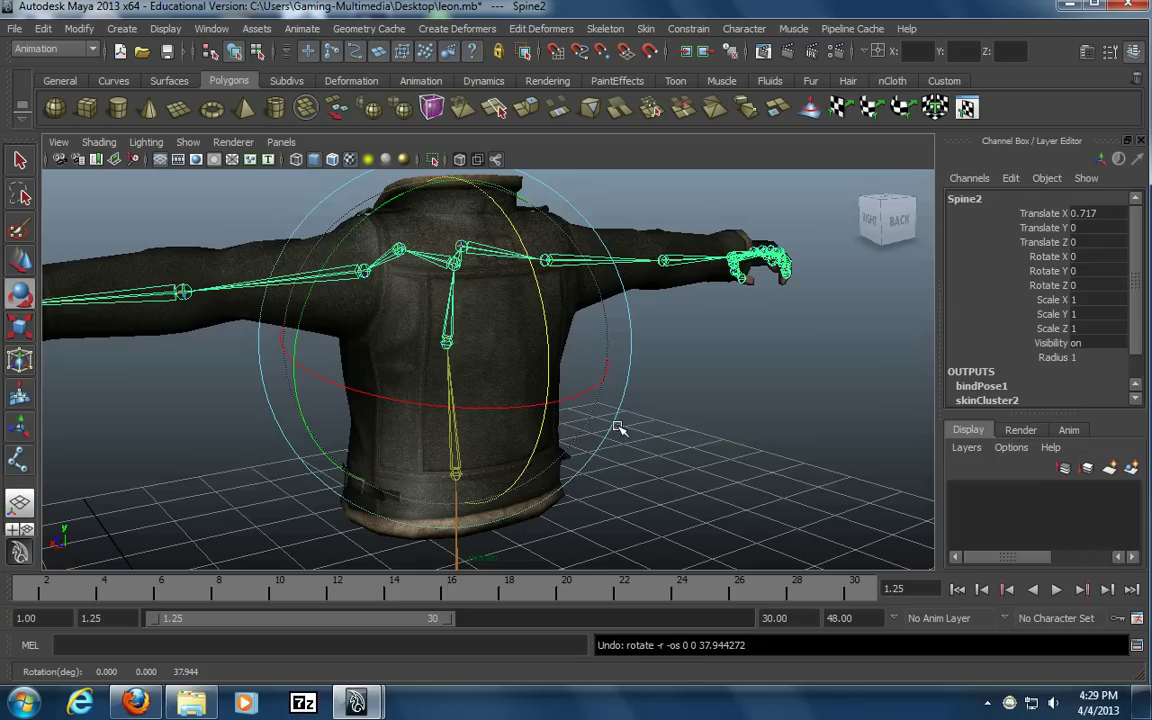
# Undo the smooth bind and add the JacketBack panel to the selected jacket, hands and root joint
pyautogui.hotkey('ctrl', 'z')
pyautogui.hotkey('ctrl', 'z')
pyautogui.hotkey('ctrl', 'z')
pyautogui.hotkey('ctrl', 'z')
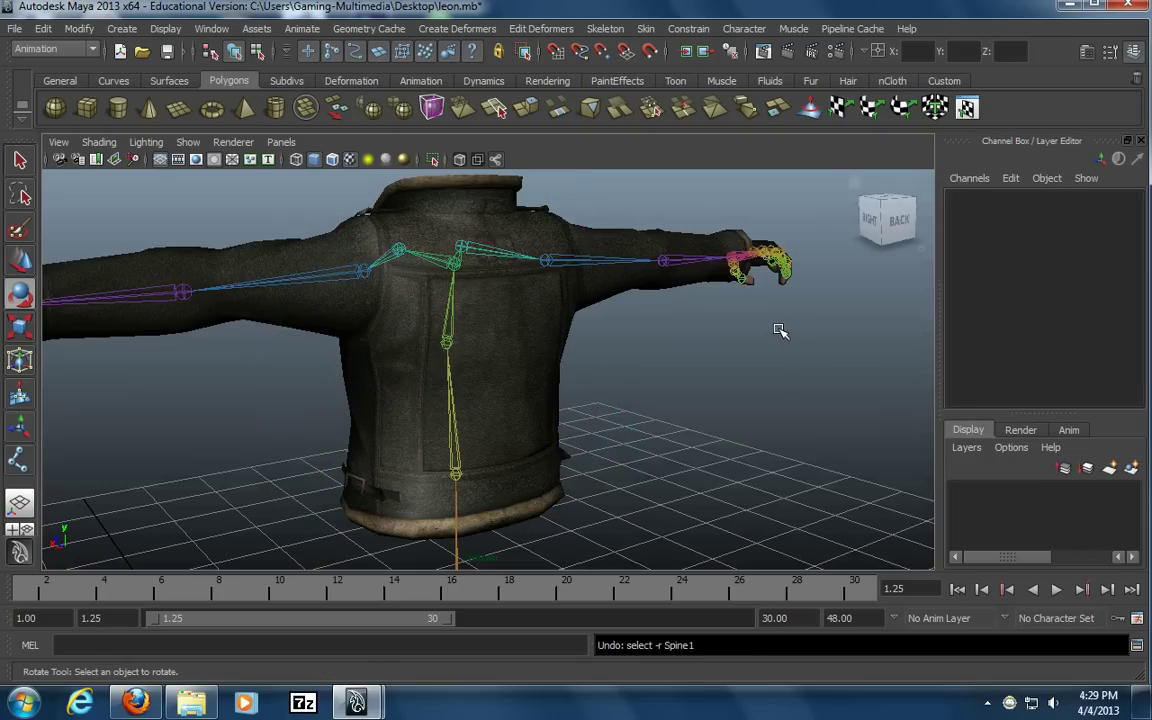
pyautogui.hotkey('ctrl', 'z')
pyautogui.keyDown('alt'); pyautogui.moveTo(776, 331); pyautogui.dragTo(592, 304); pyautogui.keyUp('alt')
pyautogui.click(513, 355)
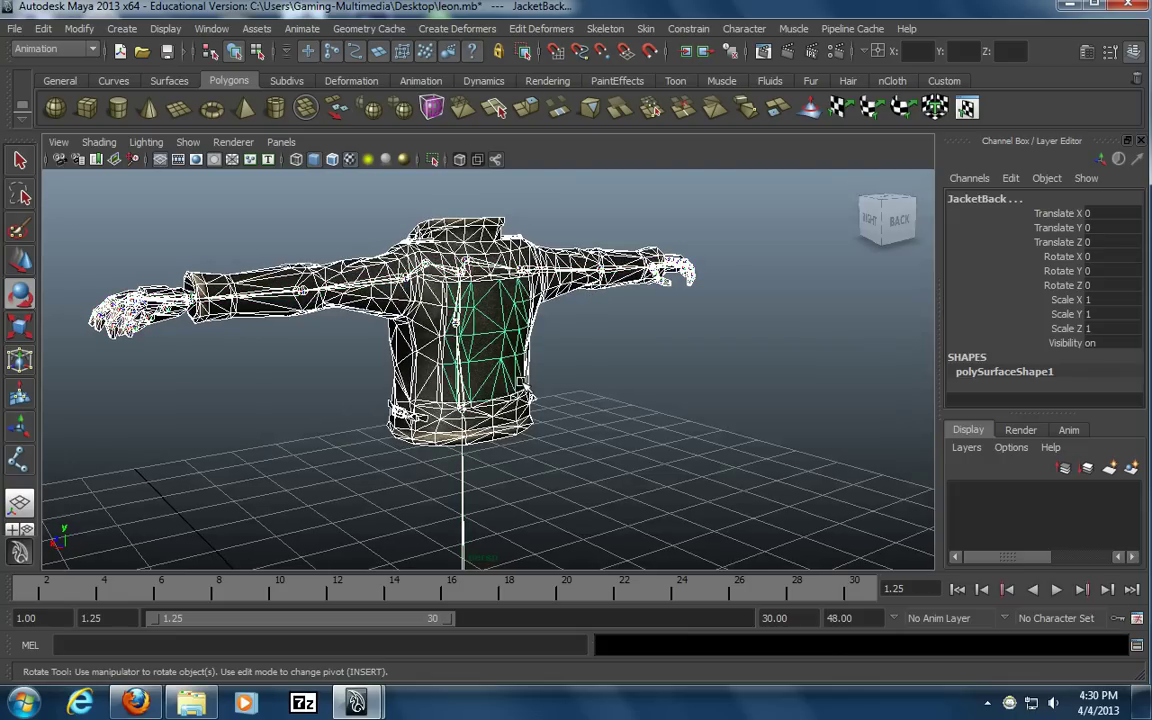
# Smooth bind the jacket, its back panel and the hands to the skeleton
pyautogui.click(646, 30)
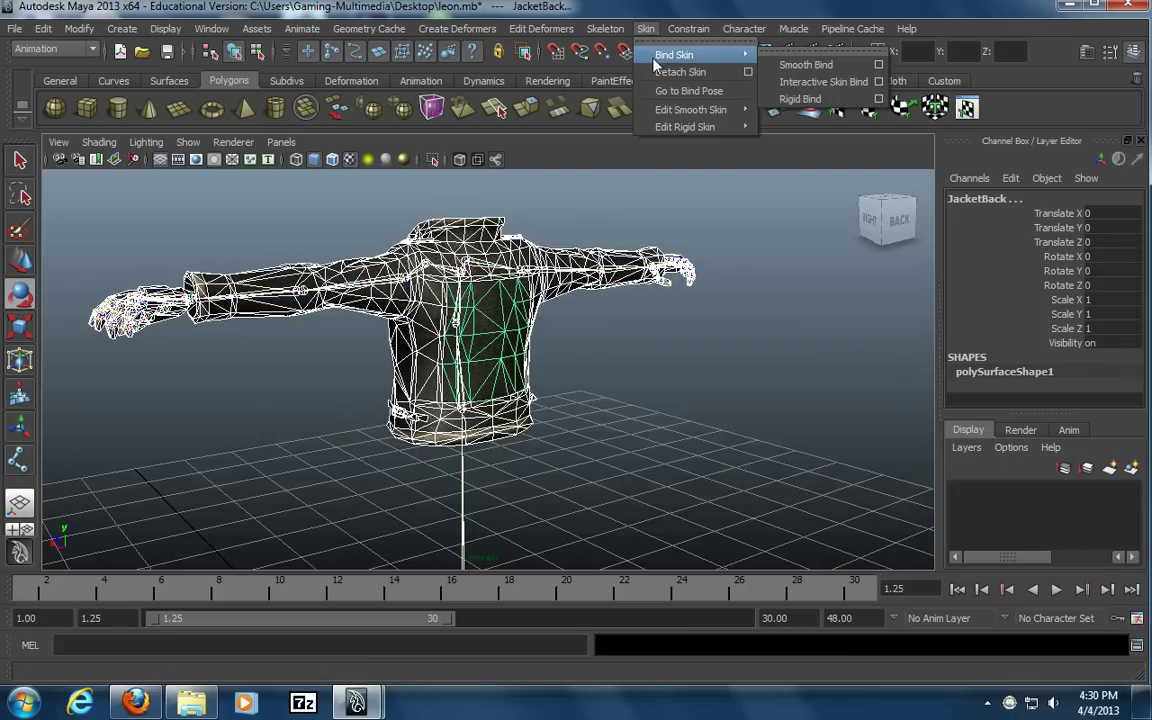
pyautogui.click(640, 8)
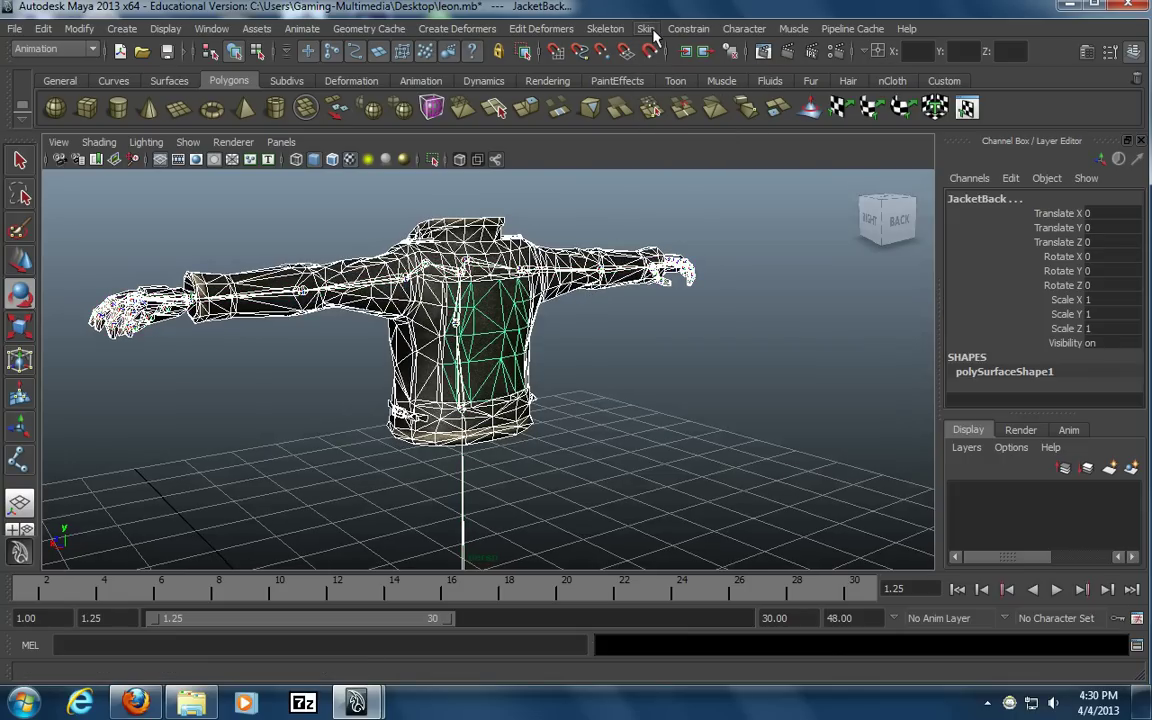
pyautogui.keyDown('alt'); pyautogui.moveTo(438, 229); pyautogui.dragTo(365, 234); pyautogui.keyUp('alt')
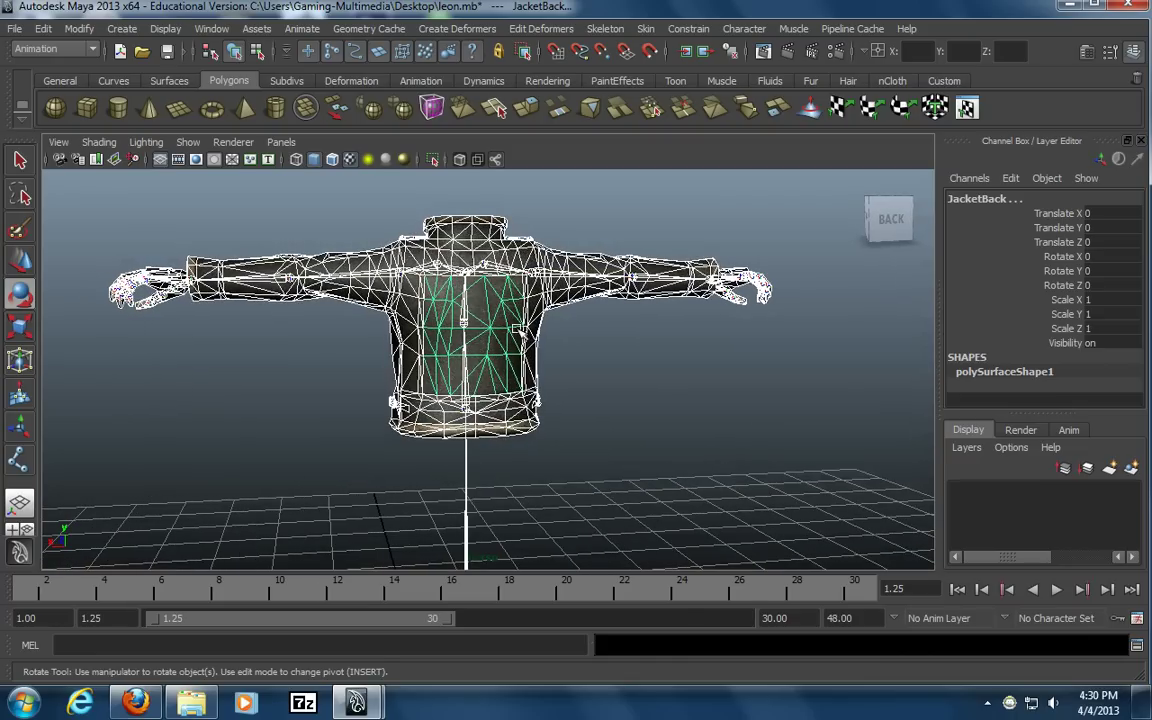
pyautogui.click(648, 29)
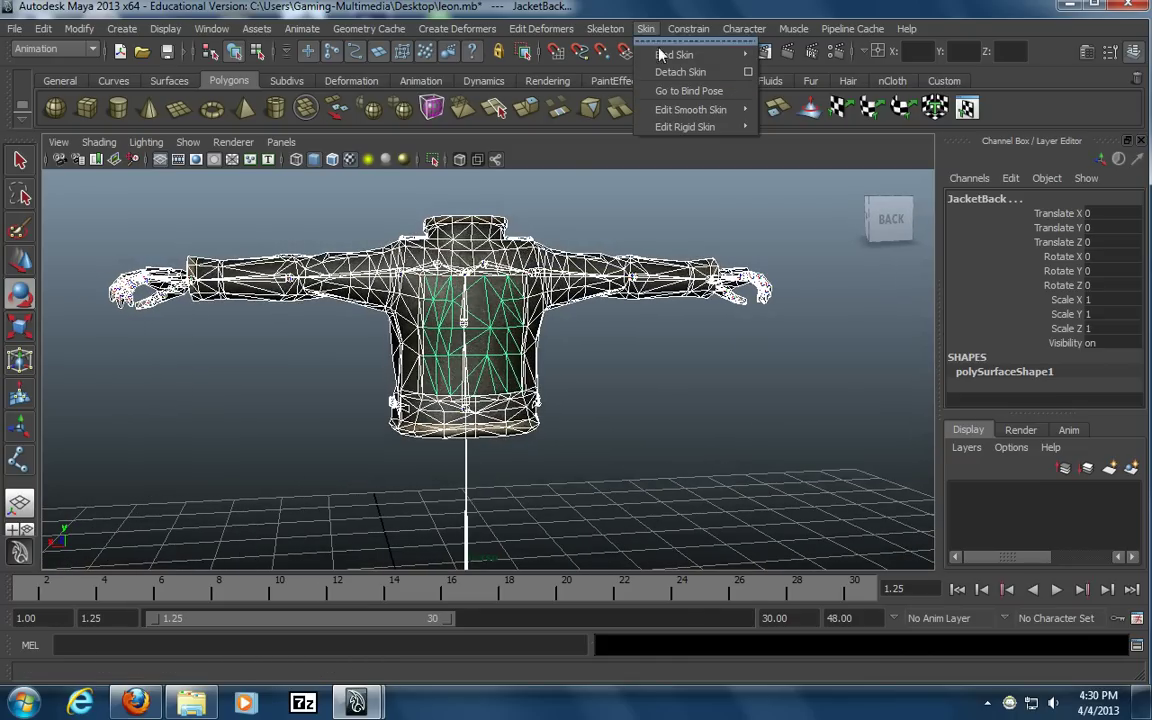
pyautogui.moveTo(674, 54)
pyautogui.click(800, 57)
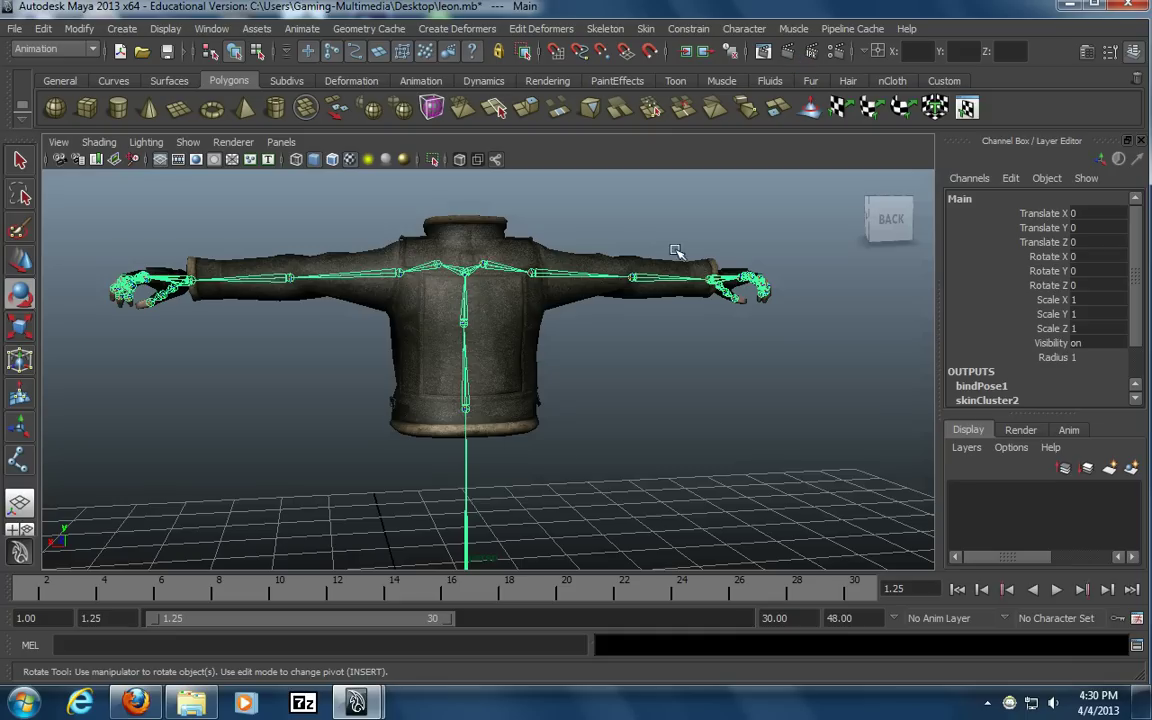
# Try rotating the Spine1 joint to test the back panel's binding, and undo the rotation
pyautogui.click(533, 386)
pyautogui.click(484, 351)
pyautogui.click(483, 318)
pyautogui.moveTo(483, 318); pyautogui.dragTo(570, 392)
pyautogui.click(570, 392)
pyautogui.click(455, 365)
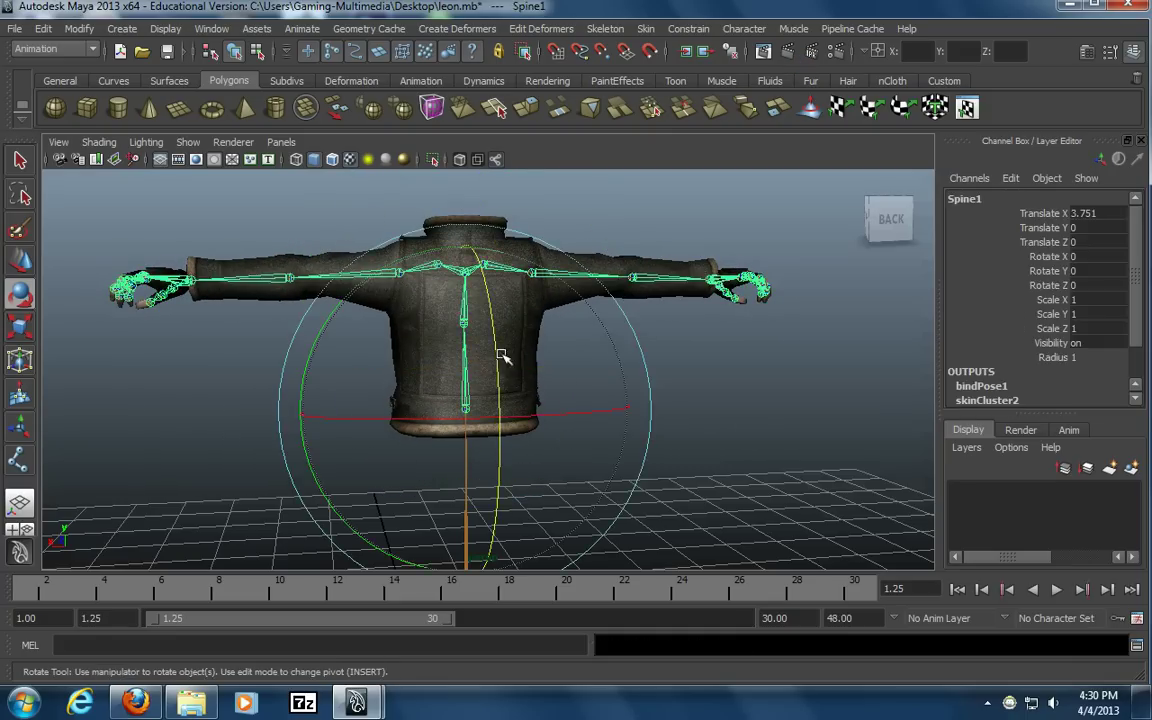
pyautogui.moveTo(494, 349); pyautogui.dragTo(470, 350)
pyautogui.hotkey('ctrl', 'z')
# Try a joint rotation from a closer view of the jacket to test its deformation, and undo it
pyautogui.click(692, 318)
pyautogui.keyDown('alt'); pyautogui.moveTo(692, 318); pyautogui.dragTo(748, 306); pyautogui.keyUp('alt')
pyautogui.keyDown('alt'); pyautogui.moveTo(427, 411); pyautogui.dragTo(653, 419); pyautogui.keyUp('alt')
pyautogui.keyDown('alt'); pyautogui.moveTo(653, 419); pyautogui.dragTo(504, 442, button='middle'); pyautogui.keyUp('alt')
pyautogui.keyDown('alt'); pyautogui.moveTo(504, 442); pyautogui.dragTo(486, 386, button='right'); pyautogui.keyUp('alt')
pyautogui.keyDown('alt'); pyautogui.moveTo(486, 386); pyautogui.dragTo(427, 363); pyautogui.keyUp('alt')
pyautogui.click(427, 363)
pyautogui.keyDown('alt'); pyautogui.moveTo(427, 363); pyautogui.dragTo(450, 400, button='middle'); pyautogui.keyUp('alt')
pyautogui.keyDown('alt'); pyautogui.moveTo(450, 400); pyautogui.dragTo(465, 376, button='right'); pyautogui.keyUp('alt')
pyautogui.click(398, 345)
pyautogui.moveTo(309, 190); pyautogui.dragTo(272, 322)
pyautogui.hotkey('ctrl', 'z')
# Select another joint, try rotating it while viewing the jacket from different sides, and undo the rotations
pyautogui.click(597, 388)
pyautogui.click(505, 342)
pyautogui.moveTo(512, 315); pyautogui.dragTo(460, 330)
pyautogui.hotkey('ctrl', 'z')
pyautogui.keyDown('alt'); pyautogui.moveTo(700, 340); pyautogui.dragTo(370, 343); pyautogui.keyUp('alt')
pyautogui.moveTo(590, 382); pyautogui.dragTo(552, 438)
pyautogui.hotkey('ctrl', 'z')
pyautogui.hotkey('ctrl', 'z')
# Check the bound jacket and hands from the front and from behind around the Spine1 joint
pyautogui.click(710, 250)
pyautogui.keyDown('alt'); pyautogui.moveTo(530, 359); pyautogui.dragTo(573, 316, button='middle'); pyautogui.keyUp('alt')
pyautogui.scroll(-3, 596, 342)
pyautogui.keyDown('alt'); pyautogui.moveTo(596, 343); pyautogui.dragTo(548, 323); pyautogui.keyUp('alt')
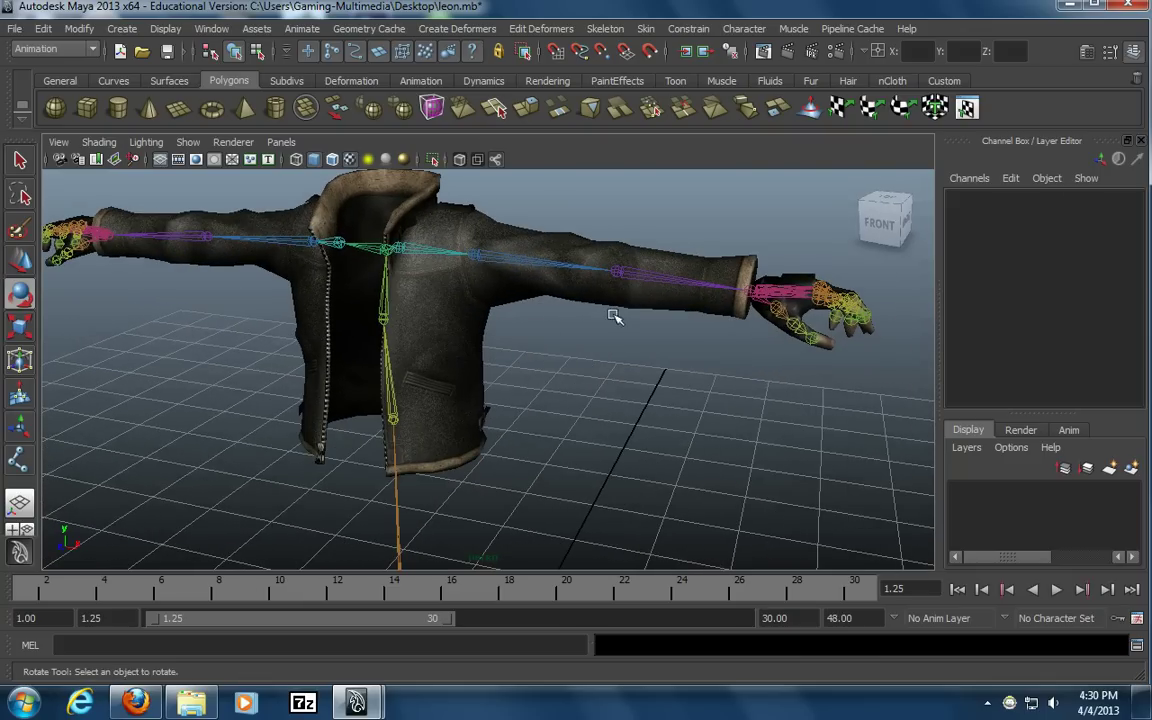
pyautogui.keyDown('alt'); pyautogui.moveTo(634, 317); pyautogui.dragTo(334, 452); pyautogui.keyUp('alt')
pyautogui.hotkey('ctrl', 'z')
pyautogui.keyDown('alt'); pyautogui.moveTo(357, 375); pyautogui.dragTo(638, 369); pyautogui.keyUp('alt')
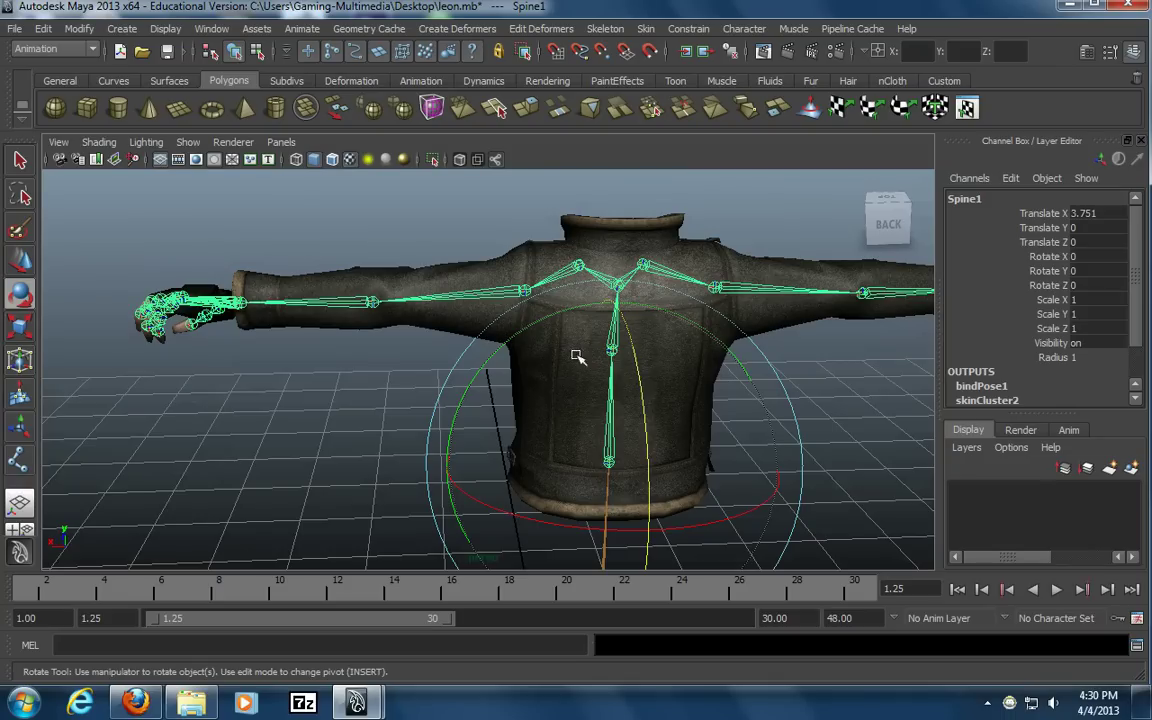
# Try one more joint rotation from another side of the jacket and undo it
pyautogui.keyDown('alt'); pyautogui.moveTo(167, 373); pyautogui.dragTo(597, 388); pyautogui.keyUp('alt')
pyautogui.click(597, 388)
pyautogui.click(384, 340)
pyautogui.moveTo(295, 262); pyautogui.dragTo(427, 360)
pyautogui.hotkey('ctrl', 'z')
# Clear the joint selection and inspect the jacket's chest and shoulder joints from the front
pyautogui.click(648, 402)
pyautogui.keyDown('alt'); pyautogui.moveTo(648, 402); pyautogui.dragTo(347, 373); pyautogui.keyUp('alt')
pyautogui.keyDown('alt'); pyautogui.moveTo(347, 373); pyautogui.dragTo(411, 415, button='right'); pyautogui.keyUp('alt')
pyautogui.keyDown('alt'); pyautogui.moveTo(362, 408); pyautogui.dragTo(599, 401); pyautogui.keyUp('alt')
pyautogui.keyDown('alt'); pyautogui.moveTo(599, 401); pyautogui.dragTo(668, 398, button='right'); pyautogui.keyUp('alt')
pyautogui.keyDown('alt'); pyautogui.moveTo(485, 353); pyautogui.dragTo(453, 363, button='middle'); pyautogui.keyUp('alt')
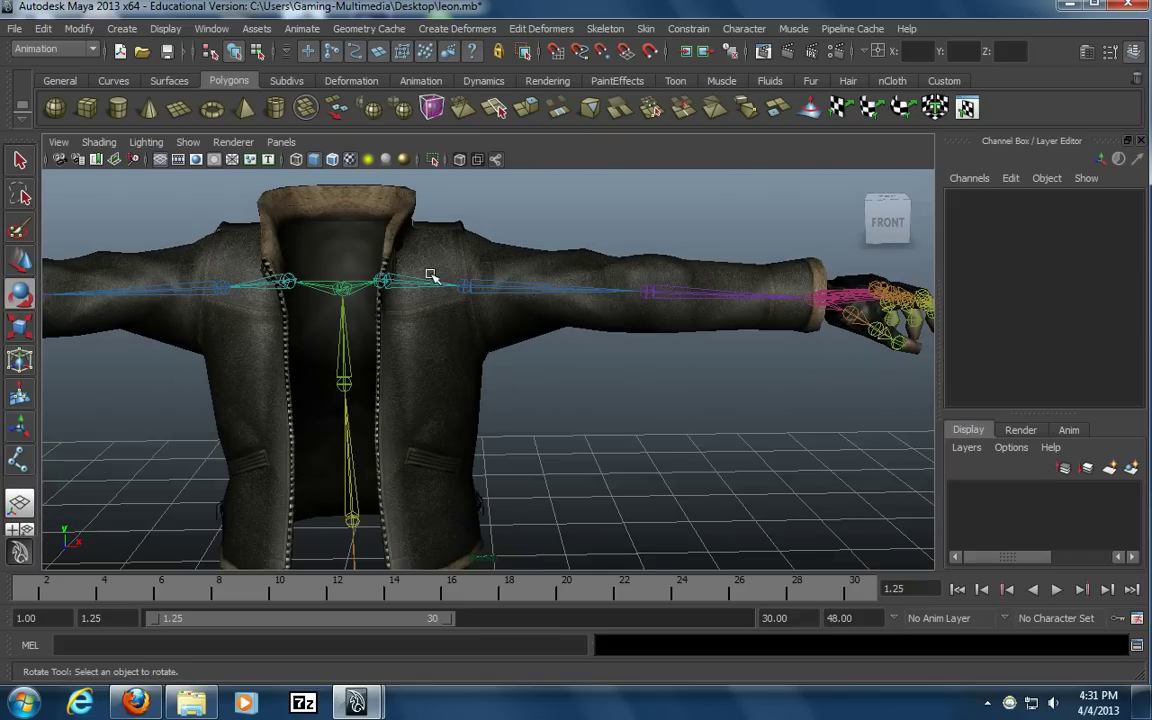
# Try rotating the left clavicle joint to test the shoulder deformation, undo the rotation and clear the selection
pyautogui.click(437, 284)
pyautogui.moveTo(248, 190); pyautogui.dragTo(247, 293)
pyautogui.press('z')
pyautogui.keyDown('alt'); pyautogui.moveTo(532, 325); pyautogui.dragTo(370, 312); pyautogui.keyUp('alt')
pyautogui.press('z')
pyautogui.click(658, 463)
pyautogui.moveTo(466, 401)
pyautogui.keyDown('alt'); pyautogui.mouseDown()
pyautogui.moveTo(396, 383)
pyautogui.moveTo(485, 400)
pyautogui.mouseUp(); pyautogui.keyUp('alt')
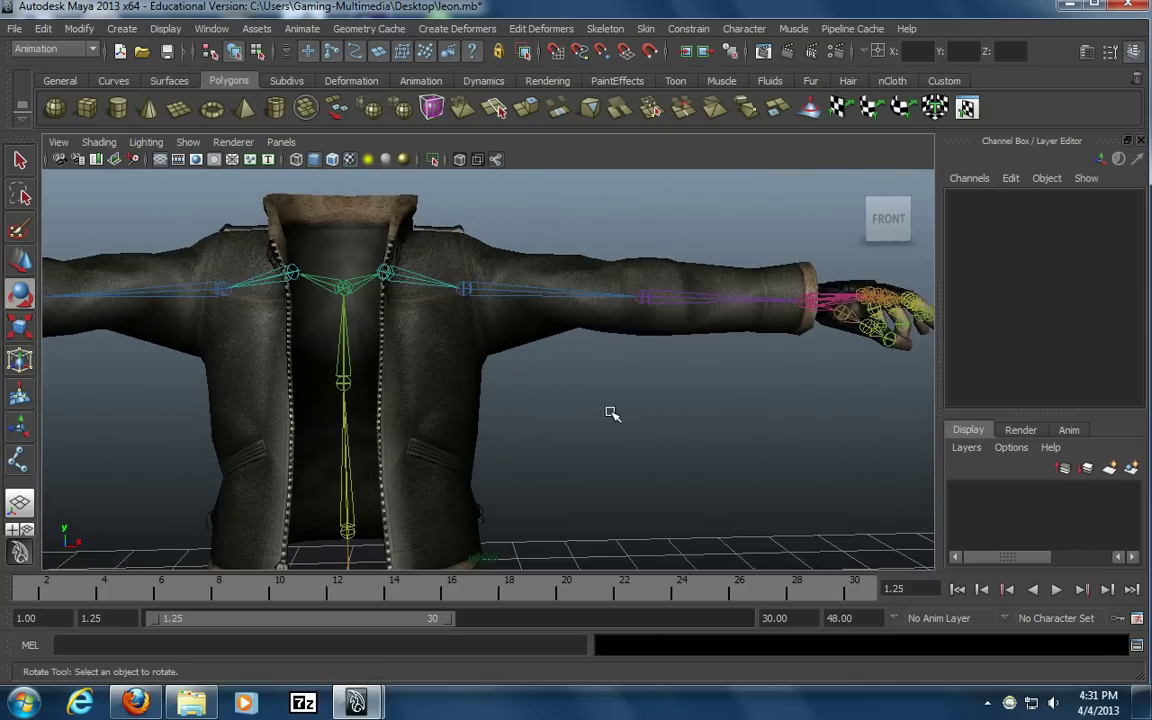
# Select the jacket mesh and activate the Paint Skin Weights Tool with its settings open
pyautogui.keyDown('alt'); pyautogui.moveTo(607, 414); pyautogui.dragTo(545, 409, button='right'); pyautogui.keyUp('alt')
pyautogui.keyDown('alt'); pyautogui.moveTo(545, 409); pyautogui.dragTo(483, 393, button='middle'); pyautogui.keyUp('alt')
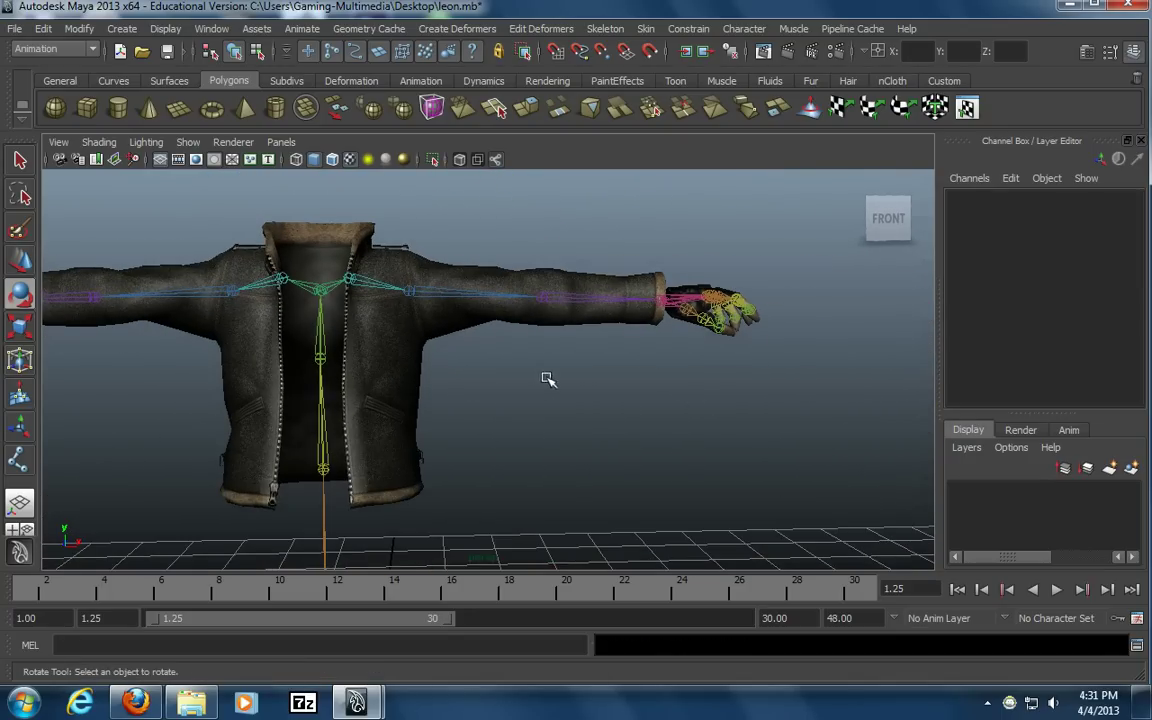
pyautogui.keyDown('alt'); pyautogui.moveTo(545, 382); pyautogui.dragTo(483, 366); pyautogui.keyUp('alt')
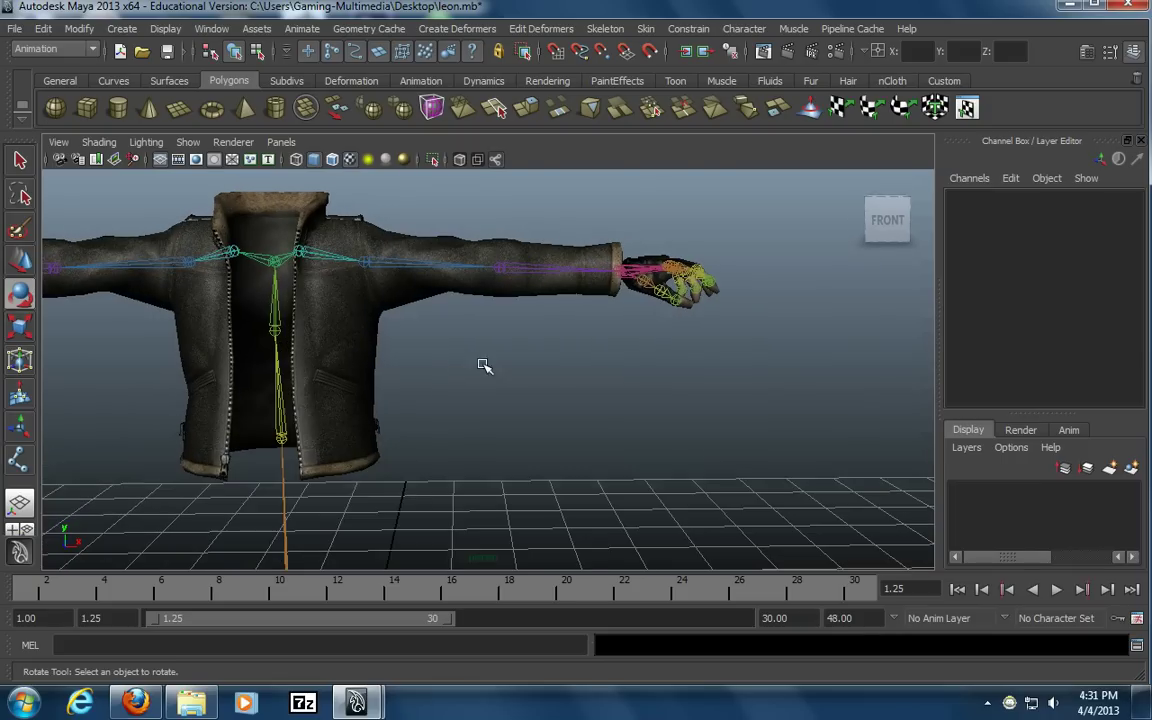
pyautogui.click(365, 308)
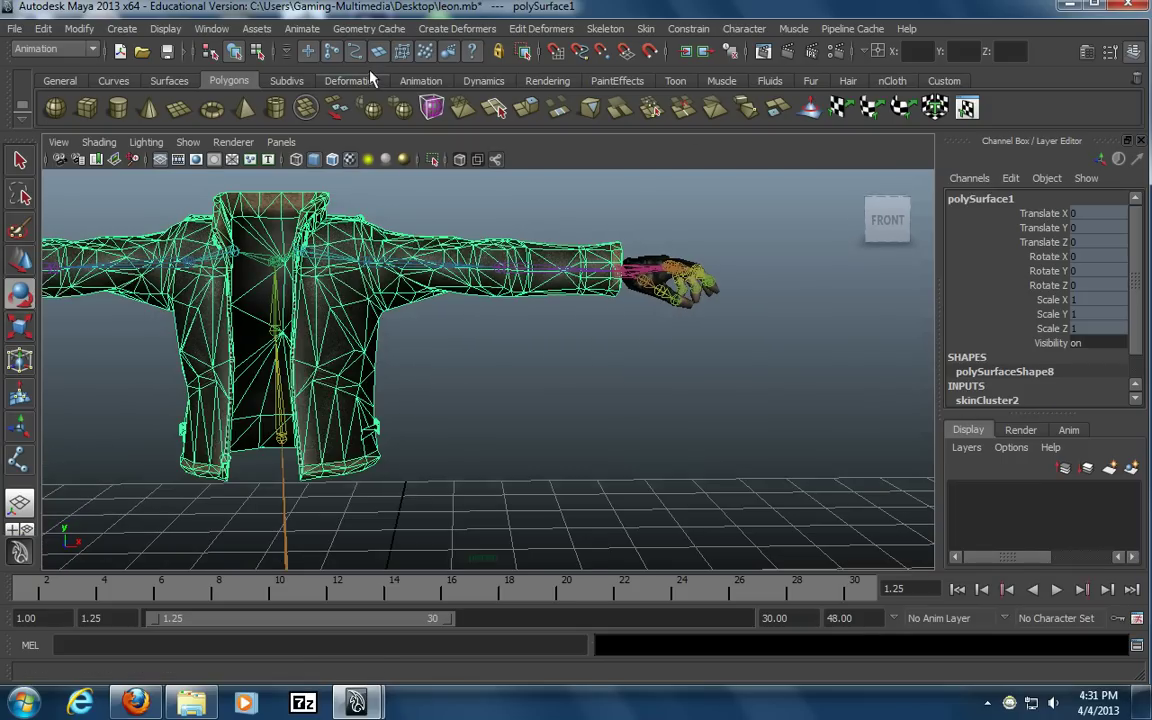
pyautogui.click(421, 81)
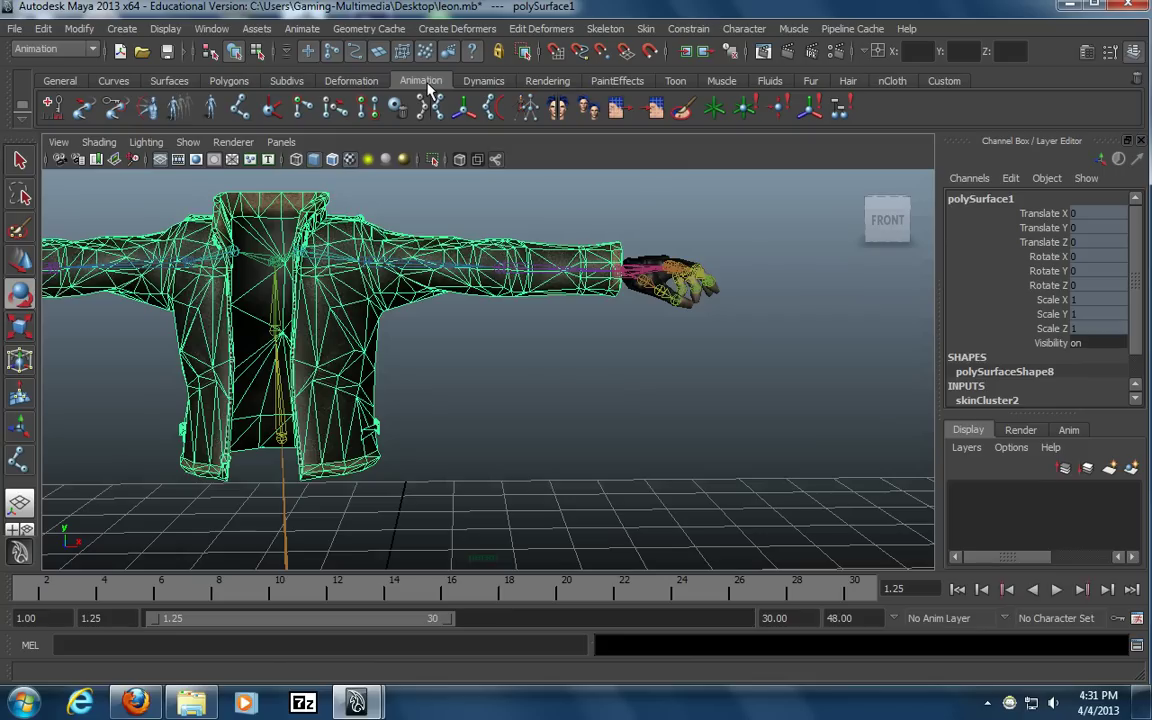
pyautogui.doubleClick(683, 113)
# Choose LClavide|joint6 as the influence to paint and view its weights around the left shoulder
pyautogui.moveTo(697, 337)
pyautogui.keyDown('alt'); pyautogui.mouseDown()
pyautogui.moveTo(669, 360)
pyautogui.moveTo(691, 397)
pyautogui.moveTo(599, 381)
pyautogui.moveTo(612, 375)
pyautogui.moveTo(576, 368)
pyautogui.moveTo(573, 350)
pyautogui.mouseUp(); pyautogui.keyUp('alt')
pyautogui.moveTo(381, 467); pyautogui.dragTo(380, 528)
pyautogui.moveTo(380, 538); pyautogui.dragTo(391, 473)
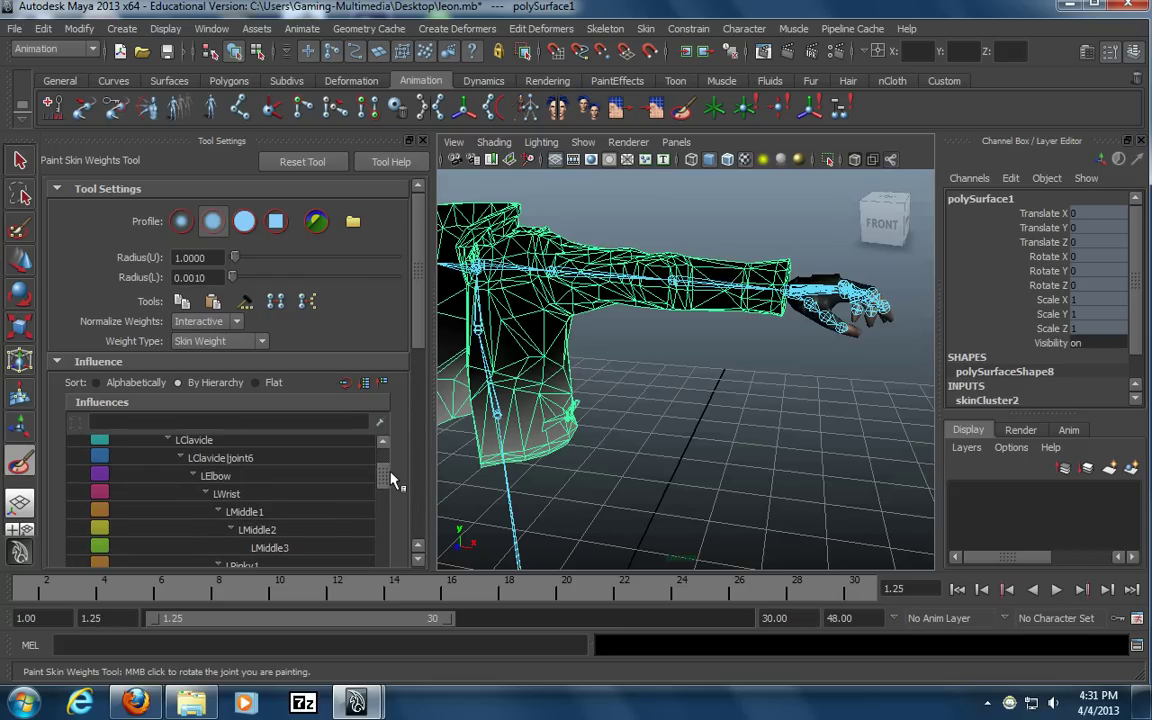
pyautogui.click(306, 459)
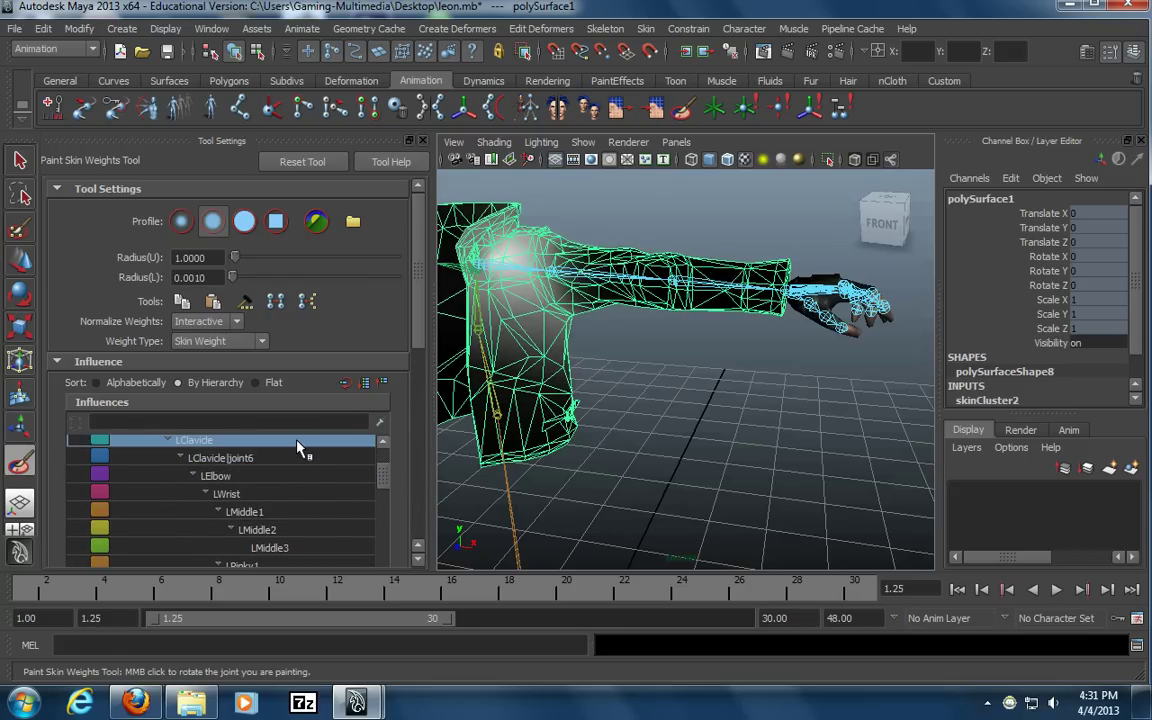
pyautogui.keyDown('alt'); pyautogui.moveTo(617, 314); pyautogui.dragTo(545, 342); pyautogui.keyUp('alt')
pyautogui.keyDown('alt'); pyautogui.moveTo(545, 342); pyautogui.dragTo(648, 337, button='right'); pyautogui.keyUp('alt')
pyautogui.keyDown('alt'); pyautogui.moveTo(648, 337); pyautogui.dragTo(640, 313, button='middle'); pyautogui.keyUp('alt')
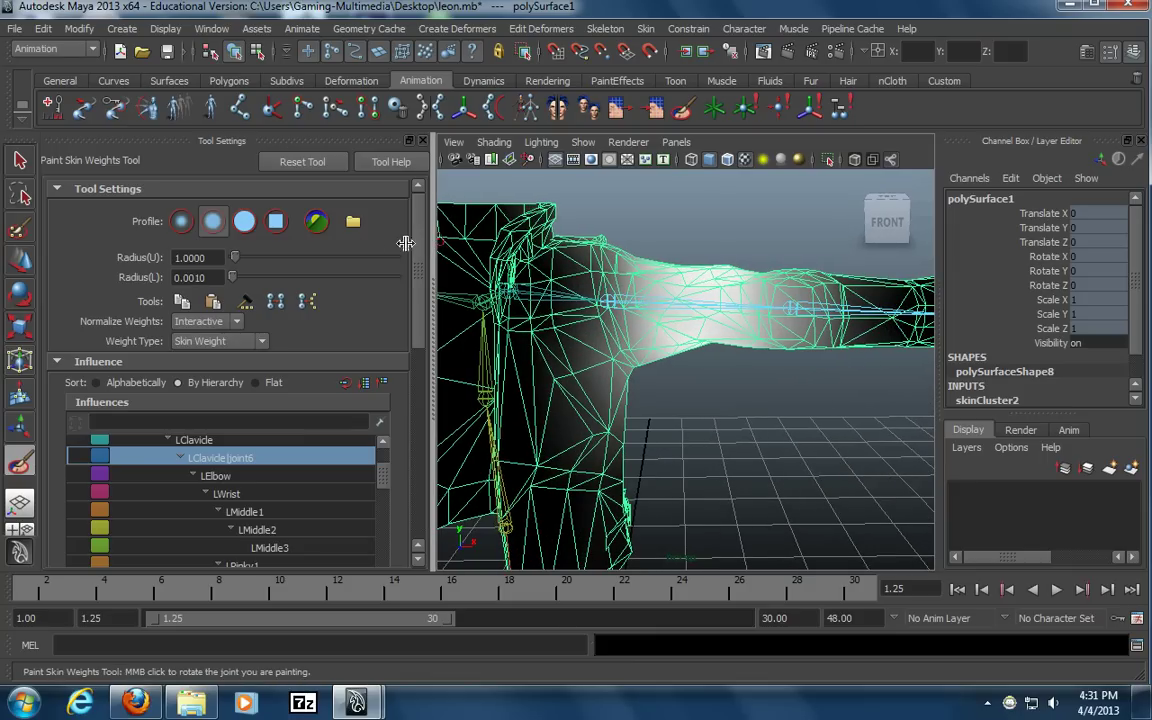
# Enlarge the viewport, set the brush's upper radius to about 3.75 and examine the shoulder weights from behind and from the front
pyautogui.moveTo(430, 247); pyautogui.dragTo(342, 252)
pyautogui.keyDown('alt'); pyautogui.moveTo(550, 283); pyautogui.dragTo(571, 306, button='middle'); pyautogui.keyUp('alt')
pyautogui.keyDown('alt'); pyautogui.moveTo(571, 306); pyautogui.dragTo(684, 330); pyautogui.keyUp('alt')
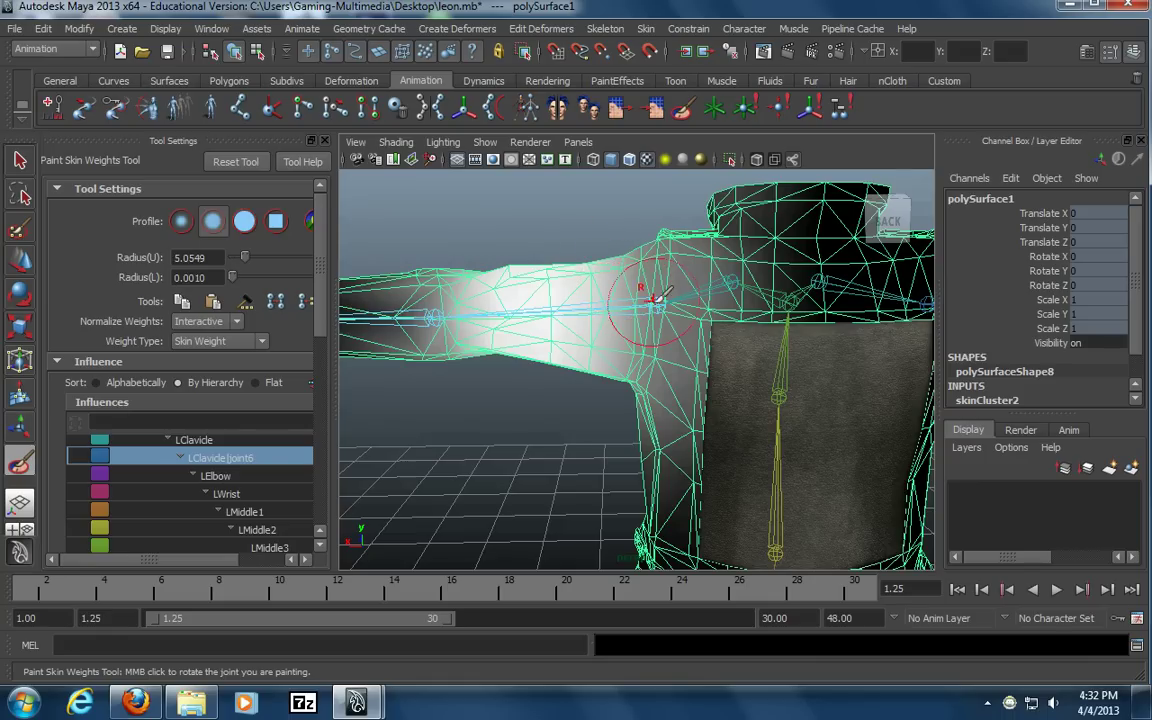
pyautogui.moveTo(530, 312)
pyautogui.keyDown('alt'); pyautogui.mouseDown()
pyautogui.moveTo(758, 309)
pyautogui.moveTo(698, 328)
pyautogui.moveTo(662, 274)
pyautogui.moveTo(625, 360)
pyautogui.moveTo(630, 386)
pyautogui.moveTo(620, 300)
pyautogui.mouseUp(); pyautogui.keyUp('alt')
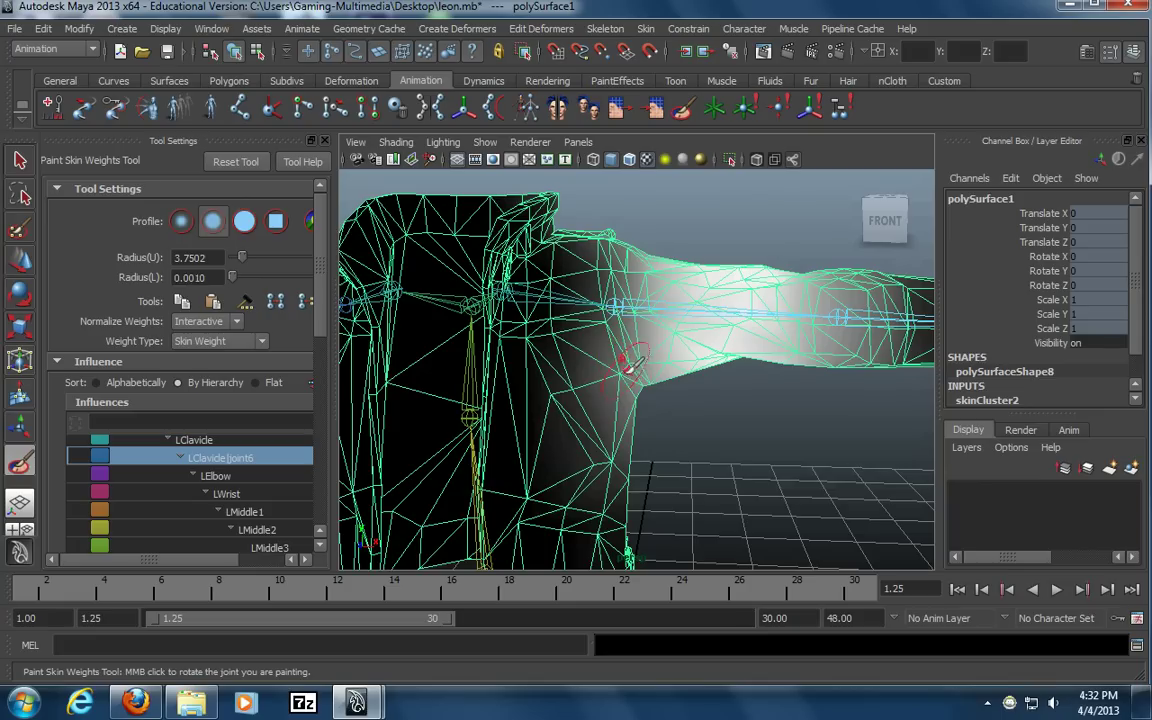
pyautogui.moveTo(645, 373)
pyautogui.keyDown('alt'); pyautogui.mouseDown()
pyautogui.moveTo(617, 334)
pyautogui.moveTo(656, 329)
pyautogui.moveTo(632, 366)
pyautogui.moveTo(652, 366)
pyautogui.moveTo(617, 314)
pyautogui.moveTo(630, 276)
pyautogui.moveTo(665, 320)
pyautogui.moveTo(700, 280)
pyautogui.moveTo(783, 259)
pyautogui.moveTo(771, 306)
pyautogui.moveTo(794, 286)
pyautogui.moveTo(514, 321)
pyautogui.moveTo(437, 296)
pyautogui.moveTo(522, 248)
pyautogui.moveTo(510, 266)
pyautogui.mouseUp(); pyautogui.keyUp('alt')
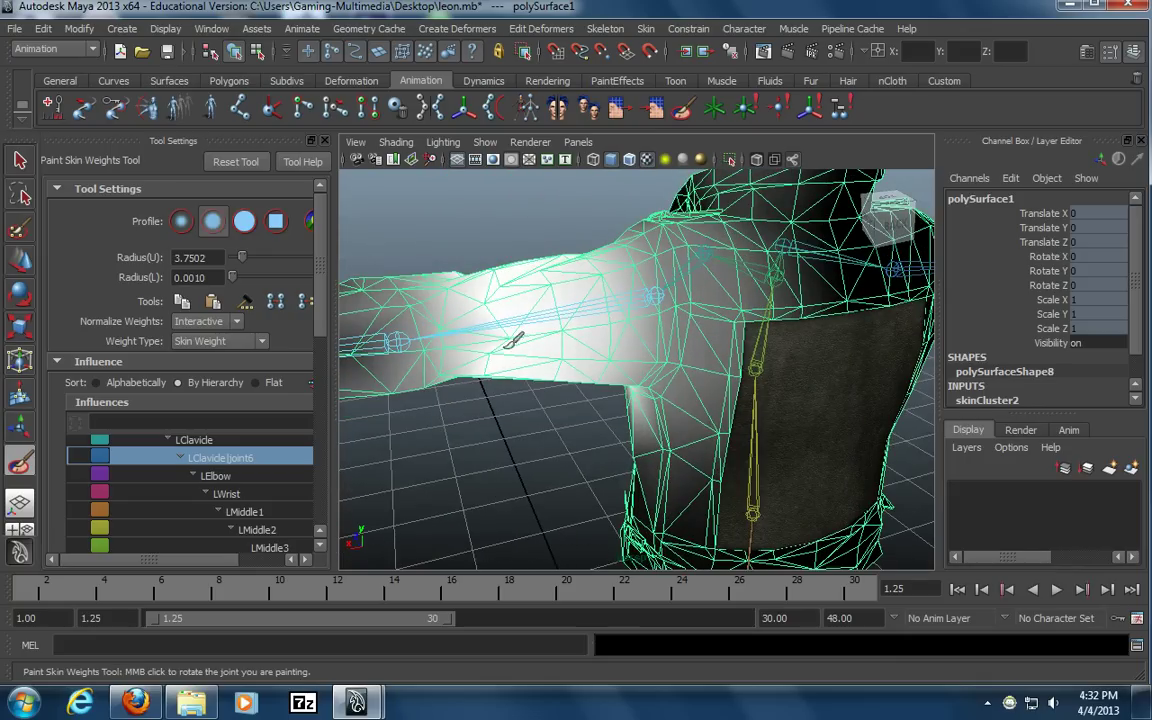
# Paint LClavide|joint6 influence over the back of the left upper sleeve and shoulder until the area is fully white
pyautogui.moveTo(567, 366)
pyautogui.mouseDown()
pyautogui.moveTo(590, 290)
pyautogui.moveTo(537, 301)
pyautogui.moveTo(600, 329)
pyautogui.moveTo(608, 364)
pyautogui.mouseUp()
pyautogui.moveTo(630, 285)
pyautogui.mouseDown()
pyautogui.moveTo(635, 365)
pyautogui.moveTo(650, 328)
pyautogui.mouseUp()
pyautogui.moveTo(662, 280)
pyautogui.mouseDown()
pyautogui.moveTo(661, 340)
pyautogui.moveTo(631, 391)
pyautogui.moveTo(650, 352)
pyautogui.moveTo(632, 371)
pyautogui.mouseUp()
pyautogui.moveTo(652, 312)
pyautogui.mouseDown()
pyautogui.moveTo(666, 293)
pyautogui.moveTo(645, 305)
pyautogui.moveTo(661, 264)
pyautogui.moveTo(598, 350)
pyautogui.mouseUp()
pyautogui.keyDown('alt'); pyautogui.moveTo(532, 342); pyautogui.dragTo(705, 362, button='right'); pyautogui.keyUp('alt')
pyautogui.moveTo(620, 388)
pyautogui.mouseDown()
pyautogui.moveTo(655, 304)
pyautogui.moveTo(645, 327)
pyautogui.mouseUp()
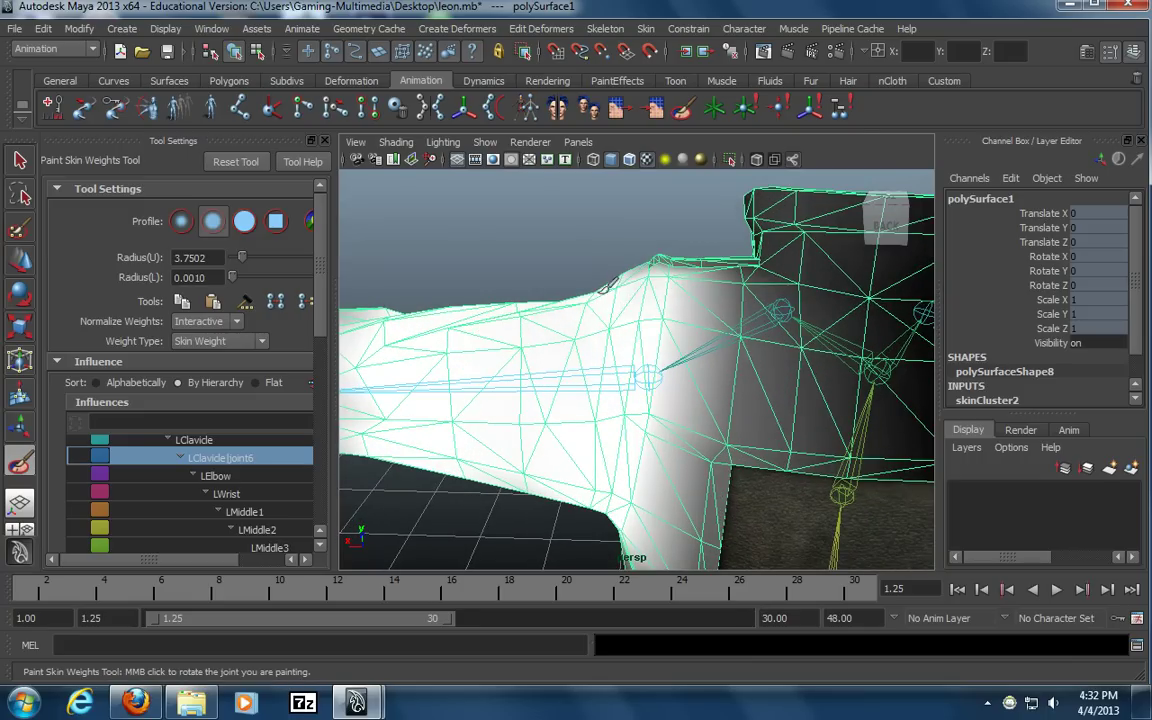
# Paint the LClavide|joint6 skin weights over the shoulder, extending the full influence slightly inward past the joint on all sides
pyautogui.moveTo(547, 355)
pyautogui.keyDown('alt'); pyautogui.mouseDown()
pyautogui.moveTo(571, 378)
pyautogui.moveTo(864, 355)
pyautogui.mouseUp(); pyautogui.keyUp('alt')
pyautogui.moveTo(650, 410); pyautogui.dragTo(655, 280)
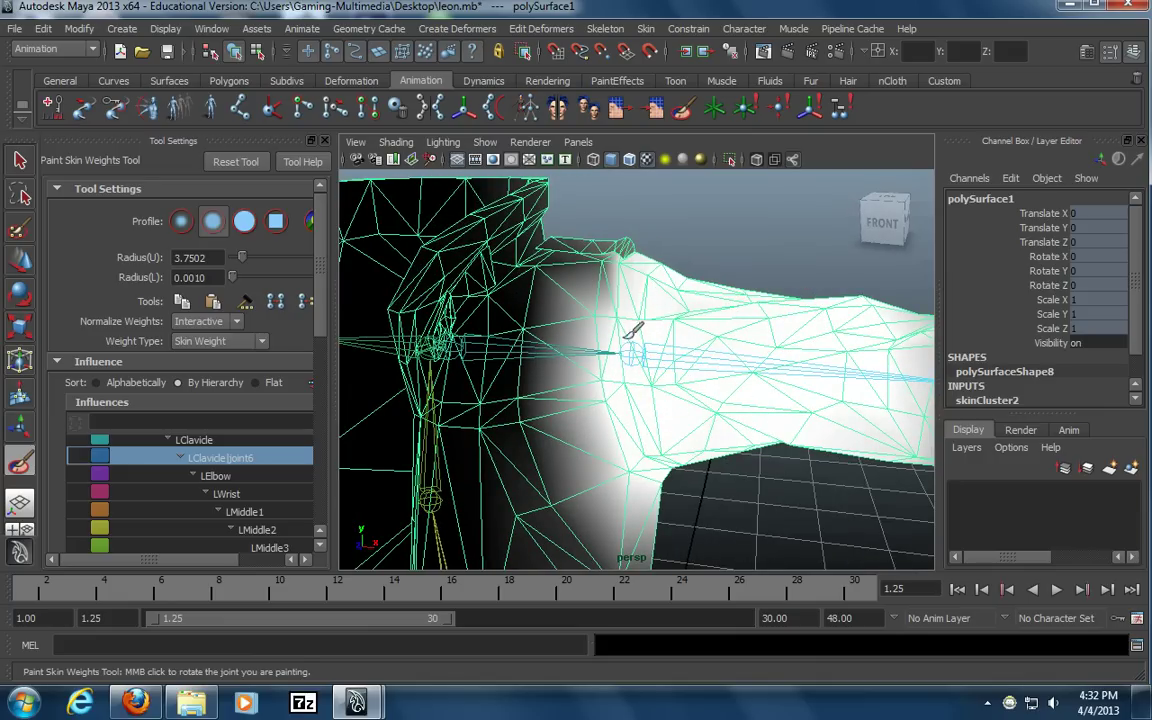
pyautogui.moveTo(617, 329)
pyautogui.keyDown('alt'); pyautogui.mouseDown()
pyautogui.moveTo(604, 347)
pyautogui.moveTo(640, 395)
pyautogui.mouseUp(); pyautogui.keyUp('alt')
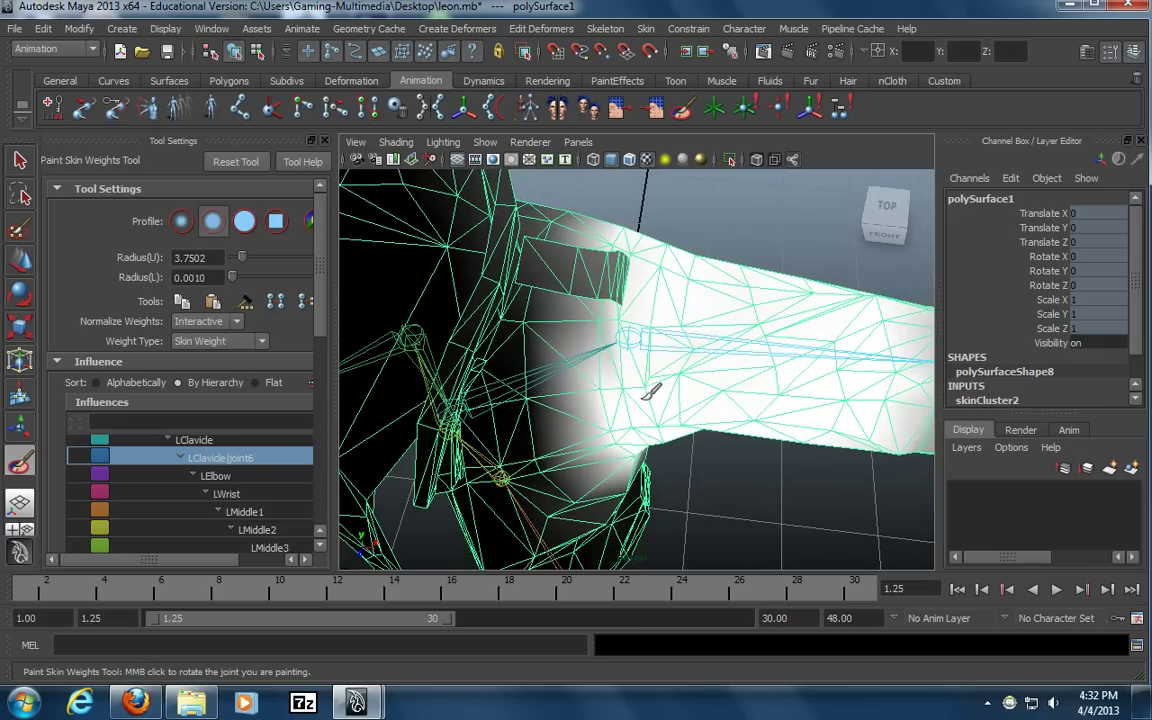
pyautogui.moveTo(622, 335)
pyautogui.keyDown('alt'); pyautogui.mouseDown()
pyautogui.moveTo(633, 357)
pyautogui.moveTo(705, 272)
pyautogui.moveTo(688, 250)
pyautogui.moveTo(590, 205)
pyautogui.mouseUp(); pyautogui.keyUp('alt')
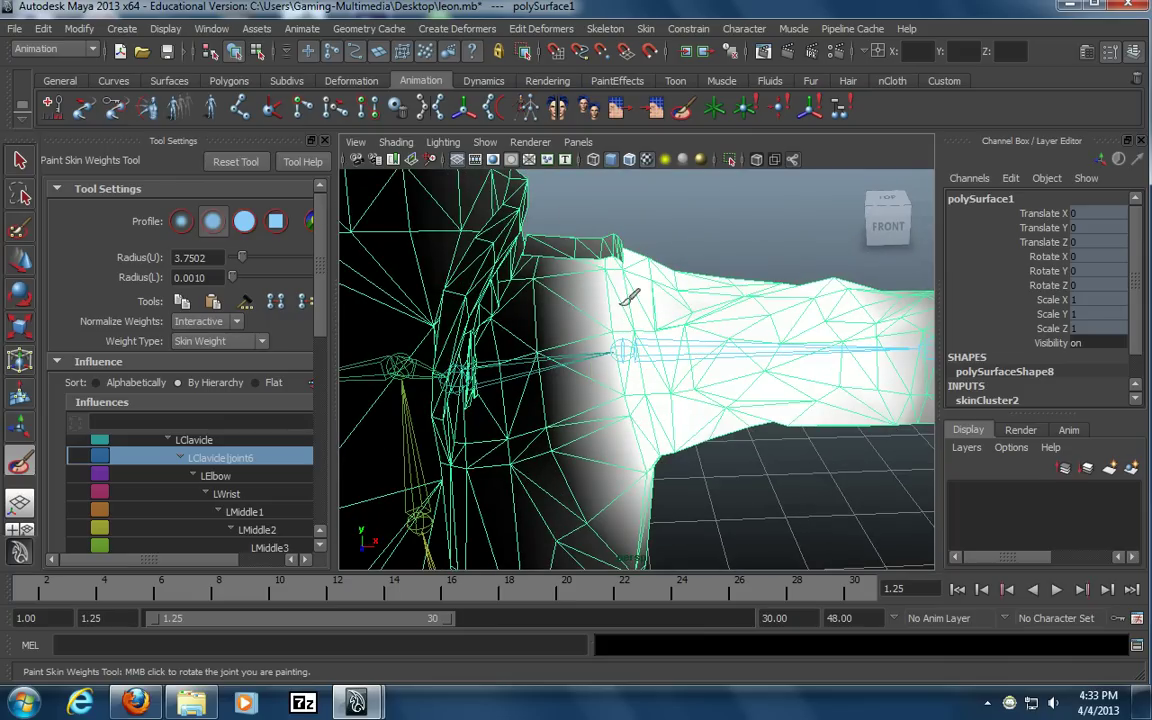
pyautogui.keyDown('alt'); pyautogui.moveTo(670, 378); pyautogui.dragTo(650, 350); pyautogui.keyUp('alt')
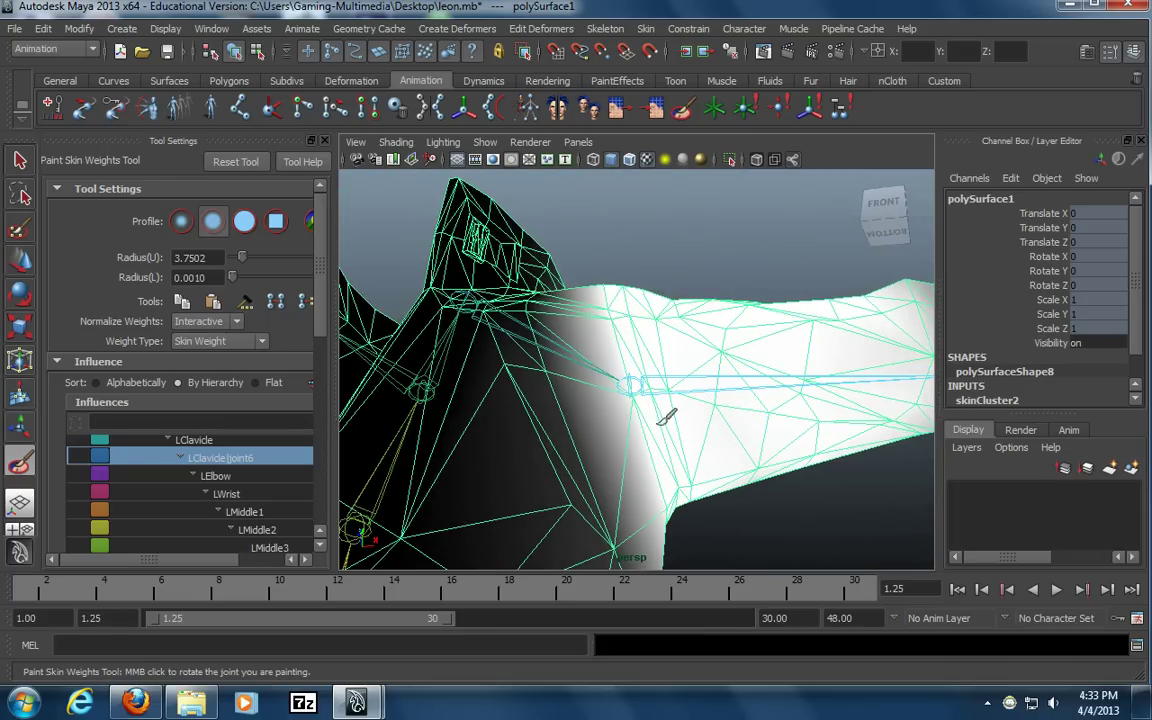
pyautogui.keyDown('alt'); pyautogui.moveTo(679, 447); pyautogui.dragTo(625, 288); pyautogui.keyUp('alt')
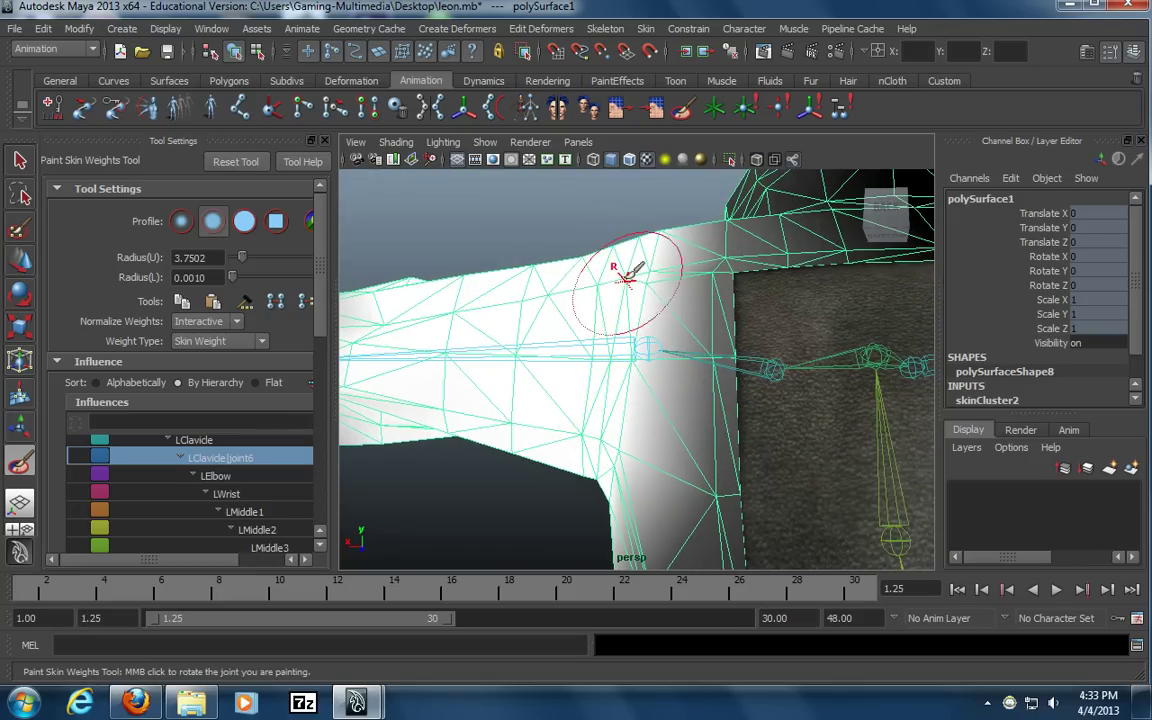
pyautogui.keyDown('alt'); pyautogui.moveTo(648, 349); pyautogui.dragTo(700, 325); pyautogui.keyUp('alt')
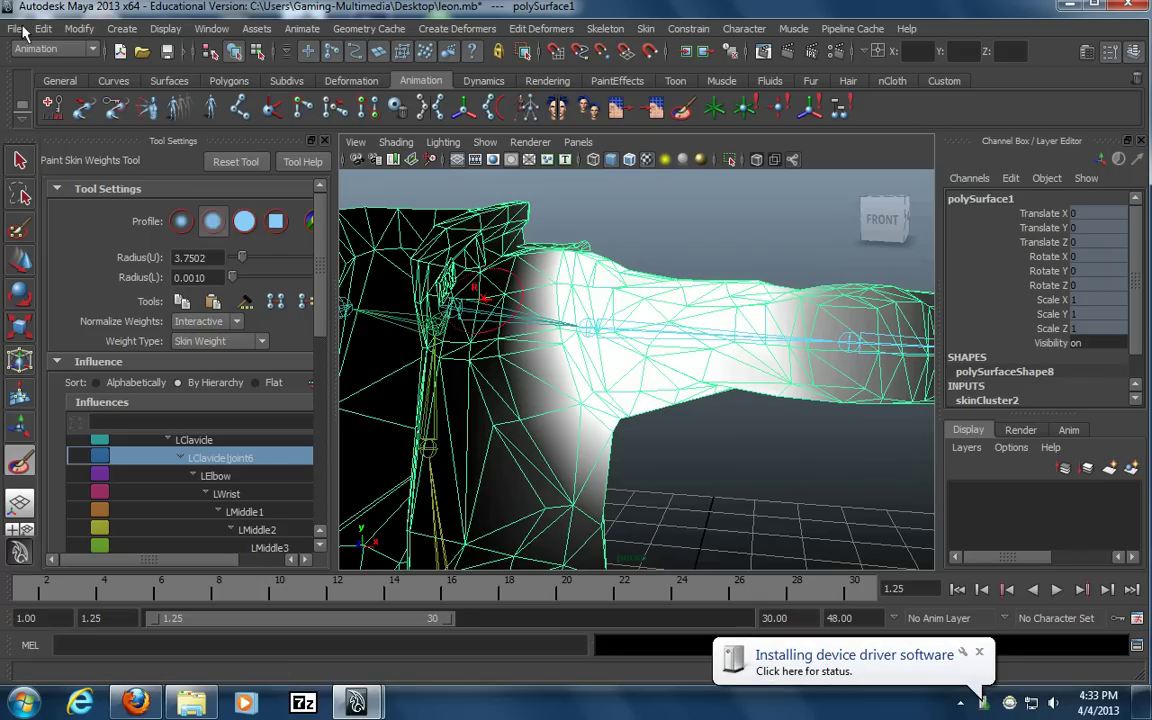
# Save the Maya scene, then switch to Windows Explorer and open the Leon folder inside LeonRig
pyautogui.click(15, 28)
pyautogui.click(39, 82)
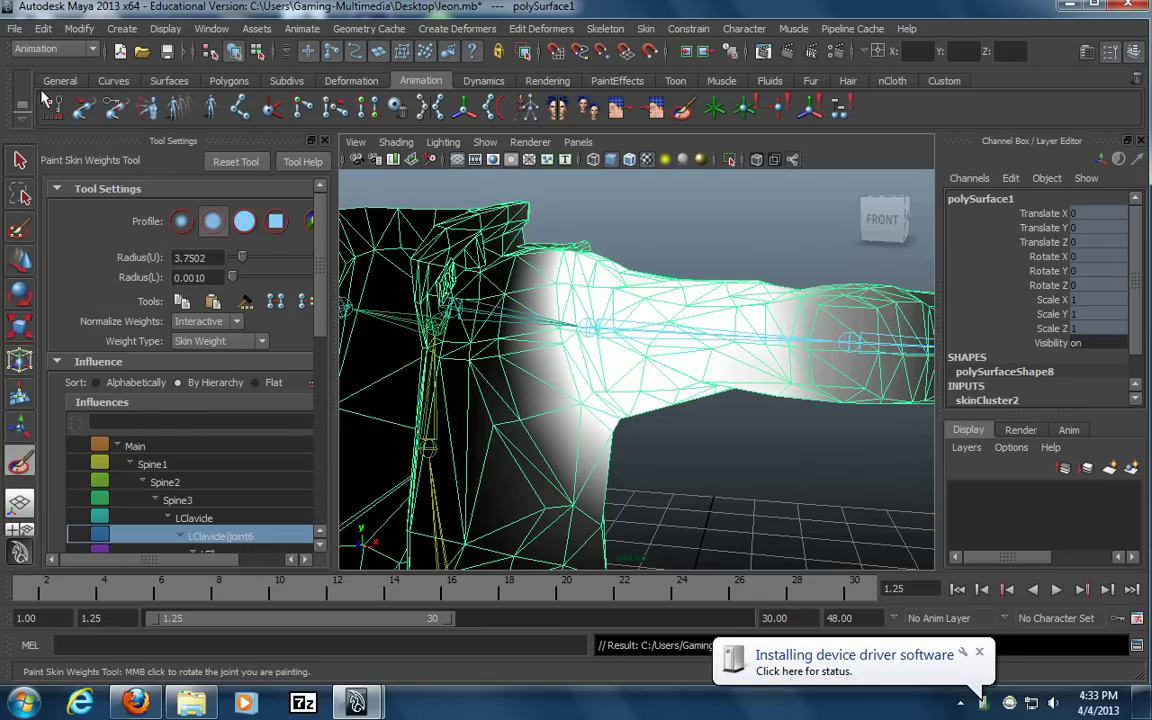
pyautogui.click(192, 703)
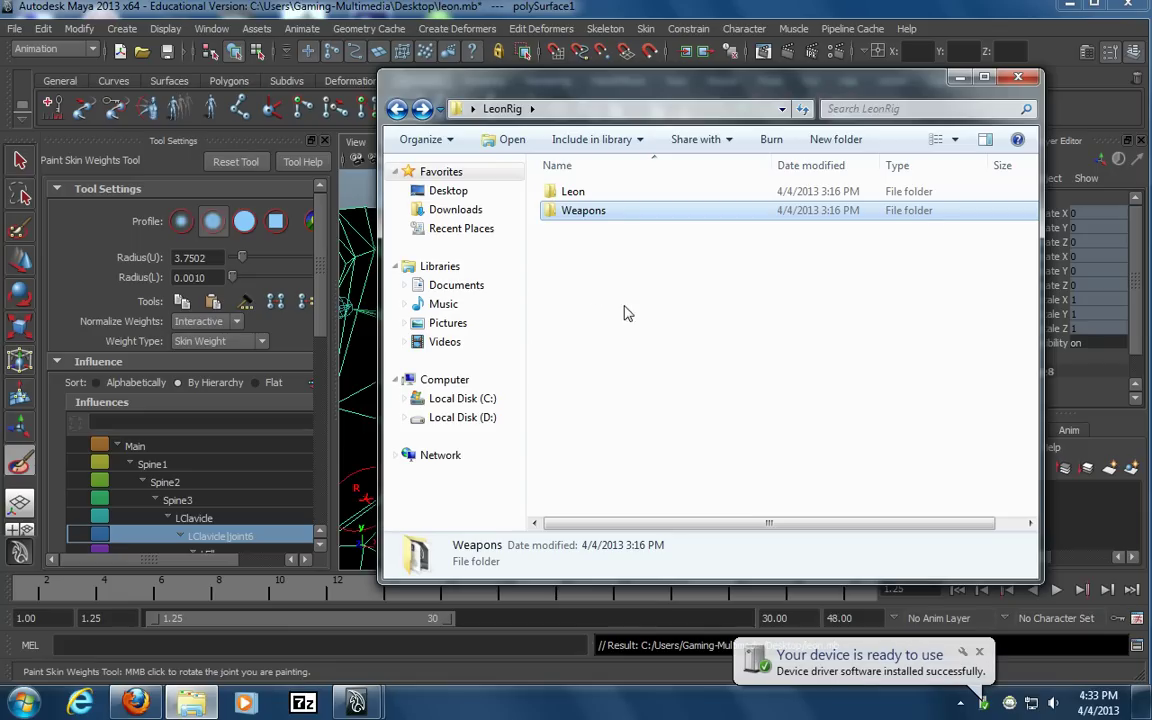
pyautogui.doubleClick(595, 192)
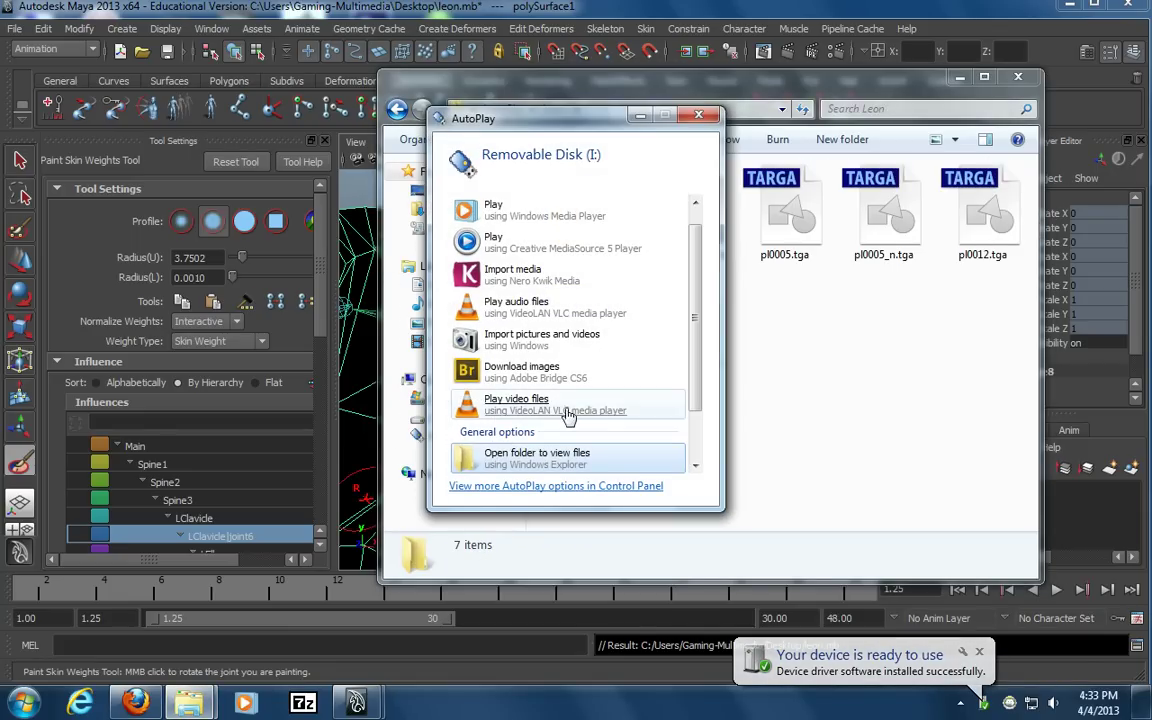
# Open Removable Disk (I:) in Windows Explorer and arrange the windows so the LeonRig folder on the desktop is accessible
pyautogui.click(550, 456)
pyautogui.moveTo(706, 95); pyautogui.dragTo(472, 90)
pyautogui.moveTo(412, 113); pyautogui.dragTo(637, 113)
pyautogui.moveTo(515, 129); pyautogui.dragTo(467, 125)
pyautogui.click(715, 160)
pyautogui.click(600, 122)
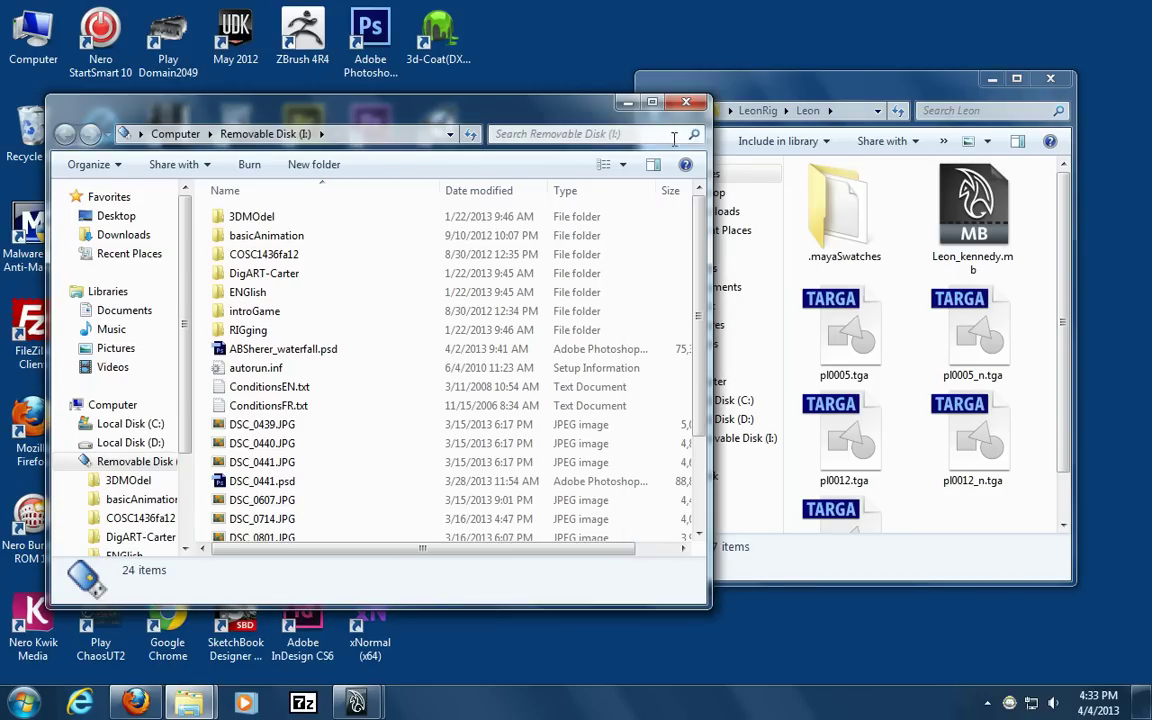
pyautogui.moveTo(709, 150); pyautogui.dragTo(577, 148)
pyautogui.moveTo(408, 125); pyautogui.dragTo(421, 415)
pyautogui.moveTo(438, 318); pyautogui.dragTo(435, 236)
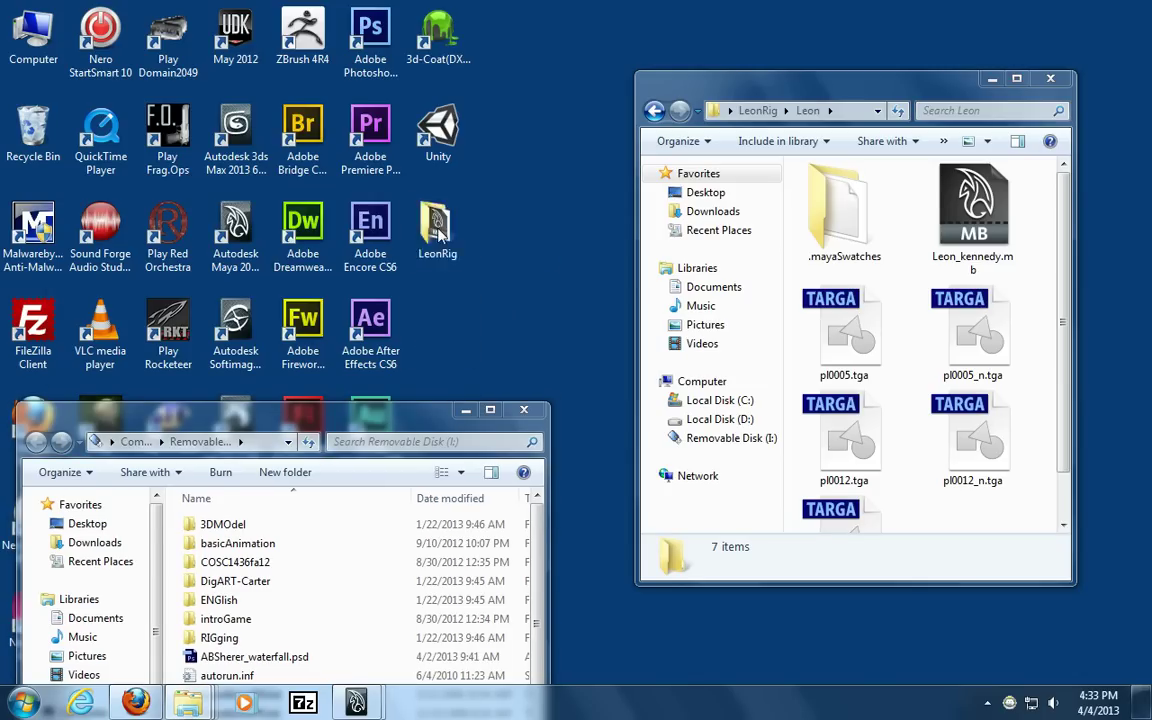
# Check the LeonRig folder for leon.mb, copy the folder to Removable Disk (I:), and close the drive's window
pyautogui.doubleClick(435, 236)
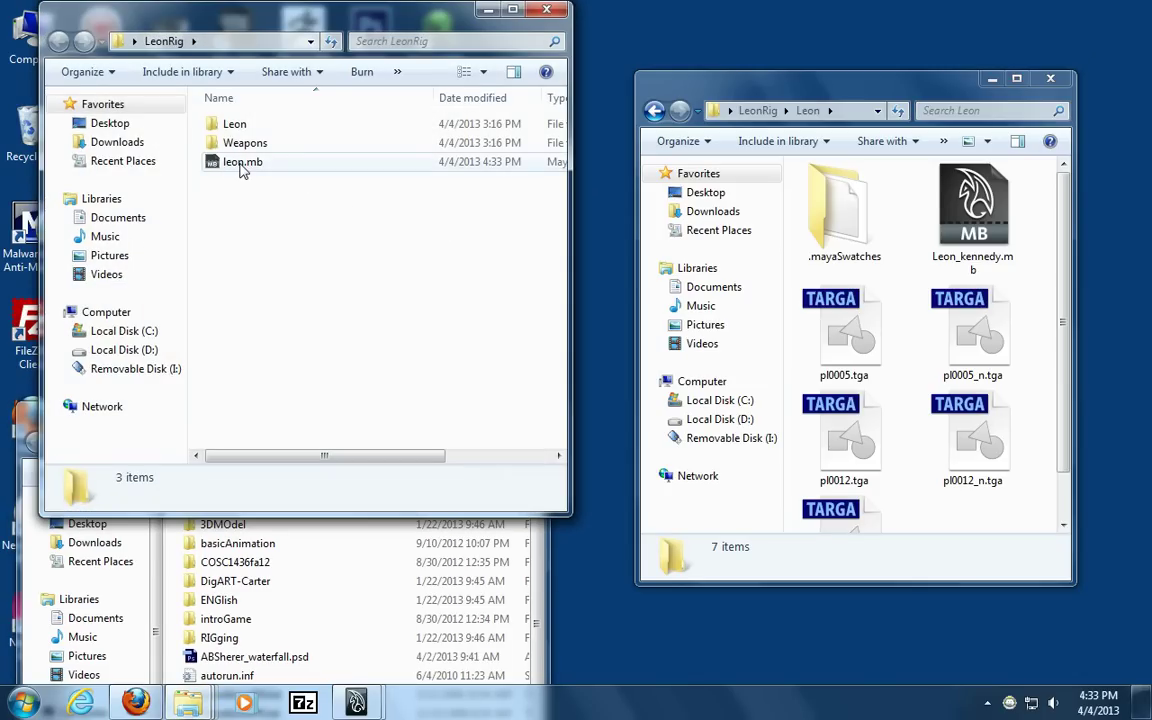
pyautogui.click(539, 10)
pyautogui.click(420, 236)
pyautogui.moveTo(421, 236); pyautogui.dragTo(355, 508)
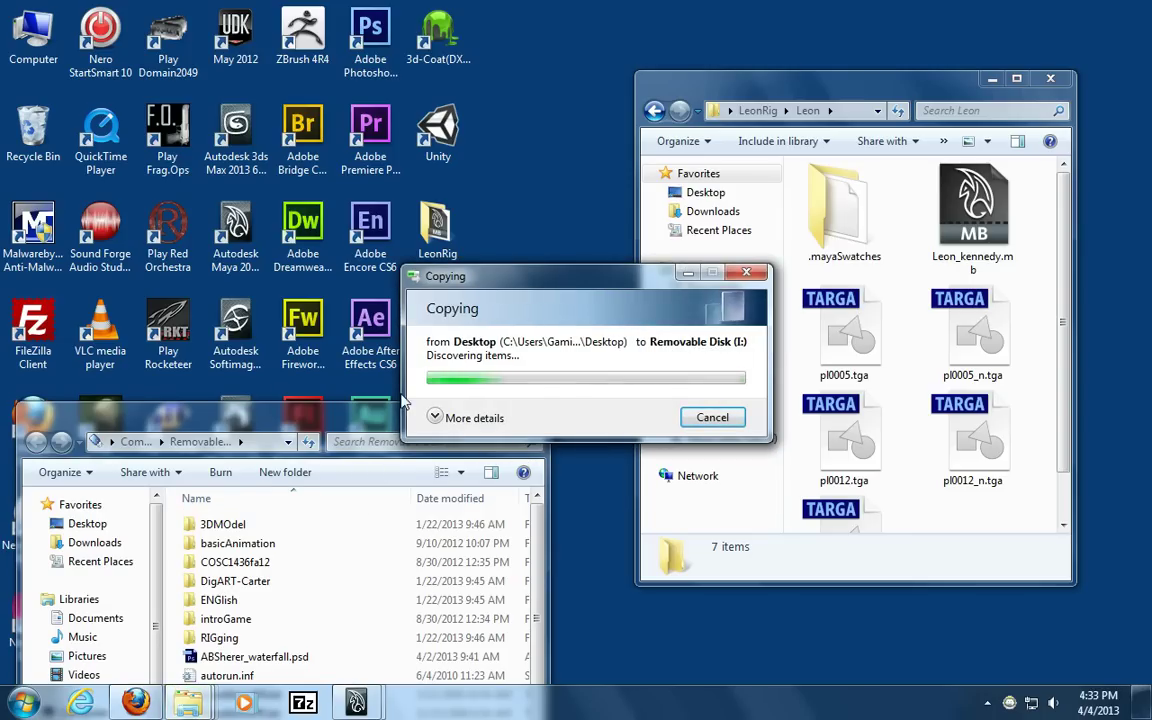
pyautogui.moveTo(370, 414); pyautogui.dragTo(369, 127)
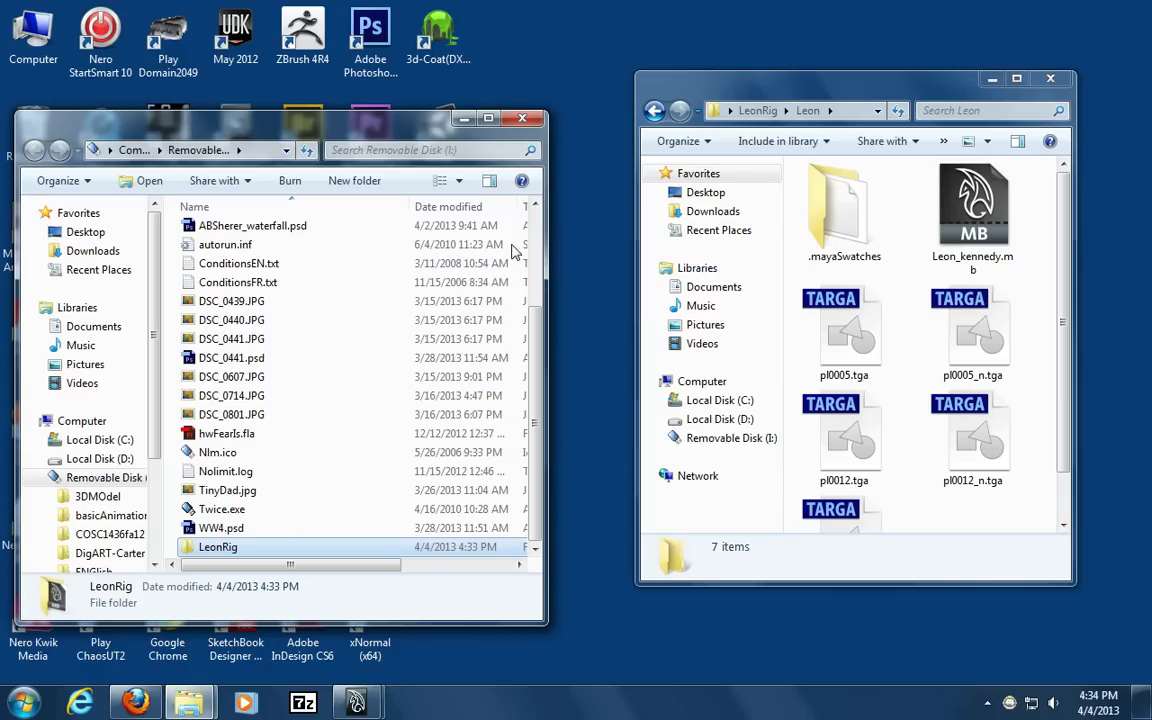
pyautogui.click(522, 118)
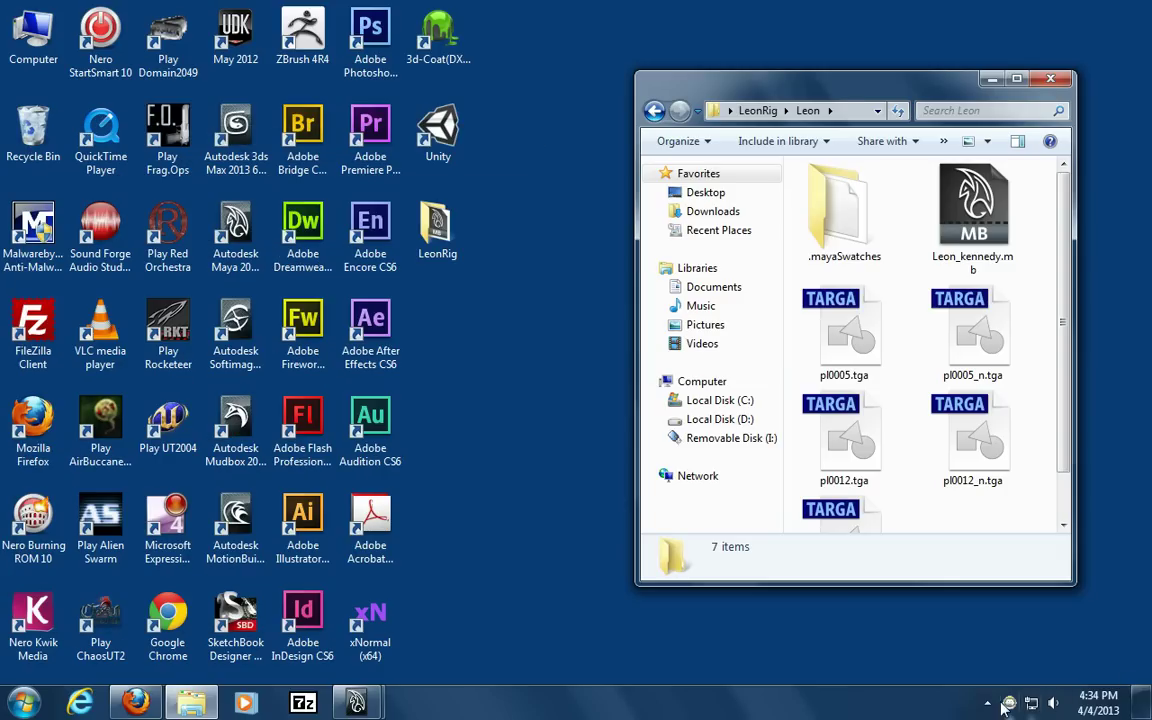
# Safely eject the USB mass storage device and switch back to the Maya scene
pyautogui.click(988, 703)
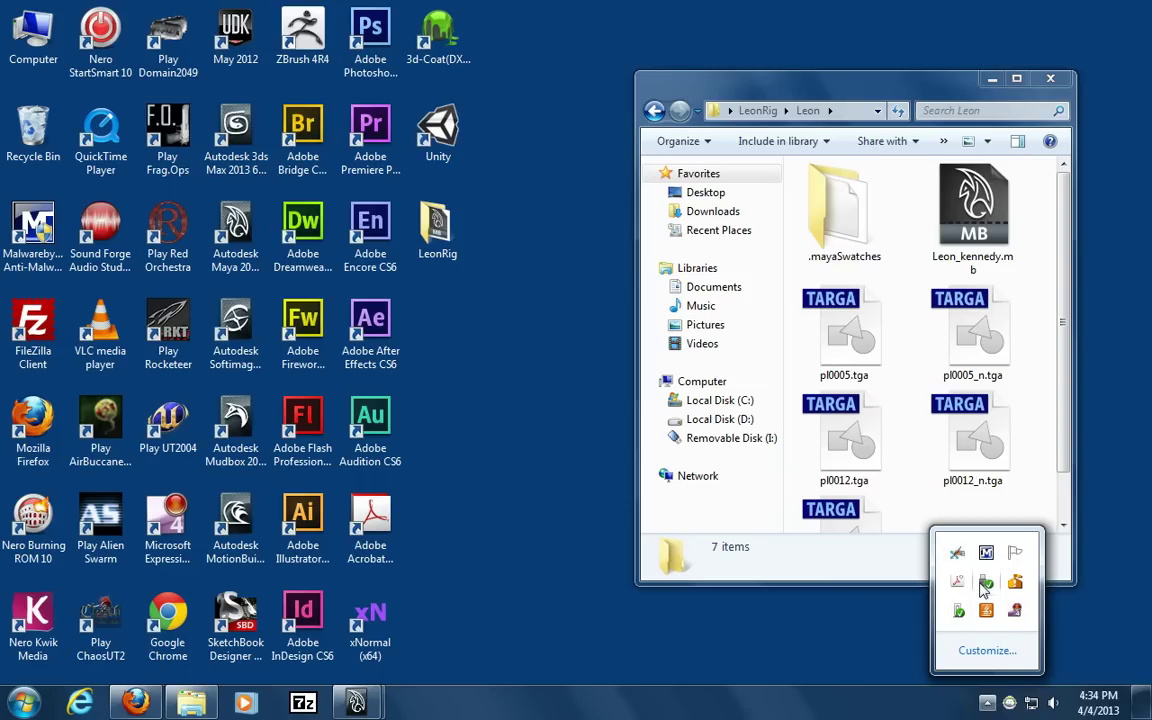
pyautogui.click(985, 588)
pyautogui.click(990, 621)
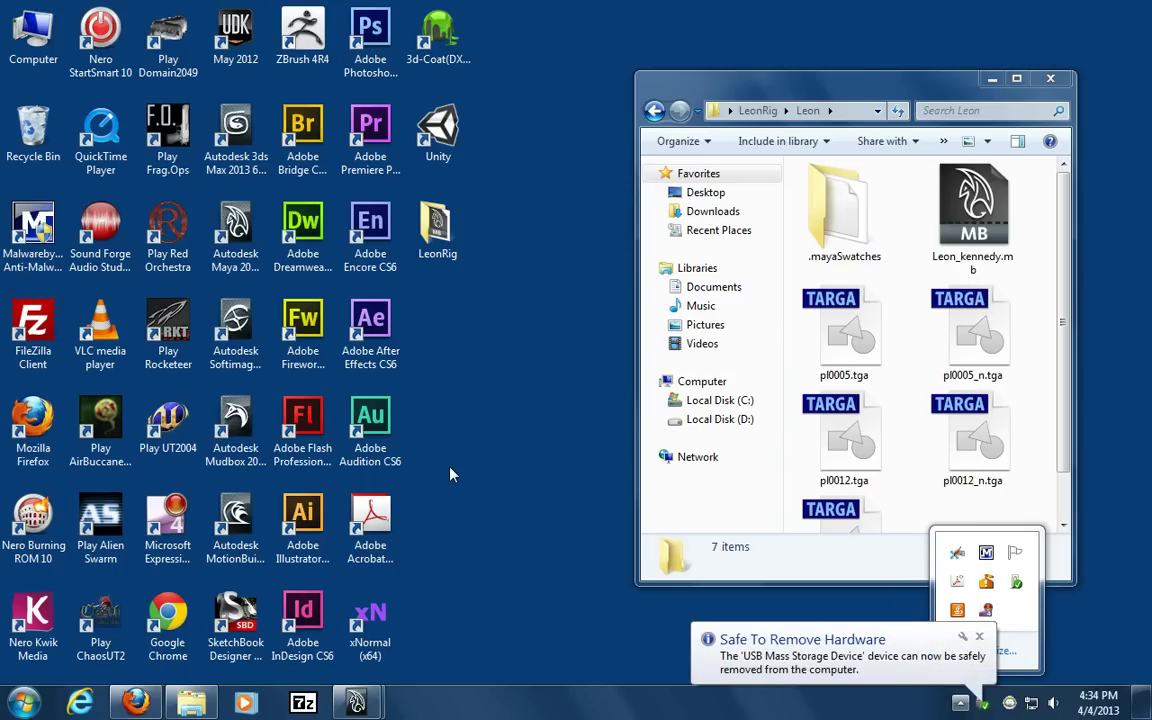
pyautogui.moveTo(355, 700)
pyautogui.click(403, 605)
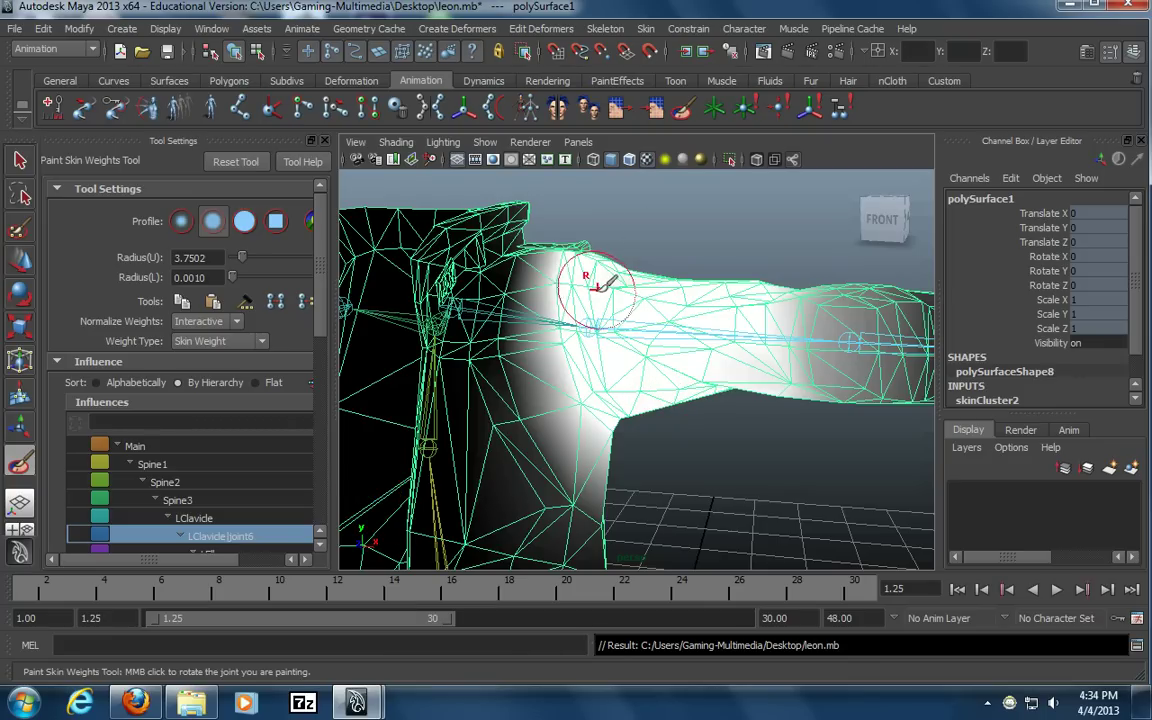
# Examine the LClavide|joint6 weights on the shoulder, upper arm and elbow from the front, back and top
pyautogui.moveTo(651, 336)
pyautogui.keyDown('alt'); pyautogui.mouseDown()
pyautogui.moveTo(730, 337)
pyautogui.moveTo(733, 355)
pyautogui.moveTo(718, 349)
pyautogui.mouseUp(); pyautogui.keyUp('alt')
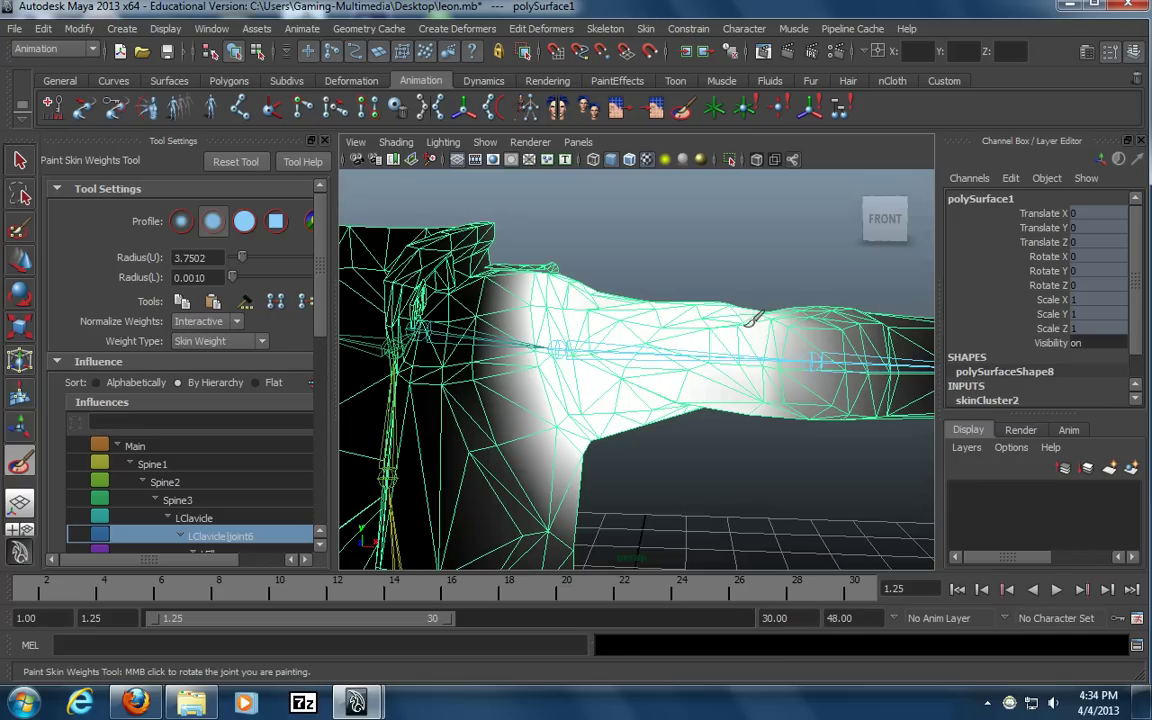
pyautogui.moveTo(746, 363)
pyautogui.keyDown('alt'); pyautogui.mouseDown()
pyautogui.moveTo(715, 352)
pyautogui.moveTo(663, 360)
pyautogui.moveTo(651, 375)
pyautogui.mouseUp(); pyautogui.keyUp('alt')
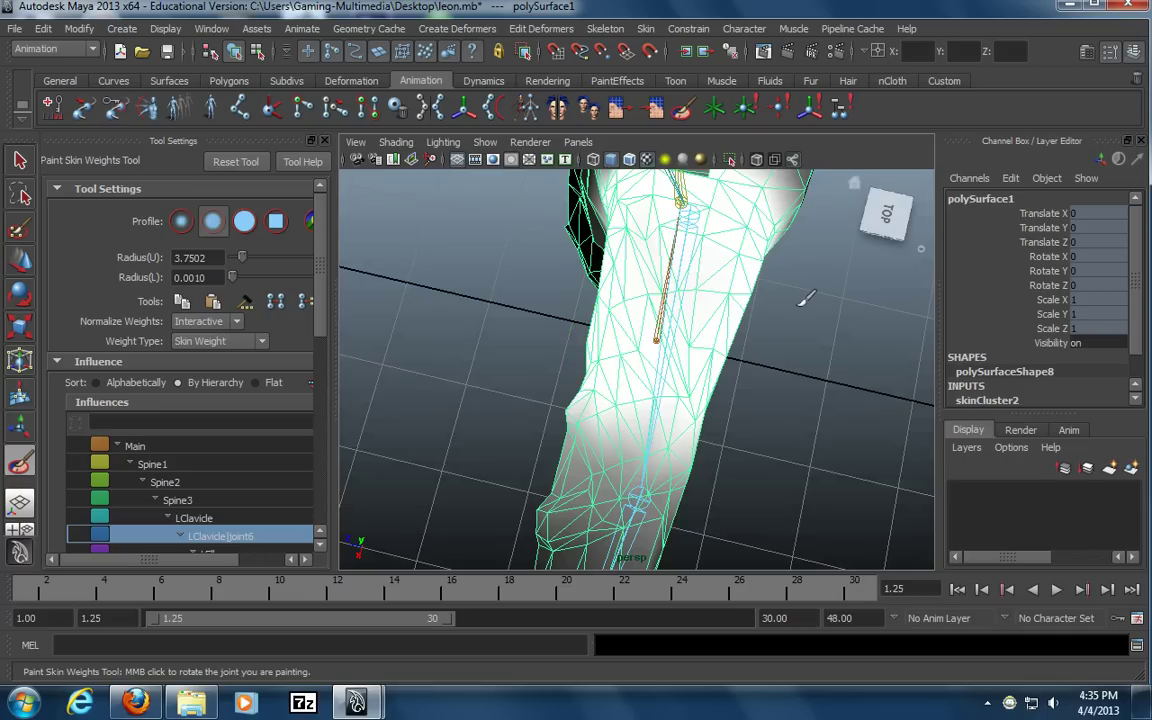
pyautogui.moveTo(535, 424)
pyautogui.keyDown('alt'); pyautogui.mouseDown()
pyautogui.moveTo(666, 352)
pyautogui.moveTo(595, 341)
pyautogui.moveTo(609, 386)
pyautogui.moveTo(581, 417)
pyautogui.moveTo(550, 425)
pyautogui.mouseUp(); pyautogui.keyUp('alt')
pyautogui.keyDown('alt'); pyautogui.moveTo(525, 385); pyautogui.dragTo(645, 360, button='right'); pyautogui.keyUp('alt')
pyautogui.keyDown('alt'); pyautogui.moveTo(661, 372); pyautogui.dragTo(630, 366, button='middle'); pyautogui.keyUp('alt')
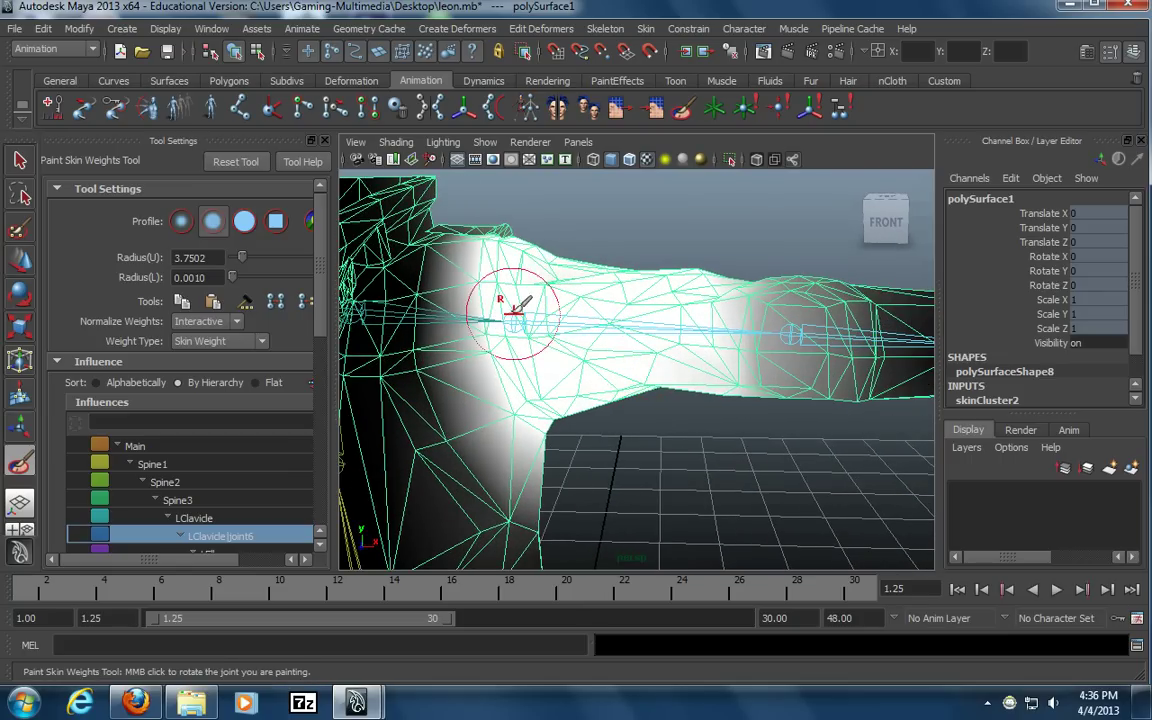
pyautogui.moveTo(614, 397)
pyautogui.keyDown('alt'); pyautogui.mouseDown()
pyautogui.moveTo(568, 332)
pyautogui.moveTo(612, 403)
pyautogui.moveTo(615, 386)
pyautogui.moveTo(530, 408)
pyautogui.mouseUp(); pyautogui.keyUp('alt')
pyautogui.keyDown('alt'); pyautogui.moveTo(612, 322); pyautogui.dragTo(659, 386); pyautogui.keyUp('alt')
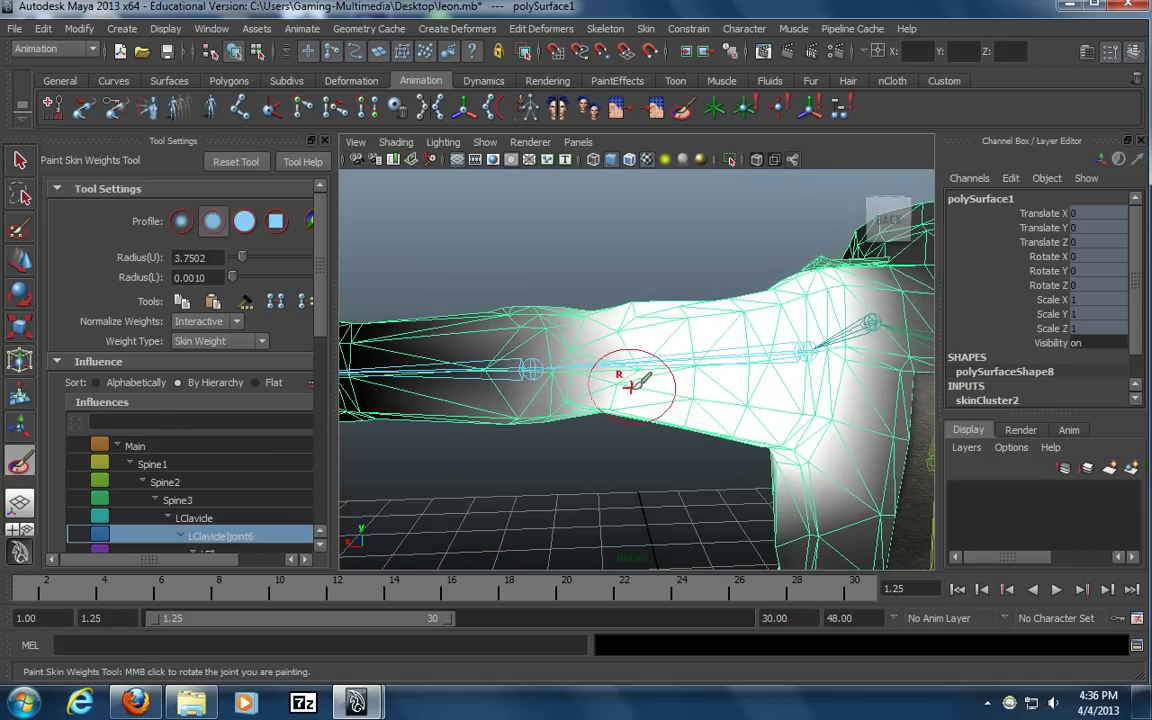
pyautogui.keyDown('alt'); pyautogui.moveTo(638, 370); pyautogui.dragTo(630, 332); pyautogui.keyUp('alt')
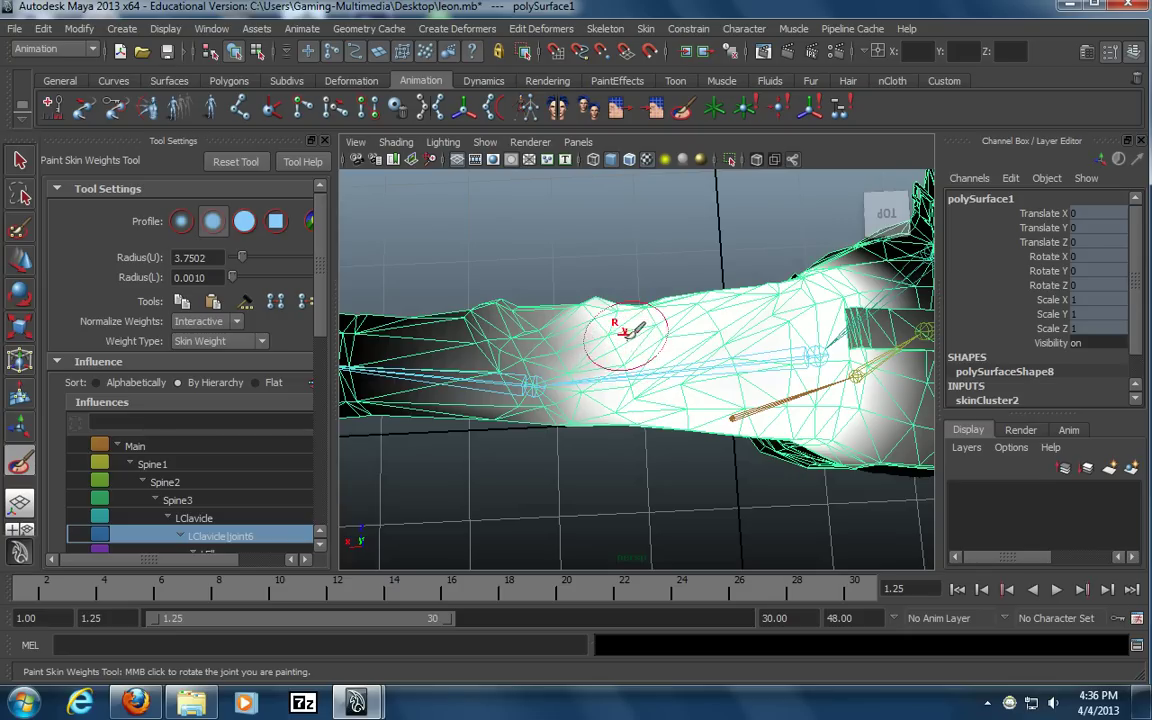
pyautogui.keyDown('alt'); pyautogui.moveTo(514, 342); pyautogui.dragTo(775, 290); pyautogui.keyUp('alt')
pyautogui.keyDown('alt'); pyautogui.moveTo(756, 282); pyautogui.dragTo(694, 273, button='middle'); pyautogui.keyUp('alt')
pyautogui.keyDown('alt'); pyautogui.moveTo(712, 272); pyautogui.dragTo(684, 301); pyautogui.keyUp('alt')
pyautogui.keyDown('alt'); pyautogui.moveTo(684, 301); pyautogui.dragTo(656, 319, button='right'); pyautogui.keyUp('alt')
pyautogui.keyDown('alt'); pyautogui.moveTo(645, 319); pyautogui.dragTo(710, 316, button='middle'); pyautogui.keyUp('alt')
pyautogui.keyDown('alt'); pyautogui.moveTo(708, 312); pyautogui.dragTo(670, 311); pyautogui.keyUp('alt')
# Select the LElbow influence and paint its weights over the forearm down to the sleeve cuff
pyautogui.scroll(-4, 230, 476)
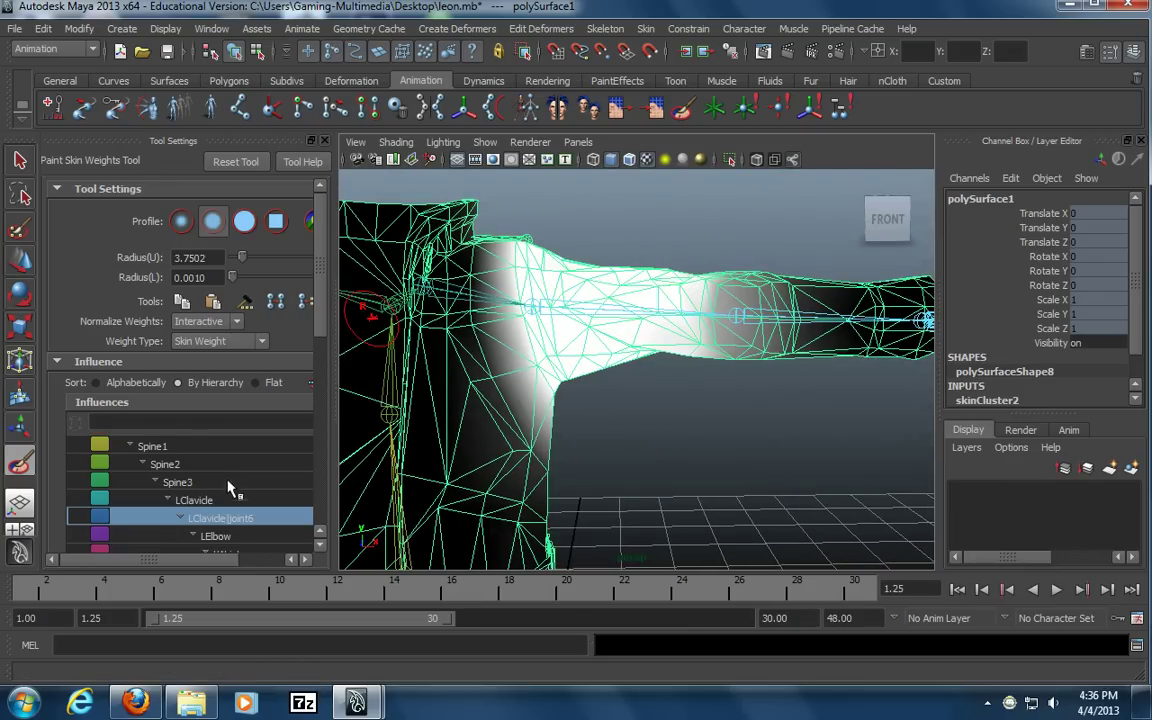
pyautogui.click(240, 482)
pyautogui.moveTo(700, 398)
pyautogui.keyDown('alt'); pyautogui.mouseDown()
pyautogui.moveTo(607, 478)
pyautogui.moveTo(604, 499)
pyautogui.moveTo(685, 420)
pyautogui.mouseUp(); pyautogui.keyUp('alt')
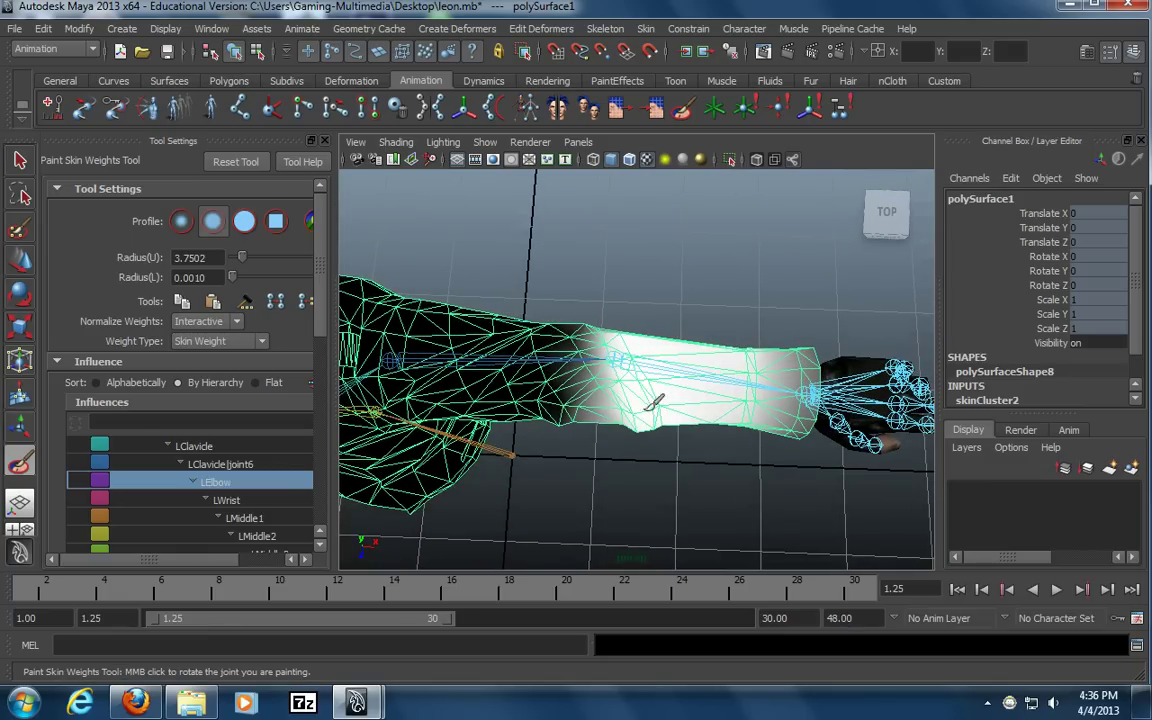
pyautogui.keyDown('alt'); pyautogui.moveTo(650, 406); pyautogui.dragTo(640, 207); pyautogui.keyUp('alt')
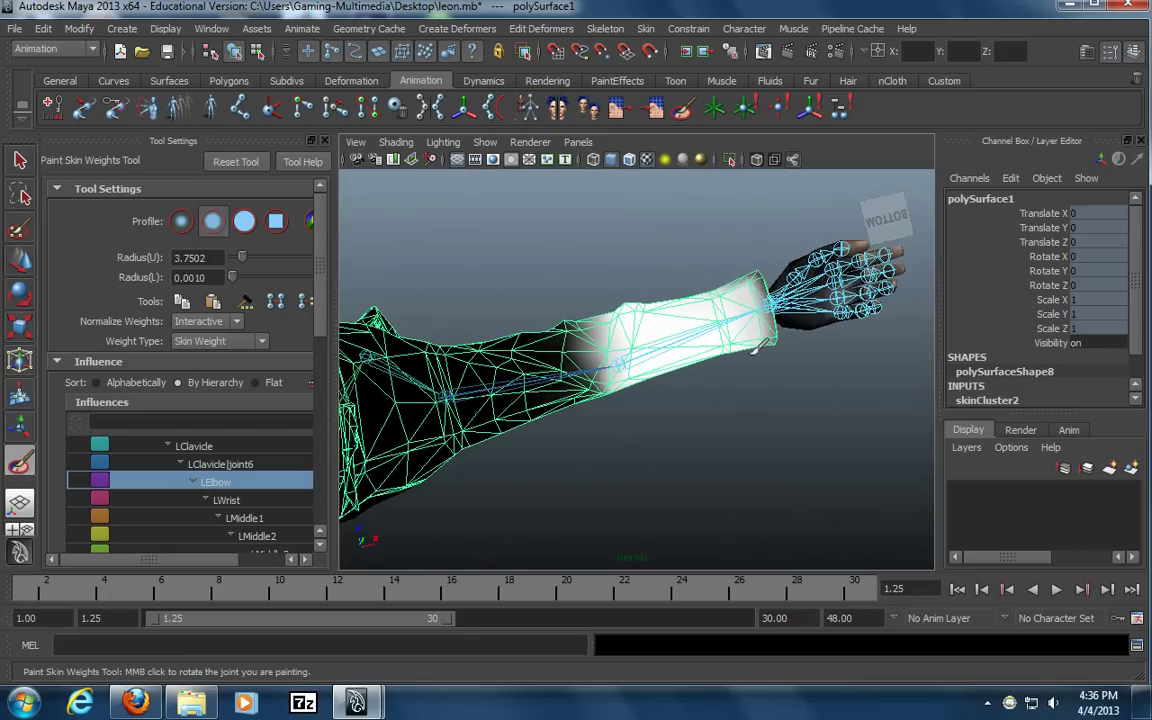
pyautogui.scroll(5, 699, 391)
pyautogui.keyDown('alt'); pyautogui.moveTo(643, 402); pyautogui.dragTo(655, 450); pyautogui.keyUp('alt')
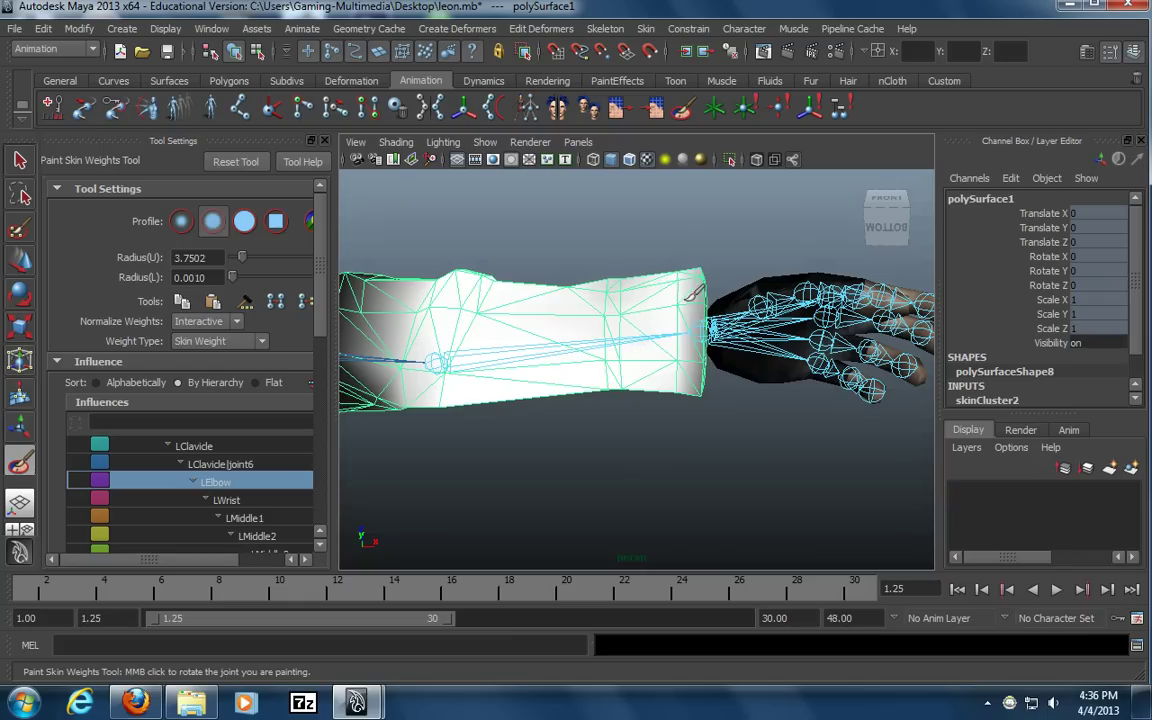
pyautogui.keyDown('alt'); pyautogui.moveTo(672, 282); pyautogui.dragTo(638, 375); pyautogui.keyUp('alt')
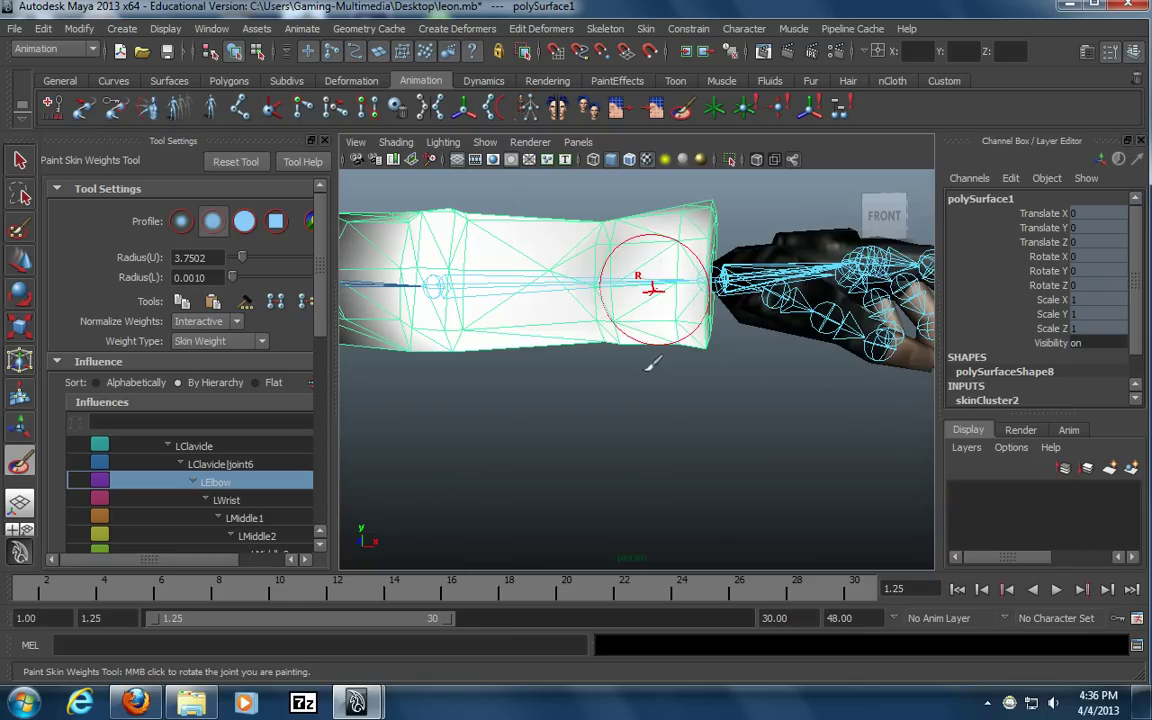
pyautogui.moveTo(622, 226)
pyautogui.keyDown('alt'); pyautogui.mouseDown()
pyautogui.moveTo(640, 322)
pyautogui.moveTo(571, 343)
pyautogui.moveTo(656, 321)
pyautogui.moveTo(571, 334)
pyautogui.moveTo(590, 315)
pyautogui.mouseUp(); pyautogui.keyUp('alt')
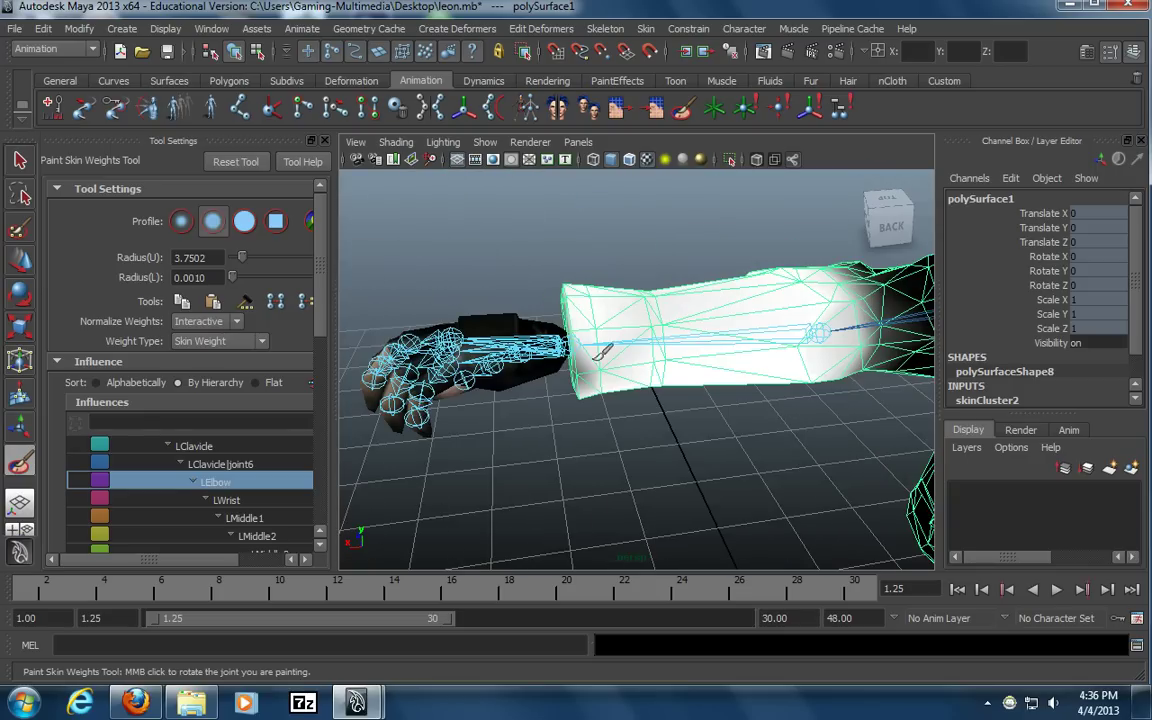
# Reduce the brush radius to 2.1068 and paint full LElbow weight over the inside and rim of the sleeve cuff
pyautogui.keyDown('alt'); pyautogui.moveTo(590, 373); pyautogui.dragTo(489, 350); pyautogui.keyUp('alt')
pyautogui.keyDown('alt'); pyautogui.moveTo(489, 350); pyautogui.dragTo(637, 308, button='right'); pyautogui.keyUp('alt')
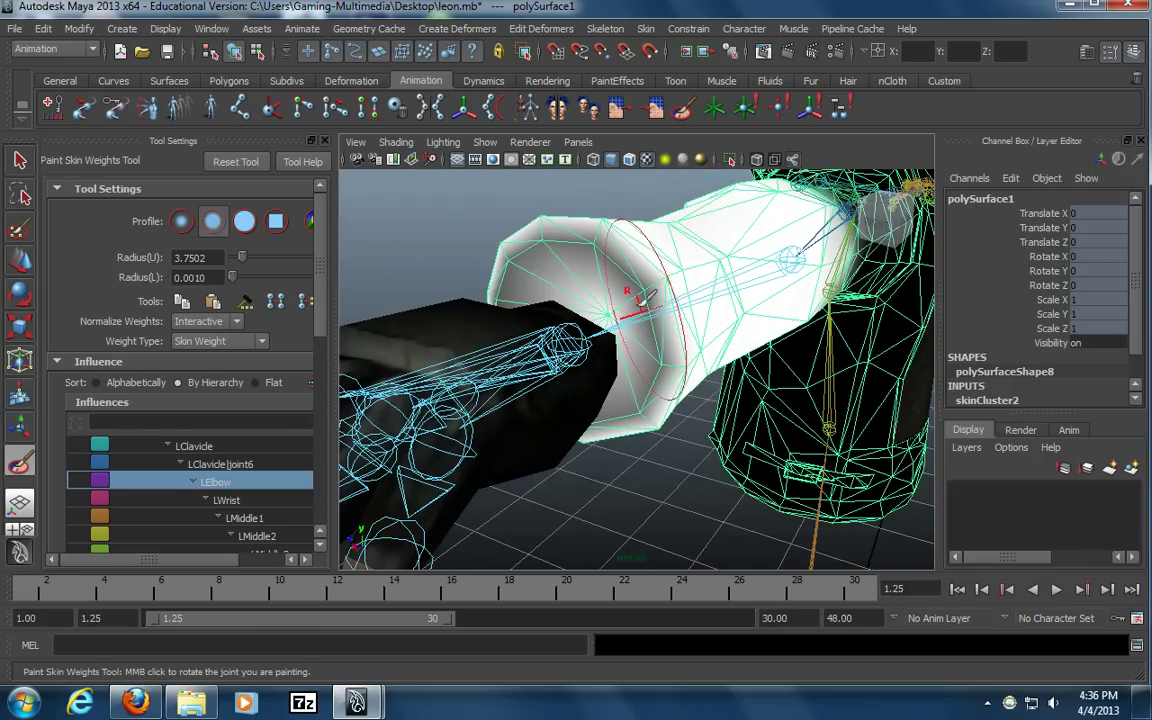
pyautogui.press('b')
pyautogui.moveTo(563, 249)
pyautogui.mouseDown()
pyautogui.moveTo(546, 247)
pyautogui.moveTo(590, 290)
pyautogui.moveTo(580, 390)
pyautogui.moveTo(617, 303)
pyautogui.moveTo(482, 236)
pyautogui.moveTo(607, 365)
pyautogui.mouseUp()
pyautogui.moveTo(472, 376)
pyautogui.keyDown('alt'); pyautogui.mouseDown()
pyautogui.moveTo(679, 368)
pyautogui.moveTo(728, 260)
pyautogui.moveTo(716, 408)
pyautogui.mouseUp(); pyautogui.keyUp('alt')
pyautogui.keyDown('alt'); pyautogui.moveTo(746, 244); pyautogui.dragTo(597, 321); pyautogui.keyUp('alt')
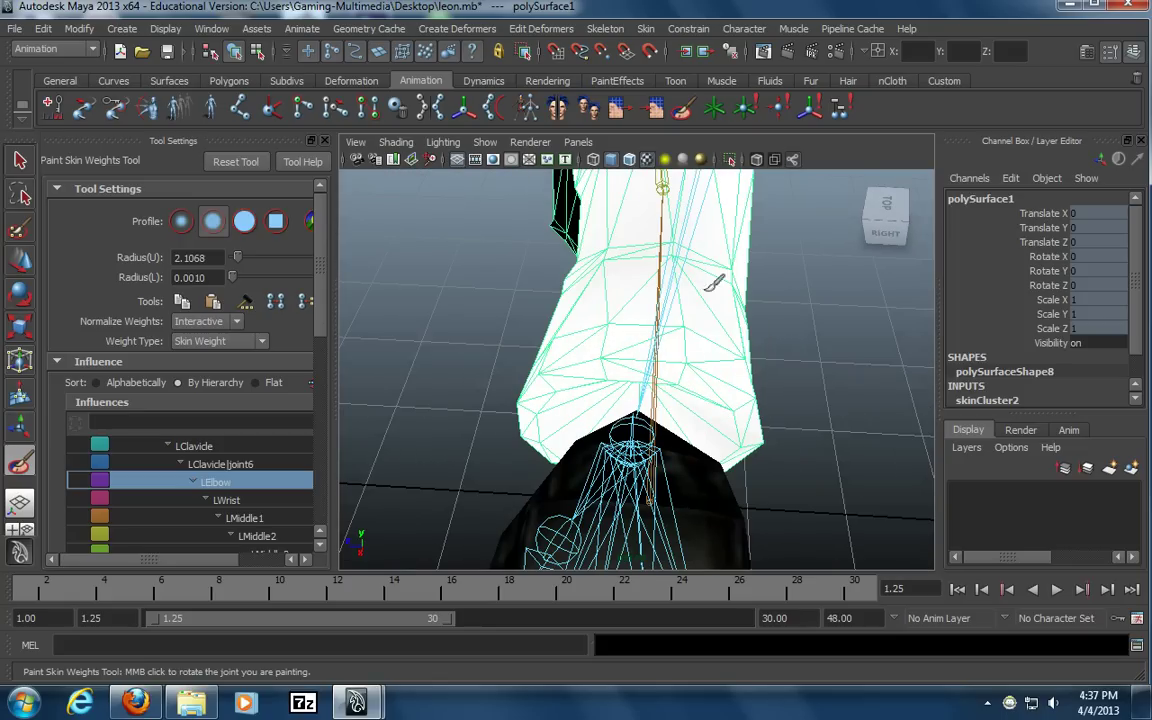
# Examine the LElbow weights on the elbow, forearm and cuff from all sides
pyautogui.moveTo(558, 334)
pyautogui.keyDown('alt'); pyautogui.mouseDown()
pyautogui.moveTo(797, 422)
pyautogui.moveTo(816, 396)
pyautogui.mouseUp(); pyautogui.keyUp('alt')
pyautogui.keyDown('alt'); pyautogui.moveTo(779, 364); pyautogui.dragTo(607, 388, button='right'); pyautogui.keyUp('alt')
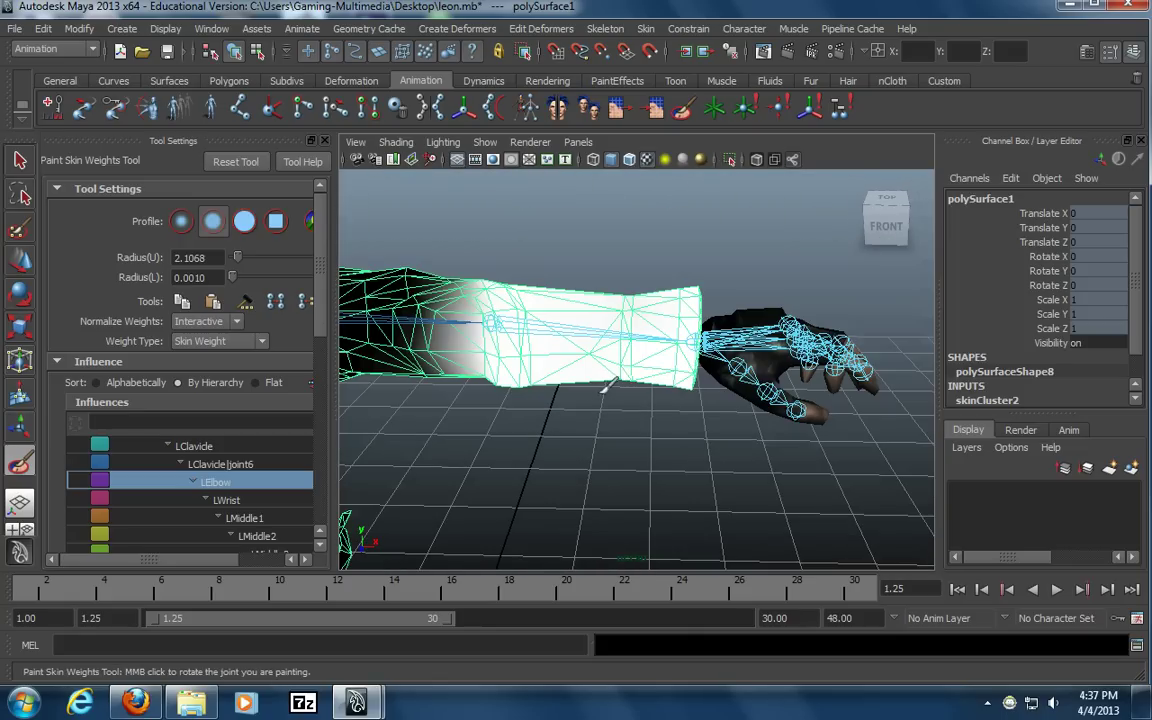
pyautogui.moveTo(685, 318)
pyautogui.keyDown('alt'); pyautogui.mouseDown()
pyautogui.moveTo(386, 329)
pyautogui.moveTo(589, 352)
pyautogui.moveTo(676, 303)
pyautogui.mouseUp(); pyautogui.keyUp('alt')
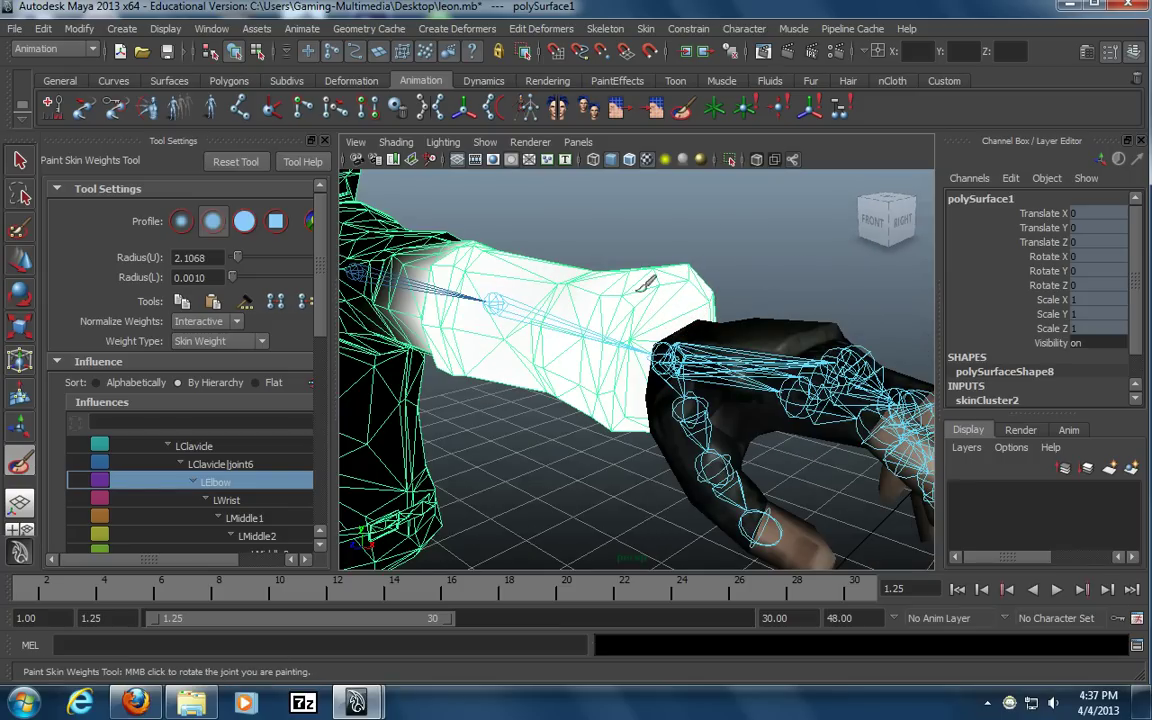
pyautogui.keyDown('alt'); pyautogui.moveTo(508, 330); pyautogui.dragTo(509, 519); pyautogui.keyUp('alt')
pyautogui.keyDown('alt'); pyautogui.moveTo(593, 443); pyautogui.dragTo(599, 473); pyautogui.keyUp('alt')
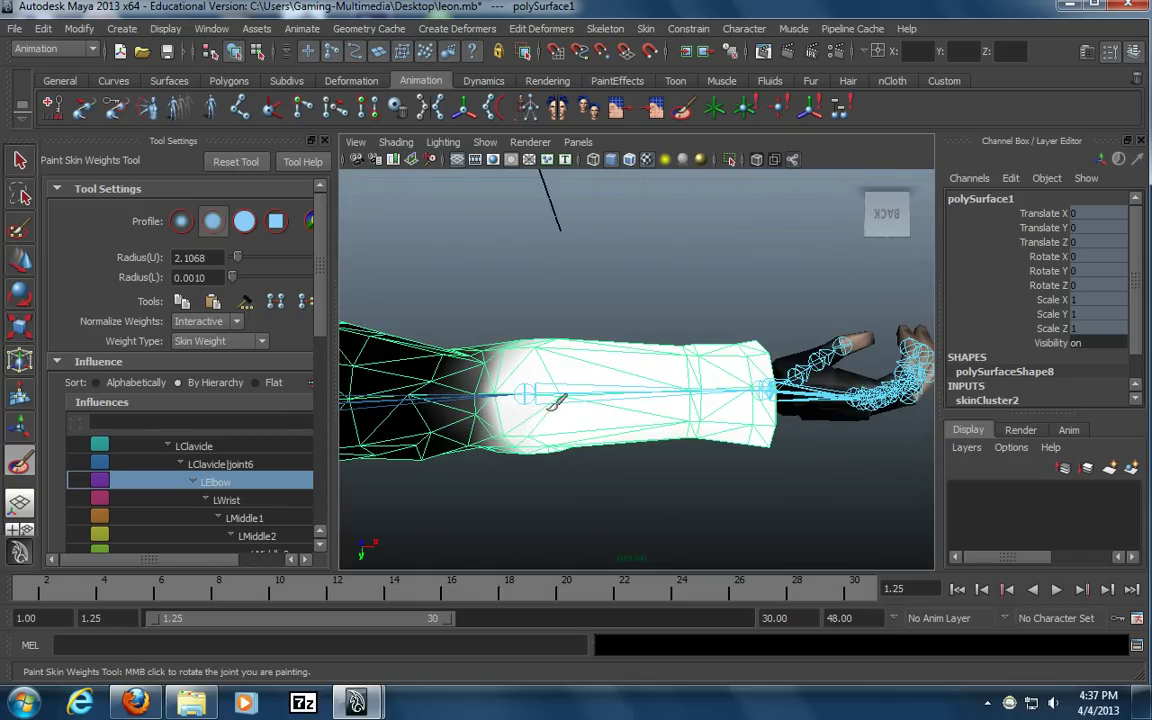
pyautogui.moveTo(573, 362)
pyautogui.keyDown('alt'); pyautogui.mouseDown()
pyautogui.moveTo(551, 289)
pyautogui.moveTo(365, 362)
pyautogui.moveTo(612, 329)
pyautogui.moveTo(472, 277)
pyautogui.mouseUp(); pyautogui.keyUp('alt')
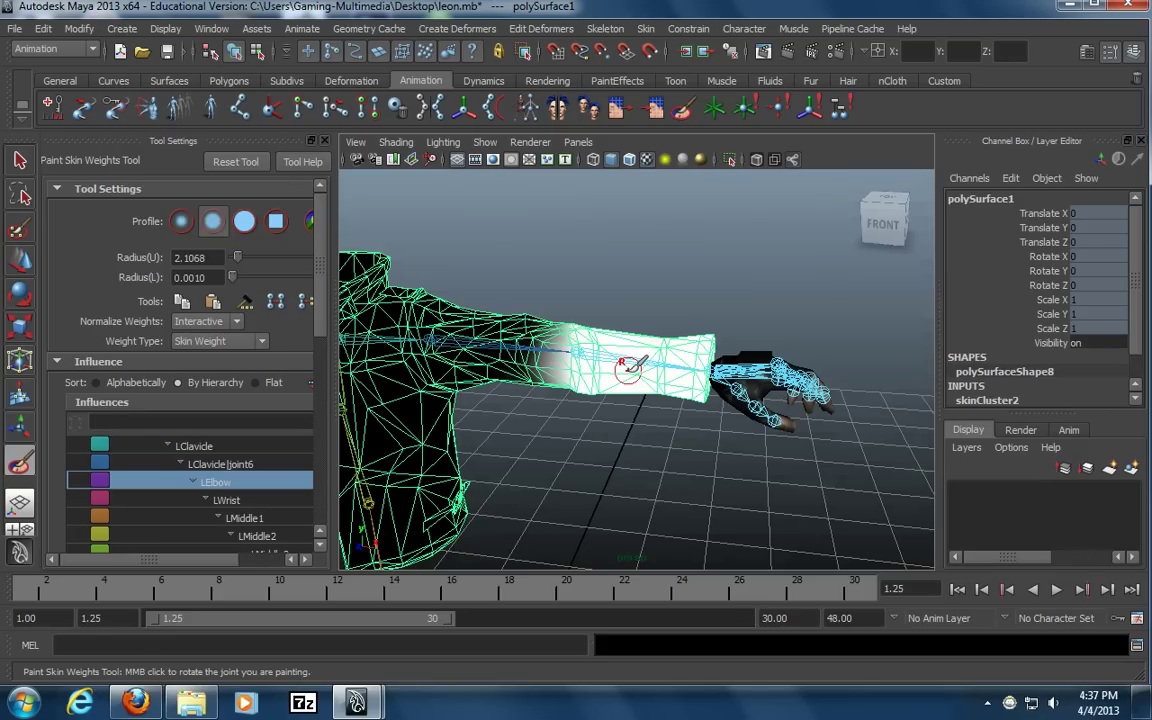
# Close the paint tool settings, select the left shoulder joints and test-rotate them to check the jacket's deformation, undoing the rotation
pyautogui.click(324, 141)
pyautogui.keyDown('alt'); pyautogui.moveTo(505, 398); pyautogui.dragTo(652, 384, button='middle'); pyautogui.keyUp('alt')
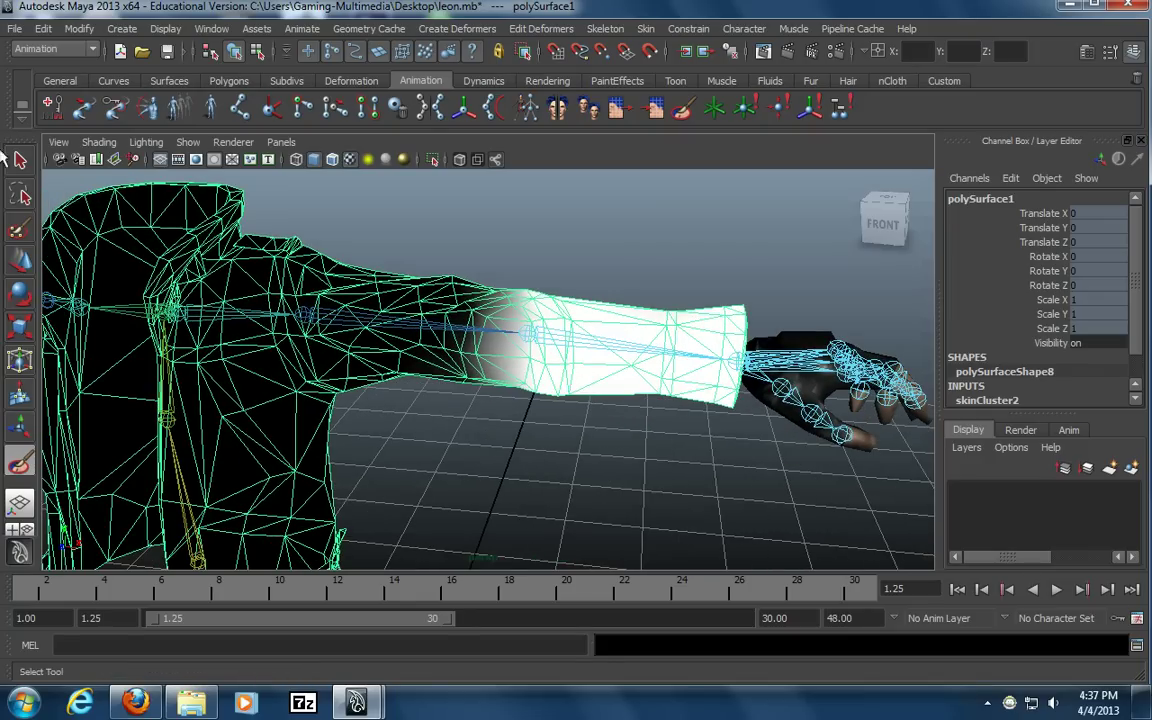
pyautogui.click(19, 161)
pyautogui.click(460, 327)
pyautogui.keyDown('alt'); pyautogui.moveTo(522, 398); pyautogui.dragTo(478, 394, button='right'); pyautogui.keyUp('alt')
pyautogui.keyDown('alt'); pyautogui.moveTo(478, 394); pyautogui.dragTo(560, 396, button='middle'); pyautogui.keyUp('alt')
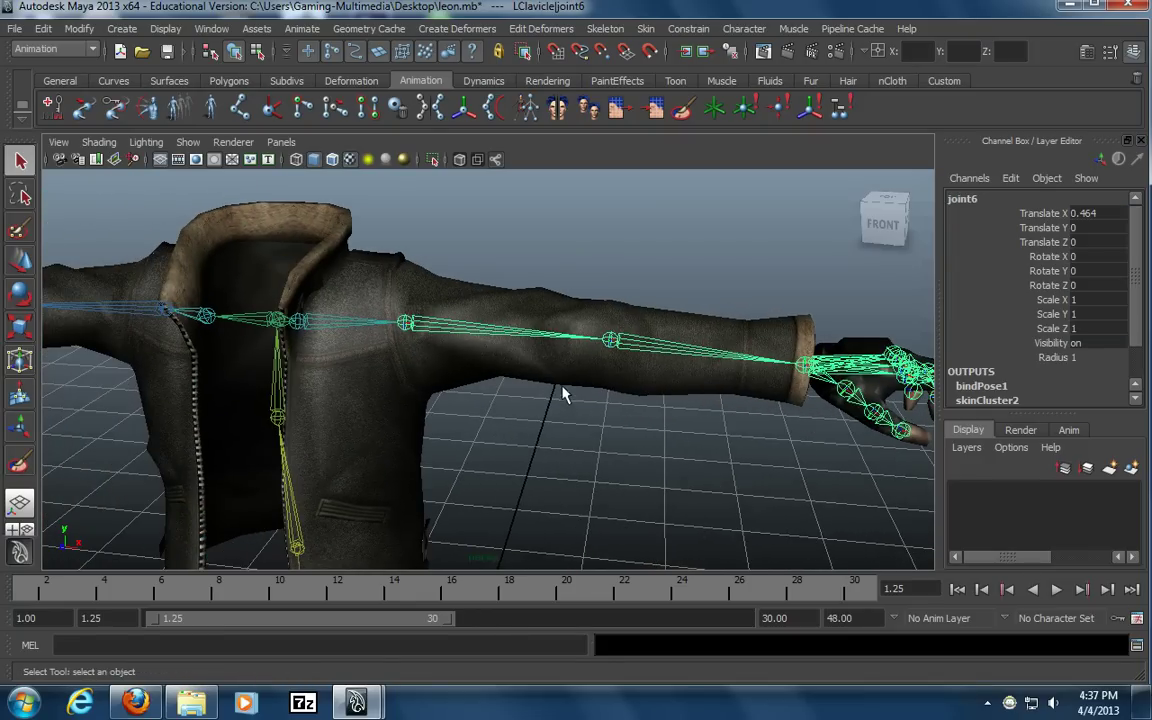
pyautogui.press('e')
pyautogui.press('Up')
pyautogui.moveTo(437, 314); pyautogui.dragTo(418, 298)
pyautogui.hotkey('ctrl', 'z')
pyautogui.hotkey('ctrl', 'z')
# Test-rotate the left upper-arm joint in several directions to check the shoulder and sleeve deformation, undoing each rotation
pyautogui.click(592, 229)
pyautogui.moveTo(535, 319); pyautogui.dragTo(404, 355)
pyautogui.hotkey('ctrl', 'z')
pyautogui.keyDown('alt'); pyautogui.moveTo(519, 393); pyautogui.dragTo(594, 383); pyautogui.keyUp('alt')
pyautogui.hotkey('ctrl', 'z')
pyautogui.moveTo(497, 218); pyautogui.dragTo(522, 296)
pyautogui.hotkey('ctrl', 'z')
pyautogui.keyDown('alt'); pyautogui.moveTo(400, 342); pyautogui.dragTo(535, 403); pyautogui.keyUp('alt')
pyautogui.hotkey('ctrl', 'z')
pyautogui.hotkey('ctrl', 'z')
# Test-rotate the LElbow joint to check how the sleeve and cuff bend, undoing every rotation
pyautogui.click(676, 343)
pyautogui.keyDown('alt'); pyautogui.moveTo(702, 406); pyautogui.dragTo(496, 437); pyautogui.keyUp('alt')
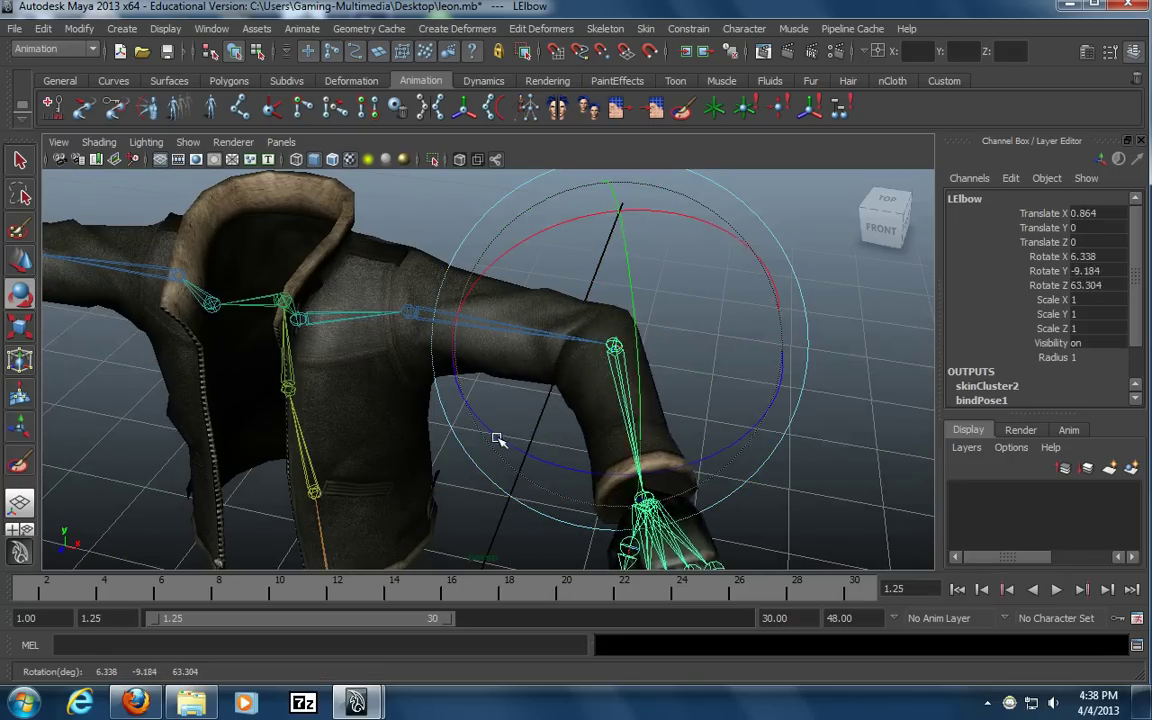
pyautogui.hotkey('ctrl', 'z')
pyautogui.moveTo(704, 455); pyautogui.dragTo(701, 419)
pyautogui.hotkey('ctrl', 'z')
pyautogui.hotkey('ctrl', 'z')
pyautogui.hotkey('ctrl', 'z')
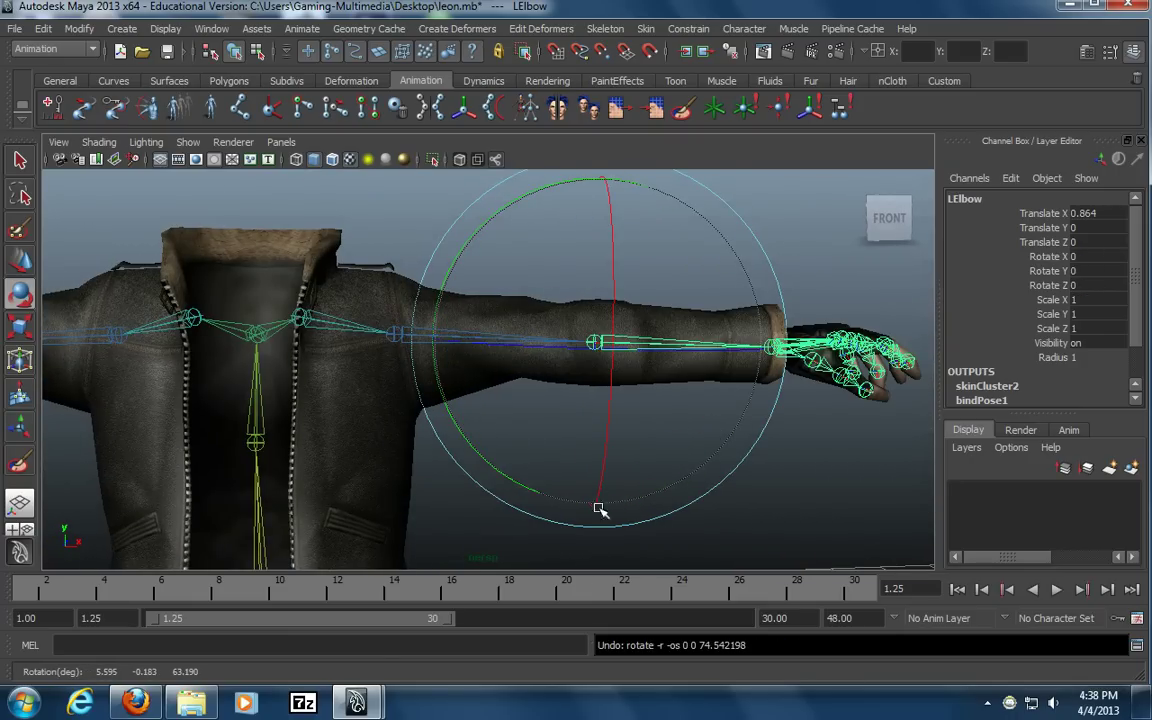
# Select the left hand mesh and start the Paint Skin Weights Tool on it with its settings shown
pyautogui.click(699, 496)
pyautogui.click(440, 336)
pyautogui.keyDown('alt'); pyautogui.moveTo(746, 423); pyautogui.dragTo(496, 399); pyautogui.keyUp('alt')
pyautogui.click(465, 463)
pyautogui.press('t')
pyautogui.keyDown('alt'); pyautogui.moveTo(452, 473); pyautogui.dragTo(446, 432); pyautogui.keyUp('alt')
pyautogui.click(453, 430)
pyautogui.keyDown('alt'); pyautogui.moveTo(553, 342); pyautogui.dragTo(815, 424, button='right'); pyautogui.keyUp('alt')
pyautogui.keyDown('alt'); pyautogui.moveTo(815, 424); pyautogui.dragTo(607, 376, button='middle'); pyautogui.keyUp('alt')
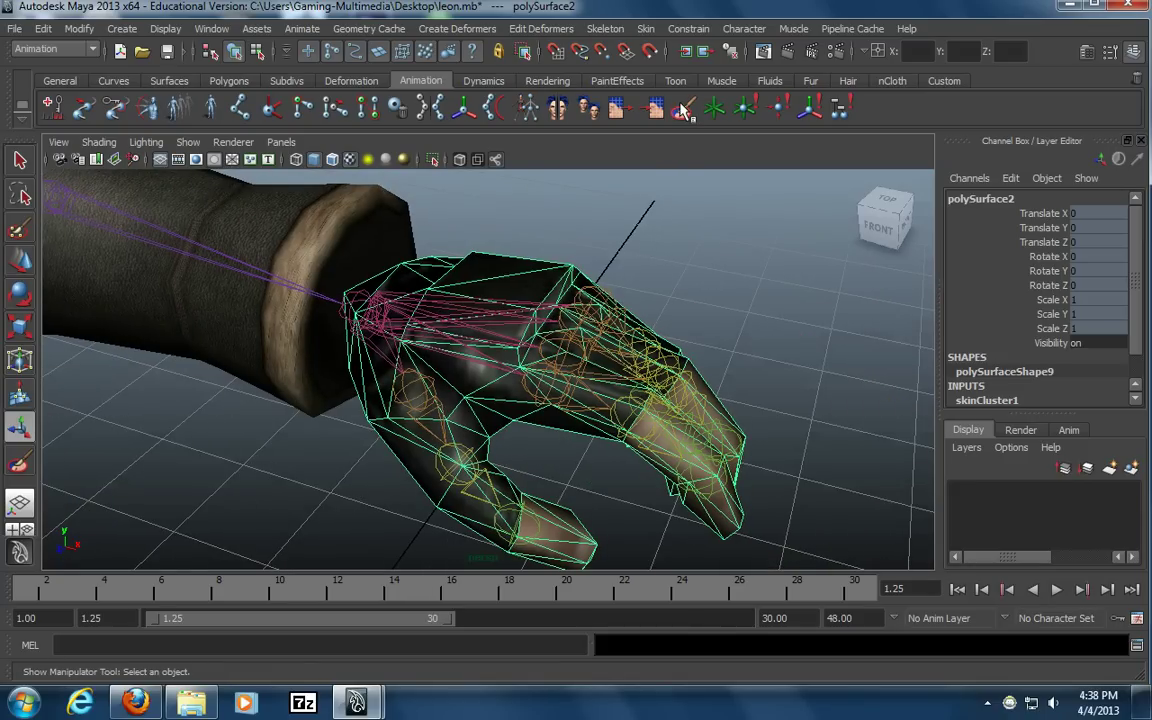
pyautogui.doubleClick(681, 110)
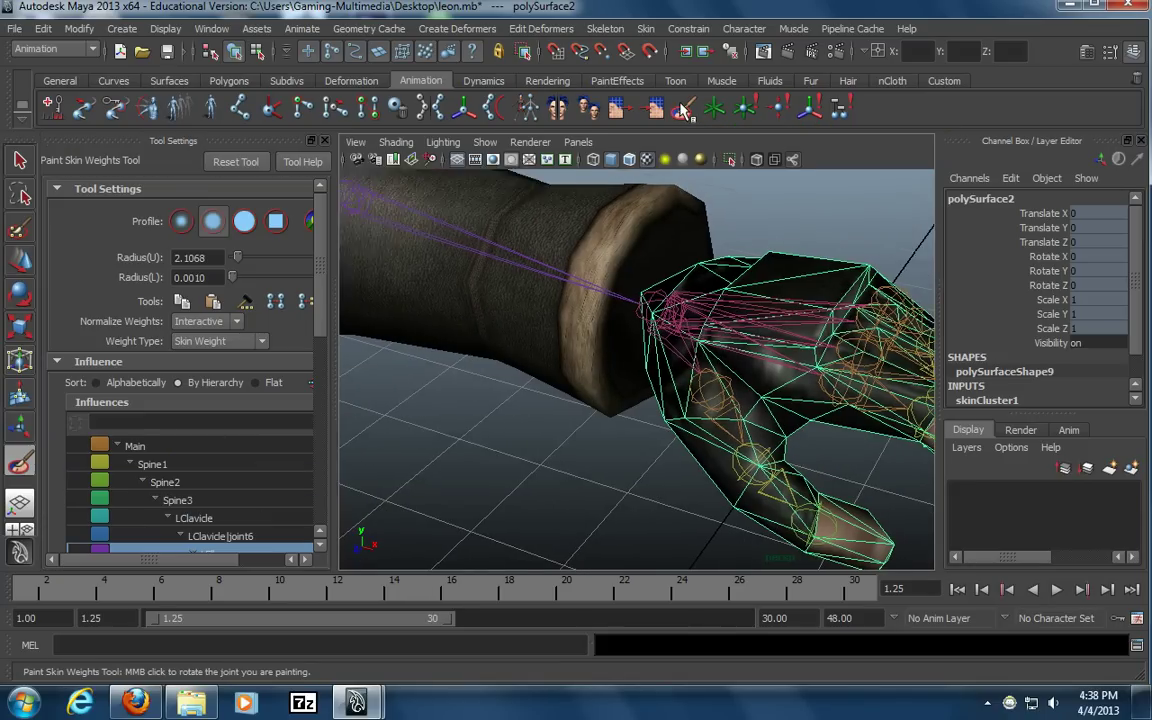
# Frame the left hand up close and widen the paint tool settings to show the left-arm influence hierarchy
pyautogui.keyDown('alt'); pyautogui.moveTo(620, 375); pyautogui.dragTo(660, 440); pyautogui.keyUp('alt')
pyautogui.press('f')
pyautogui.keyDown('alt'); pyautogui.moveTo(738, 405); pyautogui.dragTo(562, 362, button='middle'); pyautogui.keyUp('alt')
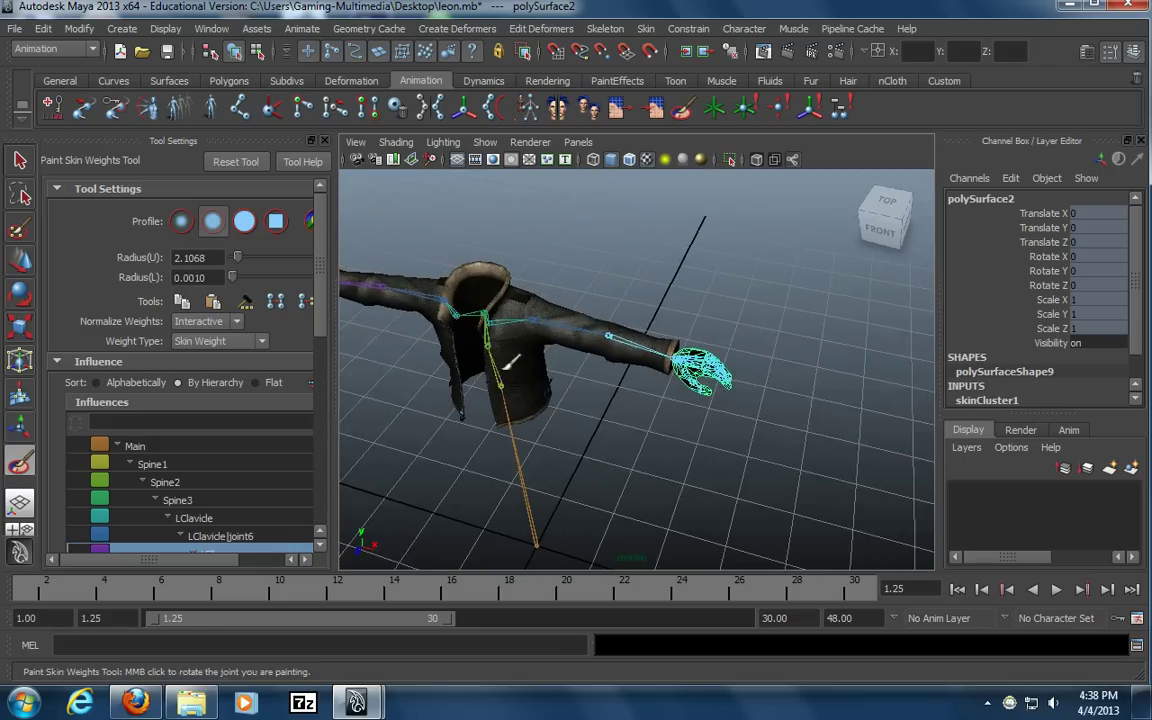
pyautogui.keyDown('alt'); pyautogui.moveTo(562, 362); pyautogui.dragTo(773, 399, button='right'); pyautogui.keyUp('alt')
pyautogui.keyDown('alt'); pyautogui.moveTo(773, 399); pyautogui.dragTo(560, 398, button='middle'); pyautogui.keyUp('alt')
pyautogui.keyDown('alt'); pyautogui.moveTo(560, 398); pyautogui.dragTo(686, 388, button='right'); pyautogui.keyUp('alt')
pyautogui.moveTo(319, 311); pyautogui.dragTo(326, 379)
pyautogui.moveTo(223, 434); pyautogui.dragTo(256, 434)
pyautogui.moveTo(336, 427); pyautogui.dragTo(483, 425)
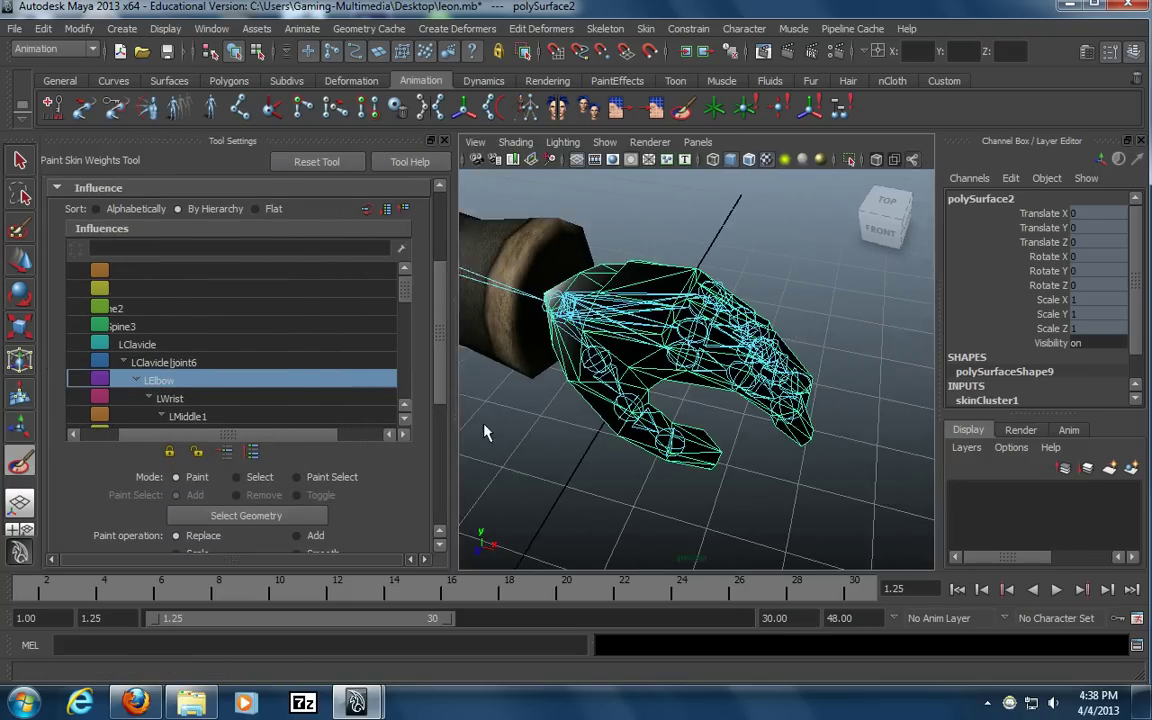
pyautogui.keyDown('alt'); pyautogui.moveTo(578, 366); pyautogui.dragTo(648, 386, button='middle'); pyautogui.keyUp('alt')
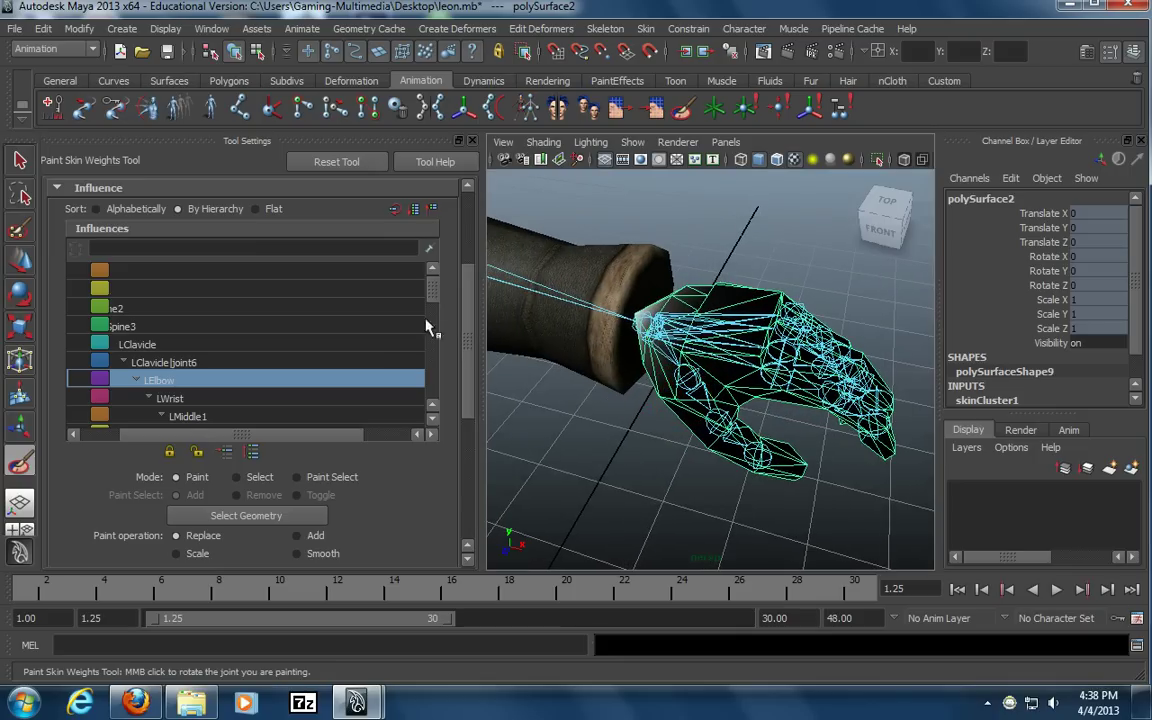
pyautogui.moveTo(434, 298)
pyautogui.mouseDown()
pyautogui.moveTo(434, 309)
pyautogui.moveTo(434, 294)
pyautogui.mouseUp()
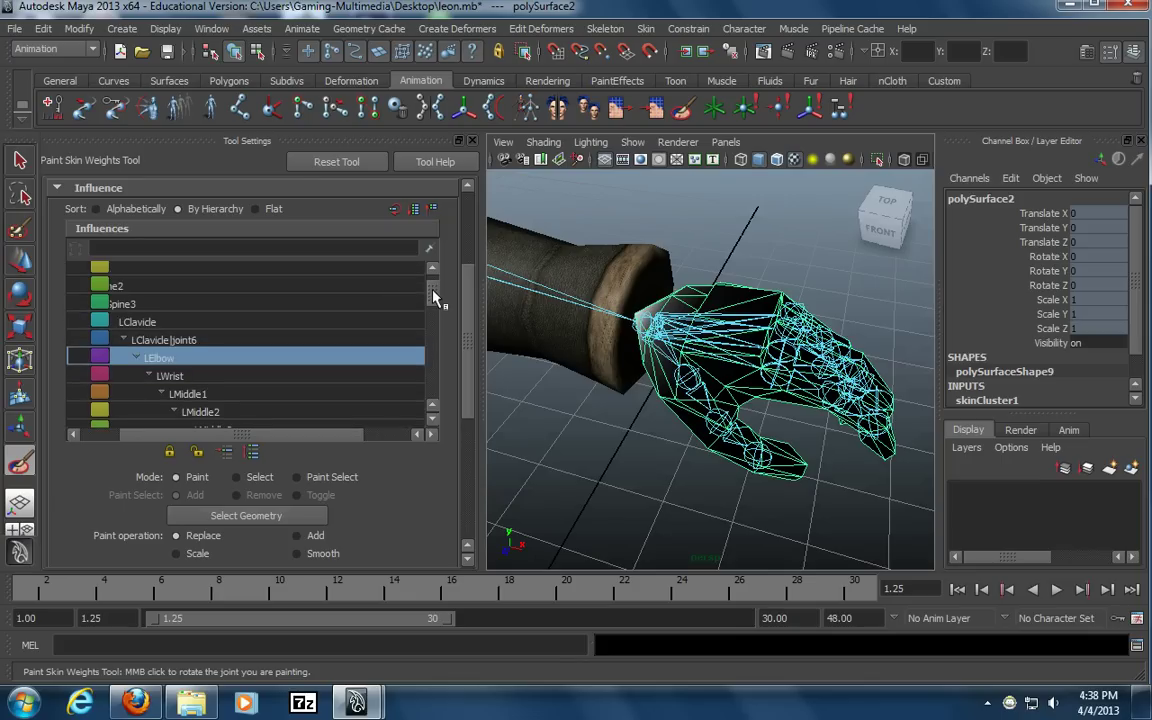
pyautogui.moveTo(299, 434); pyautogui.dragTo(262, 434)
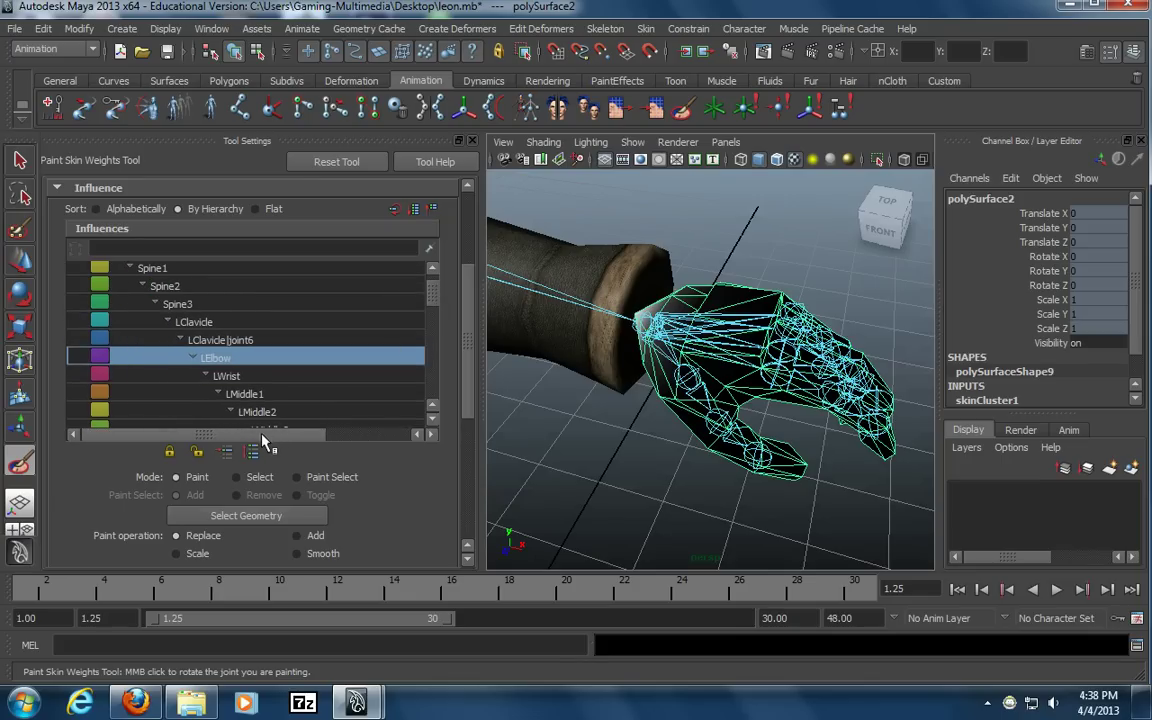
# Select the LWrist influence and paint its full weight over the back of the hand with a smaller brush
pyautogui.scroll(-1, 298, 397)
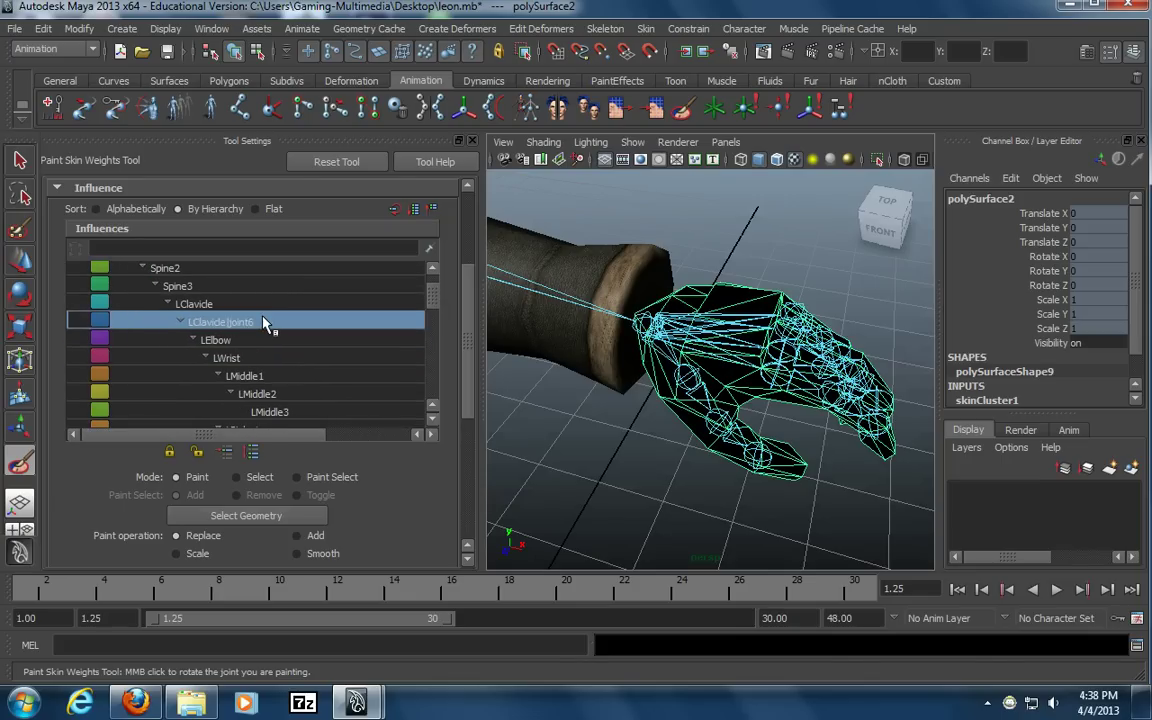
pyautogui.click(264, 358)
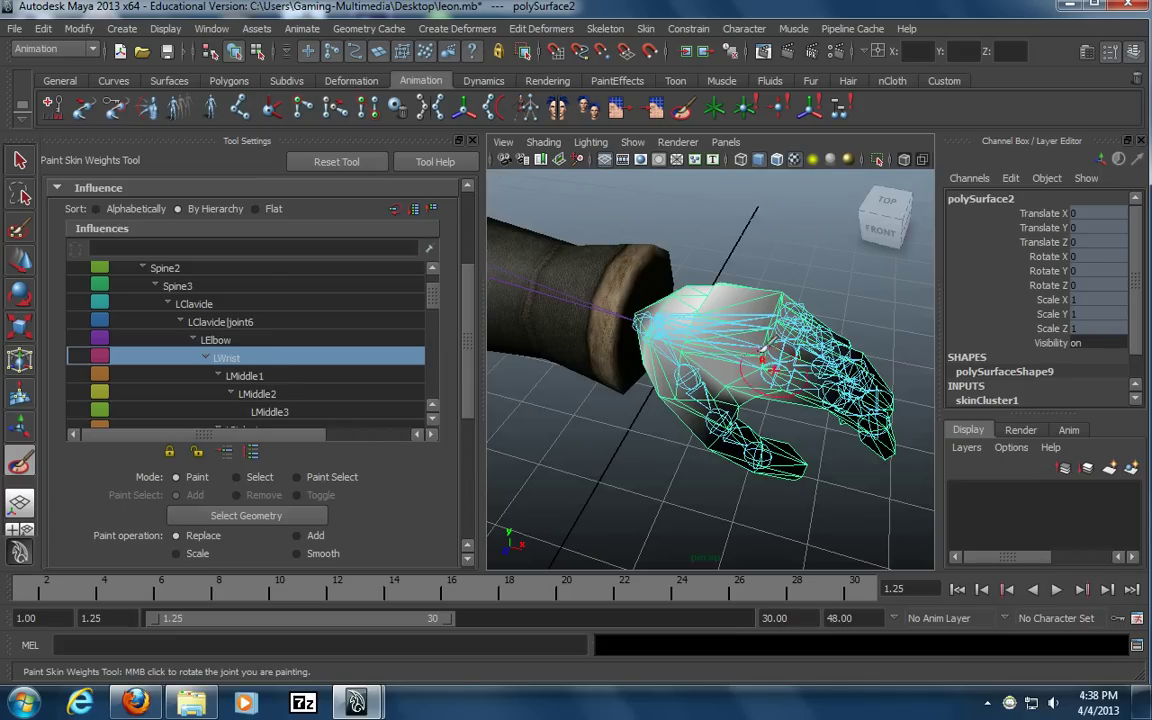
pyautogui.moveTo(722, 355)
pyautogui.keyDown('alt'); pyautogui.mouseDown()
pyautogui.moveTo(725, 380)
pyautogui.moveTo(756, 373)
pyautogui.moveTo(740, 370)
pyautogui.mouseUp(); pyautogui.keyUp('alt')
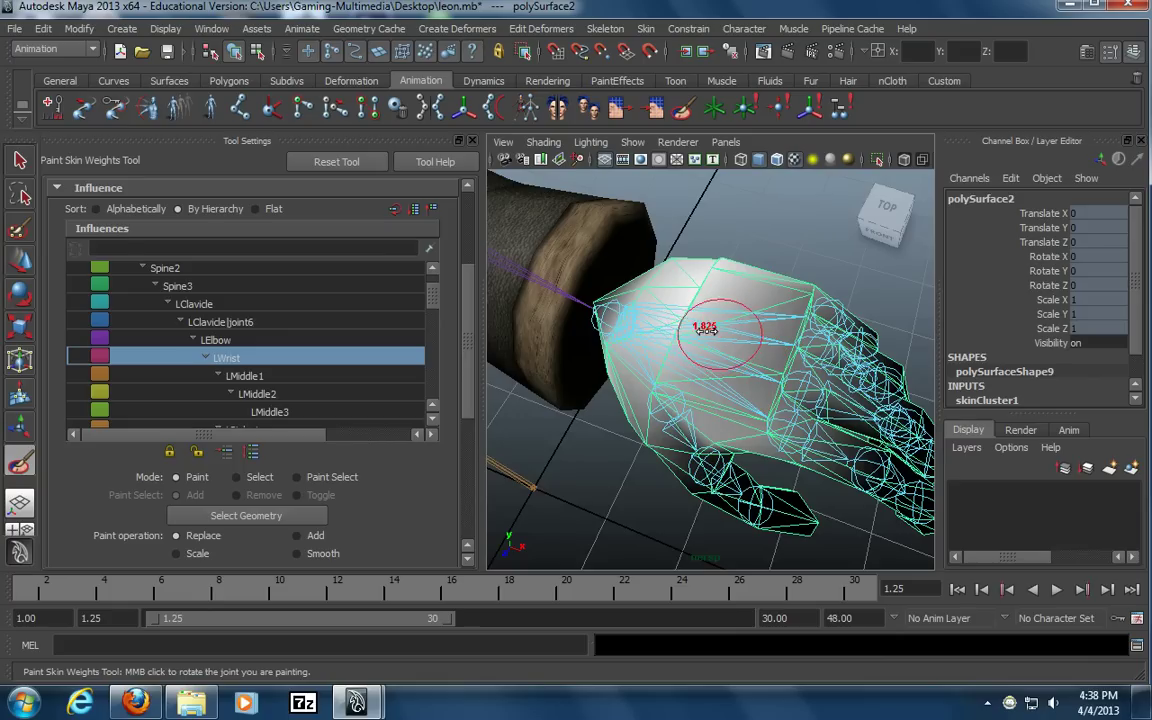
pyautogui.moveTo(697, 298)
pyautogui.mouseDown()
pyautogui.moveTo(585, 270)
pyautogui.moveTo(554, 275)
pyautogui.moveTo(597, 270)
pyautogui.moveTo(733, 310)
pyautogui.moveTo(764, 358)
pyautogui.moveTo(782, 358)
pyautogui.moveTo(650, 445)
pyautogui.moveTo(622, 342)
pyautogui.moveTo(689, 303)
pyautogui.moveTo(620, 312)
pyautogui.mouseUp()
pyautogui.moveTo(708, 319)
pyautogui.mouseDown()
pyautogui.moveTo(686, 309)
pyautogui.moveTo(800, 340)
pyautogui.moveTo(766, 381)
pyautogui.moveTo(670, 240)
pyautogui.mouseUp()
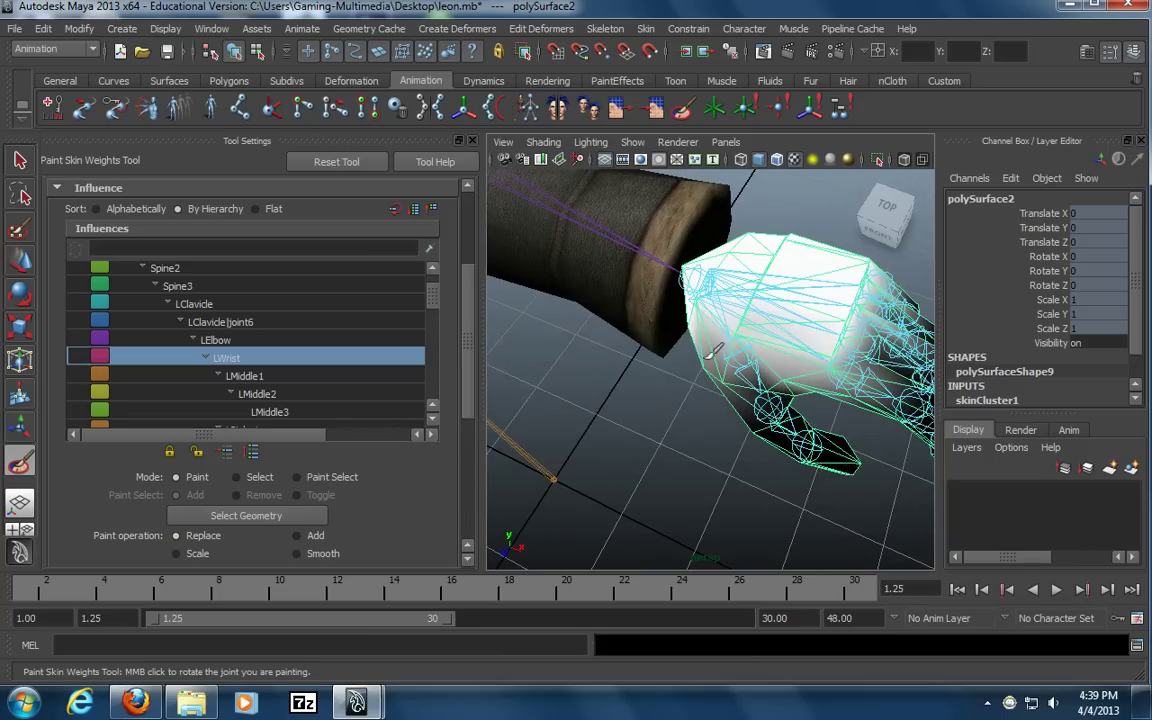
pyautogui.moveTo(716, 354); pyautogui.dragTo(700, 355)
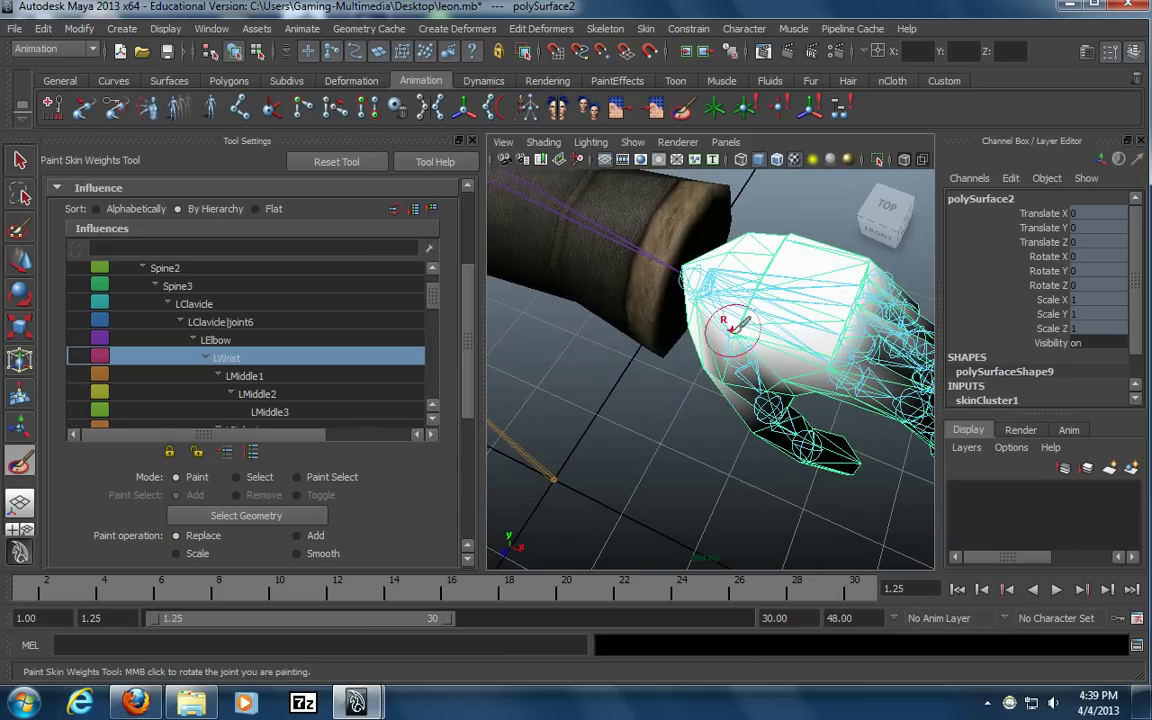
# Paint LWrist weight over the palm from the wrist towards the base of the thumb
pyautogui.keyDown('alt'); pyautogui.moveTo(776, 290); pyautogui.dragTo(615, 325); pyautogui.keyUp('alt')
pyautogui.scroll(6, 615, 325)
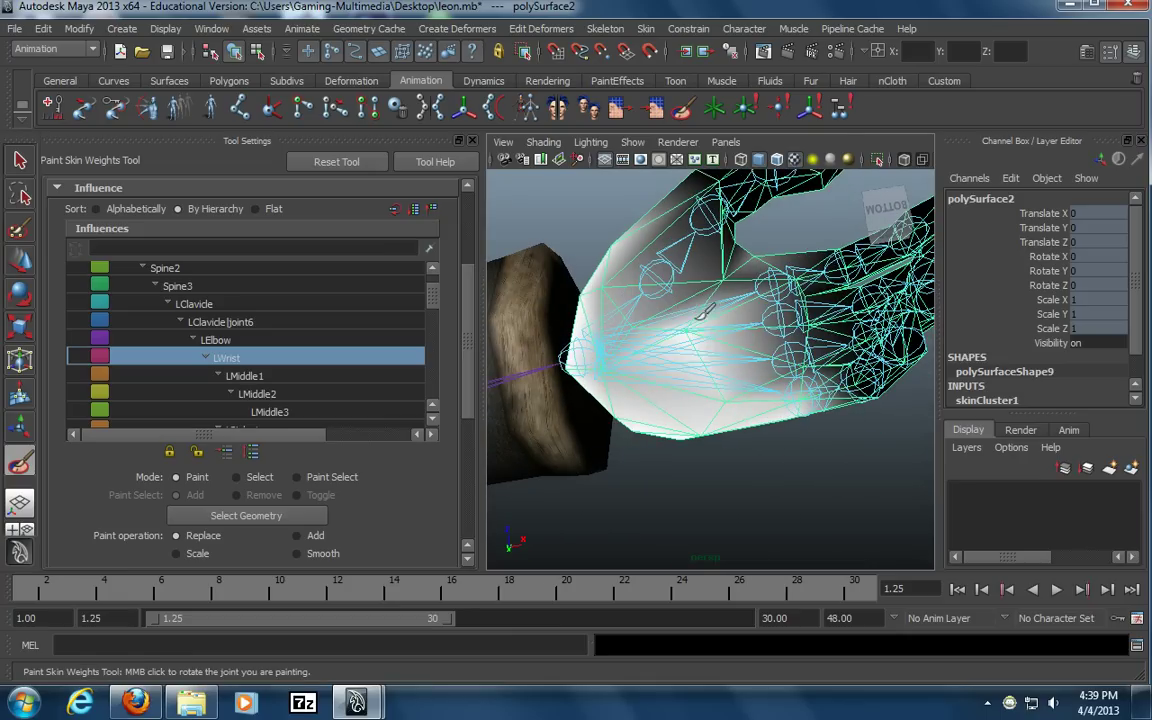
pyautogui.moveTo(705, 311); pyautogui.dragTo(727, 339)
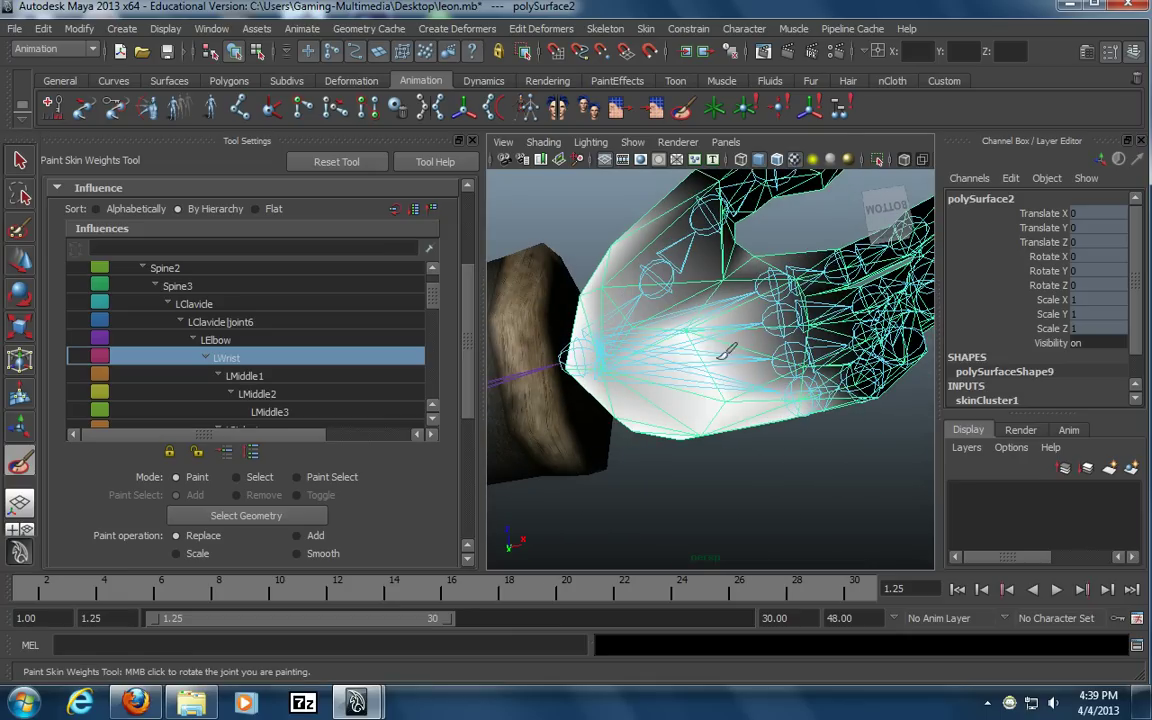
pyautogui.moveTo(693, 288); pyautogui.dragTo(633, 261)
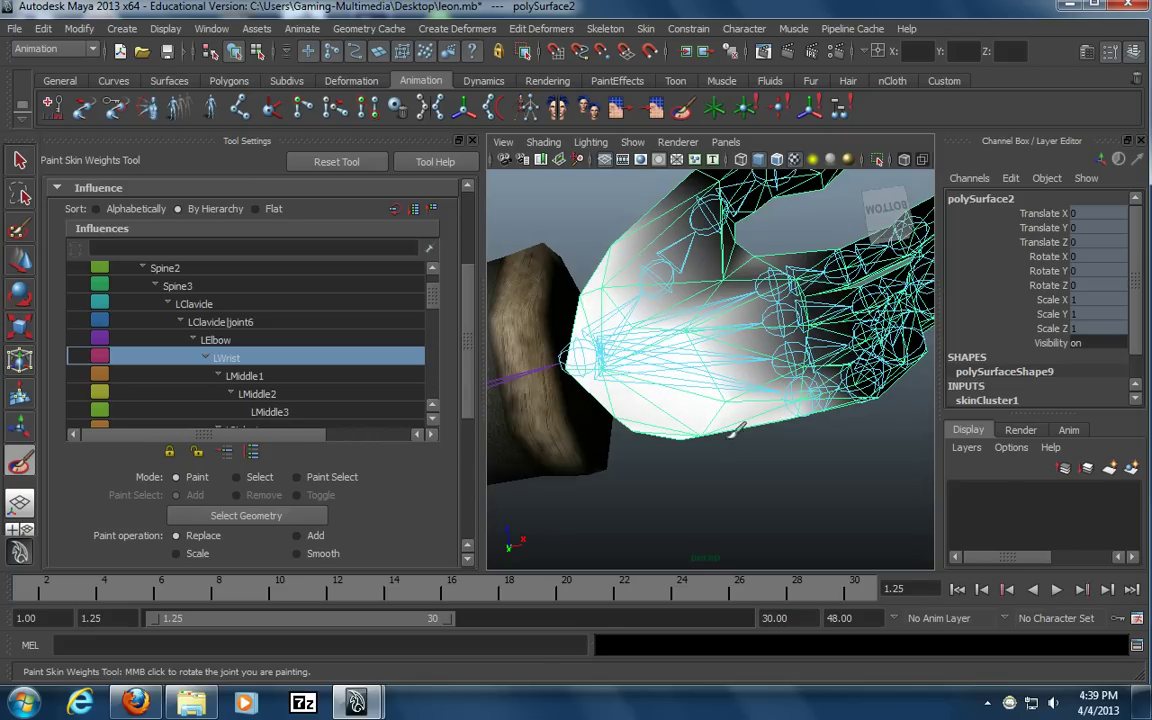
# Paint the remaining LWrist weight on the thumb side of the hand and check the coverage from all sides
pyautogui.keyDown('alt'); pyautogui.moveTo(719, 333); pyautogui.dragTo(725, 434); pyautogui.keyUp('alt')
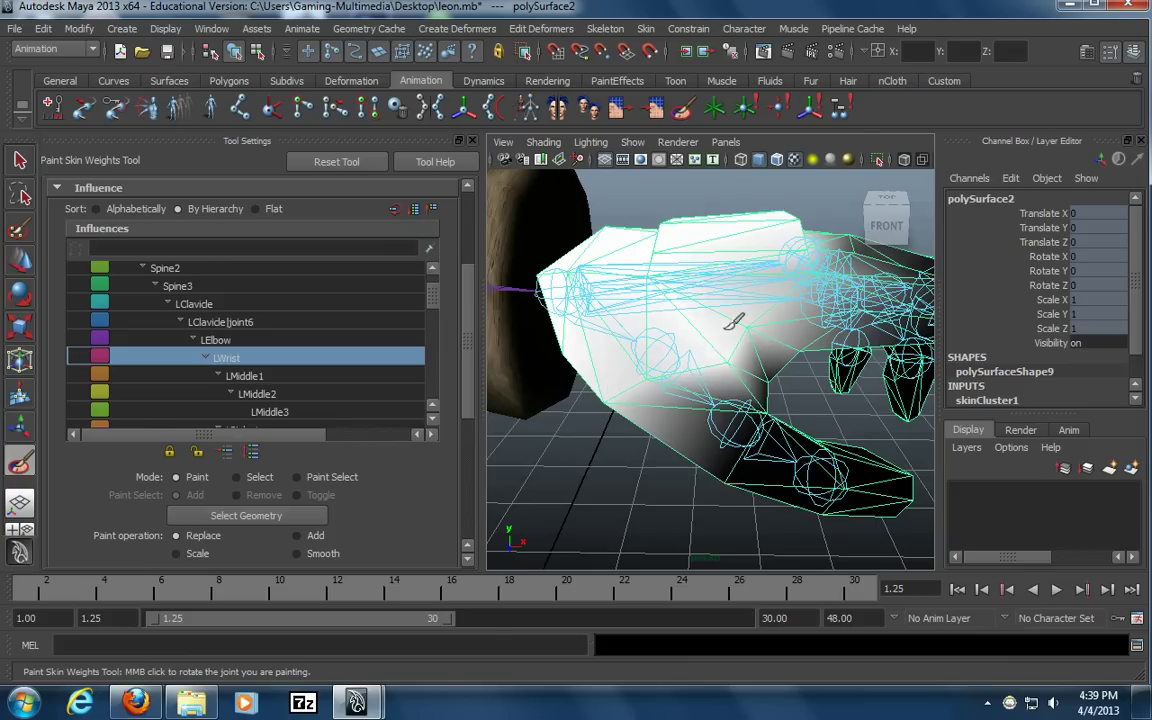
pyautogui.keyDown('alt'); pyautogui.moveTo(719, 300); pyautogui.dragTo(677, 335); pyautogui.keyUp('alt')
pyautogui.moveTo(730, 290)
pyautogui.keyDown('alt'); pyautogui.mouseDown()
pyautogui.moveTo(766, 275)
pyautogui.moveTo(746, 288)
pyautogui.moveTo(694, 249)
pyautogui.moveTo(686, 345)
pyautogui.mouseUp(); pyautogui.keyUp('alt')
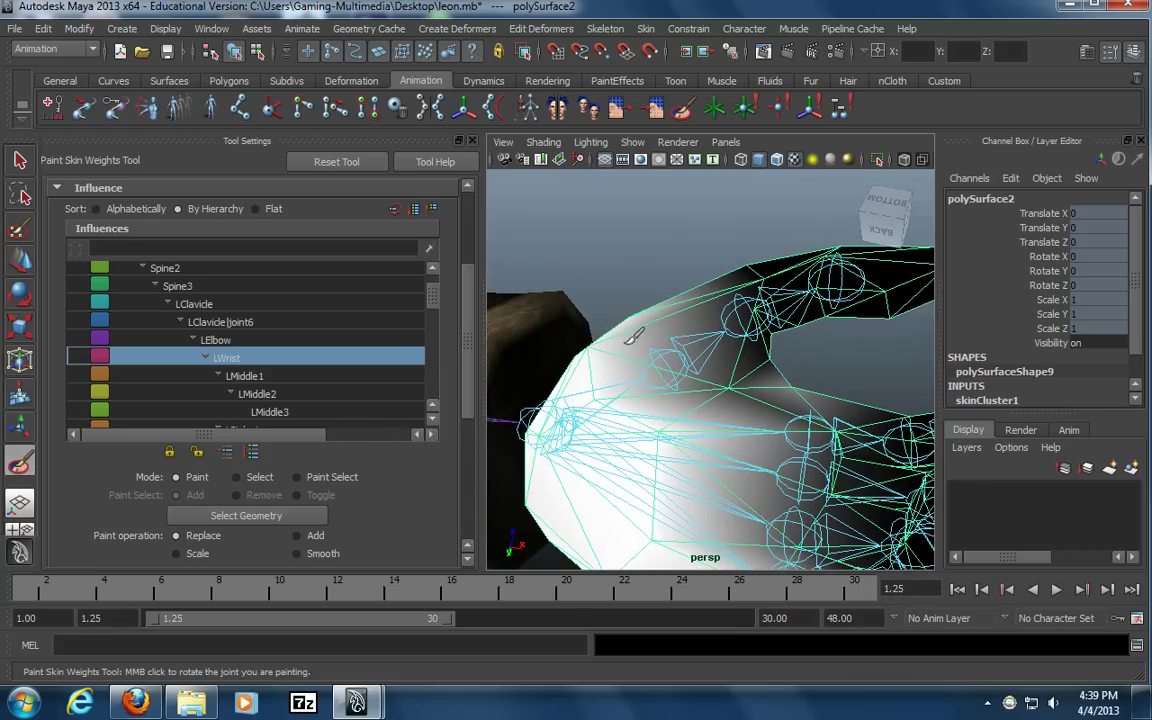
pyautogui.moveTo(676, 517)
pyautogui.keyDown('alt'); pyautogui.mouseDown(button='middle')
pyautogui.moveTo(705, 422)
pyautogui.moveTo(697, 486)
pyautogui.mouseUp(button='middle'); pyautogui.keyUp('alt')
pyautogui.keyDown('alt'); pyautogui.moveTo(612, 455); pyautogui.dragTo(764, 452); pyautogui.keyUp('alt')
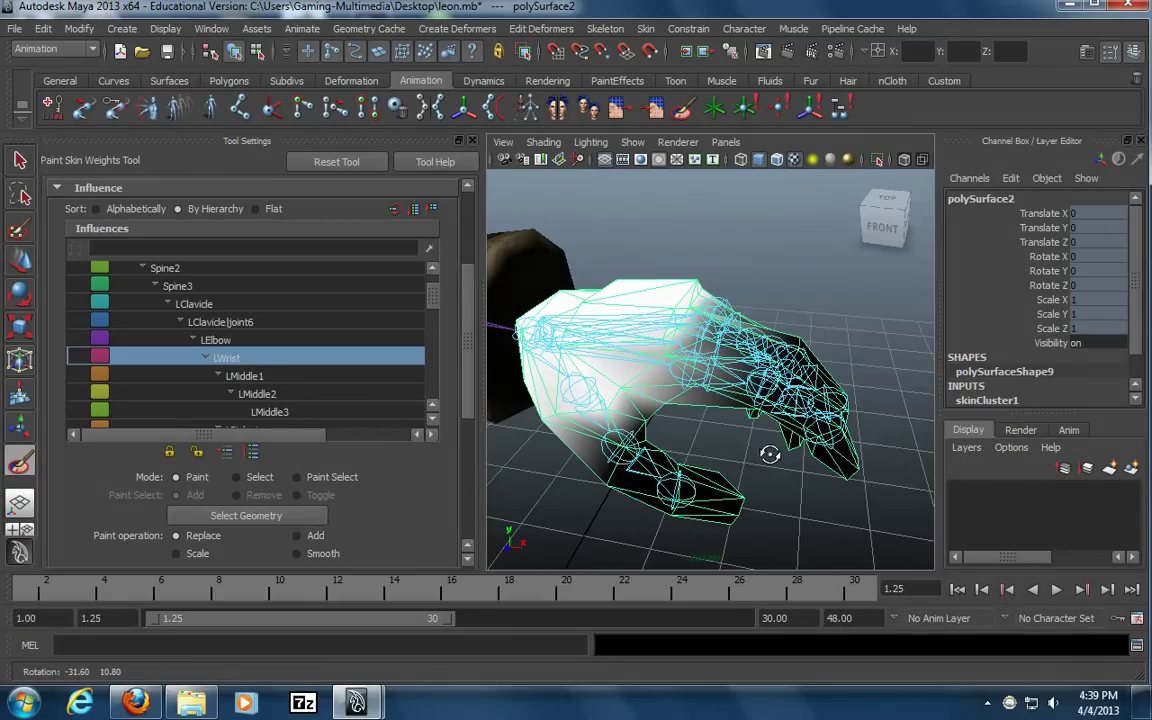
# Select the LMiddle1 influence and paint its weight around the middle finger's base knuckle with a reduced brush
pyautogui.click(322, 376)
pyautogui.keyDown('alt'); pyautogui.moveTo(881, 438); pyautogui.dragTo(779, 461); pyautogui.keyUp('alt')
pyautogui.keyDown('alt'); pyautogui.moveTo(540, 400); pyautogui.dragTo(617, 406, button='right'); pyautogui.keyUp('alt')
pyautogui.scroll(-6, 617, 405)
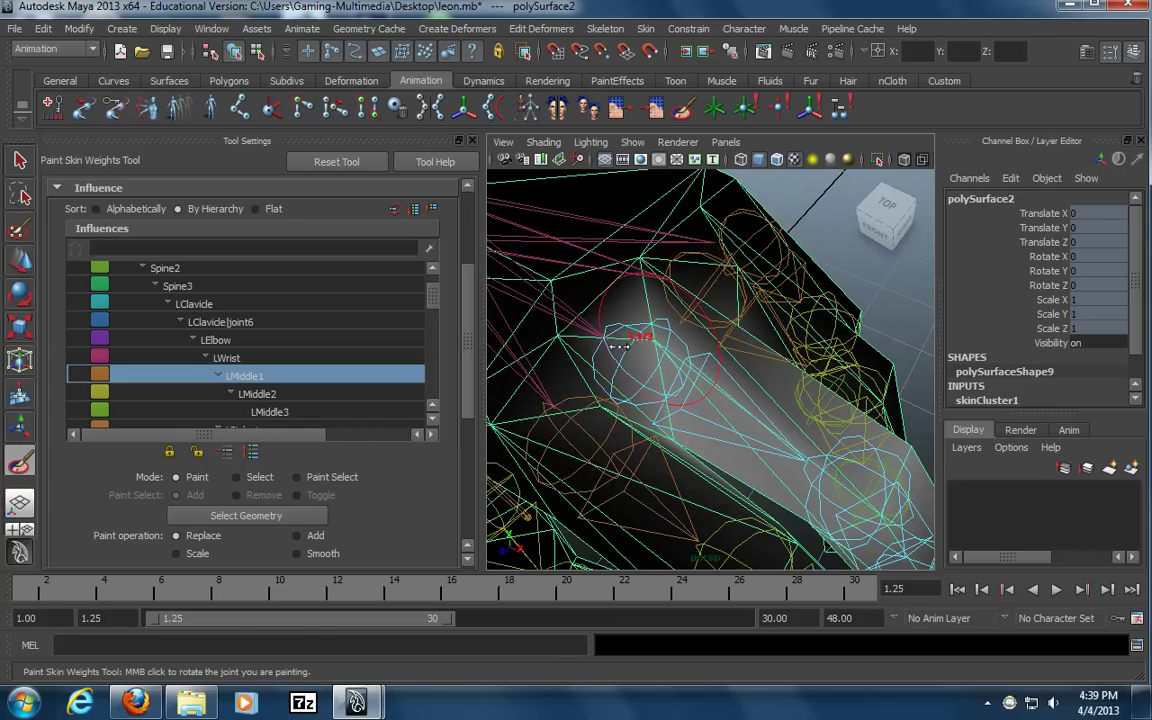
pyautogui.keyDown('alt'); pyautogui.moveTo(617, 350); pyautogui.dragTo(697, 368); pyautogui.keyUp('alt')
pyautogui.keyDown('alt'); pyautogui.moveTo(697, 368); pyautogui.dragTo(690, 369, button='middle'); pyautogui.keyUp('alt')
pyautogui.moveTo(690, 369)
pyautogui.keyDown('alt'); pyautogui.mouseDown()
pyautogui.moveTo(671, 373)
pyautogui.moveTo(689, 363)
pyautogui.moveTo(688, 383)
pyautogui.mouseUp(); pyautogui.keyUp('alt')
pyautogui.moveTo(618, 360)
pyautogui.mouseDown()
pyautogui.moveTo(598, 326)
pyautogui.moveTo(555, 355)
pyautogui.moveTo(560, 327)
pyautogui.moveTo(634, 291)
pyautogui.moveTo(700, 279)
pyautogui.moveTo(605, 296)
pyautogui.mouseUp()
pyautogui.moveTo(696, 340)
pyautogui.keyDown('alt'); pyautogui.mouseDown()
pyautogui.moveTo(681, 163)
pyautogui.moveTo(681, 190)
pyautogui.mouseUp(); pyautogui.keyUp('alt')
# Undo the oversized LMiddle1 stroke and repaint the palm side of the middle finger's base with a smaller brush
pyautogui.moveTo(670, 261); pyautogui.dragTo(655, 293)
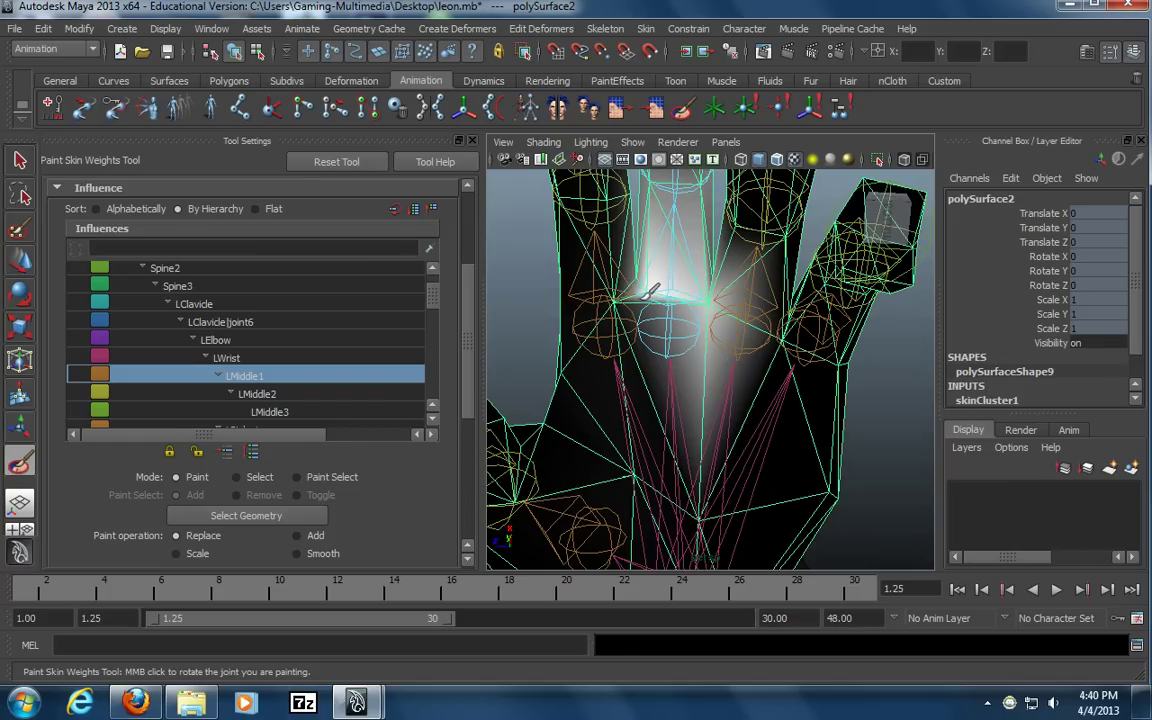
pyautogui.hotkey('ctrl', 'z')
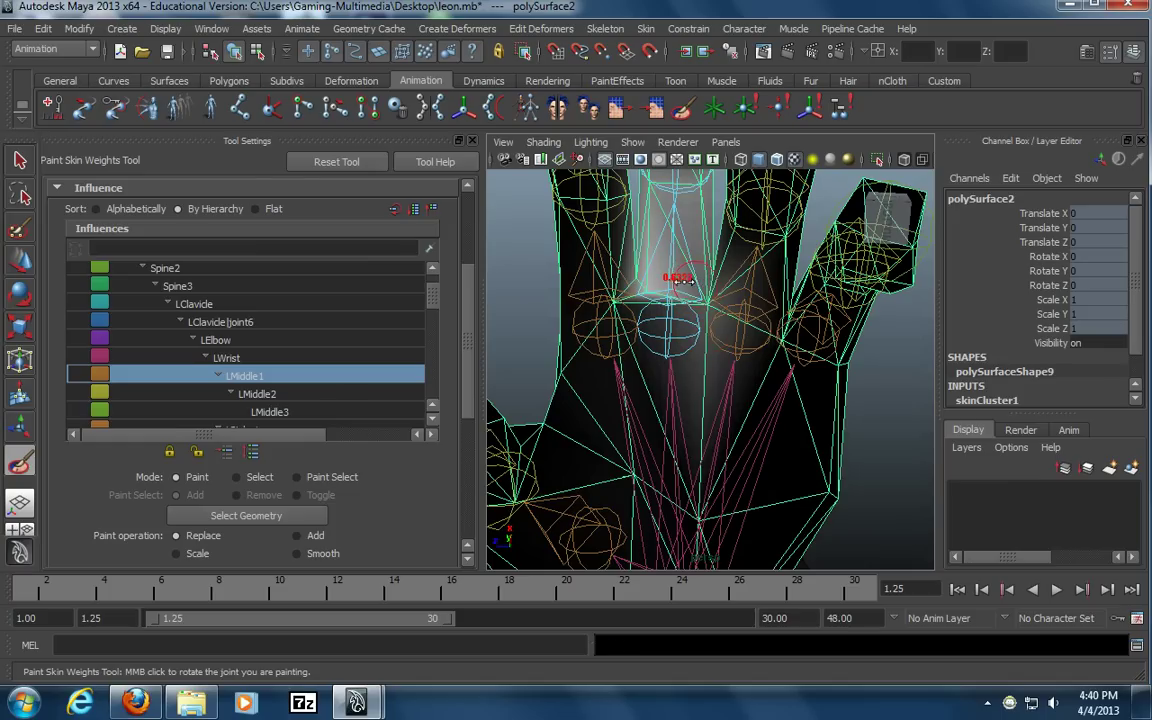
pyautogui.scroll(5, 677, 305)
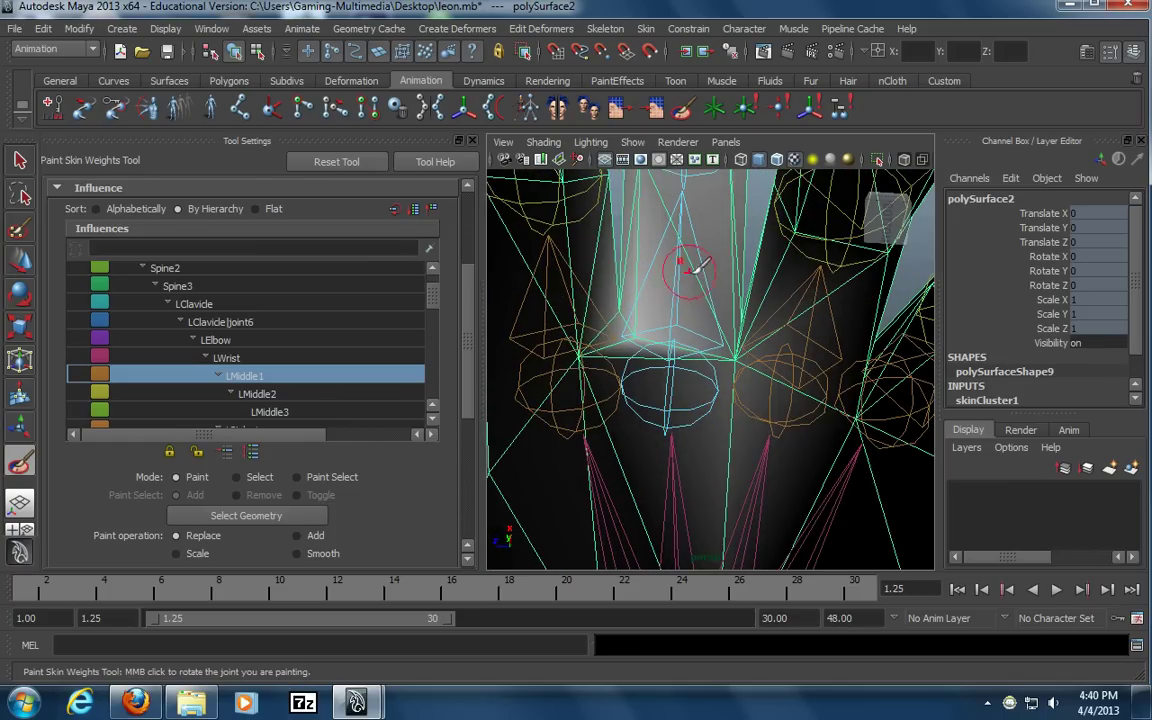
pyautogui.moveTo(729, 328); pyautogui.dragTo(734, 346)
pyautogui.hotkey('ctrl', 'z')
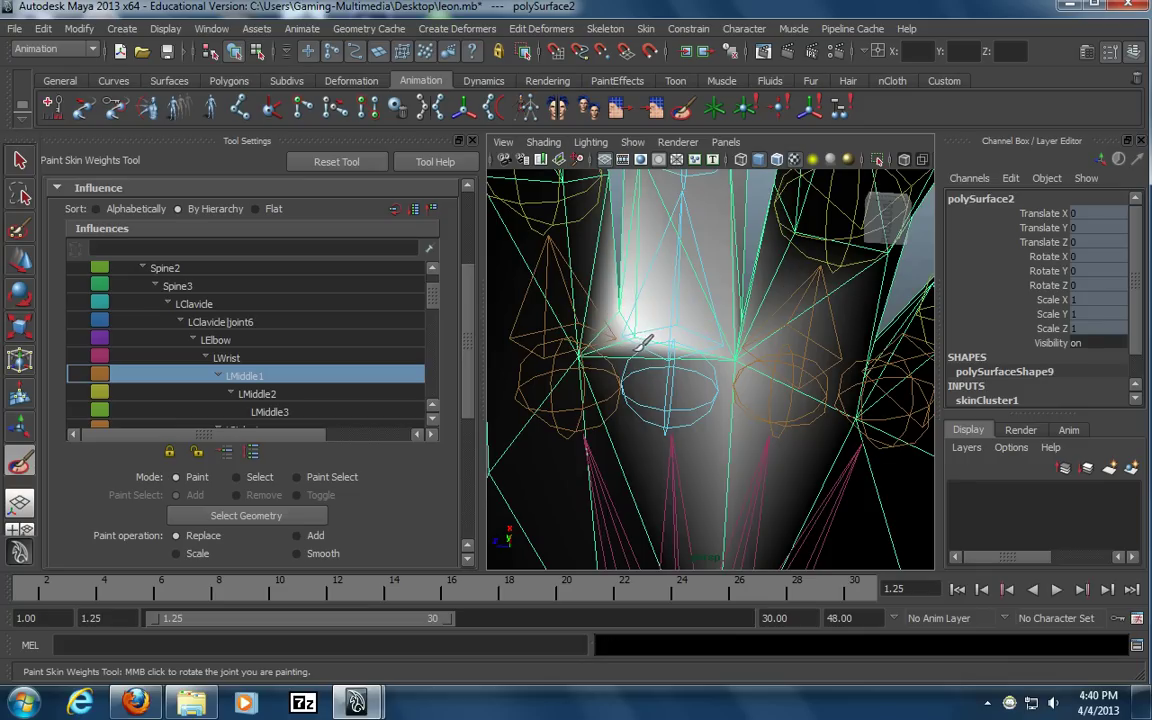
pyautogui.moveTo(733, 349); pyautogui.dragTo(739, 349)
pyautogui.moveTo(709, 297)
pyautogui.keyDown('alt'); pyautogui.mouseDown()
pyautogui.moveTo(707, 422)
pyautogui.moveTo(689, 296)
pyautogui.moveTo(740, 425)
pyautogui.moveTo(856, 483)
pyautogui.moveTo(663, 411)
pyautogui.moveTo(647, 427)
pyautogui.moveTo(687, 435)
pyautogui.moveTo(699, 486)
pyautogui.moveTo(738, 468)
pyautogui.moveTo(607, 390)
pyautogui.moveTo(609, 432)
pyautogui.moveTo(666, 440)
pyautogui.moveTo(640, 425)
pyautogui.mouseUp(); pyautogui.keyUp('alt')
# Select the LMiddle2 influence and paint its weight over the top of the middle finger's second segment
pyautogui.click(340, 394)
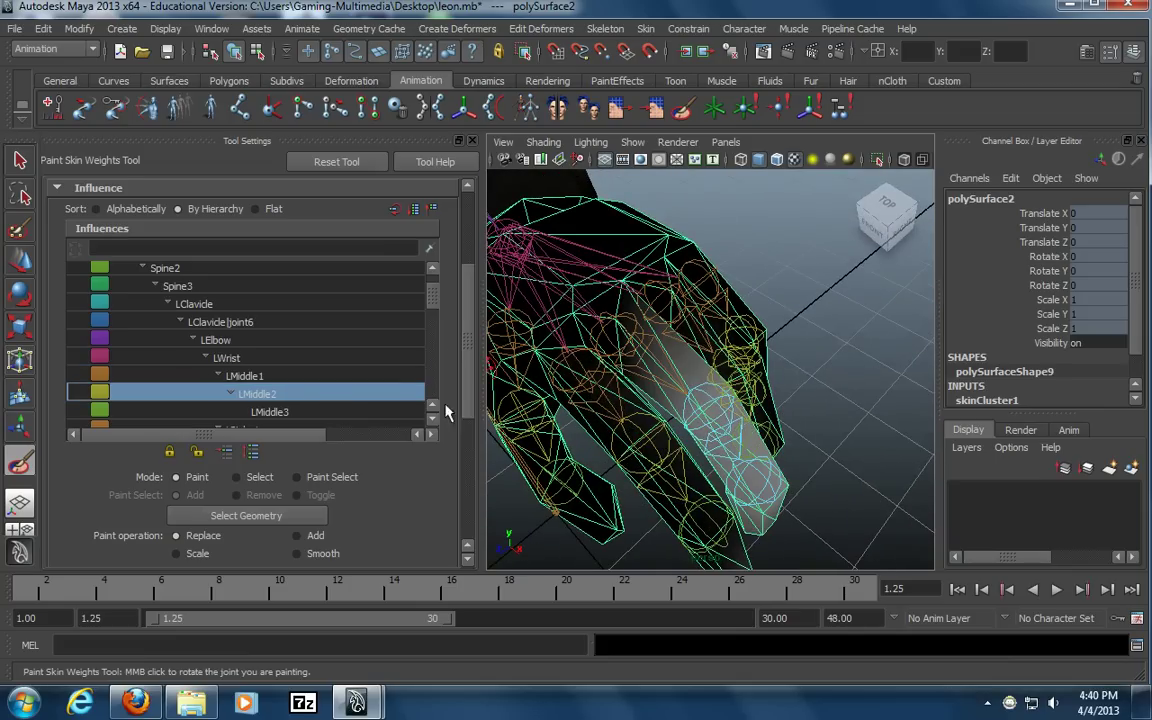
pyautogui.scroll(5, 640, 414)
pyautogui.keyDown('alt'); pyautogui.moveTo(671, 411); pyautogui.dragTo(676, 424, button='right'); pyautogui.keyUp('alt')
pyautogui.keyDown('alt'); pyautogui.moveTo(676, 424); pyautogui.dragTo(643, 429); pyautogui.keyUp('alt')
pyautogui.moveTo(645, 540)
pyautogui.keyDown('alt'); pyautogui.mouseDown(button='middle')
pyautogui.moveTo(645, 423)
pyautogui.moveTo(632, 468)
pyautogui.mouseUp(button='middle'); pyautogui.keyUp('alt')
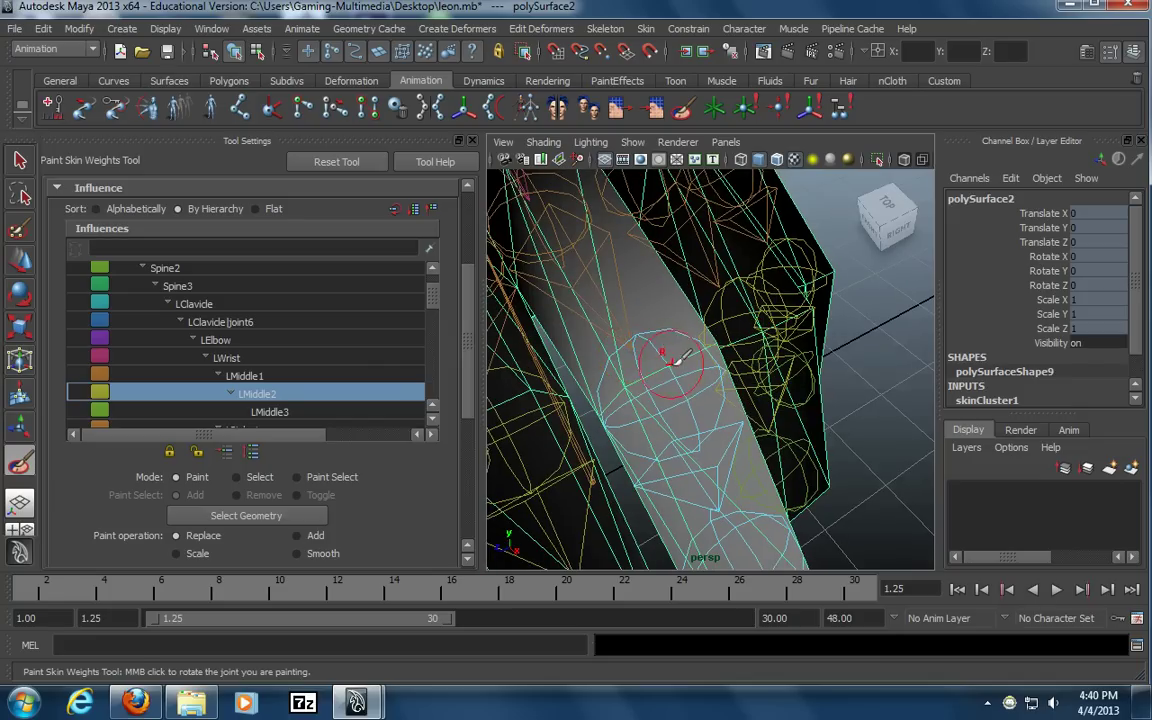
pyautogui.keyDown('alt'); pyautogui.moveTo(716, 342); pyautogui.dragTo(668, 296); pyautogui.keyUp('alt')
pyautogui.moveTo(717, 338)
pyautogui.keyDown('alt'); pyautogui.mouseDown()
pyautogui.moveTo(650, 365)
pyautogui.moveTo(685, 325)
pyautogui.moveTo(706, 338)
pyautogui.moveTo(723, 301)
pyautogui.moveTo(678, 362)
pyautogui.moveTo(662, 422)
pyautogui.moveTo(604, 468)
pyautogui.moveTo(572, 517)
pyautogui.moveTo(607, 455)
pyautogui.mouseUp(); pyautogui.keyUp('alt')
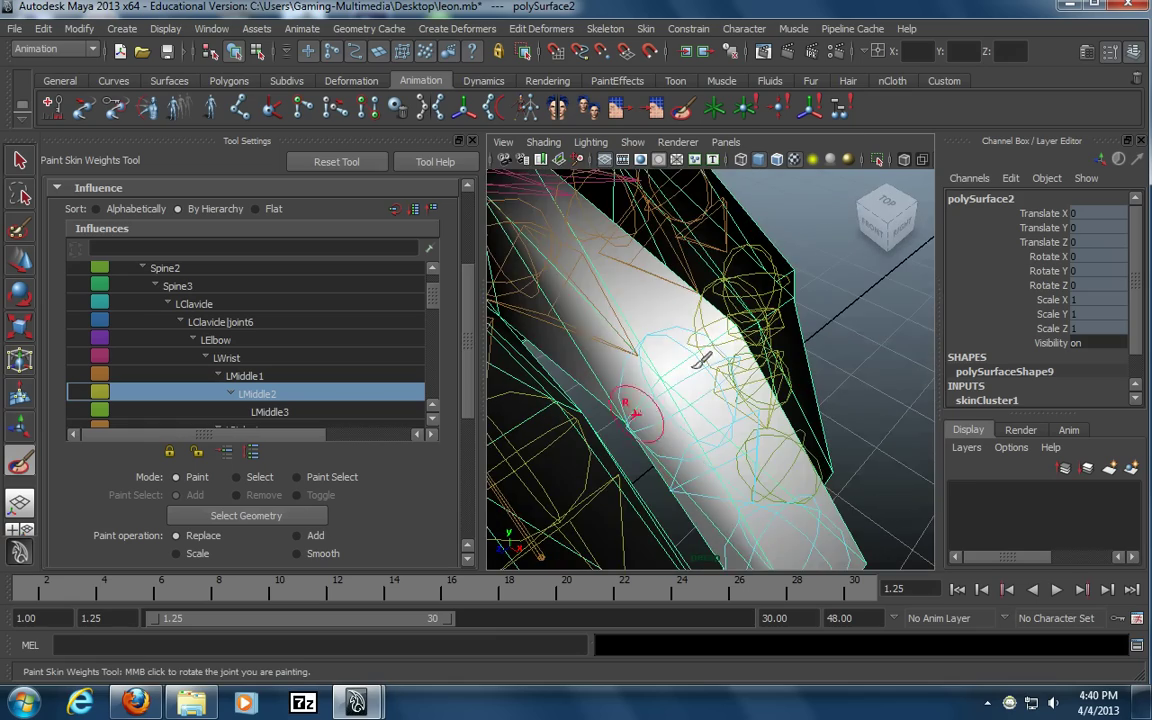
# Paint LMiddle2 weight along the side of the second segment and check it towards the fingertip
pyautogui.moveTo(687, 358)
pyautogui.mouseDown()
pyautogui.moveTo(633, 418)
pyautogui.moveTo(674, 406)
pyautogui.moveTo(668, 355)
pyautogui.moveTo(669, 404)
pyautogui.moveTo(579, 294)
pyautogui.moveTo(643, 270)
pyautogui.moveTo(625, 411)
pyautogui.mouseUp()
pyautogui.scroll(-3, 650, 386)
pyautogui.scroll(3, 672, 364)
pyautogui.keyDown('alt'); pyautogui.moveTo(674, 362); pyautogui.dragTo(728, 366, button='middle'); pyautogui.keyUp('alt')
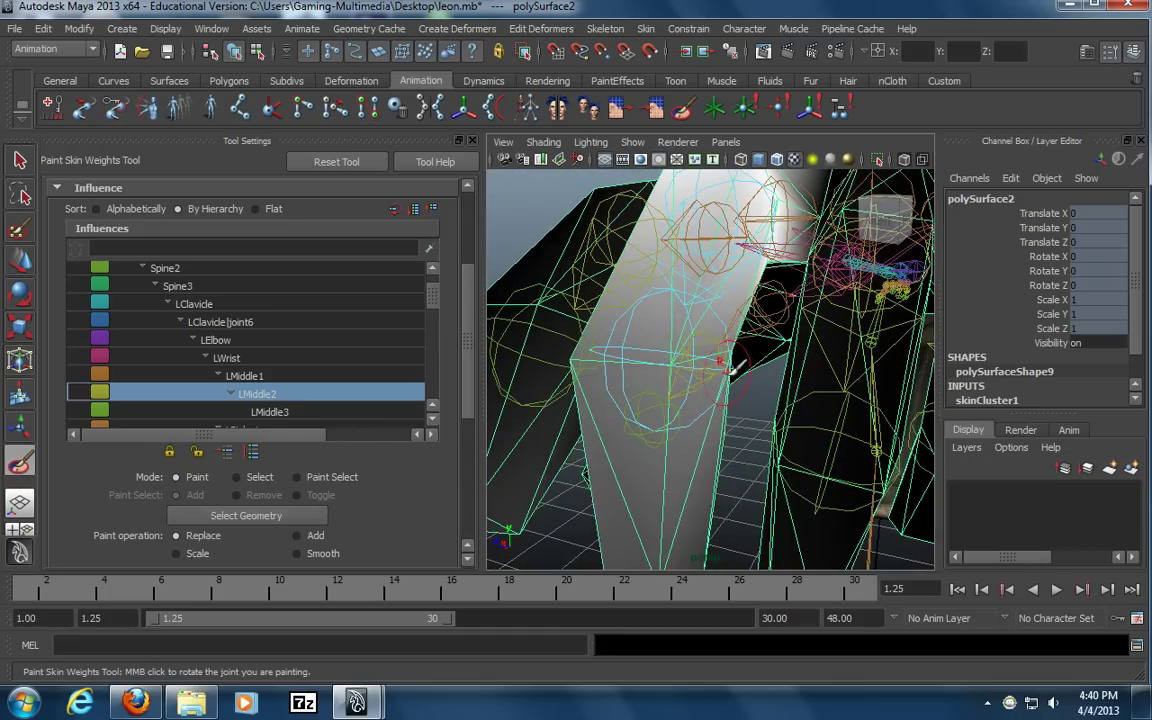
pyautogui.scroll(-3, 797, 393)
pyautogui.keyDown('alt'); pyautogui.moveTo(797, 393); pyautogui.dragTo(770, 383, button='right'); pyautogui.keyUp('alt')
# Select the LMiddle3 influence and paint its weight over the front of the middle finger's tip segment
pyautogui.click(336, 412)
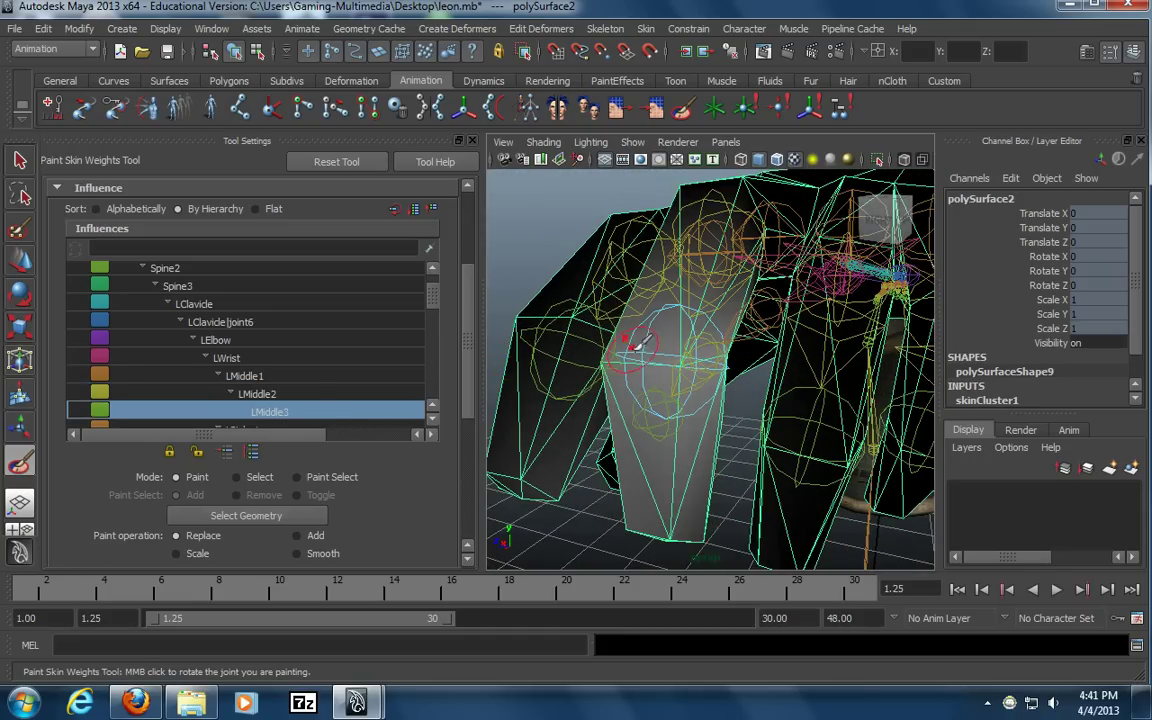
pyautogui.moveTo(740, 359)
pyautogui.keyDown('alt'); pyautogui.mouseDown()
pyautogui.moveTo(681, 226)
pyautogui.moveTo(689, 165)
pyautogui.moveTo(660, 309)
pyautogui.moveTo(689, 453)
pyautogui.moveTo(766, 550)
pyautogui.moveTo(583, 554)
pyautogui.mouseUp(); pyautogui.keyUp('alt')
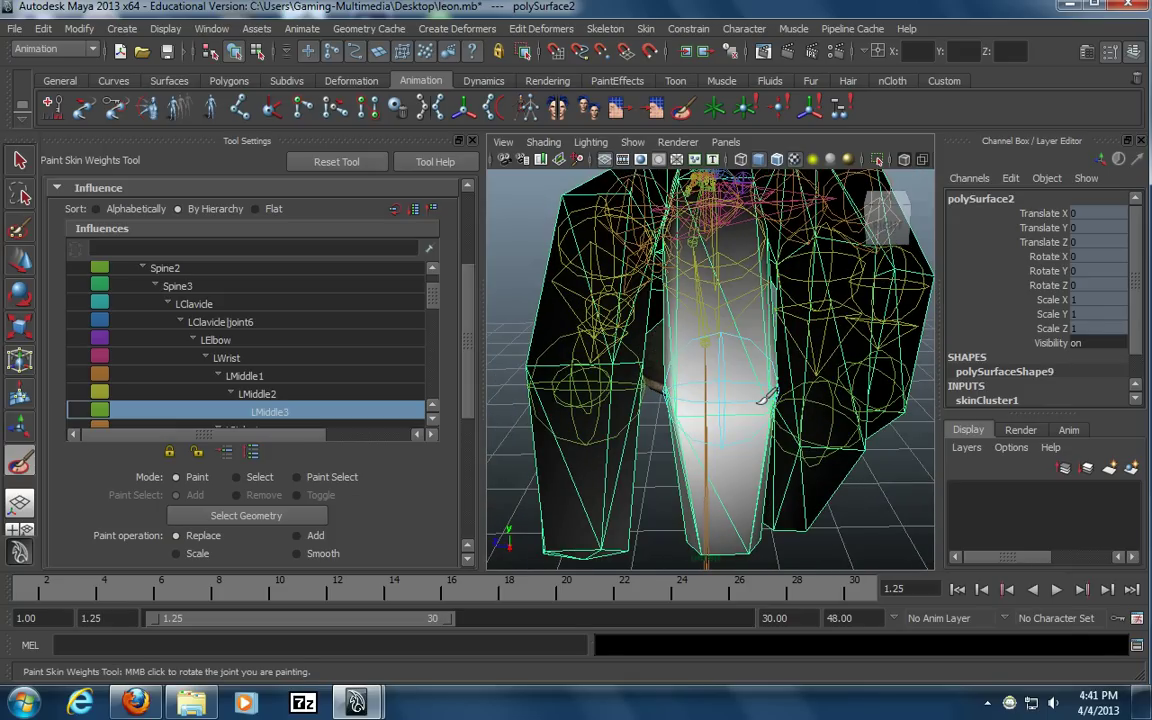
pyautogui.keyDown('alt'); pyautogui.moveTo(760, 402); pyautogui.dragTo(661, 261); pyautogui.keyUp('alt')
pyautogui.moveTo(661, 261)
pyautogui.keyDown('alt'); pyautogui.mouseDown(button='right')
pyautogui.moveTo(576, 301)
pyautogui.moveTo(636, 303)
pyautogui.mouseUp(button='right'); pyautogui.keyUp('alt')
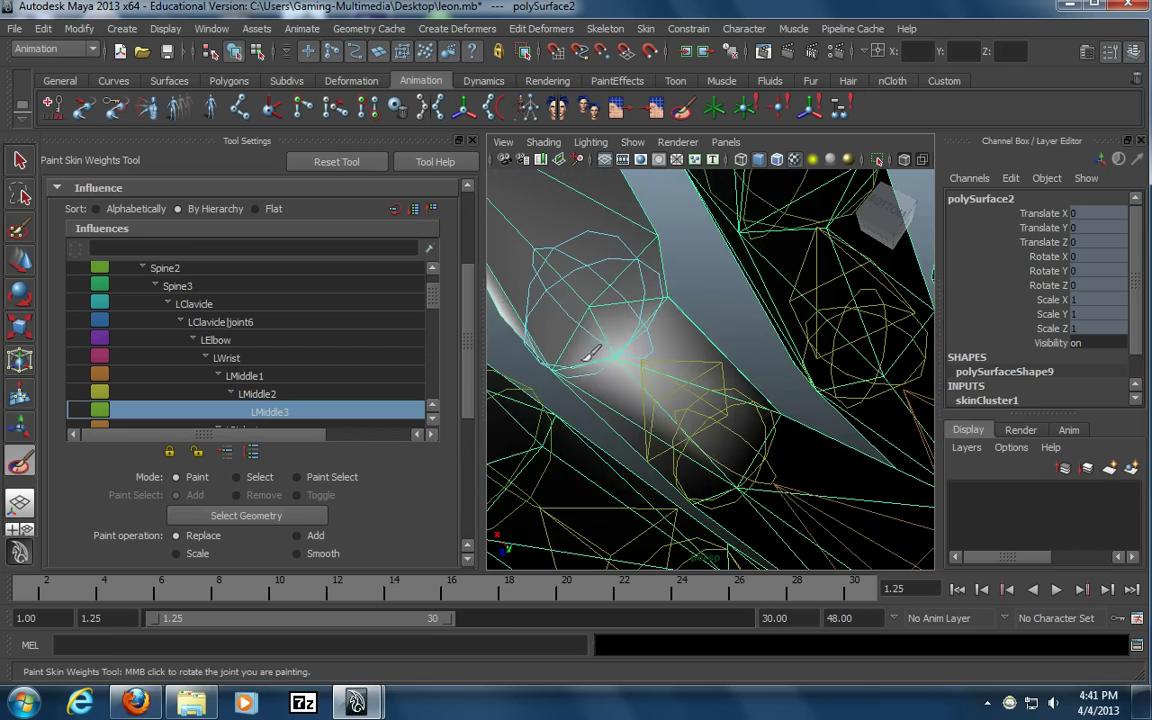
# Paint LMiddle3 weight over the underside and end of the middle fingertip
pyautogui.moveTo(597, 349); pyautogui.dragTo(557, 360)
pyautogui.keyDown('alt'); pyautogui.moveTo(669, 279); pyautogui.dragTo(628, 356); pyautogui.keyUp('alt')
pyautogui.moveTo(628, 356)
pyautogui.keyDown('alt'); pyautogui.mouseDown(button='middle')
pyautogui.moveTo(630, 373)
pyautogui.moveTo(629, 361)
pyautogui.mouseUp(button='middle'); pyautogui.keyUp('alt')
pyautogui.moveTo(629, 361)
pyautogui.keyDown('alt'); pyautogui.mouseDown()
pyautogui.moveTo(576, 380)
pyautogui.moveTo(563, 437)
pyautogui.moveTo(606, 428)
pyautogui.moveTo(674, 458)
pyautogui.moveTo(712, 440)
pyautogui.moveTo(700, 445)
pyautogui.moveTo(686, 380)
pyautogui.moveTo(686, 211)
pyautogui.mouseUp(); pyautogui.keyUp('alt')
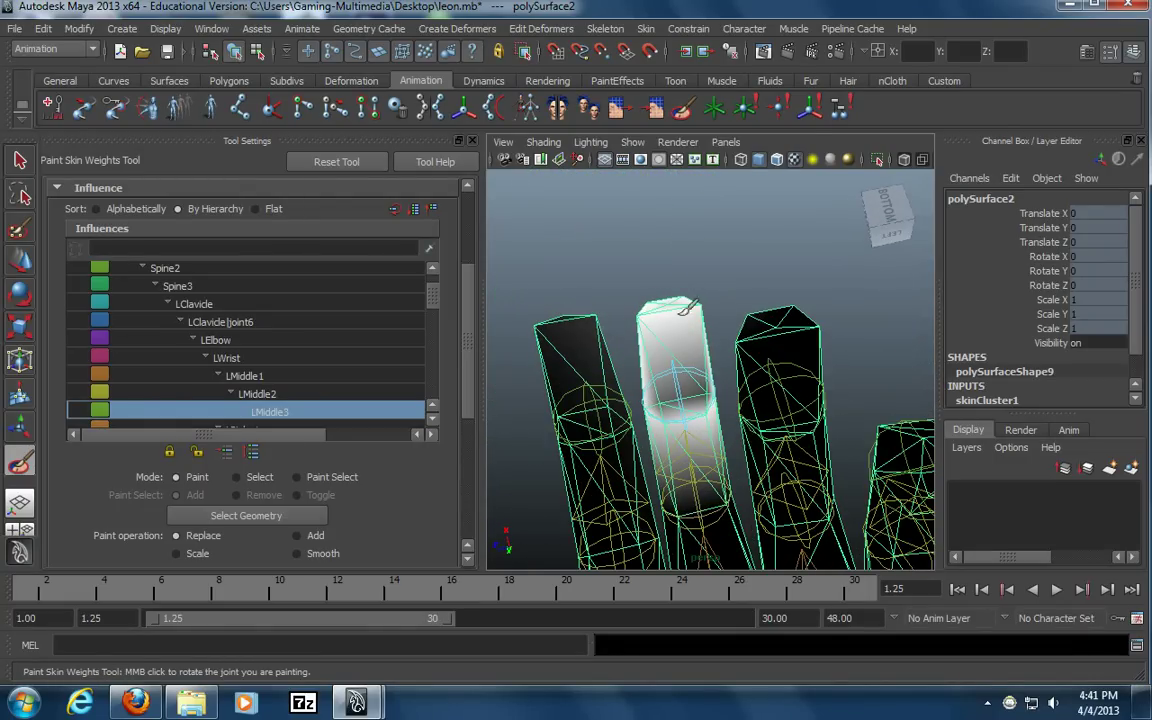
# Select the LPinky1 influence and paint its weight around the pinky's base knuckle, on the back of the hand and the palm side
pyautogui.keyDown('alt'); pyautogui.moveTo(704, 329); pyautogui.dragTo(708, 462); pyautogui.keyUp('alt')
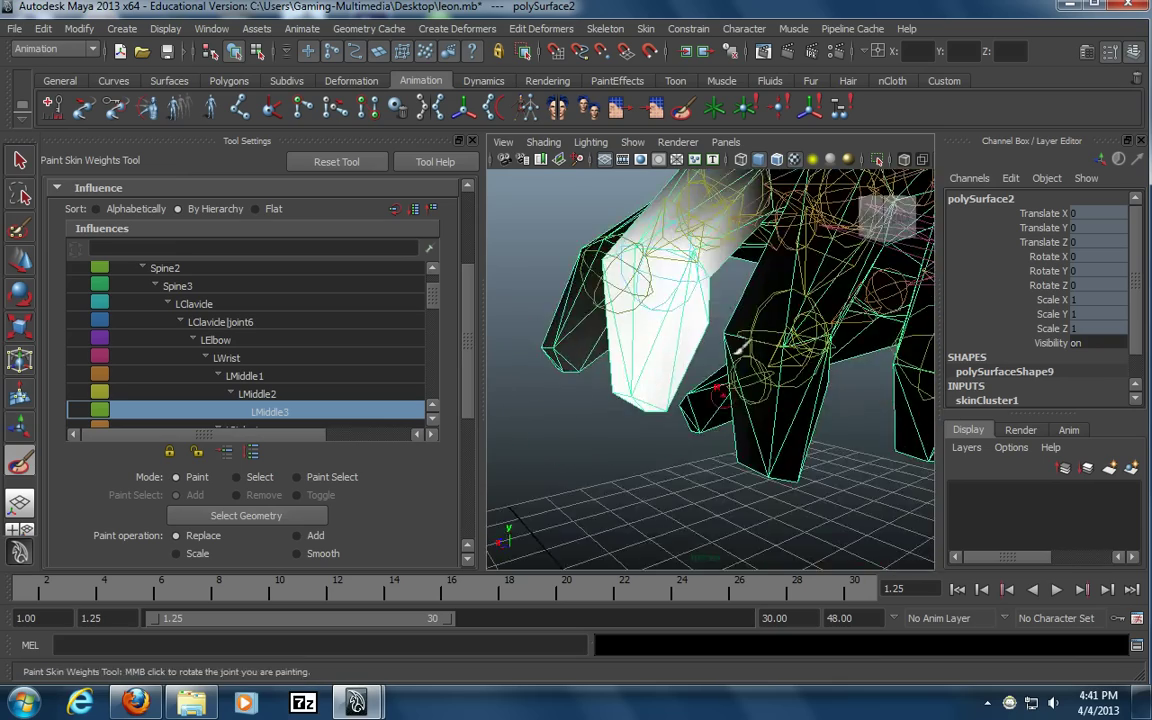
pyautogui.keyDown('alt'); pyautogui.moveTo(780, 198); pyautogui.dragTo(740, 360, button='middle'); pyautogui.keyUp('alt')
pyautogui.keyDown('alt'); pyautogui.moveTo(740, 360); pyautogui.dragTo(689, 360, button='right'); pyautogui.keyUp('alt')
pyautogui.keyDown('alt'); pyautogui.moveTo(689, 360); pyautogui.dragTo(813, 375); pyautogui.keyUp('alt')
pyautogui.keyDown('alt'); pyautogui.moveTo(680, 378); pyautogui.dragTo(890, 380, button='right'); pyautogui.keyUp('alt')
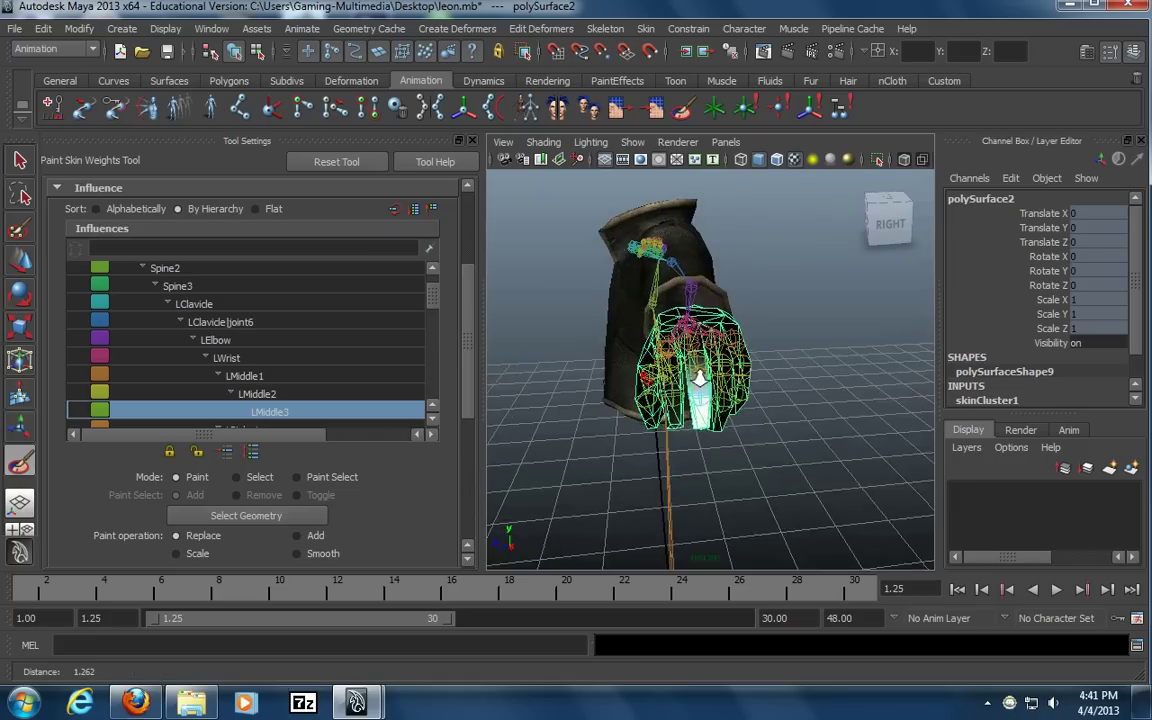
pyautogui.keyDown('alt'); pyautogui.moveTo(771, 383); pyautogui.dragTo(787, 417); pyautogui.keyUp('alt')
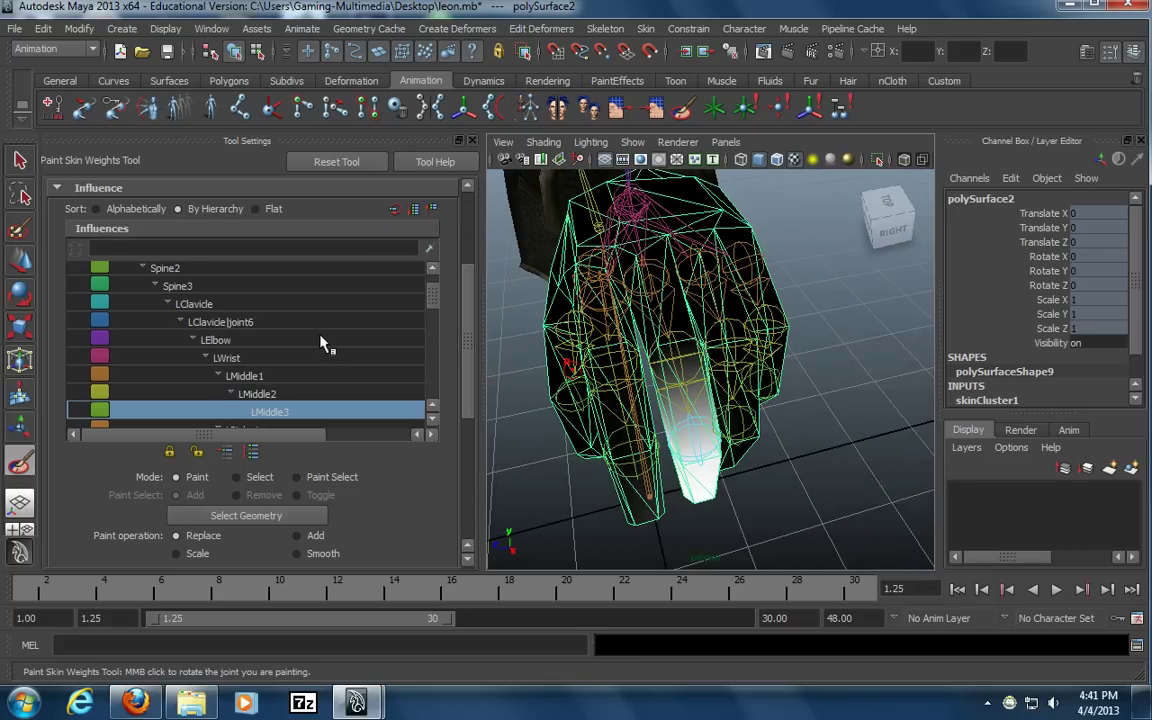
pyautogui.scroll(-3, 320, 343)
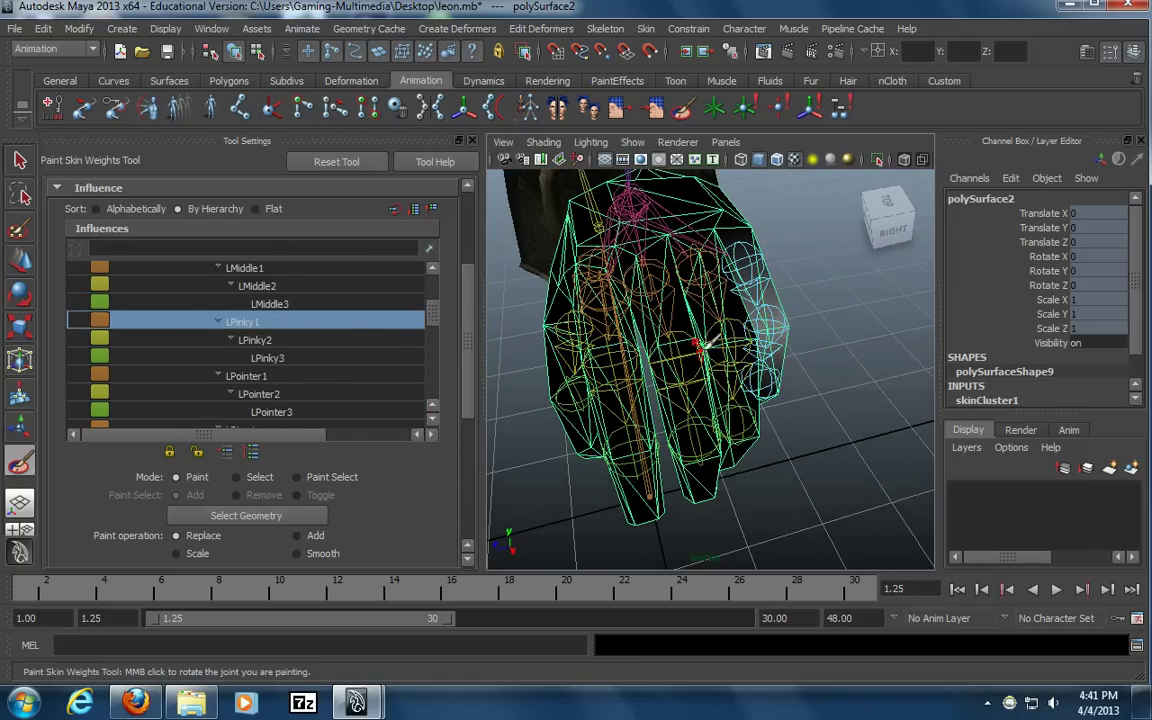
pyautogui.keyDown('alt'); pyautogui.moveTo(781, 386); pyautogui.dragTo(664, 396); pyautogui.keyUp('alt')
pyautogui.scroll(5, 664, 396)
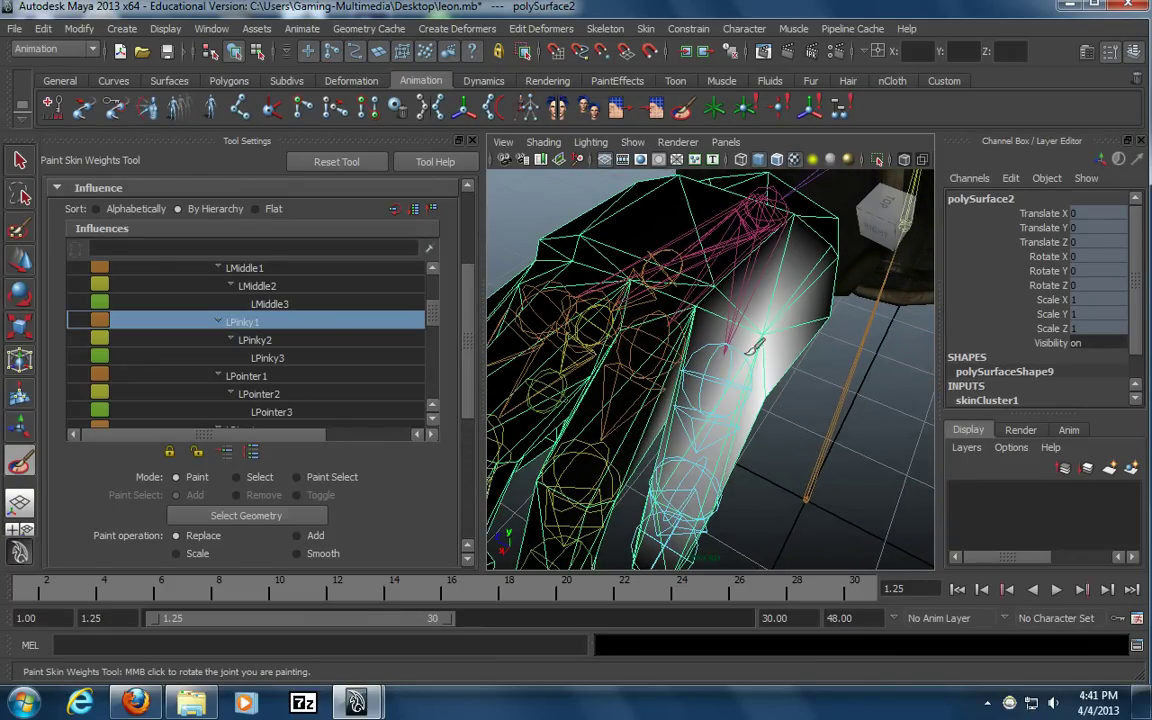
pyautogui.moveTo(707, 302)
pyautogui.keyDown('alt'); pyautogui.mouseDown()
pyautogui.moveTo(733, 424)
pyautogui.moveTo(689, 252)
pyautogui.moveTo(707, 343)
pyautogui.moveTo(712, 309)
pyautogui.mouseUp(); pyautogui.keyUp('alt')
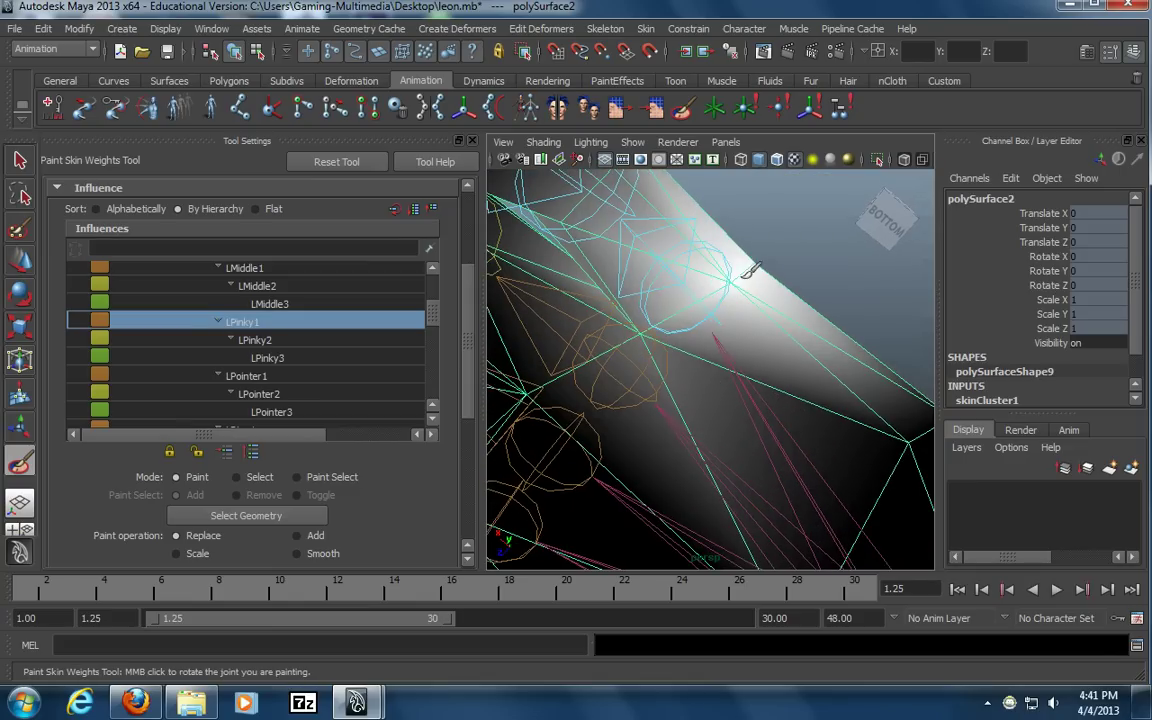
pyautogui.moveTo(645, 337)
pyautogui.keyDown('alt'); pyautogui.mouseDown()
pyautogui.moveTo(689, 288)
pyautogui.moveTo(715, 360)
pyautogui.moveTo(702, 442)
pyautogui.moveTo(728, 424)
pyautogui.moveTo(725, 391)
pyautogui.moveTo(821, 391)
pyautogui.moveTo(751, 391)
pyautogui.moveTo(762, 375)
pyautogui.mouseUp(); pyautogui.keyUp('alt')
# Select the LPinky2 influence and paint its weight around the pinky's middle joint, including the underside
pyautogui.click(302, 340)
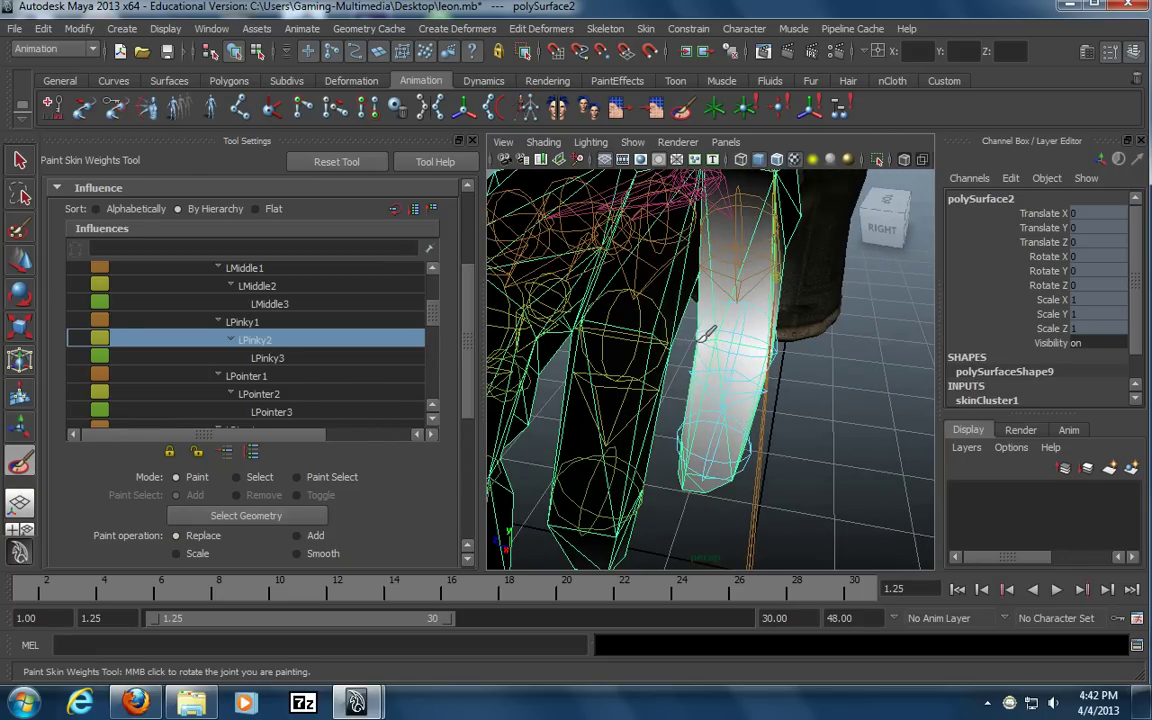
pyautogui.keyDown('alt'); pyautogui.moveTo(706, 334); pyautogui.dragTo(689, 183); pyautogui.keyUp('alt')
pyautogui.moveTo(689, 183)
pyautogui.keyDown('alt'); pyautogui.mouseDown(button='right')
pyautogui.moveTo(675, 311)
pyautogui.moveTo(710, 343)
pyautogui.mouseUp(button='right'); pyautogui.keyUp('alt')
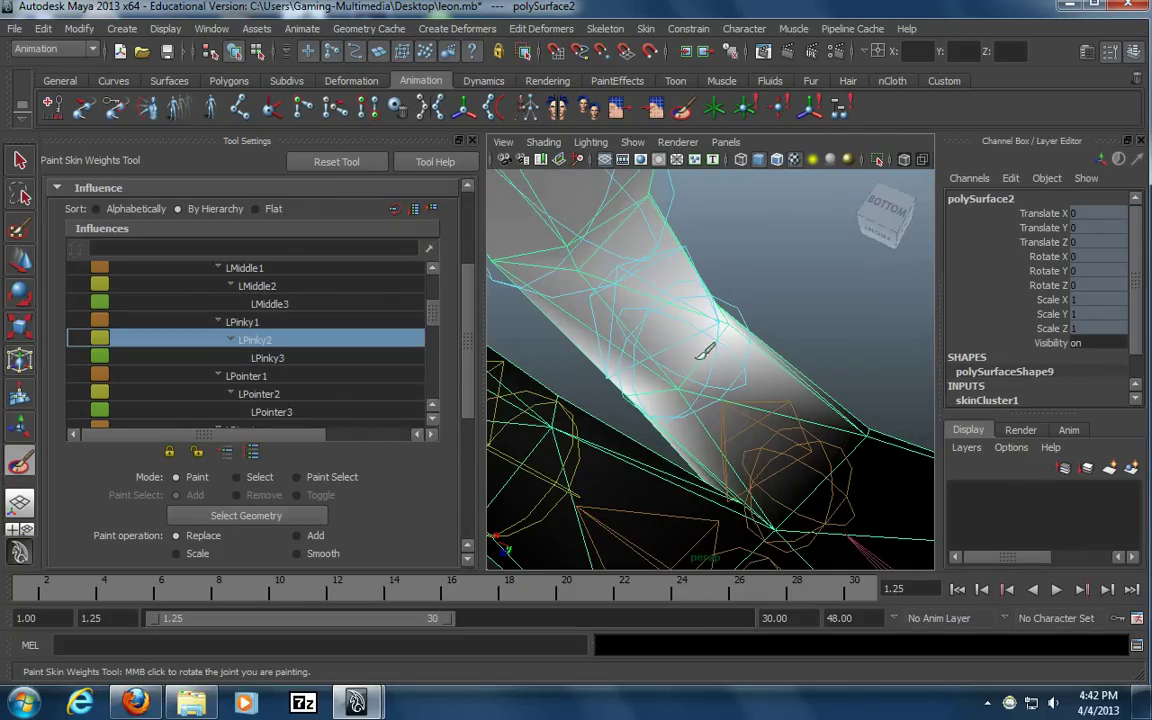
pyautogui.moveTo(718, 303)
pyautogui.keyDown('alt'); pyautogui.mouseDown()
pyautogui.moveTo(715, 381)
pyautogui.moveTo(733, 404)
pyautogui.moveTo(715, 419)
pyautogui.moveTo(818, 476)
pyautogui.moveTo(445, 397)
pyautogui.mouseUp(); pyautogui.keyUp('alt')
# Select the LPinky3 influence and paint its weight over the whole tip segment of the pinky
pyautogui.click(340, 359)
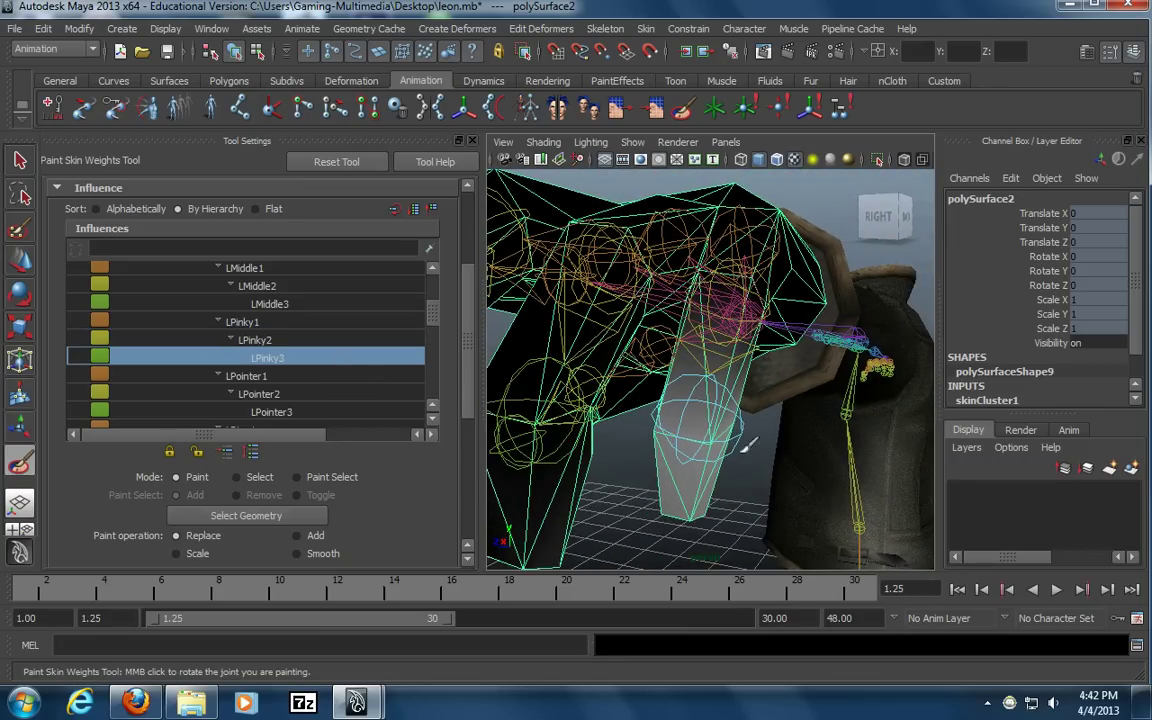
pyautogui.keyDown('alt'); pyautogui.moveTo(760, 437); pyautogui.dragTo(697, 231); pyautogui.keyUp('alt')
pyautogui.keyDown('alt'); pyautogui.moveTo(697, 231); pyautogui.dragTo(705, 355, button='right'); pyautogui.keyUp('alt')
pyautogui.keyDown('alt'); pyautogui.moveTo(705, 355); pyautogui.dragTo(685, 305, button='middle'); pyautogui.keyUp('alt')
pyautogui.keyDown('alt'); pyautogui.moveTo(710, 323); pyautogui.dragTo(676, 332, button='right'); pyautogui.keyUp('alt')
pyautogui.moveTo(676, 332)
pyautogui.keyDown('alt'); pyautogui.mouseDown()
pyautogui.moveTo(655, 319)
pyautogui.moveTo(646, 283)
pyautogui.mouseUp(); pyautogui.keyUp('alt')
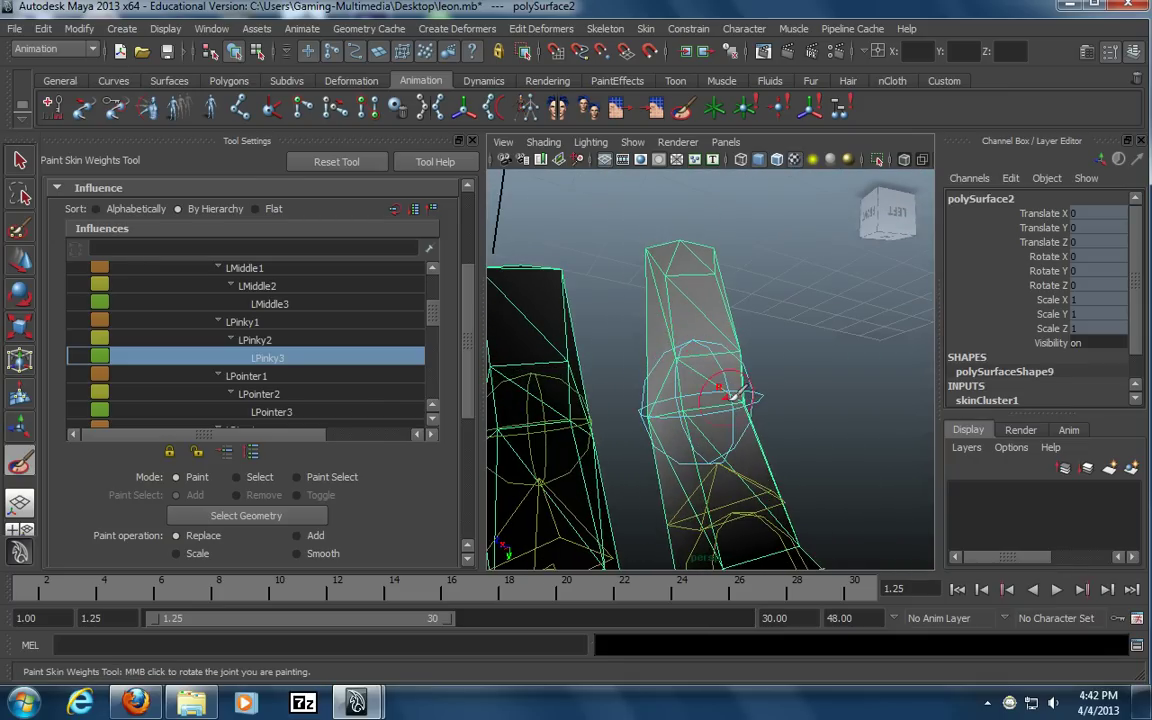
pyautogui.moveTo(727, 390); pyautogui.dragTo(680, 404)
pyautogui.moveTo(770, 398)
pyautogui.keyDown('alt'); pyautogui.mouseDown()
pyautogui.moveTo(699, 432)
pyautogui.moveTo(850, 340)
pyautogui.mouseUp(); pyautogui.keyUp('alt')
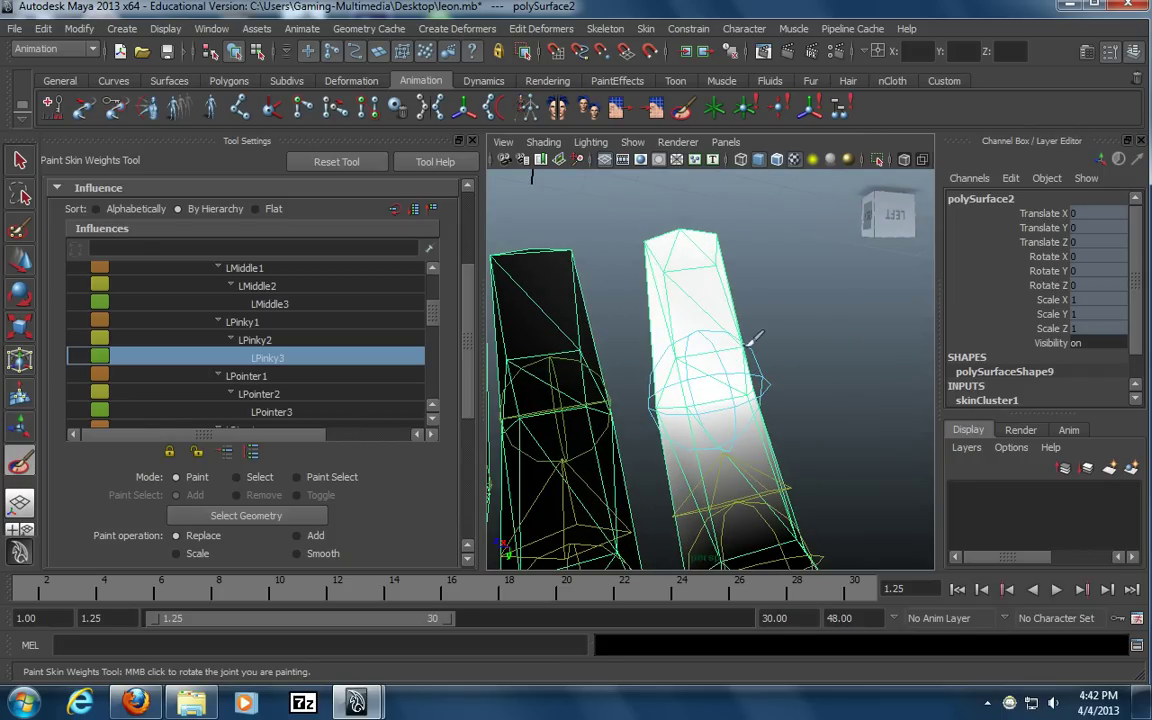
pyautogui.moveTo(712, 318)
pyautogui.keyDown('alt'); pyautogui.mouseDown()
pyautogui.moveTo(712, 434)
pyautogui.moveTo(746, 524)
pyautogui.moveTo(696, 569)
pyautogui.moveTo(751, 473)
pyautogui.moveTo(748, 483)
pyautogui.moveTo(700, 428)
pyautogui.moveTo(689, 442)
pyautogui.moveTo(687, 411)
pyautogui.moveTo(800, 430)
pyautogui.mouseUp(); pyautogui.keyUp('alt')
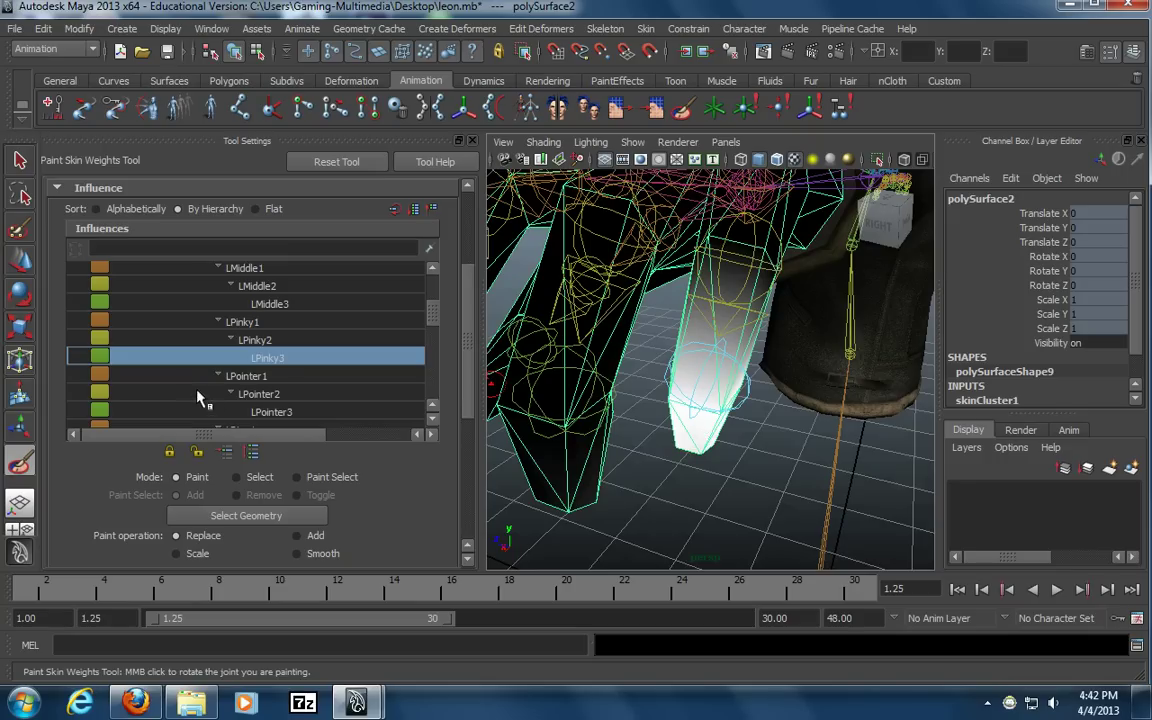
# Select the LPointer1 influence and paint its weight over the index finger's base knuckle and the palm below it
pyautogui.scroll(-1, 234, 375)
pyautogui.scroll(-2, 262, 358)
pyautogui.click(276, 326)
pyautogui.moveTo(610, 365)
pyautogui.keyDown('alt'); pyautogui.mouseDown()
pyautogui.moveTo(742, 373)
pyautogui.moveTo(700, 385)
pyautogui.moveTo(632, 362)
pyautogui.moveTo(617, 291)
pyautogui.moveTo(619, 309)
pyautogui.moveTo(676, 296)
pyautogui.moveTo(609, 334)
pyautogui.mouseUp(); pyautogui.keyUp('alt')
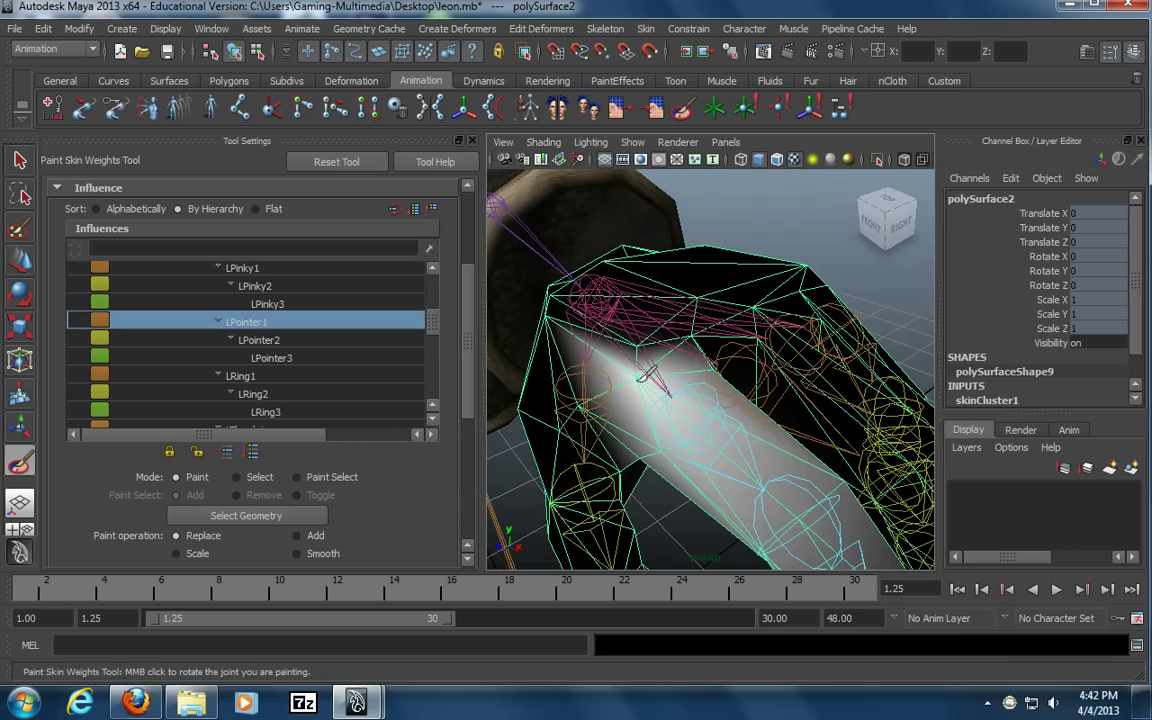
pyautogui.moveTo(698, 328)
pyautogui.keyDown('alt'); pyautogui.mouseDown()
pyautogui.moveTo(694, 360)
pyautogui.moveTo(710, 348)
pyautogui.moveTo(597, 334)
pyautogui.moveTo(612, 322)
pyautogui.mouseUp(); pyautogui.keyUp('alt')
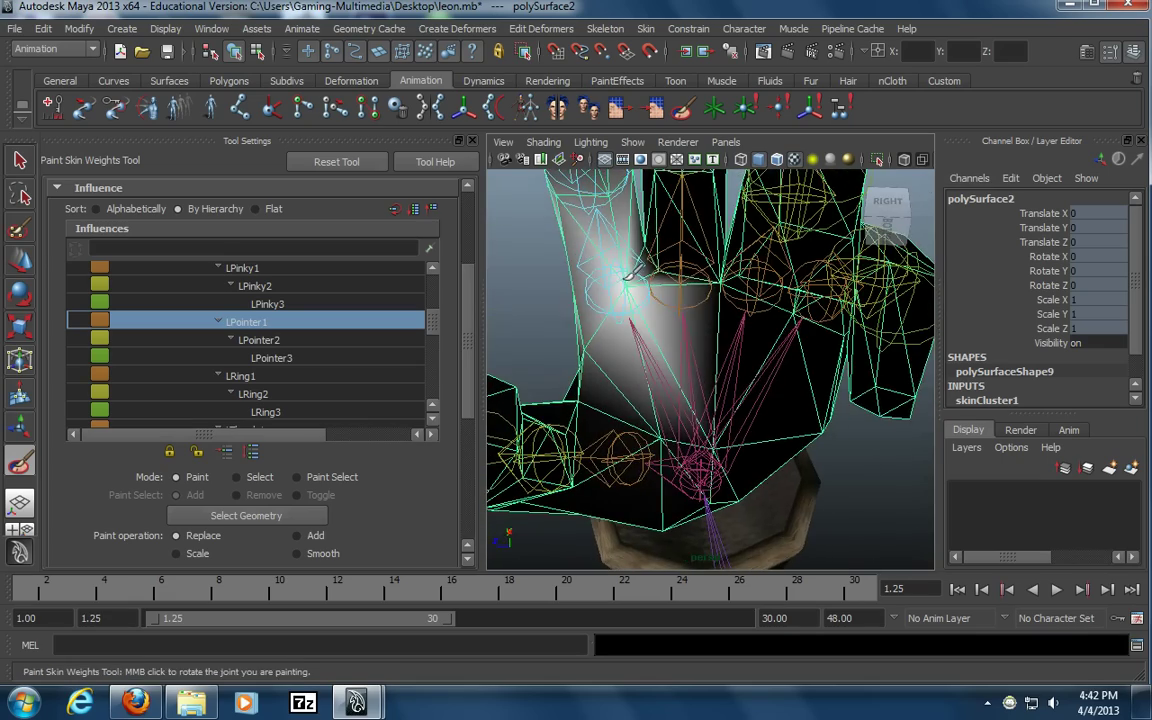
# Paint LPointer1 weight on the back of the index finger's base, beside the middle finger
pyautogui.moveTo(674, 283)
pyautogui.keyDown('alt'); pyautogui.mouseDown()
pyautogui.moveTo(594, 342)
pyautogui.moveTo(687, 393)
pyautogui.moveTo(671, 430)
pyautogui.moveTo(614, 406)
pyautogui.mouseUp(); pyautogui.keyUp('alt')
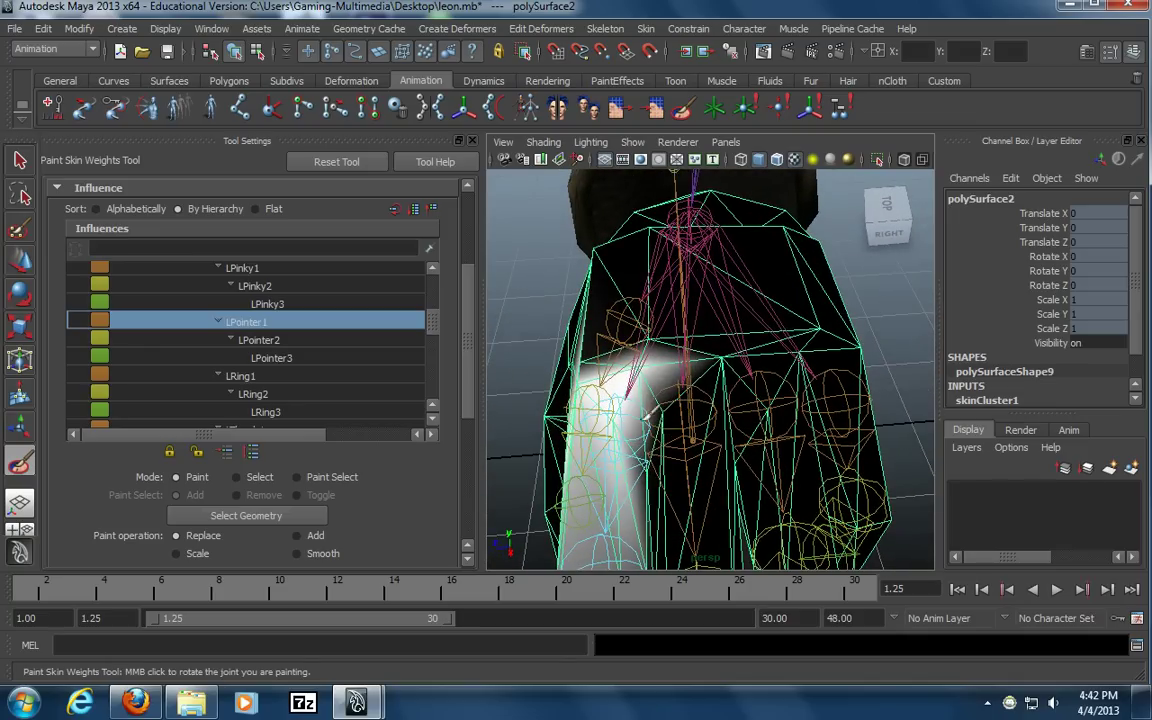
pyautogui.moveTo(675, 401)
pyautogui.keyDown('alt'); pyautogui.mouseDown()
pyautogui.moveTo(709, 435)
pyautogui.moveTo(687, 449)
pyautogui.moveTo(555, 442)
pyautogui.mouseUp(); pyautogui.keyUp('alt')
pyautogui.click(687, 449)
pyautogui.keyDown('alt'); pyautogui.moveTo(555, 442); pyautogui.dragTo(587, 441, button='right'); pyautogui.keyUp('alt')
pyautogui.keyDown('alt'); pyautogui.moveTo(587, 441); pyautogui.dragTo(604, 434); pyautogui.keyUp('alt')
pyautogui.keyDown('alt'); pyautogui.moveTo(604, 434); pyautogui.dragTo(573, 445, button='right'); pyautogui.keyUp('alt')
pyautogui.moveTo(653, 436)
pyautogui.keyDown('alt'); pyautogui.mouseDown()
pyautogui.moveTo(710, 300)
pyautogui.moveTo(735, 280)
pyautogui.moveTo(675, 262)
pyautogui.mouseUp(); pyautogui.keyUp('alt')
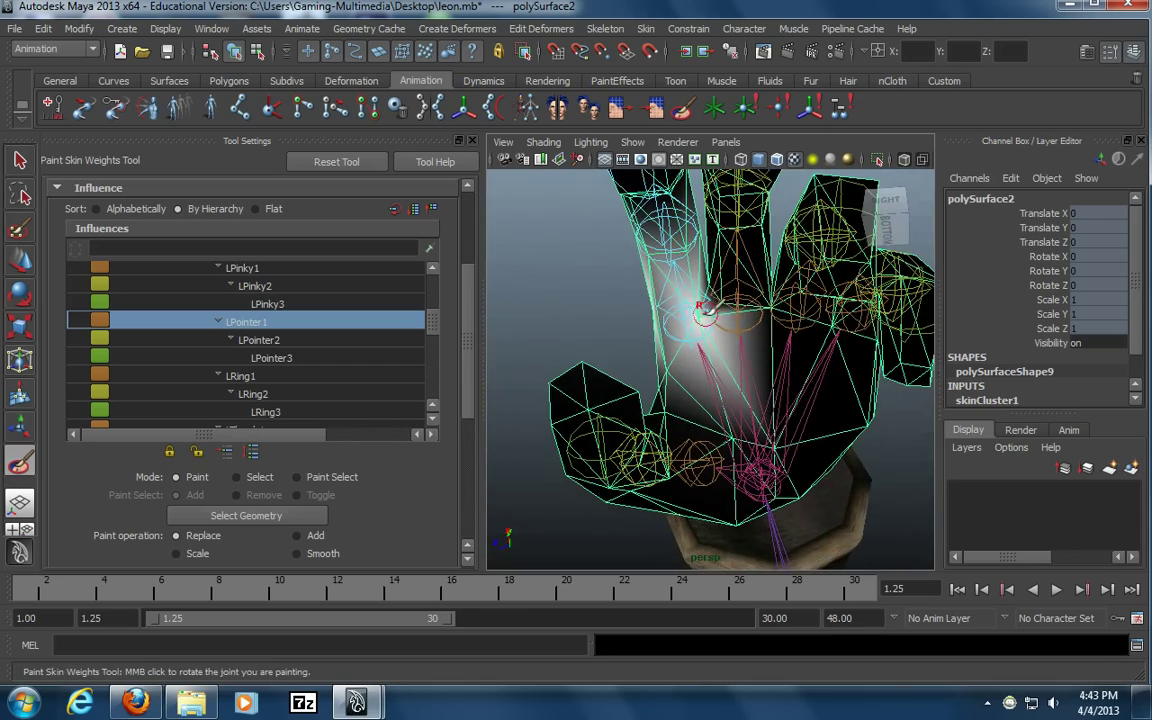
# Paint LPointer1 weight along the thumb side of the index finger's base and the adjoining palm
pyautogui.keyDown('alt'); pyautogui.moveTo(690, 312); pyautogui.dragTo(803, 362); pyautogui.keyUp('alt')
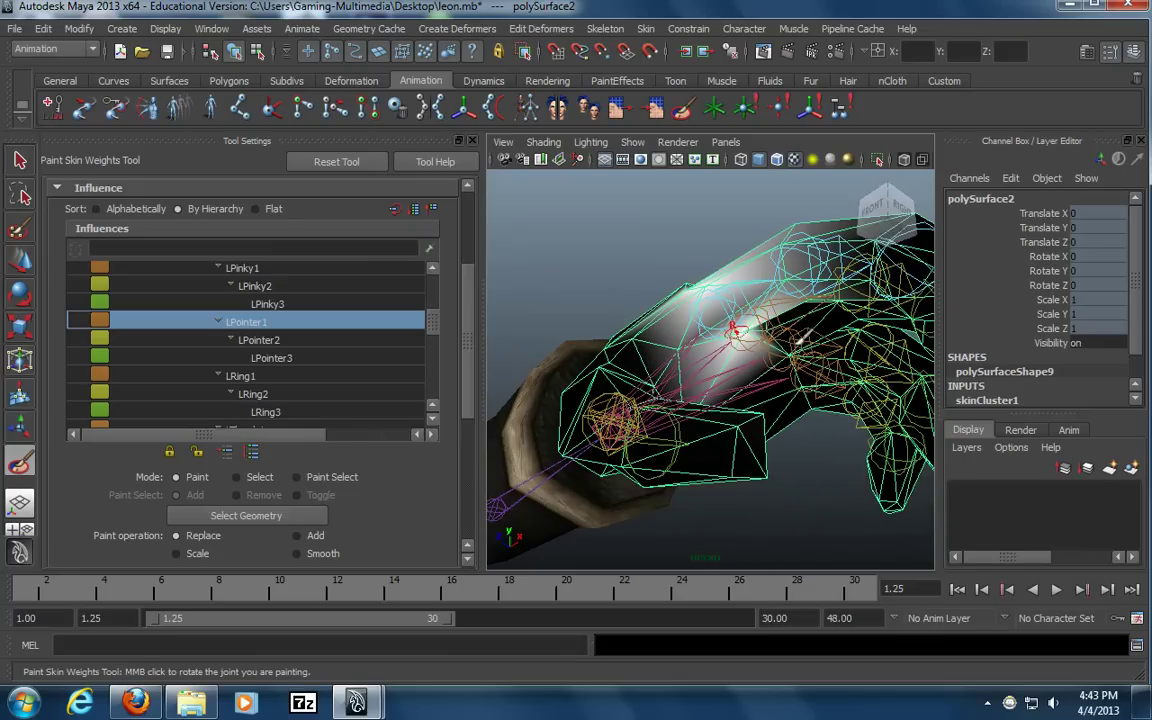
pyautogui.keyDown('alt'); pyautogui.moveTo(733, 320); pyautogui.dragTo(770, 393); pyautogui.keyUp('alt')
pyautogui.keyDown('alt'); pyautogui.moveTo(715, 391); pyautogui.dragTo(732, 392, button='right'); pyautogui.keyUp('alt')
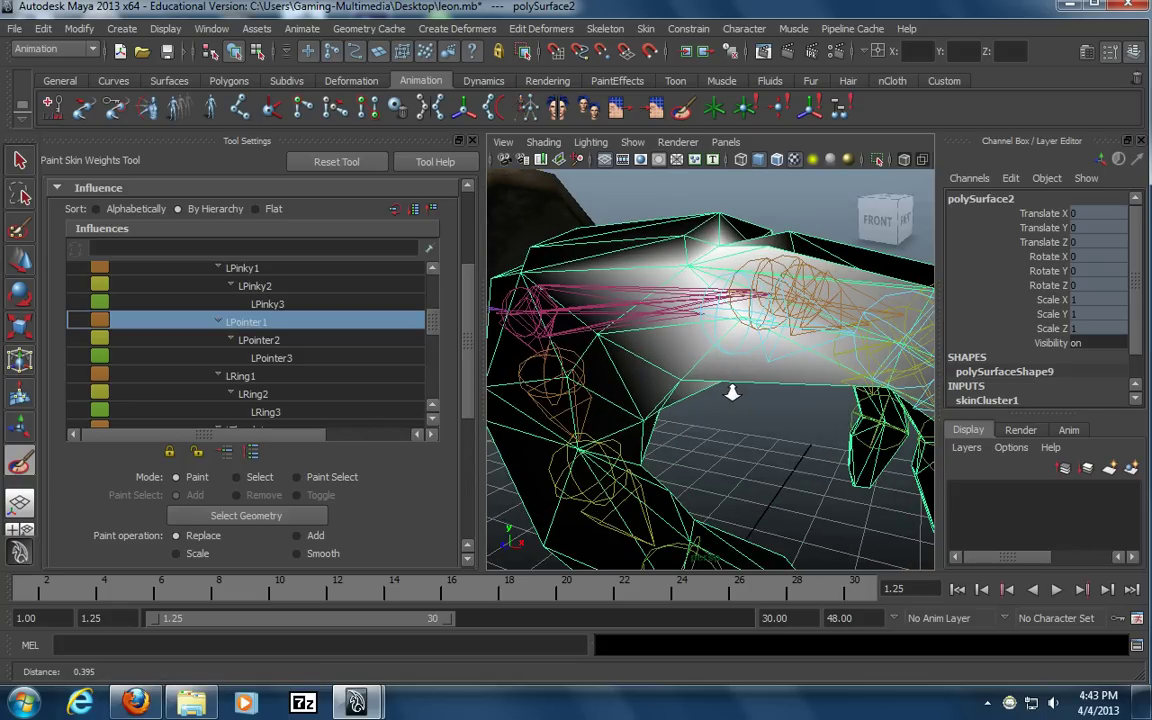
pyautogui.keyDown('alt'); pyautogui.moveTo(676, 376); pyautogui.dragTo(688, 284); pyautogui.keyUp('alt')
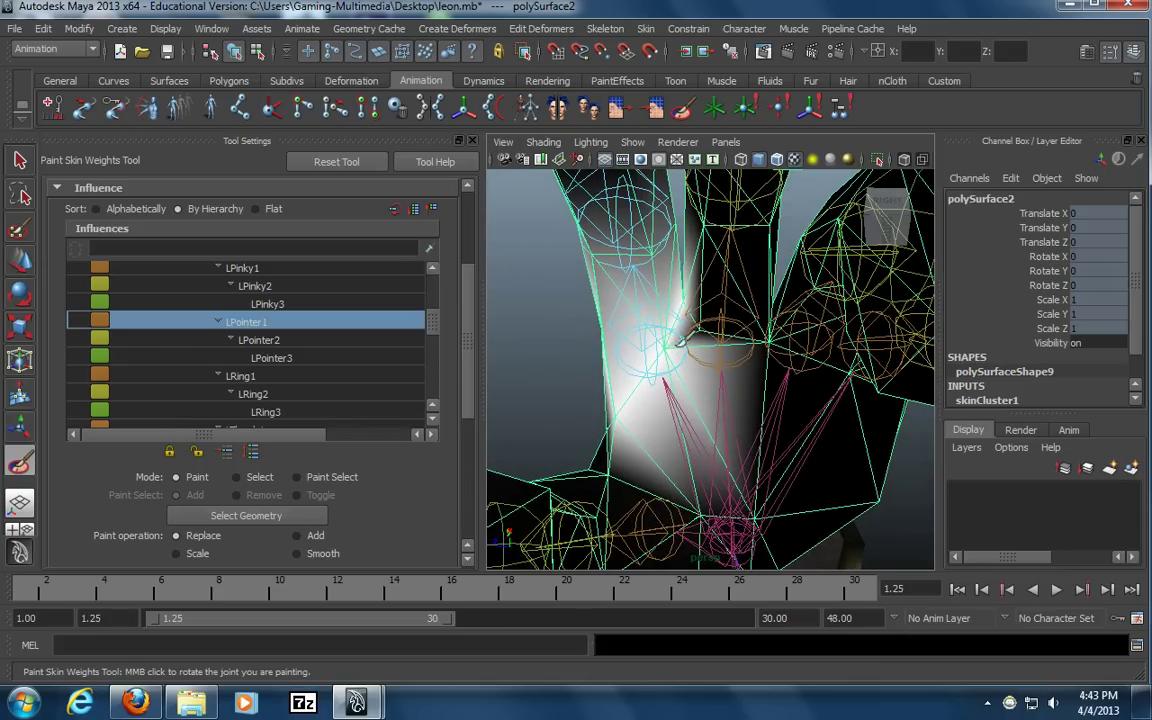
pyautogui.keyDown('alt'); pyautogui.moveTo(676, 345); pyautogui.dragTo(700, 437); pyautogui.keyUp('alt')
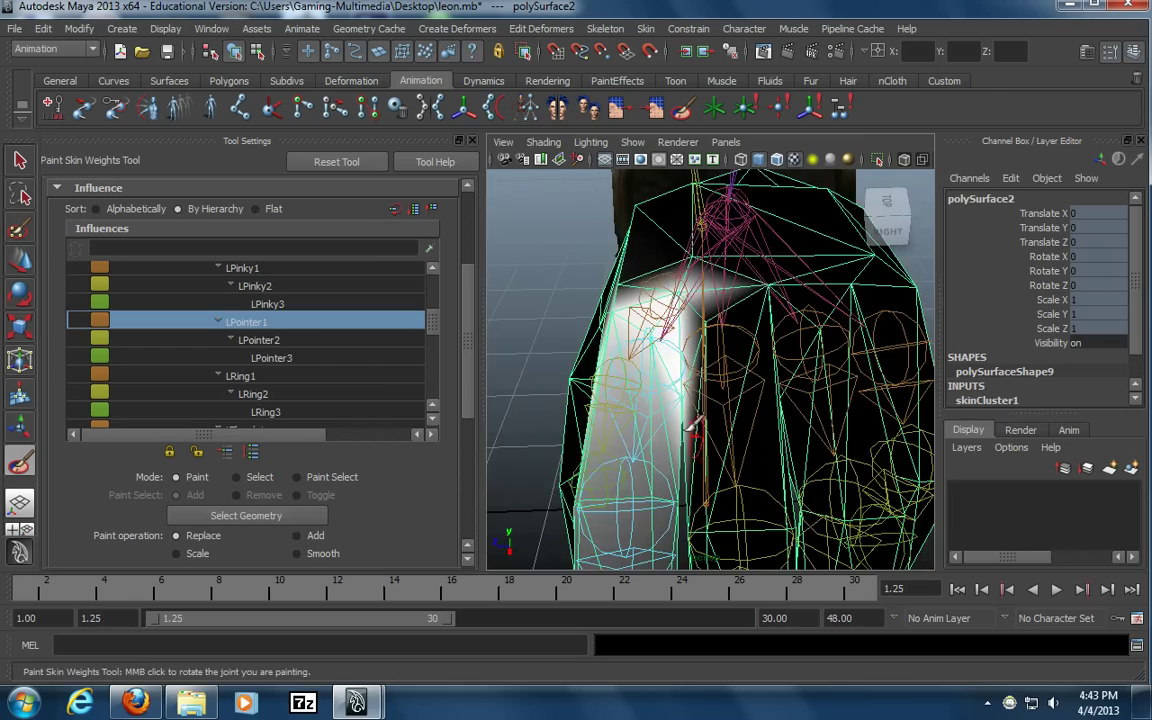
# Select the LPointer2 influence and paint its weight over the top, underside and sides of the index finger's middle joint
pyautogui.click(308, 342)
pyautogui.moveTo(660, 380)
pyautogui.keyDown('alt'); pyautogui.mouseDown()
pyautogui.moveTo(705, 396)
pyautogui.moveTo(805, 293)
pyautogui.moveTo(869, 278)
pyautogui.mouseUp(); pyautogui.keyUp('alt')
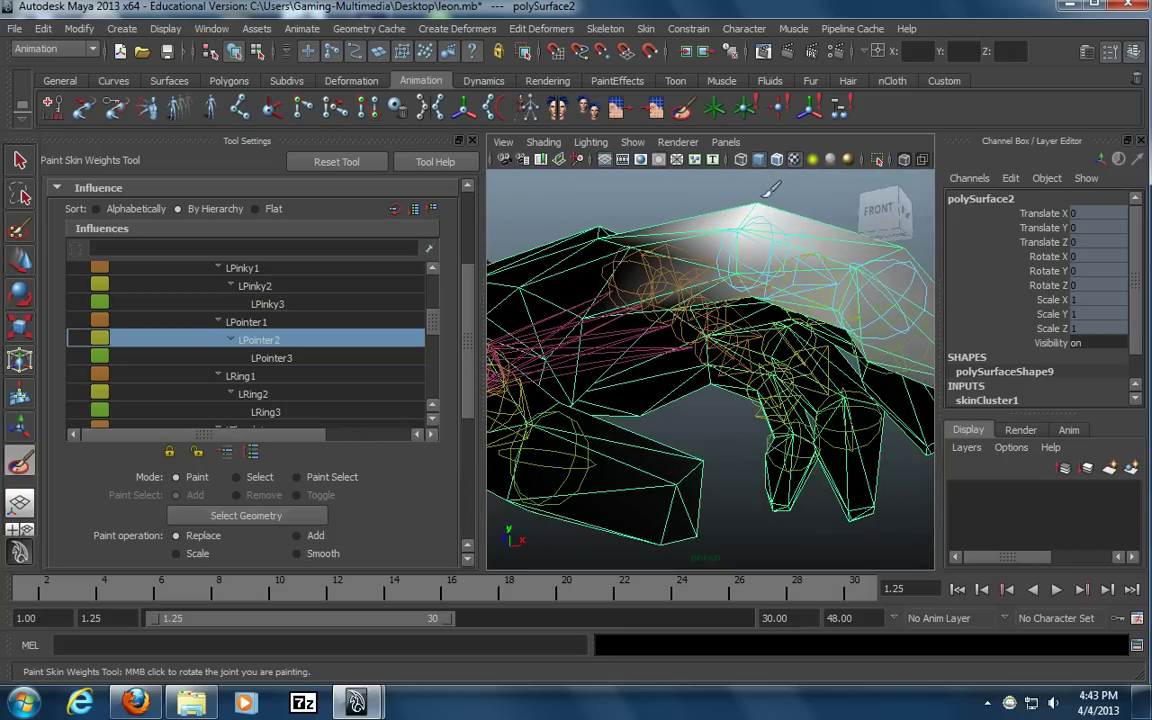
pyautogui.moveTo(752, 232)
pyautogui.keyDown('alt'); pyautogui.mouseDown()
pyautogui.moveTo(746, 257)
pyautogui.moveTo(740, 243)
pyautogui.moveTo(663, 265)
pyautogui.moveTo(571, 265)
pyautogui.moveTo(598, 273)
pyautogui.moveTo(660, 218)
pyautogui.mouseUp(); pyautogui.keyUp('alt')
pyautogui.keyDown('alt'); pyautogui.moveTo(660, 210); pyautogui.dragTo(651, 231, button='middle'); pyautogui.keyUp('alt')
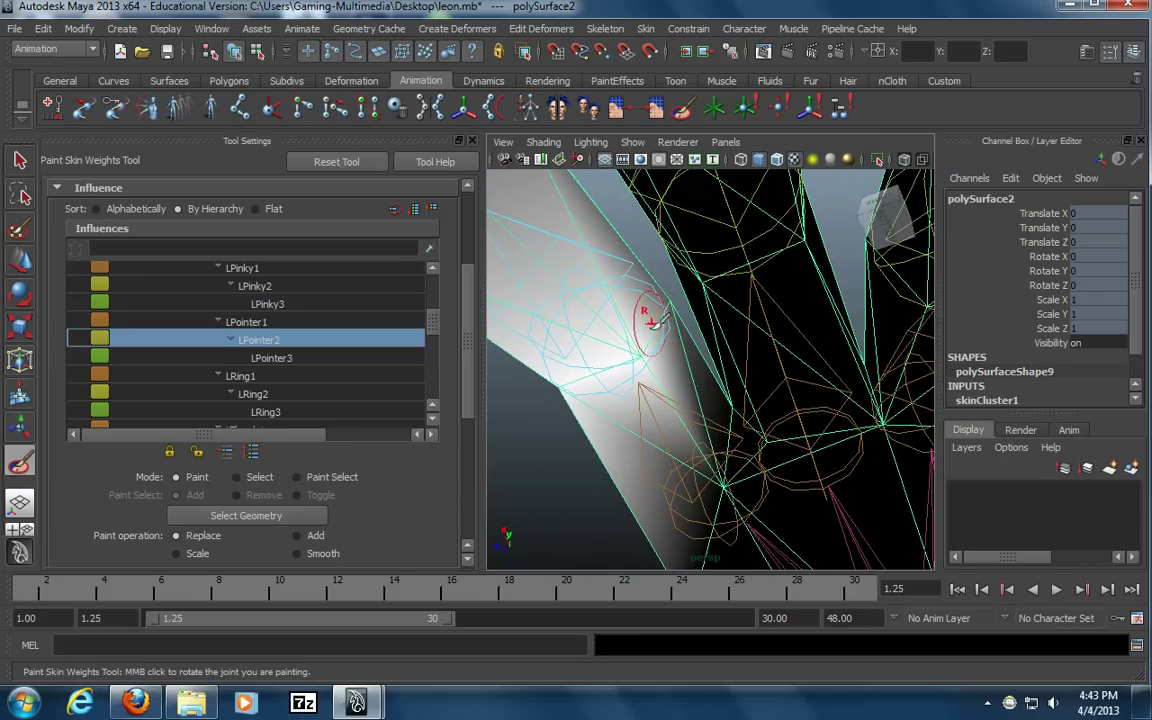
pyautogui.keyDown('alt'); pyautogui.moveTo(676, 294); pyautogui.dragTo(669, 419); pyautogui.keyUp('alt')
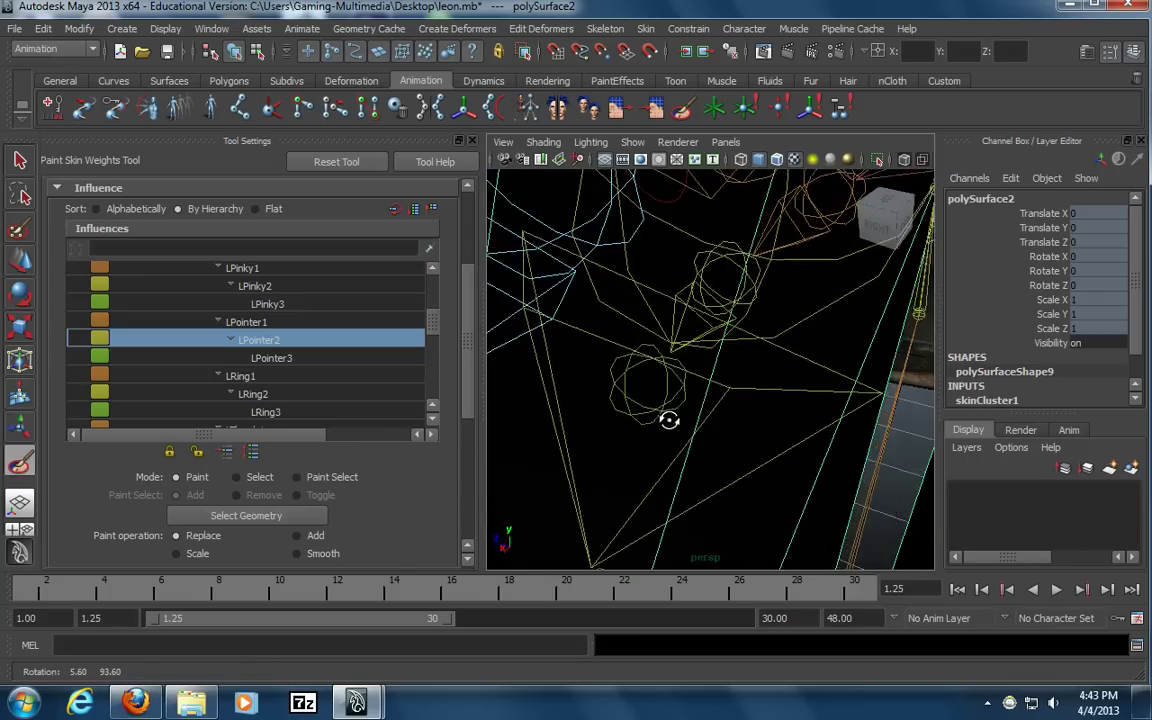
pyautogui.keyDown('alt'); pyautogui.moveTo(669, 419); pyautogui.dragTo(679, 393, button='right'); pyautogui.keyUp('alt')
pyautogui.keyDown('alt'); pyautogui.moveTo(679, 393); pyautogui.dragTo(676, 403, button='middle'); pyautogui.keyUp('alt')
pyautogui.moveTo(676, 402)
pyautogui.keyDown('alt'); pyautogui.mouseDown()
pyautogui.moveTo(663, 398)
pyautogui.moveTo(689, 400)
pyautogui.moveTo(666, 403)
pyautogui.mouseUp(); pyautogui.keyUp('alt')
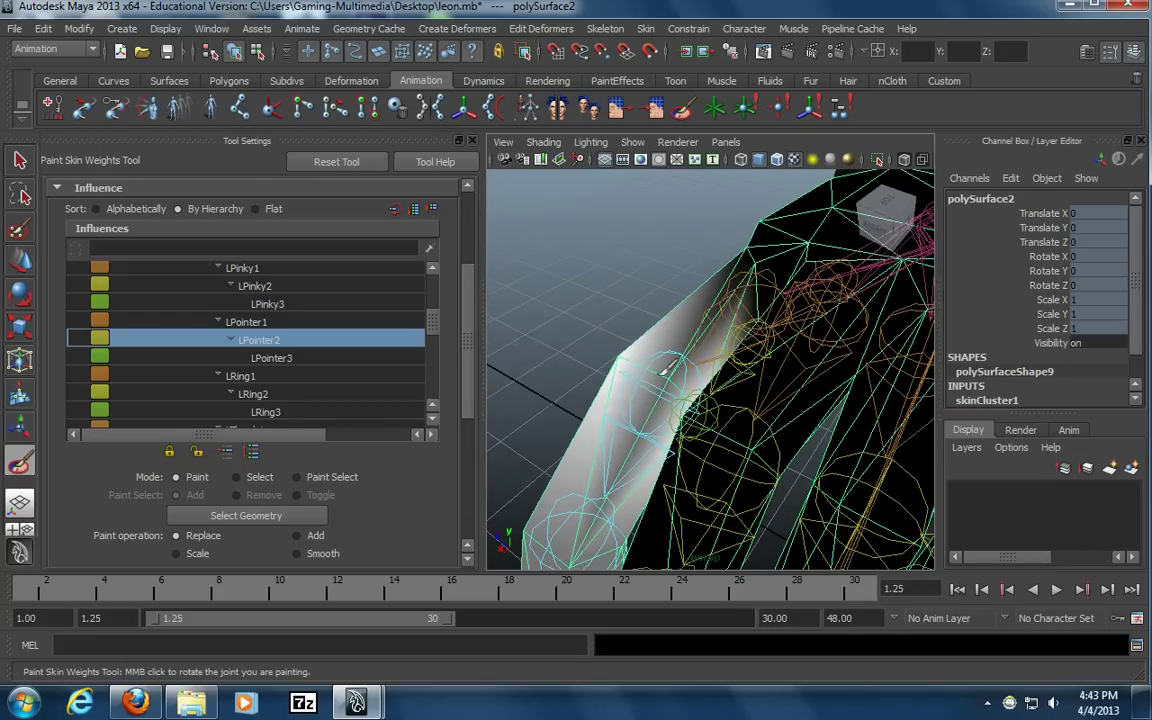
pyautogui.keyDown('alt'); pyautogui.moveTo(751, 402); pyautogui.dragTo(739, 404, button='right'); pyautogui.keyUp('alt')
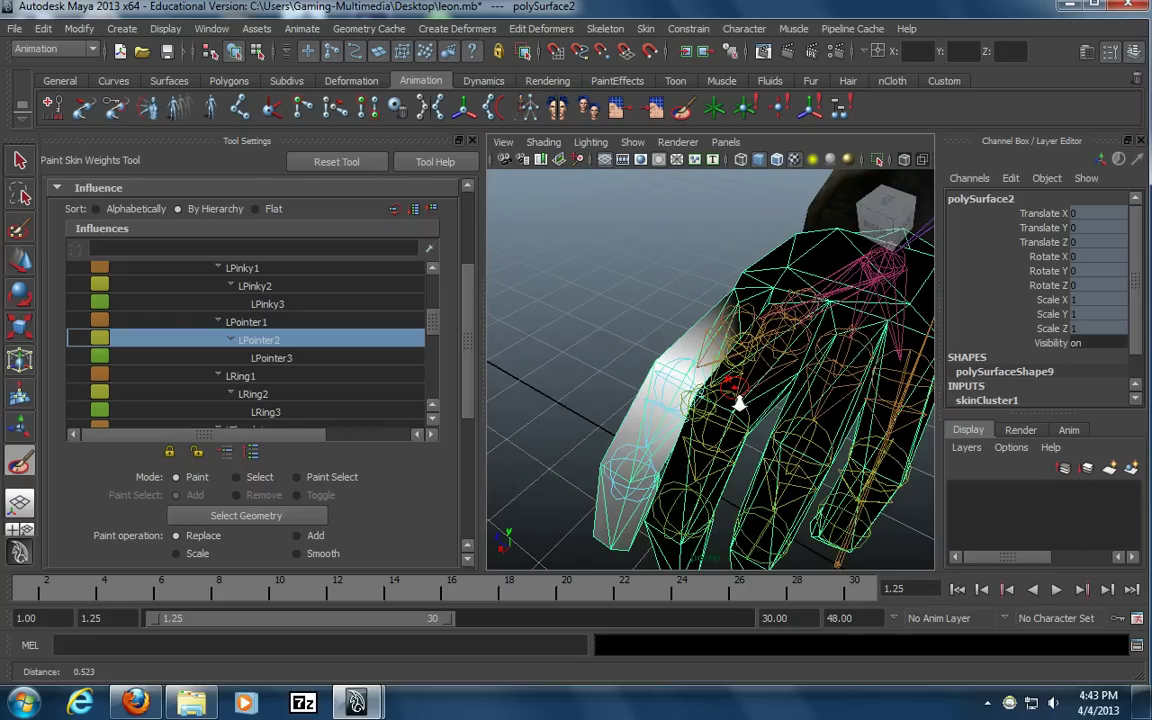
pyautogui.keyDown('alt'); pyautogui.moveTo(746, 403); pyautogui.dragTo(868, 398); pyautogui.keyUp('alt')
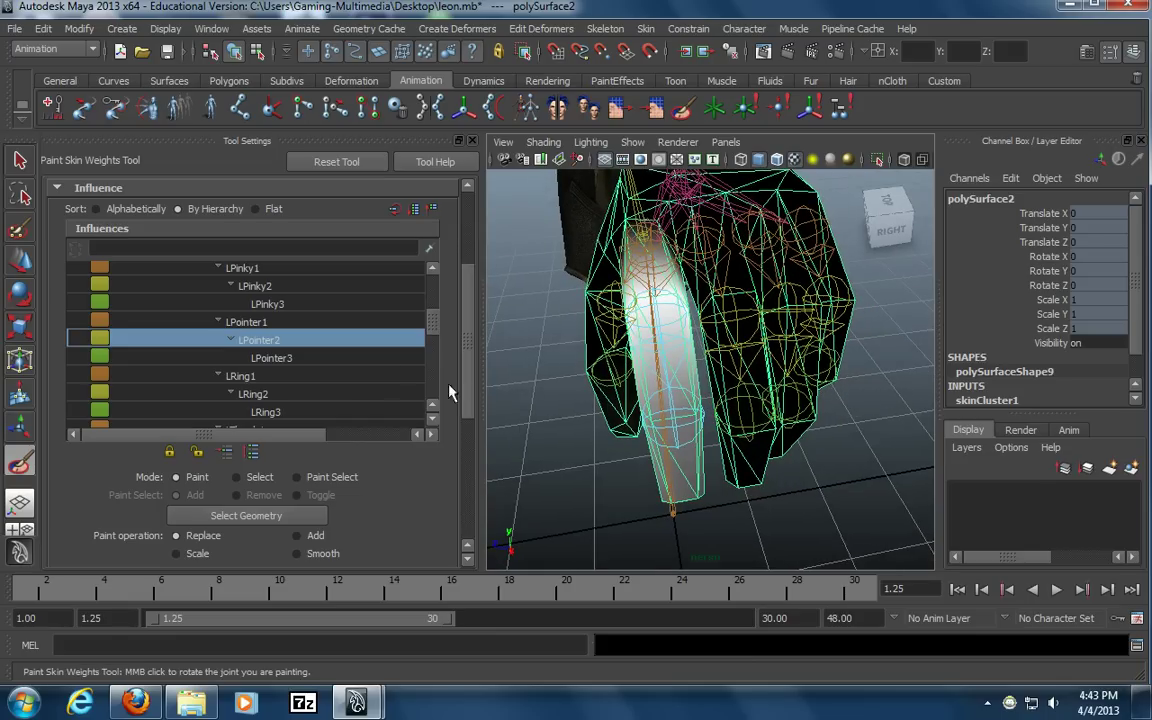
# Select the LPointer3 influence and paint its weight around the index finger's last joint and fingertip
pyautogui.click(352, 360)
pyautogui.moveTo(700, 410)
pyautogui.keyDown('alt'); pyautogui.mouseDown()
pyautogui.moveTo(728, 416)
pyautogui.moveTo(694, 415)
pyautogui.moveTo(706, 311)
pyautogui.moveTo(723, 283)
pyautogui.moveTo(780, 328)
pyautogui.moveTo(737, 275)
pyautogui.moveTo(745, 245)
pyautogui.mouseUp(); pyautogui.keyUp('alt')
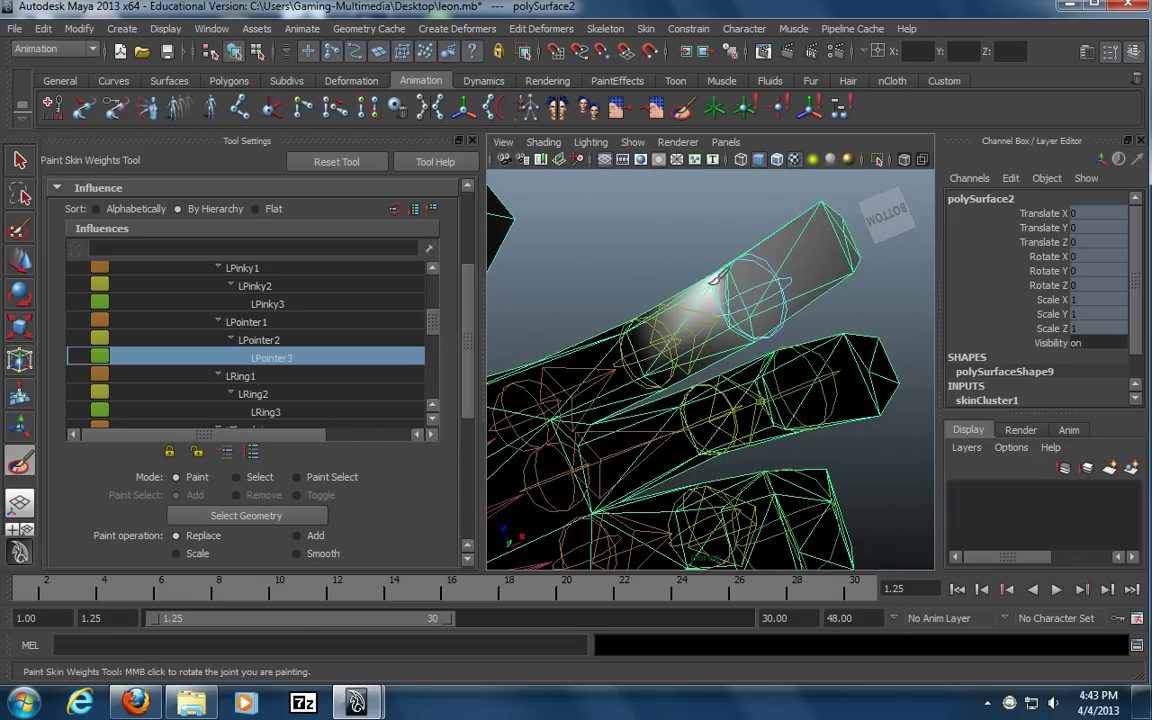
pyautogui.moveTo(732, 325)
pyautogui.keyDown('alt'); pyautogui.mouseDown()
pyautogui.moveTo(669, 257)
pyautogui.moveTo(663, 327)
pyautogui.moveTo(717, 328)
pyautogui.mouseUp(); pyautogui.keyUp('alt')
pyautogui.moveTo(770, 385)
pyautogui.keyDown('alt'); pyautogui.mouseDown()
pyautogui.moveTo(760, 360)
pyautogui.moveTo(600, 290)
pyautogui.moveTo(713, 186)
pyautogui.moveTo(702, 202)
pyautogui.moveTo(743, 217)
pyautogui.mouseUp(); pyautogui.keyUp('alt')
pyautogui.moveTo(808, 240); pyautogui.dragTo(753, 190)
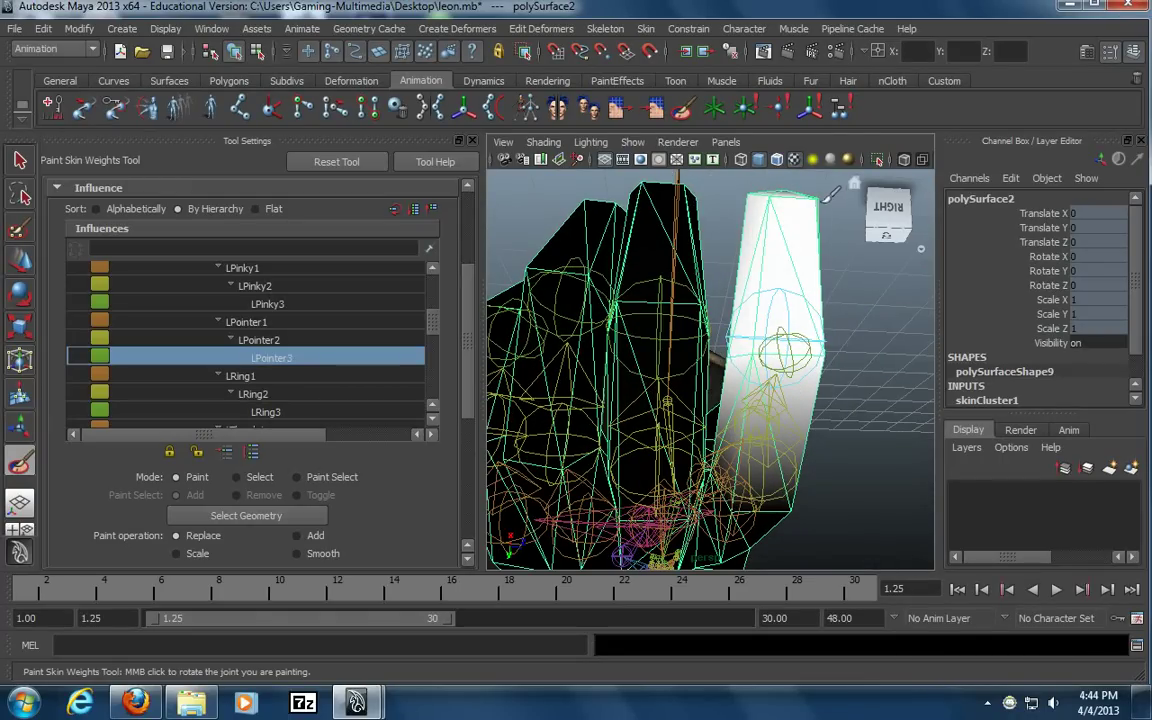
pyautogui.keyDown('alt'); pyautogui.moveTo(800, 240); pyautogui.dragTo(815, 425); pyautogui.keyUp('alt')
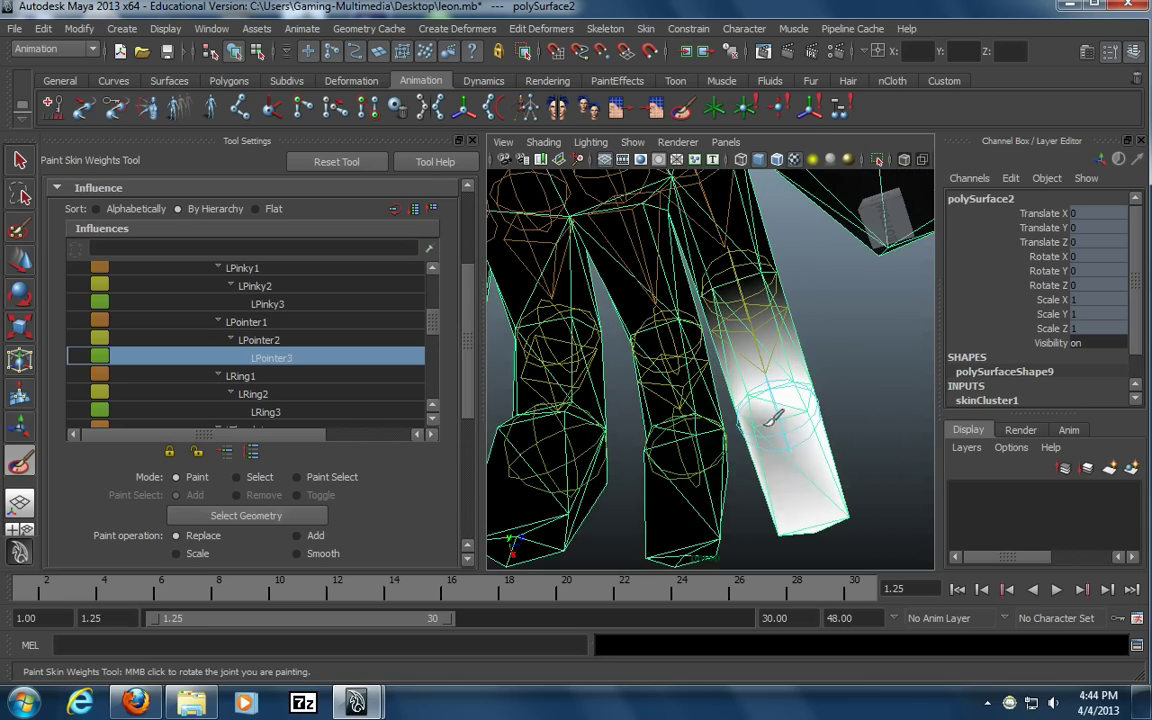
pyautogui.keyDown('alt'); pyautogui.moveTo(806, 505); pyautogui.dragTo(560, 400); pyautogui.keyUp('alt')
# Select the LRing1 influence and paint its weight over the ring finger's base knuckle and the palm beneath it
pyautogui.scroll(-2, 435, 332)
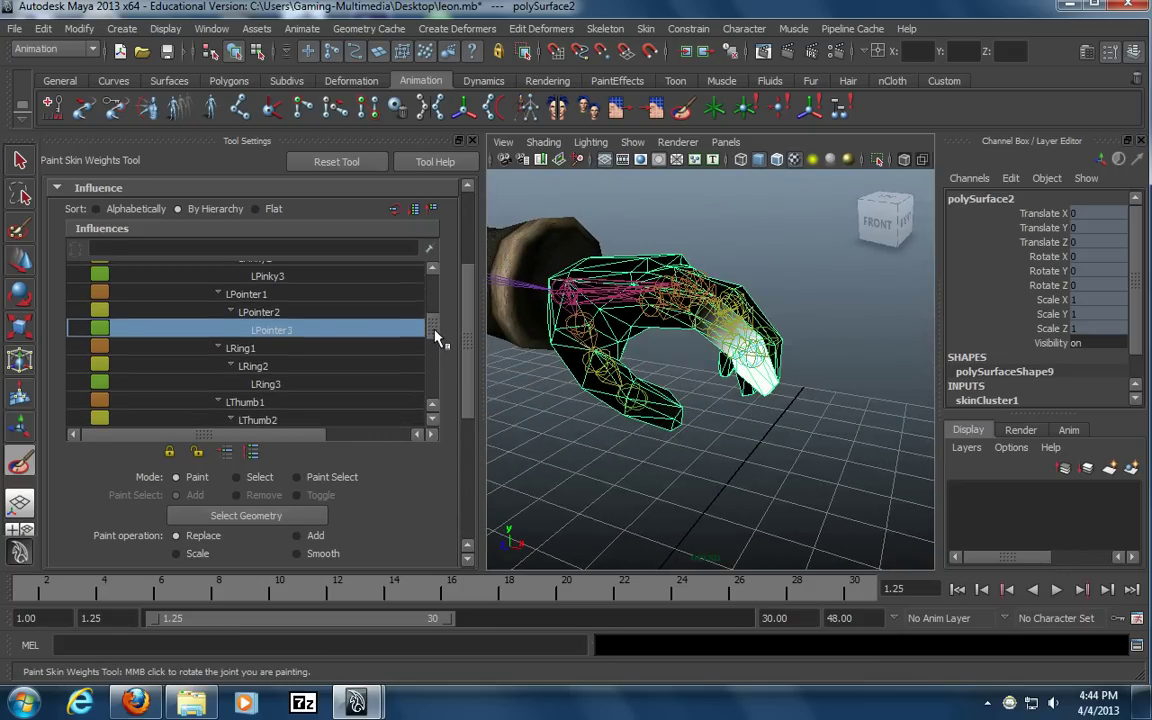
pyautogui.click(393, 338)
pyautogui.keyDown('alt'); pyautogui.moveTo(768, 370); pyautogui.dragTo(612, 383); pyautogui.keyUp('alt')
pyautogui.keyDown('alt'); pyautogui.moveTo(576, 335); pyautogui.dragTo(646, 394, button='middle'); pyautogui.keyUp('alt')
pyautogui.keyDown('alt'); pyautogui.moveTo(647, 395); pyautogui.dragTo(691, 402, button='right'); pyautogui.keyUp('alt')
pyautogui.moveTo(690, 402)
pyautogui.keyDown('alt'); pyautogui.mouseDown()
pyautogui.moveTo(733, 424)
pyautogui.moveTo(728, 442)
pyautogui.moveTo(757, 410)
pyautogui.moveTo(738, 363)
pyautogui.moveTo(802, 363)
pyautogui.moveTo(742, 328)
pyautogui.moveTo(755, 317)
pyautogui.mouseUp(); pyautogui.keyUp('alt')
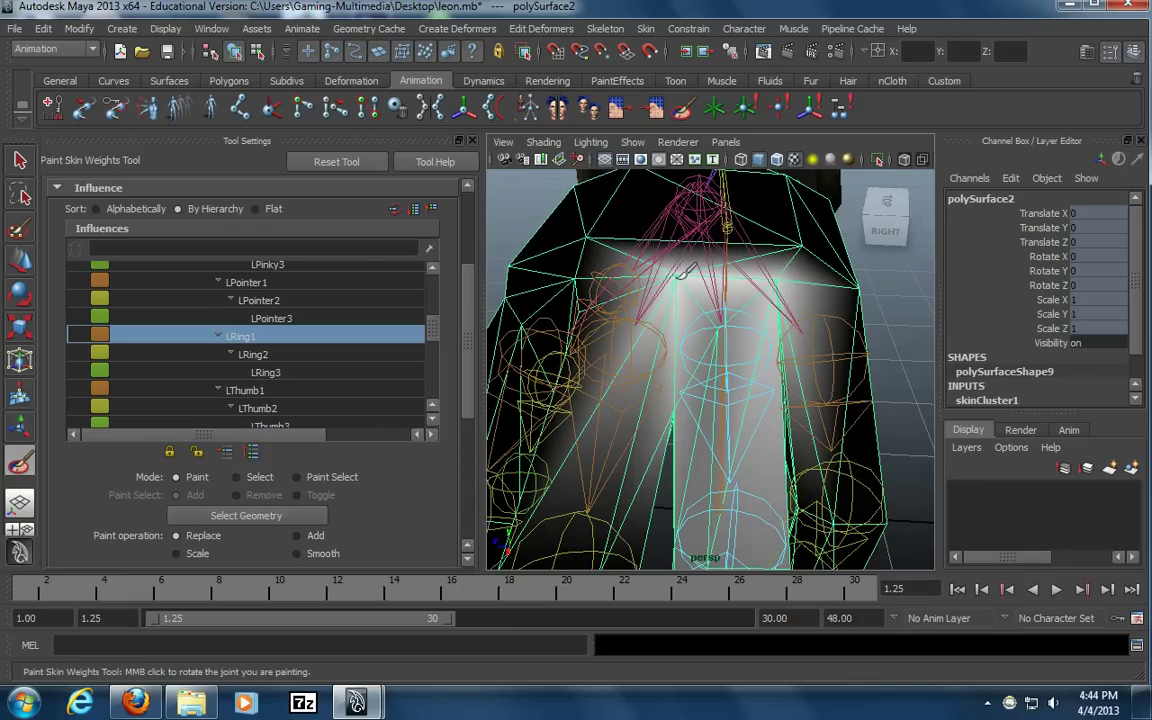
pyautogui.keyDown('alt'); pyautogui.moveTo(708, 452); pyautogui.dragTo(729, 284); pyautogui.keyUp('alt')
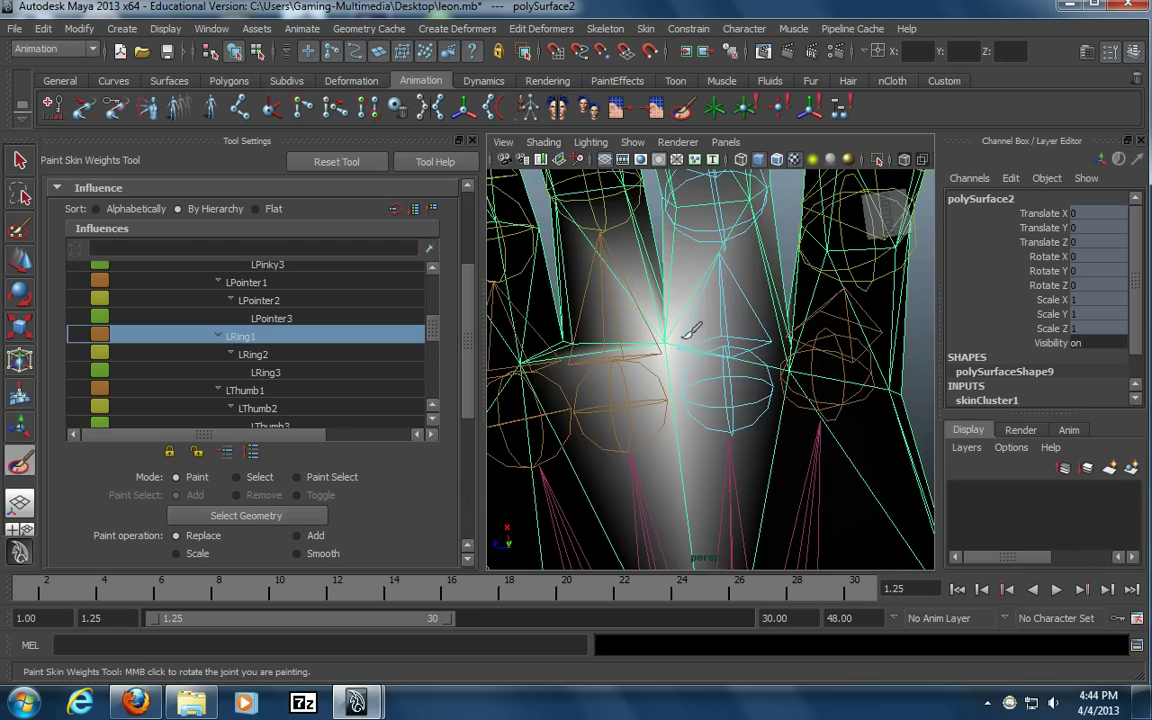
pyautogui.keyDown('alt'); pyautogui.moveTo(779, 291); pyautogui.dragTo(790, 440); pyautogui.keyUp('alt')
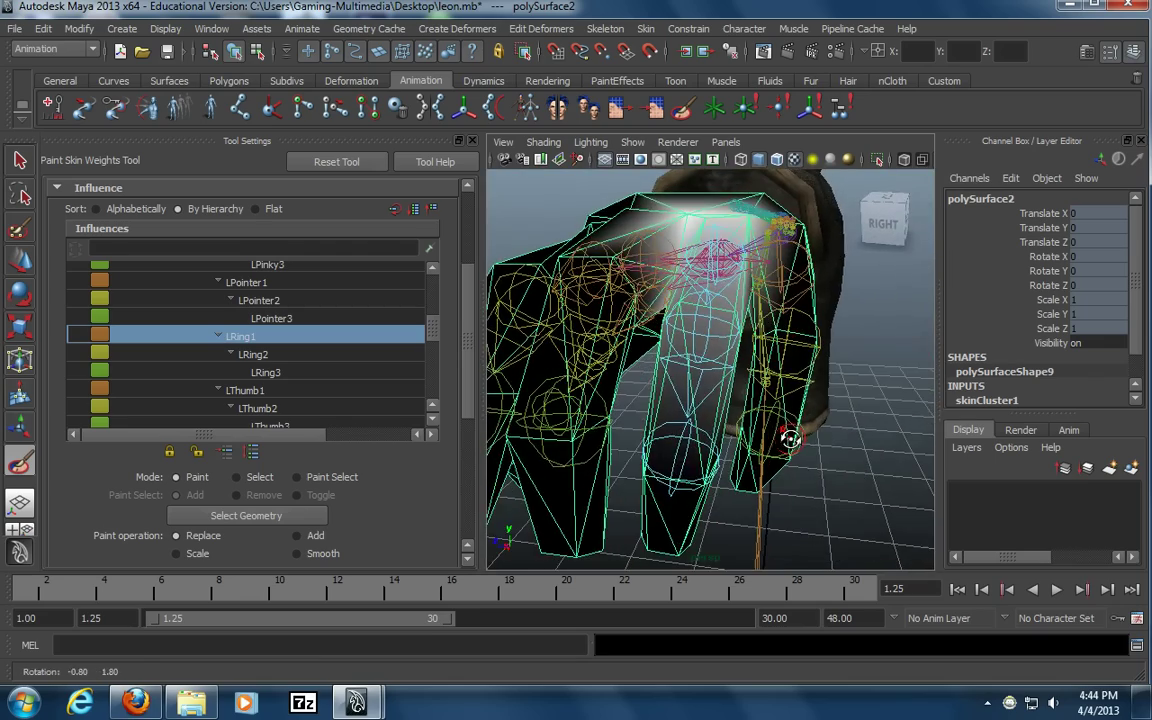
# Select the LRing2 influence and paint its weight over the underside and sides of the ring finger's middle joint
pyautogui.click(331, 350)
pyautogui.keyDown('alt'); pyautogui.moveTo(812, 308); pyautogui.dragTo(824, 344); pyautogui.keyUp('alt')
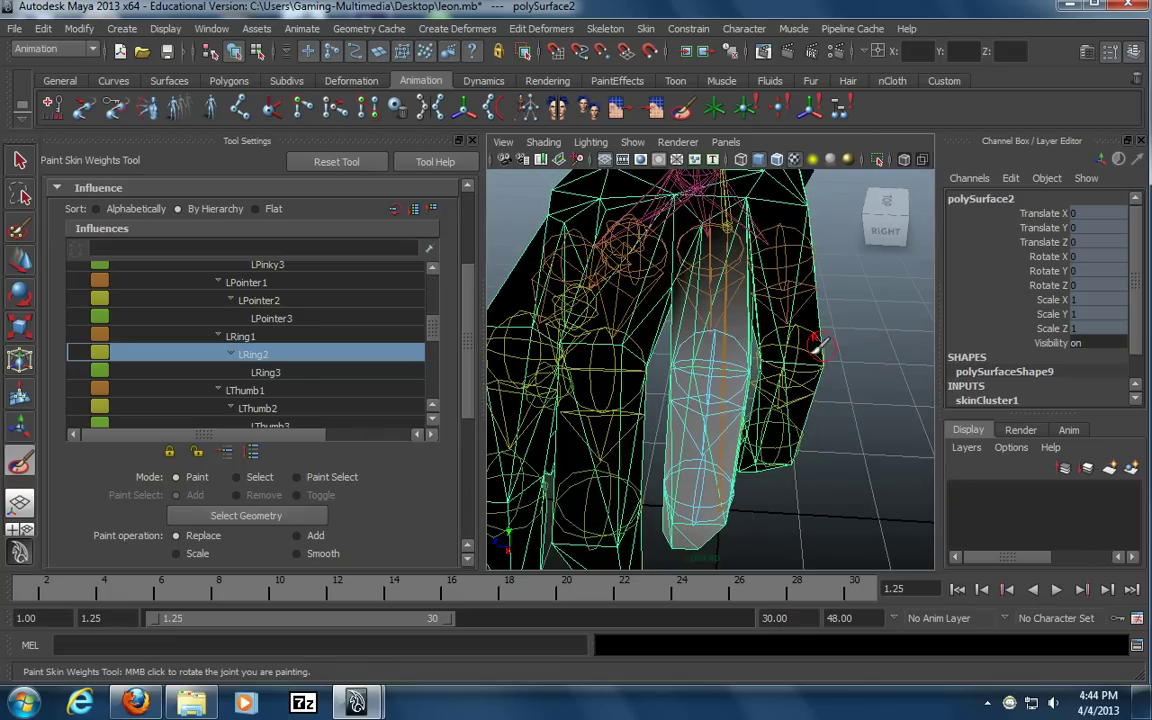
pyautogui.moveTo(726, 383)
pyautogui.mouseDown()
pyautogui.moveTo(690, 358)
pyautogui.moveTo(740, 300)
pyautogui.moveTo(729, 176)
pyautogui.mouseUp()
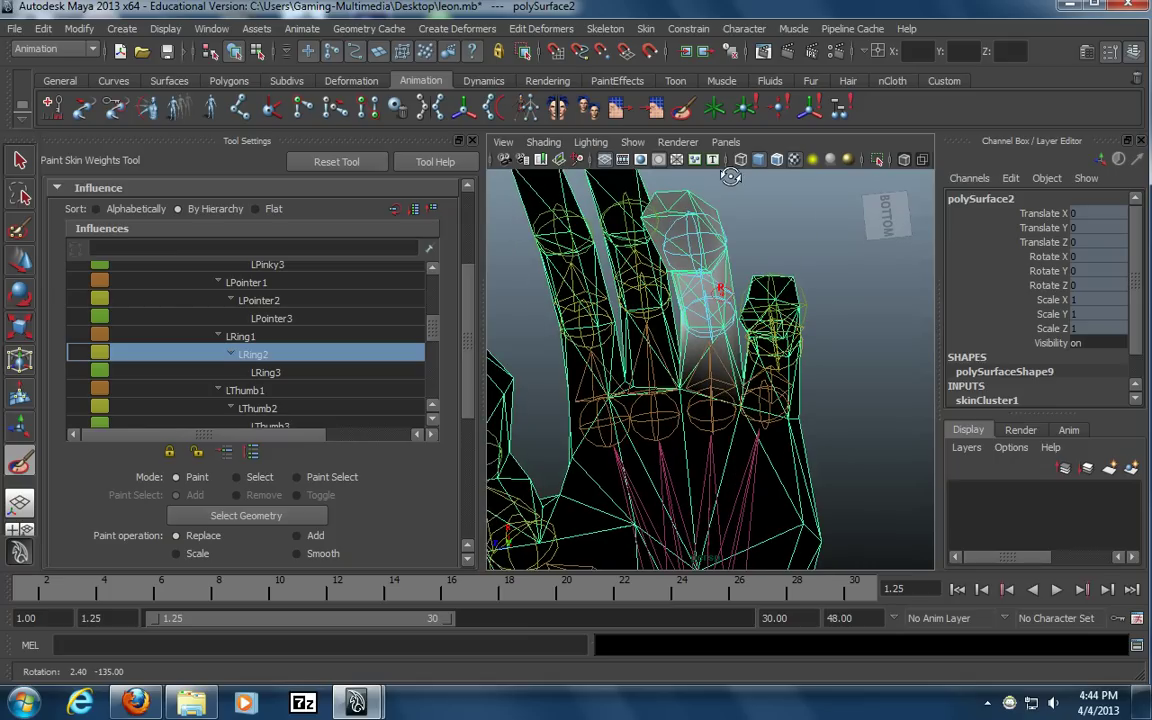
pyautogui.moveTo(732, 220)
pyautogui.keyDown('alt'); pyautogui.mouseDown()
pyautogui.moveTo(751, 219)
pyautogui.moveTo(745, 188)
pyautogui.mouseUp(); pyautogui.keyUp('alt')
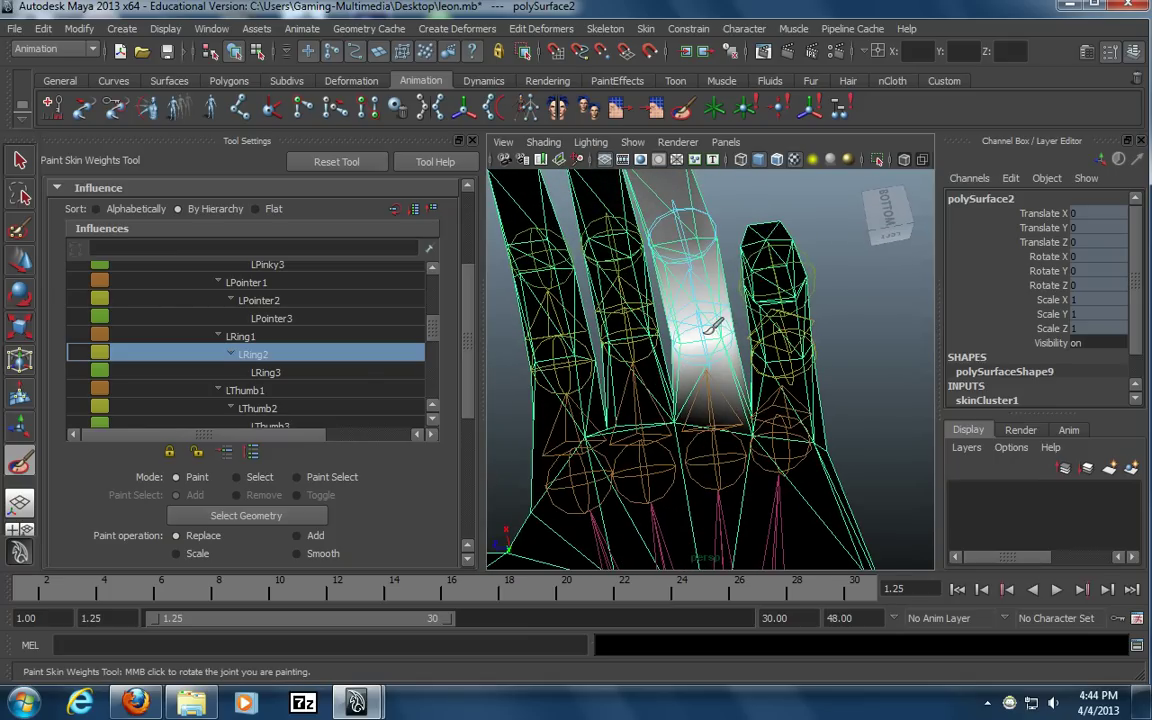
# Select the LRing3 influence and paint its weight around the ring finger's last joint and fingertip
pyautogui.click(361, 369)
pyautogui.keyDown('alt'); pyautogui.moveTo(668, 255); pyautogui.dragTo(670, 330, button='middle'); pyautogui.keyUp('alt')
pyautogui.keyDown('alt'); pyautogui.moveTo(670, 330); pyautogui.dragTo(677, 279); pyautogui.keyUp('alt')
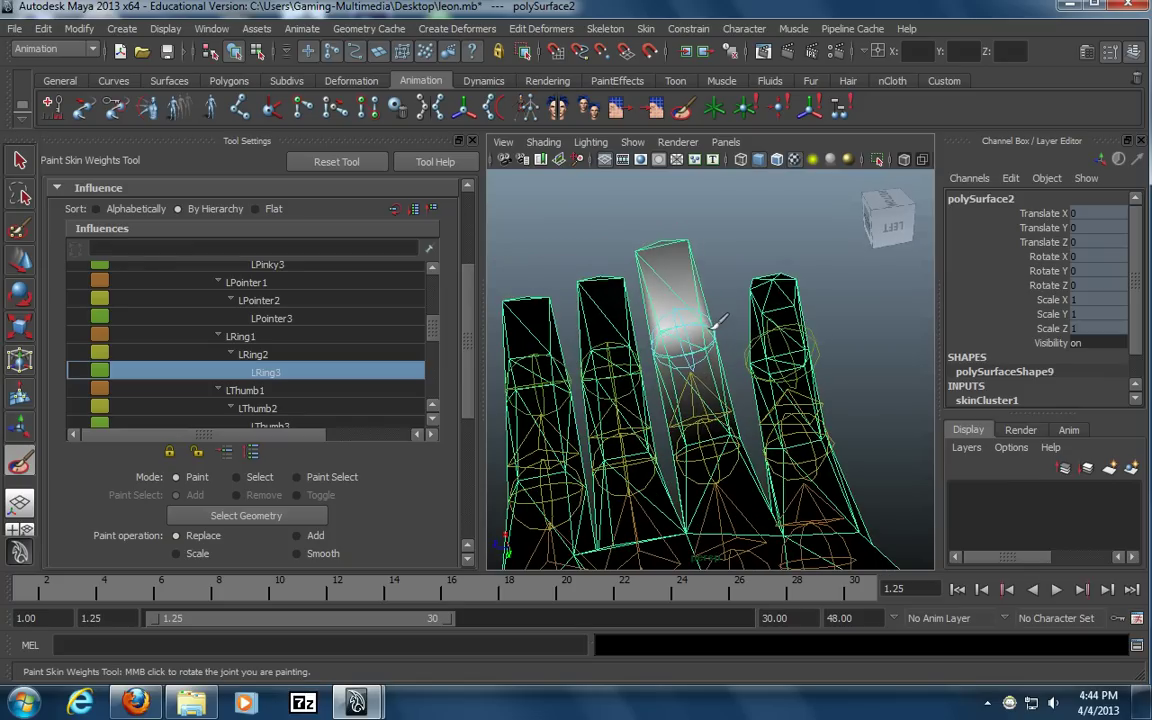
pyautogui.moveTo(671, 325); pyautogui.dragTo(664, 254)
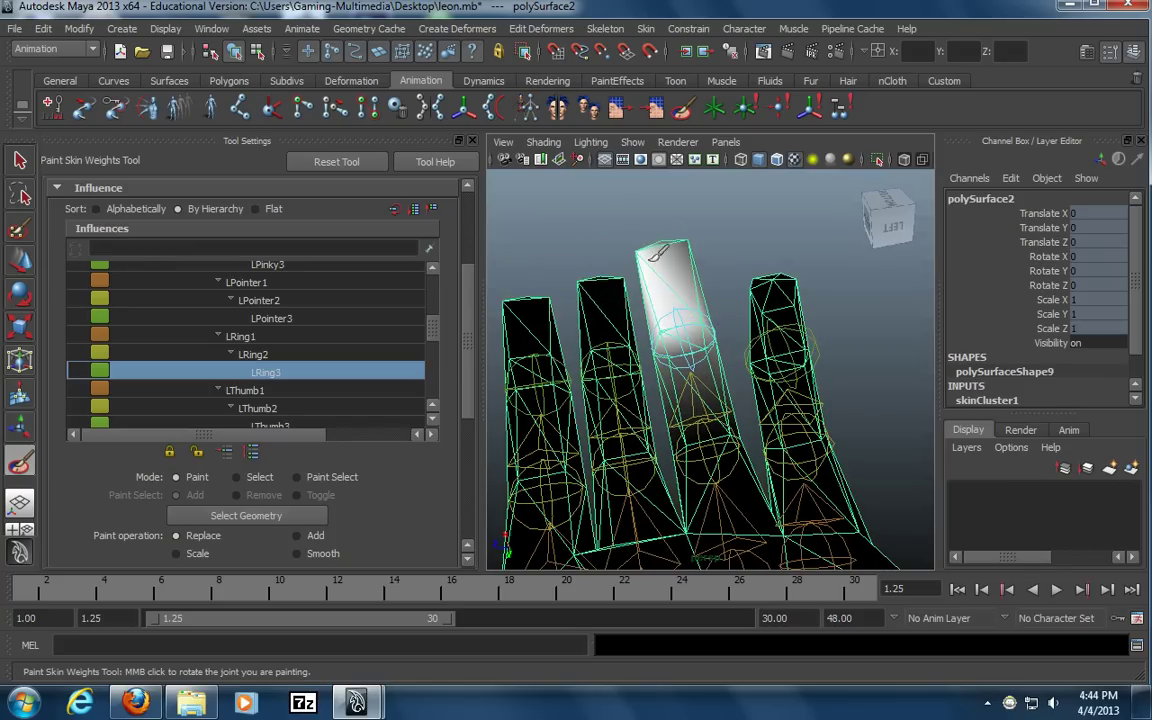
pyautogui.moveTo(682, 311); pyautogui.dragTo(721, 326)
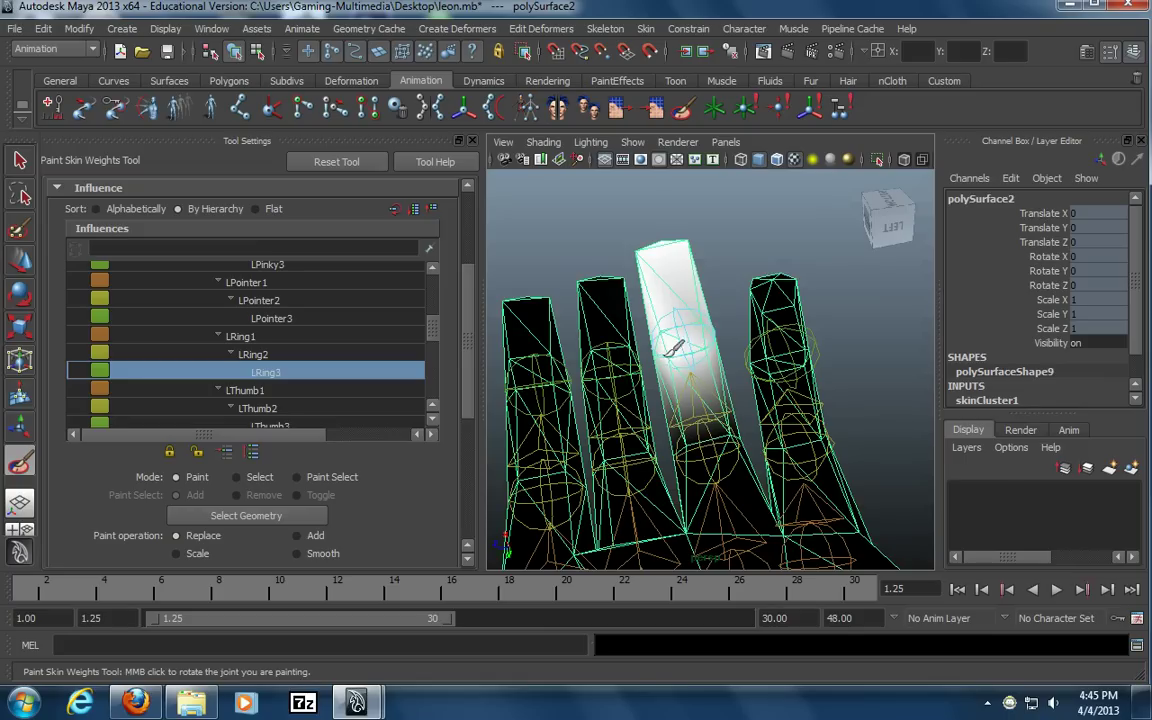
pyautogui.moveTo(706, 317)
pyautogui.keyDown('alt'); pyautogui.mouseDown()
pyautogui.moveTo(722, 311)
pyautogui.moveTo(715, 249)
pyautogui.moveTo(698, 309)
pyautogui.moveTo(738, 535)
pyautogui.moveTo(703, 468)
pyautogui.mouseUp(); pyautogui.keyUp('alt')
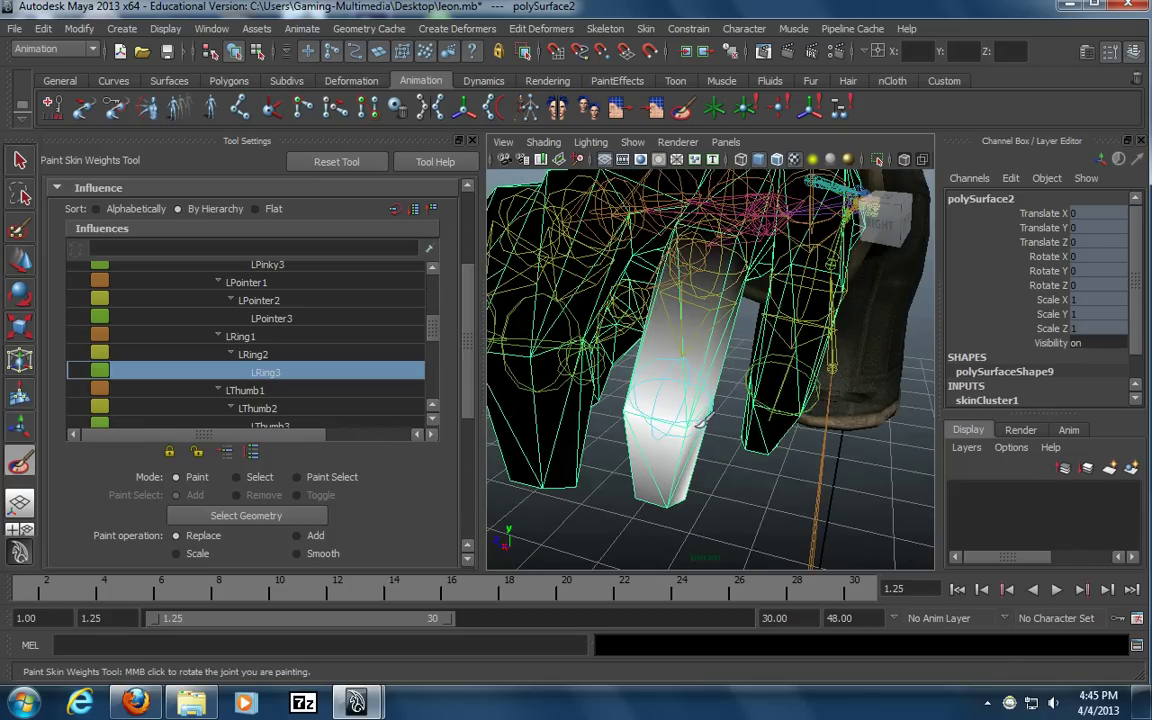
# Select the LThumb1 influence and paint its weight over the thumb's base on both the outer and palm sides
pyautogui.moveTo(690, 427)
pyautogui.keyDown('alt'); pyautogui.mouseDown()
pyautogui.moveTo(661, 386)
pyautogui.moveTo(687, 421)
pyautogui.moveTo(802, 404)
pyautogui.moveTo(789, 329)
pyautogui.moveTo(823, 352)
pyautogui.moveTo(940, 362)
pyautogui.moveTo(932, 372)
pyautogui.mouseUp(); pyautogui.keyUp('alt')
pyautogui.keyDown('alt'); pyautogui.moveTo(815, 352); pyautogui.dragTo(800, 380); pyautogui.keyUp('alt')
pyautogui.scroll(-1, 279, 370)
pyautogui.click(300, 373)
pyautogui.keyDown('alt'); pyautogui.moveTo(726, 360); pyautogui.dragTo(790, 362); pyautogui.keyUp('alt')
pyautogui.keyDown('alt'); pyautogui.moveTo(610, 363); pyautogui.dragTo(787, 352, button='right'); pyautogui.keyUp('alt')
pyautogui.keyDown('alt'); pyautogui.moveTo(575, 355); pyautogui.dragTo(678, 364, button='middle'); pyautogui.keyUp('alt')
pyautogui.keyDown('alt'); pyautogui.moveTo(678, 365); pyautogui.dragTo(686, 372); pyautogui.keyUp('alt')
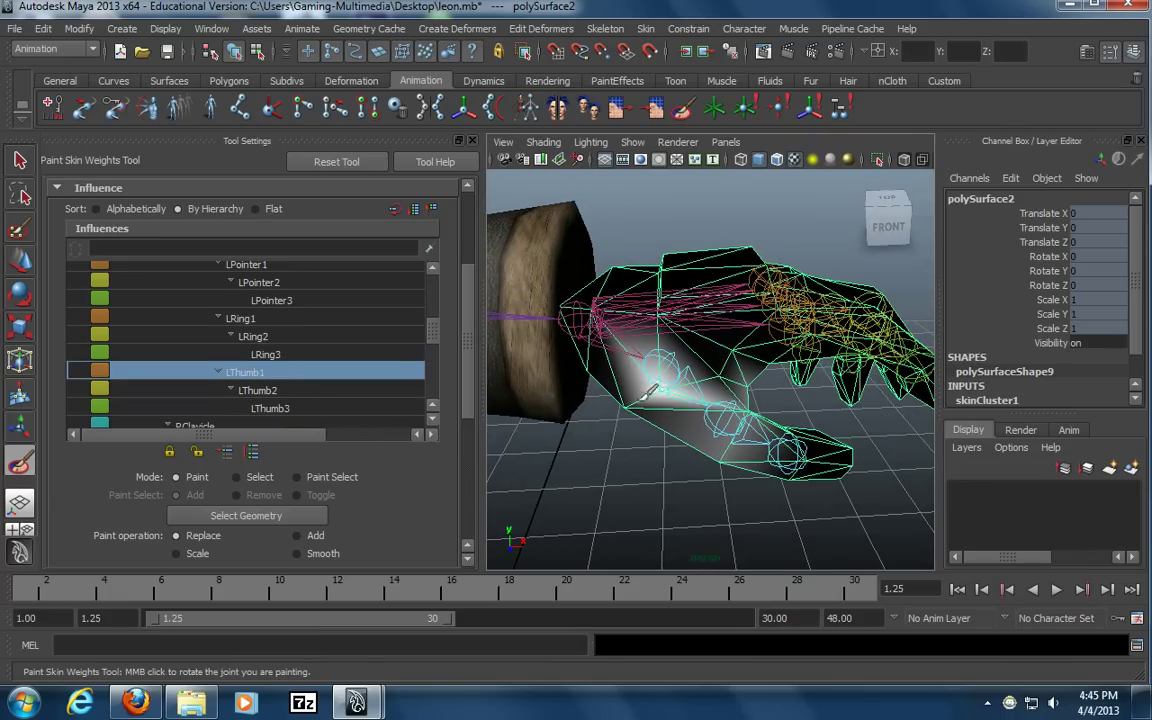
pyautogui.keyDown('alt'); pyautogui.moveTo(695, 415); pyautogui.dragTo(729, 238); pyautogui.keyUp('alt')
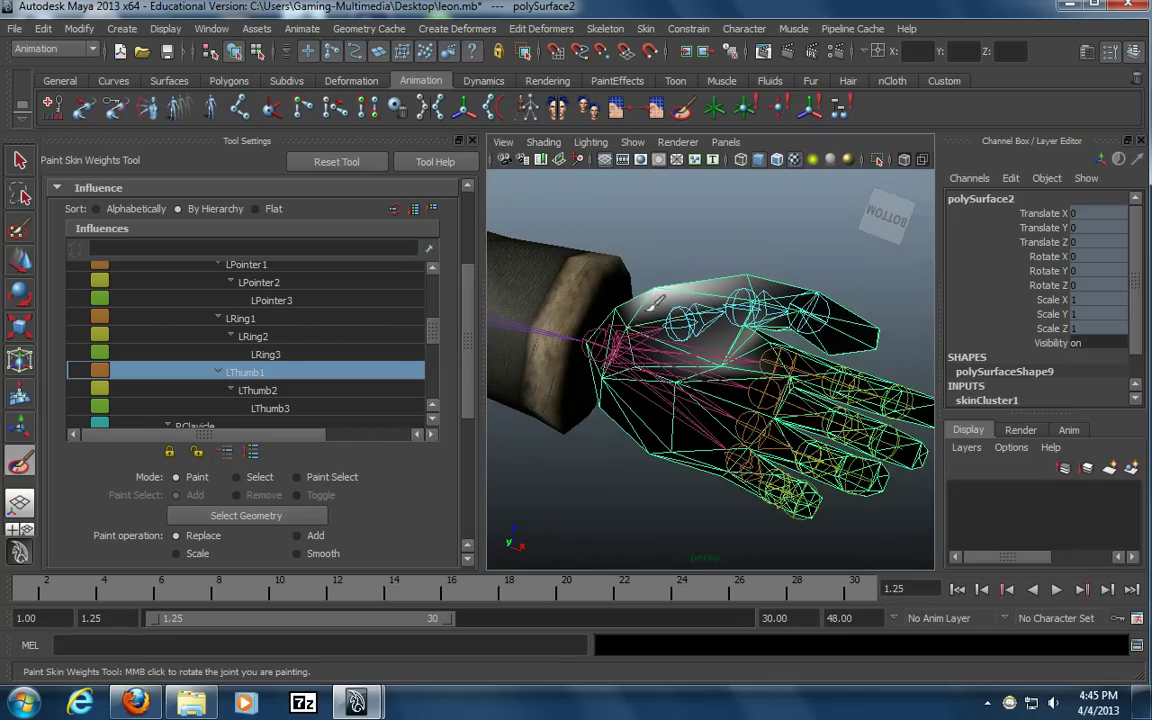
pyautogui.keyDown('alt'); pyautogui.moveTo(680, 336); pyautogui.dragTo(770, 540); pyautogui.keyUp('alt')
# Select the LThumb2 influence and paint its weight around the thumb's middle joint
pyautogui.click(315, 391)
pyautogui.moveTo(780, 402)
pyautogui.keyDown('alt'); pyautogui.mouseDown()
pyautogui.moveTo(748, 412)
pyautogui.moveTo(740, 320)
pyautogui.moveTo(720, 268)
pyautogui.moveTo(746, 300)
pyautogui.moveTo(700, 320)
pyautogui.moveTo(740, 342)
pyautogui.mouseUp(); pyautogui.keyUp('alt')
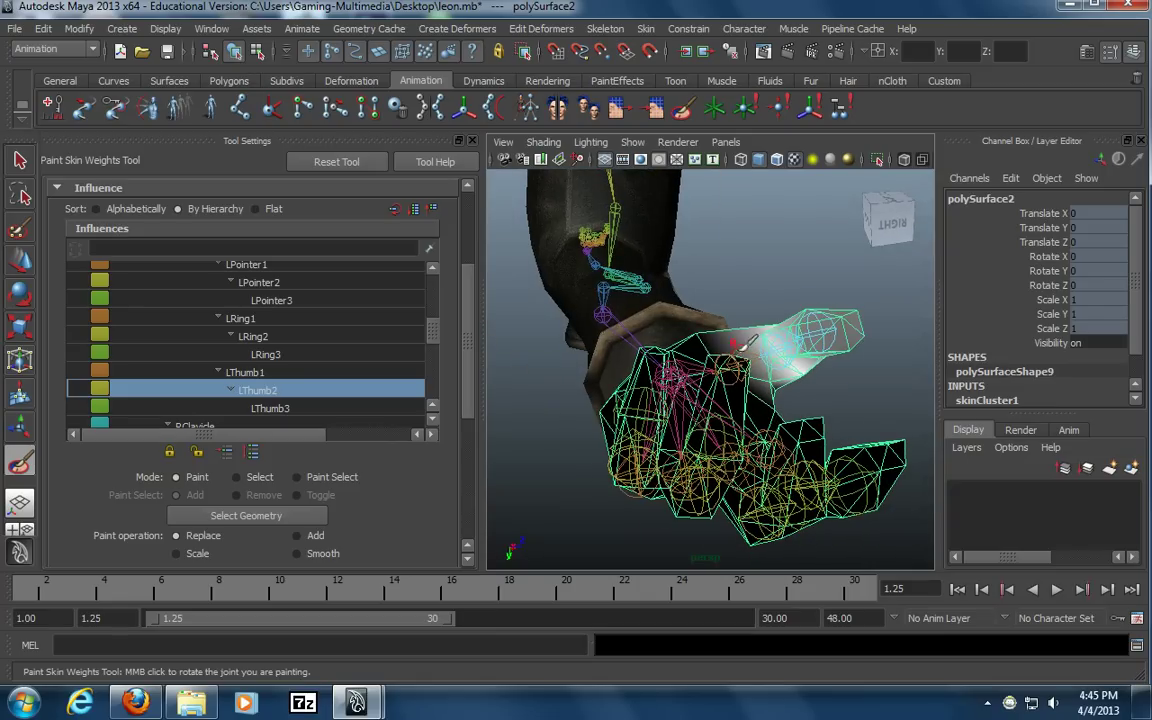
pyautogui.keyDown('alt'); pyautogui.moveTo(826, 369); pyautogui.dragTo(726, 338); pyautogui.keyUp('alt')
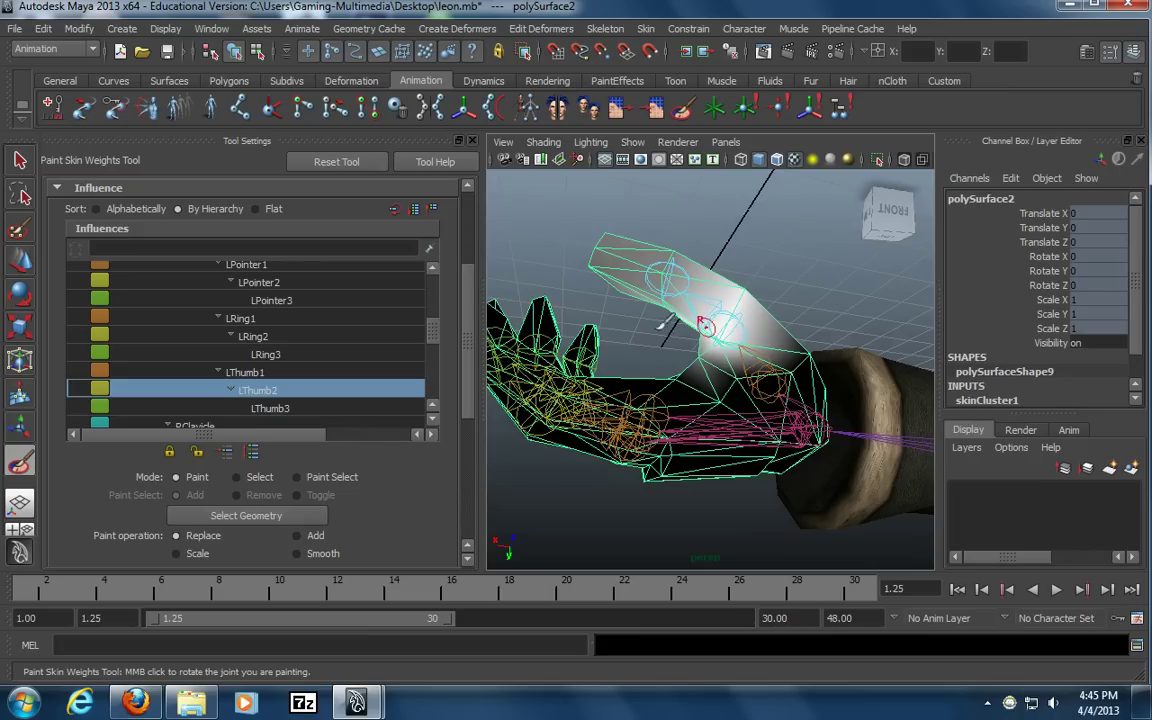
# Select the LThumb3 influence and paint its weight at full strength over the thumb's last joint and tip
pyautogui.click(365, 409)
pyautogui.moveTo(676, 245); pyautogui.dragTo(658, 324)
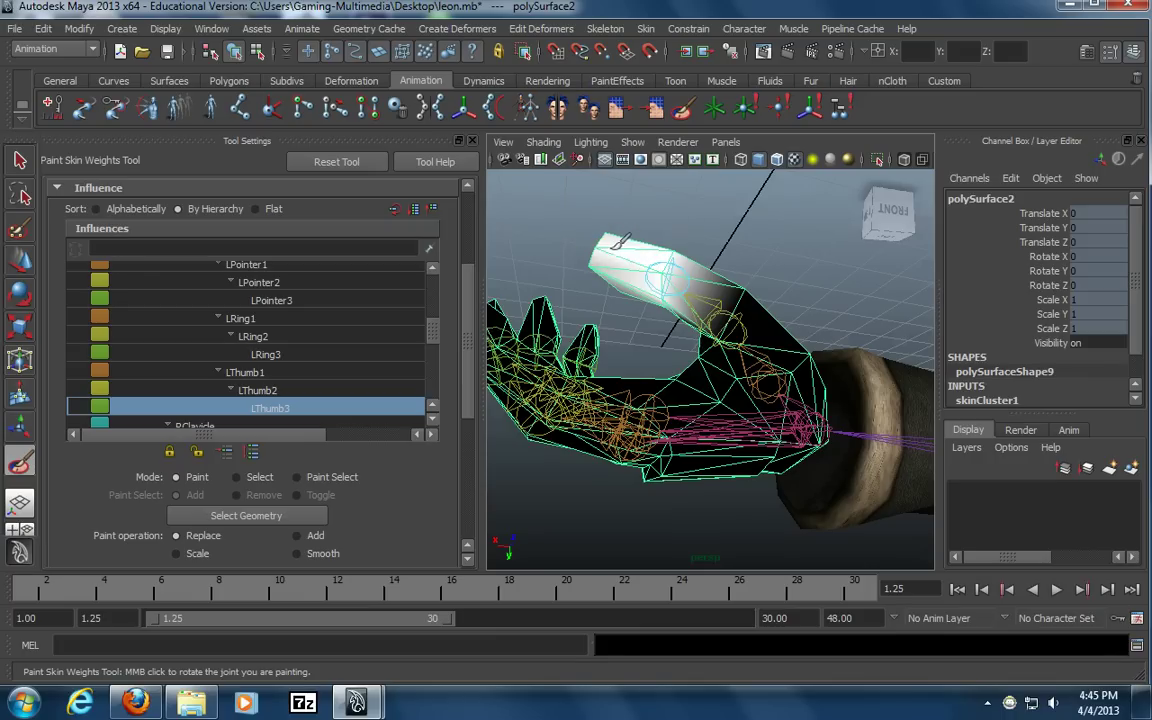
pyautogui.keyDown('alt'); pyautogui.moveTo(623, 280); pyautogui.dragTo(700, 245); pyautogui.keyUp('alt')
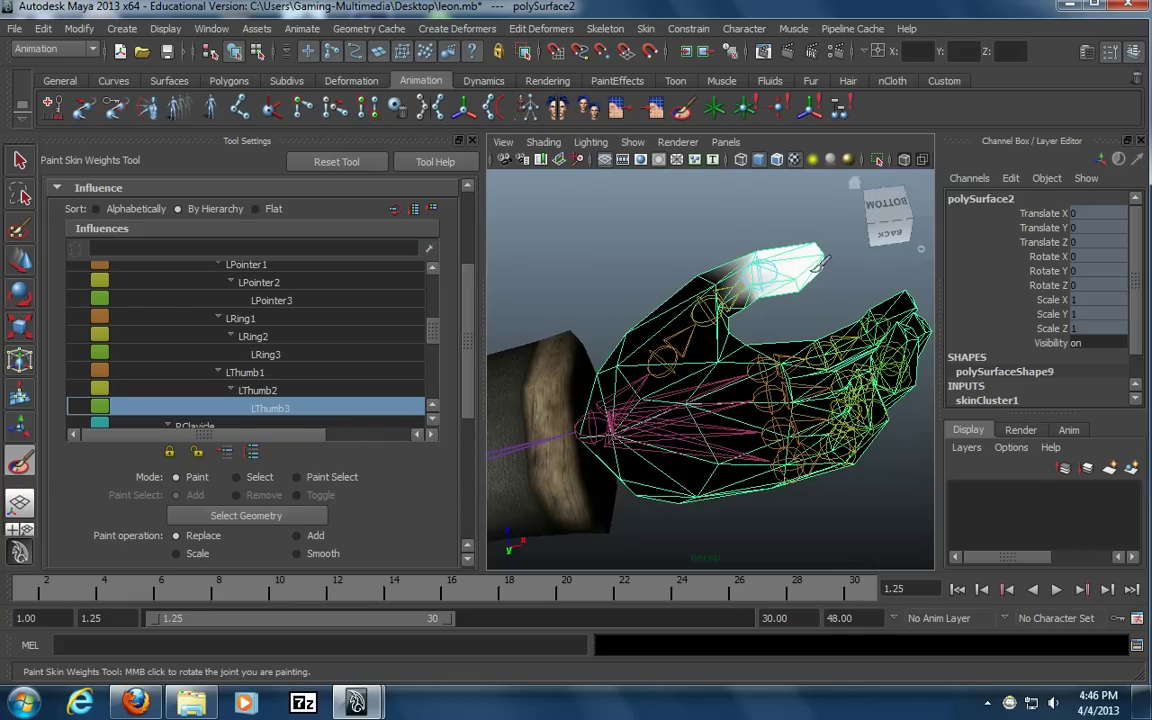
pyautogui.keyDown('alt'); pyautogui.moveTo(826, 268); pyautogui.dragTo(662, 379); pyautogui.keyUp('alt')
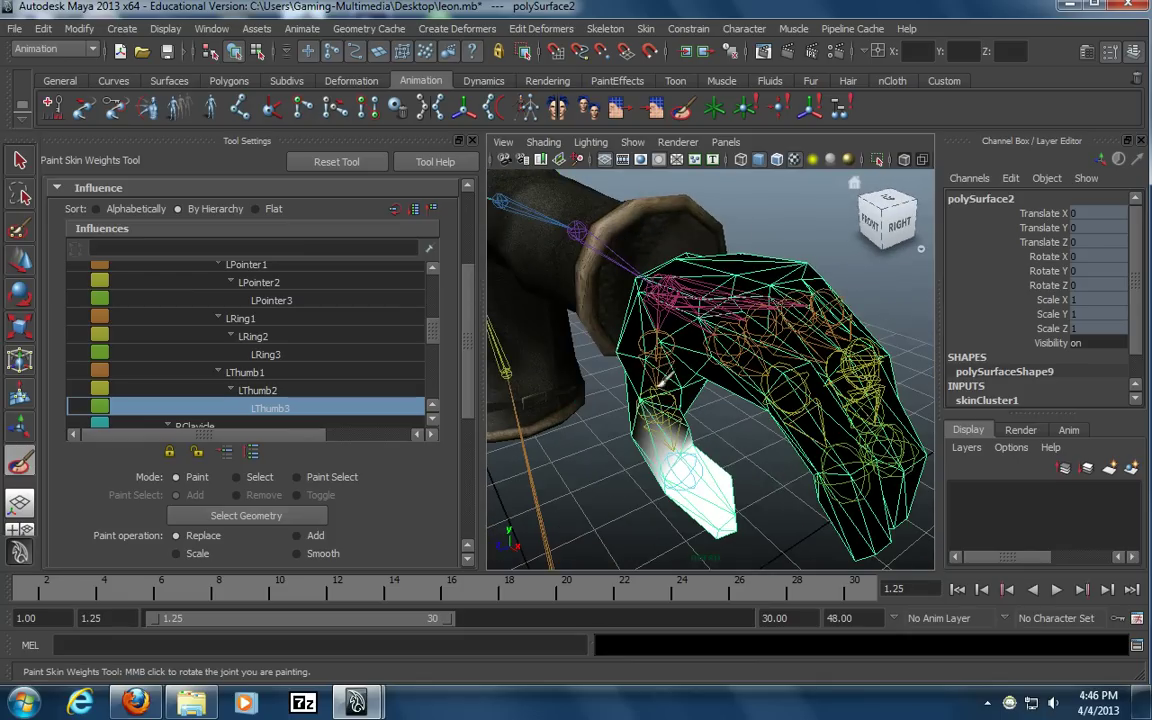
# Close the skin painting settings, test-rotate the left wrist joint and undo the rotation
pyautogui.click(473, 140)
pyautogui.keyDown('alt'); pyautogui.moveTo(680, 320); pyautogui.dragTo(520, 322, button='right'); pyautogui.keyUp('alt')
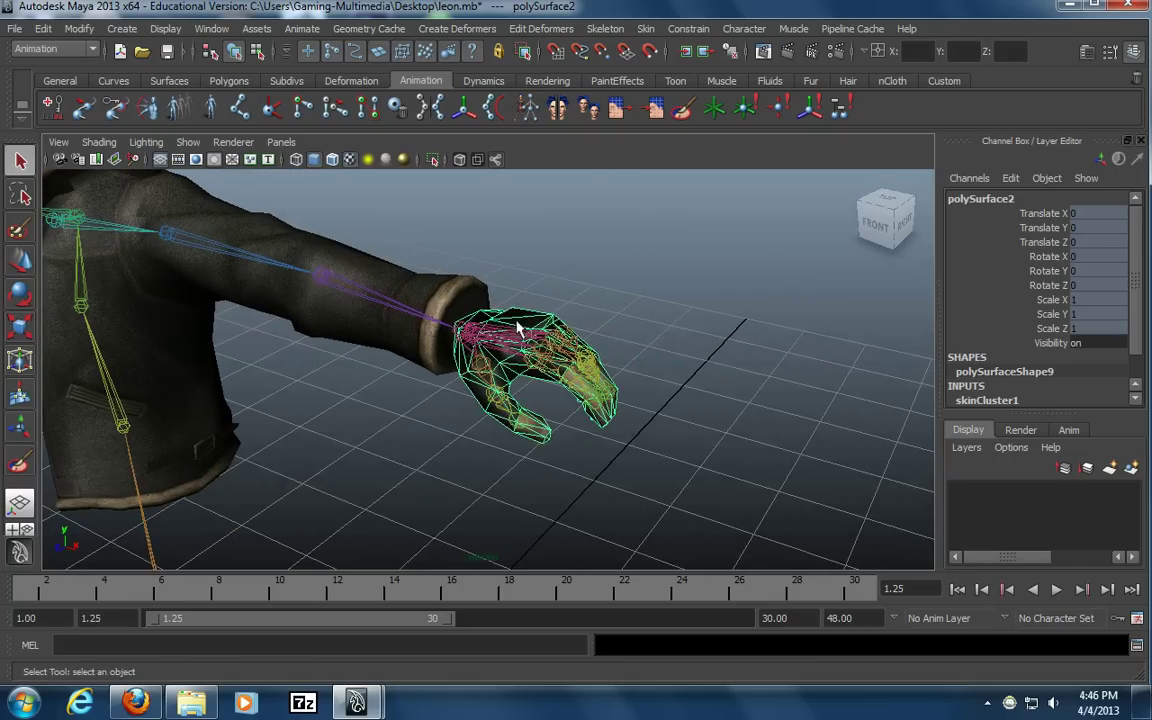
pyautogui.click(456, 334)
pyautogui.press('e')
pyautogui.moveTo(489, 346); pyautogui.dragTo(463, 378)
pyautogui.hotkey('ctrl', 'z')
# Select the base joints of the left thumb and all four fingers and extend the selection to their whole hierarchy
pyautogui.click(769, 374)
pyautogui.keyDown('alt'); pyautogui.moveTo(769, 374); pyautogui.dragTo(504, 360); pyautogui.keyUp('alt')
pyautogui.click(507, 362)
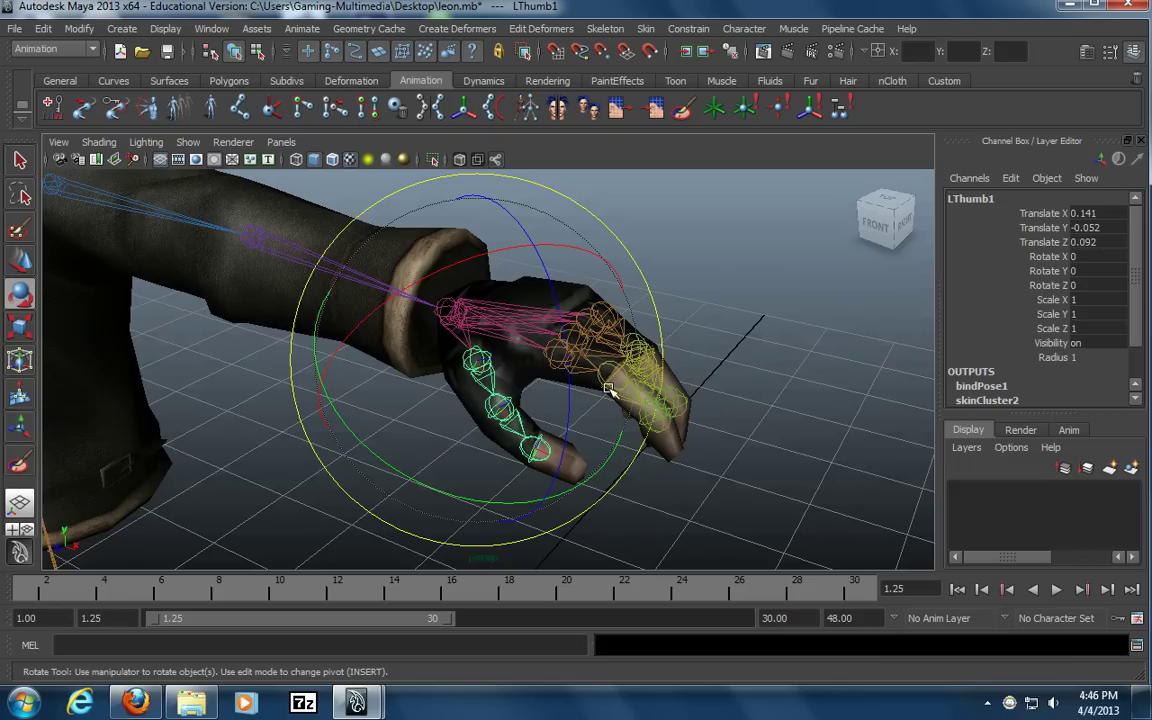
pyautogui.press('t')
pyautogui.keyDown('shift'); pyautogui.click(563, 362); pyautogui.keyUp('shift')
pyautogui.keyDown('alt'); pyautogui.moveTo(640, 375); pyautogui.dragTo(576, 392); pyautogui.keyUp('alt')
pyautogui.keyDown('shift'); pyautogui.click(558, 364); pyautogui.keyUp('shift')
pyautogui.keyDown('shift'); pyautogui.click(588, 352); pyautogui.keyUp('shift')
pyautogui.click(613, 349)
pyautogui.hotkey('ctrl', 'z')
pyautogui.press('Right')
pyautogui.click(43, 28)
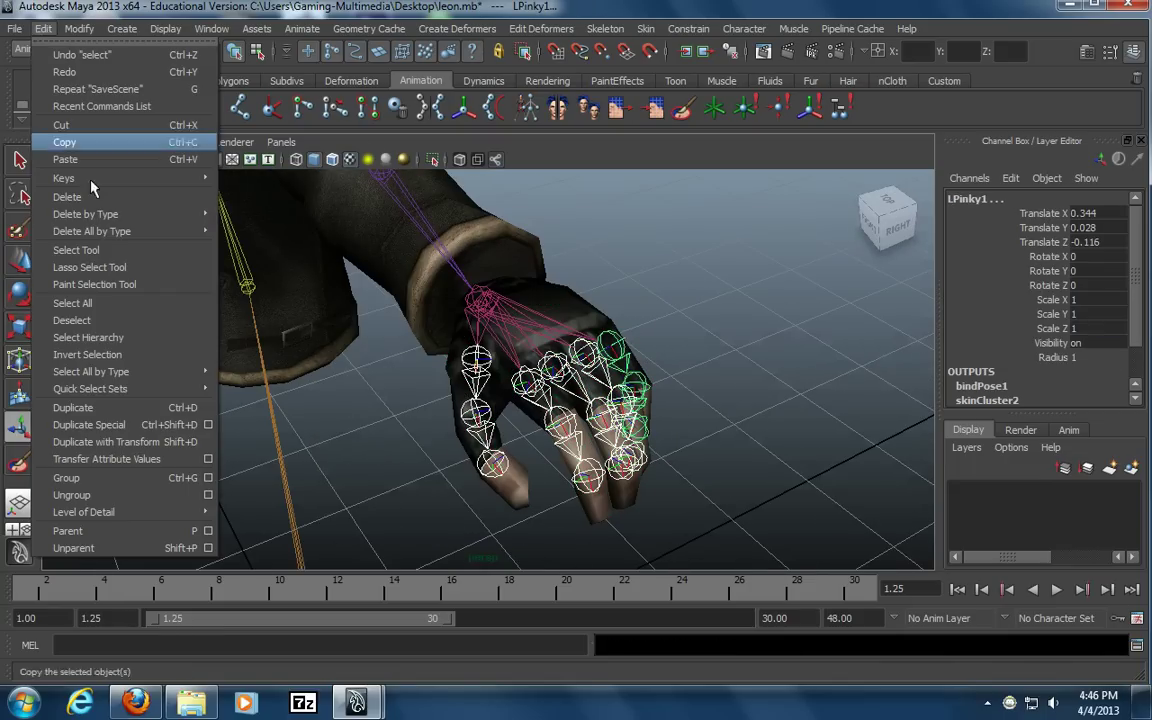
pyautogui.moveTo(101, 216)
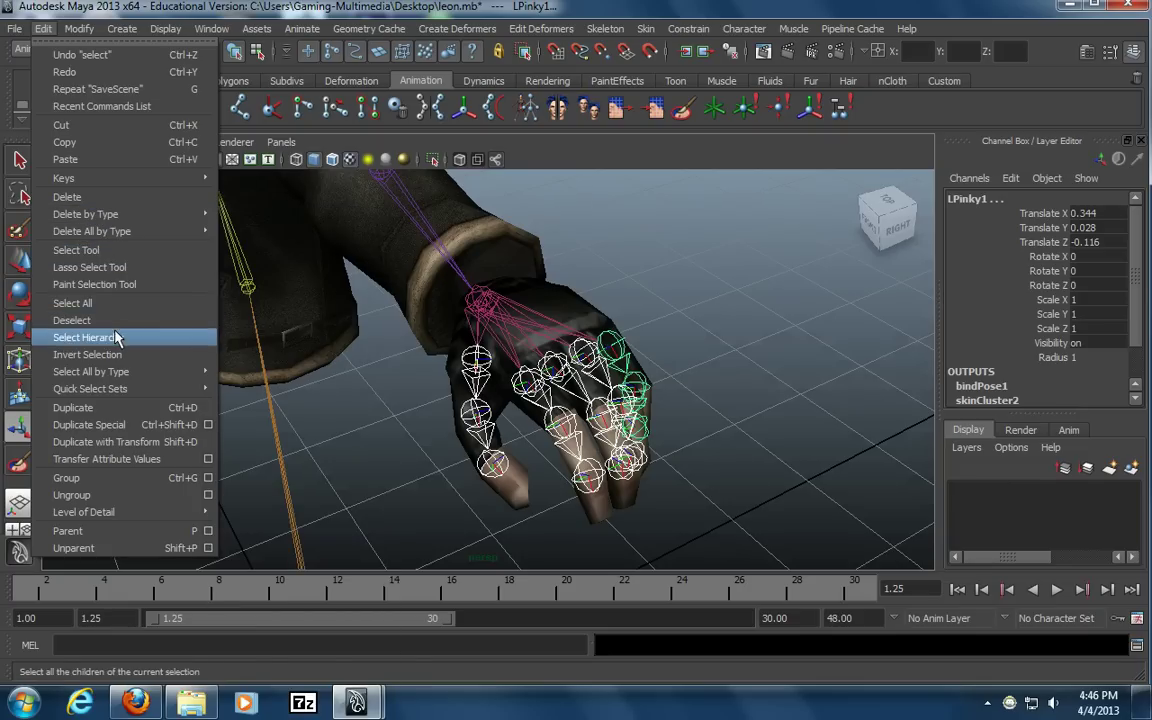
pyautogui.click(100, 337)
# Test-rotate all selected left finger joints to check how the hand deforms, and undo the rotations
pyautogui.press('e')
pyautogui.moveTo(699, 329)
pyautogui.keyDown('alt'); pyautogui.mouseDown()
pyautogui.moveTo(689, 314)
pyautogui.moveTo(726, 285)
pyautogui.moveTo(743, 306)
pyautogui.moveTo(743, 355)
pyautogui.moveTo(715, 345)
pyautogui.moveTo(677, 228)
pyautogui.moveTo(681, 252)
pyautogui.moveTo(586, 314)
pyautogui.moveTo(493, 262)
pyautogui.moveTo(527, 257)
pyautogui.moveTo(414, 299)
pyautogui.moveTo(426, 287)
pyautogui.mouseUp(); pyautogui.keyUp('alt')
pyautogui.hotkey('ctrl', 'z')
pyautogui.hotkey('ctrl', 'z')
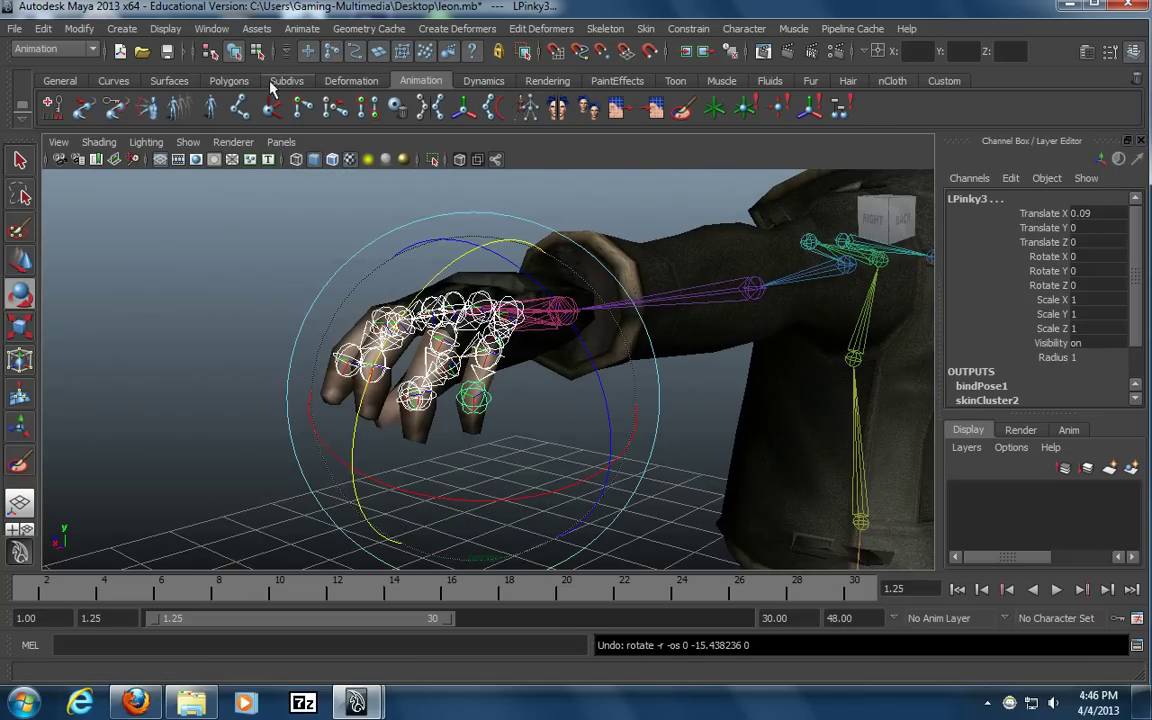
# Set the joint display scale to 0.58 and close its window
pyautogui.click(181, 33)
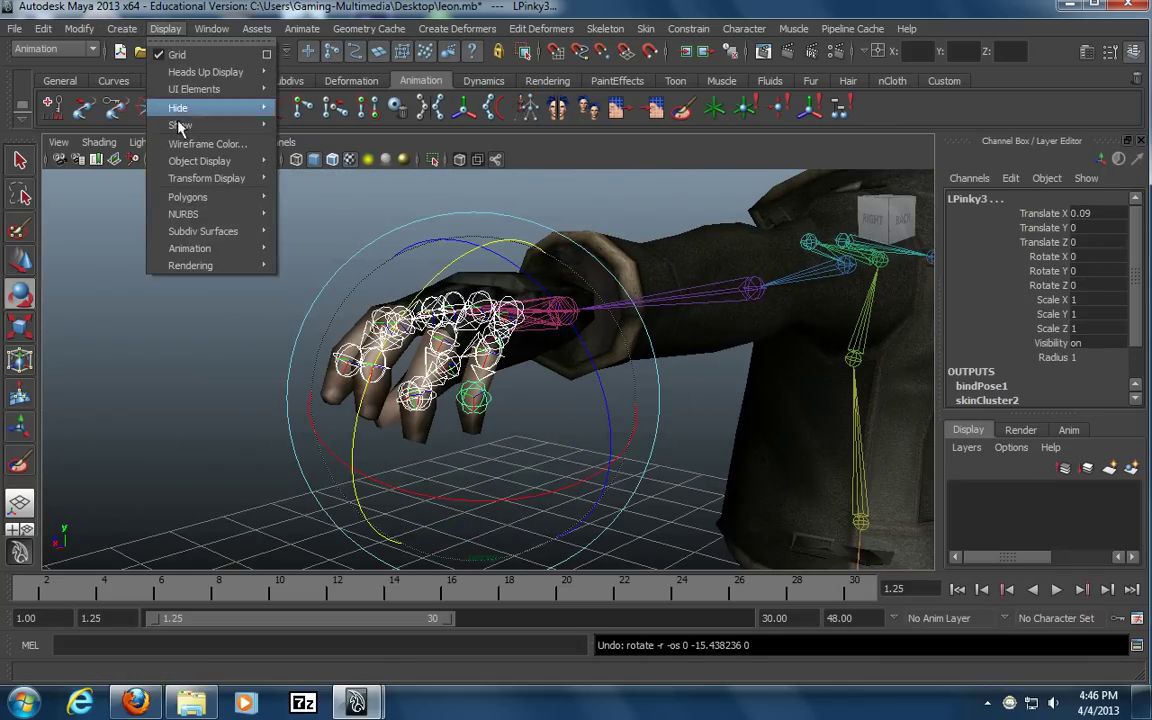
pyautogui.moveTo(205, 250)
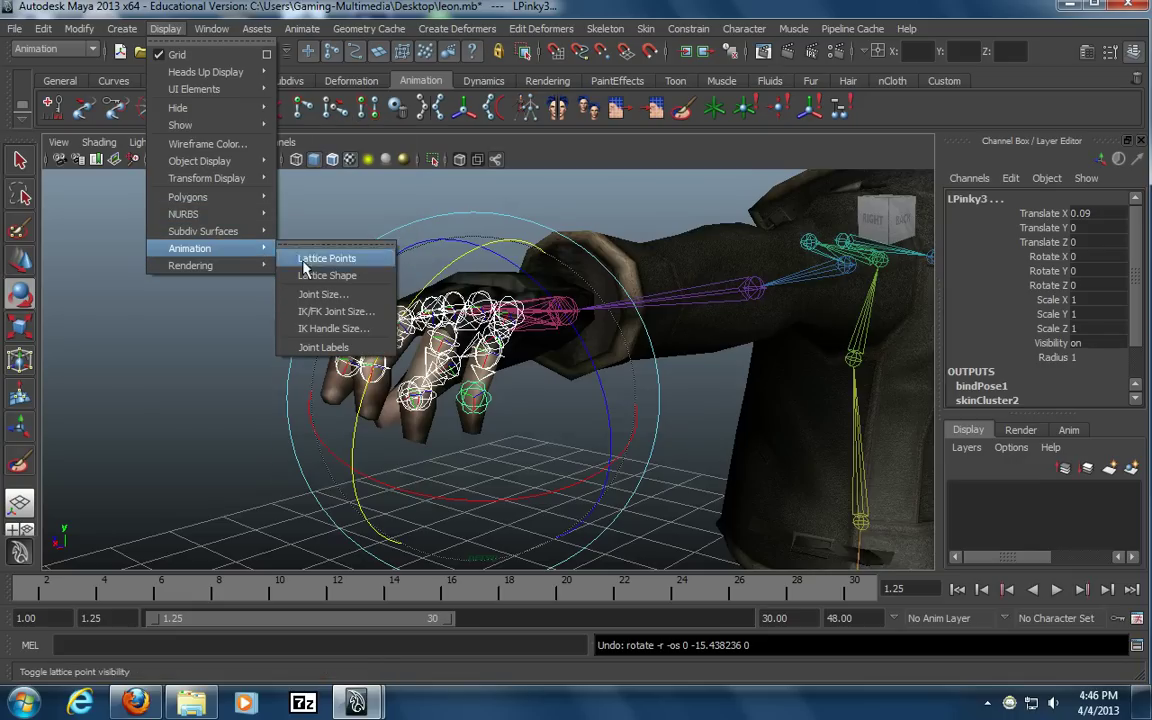
pyautogui.click(320, 295)
pyautogui.moveTo(750, 197); pyautogui.dragTo(734, 201)
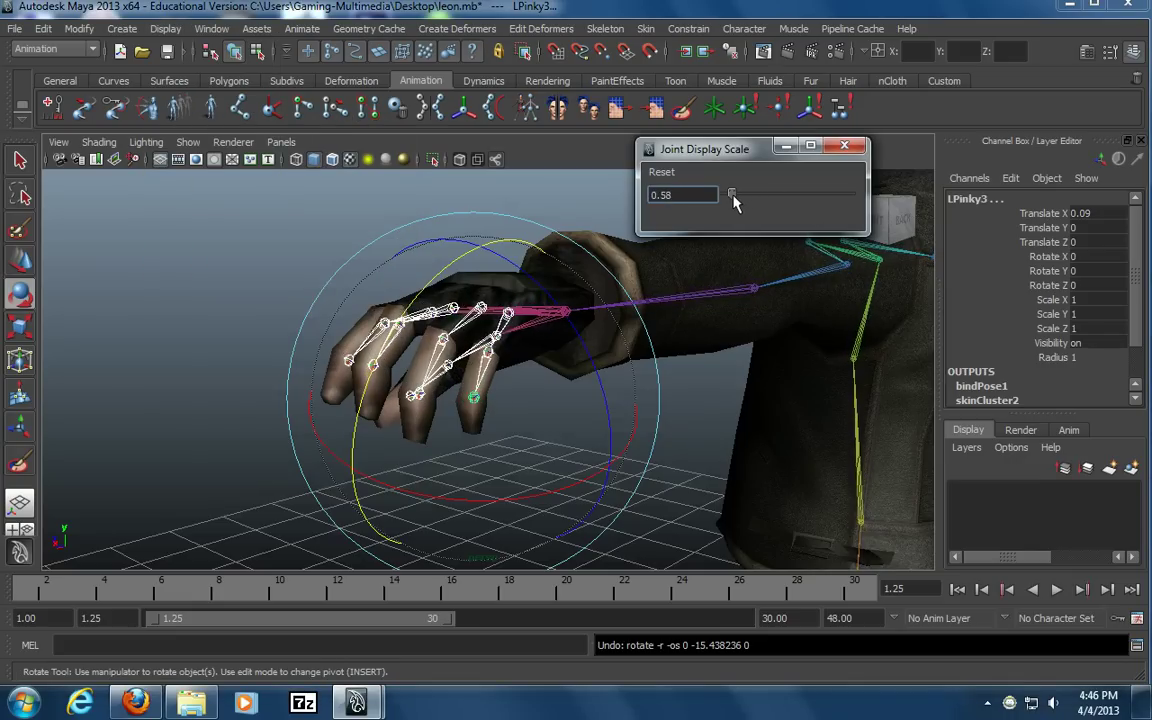
pyautogui.click(854, 149)
# Test-bend the left finger joints again with the smaller joint display, and undo the changes
pyautogui.keyDown('alt'); pyautogui.moveTo(542, 244); pyautogui.dragTo(531, 315); pyautogui.keyUp('alt')
pyautogui.hotkey('ctrl', 'z')
pyautogui.hotkey('ctrl', 'z')
pyautogui.hotkey('ctrl', 'z')
pyautogui.hotkey('ctrl', 'z')
pyautogui.hotkey('ctrl', 'z')
pyautogui.keyDown('alt'); pyautogui.moveTo(700, 323); pyautogui.dragTo(810, 463); pyautogui.keyUp('alt')
pyautogui.hotkey('ctrl', 'z')
# Test-rotate the left arm joints to check how the jacket sleeve deforms, undo the rotations and clear the selection
pyautogui.click(908, 428)
pyautogui.keyDown('alt'); pyautogui.moveTo(908, 428); pyautogui.dragTo(411, 352, button='right'); pyautogui.keyUp('alt')
pyautogui.keyDown('alt'); pyautogui.moveTo(411, 352); pyautogui.dragTo(492, 340); pyautogui.keyUp('alt')
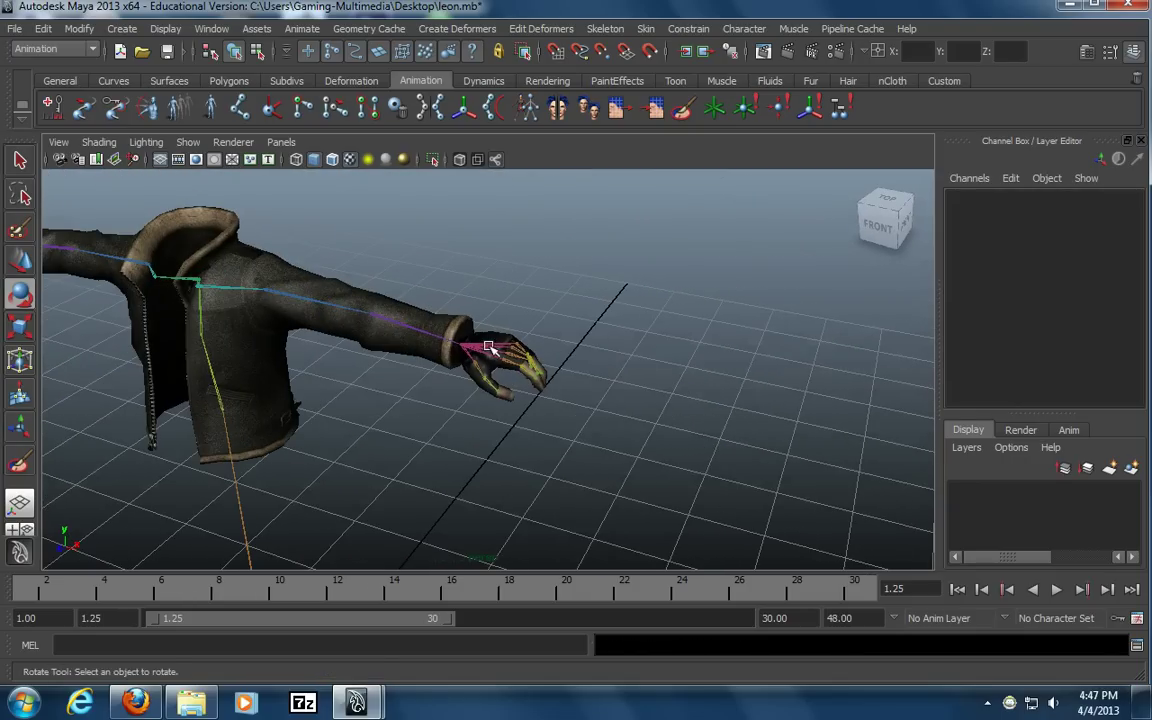
pyautogui.moveTo(413, 338); pyautogui.dragTo(322, 393)
pyautogui.hotkey('ctrl', 'z')
pyautogui.click(708, 408)
pyautogui.keyDown('alt'); pyautogui.moveTo(428, 356); pyautogui.dragTo(535, 372, button='middle'); pyautogui.keyUp('alt')
pyautogui.moveTo(405, 302)
pyautogui.mouseDown()
pyautogui.moveTo(393, 357)
pyautogui.moveTo(351, 314)
pyautogui.moveTo(455, 285)
pyautogui.moveTo(420, 305)
pyautogui.mouseUp()
pyautogui.hotkey('ctrl', 'z')
pyautogui.click(733, 283)
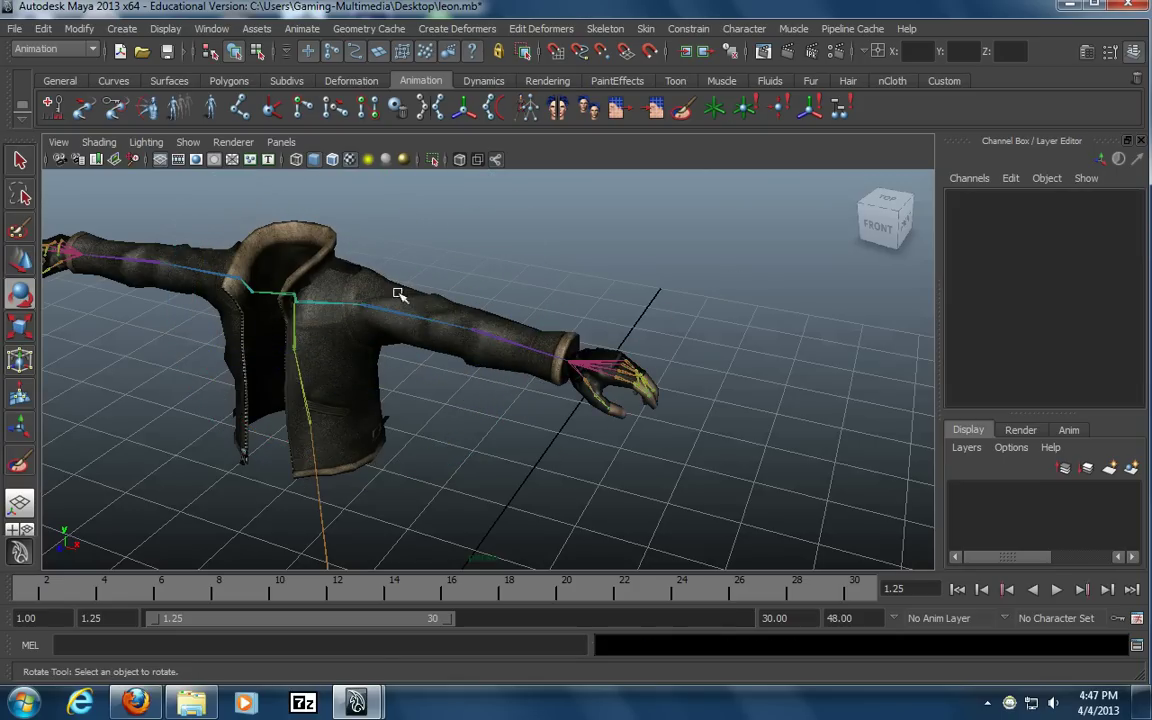
# Open the Paint Skin Weights Tool on the jacket, review the spine and LClavide influences, and select LClavide|joint6
pyautogui.click(348, 264)
pyautogui.doubleClick(657, 110)
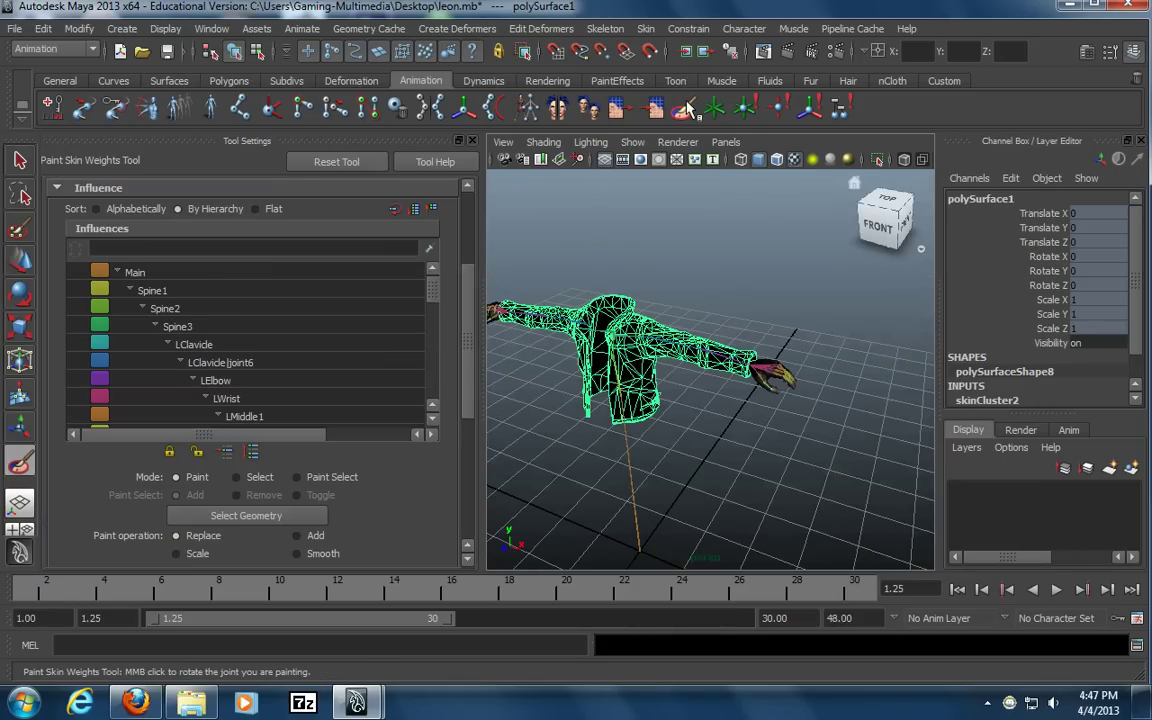
pyautogui.click(268, 308)
pyautogui.click(260, 326)
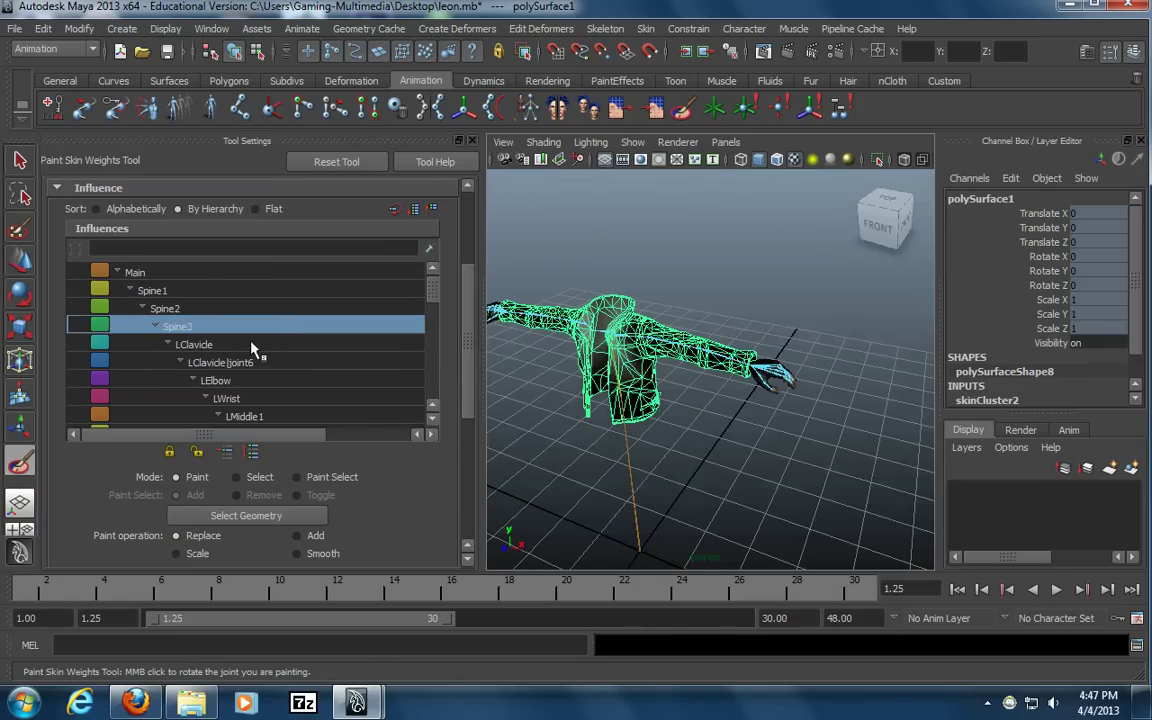
pyautogui.click(250, 344)
pyautogui.keyDown('alt'); pyautogui.moveTo(640, 398); pyautogui.dragTo(760, 404, button='right'); pyautogui.keyUp('alt')
pyautogui.moveTo(760, 404)
pyautogui.keyDown('alt'); pyautogui.mouseDown()
pyautogui.moveTo(581, 406)
pyautogui.moveTo(595, 392)
pyautogui.moveTo(580, 393)
pyautogui.mouseUp(); pyautogui.keyUp('alt')
pyautogui.click(255, 362)
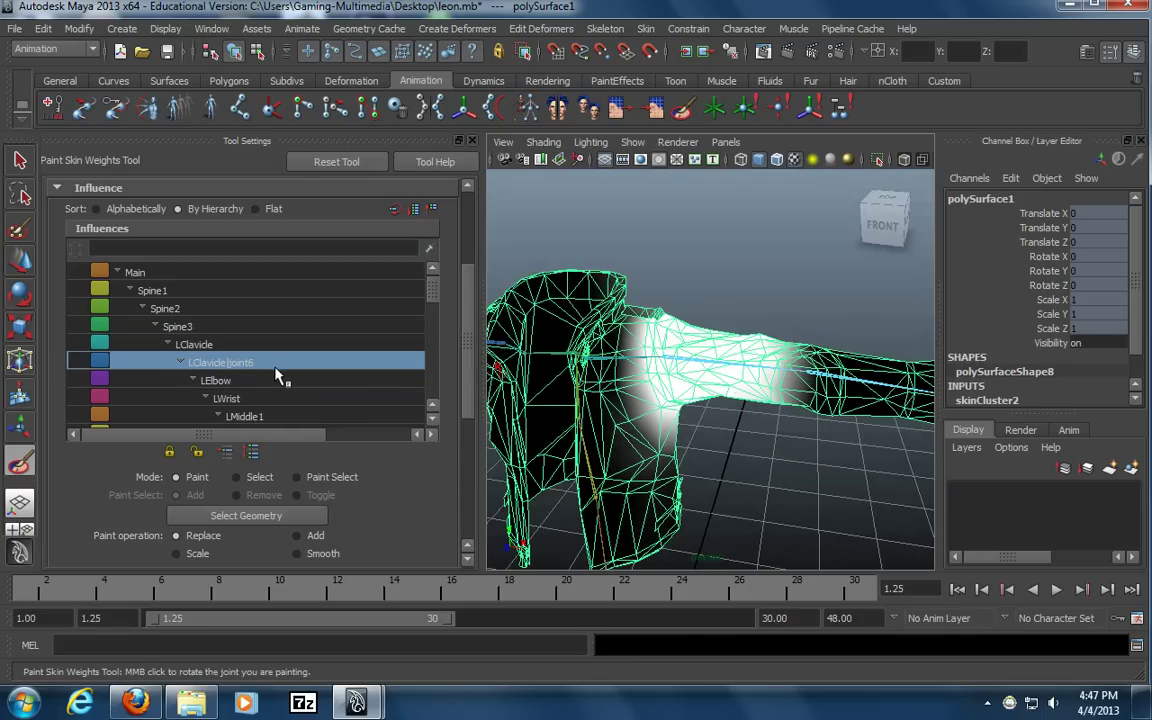
# Examine the LClavide|joint6 weights on the jacket's back and set the Replace brush value to 0 for that influence
pyautogui.keyDown('alt'); pyautogui.moveTo(598, 377); pyautogui.dragTo(715, 395, button='middle'); pyautogui.keyUp('alt')
pyautogui.keyDown('alt'); pyautogui.moveTo(715, 395); pyautogui.dragTo(470, 425); pyautogui.keyUp('alt')
pyautogui.keyDown('alt'); pyautogui.moveTo(792, 474); pyautogui.dragTo(787, 444, button='middle'); pyautogui.keyUp('alt')
pyautogui.keyDown('alt'); pyautogui.moveTo(787, 444); pyautogui.dragTo(625, 428); pyautogui.keyUp('alt')
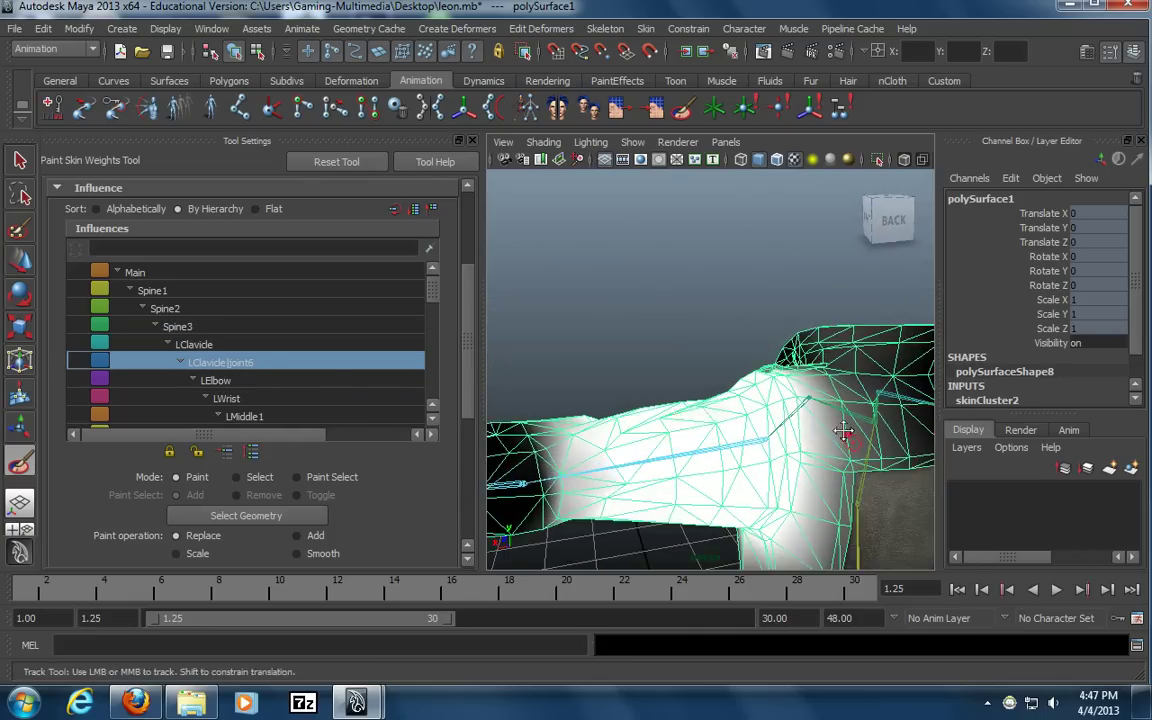
pyautogui.keyDown('alt'); pyautogui.moveTo(854, 437); pyautogui.dragTo(800, 418, button='middle'); pyautogui.keyUp('alt')
pyautogui.keyDown('alt'); pyautogui.moveTo(859, 424); pyautogui.dragTo(824, 424, button='right'); pyautogui.keyUp('alt')
pyautogui.keyDown('alt'); pyautogui.moveTo(824, 424); pyautogui.dragTo(801, 407, button='middle'); pyautogui.keyUp('alt')
pyautogui.moveTo(802, 405)
pyautogui.keyDown('alt'); pyautogui.mouseDown()
pyautogui.moveTo(779, 404)
pyautogui.moveTo(786, 413)
pyautogui.mouseUp(); pyautogui.keyUp('alt')
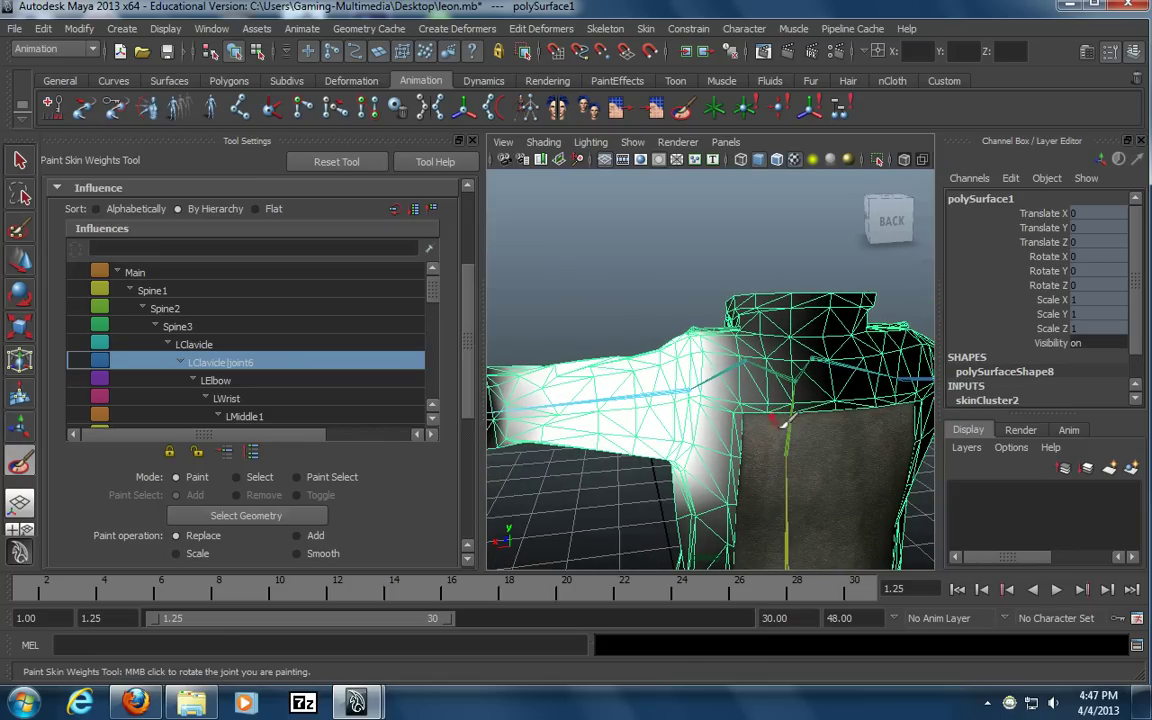
pyautogui.click(273, 380)
pyautogui.click(271, 366)
pyautogui.scroll(-5, 340, 410)
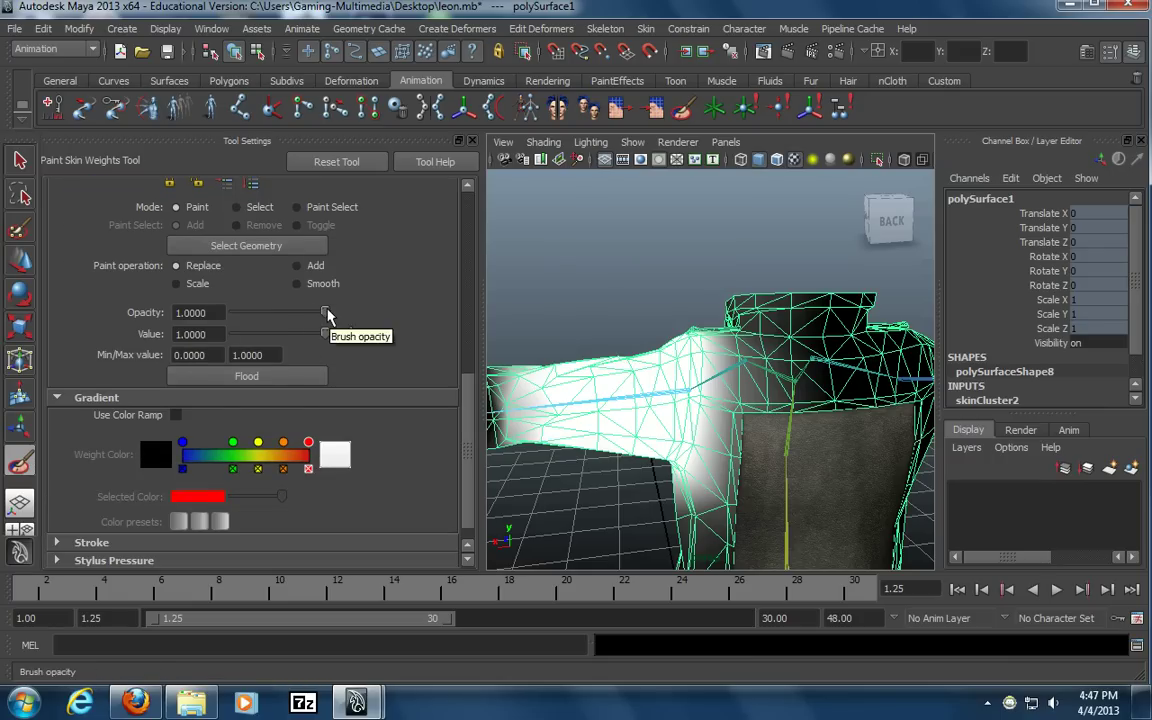
pyautogui.moveTo(326, 334); pyautogui.dragTo(152, 343)
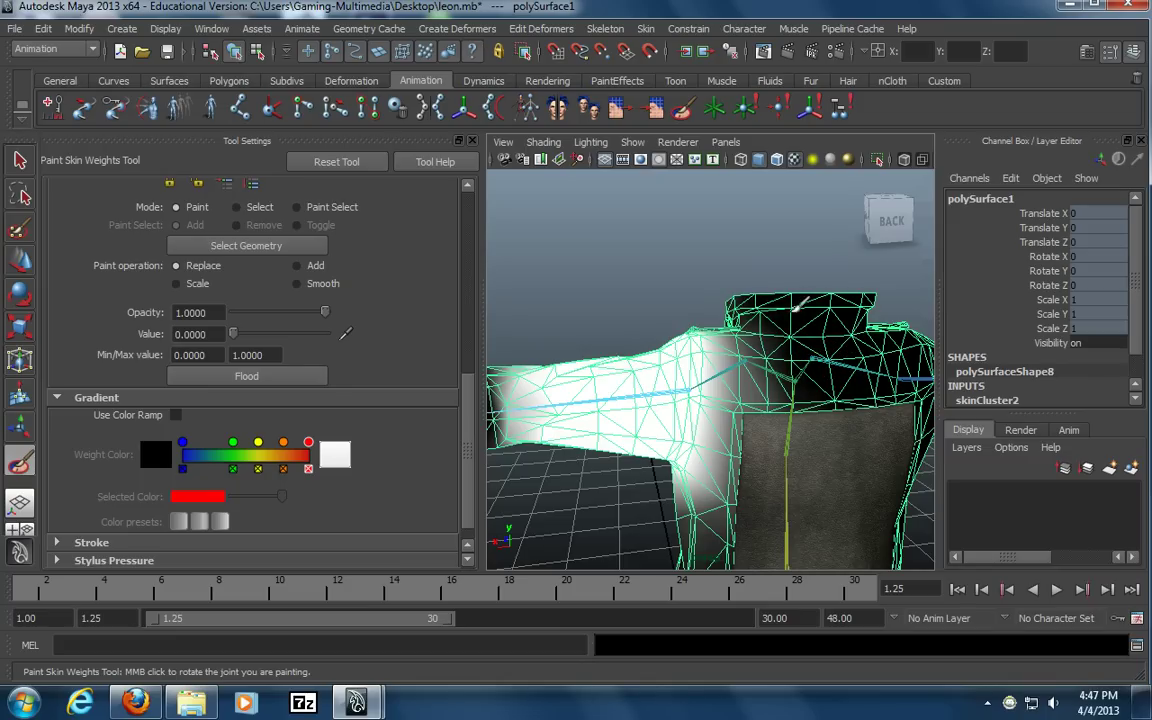
# Paint zero LClavide|joint6 weight on the jacket's left shoulder area beside the collar
pyautogui.keyDown('alt'); pyautogui.moveTo(762, 308); pyautogui.dragTo(751, 315, button='middle'); pyautogui.keyUp('alt')
pyautogui.keyDown('alt'); pyautogui.moveTo(751, 315); pyautogui.dragTo(728, 342, button='right'); pyautogui.keyUp('alt')
pyautogui.keyDown('alt'); pyautogui.moveTo(728, 342); pyautogui.dragTo(850, 385); pyautogui.keyUp('alt')
pyautogui.keyDown('alt'); pyautogui.moveTo(700, 318); pyautogui.dragTo(638, 356, button='middle'); pyautogui.keyUp('alt')
pyautogui.keyDown('alt'); pyautogui.moveTo(638, 356); pyautogui.dragTo(696, 352, button='right'); pyautogui.keyUp('alt')
pyautogui.keyDown('alt'); pyautogui.moveTo(720, 360); pyautogui.dragTo(698, 356, button='middle'); pyautogui.keyUp('alt')
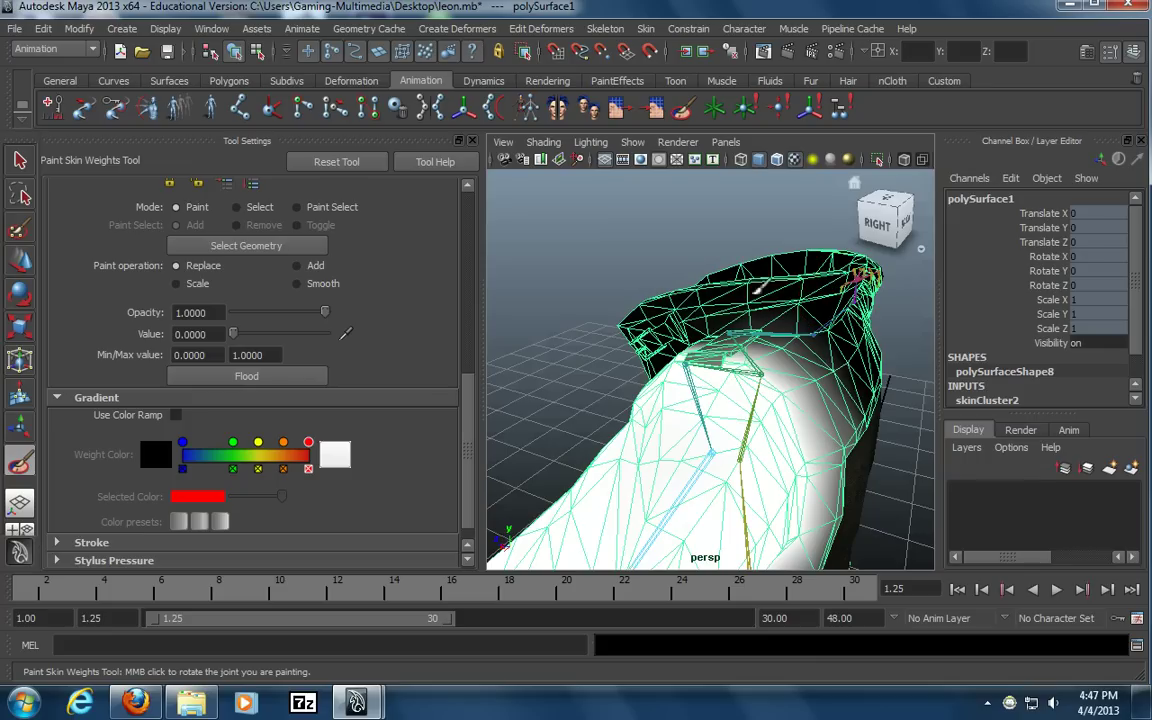
pyautogui.keyDown('alt'); pyautogui.moveTo(648, 319); pyautogui.dragTo(712, 312); pyautogui.keyUp('alt')
pyautogui.moveTo(688, 492)
pyautogui.keyDown('alt'); pyautogui.mouseDown(button='middle')
pyautogui.moveTo(674, 342)
pyautogui.moveTo(652, 312)
pyautogui.mouseUp(button='middle'); pyautogui.keyUp('alt')
pyautogui.moveTo(653, 360); pyautogui.dragTo(728, 442)
pyautogui.moveTo(790, 472)
pyautogui.mouseDown()
pyautogui.moveTo(768, 444)
pyautogui.moveTo(769, 456)
pyautogui.moveTo(690, 437)
pyautogui.moveTo(681, 489)
pyautogui.mouseUp()
# Remove LClavide|joint6 weight from the back of the jacket along the left edge of the back panel up to the collar
pyautogui.keyDown('alt'); pyautogui.moveTo(836, 430); pyautogui.dragTo(748, 503); pyautogui.keyUp('alt')
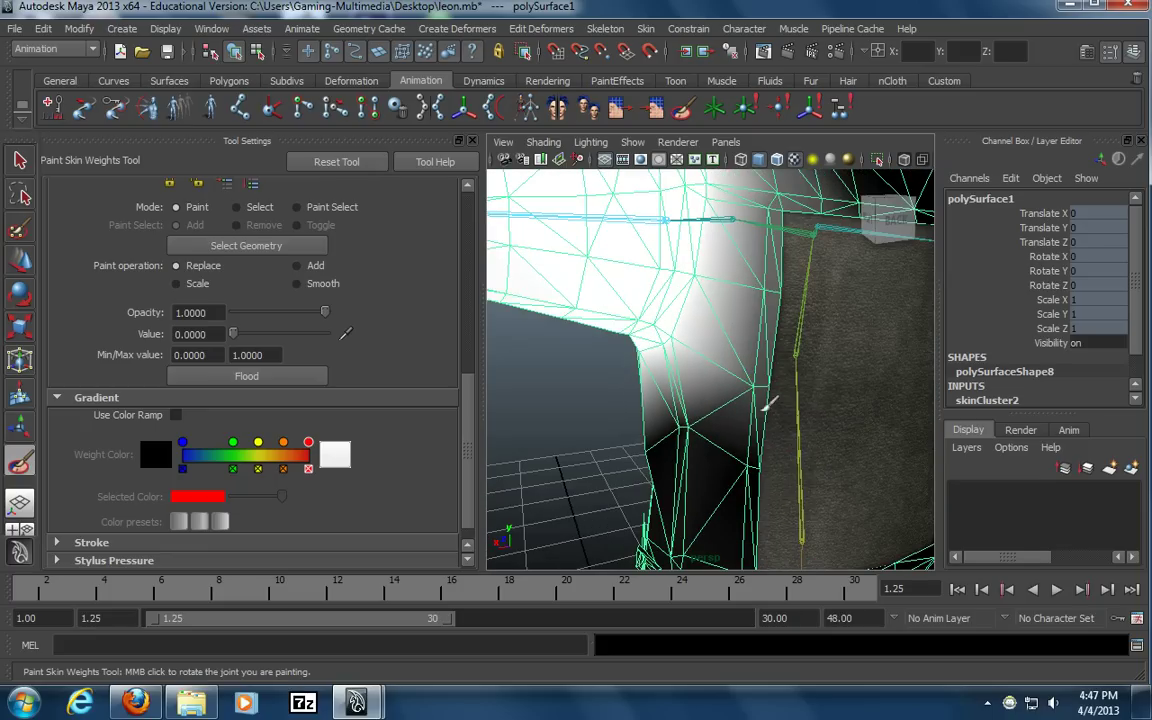
pyautogui.moveTo(760, 397); pyautogui.dragTo(776, 333)
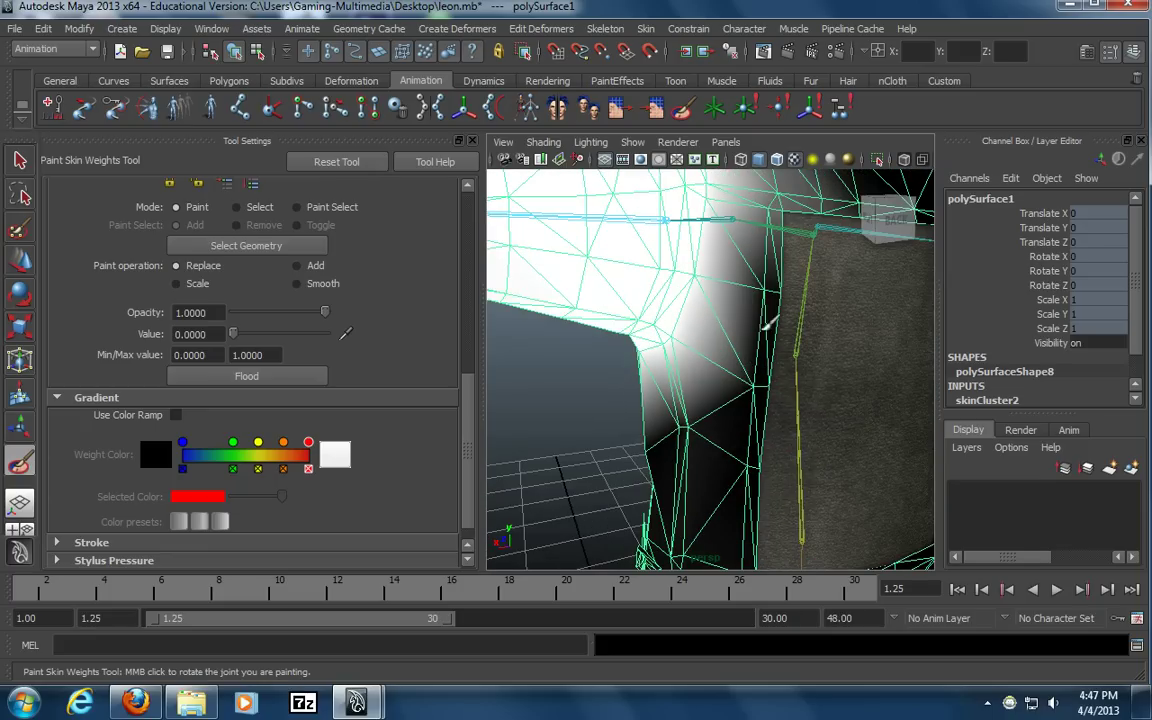
pyautogui.keyDown('alt'); pyautogui.moveTo(774, 271); pyautogui.dragTo(766, 371, button='middle'); pyautogui.keyUp('alt')
pyautogui.moveTo(762, 368); pyautogui.dragTo(775, 208)
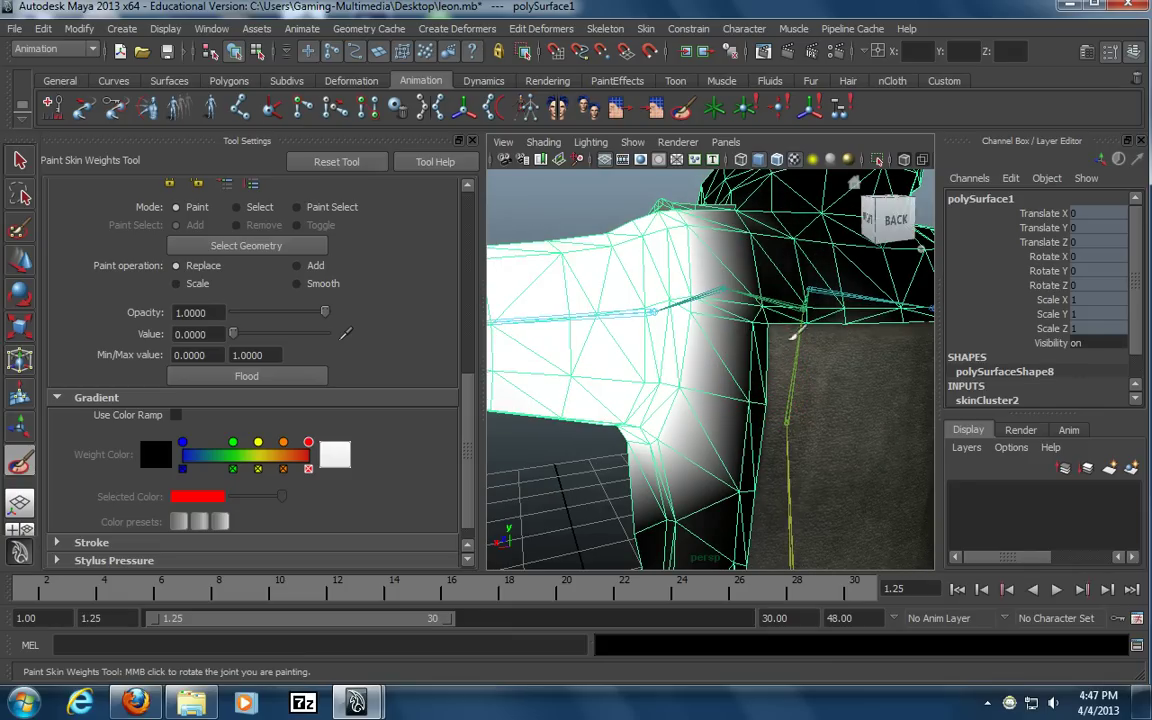
# Select the jacket's back panel mesh and open the Paint Skin Weights Tool with its settings for that mesh
pyautogui.moveTo(825, 332)
pyautogui.keyDown('alt'); pyautogui.mouseDown()
pyautogui.moveTo(795, 346)
pyautogui.moveTo(812, 311)
pyautogui.moveTo(795, 305)
pyautogui.mouseUp(); pyautogui.keyUp('alt')
pyautogui.moveTo(760, 258)
pyautogui.keyDown('alt'); pyautogui.mouseDown()
pyautogui.moveTo(848, 301)
pyautogui.moveTo(761, 352)
pyautogui.moveTo(715, 249)
pyautogui.moveTo(813, 300)
pyautogui.moveTo(720, 257)
pyautogui.moveTo(540, 265)
pyautogui.mouseUp(); pyautogui.keyUp('alt')
pyautogui.press('q')
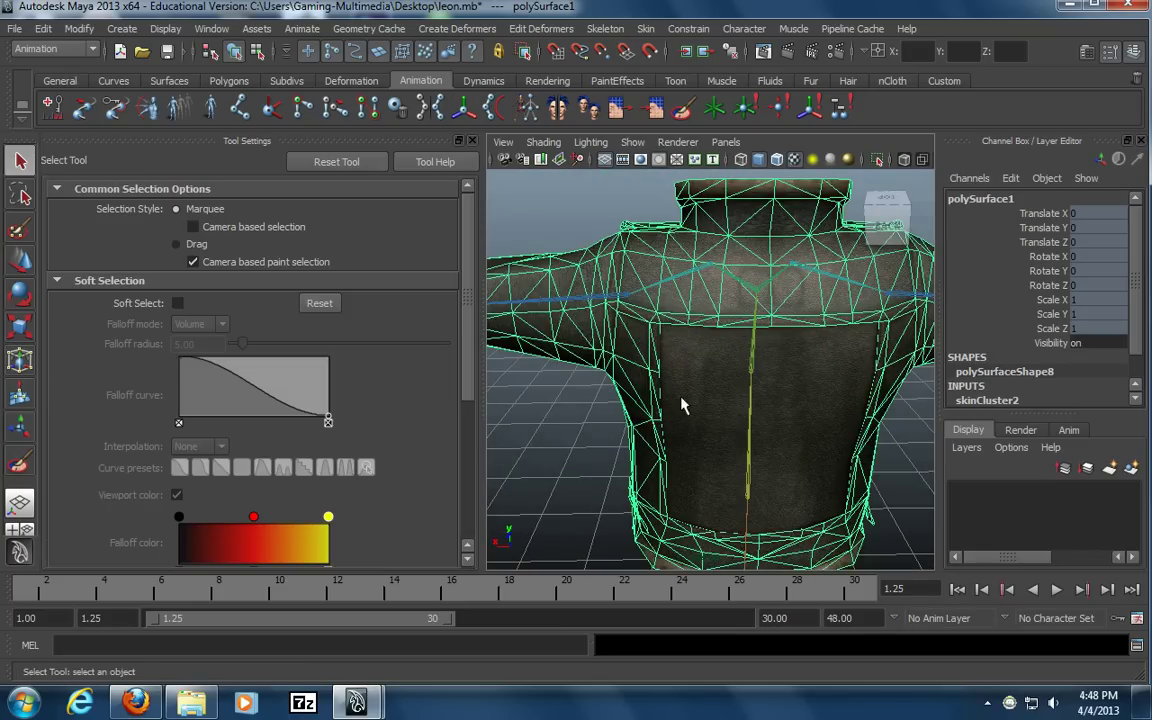
pyautogui.click(674, 411)
pyautogui.click(683, 112)
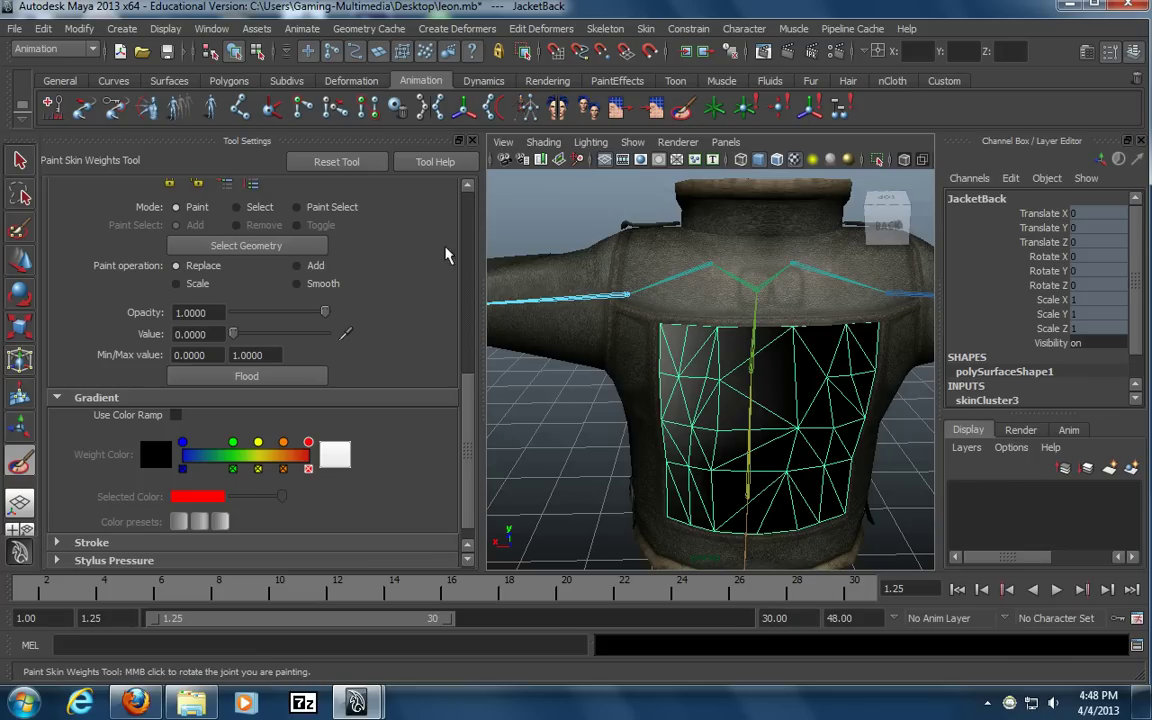
pyautogui.scroll(-1, 463, 183)
pyautogui.click(475, 141)
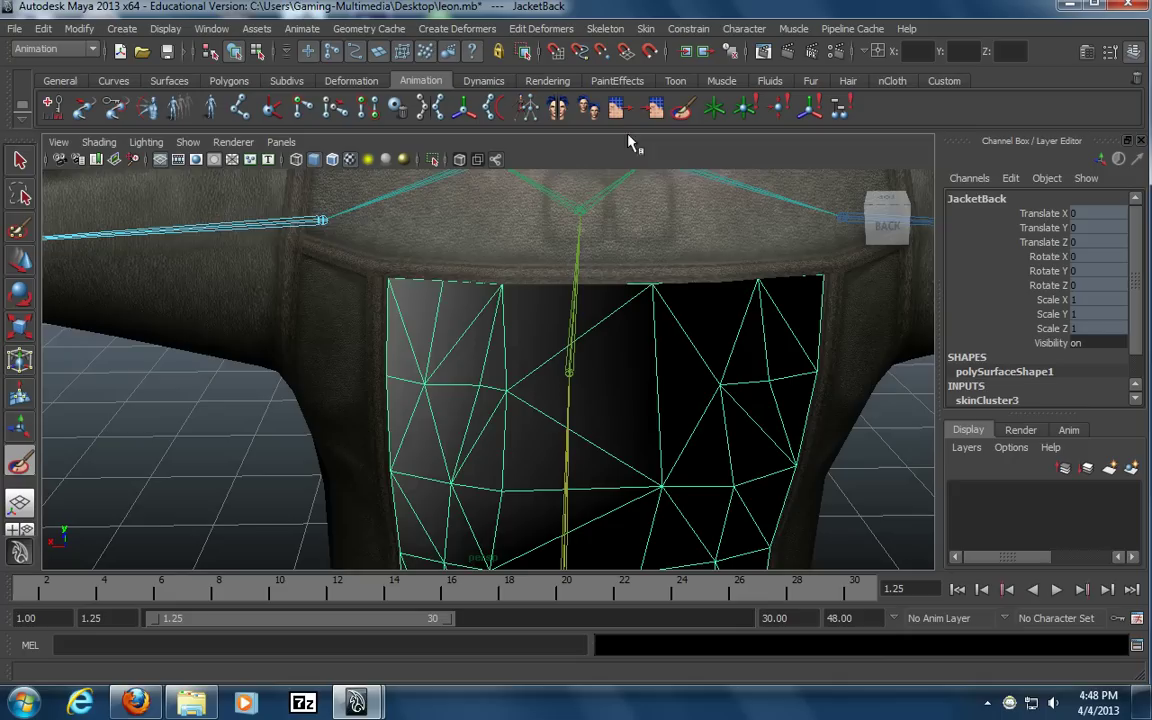
pyautogui.doubleClick(683, 110)
# Review the Spine3, LClavide and LElbow influences on the back panel and select LClavide|joint6
pyautogui.scroll(10, 405, 358)
pyautogui.scroll(-10, 604, 391)
pyautogui.scroll(8, 609, 388)
pyautogui.scroll(-3, 607, 390)
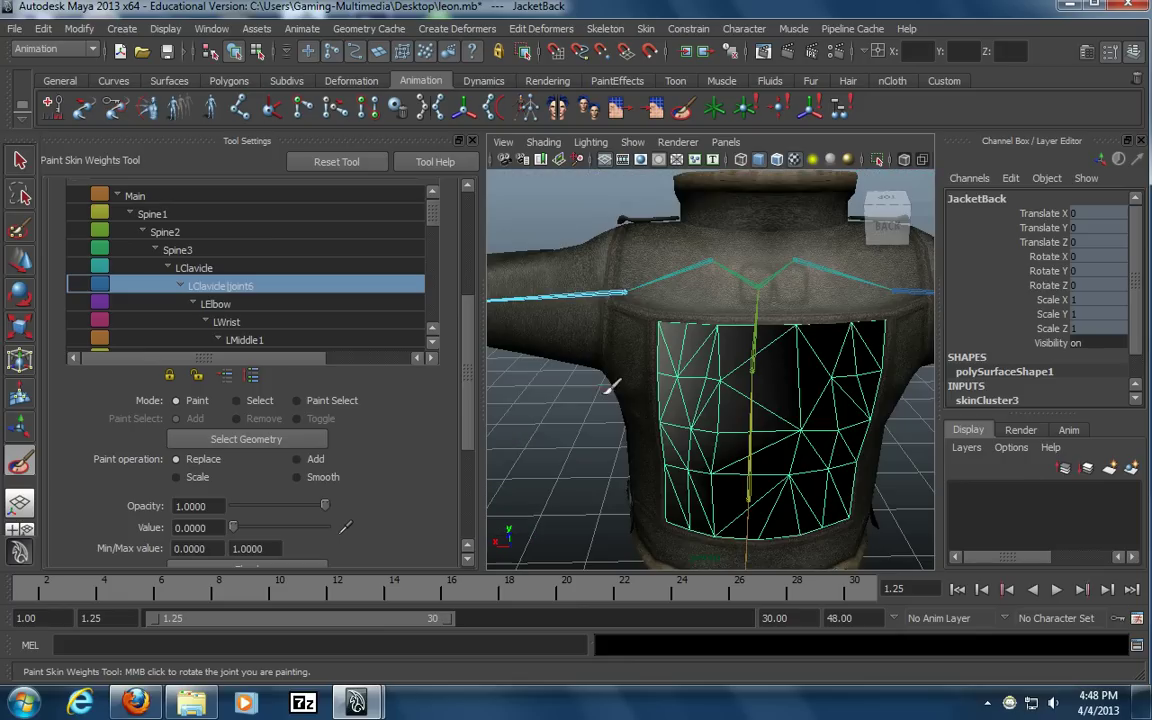
pyautogui.scroll(5, 428, 285)
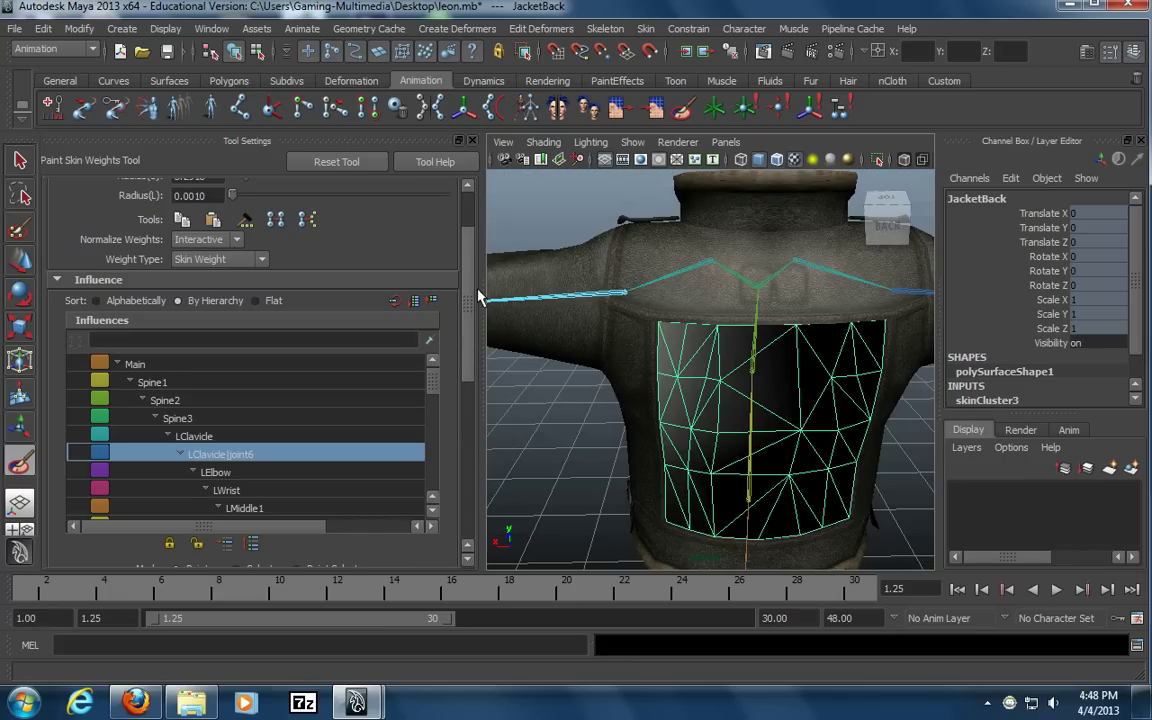
pyautogui.scroll(-3, 428, 285)
pyautogui.click(276, 341)
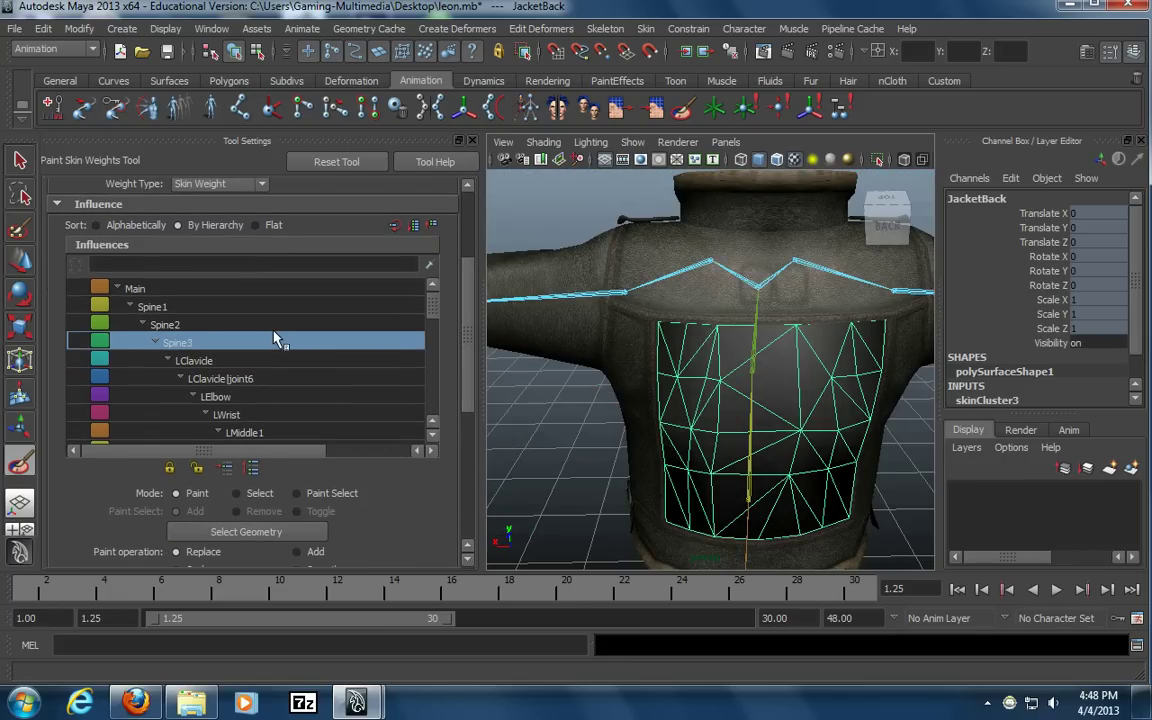
pyautogui.click(265, 359)
pyautogui.click(261, 376)
pyautogui.click(254, 395)
pyautogui.click(258, 380)
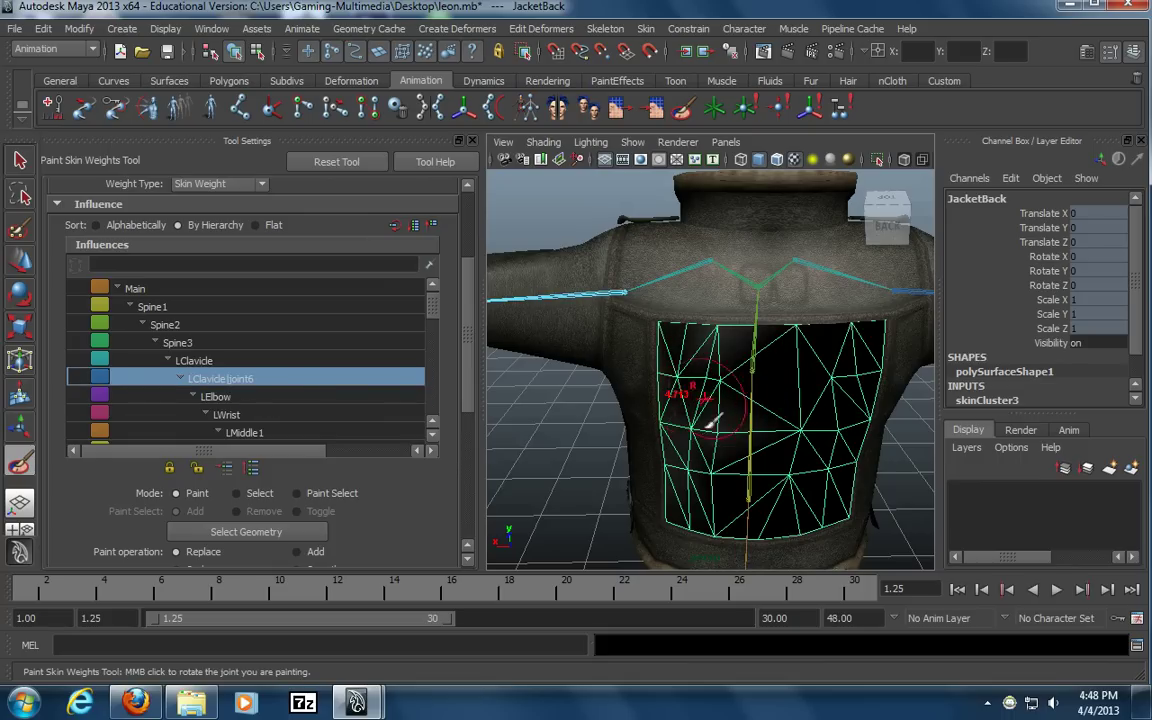
# Paint zero LClavide|joint6 weight over the back panel, check the LElbow influence on it, and leave the paint tool
pyautogui.moveTo(694, 386)
pyautogui.keyDown('alt'); pyautogui.mouseDown()
pyautogui.moveTo(725, 437)
pyautogui.moveTo(725, 427)
pyautogui.moveTo(689, 427)
pyautogui.moveTo(828, 373)
pyautogui.mouseUp(); pyautogui.keyUp('alt')
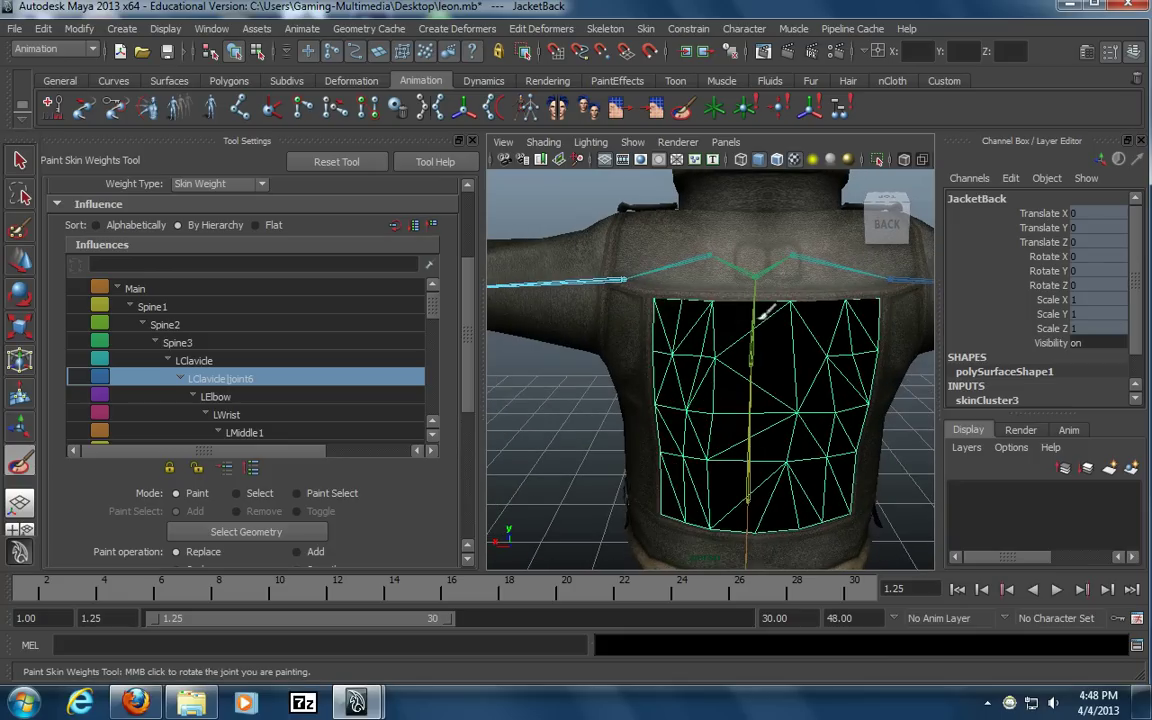
pyautogui.moveTo(680, 390)
pyautogui.keyDown('alt'); pyautogui.mouseDown()
pyautogui.moveTo(746, 424)
pyautogui.moveTo(800, 390)
pyautogui.mouseUp(); pyautogui.keyUp('alt')
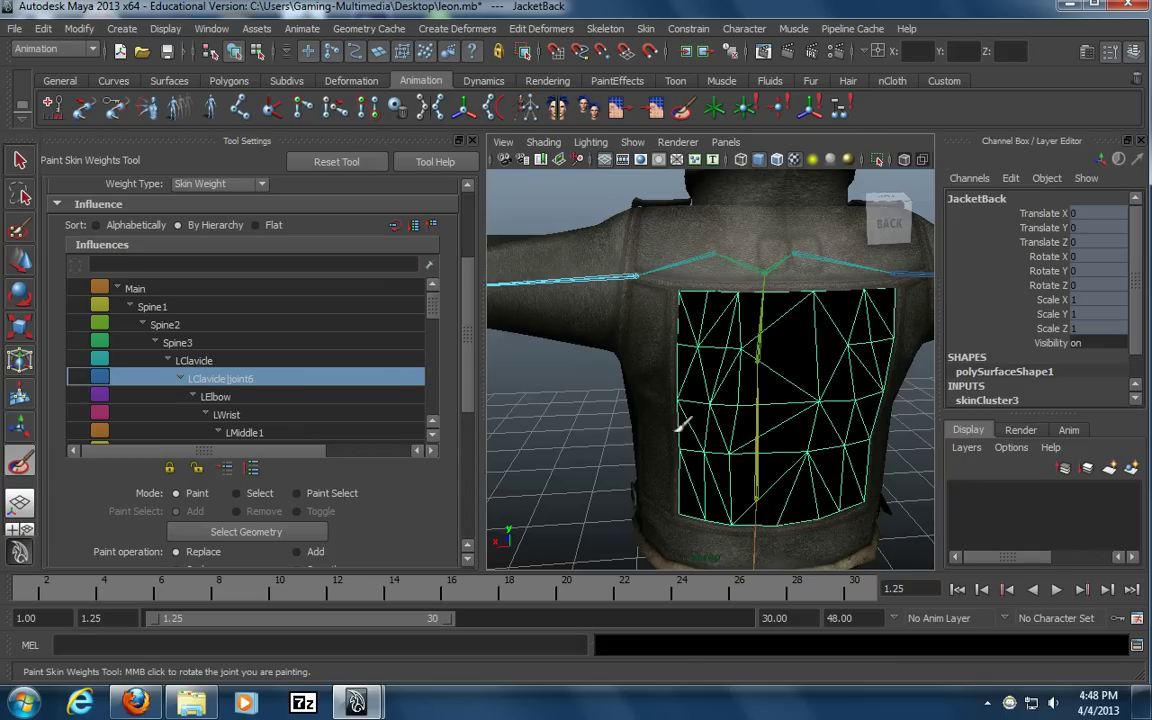
pyautogui.click(309, 397)
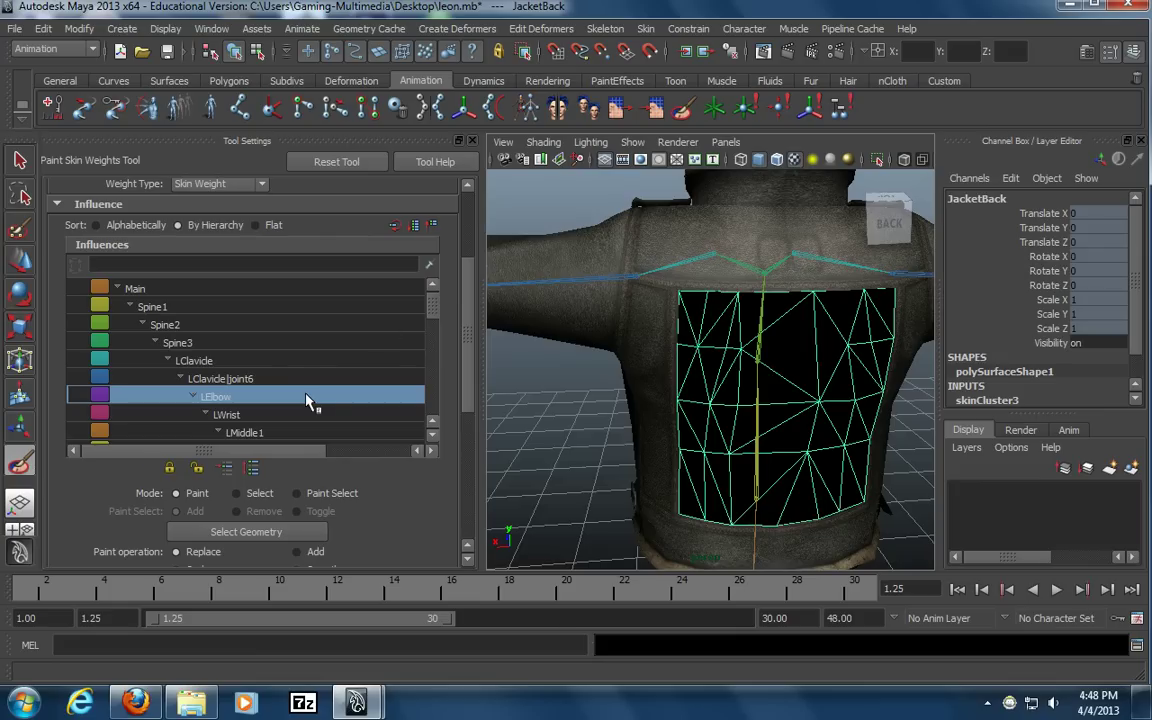
pyautogui.click(473, 141)
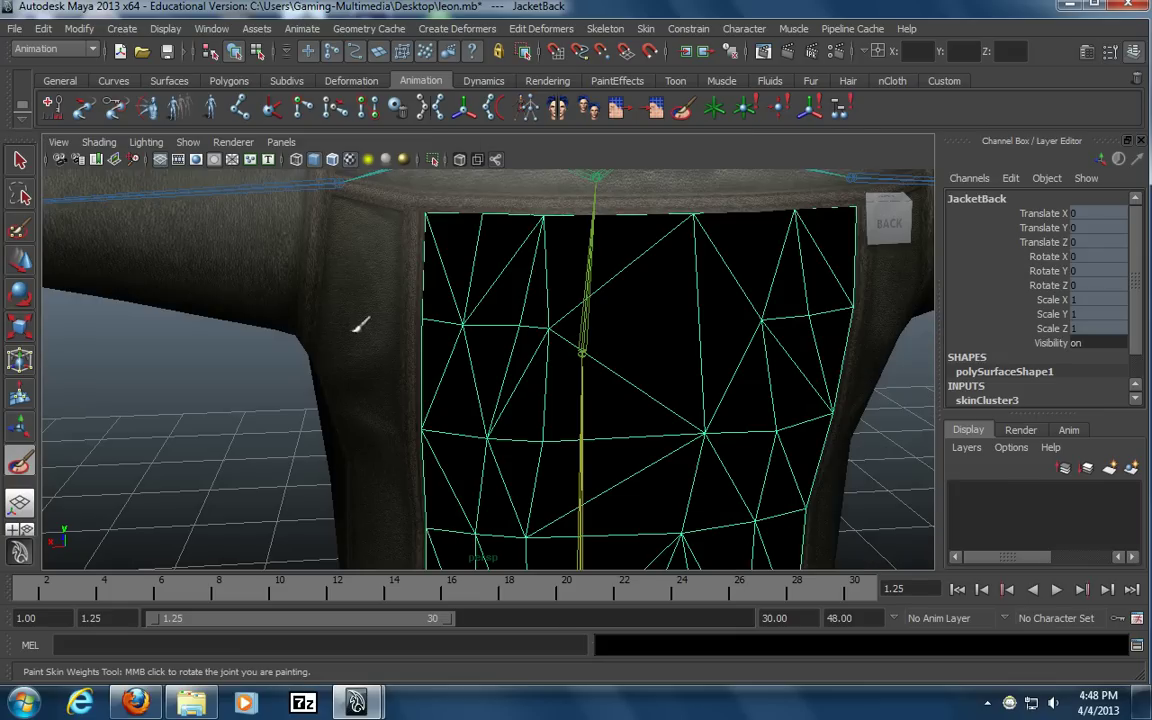
pyautogui.press('q')
pyautogui.moveTo(538, 289)
pyautogui.keyDown('alt'); pyautogui.mouseDown(button='right')
pyautogui.moveTo(411, 334)
pyautogui.moveTo(322, 275)
pyautogui.mouseUp(button='right'); pyautogui.keyUp('alt')
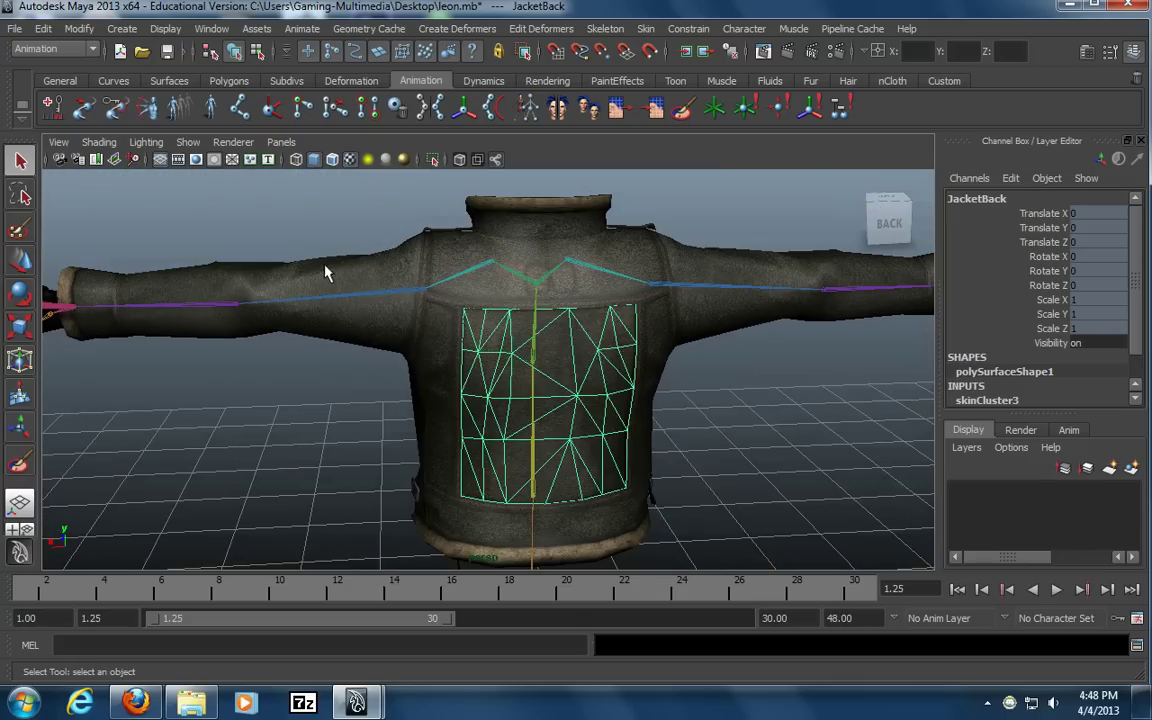
# Test the left shoulder deformation by rotating LClavide|joint6 on different axes, undoing each rotation
pyautogui.click(330, 293)
pyautogui.press('e')
pyautogui.moveTo(358, 298); pyautogui.dragTo(684, 339)
pyautogui.hotkey('ctrl', 'z')
pyautogui.moveTo(647, 295); pyautogui.dragTo(740, 265)
pyautogui.hotkey('ctrl', 'z')
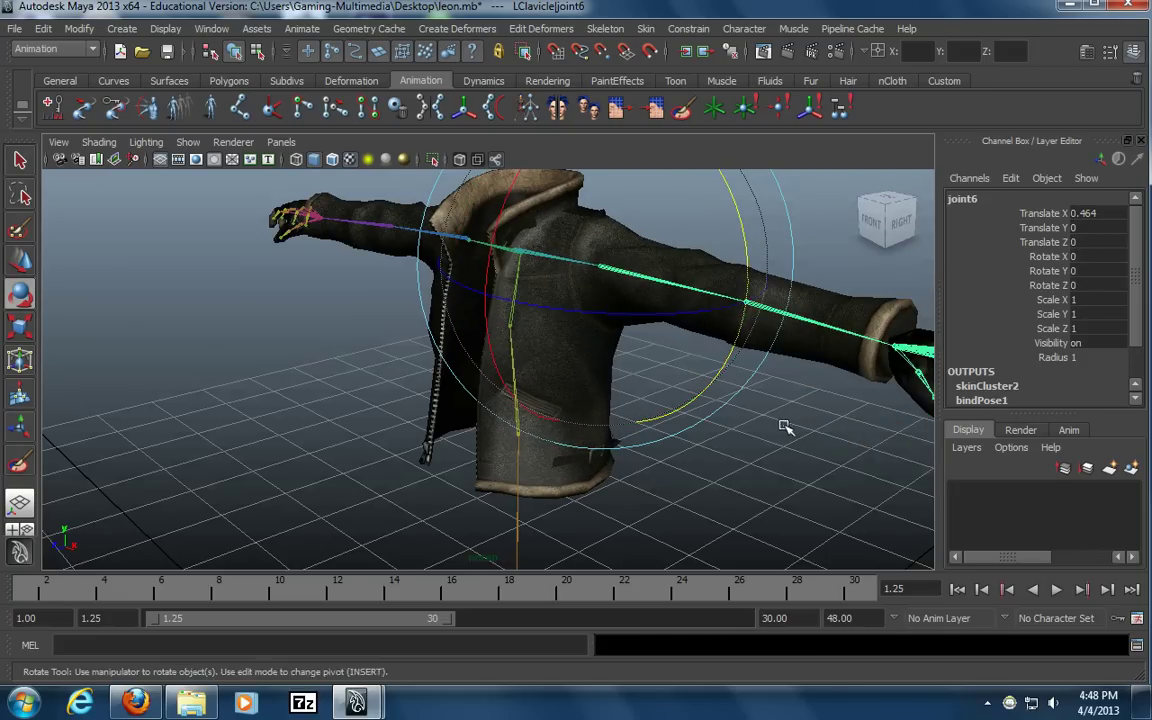
# Test the left sleeve deformation by rotating the LElbow joint, and undo the rotation
pyautogui.press('Down')
pyautogui.moveTo(764, 350); pyautogui.dragTo(581, 319)
pyautogui.hotkey('ctrl', 'z')
pyautogui.keyDown('alt'); pyautogui.moveTo(492, 379); pyautogui.dragTo(578, 364); pyautogui.keyUp('alt')
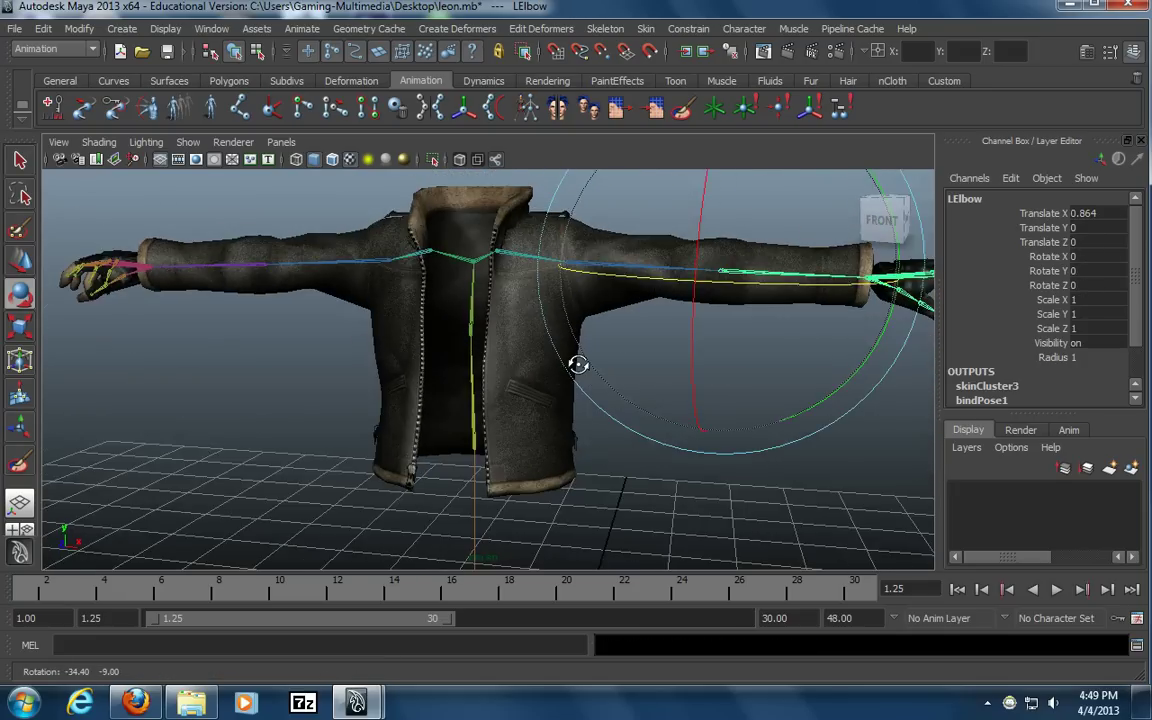
# Save the scene and clear the joint selection
pyautogui.click(805, 471)
pyautogui.scroll(-4, 620, 440)
pyautogui.hotkey('ctrl', 'z')
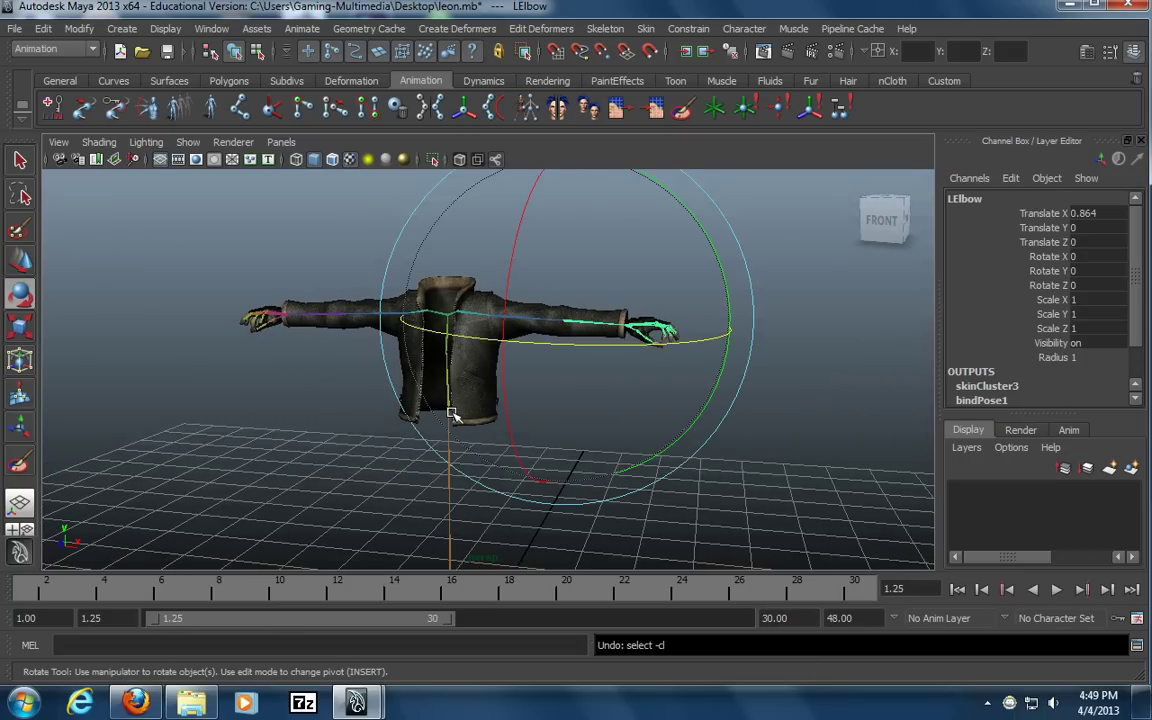
pyautogui.hotkey('ctrl', 's')
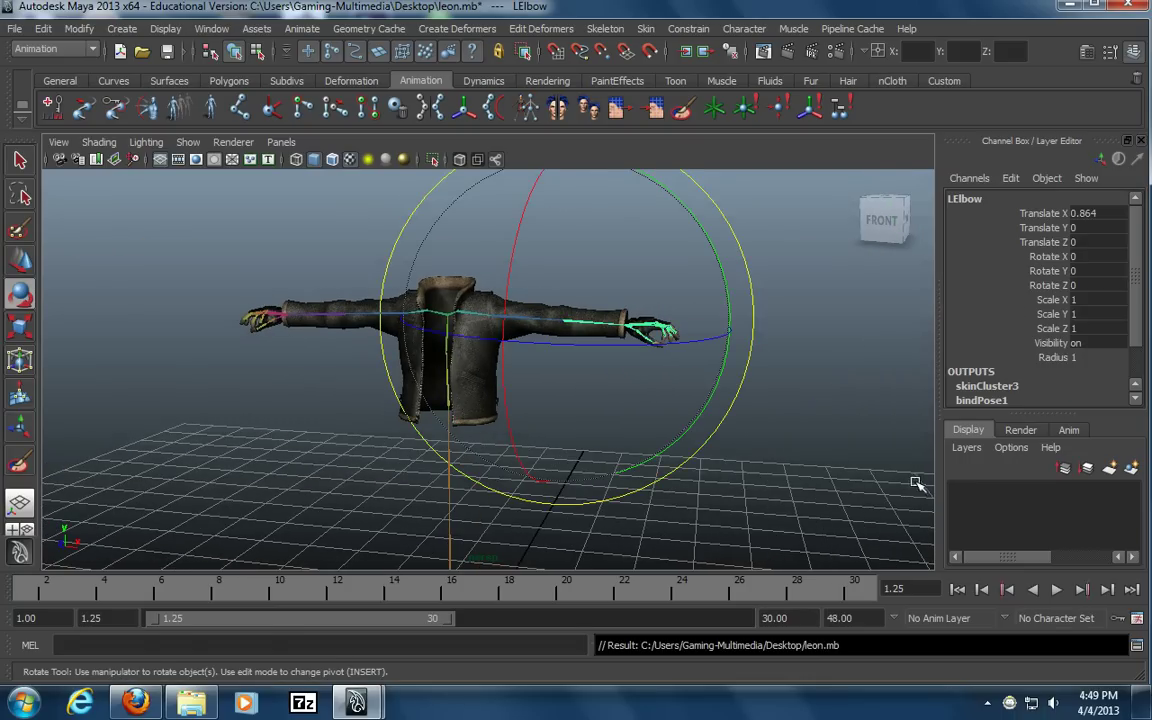
pyautogui.click(798, 429)
pyautogui.click(987, 703)
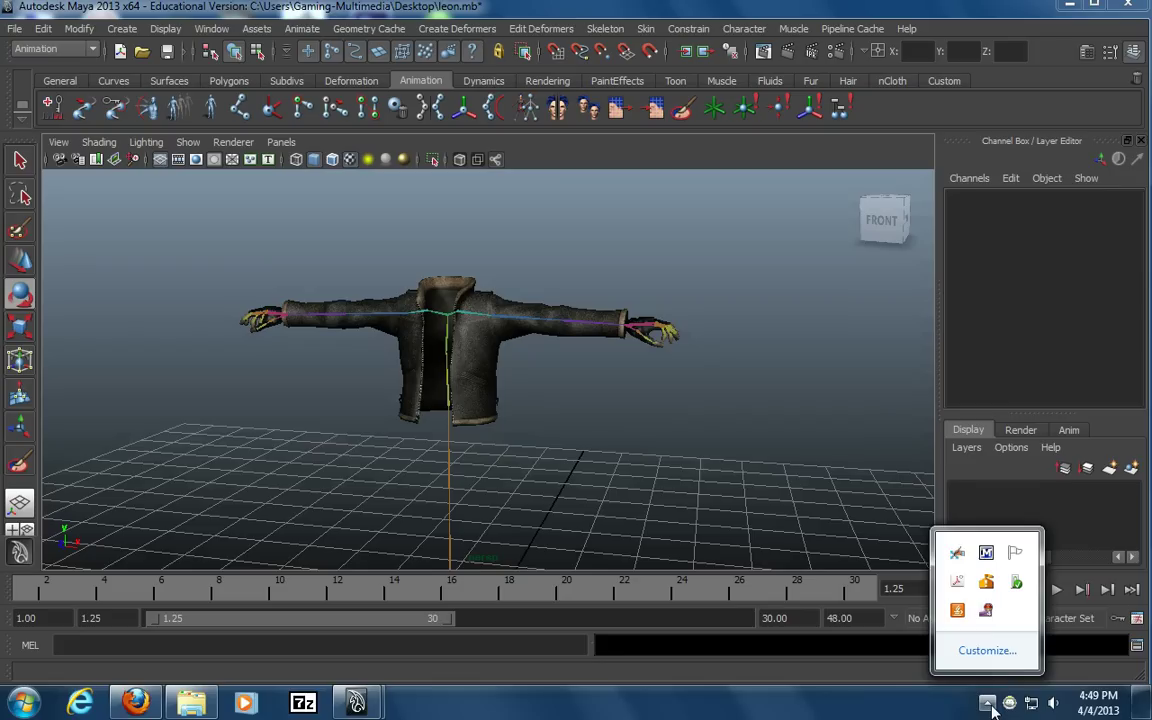
pyautogui.rightClick(985, 610)
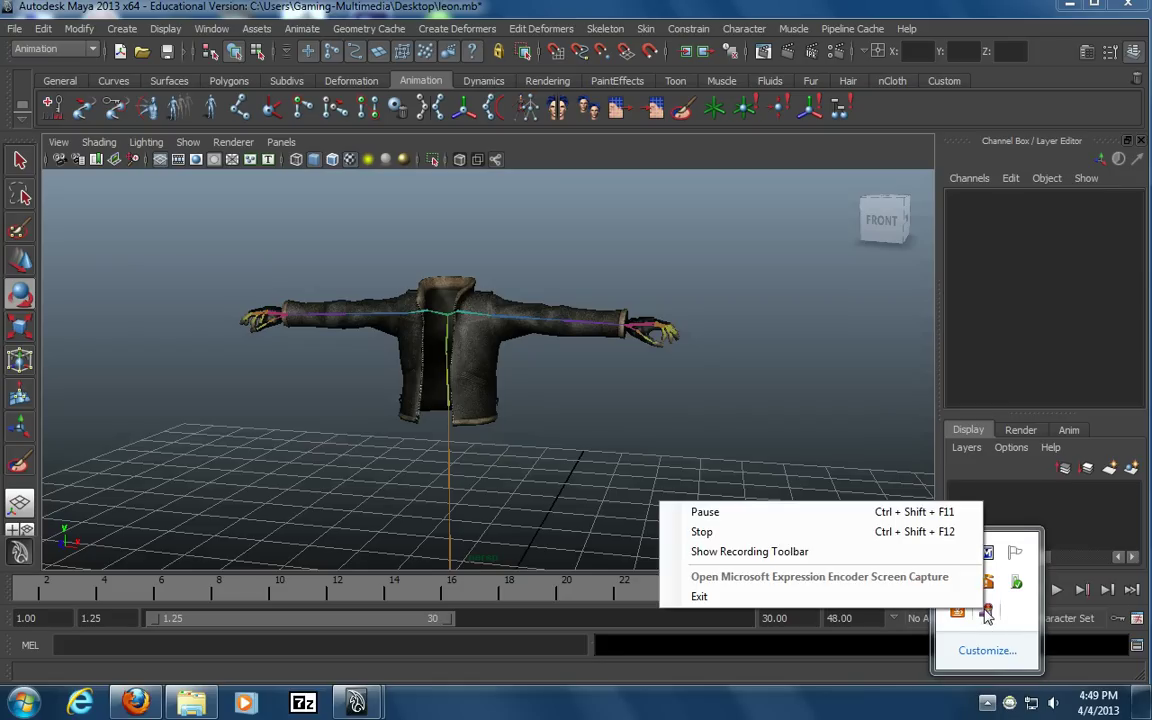
pyautogui.click(757, 522)
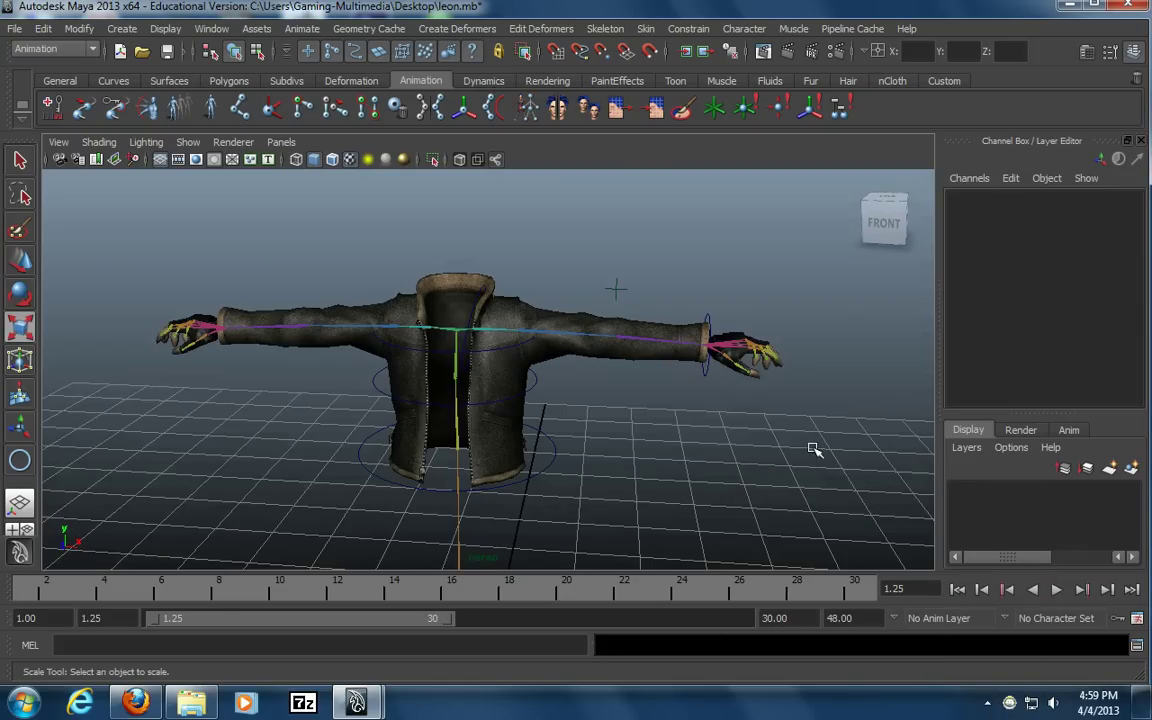
# Select the NURBS control circles around the jacket's chest, waist, hem, collar and left wrist together
pyautogui.keyDown('alt'); pyautogui.moveTo(815, 450); pyautogui.dragTo(758, 460); pyautogui.keyUp('alt')
pyautogui.keyDown('alt'); pyautogui.moveTo(548, 401); pyautogui.dragTo(514, 399); pyautogui.keyUp('alt')
pyautogui.click(358, 328)
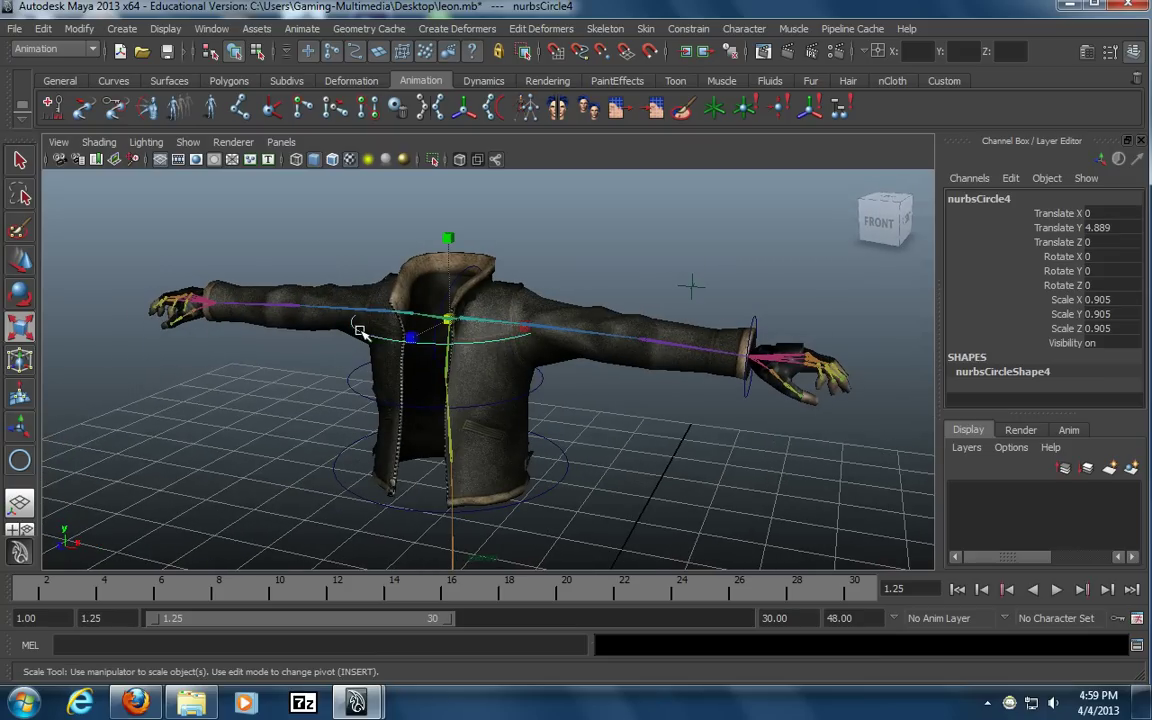
pyautogui.keyDown('shift'); pyautogui.click(345, 385); pyautogui.keyUp('shift')
pyautogui.keyDown('shift'); pyautogui.click(334, 462); pyautogui.keyUp('shift')
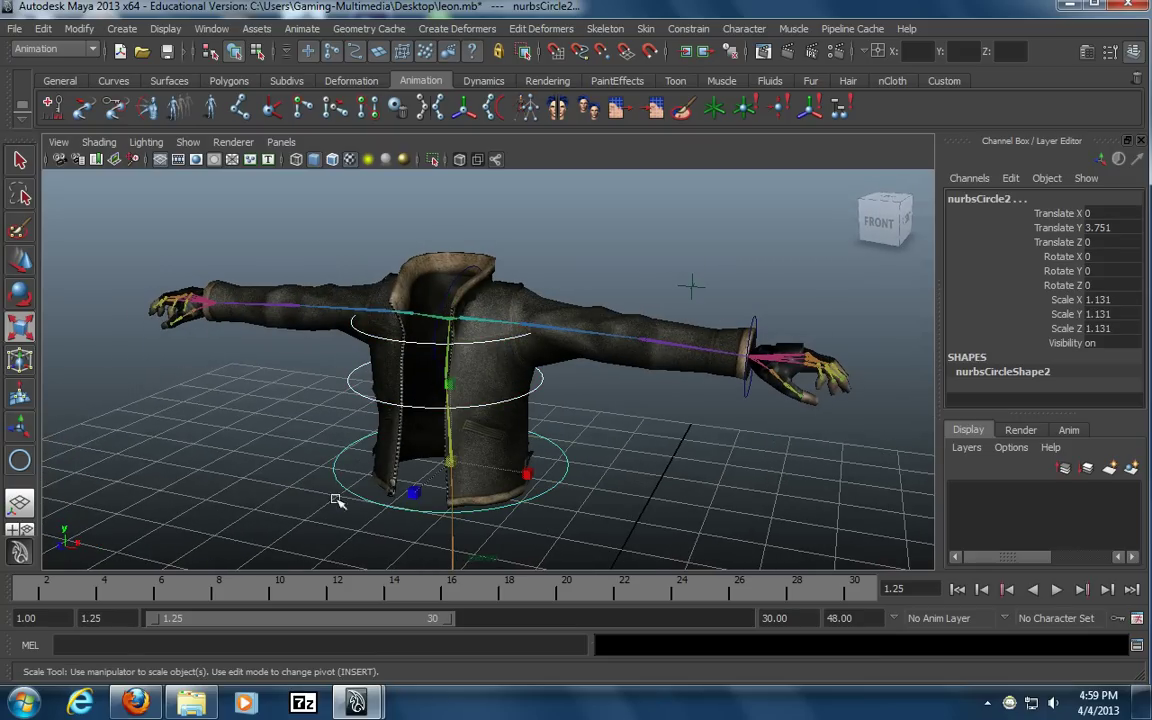
pyautogui.keyDown('shift'); pyautogui.click(455, 277); pyautogui.keyUp('shift')
pyautogui.keyDown('shift'); pyautogui.click(751, 390); pyautogui.keyUp('shift')
# Examine how the selected control circles sit around the torso, collar and left wrist, with the curve creation tools shown
pyautogui.moveTo(641, 419)
pyautogui.keyDown('alt'); pyautogui.mouseDown()
pyautogui.moveTo(599, 419)
pyautogui.moveTo(625, 417)
pyautogui.mouseUp(); pyautogui.keyUp('alt')
pyautogui.keyDown('alt'); pyautogui.moveTo(535, 448); pyautogui.dragTo(590, 430); pyautogui.keyUp('alt')
pyautogui.keyDown('alt'); pyautogui.moveTo(518, 443); pyautogui.dragTo(553, 407, button='right'); pyautogui.keyUp('alt')
pyautogui.keyDown('alt'); pyautogui.moveTo(807, 442); pyautogui.dragTo(679, 441, button='right'); pyautogui.keyUp('alt')
pyautogui.keyDown('alt'); pyautogui.moveTo(680, 441); pyautogui.dragTo(645, 450); pyautogui.keyUp('alt')
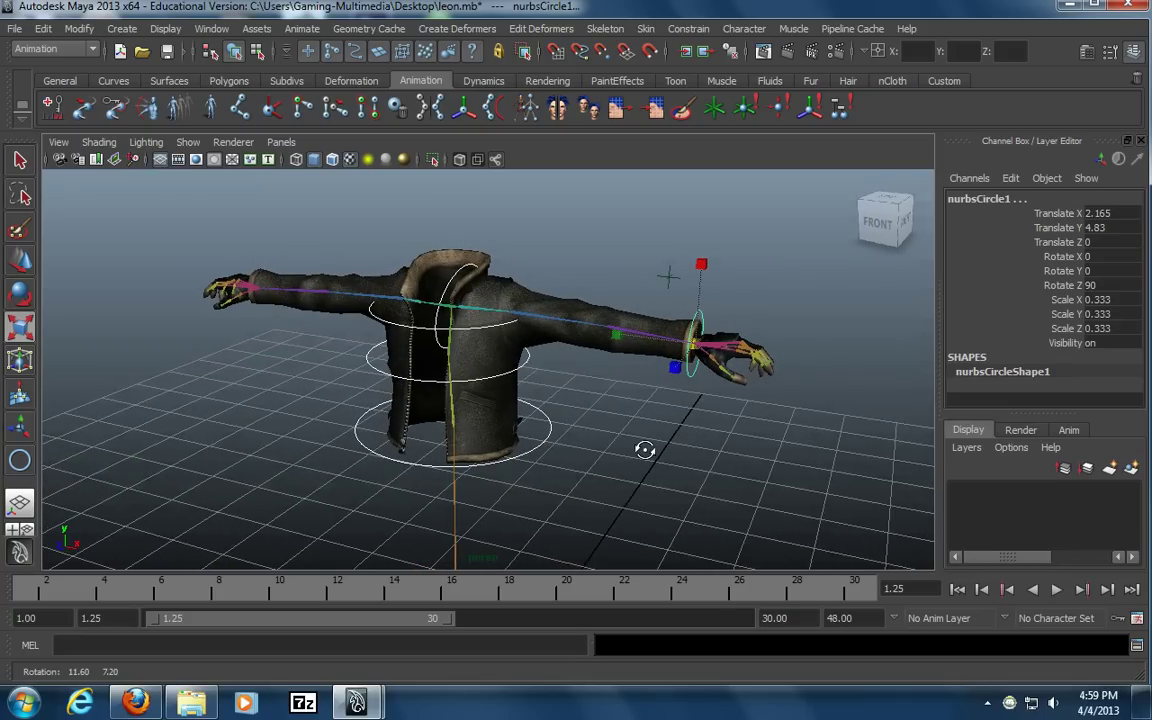
pyautogui.keyDown('alt'); pyautogui.moveTo(645, 450); pyautogui.dragTo(674, 453, button='right'); pyautogui.keyUp('alt')
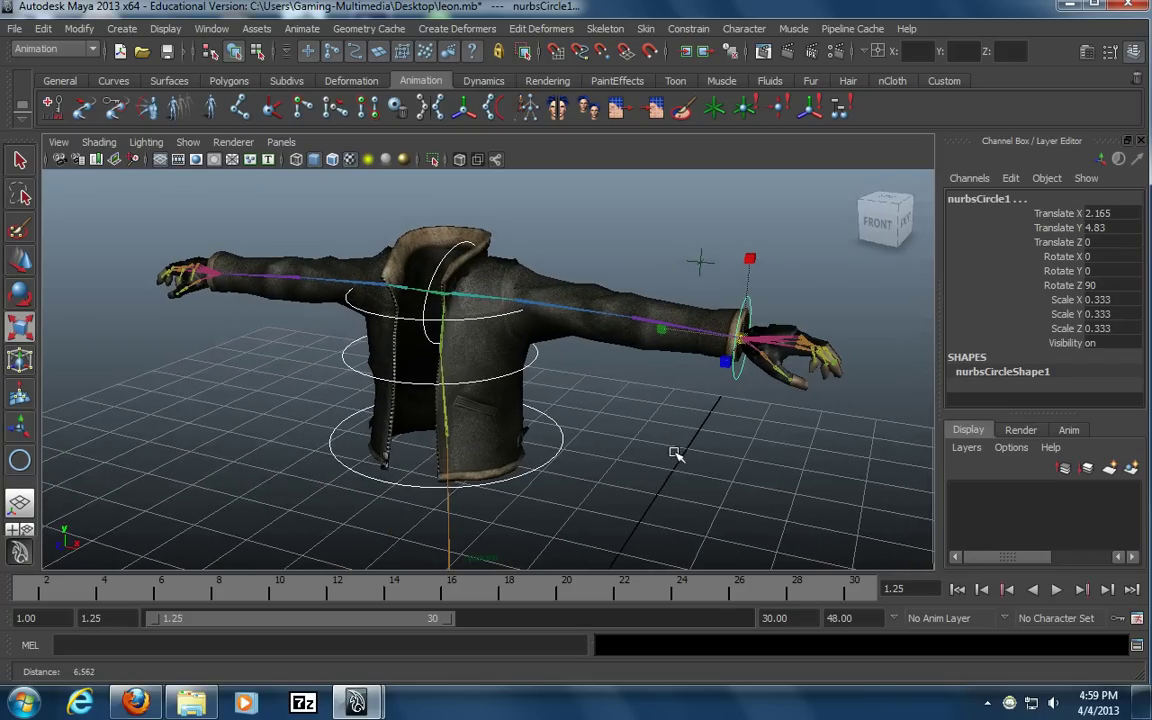
pyautogui.click(113, 80)
pyautogui.press('r')
pyautogui.keyDown('alt'); pyautogui.moveTo(365, 418); pyautogui.dragTo(467, 458); pyautogui.keyUp('alt')
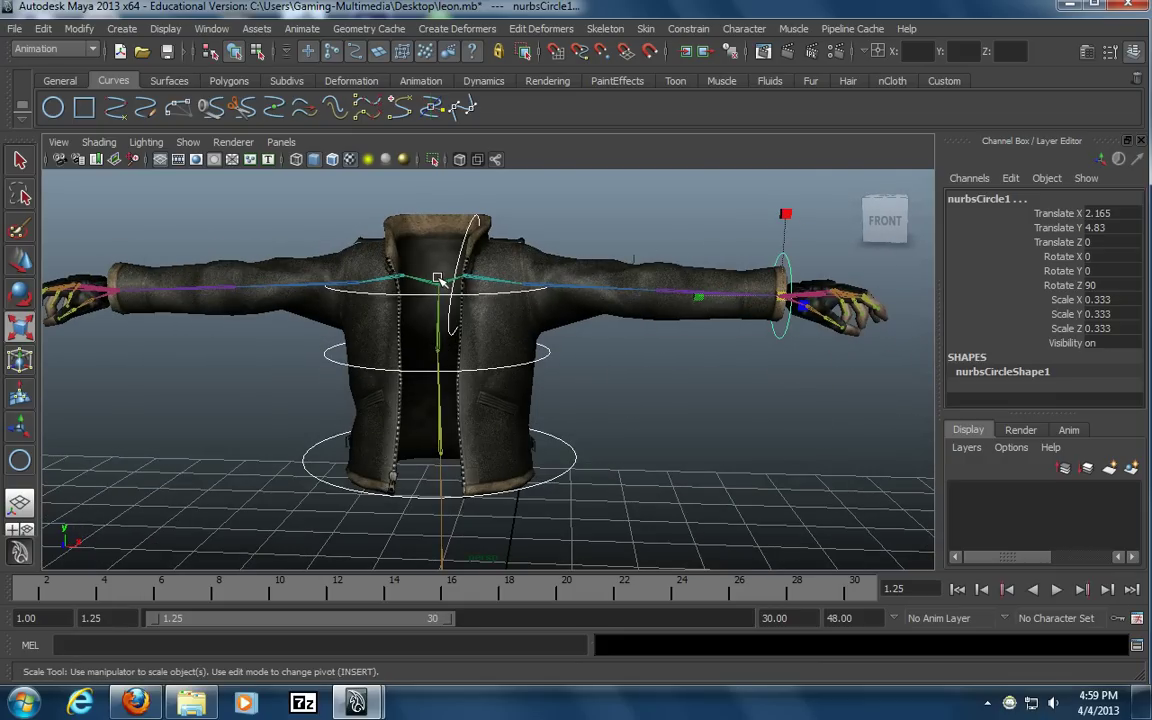
pyautogui.keyDown('alt'); pyautogui.moveTo(700, 304); pyautogui.dragTo(595, 290); pyautogui.keyUp('alt')
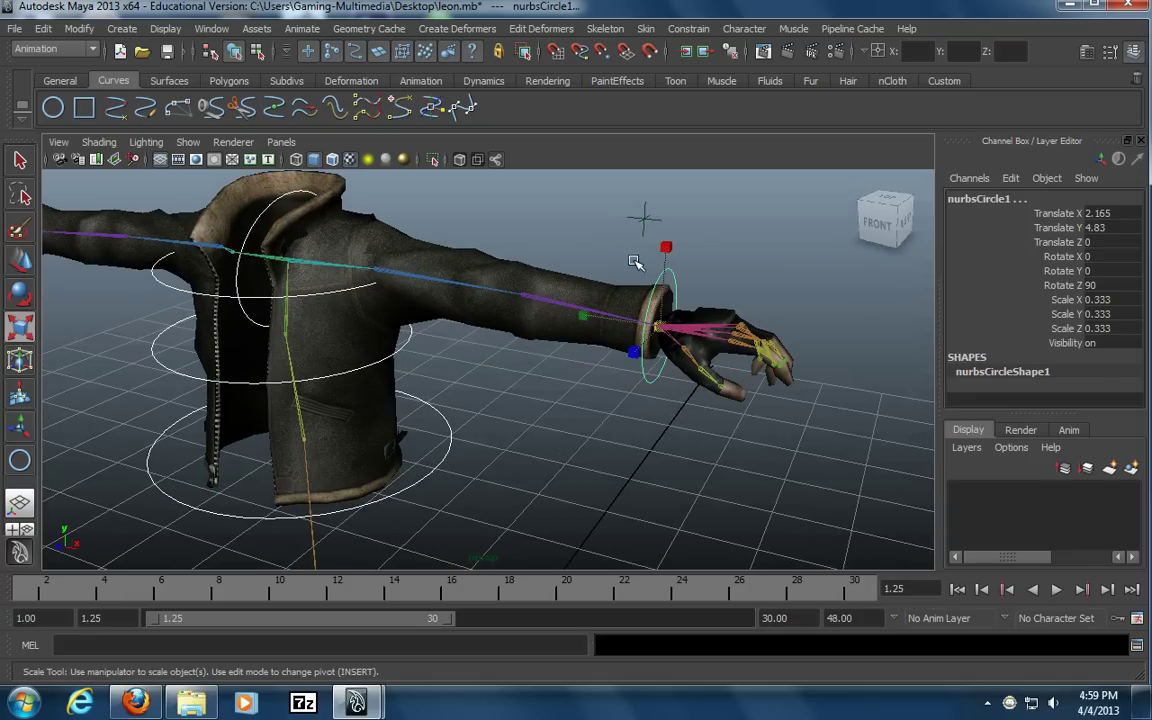
pyautogui.keyDown('alt'); pyautogui.moveTo(426, 364); pyautogui.dragTo(496, 406); pyautogui.keyUp('alt')
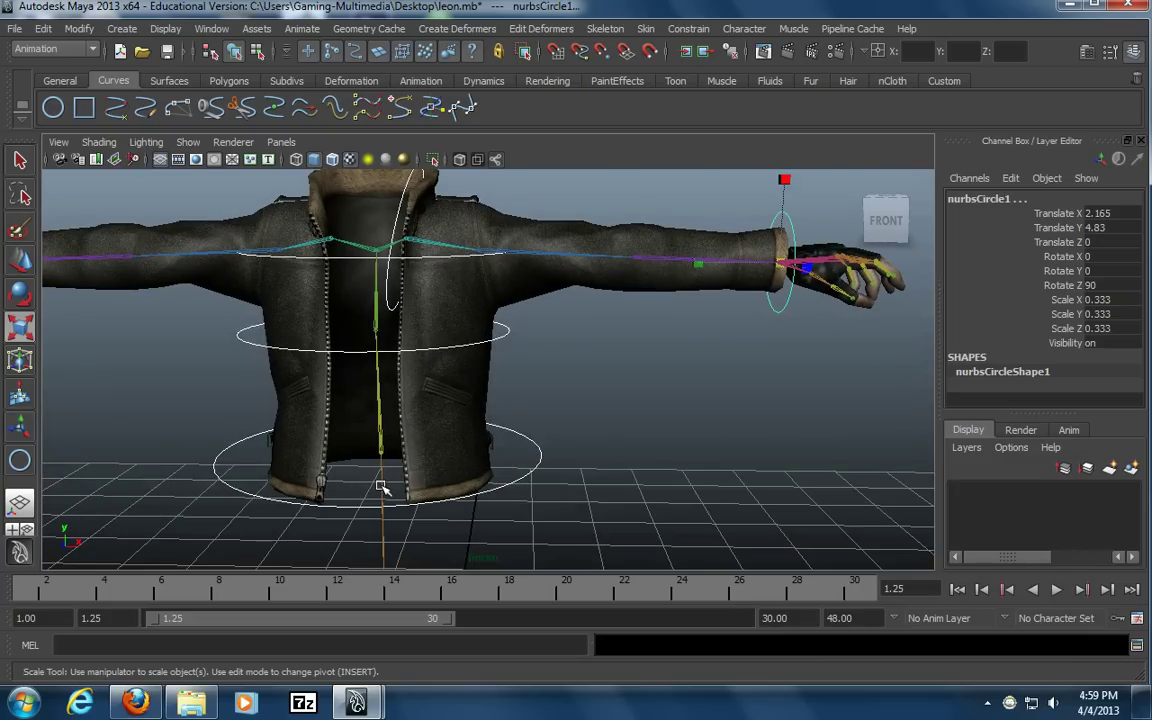
pyautogui.keyDown('alt'); pyautogui.moveTo(381, 486); pyautogui.dragTo(484, 396); pyautogui.keyUp('alt')
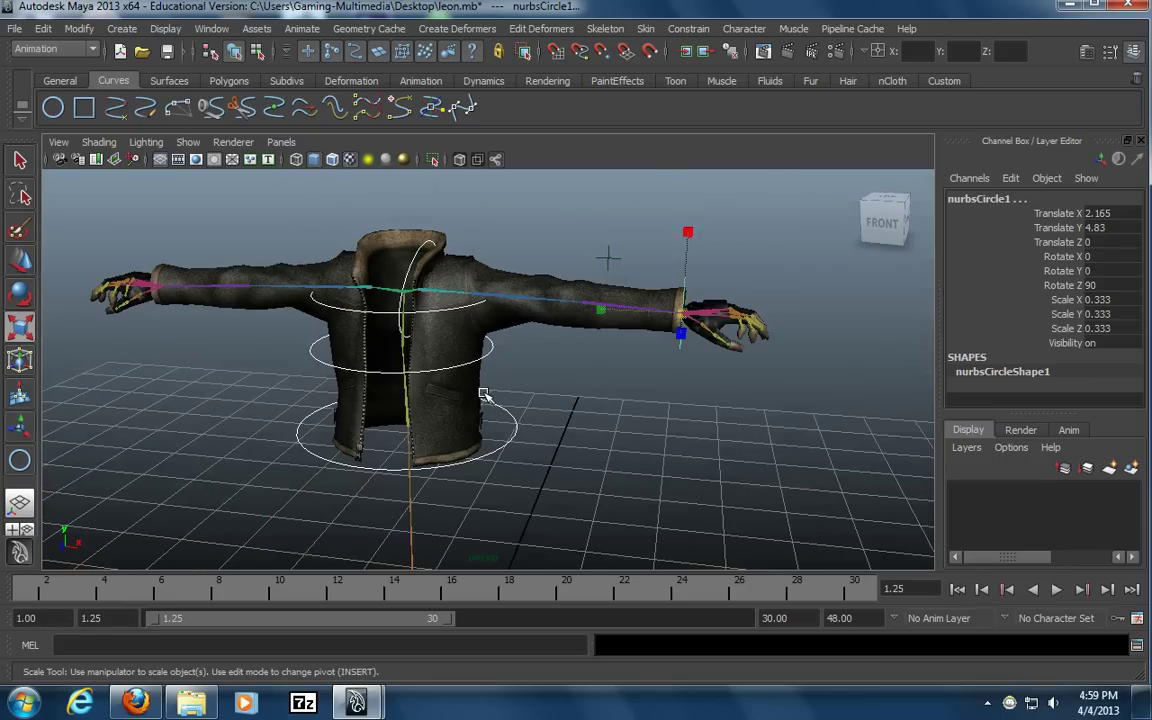
pyautogui.keyDown('alt'); pyautogui.moveTo(372, 355); pyautogui.dragTo(404, 428, button='middle'); pyautogui.keyUp('alt')
pyautogui.keyDown('alt'); pyautogui.moveTo(404, 428); pyautogui.dragTo(538, 422, button='right'); pyautogui.keyUp('alt')
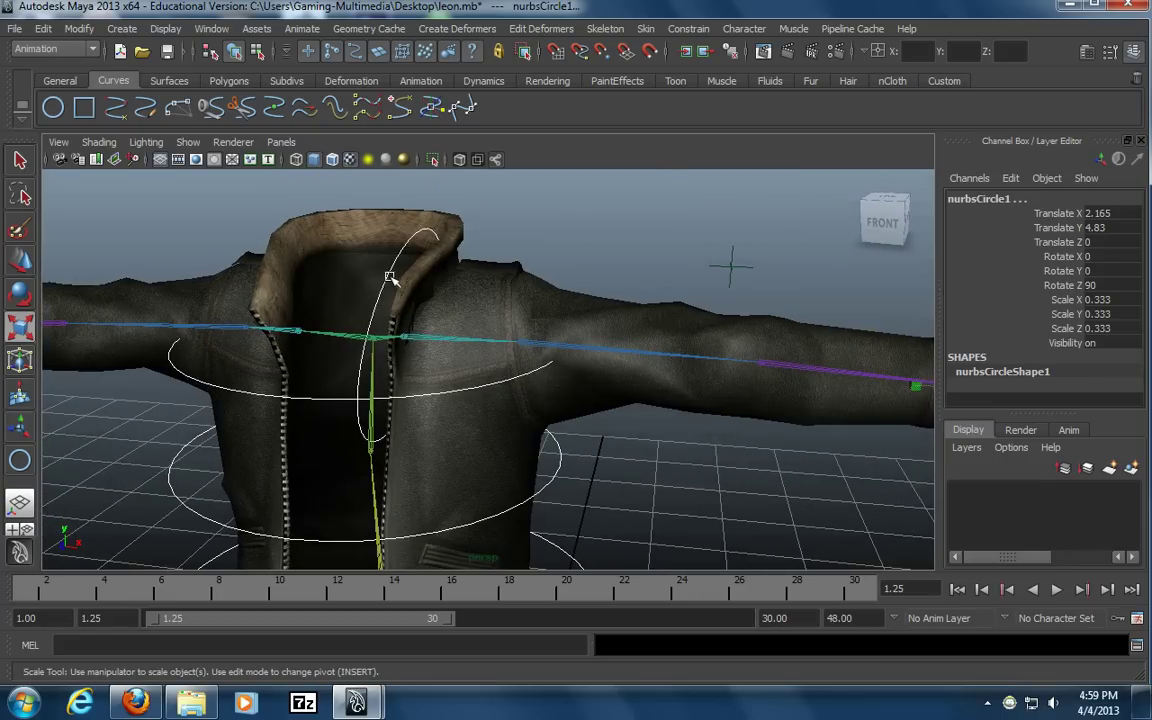
pyautogui.keyDown('alt'); pyautogui.moveTo(379, 298); pyautogui.dragTo(410, 295); pyautogui.keyUp('alt')
pyautogui.keyDown('alt'); pyautogui.moveTo(467, 352); pyautogui.dragTo(330, 335, button='right'); pyautogui.keyUp('alt')
pyautogui.keyDown('alt'); pyautogui.moveTo(492, 392); pyautogui.dragTo(483, 377, button='middle'); pyautogui.keyUp('alt')
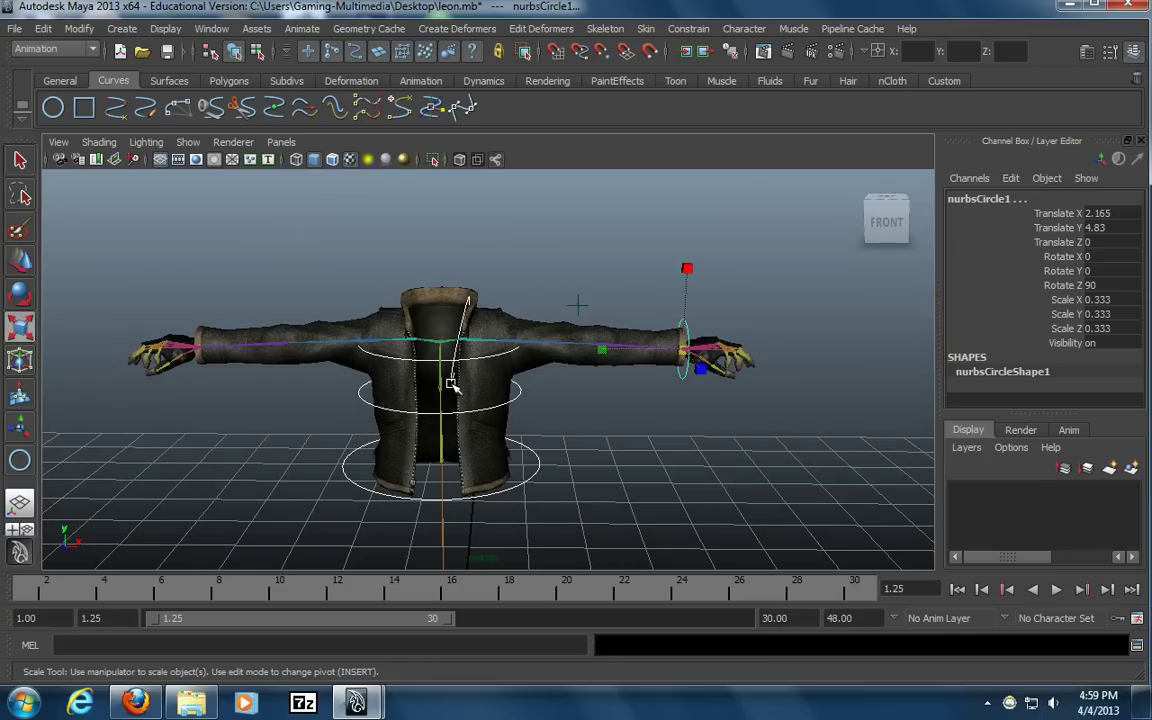
pyautogui.click(987, 703)
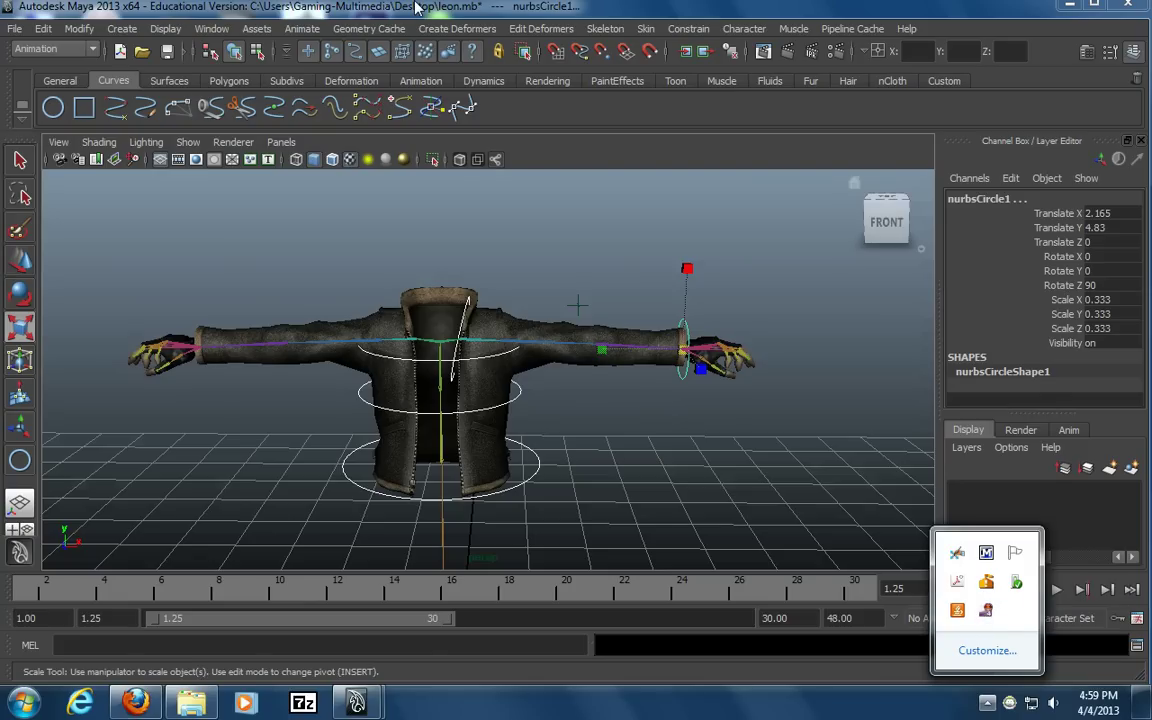
pyautogui.click(415, 7)
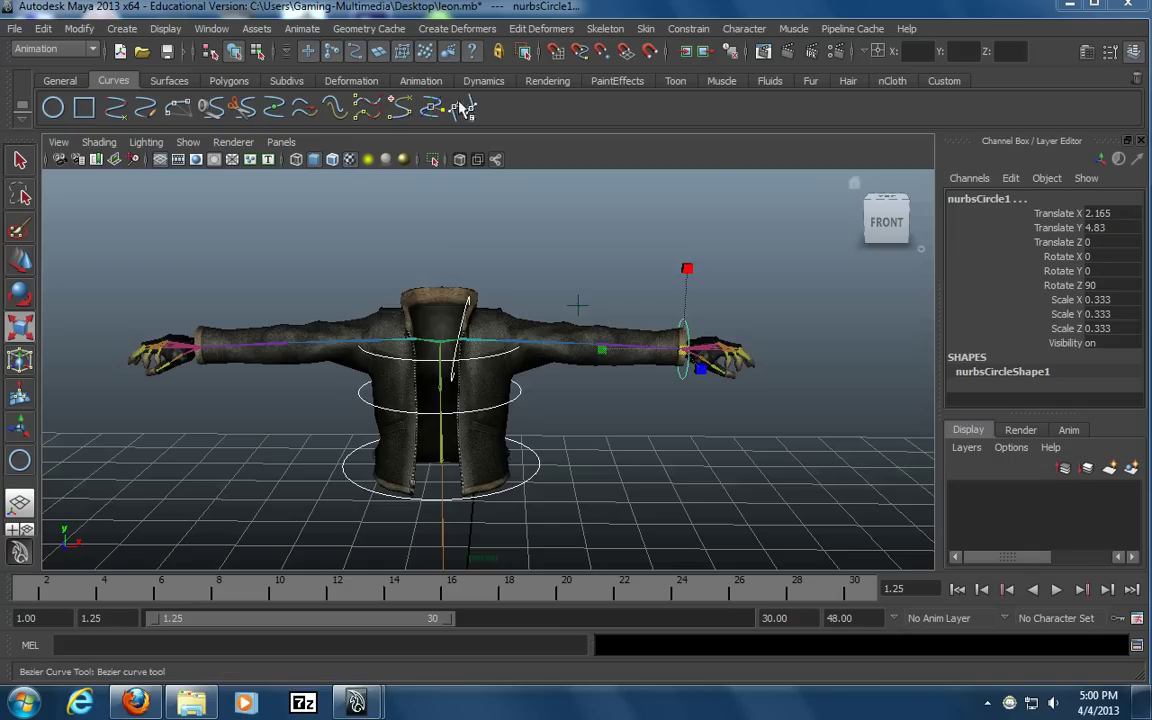
# Switch to the Show Manipulator Tool and deselect all the control circles
pyautogui.keyDown('alt'); pyautogui.moveTo(622, 433); pyautogui.dragTo(666, 484); pyautogui.keyUp('alt')
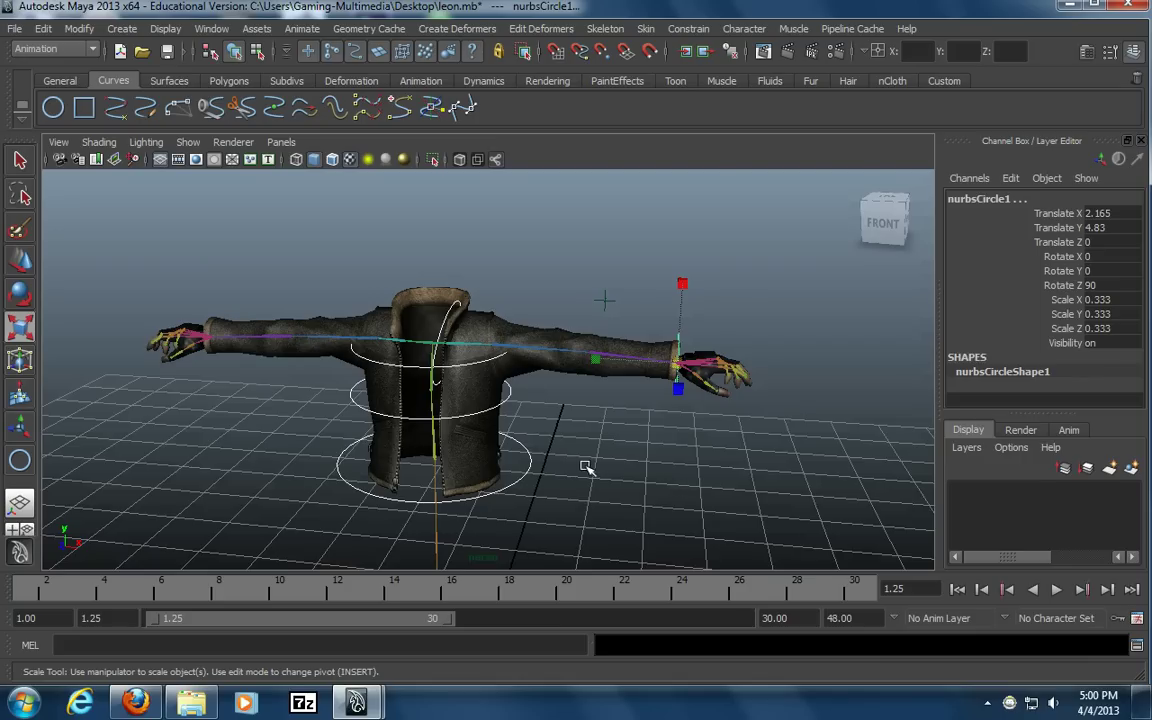
pyautogui.press('t')
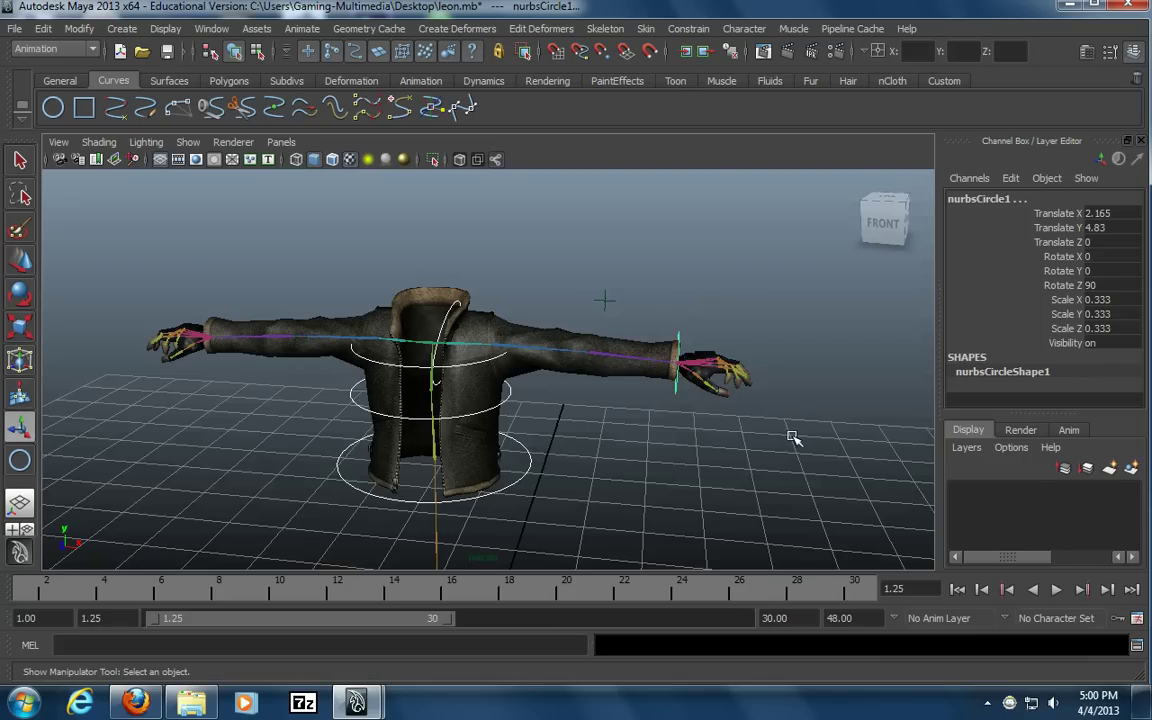
pyautogui.keyDown('alt'); pyautogui.moveTo(782, 453); pyautogui.dragTo(730, 465); pyautogui.keyUp('alt')
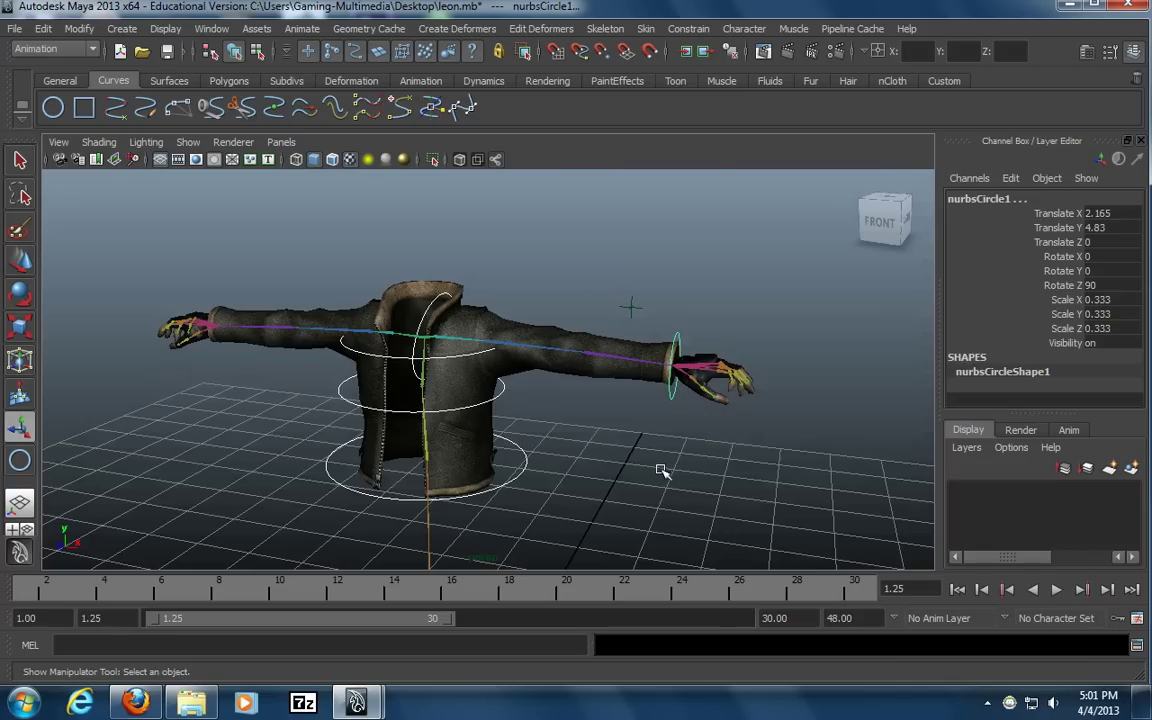
pyautogui.click(519, 469)
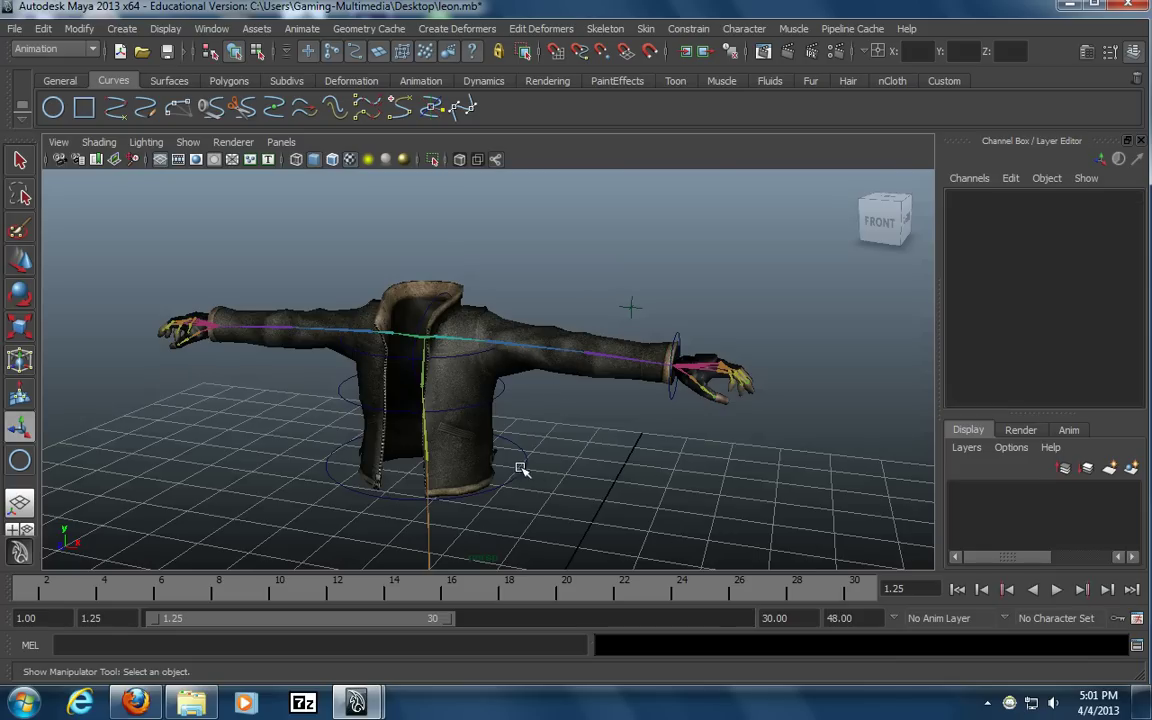
# Delete the control circles around the jacket's hem and waist
pyautogui.click(525, 468)
pyautogui.keyDown('shift'); pyautogui.click(501, 391); pyautogui.keyUp('shift')
pyautogui.press('Delete')
# Create a new NURBS circle on the grid and raise it to the jacket's hem at about Translate Y 3.751
pyautogui.click(53, 107)
pyautogui.scroll(-2, 380, 345)
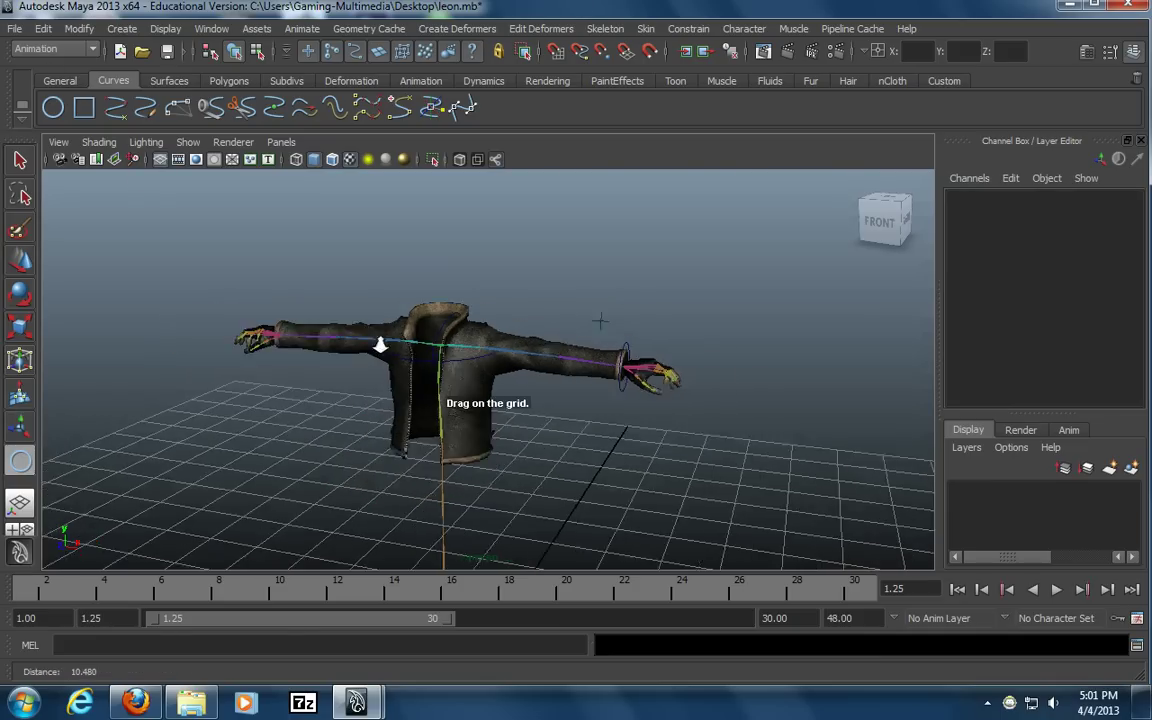
pyautogui.keyDown('alt'); pyautogui.moveTo(380, 345); pyautogui.dragTo(340, 348, button='right'); pyautogui.keyUp('alt')
pyautogui.keyDown('alt'); pyautogui.moveTo(496, 481); pyautogui.dragTo(447, 383, button='middle'); pyautogui.keyUp('alt')
pyautogui.keyDown('alt'); pyautogui.moveTo(545, 458); pyautogui.dragTo(489, 329, button='middle'); pyautogui.keyUp('alt')
pyautogui.moveTo(489, 329)
pyautogui.keyDown('alt'); pyautogui.mouseDown()
pyautogui.moveTo(478, 455)
pyautogui.moveTo(501, 463)
pyautogui.mouseUp(); pyautogui.keyUp('alt')
pyautogui.press('w')
pyautogui.keyDown('alt'); pyautogui.moveTo(432, 376); pyautogui.dragTo(494, 447, button='middle'); pyautogui.keyUp('alt')
pyautogui.moveTo(529, 499); pyautogui.dragTo(427, 326)
pyautogui.keyDown('alt'); pyautogui.moveTo(273, 357); pyautogui.dragTo(304, 389, button='middle'); pyautogui.keyUp('alt')
pyautogui.keyDown('alt'); pyautogui.moveTo(306, 389); pyautogui.dragTo(540, 358, button='right'); pyautogui.keyUp('alt')
pyautogui.keyDown('alt'); pyautogui.moveTo(540, 357); pyautogui.dragTo(617, 380); pyautogui.keyUp('alt')
pyautogui.moveTo(527, 358); pyautogui.dragTo(432, 292)
# Scale the new hem circle uniformly to about 0.709 so it fits closely around the jacket's lower edge
pyautogui.keyDown('alt'); pyautogui.moveTo(795, 390); pyautogui.dragTo(550, 386, button='right'); pyautogui.keyUp('alt')
pyautogui.press('e')
pyautogui.press('r')
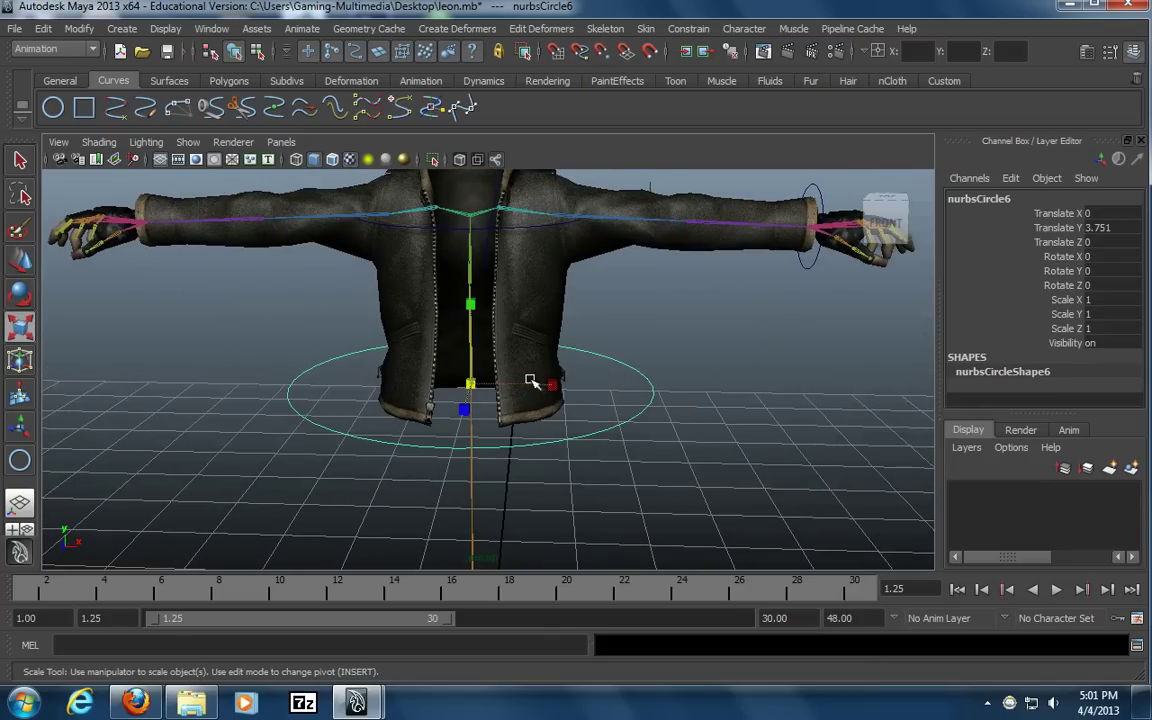
pyautogui.moveTo(473, 387); pyautogui.dragTo(400, 422)
# Duplicate the hem circle, move the copy up to the jacket's waist and scale it down slightly
pyautogui.hotkey('ctrl', 'd')
pyautogui.press('w')
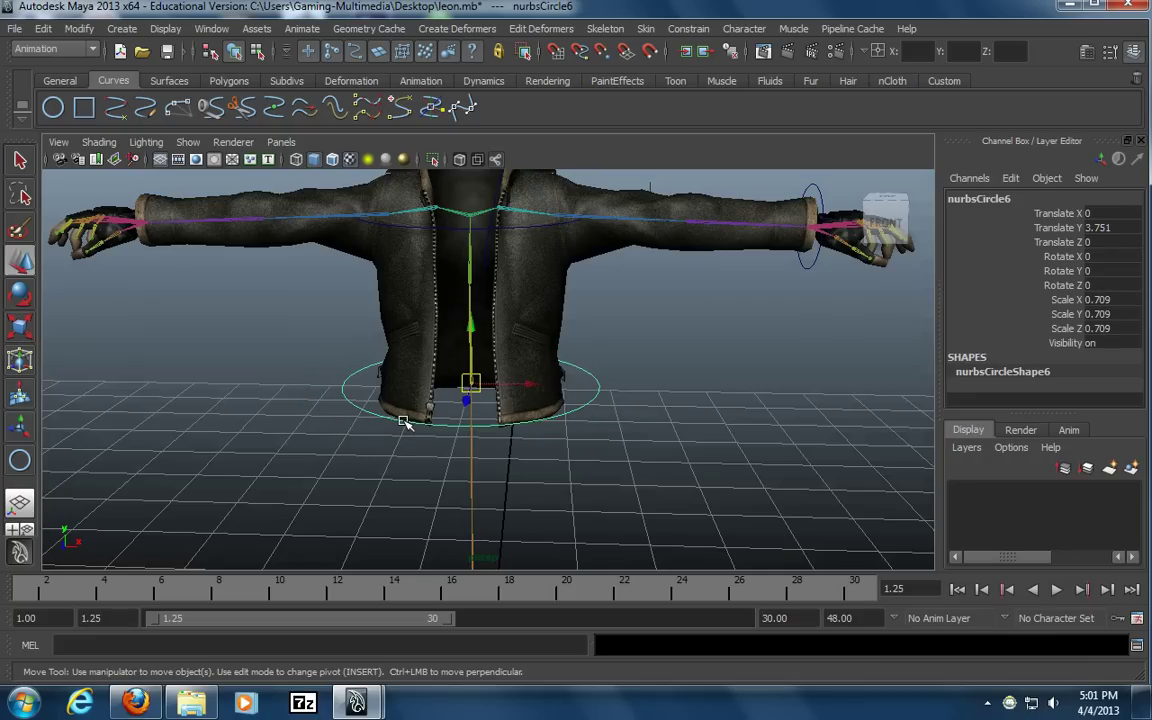
pyautogui.moveTo(463, 393); pyautogui.dragTo(545, 411)
pyautogui.press('r')
pyautogui.moveTo(414, 355); pyautogui.dragTo(383, 357)
# Delete the existing locator behind the left arm
pyautogui.keyDown('alt'); pyautogui.moveTo(739, 392); pyautogui.dragTo(729, 392); pyautogui.keyUp('alt')
pyautogui.keyDown('alt'); pyautogui.moveTo(729, 392); pyautogui.dragTo(660, 391, button='right'); pyautogui.keyUp('alt')
pyautogui.keyDown('alt'); pyautogui.moveTo(660, 391); pyautogui.dragTo(610, 365); pyautogui.keyUp('alt')
pyautogui.click(635, 292)
pyautogui.press('Delete')
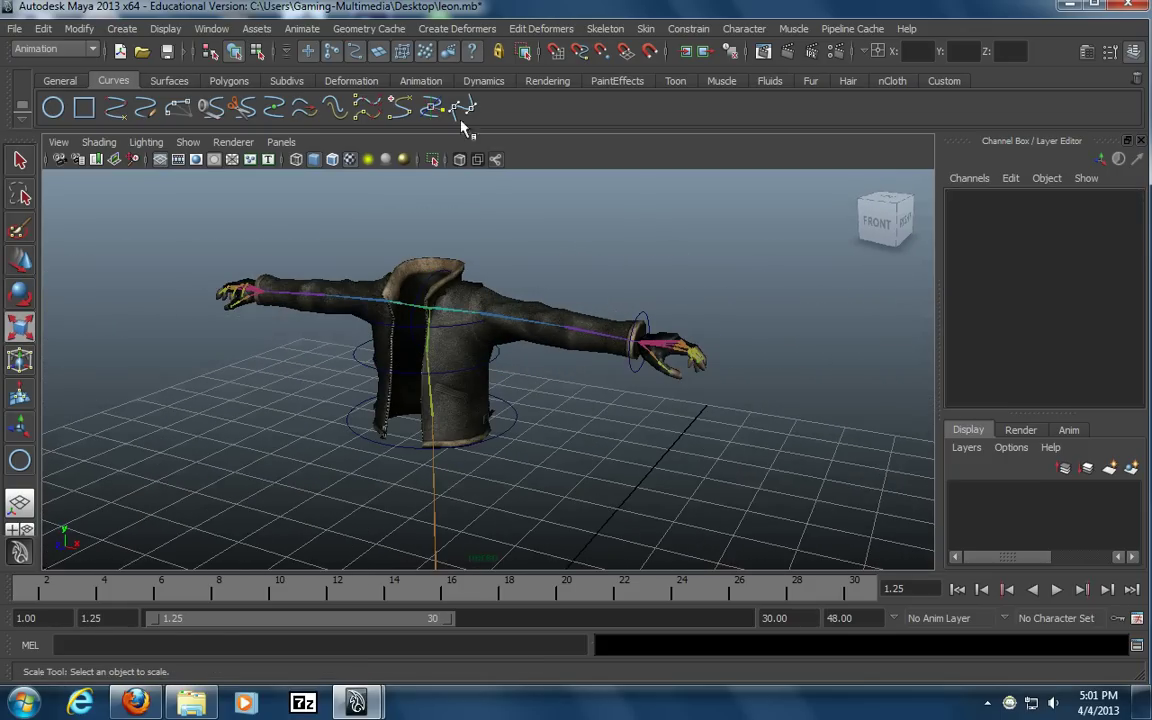
# Create a new locator and move it behind the left elbow to about X 1.412, Y 4.85, Z -2.005
pyautogui.click(415, 81)
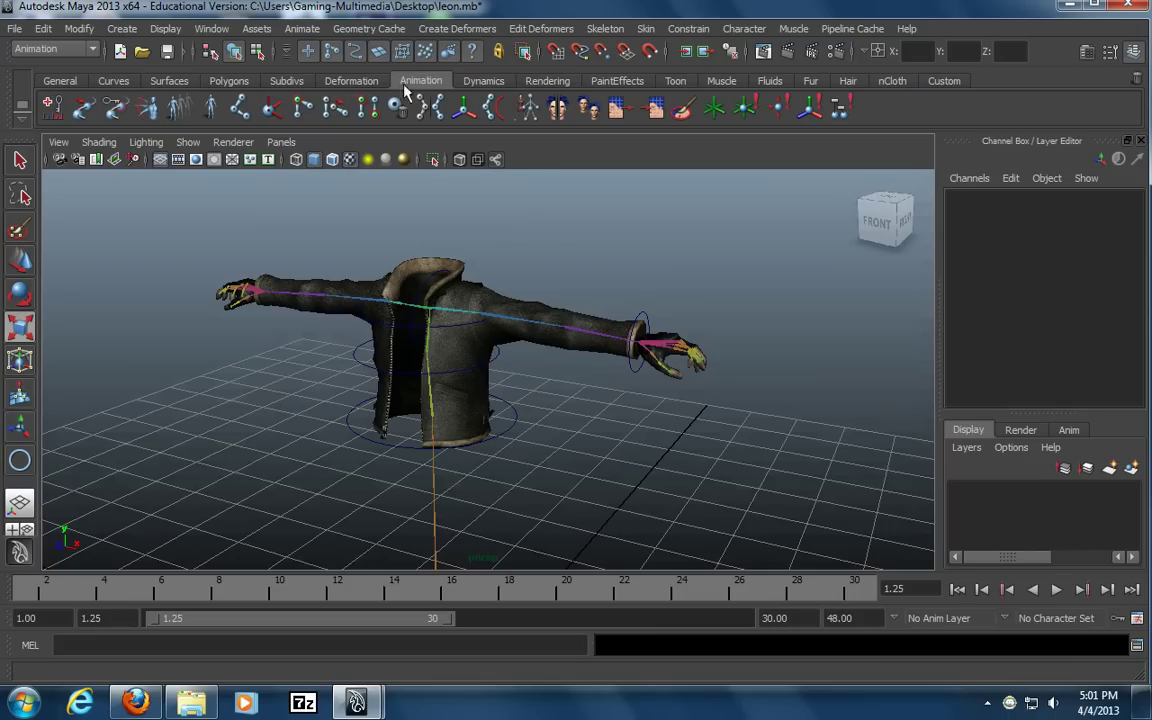
pyautogui.click(714, 110)
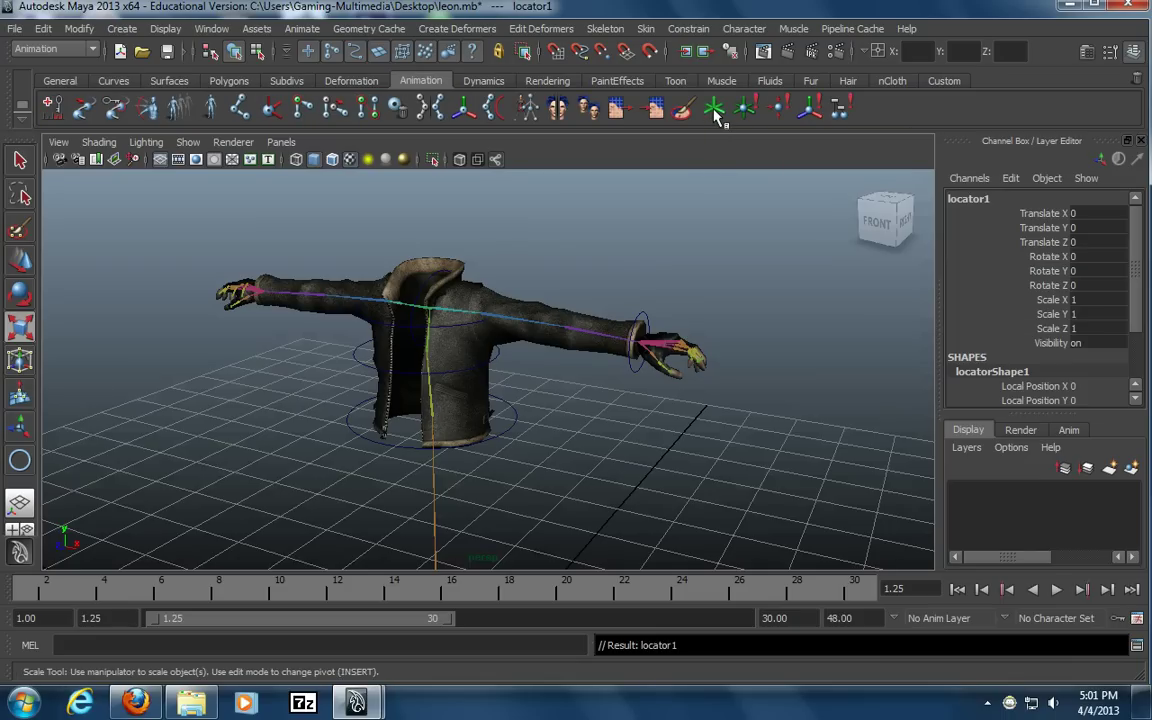
pyautogui.keyDown('alt'); pyautogui.moveTo(633, 442); pyautogui.dragTo(635, 311, button='middle'); pyautogui.keyUp('alt')
pyautogui.scroll(-1, 529, 431)
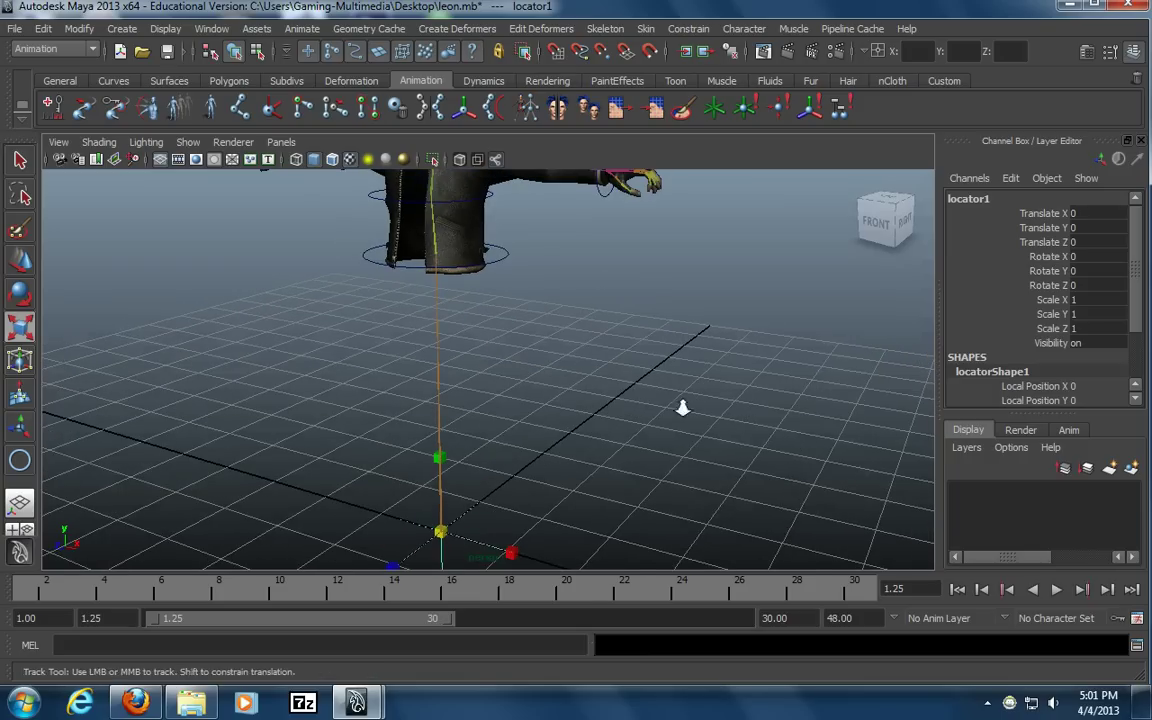
pyautogui.scroll(-1, 607, 388)
pyautogui.press('w')
pyautogui.keyDown('alt'); pyautogui.moveTo(556, 301); pyautogui.dragTo(551, 383, button='middle'); pyautogui.keyUp('alt')
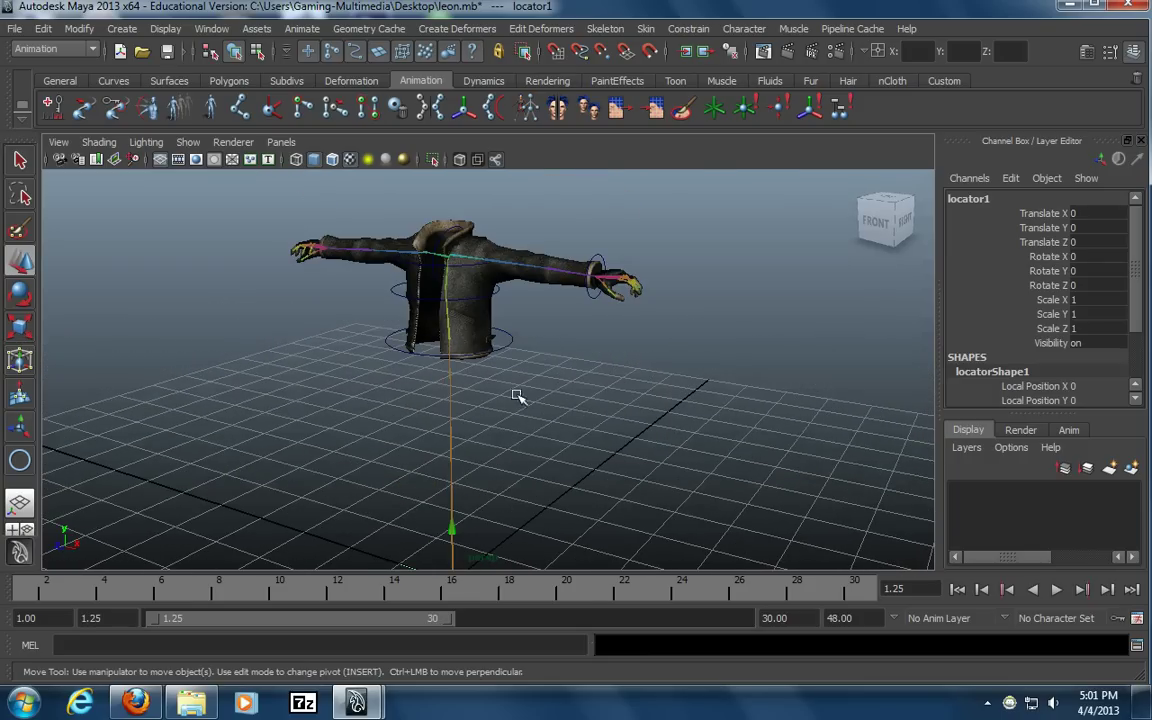
pyautogui.keyDown('alt'); pyautogui.moveTo(509, 427); pyautogui.dragTo(373, 442); pyautogui.keyUp('alt')
pyautogui.keyDown('alt'); pyautogui.moveTo(373, 442); pyautogui.dragTo(725, 419, button='right'); pyautogui.keyUp('alt')
pyautogui.moveTo(505, 409); pyautogui.dragTo(560, 360)
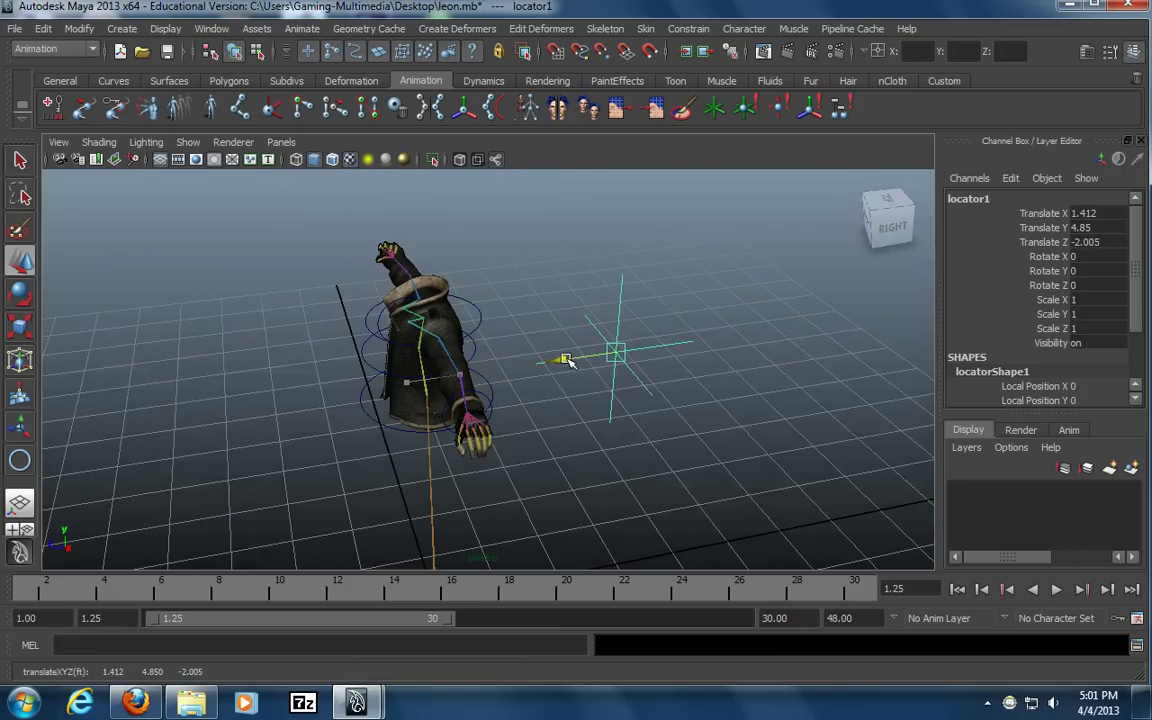
# Scale the elbow locator uniformly to about 0.26 and deselect it
pyautogui.keyDown('alt'); pyautogui.moveTo(792, 316); pyautogui.dragTo(614, 355); pyautogui.keyUp('alt')
pyautogui.press('r')
pyautogui.hotkey('ctrl', 'z')
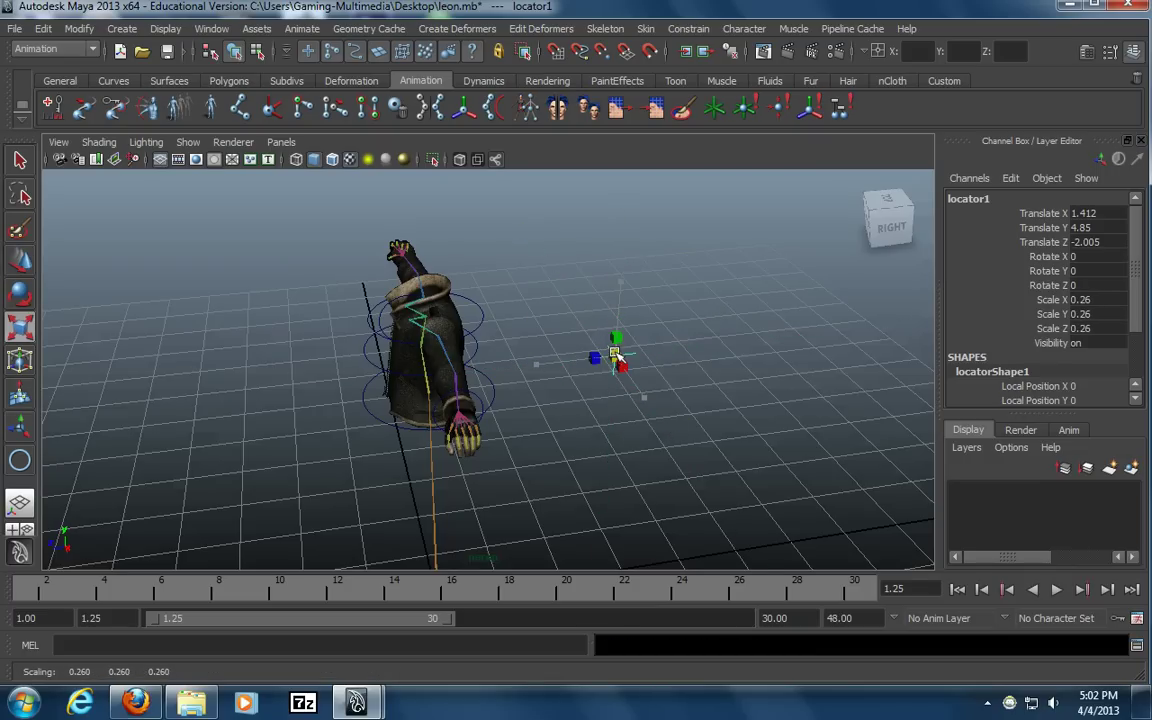
pyautogui.click(707, 352)
pyautogui.keyDown('alt'); pyautogui.moveTo(707, 352); pyautogui.dragTo(420, 326); pyautogui.keyUp('alt')
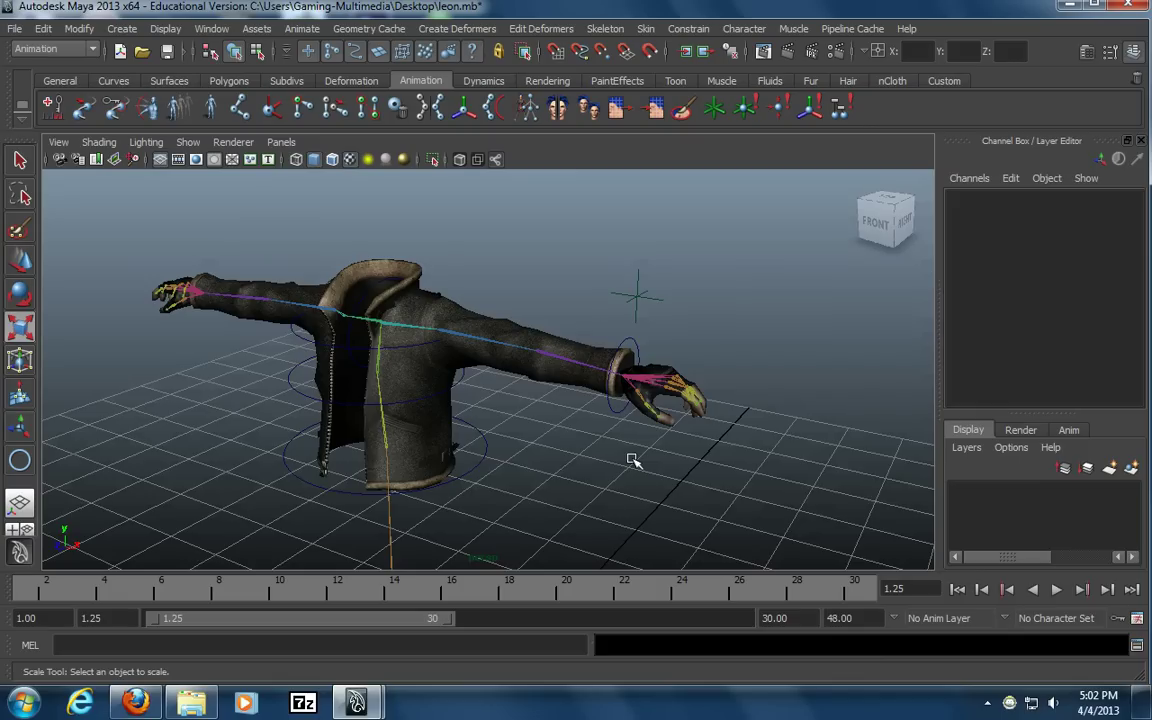
# Select the left collar circle and the chest circle in turn and examine how they sit relative to the upper spine and clavicle joints
pyautogui.click(345, 278)
pyautogui.keyDown('alt'); pyautogui.moveTo(263, 354); pyautogui.dragTo(450, 408); pyautogui.keyUp('alt')
pyautogui.keyDown('alt'); pyautogui.moveTo(335, 404); pyautogui.dragTo(608, 406, button='right'); pyautogui.keyUp('alt')
pyautogui.keyDown('alt'); pyautogui.moveTo(468, 367); pyautogui.dragTo(457, 340); pyautogui.keyUp('alt')
pyautogui.keyDown('alt'); pyautogui.moveTo(457, 340); pyautogui.dragTo(480, 371, button='middle'); pyautogui.keyUp('alt')
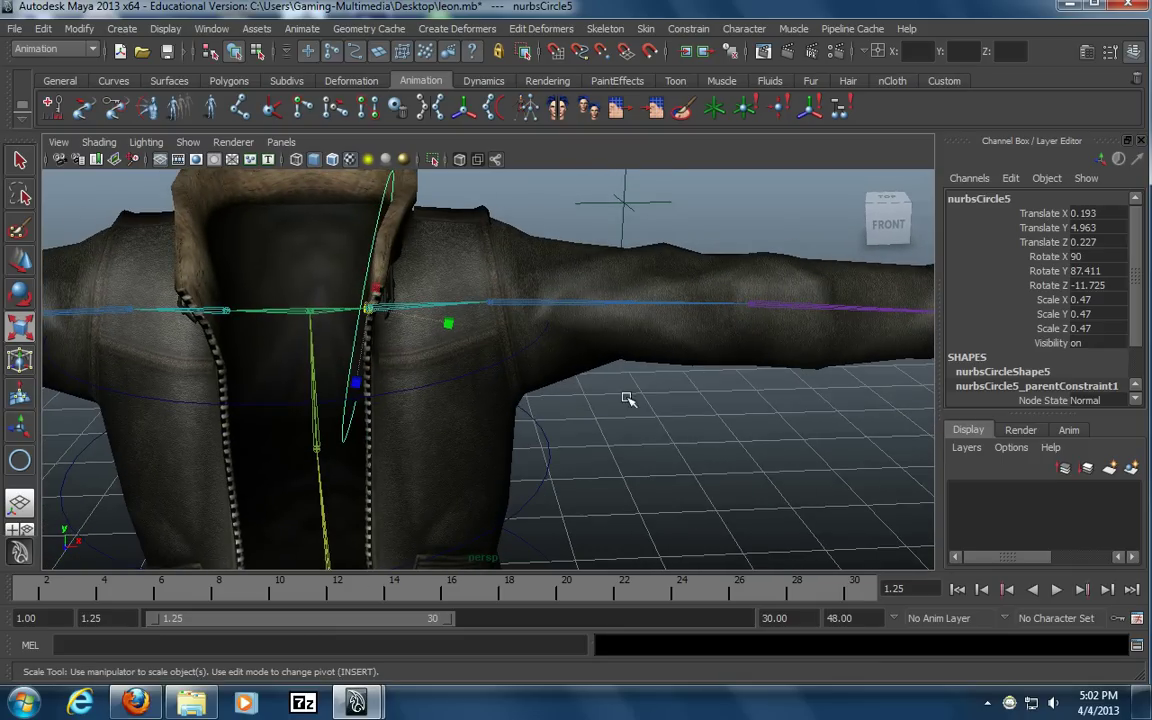
pyautogui.click(206, 404)
pyautogui.keyDown('alt'); pyautogui.moveTo(206, 404); pyautogui.dragTo(336, 282); pyautogui.keyUp('alt')
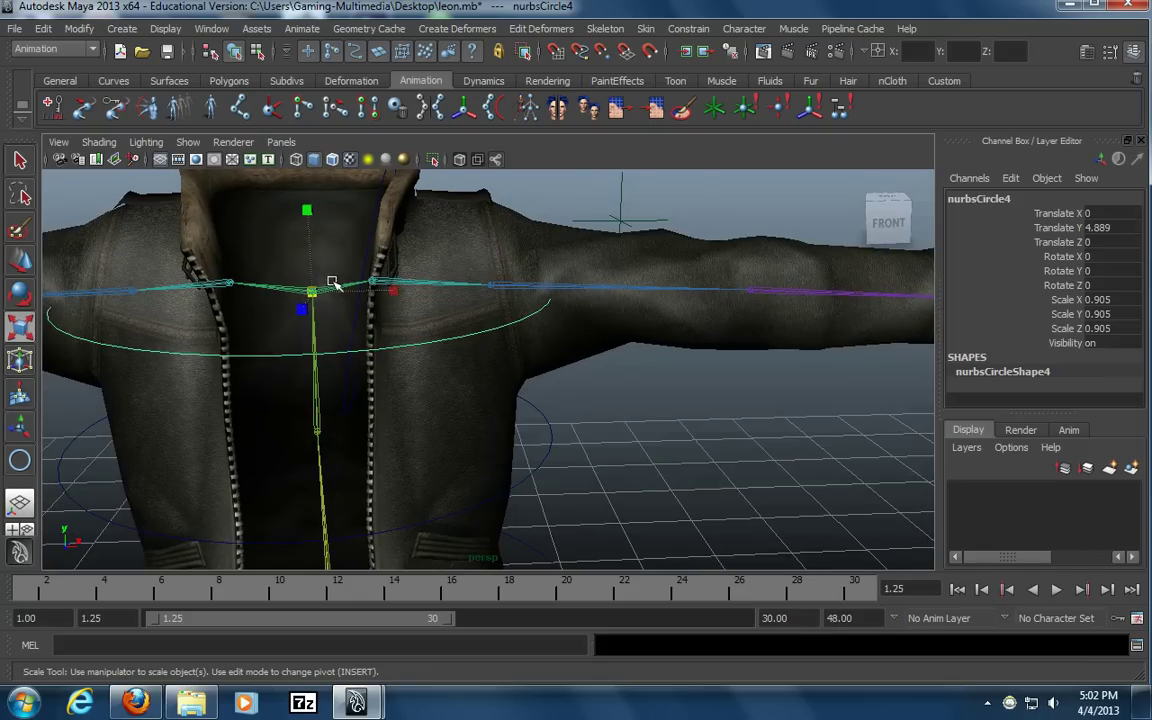
pyautogui.keyDown('alt'); pyautogui.moveTo(460, 320); pyautogui.dragTo(350, 298, button='right'); pyautogui.keyUp('alt')
pyautogui.keyDown('alt'); pyautogui.moveTo(540, 352); pyautogui.dragTo(390, 366, button='right'); pyautogui.keyUp('alt')
pyautogui.keyDown('alt'); pyautogui.moveTo(228, 358); pyautogui.dragTo(442, 349, button='right'); pyautogui.keyUp('alt')
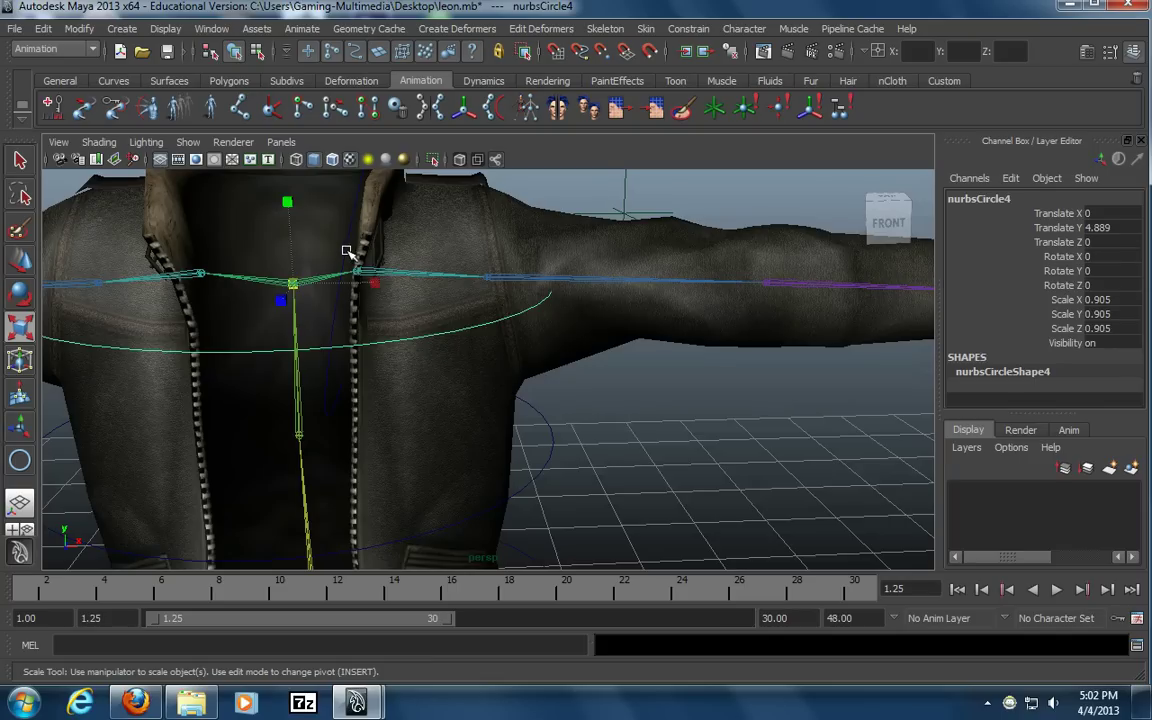
# Rotate the left collar circle to about Rotate X 86.634 and Rotate Y 91.673, then deselect it
pyautogui.click(348, 251)
pyautogui.keyDown('alt'); pyautogui.moveTo(416, 293); pyautogui.dragTo(432, 334); pyautogui.keyUp('alt')
pyautogui.press('e')
pyautogui.keyDown('alt'); pyautogui.moveTo(514, 347); pyautogui.dragTo(399, 327); pyautogui.keyUp('alt')
pyautogui.keyDown('alt'); pyautogui.moveTo(501, 342); pyautogui.dragTo(358, 330); pyautogui.keyUp('alt')
pyautogui.keyDown('alt'); pyautogui.moveTo(334, 268); pyautogui.dragTo(394, 345); pyautogui.keyUp('alt')
pyautogui.click(463, 267)
pyautogui.keyDown('alt'); pyautogui.moveTo(463, 267); pyautogui.dragTo(550, 300, button='middle'); pyautogui.keyUp('alt')
pyautogui.keyDown('alt'); pyautogui.moveTo(308, 323); pyautogui.dragTo(705, 267); pyautogui.keyUp('alt')
pyautogui.click(638, 237)
pyautogui.moveTo(485, 228); pyautogui.dragTo(489, 229)
pyautogui.click(630, 229)
pyautogui.keyDown('alt'); pyautogui.moveTo(630, 229); pyautogui.dragTo(331, 300); pyautogui.keyUp('alt')
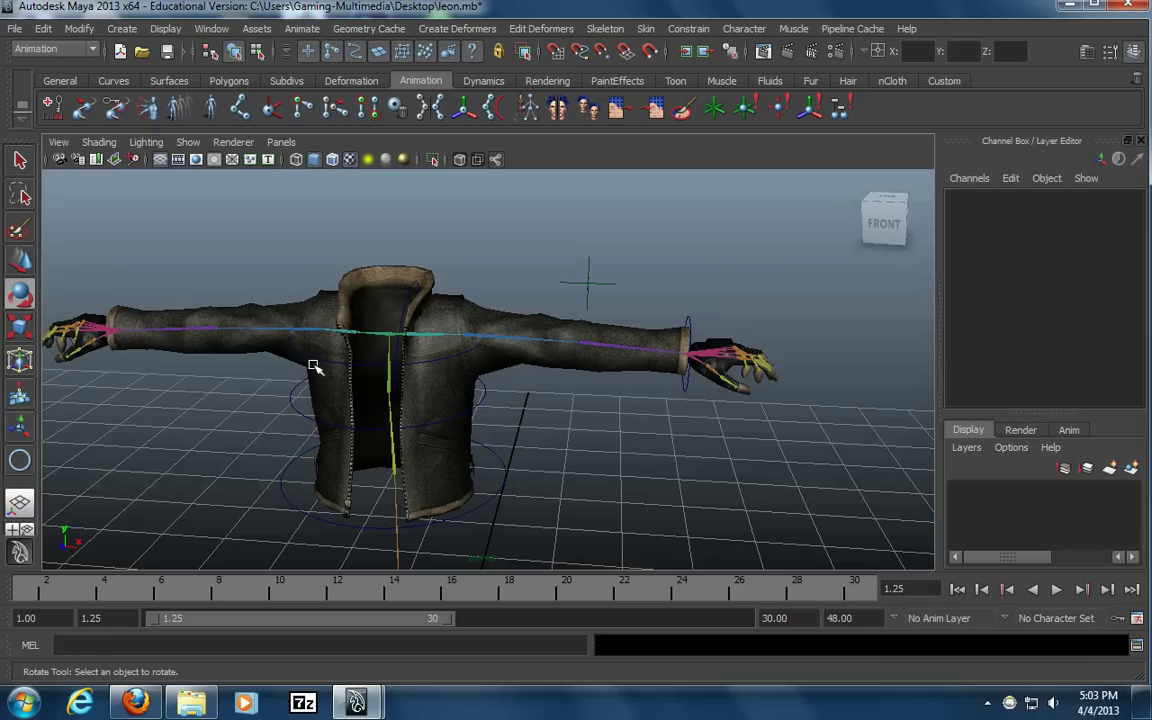
# Select the three torso circles, left collar circle, elbow locator and left wrist circle together, examine their placement, and clear the selection
pyautogui.click(285, 340)
pyautogui.press('t')
pyautogui.keyDown('shift'); pyautogui.click(299, 408); pyautogui.keyUp('shift')
pyautogui.keyDown('shift'); pyautogui.click(290, 502); pyautogui.keyUp('shift')
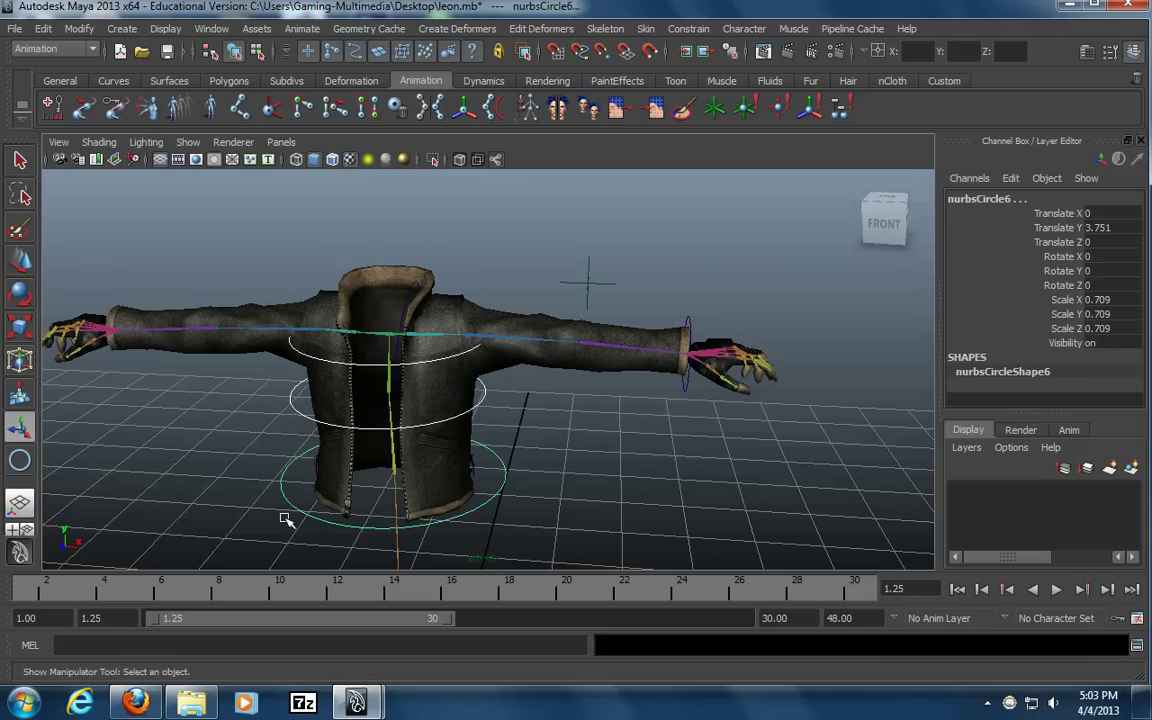
pyautogui.keyDown('shift'); pyautogui.click(415, 288); pyautogui.keyUp('shift')
pyautogui.keyDown('shift'); pyautogui.moveTo(615, 252); pyautogui.dragTo(568, 296); pyautogui.keyUp('shift')
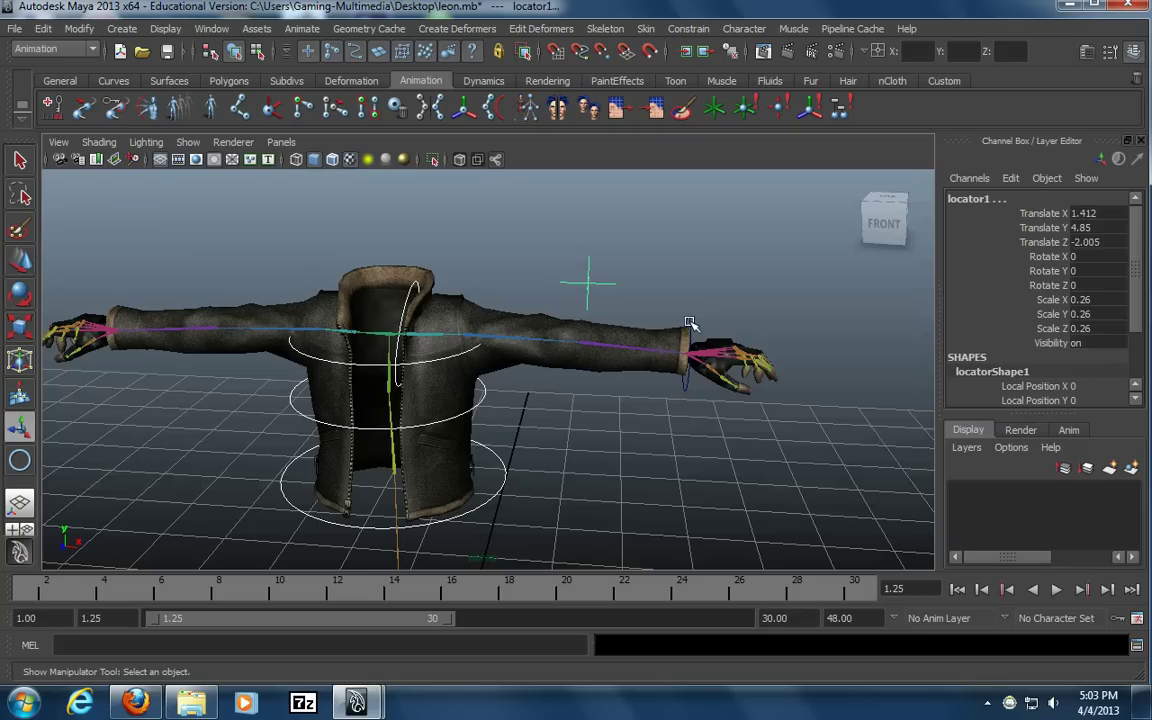
pyautogui.keyDown('shift'); pyautogui.click(689, 330); pyautogui.keyUp('shift')
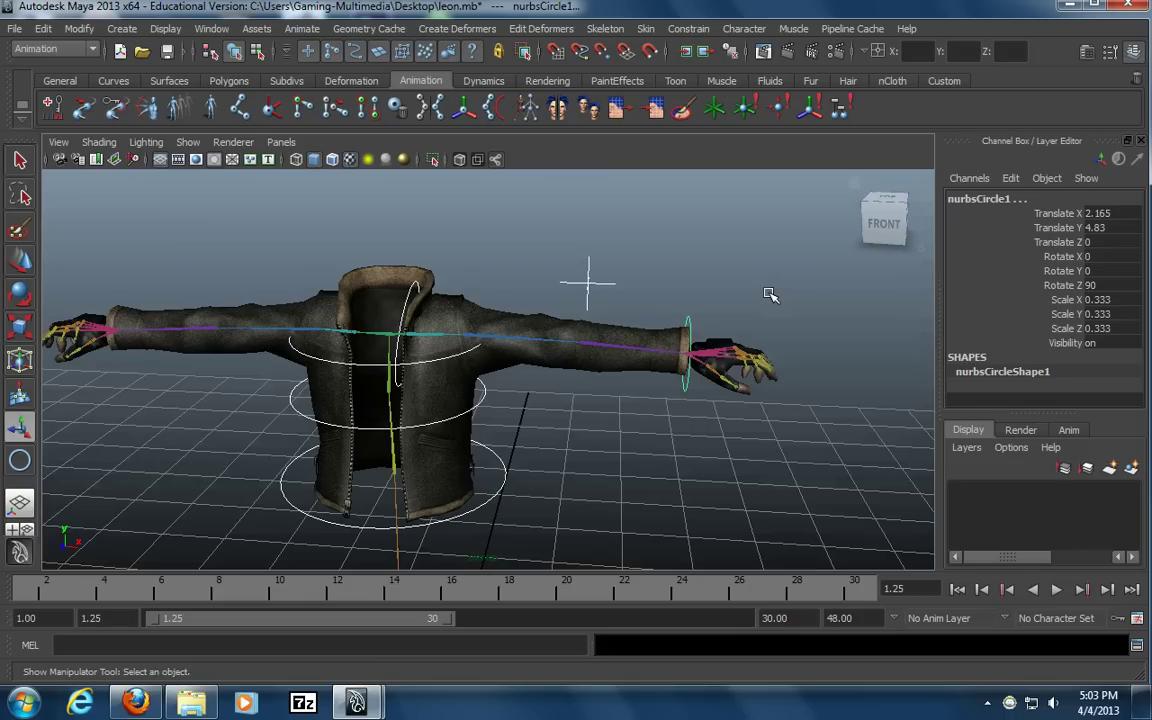
pyautogui.keyDown('alt'); pyautogui.moveTo(578, 372); pyautogui.dragTo(566, 339); pyautogui.keyUp('alt')
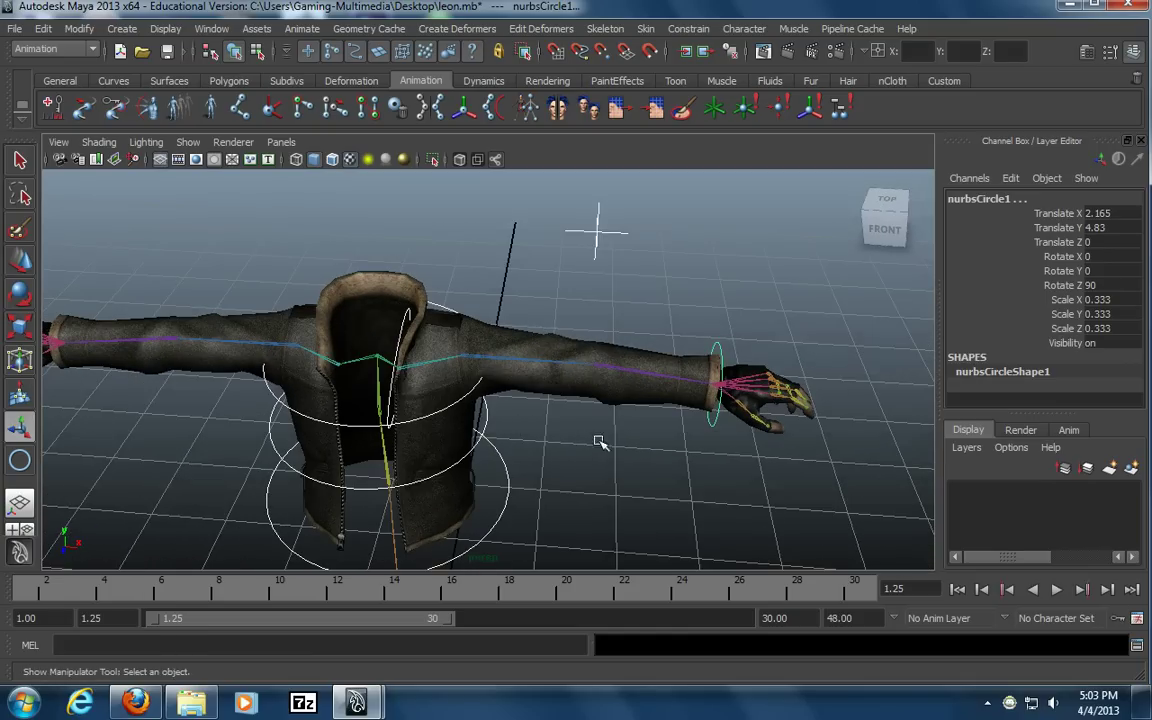
pyautogui.keyDown('alt'); pyautogui.moveTo(604, 444); pyautogui.dragTo(586, 419); pyautogui.keyUp('alt')
pyautogui.keyDown('alt'); pyautogui.moveTo(206, 386); pyautogui.dragTo(224, 311); pyautogui.keyUp('alt')
pyautogui.click(510, 258)
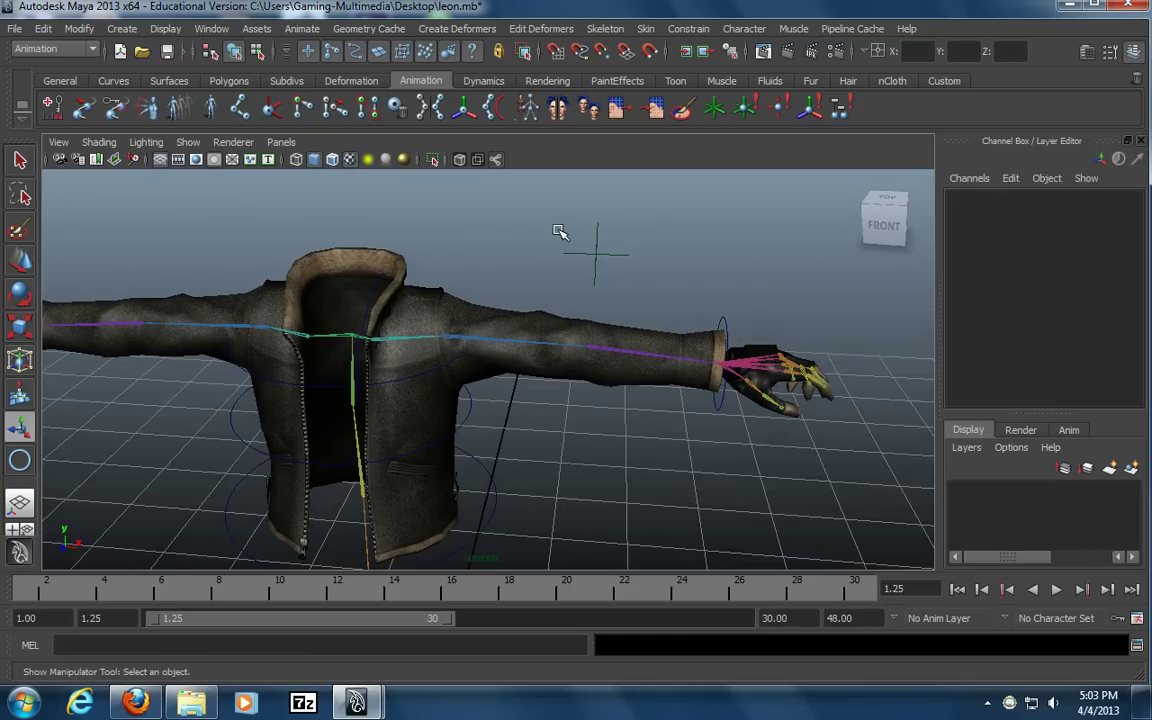
# Group the left elbow locator, left wrist circle and left collar circle together
pyautogui.click(623, 270)
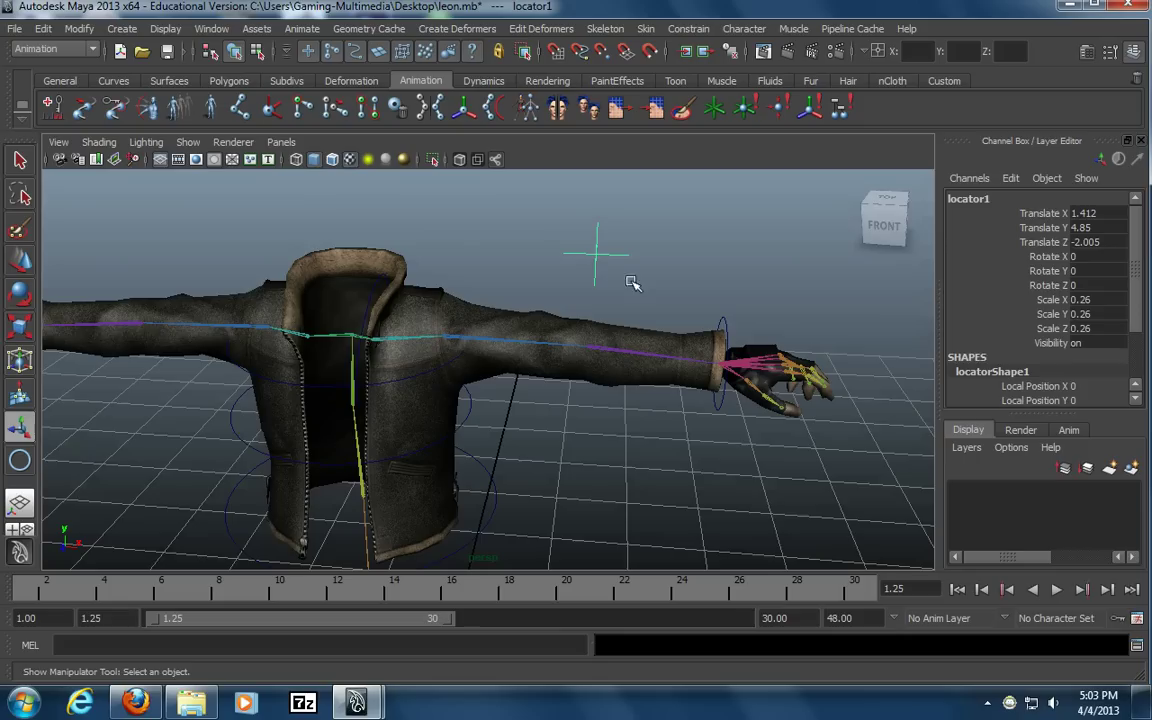
pyautogui.click(726, 322)
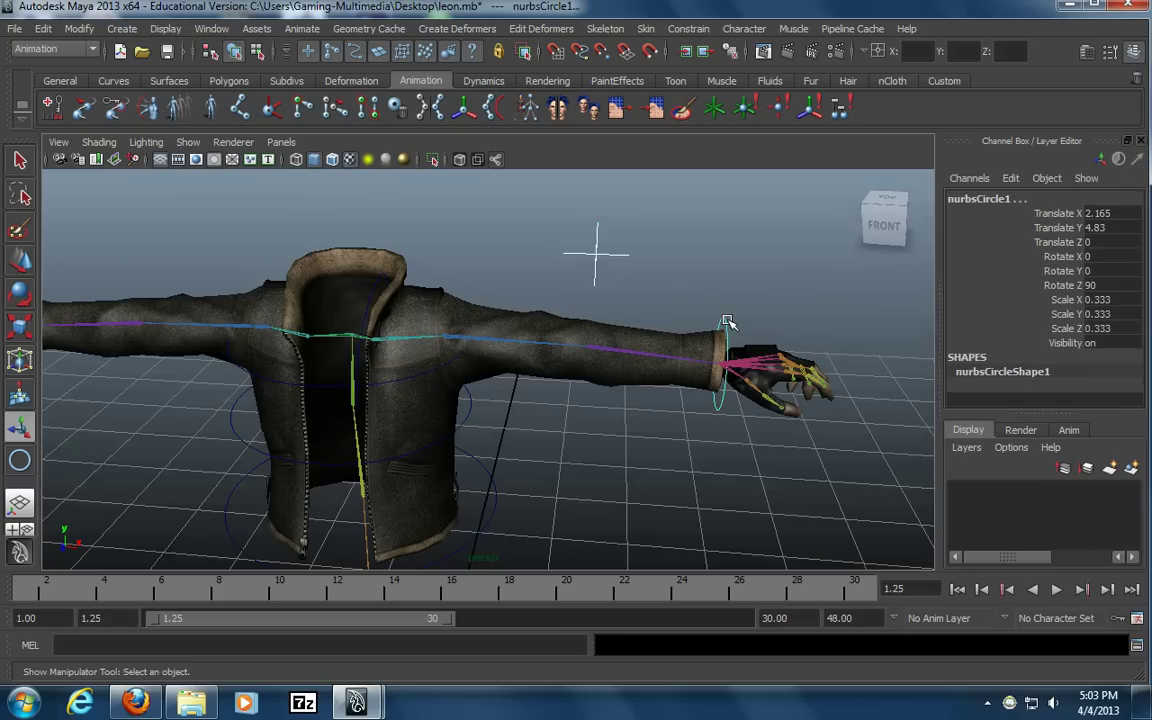
pyautogui.click(376, 277)
pyautogui.keyDown('alt'); pyautogui.moveTo(376, 277); pyautogui.dragTo(492, 425); pyautogui.keyUp('alt')
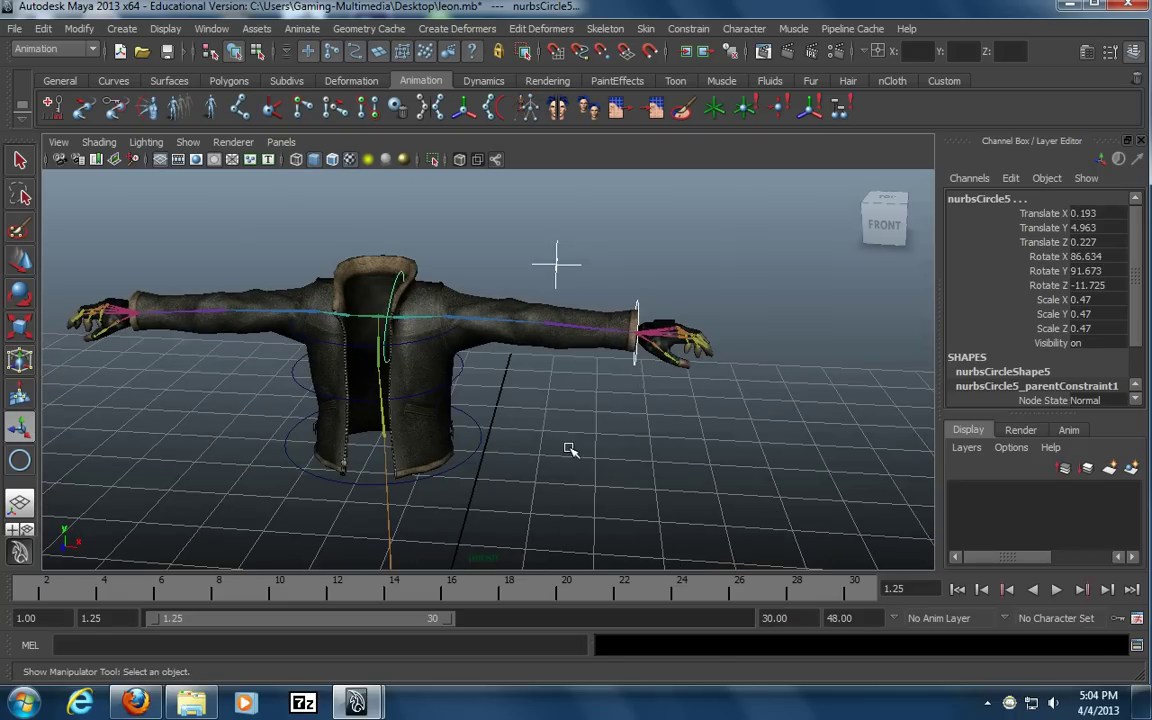
pyautogui.hotkey('ctrl', 'g')
pyautogui.keyDown('alt'); pyautogui.moveTo(620, 429); pyautogui.dragTo(591, 429); pyautogui.keyUp('alt')
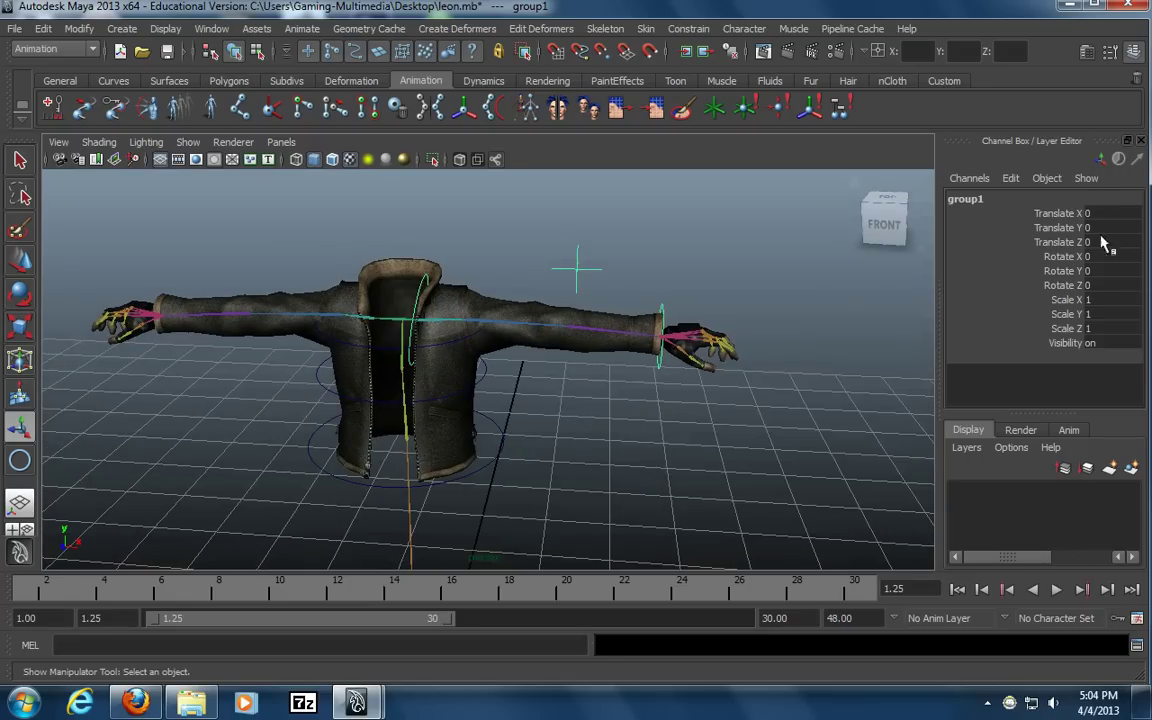
# Change the left-arm control group's Scale X and undo the change
pyautogui.doubleClick(1116, 300)
pyautogui.press('Return')
pyautogui.keyDown('alt'); pyautogui.moveTo(465, 348); pyautogui.dragTo(511, 378); pyautogui.keyUp('alt')
pyautogui.hotkey('ctrl', 'z')
pyautogui.keyDown('alt'); pyautogui.moveTo(582, 391); pyautogui.dragTo(547, 384); pyautogui.keyUp('alt')
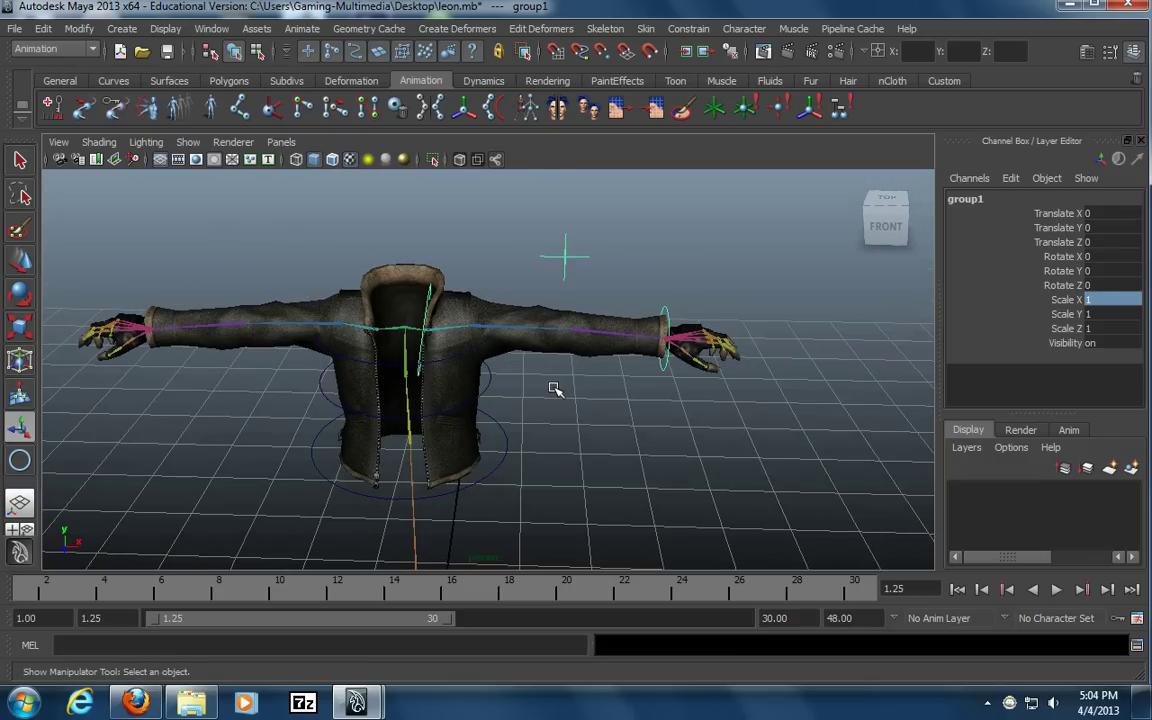
# Duplicate the left-arm control group and mirror the copy to the right side by setting its Scale X to -1
pyautogui.hotkey('ctrl', 'g')
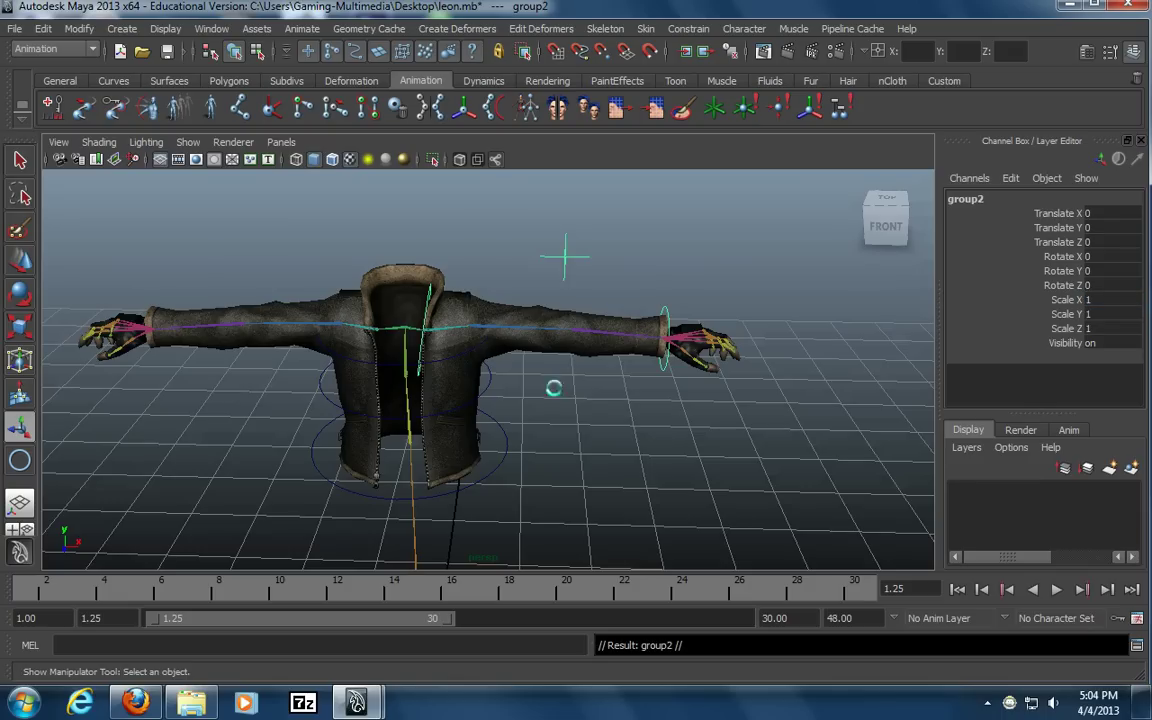
pyautogui.click(1113, 300)
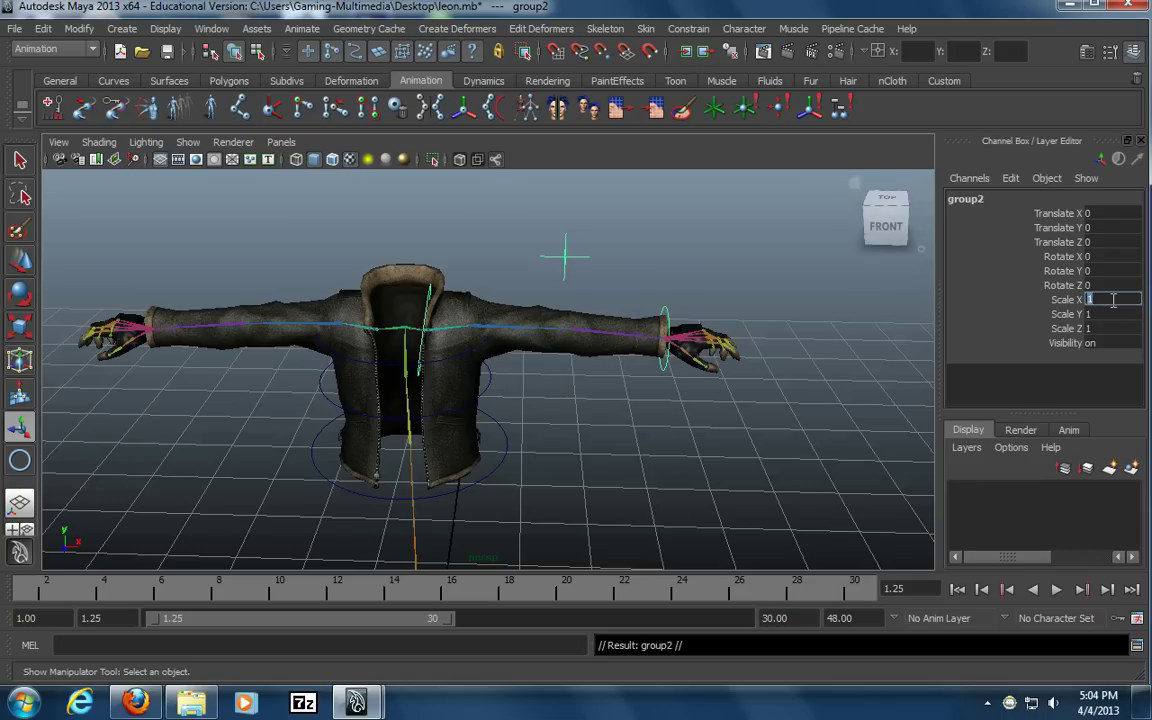
pyautogui.write('-1')
pyautogui.press('Return')
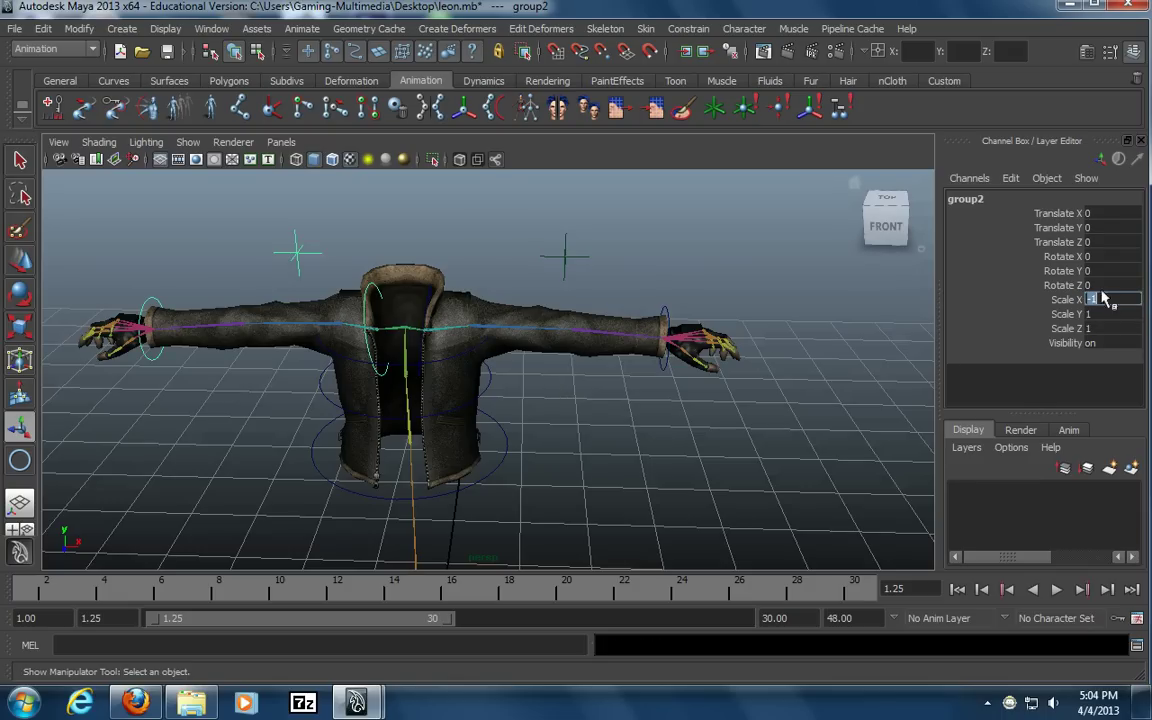
pyautogui.keyDown('alt'); pyautogui.moveTo(642, 421); pyautogui.dragTo(453, 369); pyautogui.keyUp('alt')
pyautogui.click(577, 383)
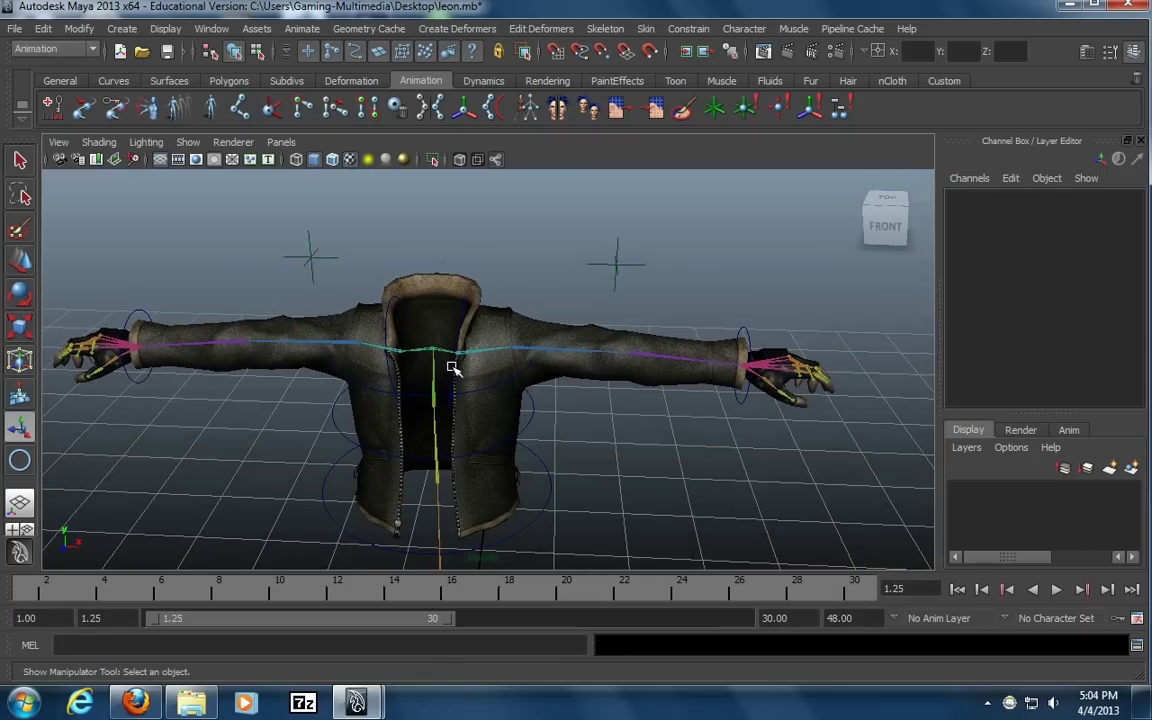
# Select both wrist circles, both elbow locators, both collar circles and the three torso circles, and freeze their transformations
pyautogui.keyDown('alt'); pyautogui.moveTo(343, 483); pyautogui.dragTo(440, 412); pyautogui.keyUp('alt')
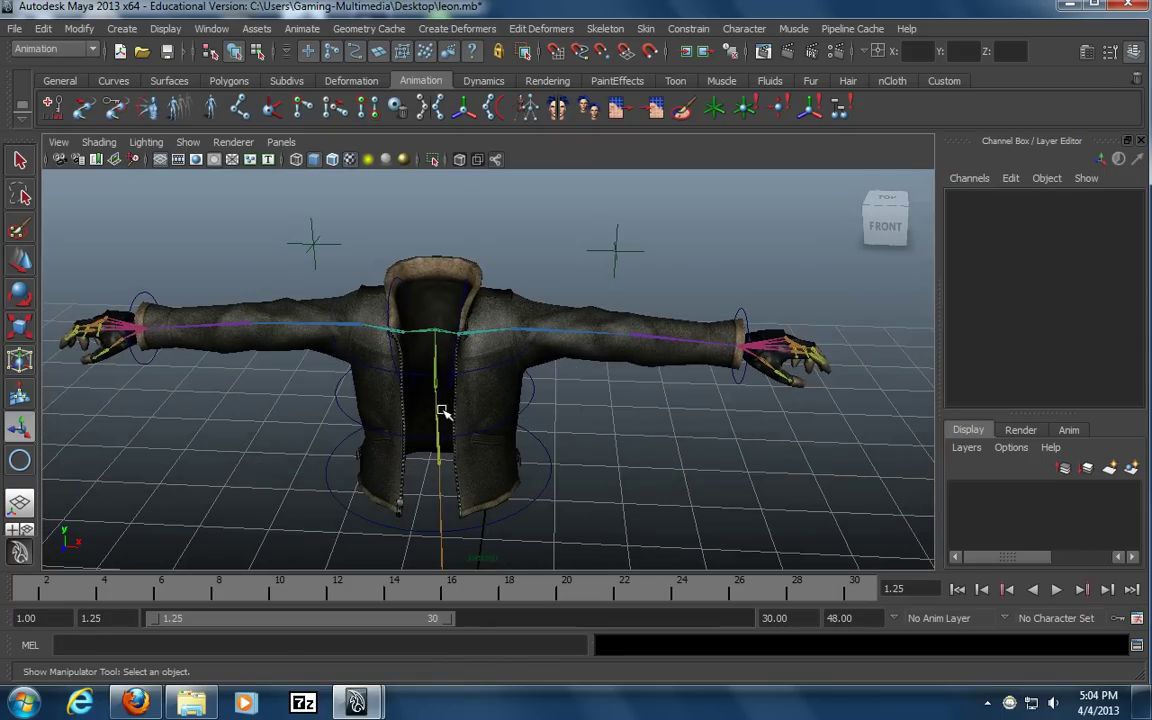
pyautogui.keyDown('alt'); pyautogui.moveTo(193, 320); pyautogui.dragTo(167, 298); pyautogui.keyUp('alt')
pyautogui.click(155, 290)
pyautogui.keyDown('shift'); pyautogui.click(323, 250); pyautogui.keyUp('shift')
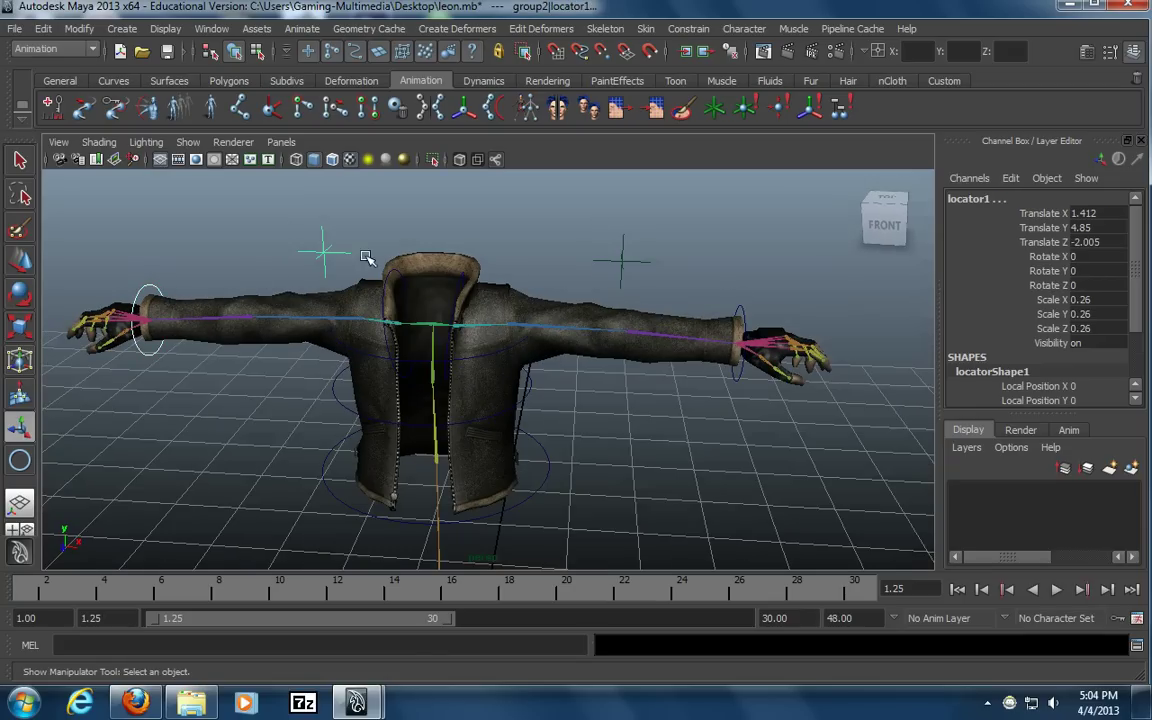
pyautogui.keyDown('shift'); pyautogui.click(746, 314); pyautogui.keyUp('shift')
pyautogui.keyDown('alt'); pyautogui.moveTo(535, 354); pyautogui.dragTo(386, 380); pyautogui.keyUp('alt')
pyautogui.keyDown('shift'); pyautogui.click(365, 368); pyautogui.keyUp('shift')
pyautogui.keyDown('shift'); pyautogui.click(345, 406); pyautogui.keyUp('shift')
pyautogui.keyDown('shift'); pyautogui.click(329, 467); pyautogui.keyUp('shift')
pyautogui.keyDown('alt'); pyautogui.moveTo(329, 467); pyautogui.dragTo(520, 440); pyautogui.keyUp('alt')
pyautogui.click(418, 266)
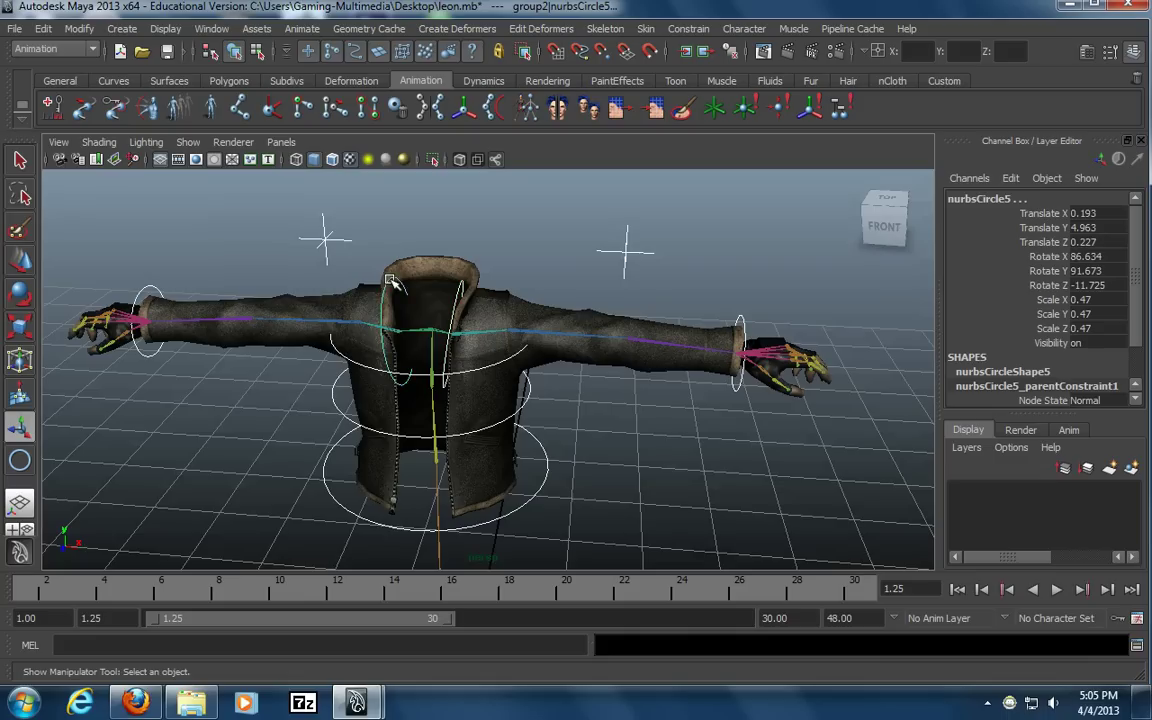
pyautogui.keyDown('alt'); pyautogui.moveTo(780, 383); pyautogui.dragTo(760, 367); pyautogui.keyUp('alt')
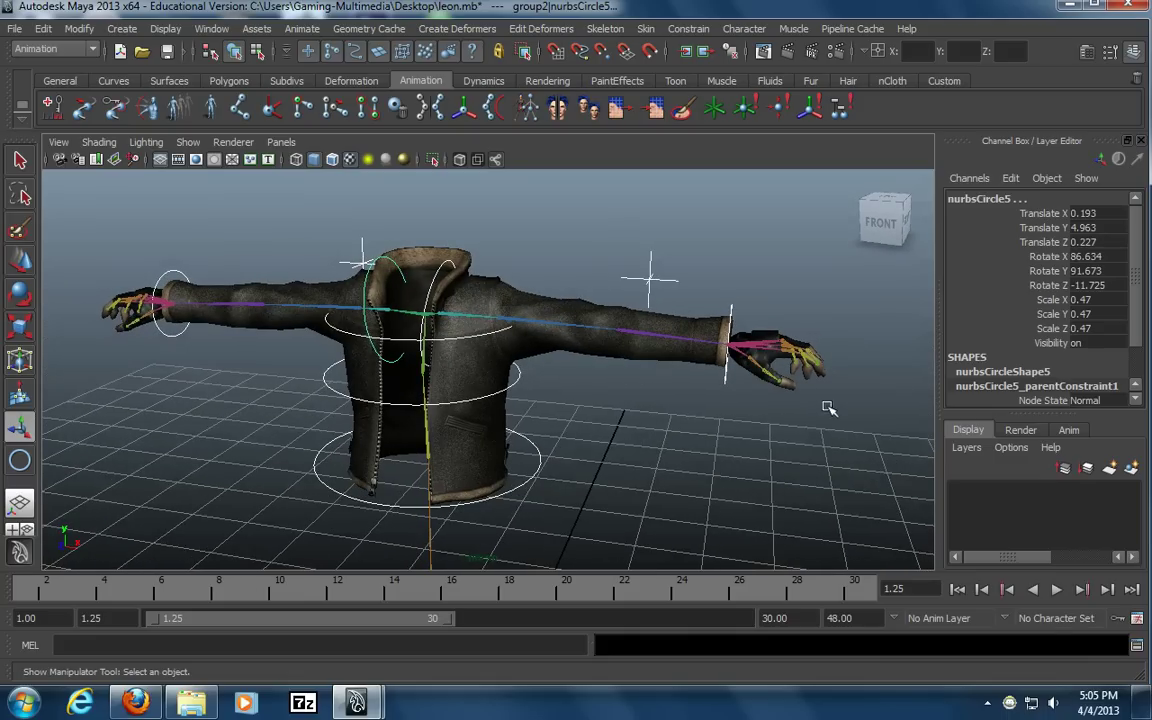
pyautogui.click(79, 28)
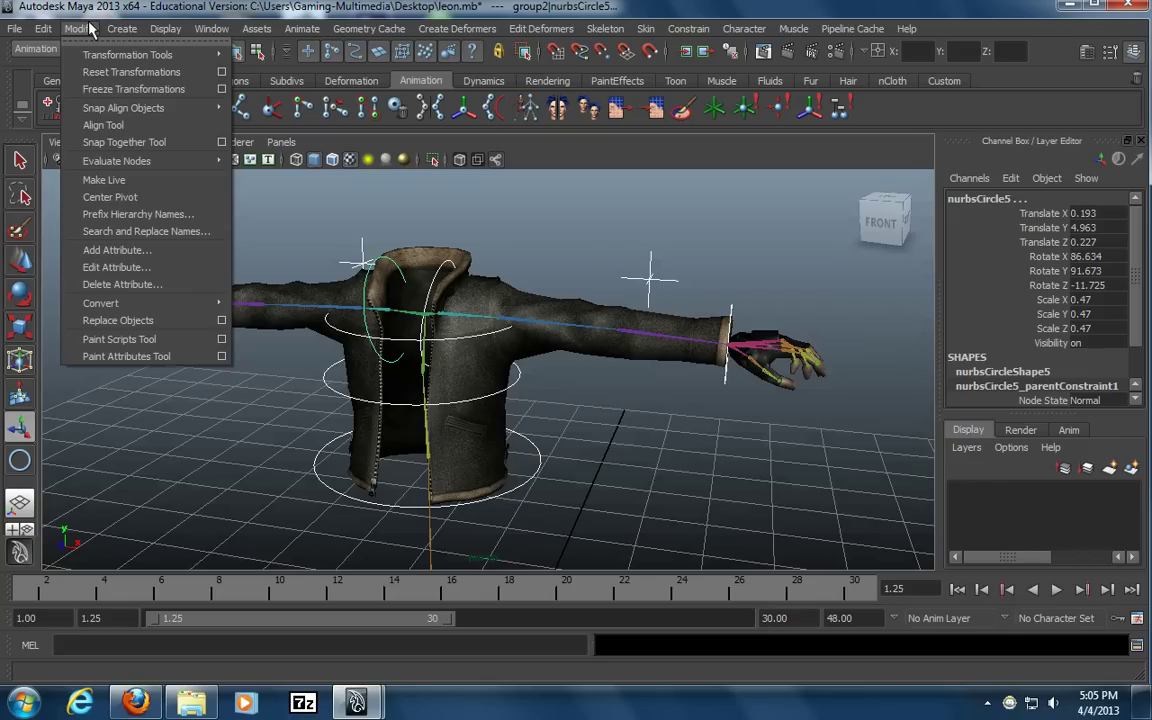
pyautogui.click(106, 93)
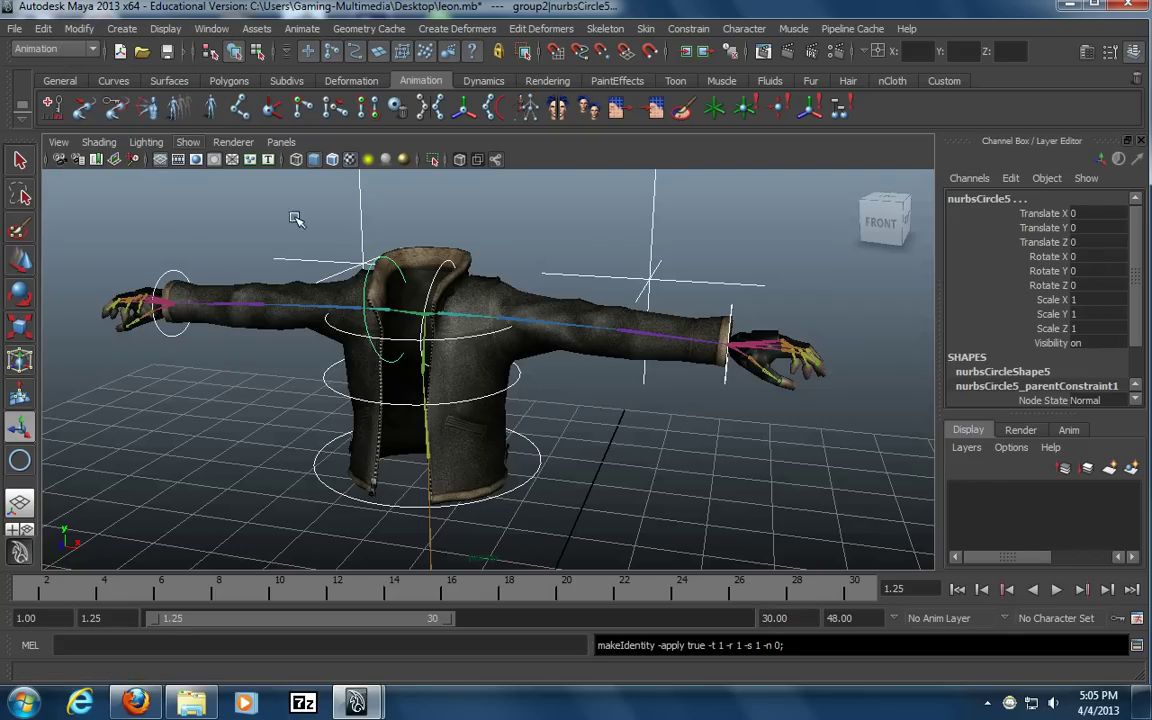
# Select both elbow locators and scale them down uniformly to about 0.231
pyautogui.keyDown('alt'); pyautogui.moveTo(437, 318); pyautogui.dragTo(570, 394); pyautogui.keyUp('alt')
pyautogui.keyDown('alt'); pyautogui.moveTo(570, 394); pyautogui.dragTo(579, 406, button='middle'); pyautogui.keyUp('alt')
pyautogui.click(406, 231)
pyautogui.click(350, 236)
pyautogui.keyDown('alt'); pyautogui.moveTo(592, 318); pyautogui.dragTo(668, 336); pyautogui.keyUp('alt')
pyautogui.keyDown('shift'); pyautogui.click(547, 266); pyautogui.keyUp('shift')
pyautogui.keyDown('alt'); pyautogui.moveTo(733, 328); pyautogui.dragTo(606, 342, button='right'); pyautogui.keyUp('alt')
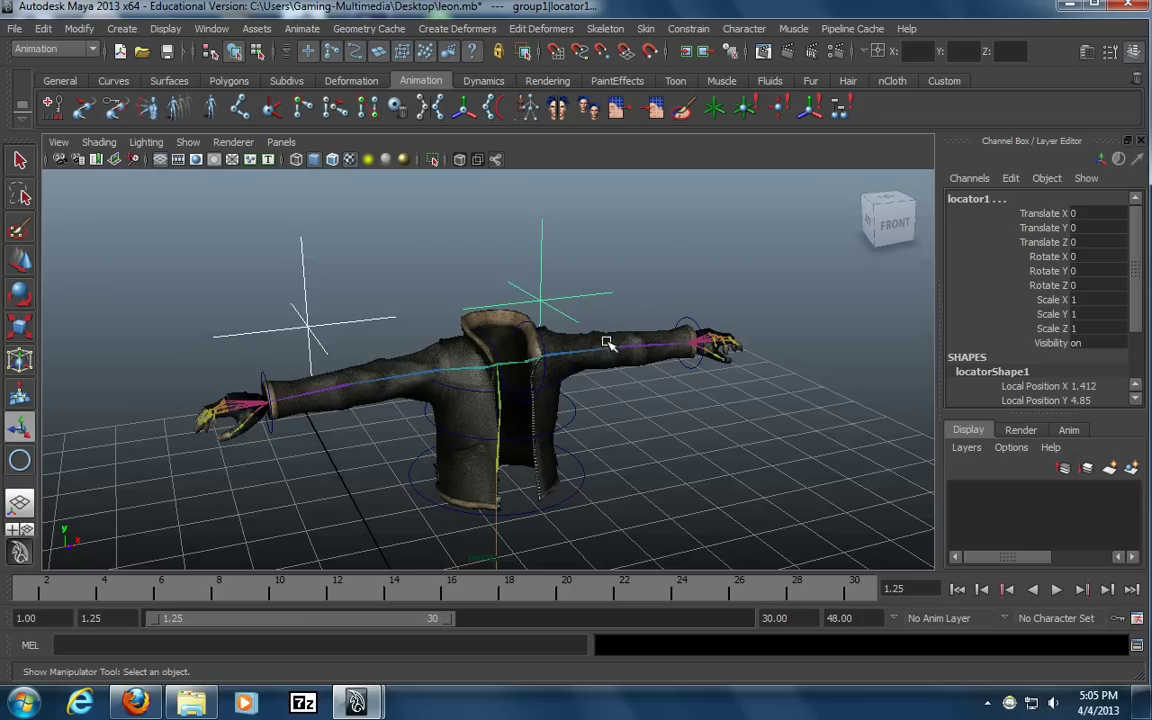
pyautogui.press('e')
pyautogui.press('r')
pyautogui.moveTo(544, 300)
pyautogui.mouseDown()
pyautogui.moveTo(495, 278)
pyautogui.moveTo(542, 304)
pyautogui.mouseUp()
pyautogui.hotkey('ctrl', 'z')
pyautogui.moveTo(545, 388)
pyautogui.keyDown('alt'); pyautogui.mouseDown()
pyautogui.moveTo(445, 394)
pyautogui.moveTo(548, 388)
pyautogui.mouseUp(); pyautogui.keyUp('alt')
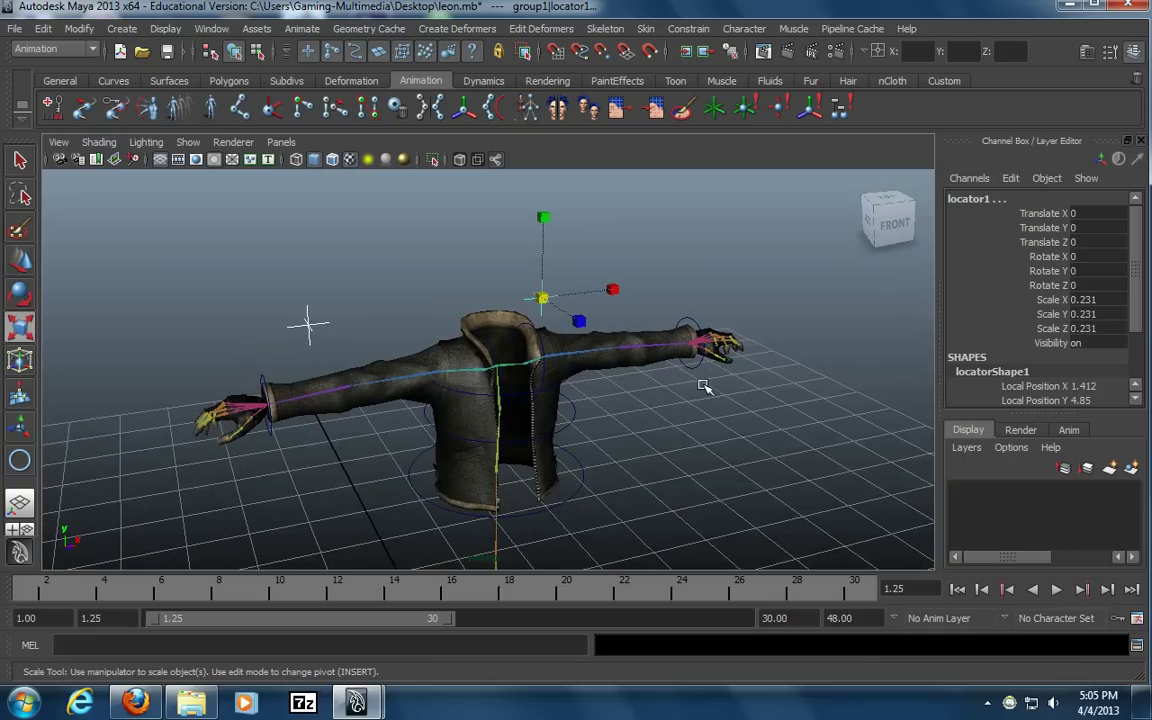
# Lock and hide the Scale X, Y and Z channels of both elbow locators
pyautogui.click(1052, 300)
pyautogui.keyDown('shift'); pyautogui.click(1052, 328); pyautogui.keyUp('shift')
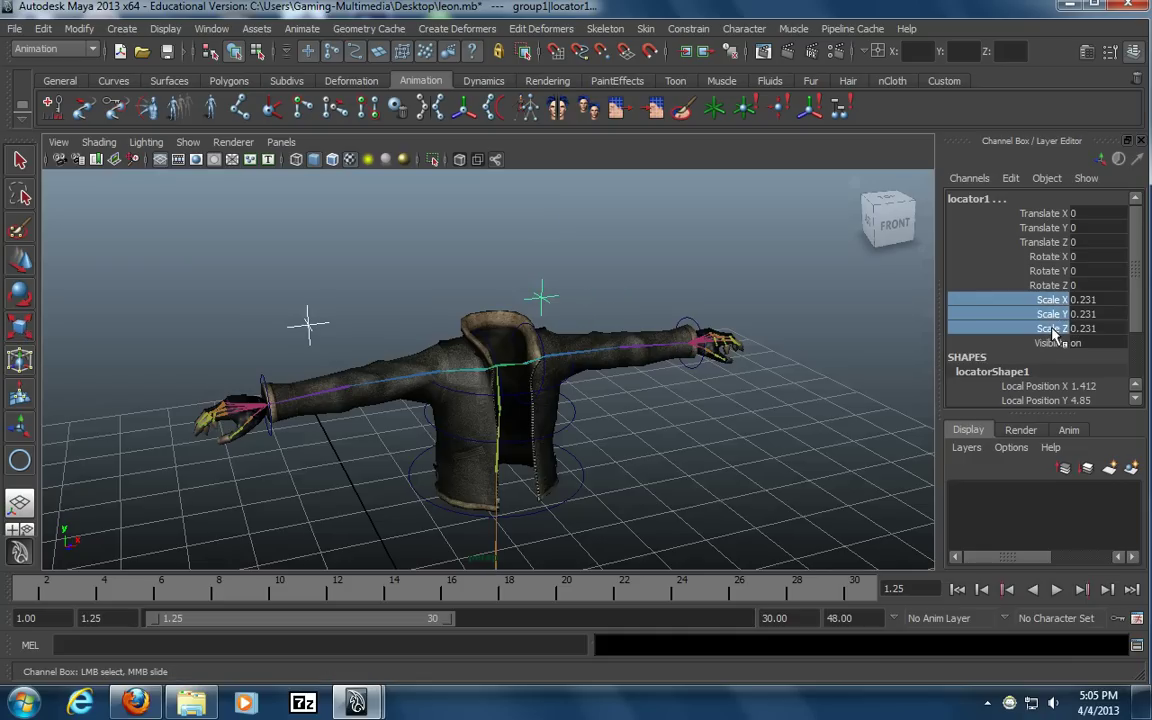
pyautogui.rightClick(995, 298)
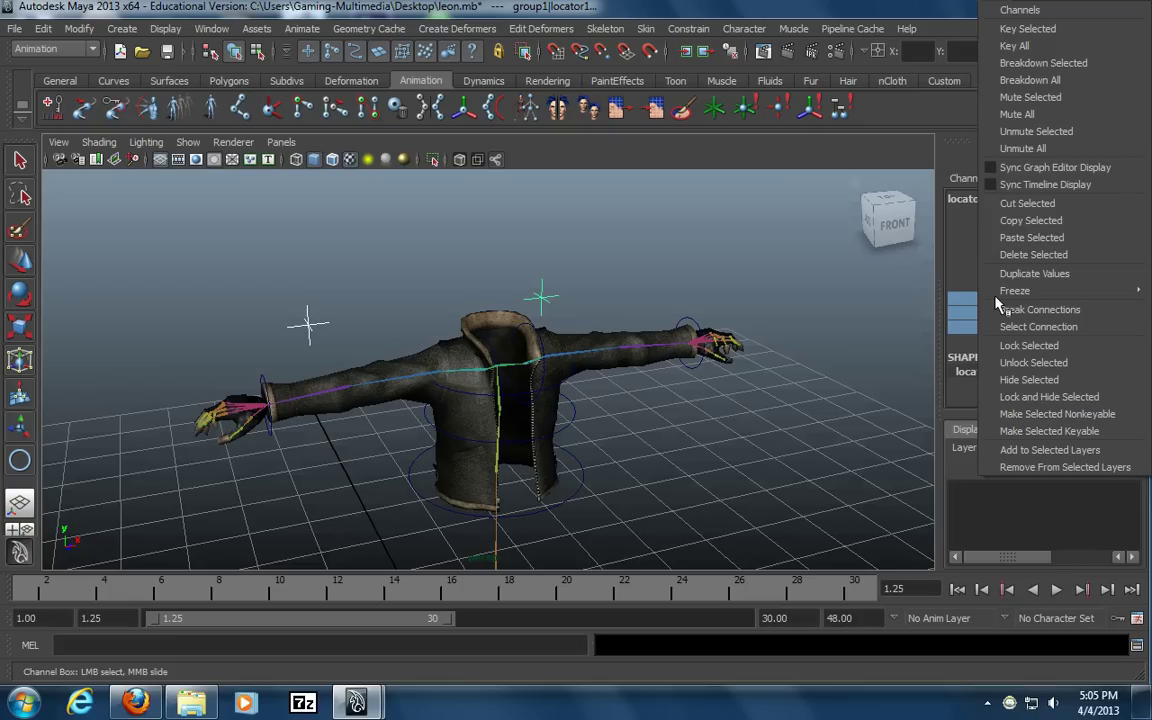
pyautogui.click(1047, 397)
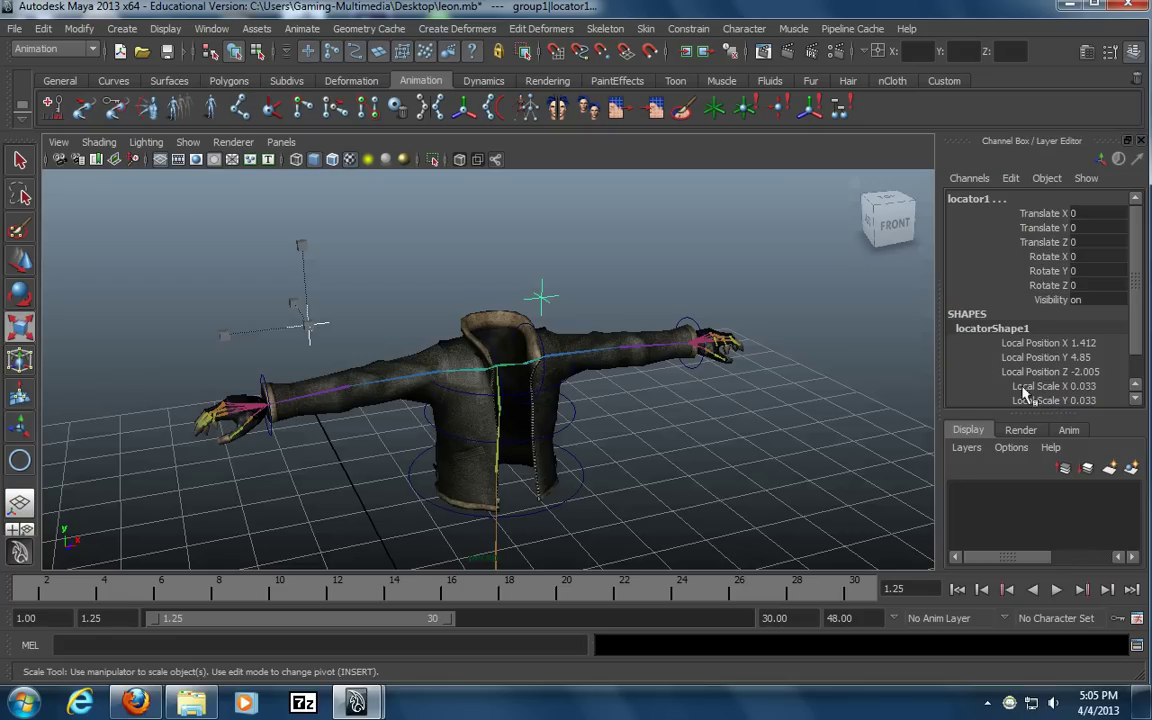
pyautogui.click(743, 417)
# Start the IK Handle tool and set its current solver to ikRPsolver
pyautogui.keyDown('alt'); pyautogui.moveTo(663, 360); pyautogui.dragTo(465, 347); pyautogui.keyUp('alt')
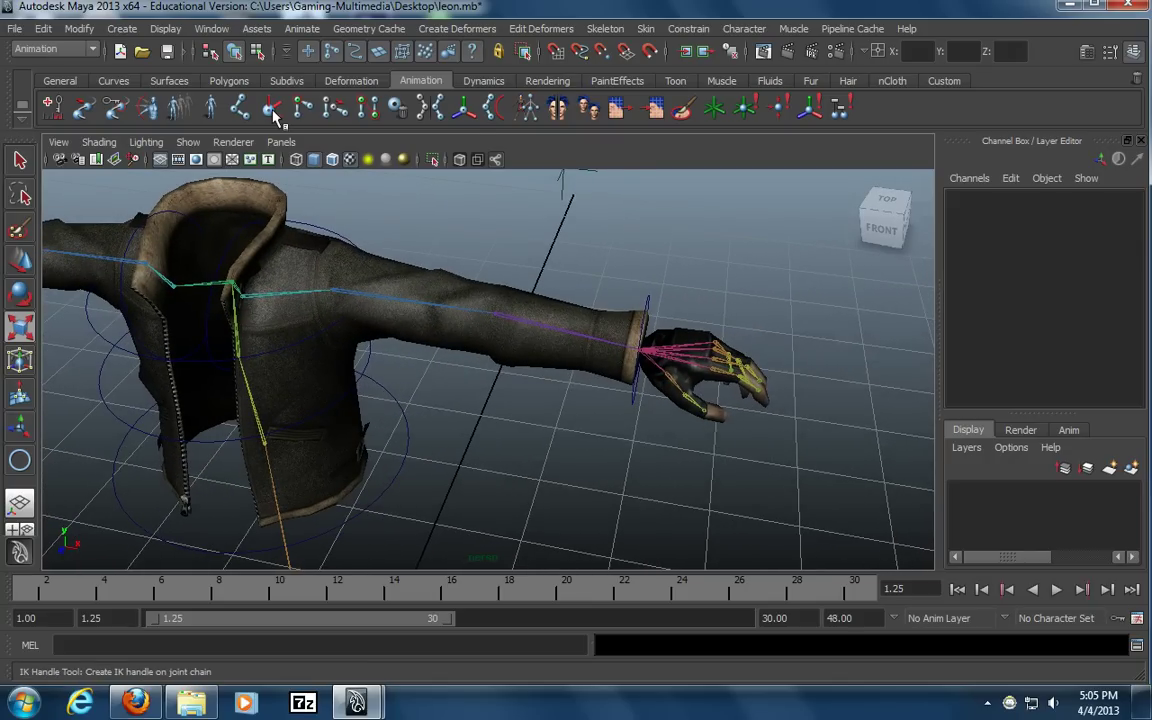
pyautogui.doubleClick(274, 112)
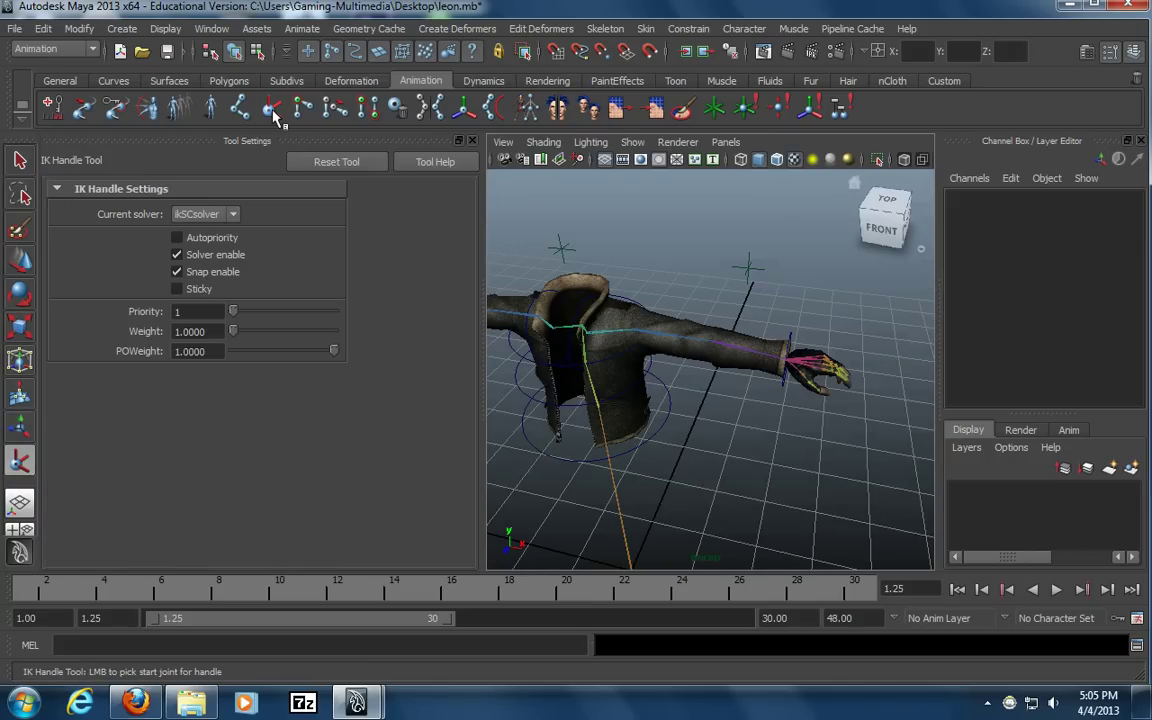
pyautogui.click(221, 214)
pyautogui.click(473, 141)
# Increase the display size of the skeleton joints
pyautogui.keyDown('alt'); pyautogui.moveTo(385, 398); pyautogui.dragTo(434, 419, button='middle'); pyautogui.keyUp('alt')
pyautogui.keyDown('alt'); pyautogui.moveTo(326, 409); pyautogui.dragTo(414, 404, button='right'); pyautogui.keyUp('alt')
pyautogui.click(165, 28)
pyautogui.moveTo(238, 236)
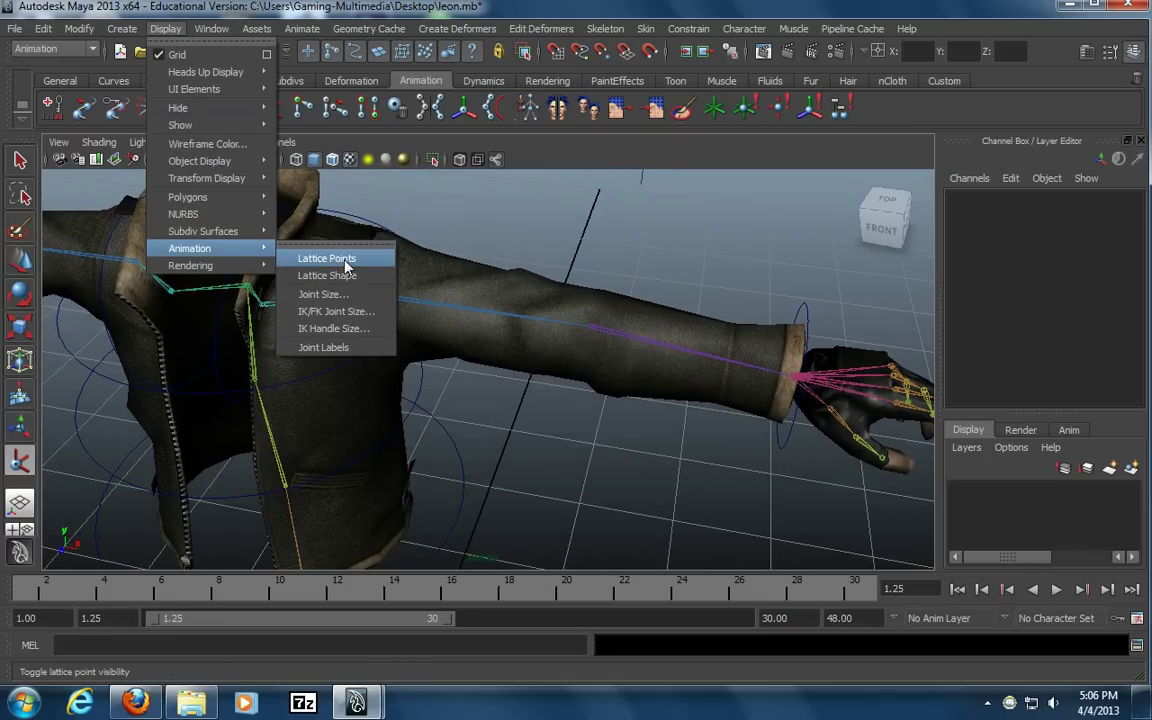
pyautogui.click(322, 294)
pyautogui.moveTo(727, 195); pyautogui.dragTo(748, 200)
pyautogui.click(844, 146)
# Create an IK handle running from the left shoulder joint to the left wrist joint
pyautogui.keyDown('alt'); pyautogui.moveTo(634, 343); pyautogui.dragTo(516, 300); pyautogui.keyUp('alt')
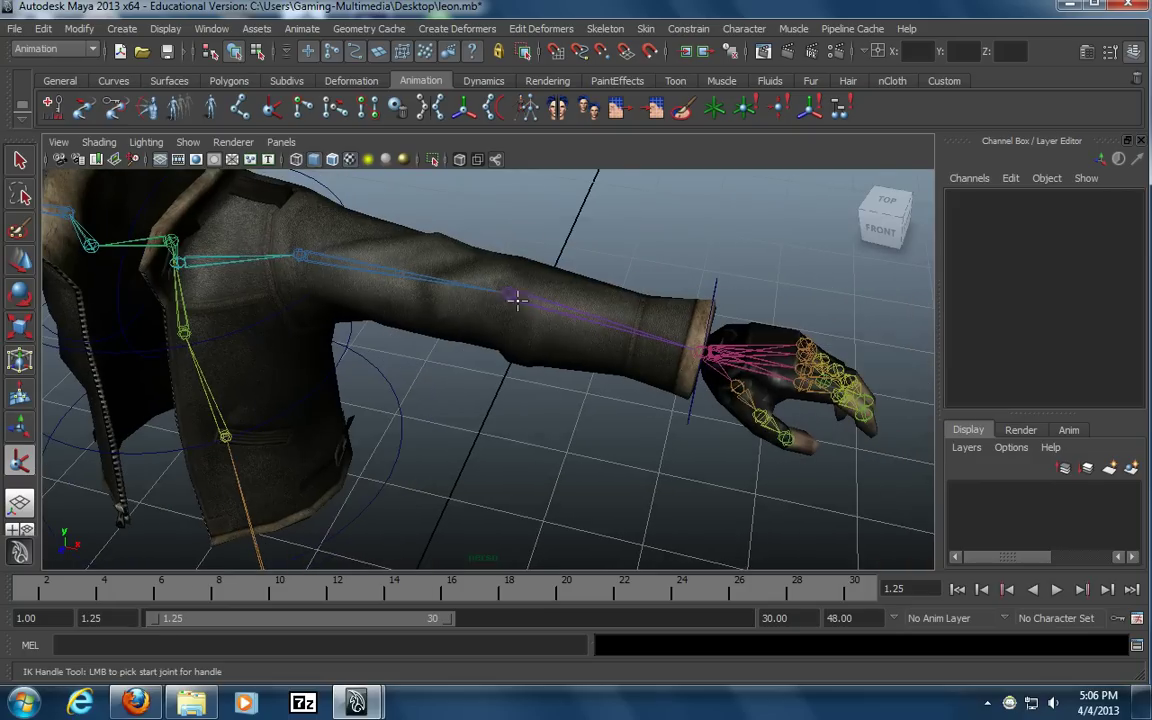
pyautogui.click(301, 256)
pyautogui.click(702, 354)
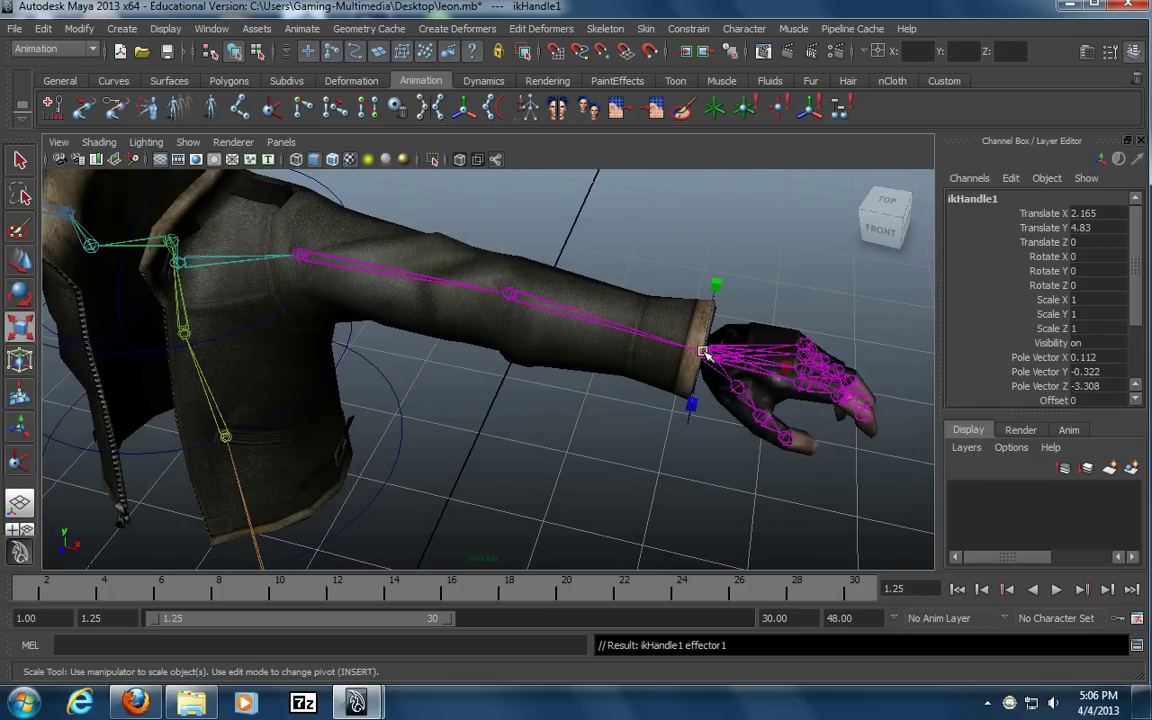
# Create a second IK handle from the left wrist joint to a finger's base joint in the hand
pyautogui.keyDown('alt'); pyautogui.moveTo(698, 354); pyautogui.dragTo(580, 357, button='middle'); pyautogui.keyUp('alt')
pyautogui.keyDown('alt'); pyautogui.moveTo(387, 357); pyautogui.dragTo(658, 411, button='right'); pyautogui.keyUp('alt')
pyautogui.keyDown('alt'); pyautogui.moveTo(658, 411); pyautogui.dragTo(489, 390); pyautogui.keyUp('alt')
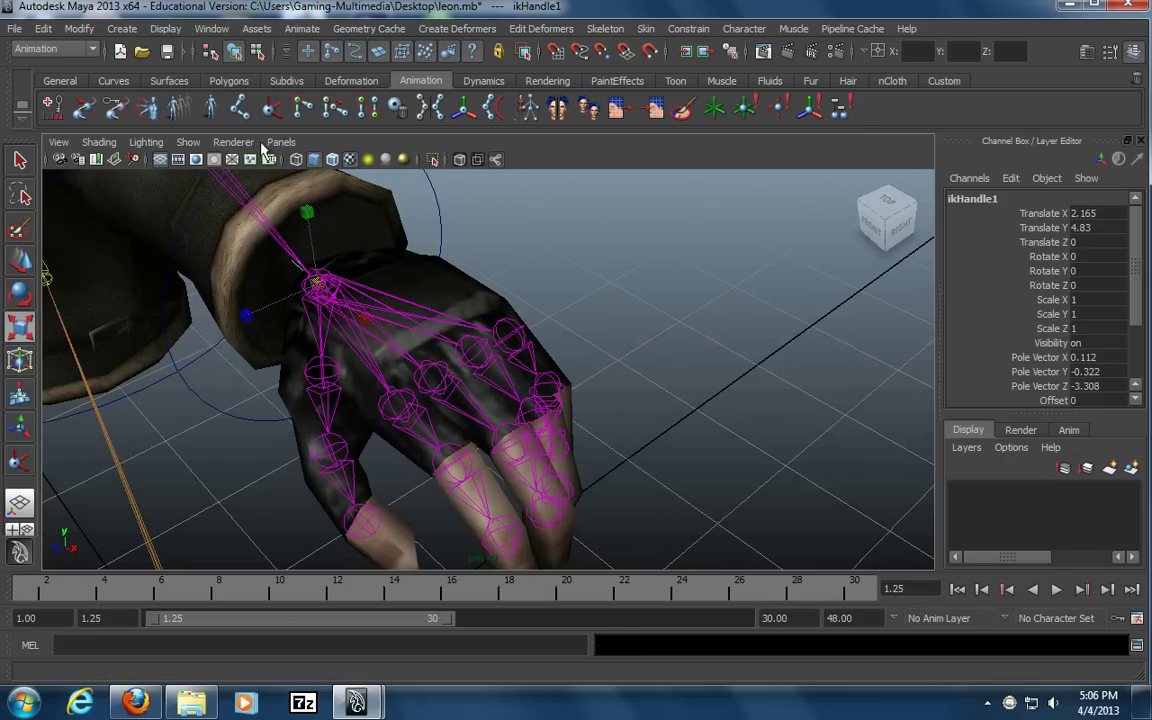
pyautogui.click(271, 108)
pyautogui.click(316, 279)
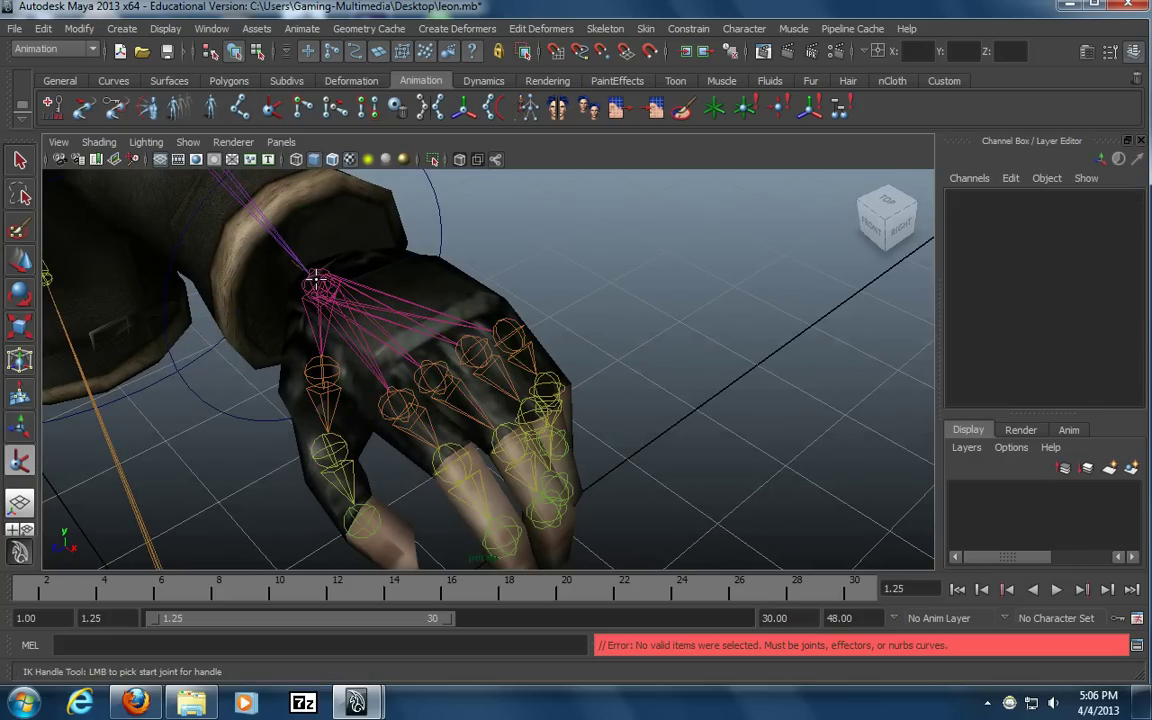
pyautogui.click(318, 282)
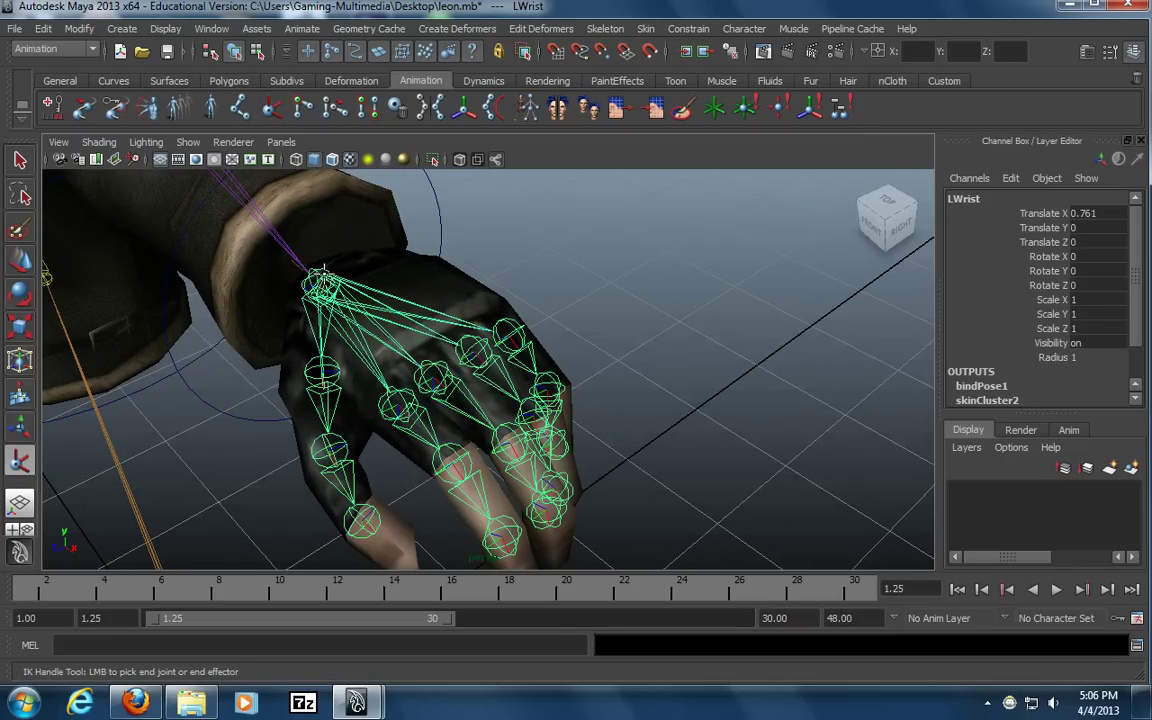
pyautogui.click(437, 370)
# Select the hand IK handle, add the left arm IK handle to the selection, and parent the hand handle under it
pyautogui.keyDown('alt'); pyautogui.moveTo(771, 347); pyautogui.dragTo(541, 335, button='right'); pyautogui.keyUp('alt')
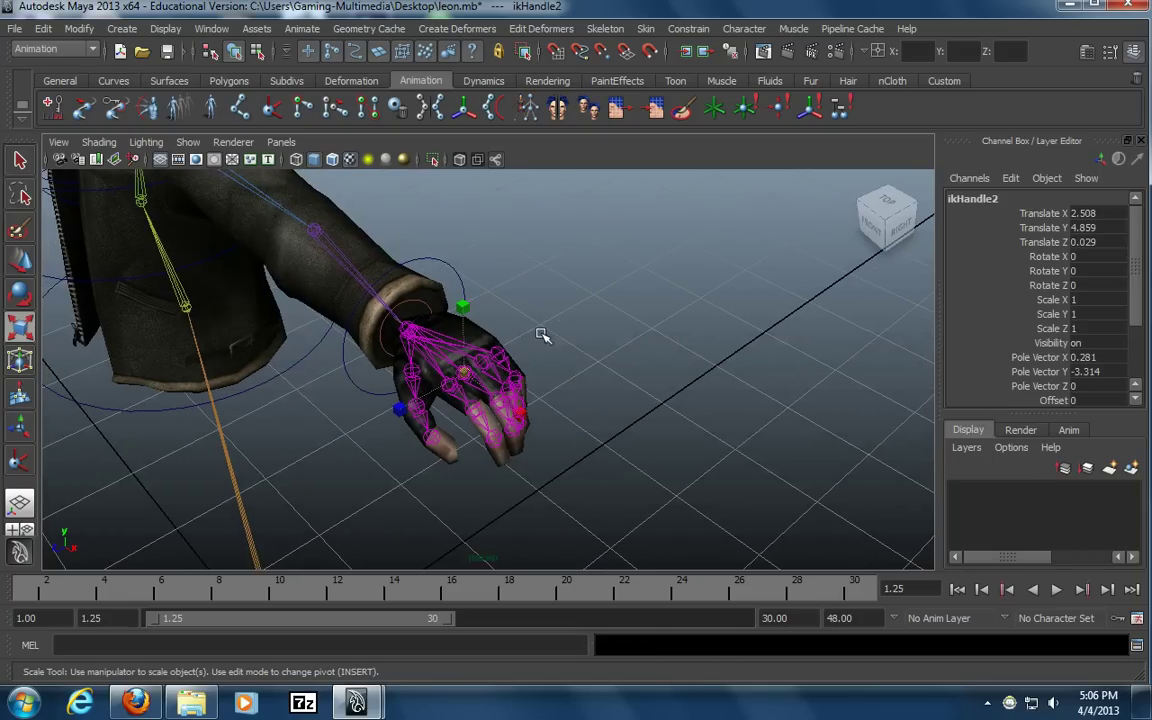
pyautogui.keyDown('alt'); pyautogui.moveTo(489, 327); pyautogui.dragTo(615, 306); pyautogui.keyUp('alt')
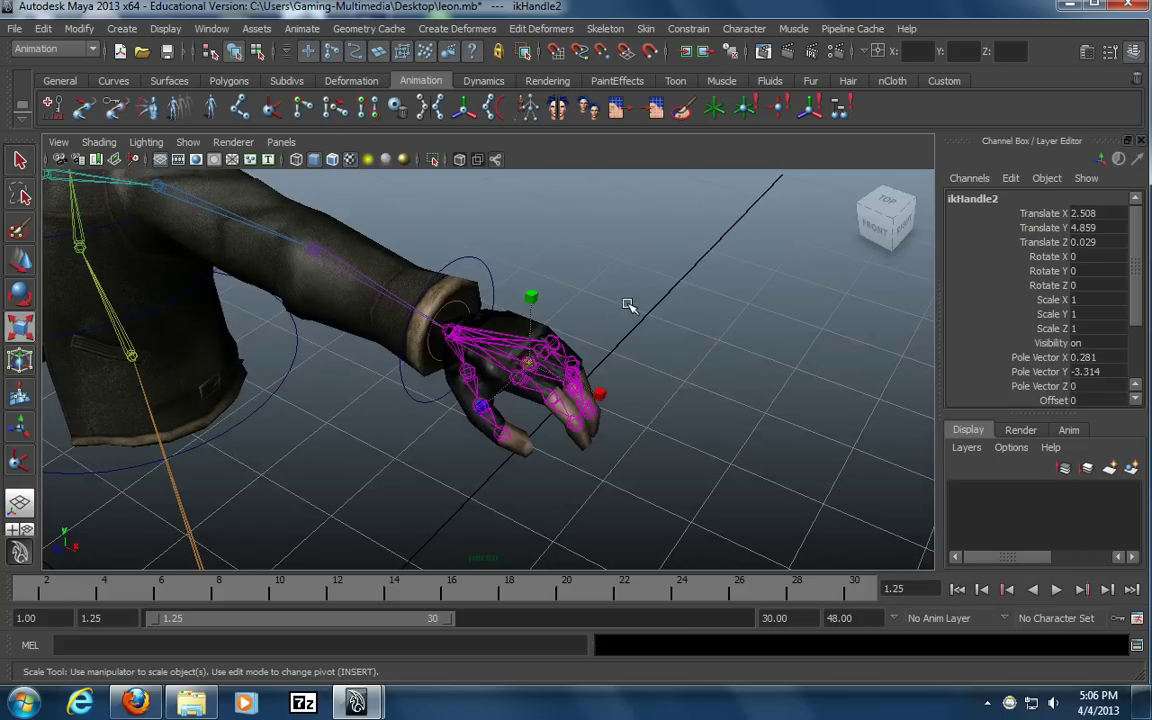
pyautogui.click(629, 302)
pyautogui.keyDown('alt'); pyautogui.moveTo(442, 340); pyautogui.dragTo(495, 347, button='right'); pyautogui.keyUp('alt')
pyautogui.press('r')
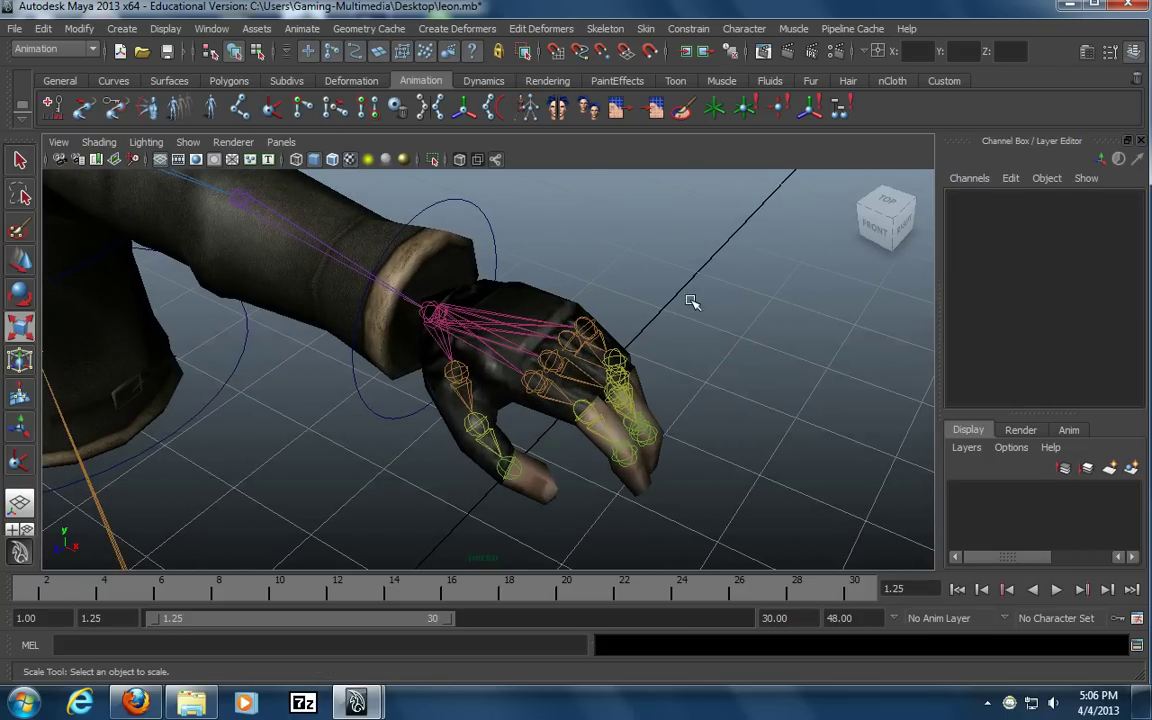
pyautogui.moveTo(705, 296); pyautogui.dragTo(531, 402)
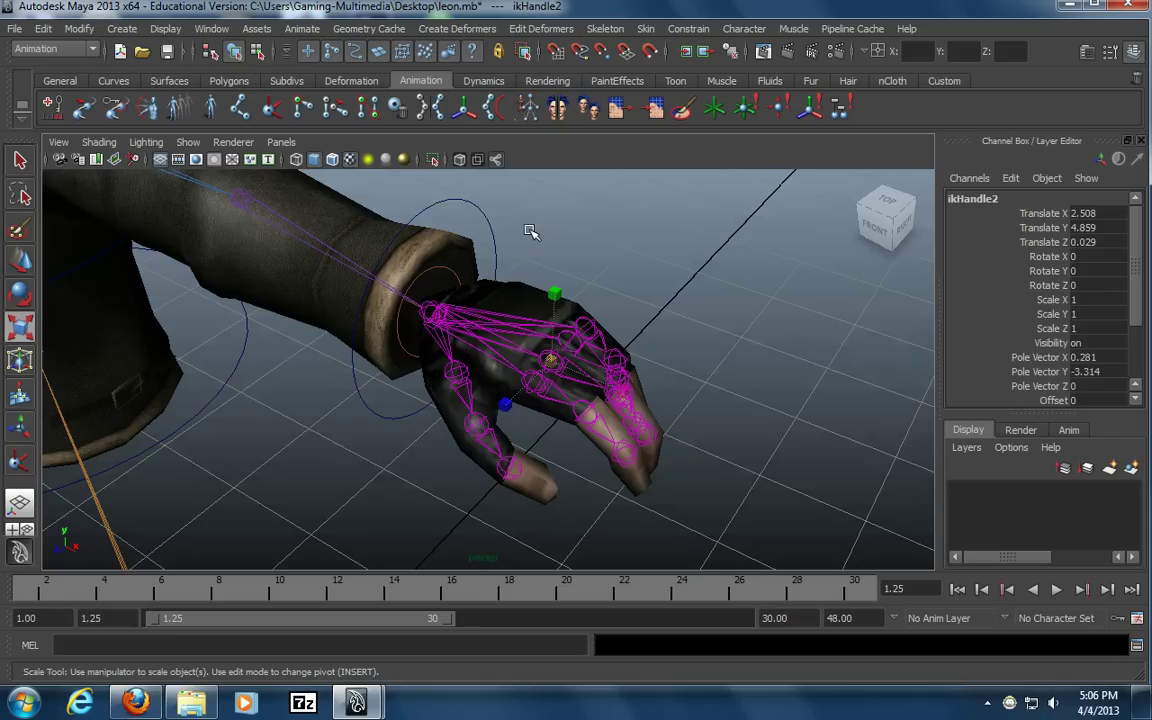
pyautogui.moveTo(469, 259); pyautogui.dragTo(370, 328)
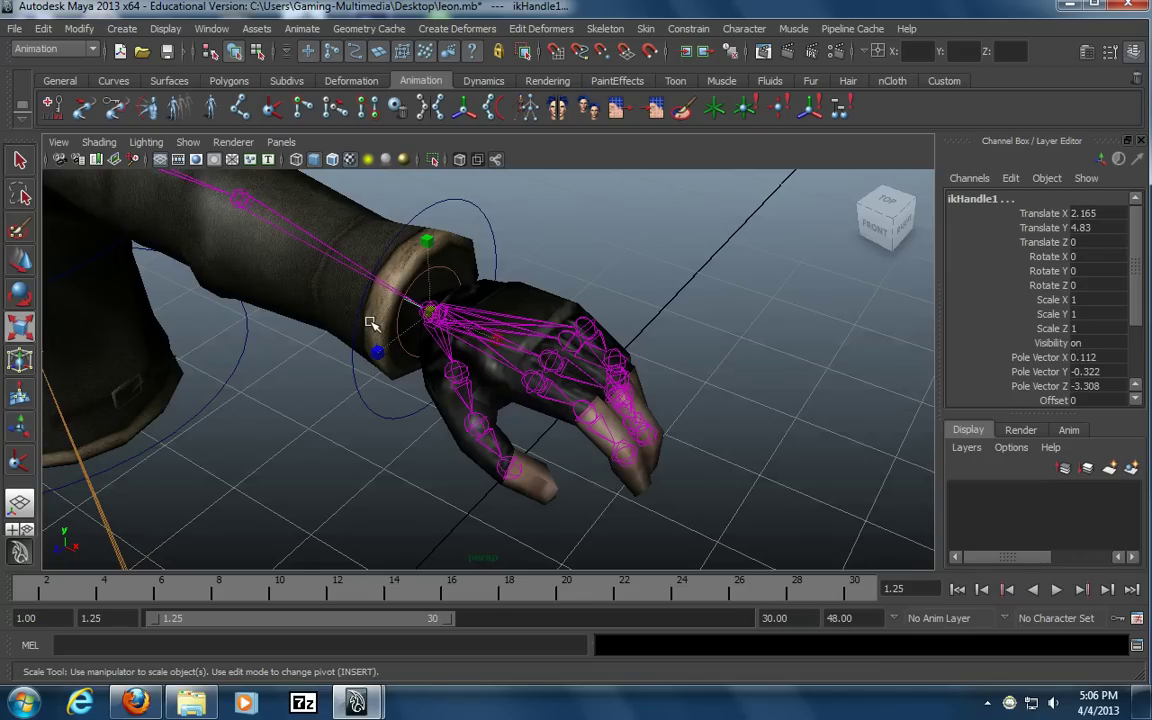
pyautogui.press('Down')
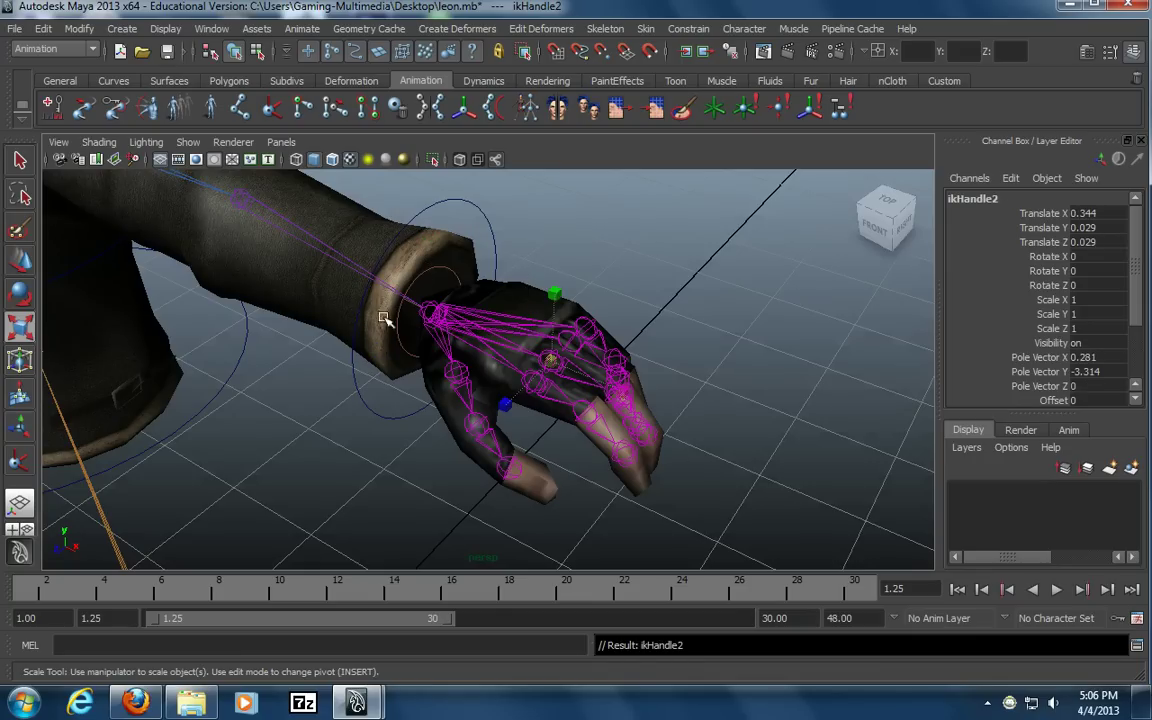
# Select the left arm IK handle at the wrist and put it in its own group
pyautogui.click(594, 273)
pyautogui.keyDown('alt'); pyautogui.moveTo(594, 273); pyautogui.dragTo(403, 340); pyautogui.keyUp('alt')
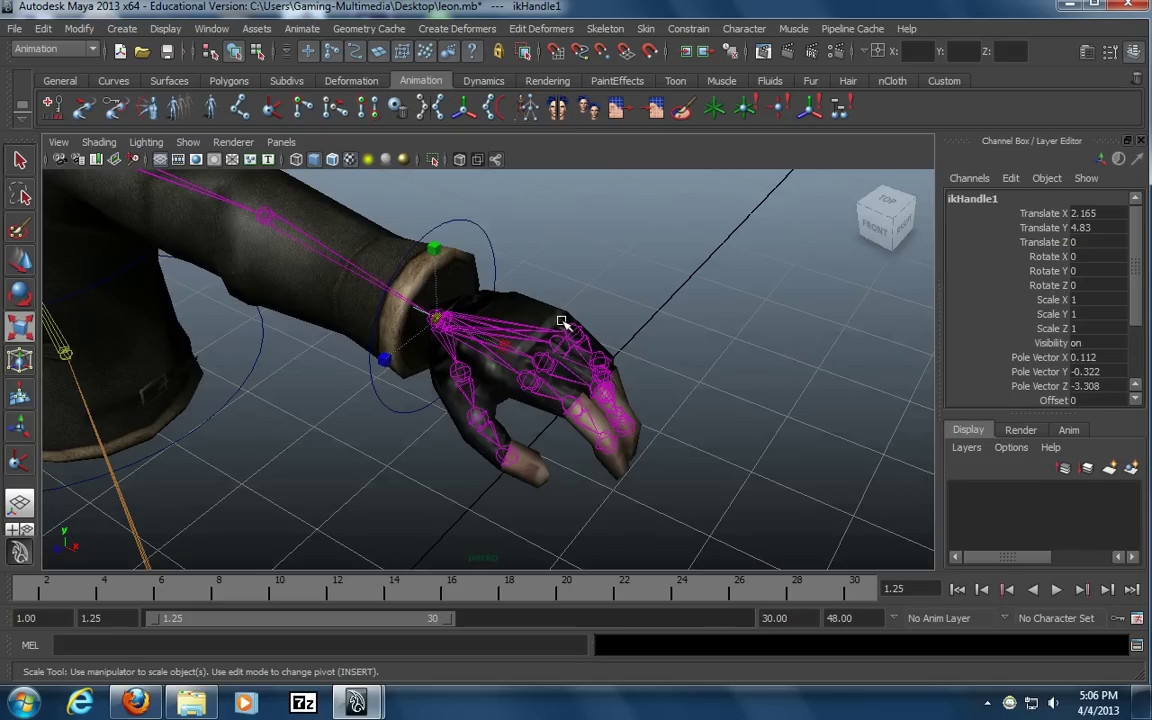
pyautogui.hotkey('ctrl', 'g')
# Move the pivot of the arm IK handle's group from the origin to the left wrist joint, snapping it in place
pyautogui.keyDown('alt'); pyautogui.moveTo(658, 316); pyautogui.dragTo(242, 345, button='right'); pyautogui.keyUp('alt')
pyautogui.press('w')
pyautogui.keyDown('alt'); pyautogui.moveTo(243, 345); pyautogui.dragTo(386, 345); pyautogui.keyUp('alt')
pyautogui.press('Insert')
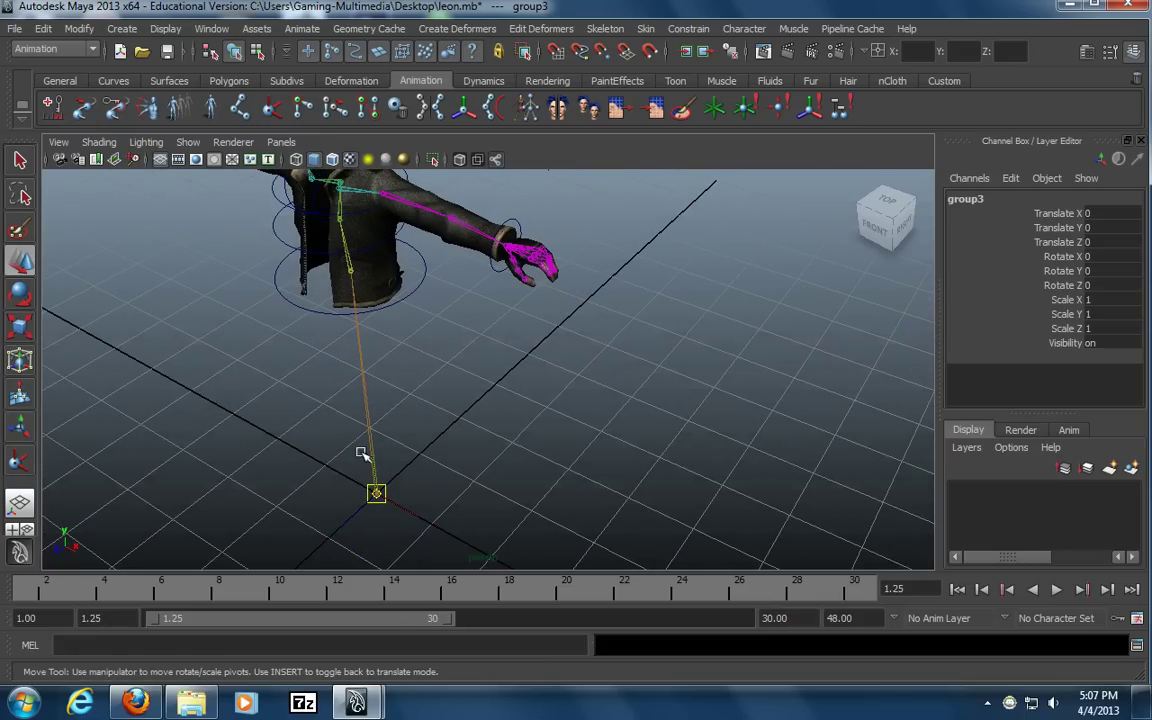
pyautogui.moveTo(381, 496); pyautogui.dragTo(495, 255)
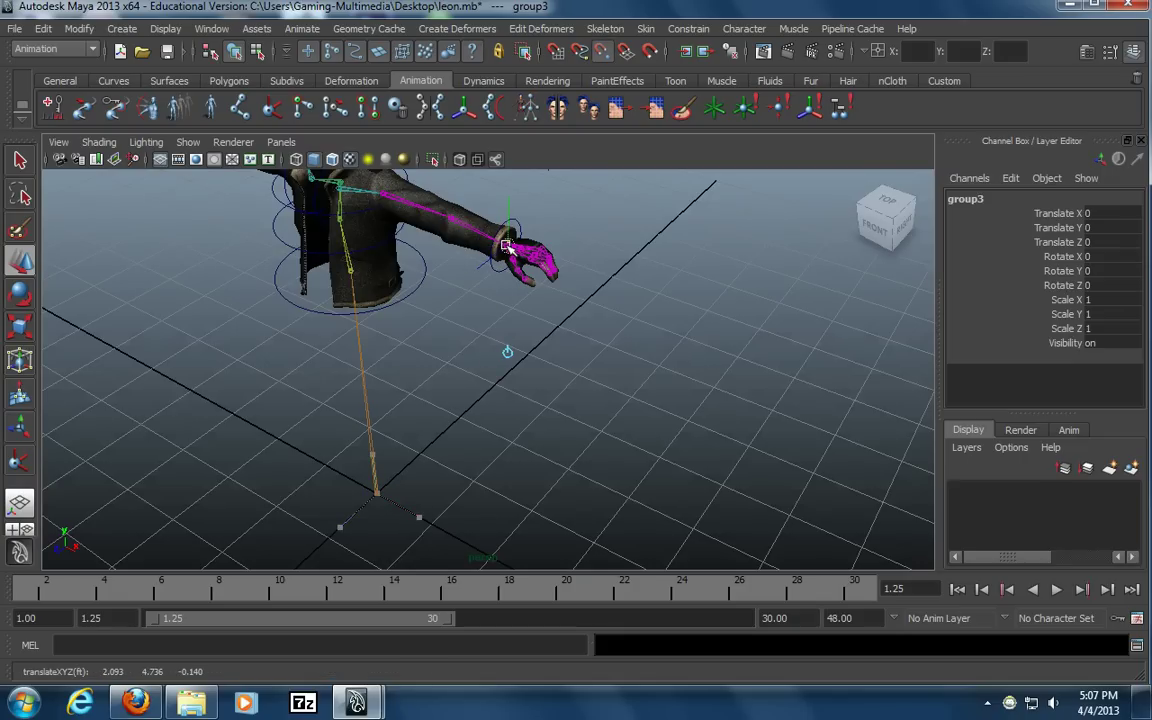
pyautogui.keyDown('alt'); pyautogui.moveTo(302, 334); pyautogui.dragTo(296, 383, button='middle'); pyautogui.keyUp('alt')
pyautogui.keyDown('alt'); pyautogui.moveTo(296, 383); pyautogui.dragTo(579, 341, button='right'); pyautogui.keyUp('alt')
pyautogui.keyDown('alt'); pyautogui.moveTo(579, 341); pyautogui.dragTo(534, 403, button='middle'); pyautogui.keyUp('alt')
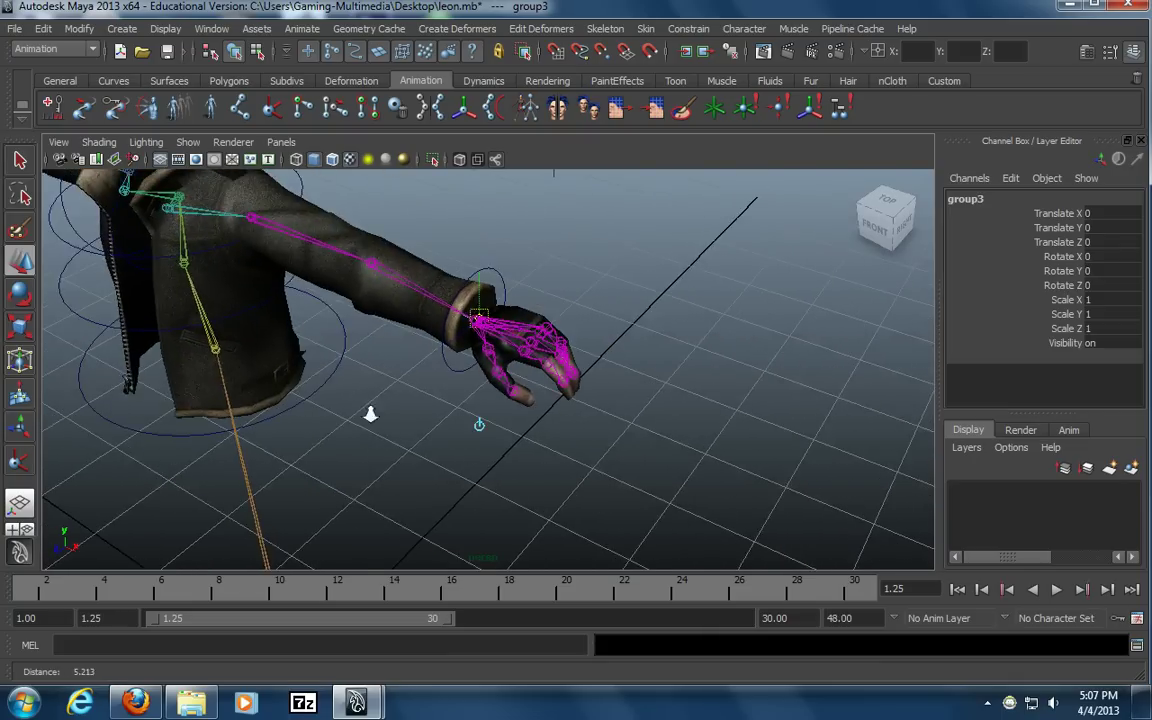
pyautogui.keyDown('alt'); pyautogui.moveTo(329, 417); pyautogui.dragTo(536, 327, button='right'); pyautogui.keyUp('alt')
pyautogui.moveTo(478, 273); pyautogui.dragTo(416, 247)
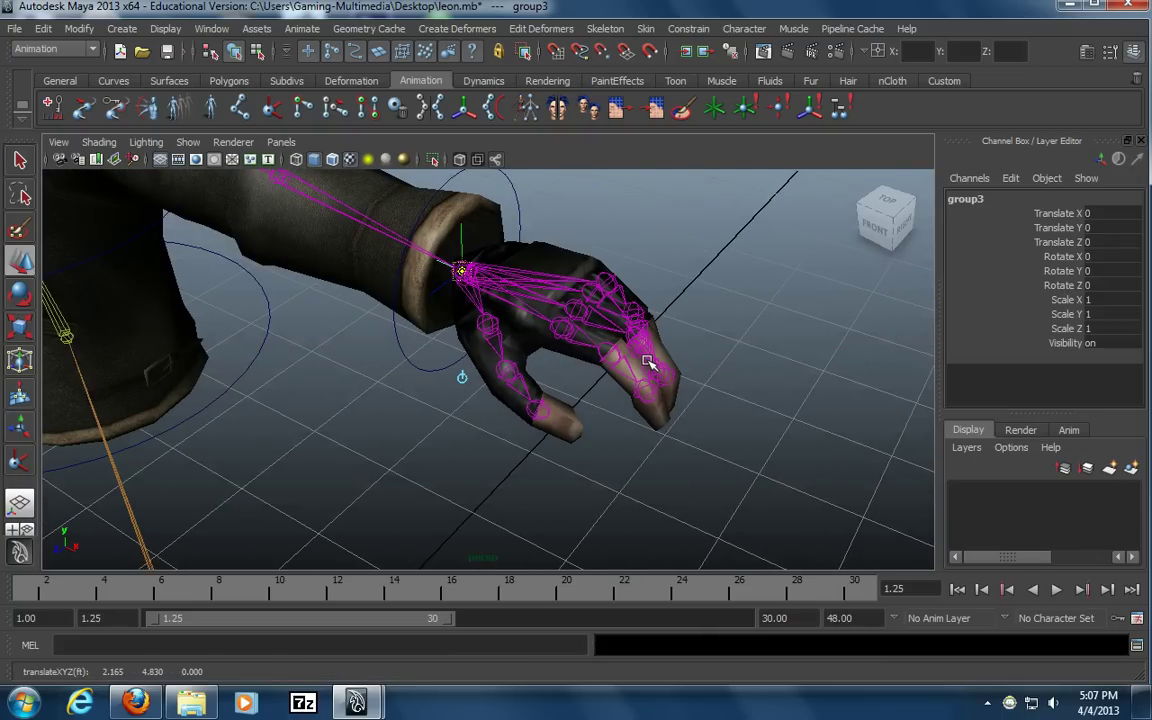
pyautogui.press('Insert')
# Parent the arm IK handle's group under the left wrist circle
pyautogui.keyDown('alt'); pyautogui.moveTo(585, 283); pyautogui.dragTo(570, 368, button='middle'); pyautogui.keyUp('alt')
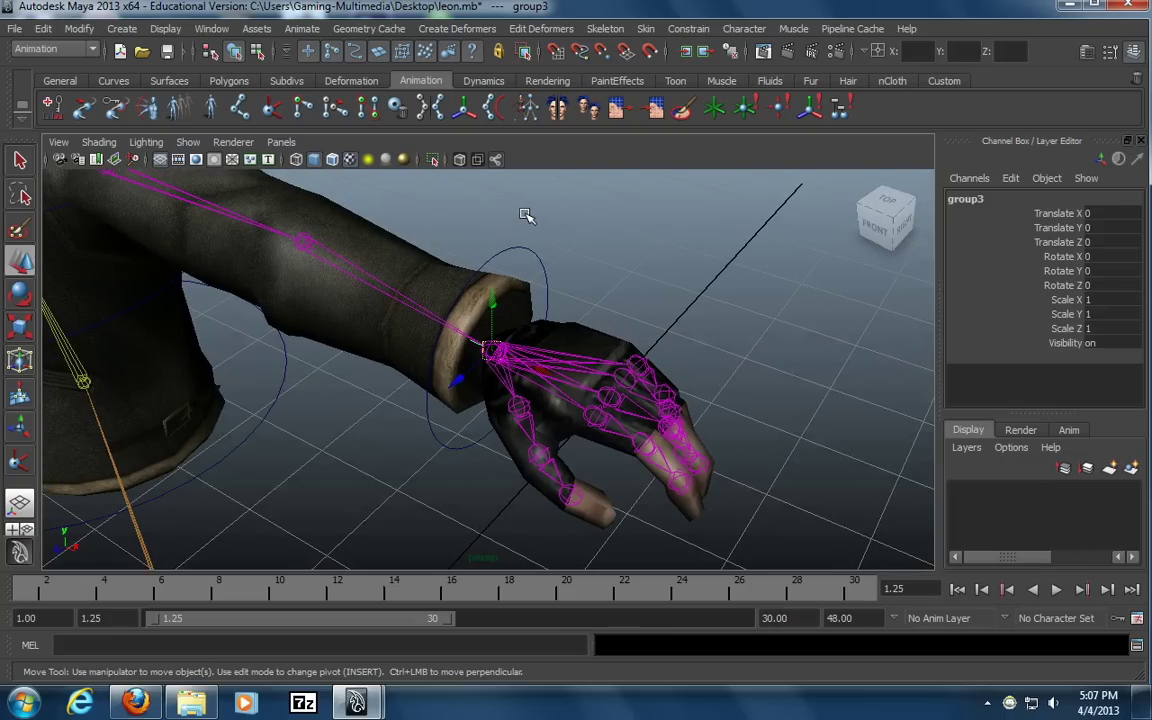
pyautogui.click(540, 275)
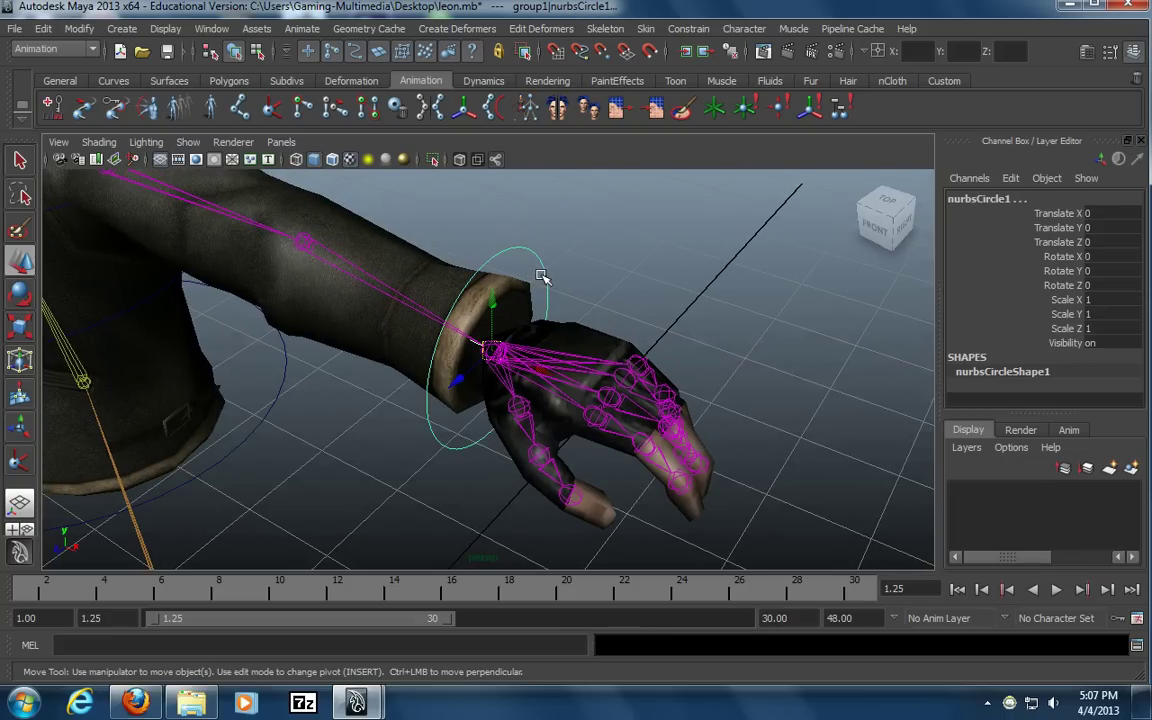
pyautogui.hotkey('ctrl', 'g')
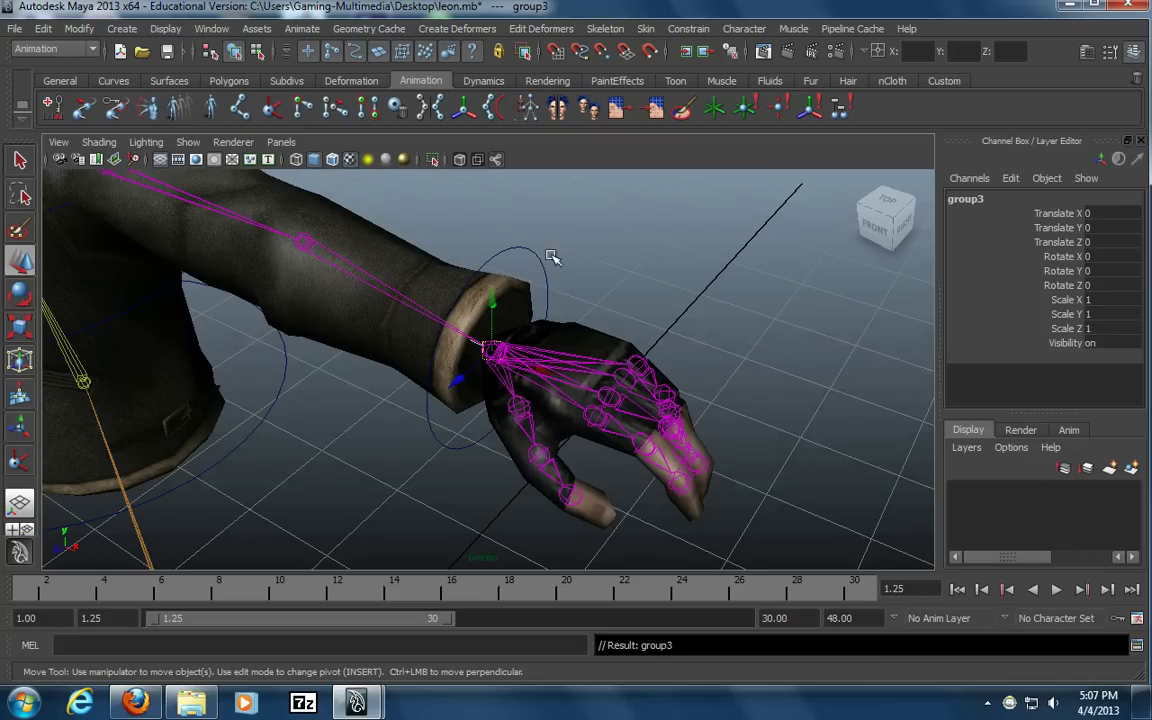
# Move the left wrist circle to test how the arm follows, and undo the test changes
pyautogui.click(543, 271)
pyautogui.keyDown('alt'); pyautogui.moveTo(694, 287); pyautogui.dragTo(376, 334, button='right'); pyautogui.keyUp('alt')
pyautogui.moveTo(494, 365); pyautogui.dragTo(430, 305)
pyautogui.press('e')
pyautogui.hotkey('ctrl', 'z')
pyautogui.press('w')
pyautogui.hotkey('ctrl', 'z')
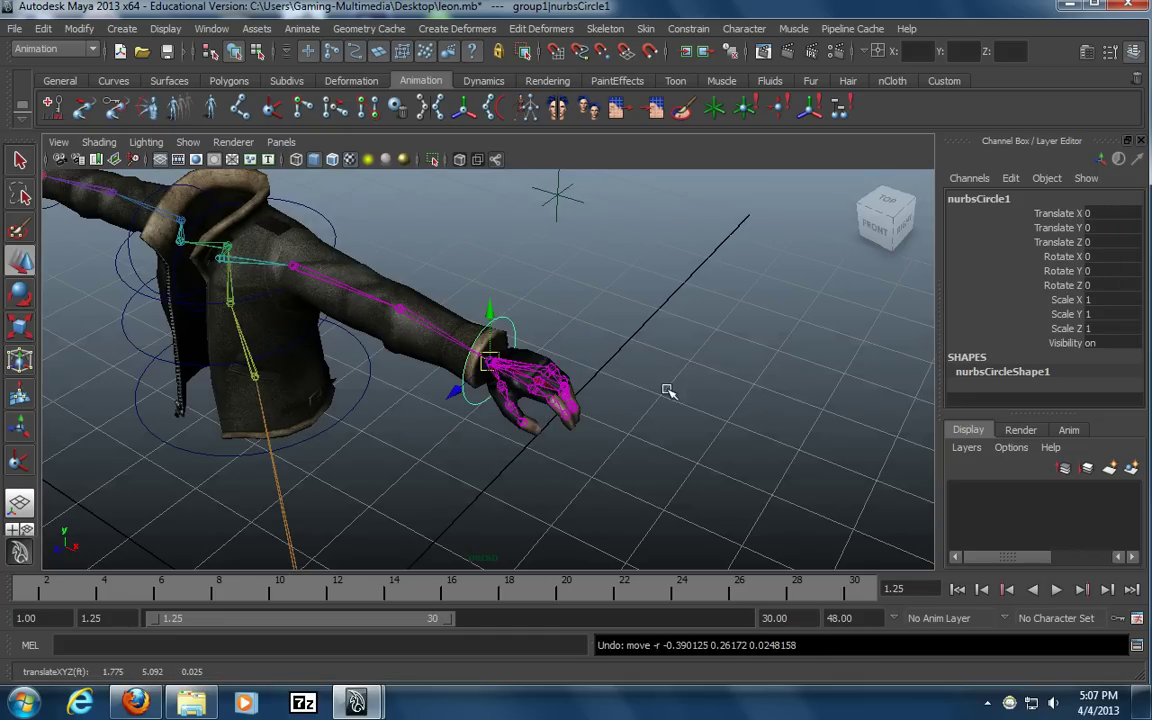
# Apply a Pole Vector constraint from the left elbow locator to the left arm IK handle
pyautogui.click(569, 288)
pyautogui.keyDown('alt'); pyautogui.moveTo(570, 288); pyautogui.dragTo(604, 255); pyautogui.keyUp('alt')
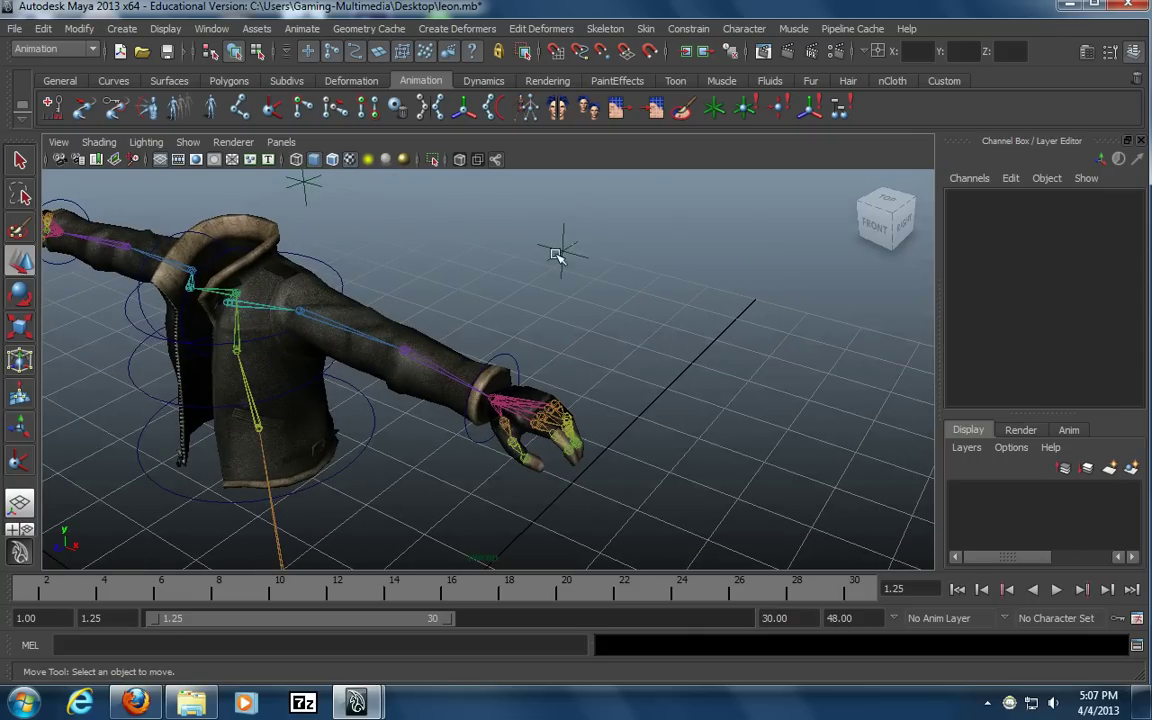
pyautogui.click(533, 288)
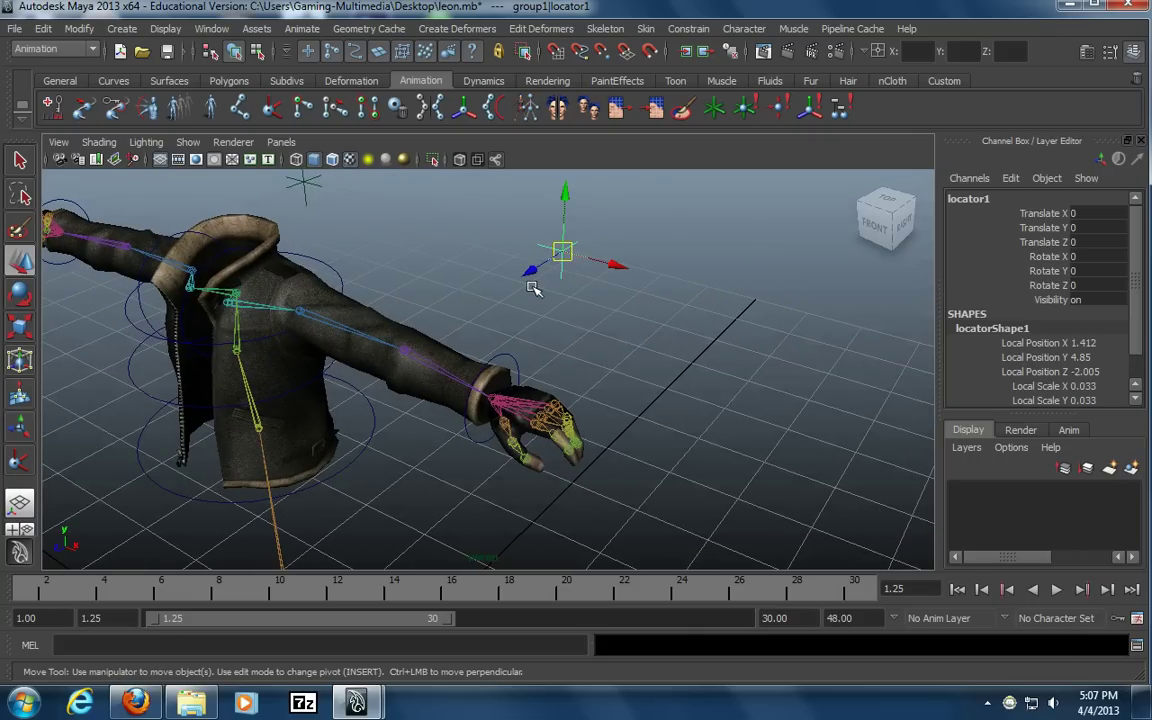
pyautogui.keyDown('alt'); pyautogui.moveTo(364, 408); pyautogui.dragTo(568, 437, button='right'); pyautogui.keyUp('alt')
pyautogui.keyDown('alt'); pyautogui.moveTo(568, 437); pyautogui.dragTo(549, 390, button='middle'); pyautogui.keyUp('alt')
pyautogui.moveTo(535, 300); pyautogui.dragTo(439, 389)
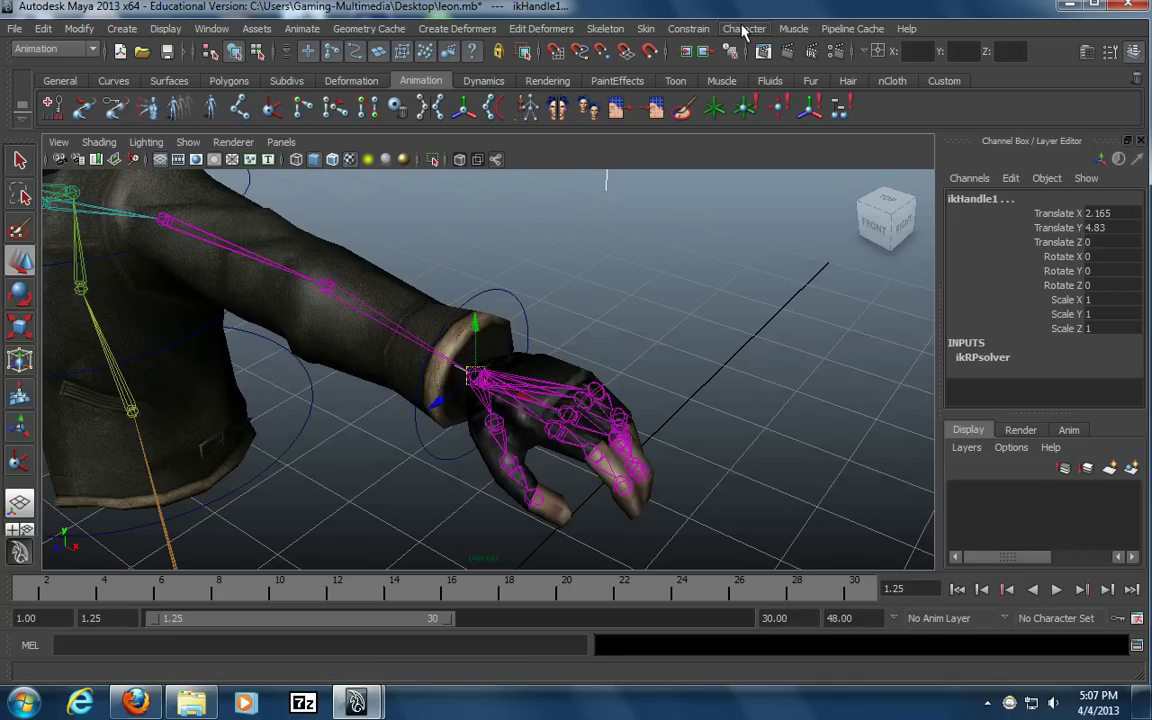
pyautogui.click(689, 30)
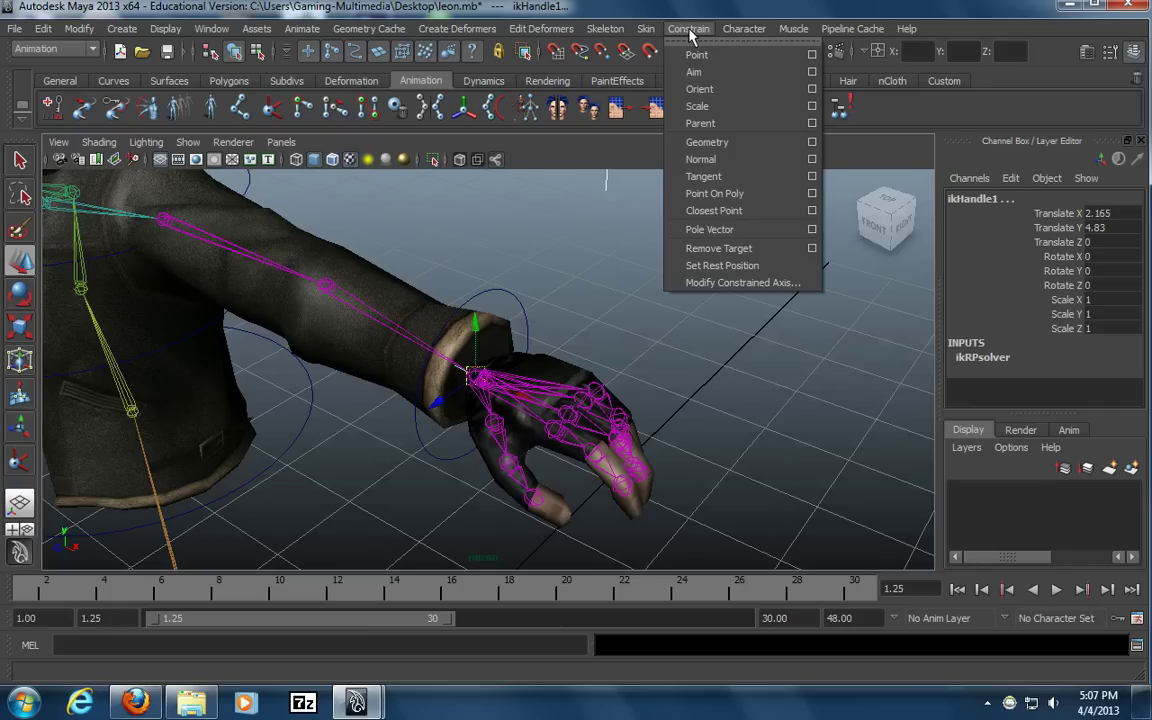
pyautogui.click(713, 231)
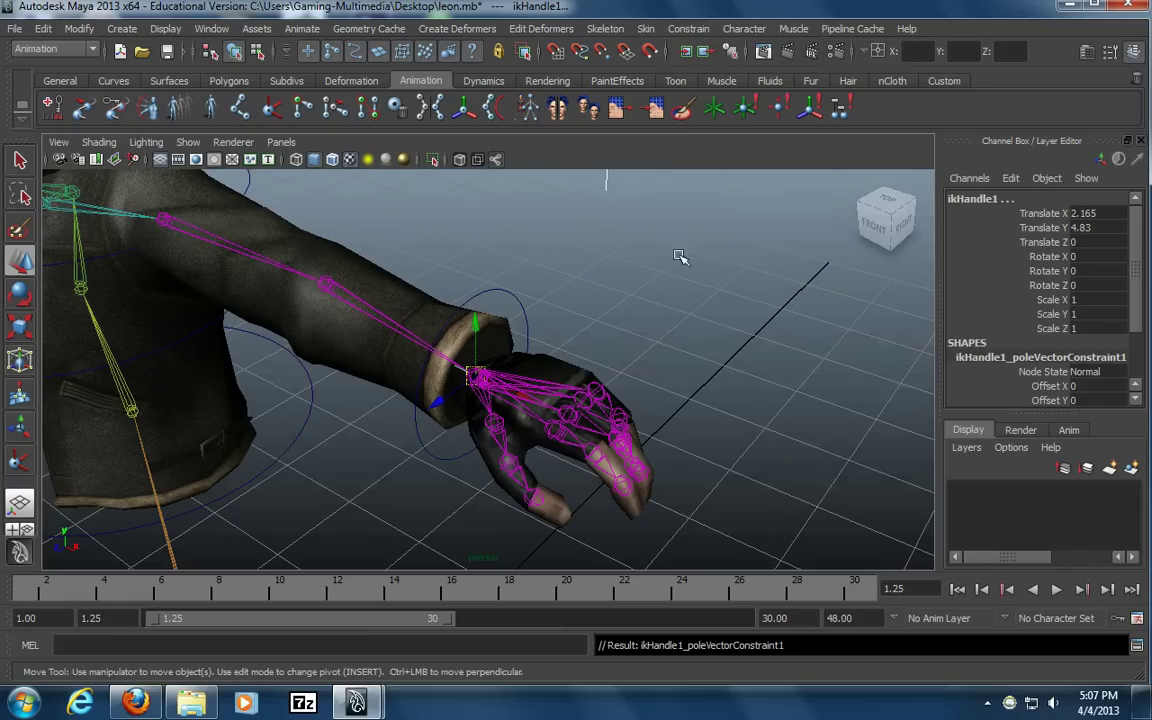
# Move the left elbow locator to test the pole vector, and undo the move
pyautogui.keyDown('alt'); pyautogui.moveTo(740, 342); pyautogui.dragTo(517, 329); pyautogui.keyUp('alt')
pyautogui.click(601, 218)
pyautogui.moveTo(543, 253); pyautogui.dragTo(586, 243)
pyautogui.hotkey('ctrl', 'z')
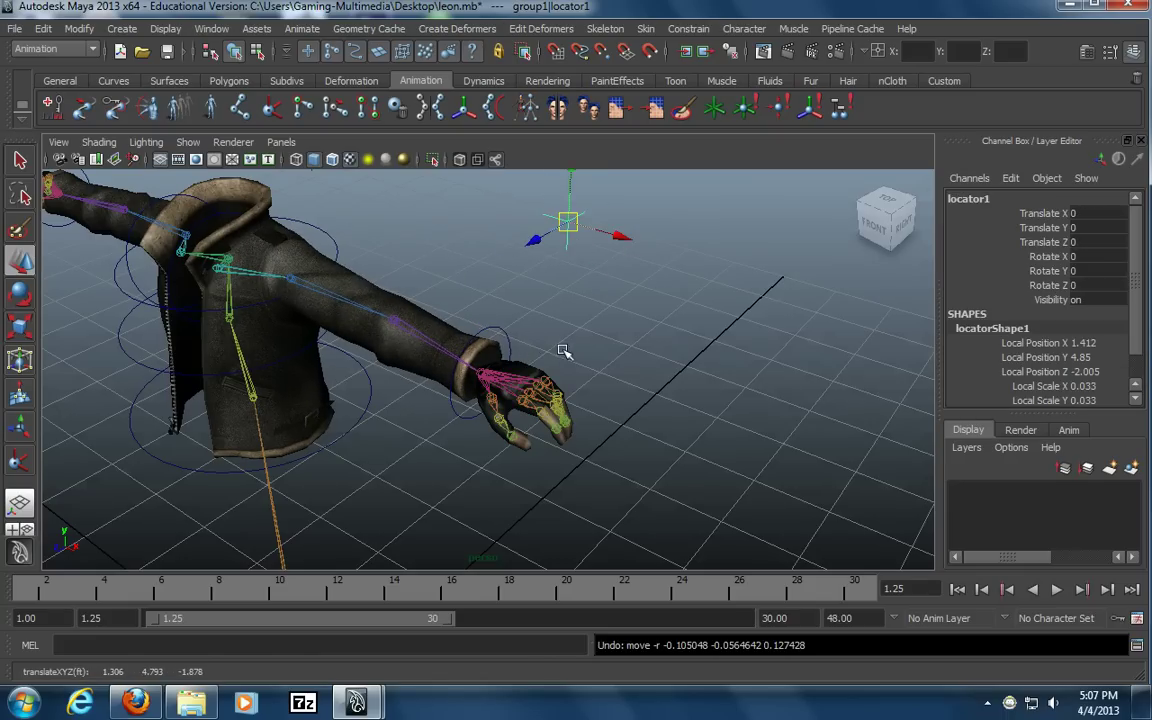
# Test the arm by moving the left wrist circle and the elbow locator, and undo all the test moves
pyautogui.click(508, 336)
pyautogui.moveTo(484, 373); pyautogui.dragTo(381, 404)
pyautogui.click(566, 222)
pyautogui.moveTo(566, 222); pyautogui.dragTo(527, 387, button='middle')
pyautogui.moveTo(526, 386); pyautogui.dragTo(524, 264)
pyautogui.hotkey('ctrl', 'z')
pyautogui.hotkey('ctrl', 'z')
pyautogui.hotkey('ctrl', 'z')
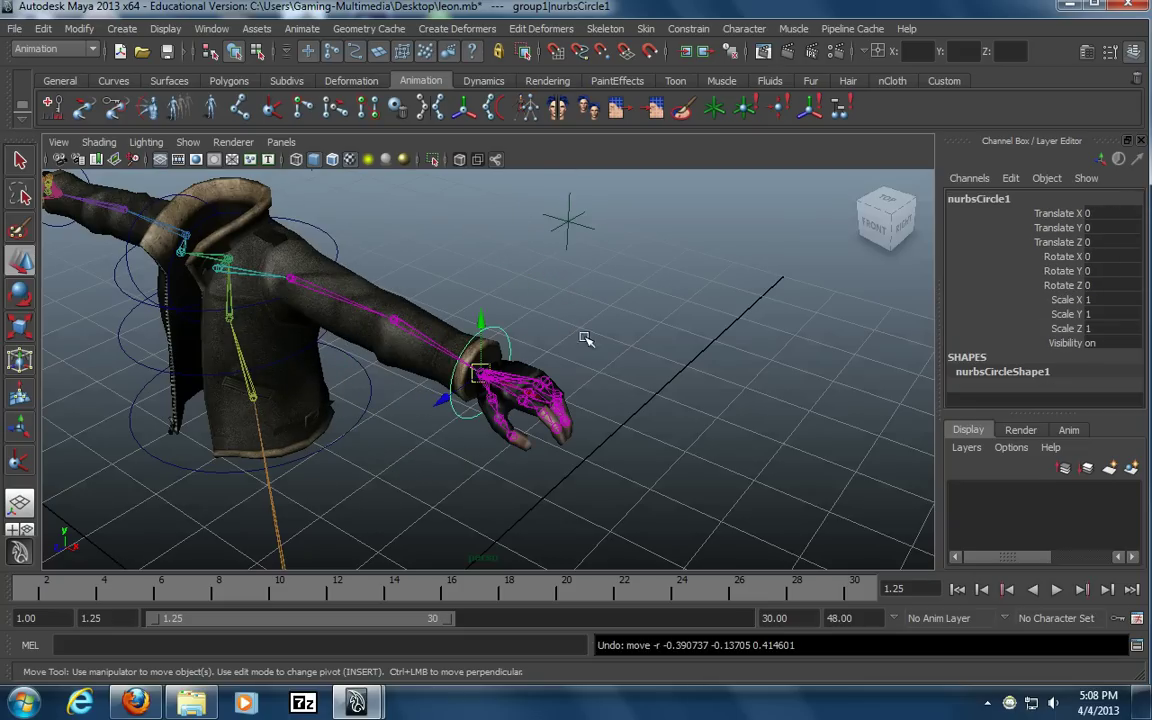
pyautogui.click(658, 232)
pyautogui.click(540, 216)
pyautogui.keyDown('alt'); pyautogui.moveTo(356, 342); pyautogui.dragTo(668, 342, button='right'); pyautogui.keyUp('alt')
pyautogui.moveTo(593, 297); pyautogui.dragTo(430, 406)
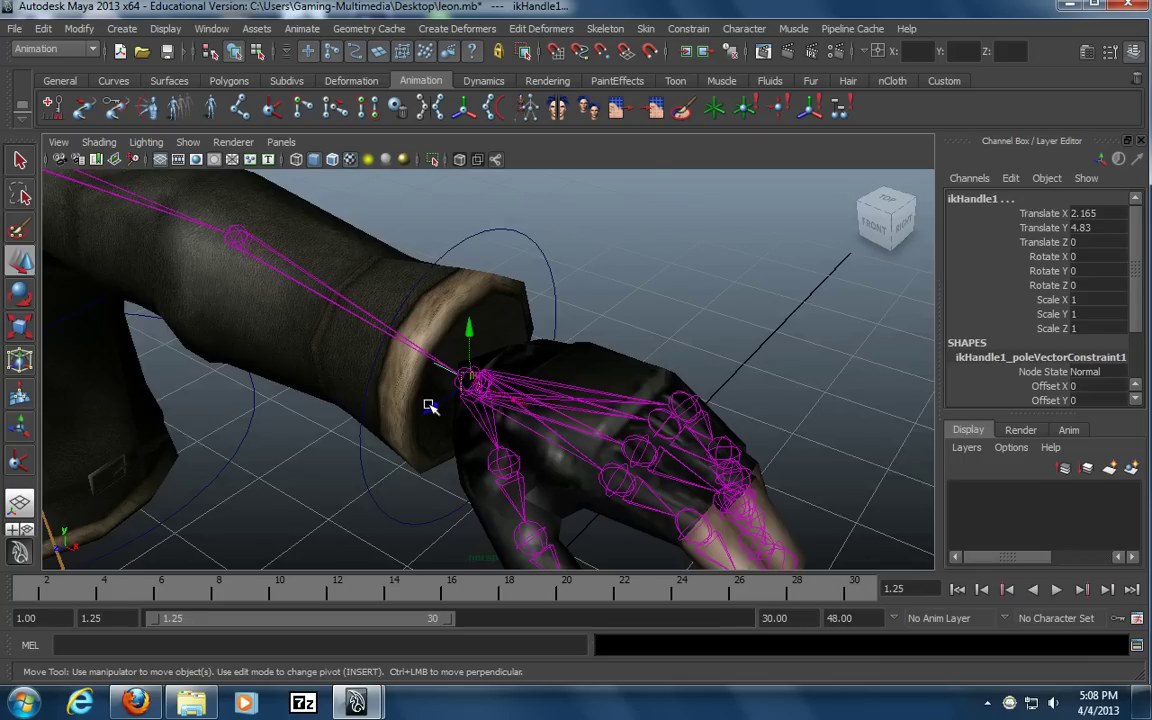
pyautogui.click(689, 28)
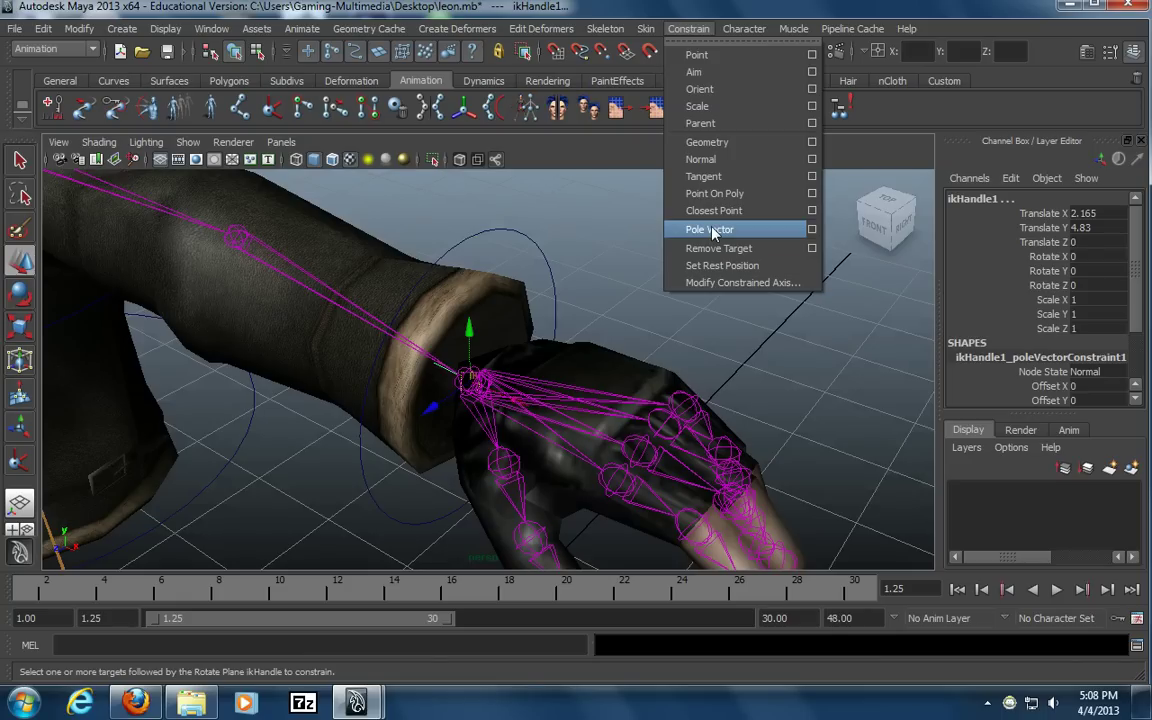
pyautogui.click(592, 234)
# Create an IK handle from the right shoulder joint to the right wrist joint
pyautogui.keyDown('alt'); pyautogui.moveTo(612, 239); pyautogui.dragTo(244, 334, button='right'); pyautogui.keyUp('alt')
pyautogui.keyDown('alt'); pyautogui.moveTo(244, 334); pyautogui.dragTo(360, 363); pyautogui.keyUp('alt')
pyautogui.keyDown('alt'); pyautogui.moveTo(360, 363); pyautogui.dragTo(492, 353, button='middle'); pyautogui.keyUp('alt')
pyautogui.keyDown('alt'); pyautogui.moveTo(375, 350); pyautogui.dragTo(520, 350, button='right'); pyautogui.keyUp('alt')
pyautogui.keyDown('alt'); pyautogui.moveTo(390, 325); pyautogui.dragTo(478, 355); pyautogui.keyUp('alt')
pyautogui.keyDown('alt'); pyautogui.moveTo(440, 341); pyautogui.dragTo(401, 340, button='right'); pyautogui.keyUp('alt')
pyautogui.keyDown('alt'); pyautogui.moveTo(401, 340); pyautogui.dragTo(443, 371, button='middle'); pyautogui.keyUp('alt')
pyautogui.keyDown('alt'); pyautogui.moveTo(443, 371); pyautogui.dragTo(445, 373); pyautogui.keyUp('alt')
pyautogui.keyDown('alt'); pyautogui.moveTo(445, 373); pyautogui.dragTo(475, 370, button='right'); pyautogui.keyUp('alt')
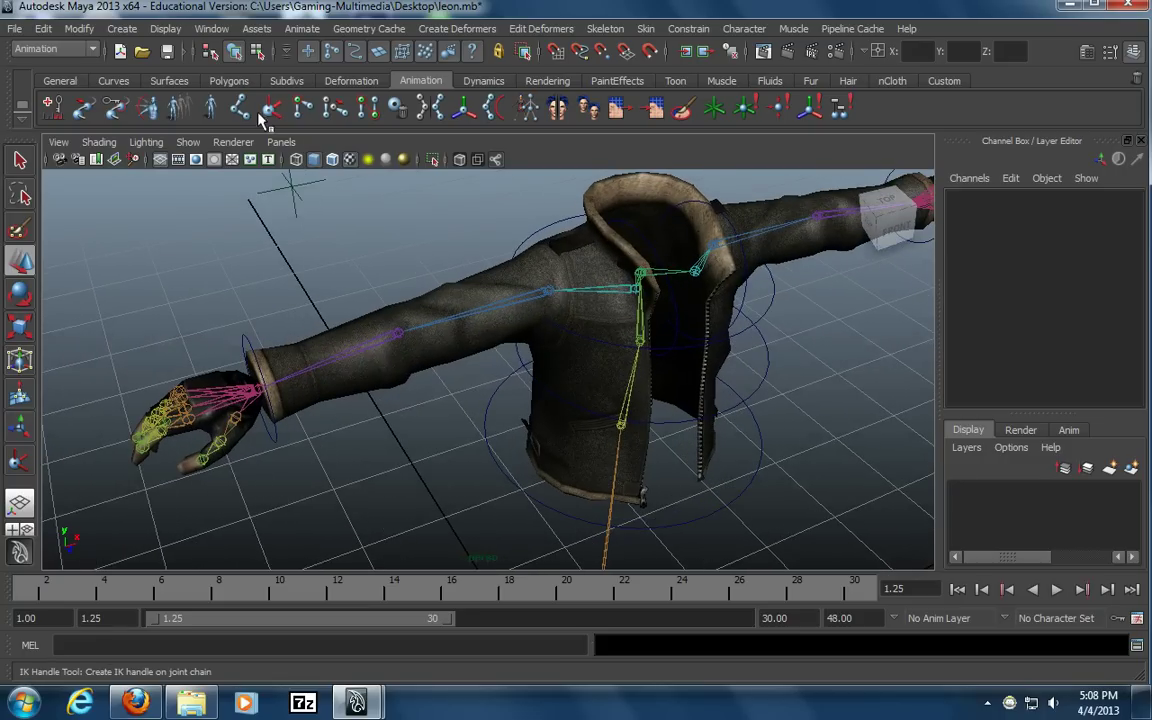
pyautogui.click(271, 107)
pyautogui.click(547, 288)
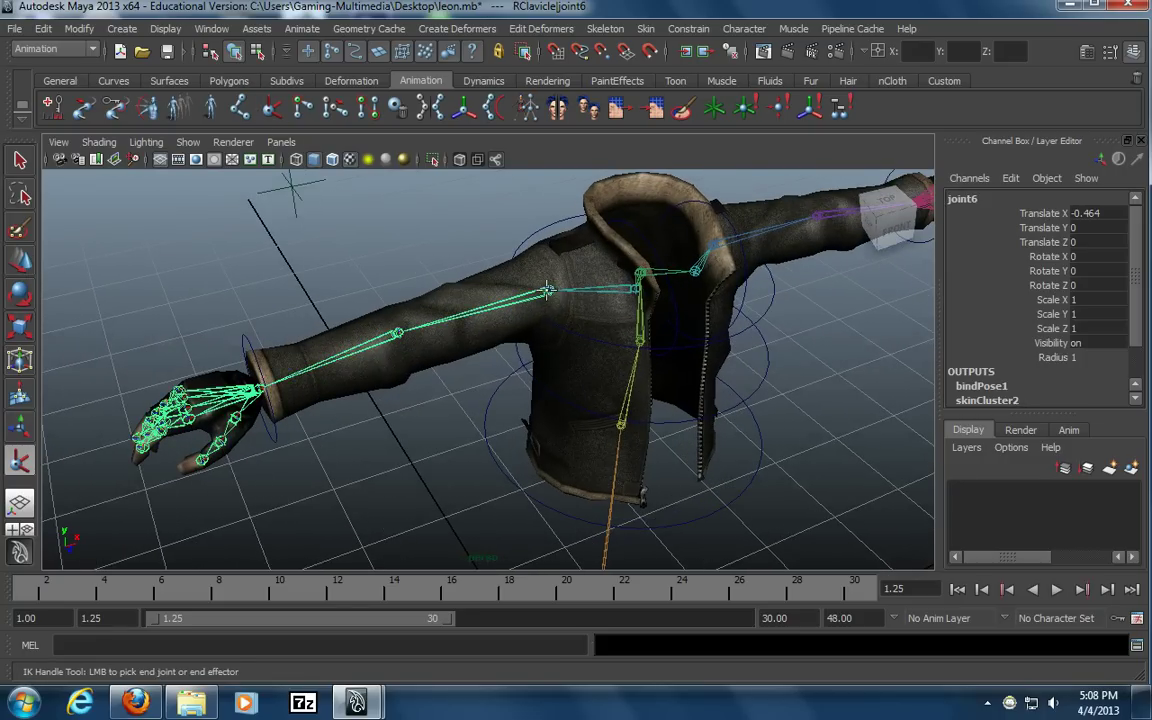
pyautogui.click(263, 395)
pyautogui.press('w')
# Create a second IK handle from the right wrist joint to the finger base joint in the right hand
pyautogui.scroll(5, 270, 419)
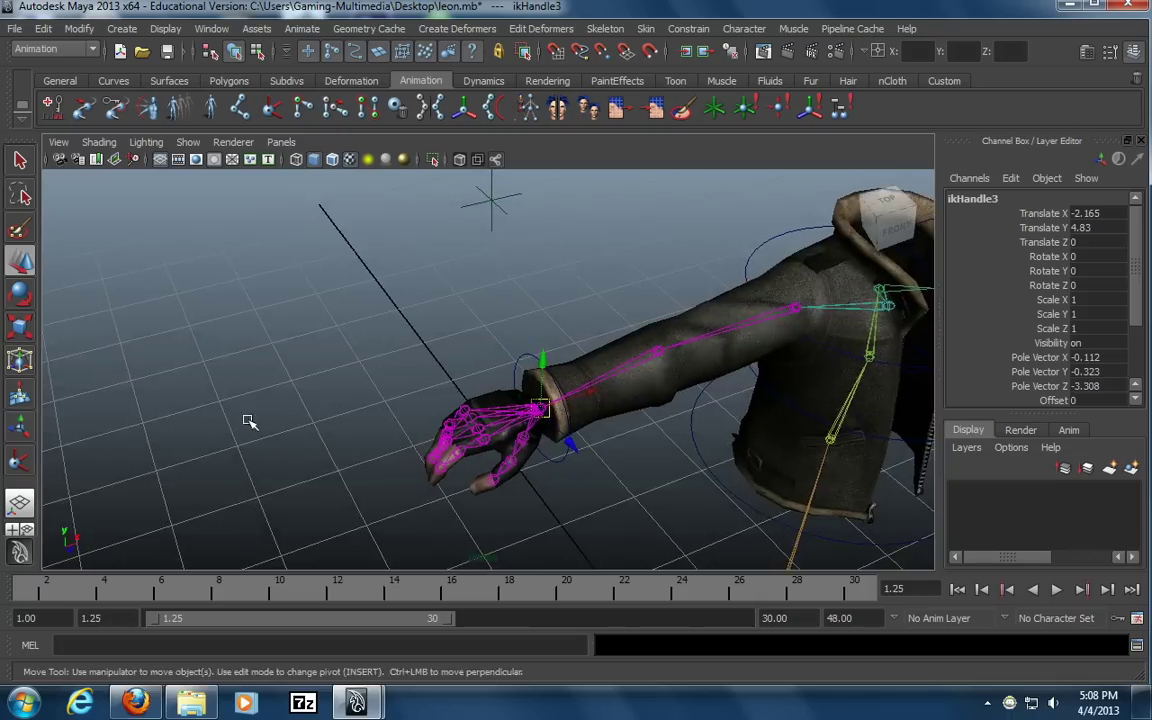
pyautogui.keyDown('alt'); pyautogui.moveTo(490, 431); pyautogui.dragTo(447, 426); pyautogui.keyUp('alt')
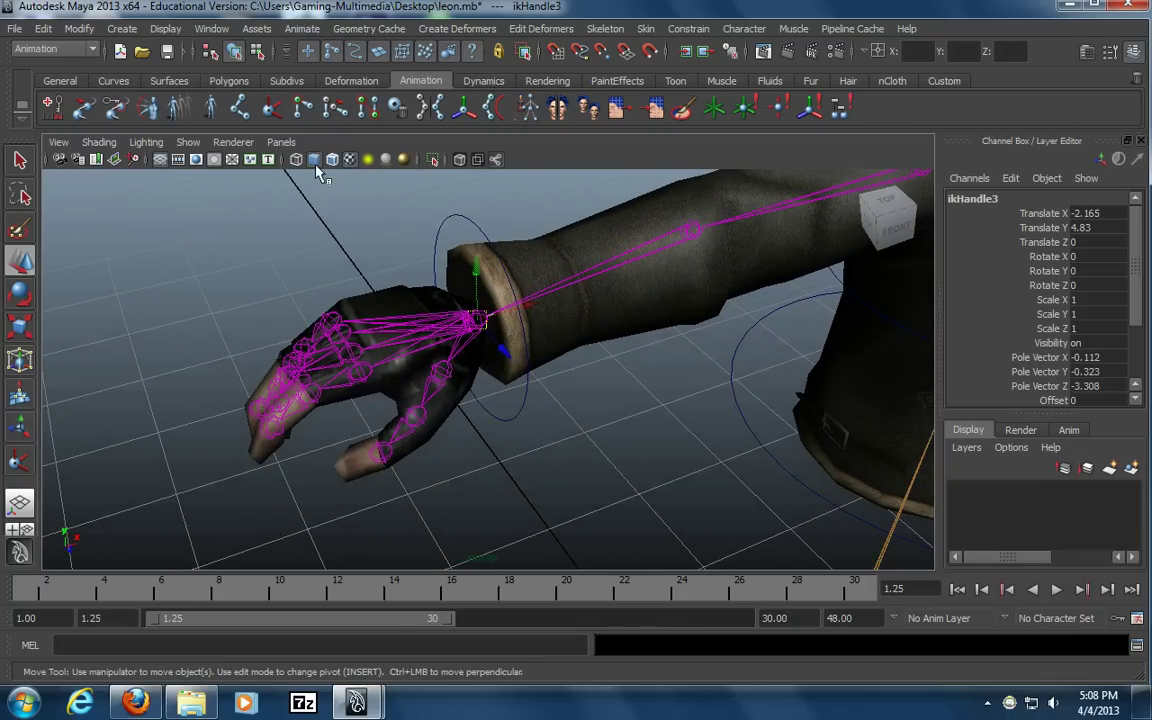
pyautogui.click(271, 109)
pyautogui.click(476, 312)
pyautogui.keyDown('alt'); pyautogui.moveTo(418, 348); pyautogui.dragTo(381, 390); pyautogui.keyUp('alt')
pyautogui.click(381, 390)
pyautogui.press('w')
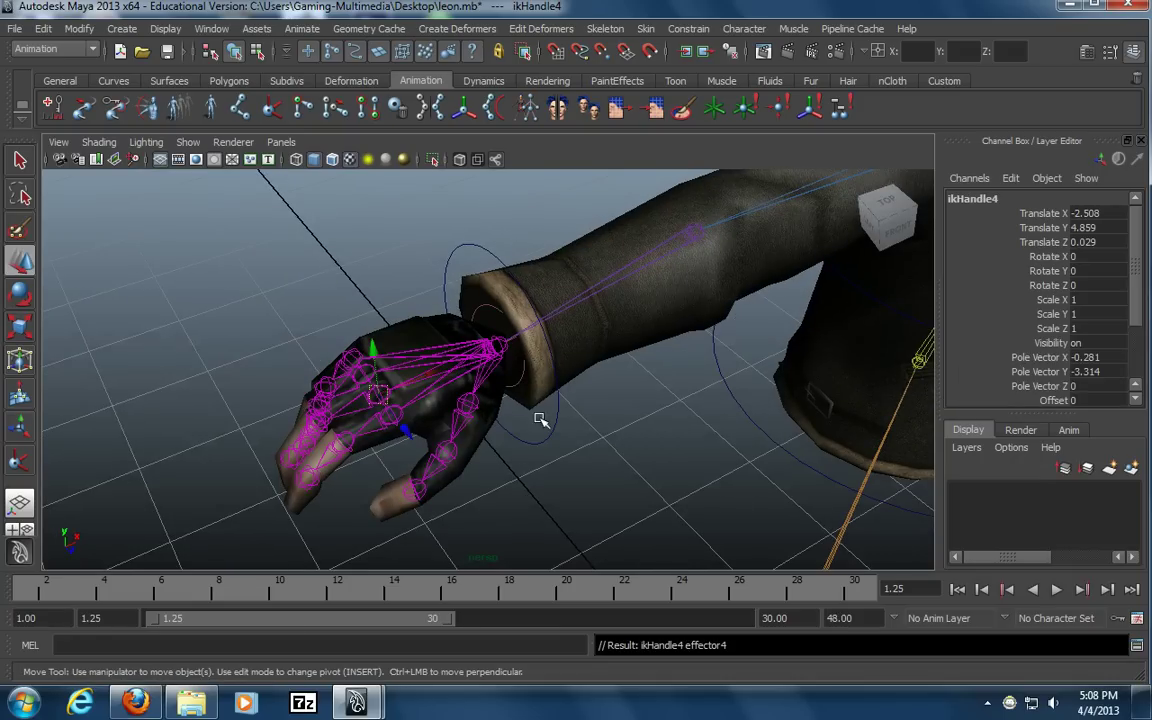
# Parent the right hand's IK handle to the right arm's IK handle, and put the arm handle in its own group
pyautogui.keyDown('alt'); pyautogui.moveTo(505, 348); pyautogui.dragTo(541, 381); pyautogui.keyUp('alt')
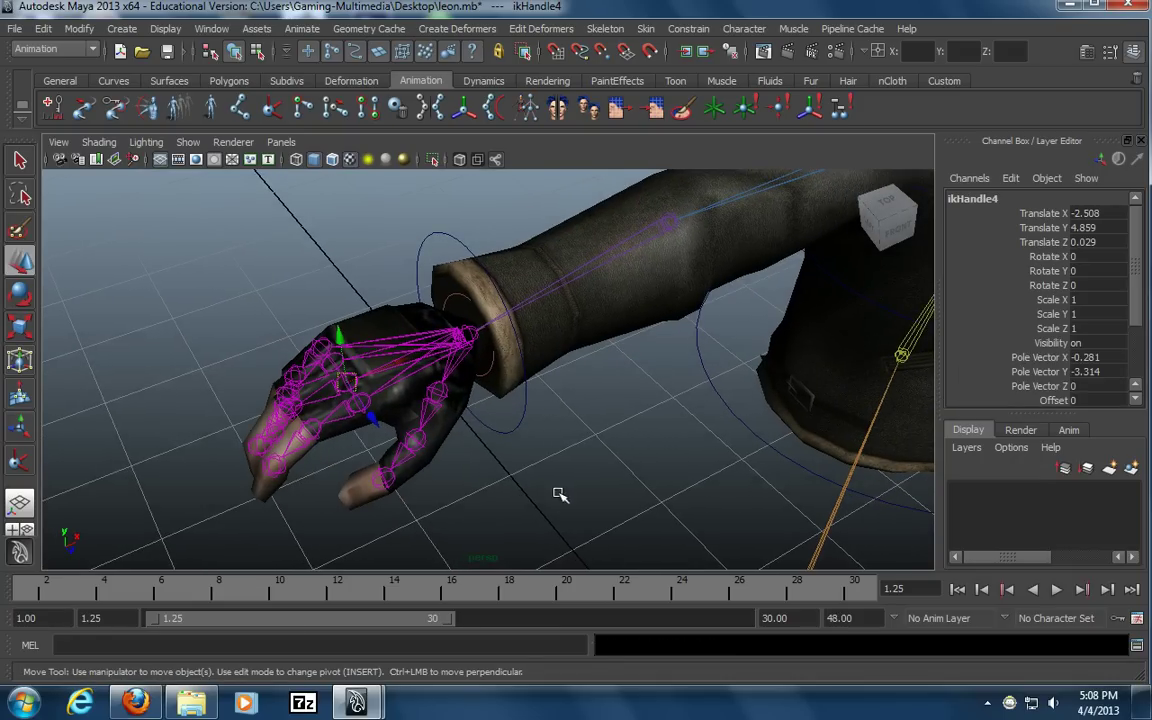
pyautogui.click(507, 445)
pyautogui.moveTo(215, 296); pyautogui.dragTo(372, 428)
pyautogui.moveTo(613, 432); pyautogui.dragTo(441, 275)
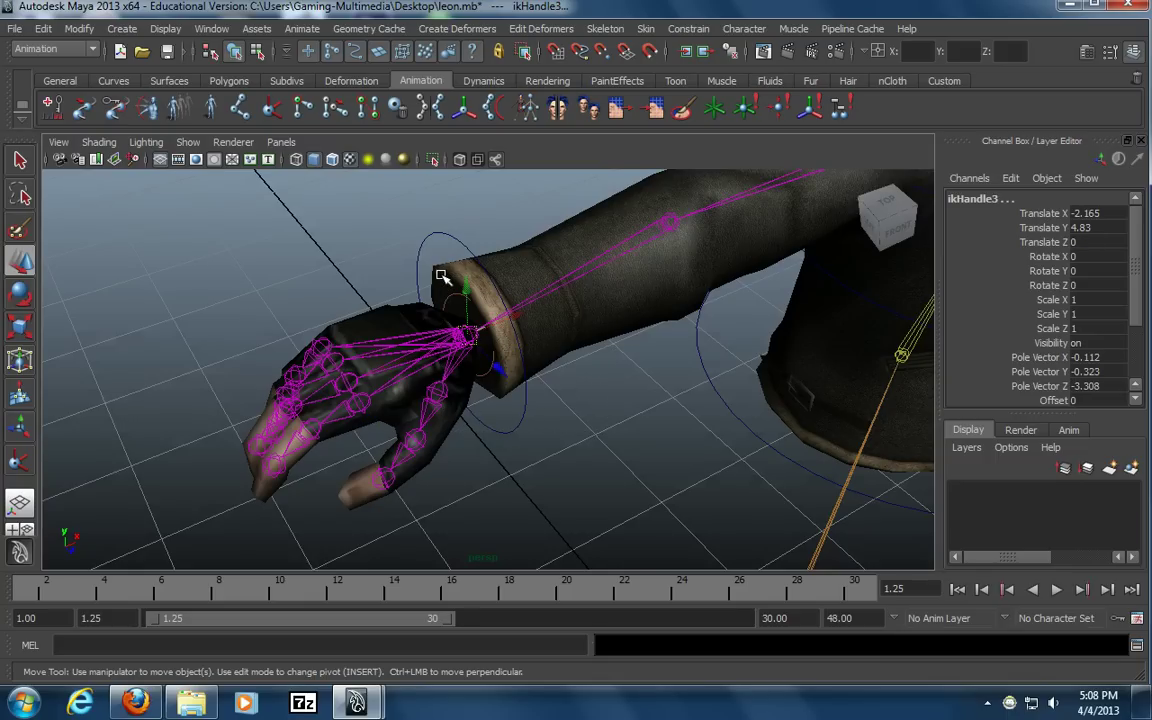
pyautogui.press('p')
pyautogui.moveTo(444, 276)
pyautogui.keyDown('alt'); pyautogui.mouseDown()
pyautogui.moveTo(635, 419)
pyautogui.moveTo(444, 263)
pyautogui.mouseUp(); pyautogui.keyUp('alt')
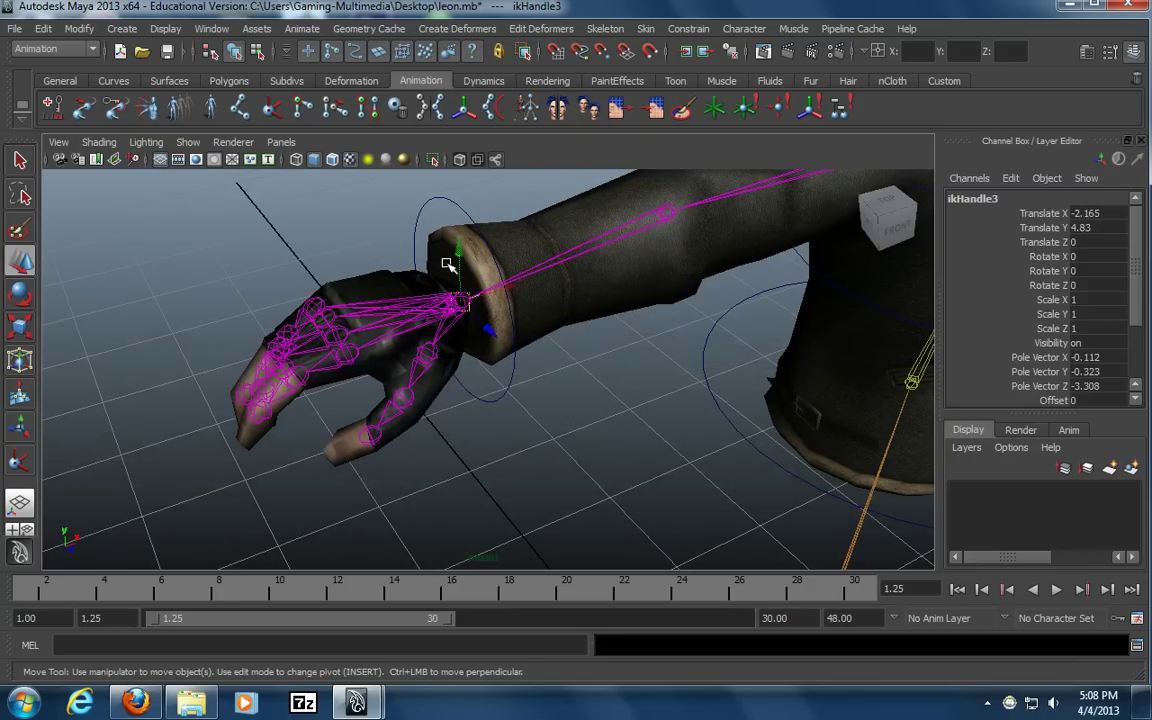
pyautogui.hotkey('ctrl', 'g')
# Snap the new IK group's pivot onto the right wrist joint, and parent the group to the right wrist circle
pyautogui.keyDown('alt'); pyautogui.moveTo(764, 373); pyautogui.dragTo(452, 356, button='right'); pyautogui.keyUp('alt')
pyautogui.keyDown('alt'); pyautogui.moveTo(452, 356); pyautogui.dragTo(392, 312, button='middle'); pyautogui.keyUp('alt')
pyautogui.keyDown('alt'); pyautogui.moveTo(543, 356); pyautogui.dragTo(430, 333, button='right'); pyautogui.keyUp('alt')
pyautogui.keyDown('alt'); pyautogui.moveTo(430, 333); pyautogui.dragTo(416, 291, button='middle'); pyautogui.keyUp('alt')
pyautogui.keyDown('alt'); pyautogui.moveTo(416, 291); pyautogui.dragTo(438, 326); pyautogui.keyUp('alt')
pyautogui.press('Insert')
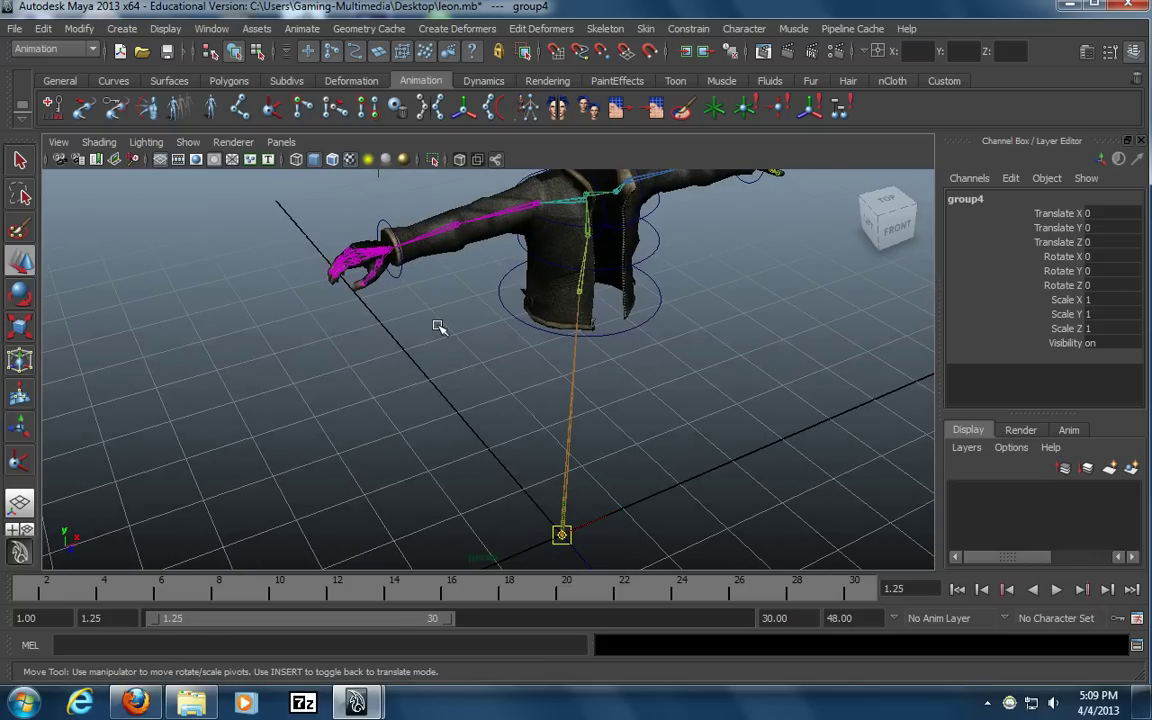
pyautogui.press('v')
pyautogui.moveTo(563, 536); pyautogui.dragTo(393, 255)
pyautogui.keyDown('alt'); pyautogui.moveTo(228, 323); pyautogui.dragTo(298, 363, button='middle'); pyautogui.keyUp('alt')
pyautogui.keyDown('alt'); pyautogui.moveTo(298, 363); pyautogui.dragTo(669, 345, button='right'); pyautogui.keyUp('alt')
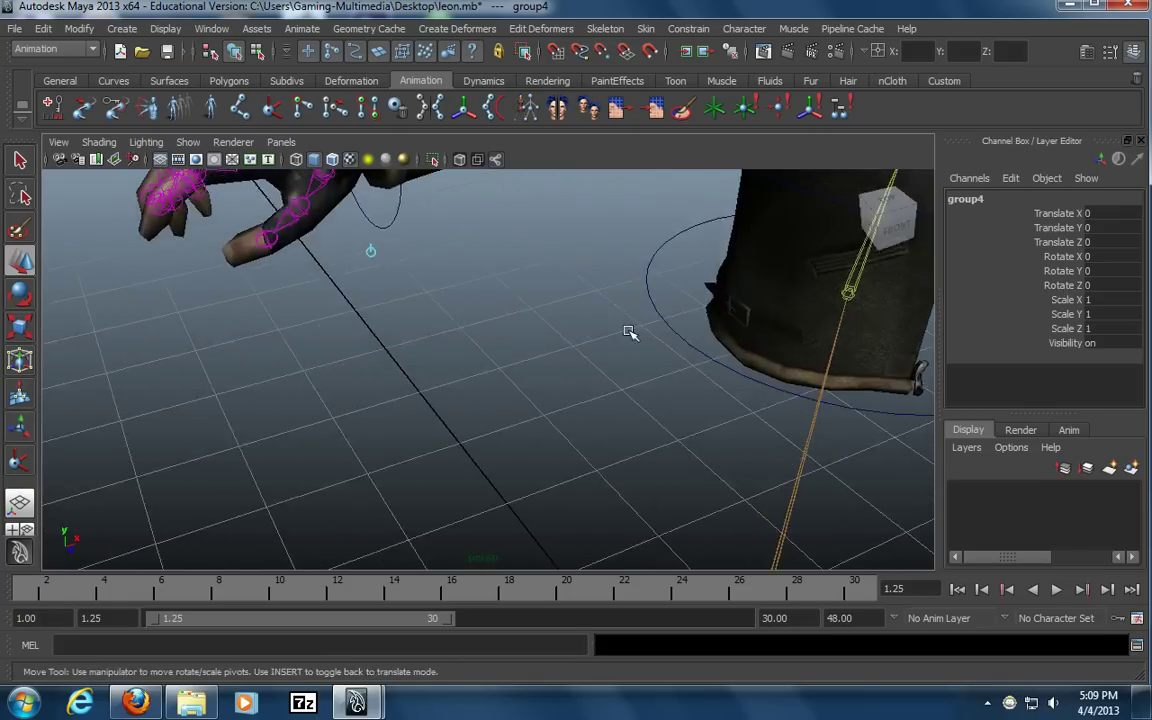
pyautogui.keyDown('alt'); pyautogui.moveTo(352, 200); pyautogui.dragTo(463, 342, button='middle'); pyautogui.keyUp('alt')
pyautogui.press('v')
pyautogui.click(488, 292)
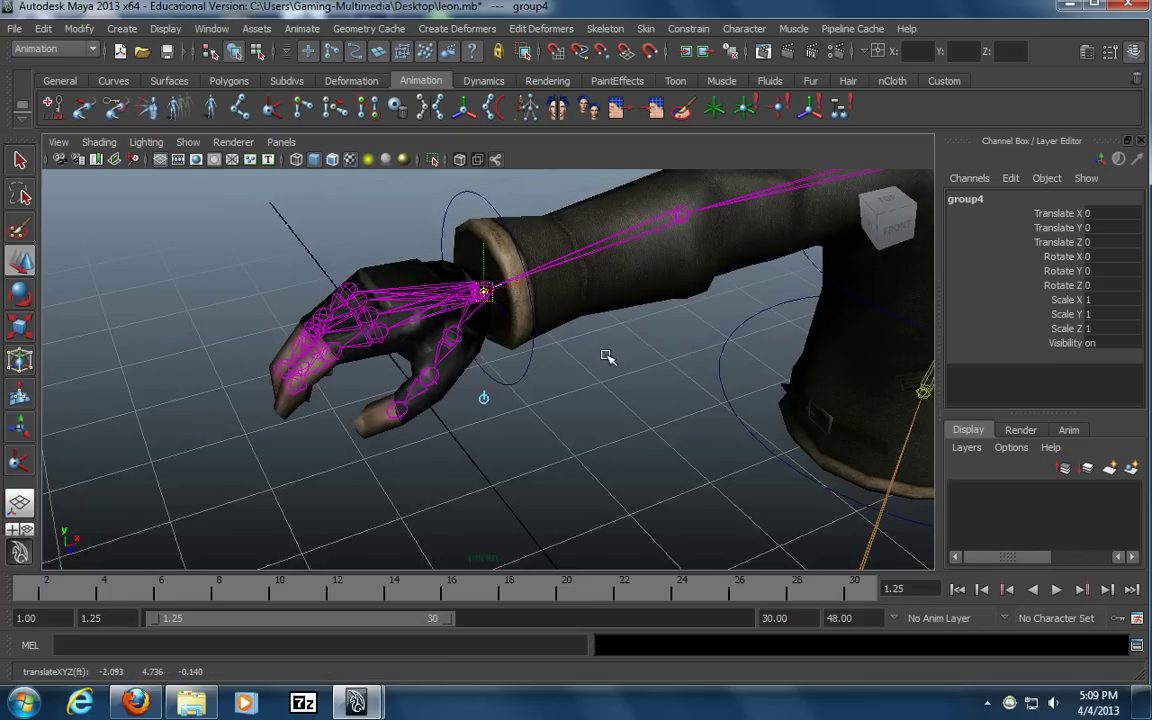
pyautogui.press('Insert')
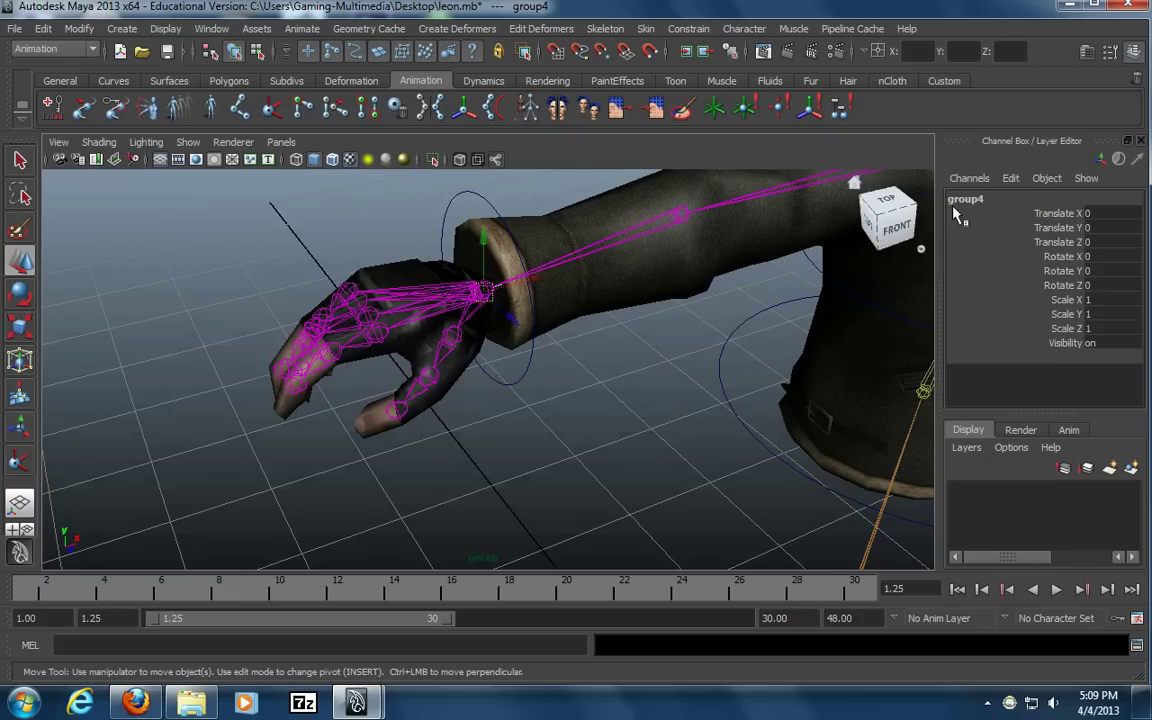
pyautogui.click(460, 211)
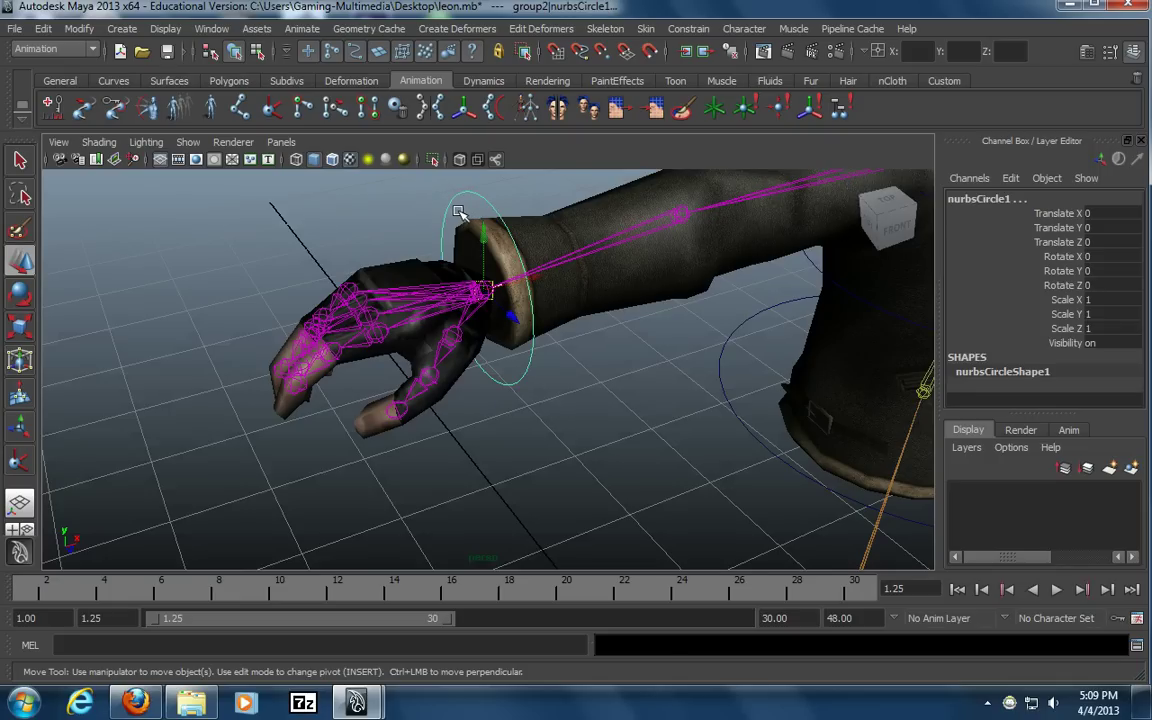
pyautogui.hotkey('ctrl', 'g')
# Test the right arm by moving the wrist circle, undo the move, and test rotating the circle
pyautogui.keyDown('alt'); pyautogui.moveTo(772, 393); pyautogui.dragTo(490, 408, button='right'); pyautogui.keyUp('alt')
pyautogui.click(496, 376)
pyautogui.moveTo(486, 331); pyautogui.dragTo(534, 297)
pyautogui.hotkey('ctrl', 'z')
pyautogui.press('e')
pyautogui.moveTo(447, 321); pyautogui.dragTo(500, 325)
pyautogui.click(597, 458)
# Apply a Pole Vector constraint from the right elbow locator to the right arm IK handle, and save the scene
pyautogui.keyDown('alt'); pyautogui.moveTo(597, 458); pyautogui.dragTo(388, 356); pyautogui.keyUp('alt')
pyautogui.moveTo(405, 300); pyautogui.dragTo(330, 245)
pyautogui.keyDown('alt'); pyautogui.moveTo(286, 389); pyautogui.dragTo(374, 362, button='middle'); pyautogui.keyUp('alt')
pyautogui.keyDown('alt'); pyautogui.moveTo(292, 378); pyautogui.dragTo(589, 393, button='right'); pyautogui.keyUp('alt')
pyautogui.keyDown('alt'); pyautogui.moveTo(589, 393); pyautogui.dragTo(537, 363, button='middle'); pyautogui.keyUp('alt')
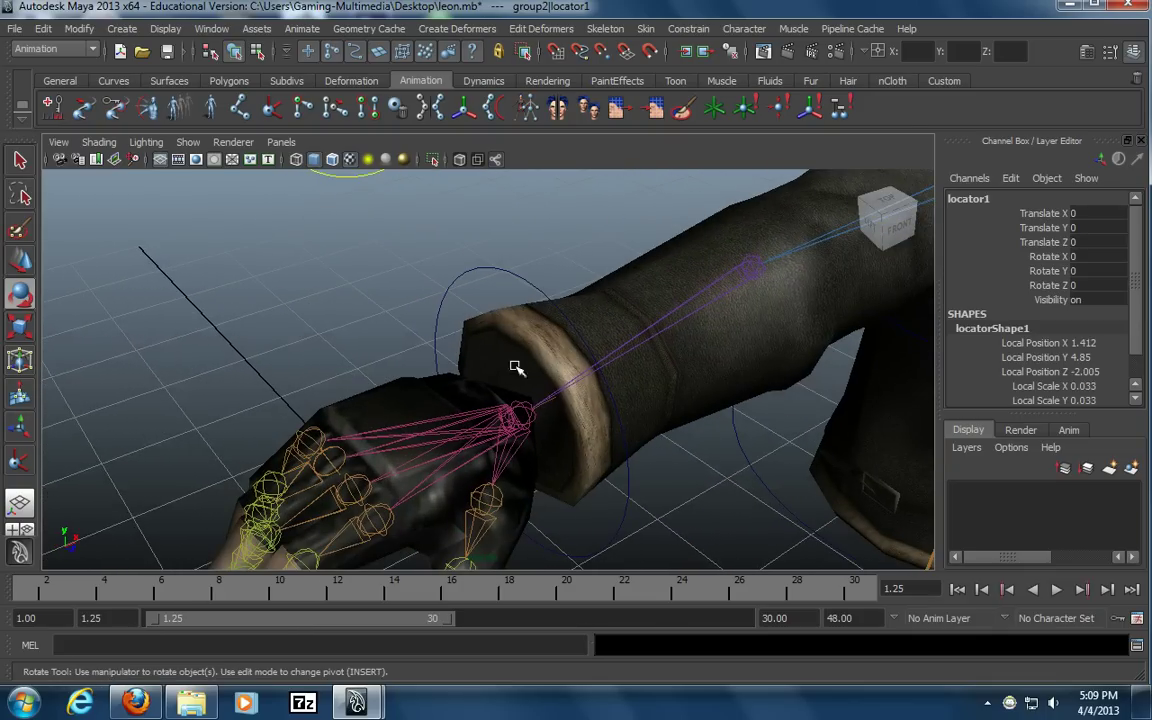
pyautogui.moveTo(458, 351); pyautogui.dragTo(541, 452)
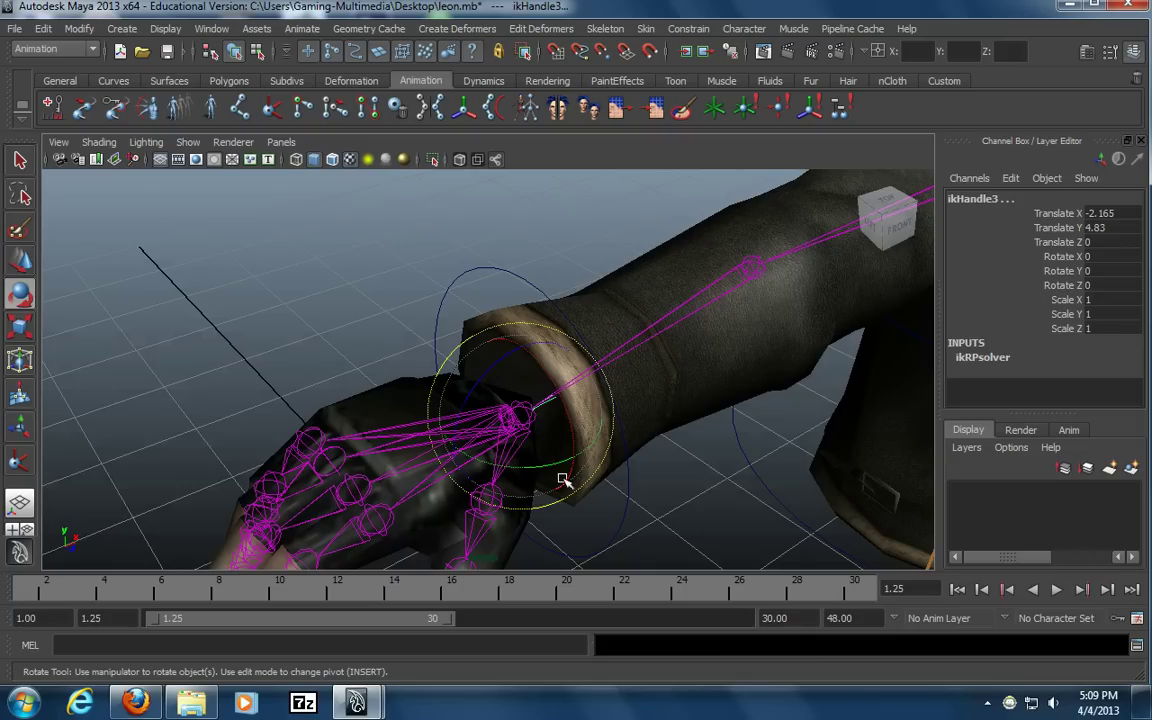
pyautogui.click(689, 28)
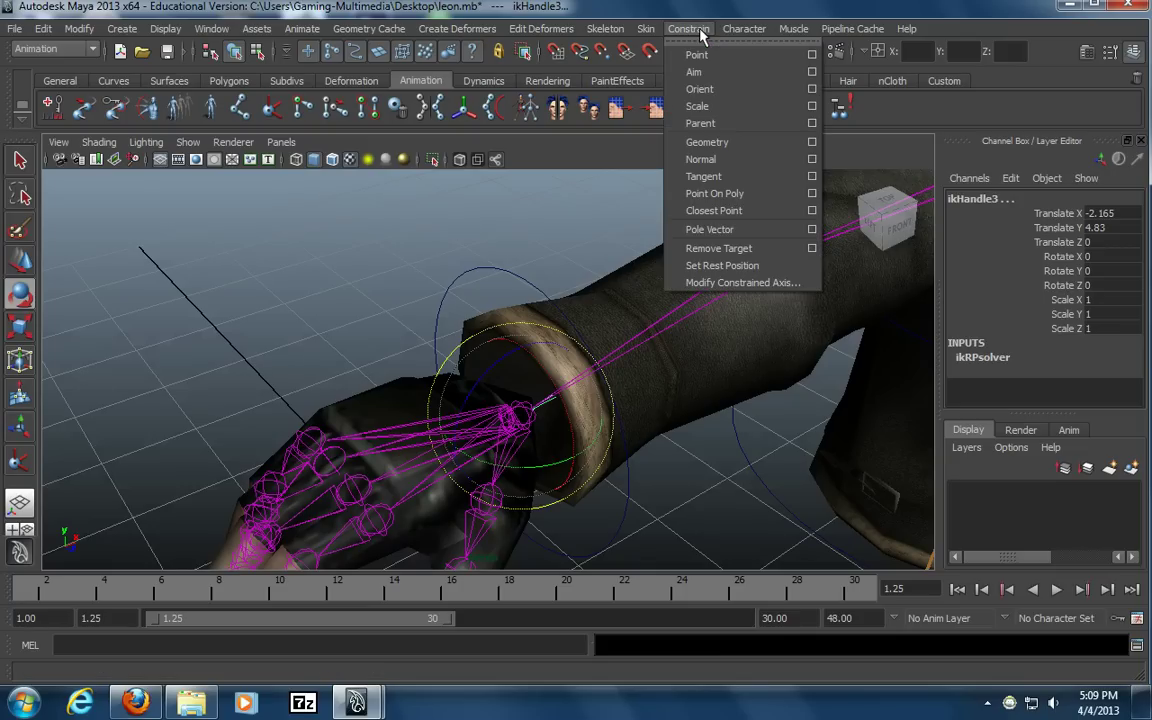
pyautogui.click(716, 230)
pyautogui.click(556, 232)
pyautogui.scroll(-8, 494, 256)
pyautogui.keyDown('alt'); pyautogui.moveTo(526, 311); pyautogui.dragTo(511, 307, button='middle'); pyautogui.keyUp('alt')
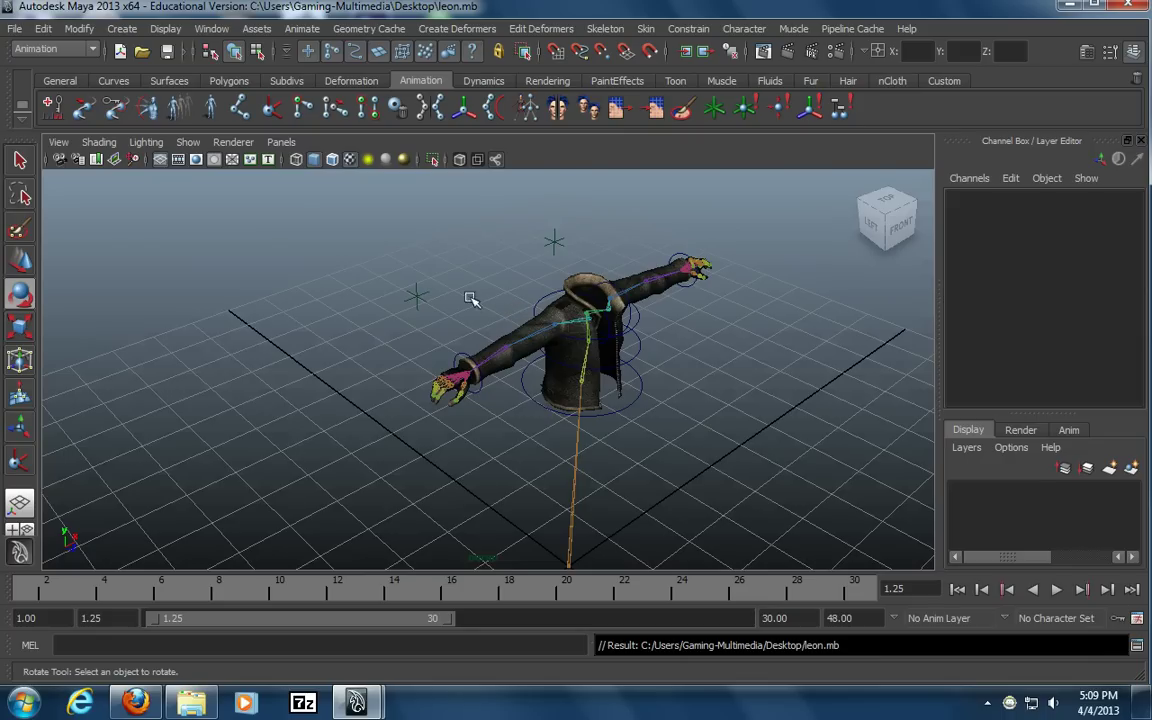
# Examine the rigged jacket from several angles, checking both arms' wrist circles and elbow locators
pyautogui.keyDown('alt'); pyautogui.moveTo(539, 407); pyautogui.dragTo(388, 380); pyautogui.keyUp('alt')
pyautogui.keyDown('alt'); pyautogui.moveTo(388, 380); pyautogui.dragTo(480, 378, button='right'); pyautogui.keyUp('alt')
pyautogui.keyDown('alt'); pyautogui.moveTo(480, 378); pyautogui.dragTo(430, 380); pyautogui.keyUp('alt')
pyautogui.click(433, 354)
pyautogui.press('w')
pyautogui.click(841, 445)
pyautogui.keyDown('alt'); pyautogui.moveTo(841, 445); pyautogui.dragTo(581, 435); pyautogui.keyUp('alt')
pyautogui.keyDown('alt'); pyautogui.moveTo(581, 435); pyautogui.dragTo(535, 408, button='middle'); pyautogui.keyUp('alt')
pyautogui.keyDown('alt'); pyautogui.moveTo(610, 392); pyautogui.dragTo(530, 390, button='right'); pyautogui.keyUp('alt')
pyautogui.keyDown('alt'); pyautogui.moveTo(638, 394); pyautogui.dragTo(586, 381); pyautogui.keyUp('alt')
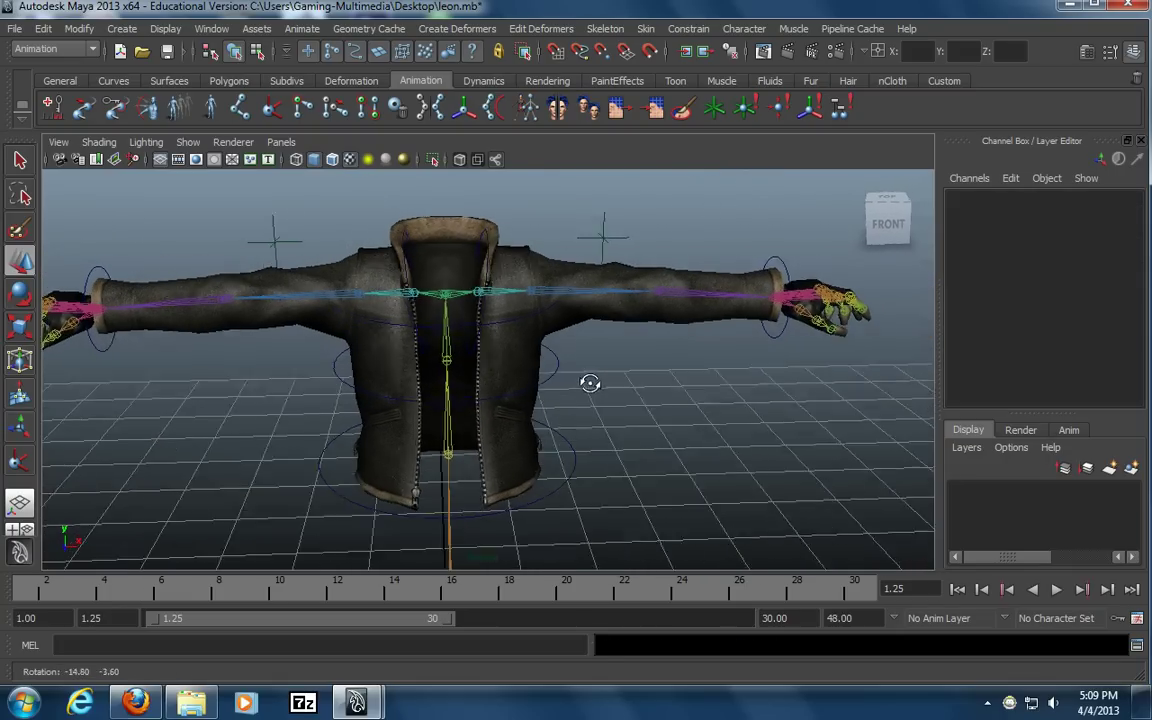
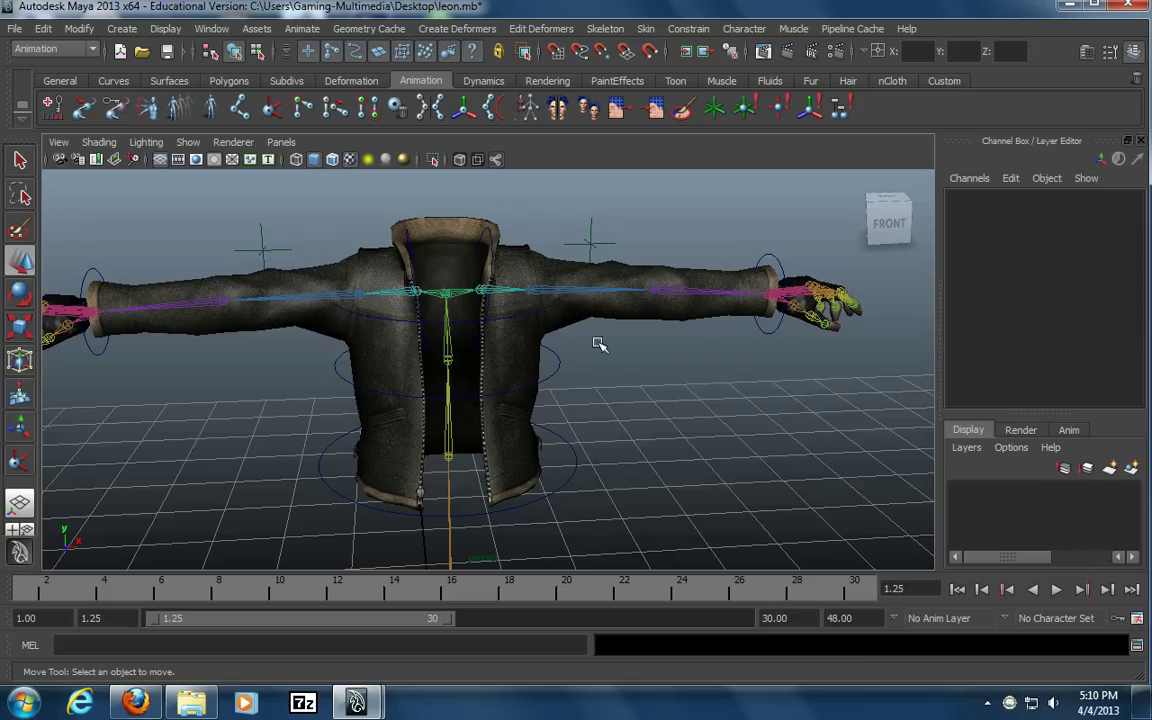
pyautogui.keyDown('alt'); pyautogui.moveTo(391, 424); pyautogui.dragTo(551, 425); pyautogui.keyUp('alt')
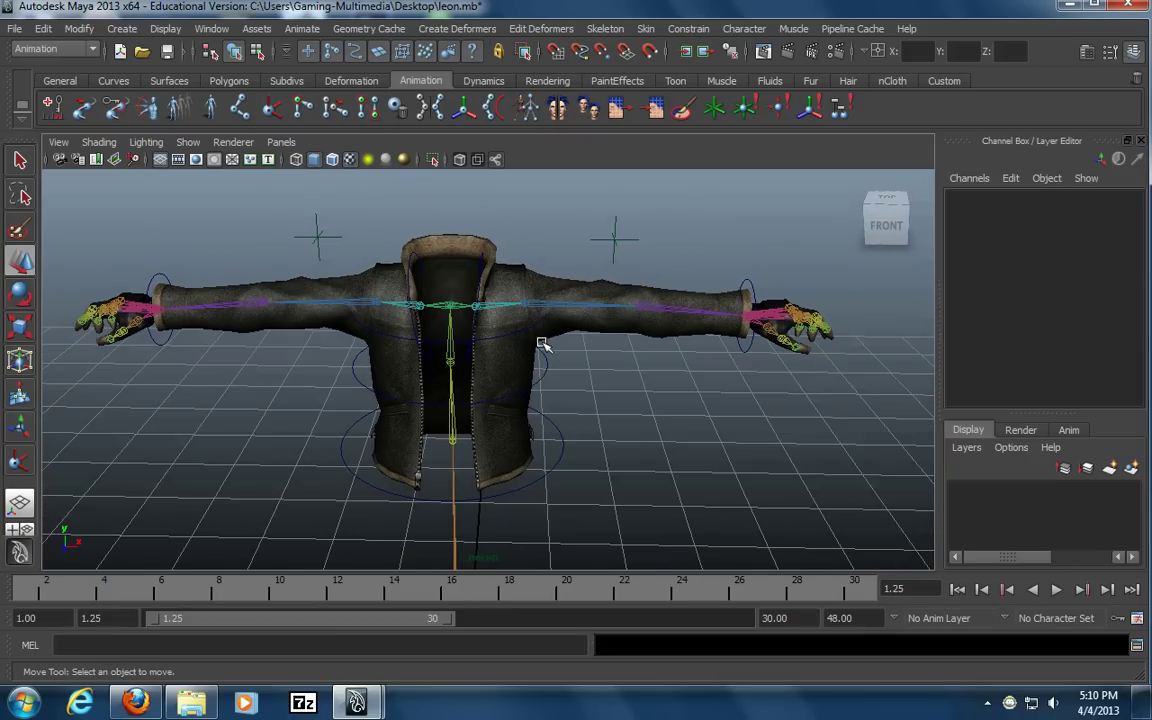
# Start the Paint Skin Weights Tool on the jacket and examine the left elbow, left upper arm and left clavicle influences
pyautogui.click(506, 270)
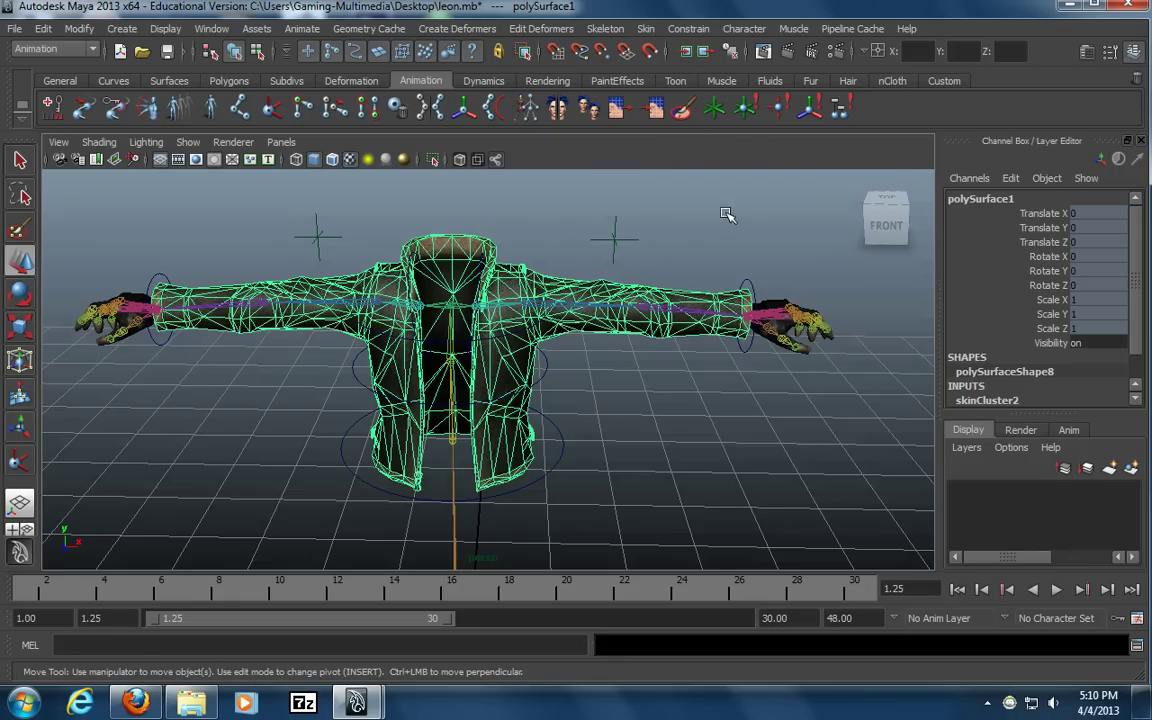
pyautogui.doubleClick(684, 110)
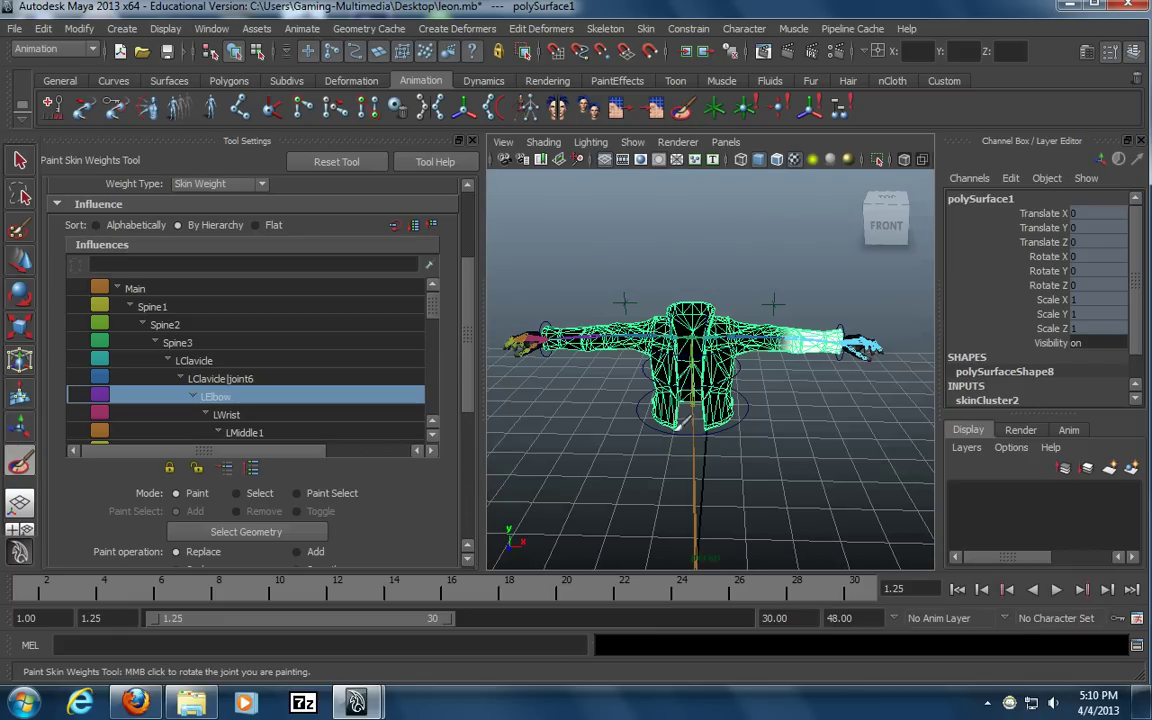
pyautogui.scroll(5, 668, 428)
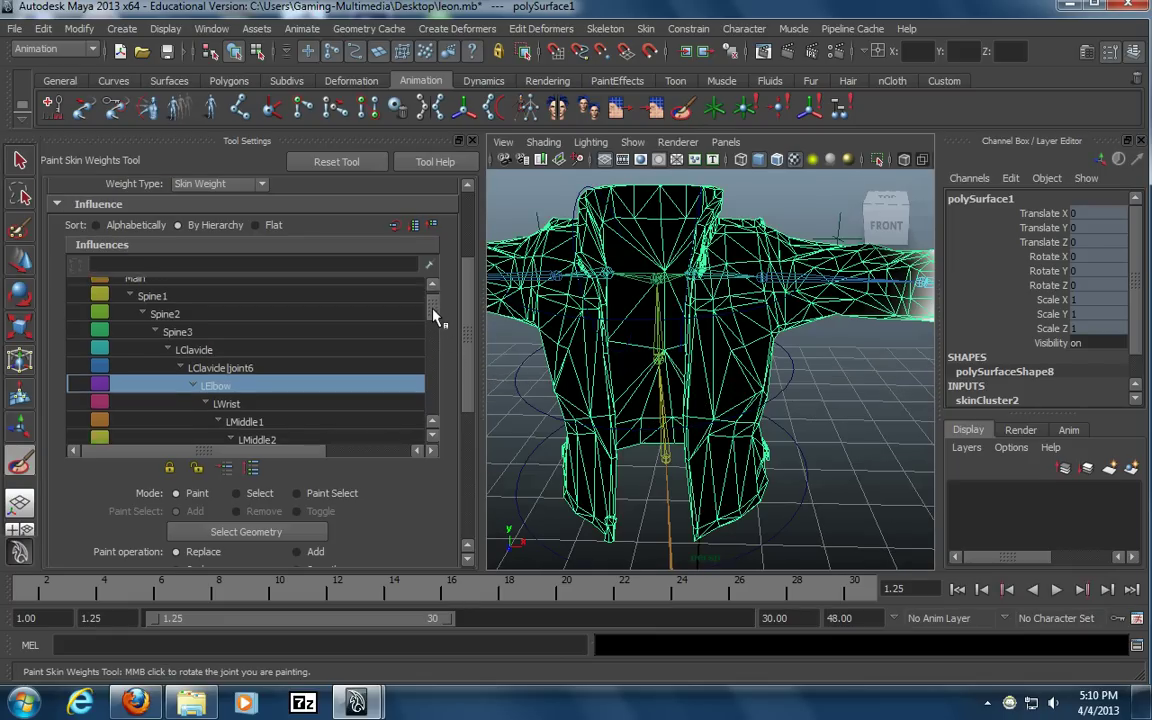
pyautogui.click(326, 377)
pyautogui.click(320, 395)
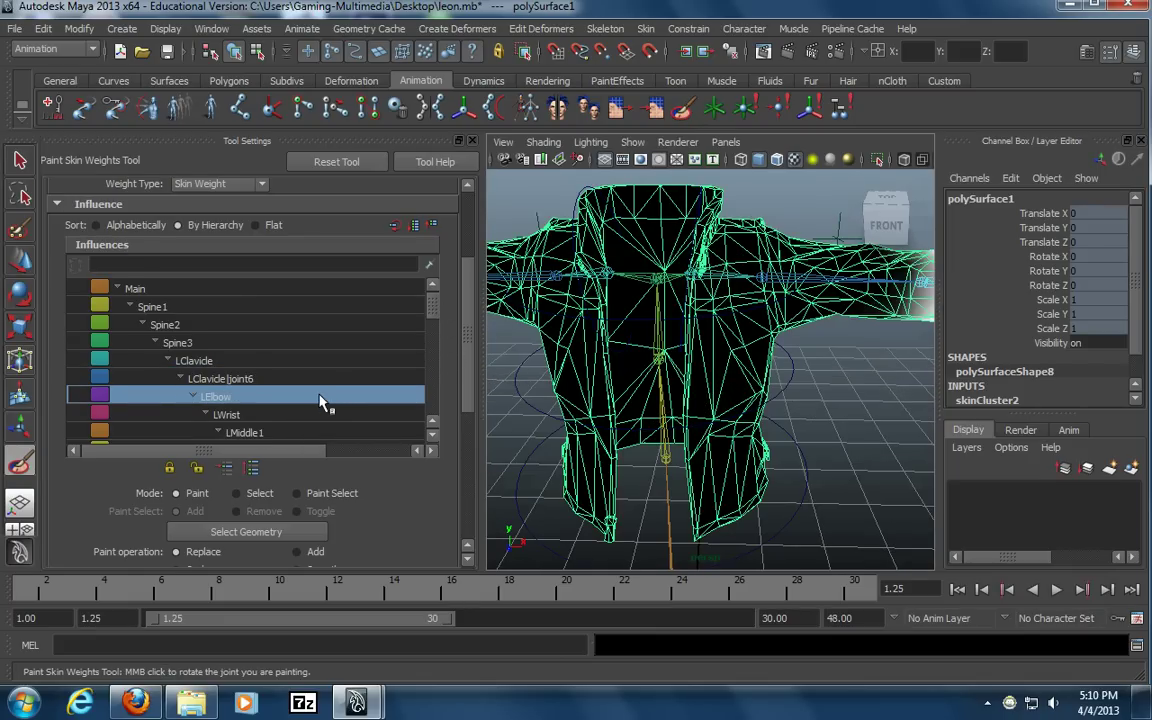
pyautogui.click(324, 378)
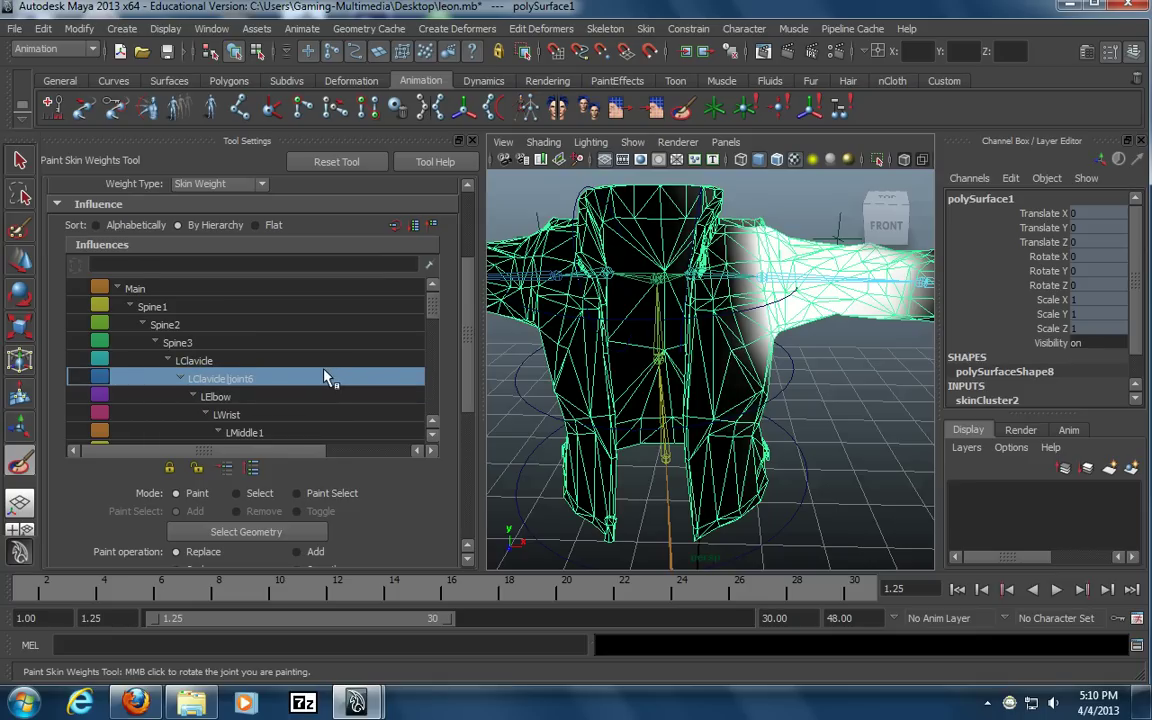
pyautogui.click(314, 361)
pyautogui.click(324, 379)
pyautogui.click(314, 362)
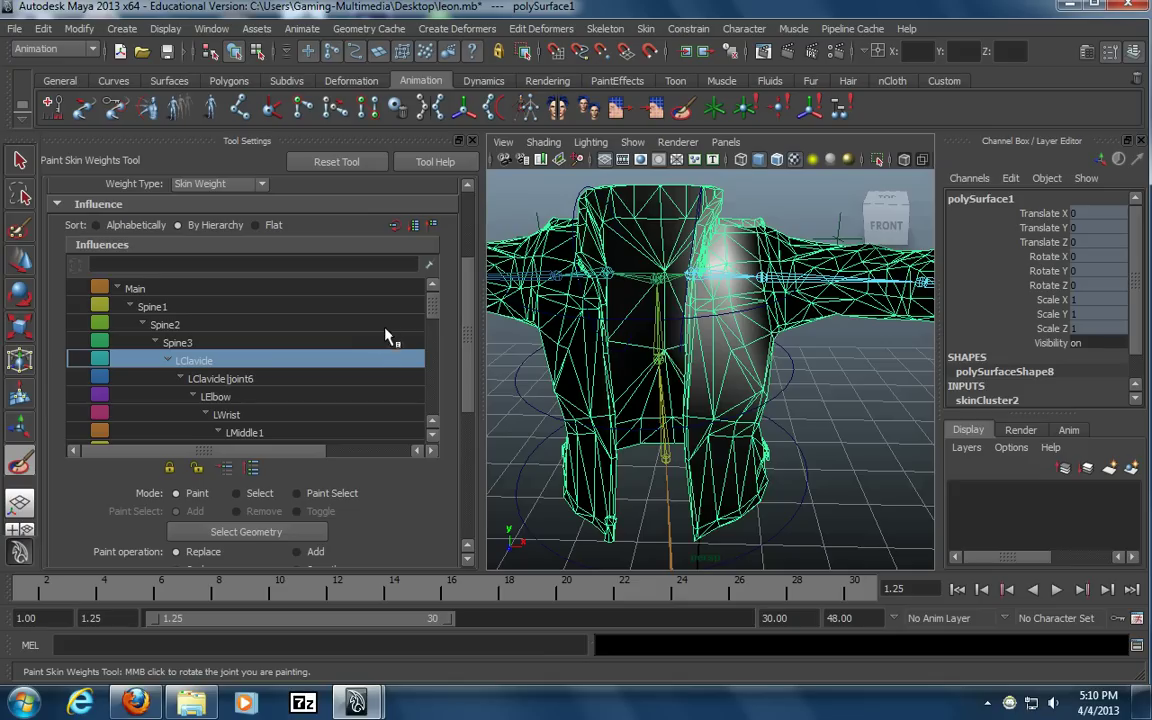
# Mirror the jacket's skin weights across YZ from positive to negative X, using closest point on surface and closest joint
pyautogui.click(646, 29)
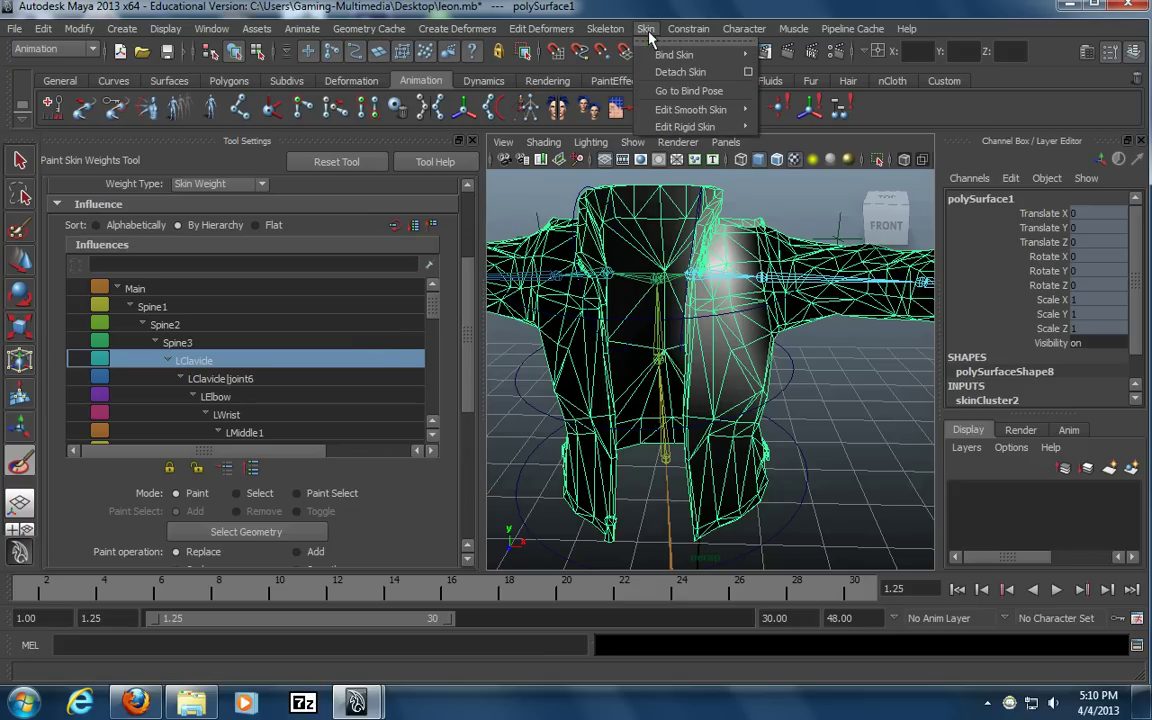
pyautogui.moveTo(690, 109)
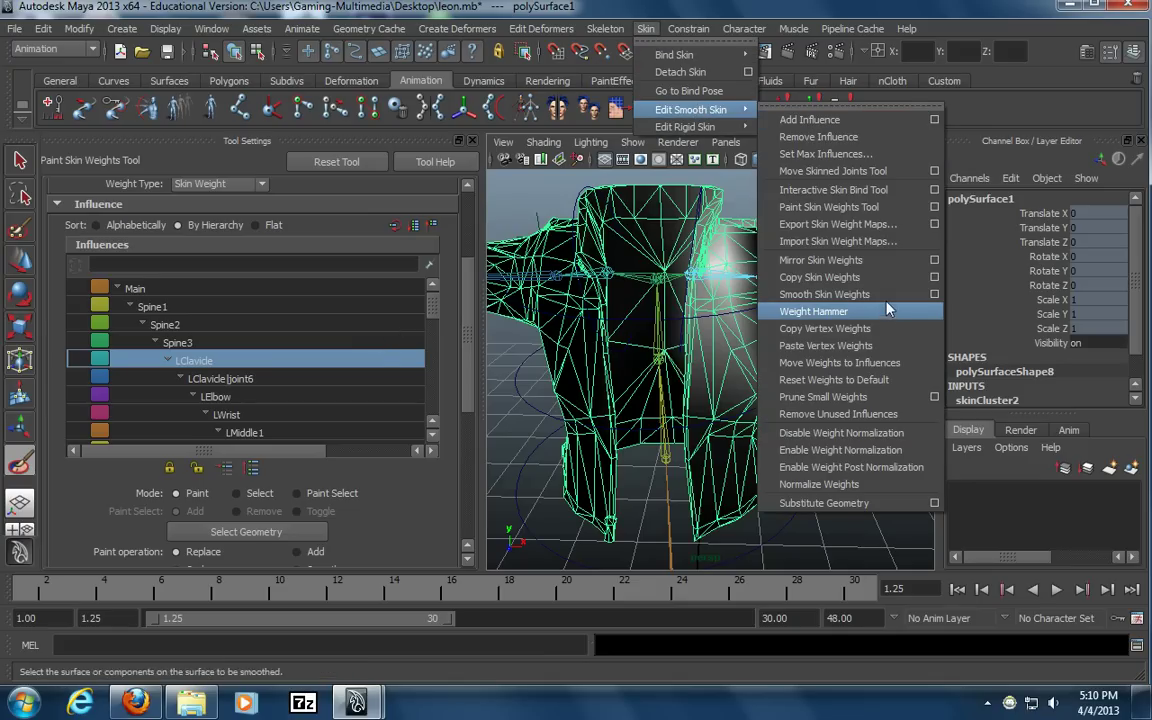
pyautogui.click(933, 261)
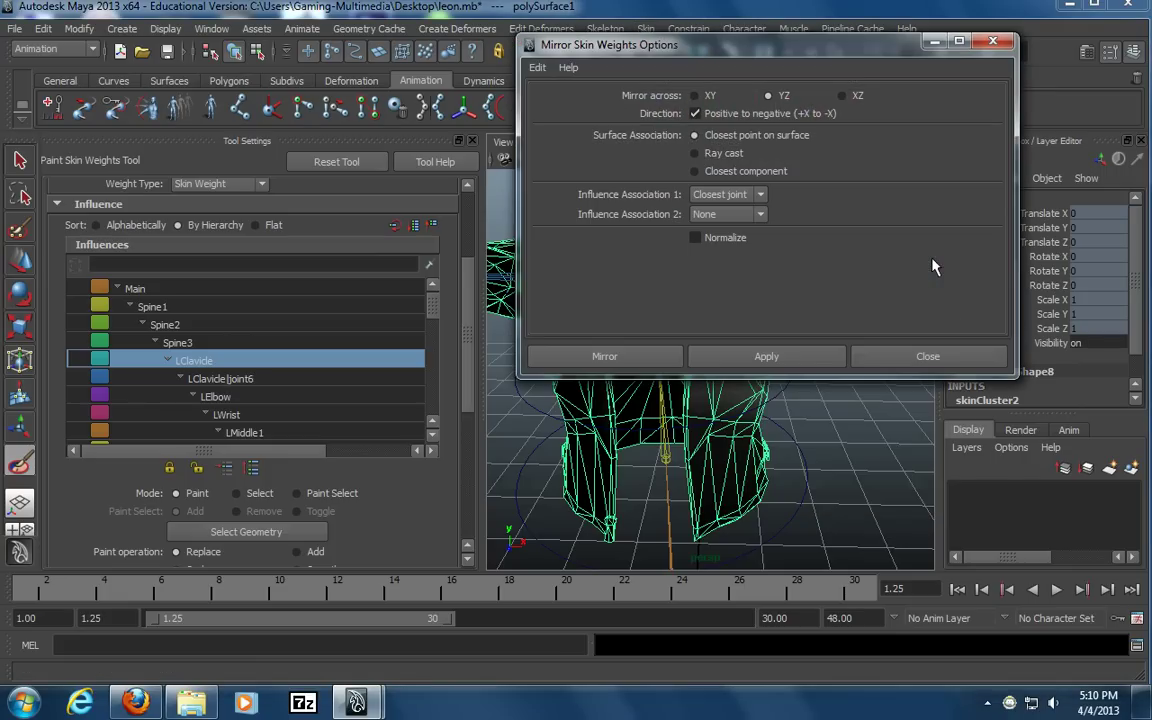
pyautogui.moveTo(676, 50); pyautogui.dragTo(128, 153)
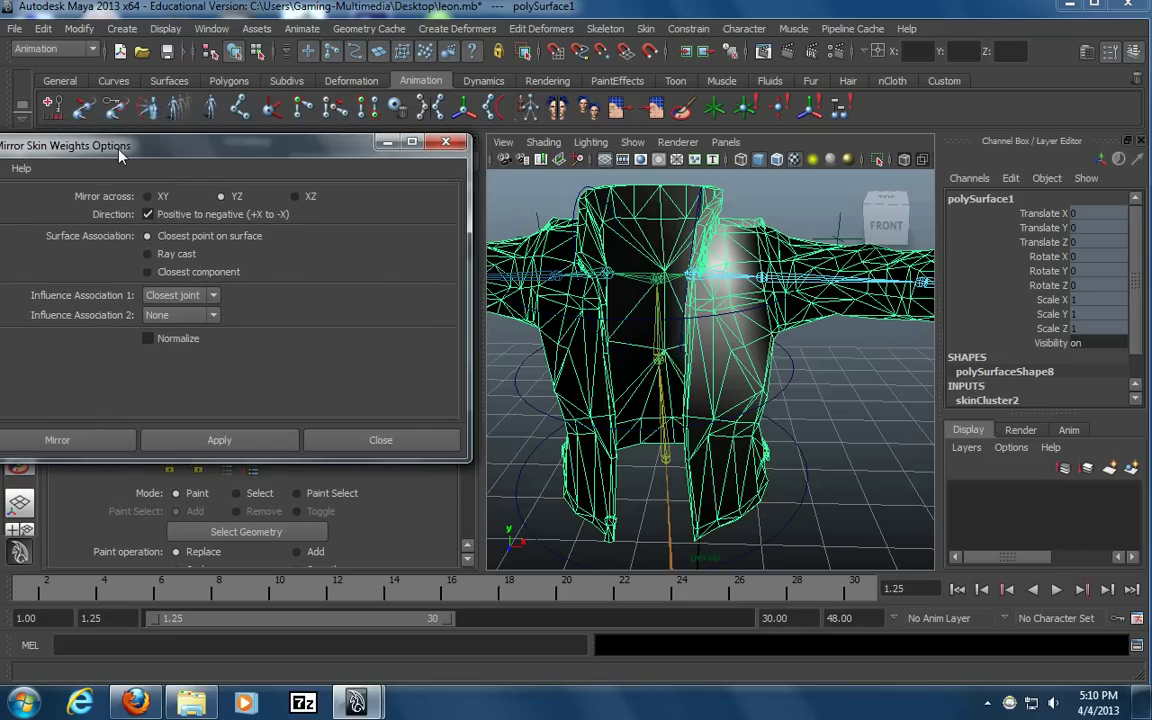
pyautogui.click(222, 197)
pyautogui.click(220, 441)
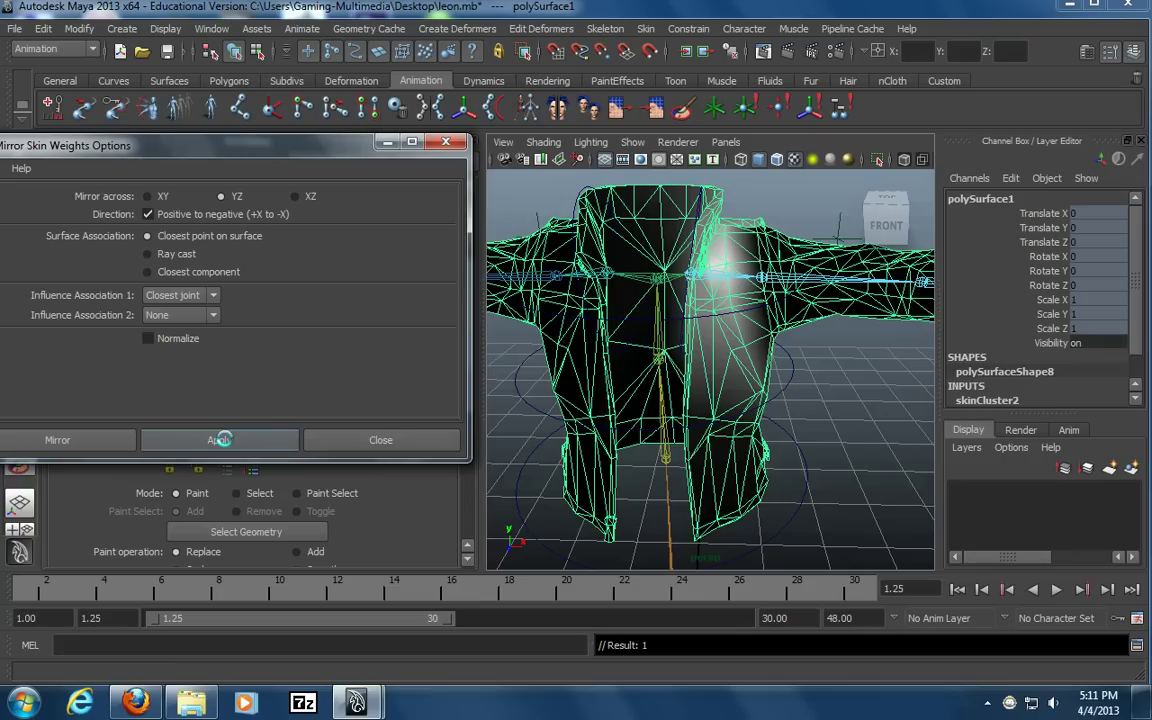
pyautogui.click(385, 440)
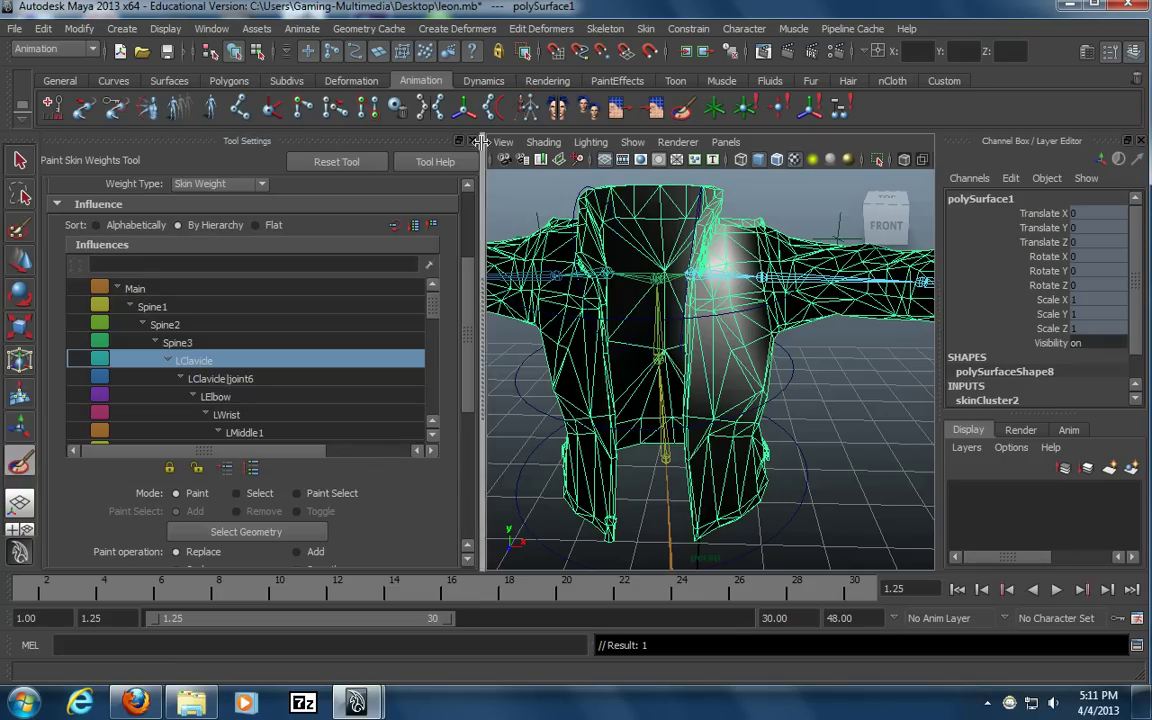
# Examine the jacket's skin weight influences for the left arm, from the clavicle down through the left finger joints
pyautogui.scroll(-4, 285, 406)
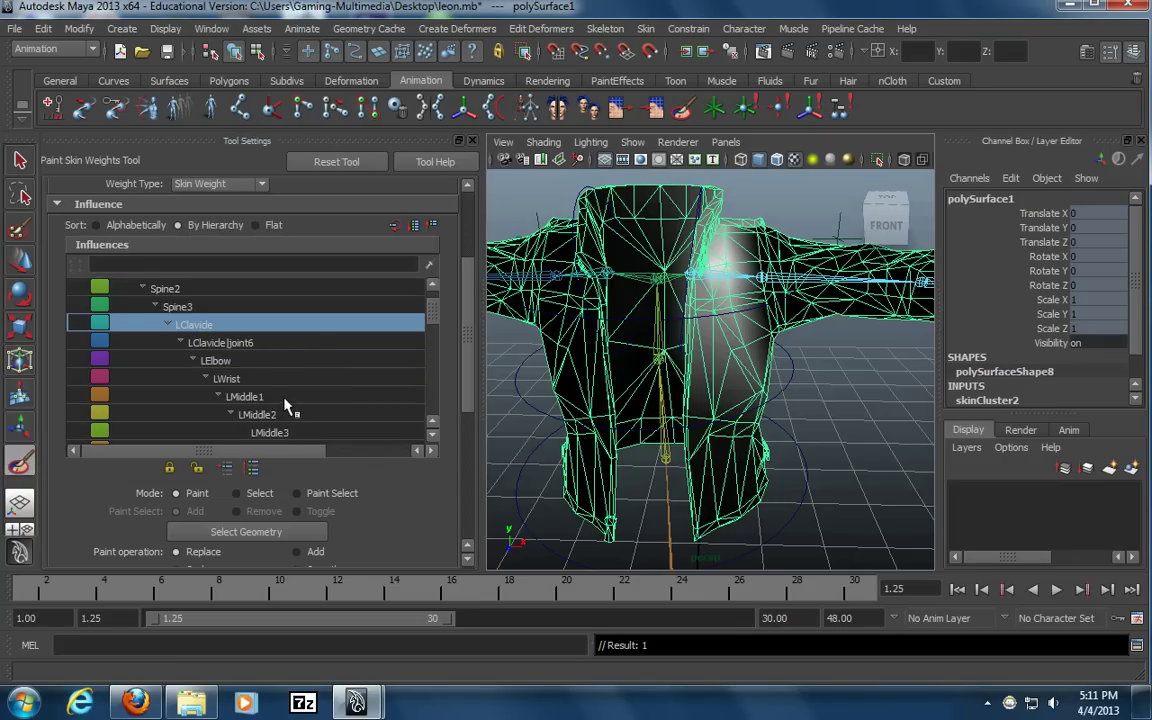
pyautogui.click(281, 327)
pyautogui.click(287, 362)
pyautogui.click(287, 380)
pyautogui.scroll(-3, 285, 391)
pyautogui.click(285, 377)
pyautogui.scroll(-4, 285, 390)
pyautogui.click(285, 360)
pyautogui.click(283, 396)
pyautogui.scroll(-3, 283, 398)
pyautogui.scroll(-2, 283, 398)
pyautogui.click(285, 342)
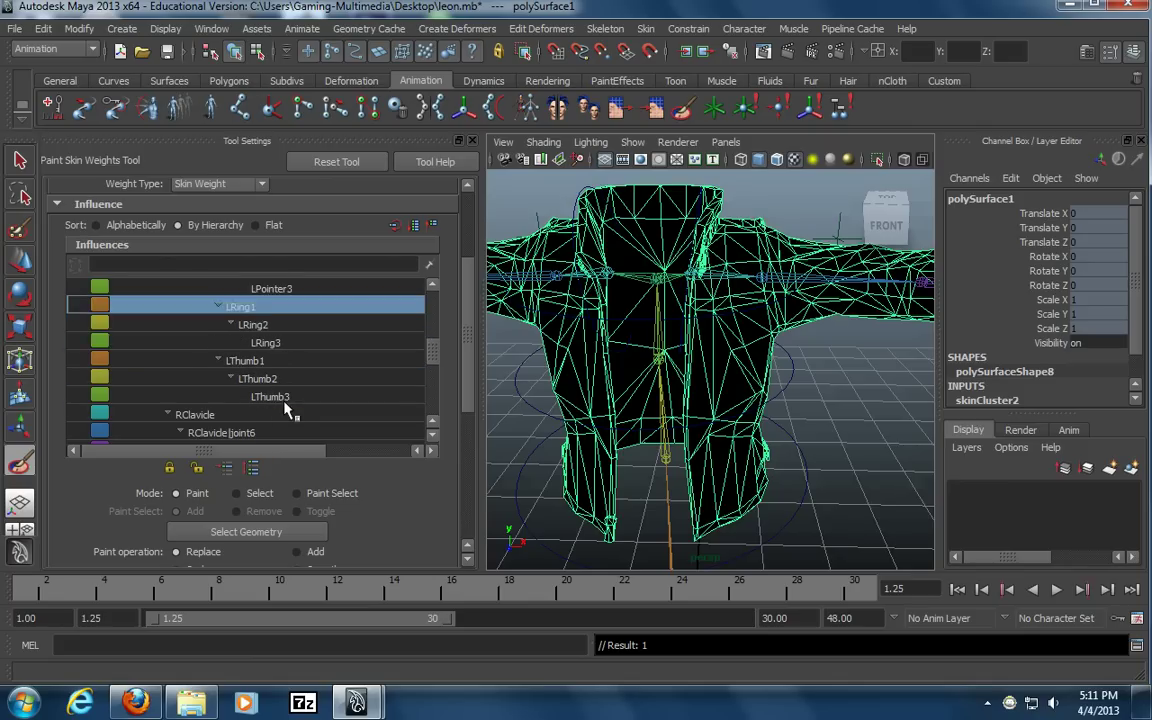
# Examine the jacket's skin weight influences for the right elbow, right wrist and right upper arm joint
pyautogui.click(288, 380)
pyautogui.scroll(-6, 288, 380)
pyautogui.click(280, 360)
pyautogui.click(256, 379)
pyautogui.click(281, 397)
pyautogui.click(272, 343)
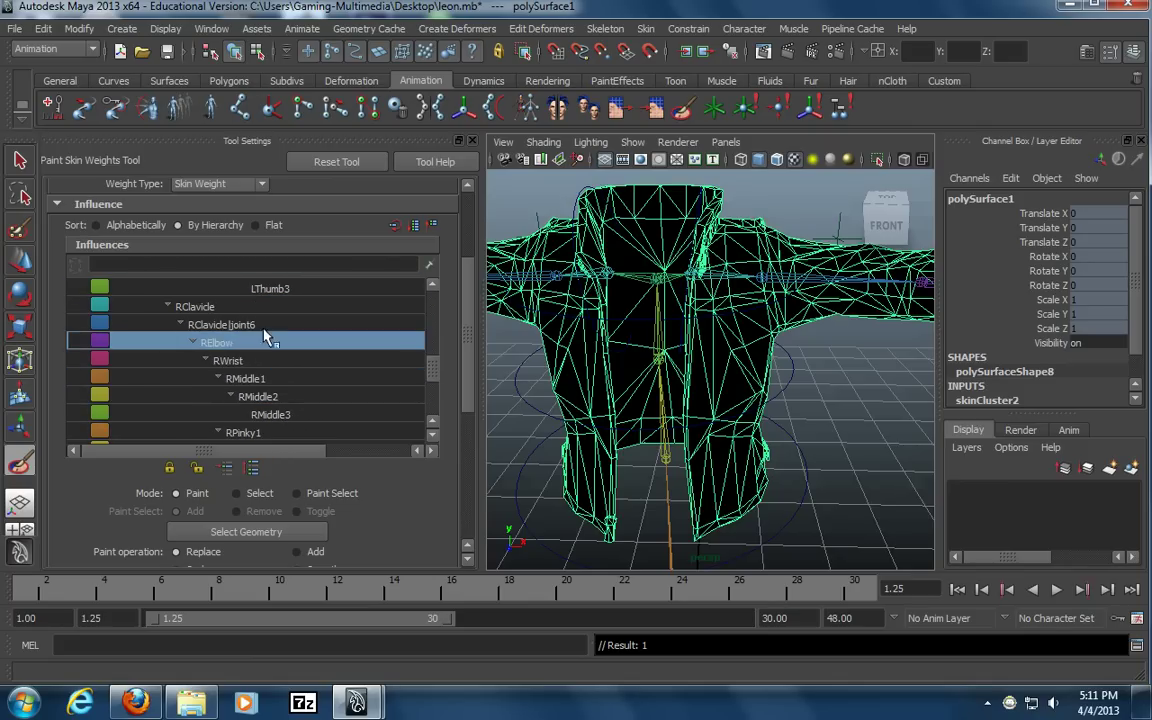
pyautogui.click(250, 322)
pyautogui.keyDown('alt'); pyautogui.moveTo(676, 373); pyautogui.dragTo(806, 371, button='middle'); pyautogui.keyUp('alt')
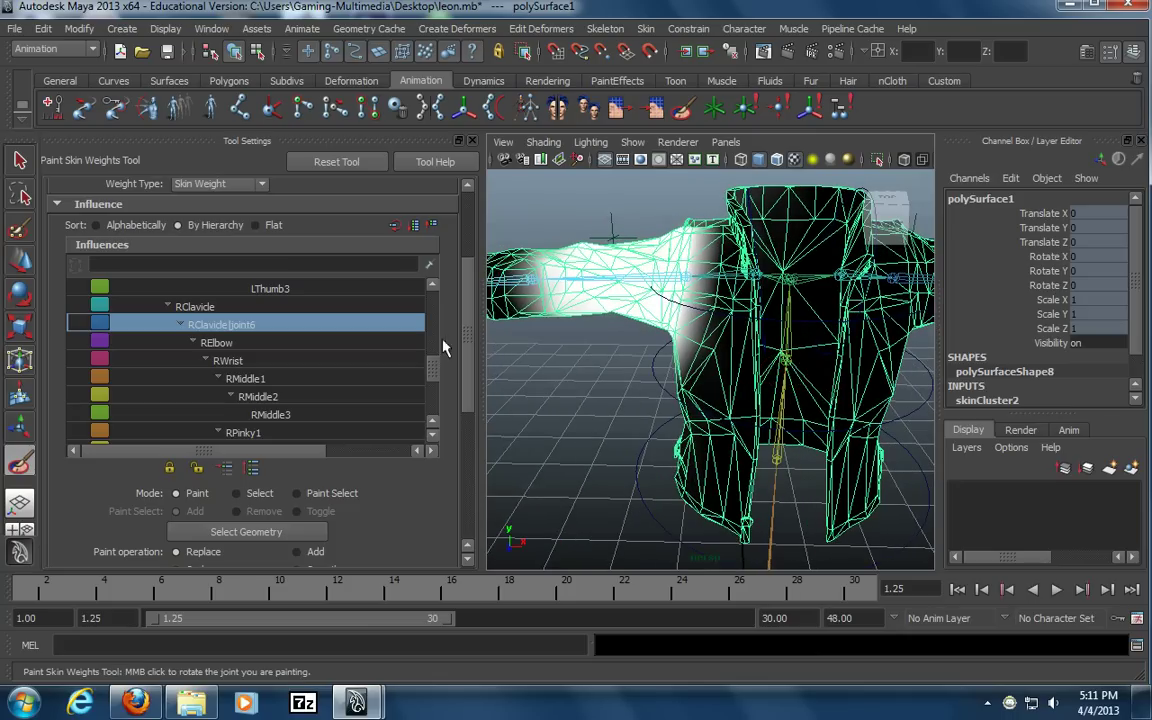
# Exit the Paint Skin Weights Tool, clear the selection and save the scene
pyautogui.click(472, 141)
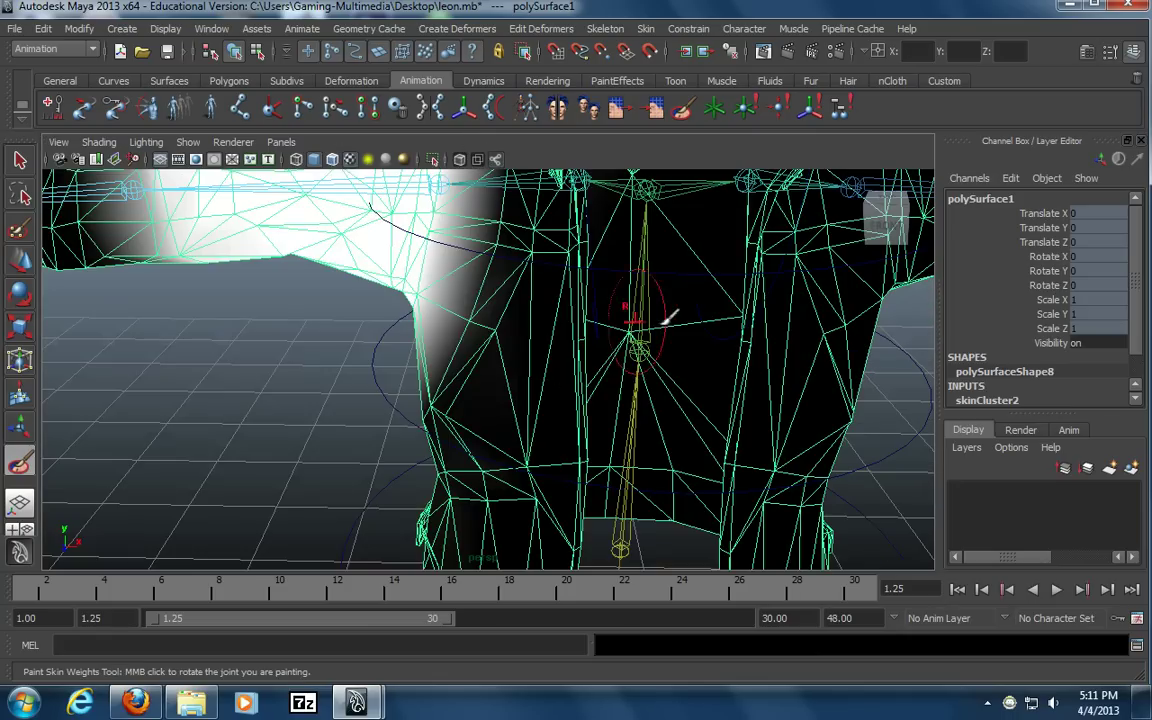
pyautogui.keyDown('alt'); pyautogui.moveTo(590, 355); pyautogui.dragTo(341, 333, button='right'); pyautogui.keyUp('alt')
pyautogui.keyDown('alt'); pyautogui.moveTo(149, 355); pyautogui.dragTo(445, 342); pyautogui.keyUp('alt')
pyautogui.click(20, 158)
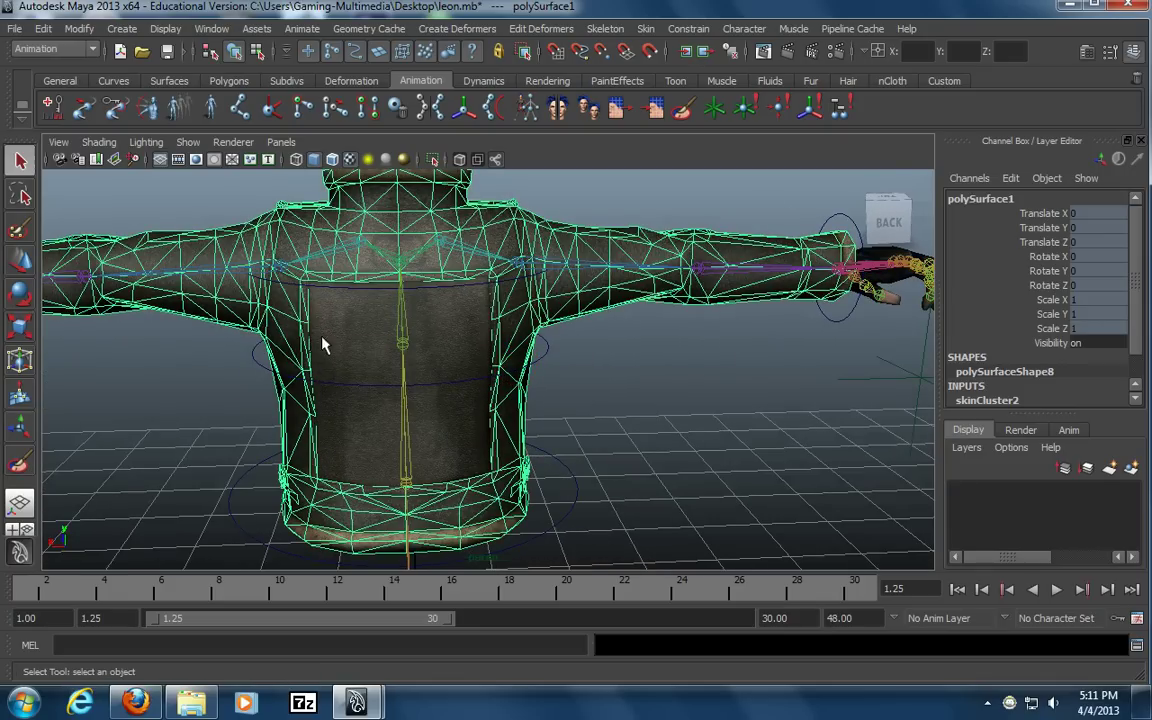
pyautogui.click(465, 331)
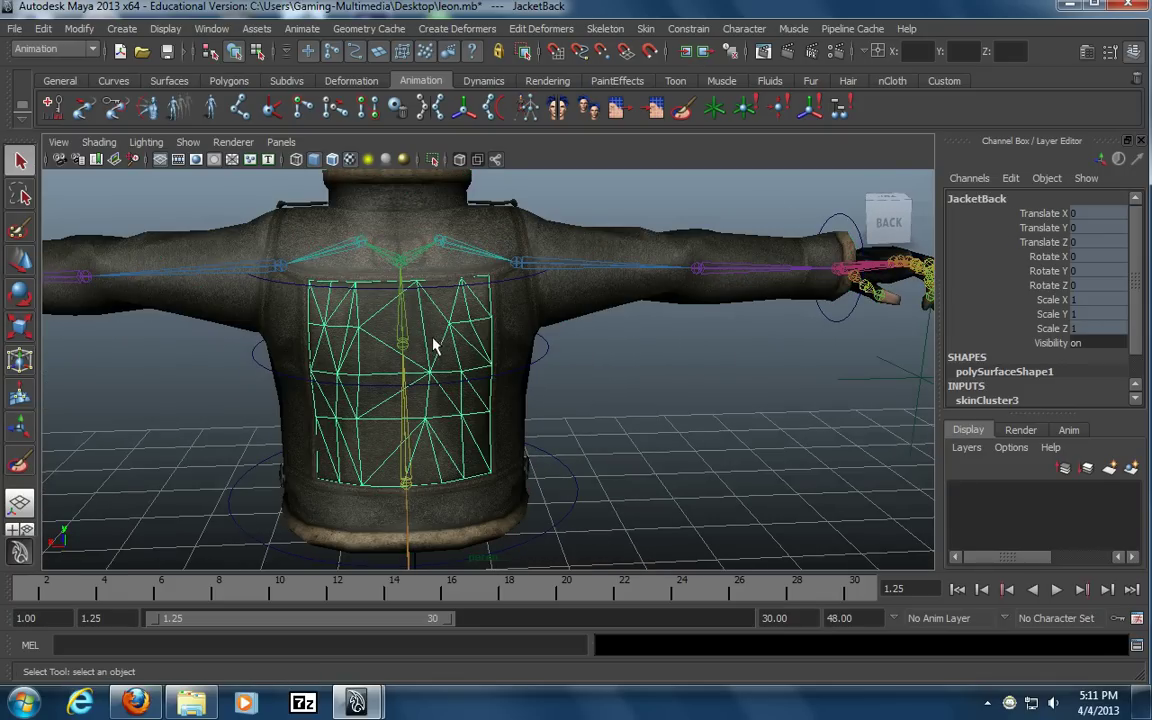
pyautogui.click(743, 395)
pyautogui.keyDown('alt'); pyautogui.moveTo(743, 395); pyautogui.dragTo(330, 388); pyautogui.keyUp('alt')
pyautogui.scroll(-5, 507, 372)
pyautogui.keyDown('alt'); pyautogui.moveTo(505, 371); pyautogui.dragTo(501, 373, button='middle'); pyautogui.keyUp('alt')
pyautogui.keyDown('alt'); pyautogui.moveTo(501, 373); pyautogui.dragTo(502, 395); pyautogui.keyUp('alt')
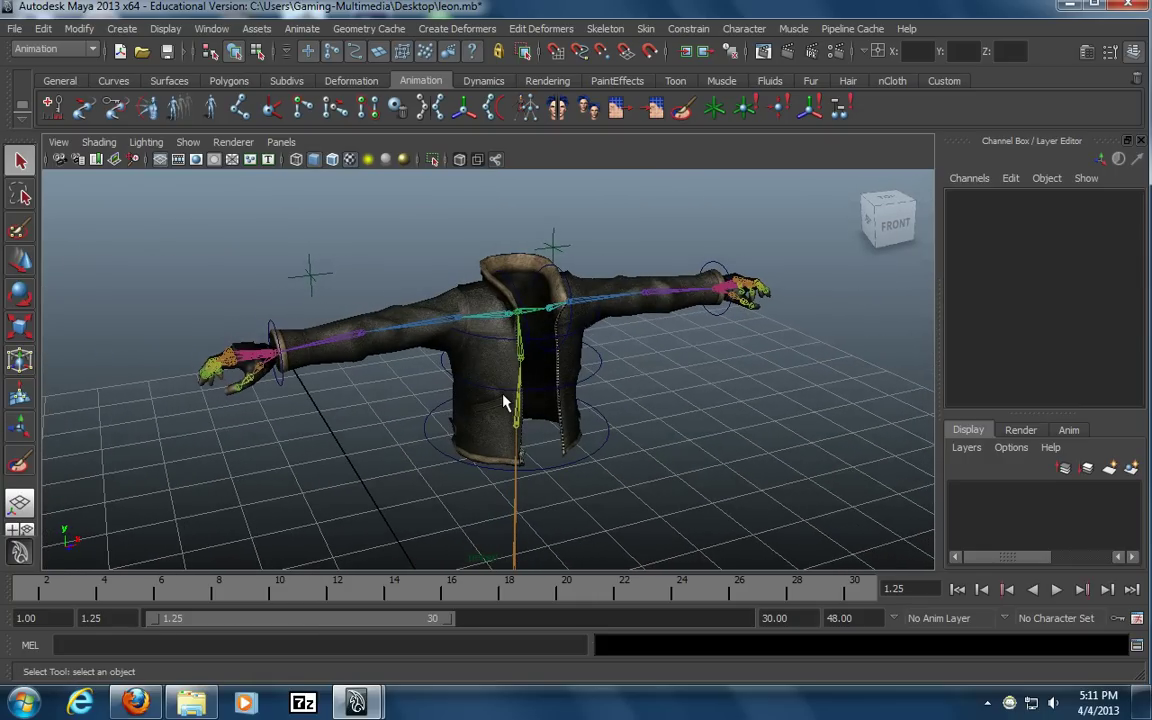
pyautogui.hotkey('ctrl', 's')
# Examine the front of the rigged jacket, checking its spine joints and the circles around the torso
pyautogui.keyDown('alt'); pyautogui.moveTo(508, 400); pyautogui.dragTo(735, 427); pyautogui.keyUp('alt')
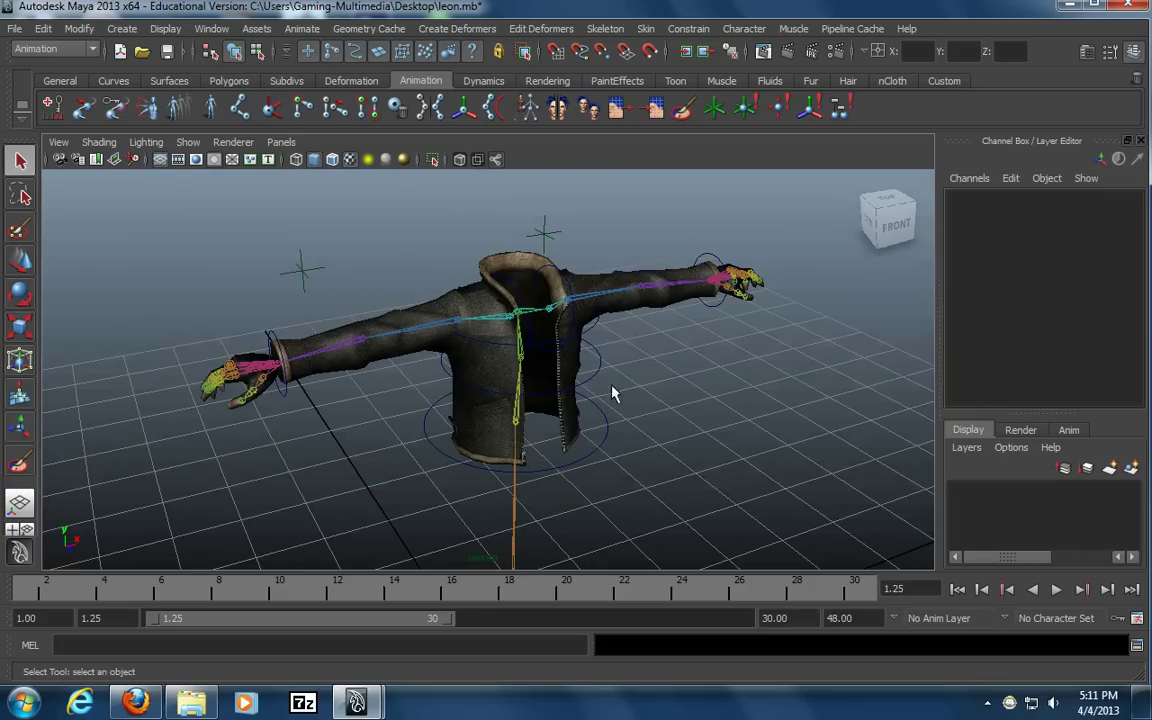
pyautogui.keyDown('alt'); pyautogui.moveTo(603, 456); pyautogui.dragTo(480, 398); pyautogui.keyUp('alt')
pyautogui.keyDown('alt'); pyautogui.moveTo(386, 404); pyautogui.dragTo(463, 386, button='right'); pyautogui.keyUp('alt')
pyautogui.keyDown('alt'); pyautogui.moveTo(463, 386); pyautogui.dragTo(447, 346, button='middle'); pyautogui.keyUp('alt')
pyautogui.keyDown('alt'); pyautogui.moveTo(447, 239); pyautogui.dragTo(393, 205); pyautogui.keyUp('alt')
pyautogui.keyDown('alt'); pyautogui.moveTo(494, 378); pyautogui.dragTo(518, 355, button='middle'); pyautogui.keyUp('alt')
pyautogui.scroll(-1, 533, 369)
pyautogui.keyDown('alt'); pyautogui.moveTo(473, 398); pyautogui.dragTo(480, 392); pyautogui.keyUp('alt')
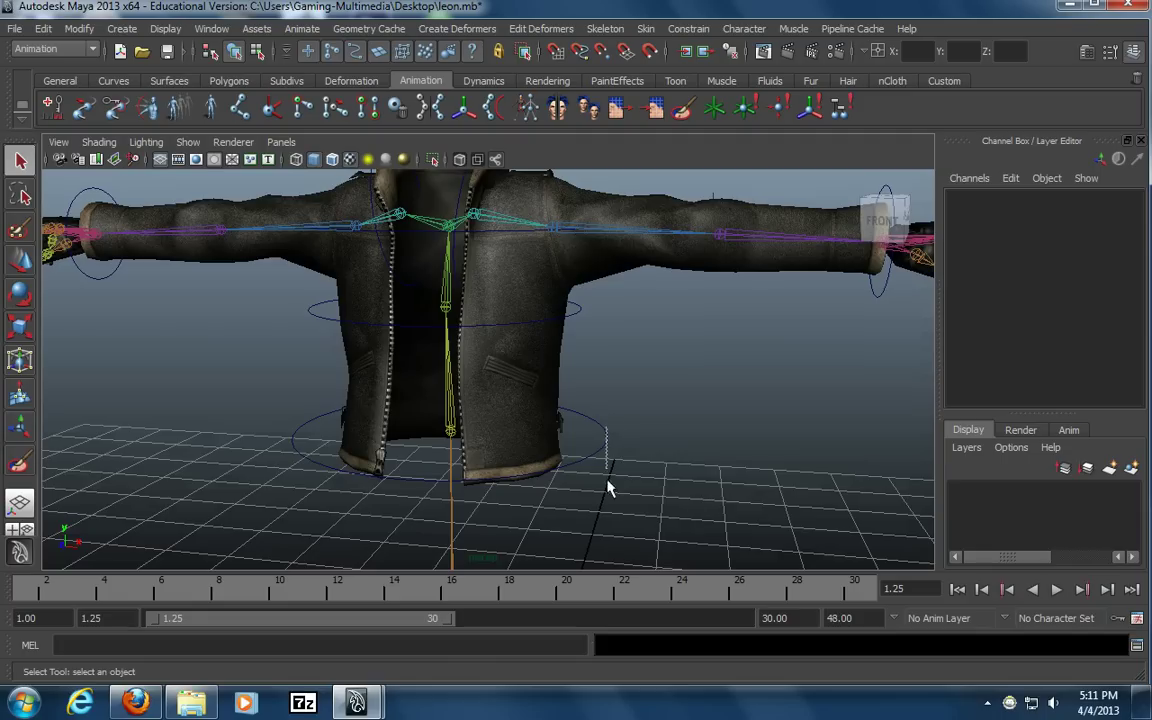
# Parent-constrain the Spine1 joint to the lowest torso circle, with Maintain Offset enabled and all translate and rotate axes constrained
pyautogui.click(605, 468)
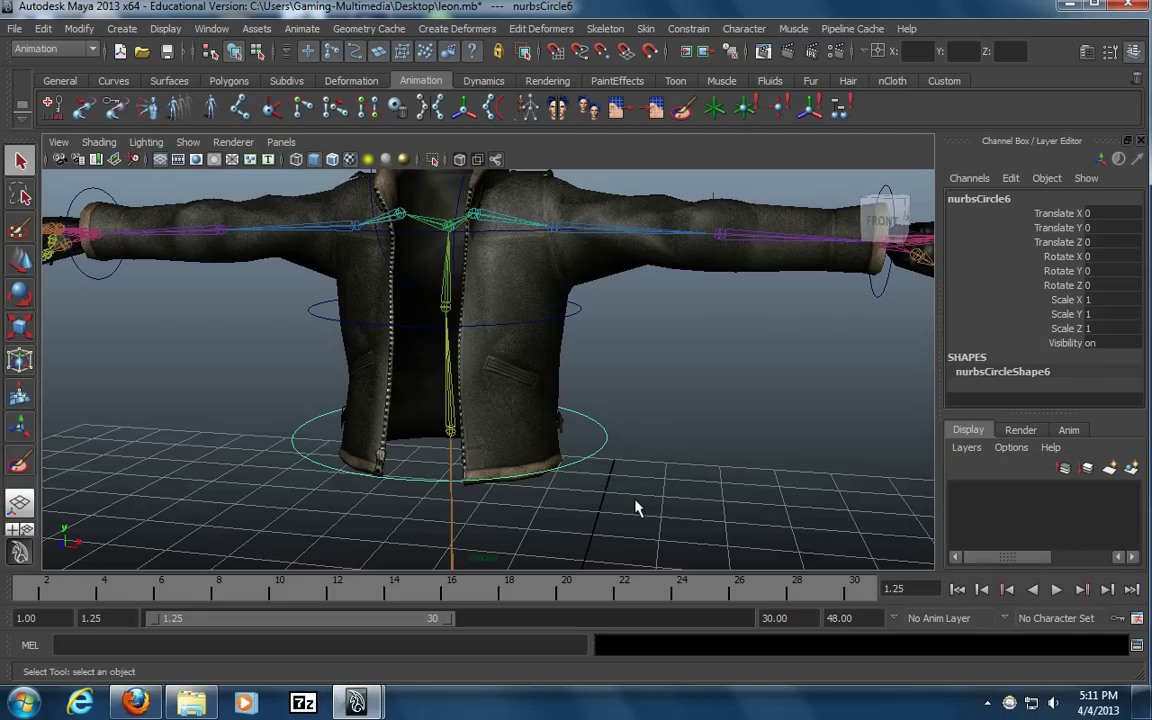
pyautogui.click(452, 405)
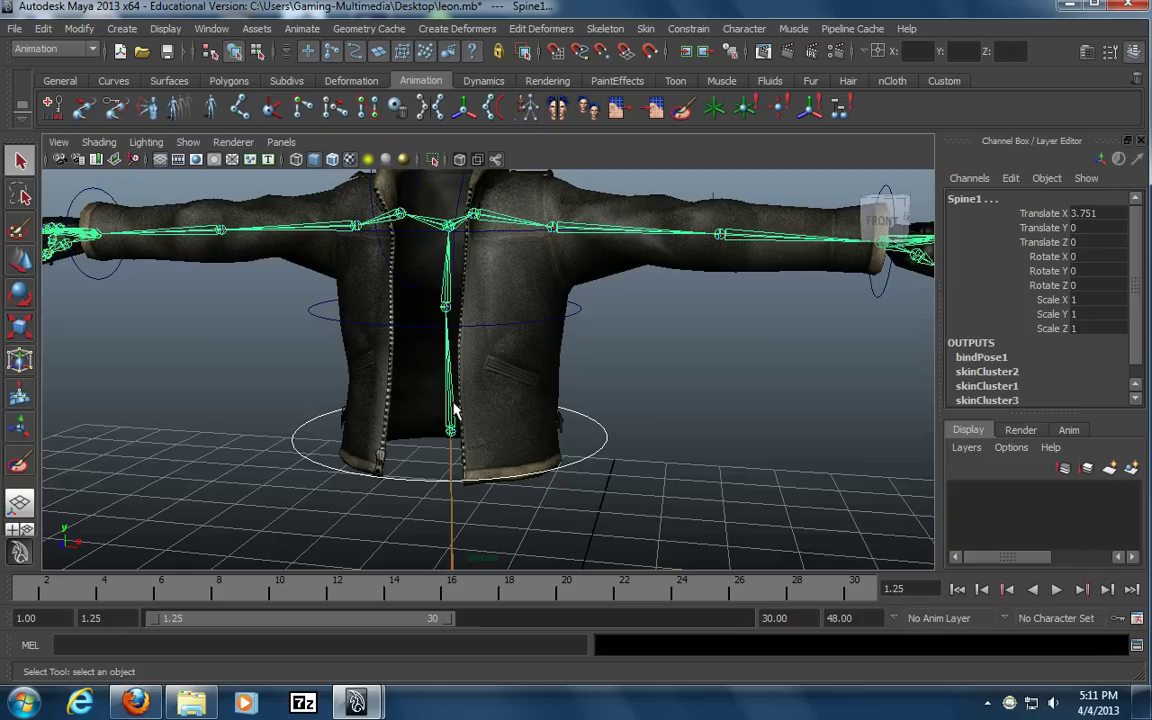
pyautogui.click(700, 30)
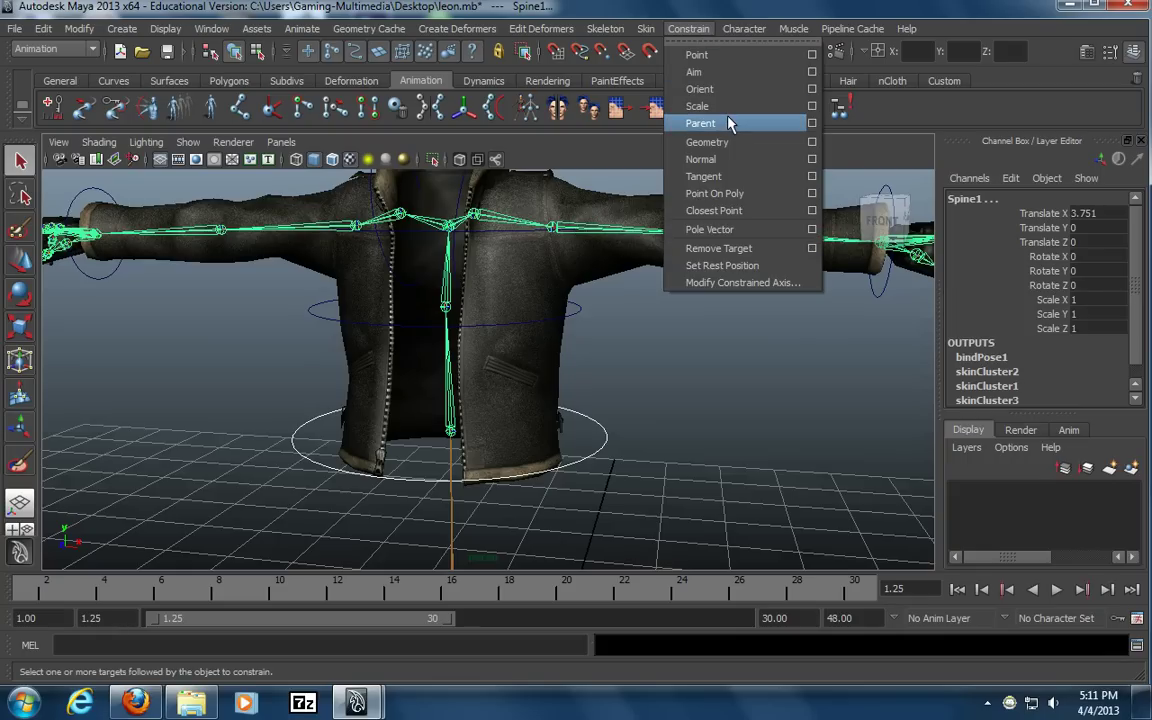
pyautogui.click(813, 125)
pyautogui.moveTo(257, 138); pyautogui.dragTo(677, 119)
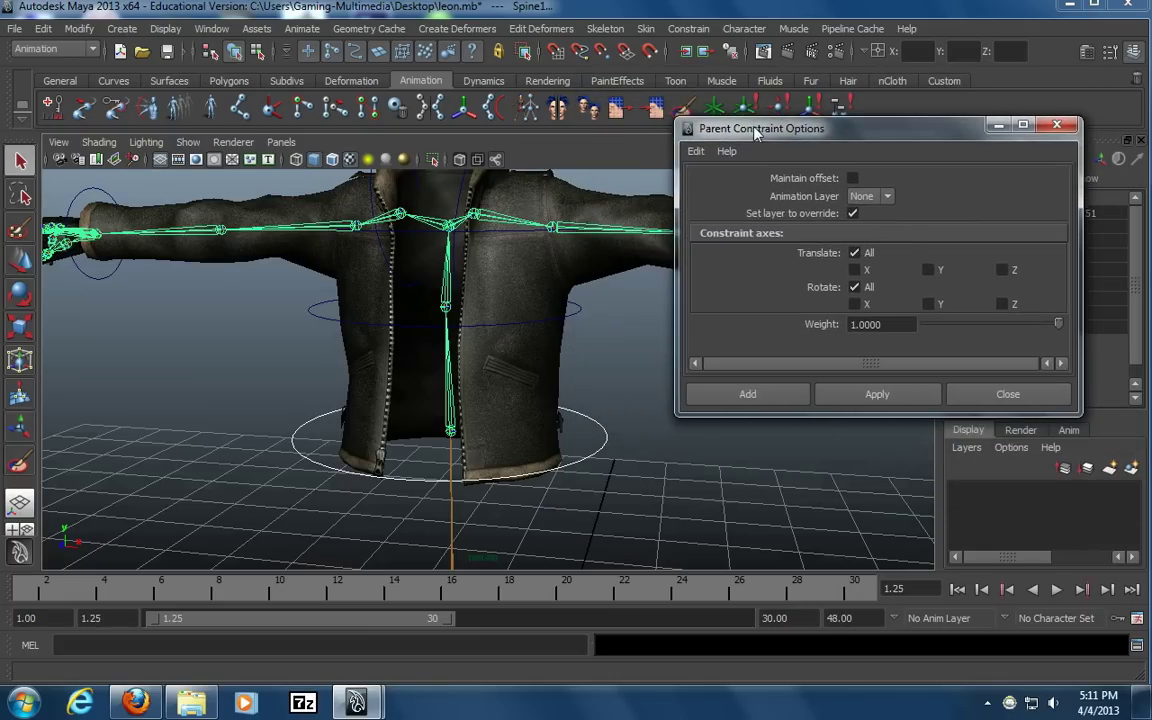
pyautogui.moveTo(756, 130); pyautogui.dragTo(723, 89)
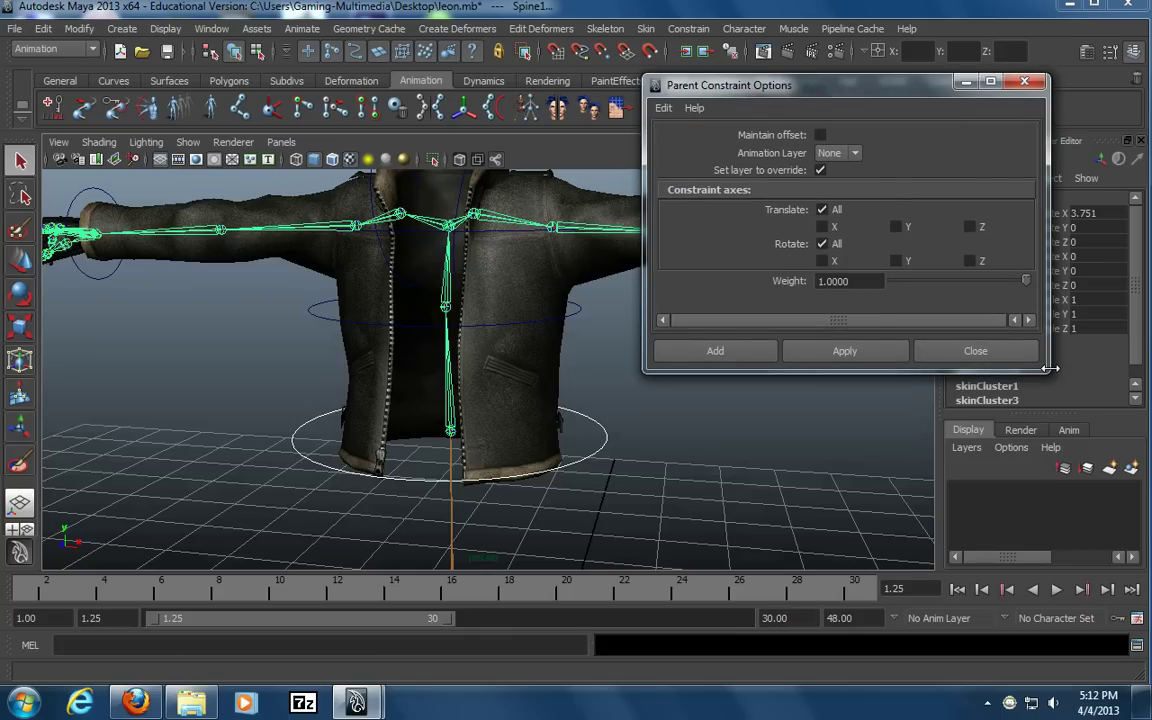
pyautogui.moveTo(1049, 370); pyautogui.dragTo(1098, 397)
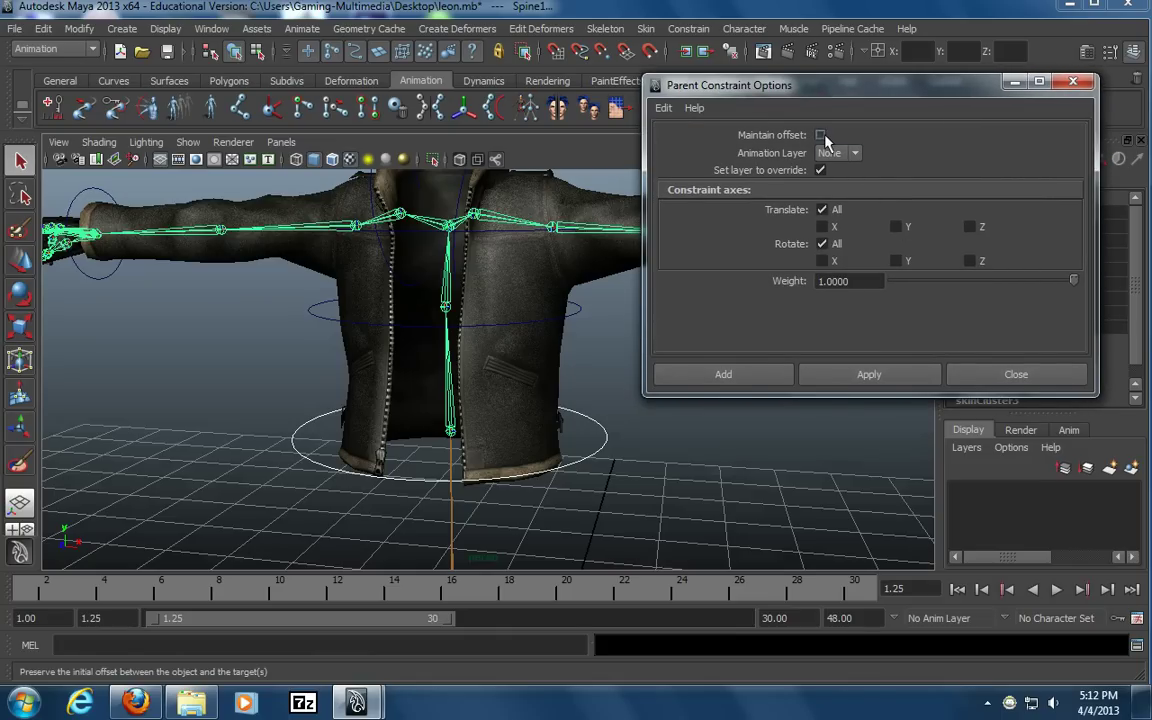
pyautogui.moveTo(463, 321)
pyautogui.keyDown('alt'); pyautogui.mouseDown()
pyautogui.moveTo(363, 339)
pyautogui.moveTo(417, 319)
pyautogui.moveTo(460, 320)
pyautogui.mouseUp(); pyautogui.keyUp('alt')
pyautogui.click(860, 375)
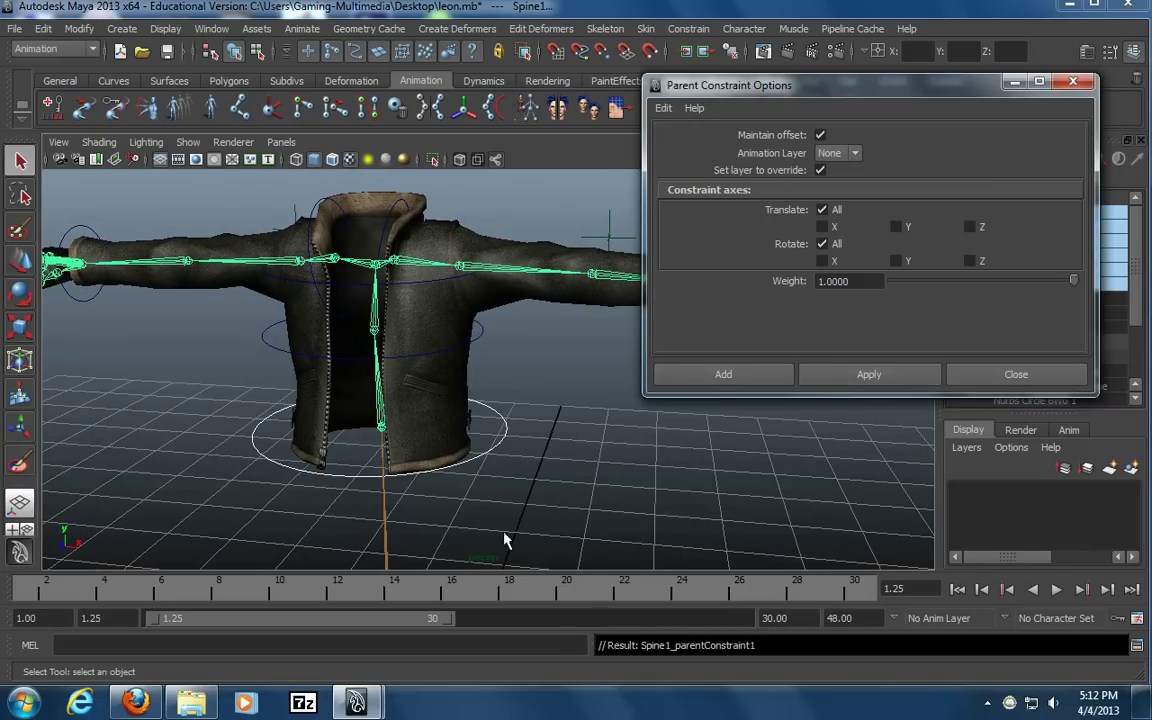
# Test-rotate the lowest torso circle to check the spine constraint, and undo the rotation
pyautogui.click(489, 467)
pyautogui.press('e')
pyautogui.moveTo(496, 470); pyautogui.dragTo(470, 437)
pyautogui.hotkey('ctrl', 'z')
pyautogui.hotkey('ctrl', 'z')
# Parent-constrain the Spine2 joint to the middle torso circle with Maintain Offset enabled
pyautogui.keyDown('alt'); pyautogui.moveTo(314, 440); pyautogui.dragTo(425, 400, button='right'); pyautogui.keyUp('alt')
pyautogui.click(477, 336)
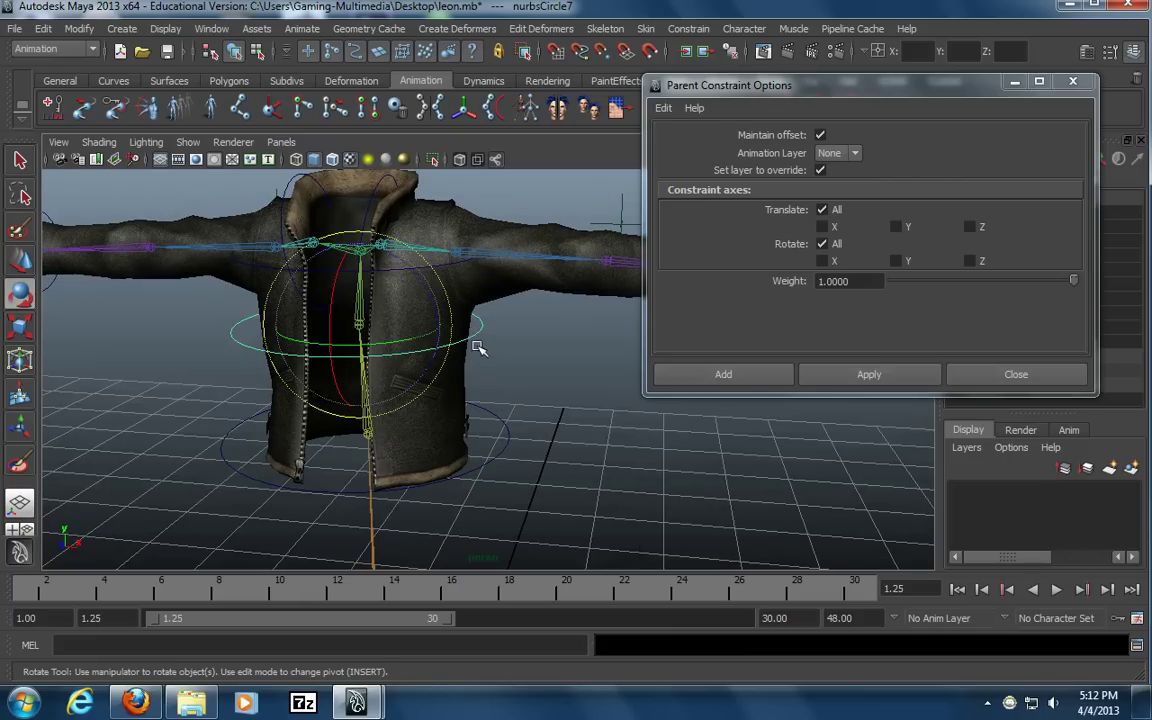
pyautogui.press('t')
pyautogui.keyDown('shift'); pyautogui.click(358, 308); pyautogui.keyUp('shift')
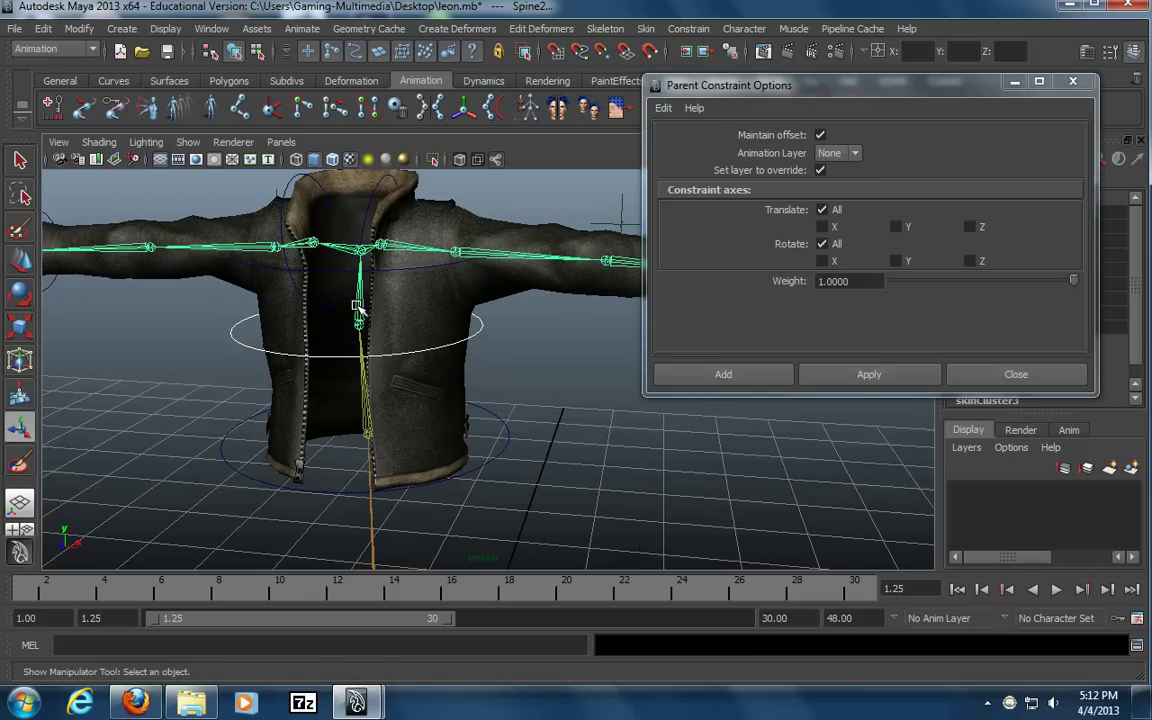
pyautogui.click(866, 375)
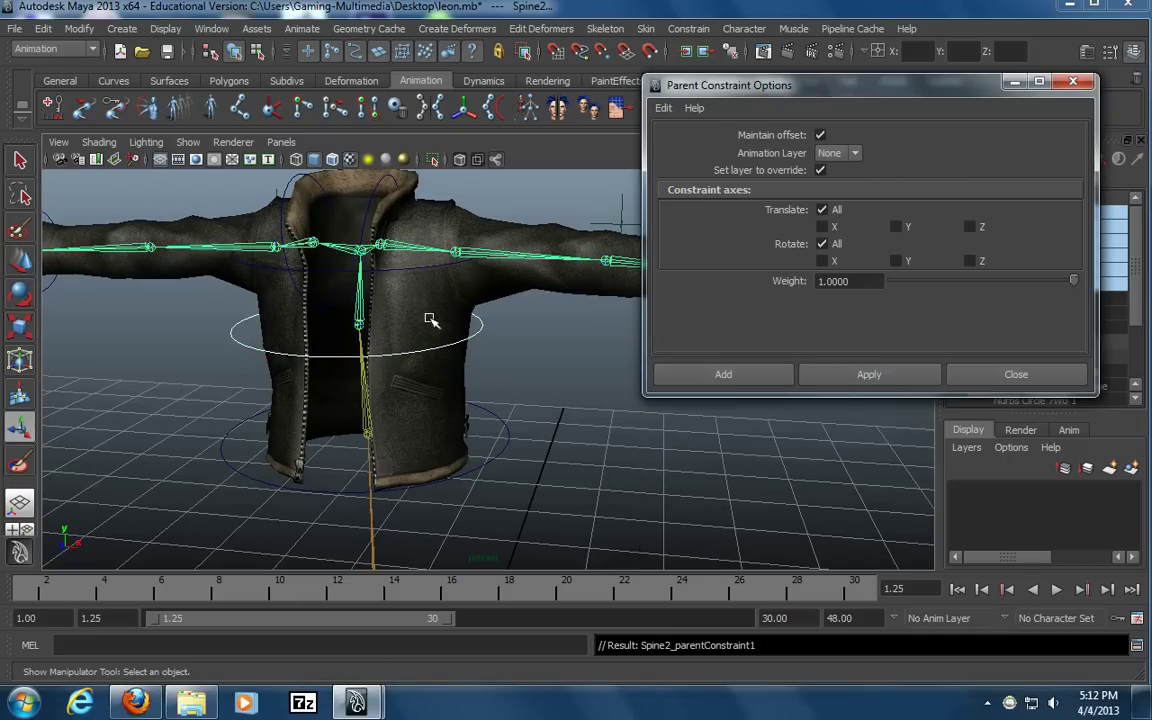
# Parent-constrain the Spine3 joint to the chest circle with Maintain Offset enabled
pyautogui.click(265, 268)
pyautogui.keyDown('shift'); pyautogui.click(463, 259); pyautogui.keyUp('shift')
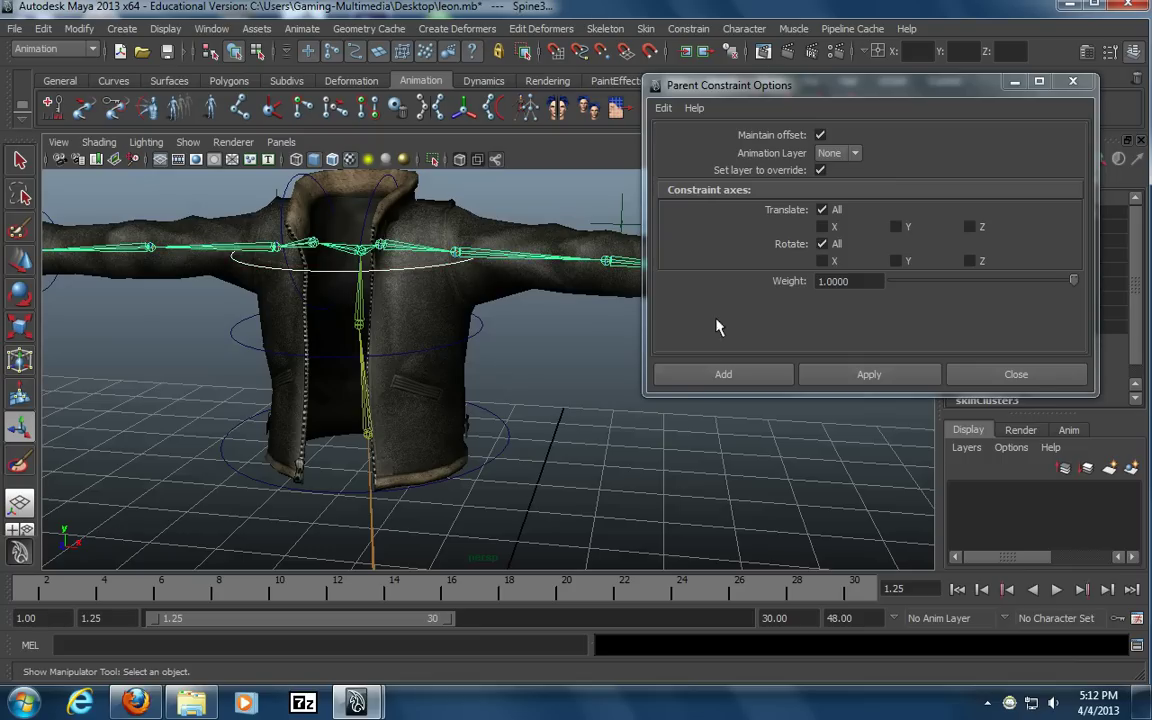
pyautogui.click(876, 372)
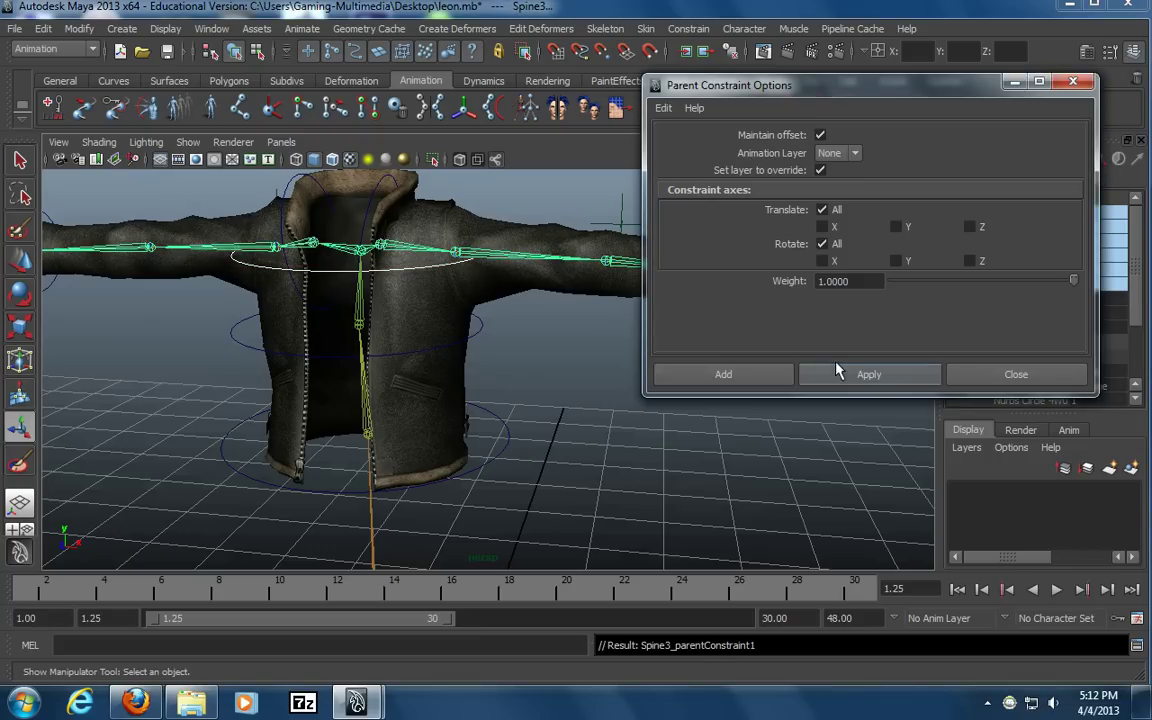
# Parent-constrain the left clavicle joint to the left clavicle circle with Maintain Offset enabled
pyautogui.click(369, 205)
pyautogui.keyDown('shift'); pyautogui.click(408, 243); pyautogui.keyUp('shift')
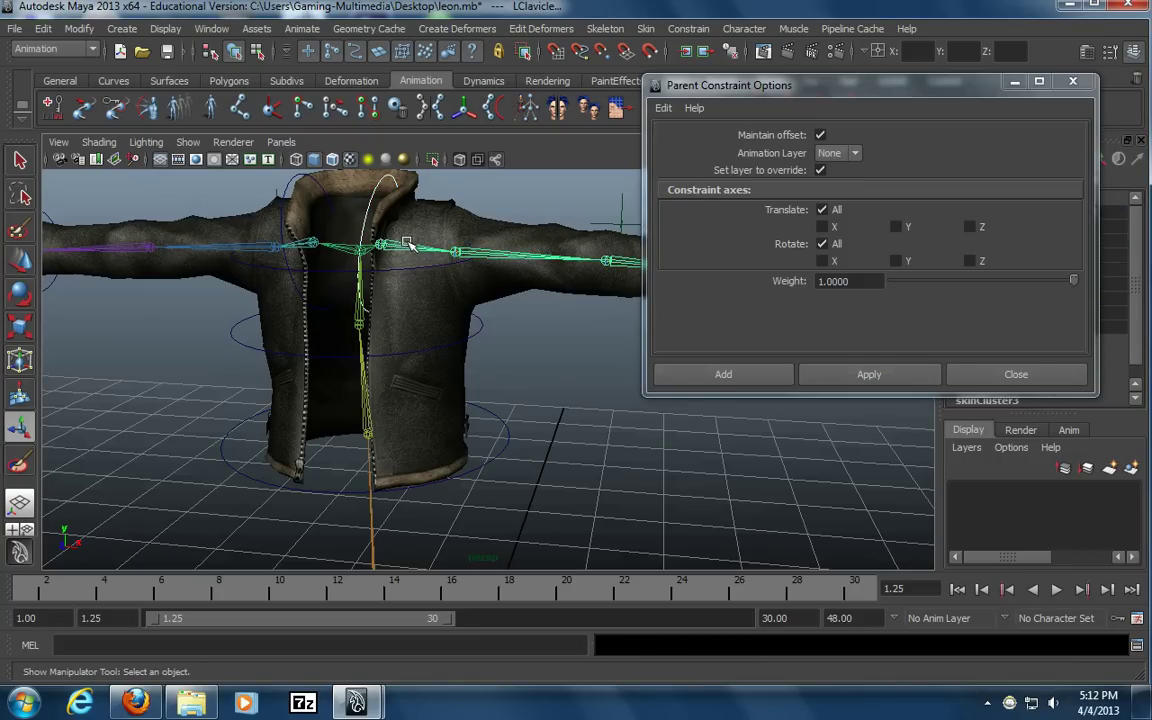
pyautogui.click(872, 372)
# Try to parent-constrain the right clavicle joint to the right clavicle circle with Maintain Offset enabled
pyautogui.click(287, 192)
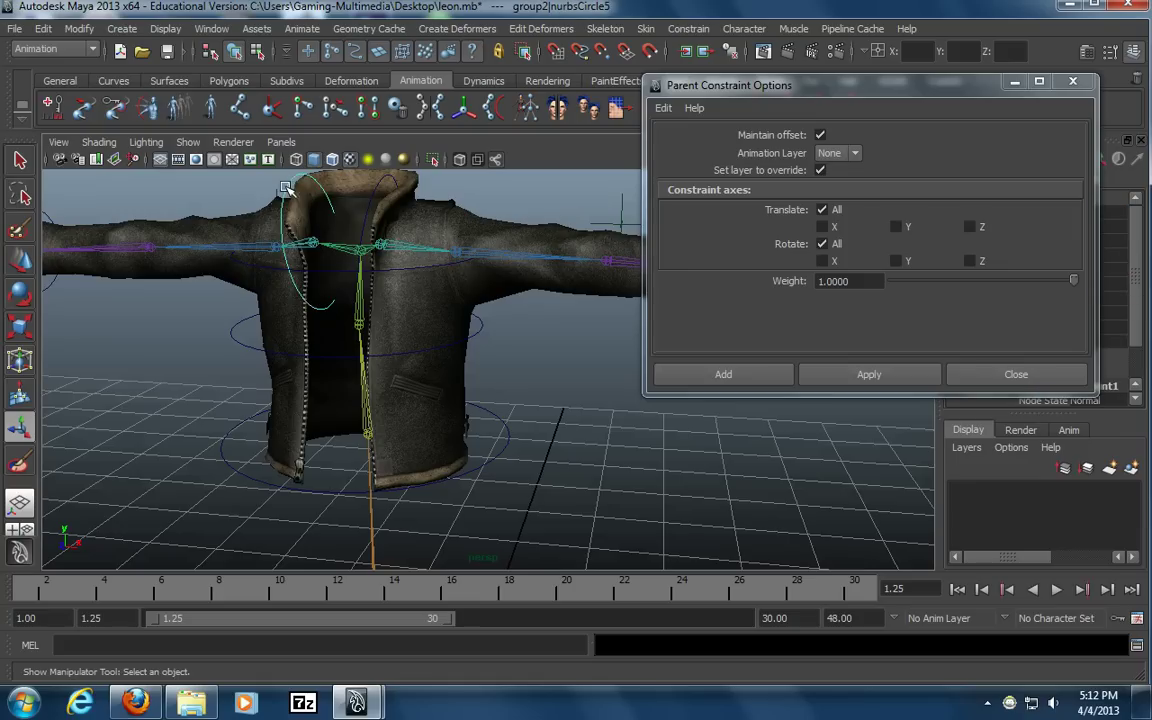
pyautogui.keyDown('shift'); pyautogui.click(293, 243); pyautogui.keyUp('shift')
pyautogui.click(887, 374)
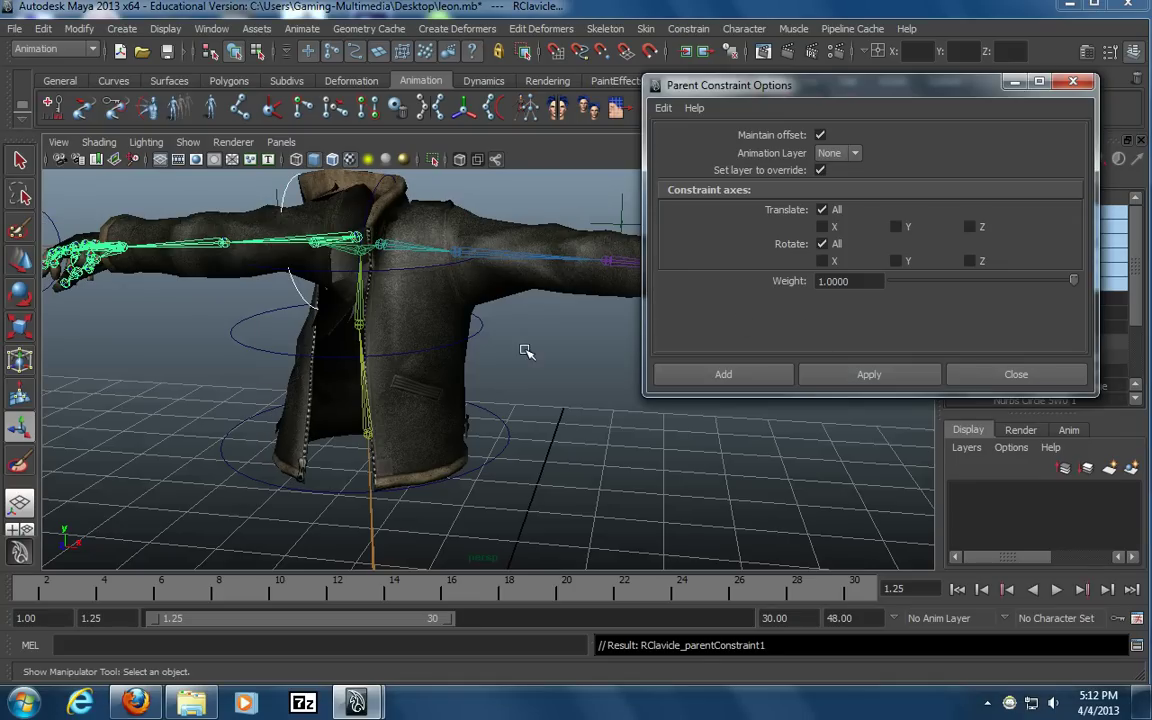
pyautogui.keyDown('alt'); pyautogui.moveTo(393, 342); pyautogui.dragTo(527, 357); pyautogui.keyUp('alt')
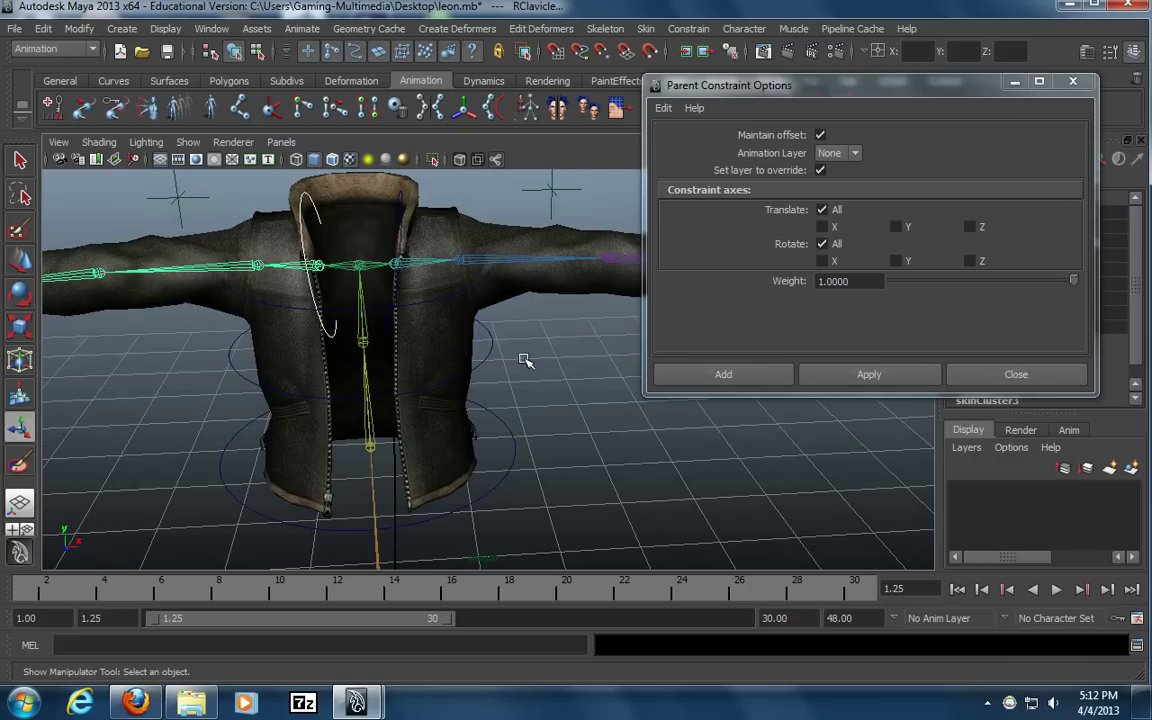
pyautogui.click(302, 220)
pyautogui.keyDown('shift'); pyautogui.click(296, 266); pyautogui.keyUp('shift')
pyautogui.click(869, 374)
pyautogui.keyDown('alt'); pyautogui.moveTo(358, 340); pyautogui.dragTo(405, 306); pyautogui.keyUp('alt')
pyautogui.moveTo(933, 86); pyautogui.dragTo(758, 306)
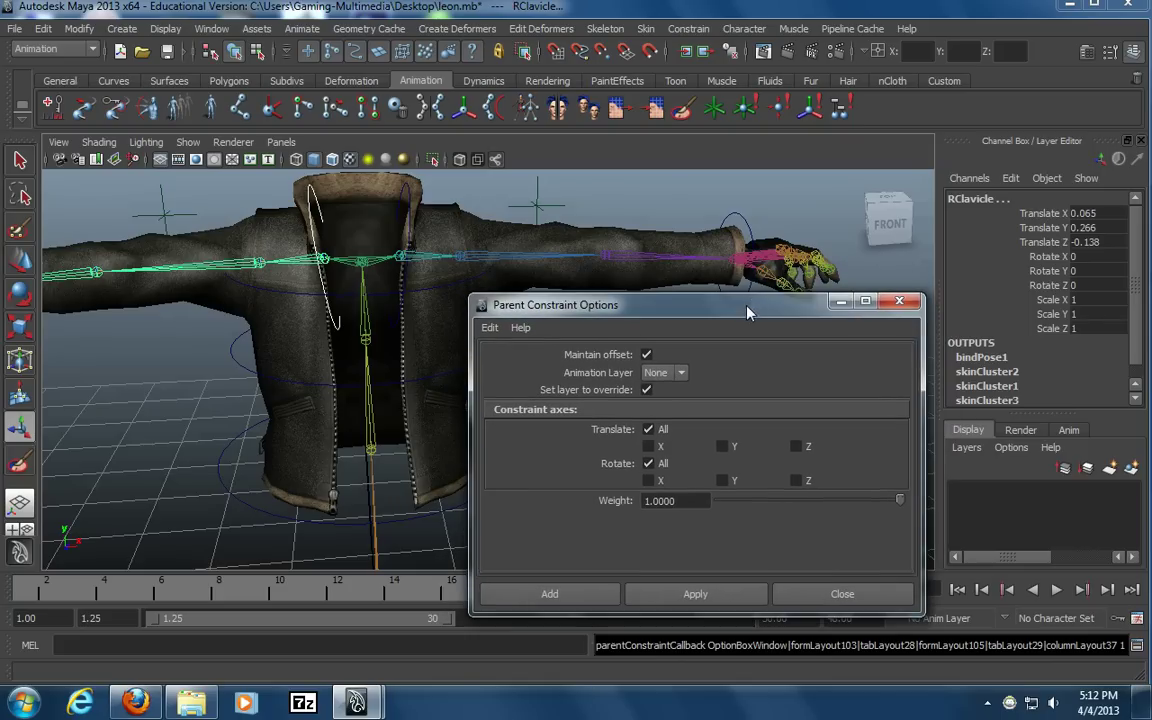
# Reselect the right clavicle circle and joint, retry the Parent constraint between them, and undo it
pyautogui.click(279, 222)
pyautogui.click(310, 221)
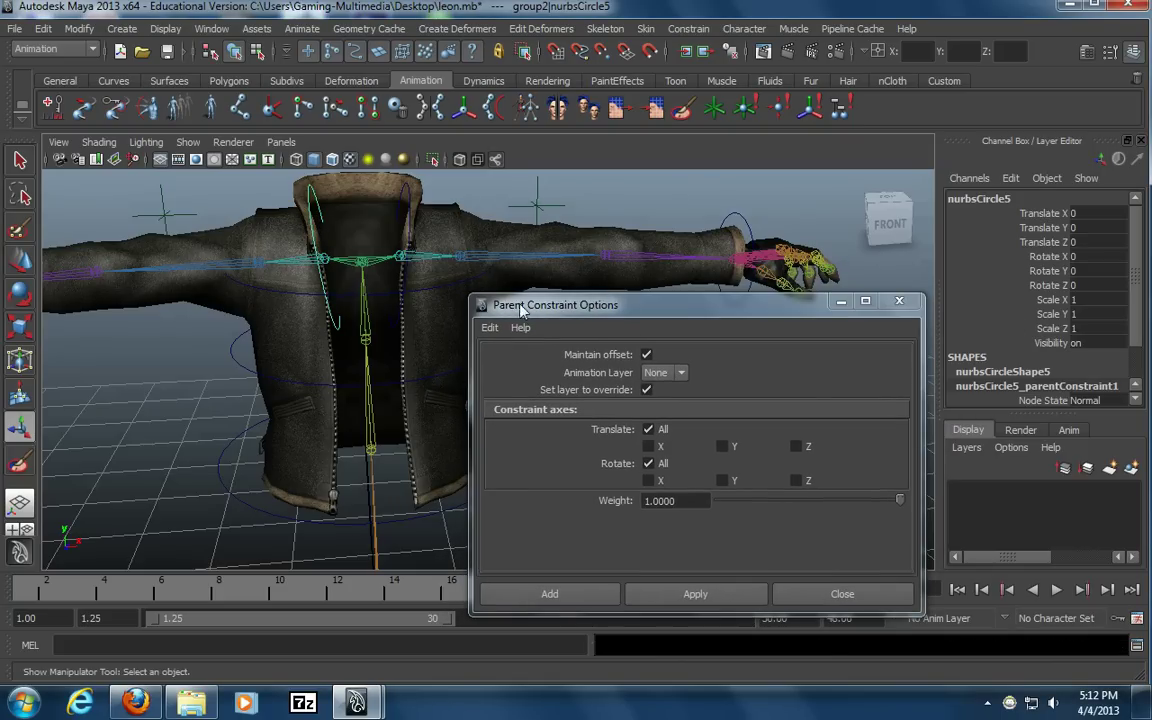
pyautogui.moveTo(568, 318); pyautogui.dragTo(592, 234)
pyautogui.keyDown('alt'); pyautogui.moveTo(378, 334); pyautogui.dragTo(336, 352); pyautogui.keyUp('alt')
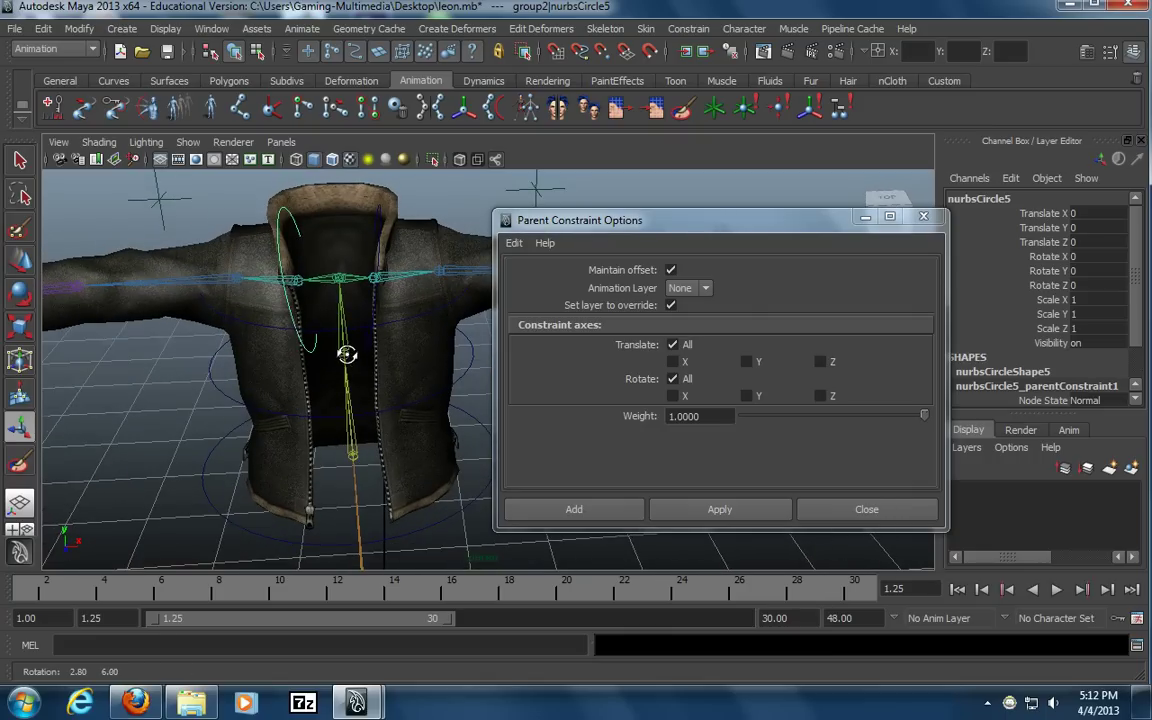
pyautogui.keyDown('shift'); pyautogui.click(262, 281); pyautogui.keyUp('shift')
pyautogui.click(689, 511)
pyautogui.keyDown('alt'); pyautogui.moveTo(378, 375); pyautogui.dragTo(343, 335); pyautogui.keyUp('alt')
pyautogui.hotkey('ctrl', 'z')
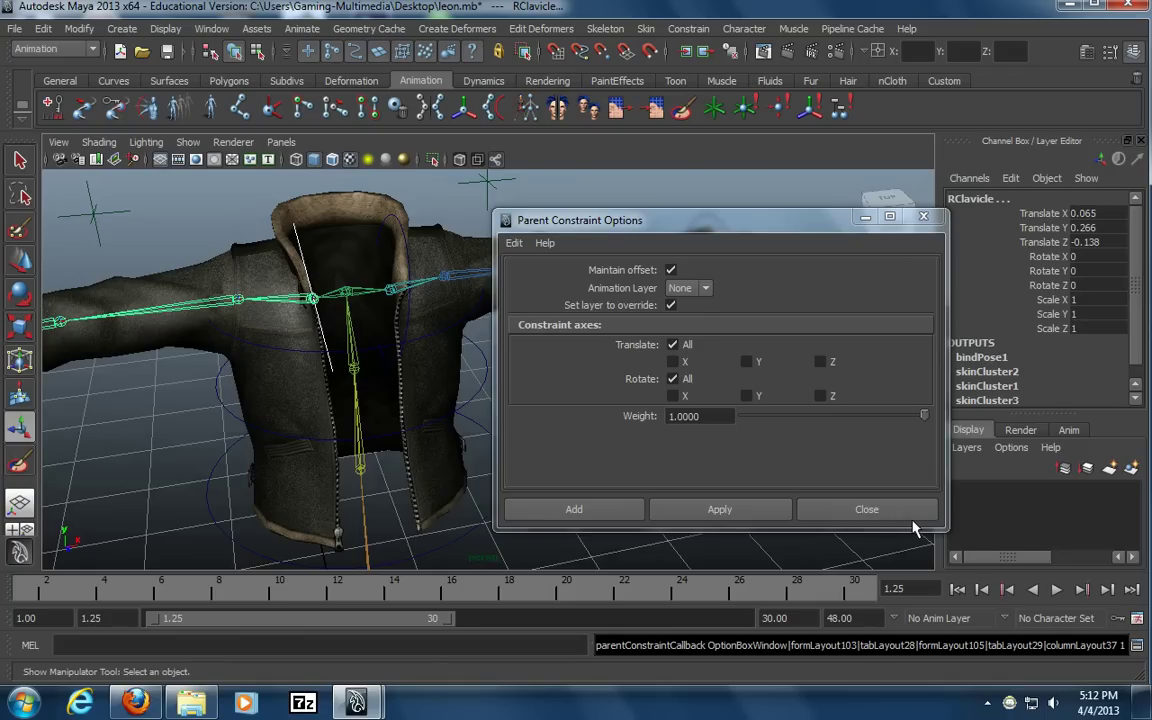
# Close the Parent Constraint options and select the right clavicle circle
pyautogui.click(866, 509)
pyautogui.click(740, 419)
pyautogui.keyDown('alt'); pyautogui.moveTo(740, 419); pyautogui.dragTo(458, 422); pyautogui.keyUp('alt')
pyautogui.keyDown('alt'); pyautogui.moveTo(458, 422); pyautogui.dragTo(532, 448, button='middle'); pyautogui.keyUp('alt')
pyautogui.keyDown('alt'); pyautogui.moveTo(532, 448); pyautogui.dragTo(630, 420, button='right'); pyautogui.keyUp('alt')
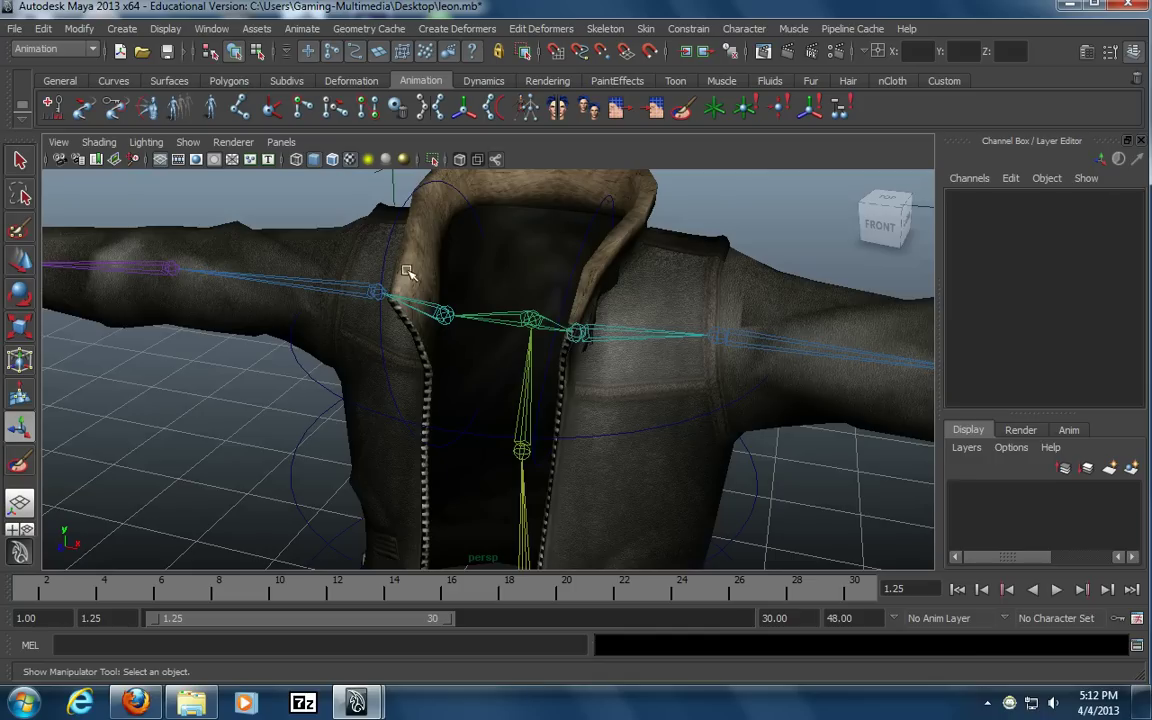
pyautogui.click(386, 256)
pyautogui.keyDown('alt'); pyautogui.moveTo(386, 256); pyautogui.dragTo(517, 327); pyautogui.keyUp('alt')
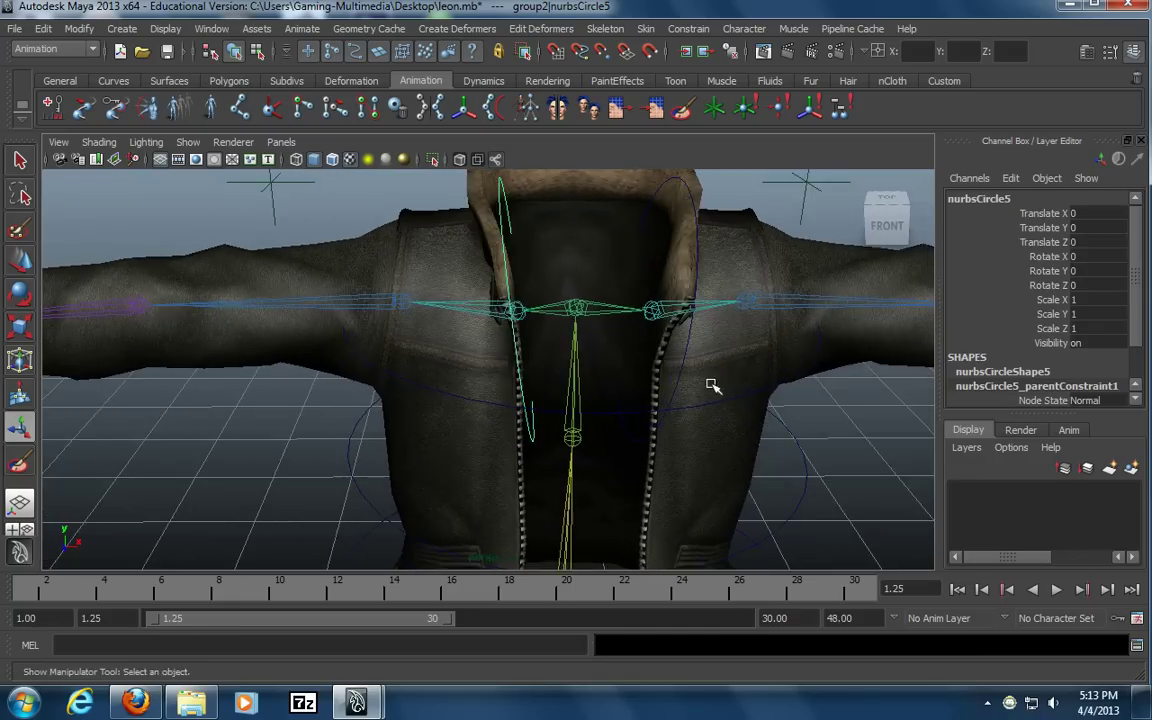
pyautogui.scroll(-4, 510, 406)
pyautogui.keyDown('alt'); pyautogui.moveTo(637, 430); pyautogui.dragTo(543, 436); pyautogui.keyUp('alt')
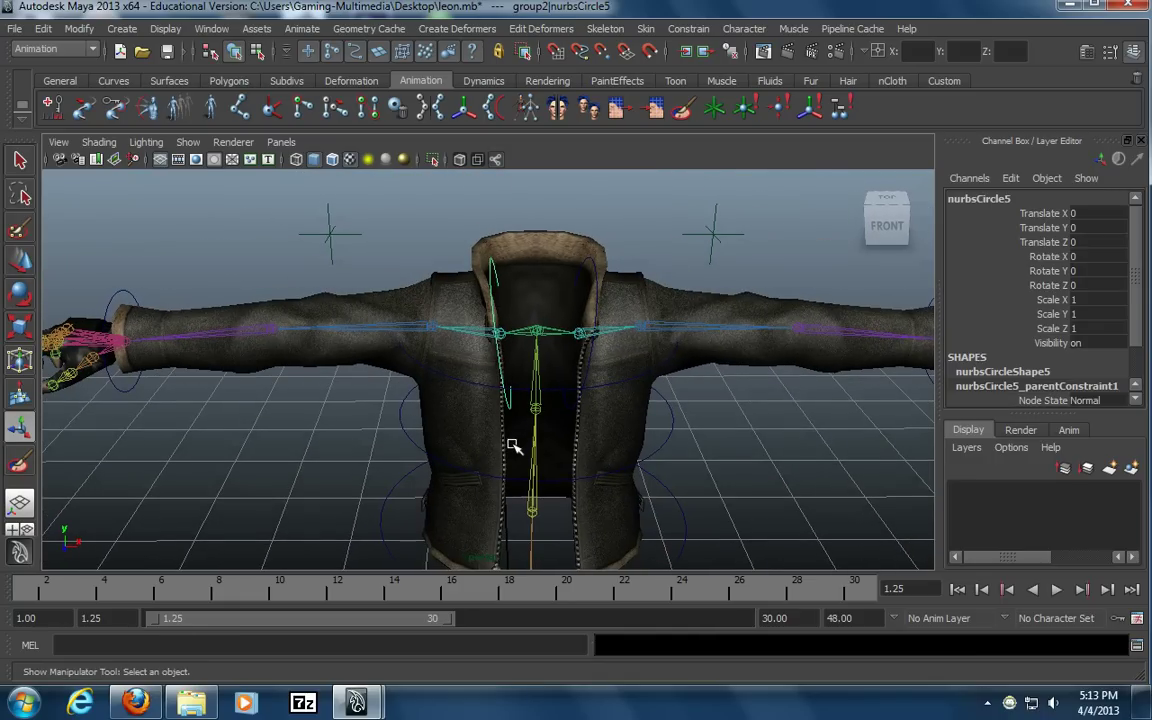
pyautogui.keyDown('alt'); pyautogui.moveTo(656, 445); pyautogui.dragTo(587, 444, button='middle'); pyautogui.keyUp('alt')
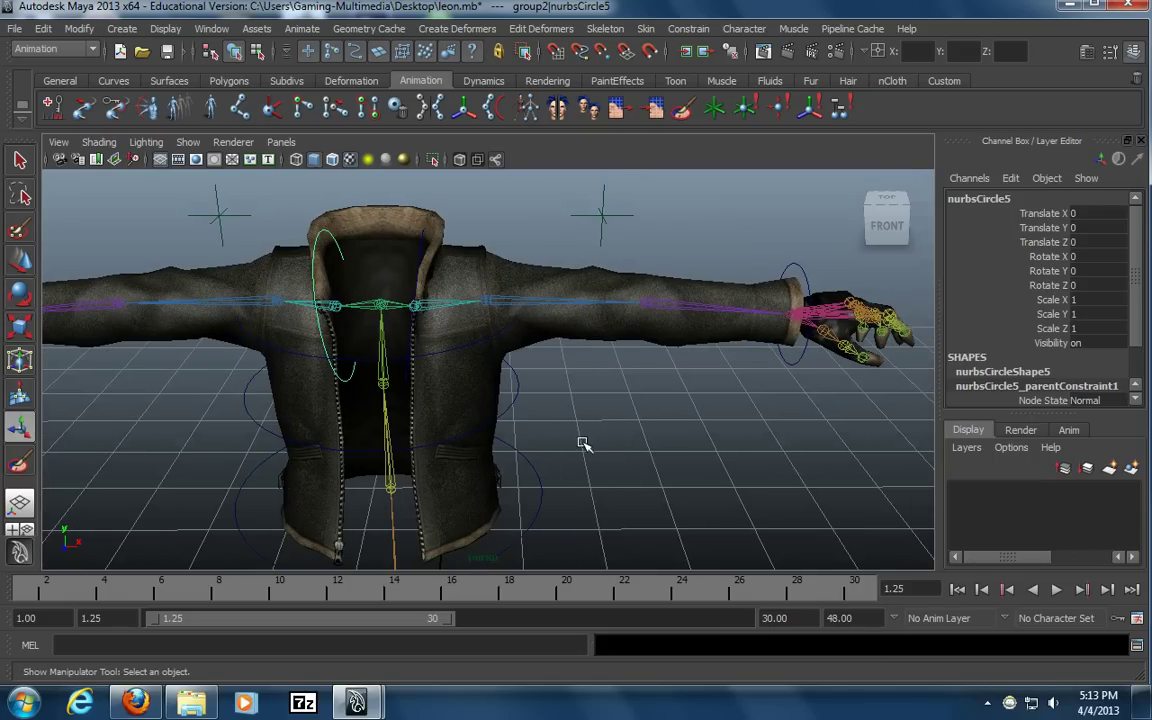
# Open the Hypergraph Hierarchy and examine where the selected right clavicle circle sits under group2
pyautogui.click(211, 28)
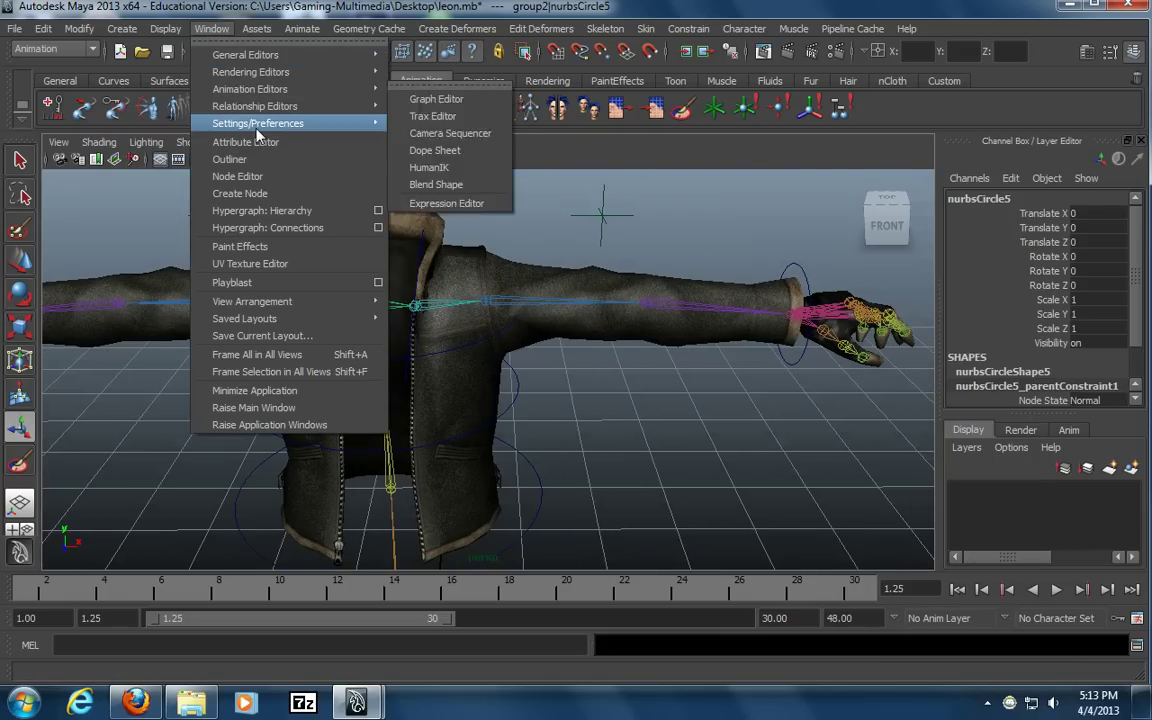
pyautogui.click(262, 210)
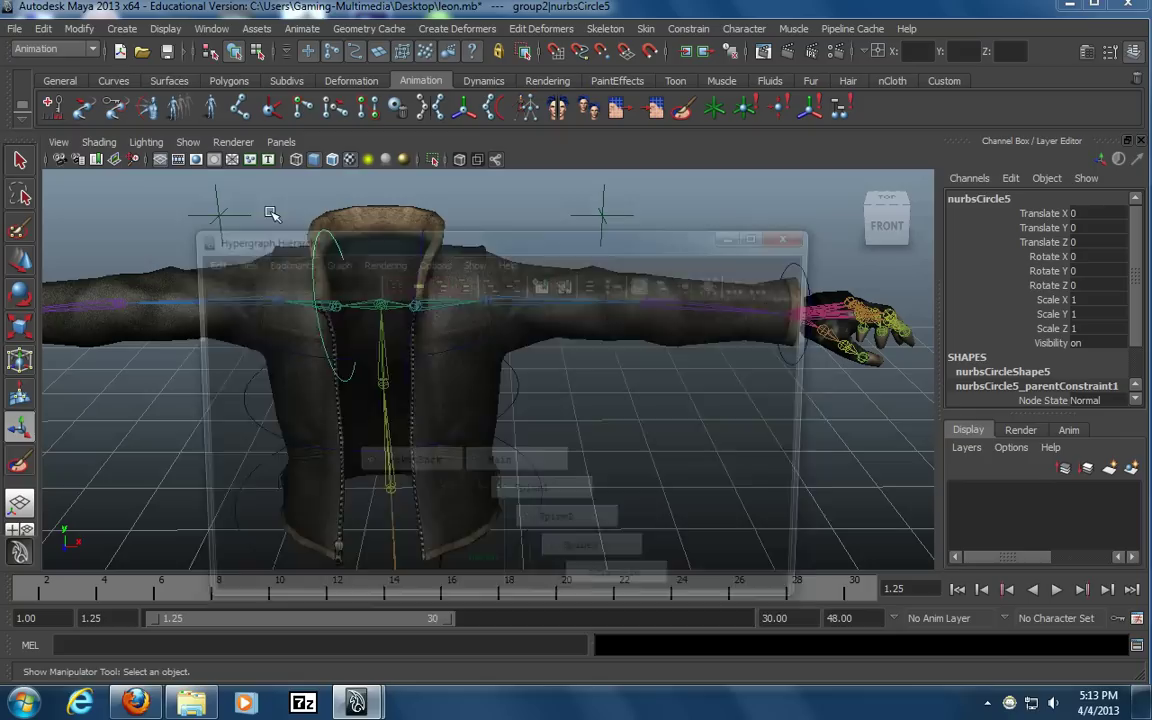
pyautogui.press('f')
pyautogui.keyDown('alt'); pyautogui.moveTo(676, 440); pyautogui.dragTo(208, 458, button='right'); pyautogui.keyUp('alt')
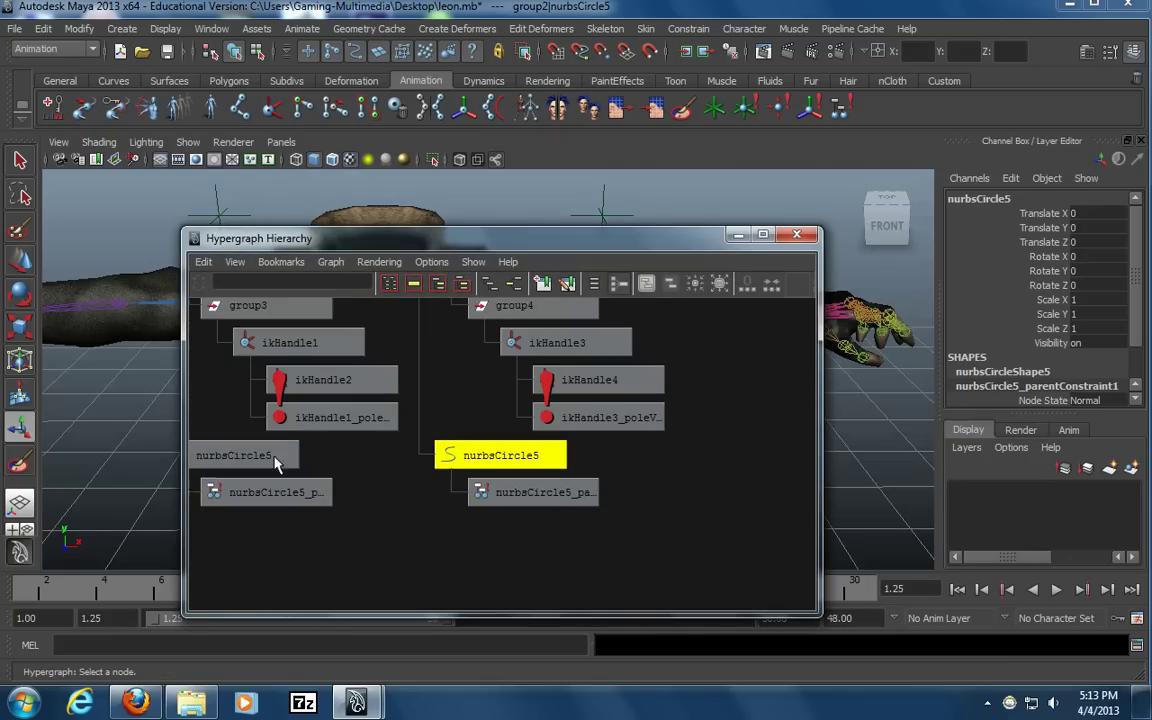
pyautogui.keyDown('alt'); pyautogui.moveTo(630, 547); pyautogui.dragTo(391, 478, button='right'); pyautogui.keyUp('alt')
pyautogui.keyDown('alt'); pyautogui.moveTo(421, 460); pyautogui.dragTo(434, 483, button='middle'); pyautogui.keyUp('alt')
pyautogui.keyDown('alt'); pyautogui.moveTo(434, 483); pyautogui.dragTo(512, 490, button='right'); pyautogui.keyUp('alt')
pyautogui.keyDown('alt'); pyautogui.moveTo(513, 490); pyautogui.dragTo(538, 507, button='middle'); pyautogui.keyUp('alt')
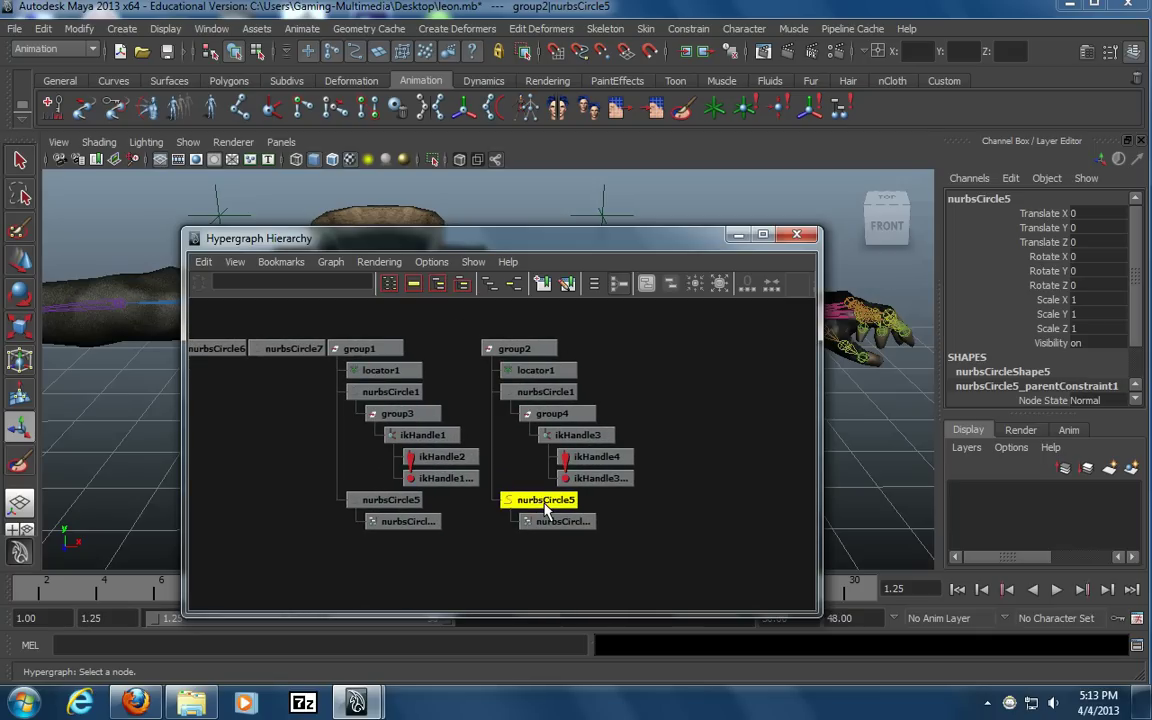
# Try unparenting the right clavicle circle from group2 and parent-constraining the right clavicle joint to it, undo both, and close the Hypergraph
pyautogui.moveTo(405, 245); pyautogui.dragTo(422, 192)
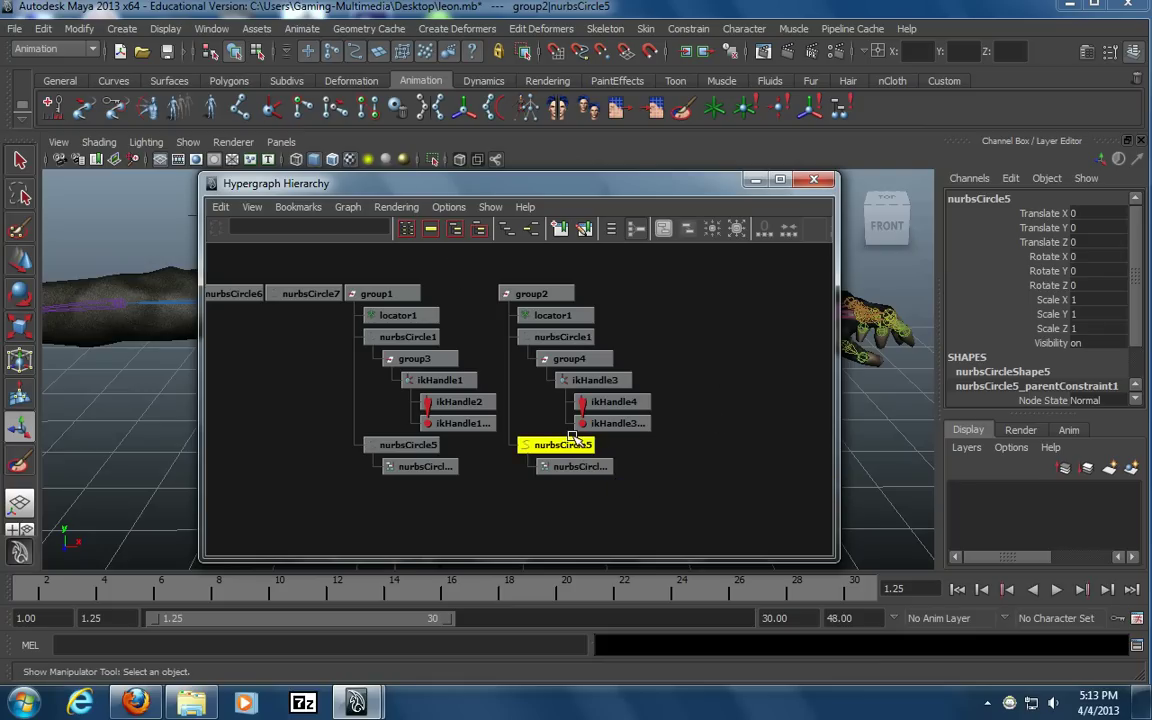
pyautogui.hotkey('shift', 'p')
pyautogui.moveTo(362, 183); pyautogui.dragTo(712, 320)
pyautogui.moveTo(645, 249); pyautogui.dragTo(706, 214)
pyautogui.keyDown('shift'); pyautogui.click(298, 299); pyautogui.keyUp('shift')
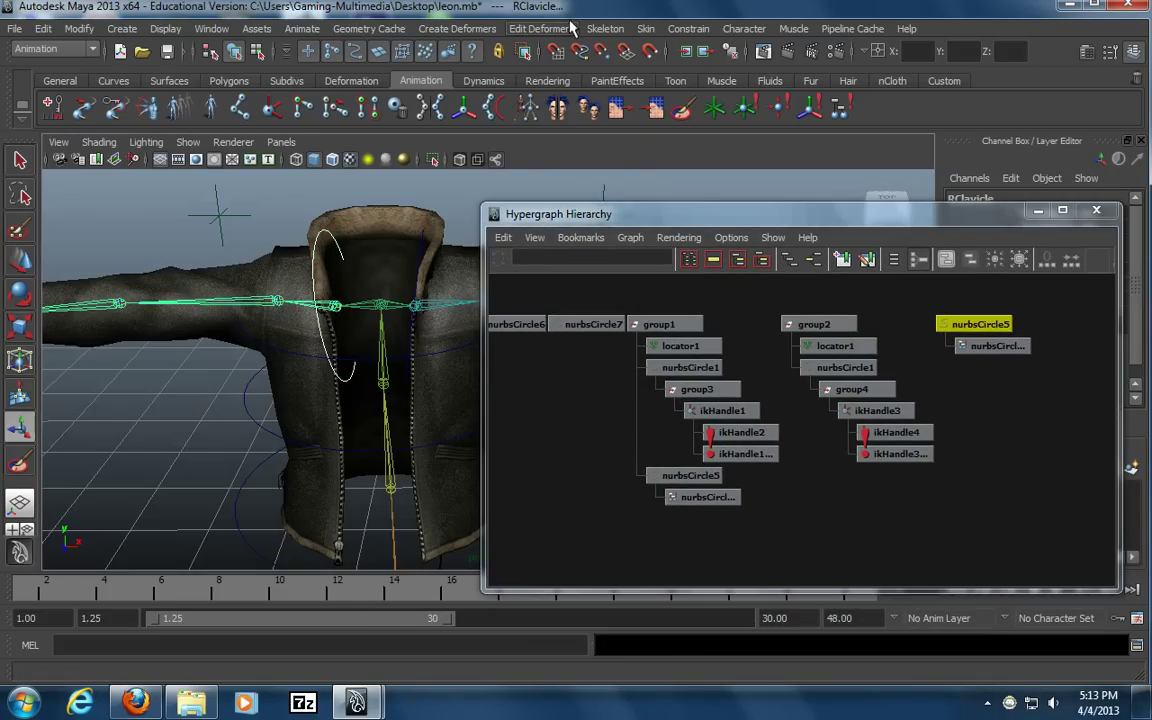
pyautogui.click(605, 28)
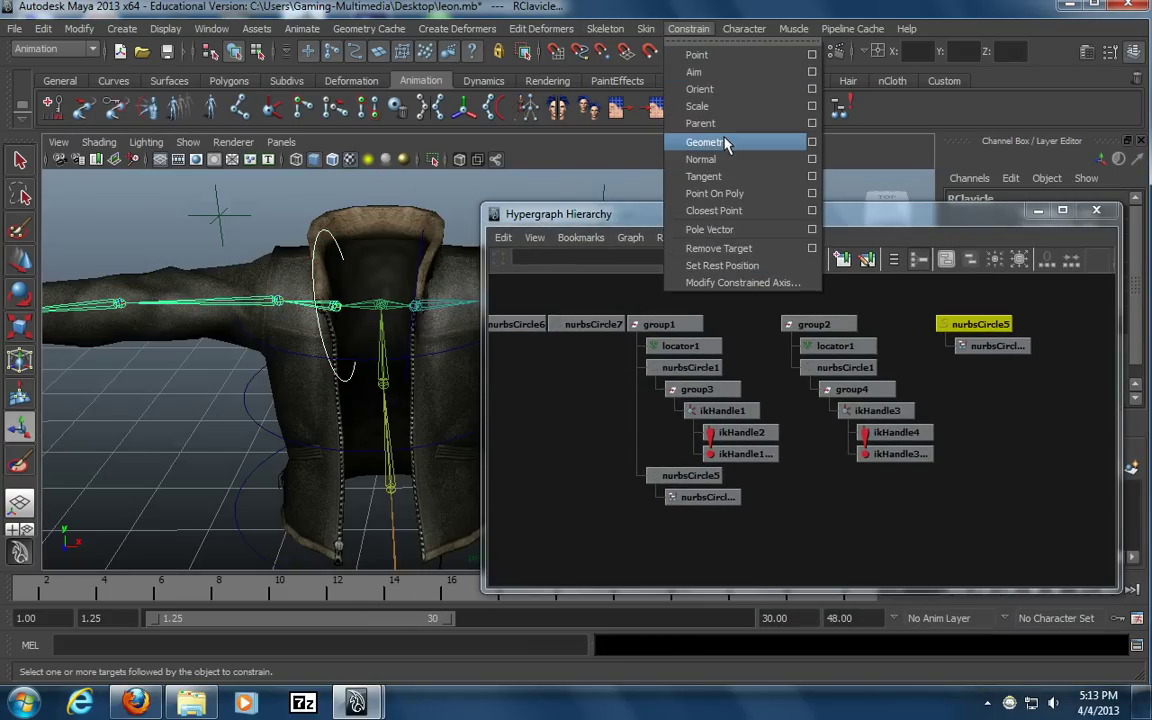
pyautogui.click(716, 123)
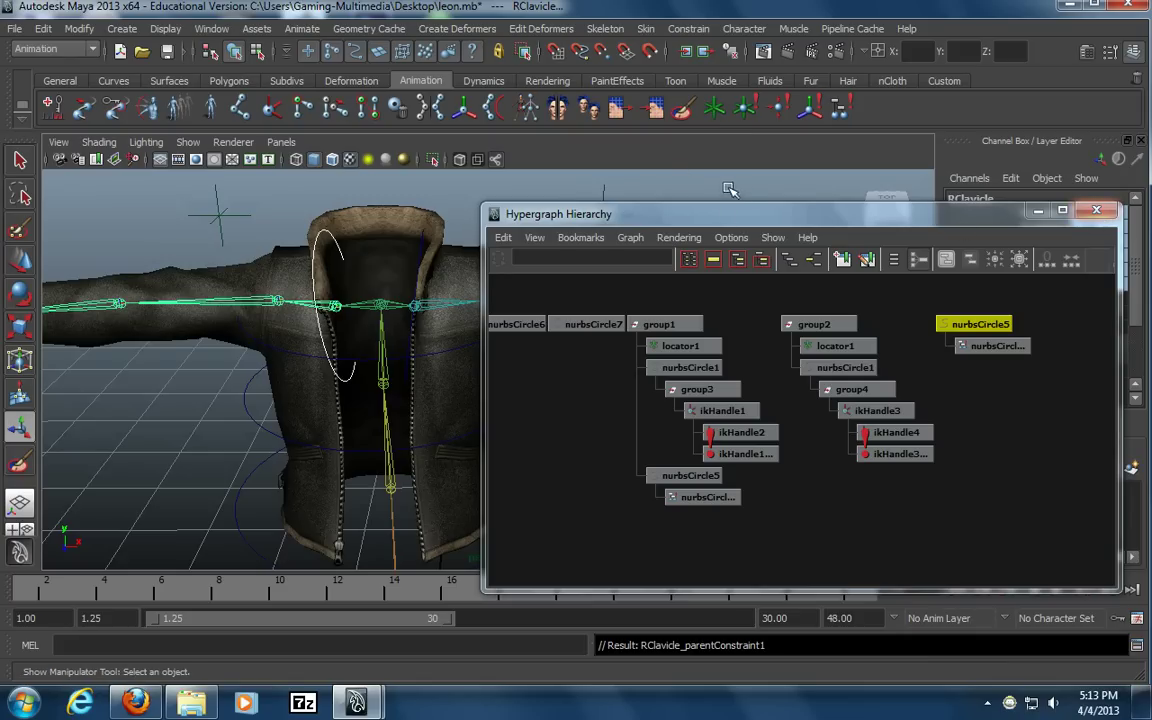
pyautogui.hotkey('ctrl', 'z')
pyautogui.hotkey('ctrl', 'z')
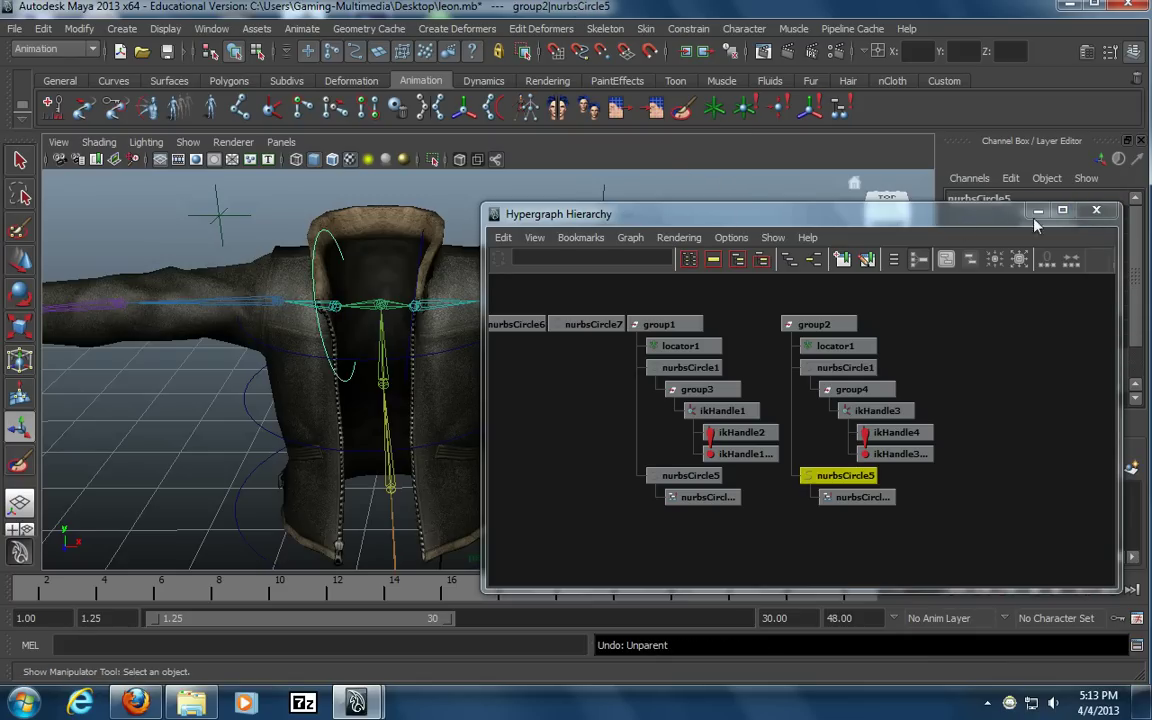
pyautogui.click(1095, 213)
pyautogui.click(506, 211)
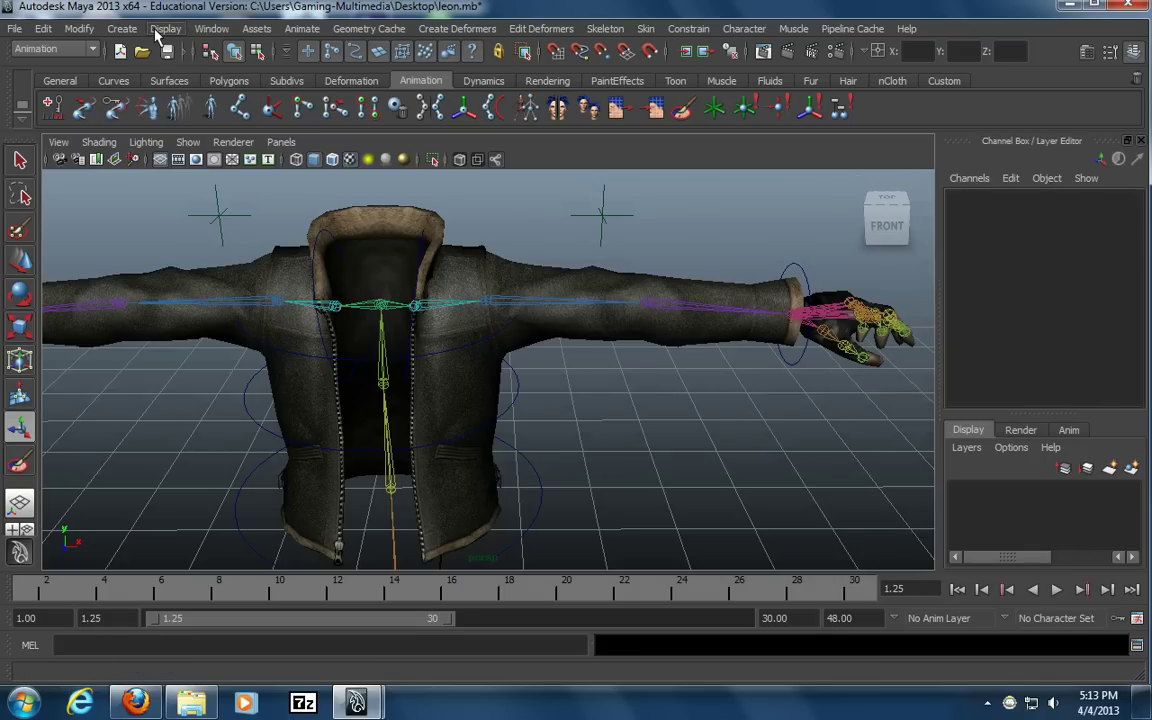
# Unparent both nurbsCircle5 clavicle circles from group1 and group2 using the Hypergraph Hierarchy, and close it
pyautogui.click(160, 30)
pyautogui.click(352, 226)
pyautogui.click(321, 233)
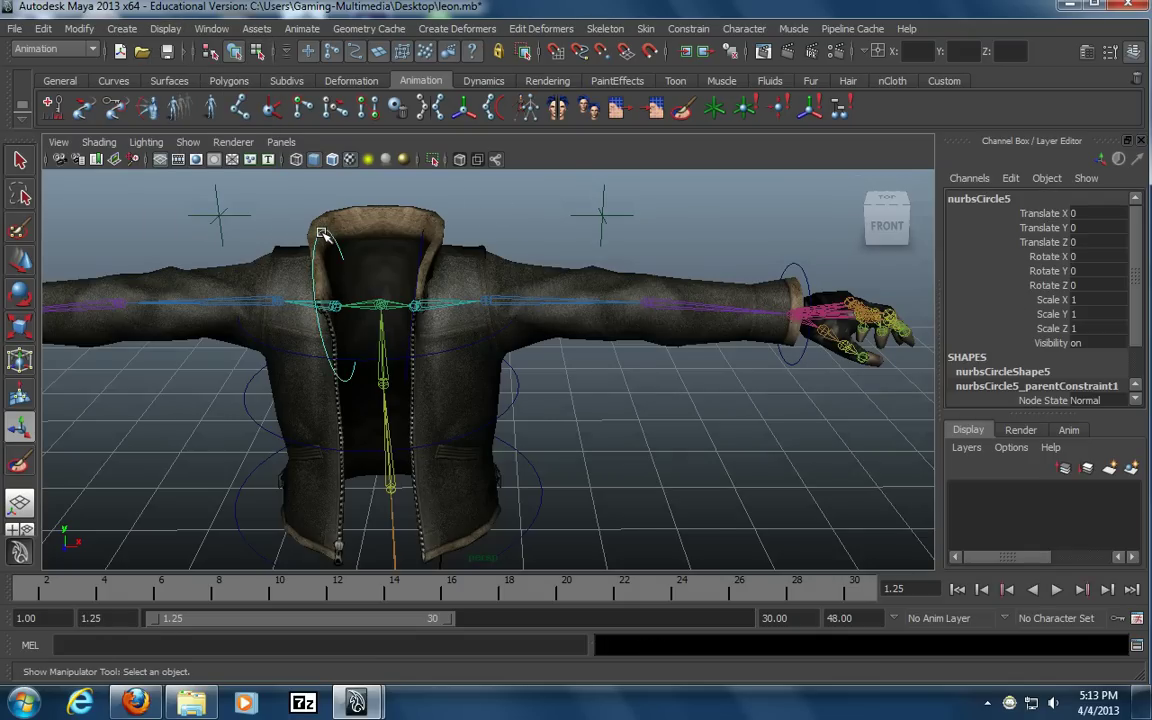
pyautogui.keyDown('alt'); pyautogui.moveTo(481, 319); pyautogui.dragTo(470, 303); pyautogui.keyUp('alt')
pyautogui.click(205, 30)
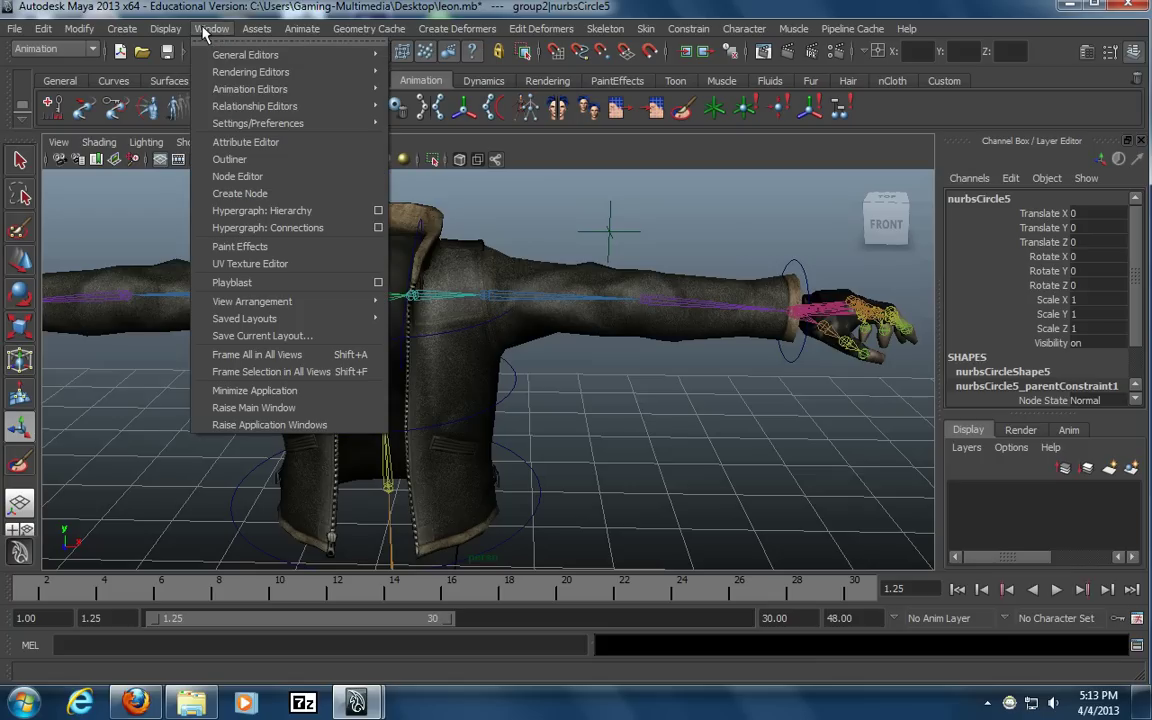
pyautogui.click(262, 211)
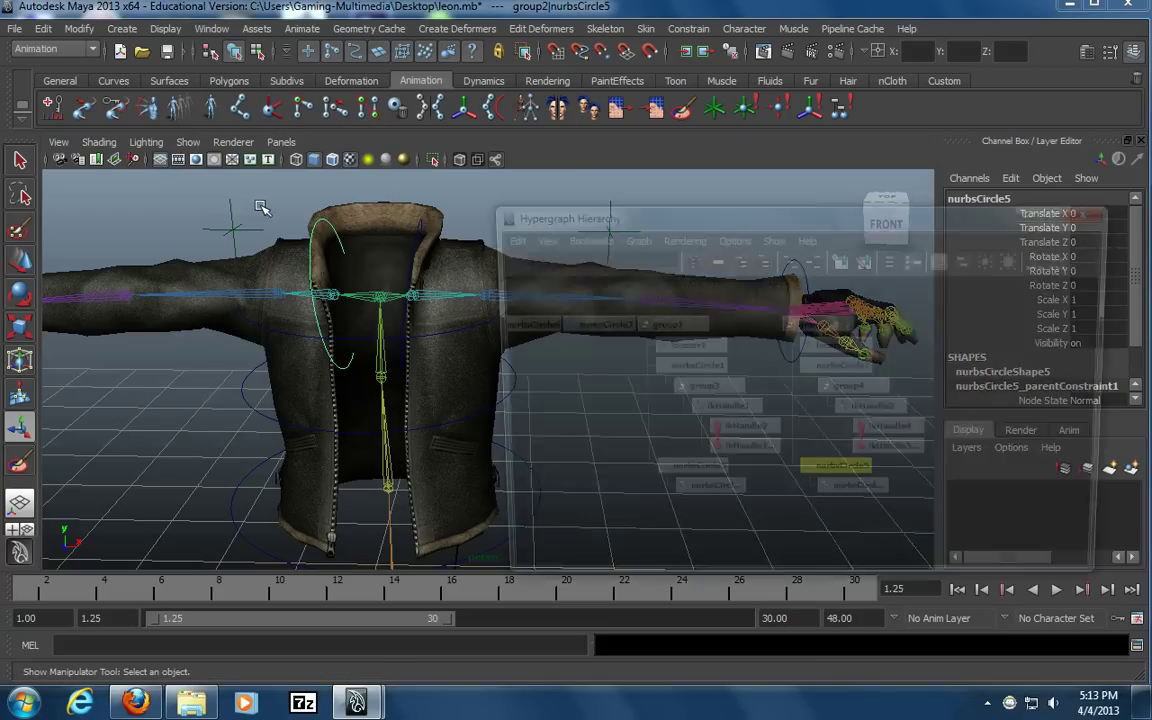
pyautogui.keyDown('alt'); pyautogui.moveTo(477, 262); pyautogui.dragTo(390, 268); pyautogui.keyUp('alt')
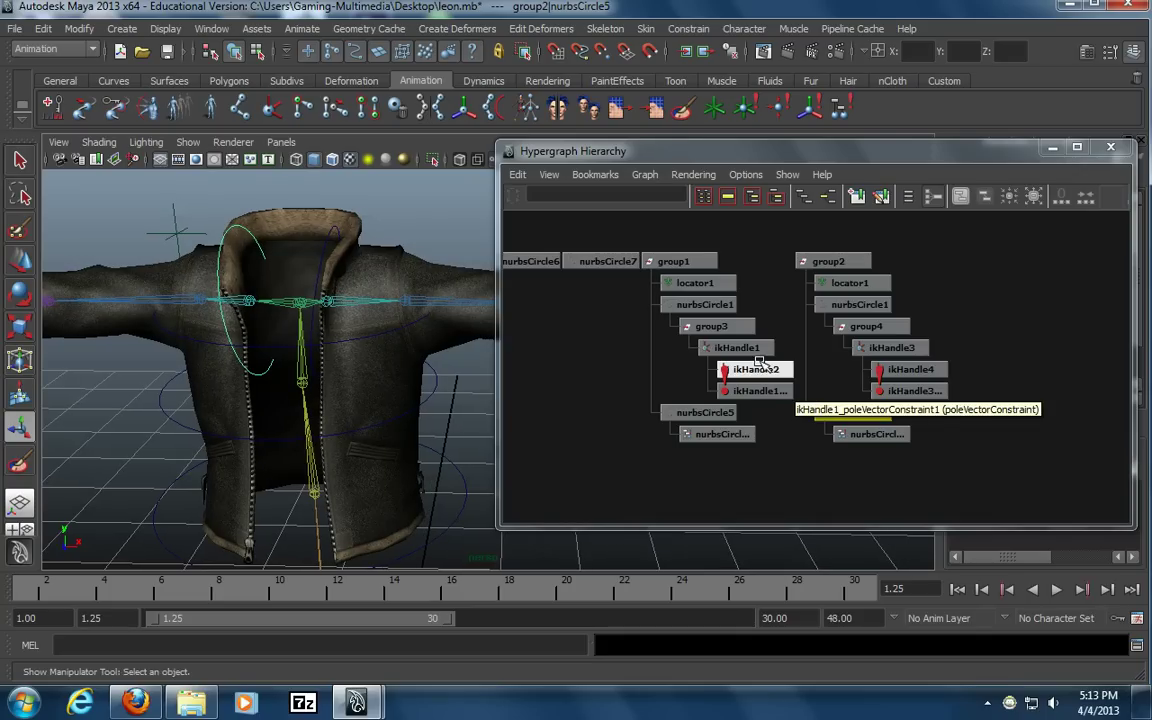
pyautogui.keyDown('alt'); pyautogui.moveTo(714, 437); pyautogui.dragTo(800, 430, button='right'); pyautogui.keyUp('alt')
pyautogui.keyDown('alt'); pyautogui.moveTo(800, 430); pyautogui.dragTo(833, 450, button='middle'); pyautogui.keyUp('alt')
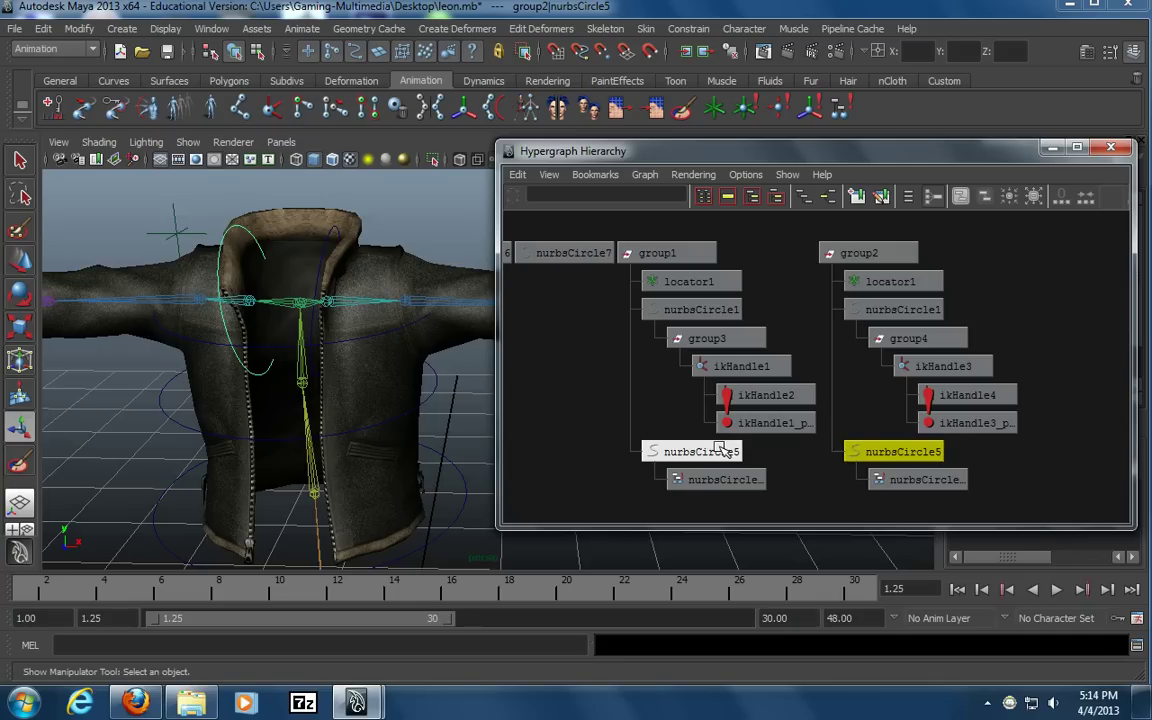
pyautogui.moveTo(720, 452); pyautogui.dragTo(720, 452, button='middle')
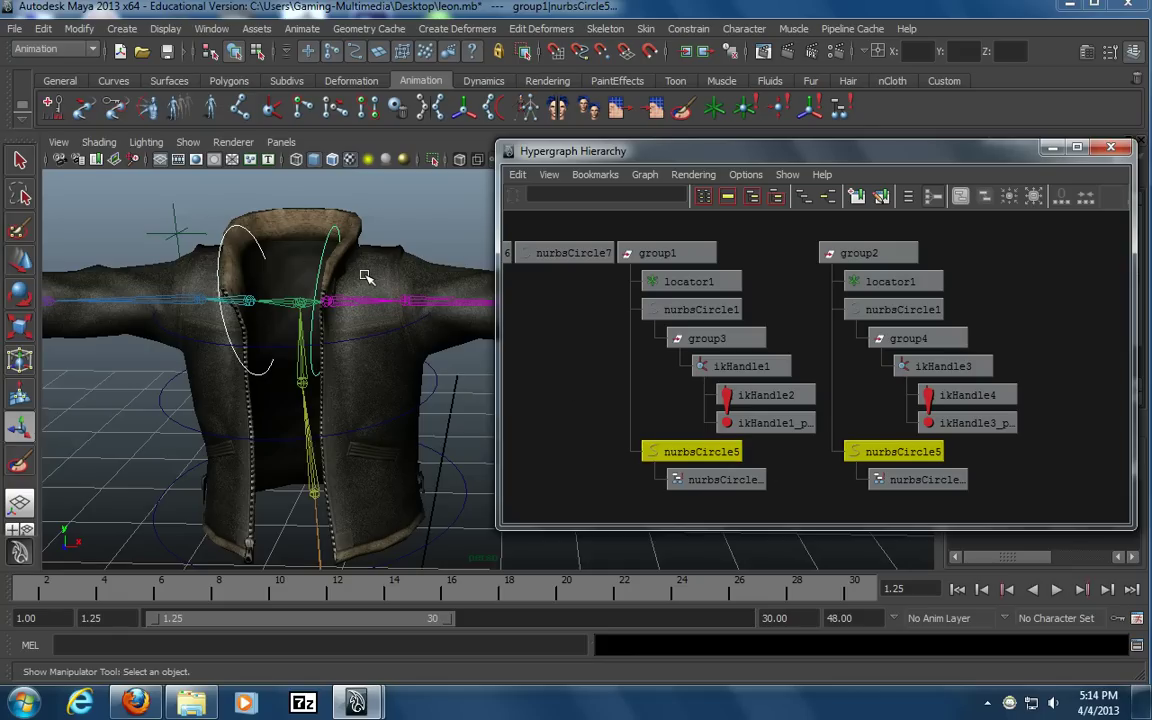
pyautogui.hotkey('shift', 'p')
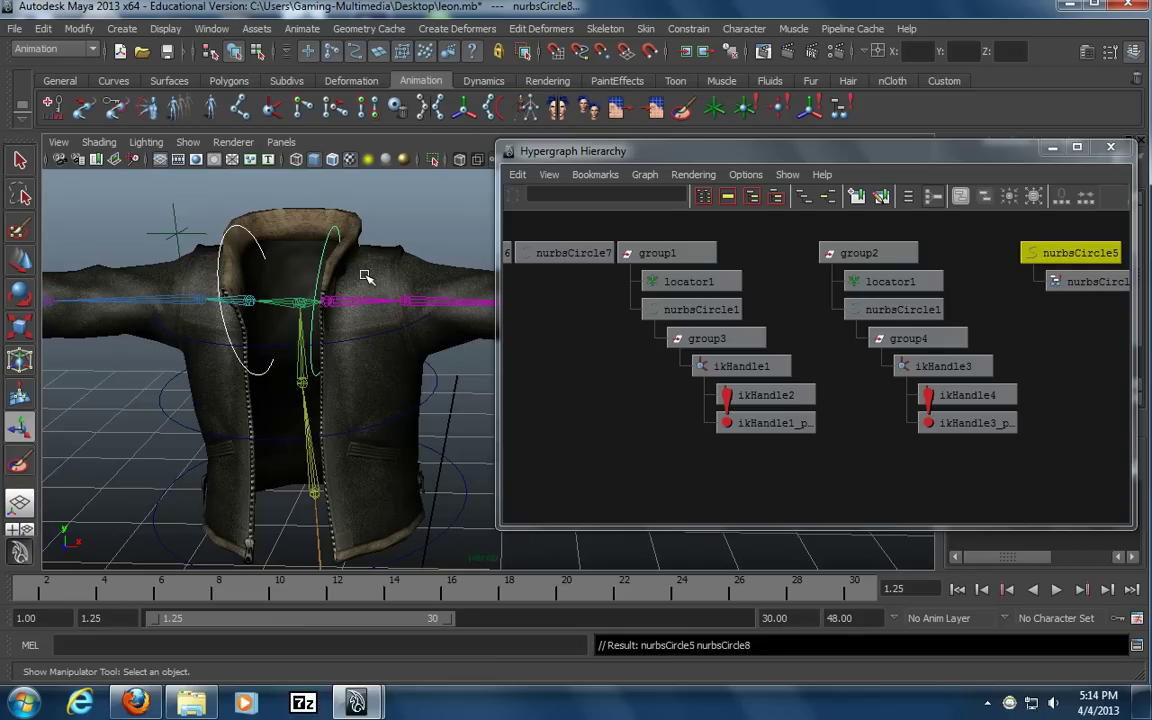
pyautogui.click(1110, 147)
pyautogui.click(884, 225)
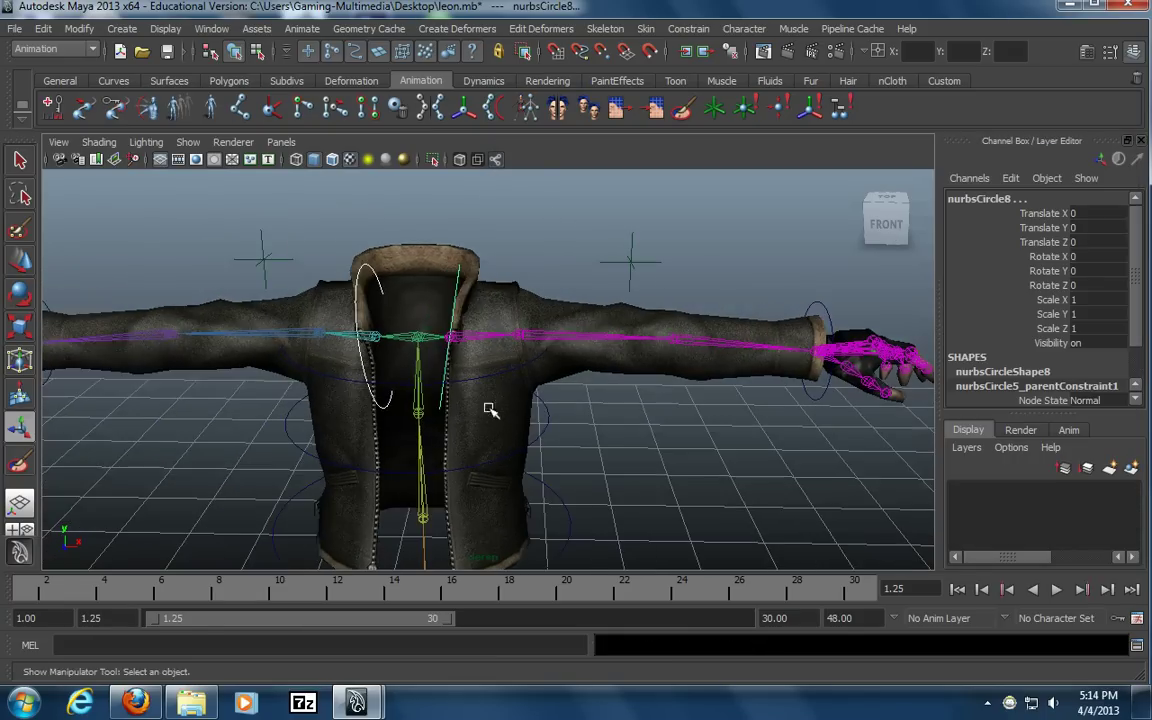
# Parent-constrain the right clavicle joint to the unparented right clavicle circle
pyautogui.scroll(2, 476, 386)
pyautogui.scroll(-1, 474, 287)
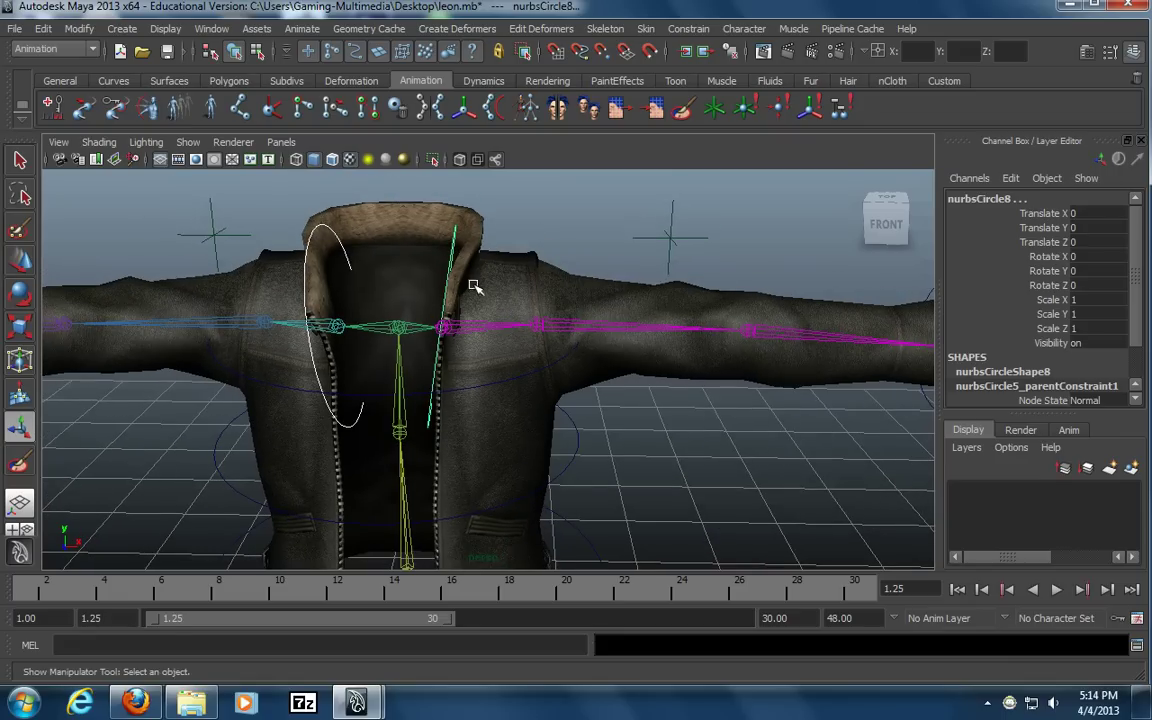
pyautogui.click(460, 205)
pyautogui.click(307, 247)
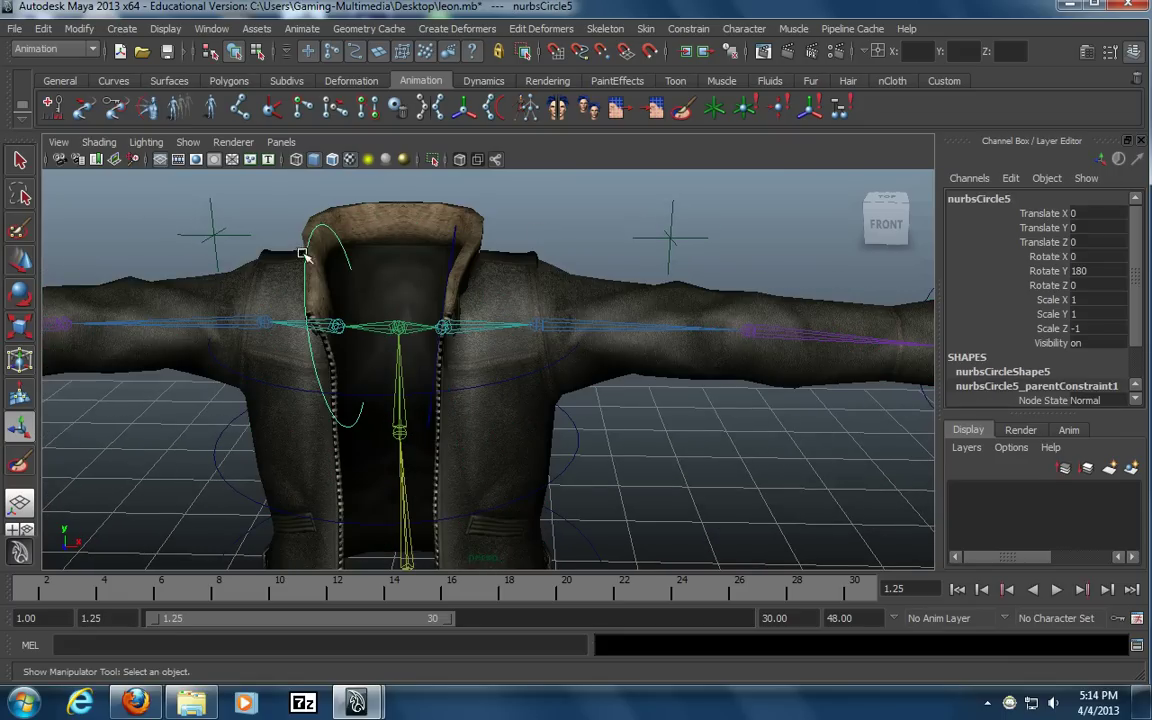
pyautogui.click(289, 326)
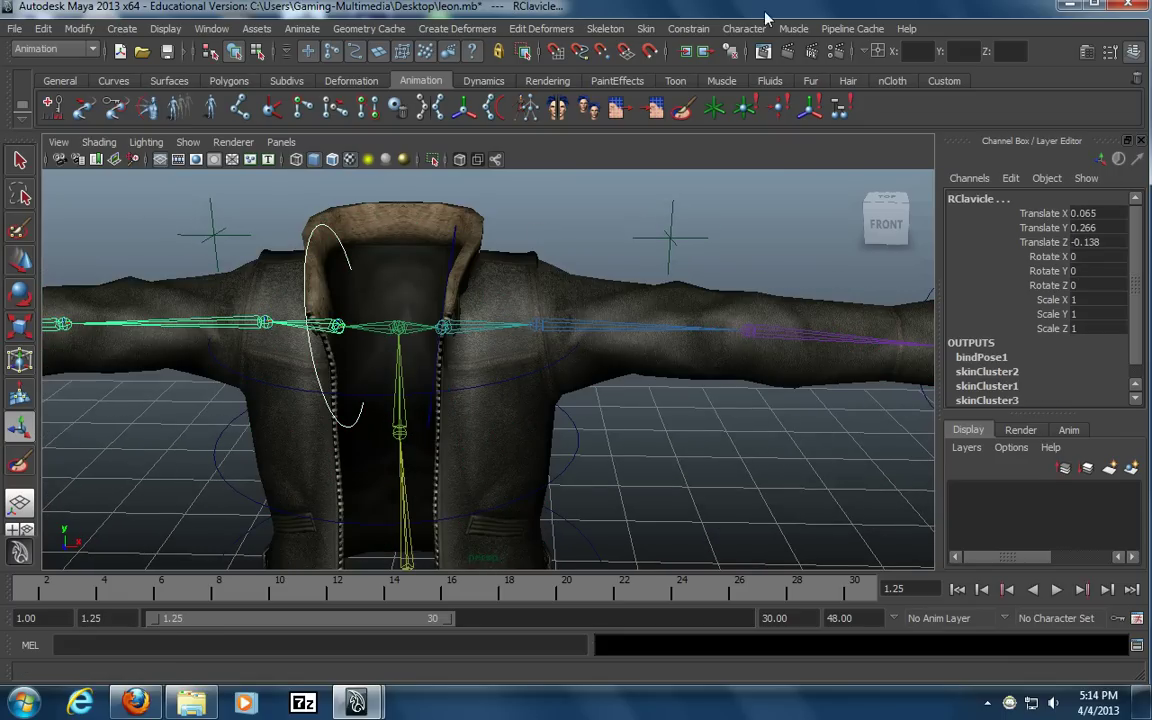
pyautogui.click(690, 28)
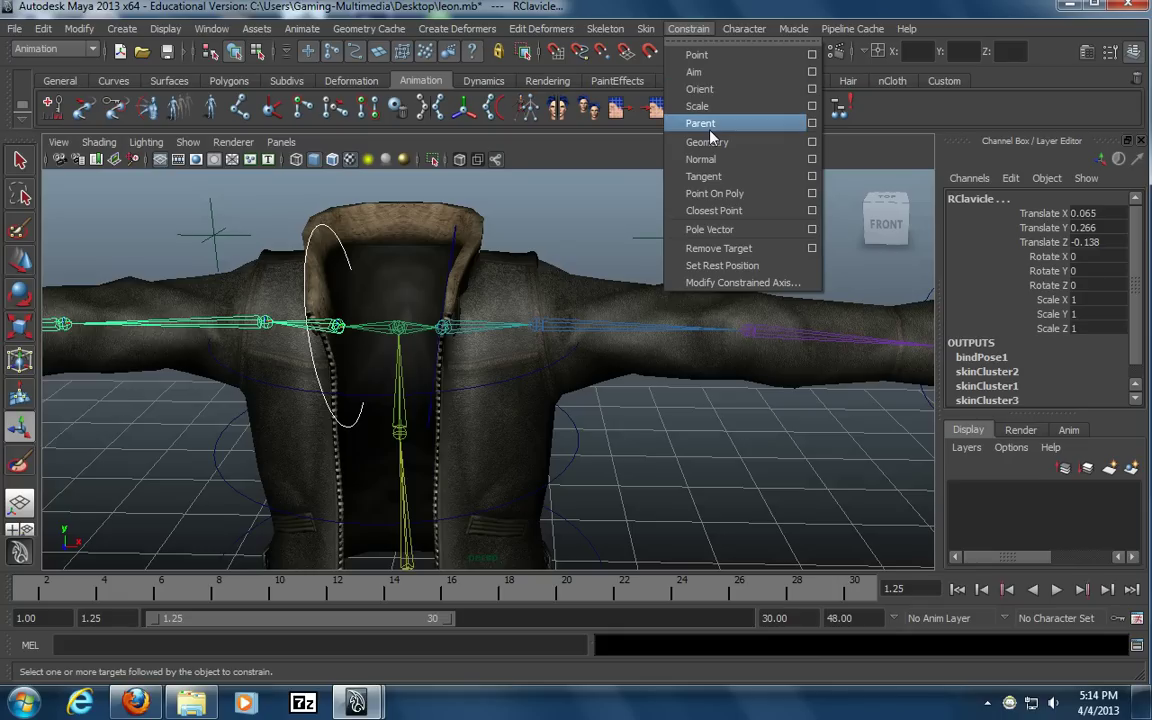
pyautogui.click(640, 117)
# Test-rotate the right clavicle circle, undo the rotation, and clear the selection
pyautogui.click(576, 237)
pyautogui.click(316, 232)
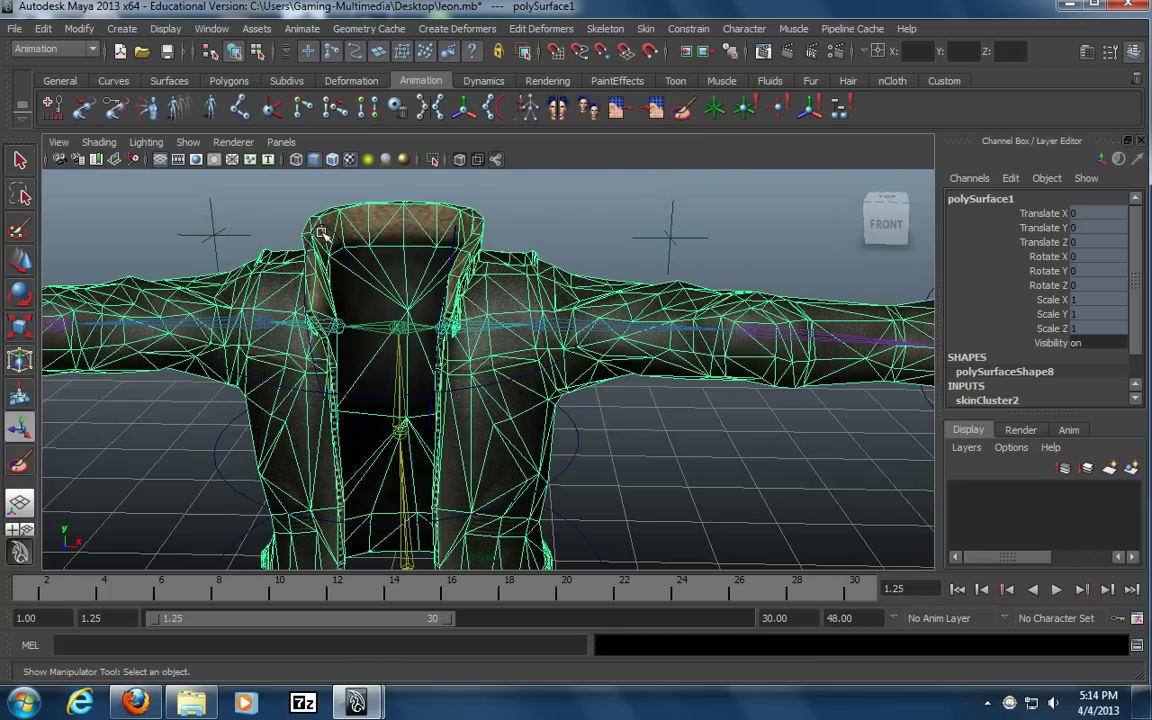
pyautogui.press('e')
pyautogui.click(308, 238)
pyautogui.keyDown('alt'); pyautogui.moveTo(581, 257); pyautogui.dragTo(352, 323, button='right'); pyautogui.keyUp('alt')
pyautogui.moveTo(420, 327); pyautogui.dragTo(458, 298)
pyautogui.hotkey('ctrl', 'z')
pyautogui.click(537, 245)
pyautogui.scroll(-3, 476, 296)
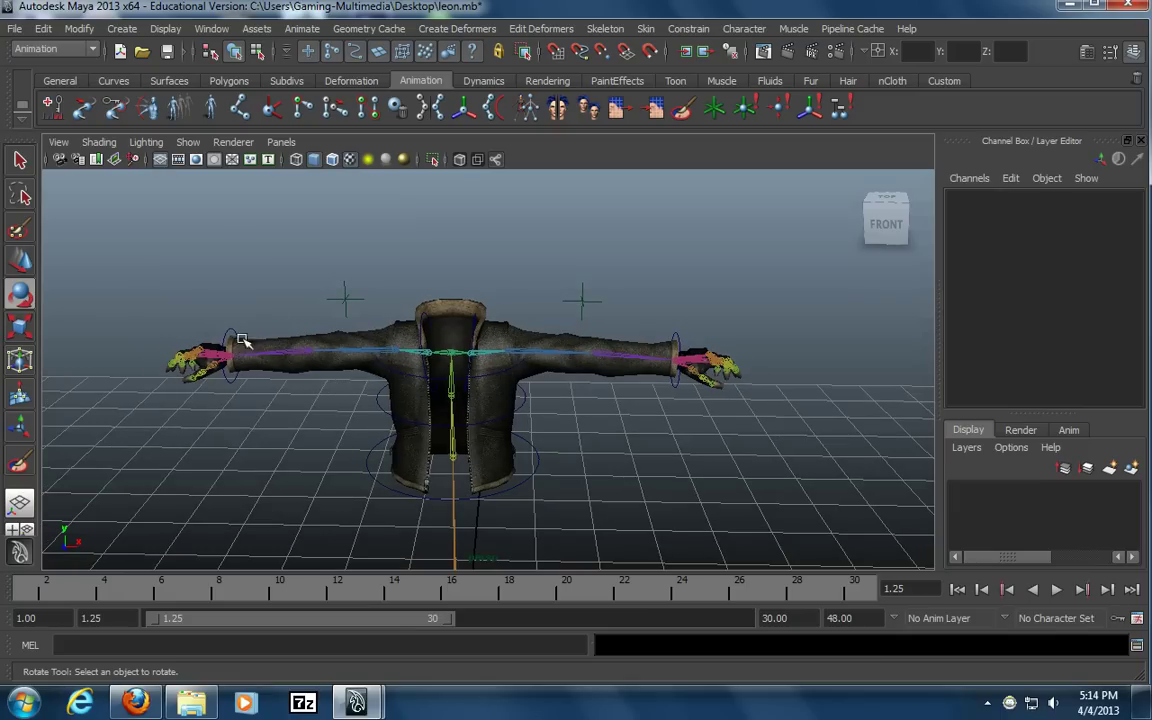
# Test the arm IK by moving the right and left wrist circles, undoing each move
pyautogui.click(231, 334)
pyautogui.press('w')
pyautogui.moveTo(237, 362); pyautogui.dragTo(316, 335)
pyautogui.hotkey('ctrl', 'z')
pyautogui.click(678, 332)
pyautogui.click(676, 334)
pyautogui.moveTo(676, 334); pyautogui.dragTo(495, 330)
pyautogui.hotkey('ctrl', 'z')
pyautogui.moveTo(679, 365); pyautogui.dragTo(613, 418)
pyautogui.hotkey('ctrl', 'z')
# Viewing from behind, move the left wrist circle about 1.11 inward along X, test the right wrist circle too, and undo both moves
pyautogui.keyDown('alt'); pyautogui.moveTo(694, 321); pyautogui.dragTo(333, 358); pyautogui.keyUp('alt')
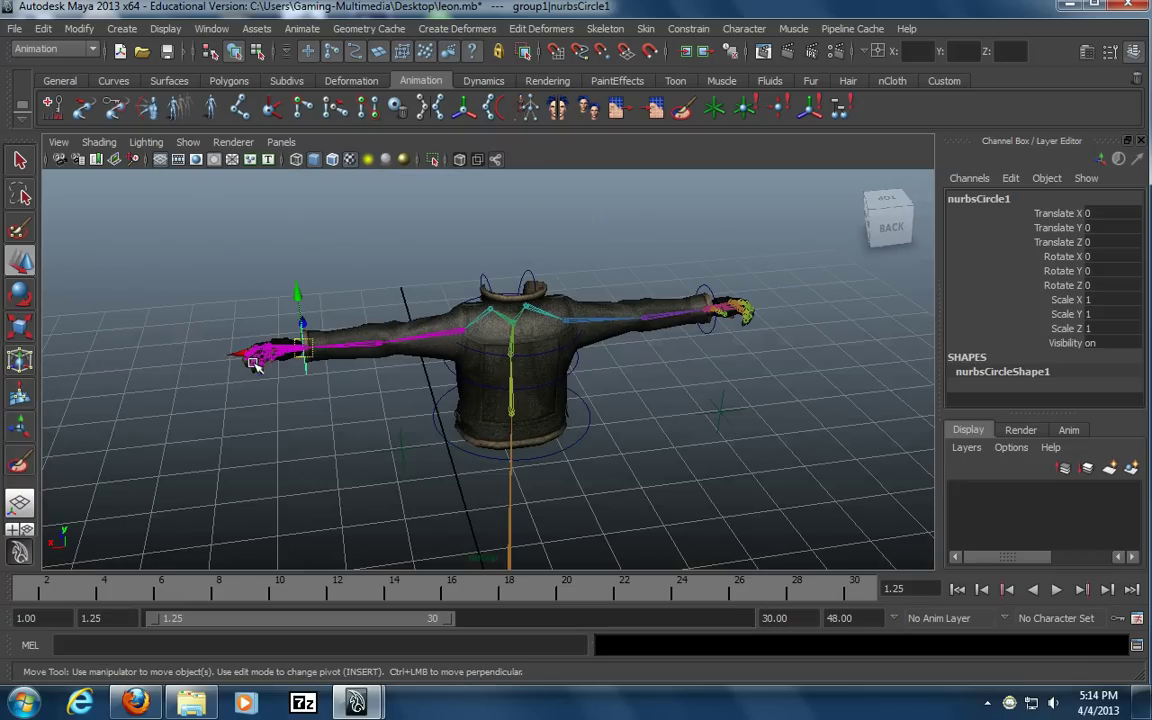
pyautogui.moveTo(240, 350); pyautogui.dragTo(352, 356)
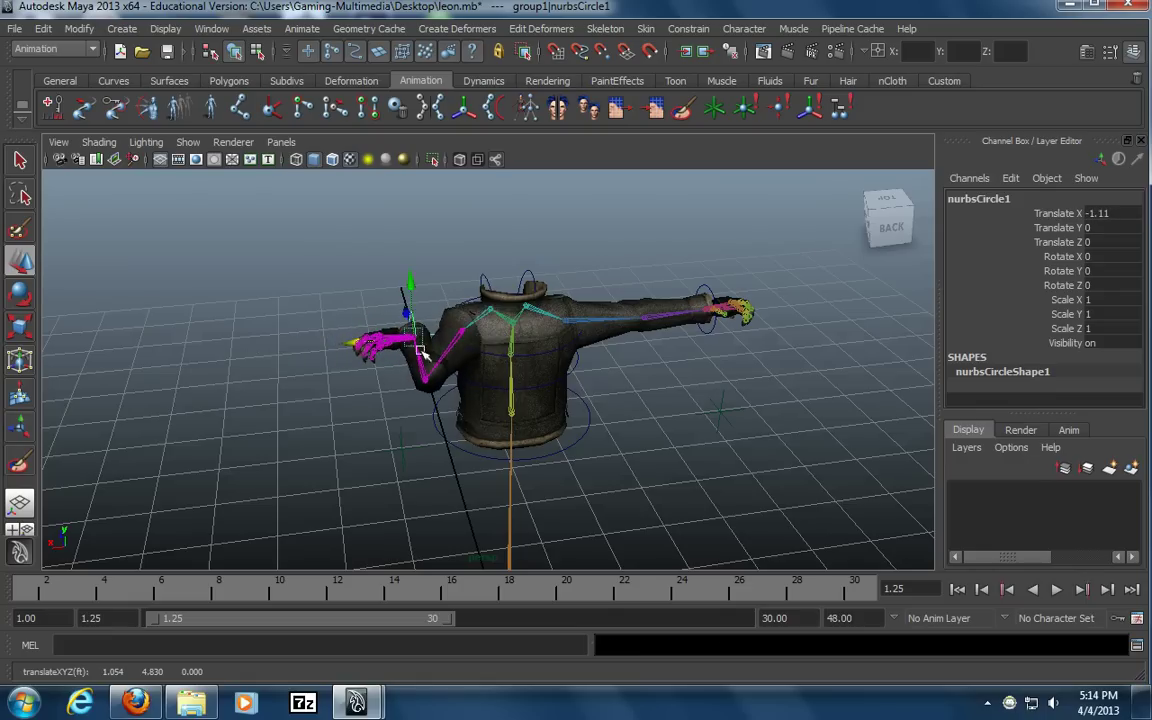
pyautogui.hotkey('ctrl', 'z')
pyautogui.click(715, 336)
pyautogui.moveTo(667, 313); pyautogui.dragTo(619, 319)
pyautogui.hotkey('ctrl', 'z')
# Move and rotate the right wrist circle to test the arm's bend, undo the changes, and clear the selection
pyautogui.keyDown('alt'); pyautogui.moveTo(617, 316); pyautogui.dragTo(549, 358); pyautogui.keyUp('alt')
pyautogui.keyDown('alt'); pyautogui.moveTo(549, 358); pyautogui.dragTo(589, 328, button='middle'); pyautogui.keyUp('alt')
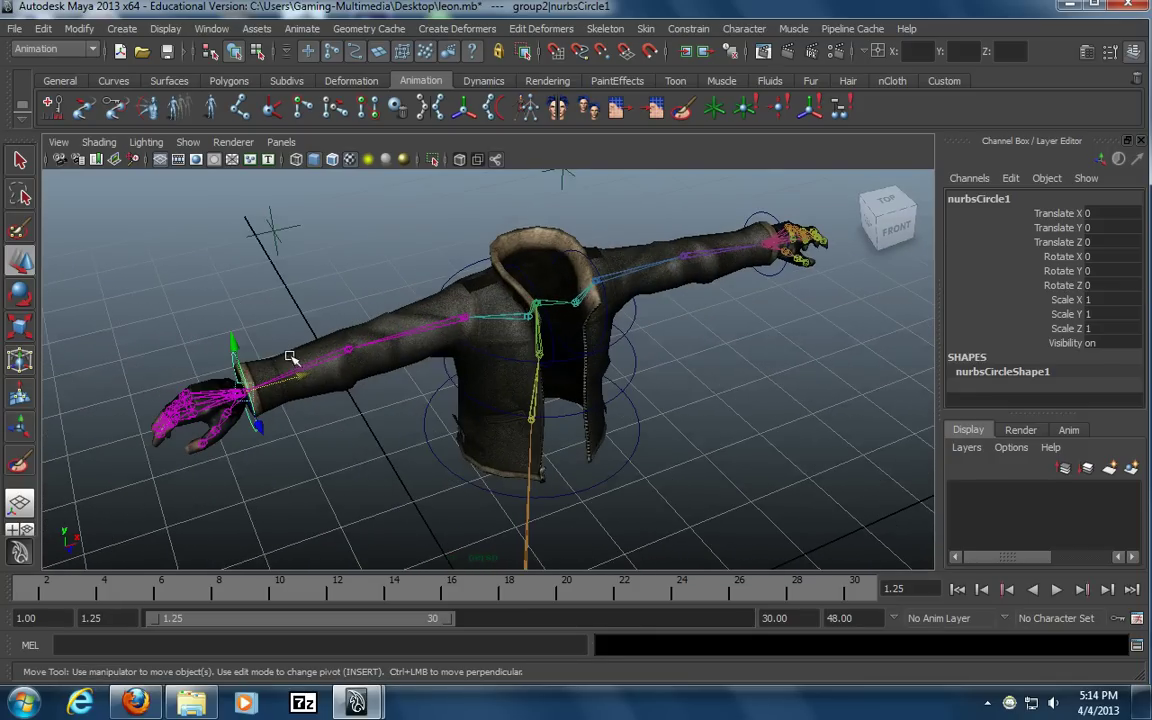
pyautogui.moveTo(247, 395); pyautogui.dragTo(398, 337)
pyautogui.press('e')
pyautogui.moveTo(352, 395); pyautogui.dragTo(376, 345)
pyautogui.press('w')
pyautogui.keyDown('alt'); pyautogui.moveTo(355, 453); pyautogui.dragTo(524, 461); pyautogui.keyUp('alt')
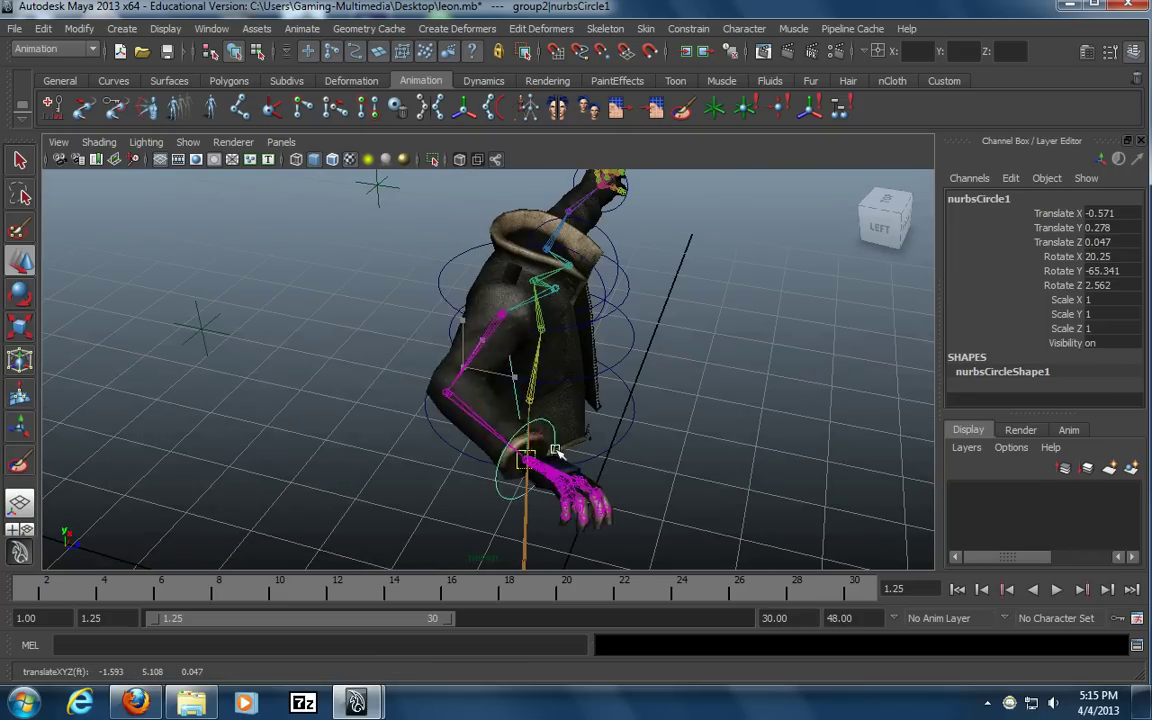
pyautogui.moveTo(604, 413); pyautogui.dragTo(601, 411)
pyautogui.keyDown('alt'); pyautogui.moveTo(601, 411); pyautogui.dragTo(481, 401); pyautogui.keyUp('alt')
pyautogui.hotkey('ctrl', 'z')
pyautogui.hotkey('ctrl', 'z')
pyautogui.hotkey('ctrl', 'z')
pyautogui.click(249, 364)
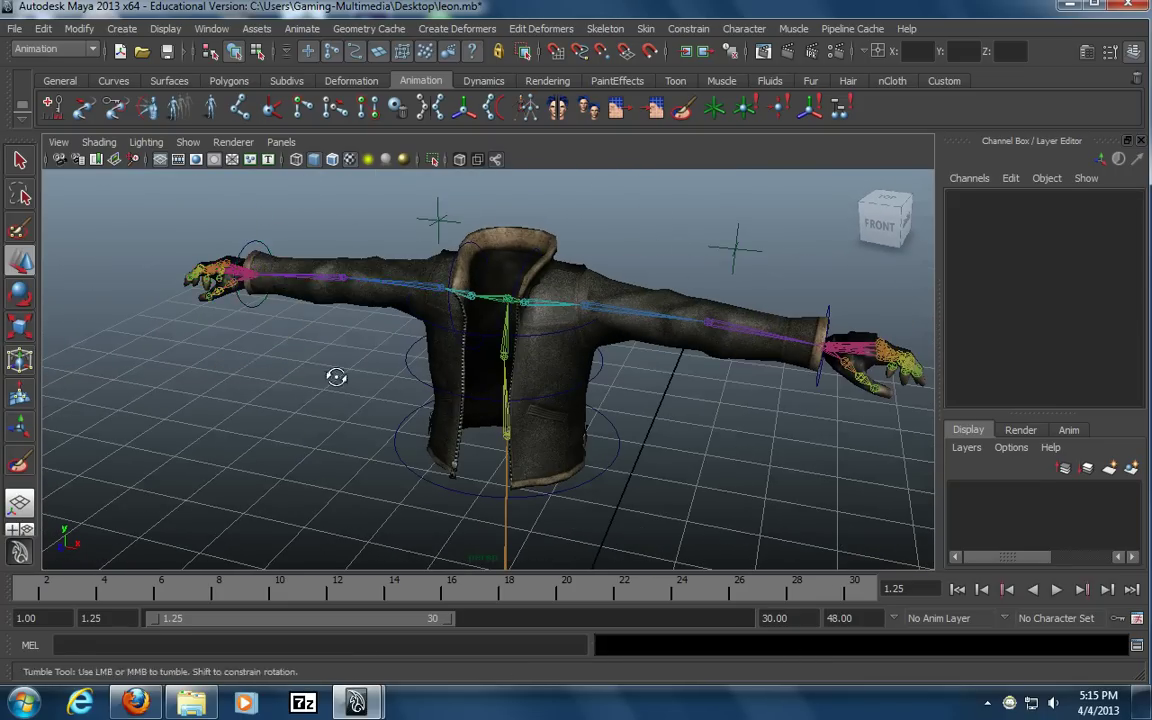
# Select the two clavicle circles in turn, test-rotate the one at the jacket's left shoulder, undo the change, and clear the selection
pyautogui.keyDown('alt'); pyautogui.moveTo(249, 364); pyautogui.dragTo(602, 391); pyautogui.keyUp('alt')
pyautogui.keyDown('alt'); pyautogui.moveTo(602, 391); pyautogui.dragTo(460, 385, button='right'); pyautogui.keyUp('alt')
pyautogui.keyDown('alt'); pyautogui.moveTo(460, 385); pyautogui.dragTo(323, 321); pyautogui.keyUp('alt')
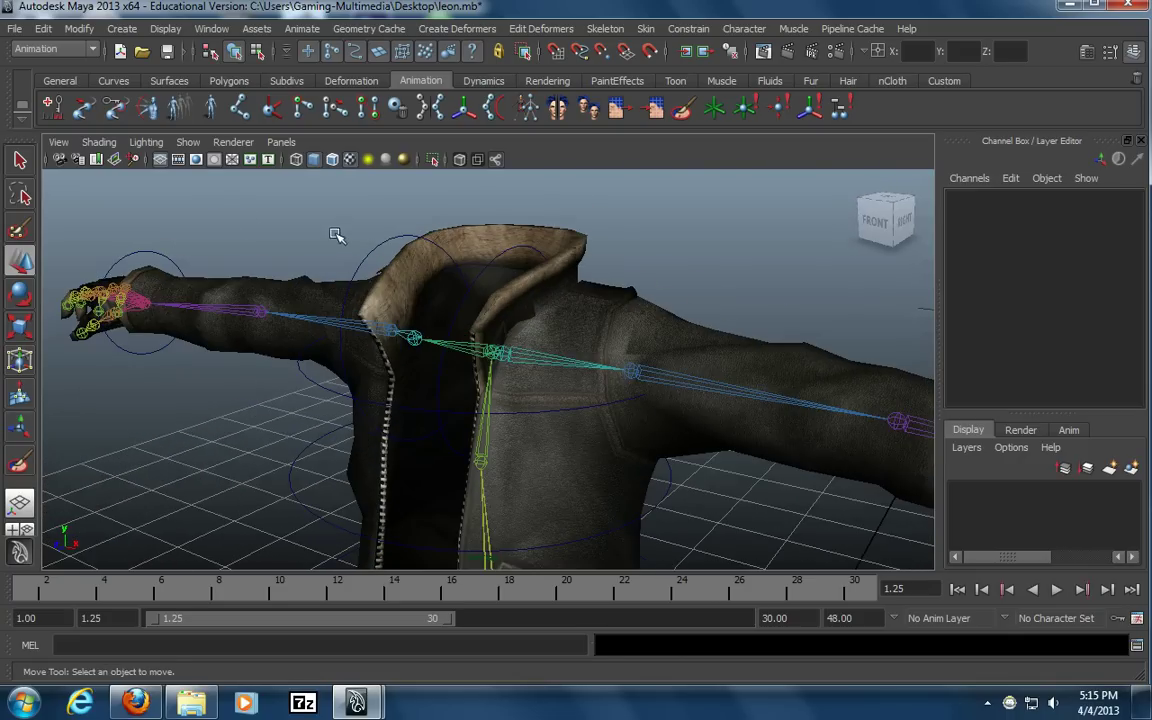
pyautogui.click(371, 260)
pyautogui.keyDown('alt'); pyautogui.moveTo(373, 257); pyautogui.dragTo(645, 243); pyautogui.keyUp('alt')
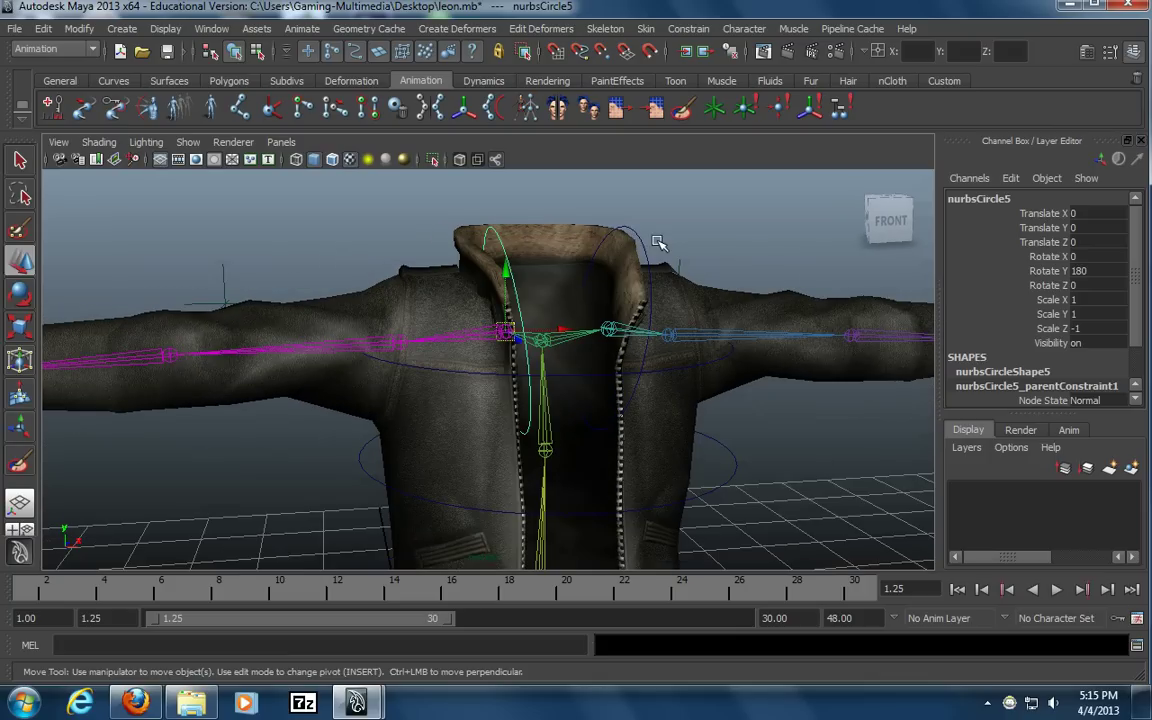
pyautogui.click(640, 238)
pyautogui.keyDown('alt'); pyautogui.moveTo(604, 329); pyautogui.dragTo(574, 345); pyautogui.keyUp('alt')
pyautogui.press('e')
pyautogui.hotkey('ctrl', 'z')
pyautogui.click(681, 224)
# Save the leon.mb scene with the whole jacket rig in view
pyautogui.keyDown('alt'); pyautogui.moveTo(681, 224); pyautogui.dragTo(252, 334, button='right'); pyautogui.keyUp('alt')
pyautogui.keyDown('alt'); pyautogui.moveTo(252, 334); pyautogui.dragTo(224, 282, button='middle'); pyautogui.keyUp('alt')
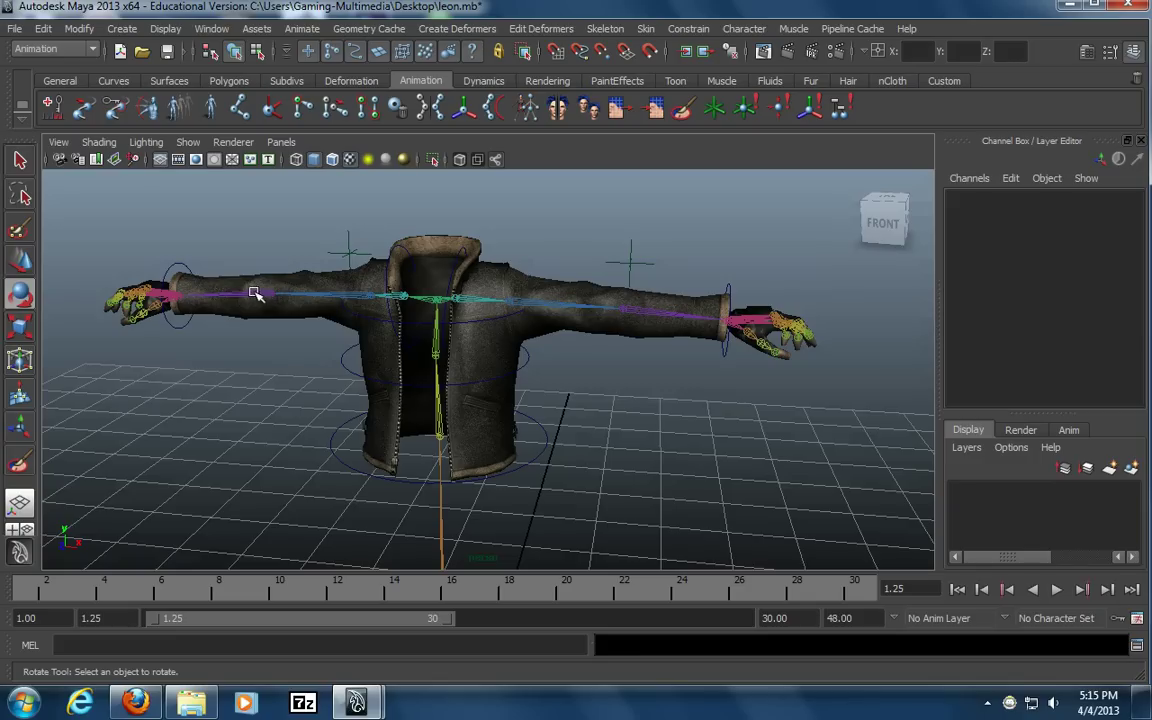
pyautogui.hotkey('ctrl', 's')
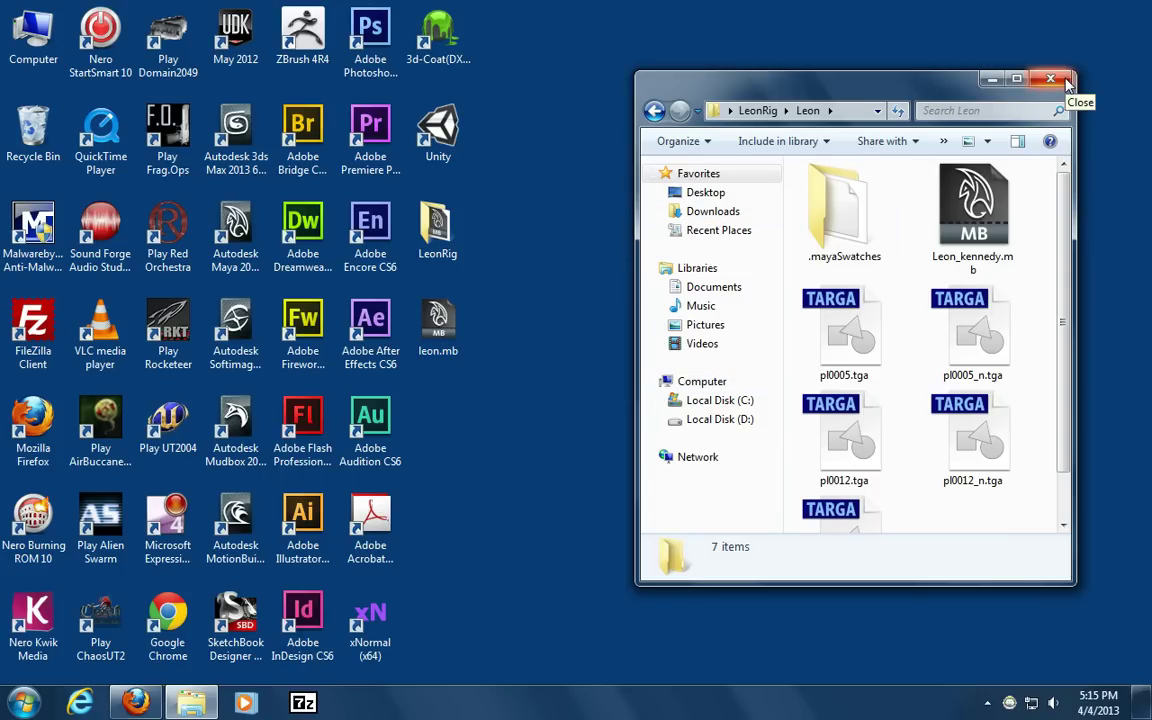
# Switch to Windows Explorer and look through the LeonRig folder and its Weapons subfolder, returning to LeonRig
pyautogui.click(1019, 80)
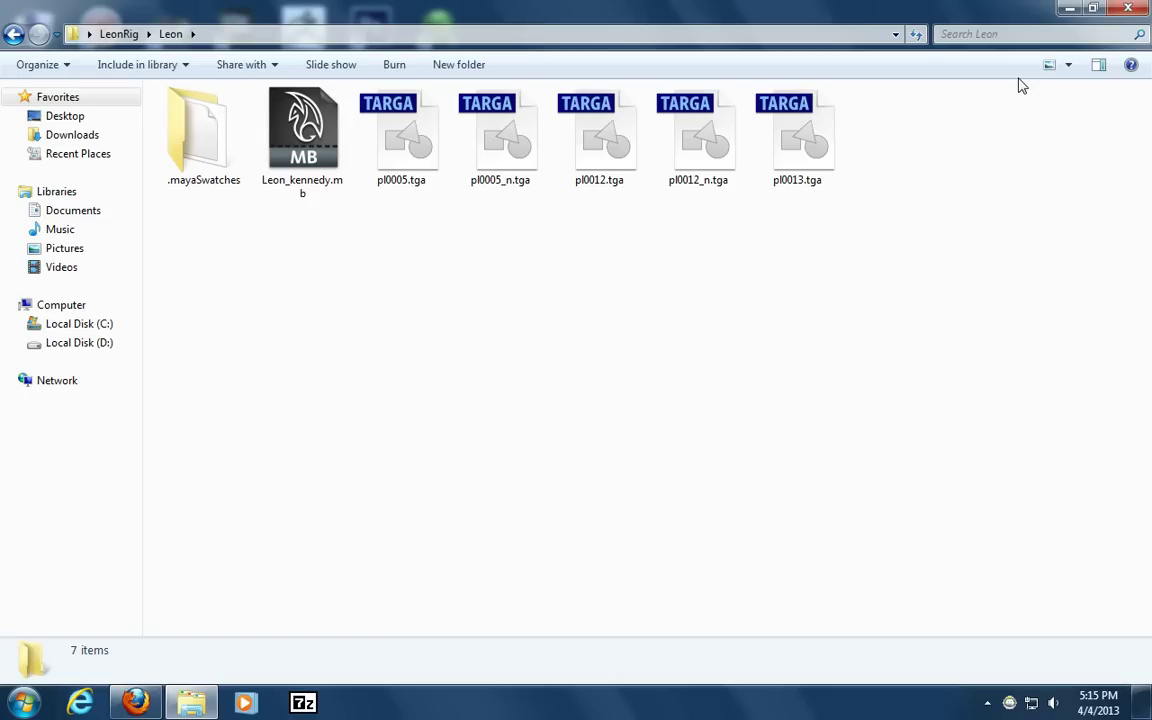
pyautogui.click(120, 34)
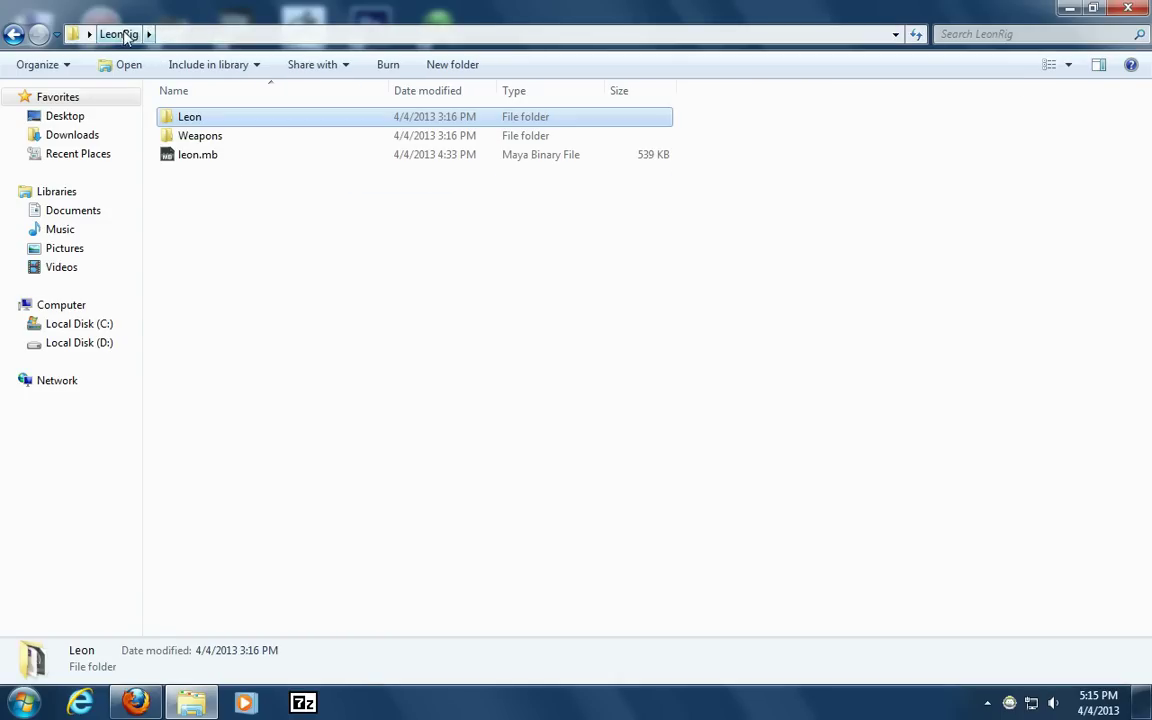
pyautogui.press('super')
pyautogui.click(419, 237)
pyautogui.doubleClick(195, 138)
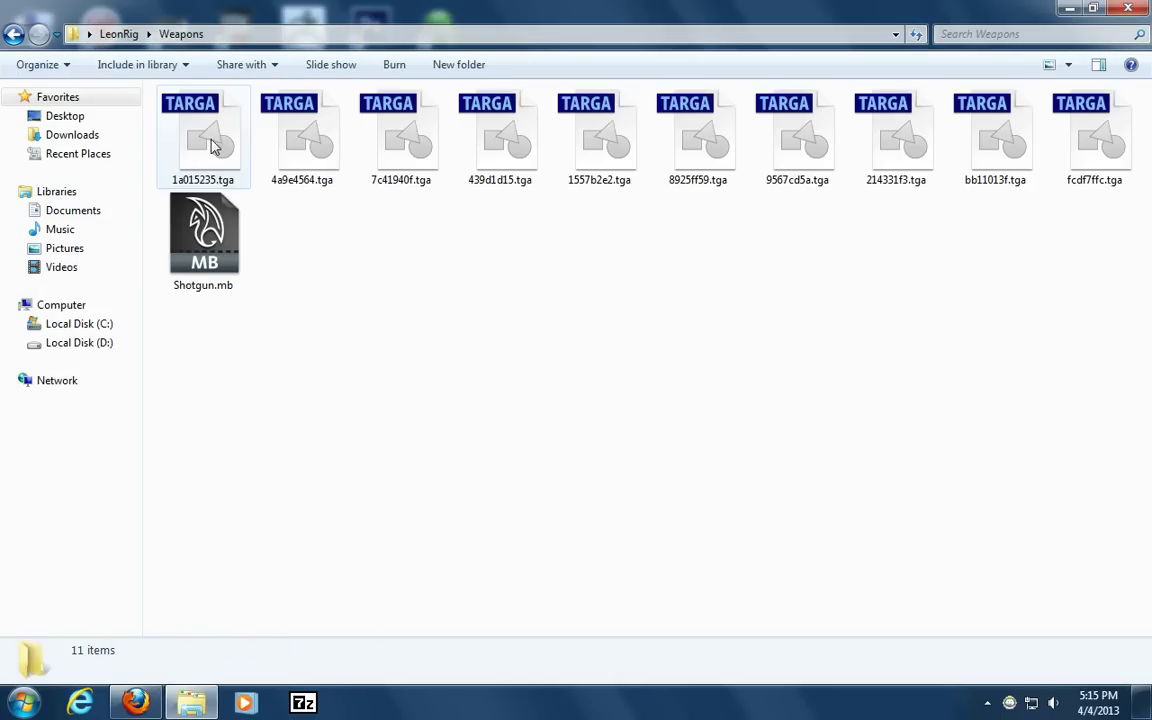
pyautogui.click(13, 34)
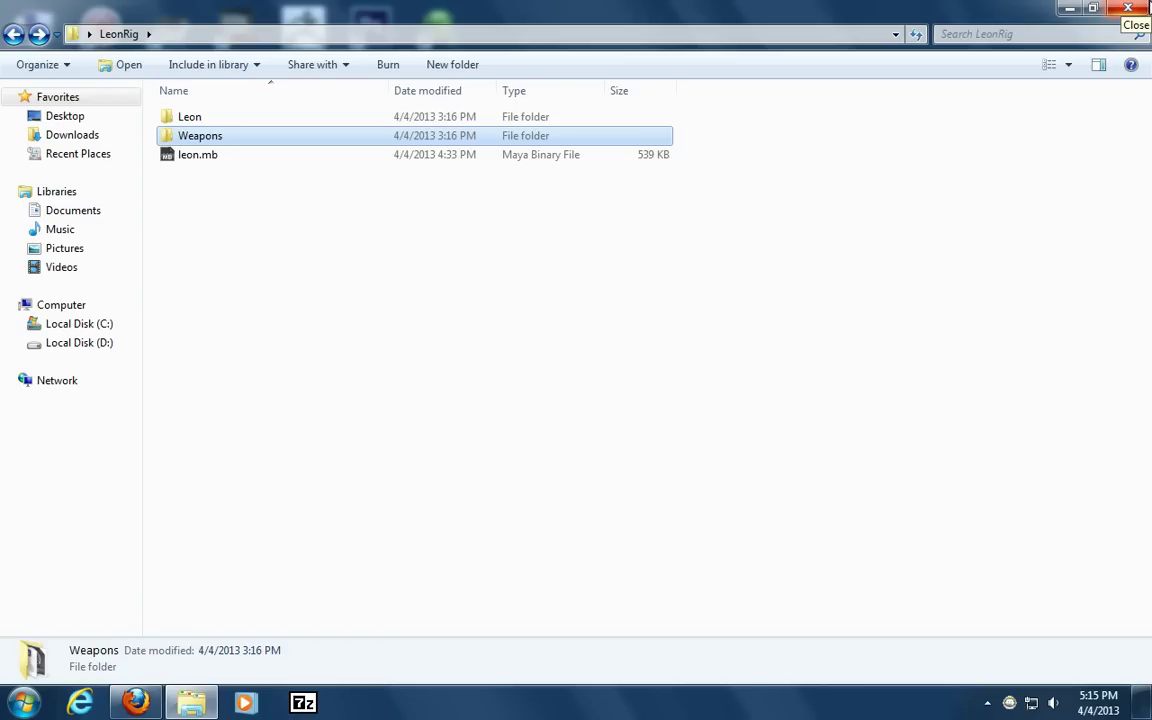
pyautogui.click(988, 703)
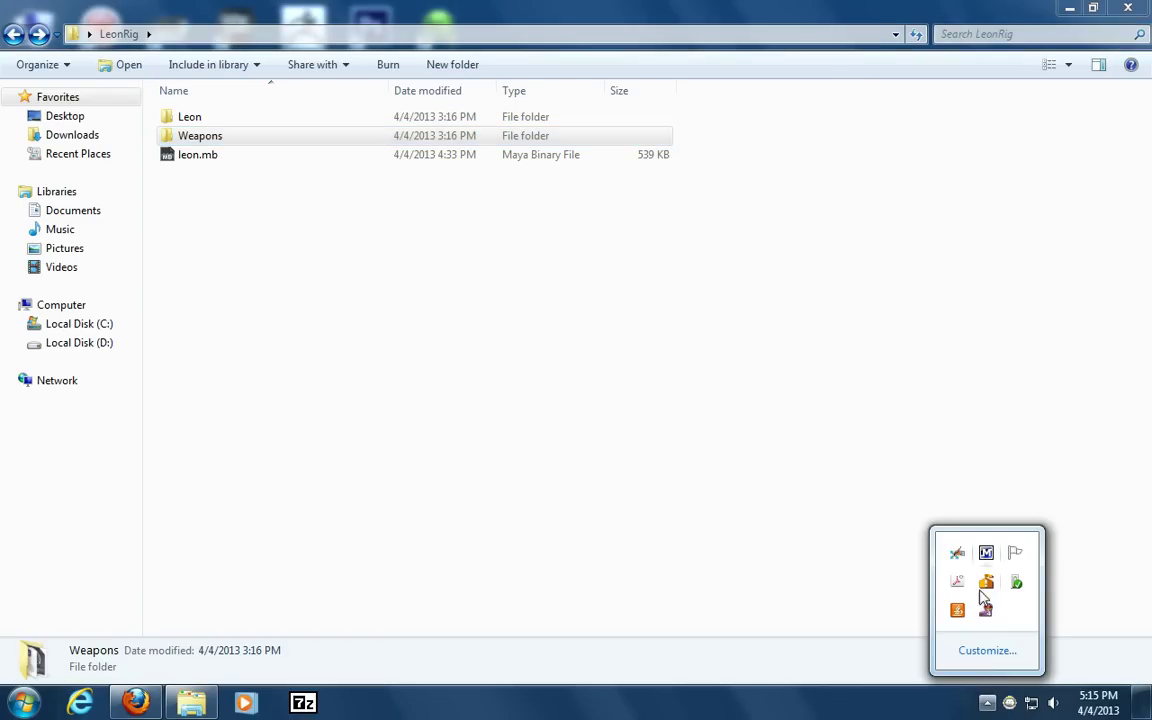
pyautogui.rightClick(986, 611)
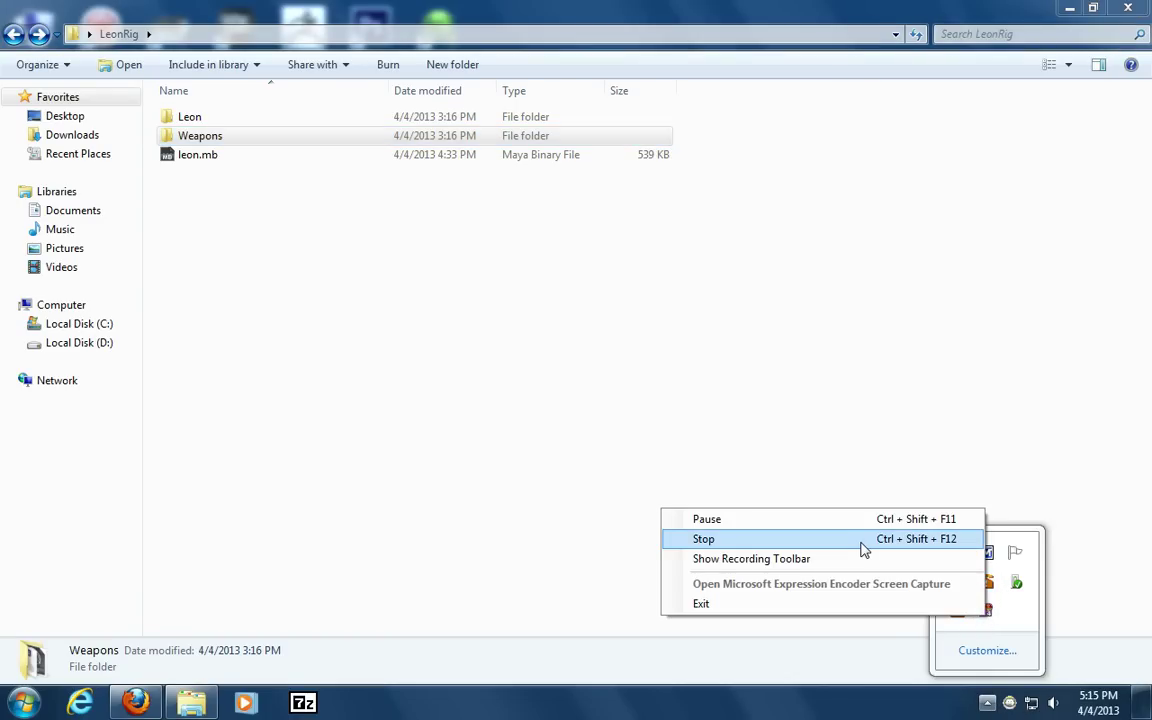